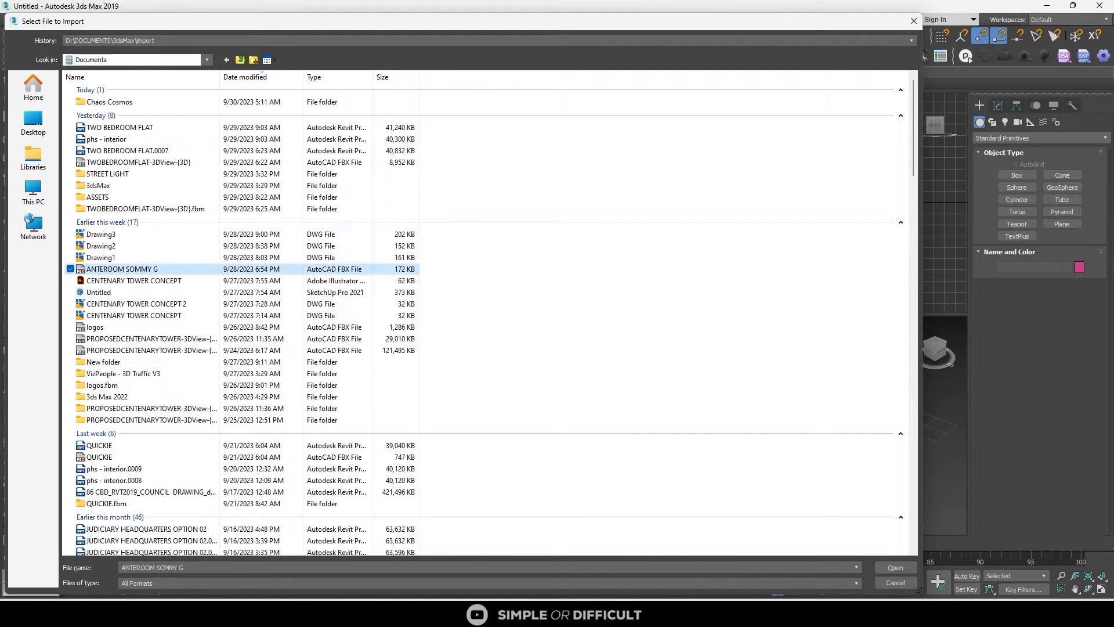
Import the ANTEROOM SOMMY G FBX file and delete the camera that comes in with it
double_click(121, 268)
click(632, 447)
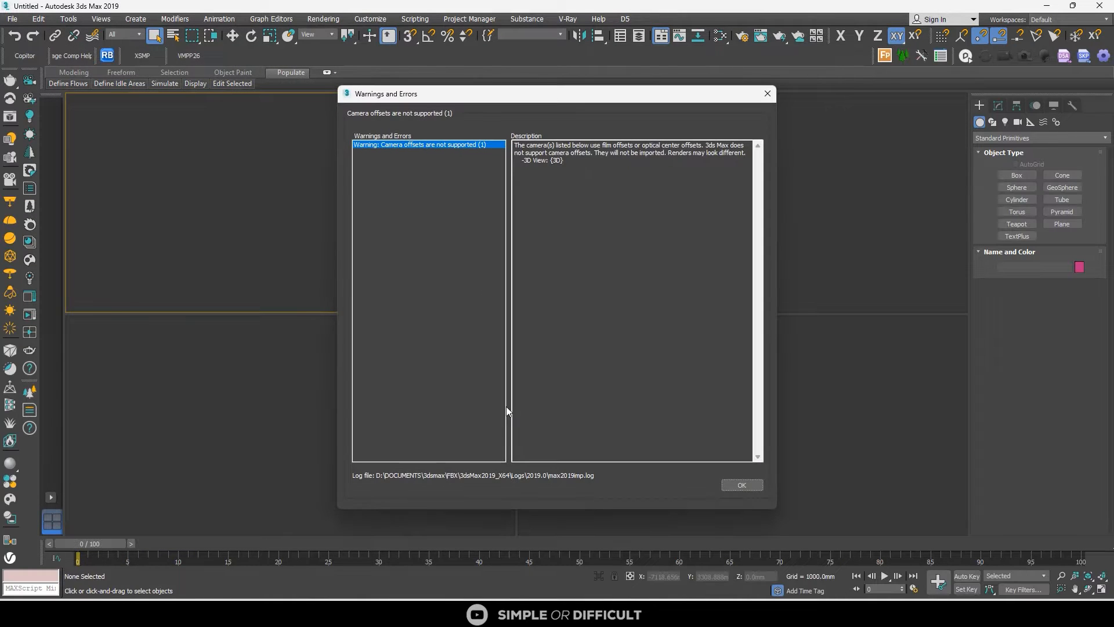
click(746, 489)
click(236, 382)
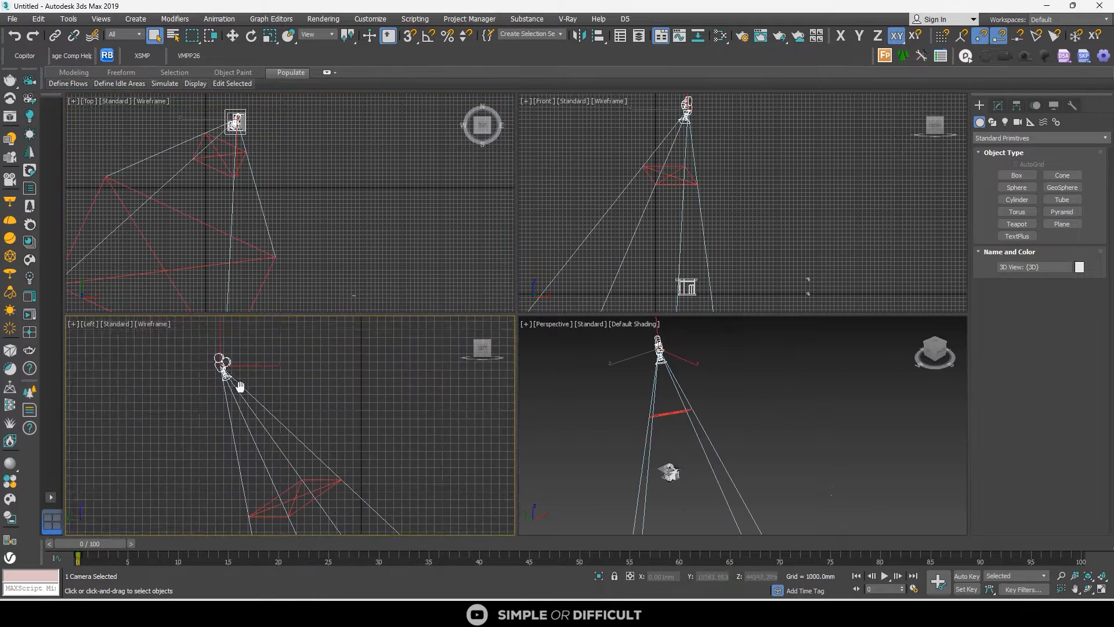
click(130, 451)
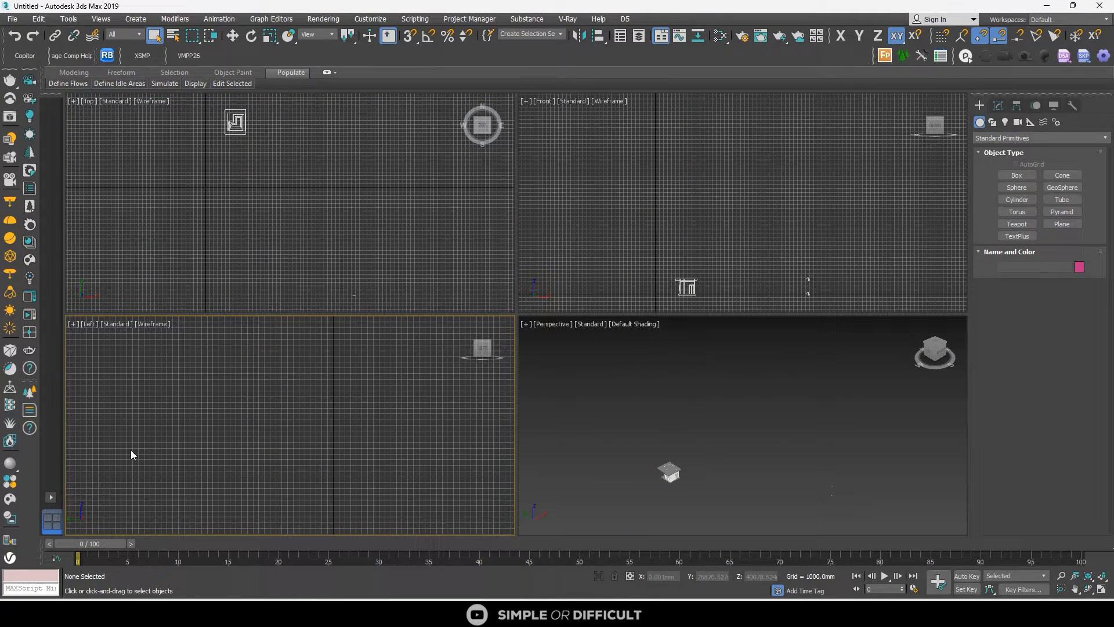
Switch to a layout of two side-by-side viewports and open the Scene Explorer with objects sorted by layer
click(51, 498)
click(100, 525)
click(68, 19)
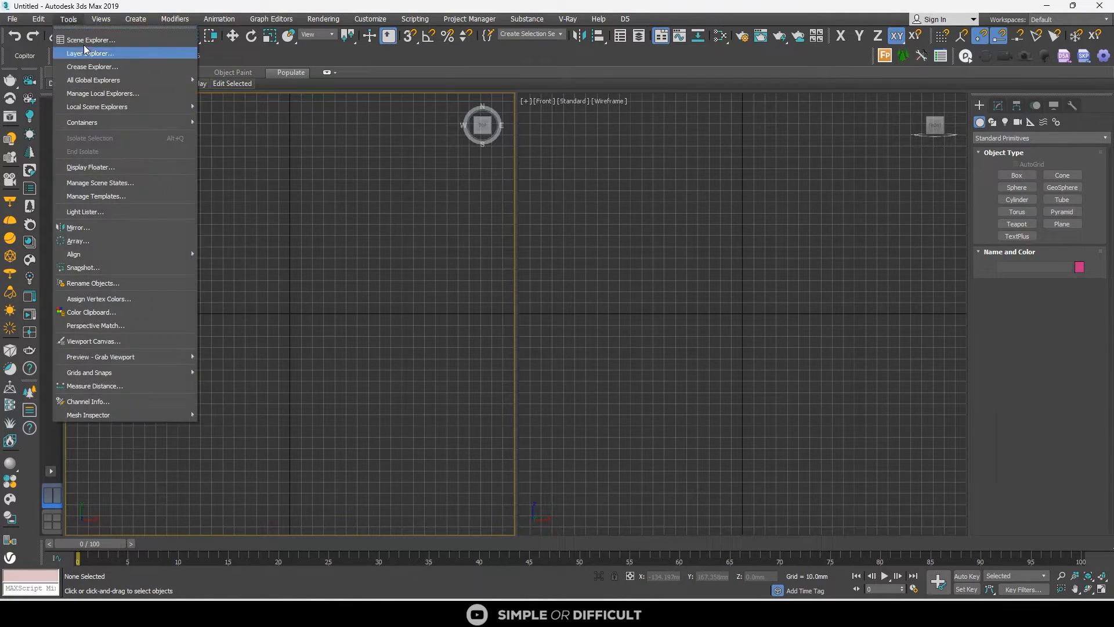
click(93, 30)
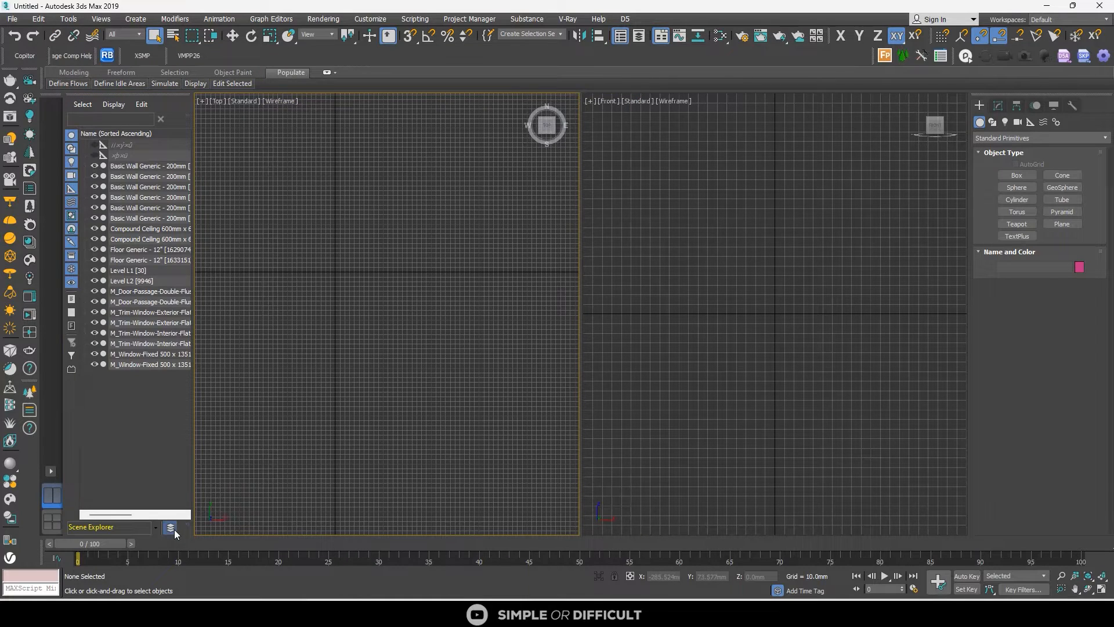
click(170, 528)
Frame the imported room in both the Top and Front viewports
key(z)
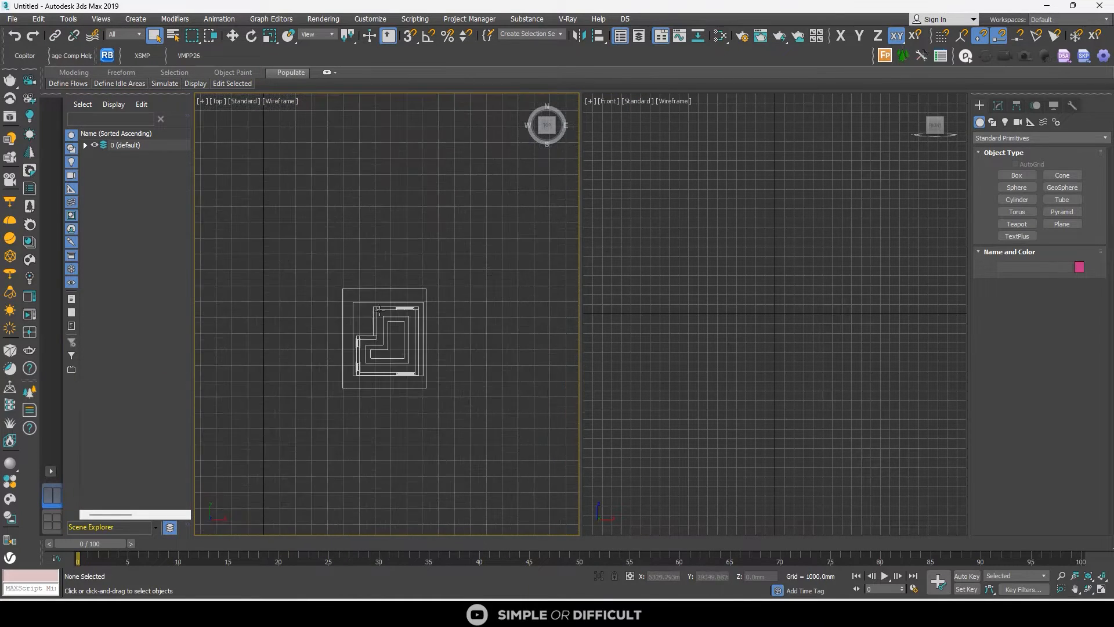
scroll(378, 308, up, 3)
scroll(464, 319, down, 3)
click(706, 347)
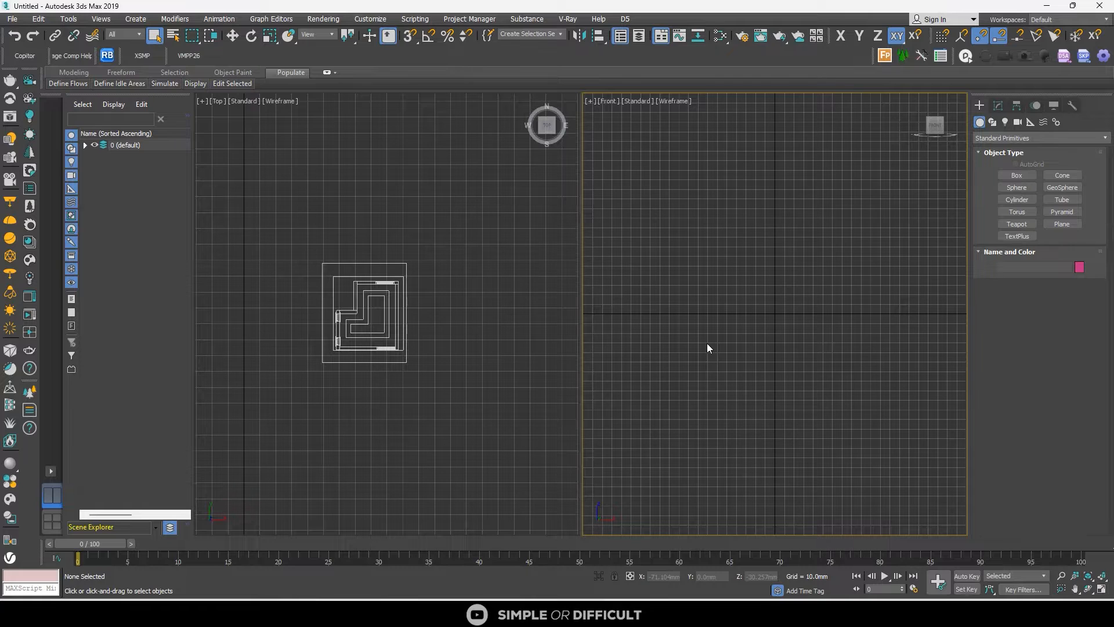
key(z)
scroll(698, 342, down, 3)
scroll(374, 328, up, 5)
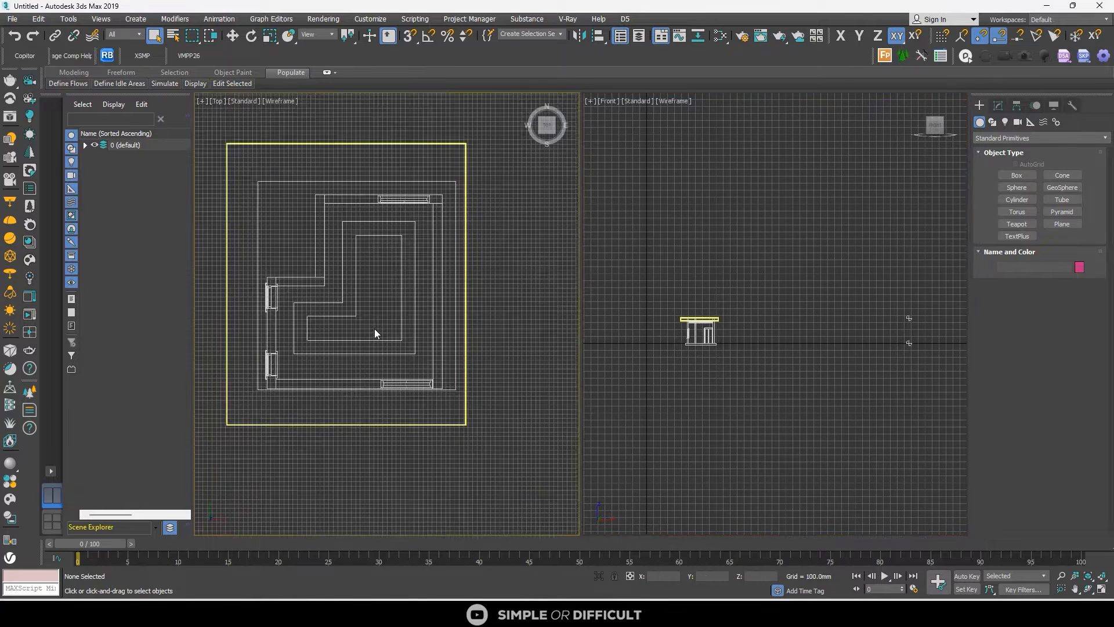
middle_drag(374, 329, 389, 354)
scroll(677, 326, up, 2)
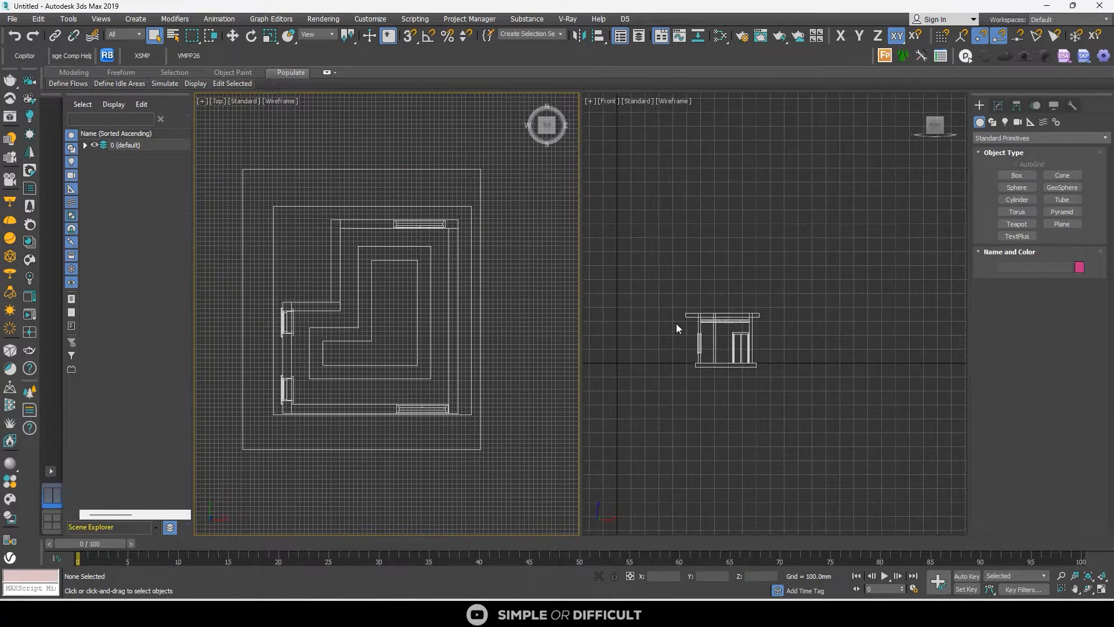
Set the scene's production renderer to Corona in the render setup
click(742, 36)
click(753, 166)
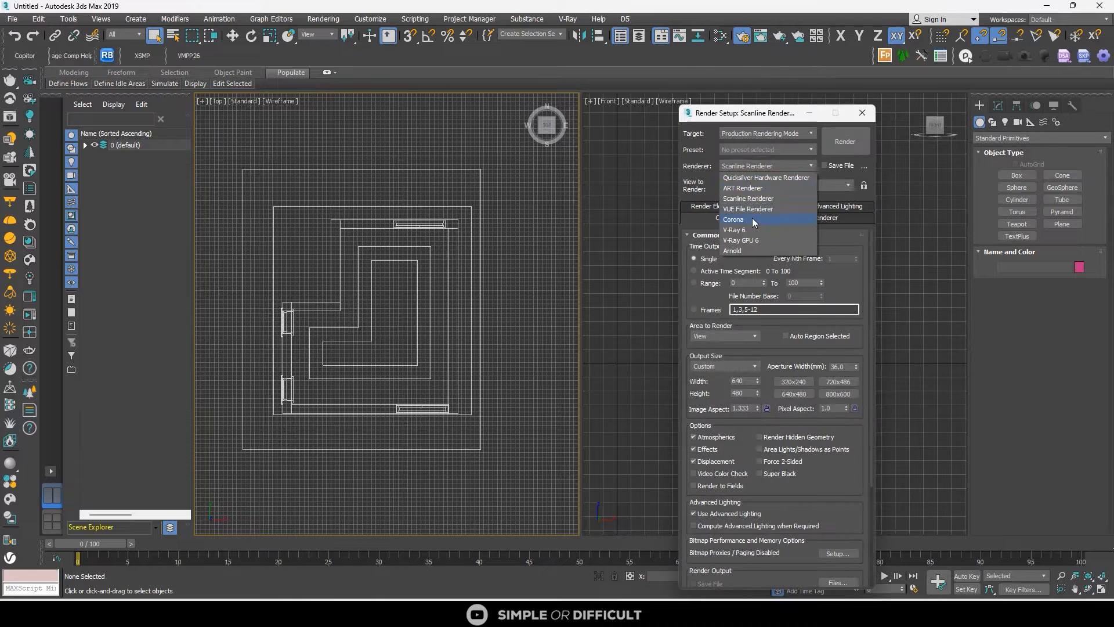
click(752, 217)
click(862, 113)
click(924, 161)
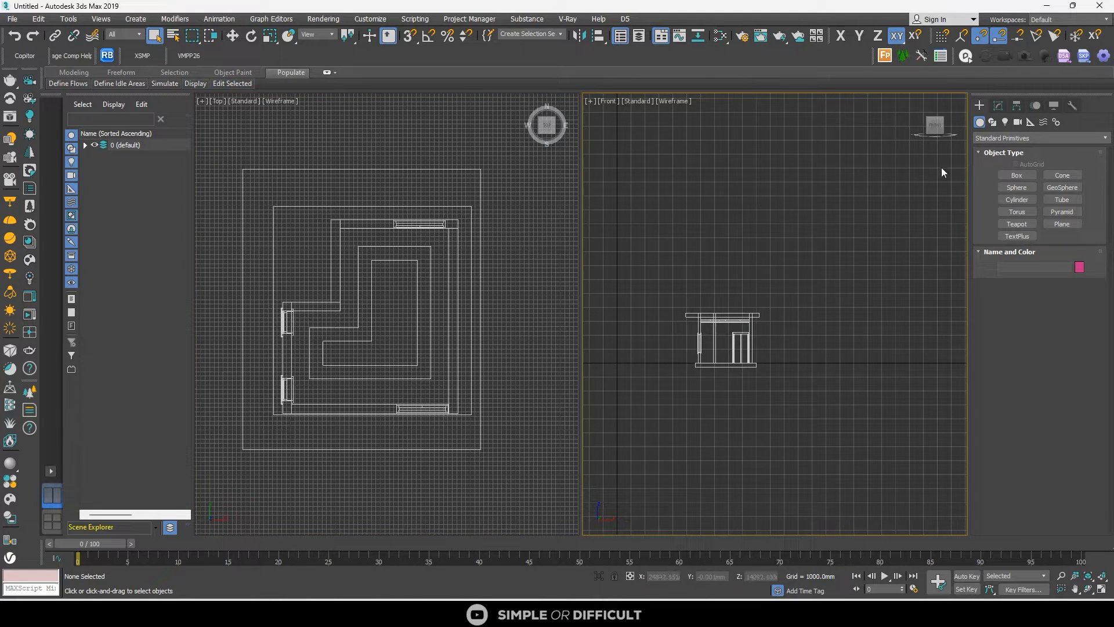
Bring up the Corona light types available for creation
click(1005, 121)
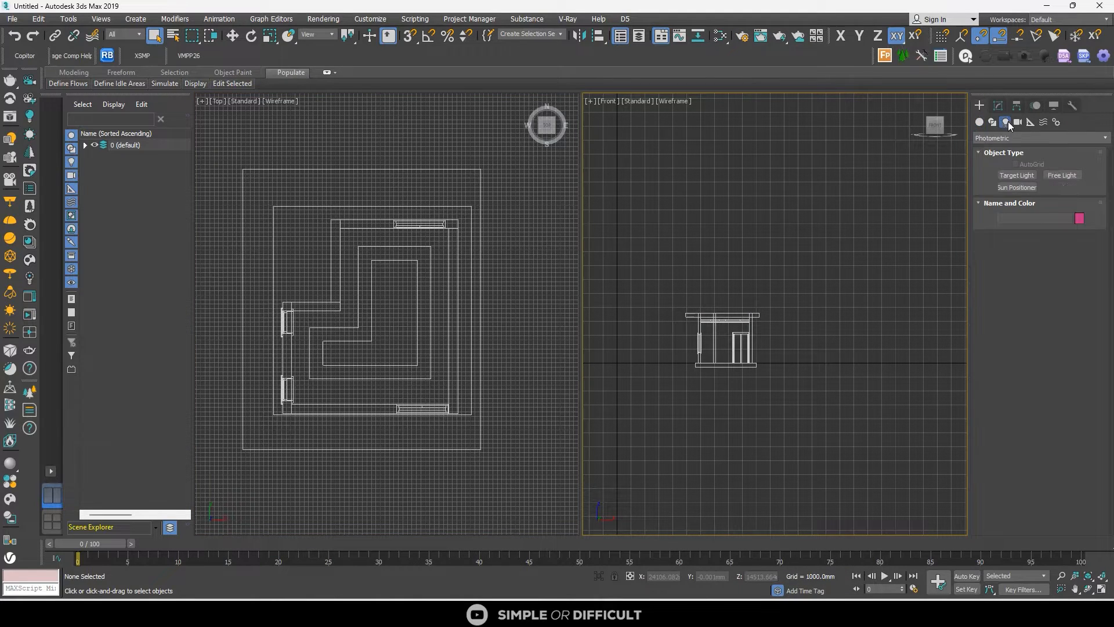
click(1059, 138)
click(1002, 173)
Create a targeted CoronaCam in the Top view, placed outside the lower door and aimed at the upper wall, about 3989 mm target distance
scroll(411, 428, down, 4)
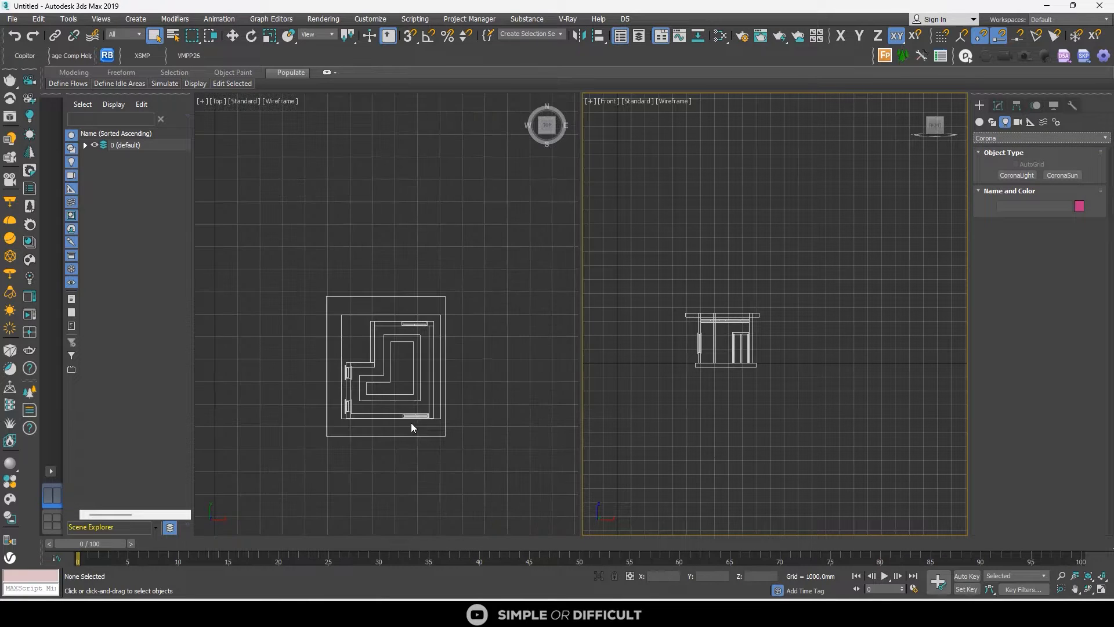
click(1018, 122)
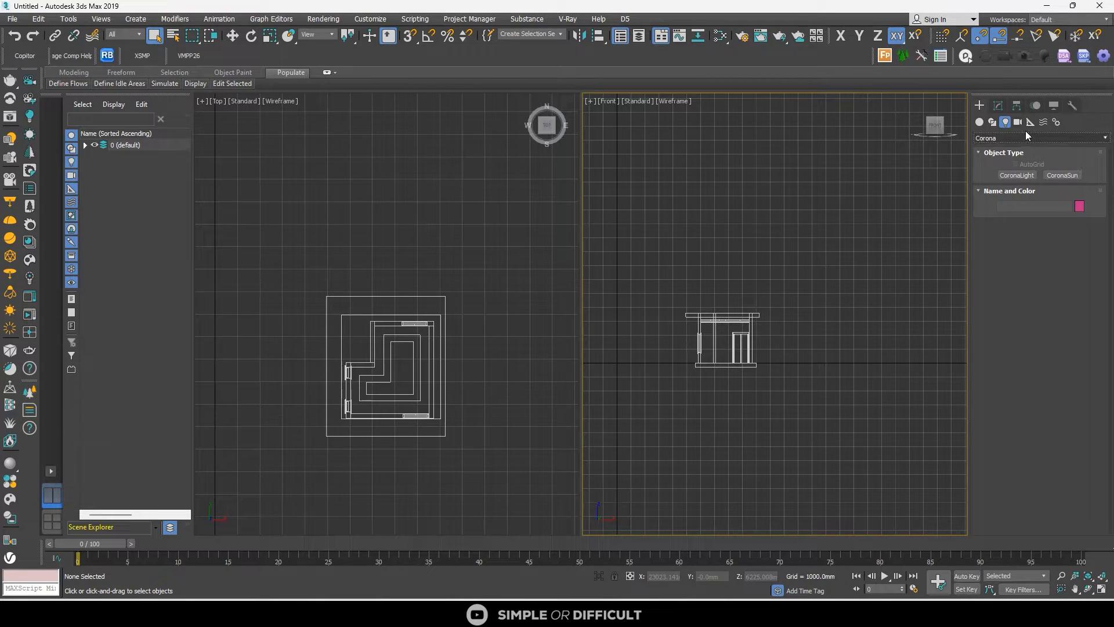
scroll(407, 414, up, 4)
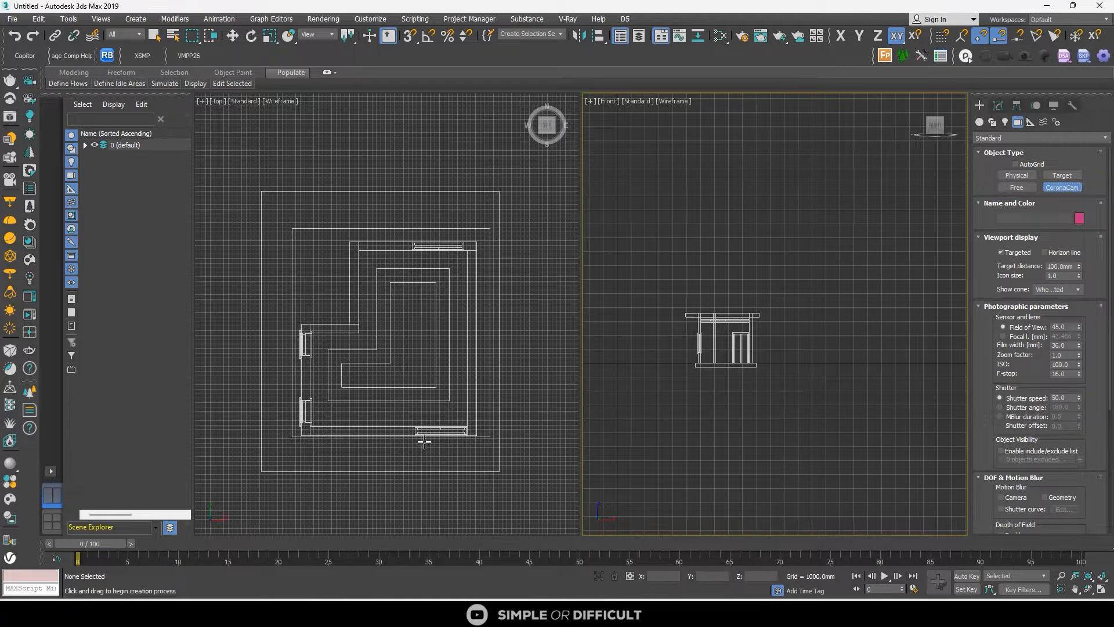
drag(424, 444, 422, 277)
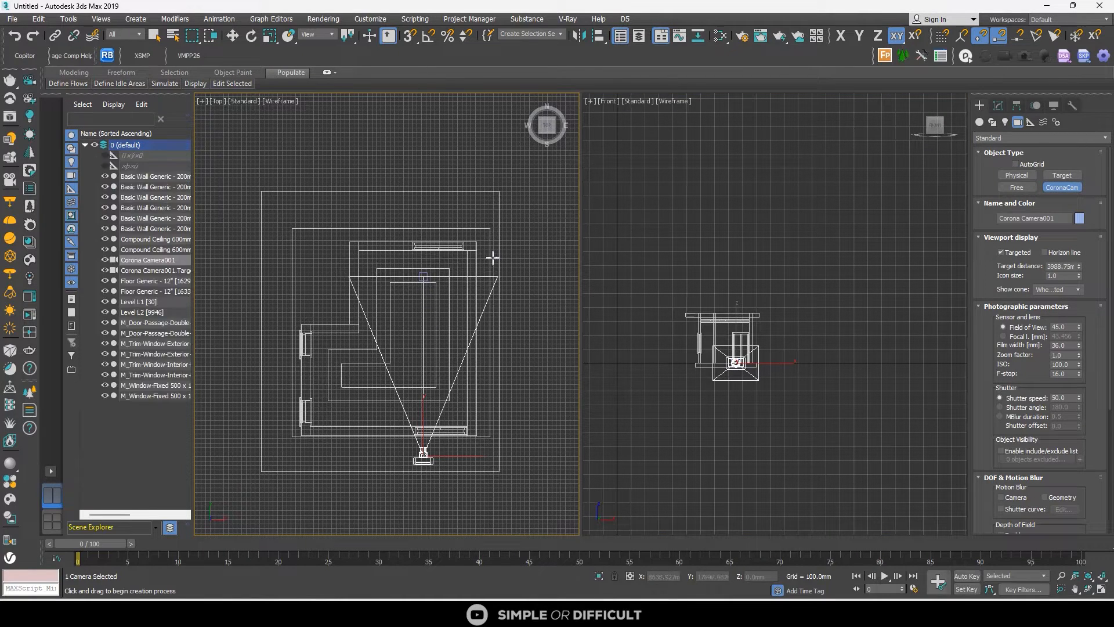
Align the Corona camera with its target so that it points straight along the room
click(582, 41)
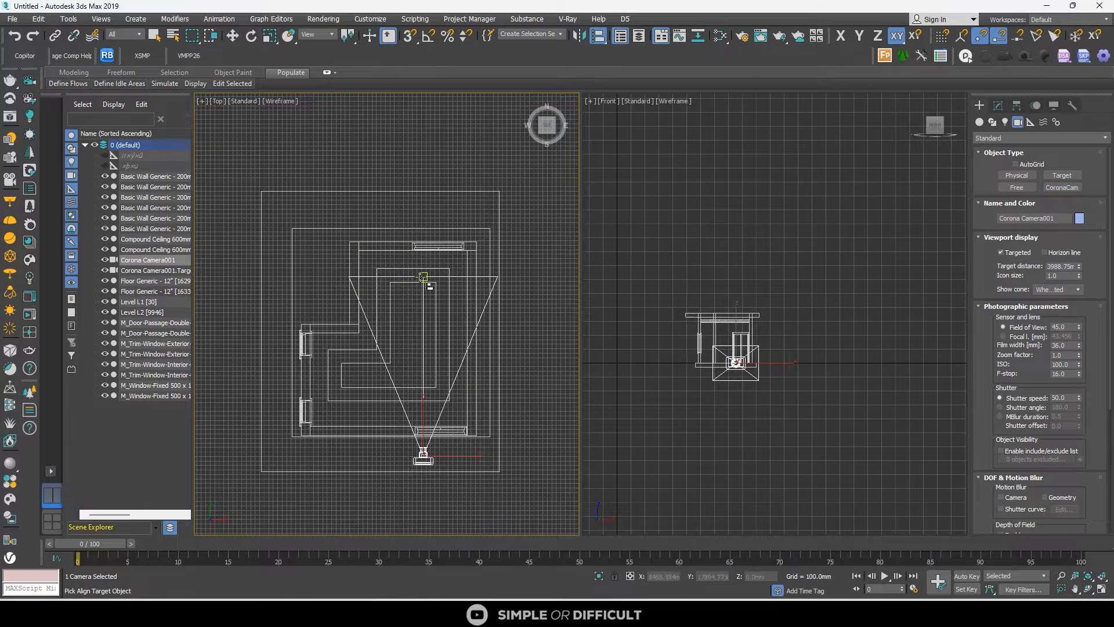
click(427, 281)
click(554, 230)
click(559, 400)
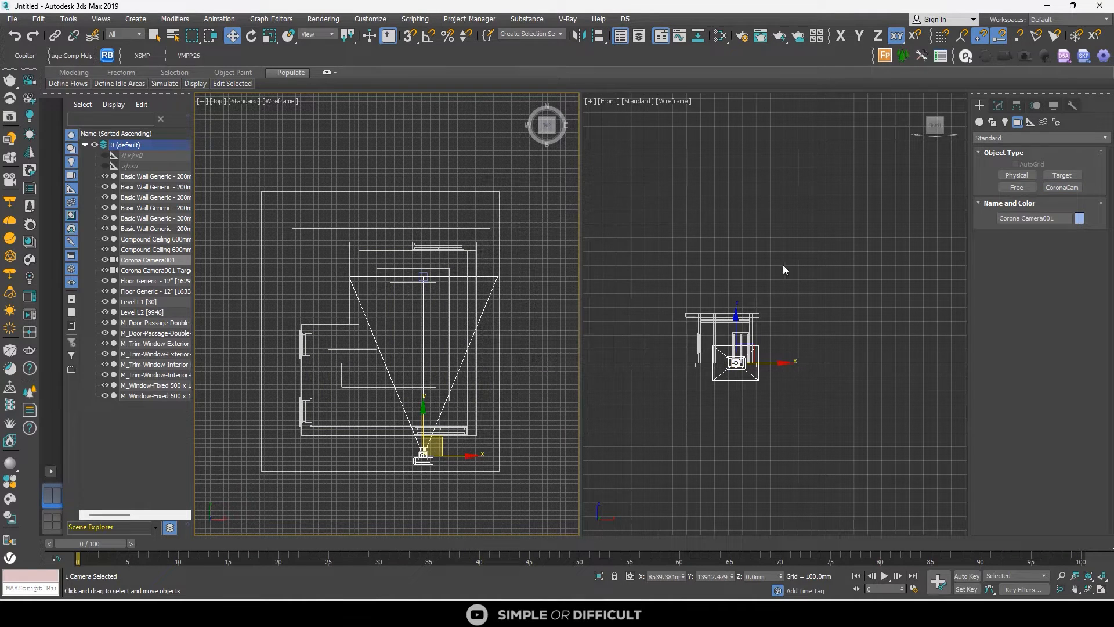
Show the Corona camera's view in the Front viewport and set its shading to Clay
click(733, 361)
key(c)
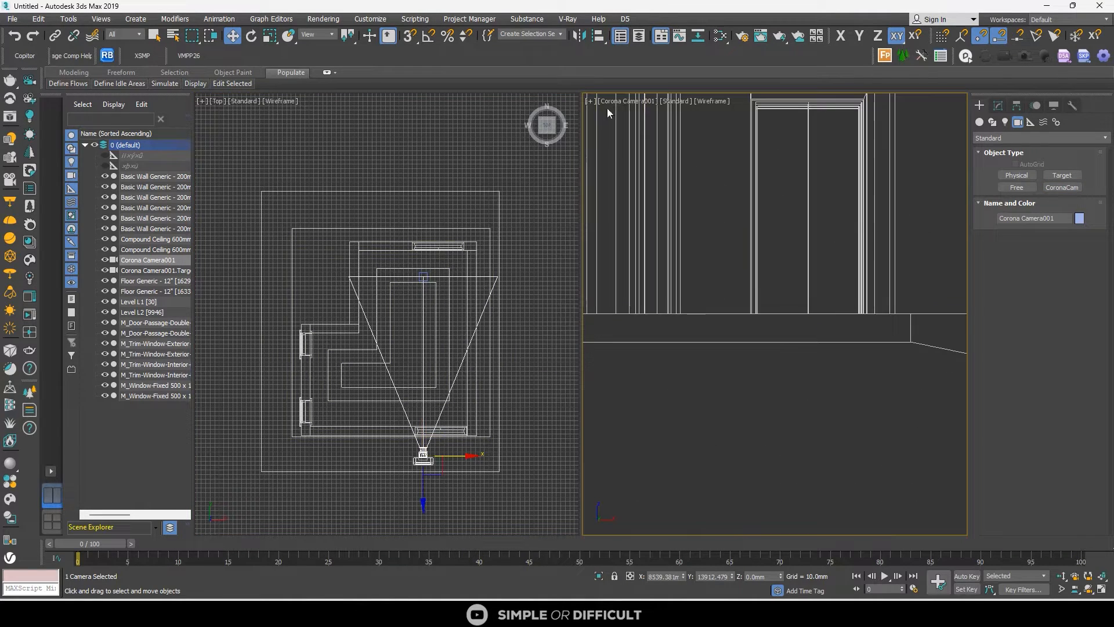
click(711, 102)
click(732, 177)
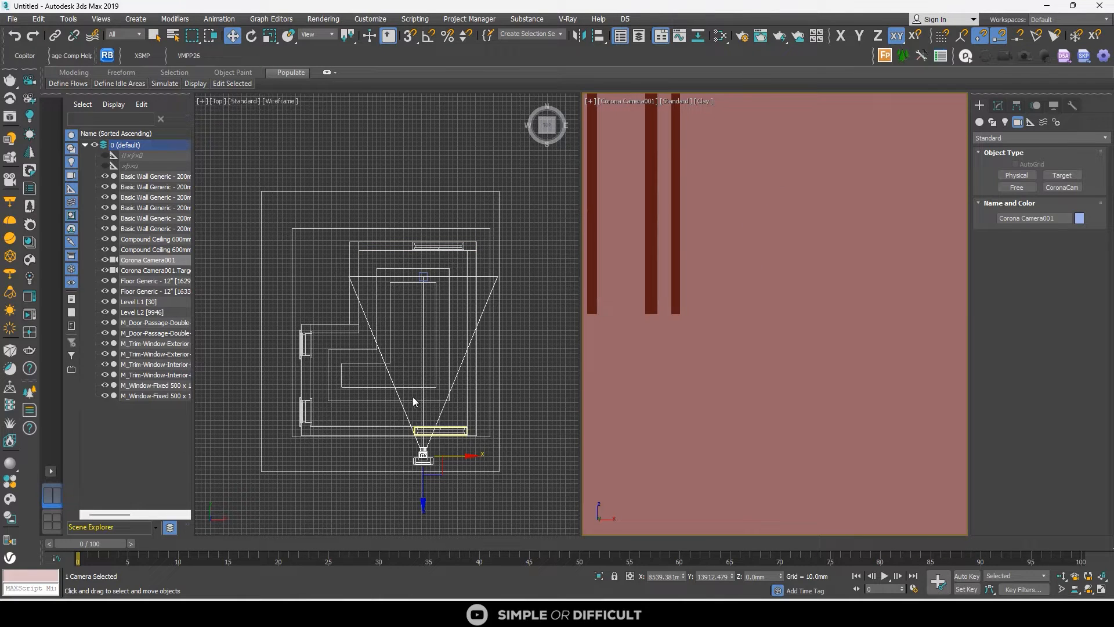
Make the Corona camera untargeted and dolly it about 600 mm forward toward the room
click(999, 105)
click(1001, 347)
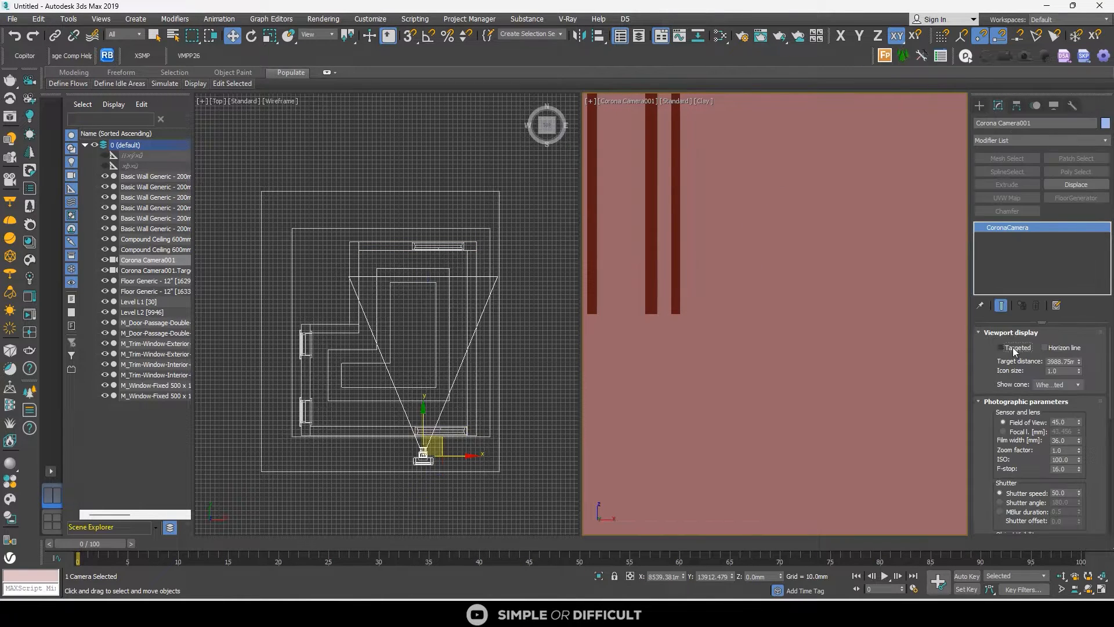
click(1062, 576)
drag(751, 291, 754, 280)
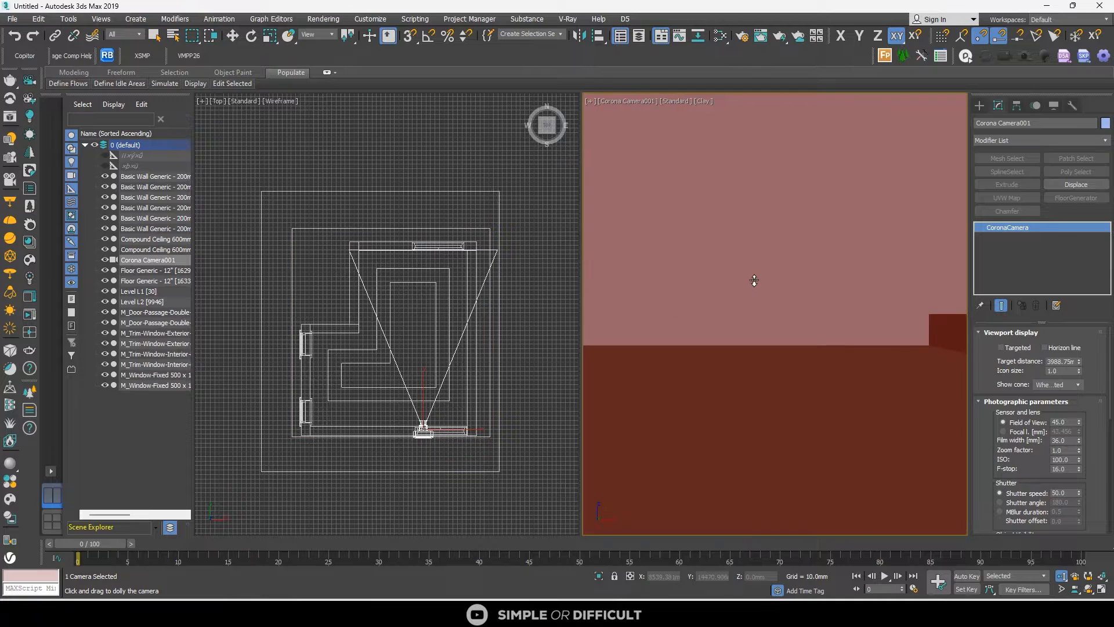
Raise the Corona camera by setting its Z position to 900 mm
click(232, 35)
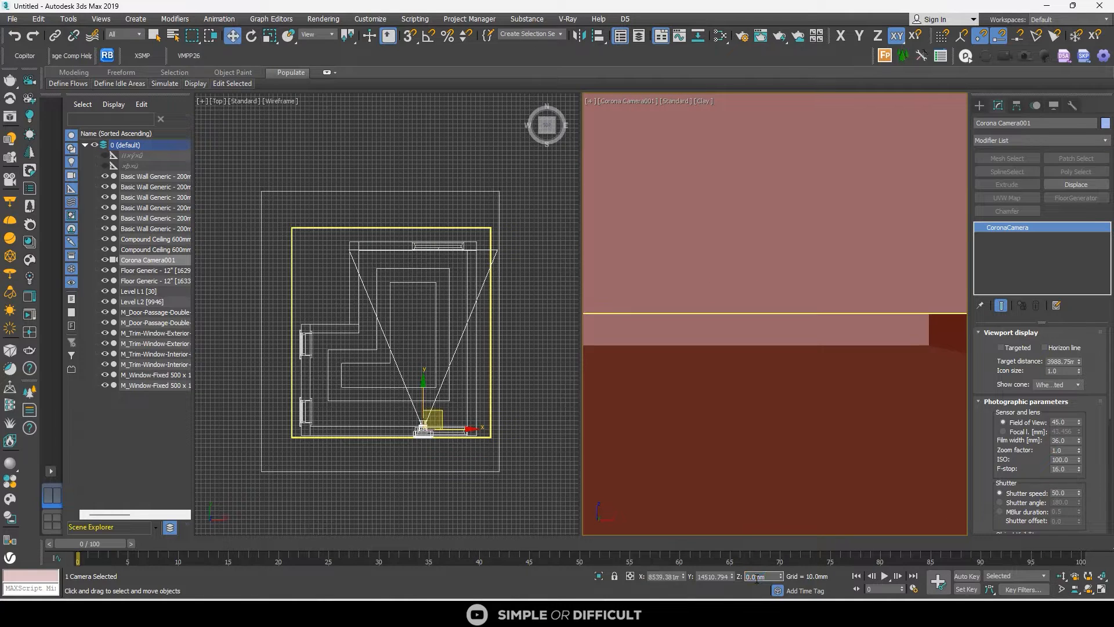
text(900)
key(Return)
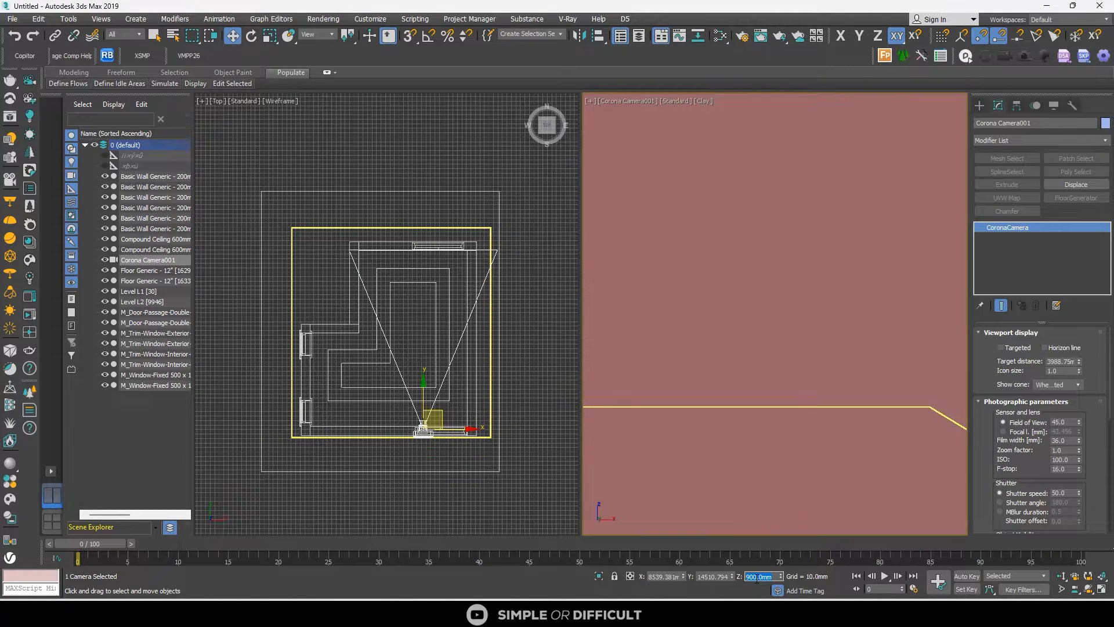
Turn on edged faces in the camera view and move the camera about 146 mm along Y into the room
click(707, 103)
click(748, 234)
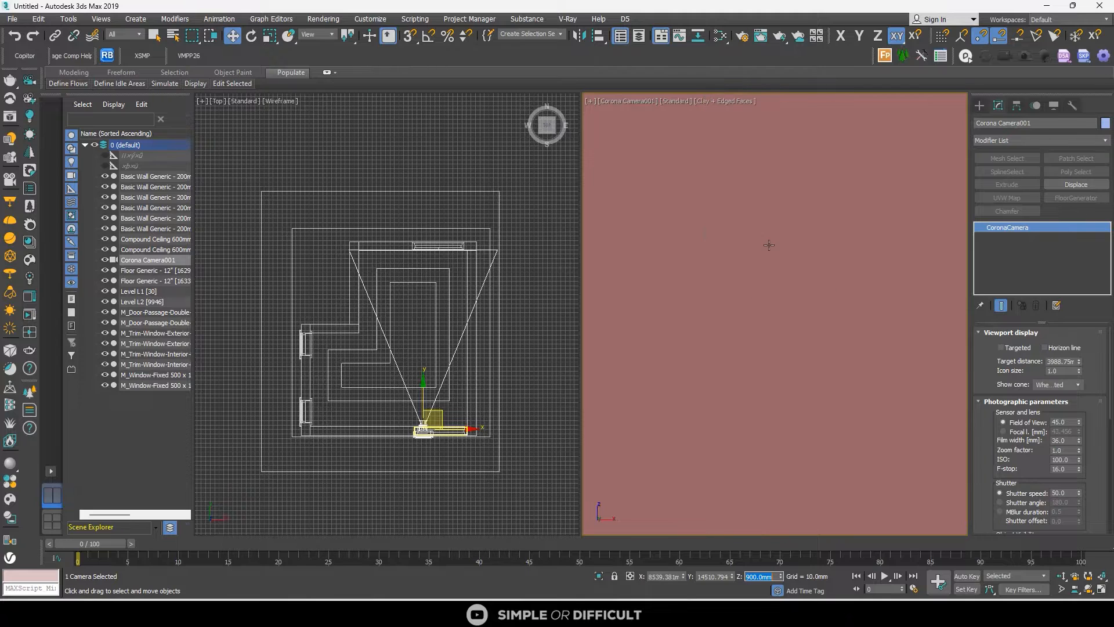
click(427, 395)
drag(427, 395, 423, 387)
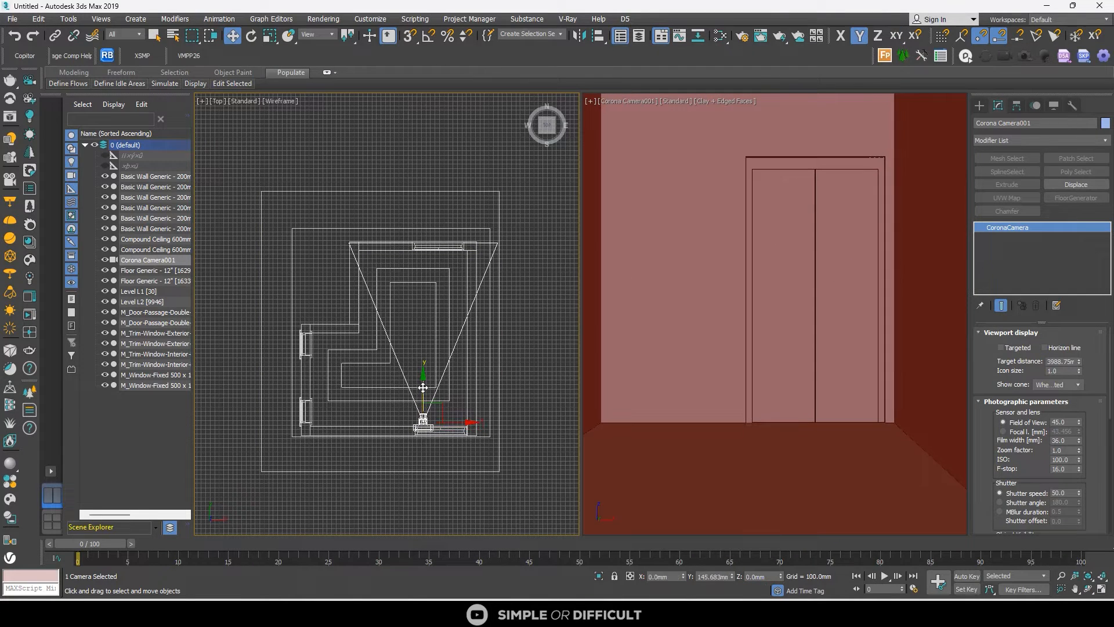
Set the render output size to the 35mm 1.316 (cine) preset at 512 × 389
click(742, 37)
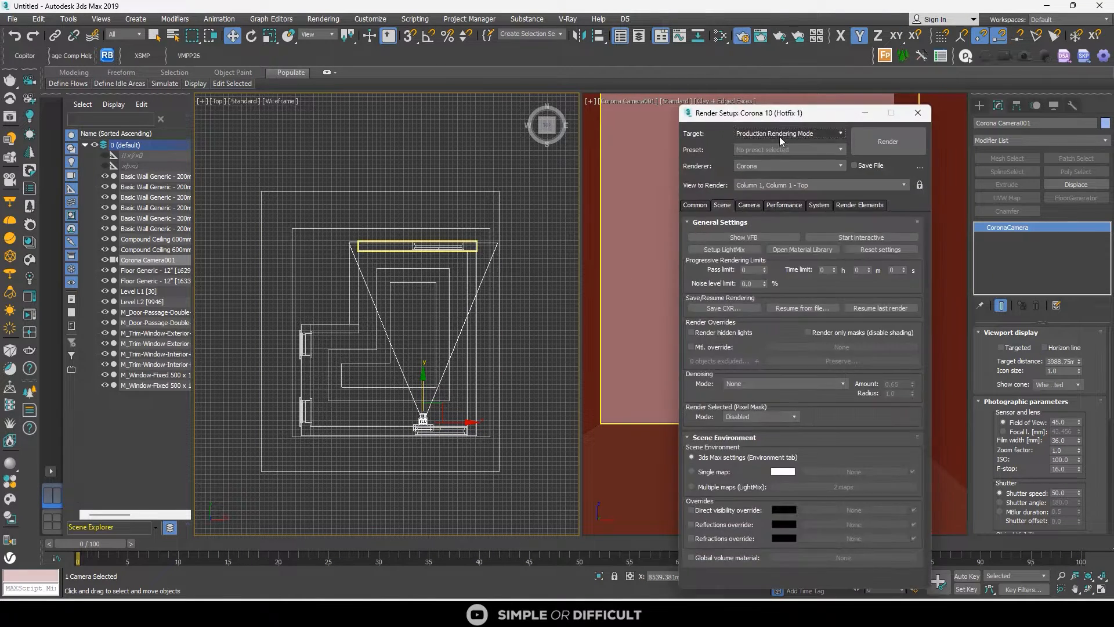
click(740, 354)
click(743, 368)
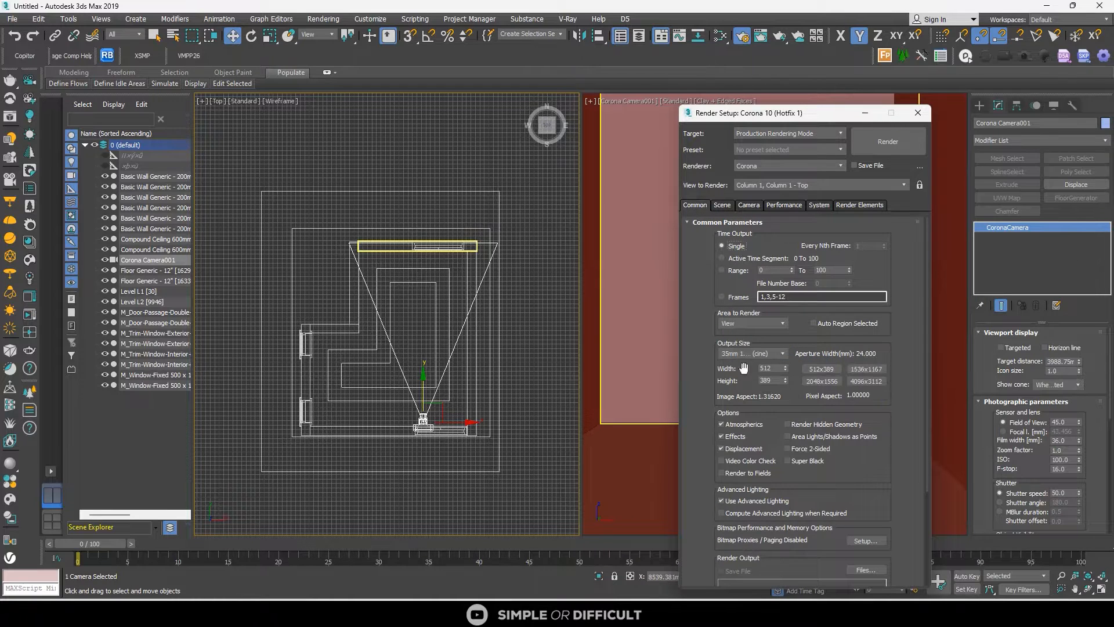
Lock the view to render to the Corona camera and close the render setup with nothing selected
click(791, 206)
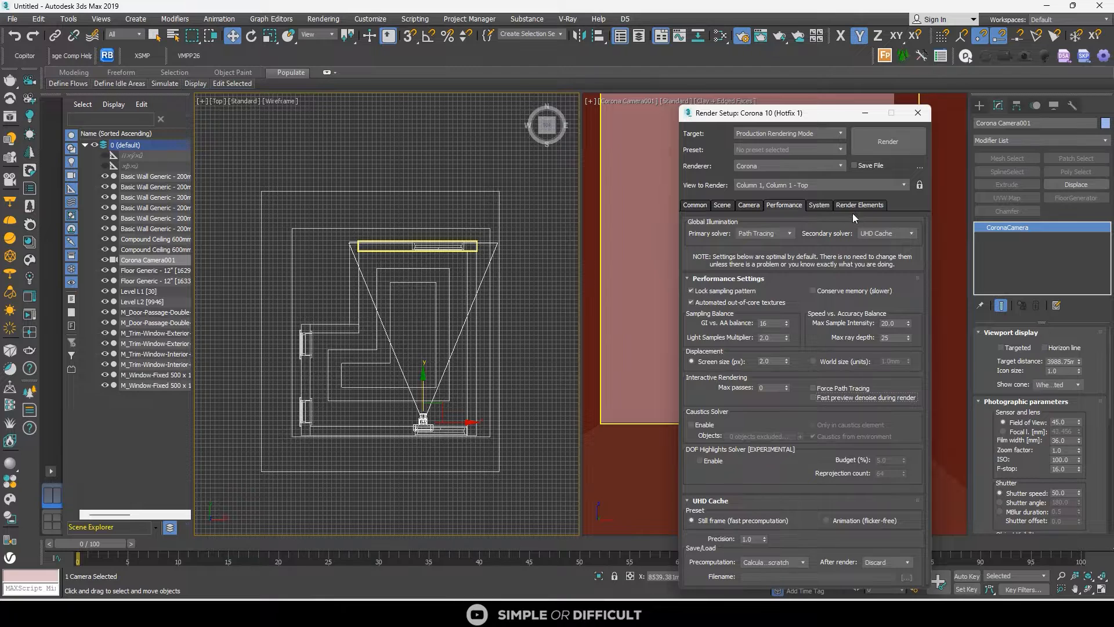
click(818, 204)
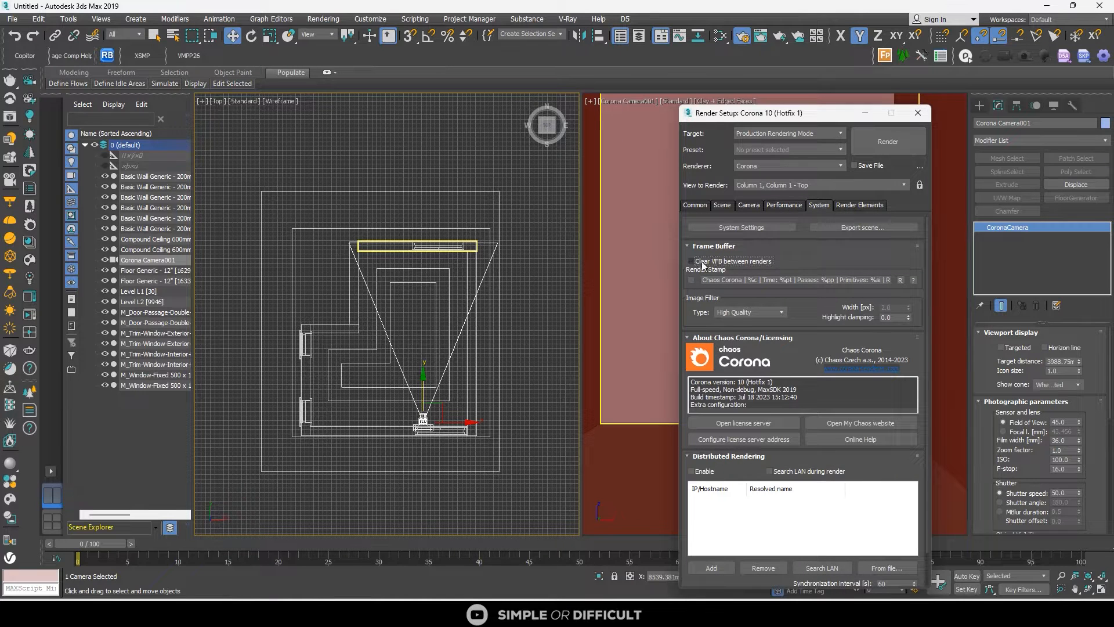
click(949, 186)
click(919, 185)
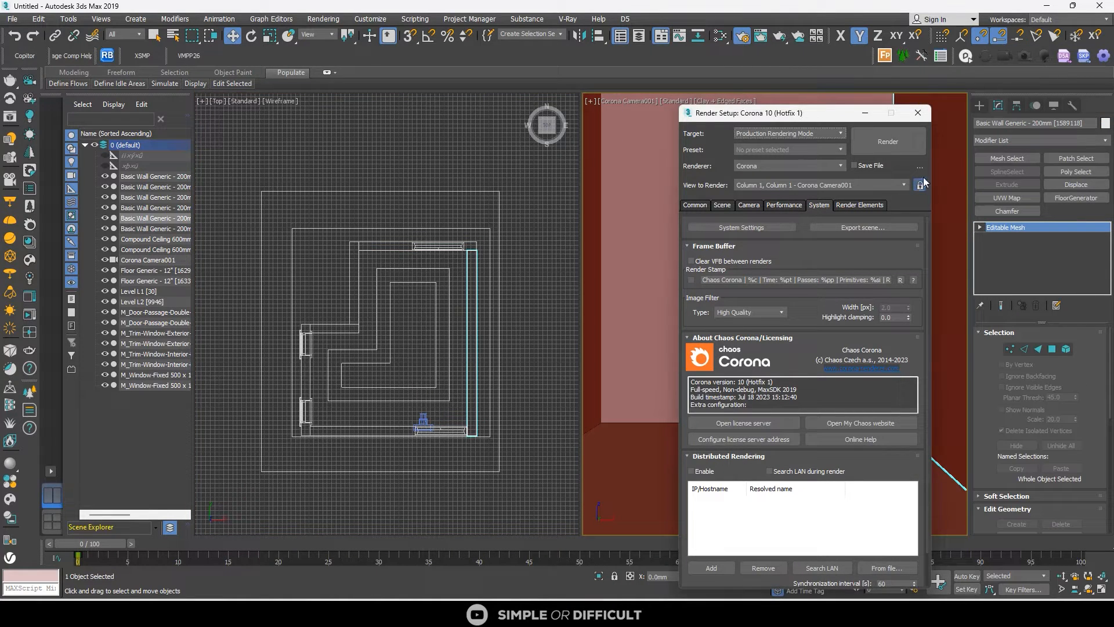
click(918, 113)
click(422, 181)
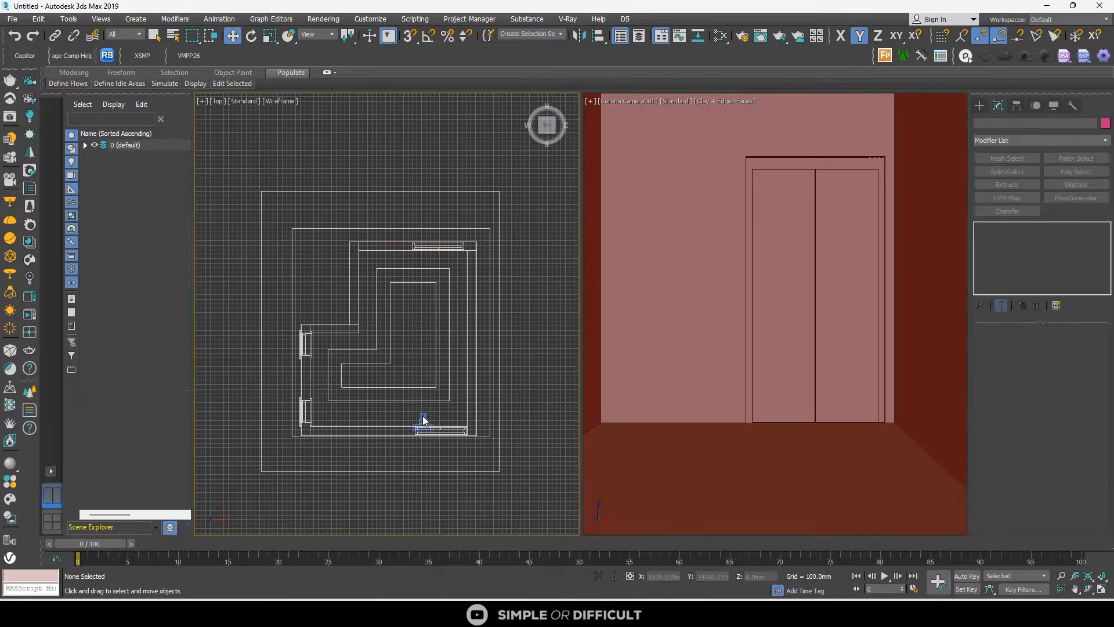
Select the Corona camera from its viewport and set its focal length to 24 mm
click(638, 101)
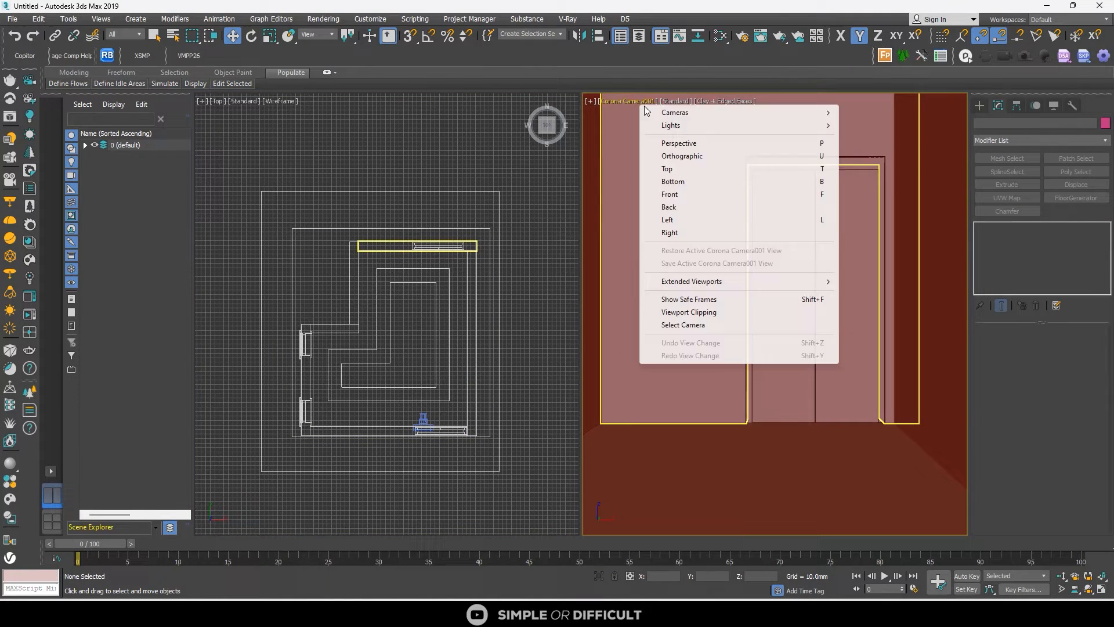
click(688, 322)
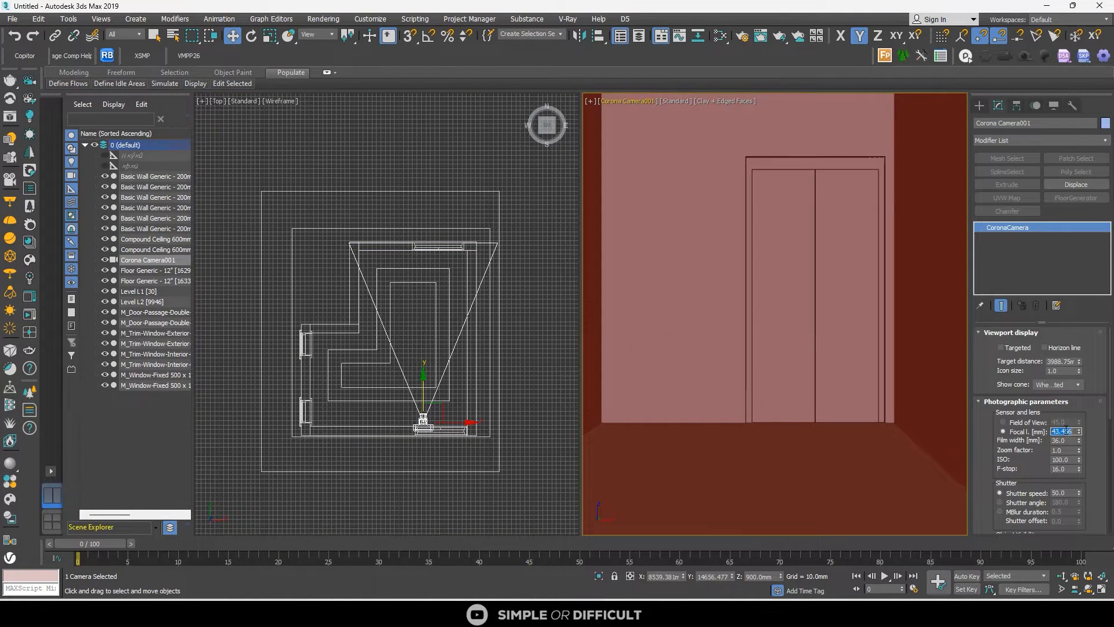
click(1065, 430)
text(24)
key(Return)
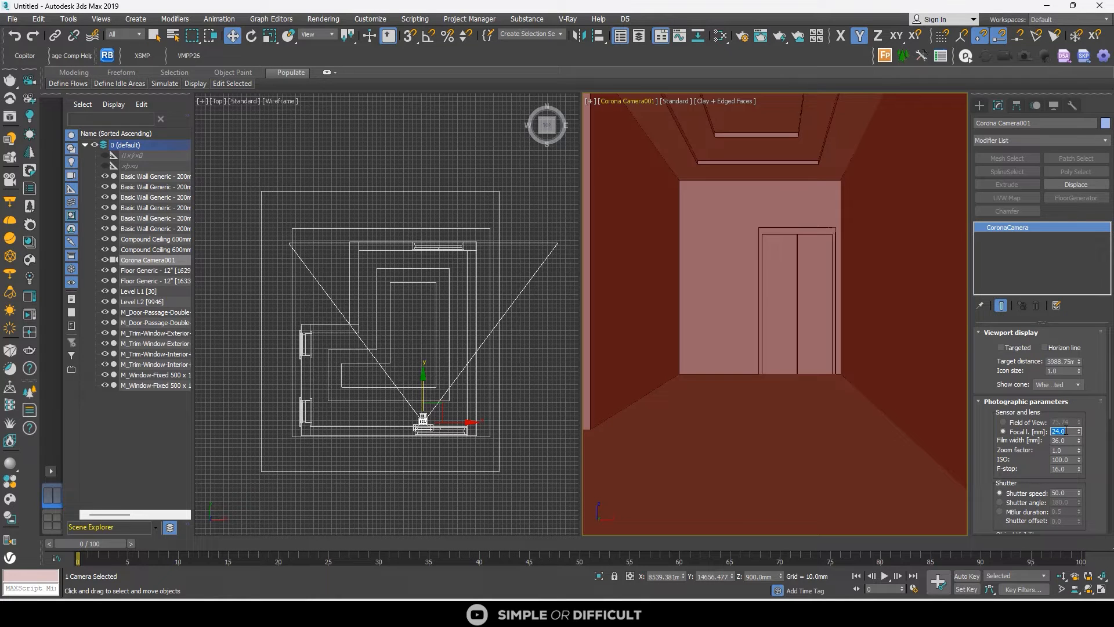
Move the Corona camera about 220 mm along negative X and show safe frames in the camera view
scroll(1094, 424, down, 7)
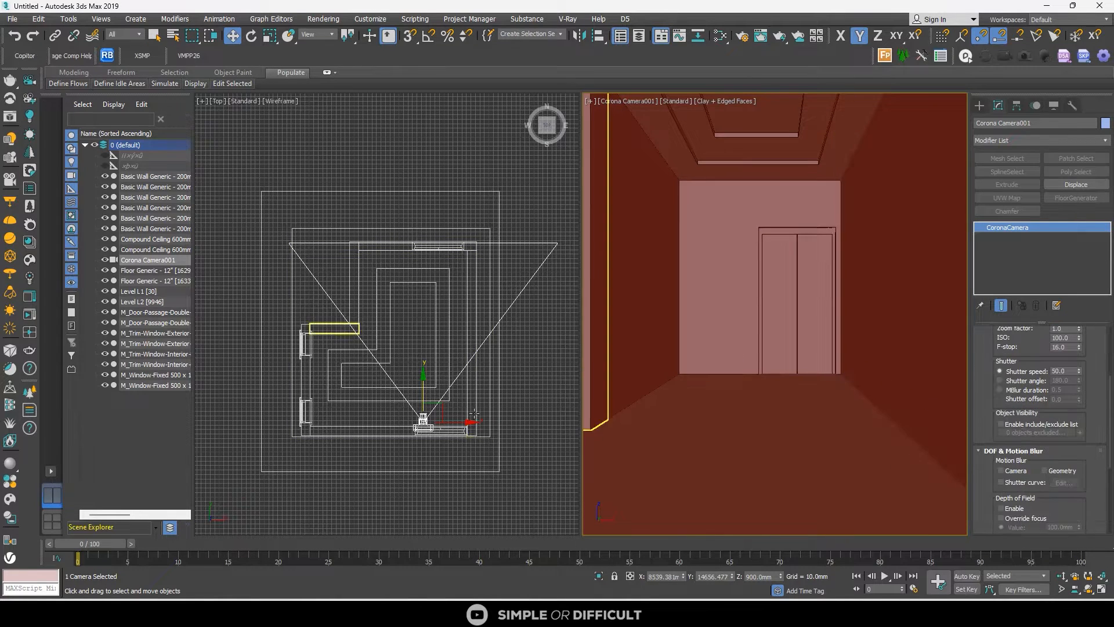
drag(456, 421, 445, 422)
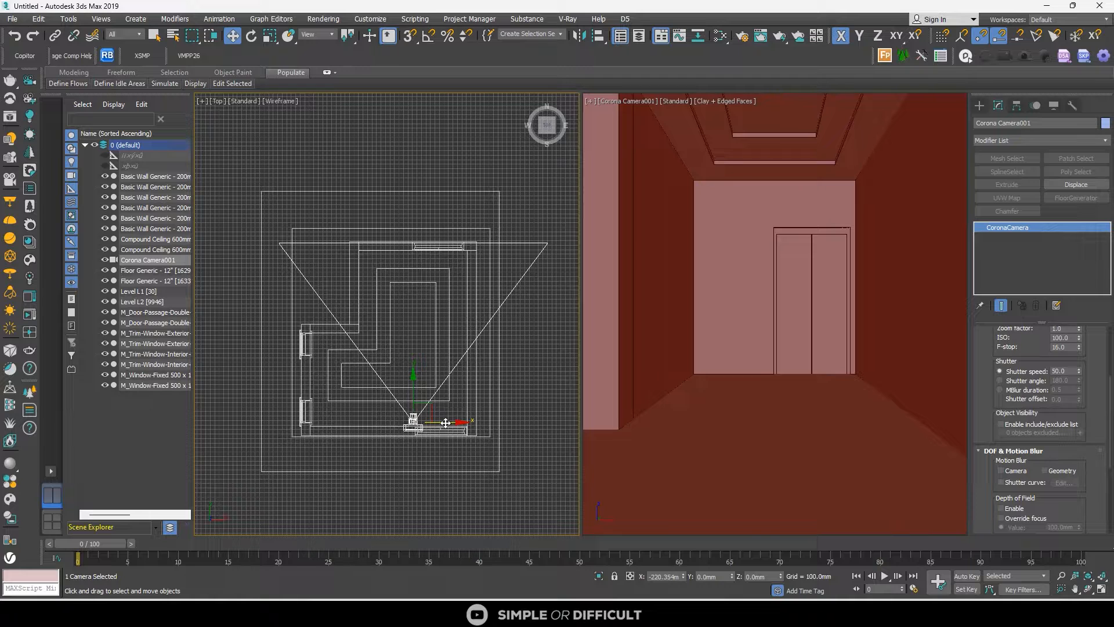
click(679, 369)
key(shift+f)
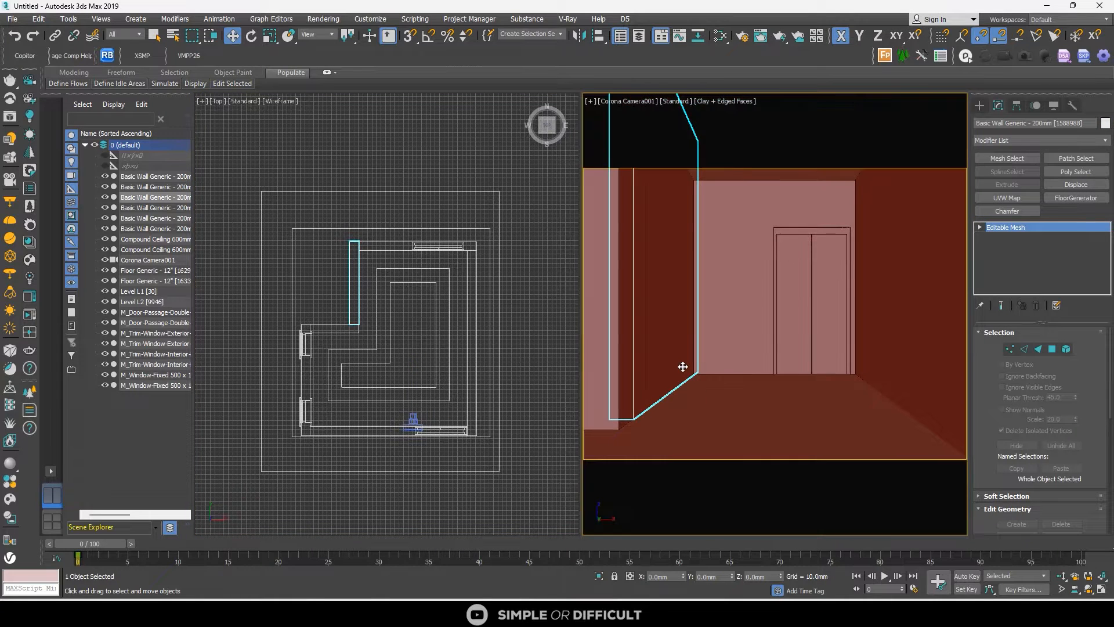
click(616, 102)
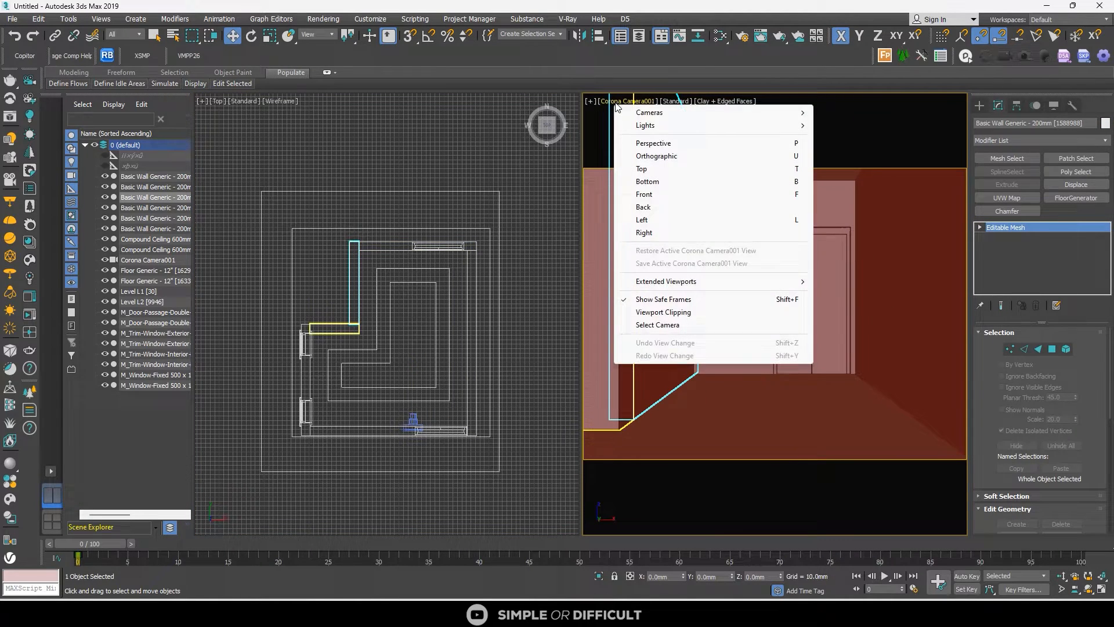
click(685, 299)
click(634, 101)
click(681, 299)
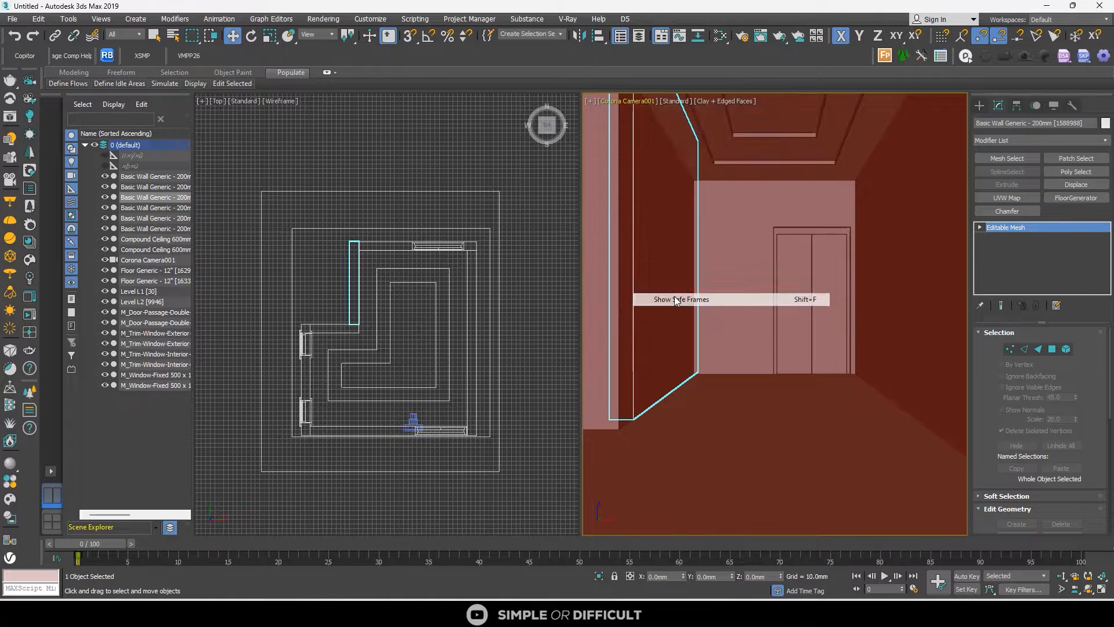
Select the Corona camera from its viewport and set its vertical shift to -0.05
right_click(412, 419)
click(412, 419)
scroll(412, 419, up, 4)
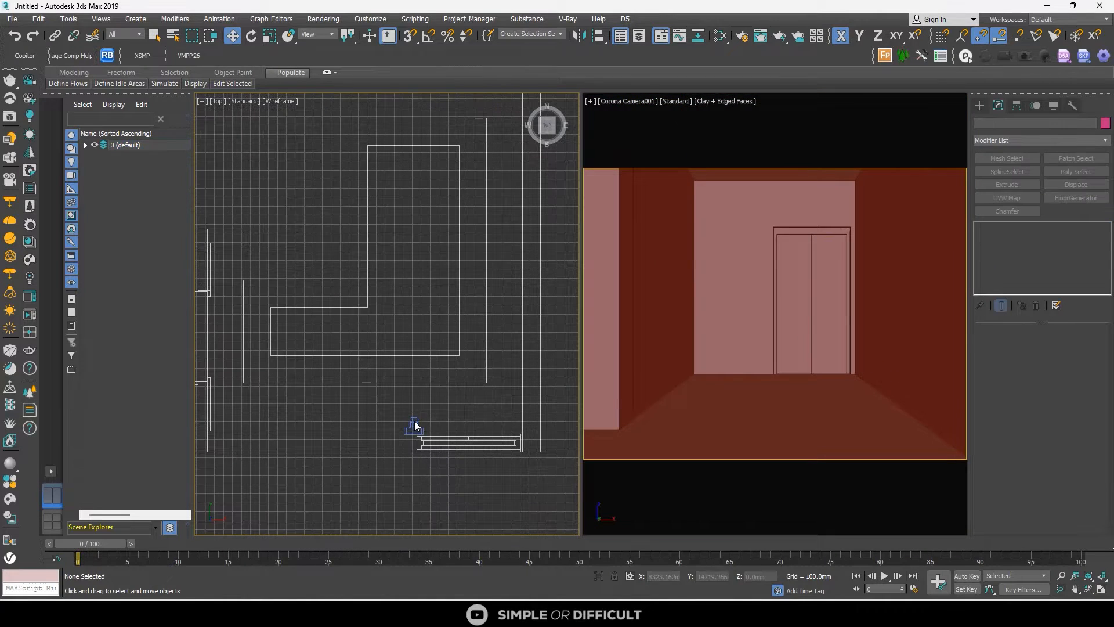
scroll(425, 418, up, 3)
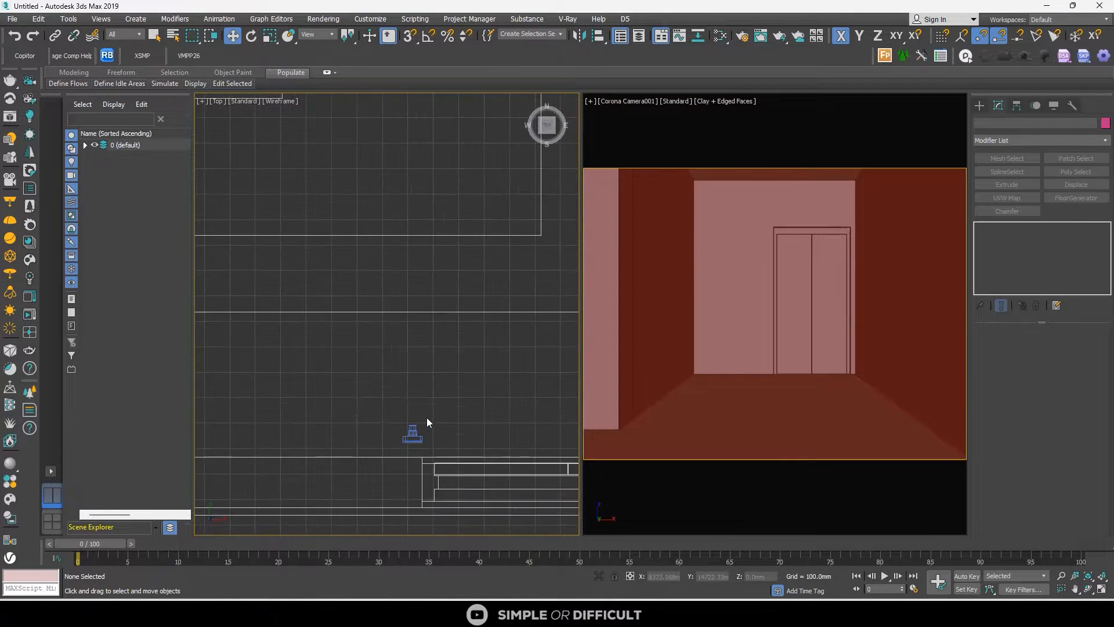
click(620, 248)
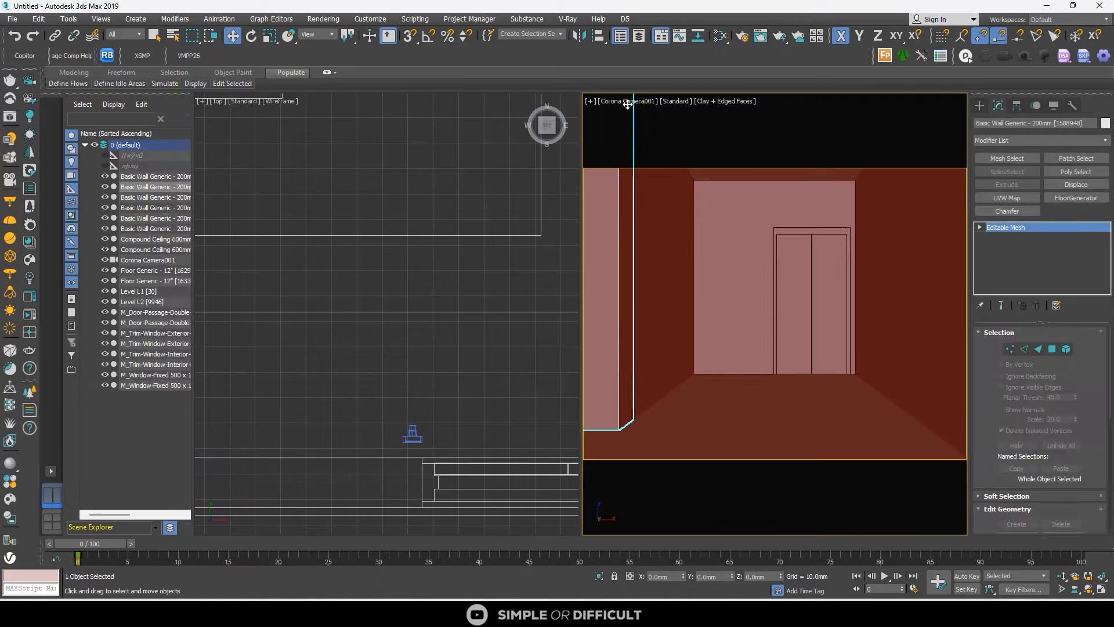
click(647, 104)
click(685, 324)
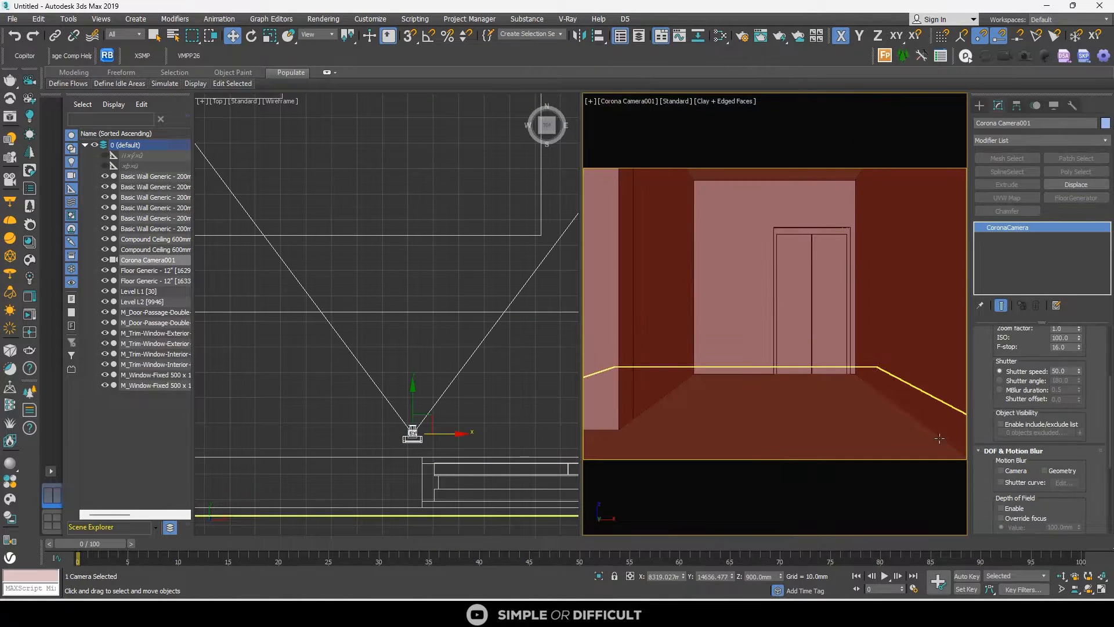
scroll(1040, 515, down, 3)
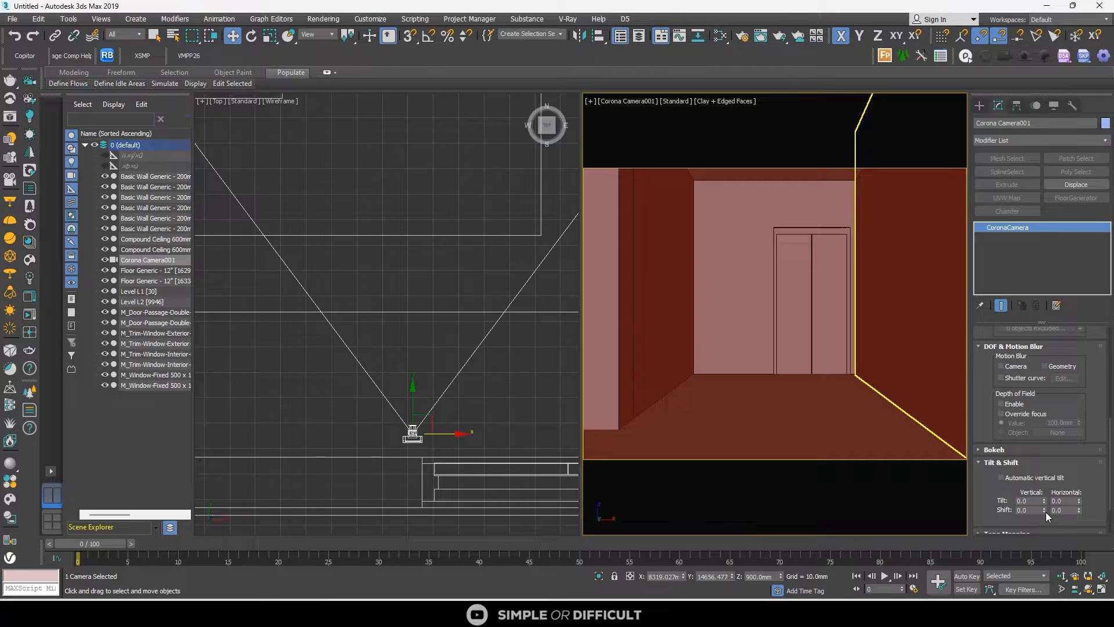
drag(1046, 512, 1045, 512)
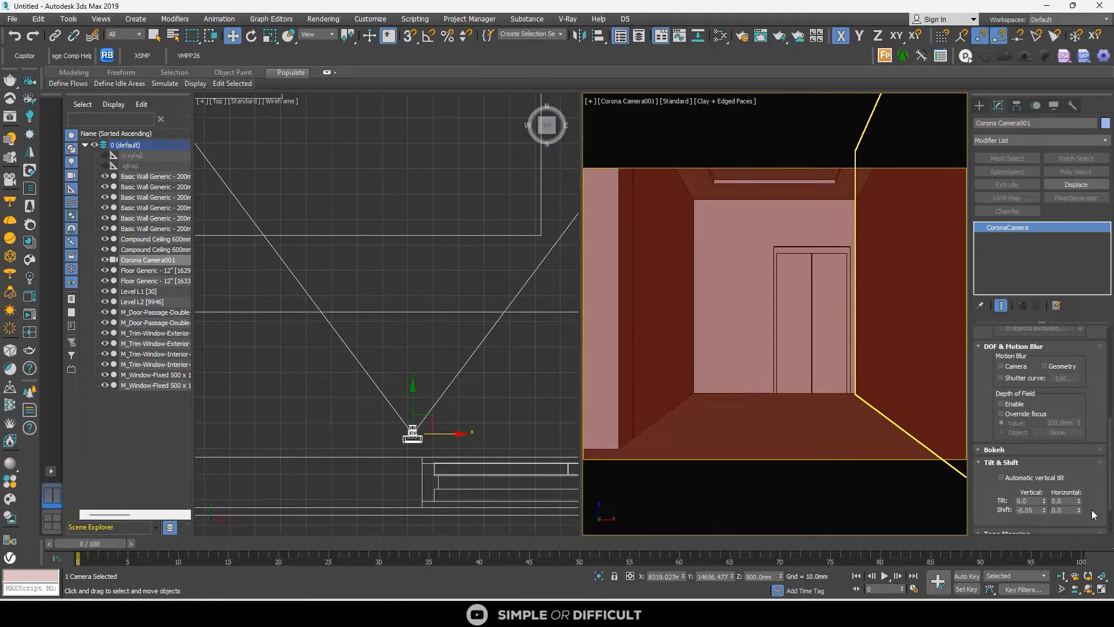
Enable camera clipping with its display in the viewport, setting the near plane to 800 mm and the far plane to 56400 mm
scroll(1092, 509, down, 5)
click(1001, 419)
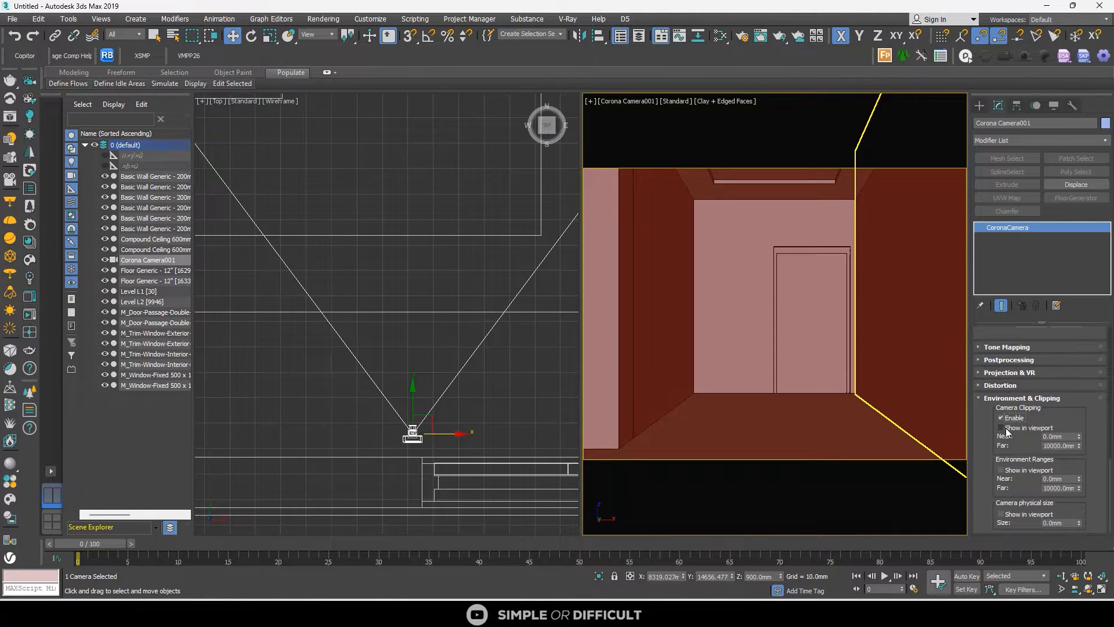
click(1000, 428)
double_click(1059, 436)
text(8)
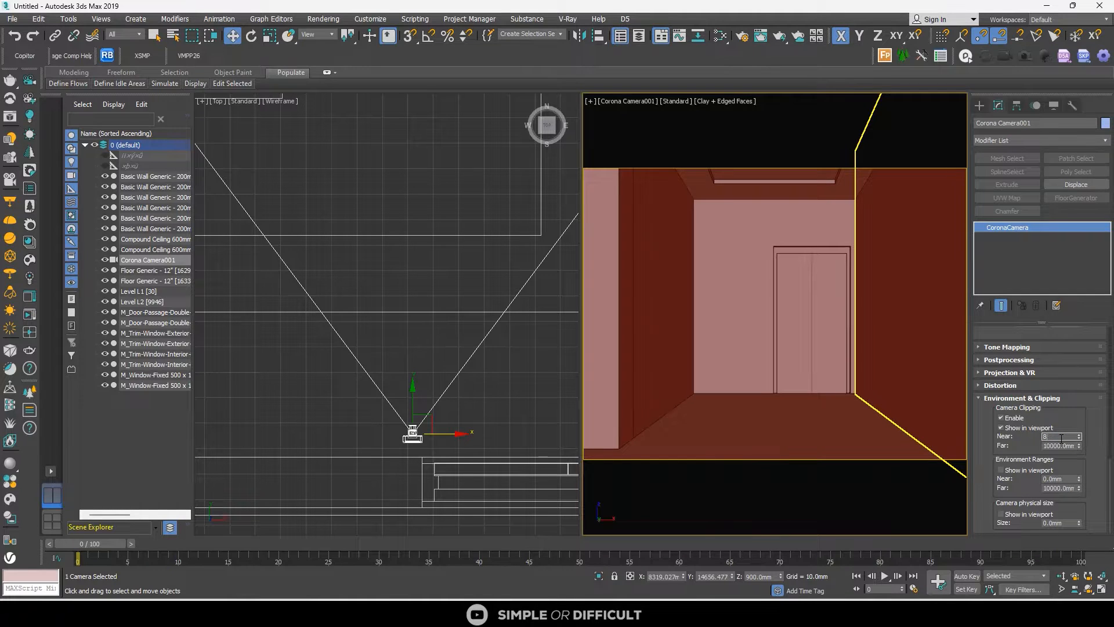
text(00)
key(Return)
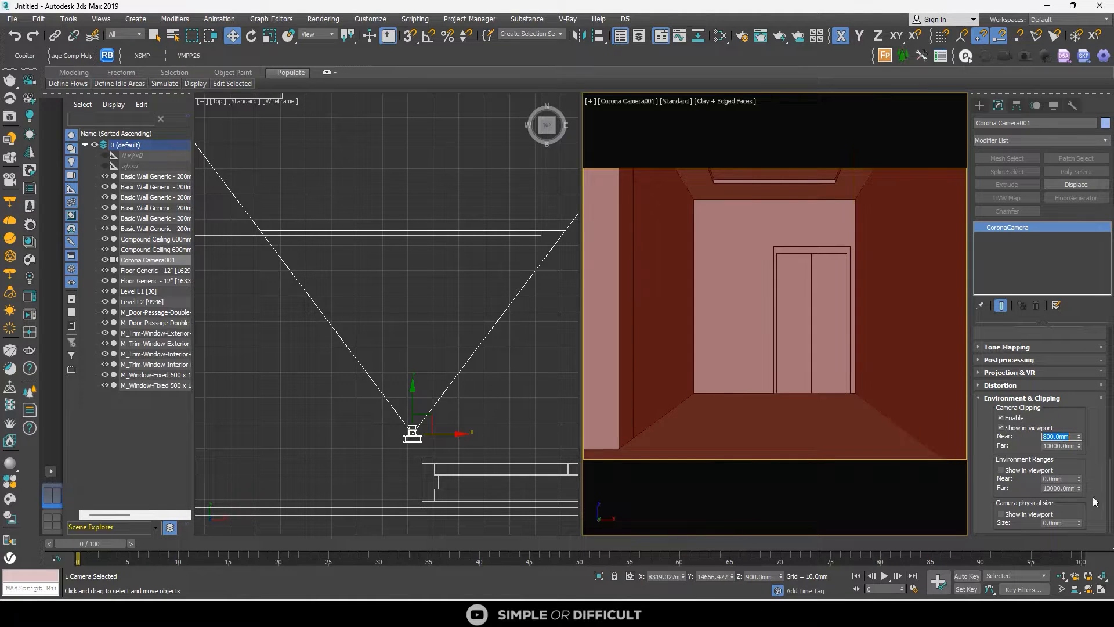
drag(1077, 365, 1069, 176)
Move the camera back outside the room to about Y 13863 mm and set its near clipping to 2000 mm
scroll(362, 336, down, 14)
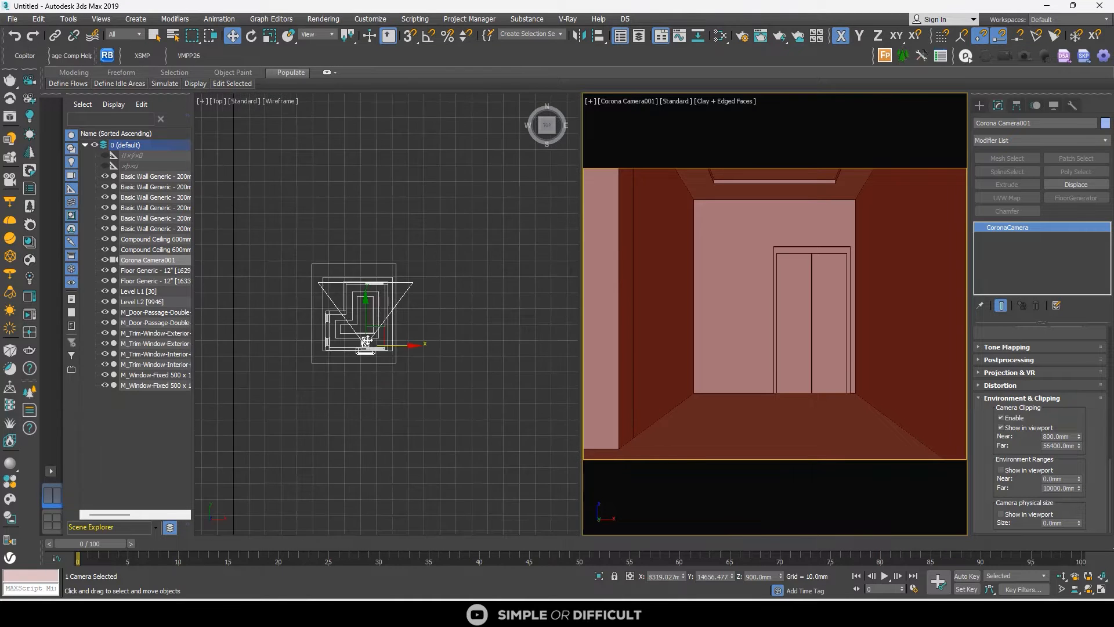
middle_drag(368, 330, 393, 445)
drag(387, 410, 334, 422)
scroll(400, 461, up, 5)
scroll(333, 405, up, 1)
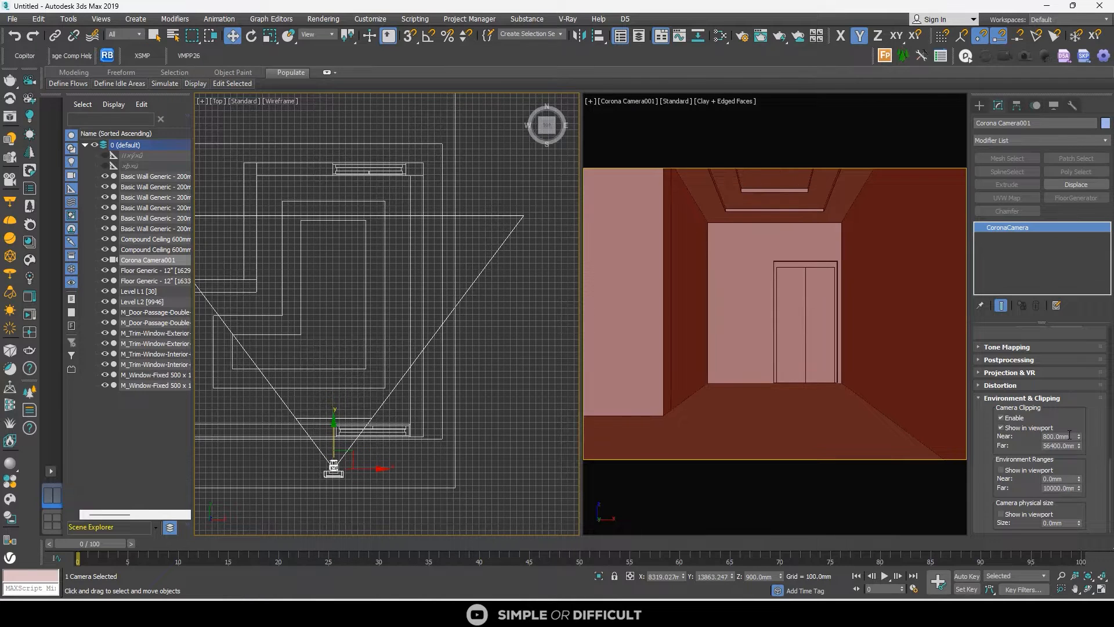
drag(1069, 436, 1022, 435)
text(2000)
key(Return)
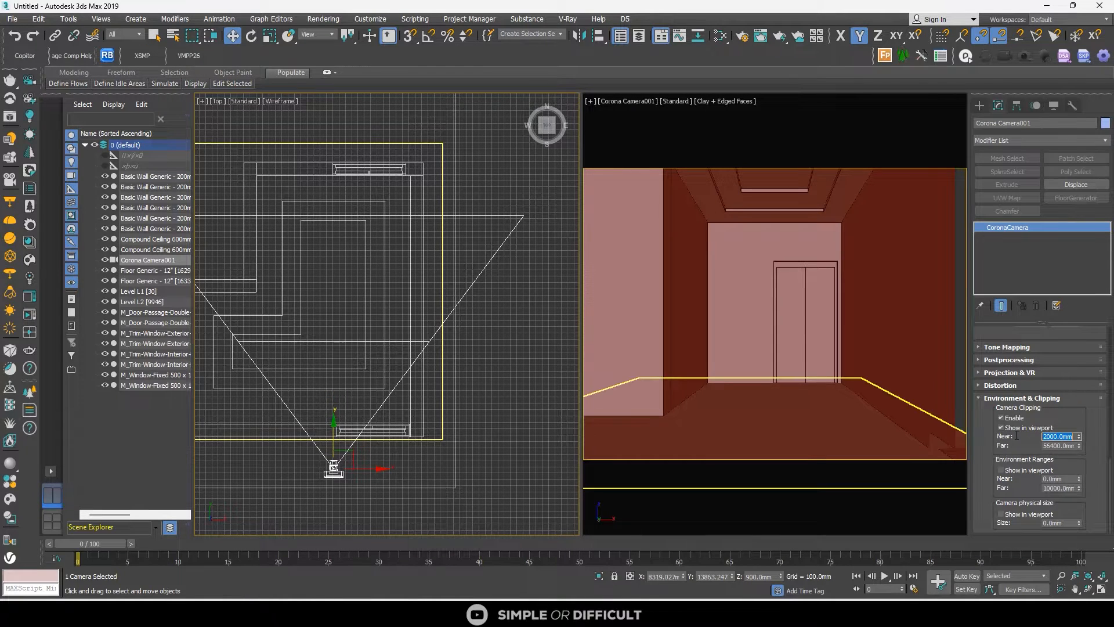
Dolly the Corona camera farther back from the room to about Y 12826 mm
click(1061, 576)
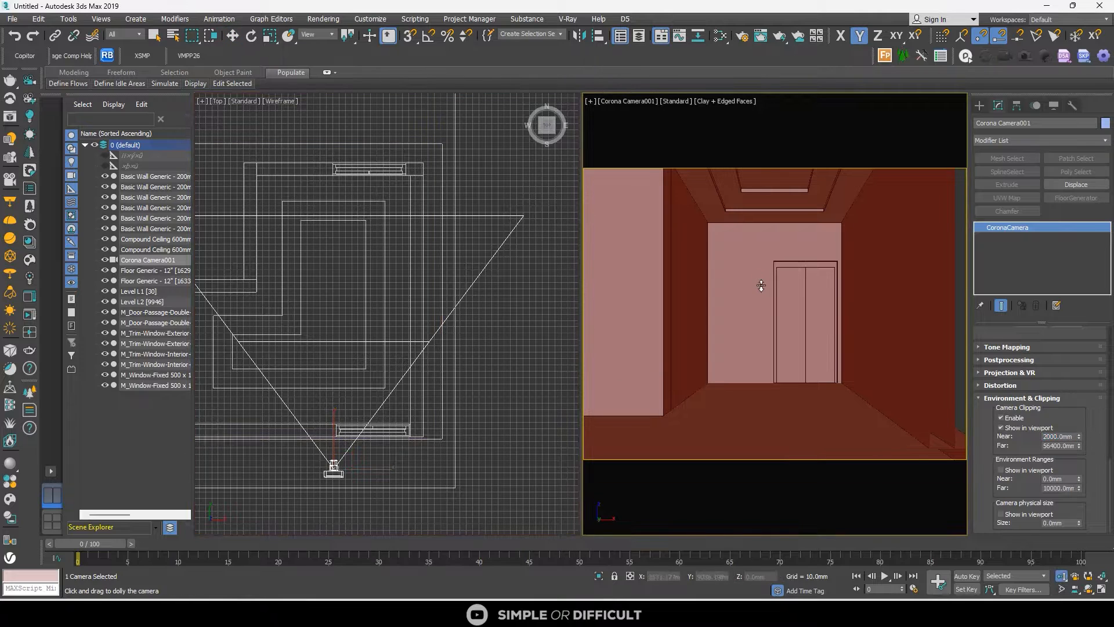
drag(758, 286, 788, 285)
scroll(524, 292, down, 3)
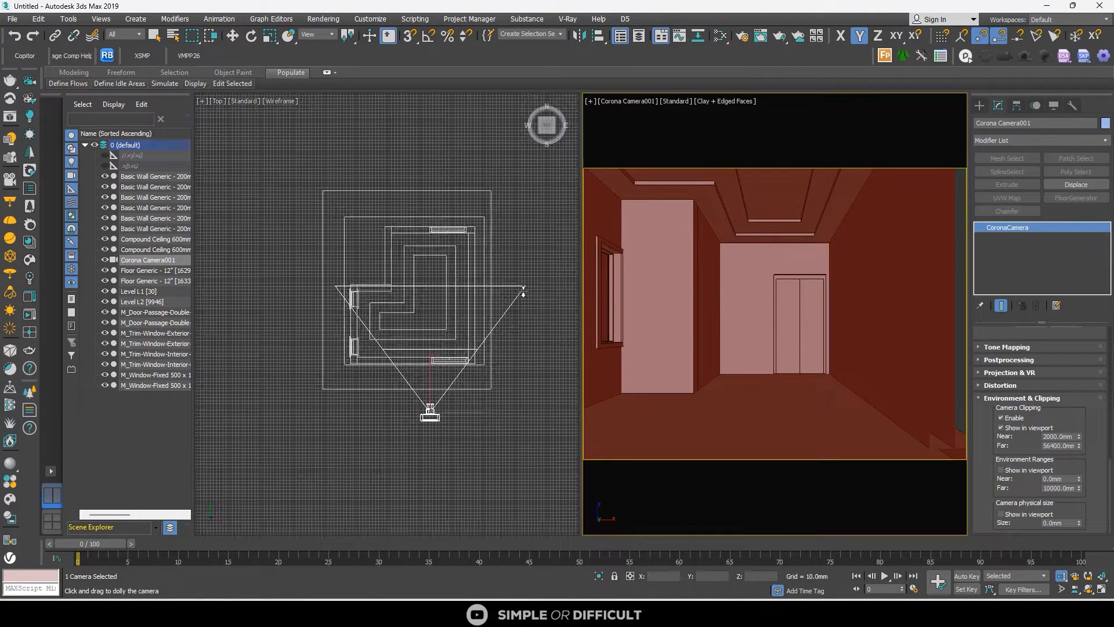
Move the camera about 367 mm along negative X and back along Y to about 12665 mm
click(233, 38)
right_click(464, 412)
drag(470, 409, 459, 404)
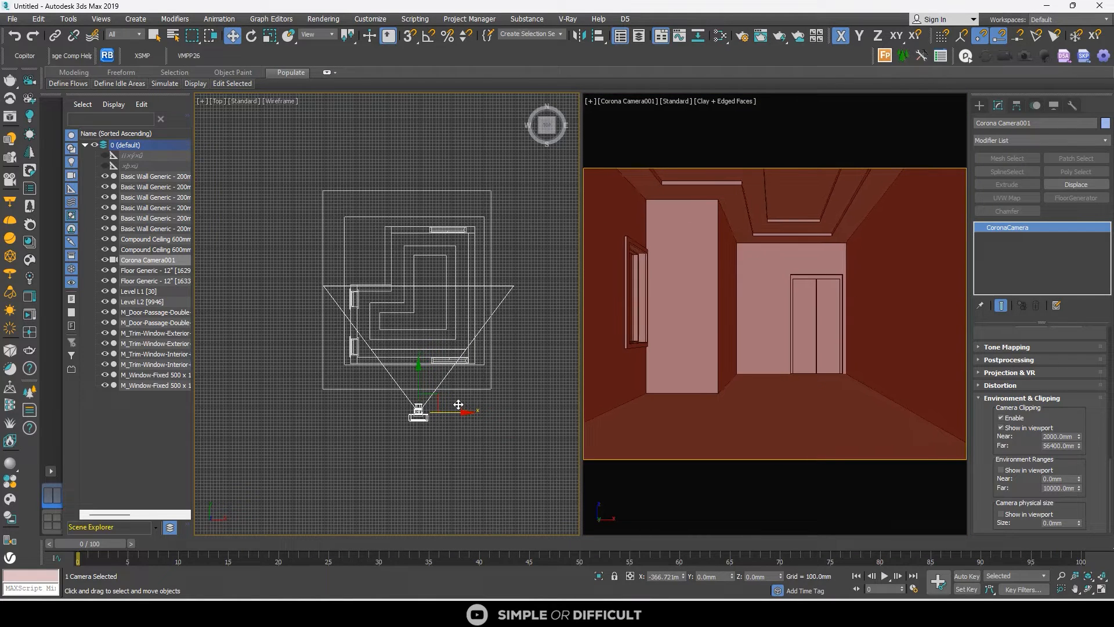
scroll(406, 392, up, 4)
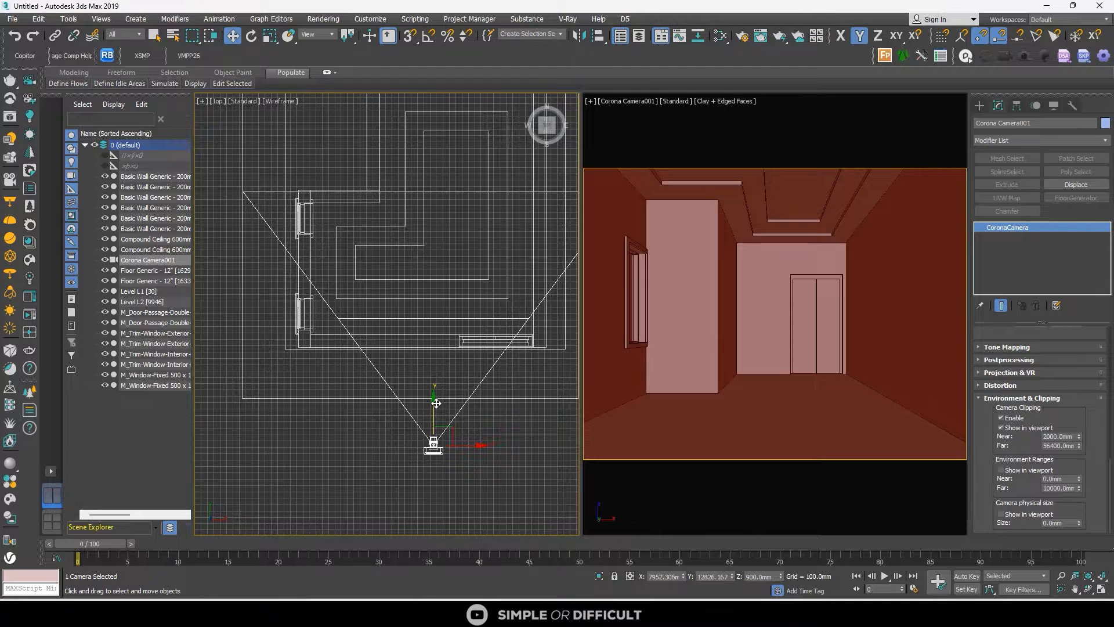
drag(436, 403, 437, 413)
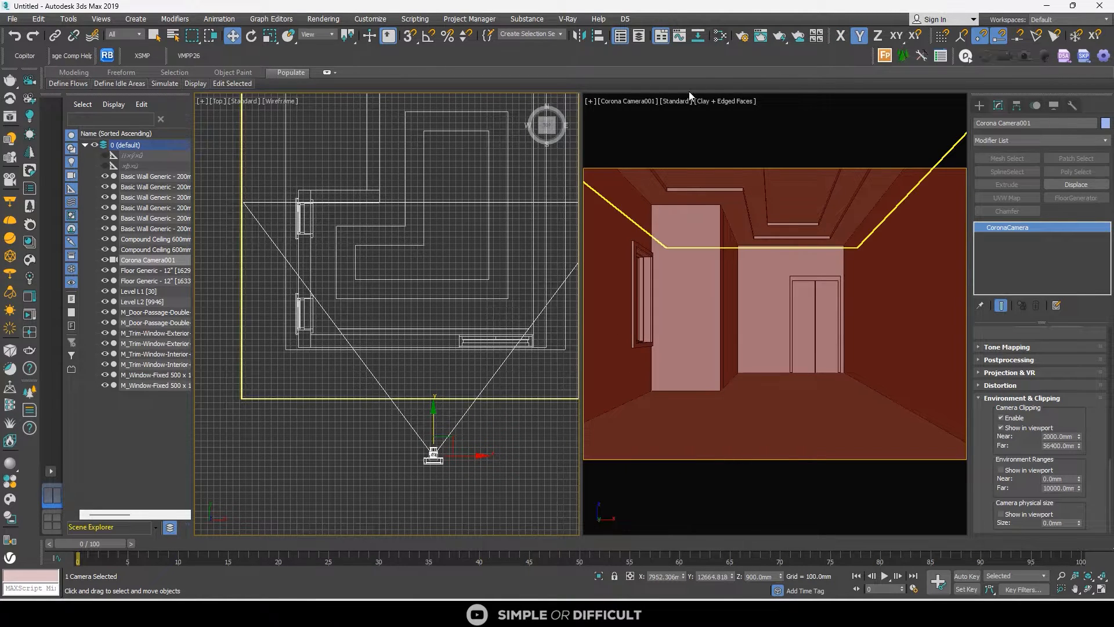
Select the camera from its viewport and set its vertical shift to -0.06
click(627, 101)
click(681, 329)
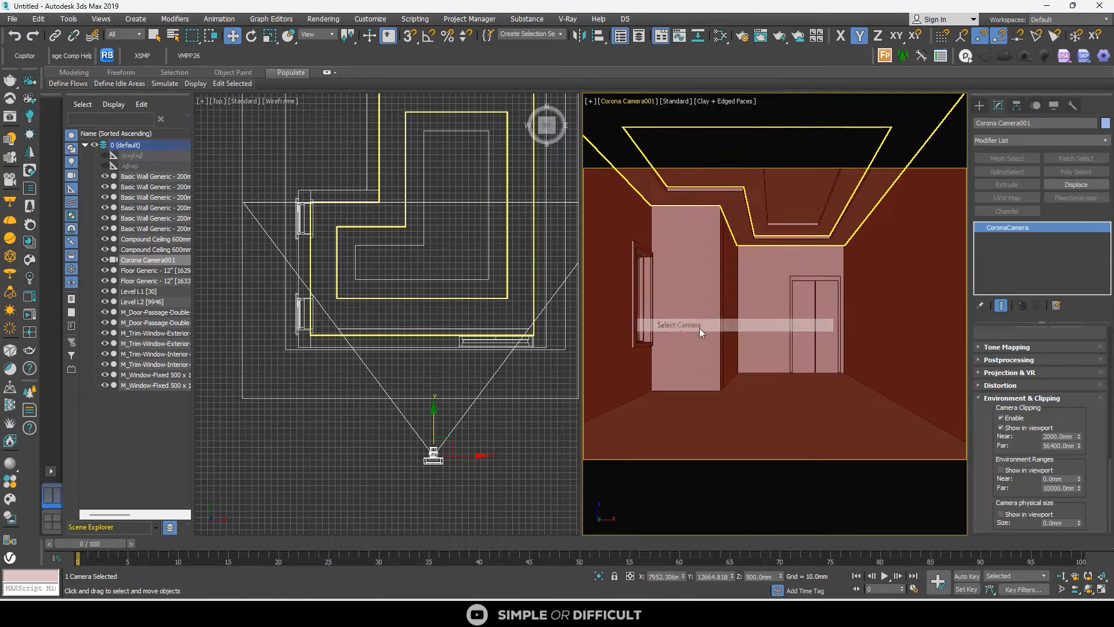
drag(1109, 459, 1107, 442)
click(1044, 378)
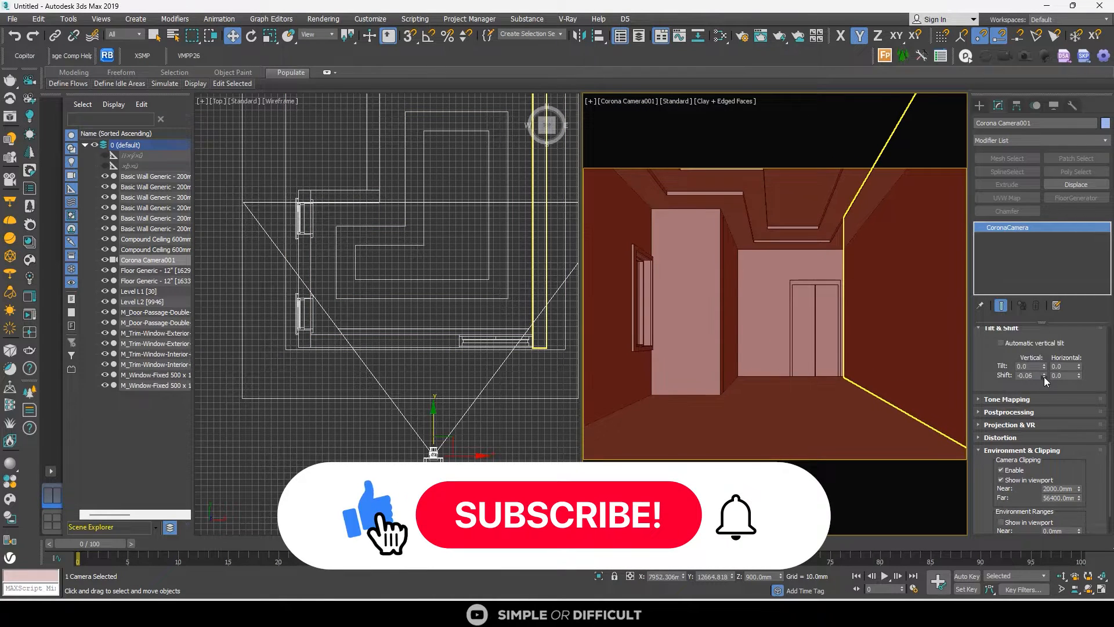
Set the vertical shift to -0.07 using the ICH rule-of-thirds and golden-spiral guides, flip the spiral, and close the helper
click(72, 55)
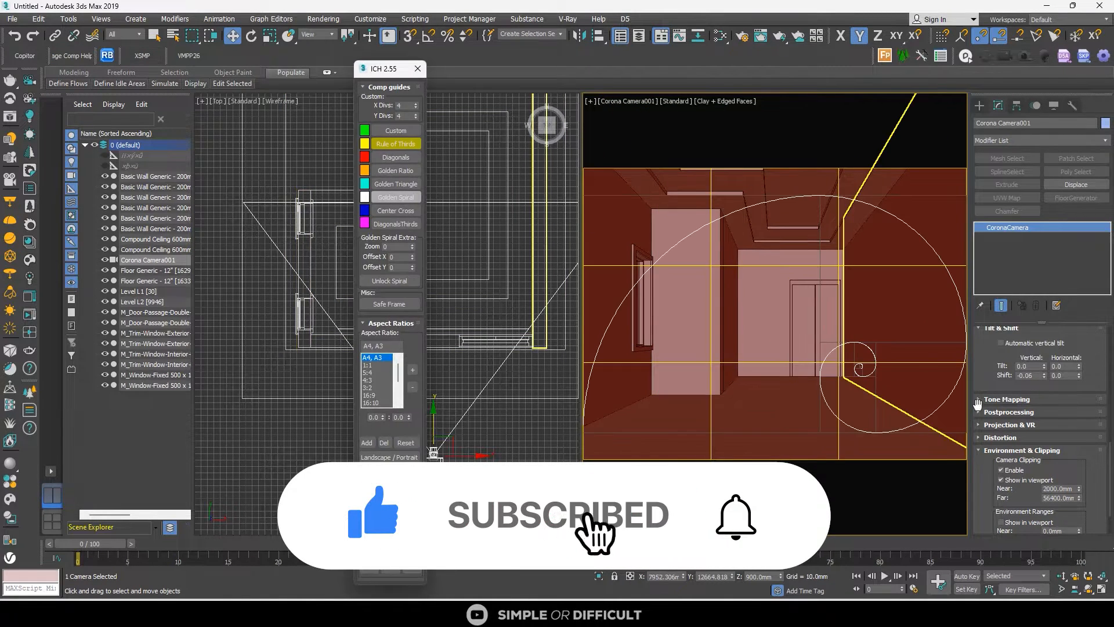
click(1044, 377)
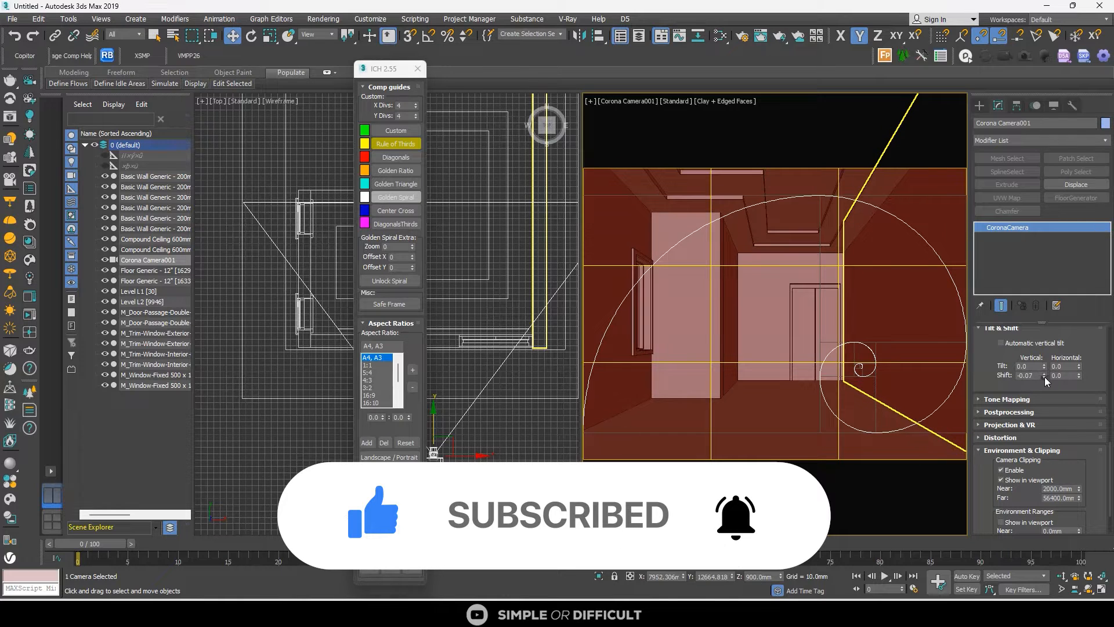
click(384, 196)
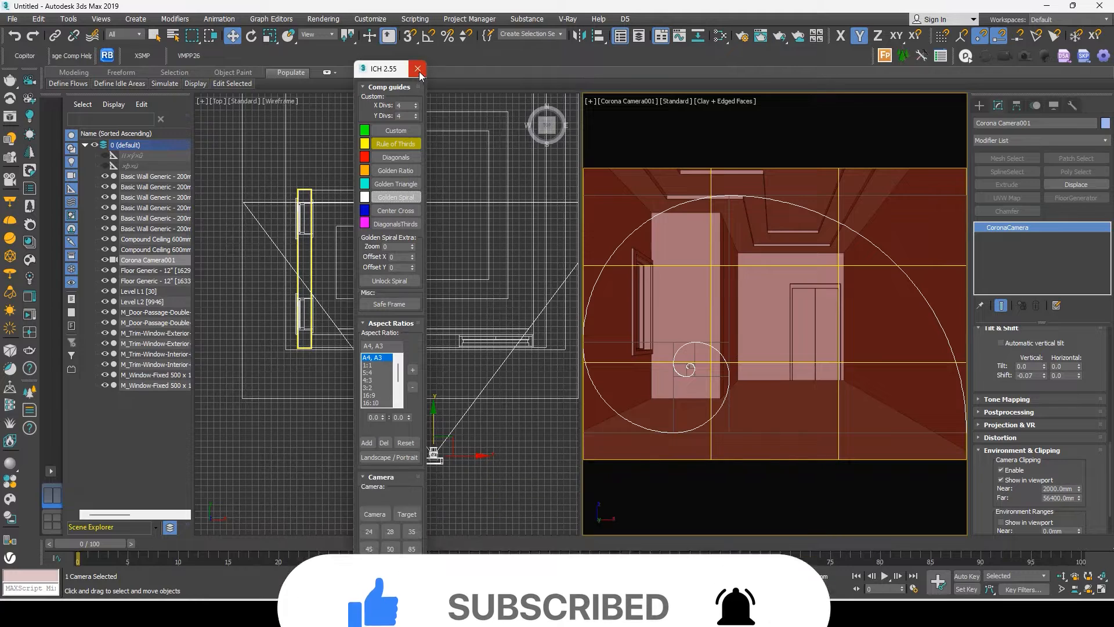
click(417, 68)
Deselect the camera and merge MARABU_CORONA from the Pro 3DSky - Ditre Italia Marabu folder into the scene
scroll(347, 388, down, 2)
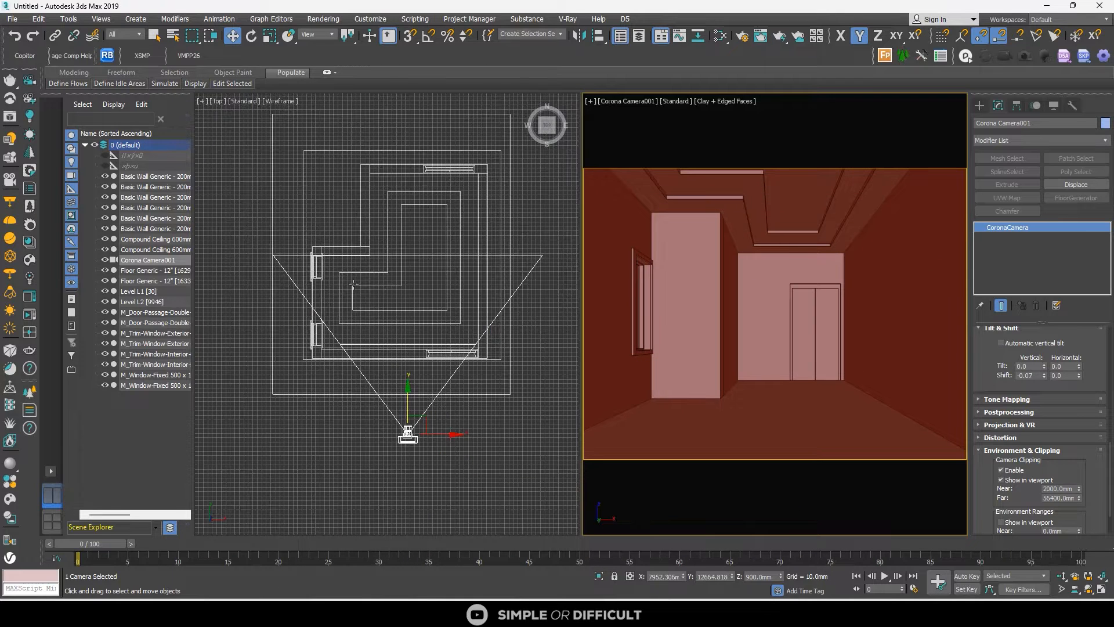
click(531, 315)
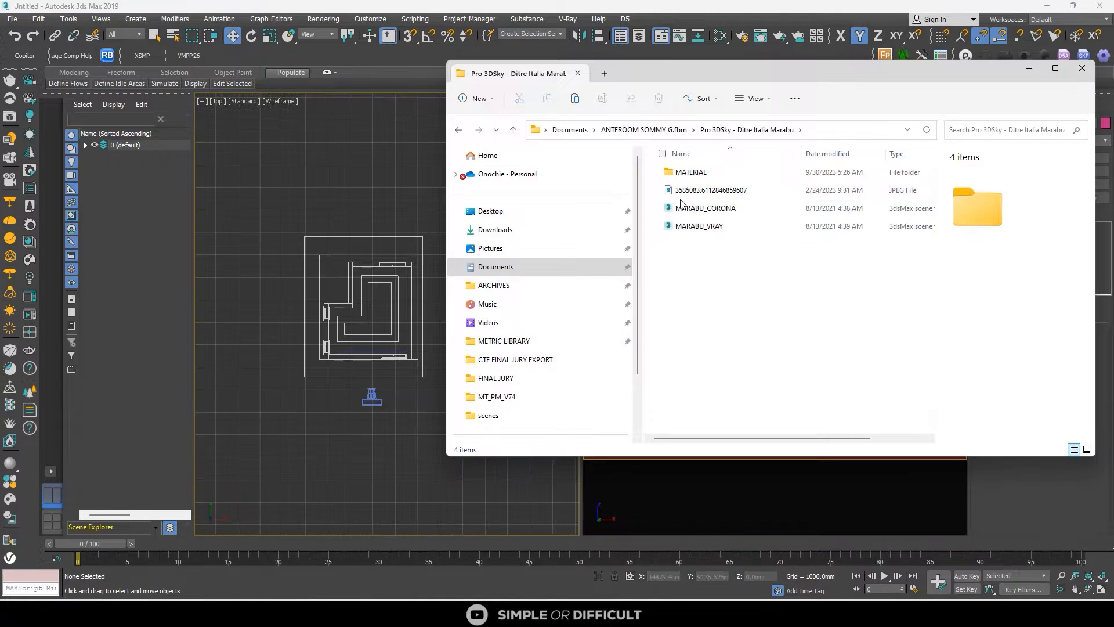
click(704, 208)
drag(704, 208, 215, 225)
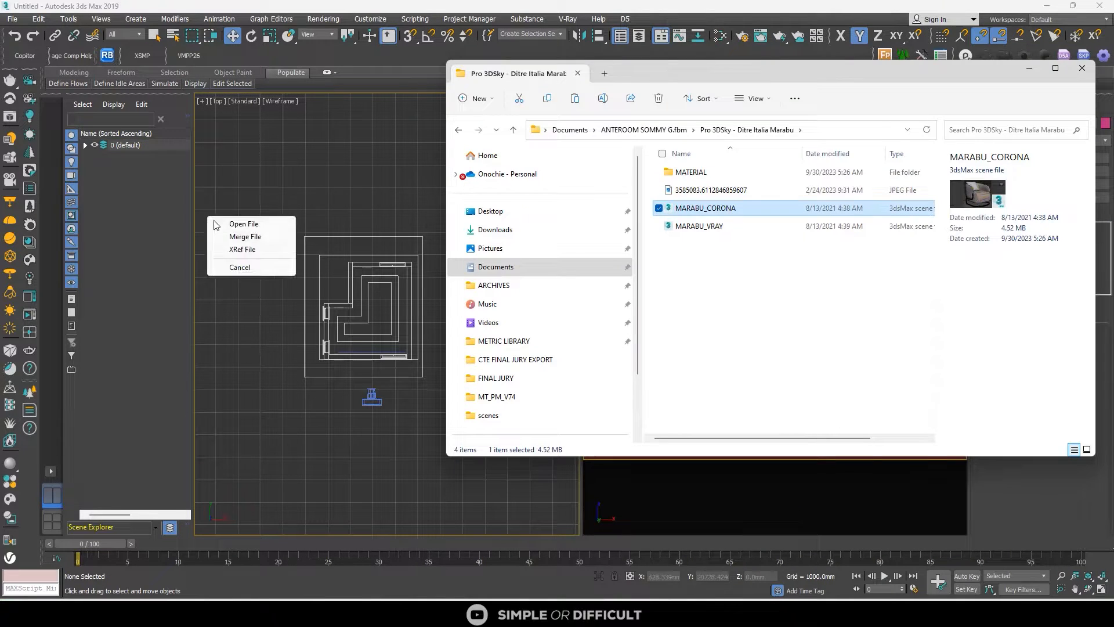
click(245, 237)
Move the merged armchair into the room beside the far window of the side wall and rotate it at an angle toward the room
scroll(350, 266, down, 3)
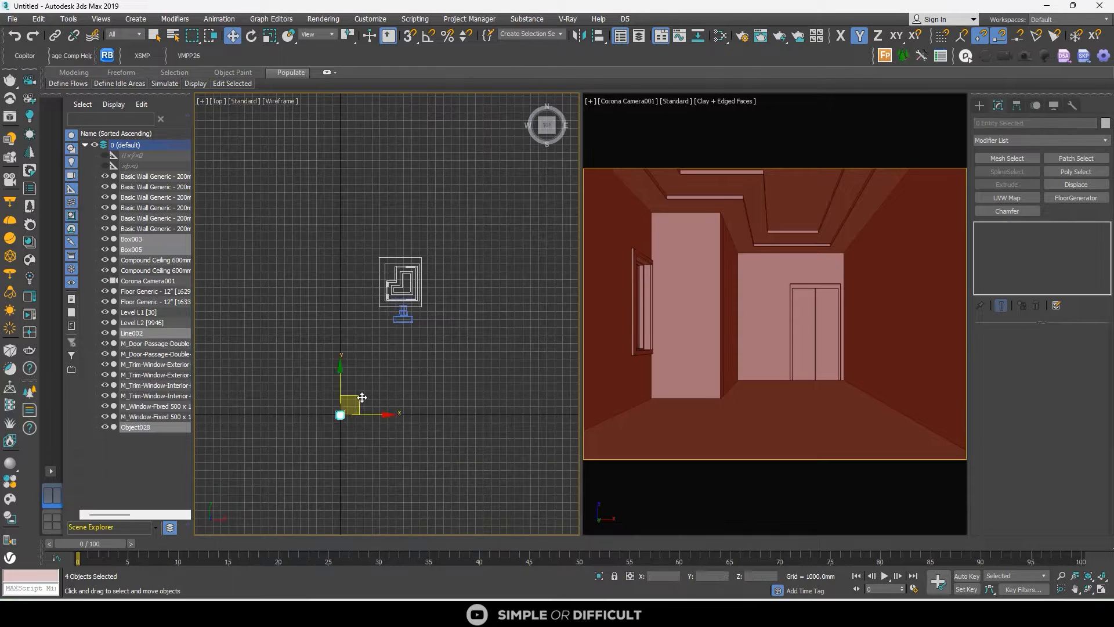
scroll(410, 268, up, 5)
drag(362, 398, 364, 234)
click(254, 35)
scroll(345, 359, up, 1)
click(233, 35)
scroll(326, 315, up, 2)
drag(420, 291, 445, 326)
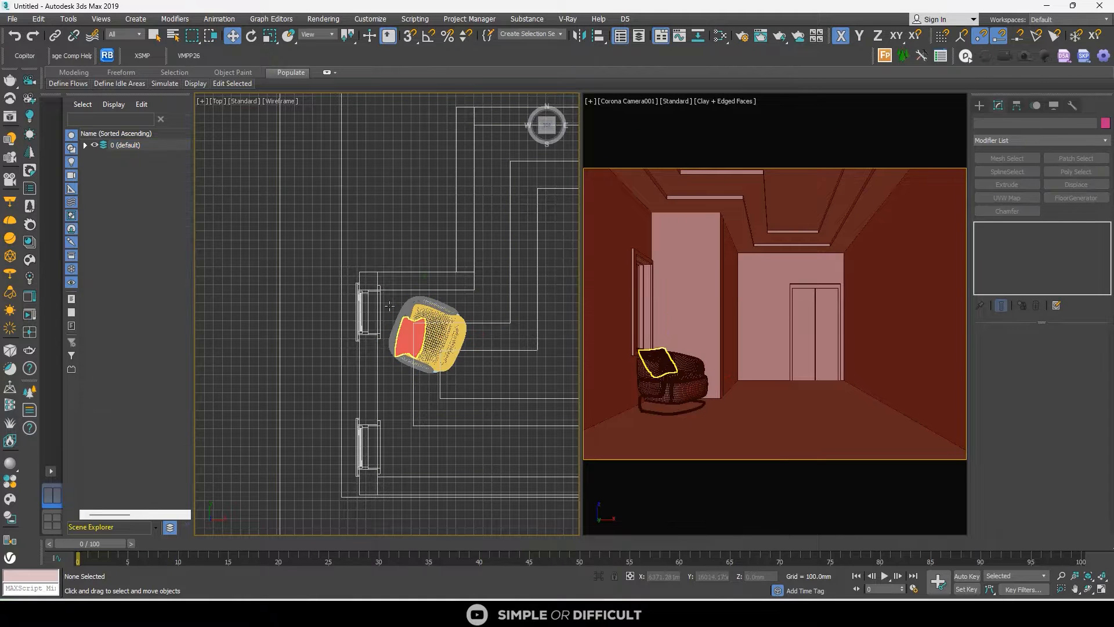
Group the four armchair objects under the default group name
right_click(450, 327)
mouse_move(588, 316)
click(641, 315)
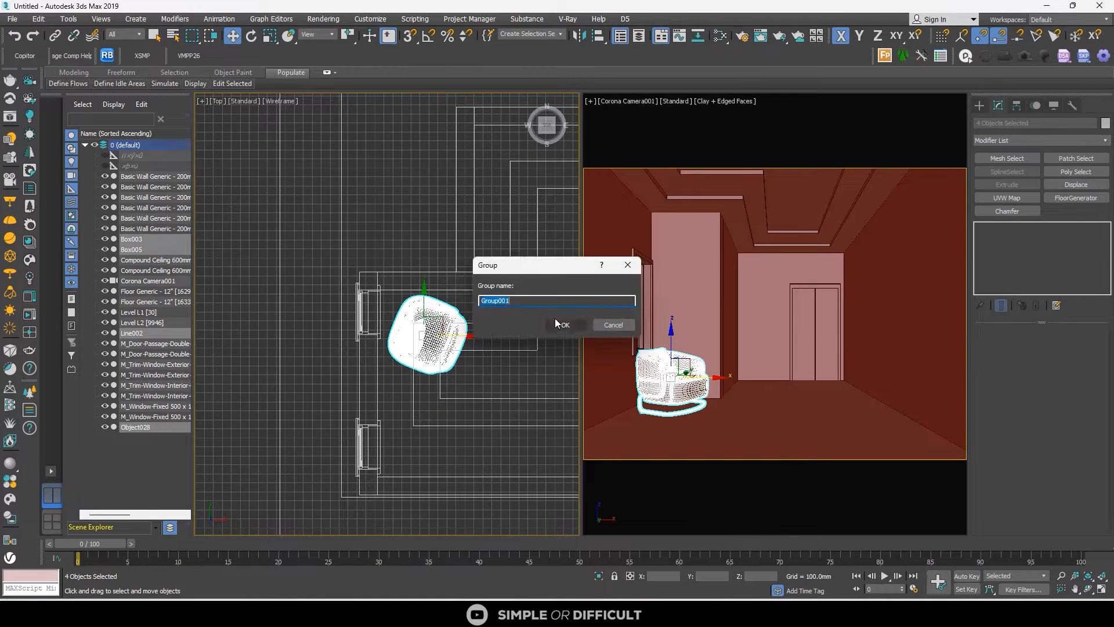
key(Return)
Copy the armchair group along negative Y to the window nearer the camera and rotate the copy to a different angle
mouse_move(423, 293)
mouse_down()
mouse_move(419, 397)
mouse_move(441, 390)
mouse_move(434, 372)
mouse_up()
key(Return)
key(e)
key(w)
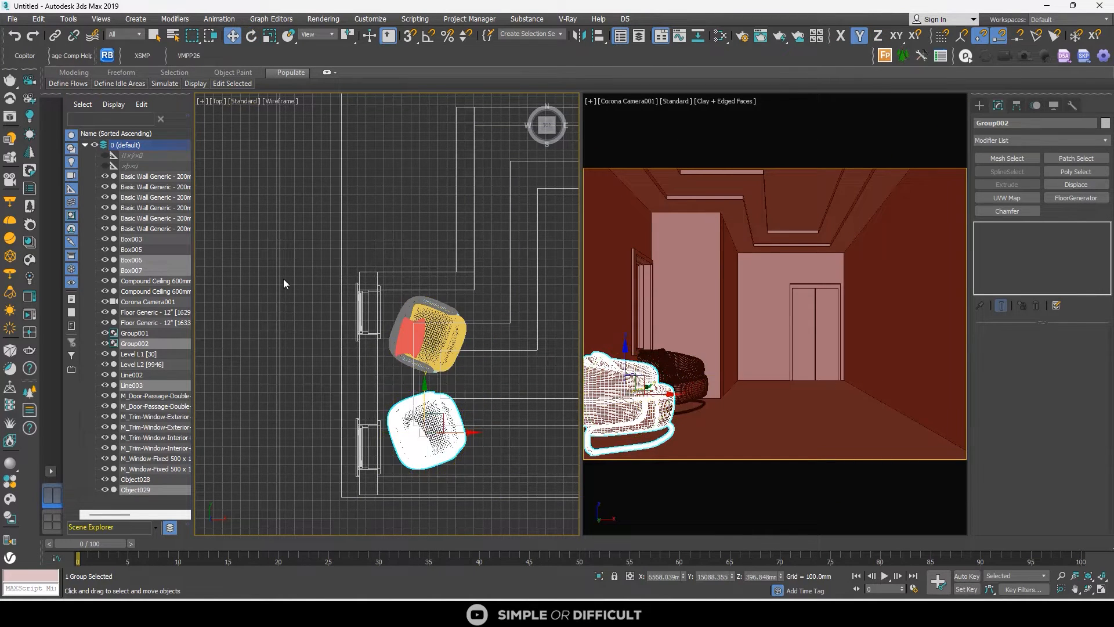
middle_drag(425, 398, 376, 352)
scroll(376, 353, down, 2)
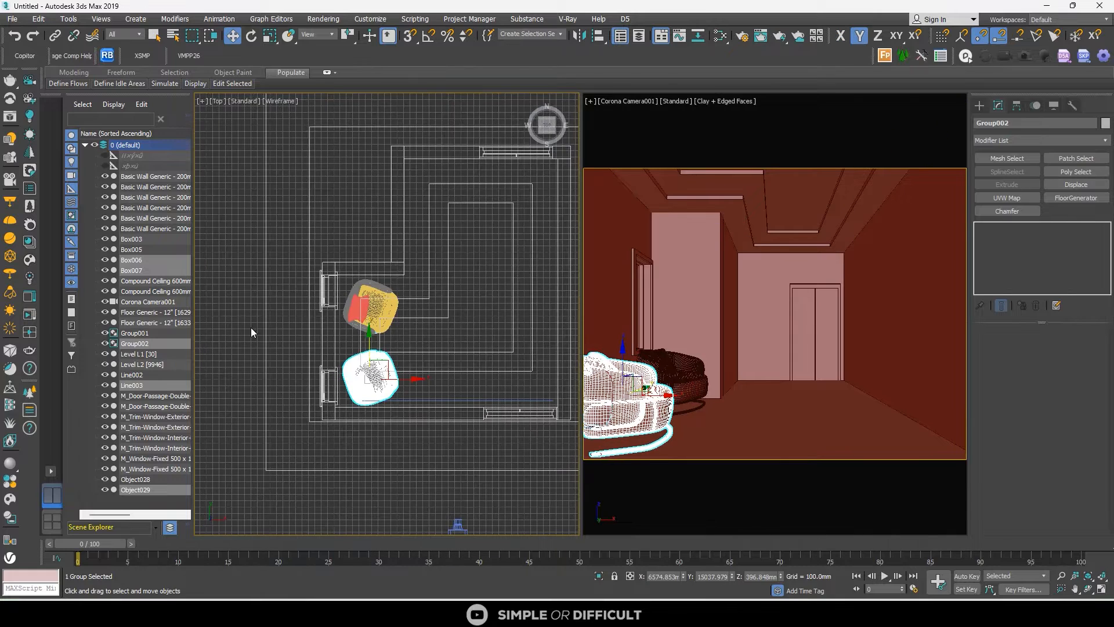
Set the Corona camera's focal length to about 25.2 mm and shift the camera slightly toward positive X and negative Y
click(251, 328)
scroll(457, 525, down, 2)
middle_drag(457, 524, 439, 425)
click(439, 425)
click(439, 427)
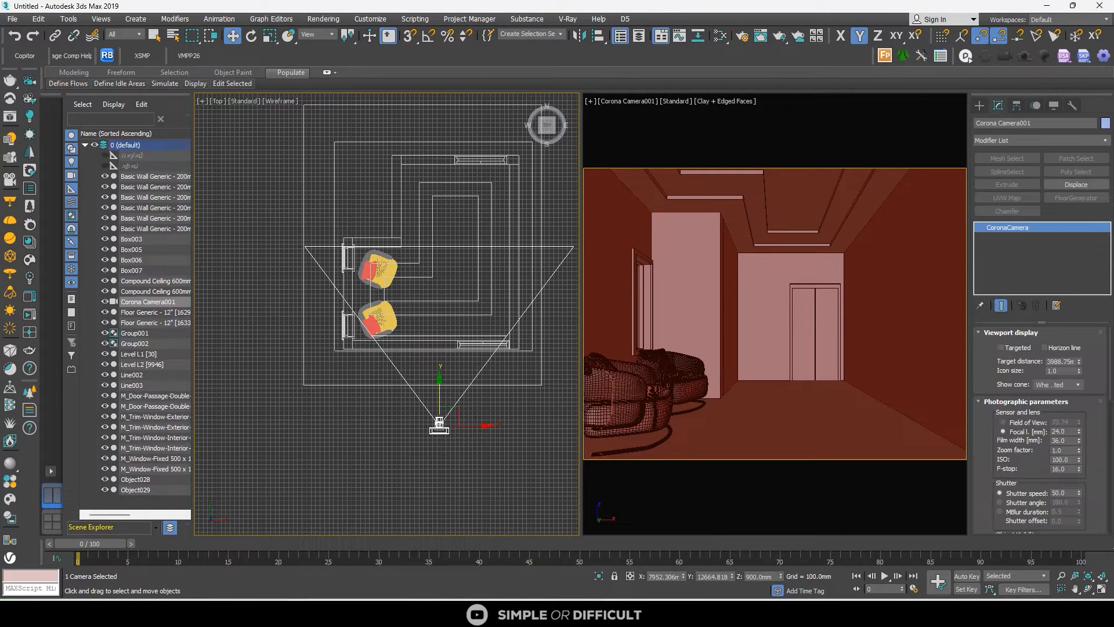
drag(1079, 433, 1079, 426)
scroll(427, 388, up, 2)
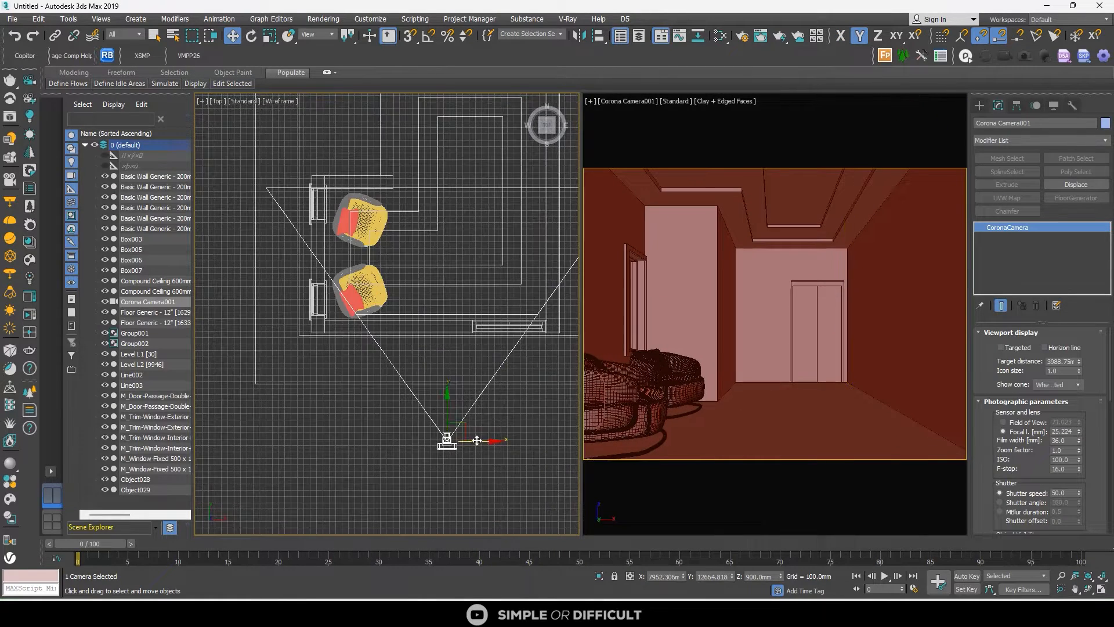
drag(473, 443, 458, 413)
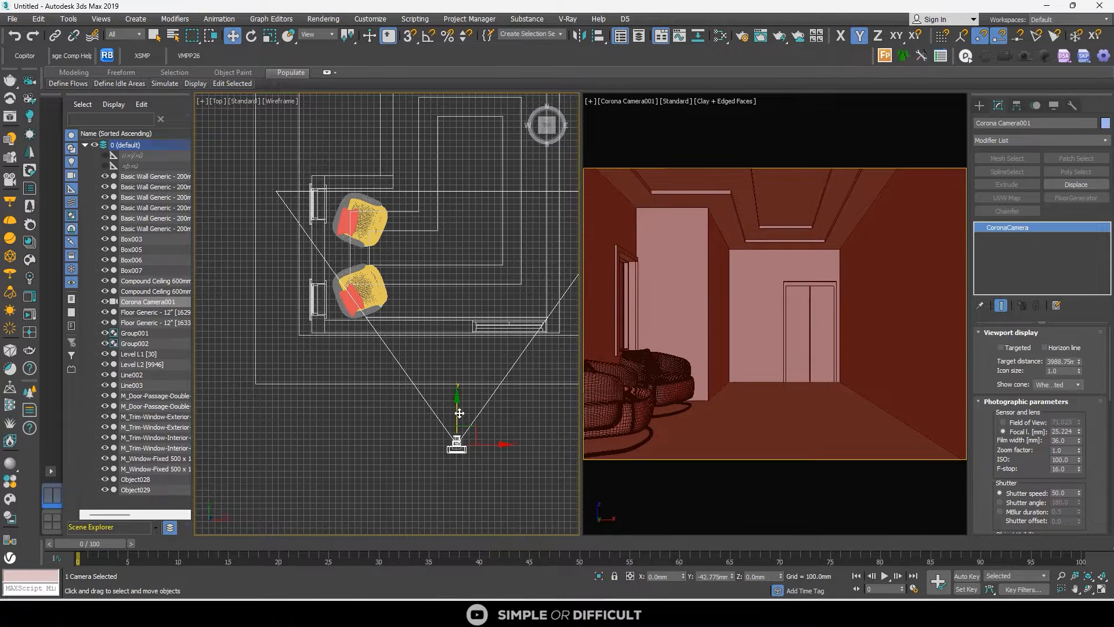
click(370, 430)
Merge Poliform_KOISHI_2016_Corona from the Pro 3DSky - Poliform KOISHI Coffee and Side Tables folder into the scene outside the room
scroll(377, 441, down, 3)
key(alt+Tab)
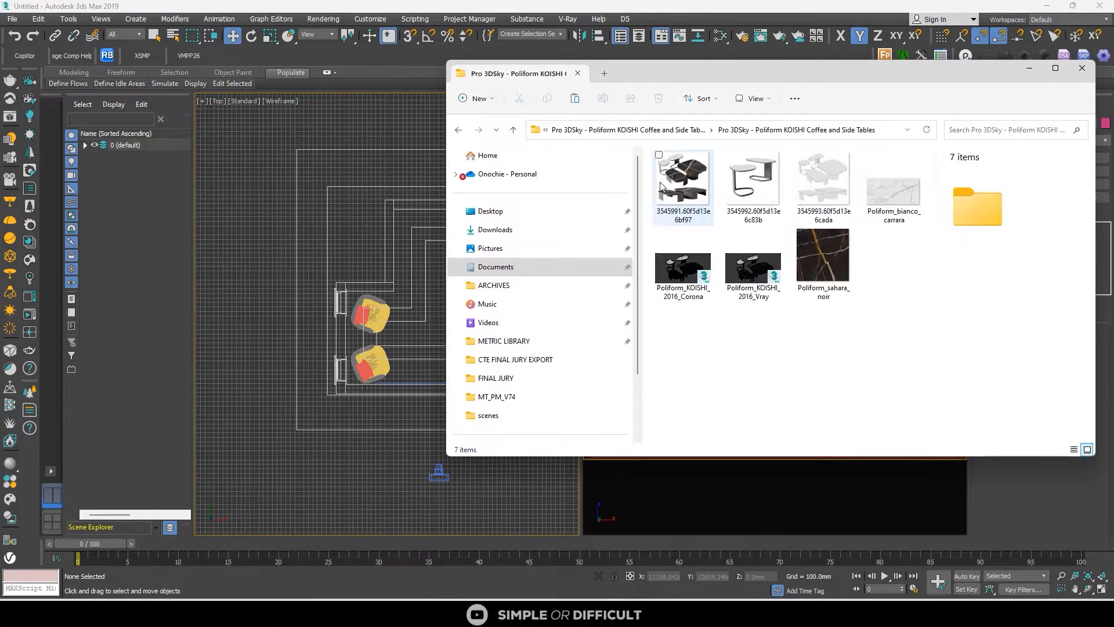
click(683, 185)
drag(682, 269, 218, 201)
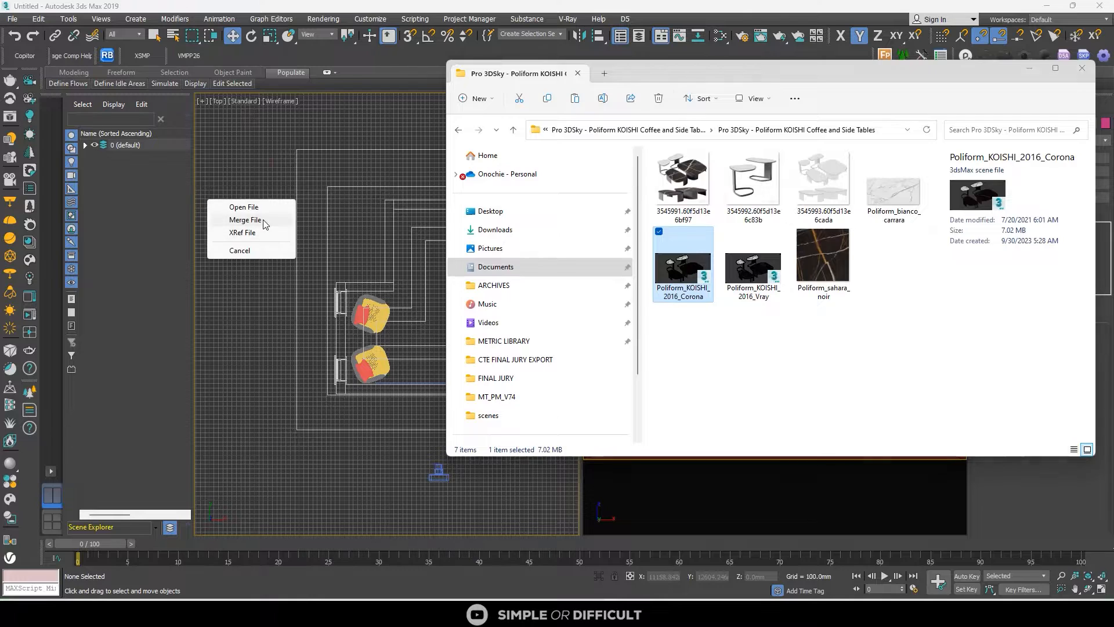
click(249, 219)
middle_drag(246, 235, 380, 263)
click(303, 289)
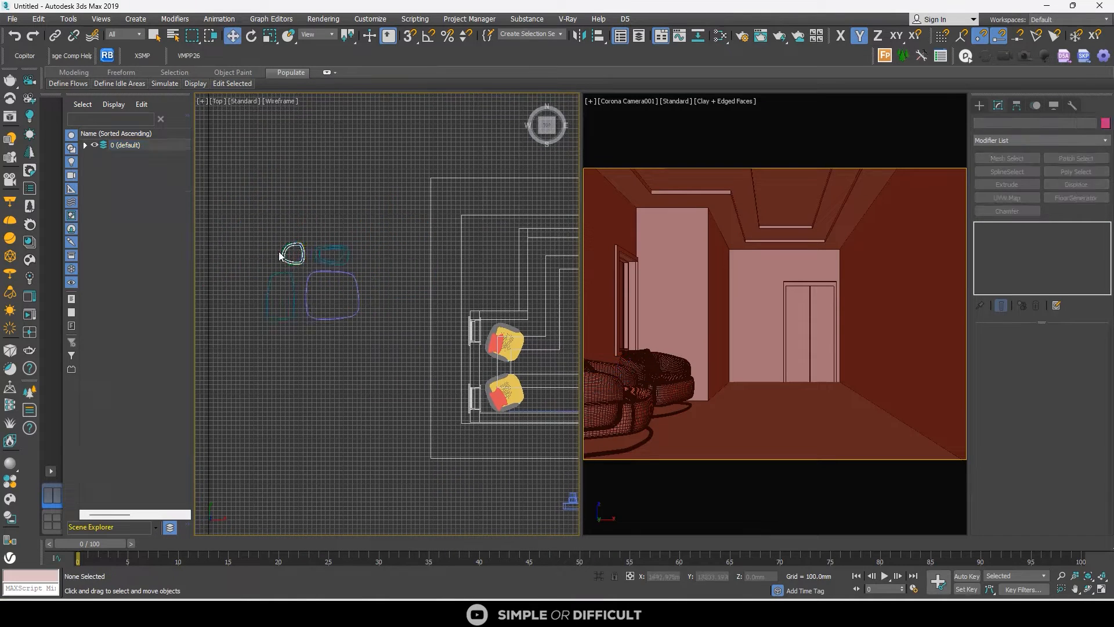
Set the smallest merged table aside outside the room and move the Poliform_KOISHI_TK0072 side table in front of the two armchairs
click(284, 255)
drag(305, 250, 327, 369)
click(364, 355)
click(366, 353)
drag(374, 341, 553, 356)
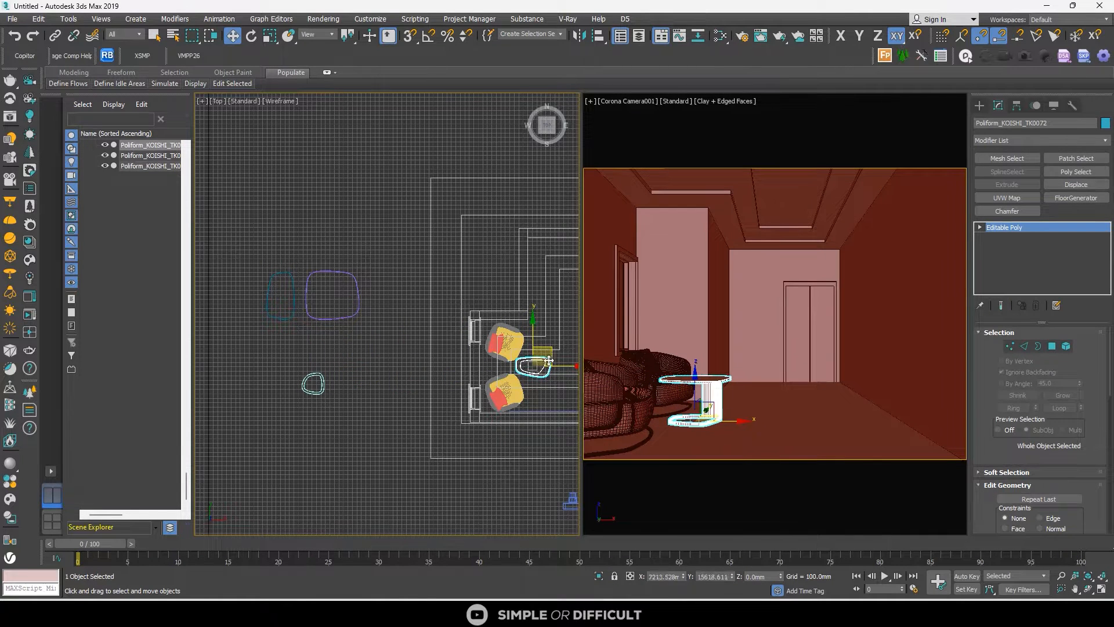
click(505, 481)
Merge the Round Jute Rug by Serena & Lily and place it under the armchairs and side table
key(alt+Tab)
drag(819, 266, 332, 204)
click(367, 222)
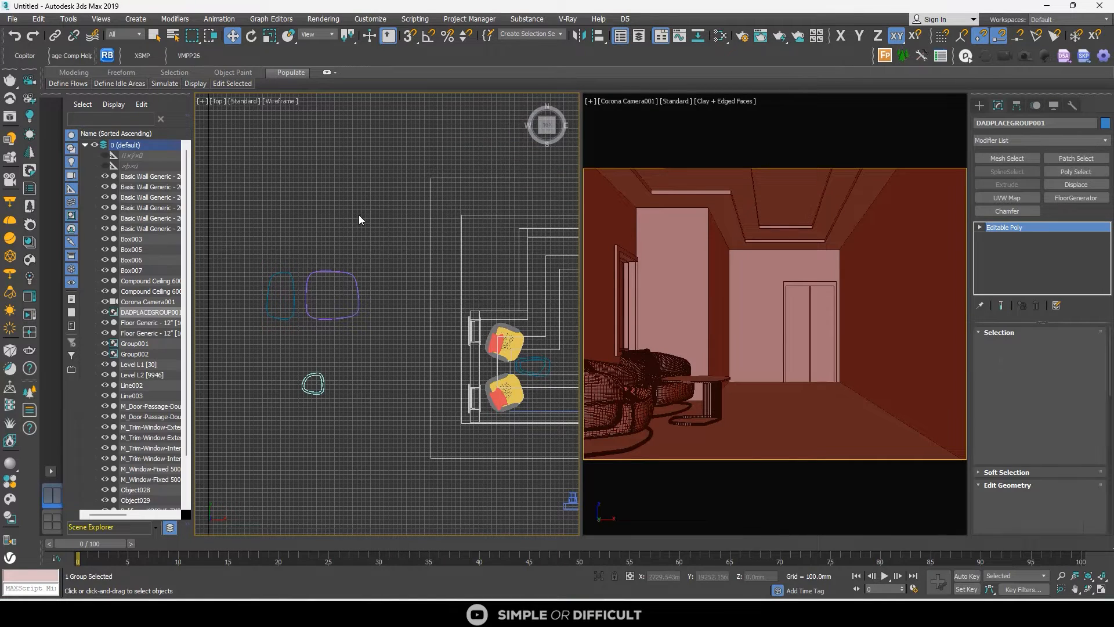
scroll(358, 215, down, 4)
scroll(440, 290, up, 6)
click(444, 299)
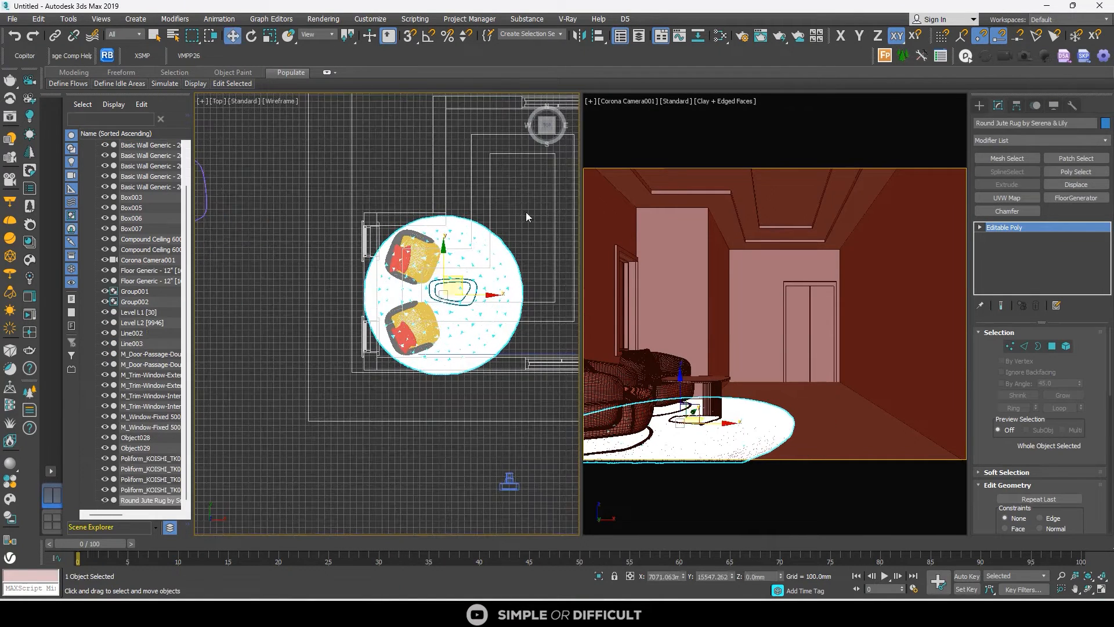
Scale the round rug uniformly to about 73%, shift it toward positive X, and refine its size around the seating group
key(r)
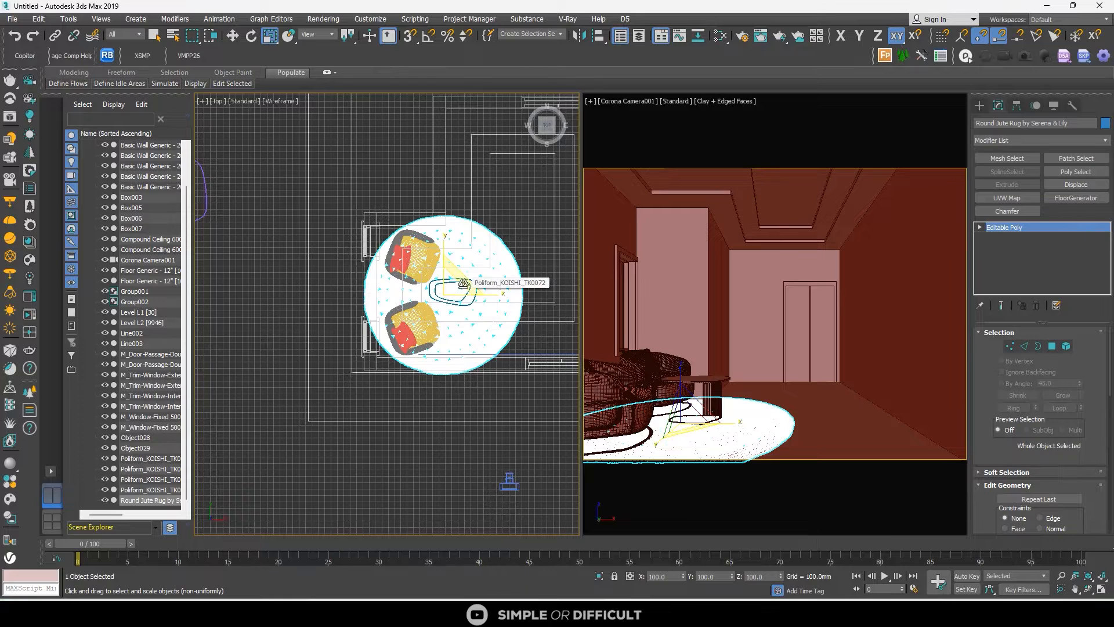
scroll(407, 281, down, 2)
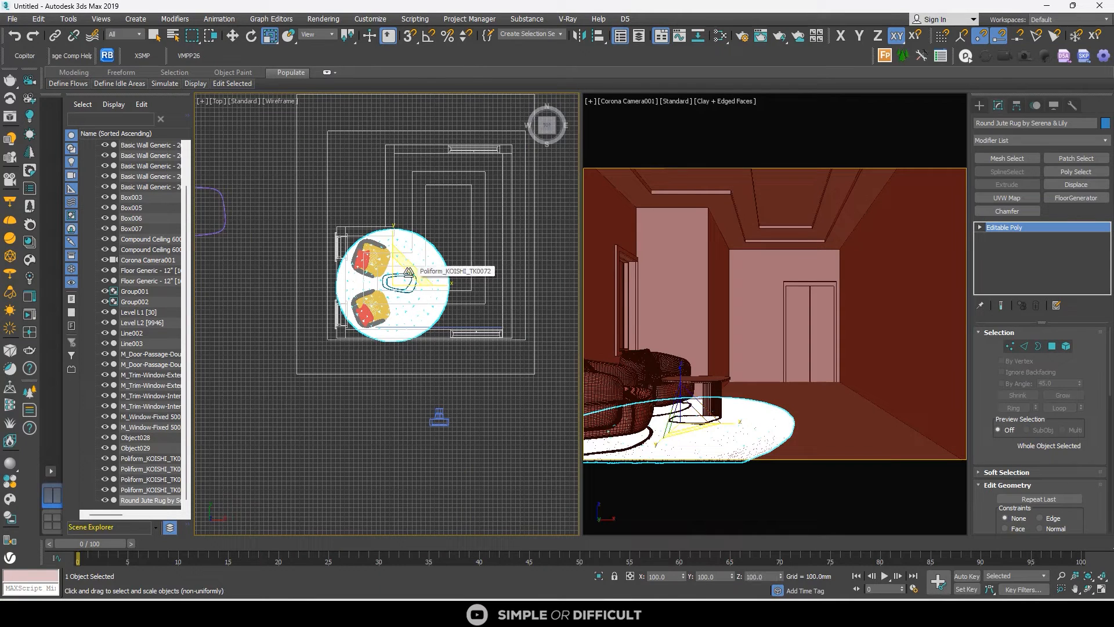
drag(406, 280, 401, 294)
key(w)
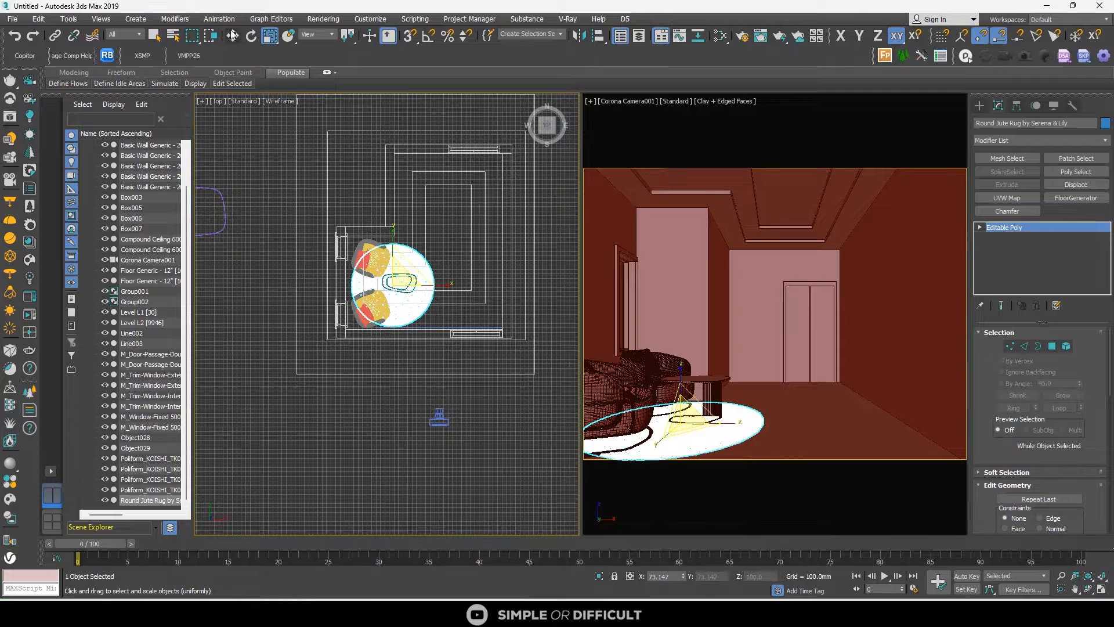
scroll(403, 293, up, 3)
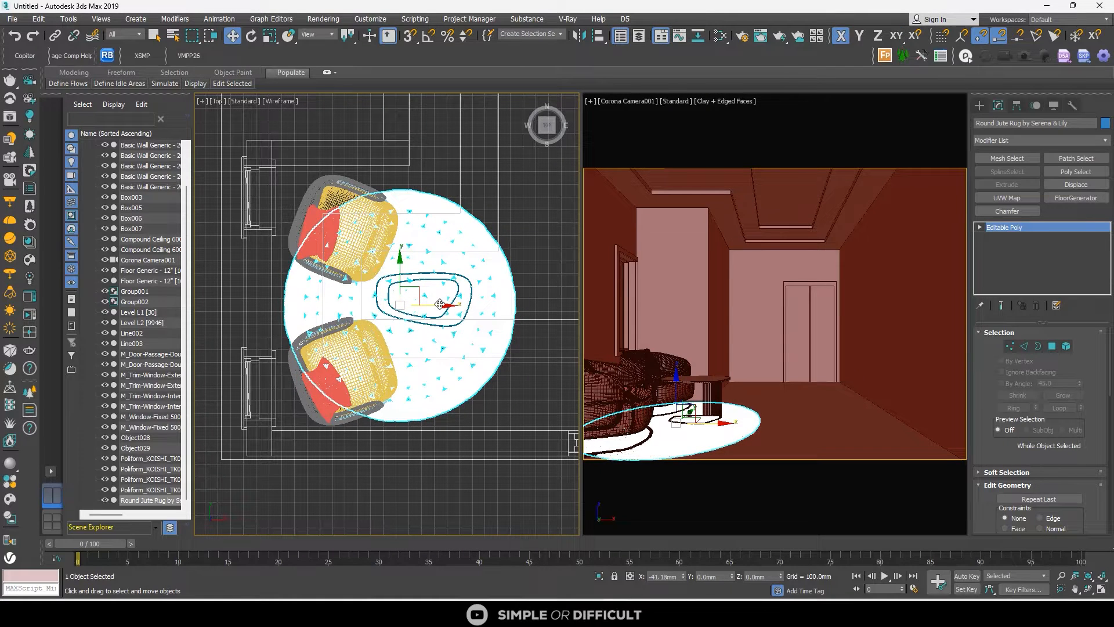
drag(440, 304, 467, 303)
drag(428, 266, 445, 266)
click(270, 36)
click(233, 36)
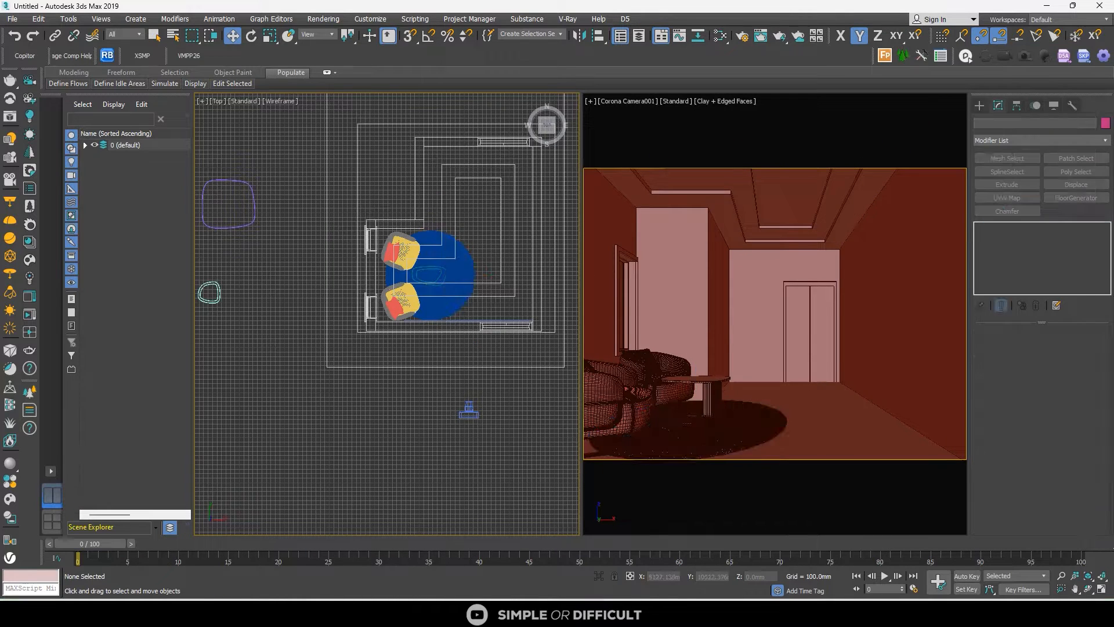
Merge Coffee_set3_corona from the Pro 3DSky - Decorative Set 38 folder and select the decor set together with the side table
drag(679, 348, 306, 280)
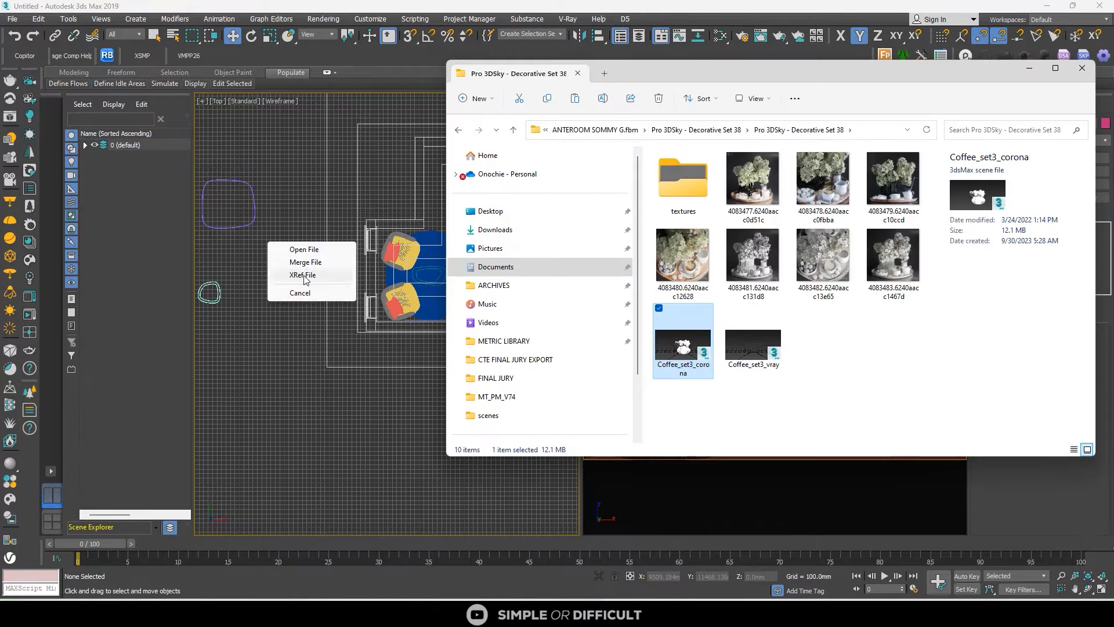
click(311, 263)
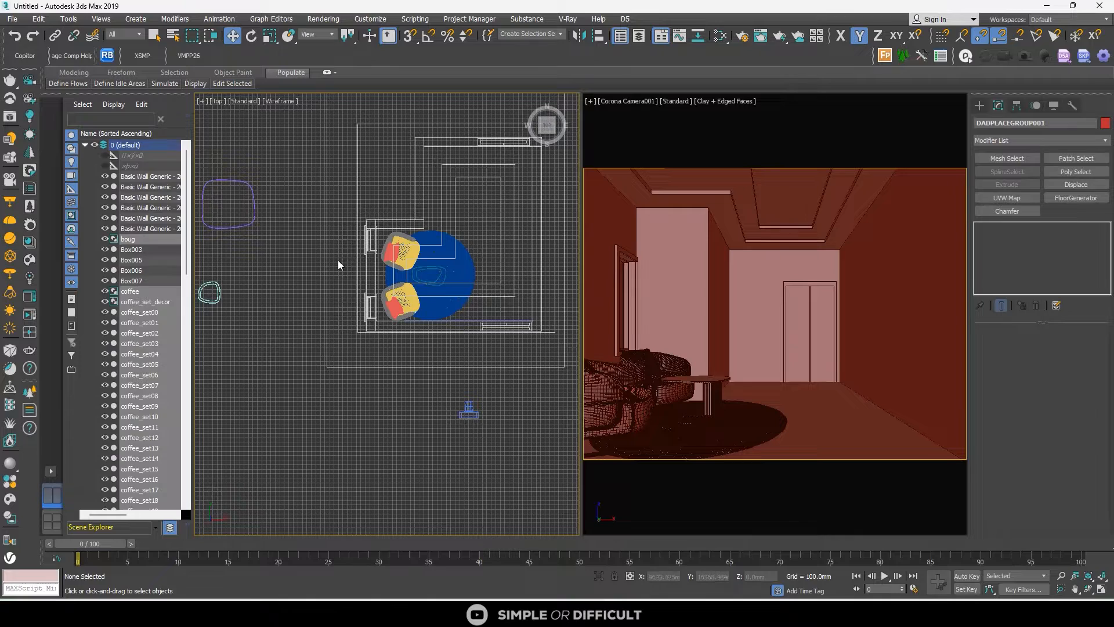
click(294, 270)
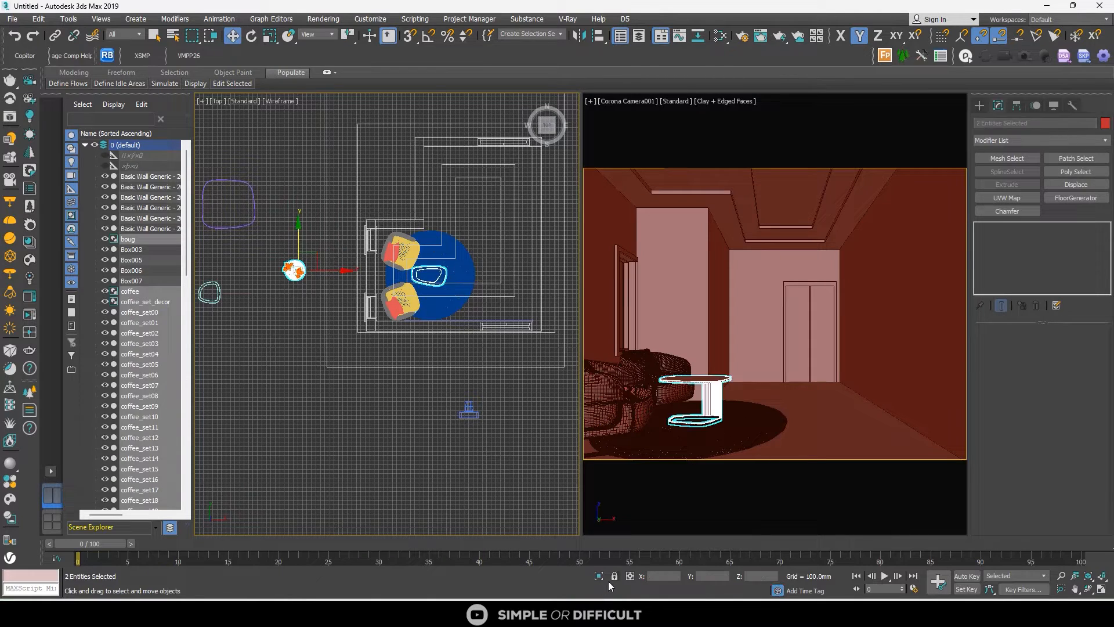
Isolate the decor set and side table, align the set over the table, and raise it onto the tabletop
click(599, 575)
drag(409, 326, 391, 323)
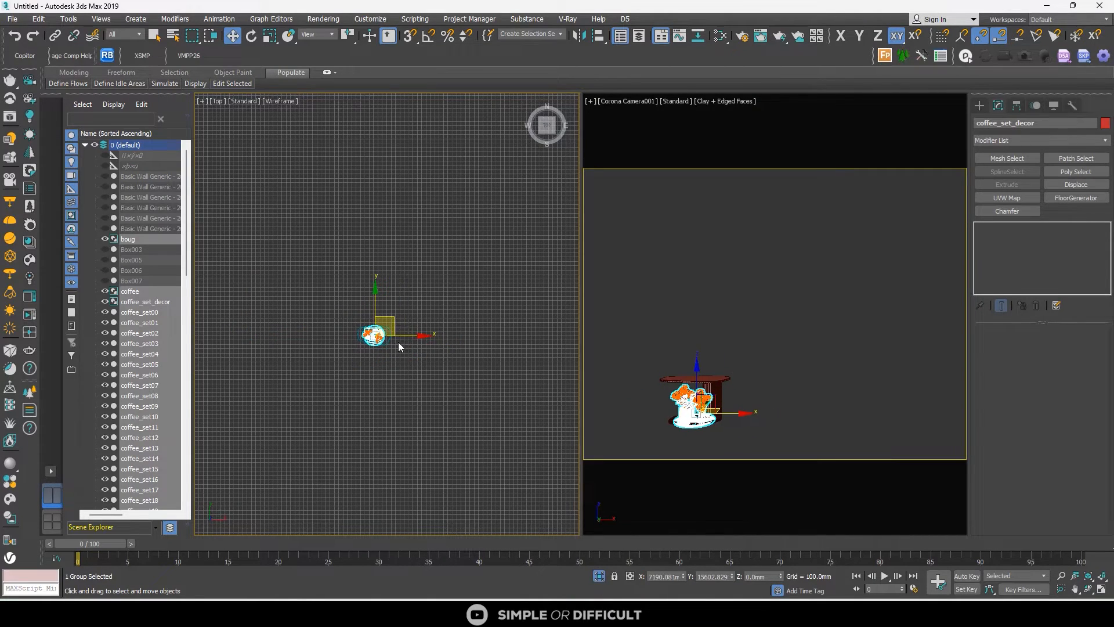
alt+middle_drag(400, 346, 410, 325)
click(547, 138)
drag(388, 269, 388, 241)
click(410, 275)
Adjust the decor set's position on the tabletop along X in the front view and exit isolation in the top view
scroll(411, 275, up, 3)
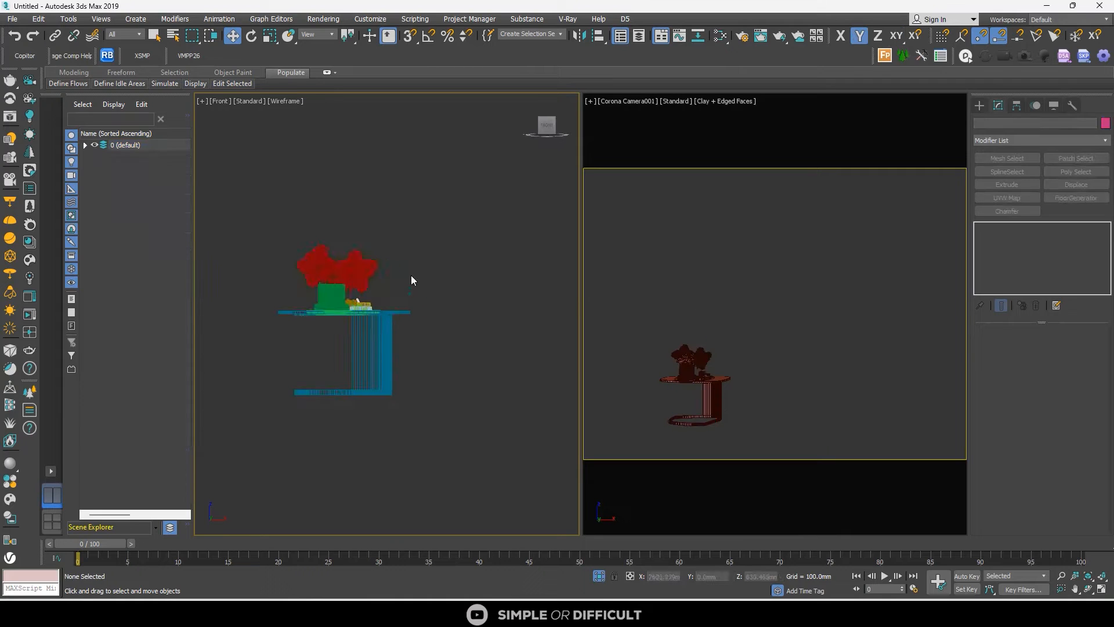
scroll(329, 290, up, 1)
click(329, 290)
scroll(320, 330, up, 3)
drag(329, 290, 409, 304)
scroll(364, 302, down, 5)
key(t)
scroll(367, 301, down, 3)
click(544, 508)
key(alt+q)
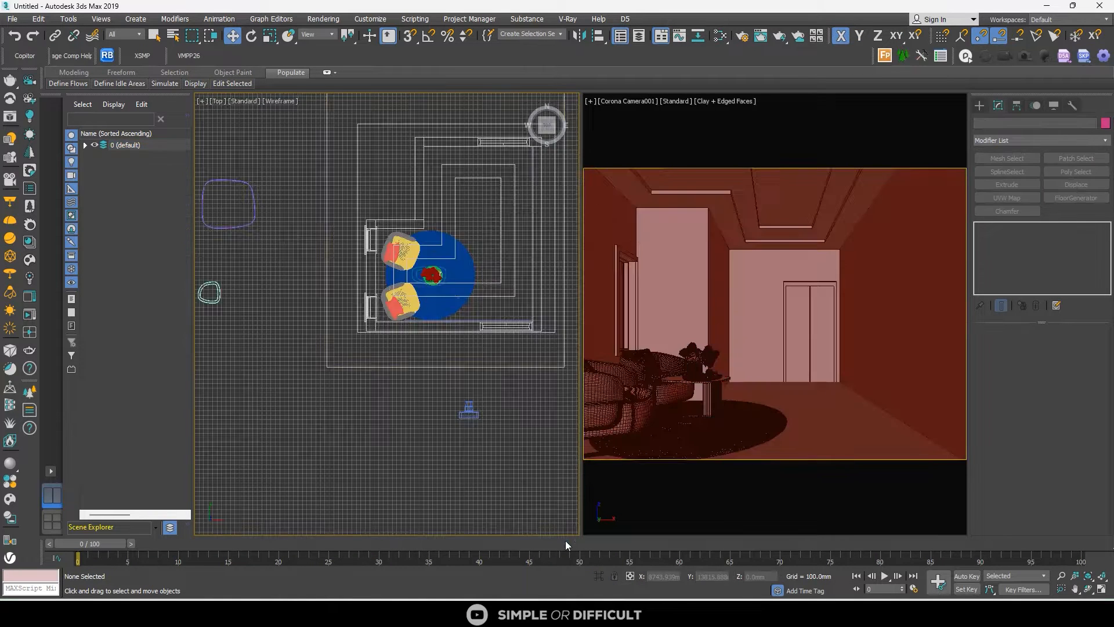
Overlay the Rule of Thirds and Golden Spiral guides on the camera view and flip the spiral toward the side table
click(68, 54)
click(847, 274)
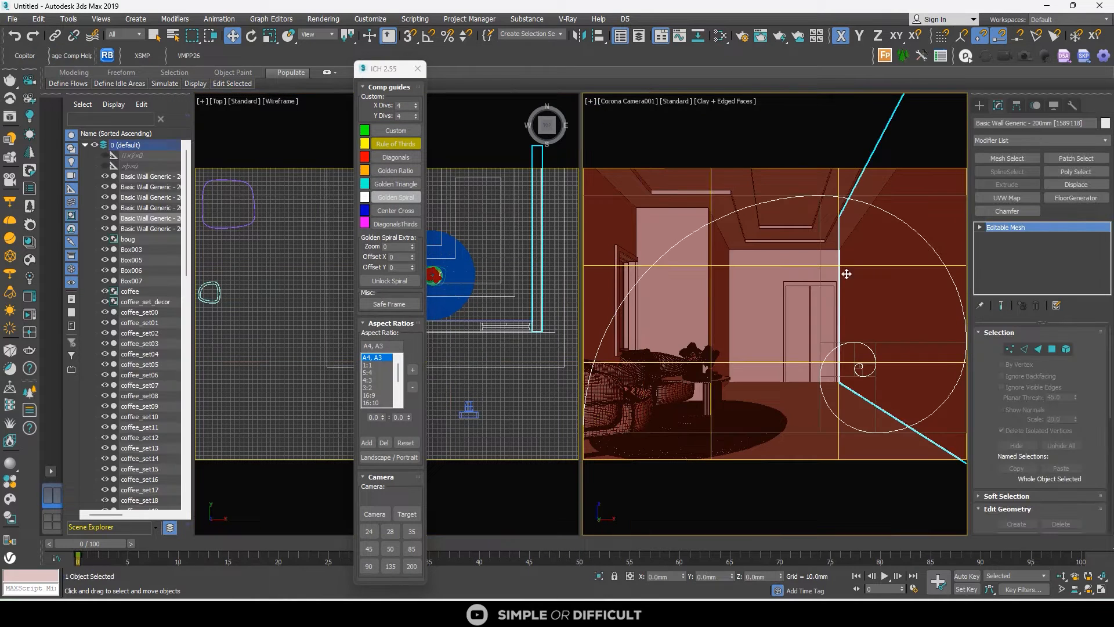
click(392, 201)
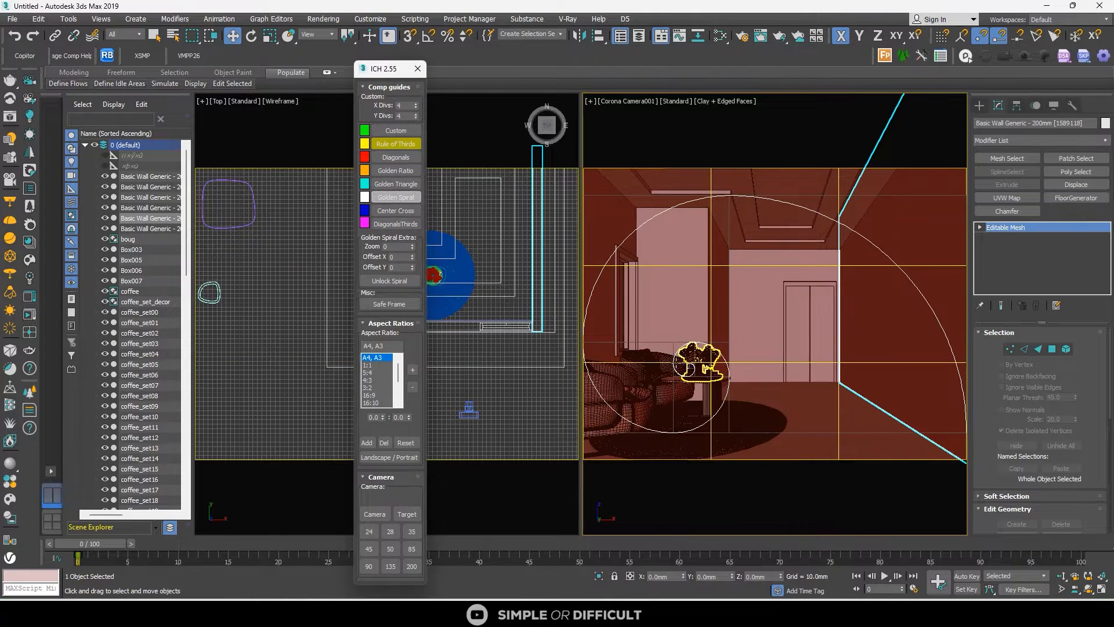
Nudge the decor set toward negative X to fit the spiral, and close the composition guides and safe frame
click(702, 365)
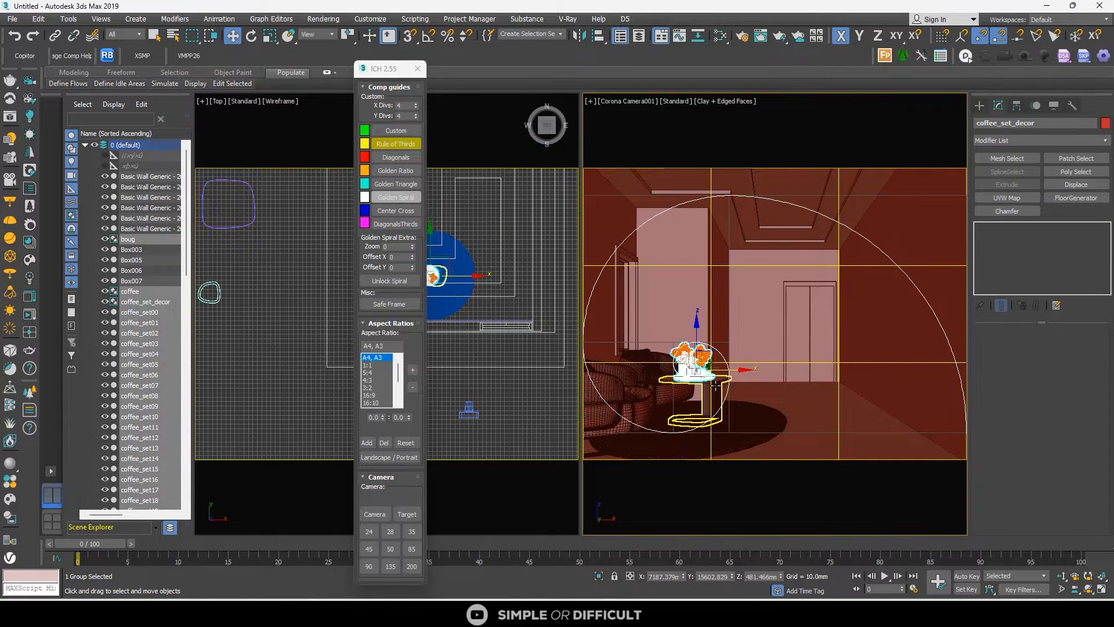
click(417, 68)
click(493, 201)
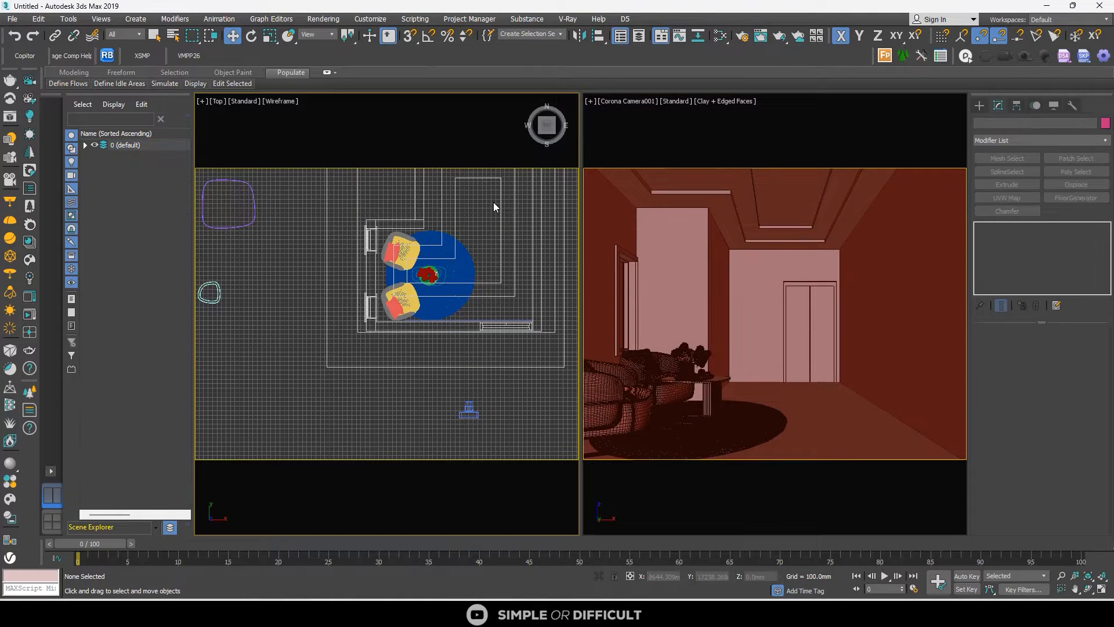
key(shift+f)
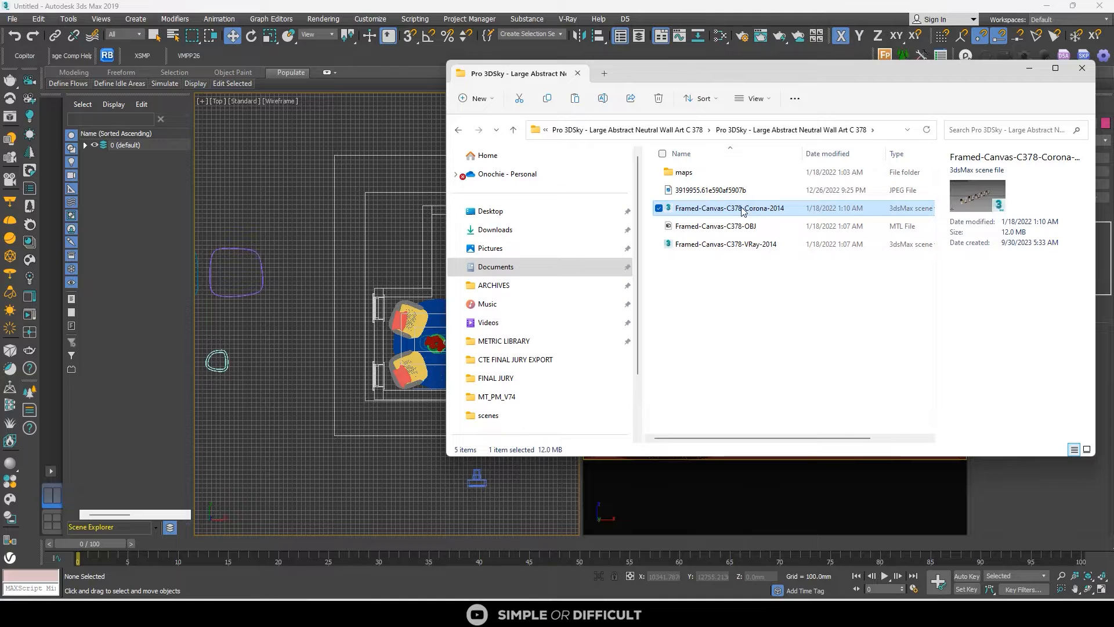
Merge Framed-Canvas-C378-Corona-2014 from the Large Abstract Neutral Wall Art C 378 folder into the scene
drag(741, 208, 281, 222)
click(311, 242)
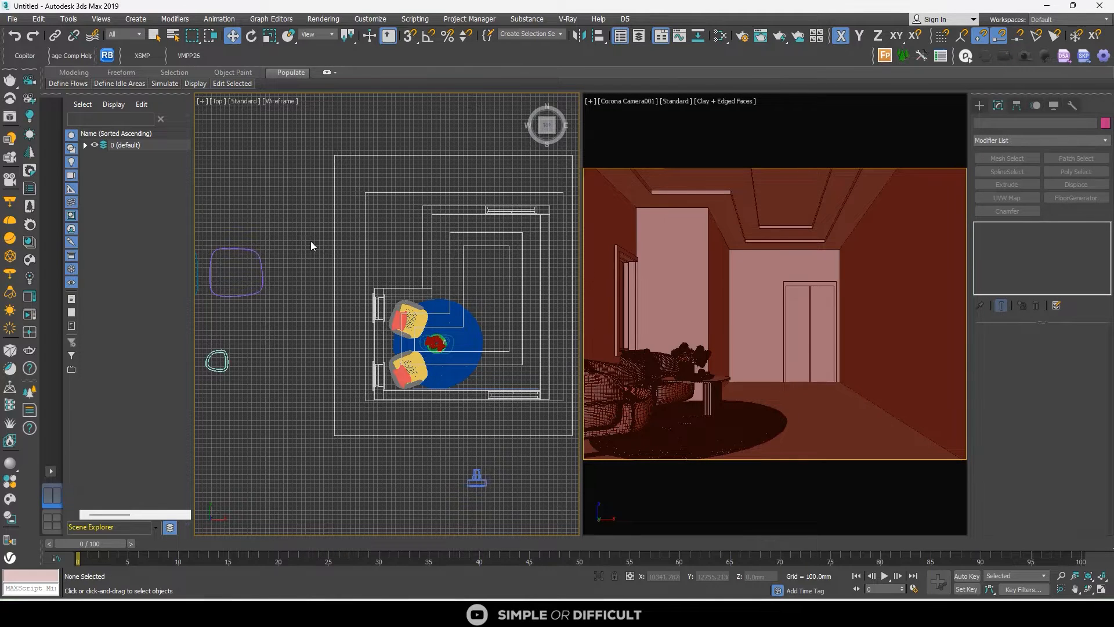
scroll(311, 241, down, 6)
click(361, 358)
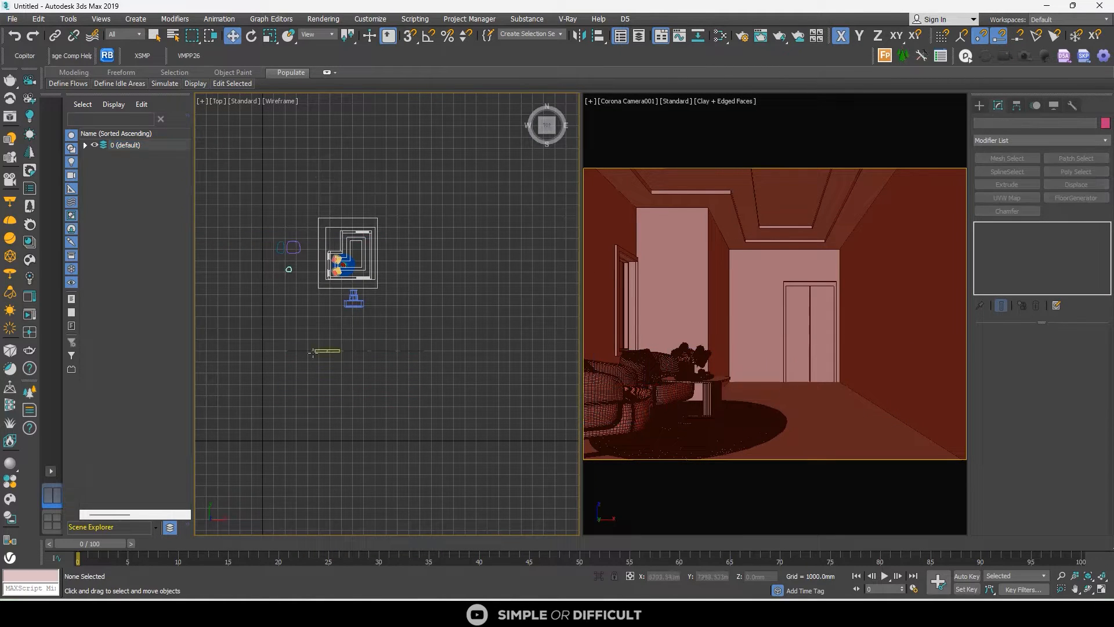
Move the white two-panel framed canvas group into the middle of the room
scroll(308, 352, up, 4)
click(285, 348)
scroll(285, 360, down, 3)
drag(292, 340, 415, 229)
Enable angle snap and rotate the canvas group 90 degrees about Z so it runs parallel to the side wall
click(251, 36)
scroll(375, 202, up, 5)
right_click(416, 229)
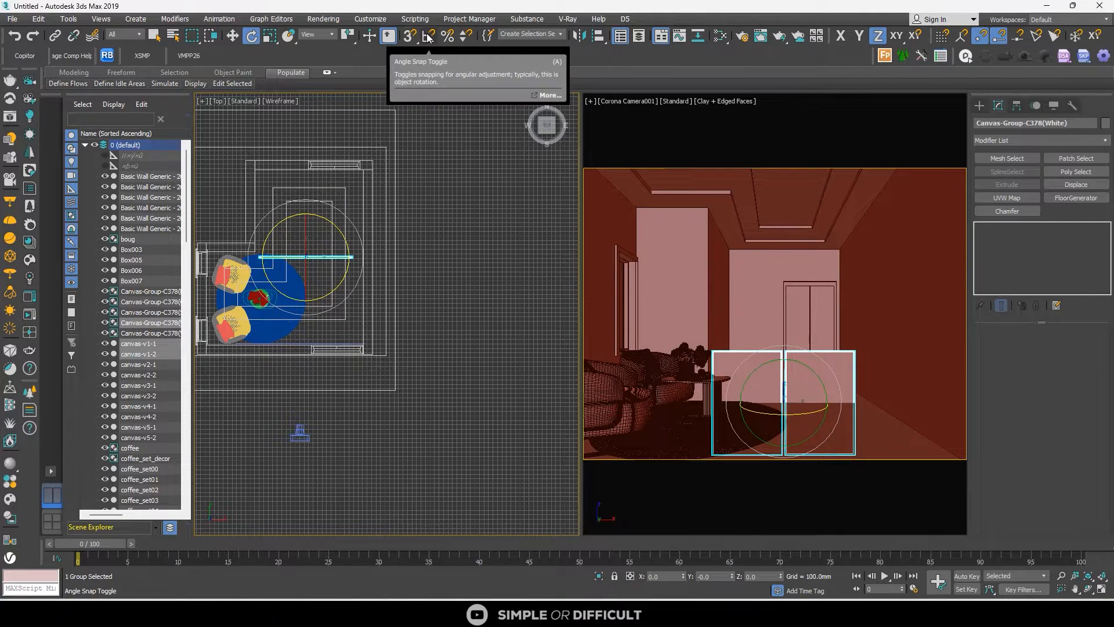
key(a)
drag(327, 221, 360, 227)
right_click(360, 227)
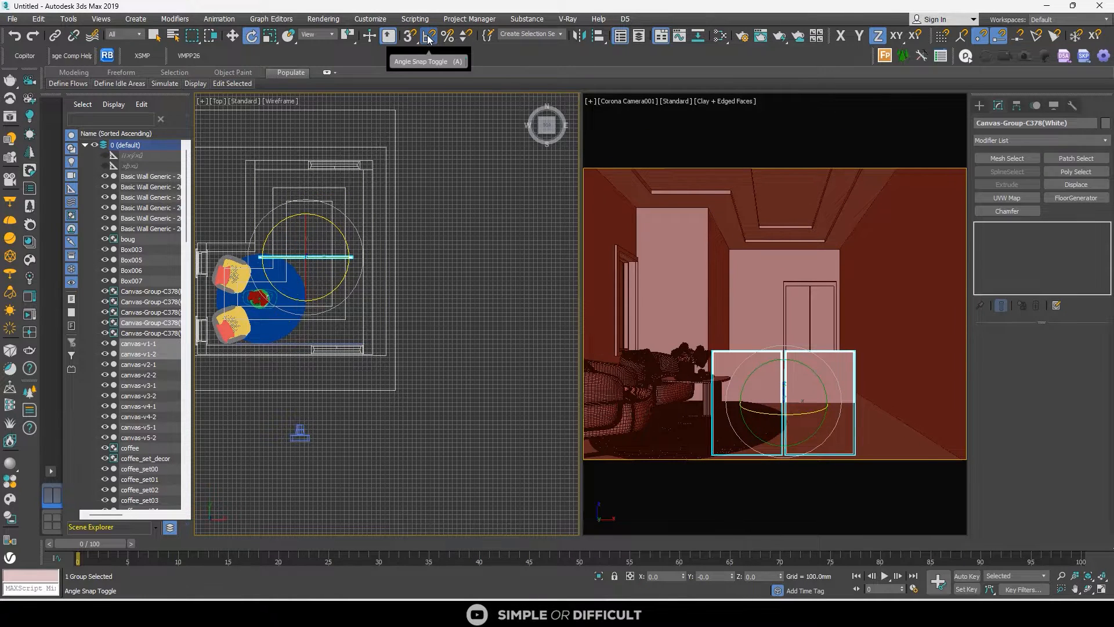
right_click(428, 37)
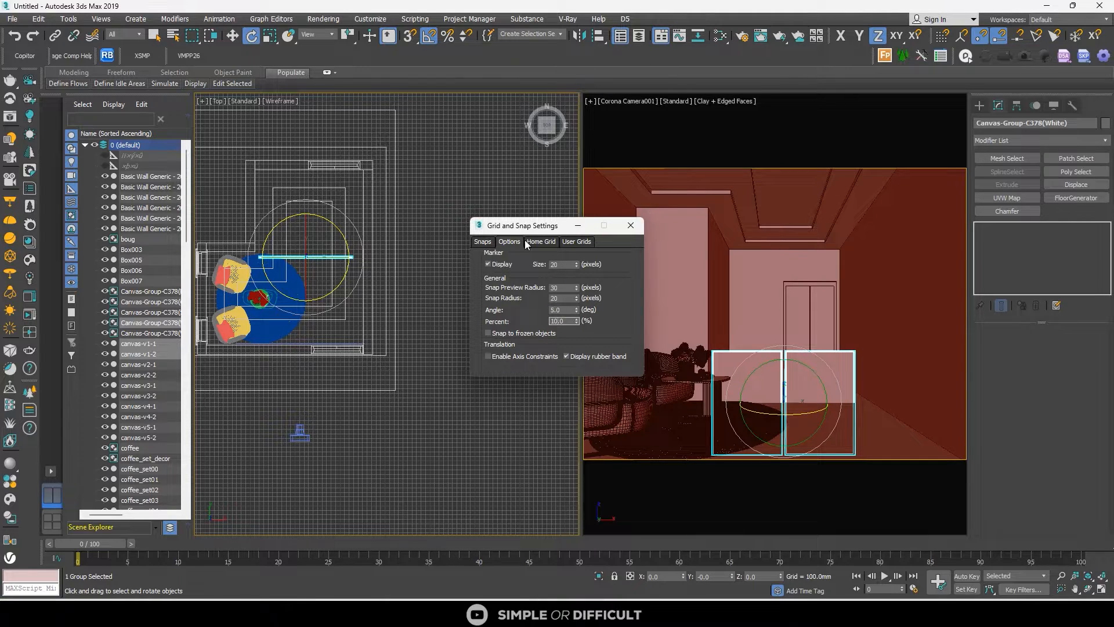
click(631, 226)
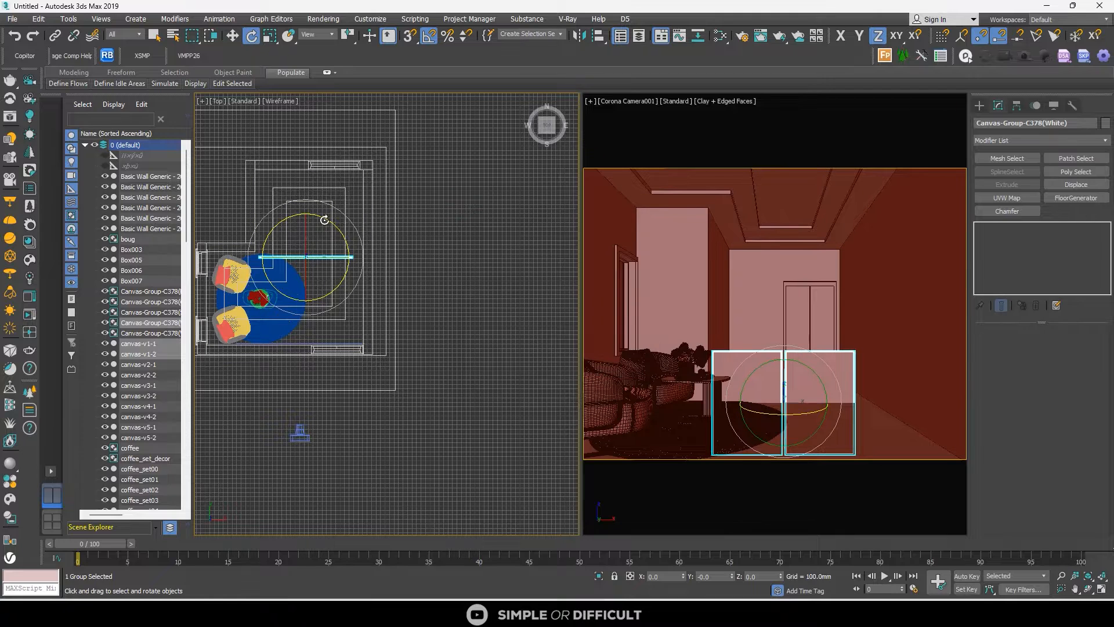
drag(324, 220, 379, 245)
Move the canvas group flush against the inner face of the side wall opposite the armchairs
click(232, 36)
scroll(364, 222, up, 5)
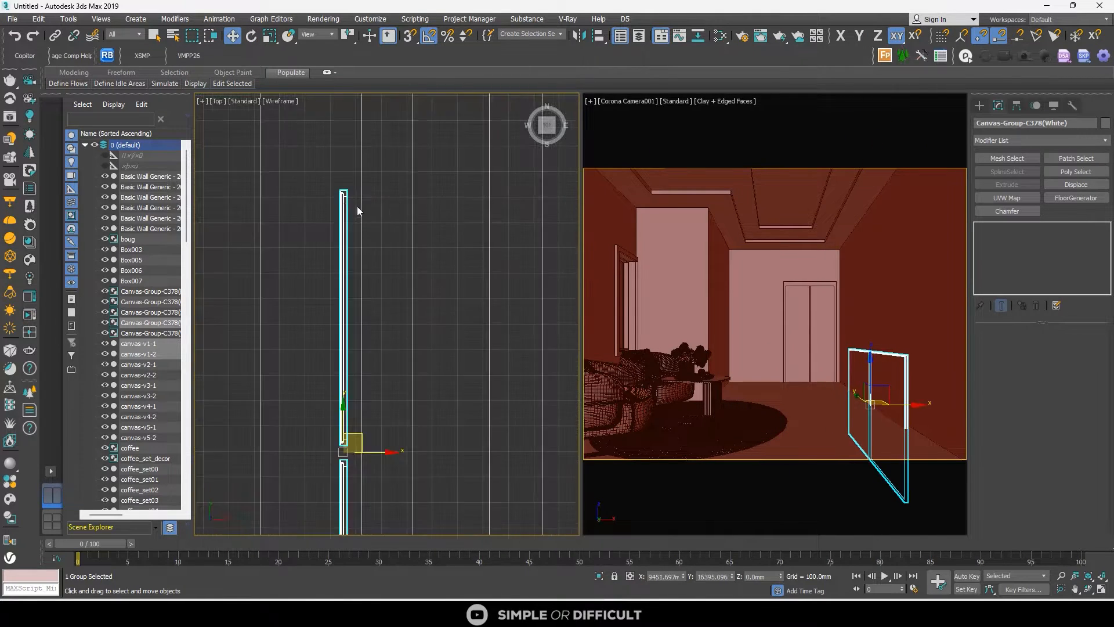
drag(347, 205, 362, 210)
scroll(382, 209, down, 4)
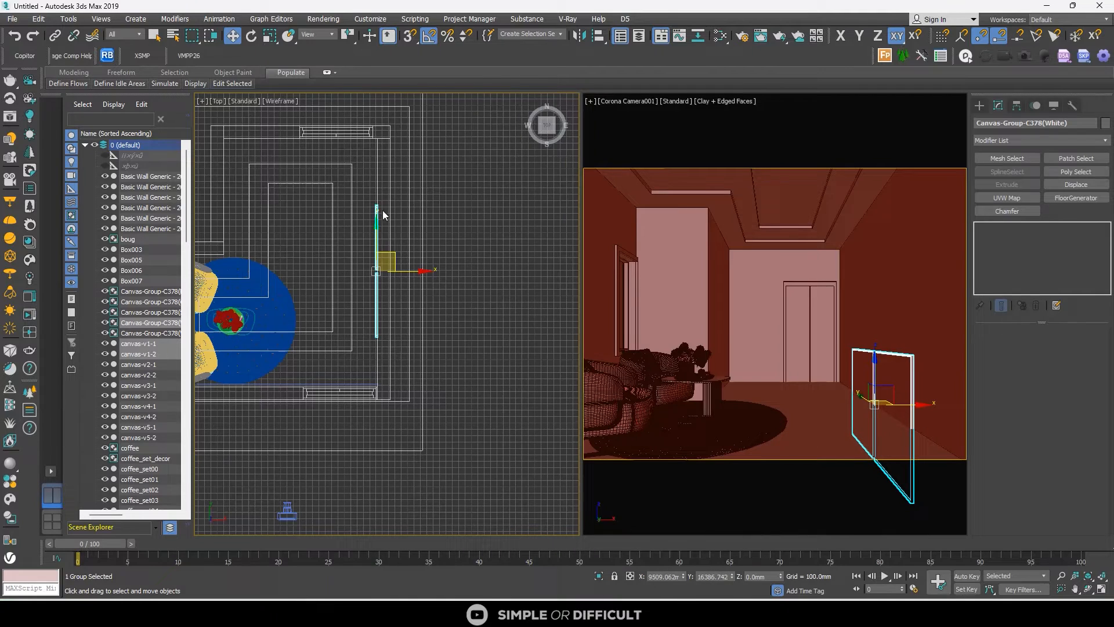
Raise the canvas group on the wall to a Z height of about 1446 mm in the front view and deselect it
click(548, 143)
mouse_move(410, 273)
mouse_down()
mouse_move(413, 221)
mouse_move(428, 272)
mouse_up()
scroll(407, 226, up, 8)
scroll(427, 271, down, 15)
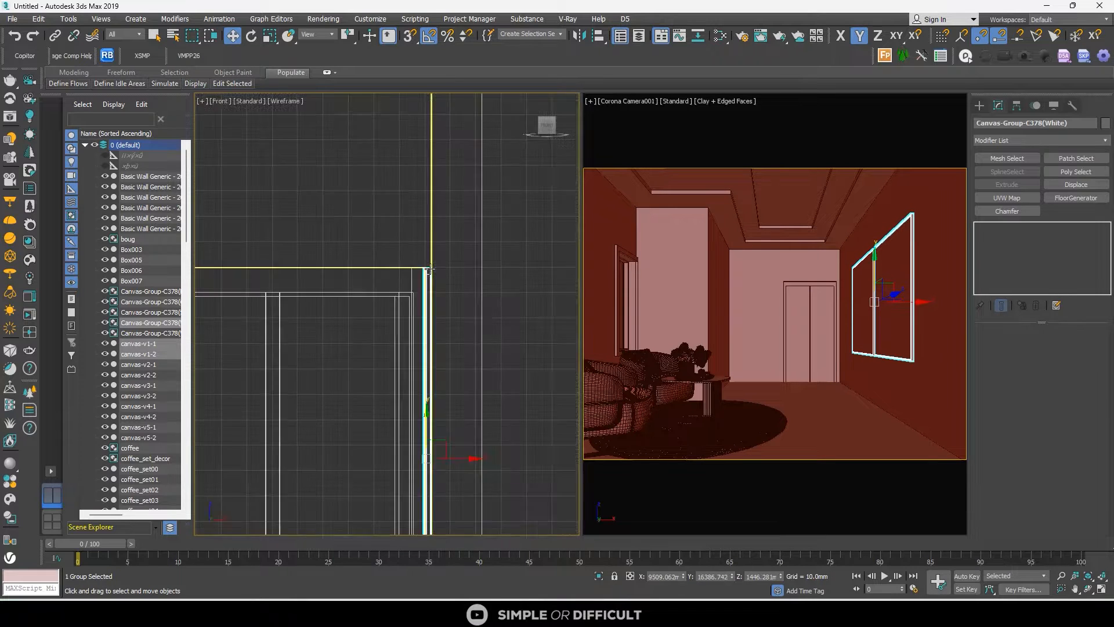
click(547, 115)
click(502, 269)
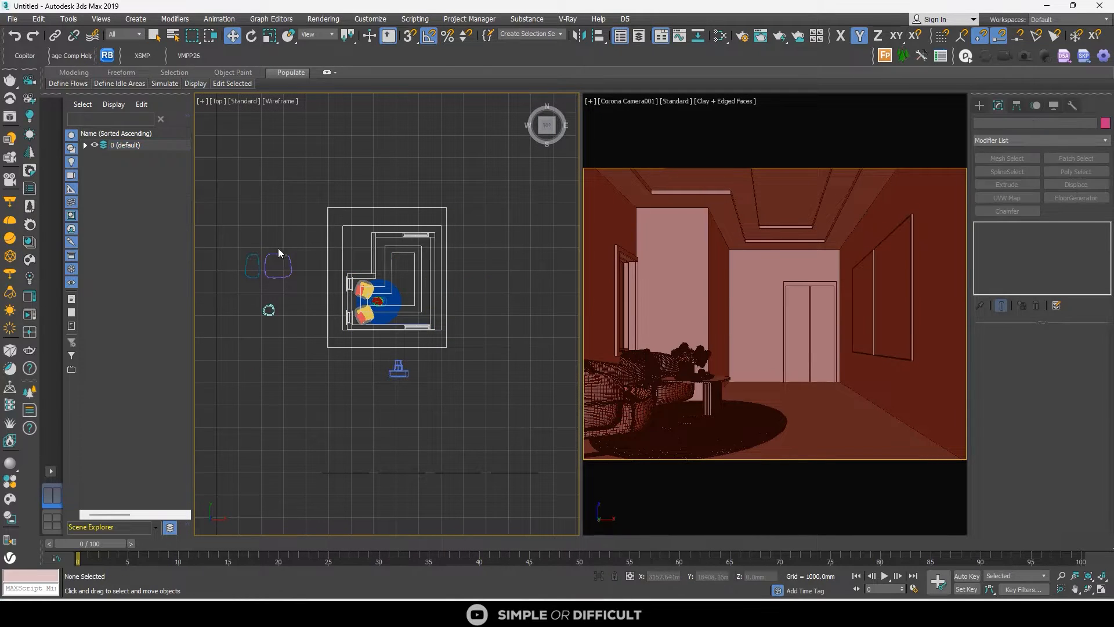
Clear the leftover objects outside the building and merge the Indoor-Plants361 model into the scene beside the room
drag(278, 249, 260, 352)
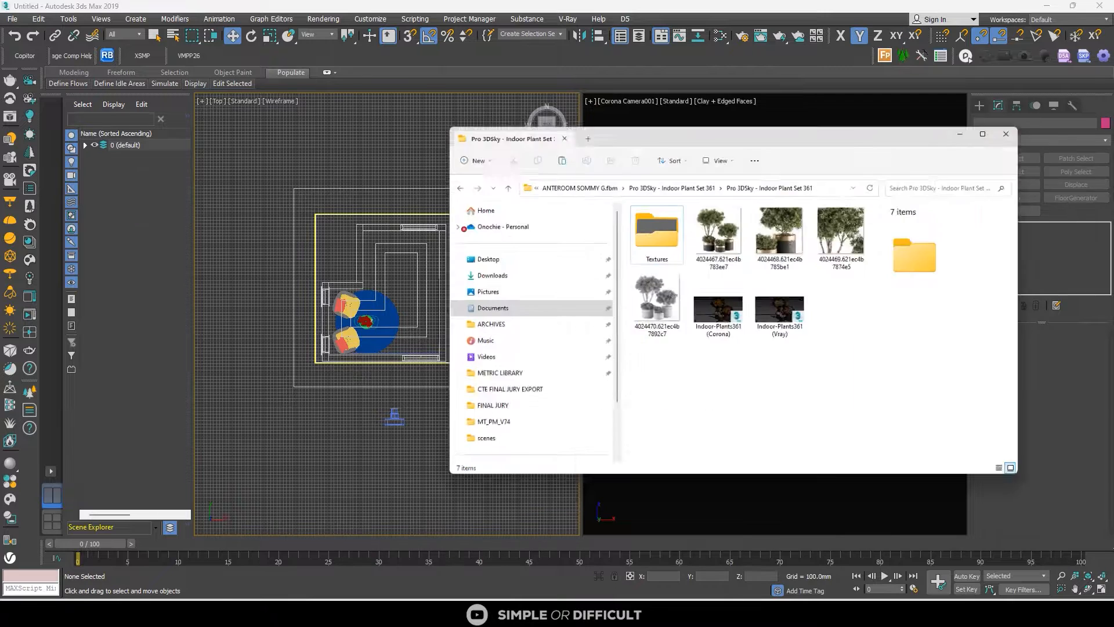
click(753, 272)
drag(753, 273, 369, 191)
click(401, 210)
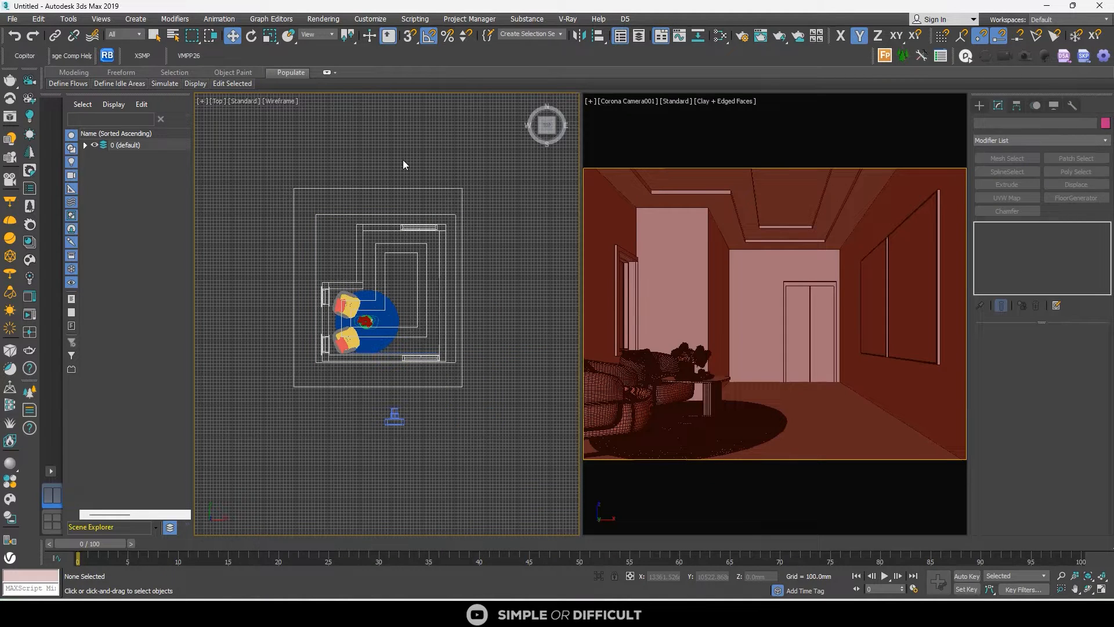
scroll(402, 159, down, 2)
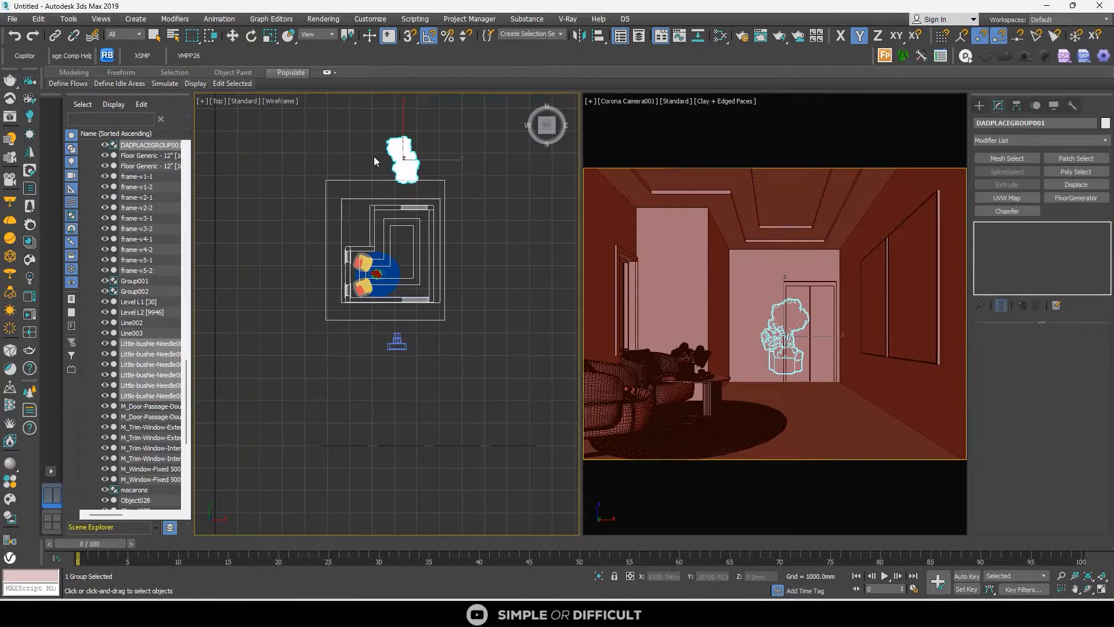
Move the merged plant set to the empty area beside the building and ungroup it into separate objects
click(273, 217)
mouse_move(272, 269)
alt+middle_down()
mouse_move(300, 242)
mouse_move(276, 256)
alt+middle_up()
click(301, 242)
scroll(276, 224, up, 6)
Select the foliage, pot and soil parts of the short potted tree and group them under the default name
click(271, 224)
click(276, 255)
scroll(285, 241, down, 4)
click(286, 241)
scroll(286, 241, up, 5)
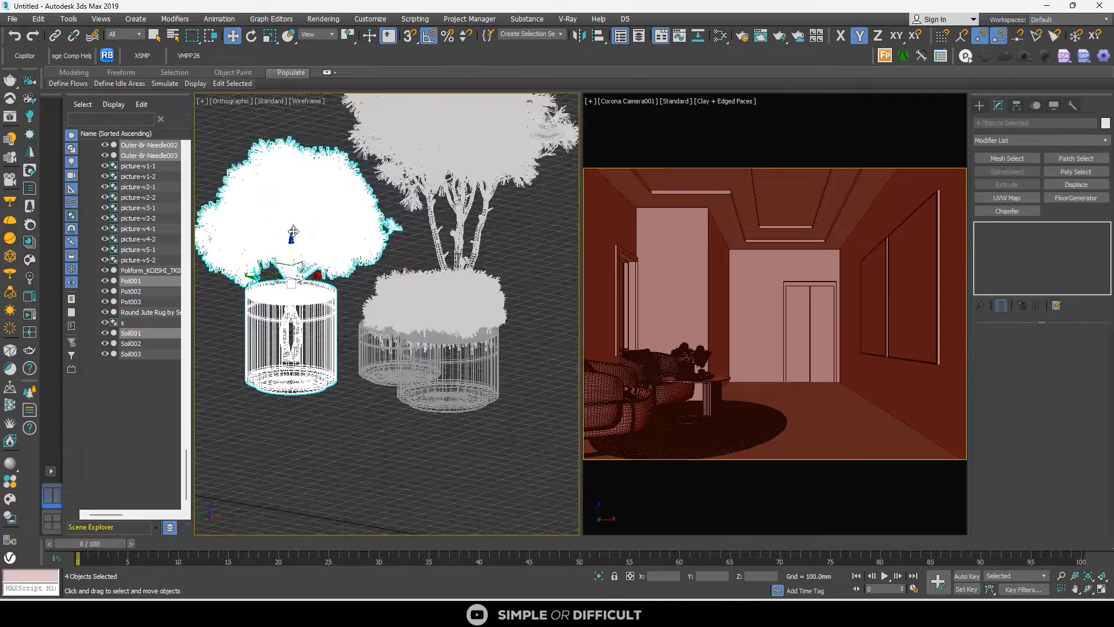
scroll(302, 232, down, 3)
right_click(304, 228)
click(492, 213)
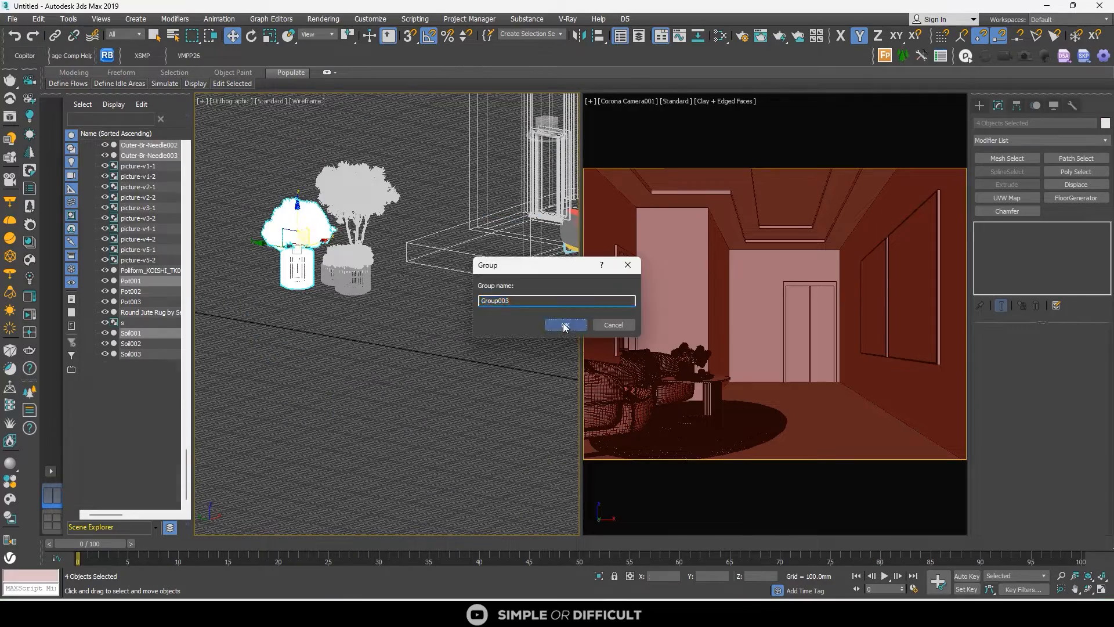
click(565, 326)
Move the grouped short tree away from the other two planters
scroll(329, 219, up, 4)
scroll(384, 322, down, 4)
alt+middle_drag(383, 322, 311, 380)
drag(347, 272, 438, 197)
Separate the low bush planter from the tall tree by moving it aside on the ground plane
scroll(327, 327, up, 4)
alt+middle_drag(349, 354, 354, 314)
click(495, 316)
alt+middle_drag(495, 317, 484, 312)
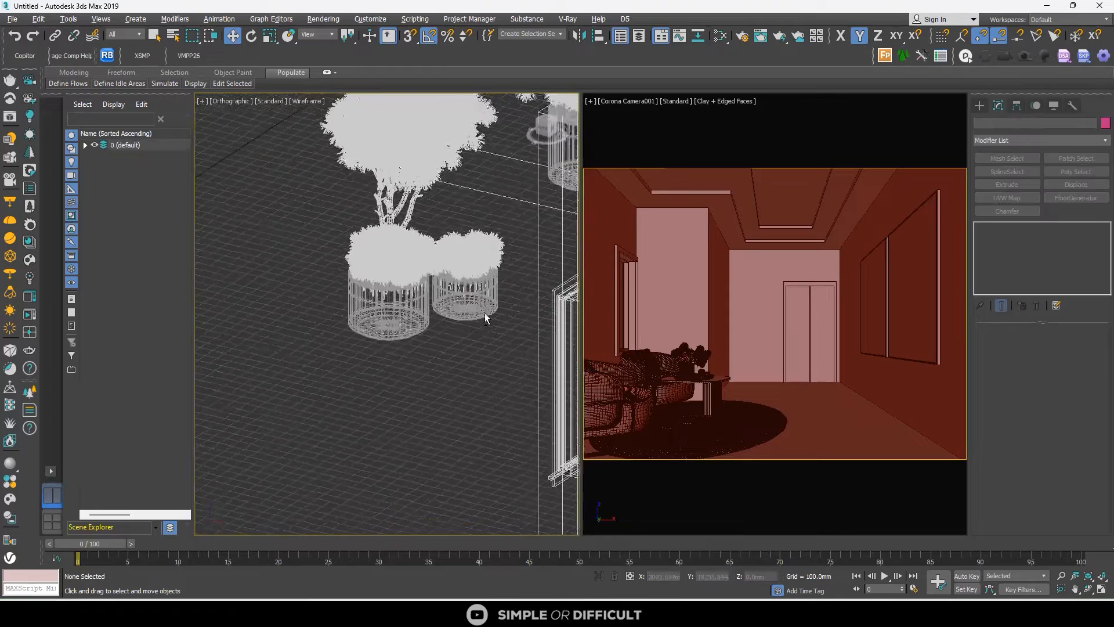
drag(485, 312, 233, 222)
scroll(383, 243, down, 3)
Select all parts of the tall potted tree and group them under the default name
click(412, 350)
drag(412, 350, 380, 203)
scroll(397, 203, down, 3)
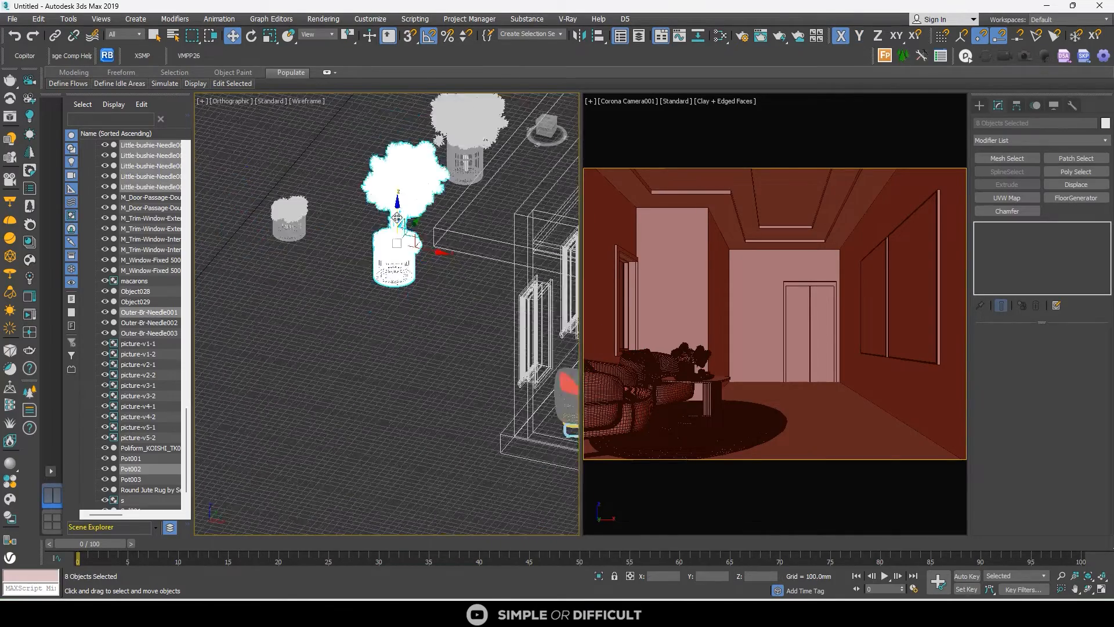
alt+middle_drag(398, 203, 390, 238)
right_click(391, 239)
click(571, 226)
key(Return)
Move the tall tree group in the top view so it stands next to the low bush planter
scroll(422, 305, down, 5)
key(t)
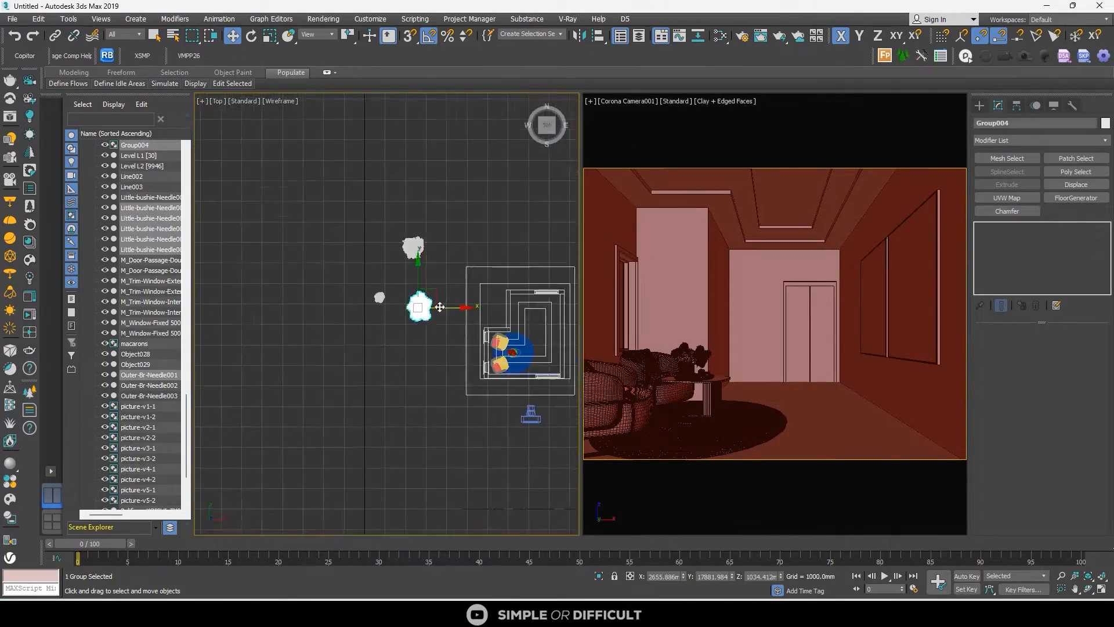
middle_drag(432, 302, 353, 282)
mouse_move(358, 281)
mouse_down()
mouse_move(462, 280)
mouse_move(337, 277)
mouse_up()
Move the short tree group into the room's rear recess corner and check its base against the floor slab in an isolated right view
click(333, 229)
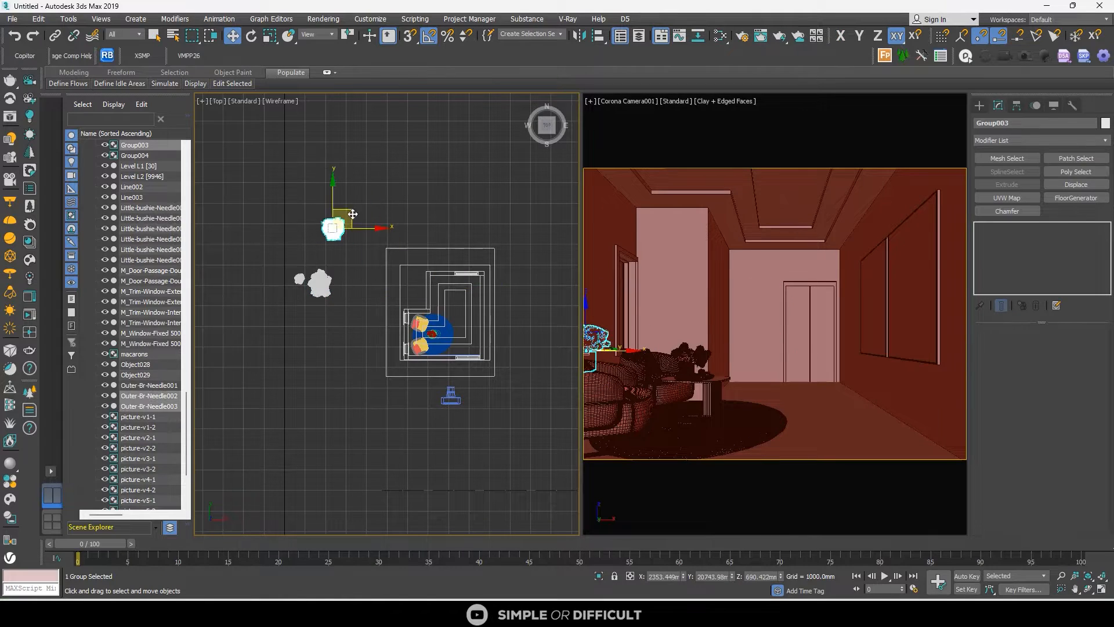
drag(353, 219, 409, 338)
scroll(451, 273, up, 7)
alt+middle_drag(409, 338, 379, 203)
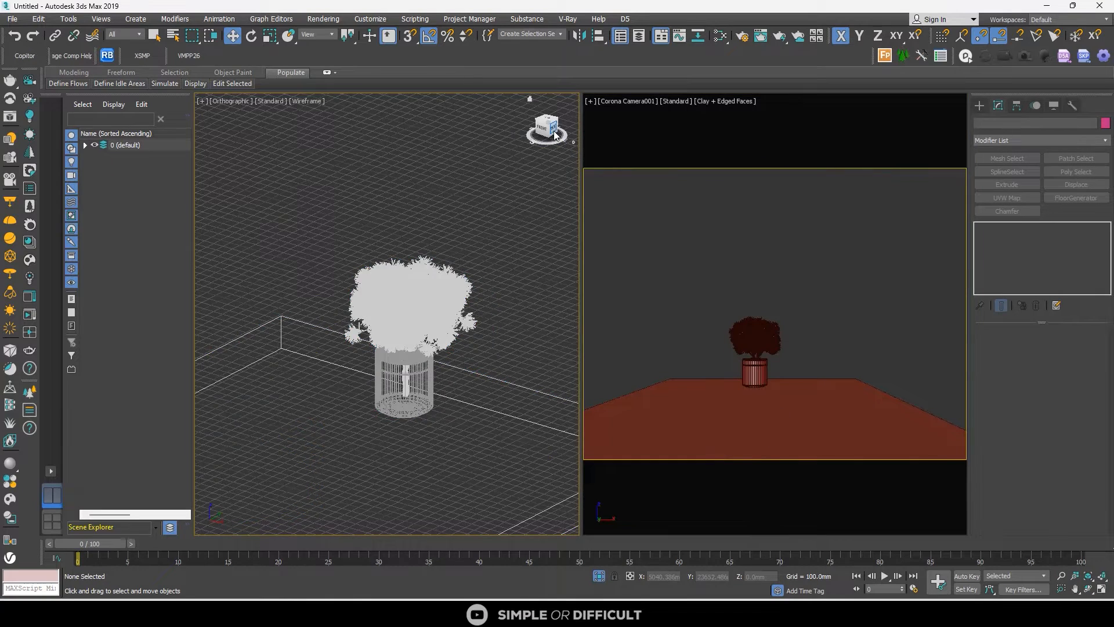
click(555, 136)
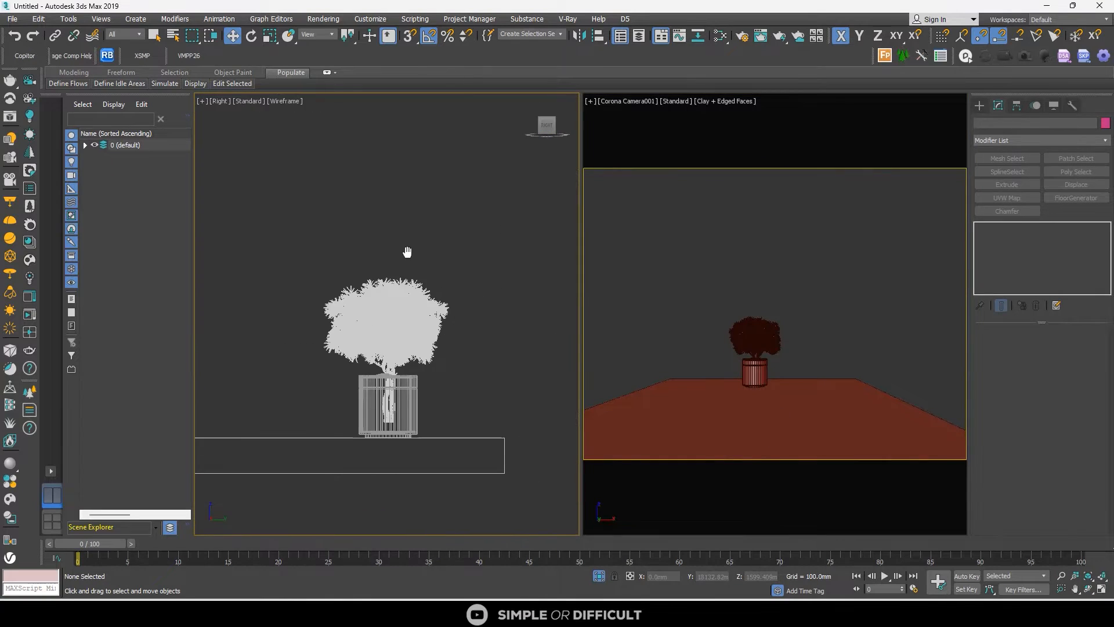
key(t)
scroll(471, 288, down, 5)
click(598, 578)
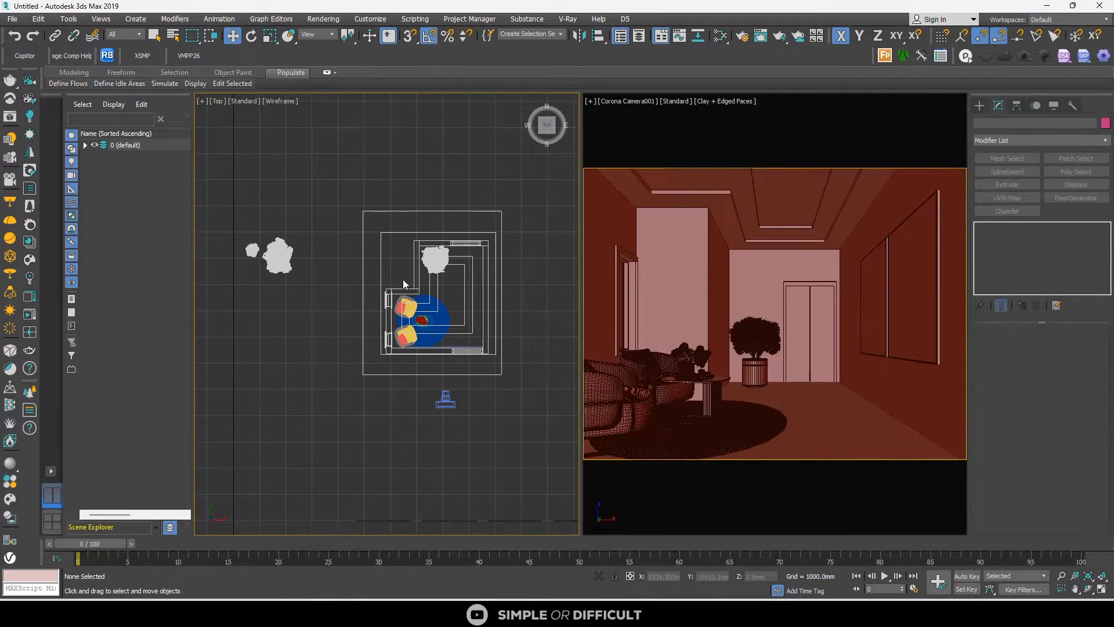
Select all six walls of the room in the top view and isolate them
click(407, 289)
ctrl+click(418, 272)
ctrl+click(457, 245)
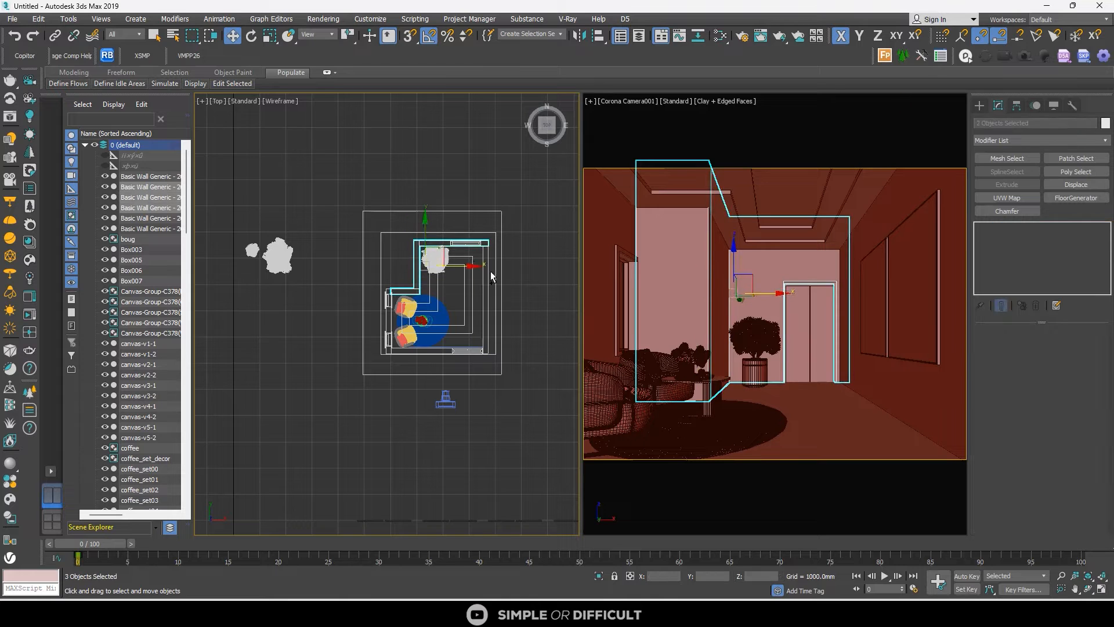
ctrl+click(488, 273)
ctrl+click(422, 350)
ctrl+click(387, 323)
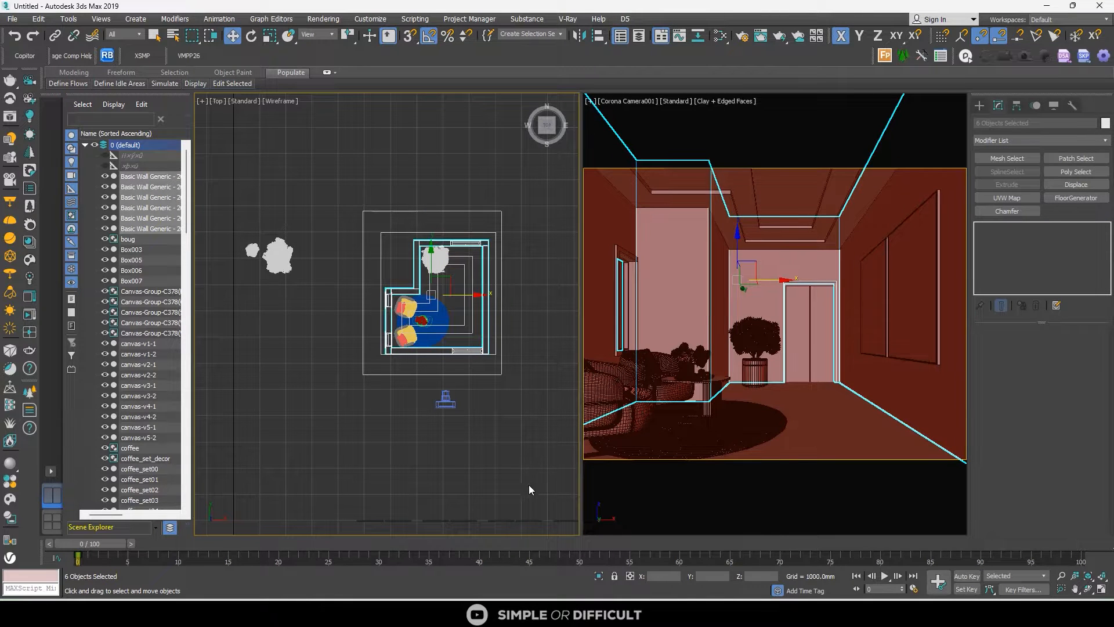
click(598, 576)
scroll(426, 377, down, 4)
click(427, 377)
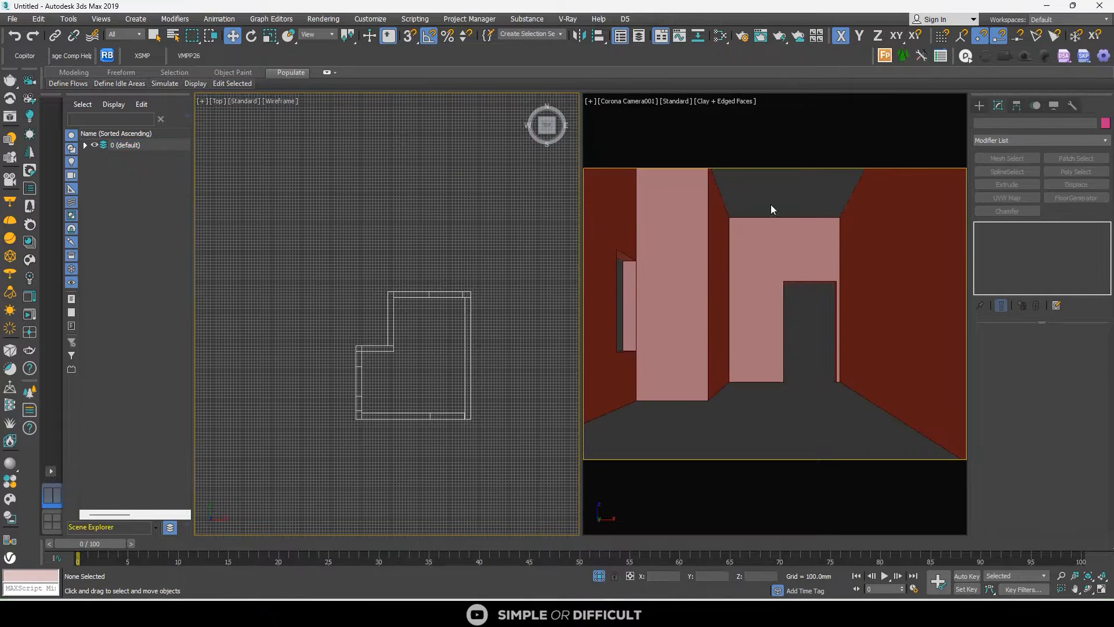
Start the Line spline tool and turn on 3D snapping to Vertex and Endpoint
click(979, 106)
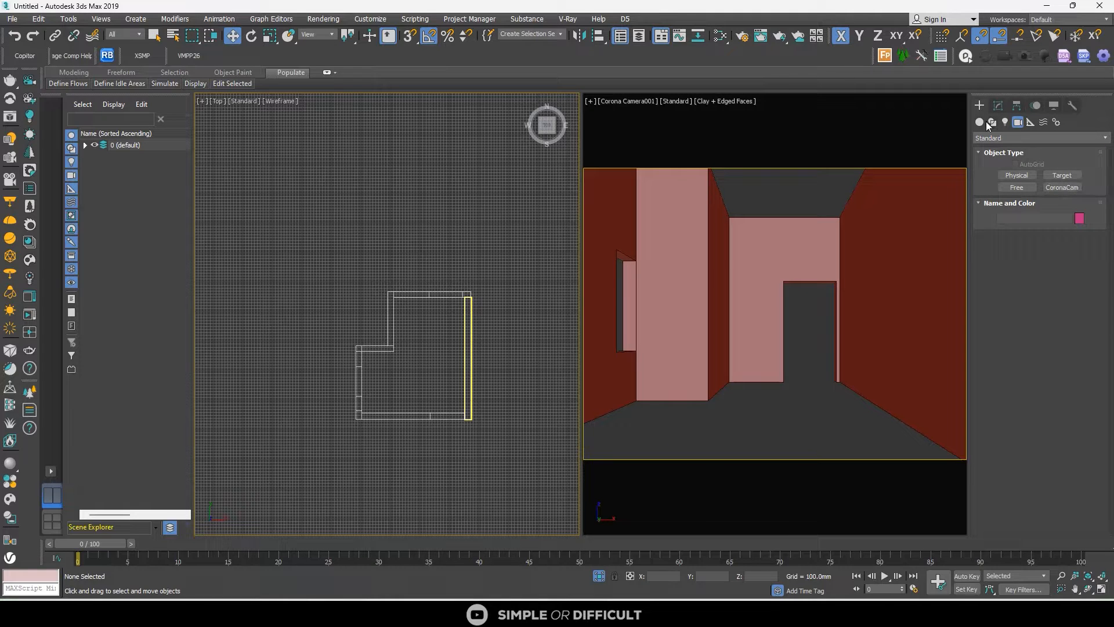
click(991, 122)
click(1018, 185)
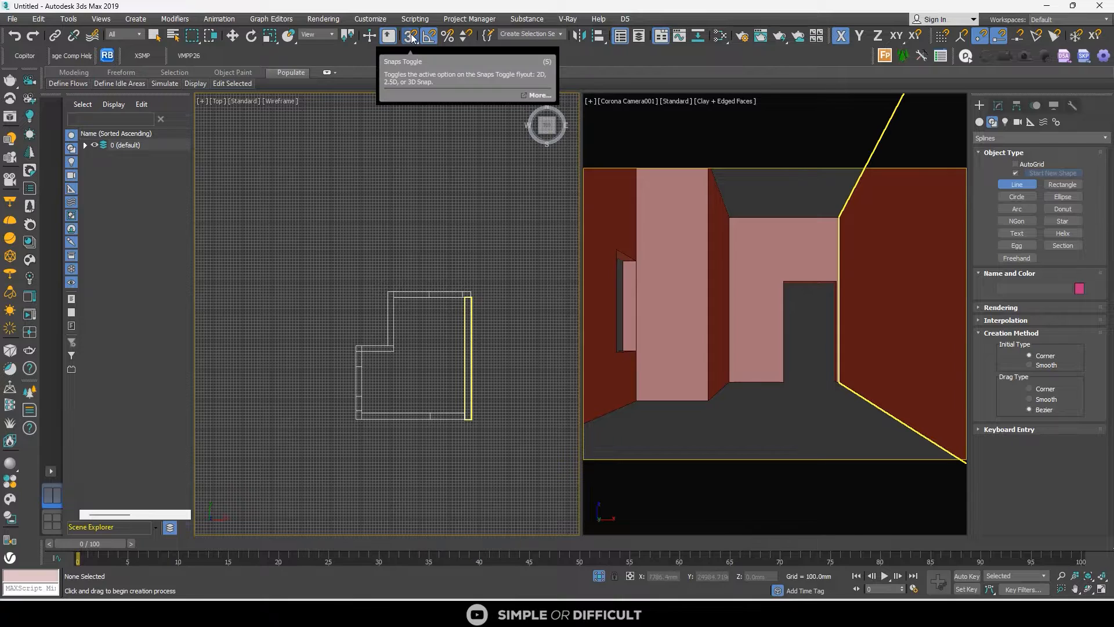
right_click(409, 37)
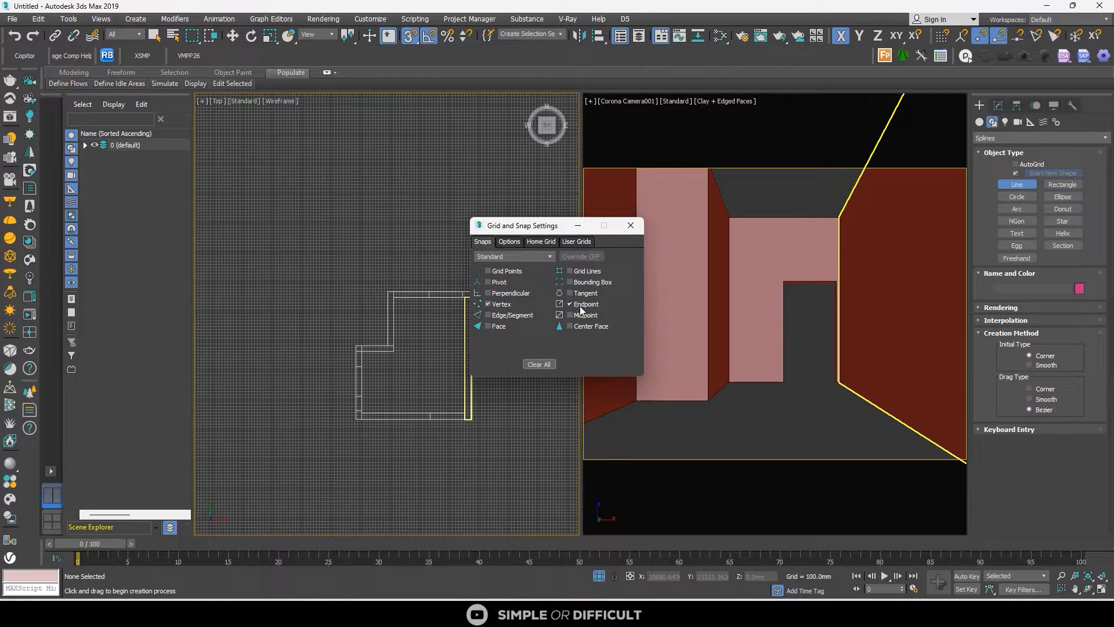
click(631, 225)
scroll(357, 411, up, 5)
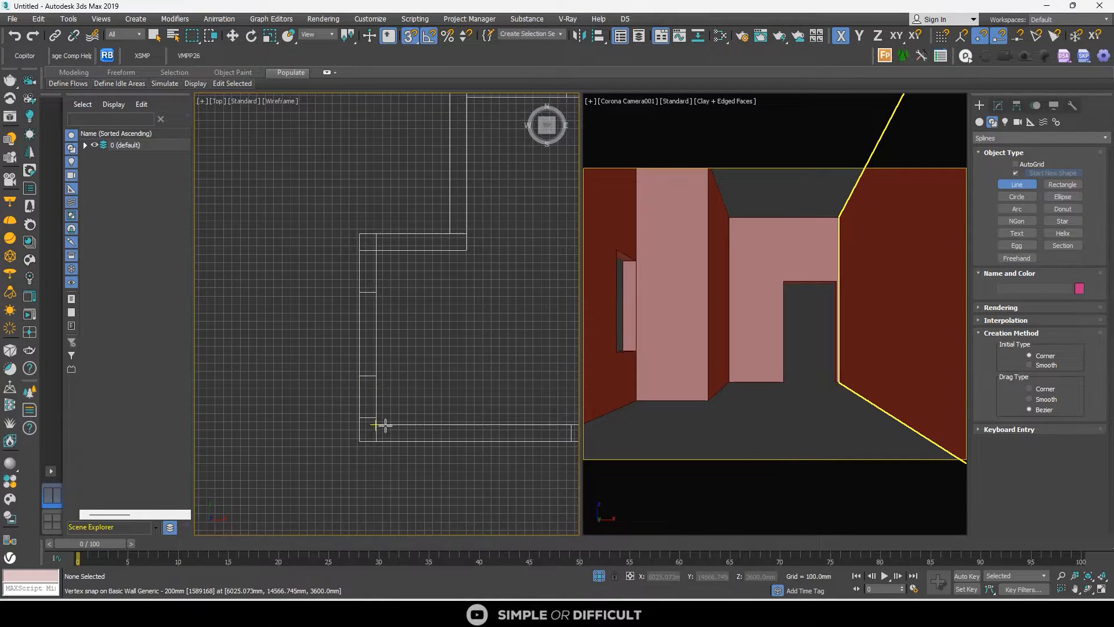
key(s)
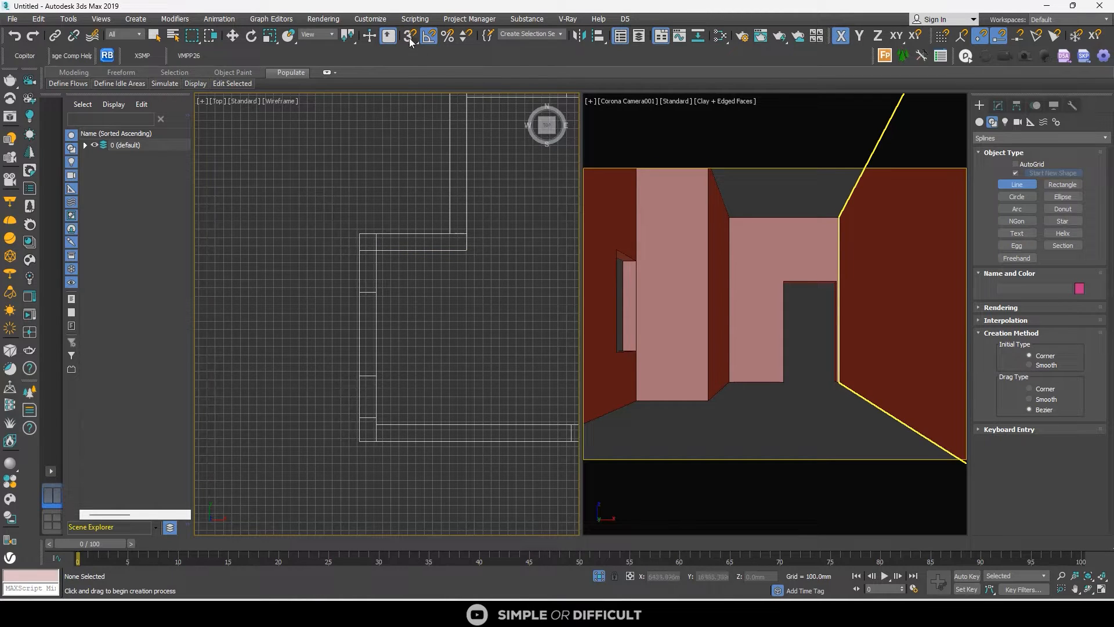
click(409, 38)
Trace a spline along the inner wall faces from the front window-side corner, around the recess, to the near edge of the rear doorway
click(376, 424)
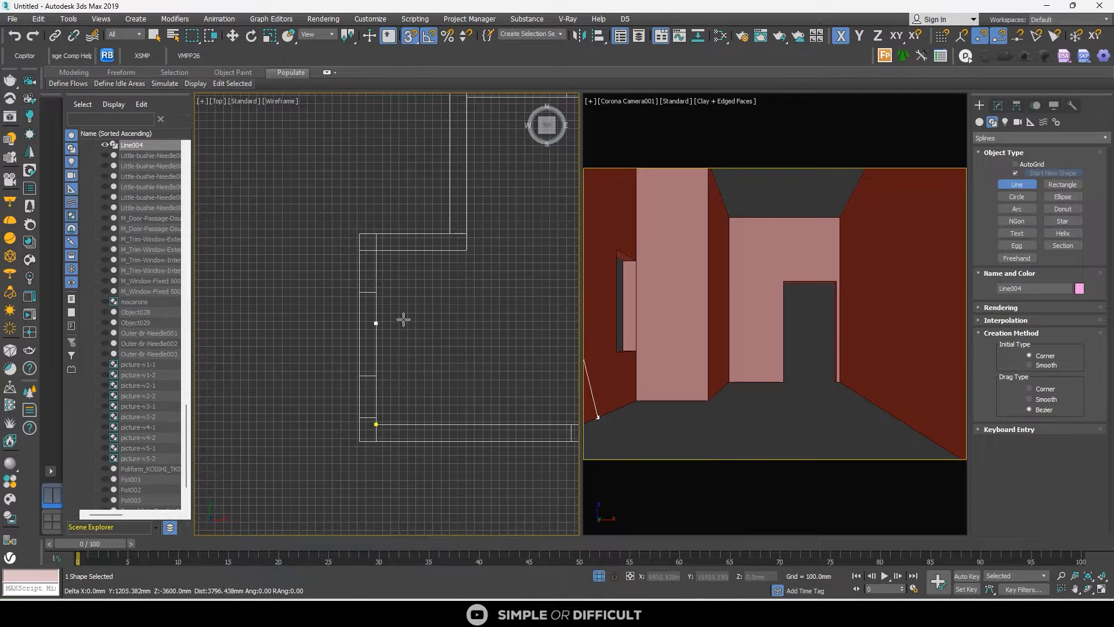
click(376, 250)
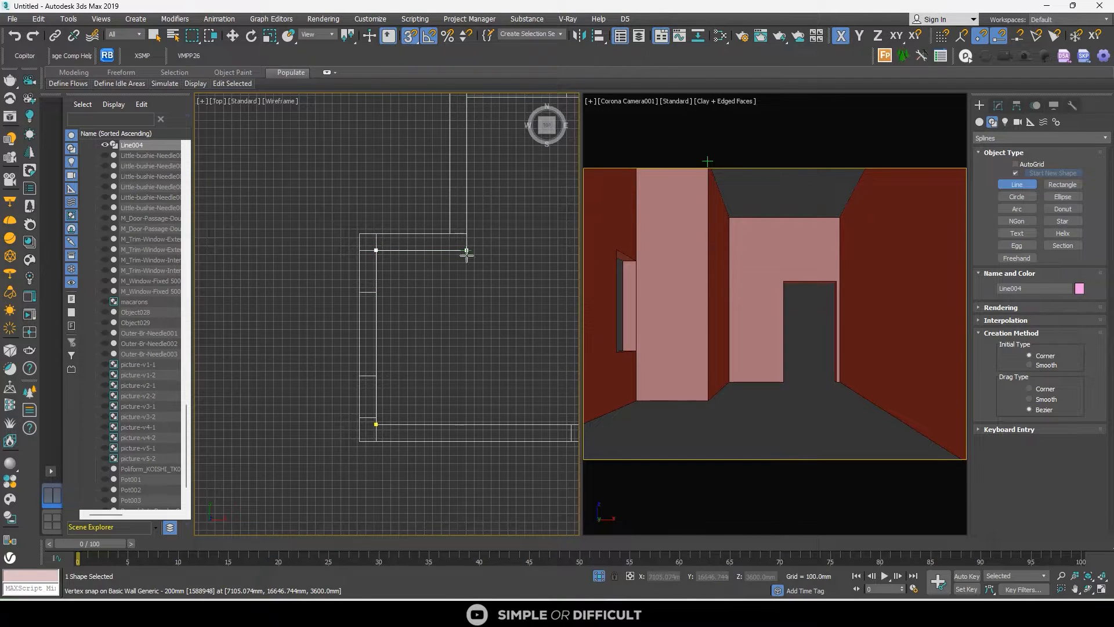
click(466, 255)
scroll(355, 378, down, 2)
scroll(427, 261, up, 2)
click(391, 220)
click(490, 221)
scroll(432, 348, down, 1)
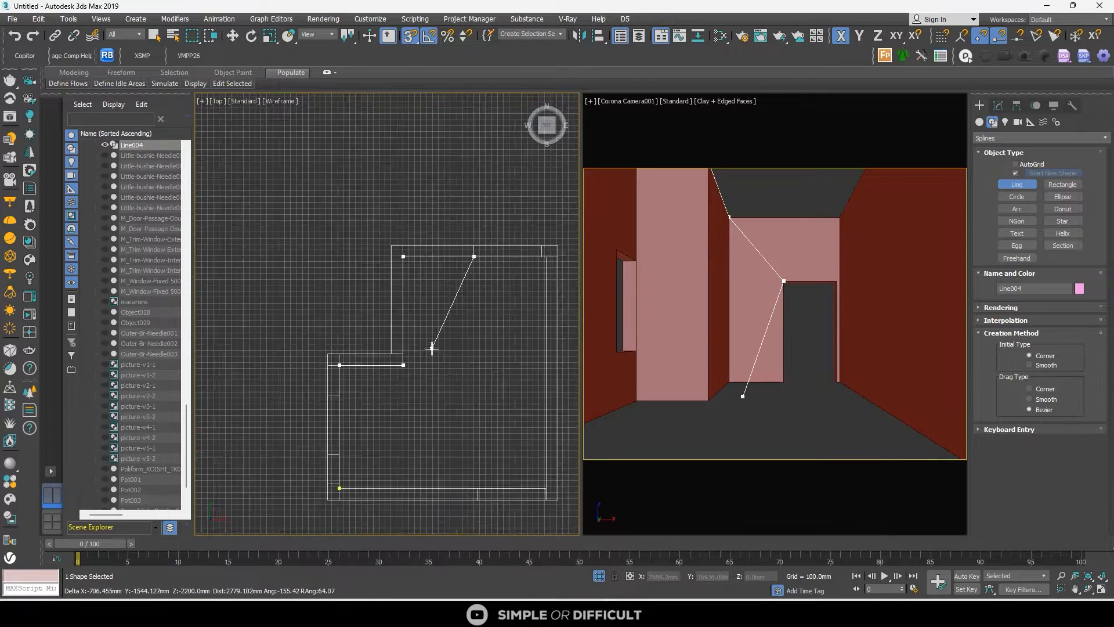
scroll(432, 348, down, 1)
right_click(431, 348)
scroll(518, 464, up, 1)
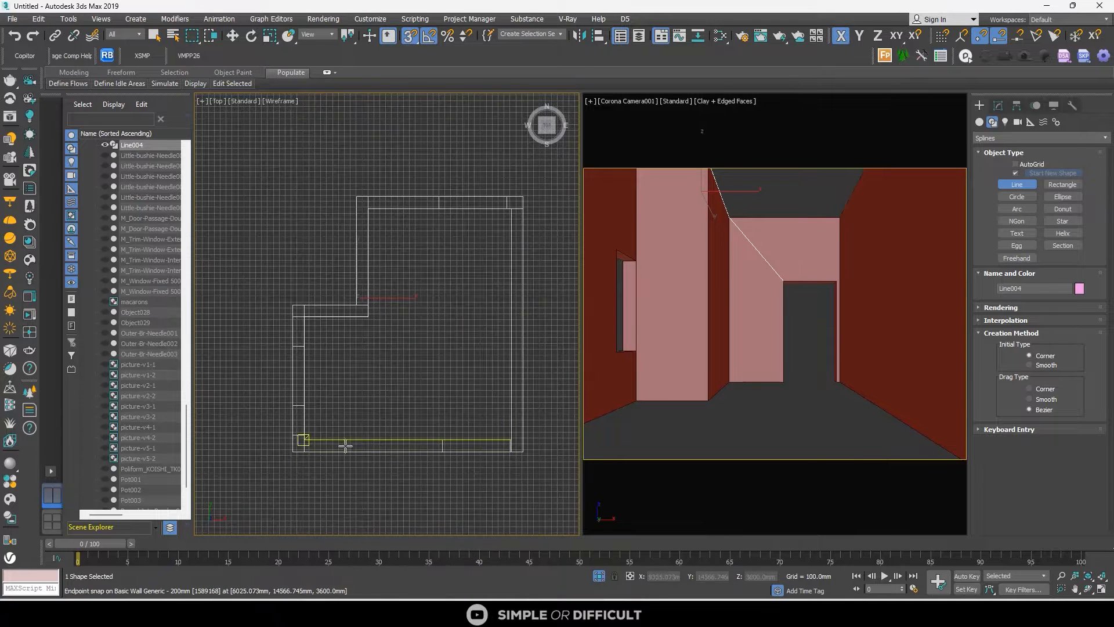
Draw a second spline along the front wall's inner face, from the doorway edge to the window-side corner
click(511, 453)
click(442, 440)
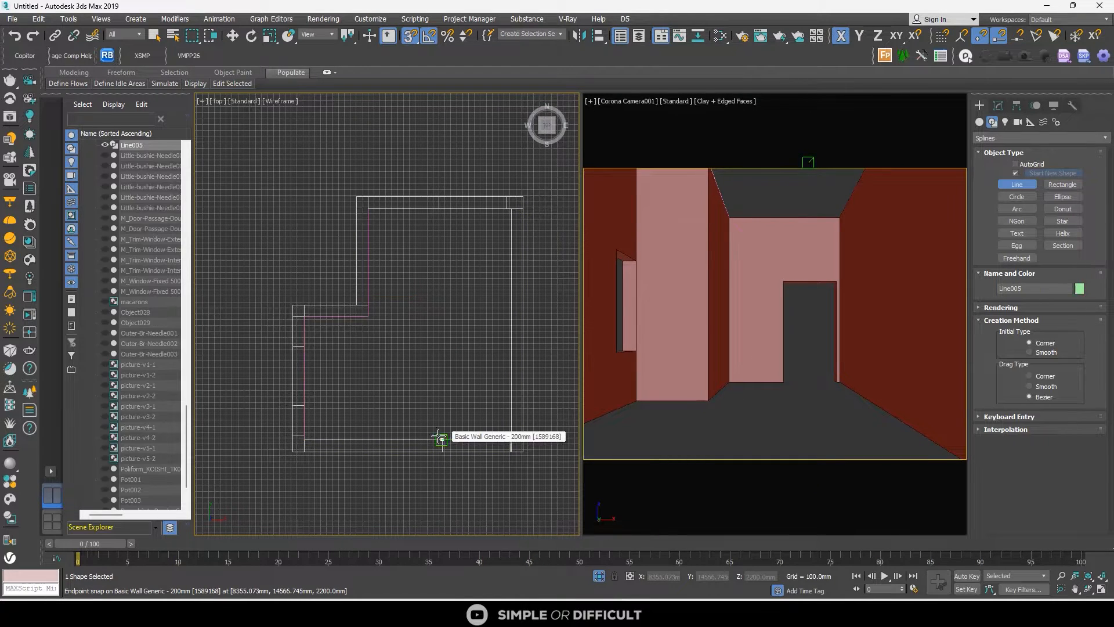
click(304, 439)
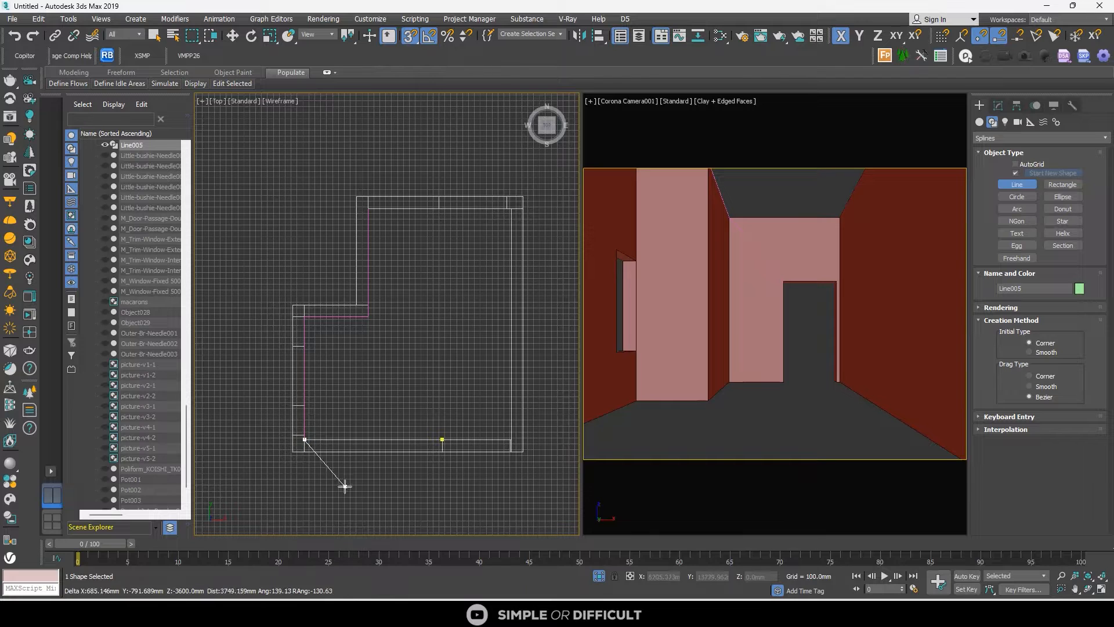
right_click(517, 381)
Draw a third spline from the far jamb of the rear doorway through the adjacent corner and along the long side wall to its front corner
scroll(510, 209, up, 3)
click(501, 204)
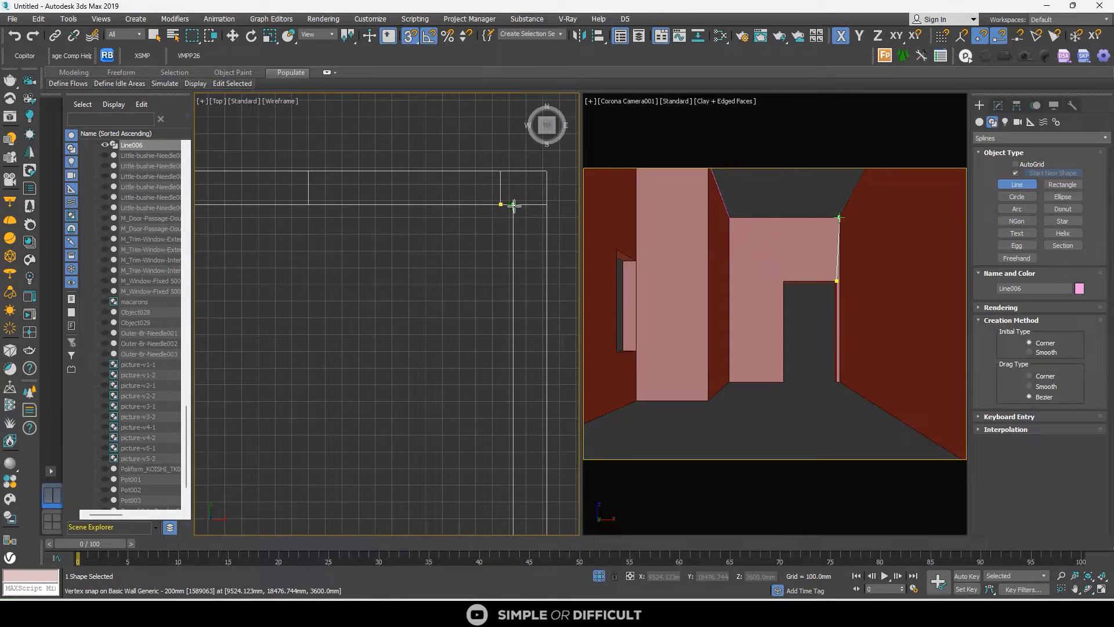
scroll(513, 205, down, 5)
scroll(435, 343, up, 4)
scroll(447, 326, up, 2)
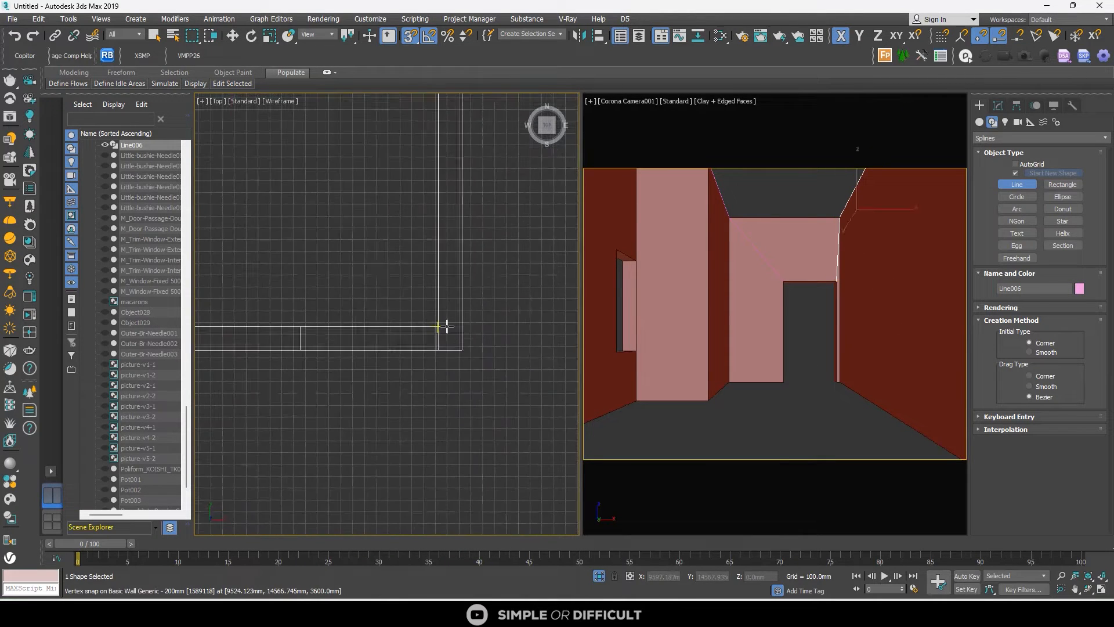
click(233, 36)
Set the Z position of each of the three wall splines to 0 mm
scroll(379, 252, down, 5)
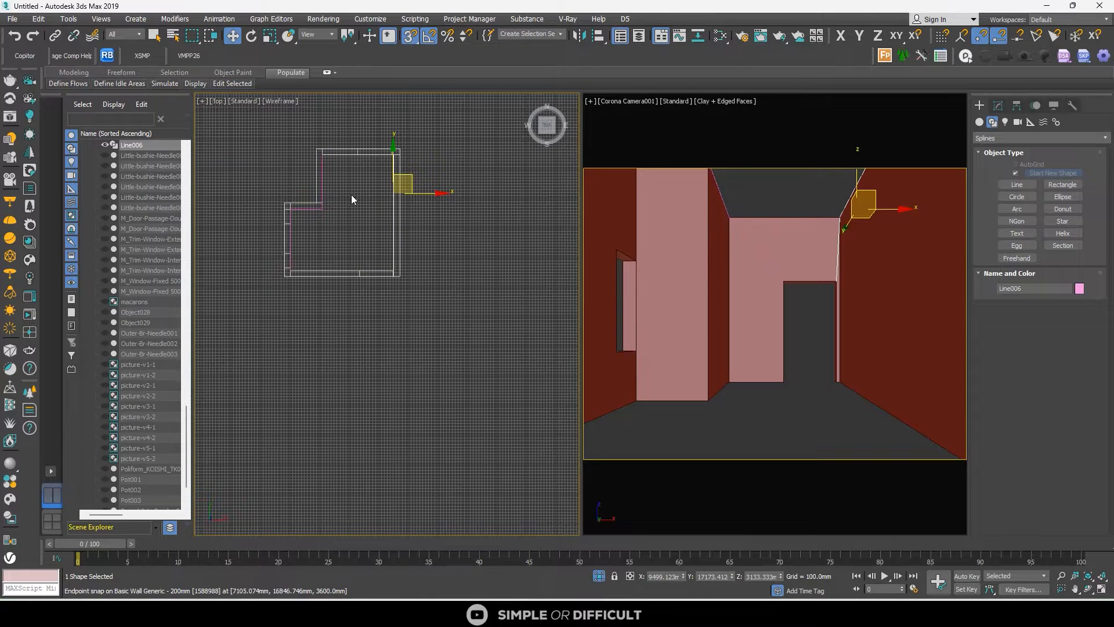
mouse_move(347, 233)
middle_down()
mouse_move(368, 279)
mouse_move(343, 236)
middle_up()
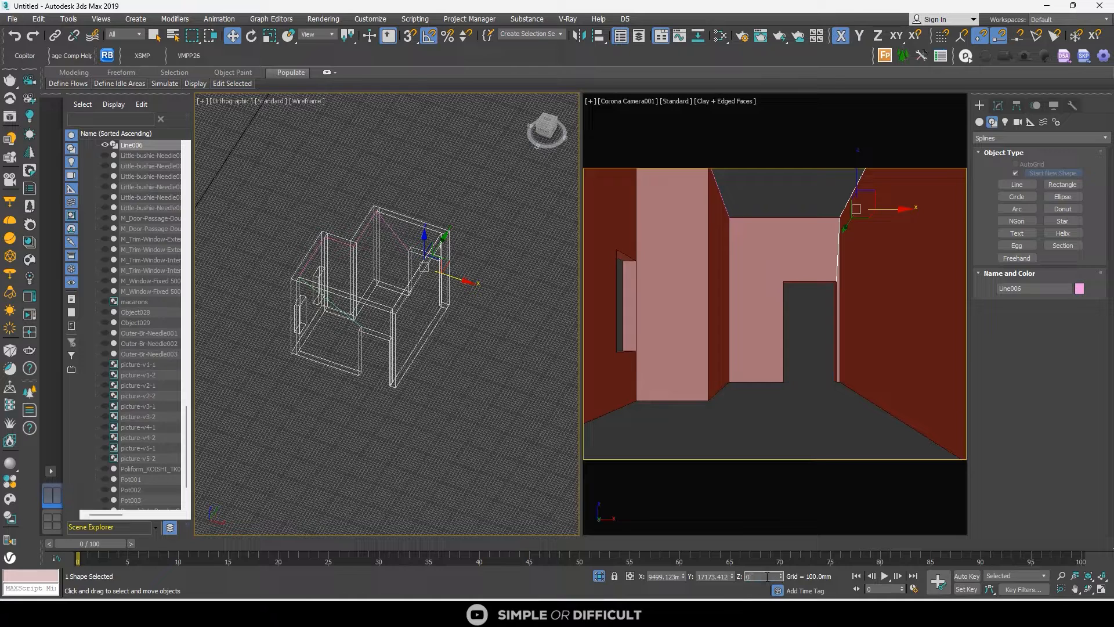
key(Return)
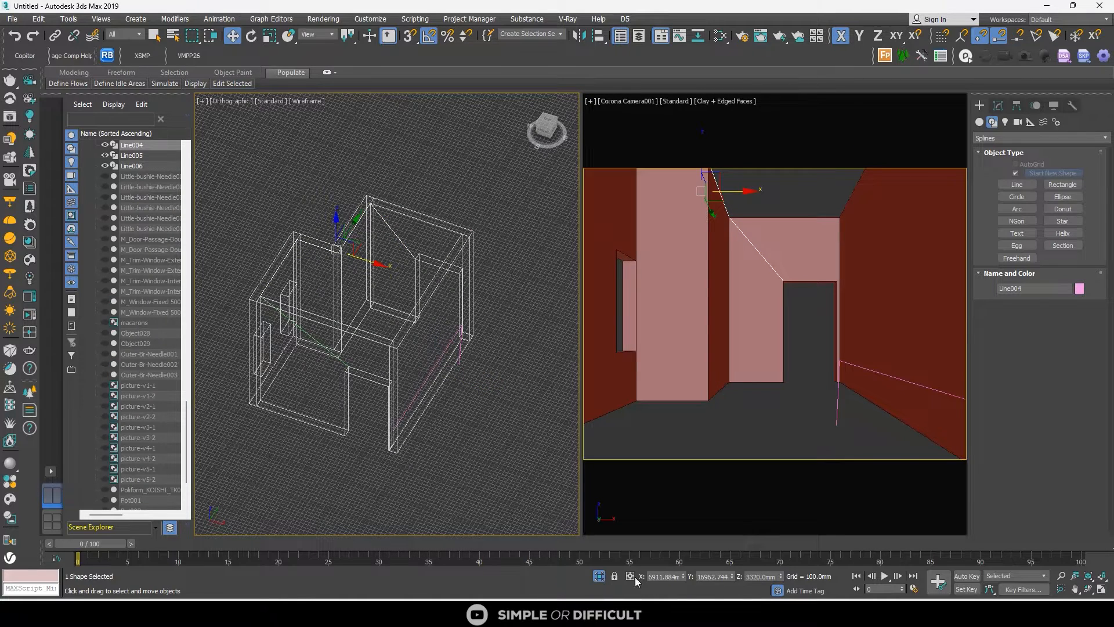
text(0)
key(Return)
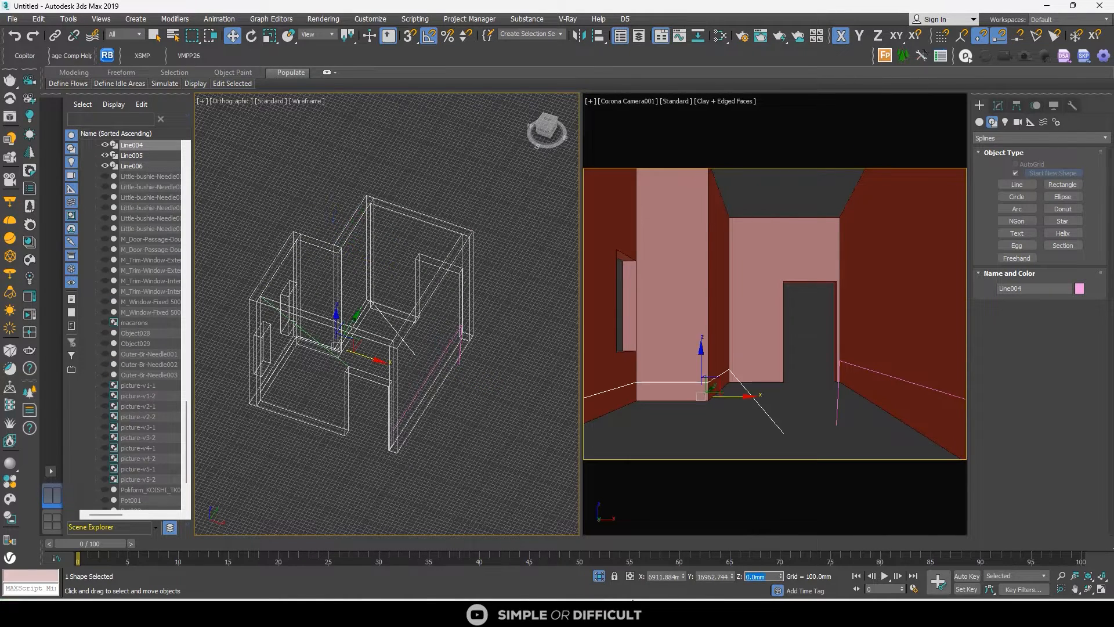
click(279, 313)
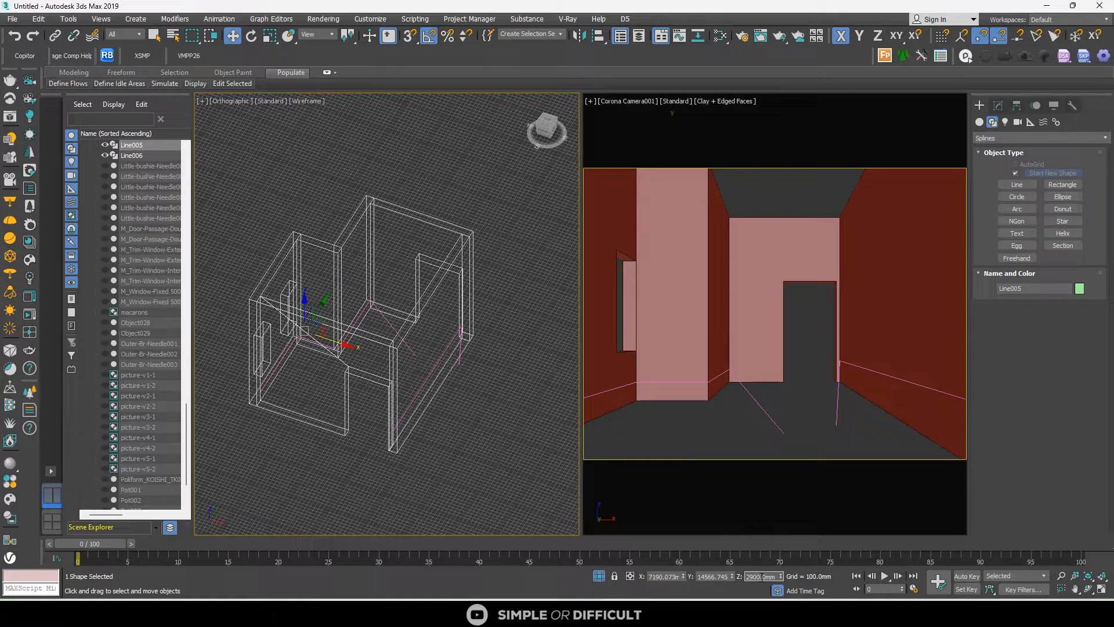
text(0)
key(Return)
Set the Z position of both vertices of the front wall spline to 0 mm
scroll(294, 437, up, 5)
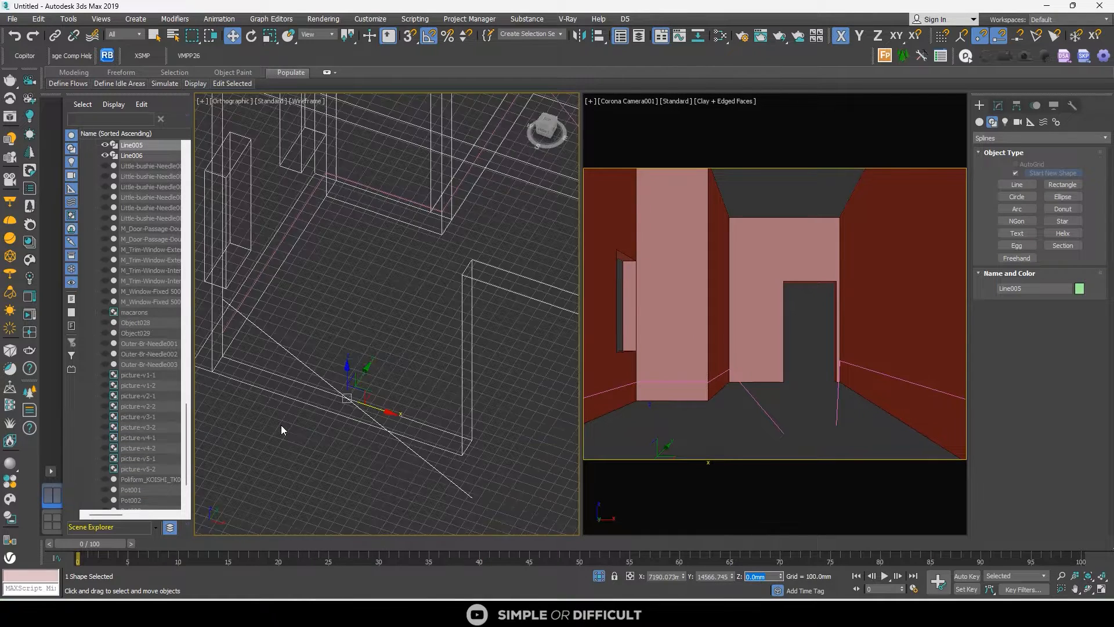
click(997, 105)
click(1026, 374)
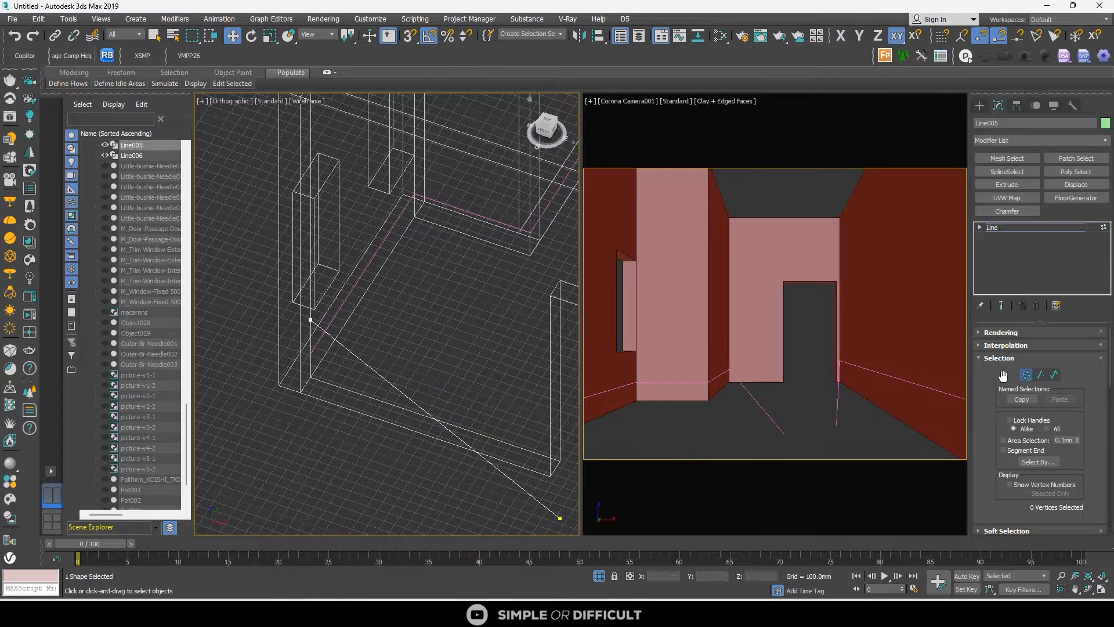
click(309, 319)
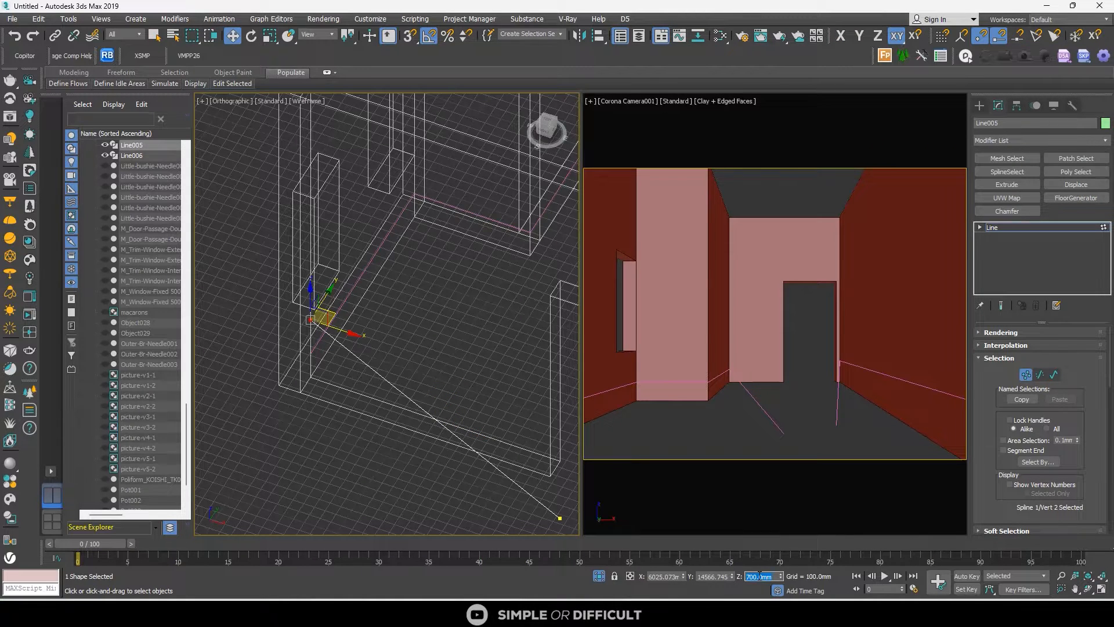
text(0)
key(Return)
scroll(510, 461, down, 3)
middle_drag(504, 455, 423, 369)
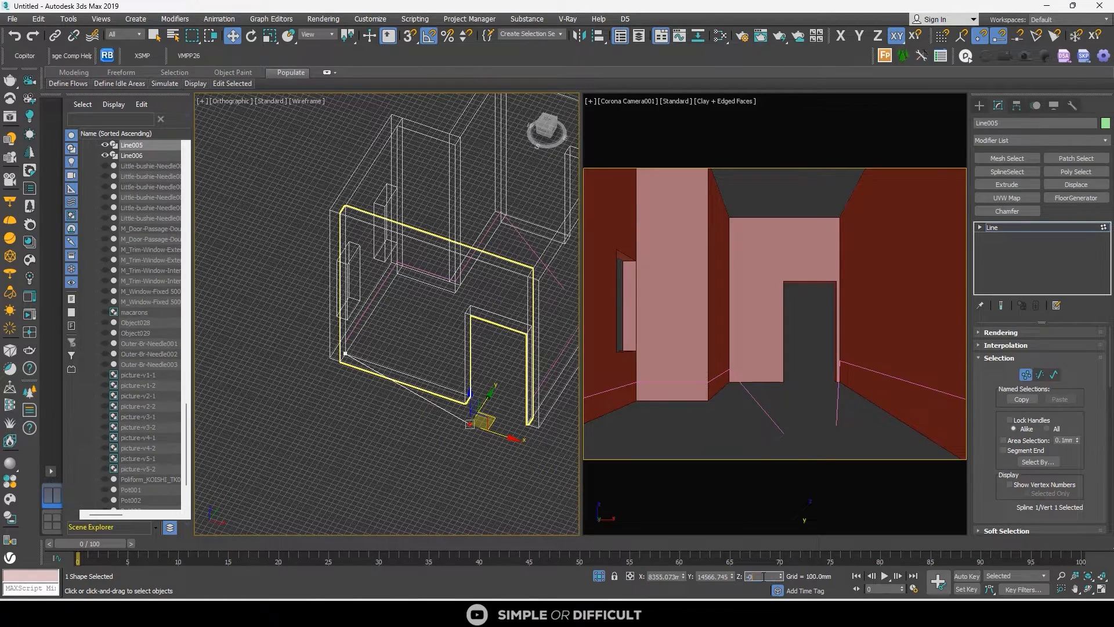
click(763, 576)
text(-0)
key(Return)
middle_drag(489, 222, 427, 251)
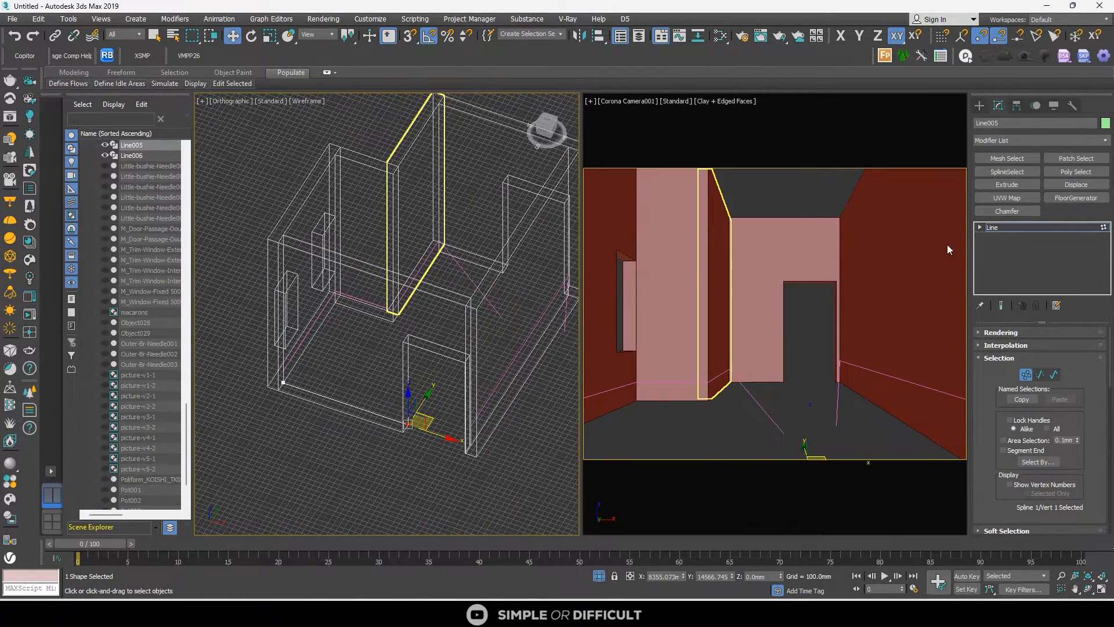
Set the Z position of the recess spline's vertices to 0 mm, from the recess corners to the doorway end
click(979, 107)
click(489, 302)
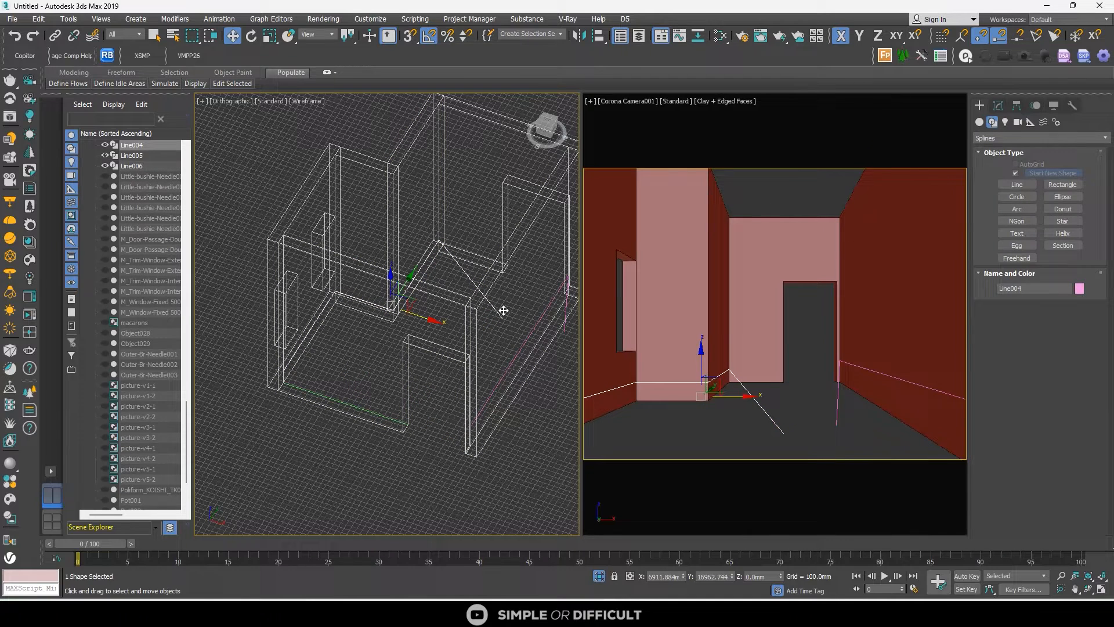
click(999, 106)
click(1028, 376)
drag(301, 394, 306, 409)
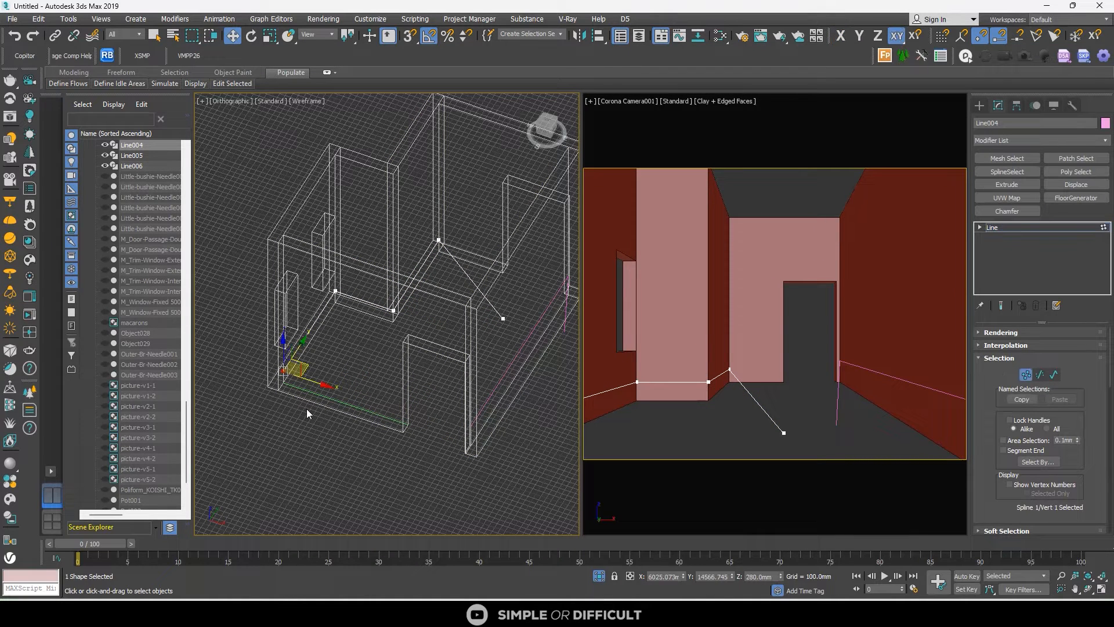
click(335, 290)
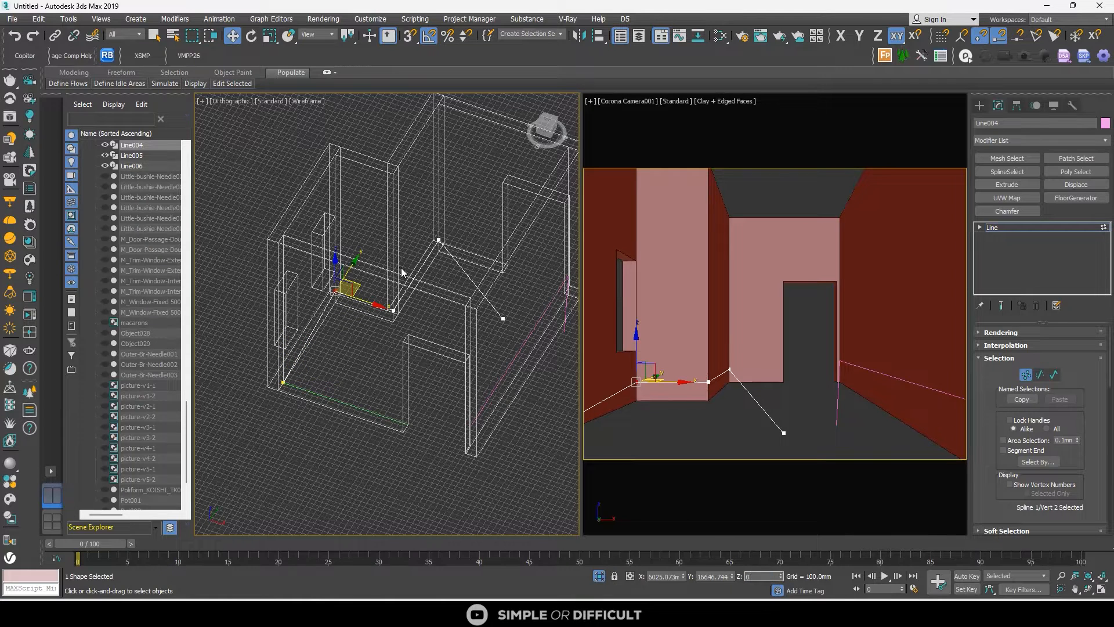
click(393, 310)
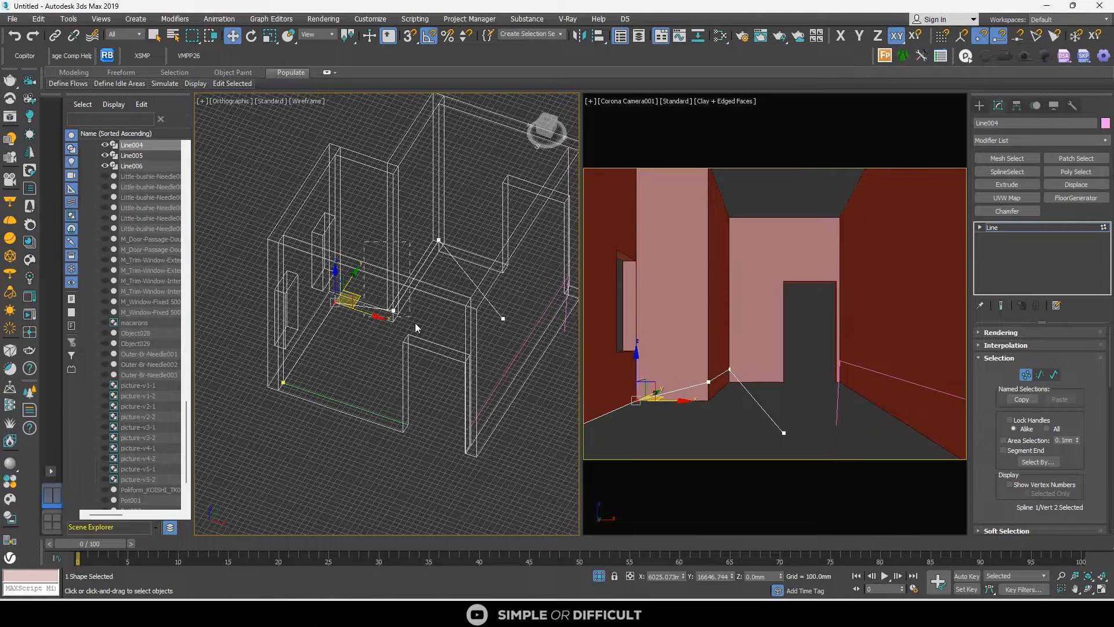
key(Return)
click(439, 240)
key(Return)
click(503, 317)
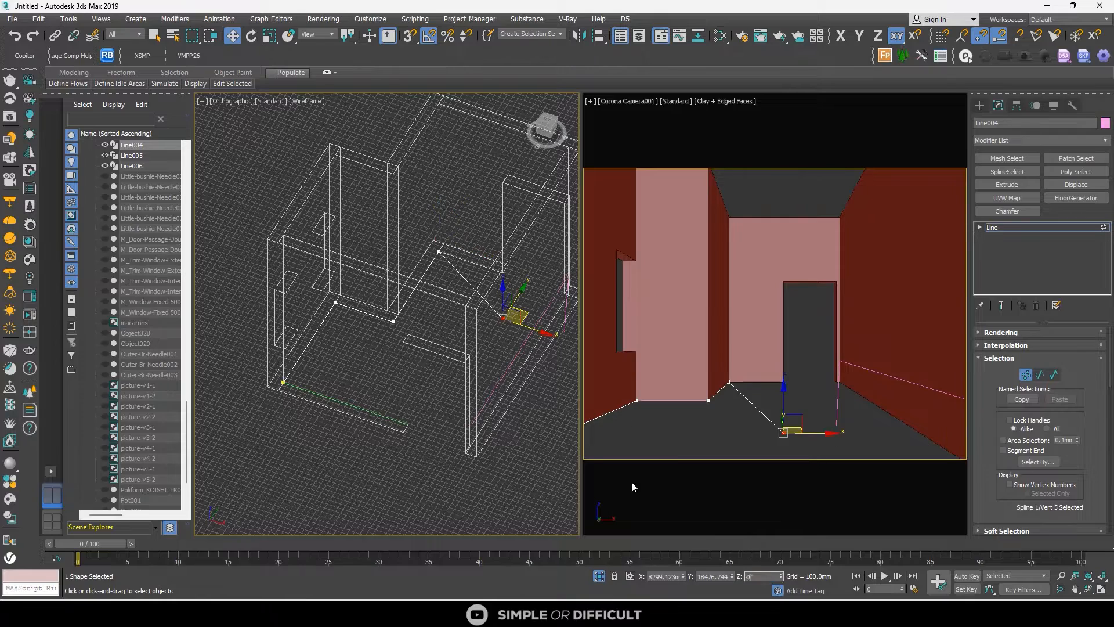
key(Return)
scroll(342, 326, down, 3)
key(1)
Set the Z position of all vertices of the long side wall's spline to 0 mm
click(500, 314)
key(1)
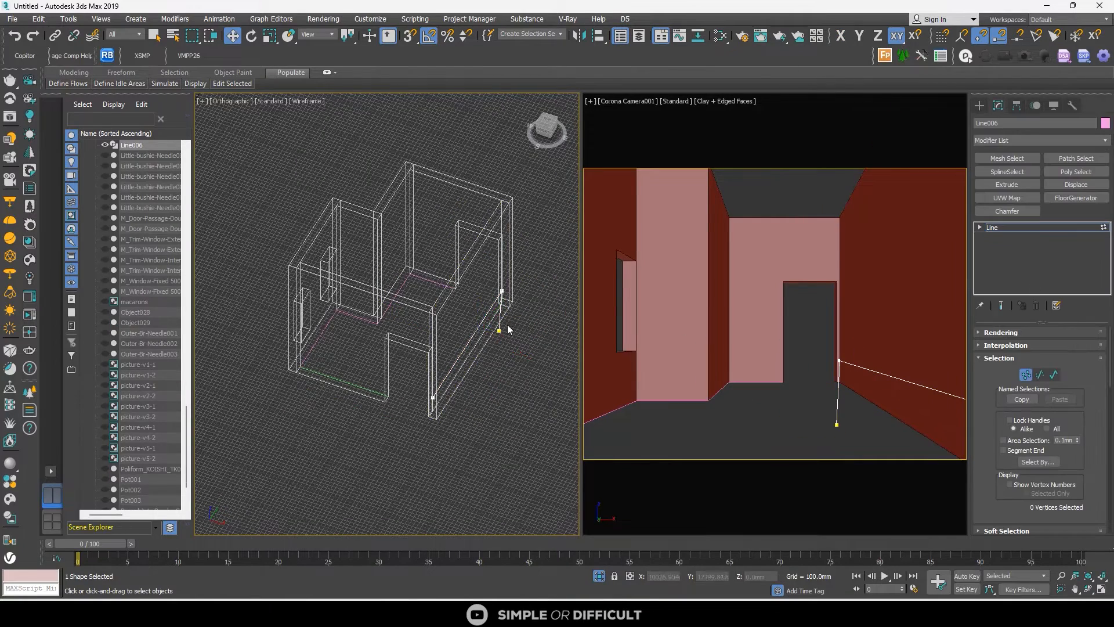
scroll(507, 324, up, 4)
click(492, 341)
text(0)
key(Return)
click(497, 261)
text(0)
key(Return)
drag(337, 402, 379, 496)
text(0)
key(Return)
scroll(427, 329, down, 3)
alt+middle_drag(354, 349, 341, 368)
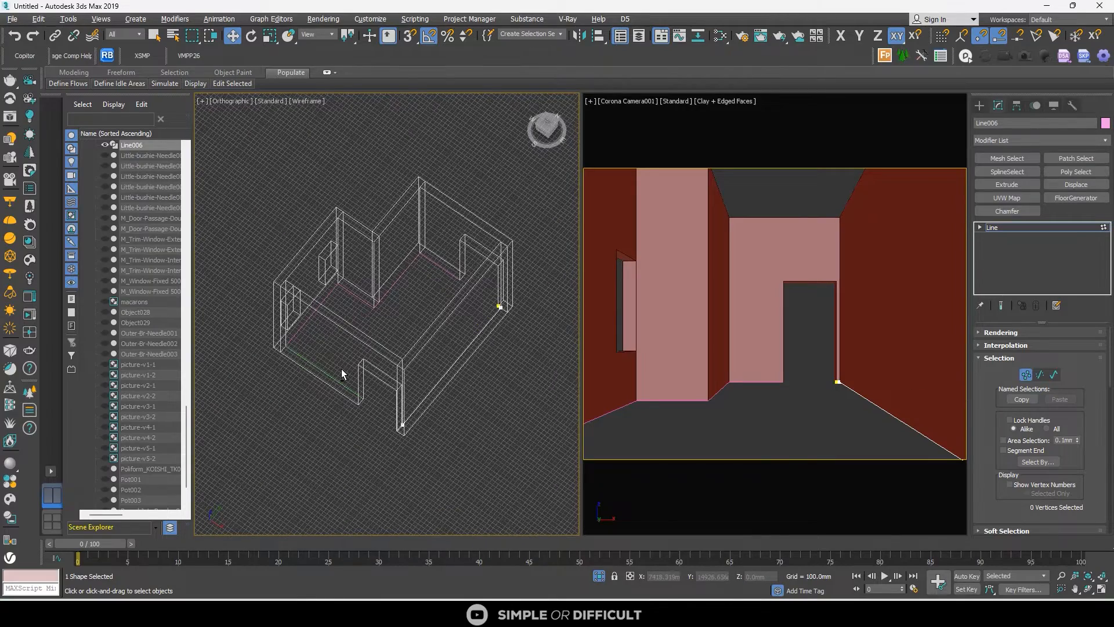
Make the long side wall's spline renderable and visible in the viewport with a rectangular profile, length 100 mm and width 12 mm
click(983, 334)
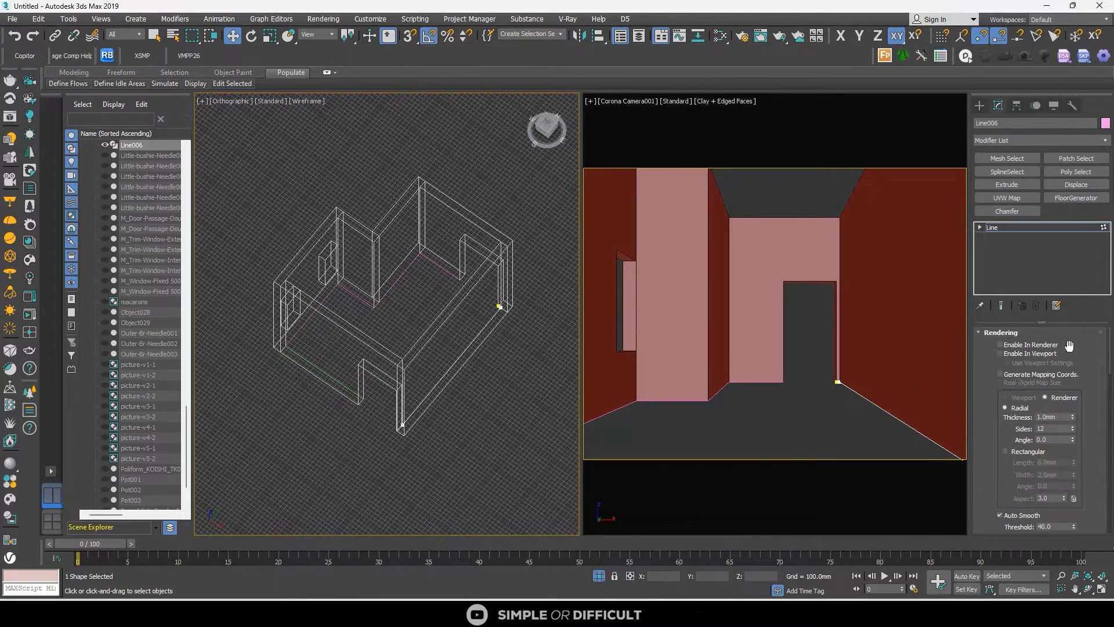
click(1005, 451)
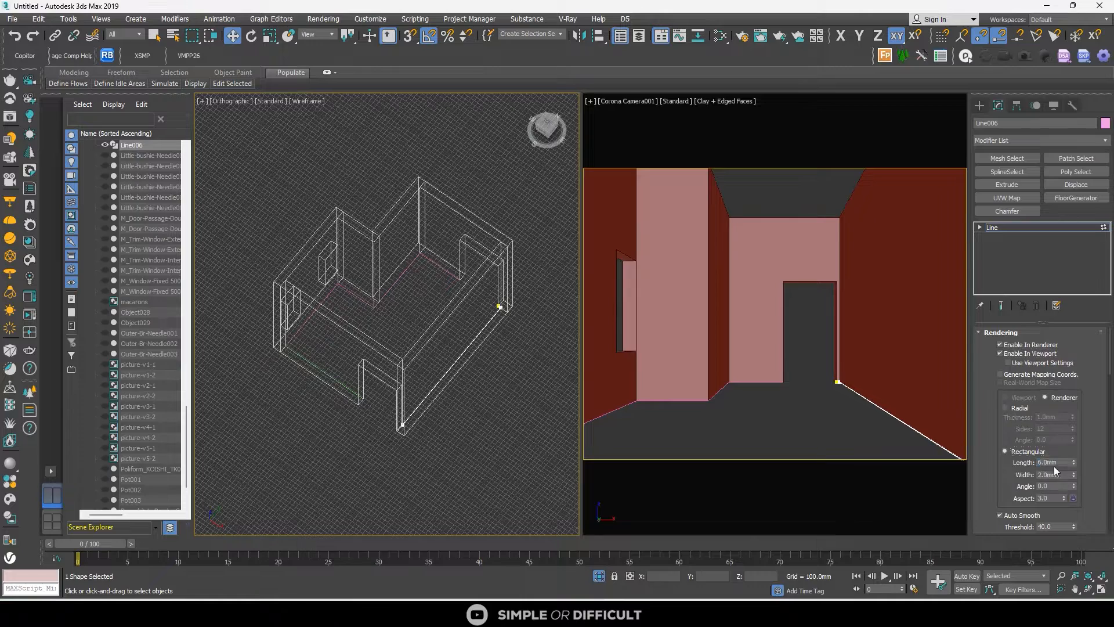
text(150)
key(Tab)
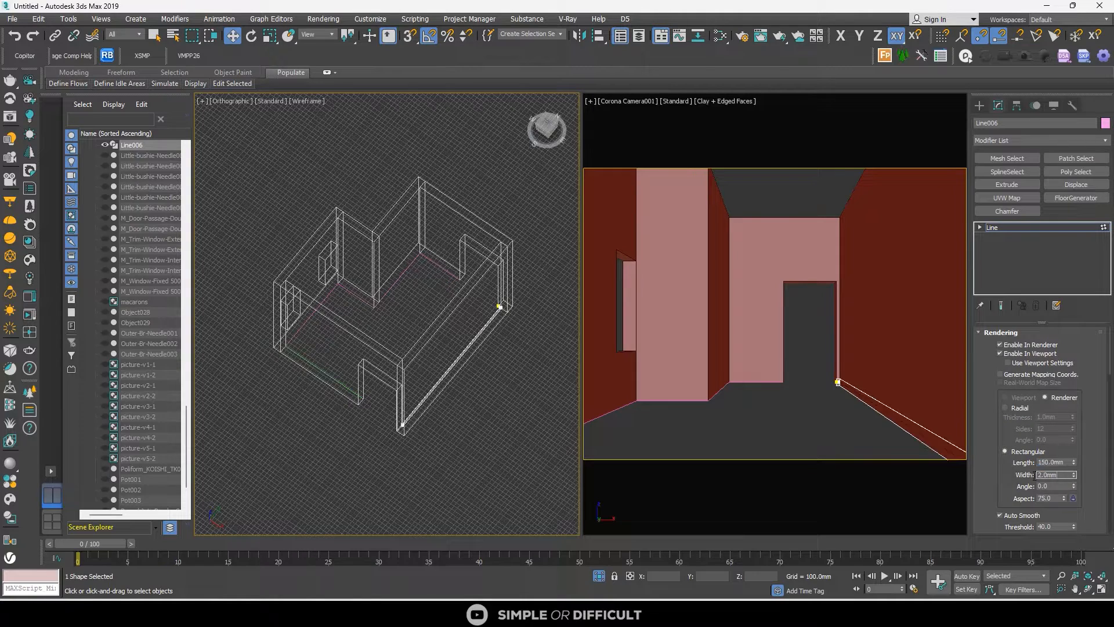
scroll(431, 427, up, 8)
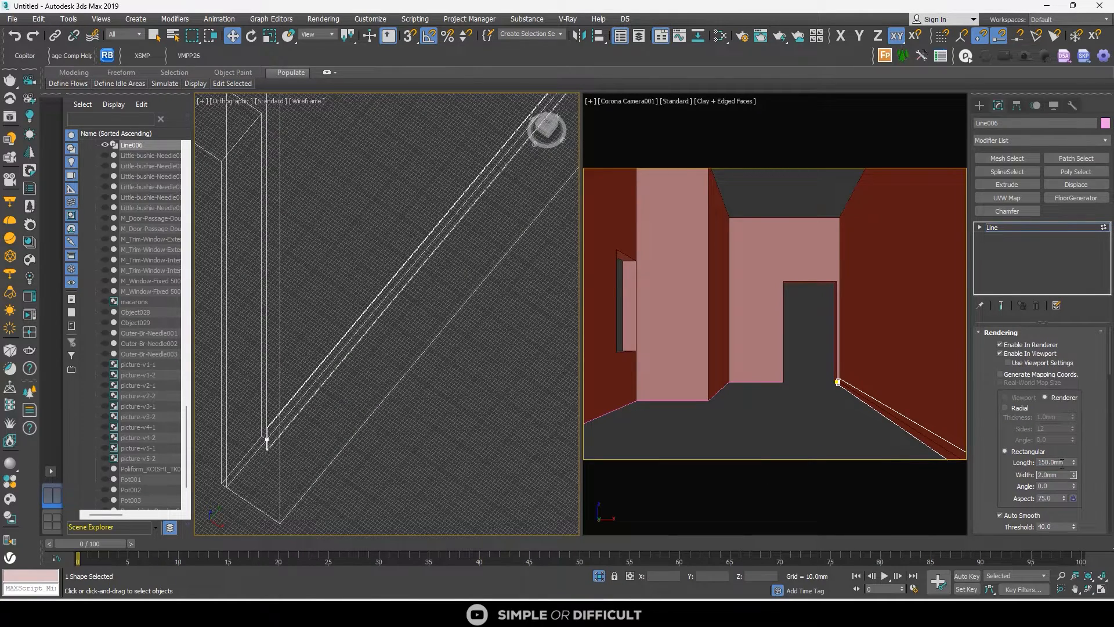
click(1062, 462)
text(100)
key(Tab)
text(1)
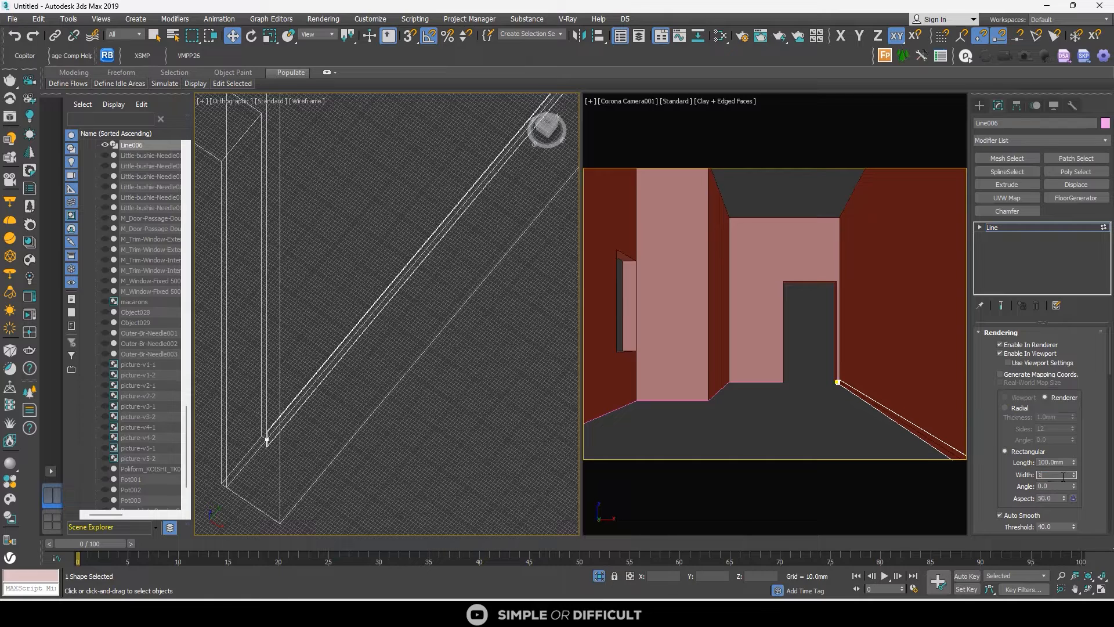
text(2)
key(Return)
In the top view, move the rear doorway end of the long side wall's spline along Y so its profile sits flush against the rear wall
scroll(478, 386, down, 2)
key(t)
key(z)
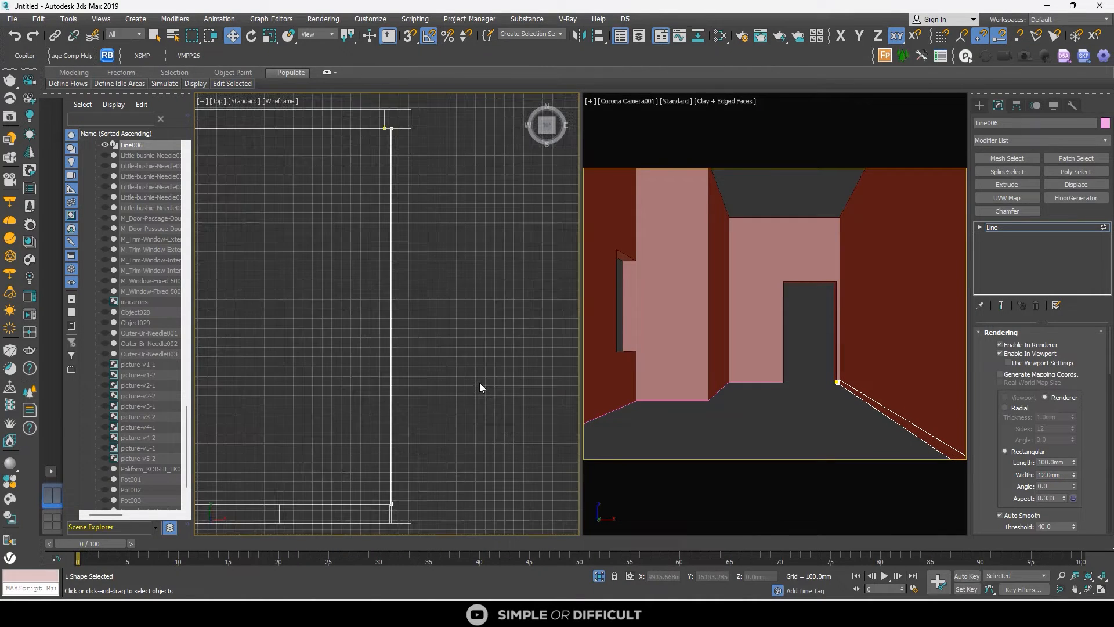
scroll(391, 148, up, 8)
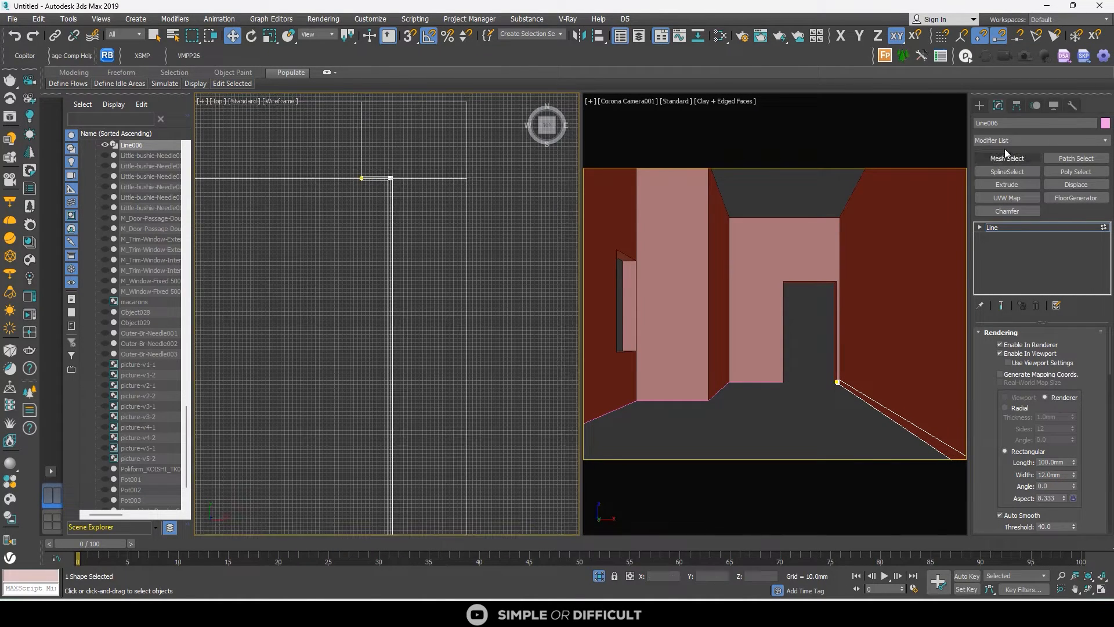
click(980, 105)
scroll(377, 173, up, 4)
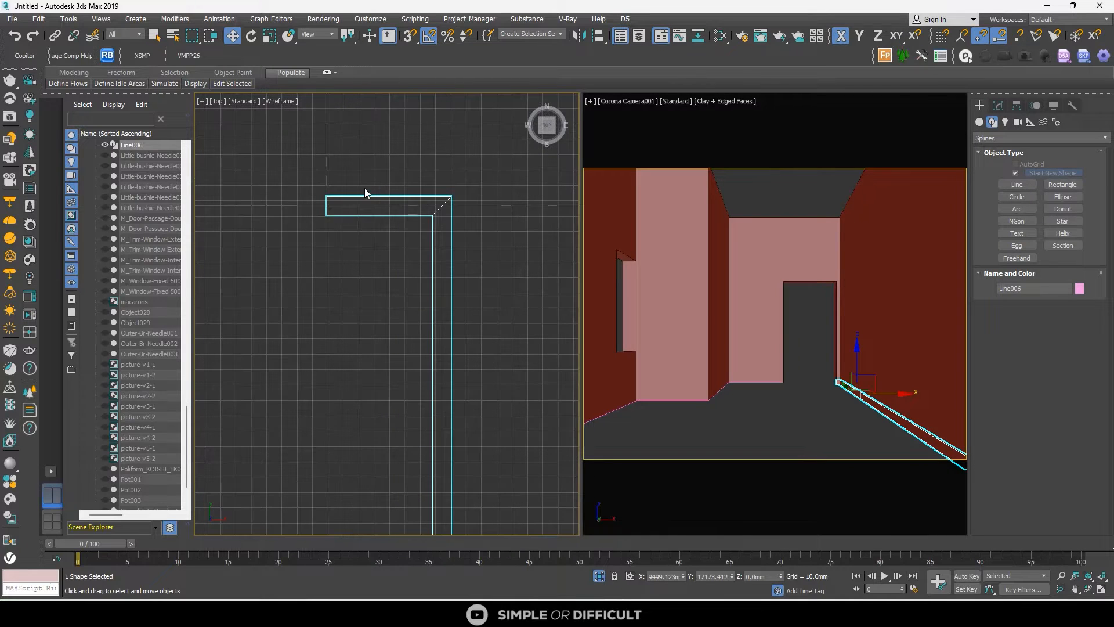
click(997, 106)
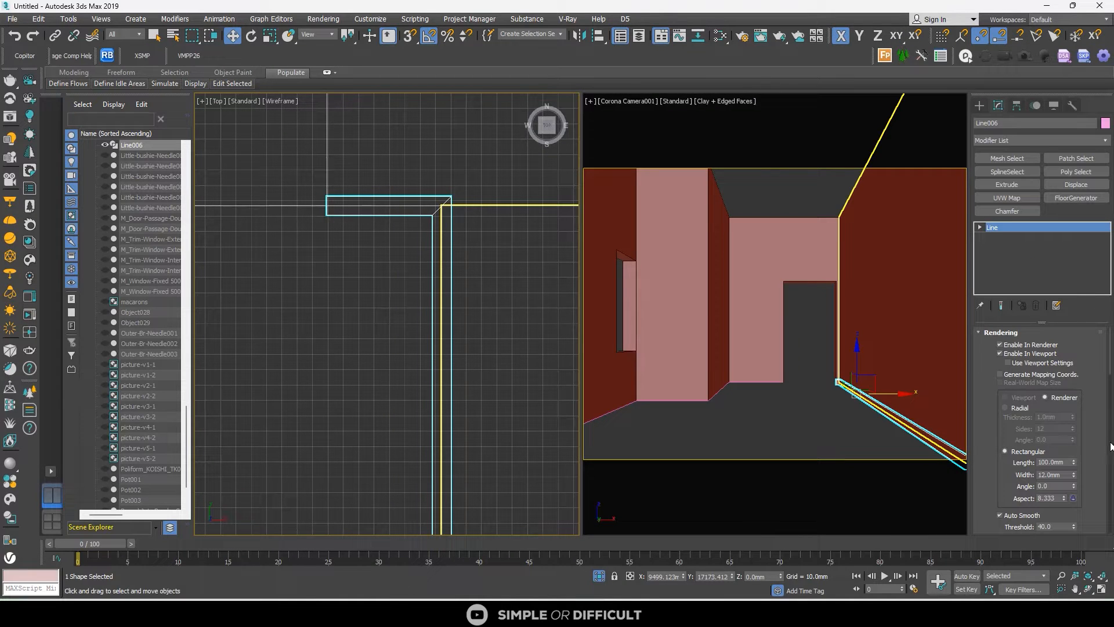
scroll(1110, 447, down, 5)
click(1026, 482)
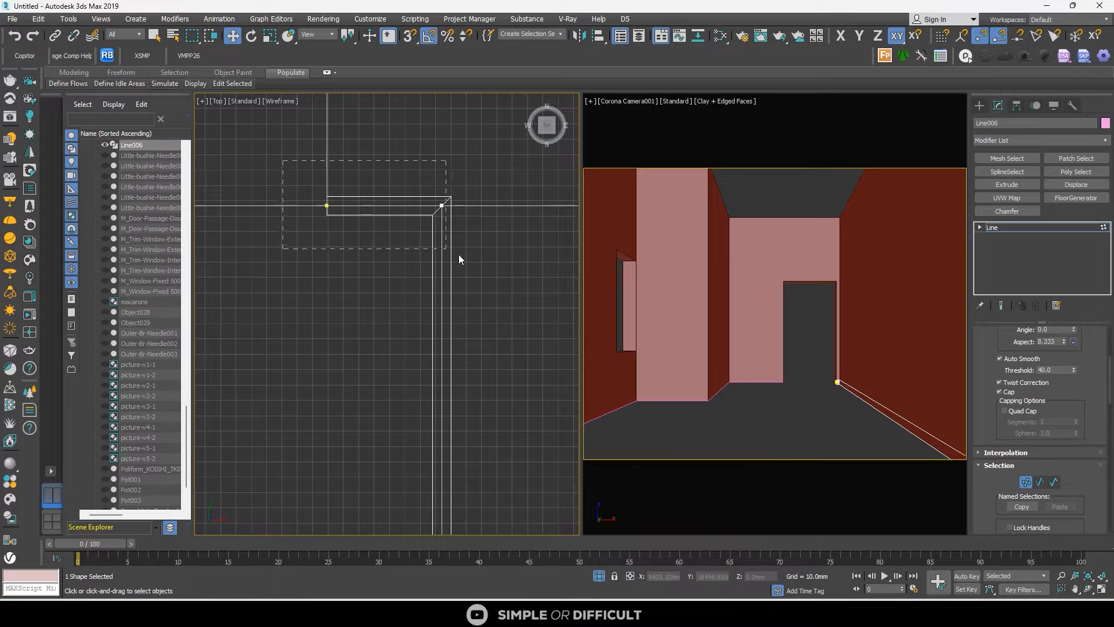
scroll(318, 171, up, 5)
drag(265, 144, 266, 180)
scroll(267, 179, down, 8)
middle_drag(272, 177, 377, 149)
scroll(324, 152, down, 2)
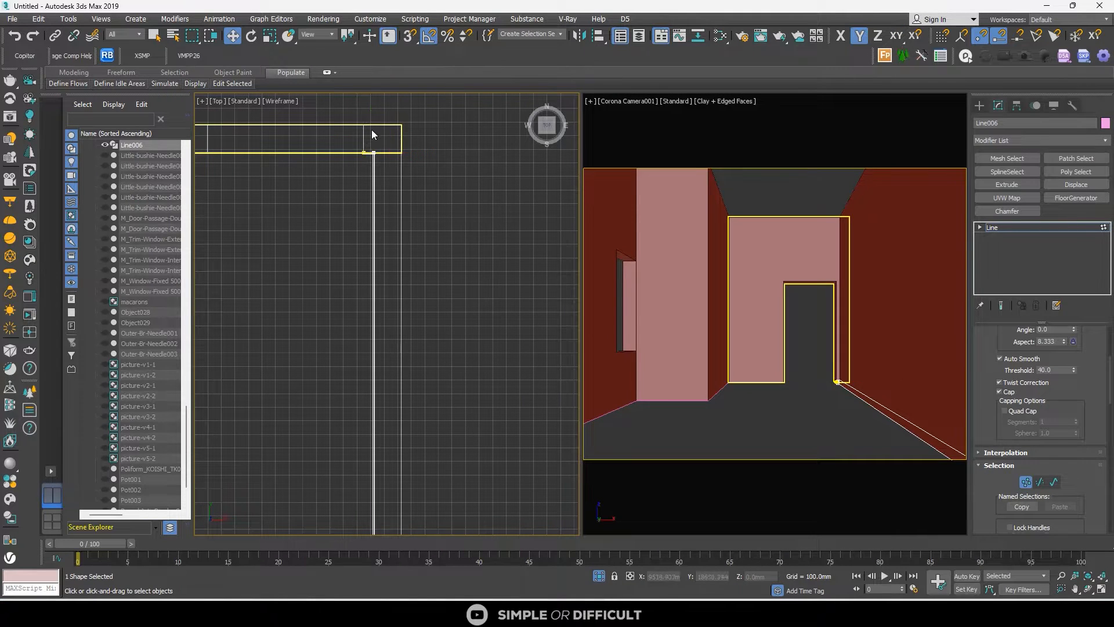
Move the long side wall spline's vertices about 6 mm along X into the room so the skirting sits flush against the wall
drag(445, 411, 449, 397)
scroll(449, 396, down, 4)
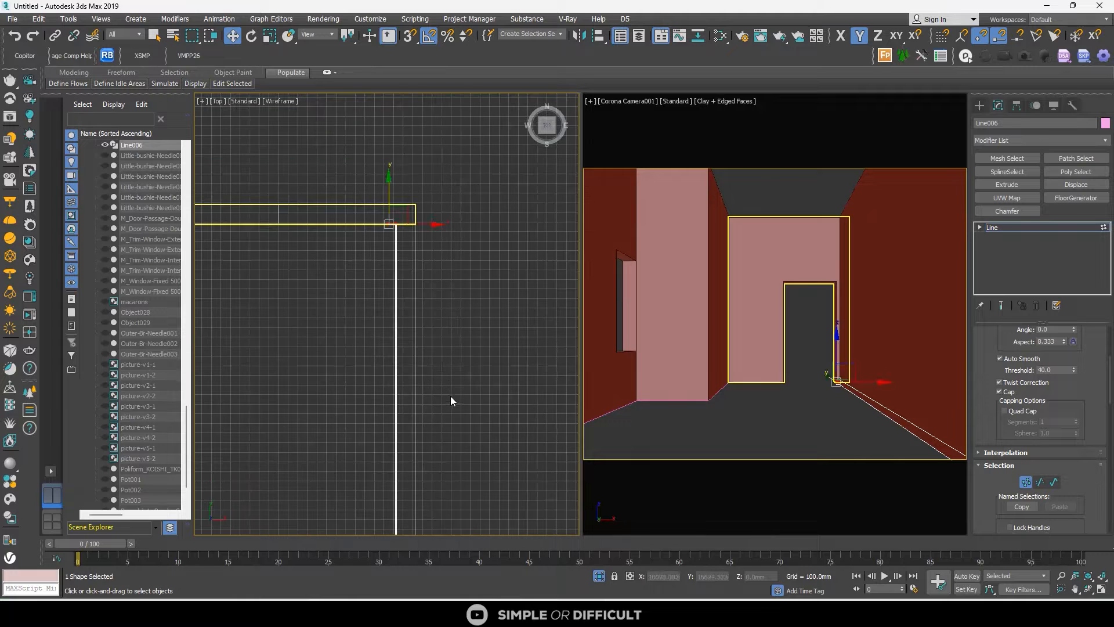
scroll(385, 443, up, 3)
scroll(373, 207, down, 3)
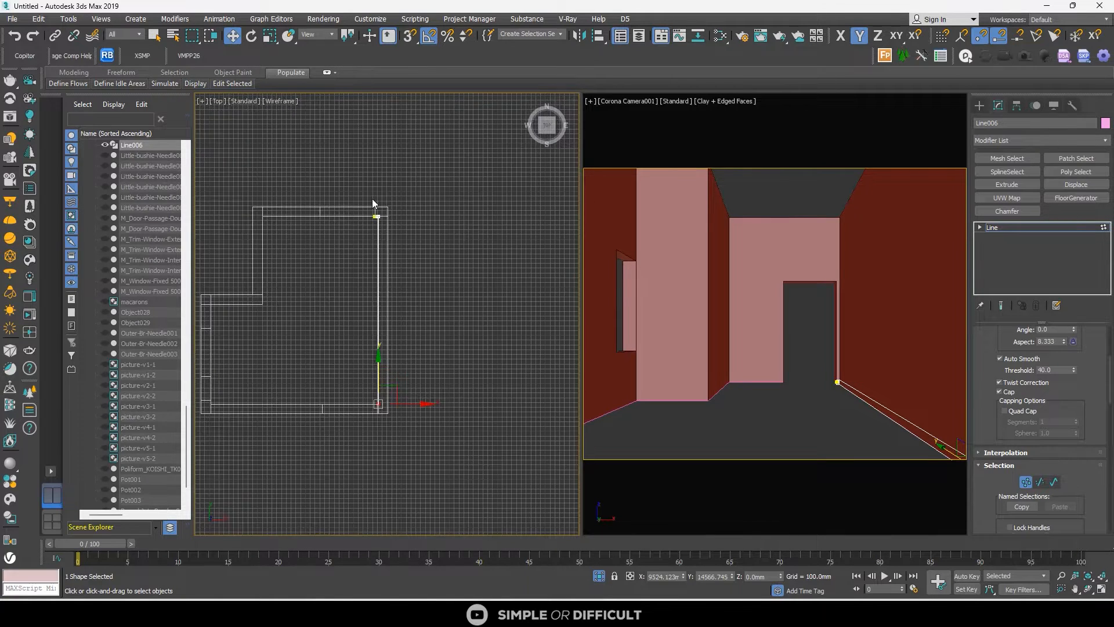
scroll(367, 224, up, 6)
drag(342, 217, 319, 294)
scroll(370, 237, up, 9)
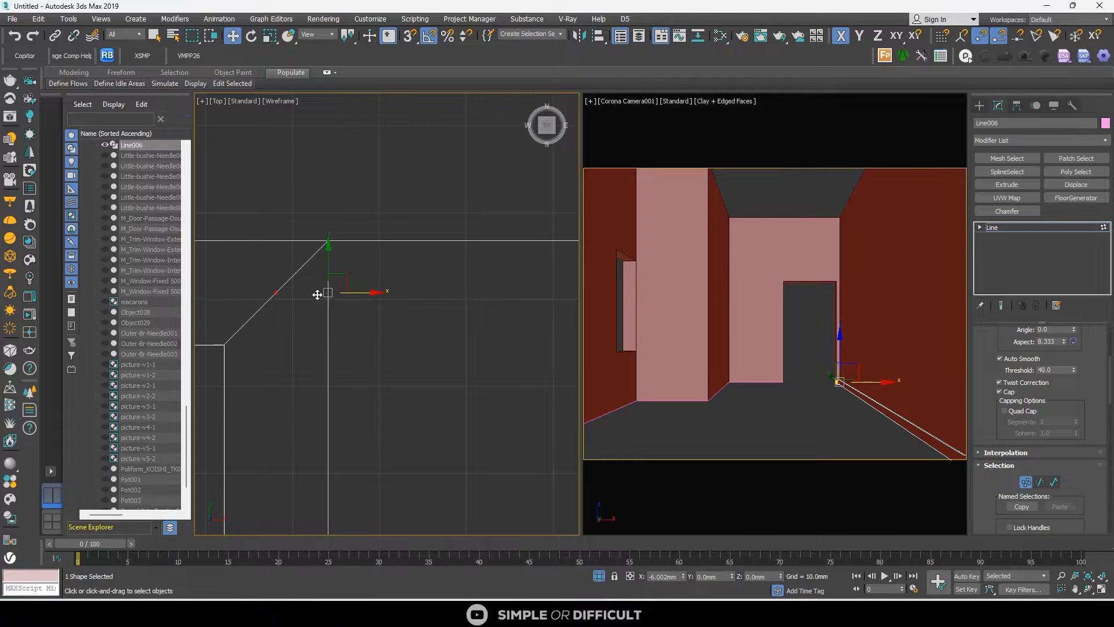
scroll(442, 281, down, 6)
click(980, 105)
scroll(315, 380, up, 3)
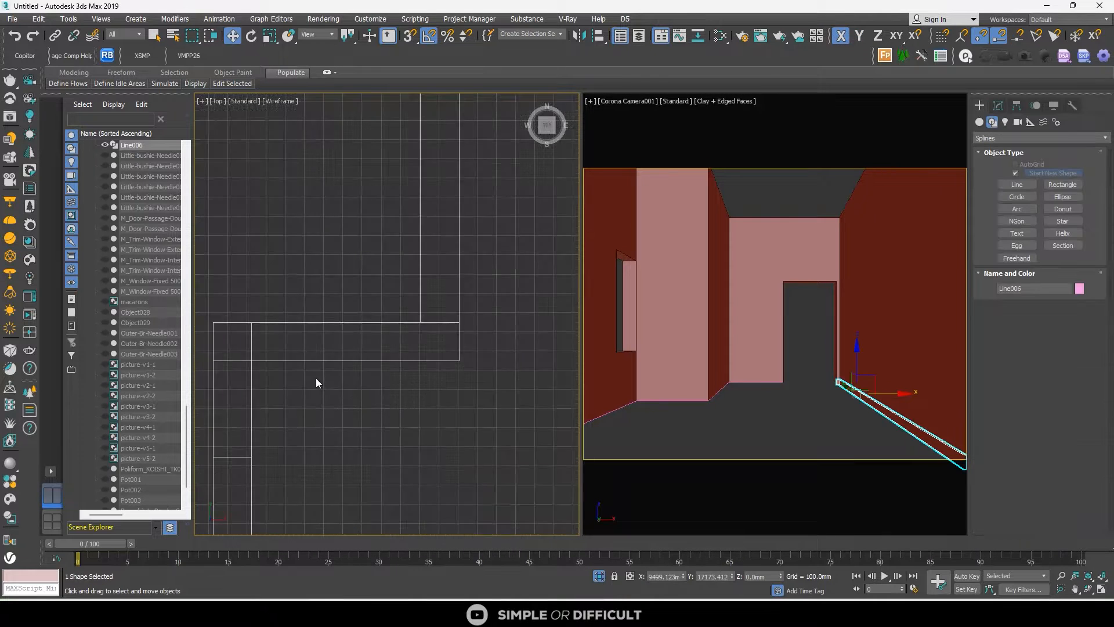
Make the recess spline renderable and visible in the viewport with a rectangular profile, length 100 mm and width 12 mm
click(704, 401)
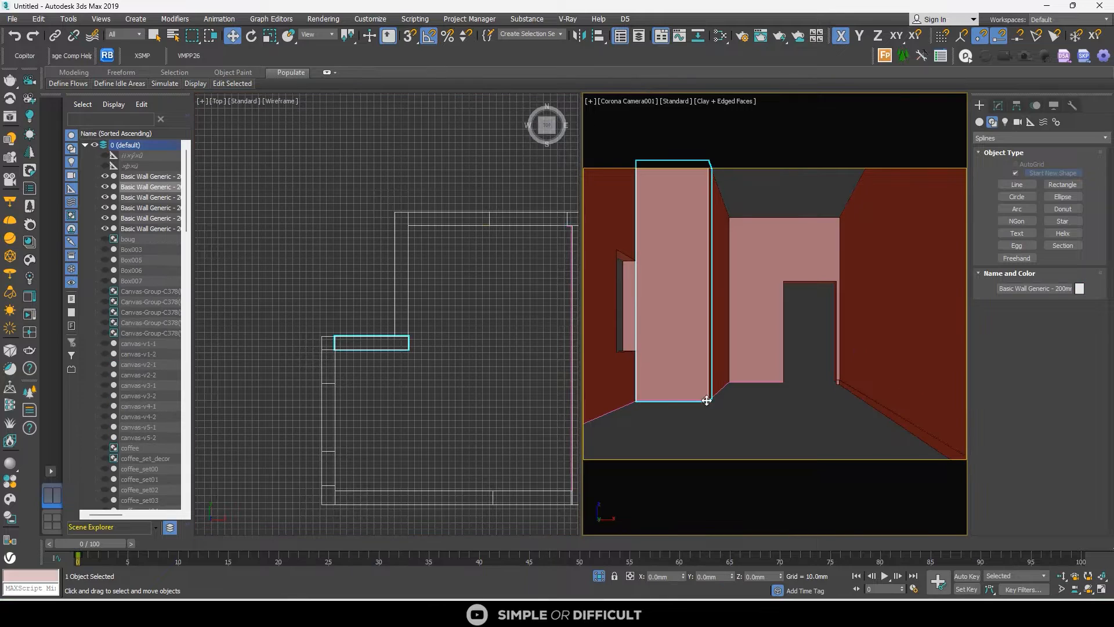
click(719, 391)
click(998, 106)
scroll(1038, 340, up, 5)
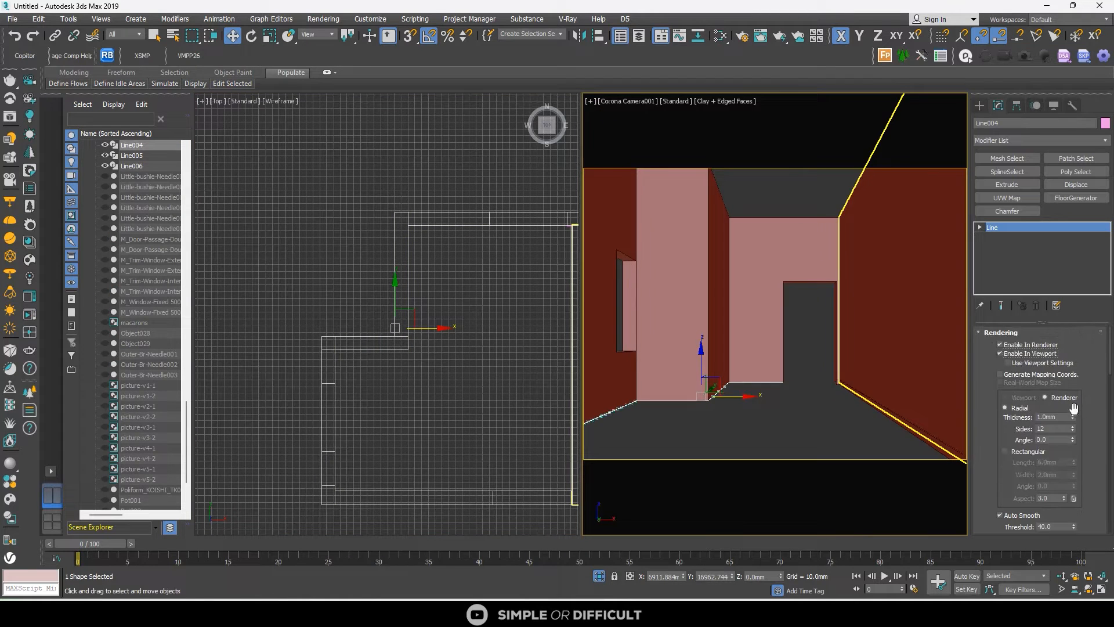
click(1019, 452)
double_click(1055, 462)
text(100)
double_click(1061, 474)
key(Return)
Move the recess spline's rear wall vertices along Y into the room so the skirting sits flush against the rear wall
scroll(397, 224, up, 7)
middle_drag(398, 224, 226, 230)
scroll(1093, 401, down, 5)
click(1025, 482)
scroll(258, 213, down, 4)
drag(258, 204, 462, 254)
scroll(279, 216, up, 10)
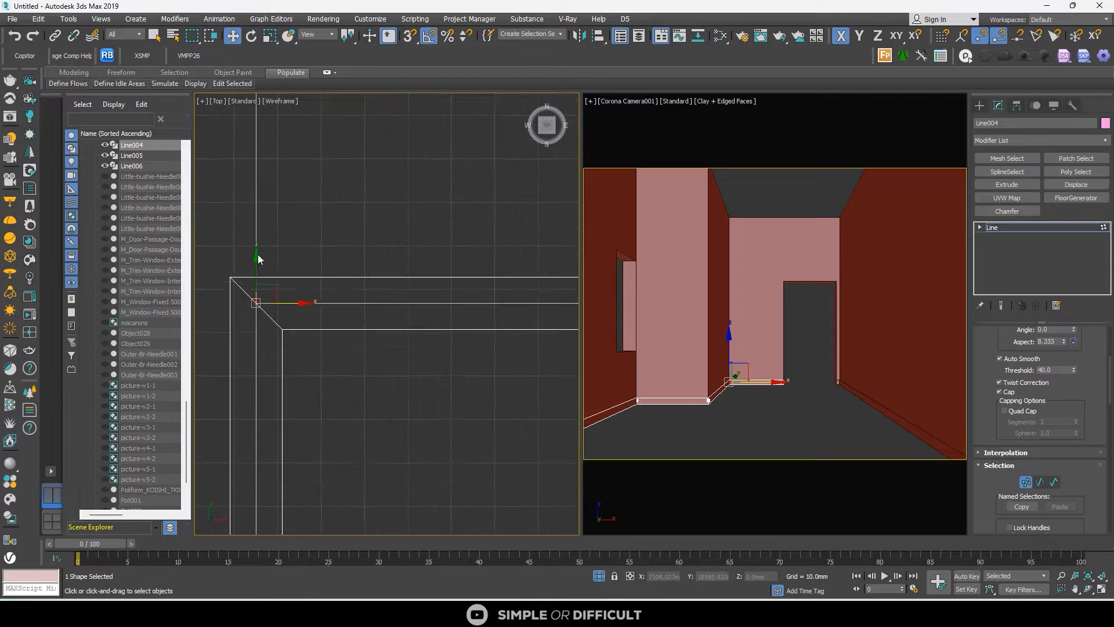
drag(256, 259, 256, 284)
scroll(322, 223, down, 11)
Shift the recess spline's vertices at the projecting walls along X and Y until the skirting sits flush against their inner faces
scroll(316, 477, up, 10)
drag(373, 427, 386, 428)
scroll(386, 428, down, 12)
middle_drag(386, 428, 451, 366)
drag(351, 343, 490, 384)
scroll(375, 366, up, 12)
drag(371, 308, 378, 323)
scroll(378, 323, down, 12)
Move the recess spline's window wall vertices along X into the room so the skirting sits flush against that wall
middle_drag(378, 324, 354, 235)
drag(340, 223, 400, 470)
scroll(354, 429, up, 9)
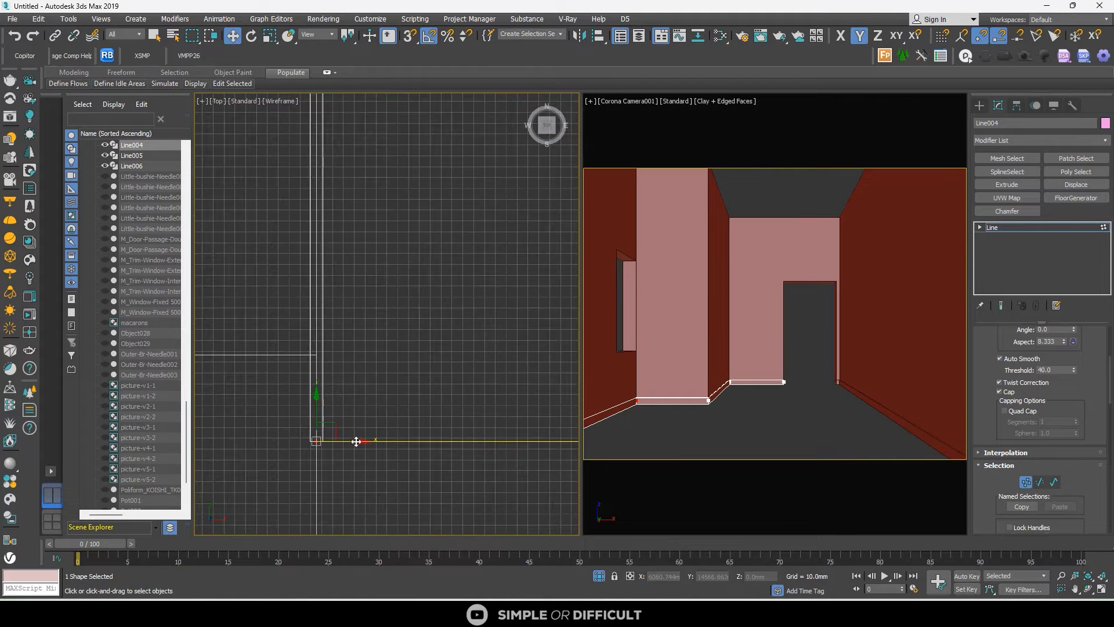
drag(355, 440, 362, 436)
scroll(364, 421, down, 4)
click(979, 105)
Restrict selection to shapes and give the front wall spline a renderable, viewport-visible rectangular profile, length 100 mm and width 12 mm
scroll(367, 327, down, 10)
click(138, 34)
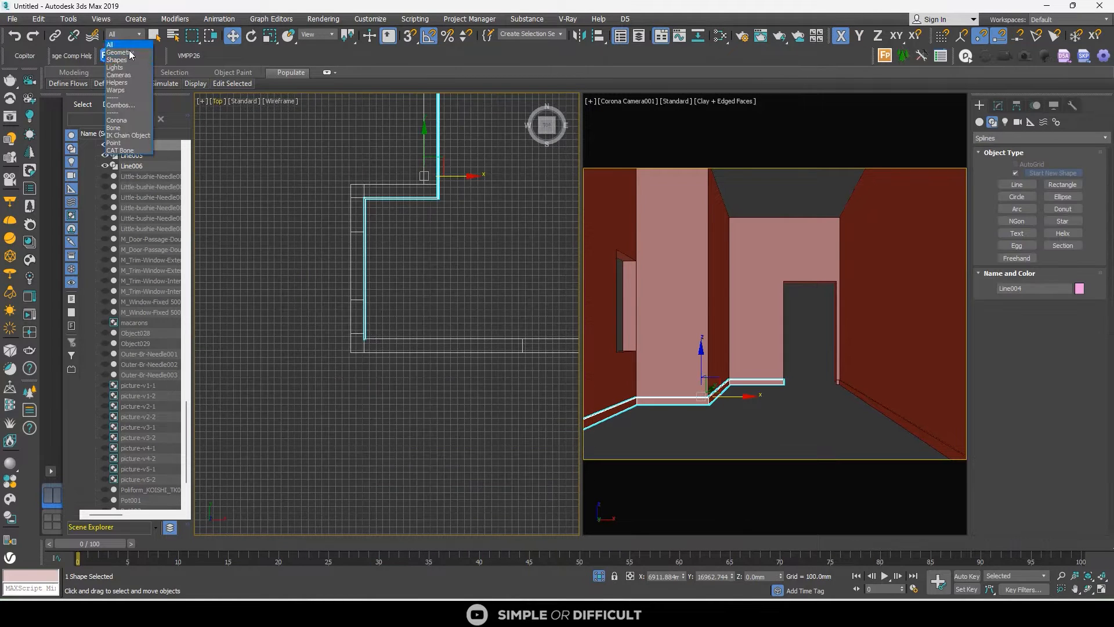
click(123, 63)
click(422, 338)
click(998, 105)
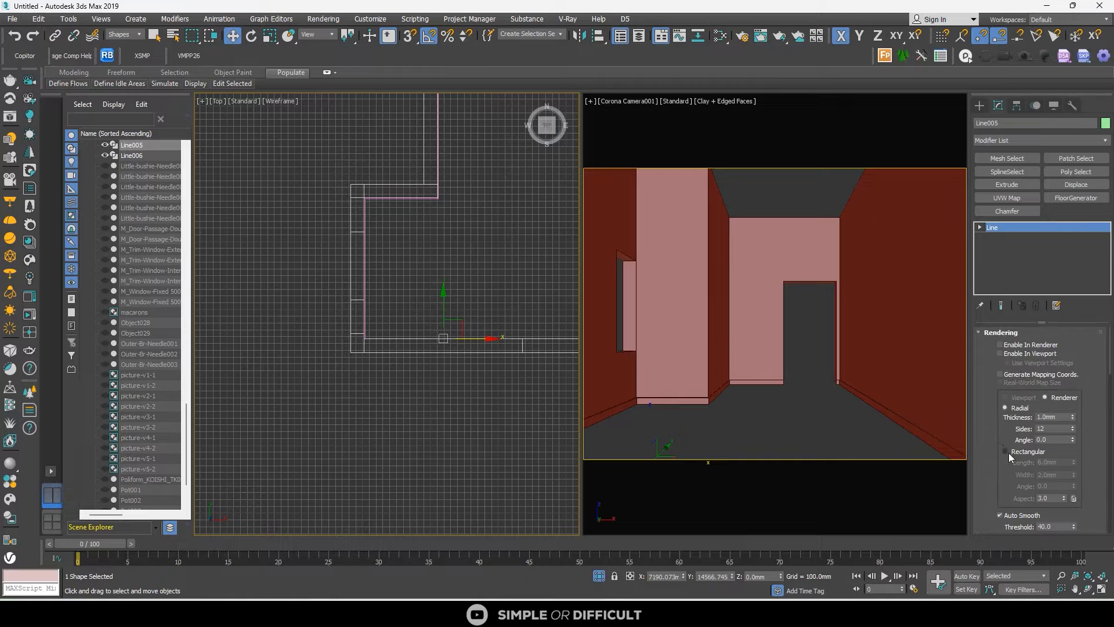
double_click(1058, 462)
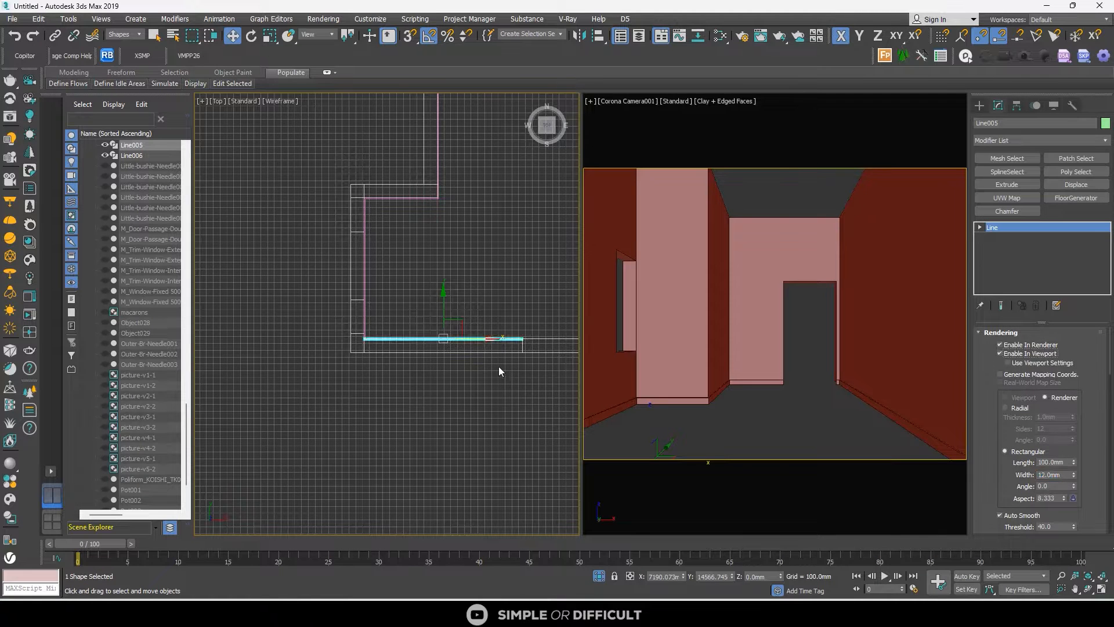
Move the front wall spline about 6 mm along Y into the room so the skirting sits flush against the wall
scroll(463, 372, up, 6)
click(984, 109)
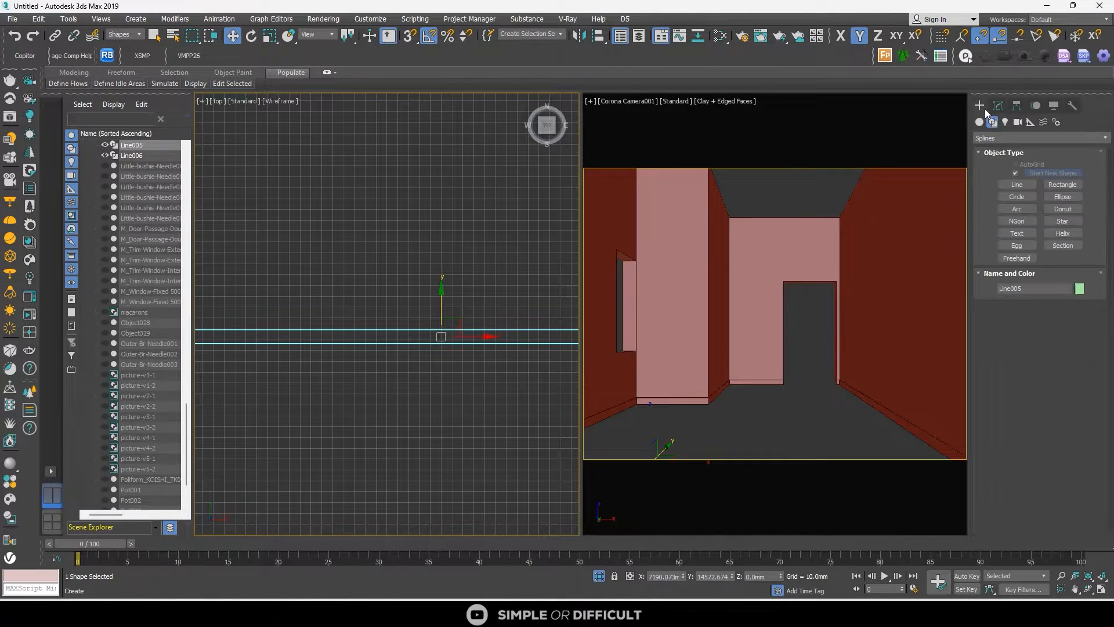
Select all three skirting splines and raise them in the front view until their undersides sit on the floor line
click(887, 135)
click(897, 422)
ctrl+click(777, 381)
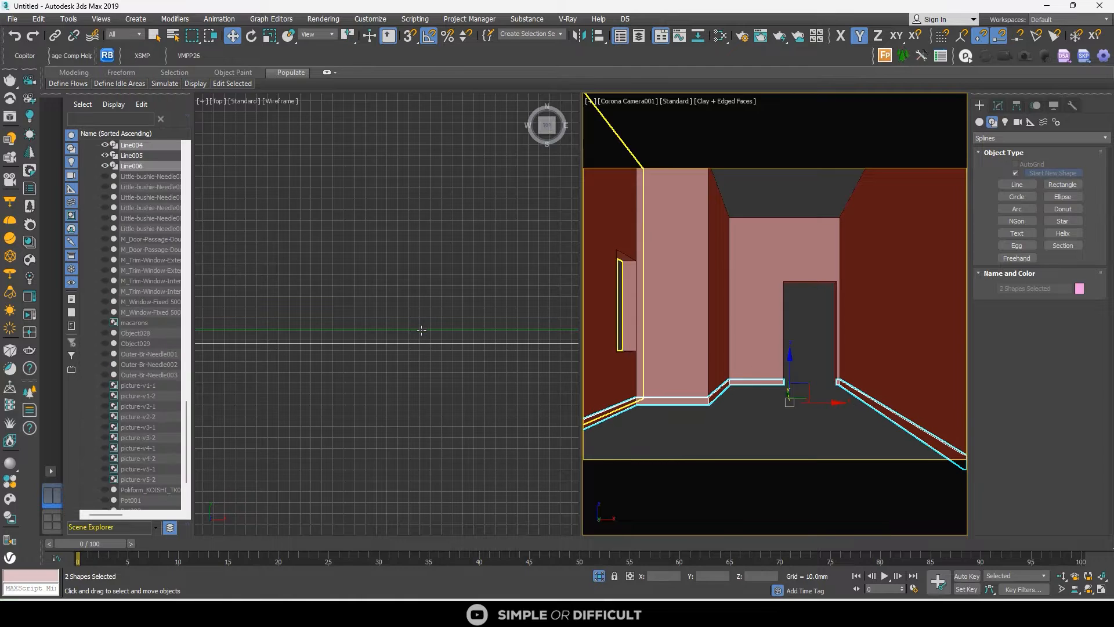
ctrl+click(434, 329)
scroll(434, 307, down, 10)
key(f)
key(g)
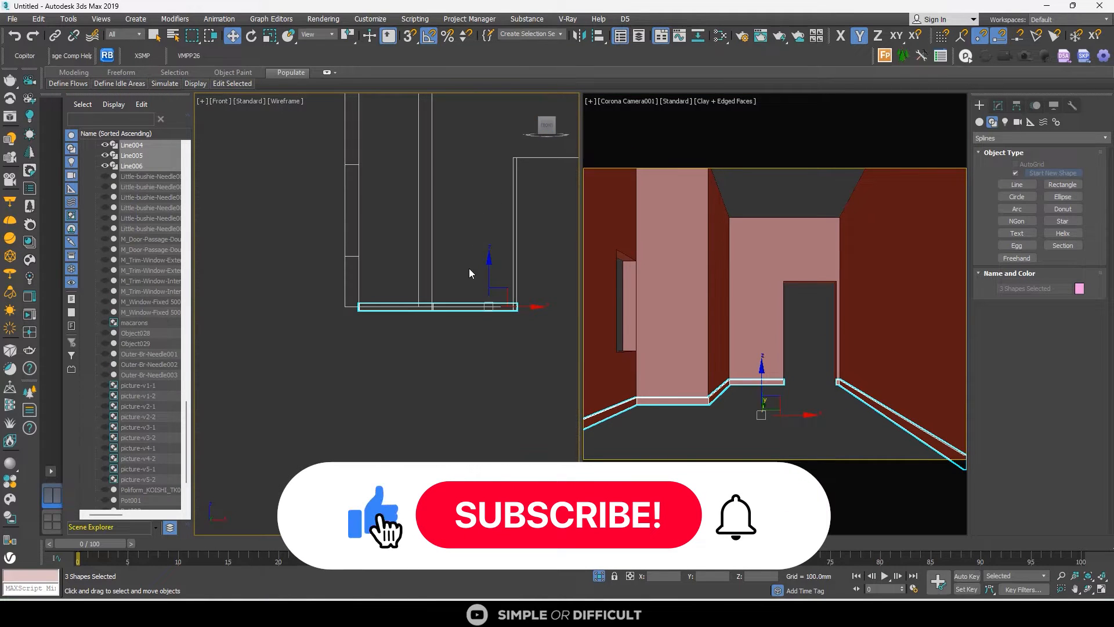
drag(489, 271, 489, 259)
scroll(360, 305, up, 5)
scroll(365, 282, up, 3)
drag(365, 288, 350, 347)
scroll(349, 332, up, 7)
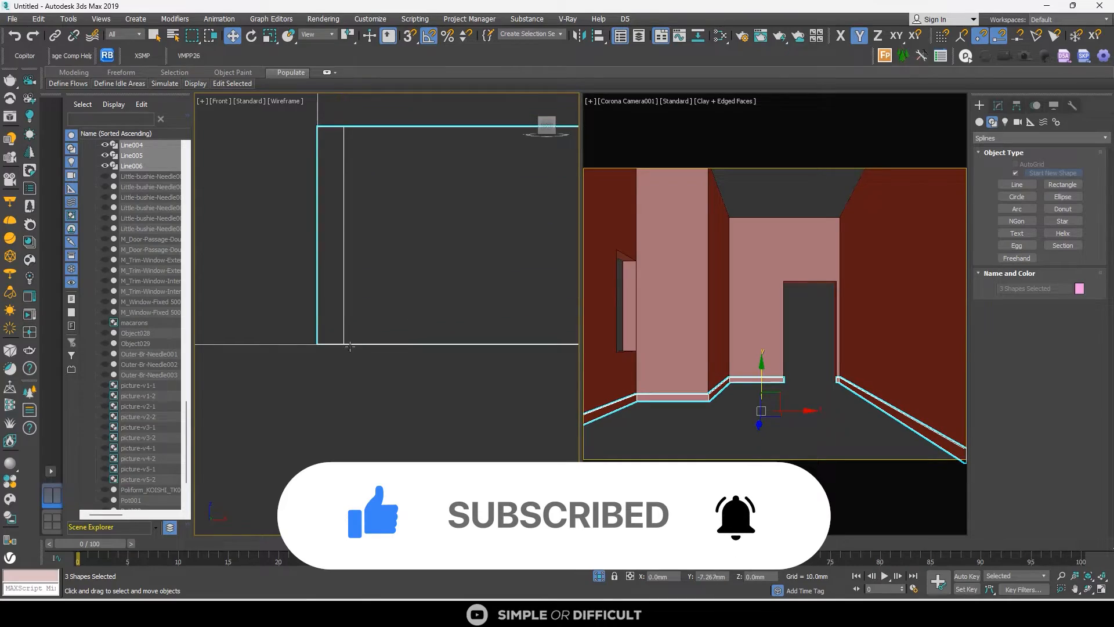
Exit isolation to restore the whole scene, inspect the skirting from an orbited view, and clear the selection
click(596, 576)
scroll(382, 285, down, 5)
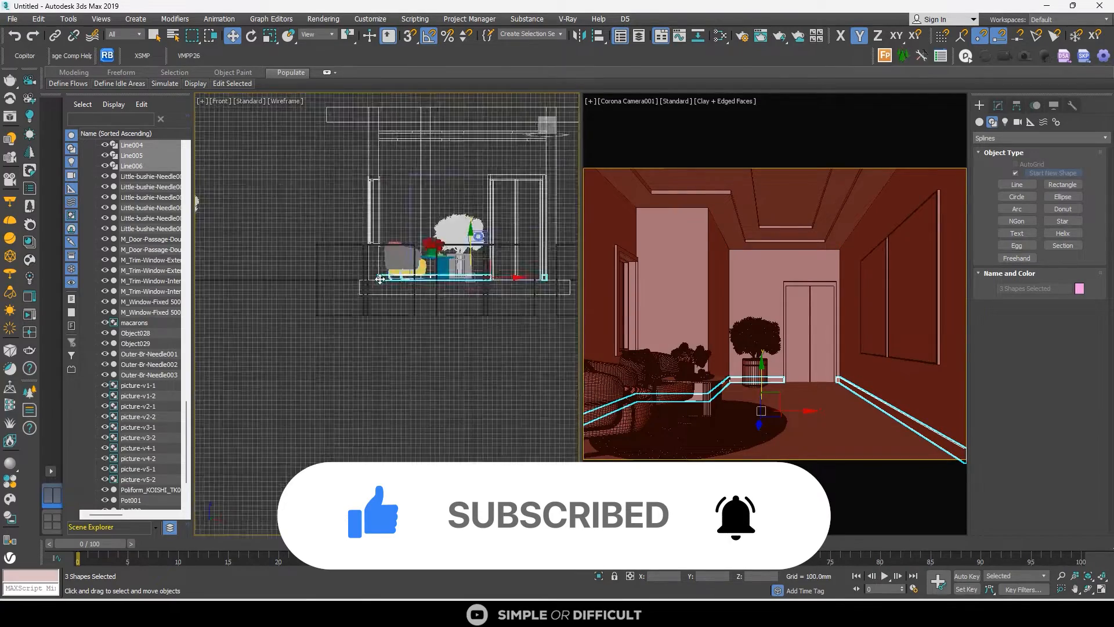
alt+middle_drag(383, 284, 508, 284)
scroll(509, 284, up, 3)
scroll(445, 296, down, 5)
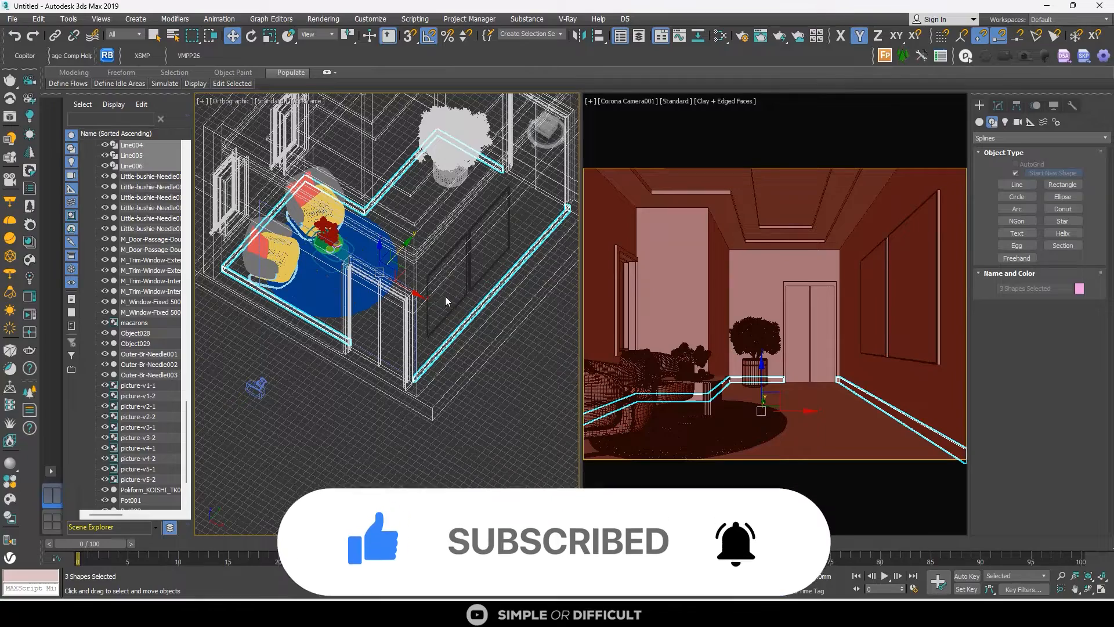
click(480, 356)
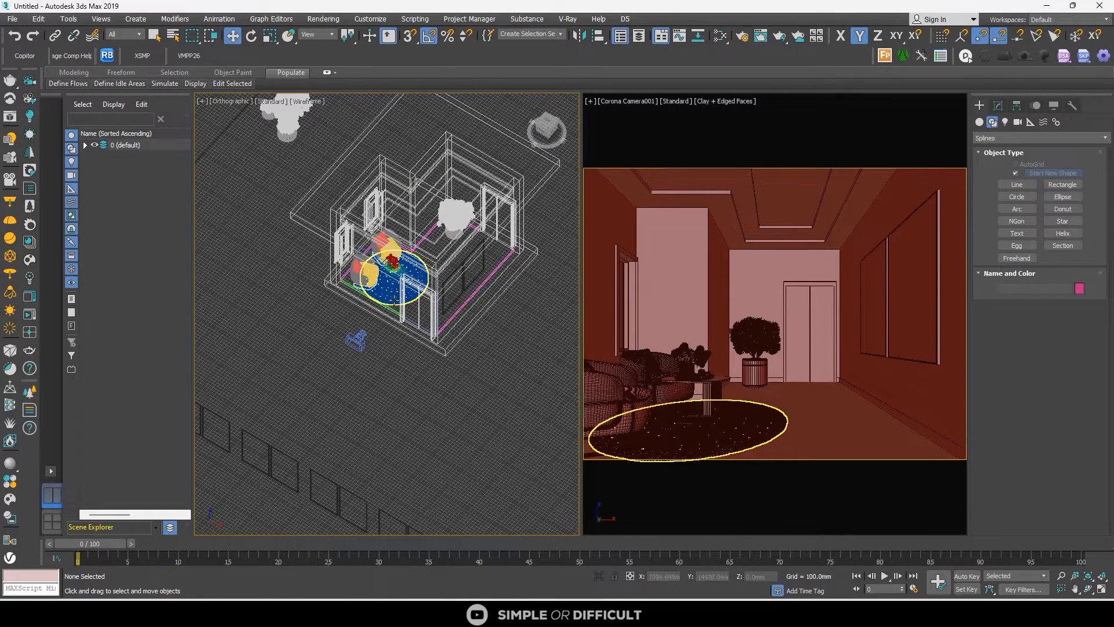
Copy the existing Corona camera along X in the top view, placing the copy beside the original
click(355, 341)
scroll(459, 282, down, 2)
key(t)
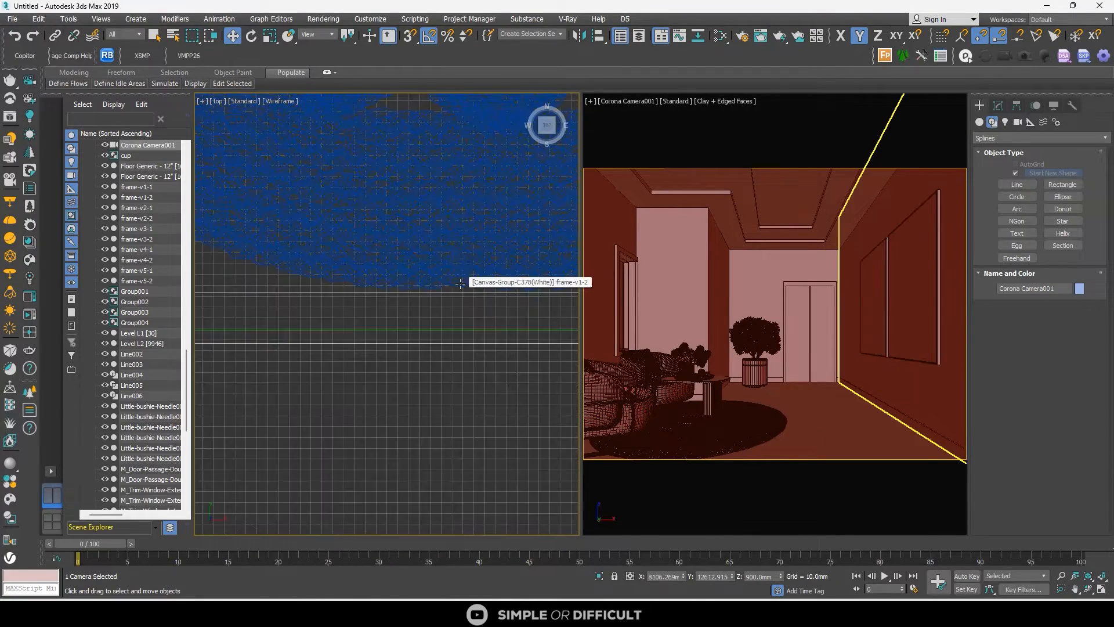
scroll(460, 283, down, 8)
middle_drag(424, 377, 396, 380)
shift+drag(416, 387, 485, 388)
click(559, 354)
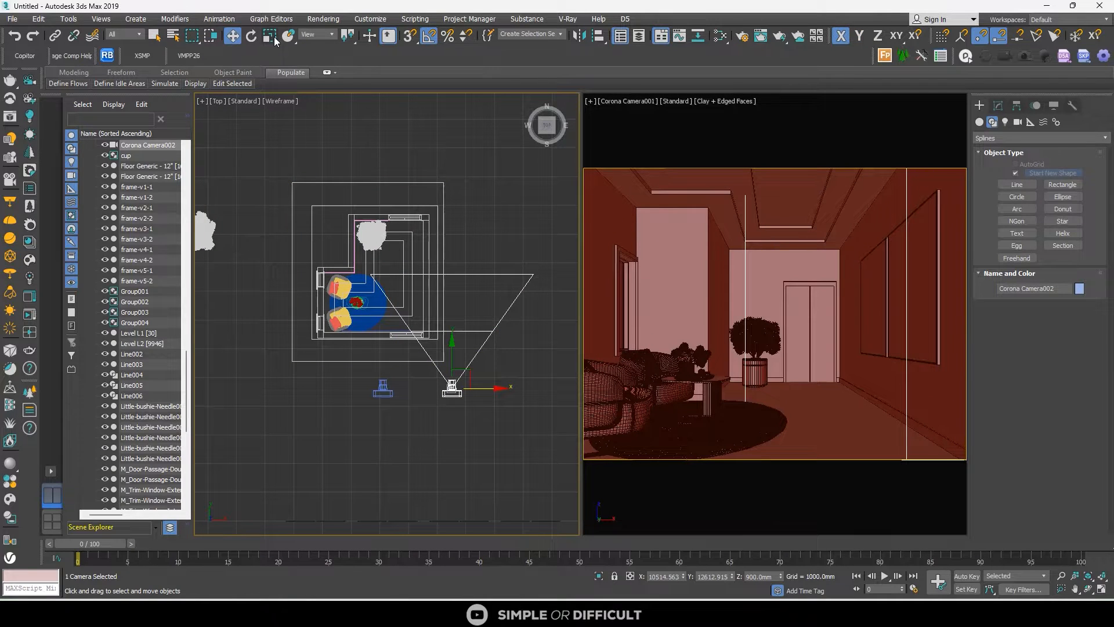
Rotate the copied camera 90° about Z and move it outside the wall opposite the windows, facing the armchairs
click(251, 37)
drag(486, 363, 472, 303)
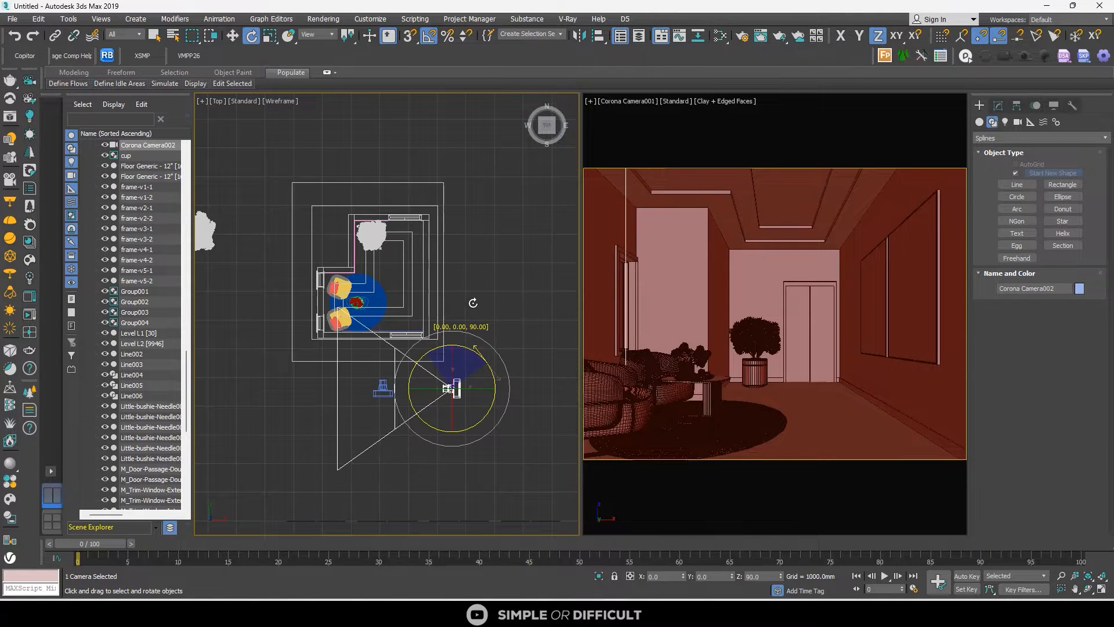
key(w)
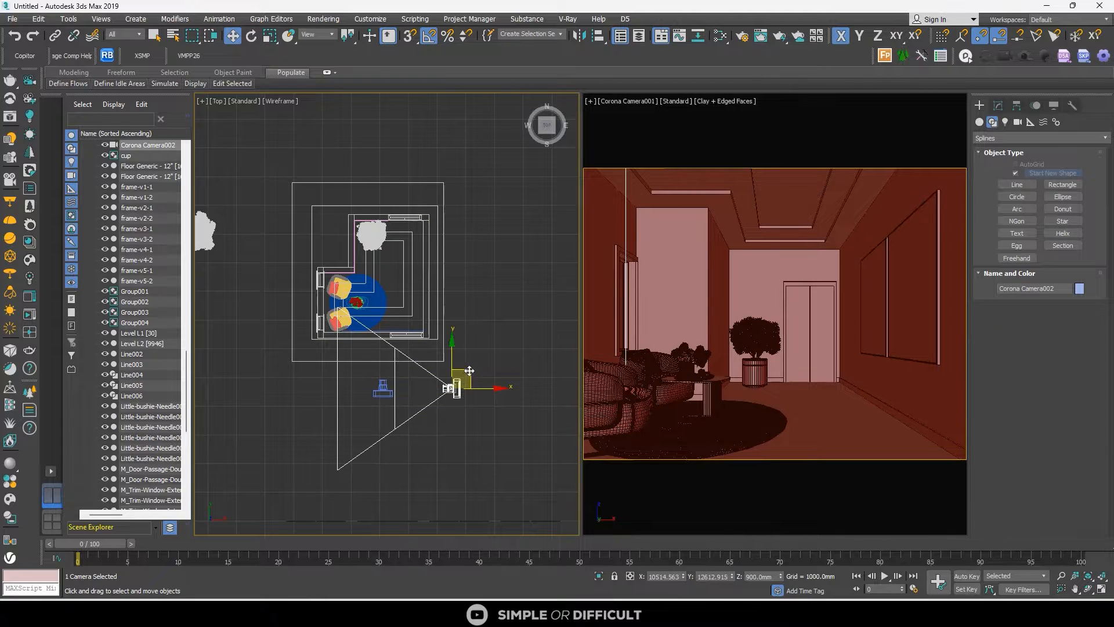
drag(469, 370, 496, 268)
Show the new camera's view in the camera viewport and move the camera about 690 mm along X towards the room
right_click(818, 322)
key(c)
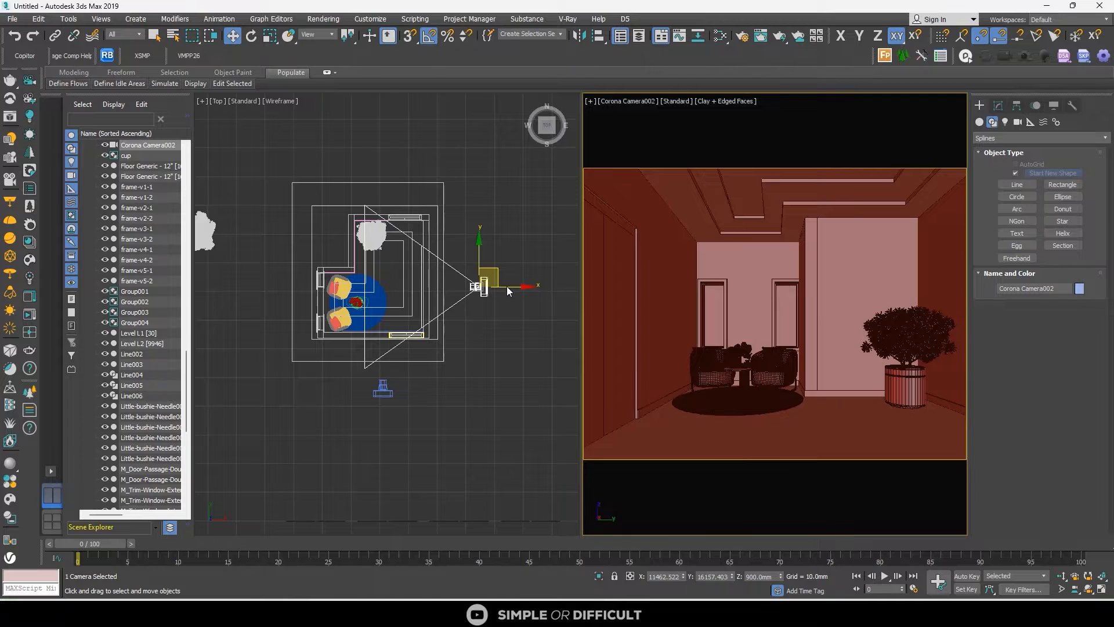
drag(511, 284, 491, 282)
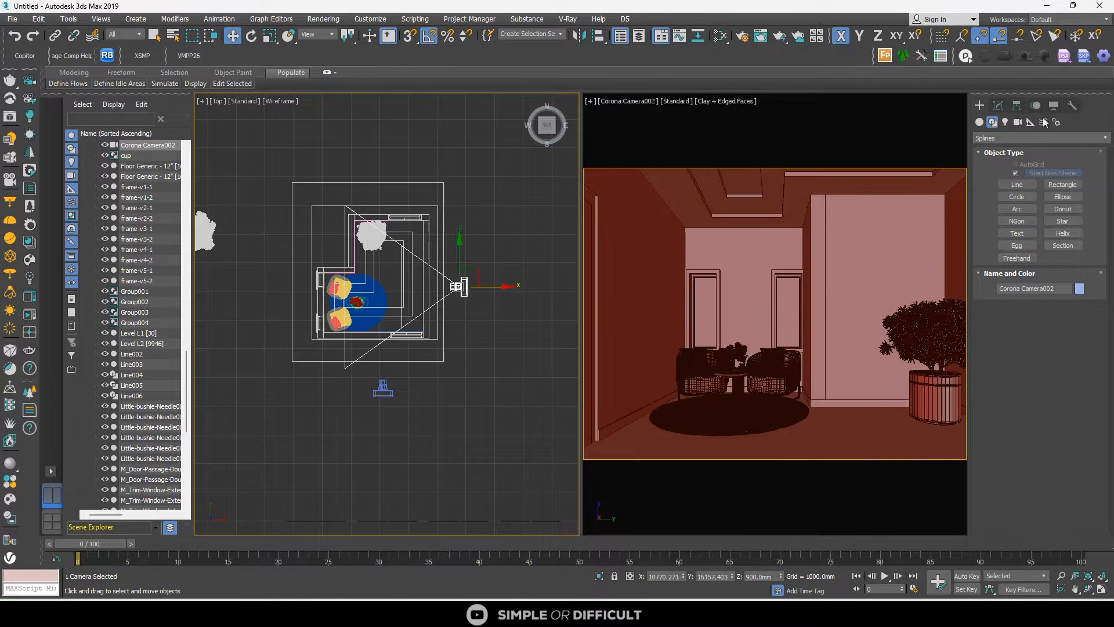
Set the new camera's focal length to 30 mm
click(997, 106)
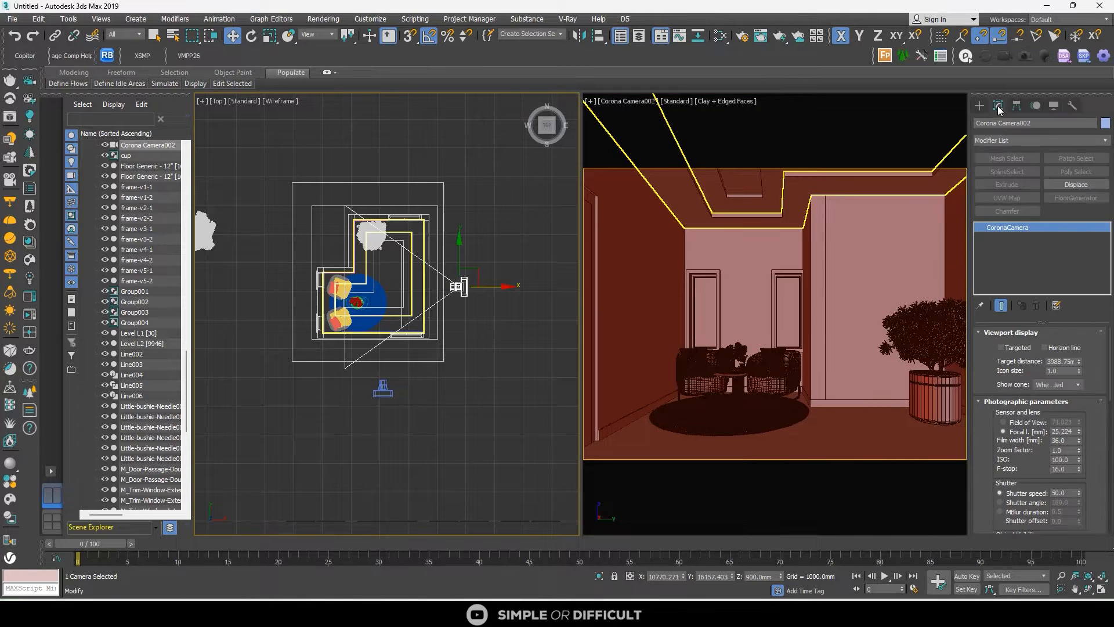
click(1067, 433)
text(3)
text(0)
key(Return)
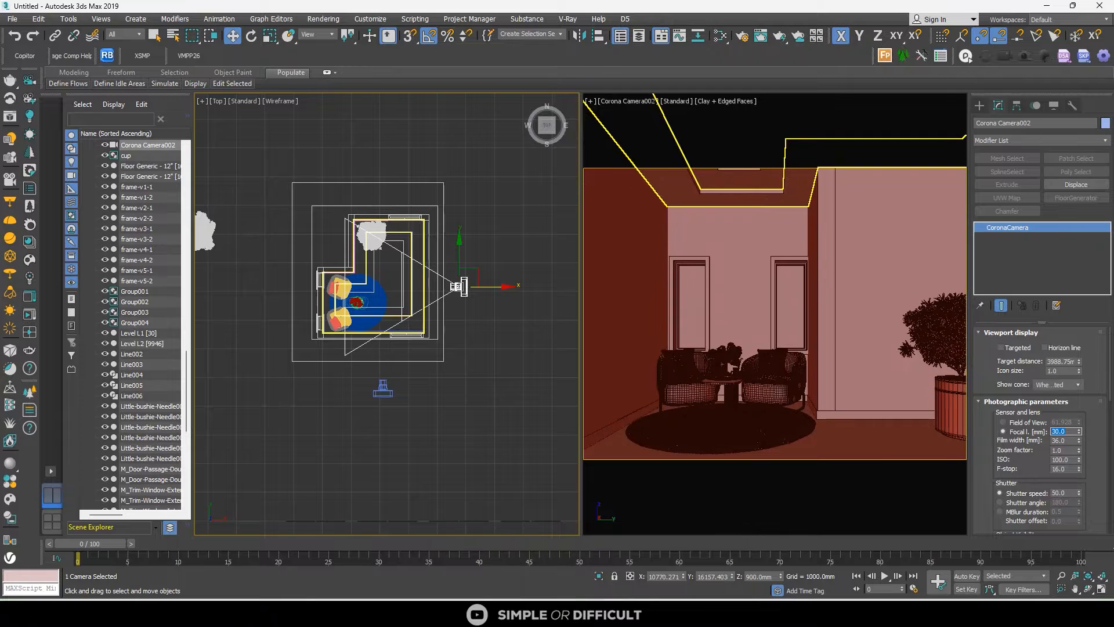
Dolly the new camera back about 600 mm to widen the framing of the armchairs and plant, and deselect it
click(1061, 577)
drag(768, 258, 768, 249)
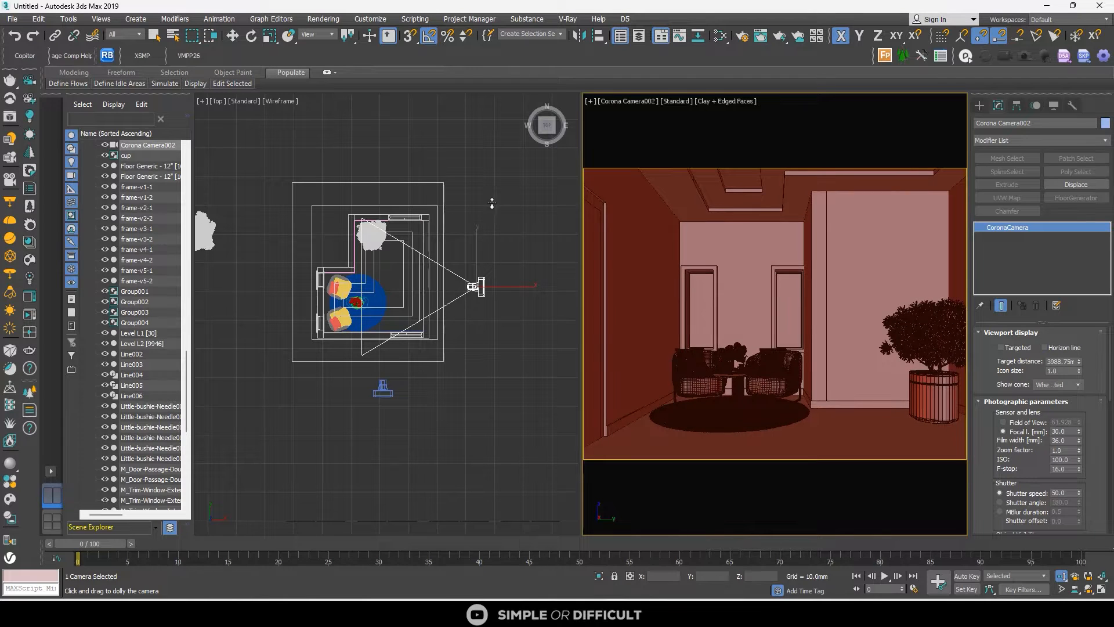
click(979, 105)
click(238, 38)
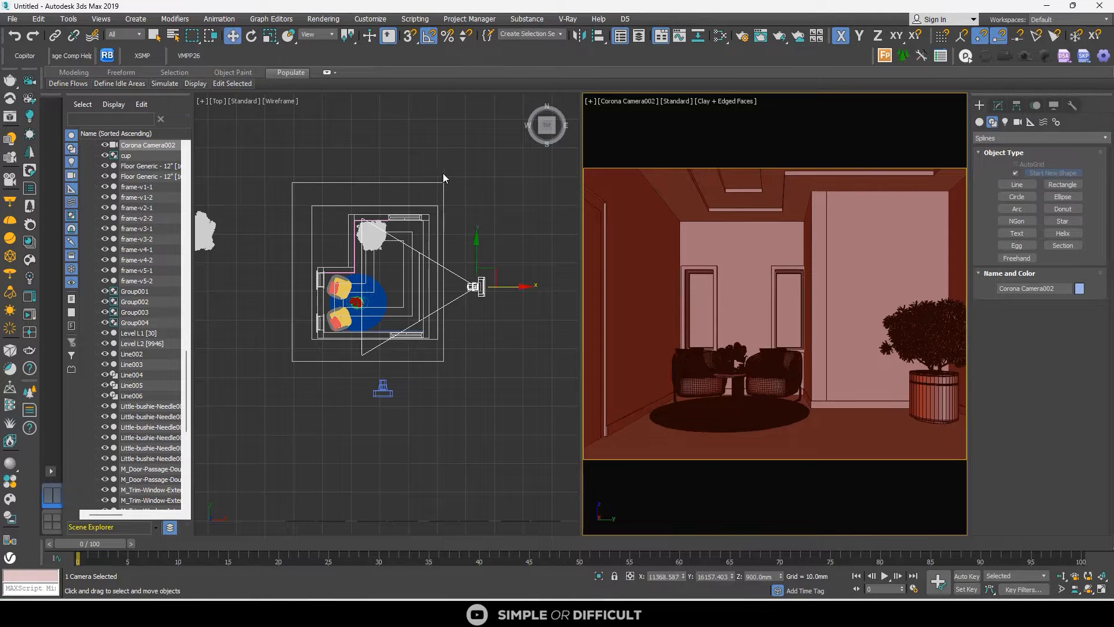
click(548, 369)
Merge the Curtains531 file from its folder into the scene and move the curtain group beside the room's window wall
key(alt+Tab)
drag(701, 277, 357, 133)
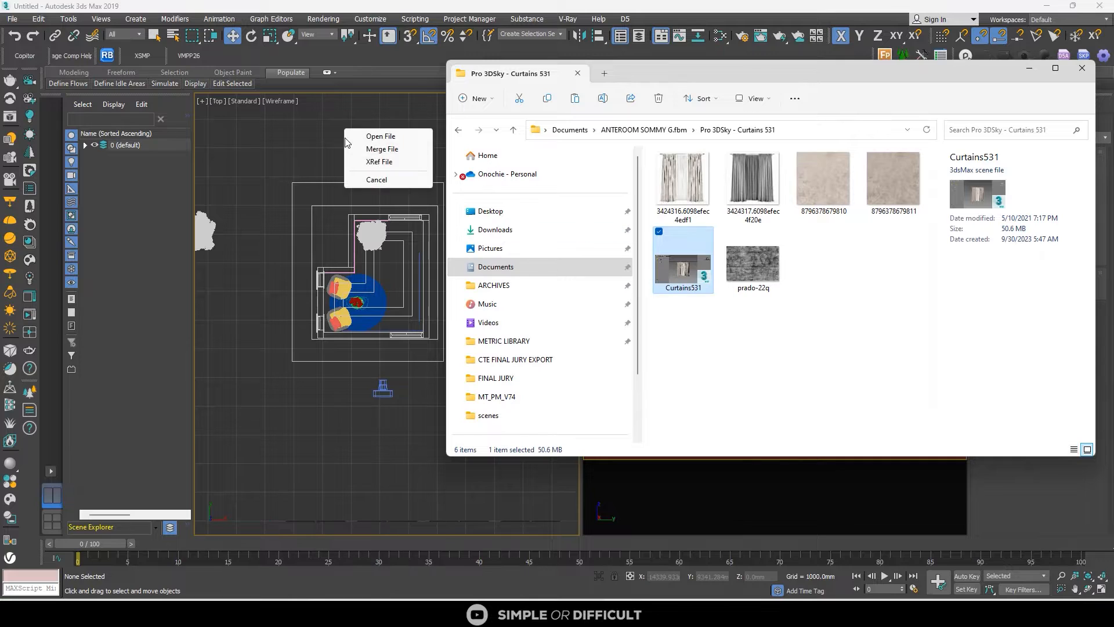
click(378, 151)
middle_drag(359, 234, 356, 276)
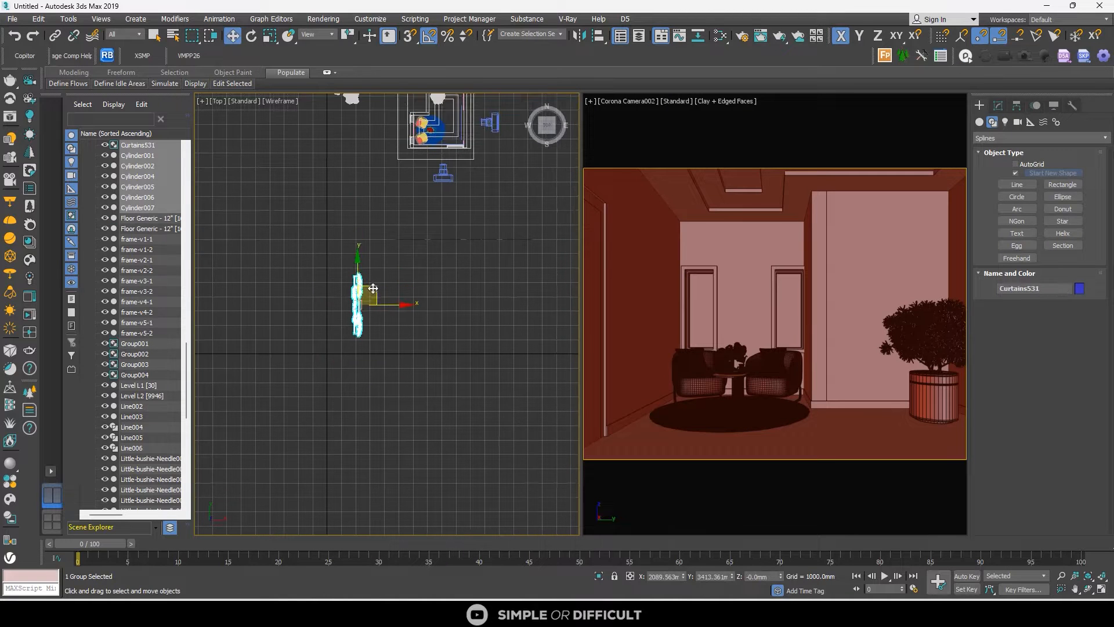
drag(370, 292, 392, 123)
middle_drag(392, 123, 391, 242)
scroll(384, 246, up, 3)
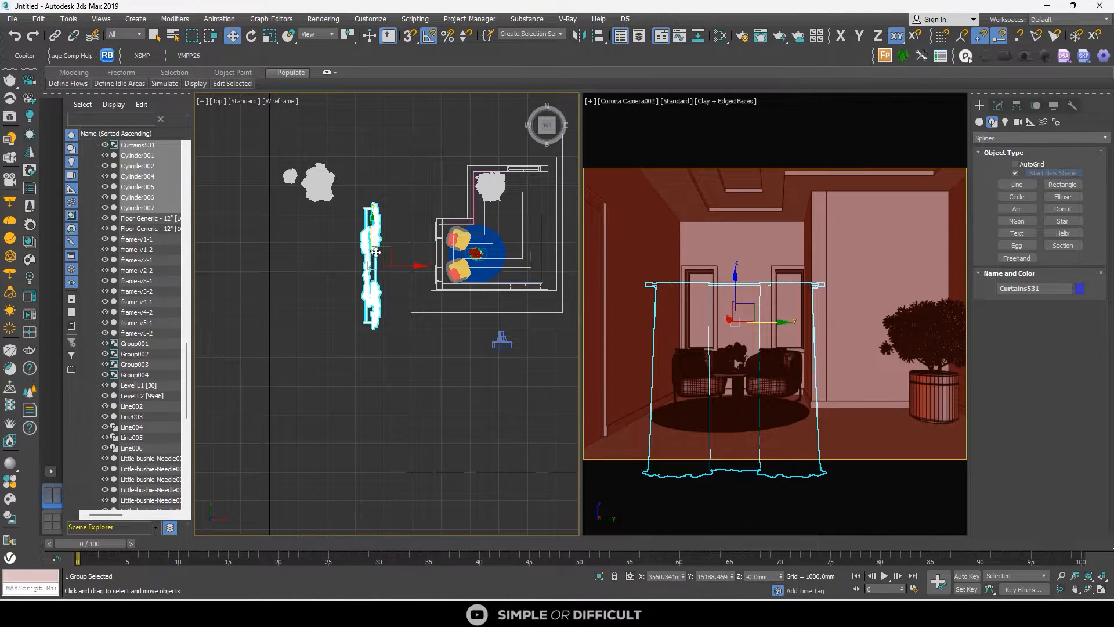
drag(390, 251, 390, 226)
Select the merged curtain group and open it so that its parts can be edited individually
click(347, 234)
scroll(364, 238, up, 3)
click(364, 238)
right_click(362, 239)
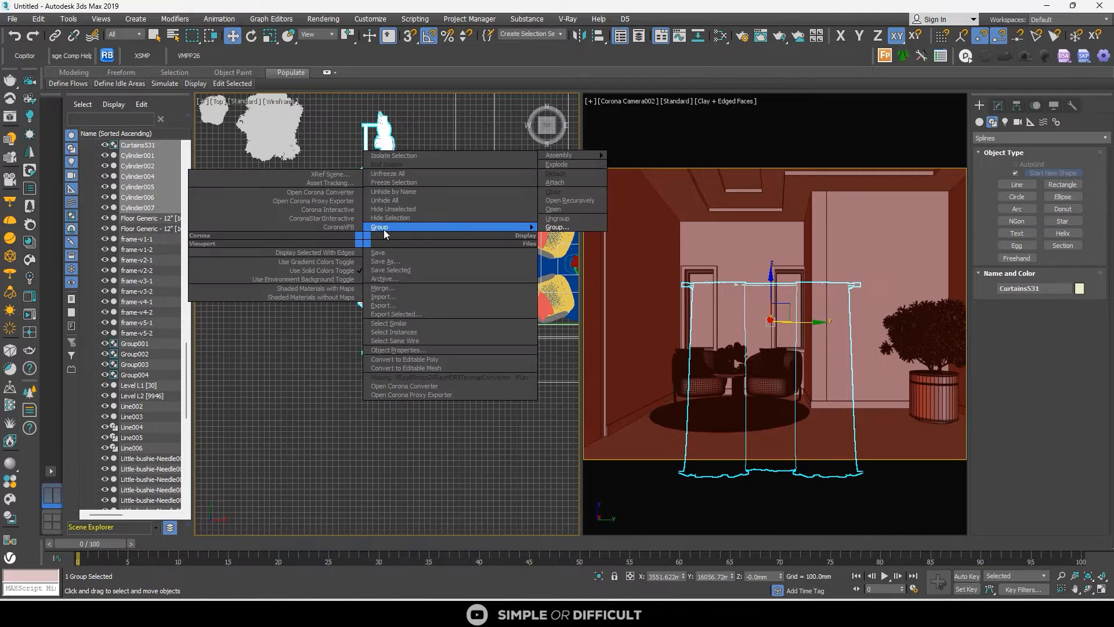
mouse_move(529, 227)
click(564, 211)
Move two overlapping curtain panels along X away from the curtain rods and detach them from the open group
click(390, 292)
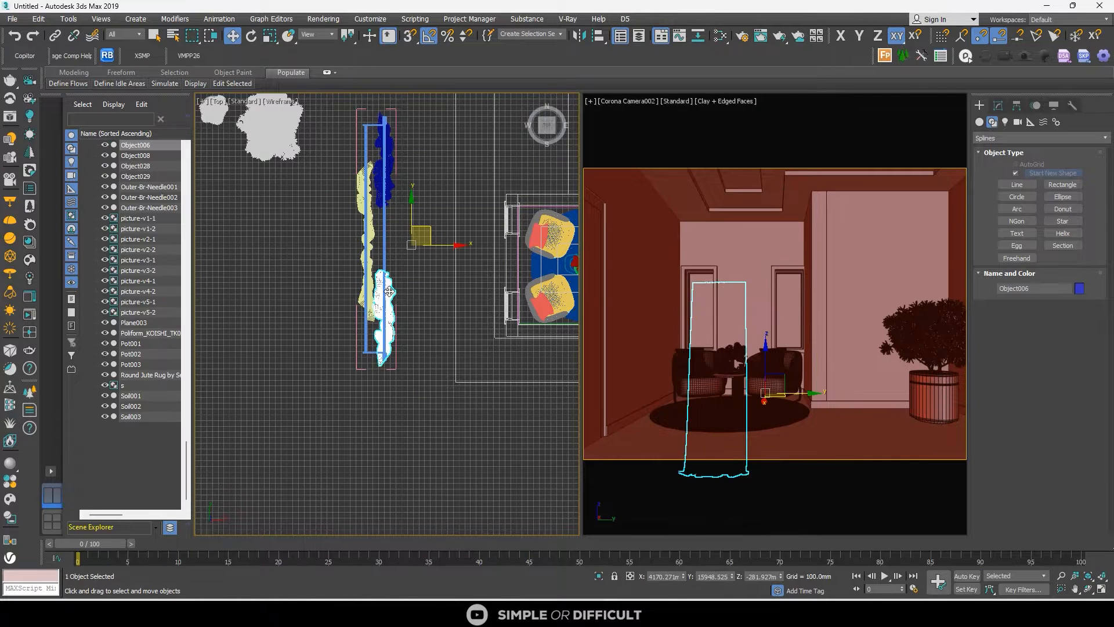
scroll(388, 291, up, 1)
ctrl+click(362, 275)
scroll(376, 276, down, 1)
middle_drag(392, 270, 362, 277)
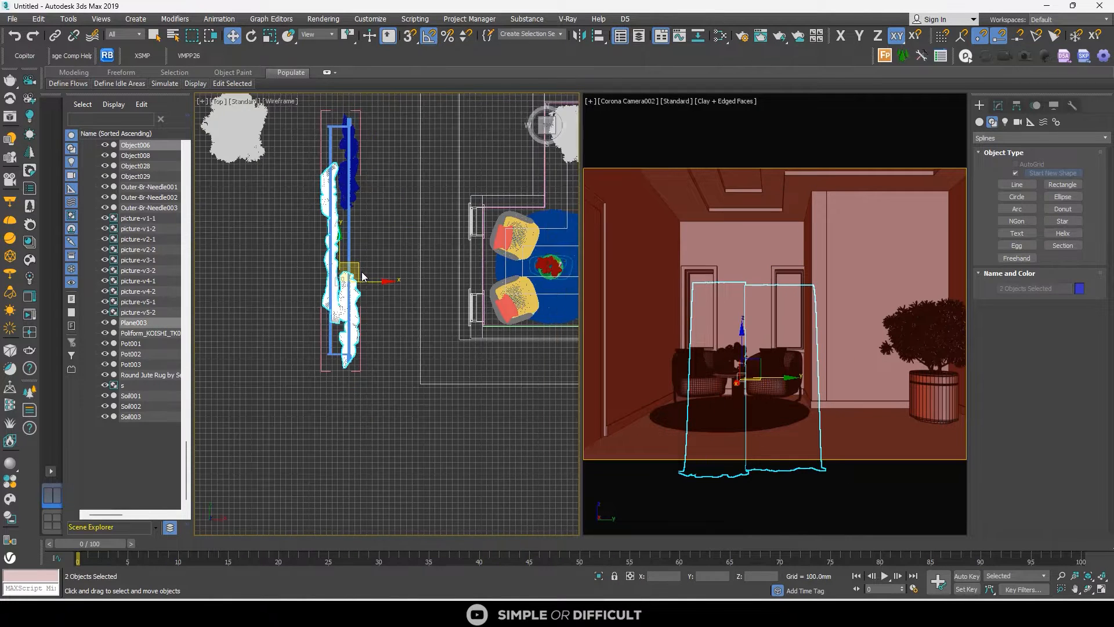
drag(383, 282, 417, 282)
right_click(400, 248)
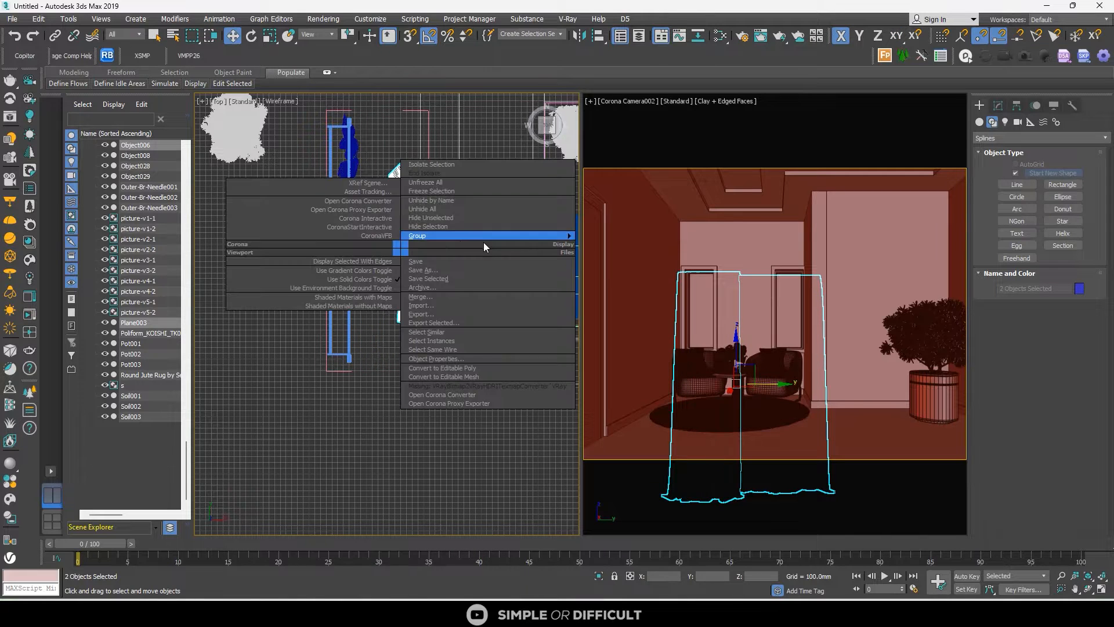
mouse_move(544, 238)
click(598, 192)
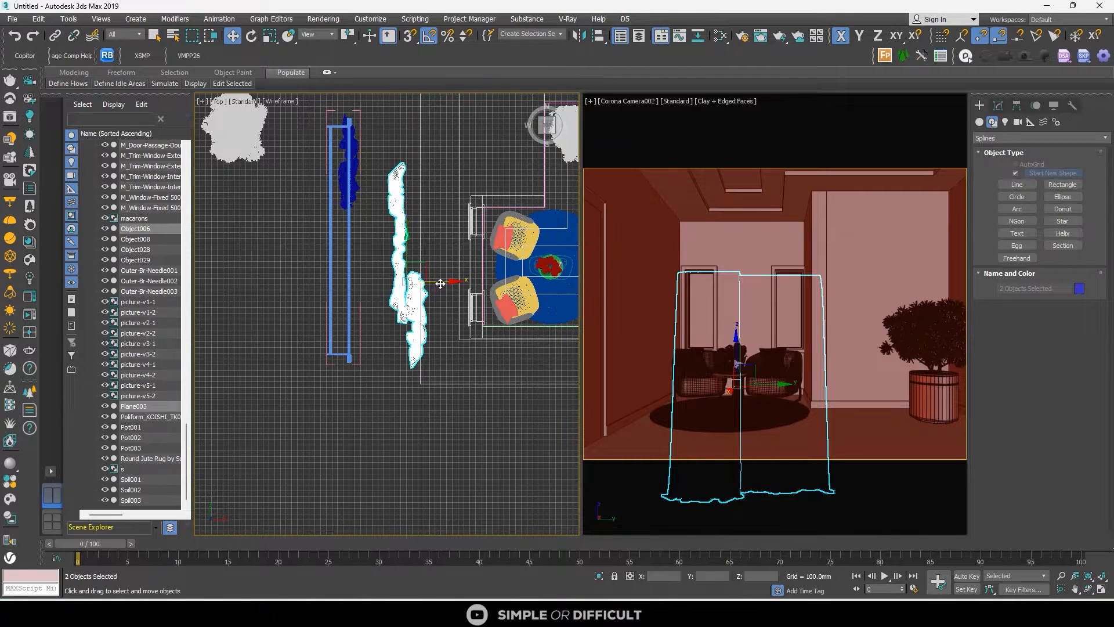
Move the two detached curtain panels inside the window wall and scale them down uniformly to fit the room's height
drag(441, 283, 535, 283)
scroll(472, 280, down, 1)
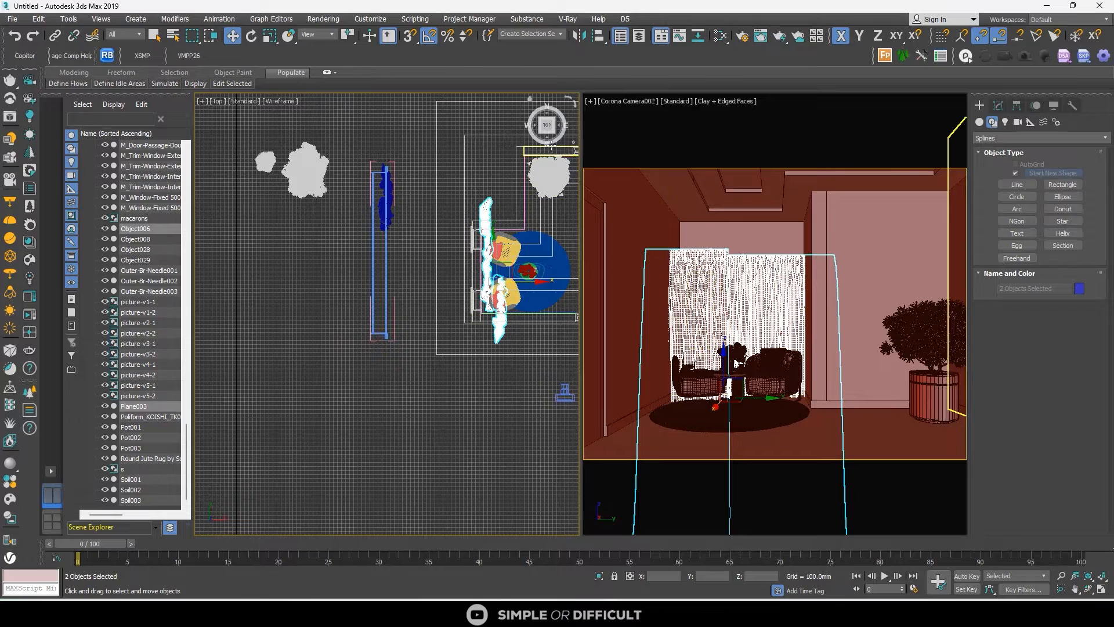
click(547, 138)
drag(494, 246, 506, 213)
click(271, 37)
click(270, 36)
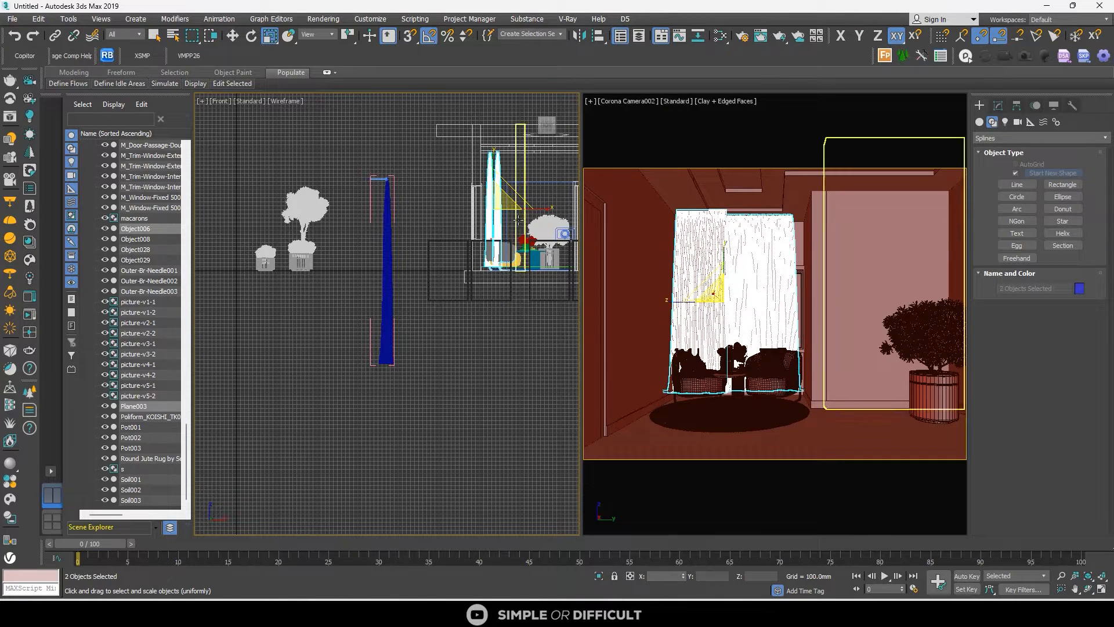
Shift both curtain panels in the top view along X towards the windows and slightly along Y to follow the wall
key(t)
scroll(513, 220, up, 5)
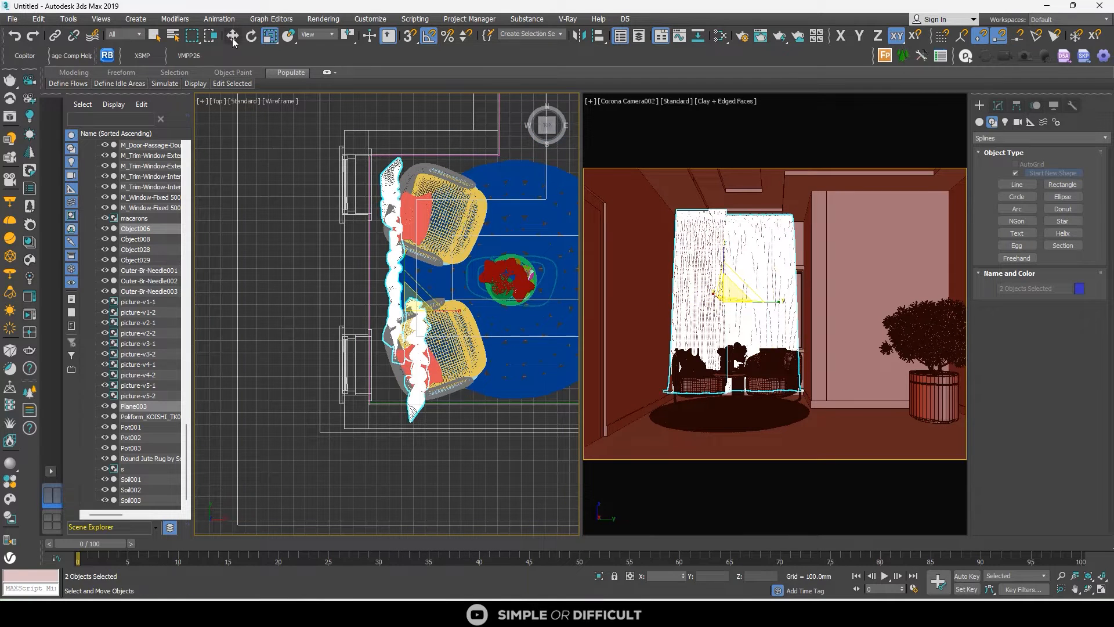
click(233, 37)
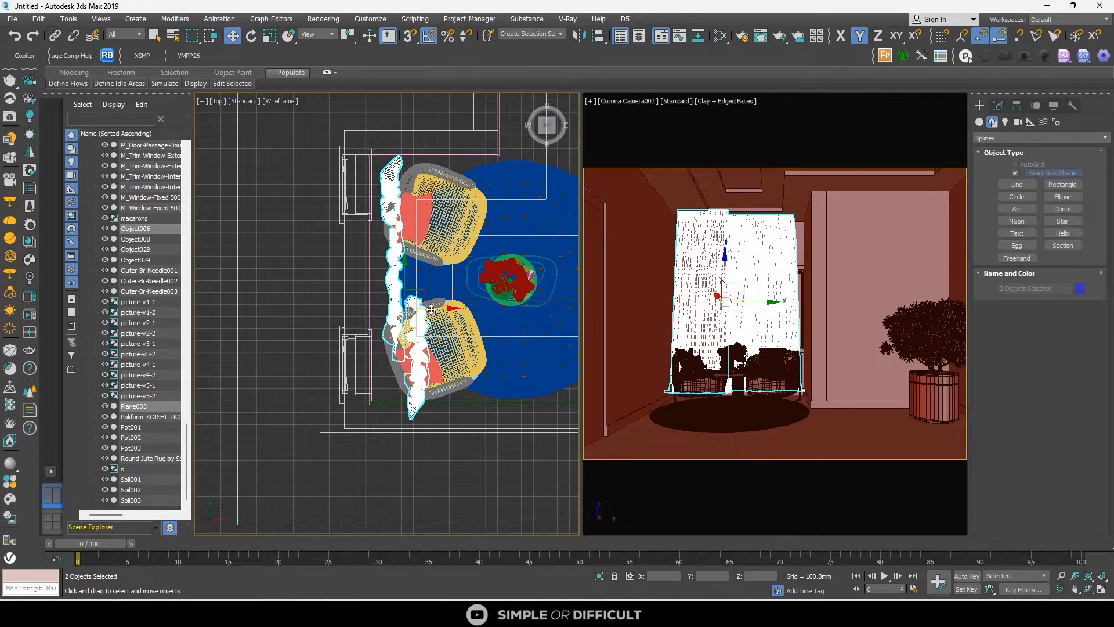
drag(431, 309, 421, 310)
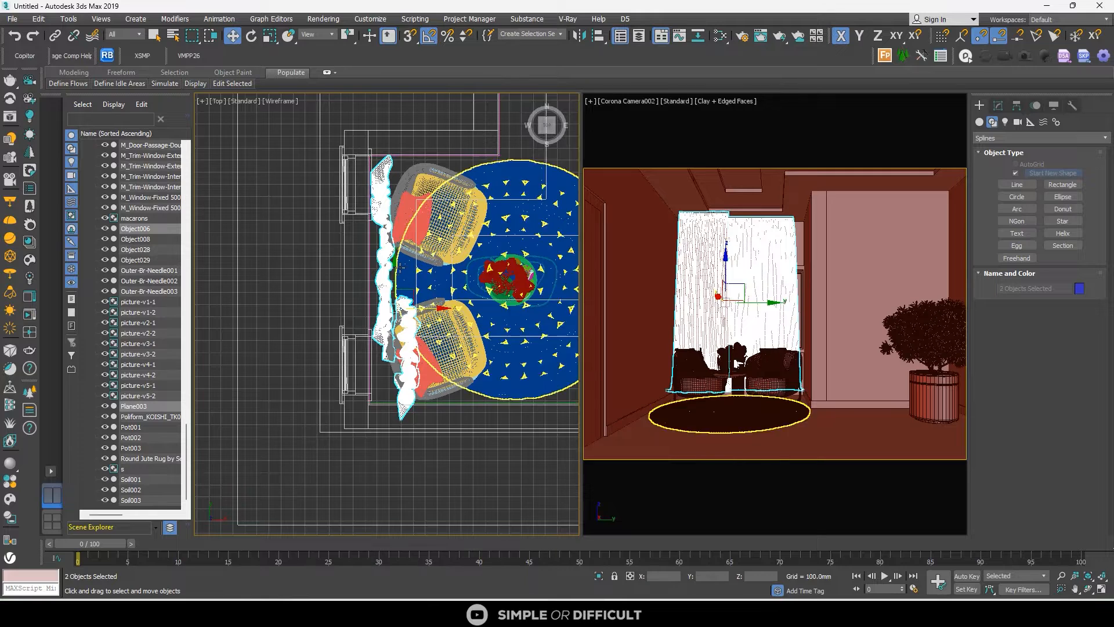
drag(394, 269, 393, 278)
Move only the blue curtain panel about 181 mm along Y, away from the corner of the room
click(409, 327)
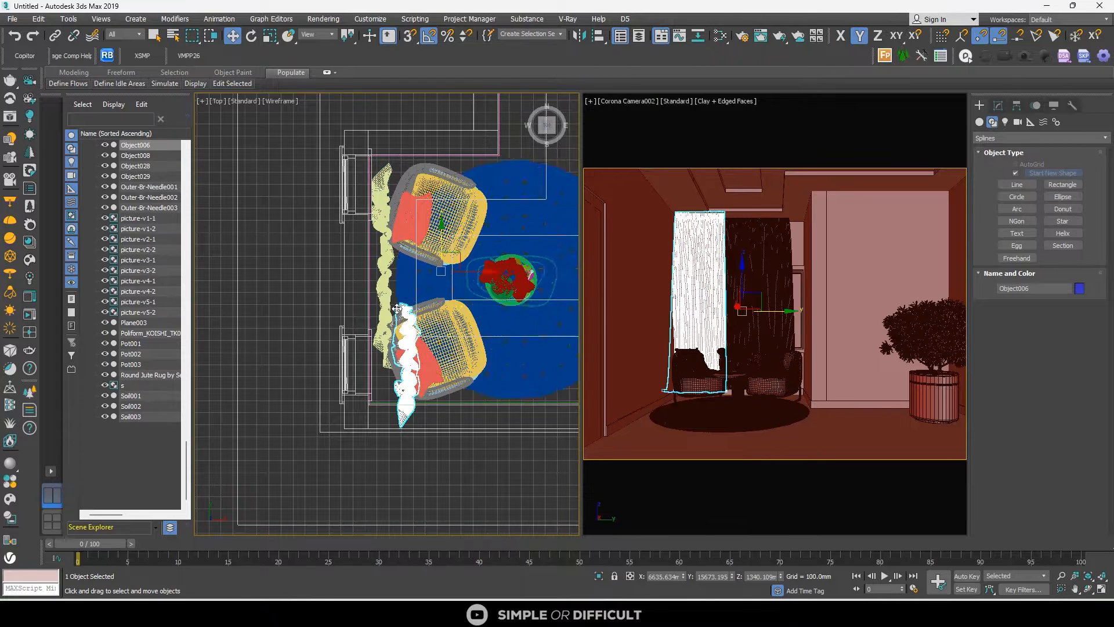
scroll(410, 327, up, 2)
drag(460, 225, 462, 196)
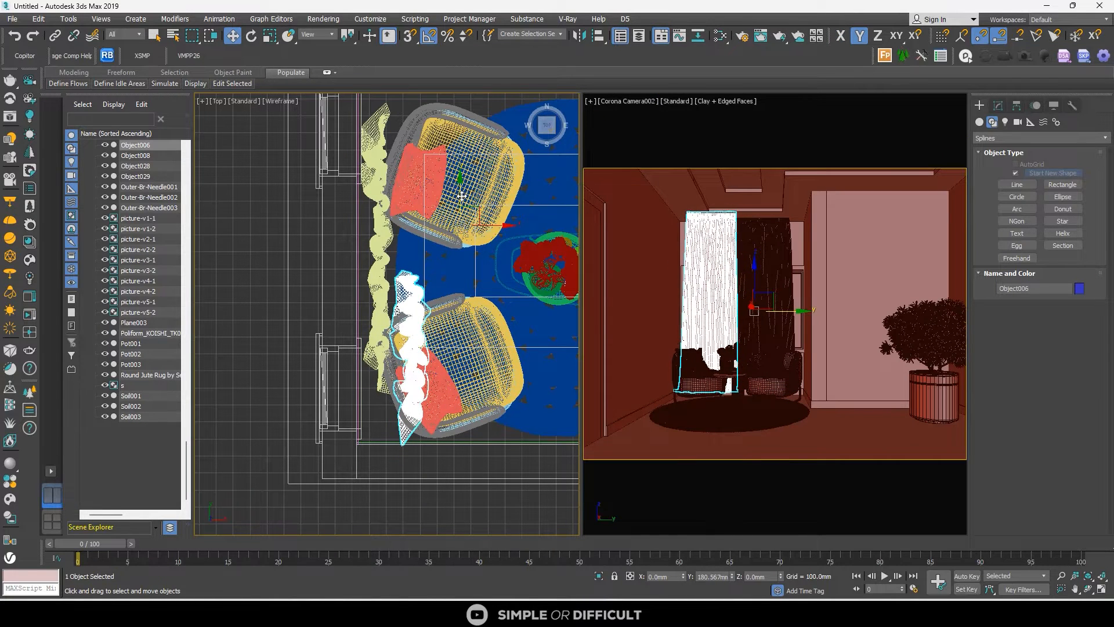
Select both armchairs and move them about 83 mm along X towards the coffee table, away from the curtains
scroll(462, 196, down, 5)
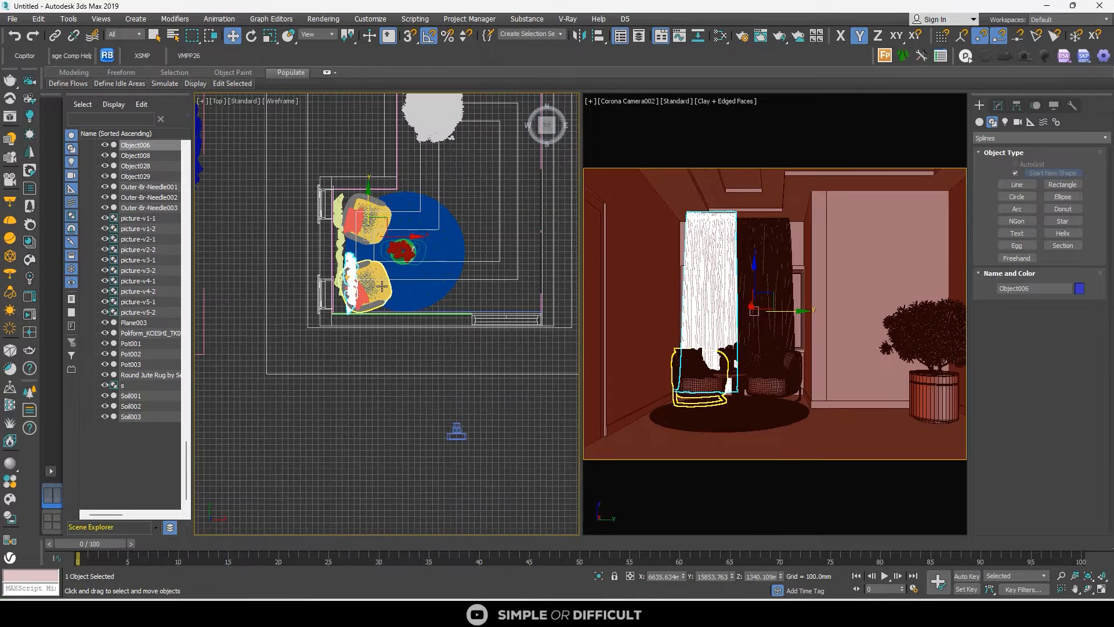
click(376, 210)
ctrl+click(377, 210)
scroll(399, 249, up, 4)
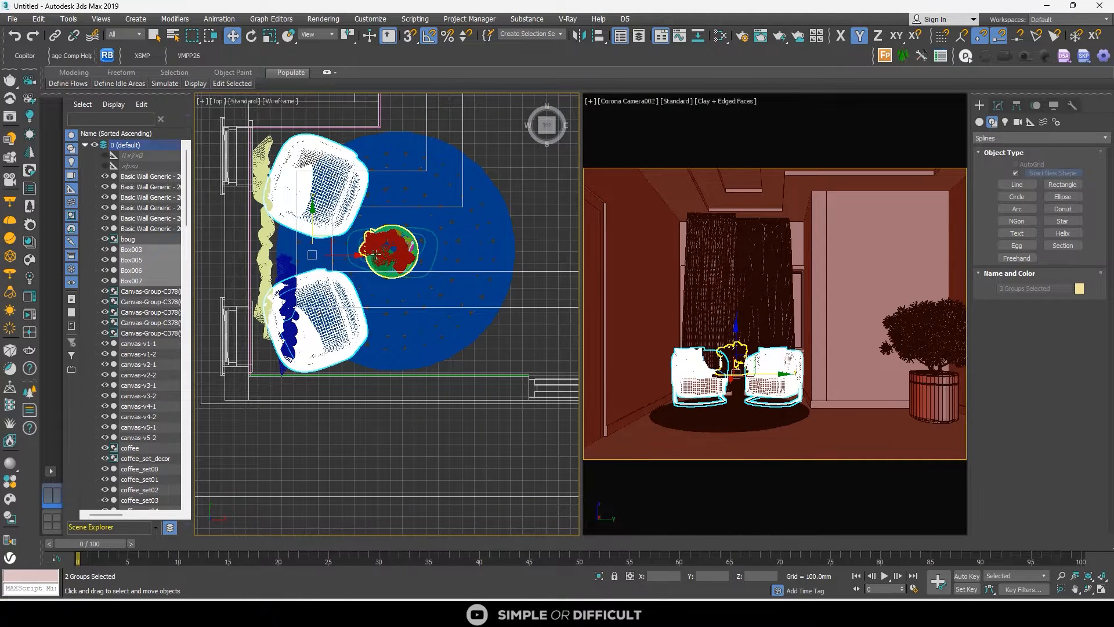
drag(377, 253, 349, 256)
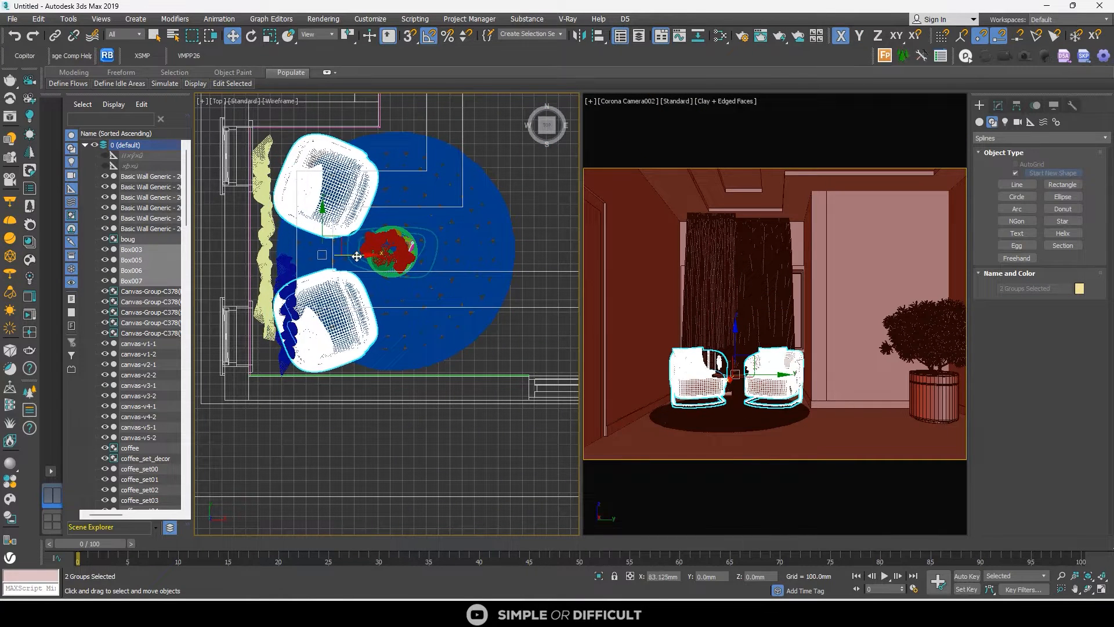
Select only the blue curtain panel and move it slightly along X, closer to the windows and the other curtain
click(262, 258)
ctrl+click(277, 264)
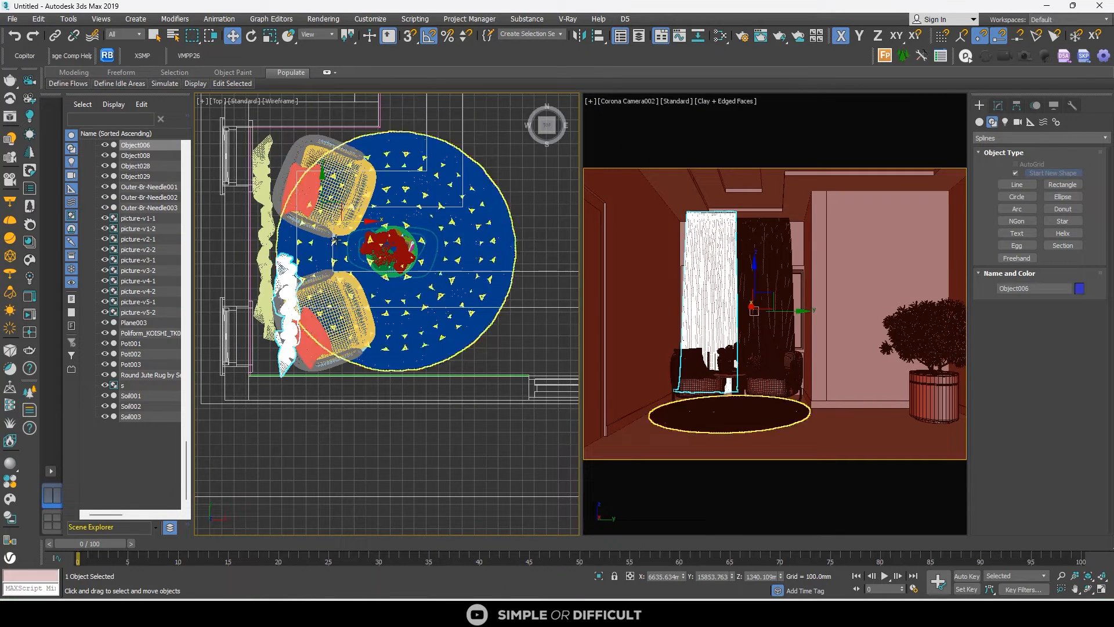
scroll(275, 261, up, 2)
click(287, 270)
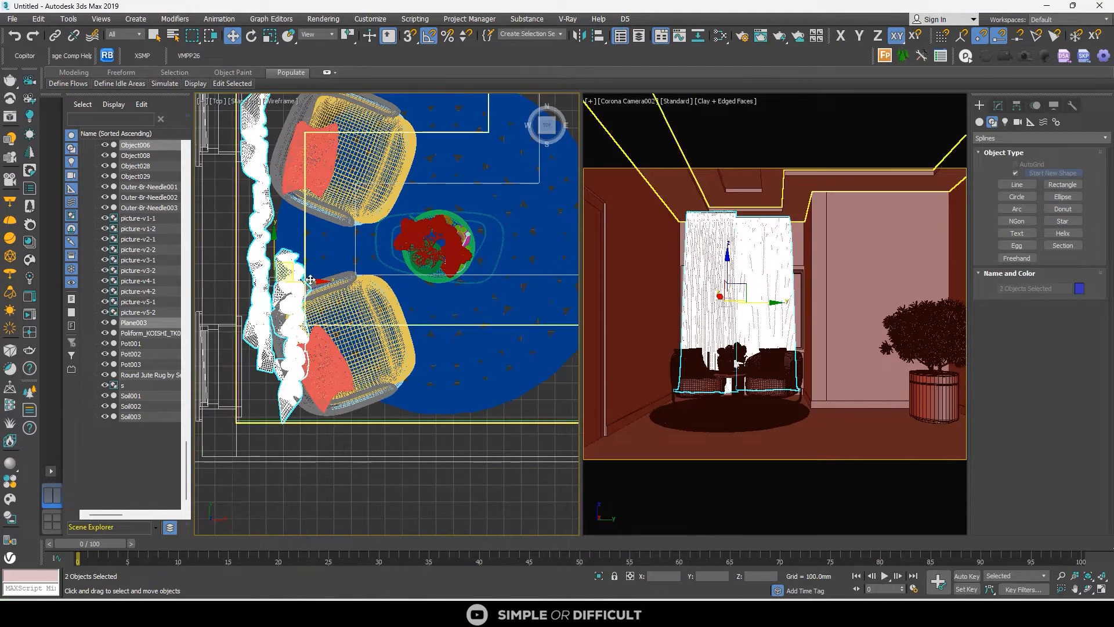
click(303, 264)
click(296, 299)
scroll(307, 333, down, 6)
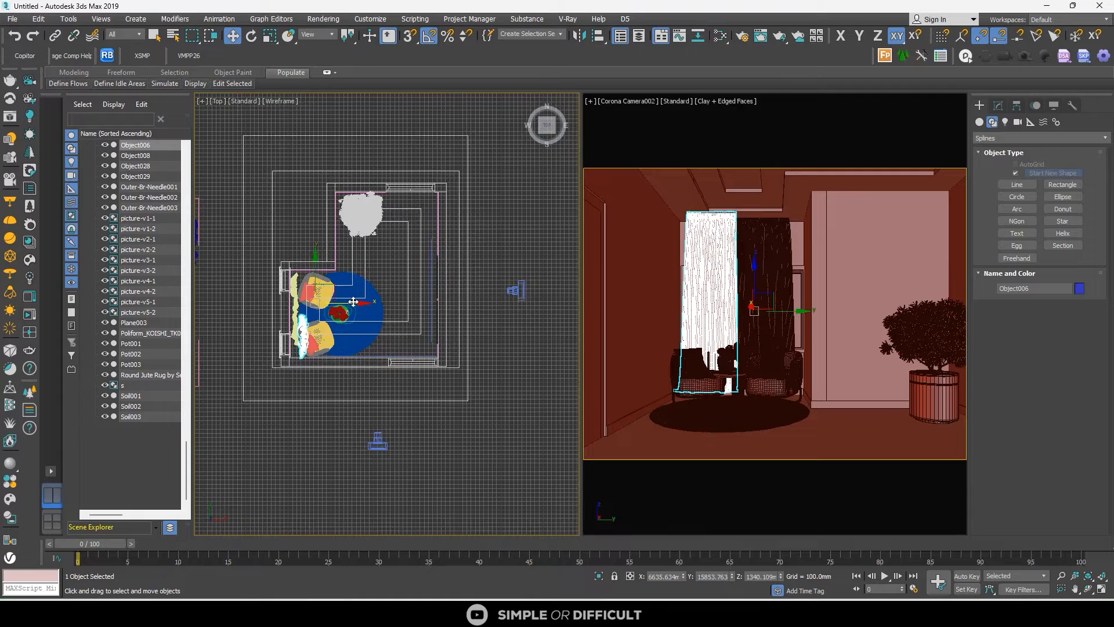
drag(350, 302, 346, 302)
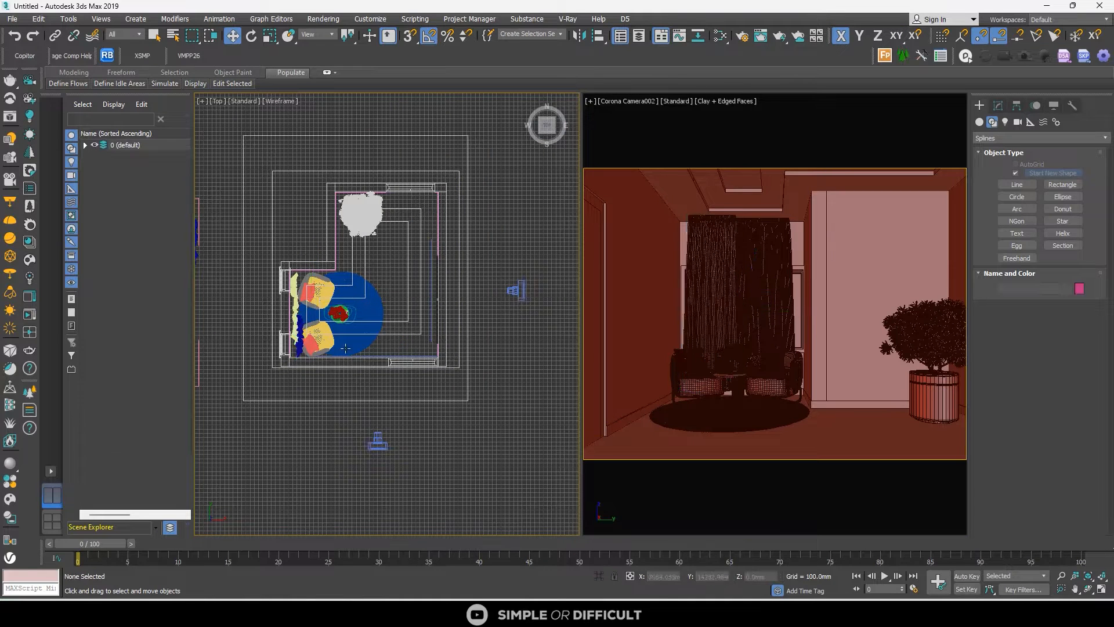
click(836, 238)
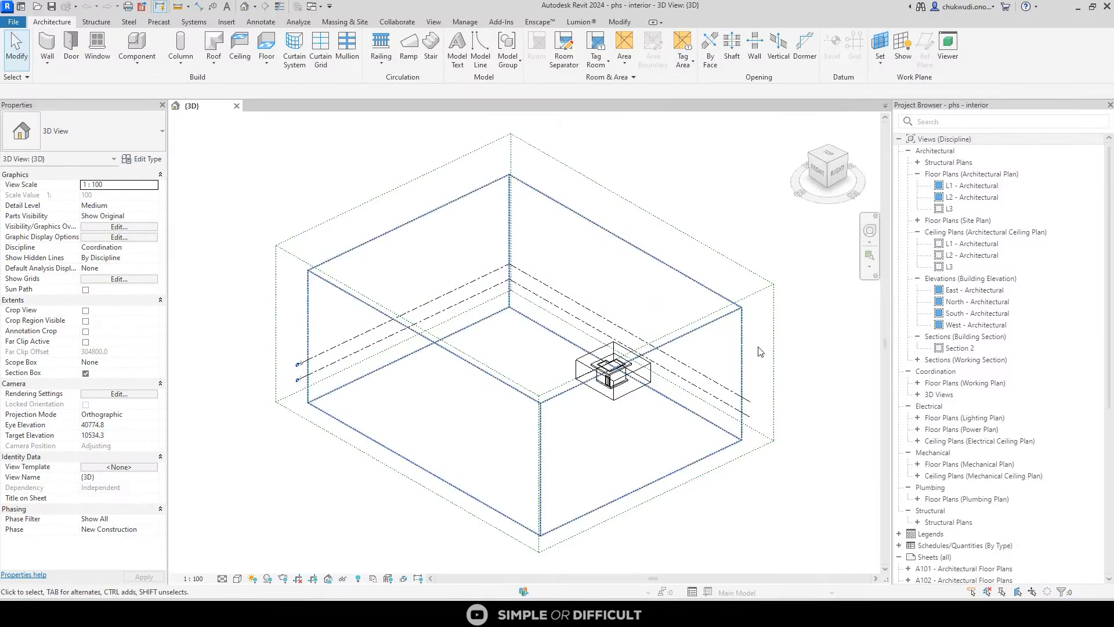
In Revit, open the L1 - Architectural floor plan and place a 750 x 2100mm M_Door-Passage-Single-Flush door in the short wall of the room's recess
double_click(973, 185)
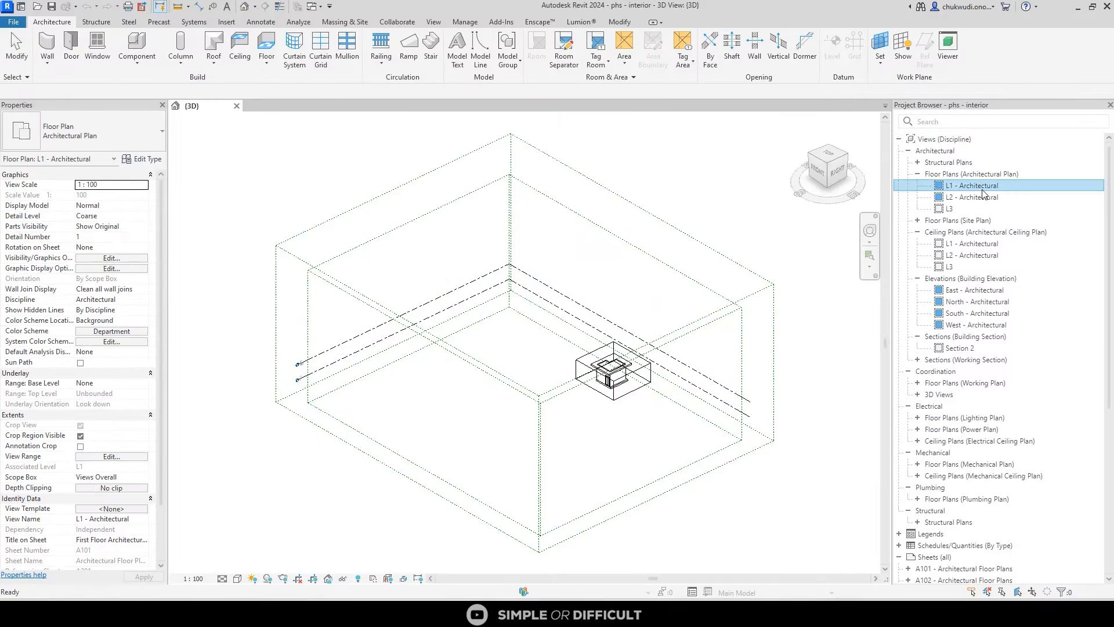
scroll(381, 327, down, 3)
key(d)
key(r)
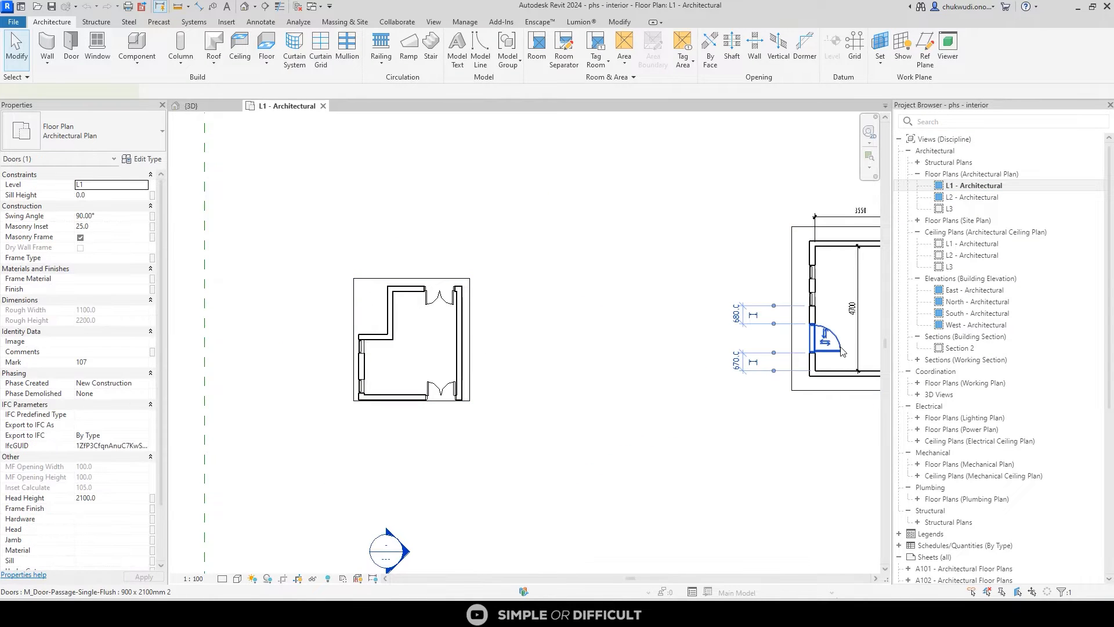
click(78, 135)
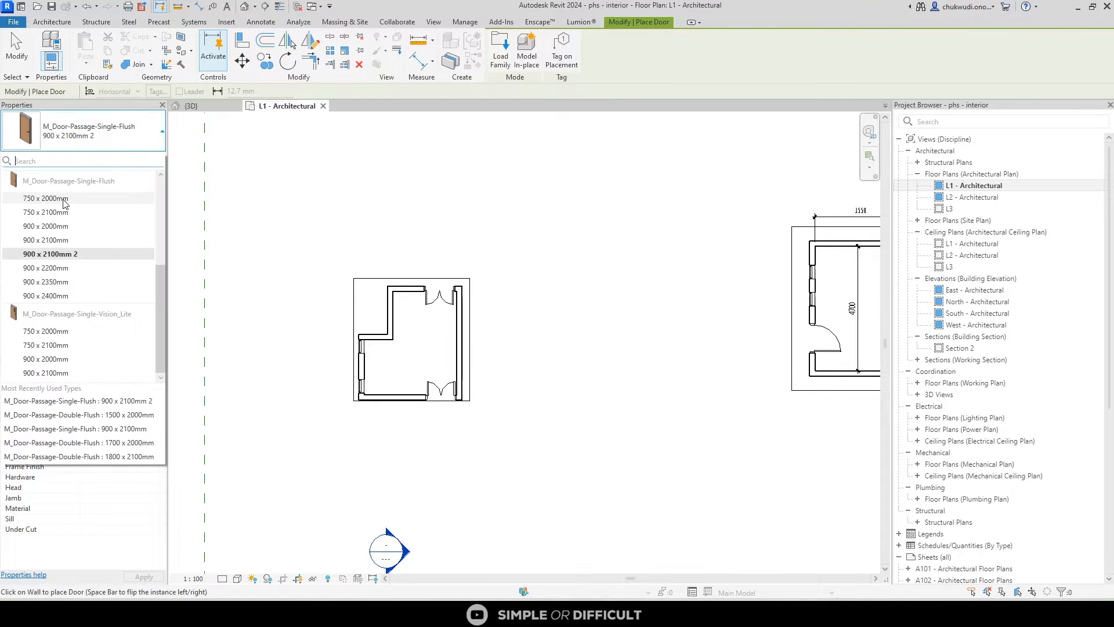
click(34, 216)
scroll(401, 301, up, 2)
scroll(374, 308, up, 1)
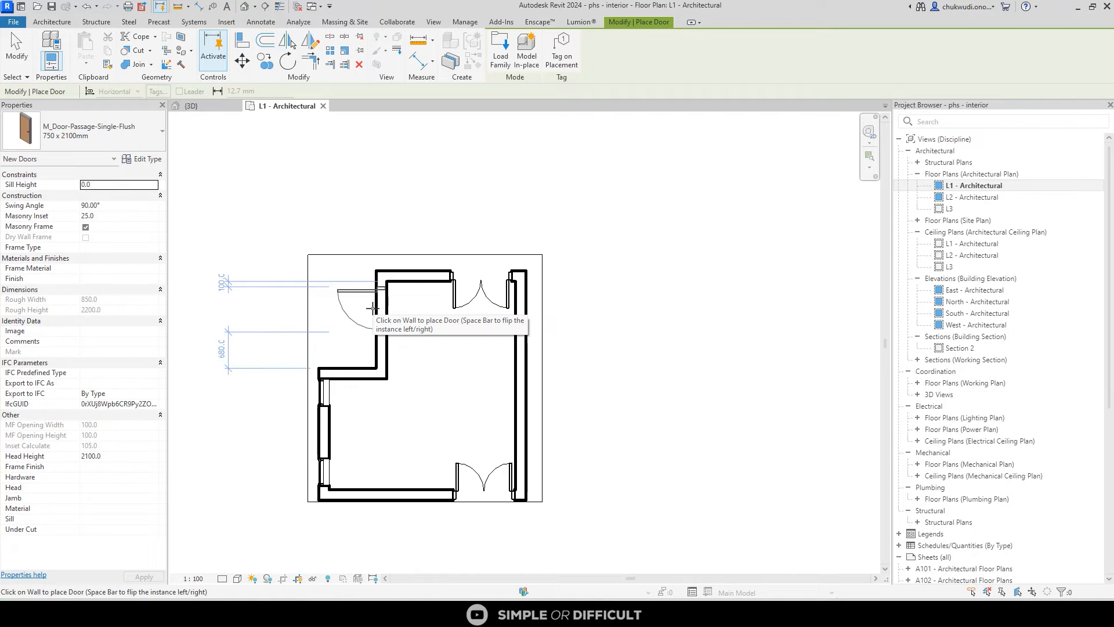
click(376, 309)
key(Escape)
key(Escape)
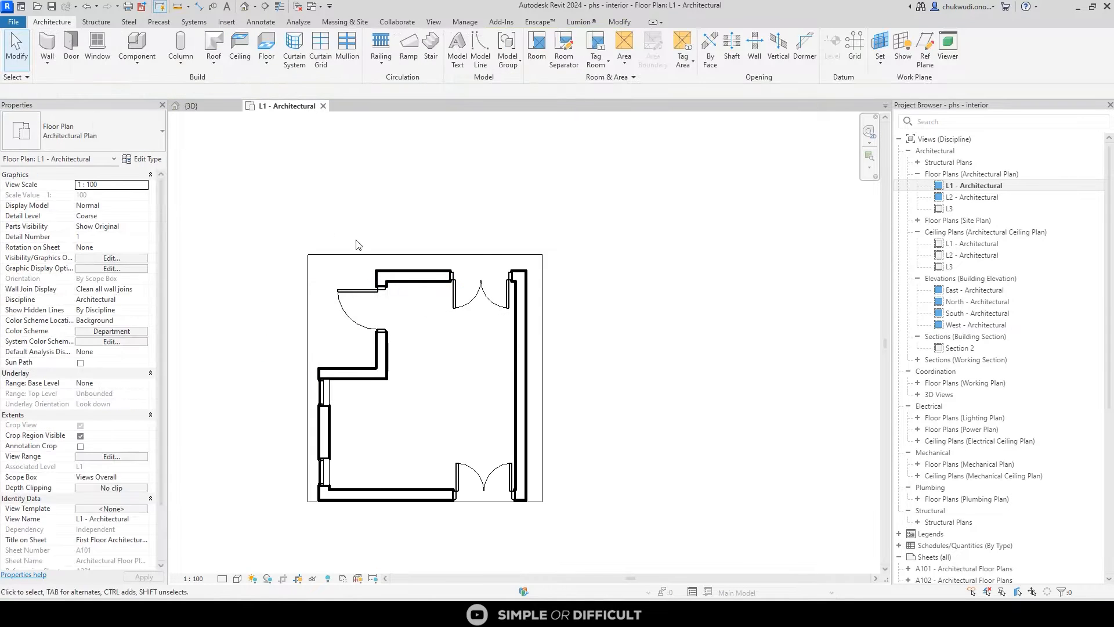
Open a 3D view of the new door and its host wall and temporarily isolate both elements
click(380, 350)
ctrl+click(351, 288)
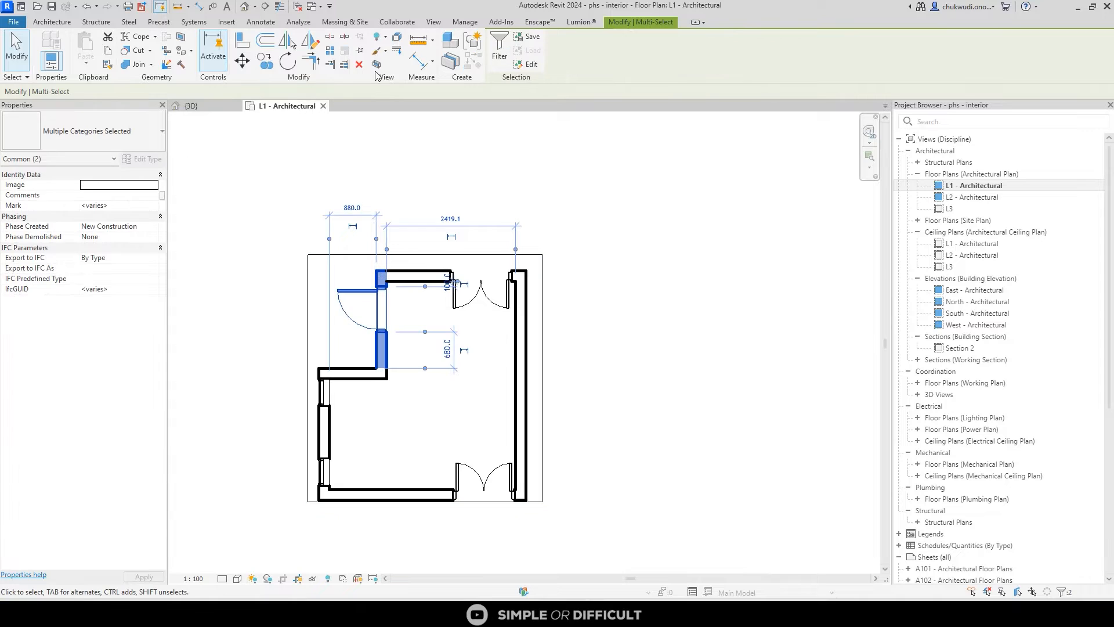
click(378, 64)
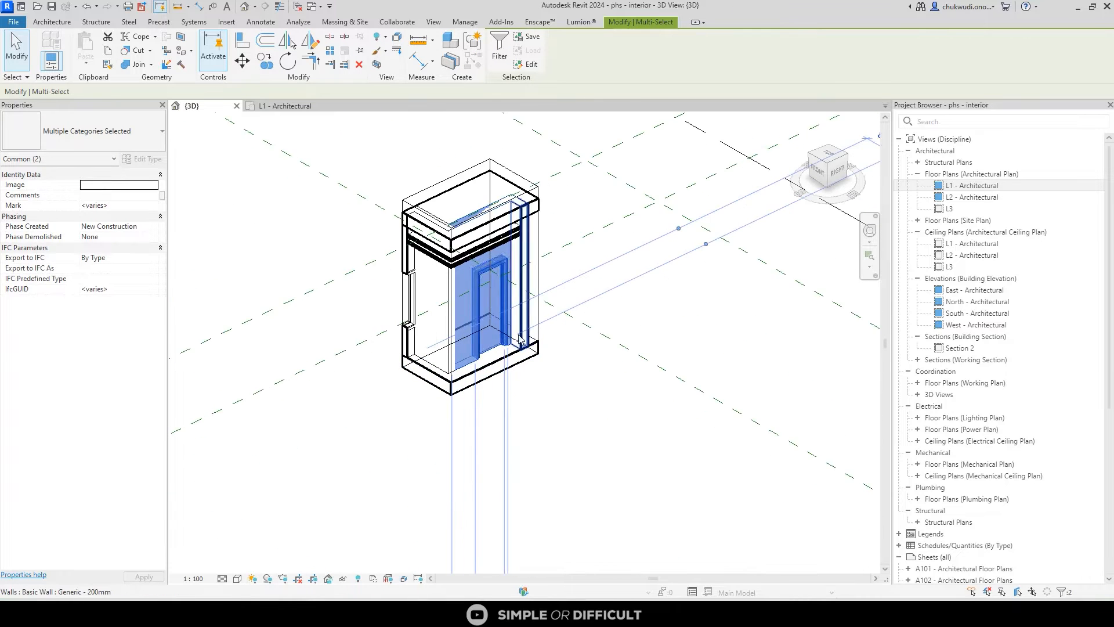
key(h)
key(i)
click(609, 393)
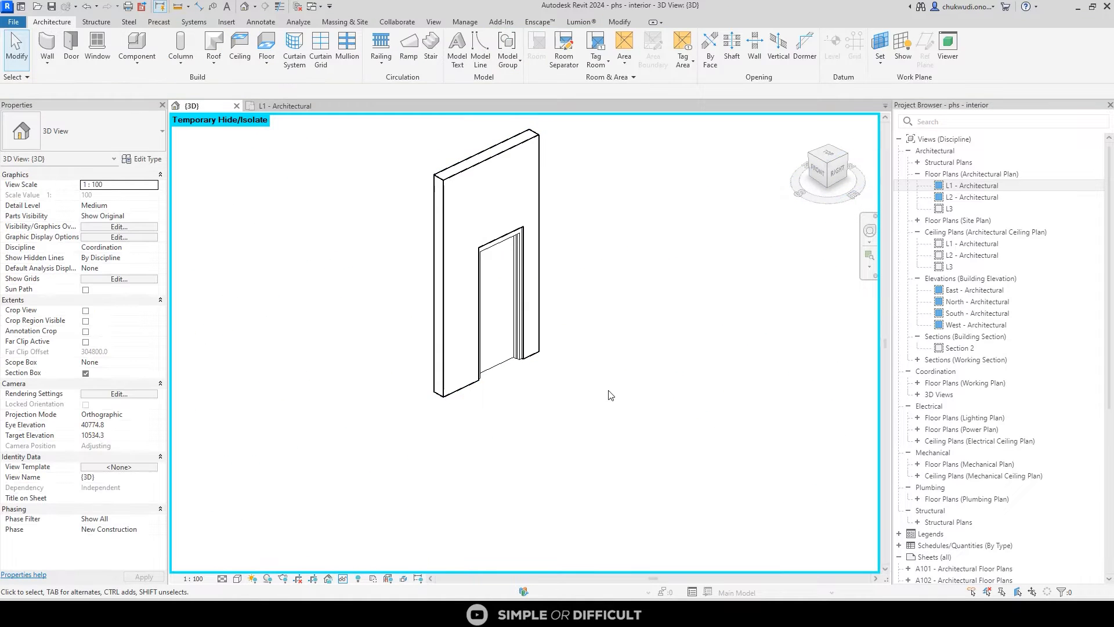
scroll(528, 368, down, 2)
click(524, 261)
click(571, 223)
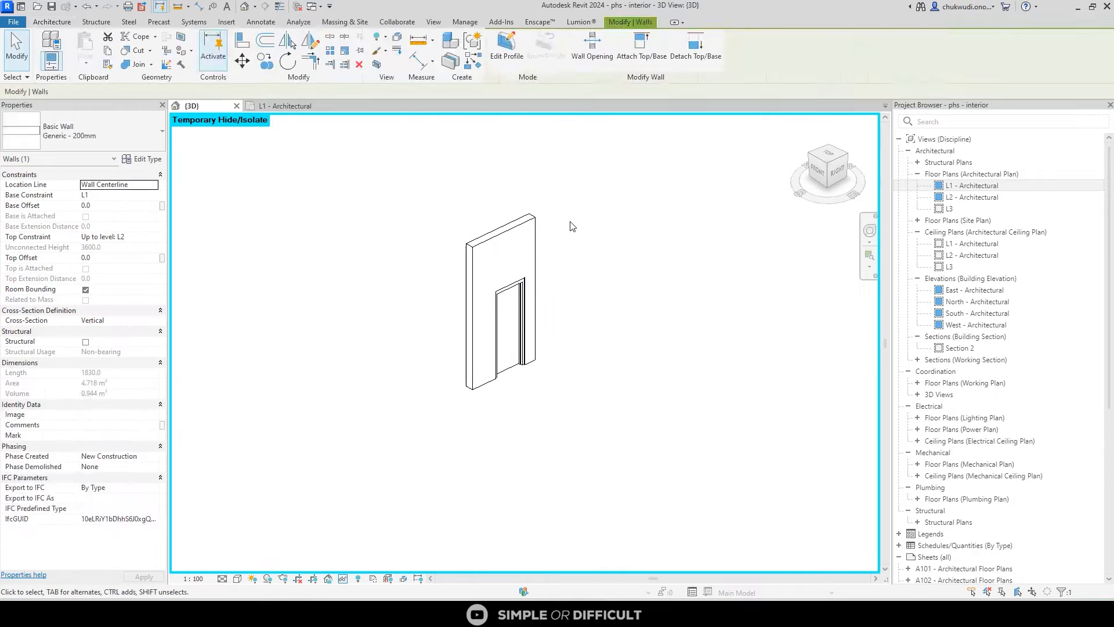
Export the isolated wall and door as an FBX file named toilet wall in the Documents folder
click(9, 22)
mouse_move(55, 191)
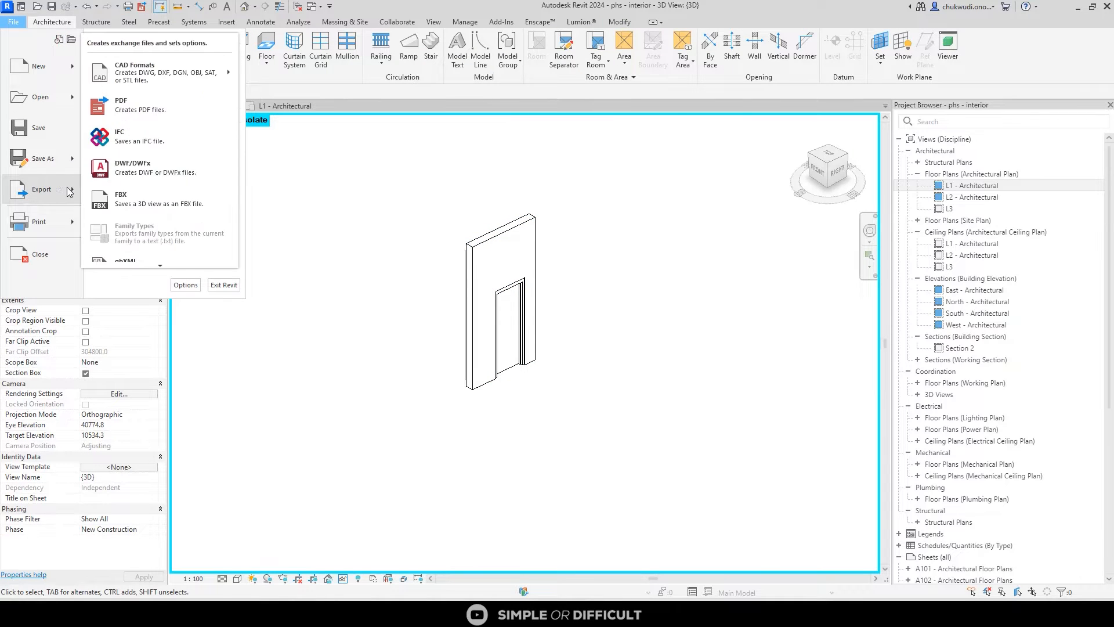
click(133, 200)
scroll(439, 212, down, 2)
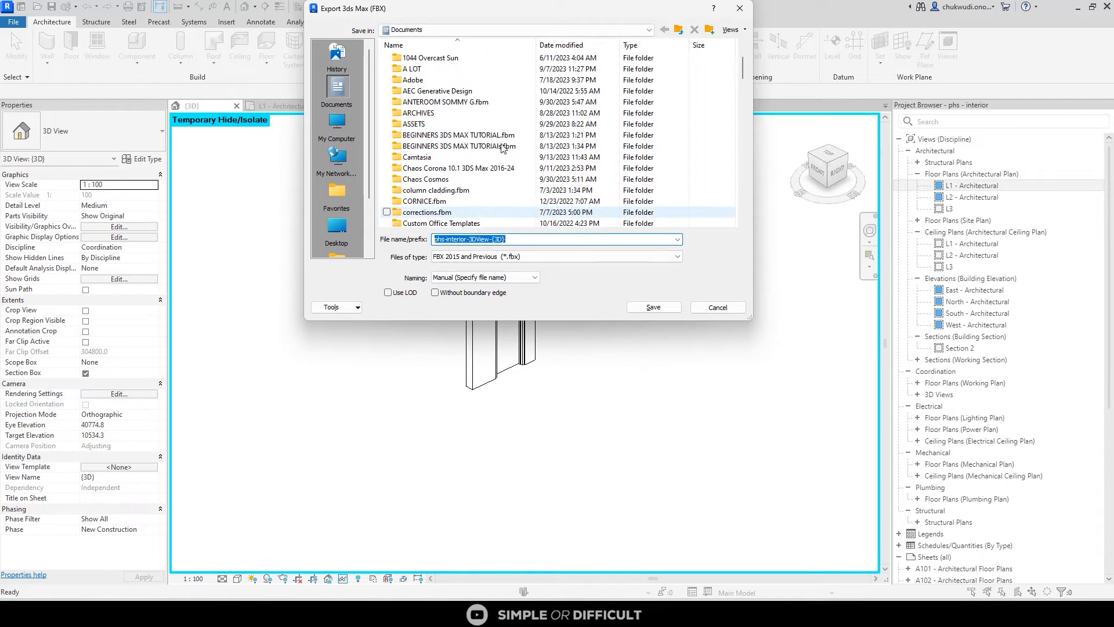
scroll(499, 216, up, 2)
click(517, 240)
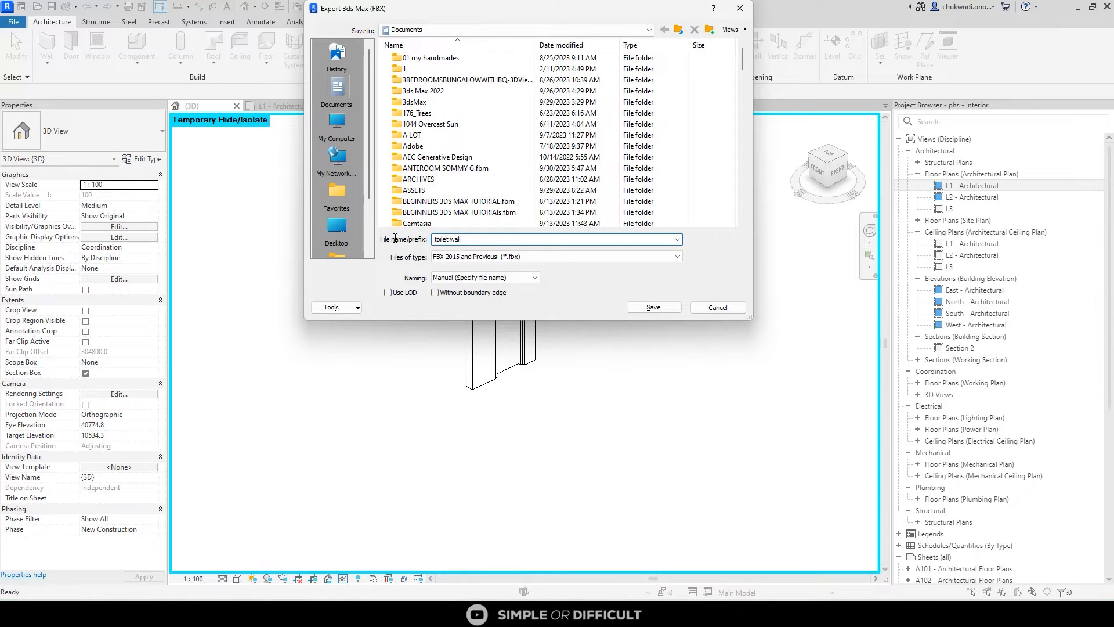
click(652, 307)
click(496, 325)
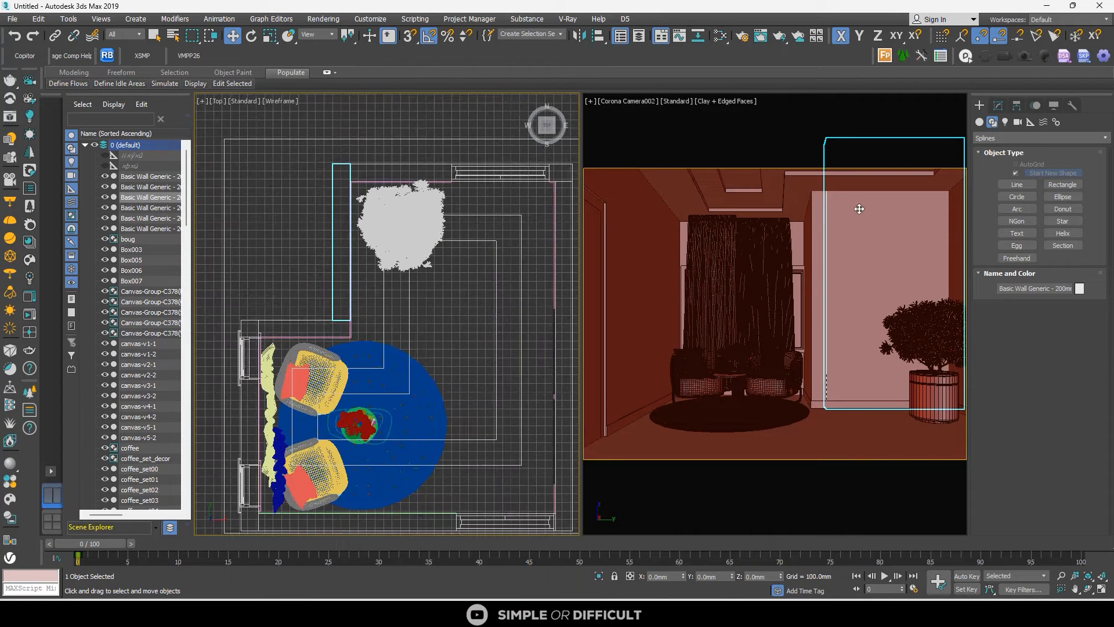
Back in 3ds Max, delete the plain wall behind the potted plant and import toilet wall.fbx in its place
key(Delete)
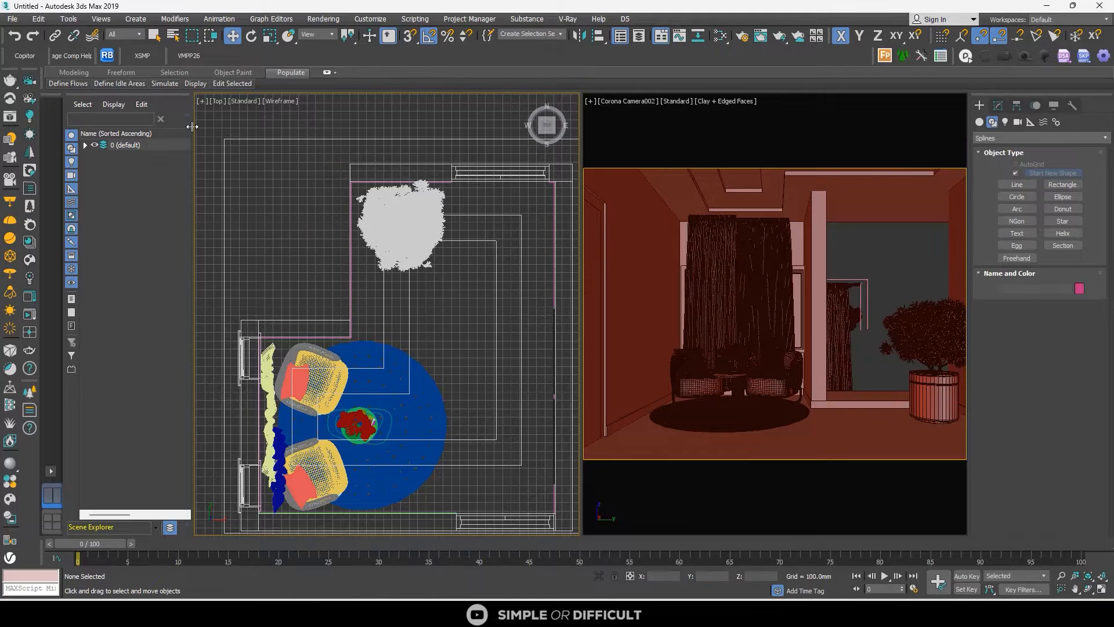
click(13, 19)
mouse_move(58, 174)
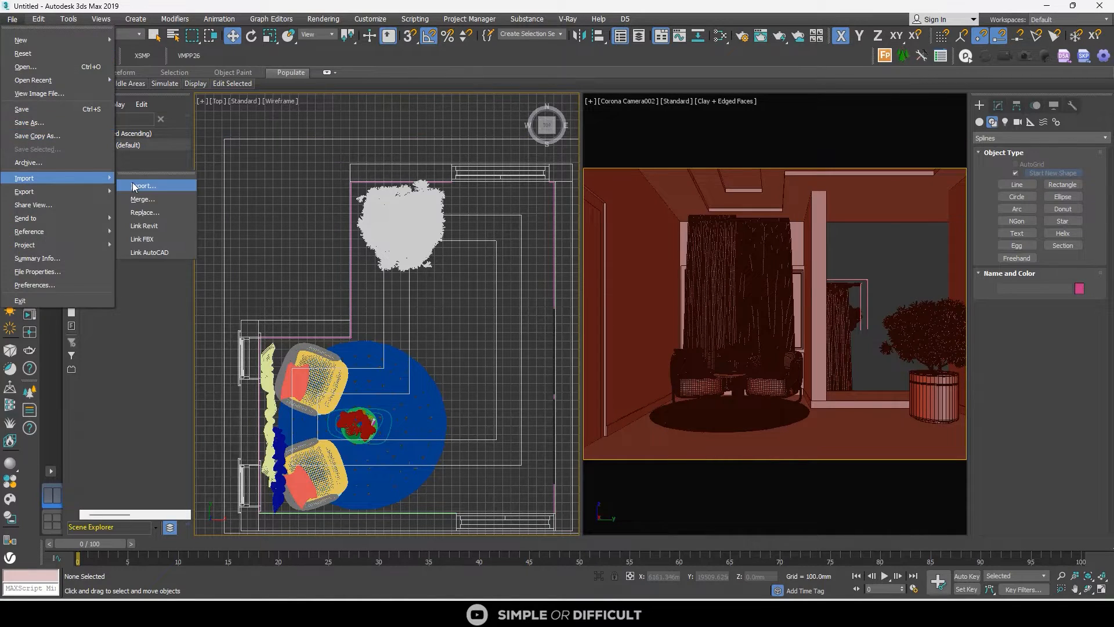
click(145, 187)
click(893, 568)
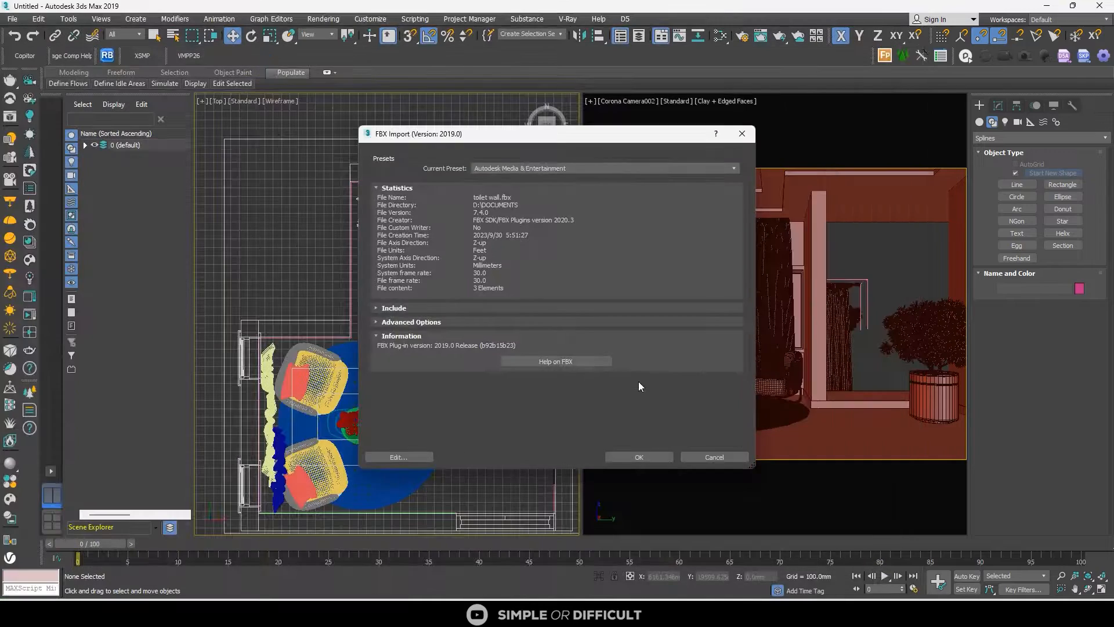
click(645, 454)
click(741, 485)
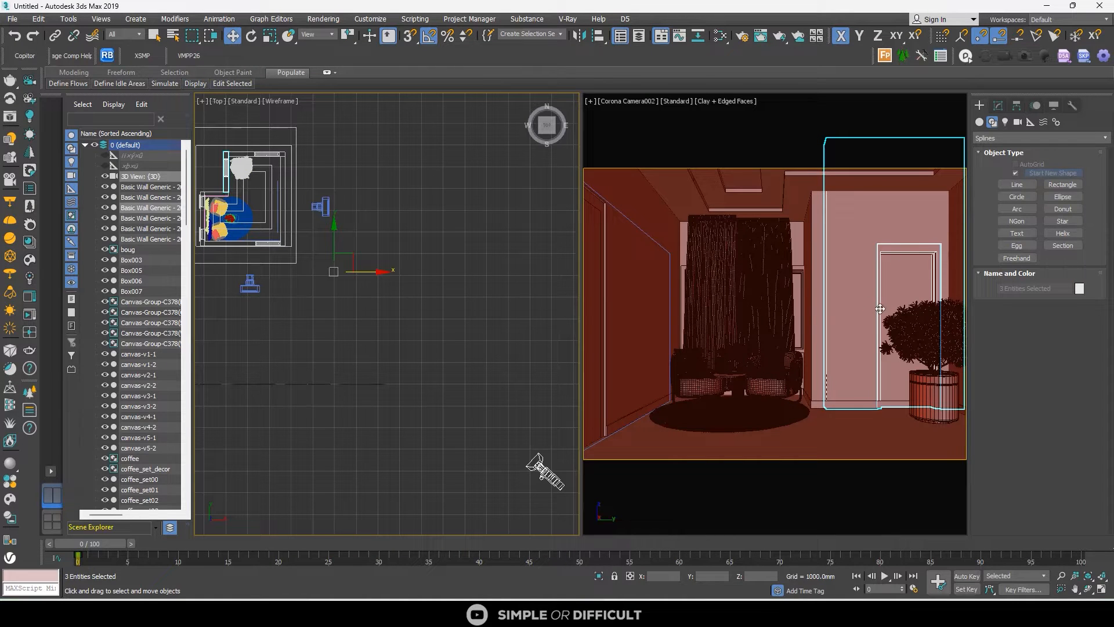
Try to move the small bushy plant from outside the building into the room
scroll(225, 155, up, 5)
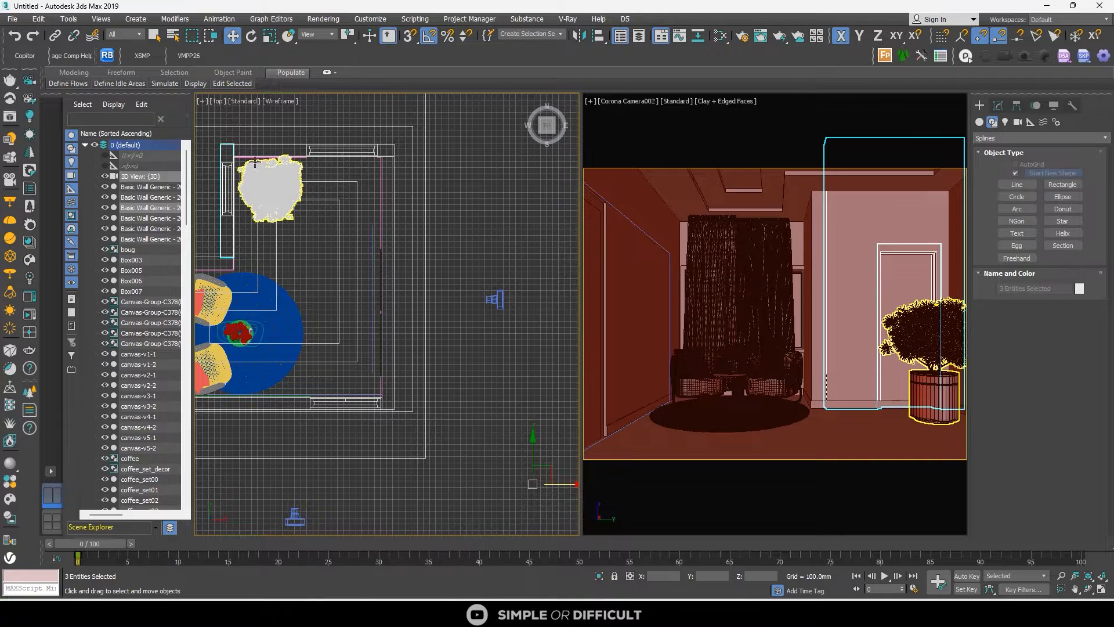
click(303, 188)
scroll(303, 213, down, 5)
scroll(301, 213, up, 5)
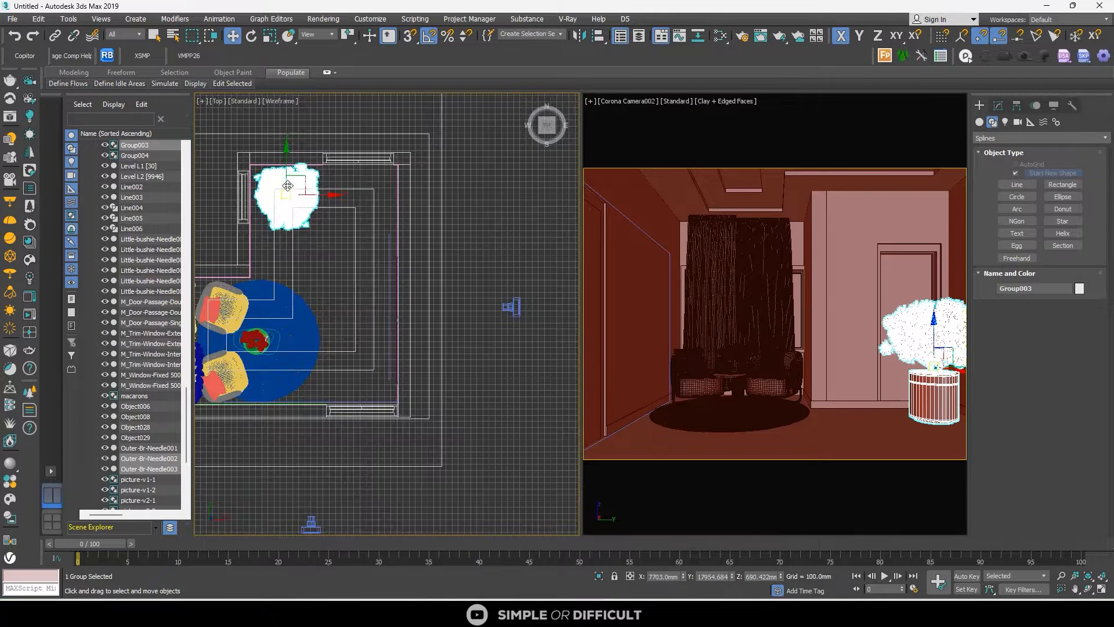
scroll(400, 217, down, 6)
scroll(292, 213, up, 2)
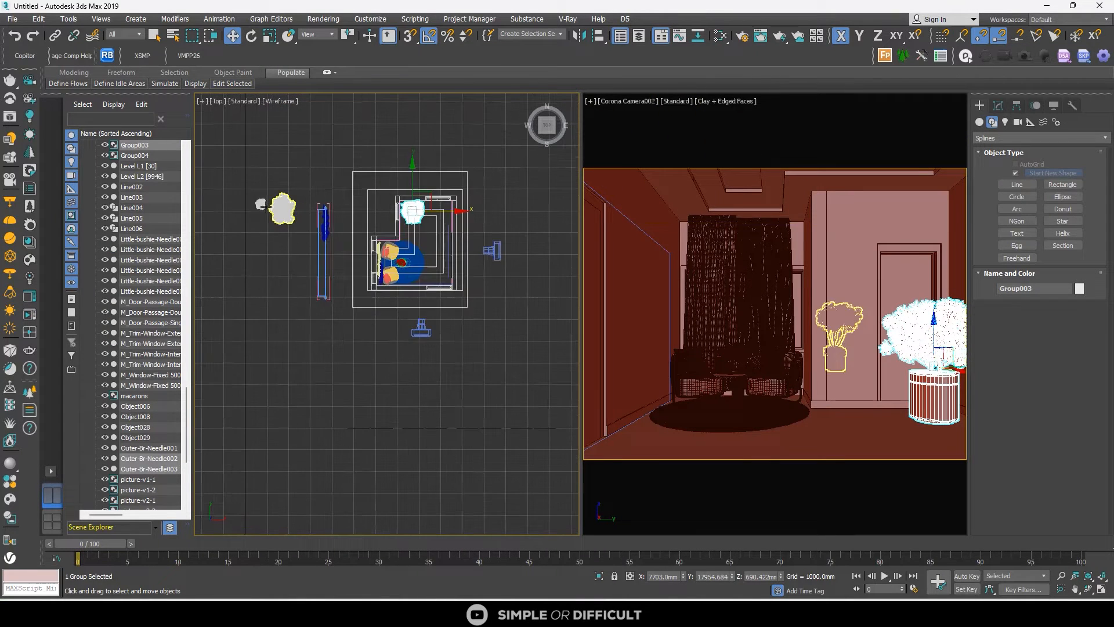
click(261, 204)
drag(274, 191, 458, 214)
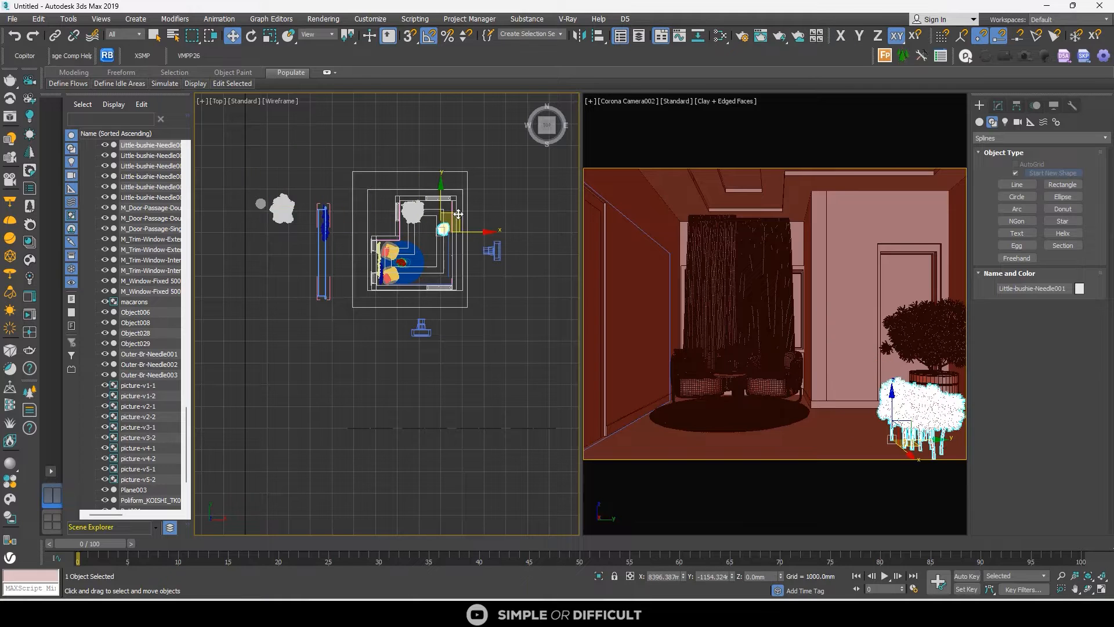
right_click(458, 214)
Scale the large potted plant down to about 66% in X and Y, keeping its height
middle_drag(446, 219, 342, 250)
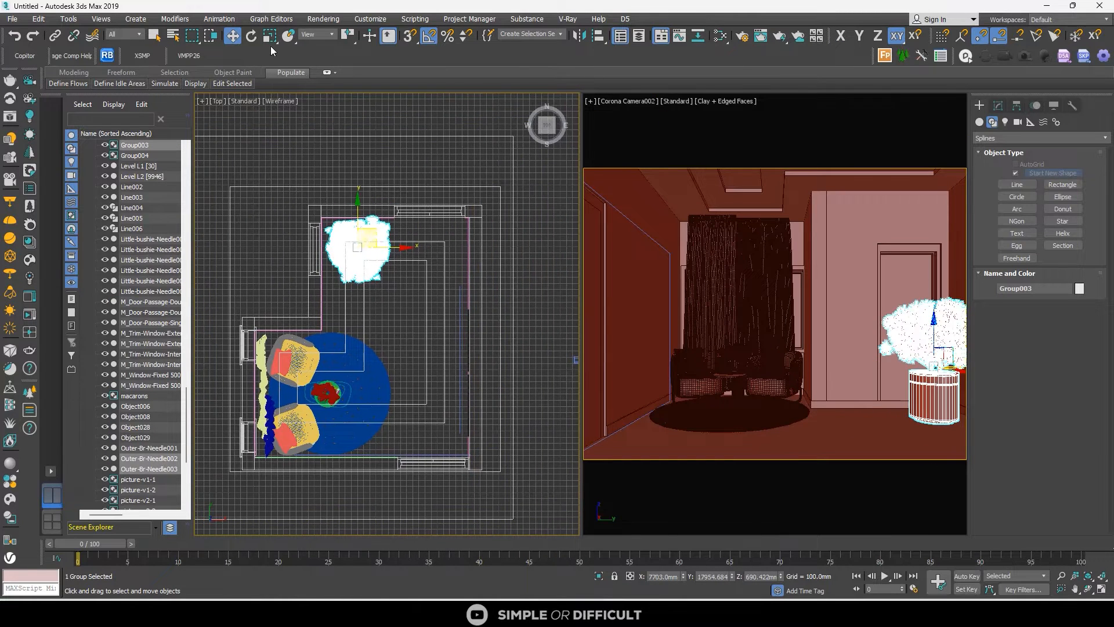
key(r)
key(r)
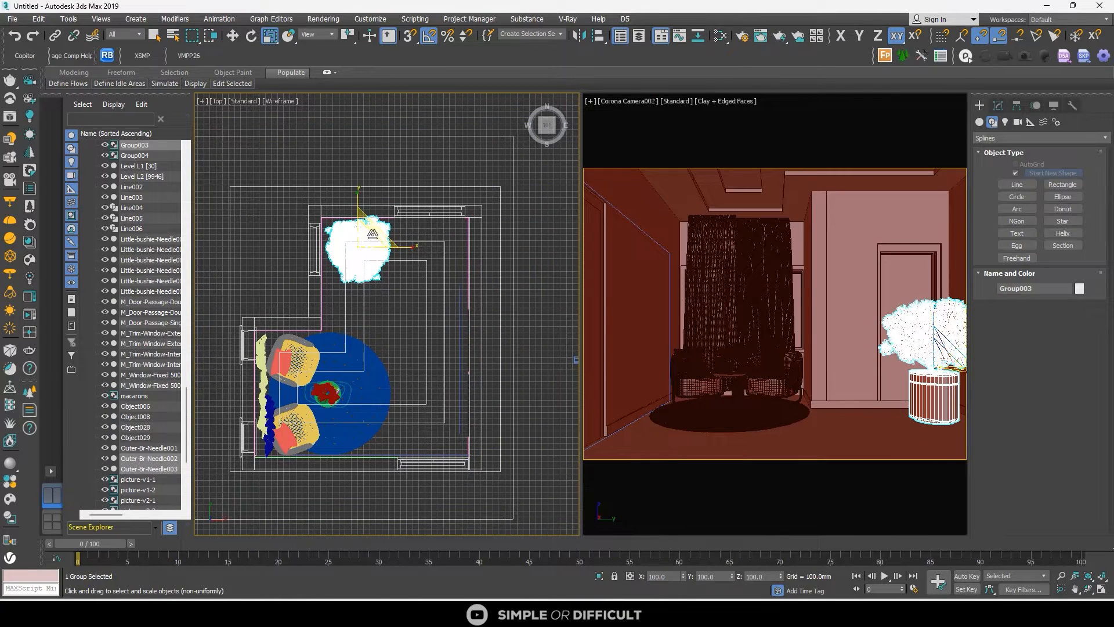
drag(372, 234, 404, 224)
Move the potted plant to about X 7906.7 mm, Y 18119.7 mm and rotate it -15° around Z
key(w)
scroll(360, 216, up, 5)
click(251, 36)
scroll(404, 223, down, 8)
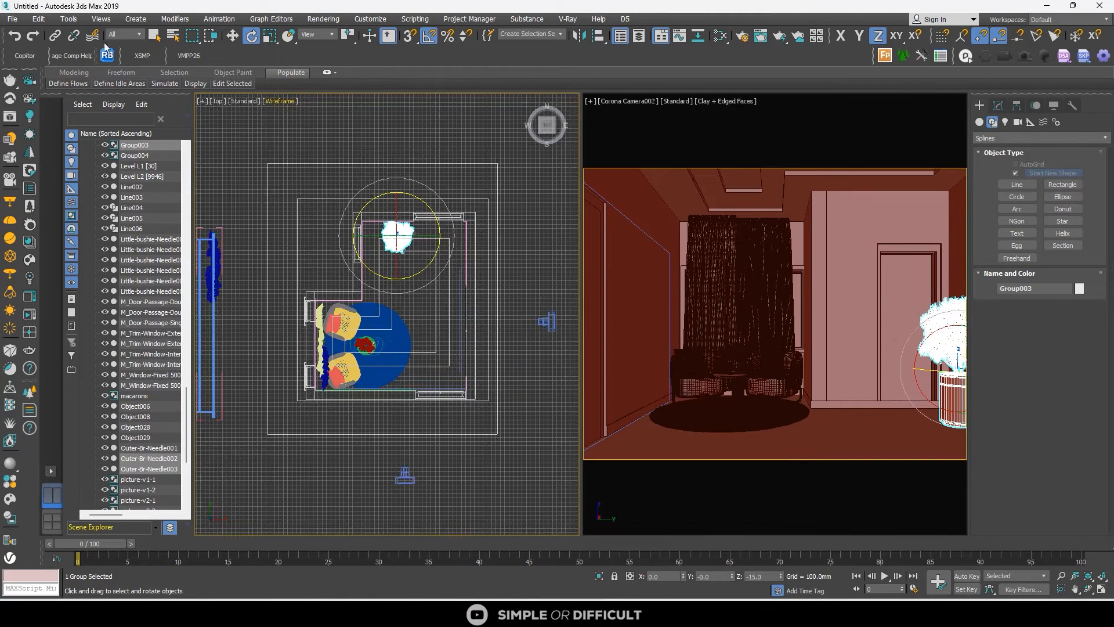
key(q)
click(356, 174)
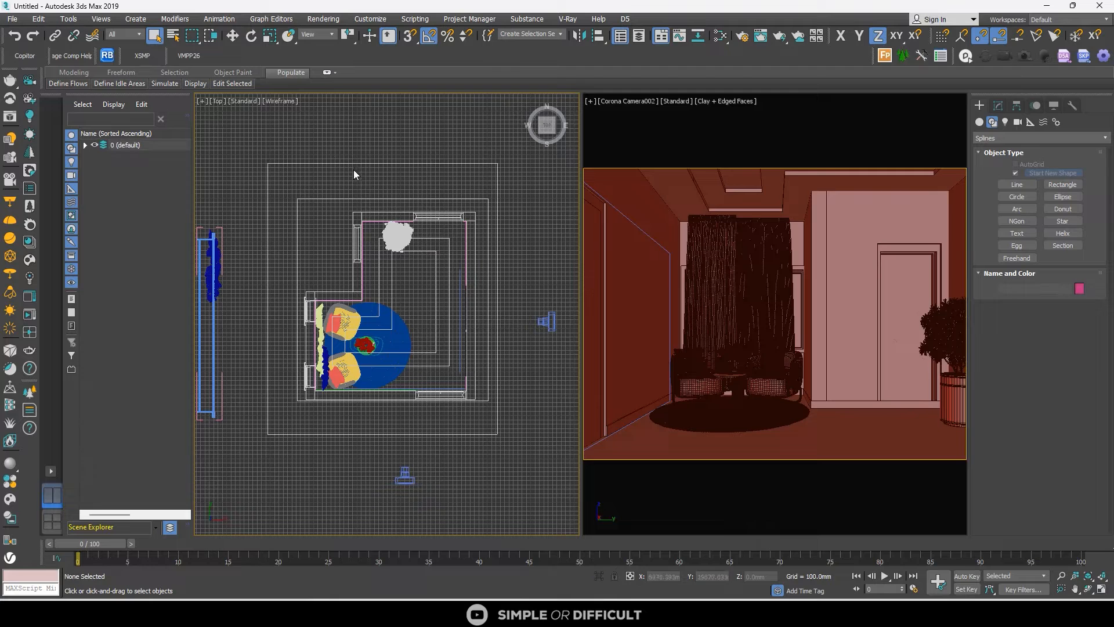
Move the potted plant in the top view to the inner wall corner between the new door and the seating area
click(398, 235)
scroll(332, 155, up, 2)
click(232, 35)
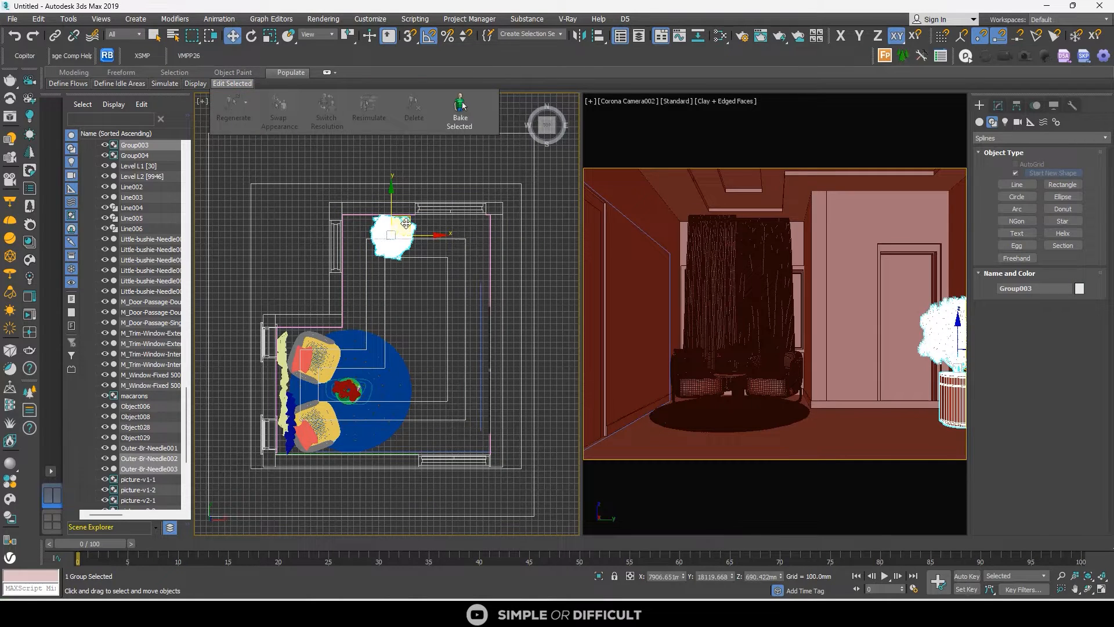
drag(406, 225, 358, 244)
Rotate the potted plant about 95° around Z and nudge it about -52 mm in X and -47 mm in Y towards the wall
click(252, 36)
scroll(363, 278, up, 3)
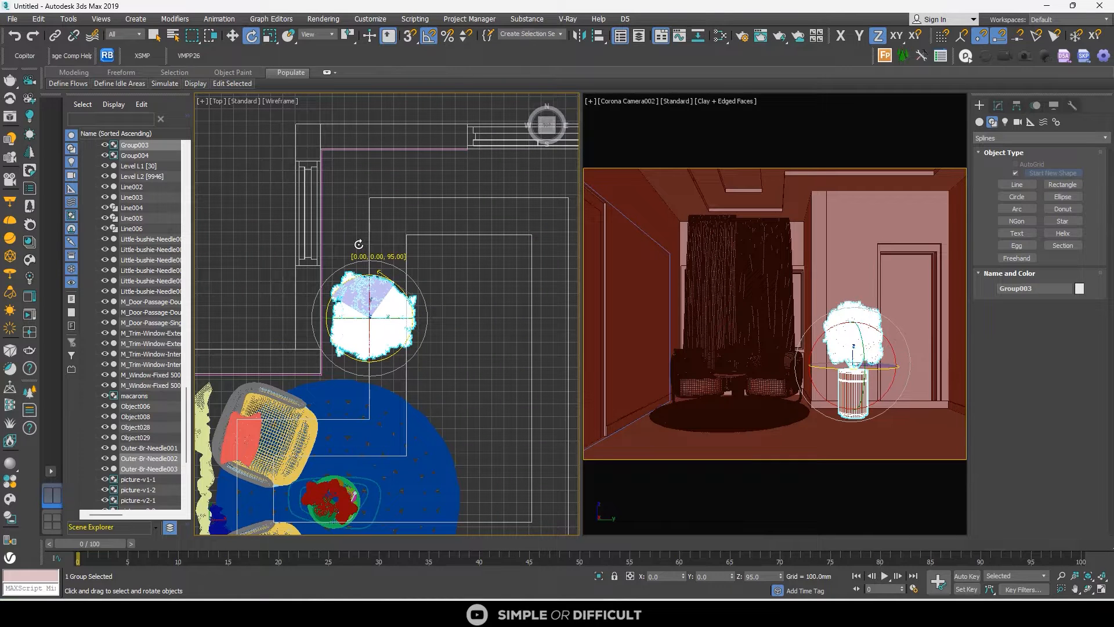
click(233, 36)
drag(385, 303, 380, 310)
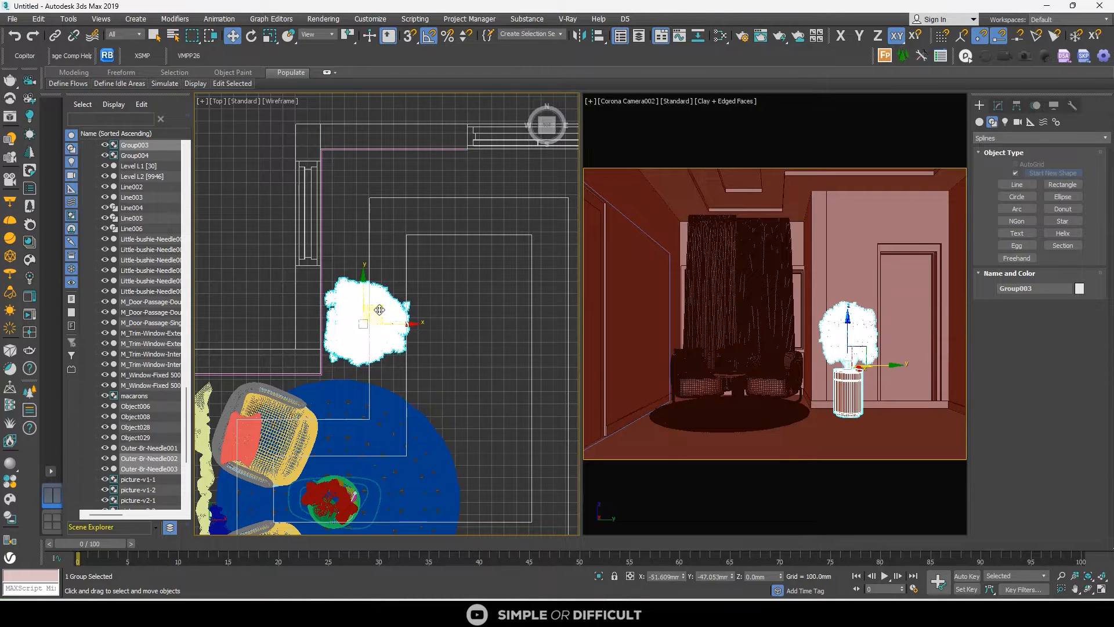
Try scaling the potted plant down along Z in the camera view, and undo the change
click(270, 37)
drag(848, 329, 848, 331)
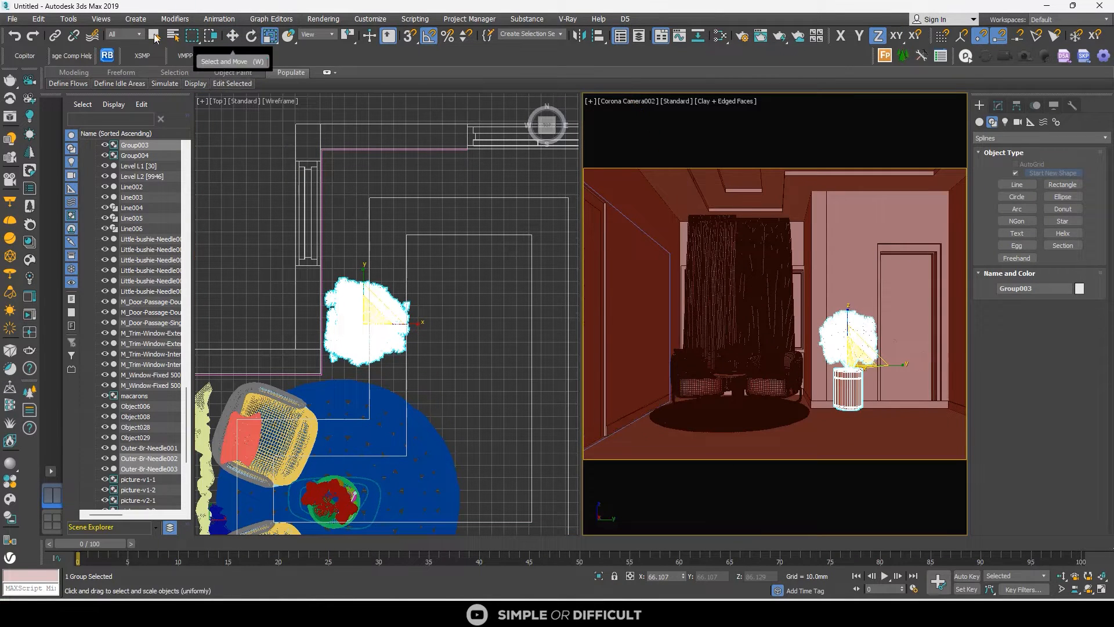
click(19, 39)
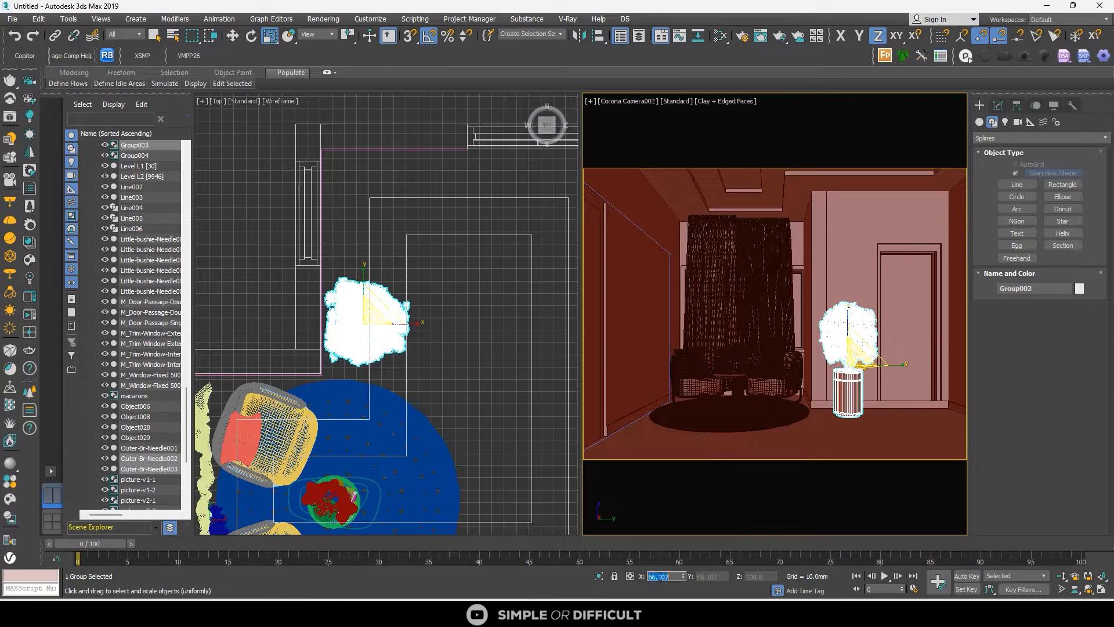
Set the potted plant's X scale to 100 and scale the plant down uniformly in the top view
text(100)
key(Return)
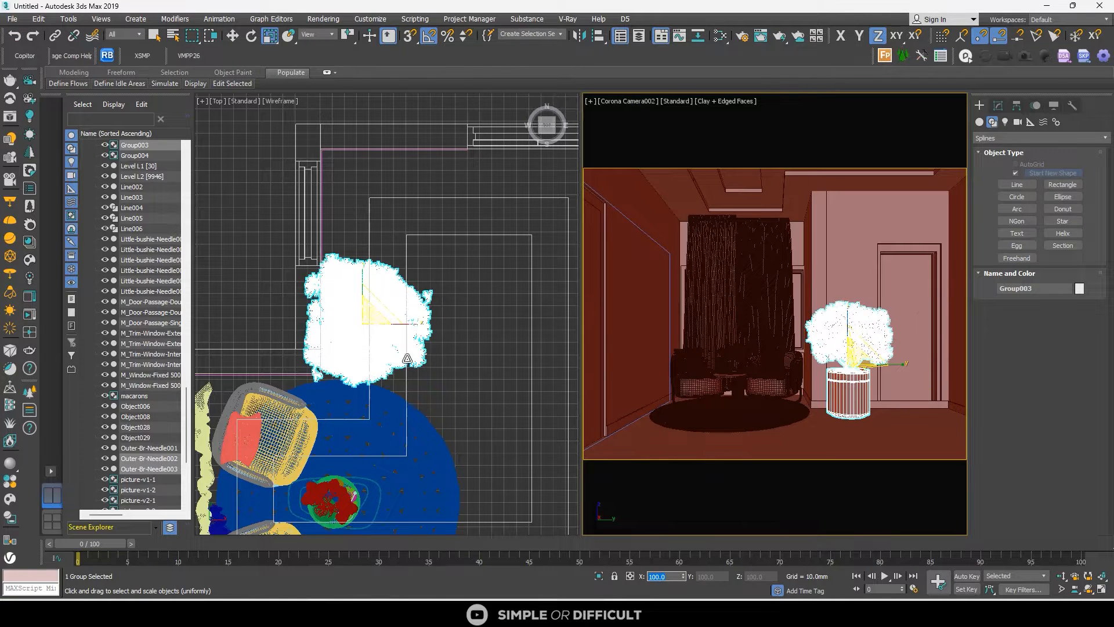
drag(373, 315, 362, 352)
Nudge the potted plant in the top view to about X 7434 mm, Y 17052 mm, beside the inner wall
click(232, 36)
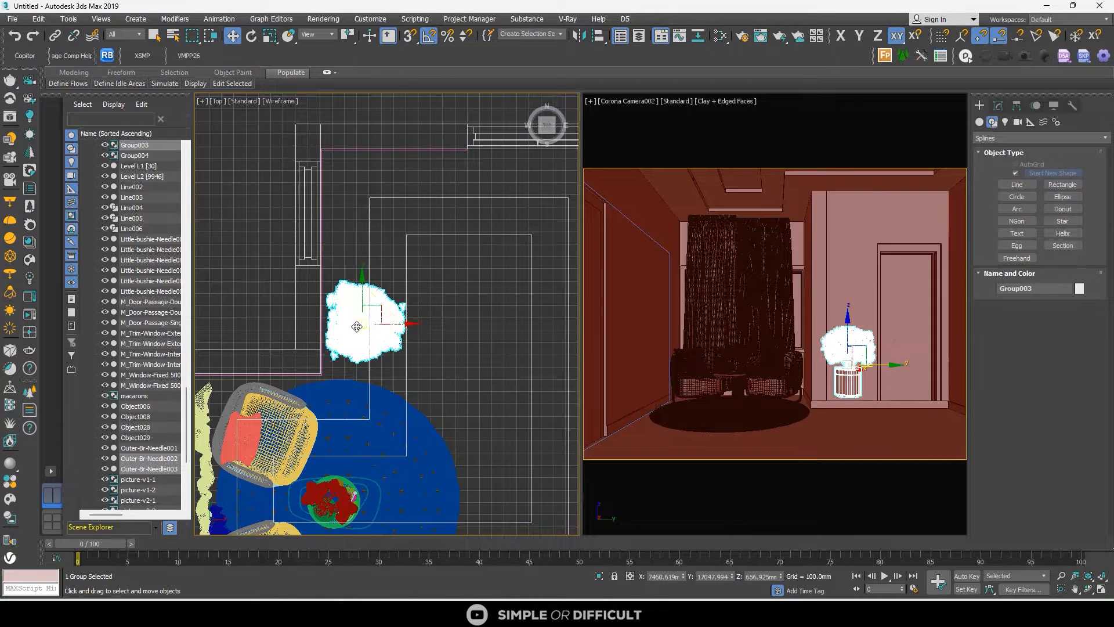
scroll(382, 315, up, 2)
drag(381, 315, 376, 314)
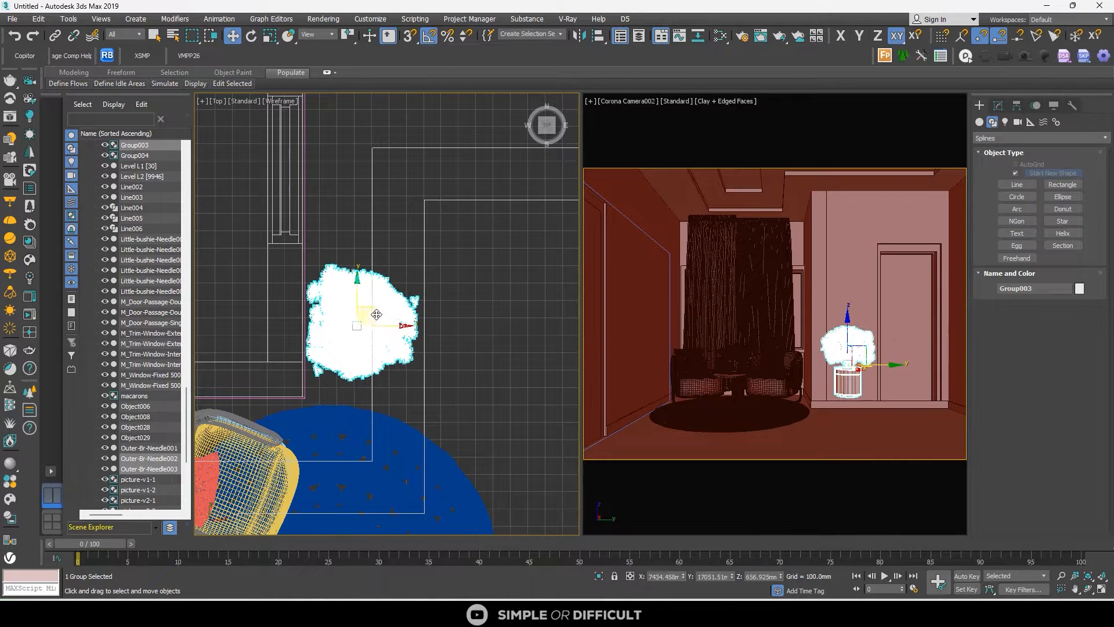
Isolate the potted plant with the floor in the right view and open the plant's group to select the pot
ctrl+click(887, 438)
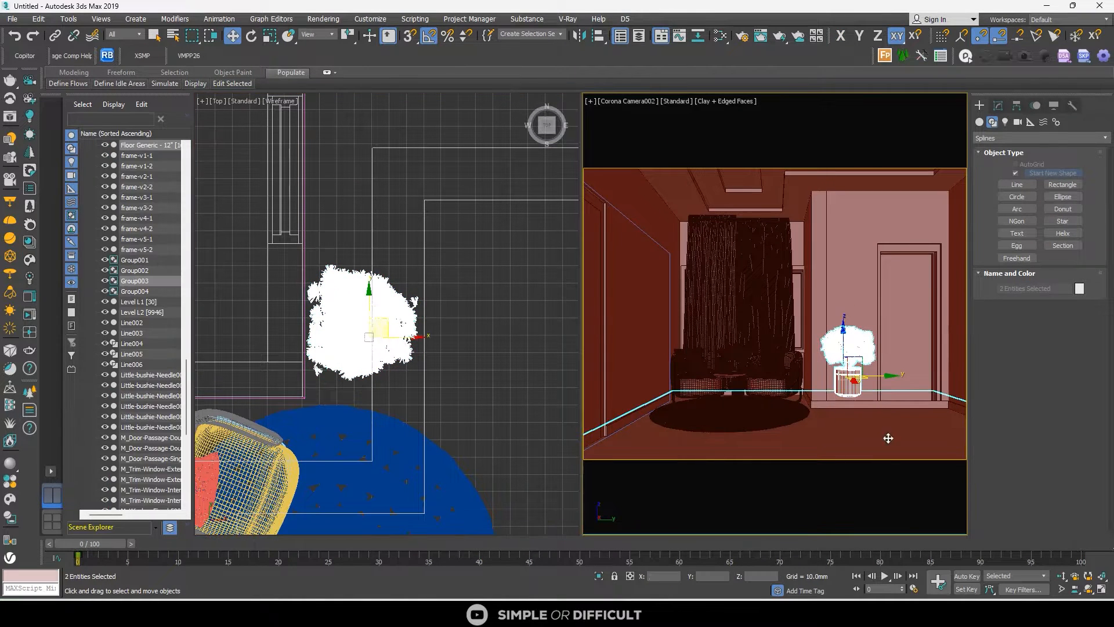
click(599, 576)
click(558, 125)
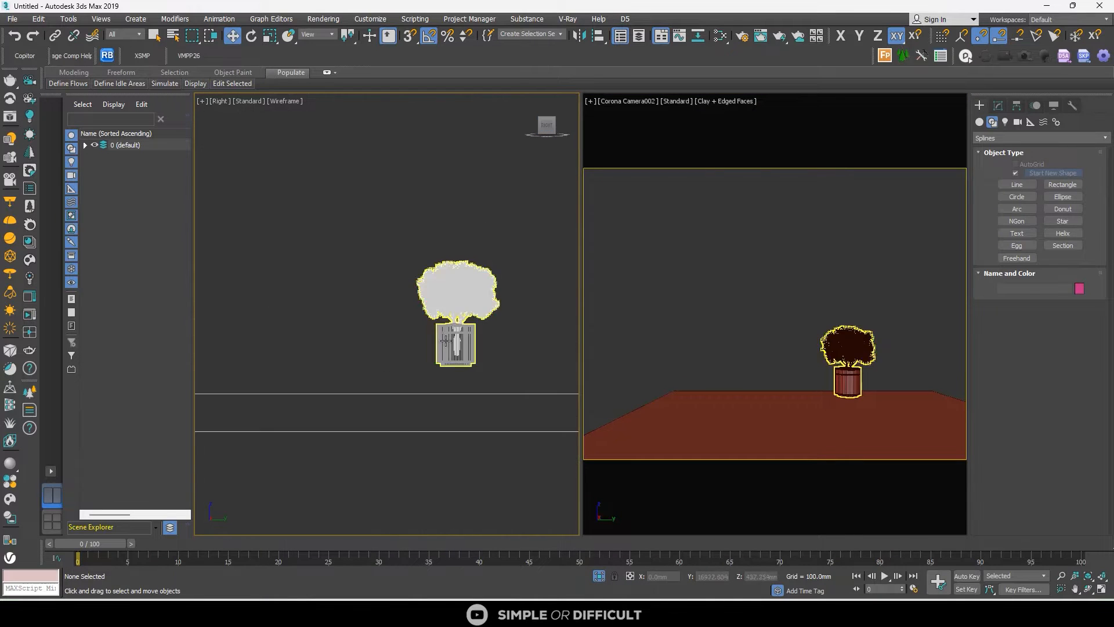
right_click(444, 325)
click(634, 314)
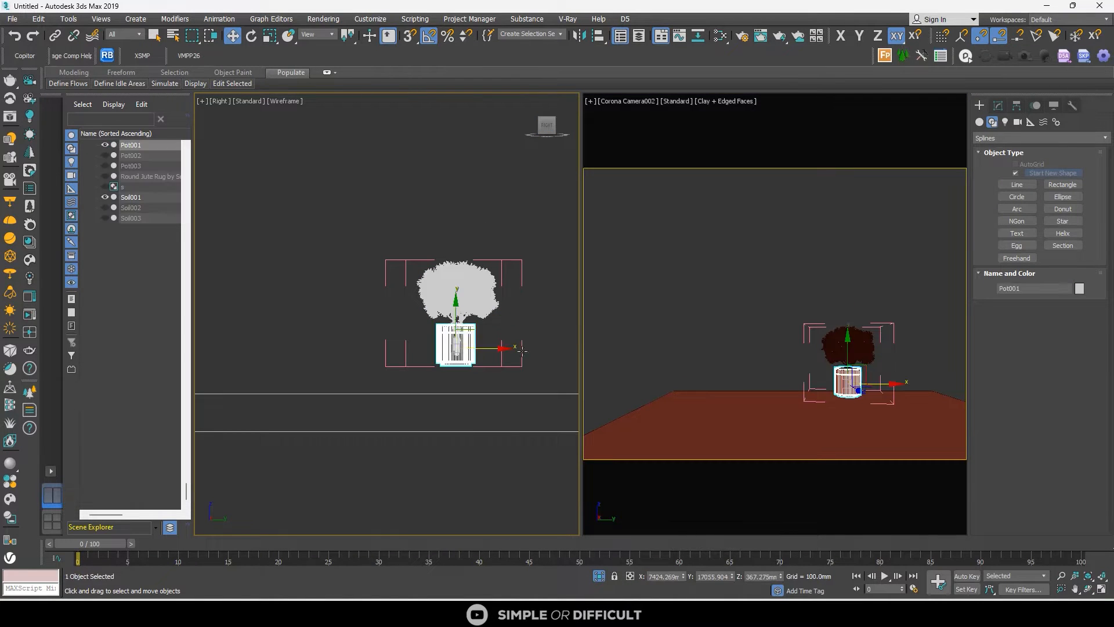
Lengthen the pot by moving the lower vertices of its Editable Poly down to the floor surface
click(1001, 106)
click(980, 238)
click(1010, 247)
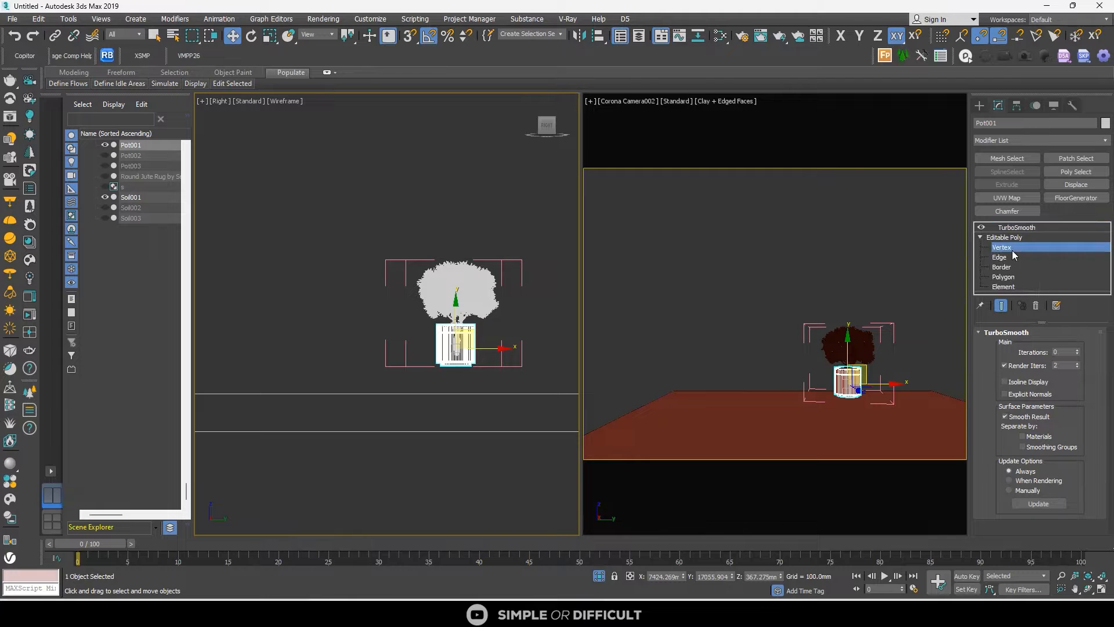
scroll(472, 368, up, 2)
drag(402, 345, 499, 382)
drag(446, 329, 488, 366)
scroll(449, 368, up, 5)
Close the potted plant's group and end the isolation to bring back the whole scene
click(979, 110)
scroll(414, 234, down, 8)
right_click(412, 234)
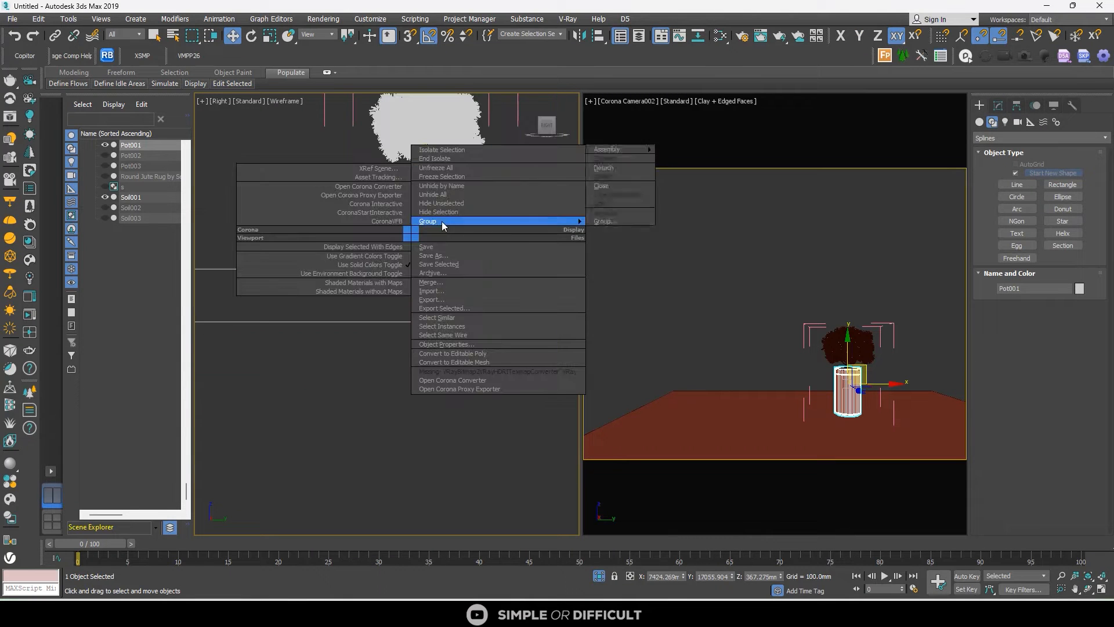
mouse_move(571, 222)
click(601, 186)
click(498, 413)
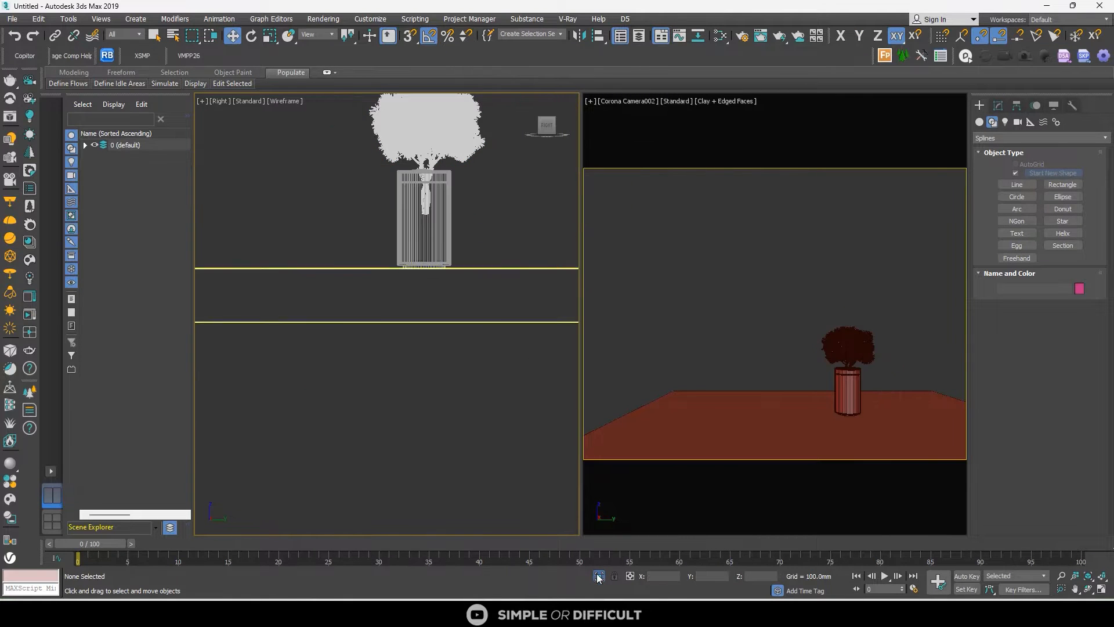
key(alt+q)
Move the potted plant about -77 mm in Y in the top view
click(438, 229)
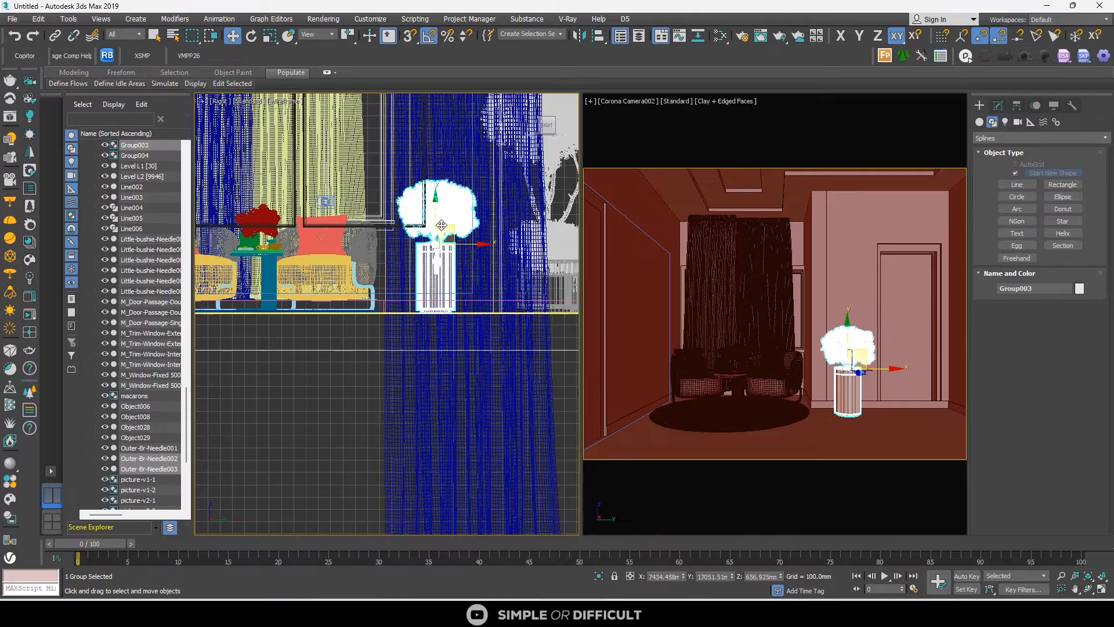
key(t)
key(z)
drag(412, 232, 410, 258)
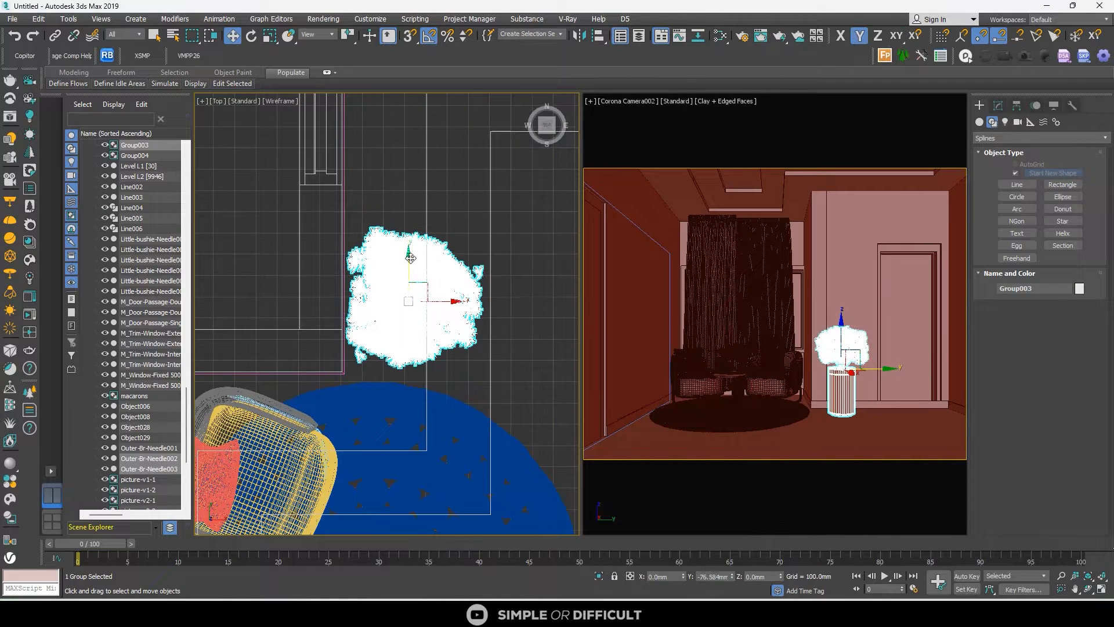
Delete the leftover curtain set and its rods standing outside the room in the top view
scroll(411, 258, down, 5)
scroll(261, 218, down, 4)
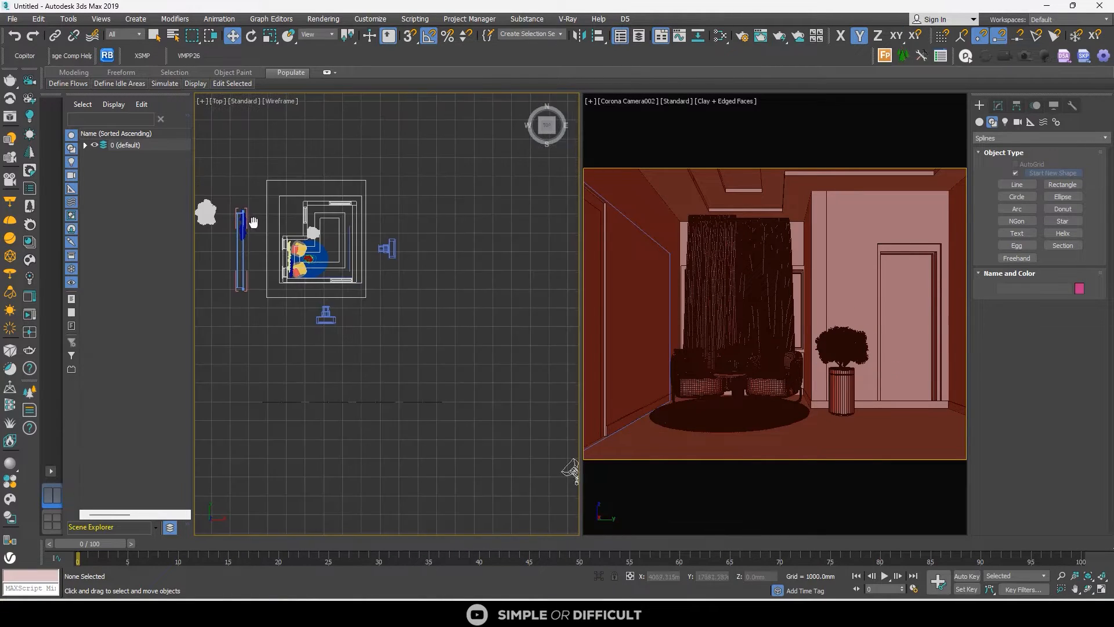
scroll(273, 232, up, 4)
click(271, 229)
key(Delete)
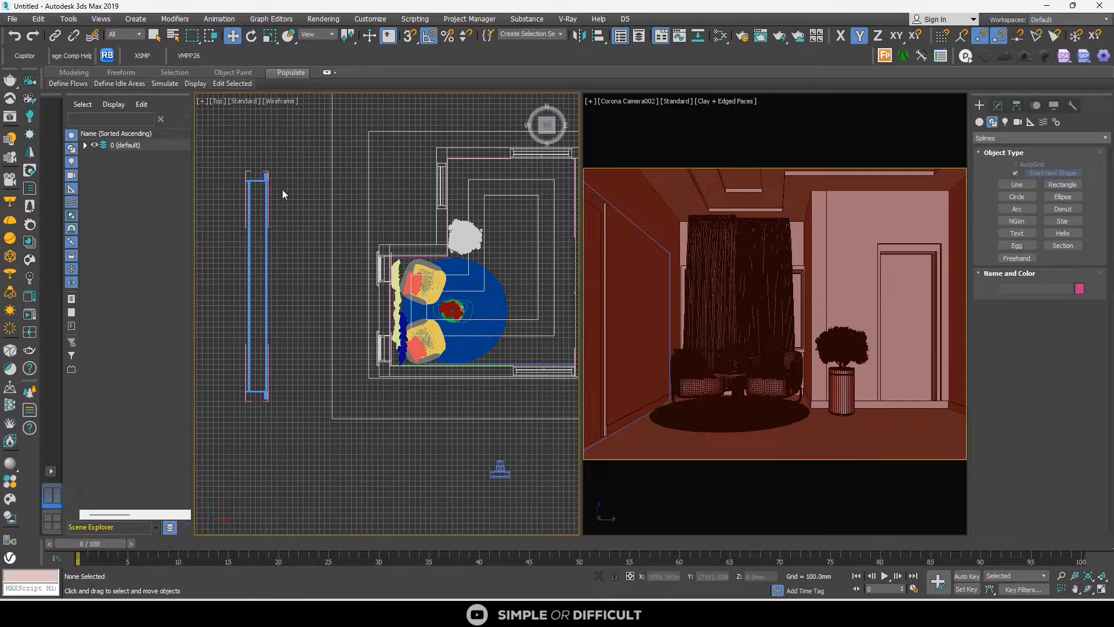
drag(239, 419, 239, 418)
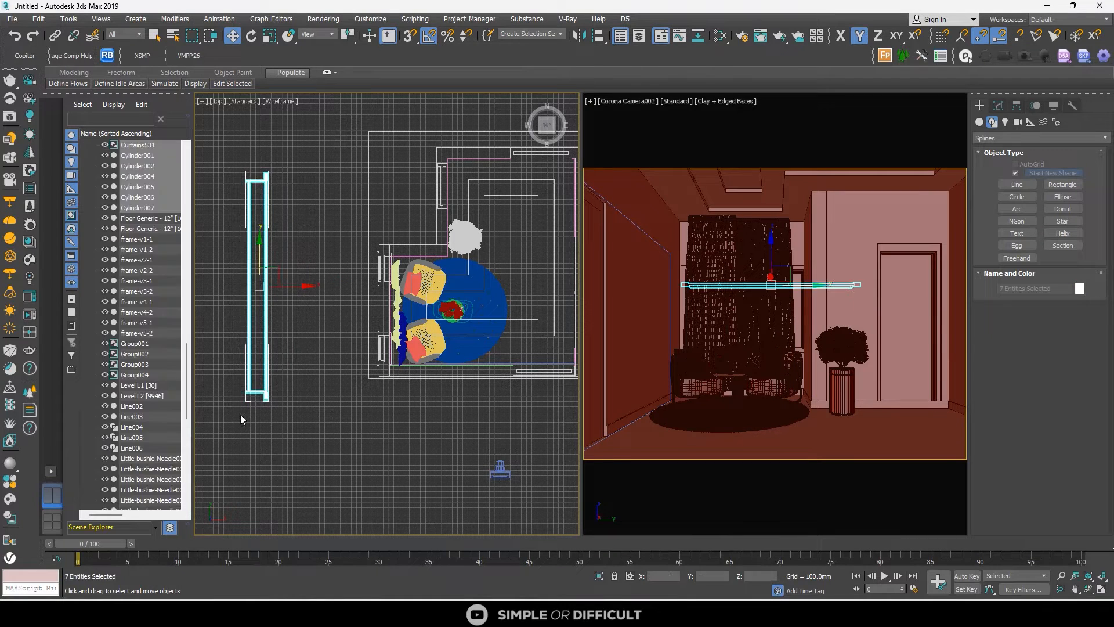
key(Delete)
Isolate the two ceiling objects, the window wall, both curtains and the two armchairs
click(682, 201)
ctrl+click(732, 197)
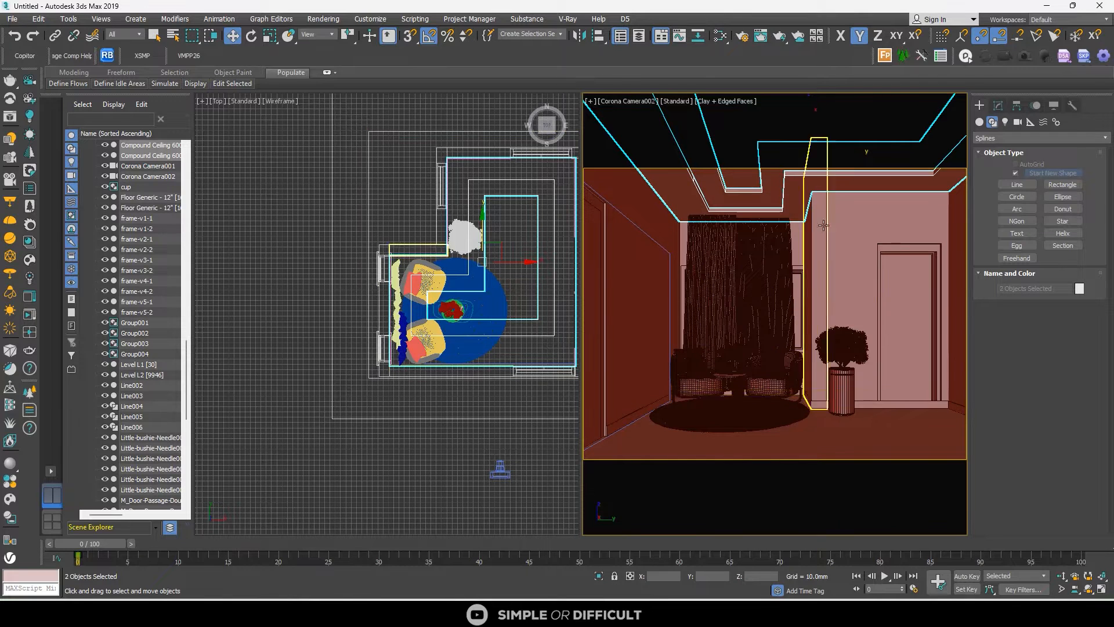
ctrl+click(798, 235)
ctrl+click(769, 238)
ctrl+click(714, 279)
ctrl+click(697, 374)
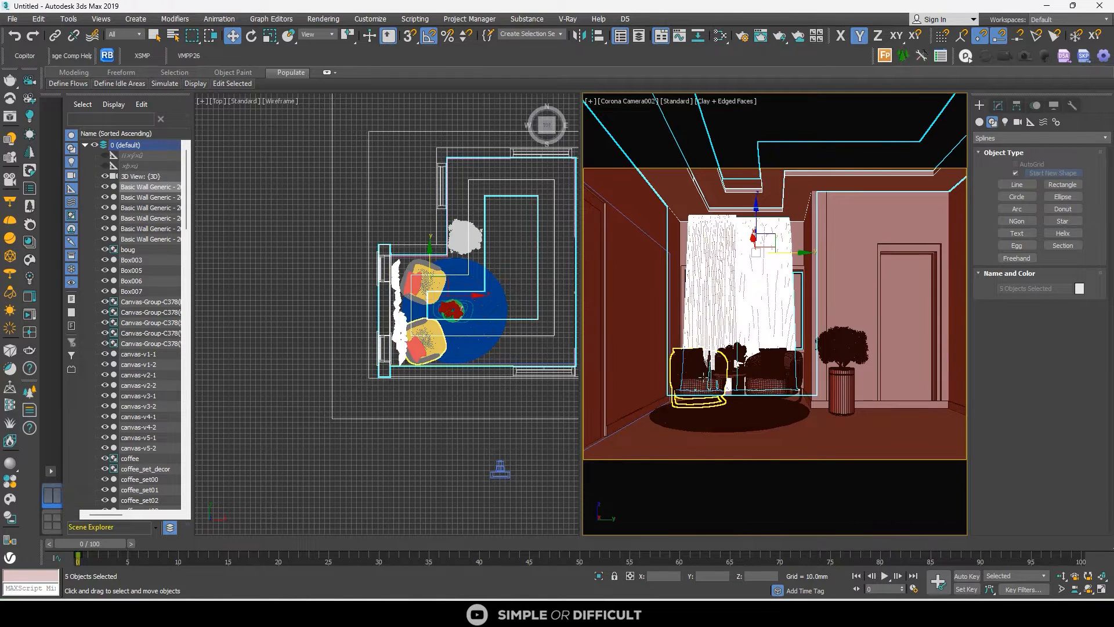
ctrl+click(771, 375)
click(598, 577)
click(436, 430)
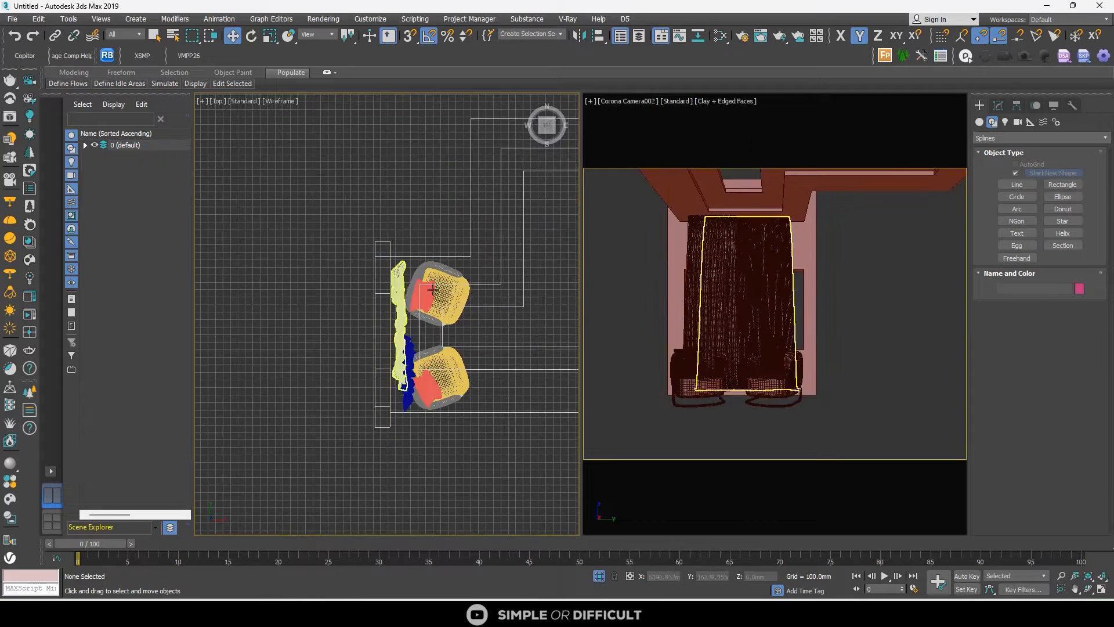
Select both curtains in the top view and apply an FFD 4x4x4 modifier to them
scroll(415, 297, up, 4)
click(367, 294)
scroll(367, 294, down, 4)
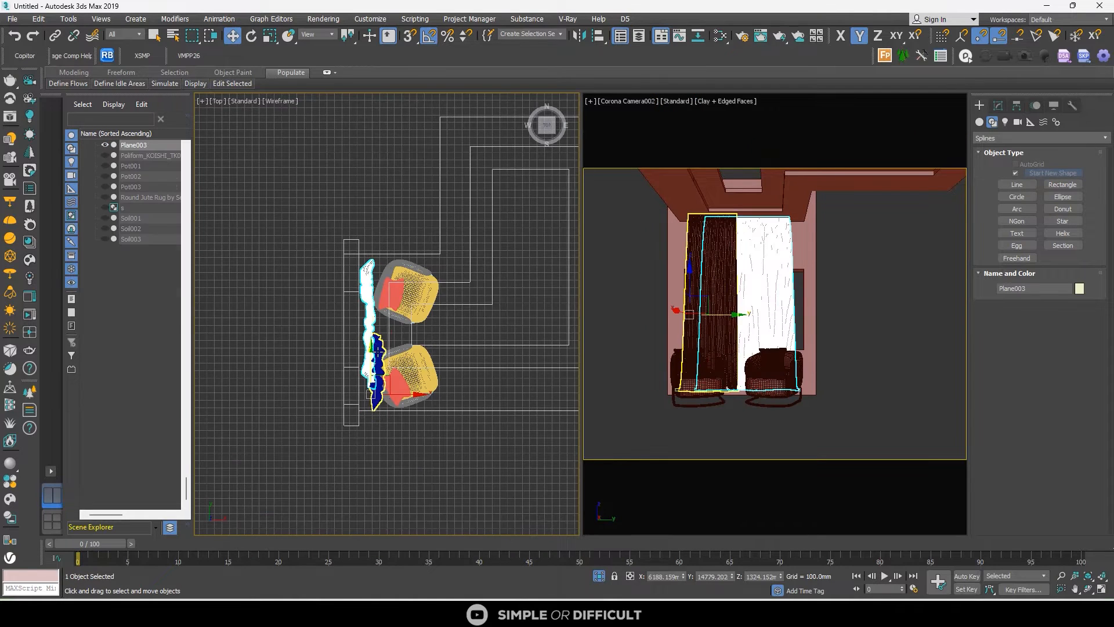
ctrl+click(380, 359)
click(998, 106)
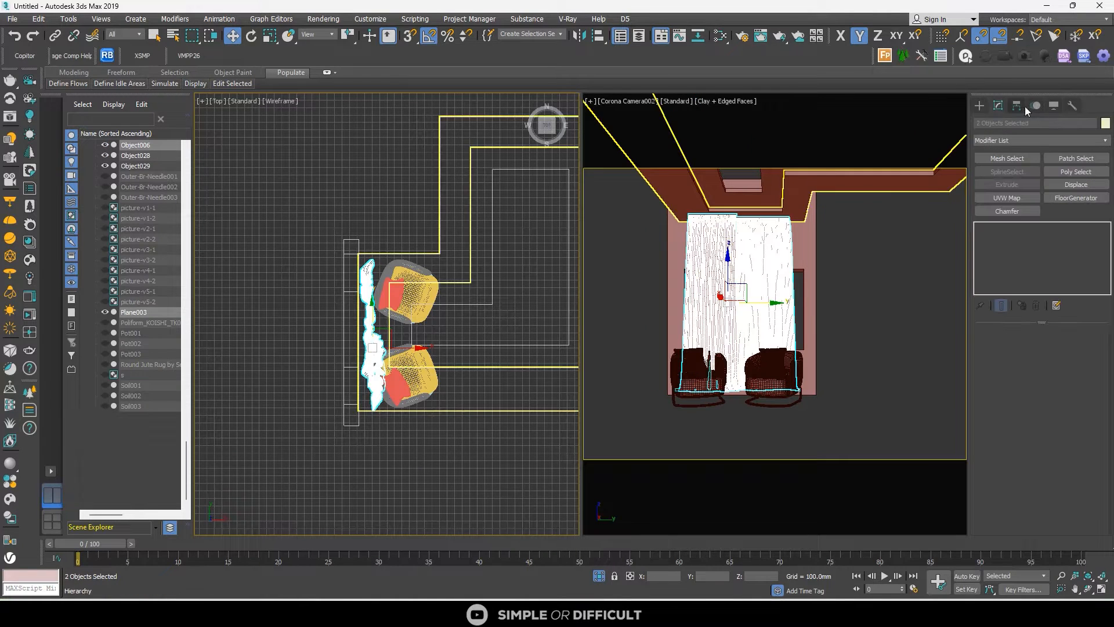
click(1014, 141)
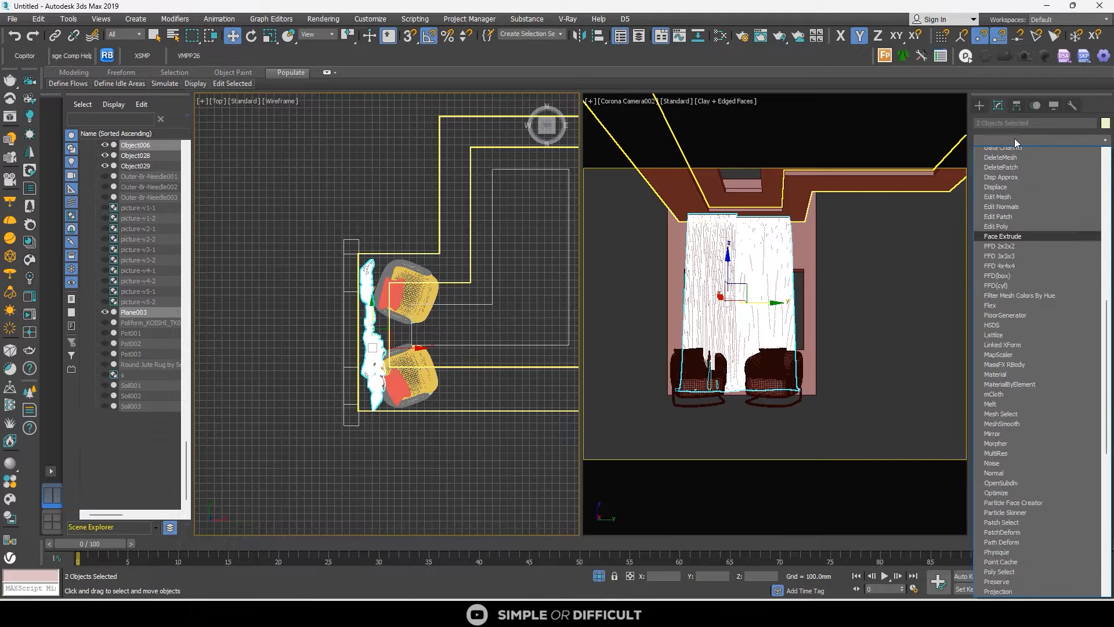
scroll(1021, 162, down, 10)
click(1031, 176)
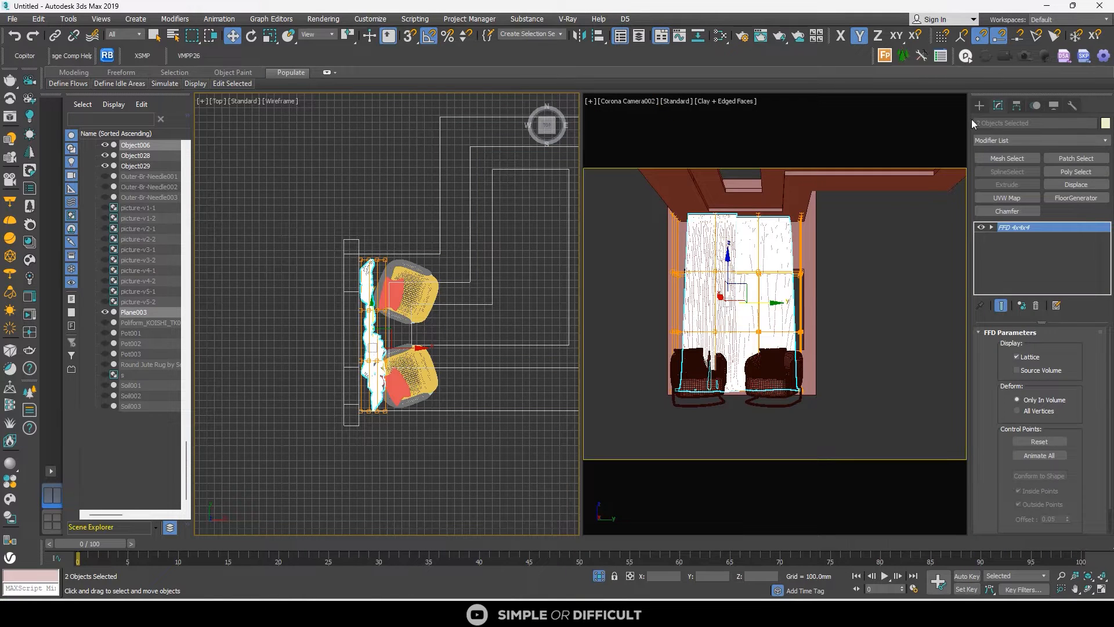
Adjust the curtains' FFD control points in the top view to make them shallower and closer to the window wall
click(1018, 238)
scroll(362, 175, up, 4)
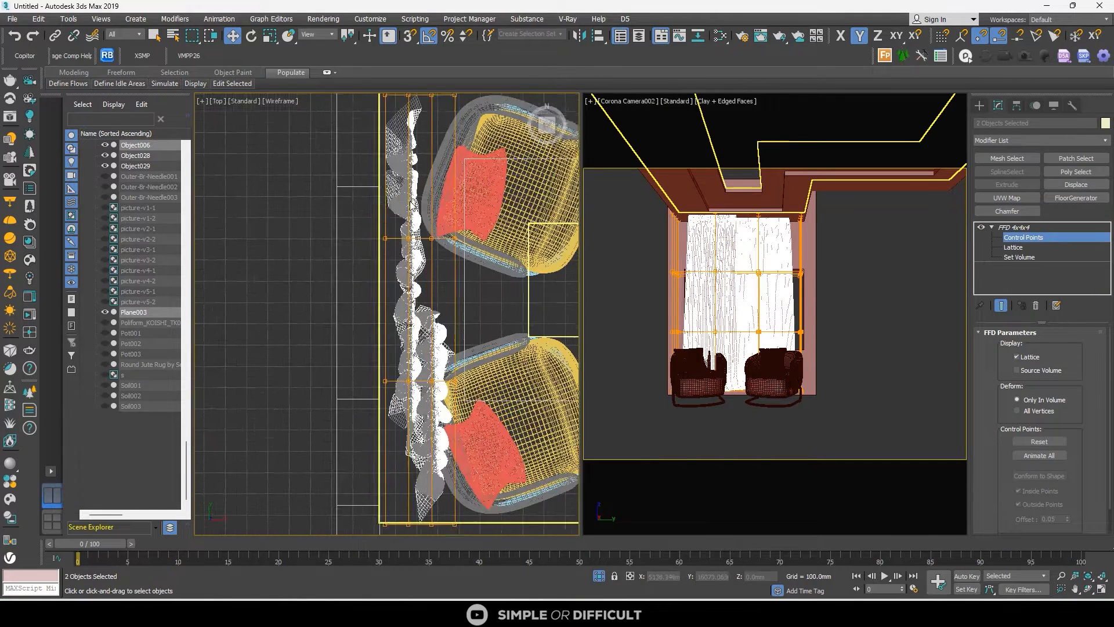
scroll(362, 175, down, 2)
scroll(355, 267, up, 3)
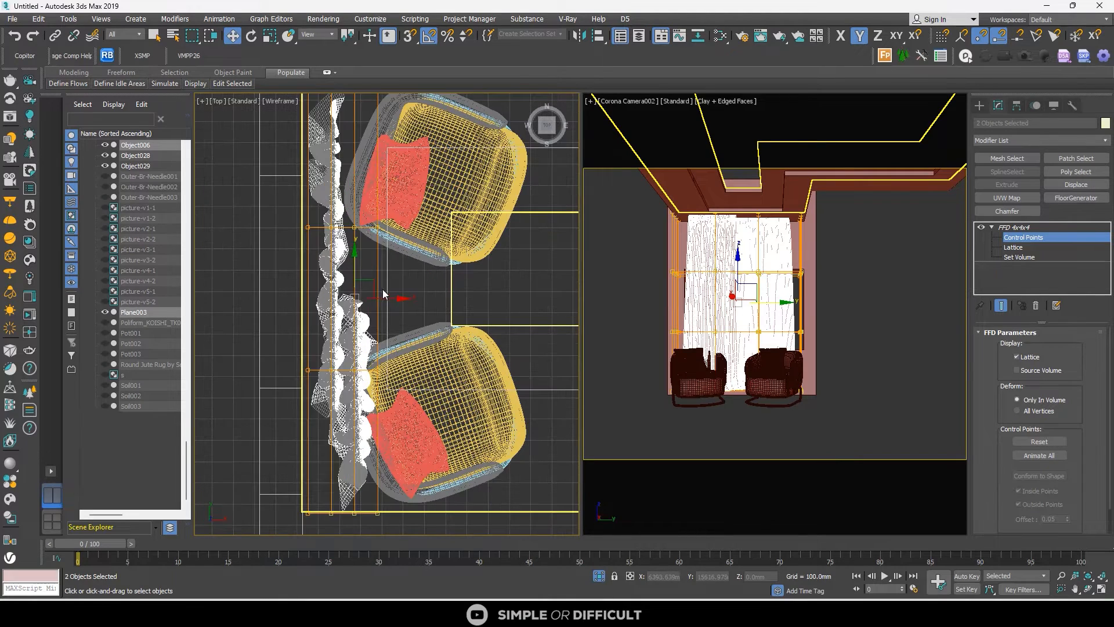
drag(392, 296, 397, 266)
scroll(373, 294, down, 3)
scroll(360, 315, up, 3)
scroll(401, 296, down, 2)
scroll(397, 333, up, 2)
drag(396, 491, 309, 318)
drag(339, 384, 342, 378)
scroll(346, 378, down, 3)
scroll(324, 191, up, 3)
Move the FFD control points at the curtains' upper end in the top view about 35 mm in Y towards the side wall
drag(323, 235, 400, 287)
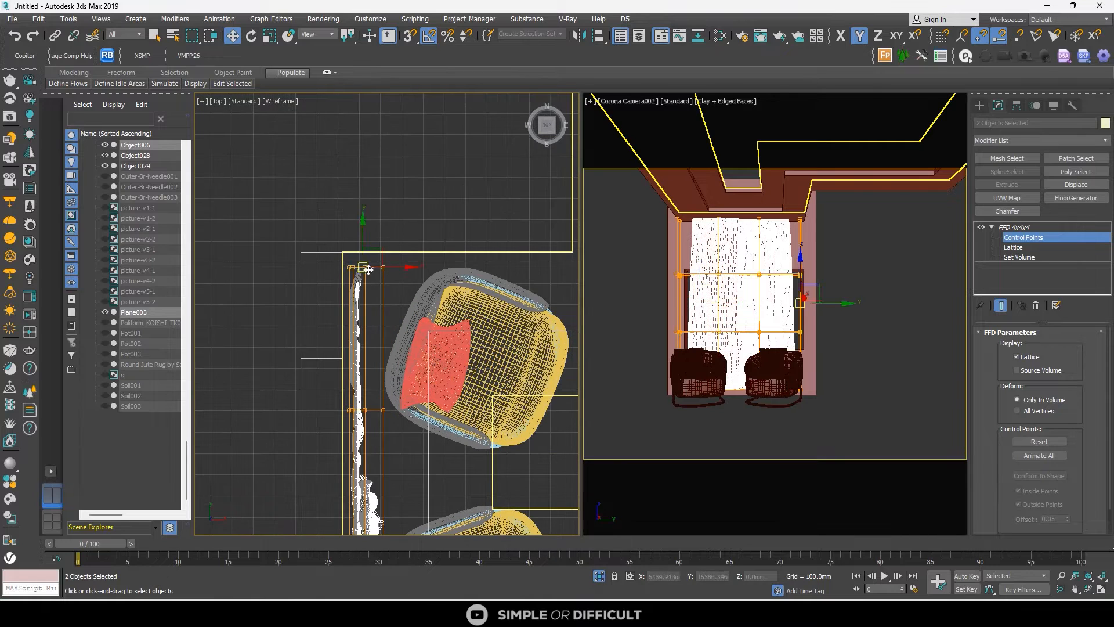
drag(365, 251, 365, 243)
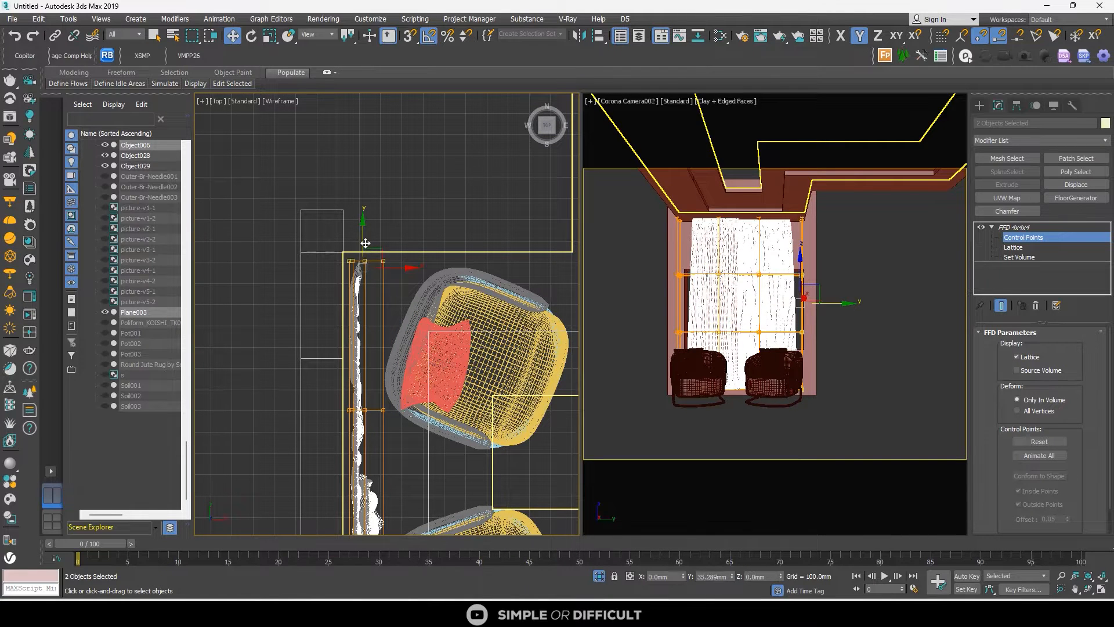
click(411, 226)
click(982, 108)
click(259, 347)
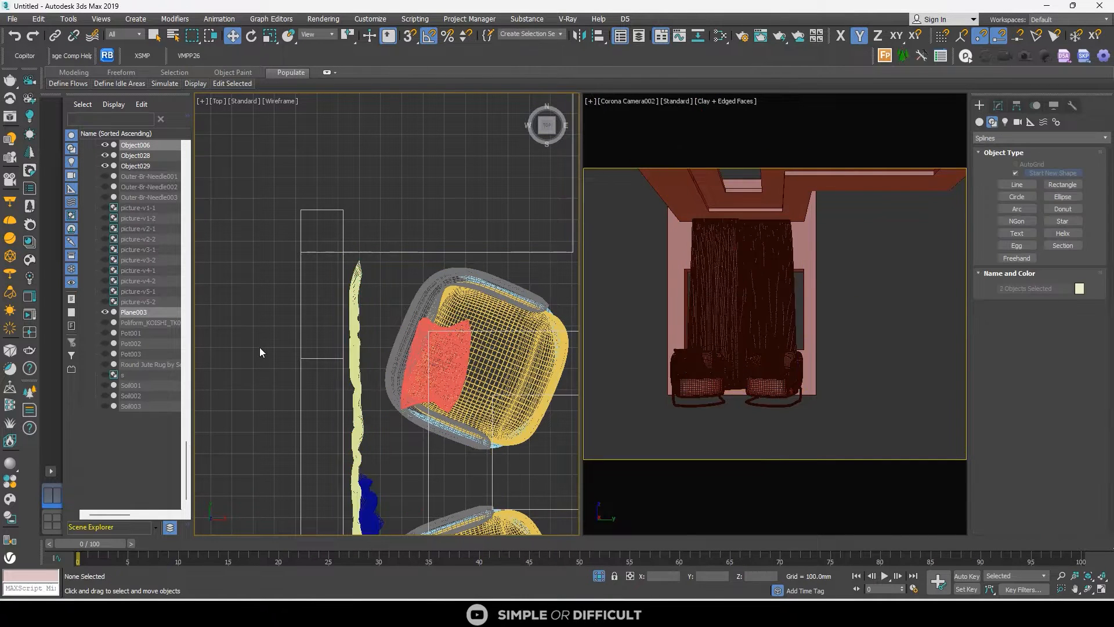
Move the compound ceiling's vertices nearest the window wall along X away from the curtains, and check the gap in the front view
middle_drag(370, 493, 339, 330)
scroll(357, 383, down, 3)
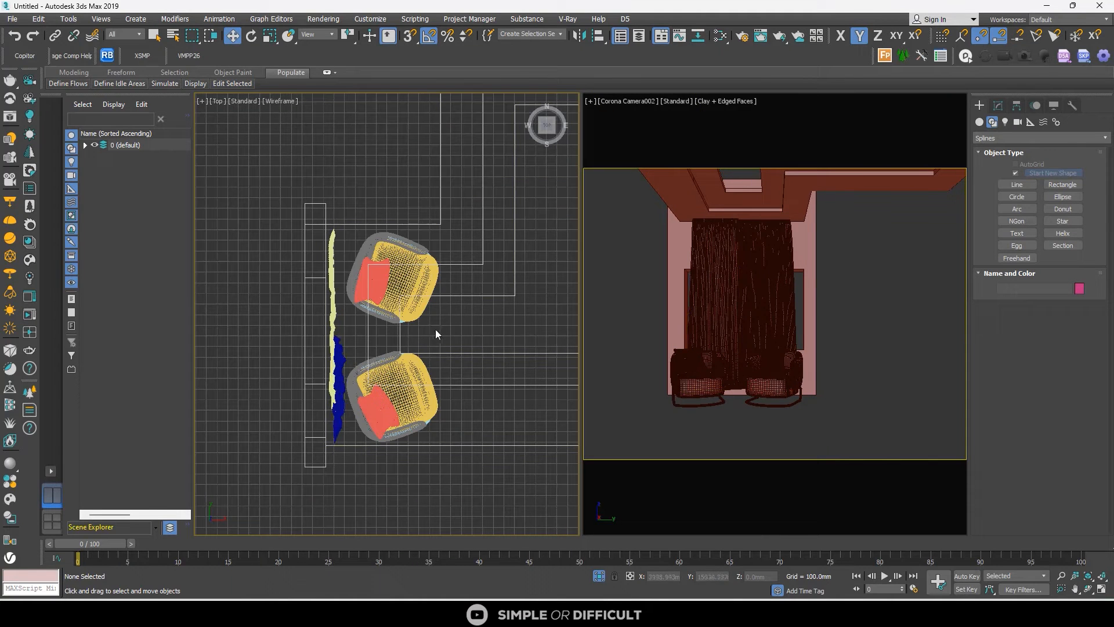
click(444, 297)
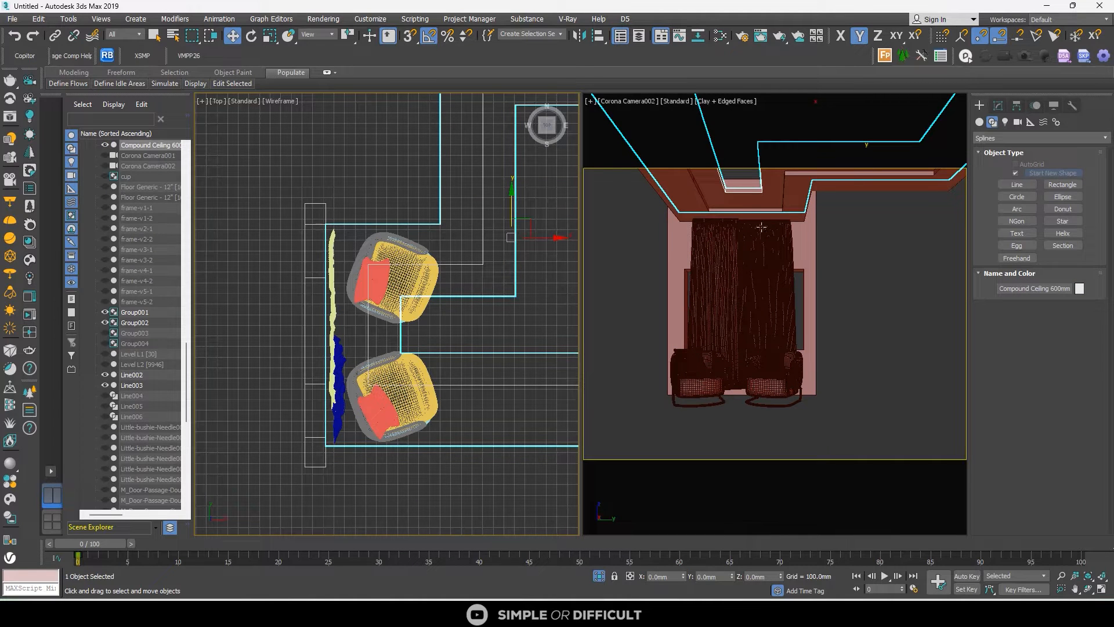
click(995, 106)
click(1010, 349)
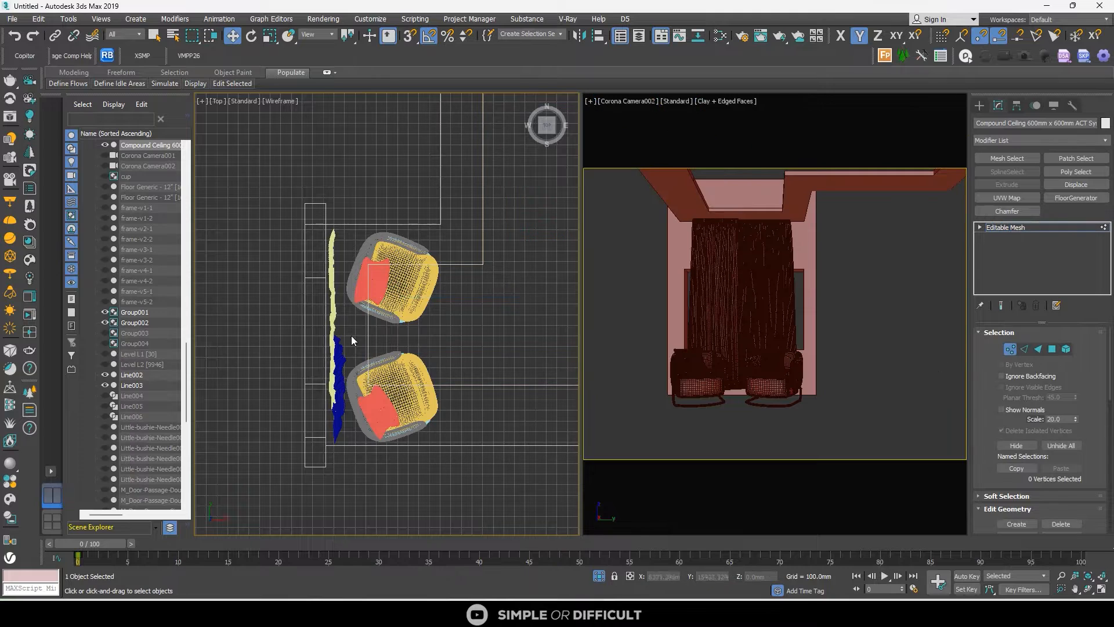
drag(339, 437, 414, 498)
drag(397, 336, 411, 339)
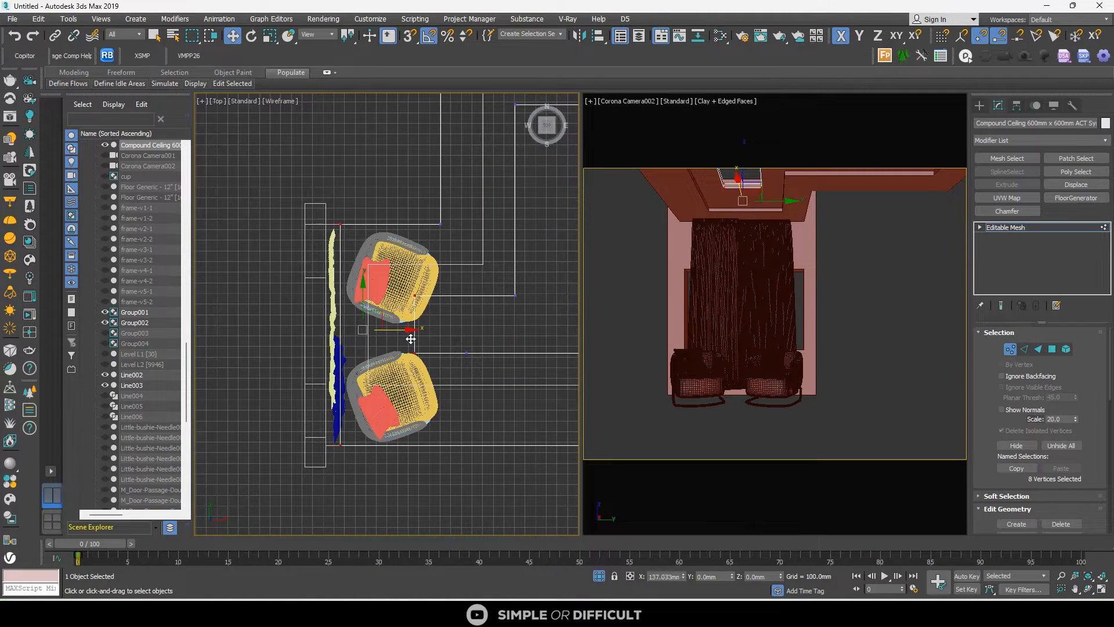
click(546, 134)
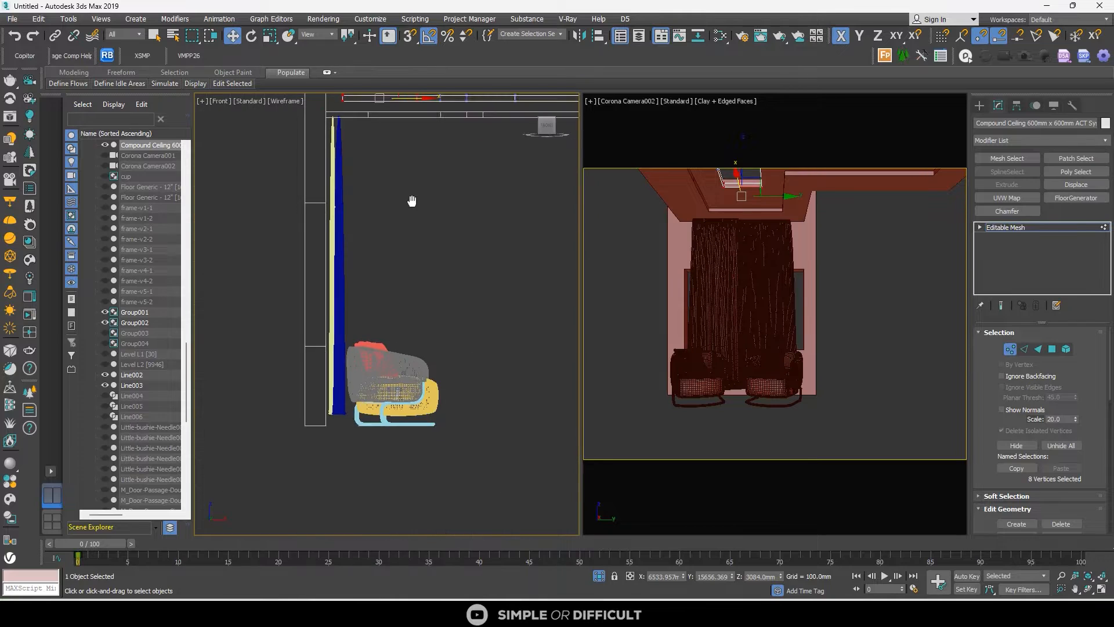
middle_drag(412, 201, 401, 343)
scroll(370, 252, up, 2)
scroll(380, 250, down, 2)
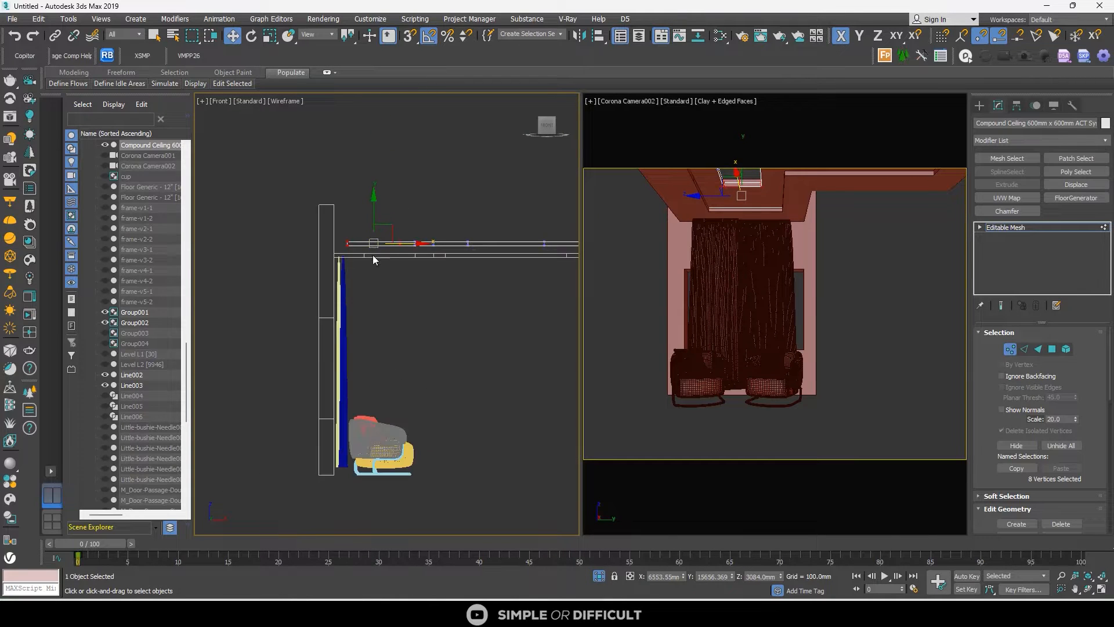
click(979, 106)
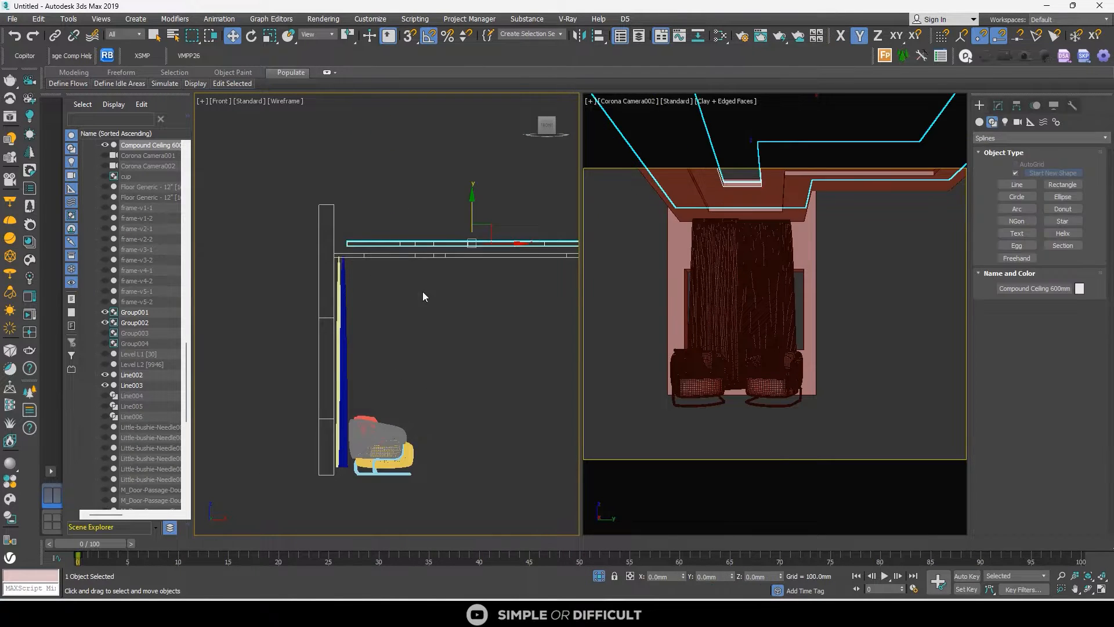
Select both curtains in the front view and raise the FFD control points at their upper end above the compound ceilings
click(344, 285)
scroll(343, 285, up, 4)
click(366, 272)
drag(366, 272, 331, 307)
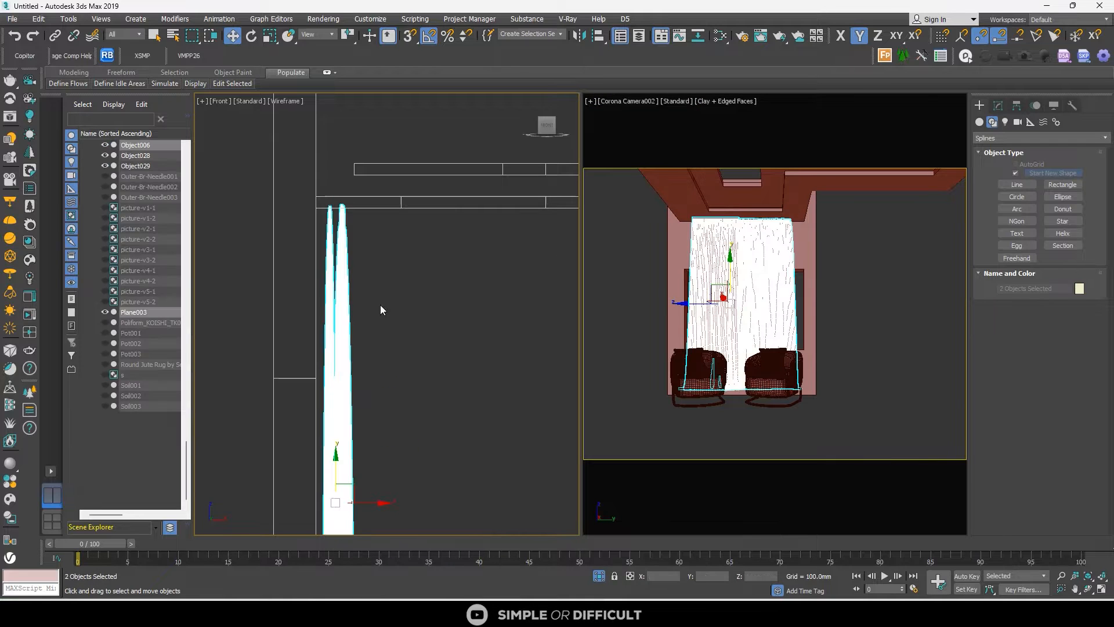
click(996, 106)
key(1)
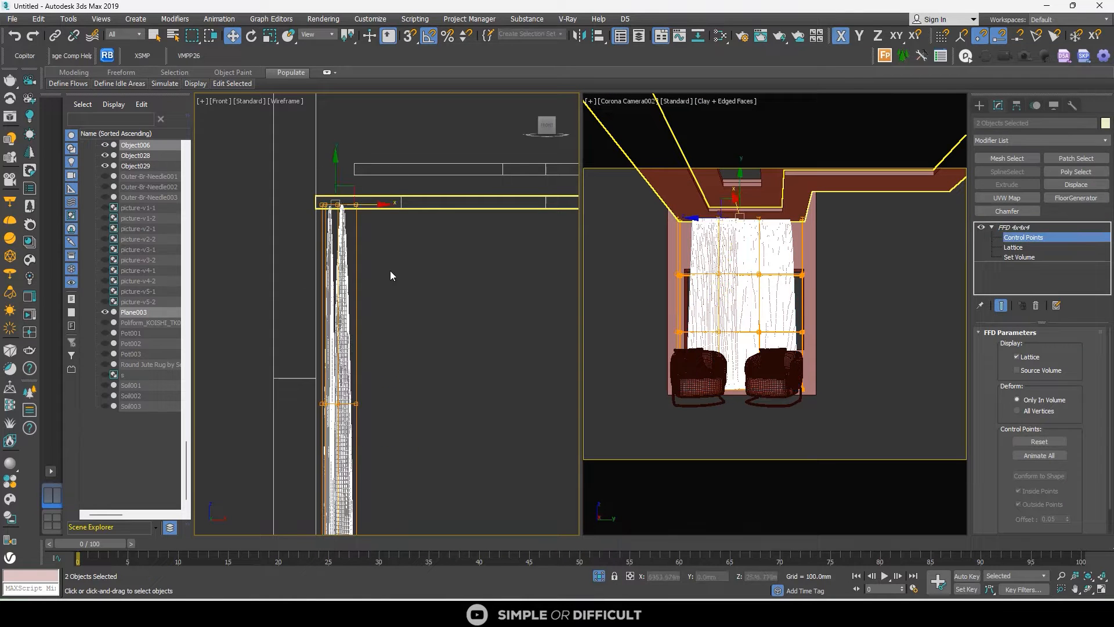
drag(336, 168, 340, 110)
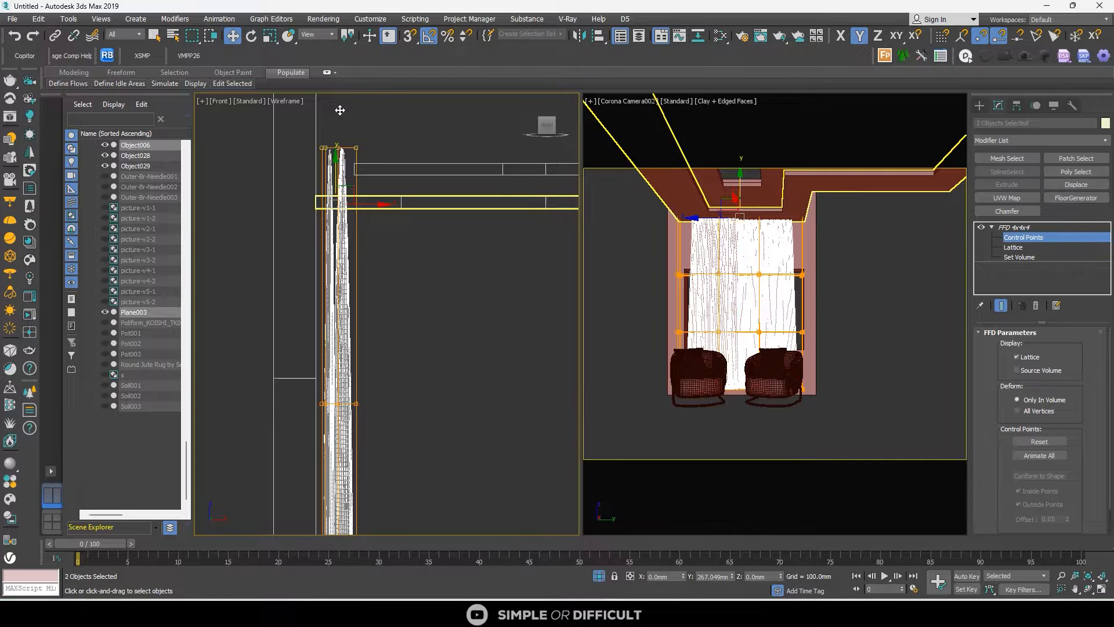
right_click(339, 109)
scroll(340, 277, down, 2)
drag(301, 186, 388, 364)
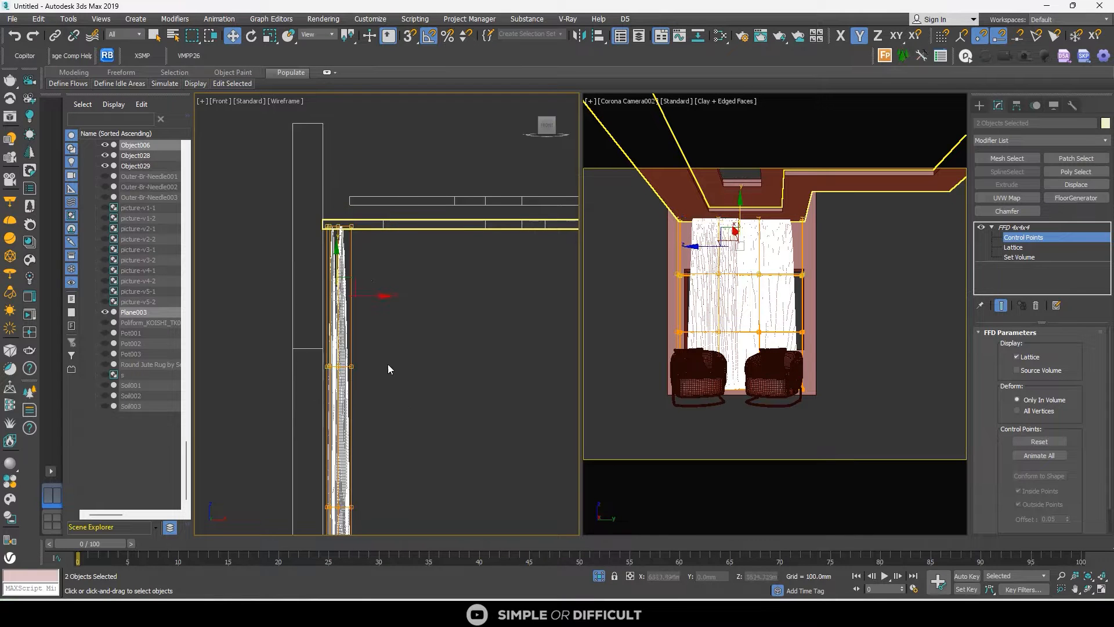
drag(333, 262, 335, 209)
Lower the curtains' bottom and lower-middle FFD control points in the front view so the hems reach the floor
scroll(397, 244, down, 2)
scroll(377, 453, up, 2)
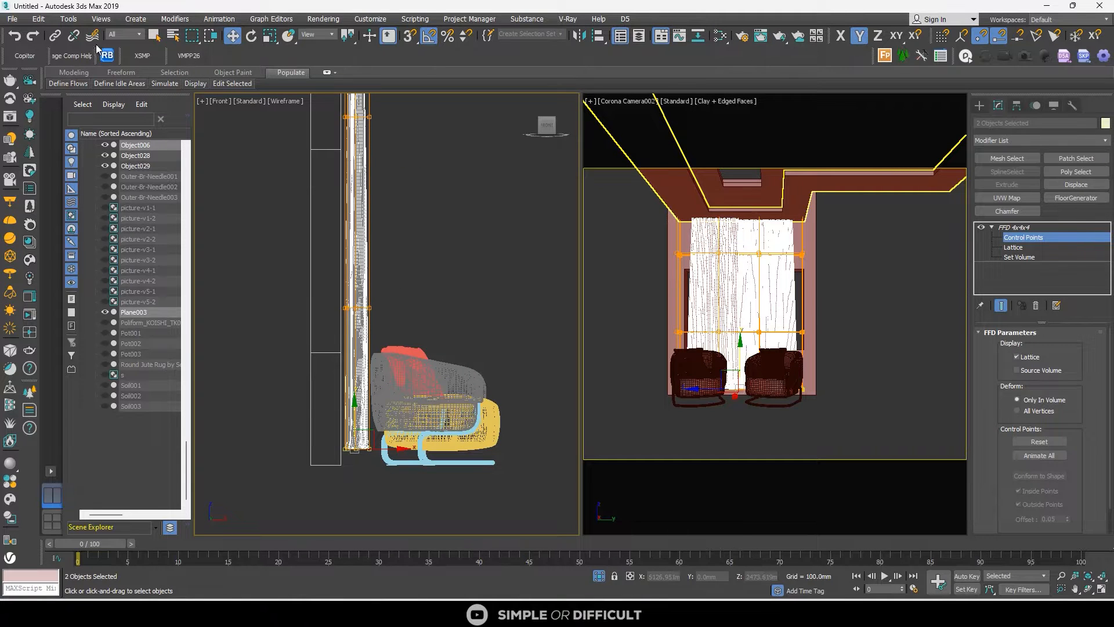
drag(355, 417, 355, 428)
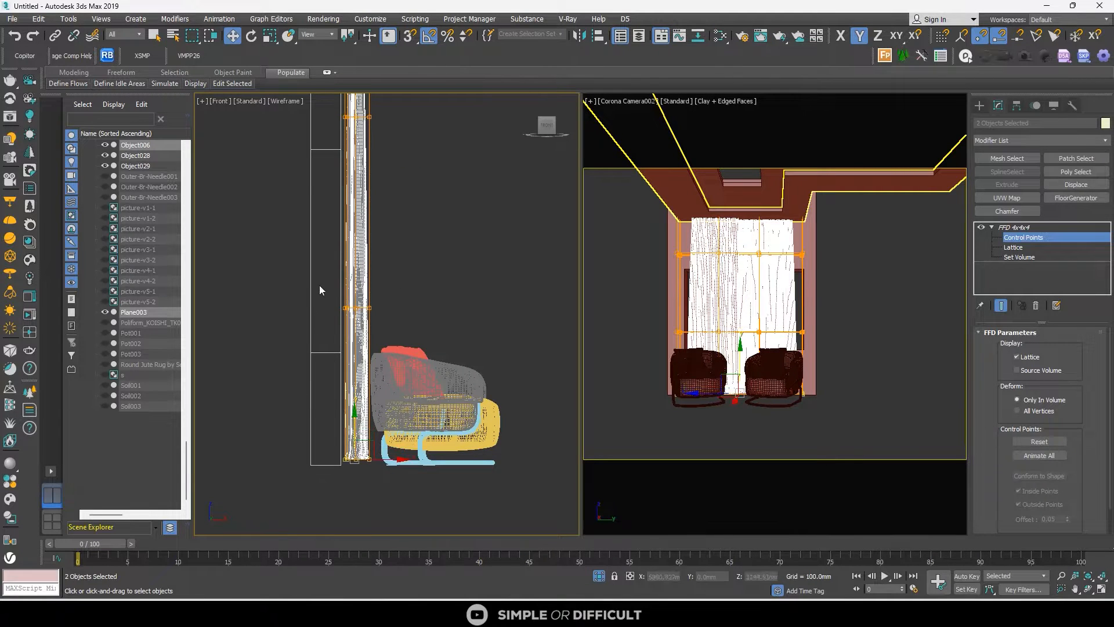
drag(319, 285, 384, 329)
drag(355, 279, 355, 291)
drag(328, 407, 385, 471)
scroll(341, 454, up, 2)
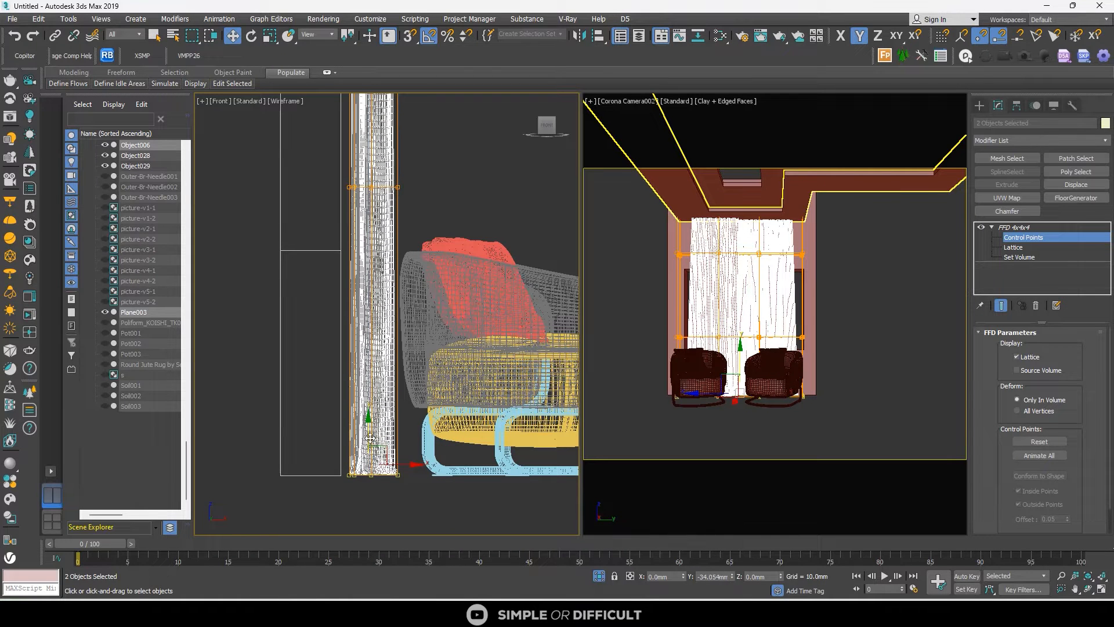
scroll(410, 352, down, 3)
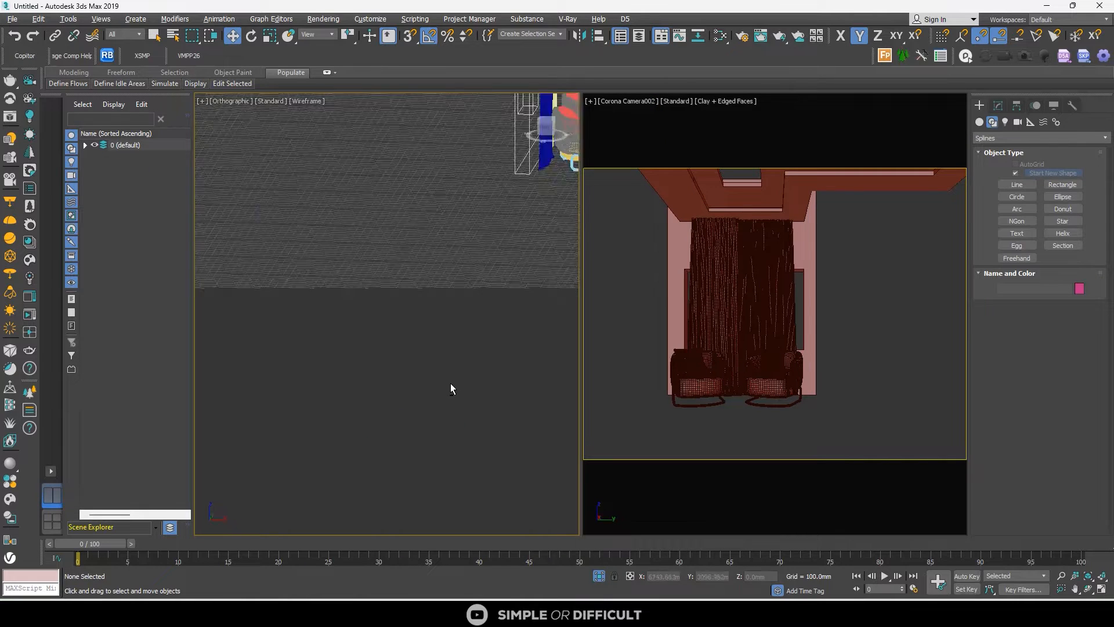
Move the lower compound ceiling's vertices nearest the window wall about 180 mm along X away from the curtains in the top view
alt+middle_drag(450, 383, 431, 392)
scroll(432, 392, down, 5)
scroll(468, 313, up, 6)
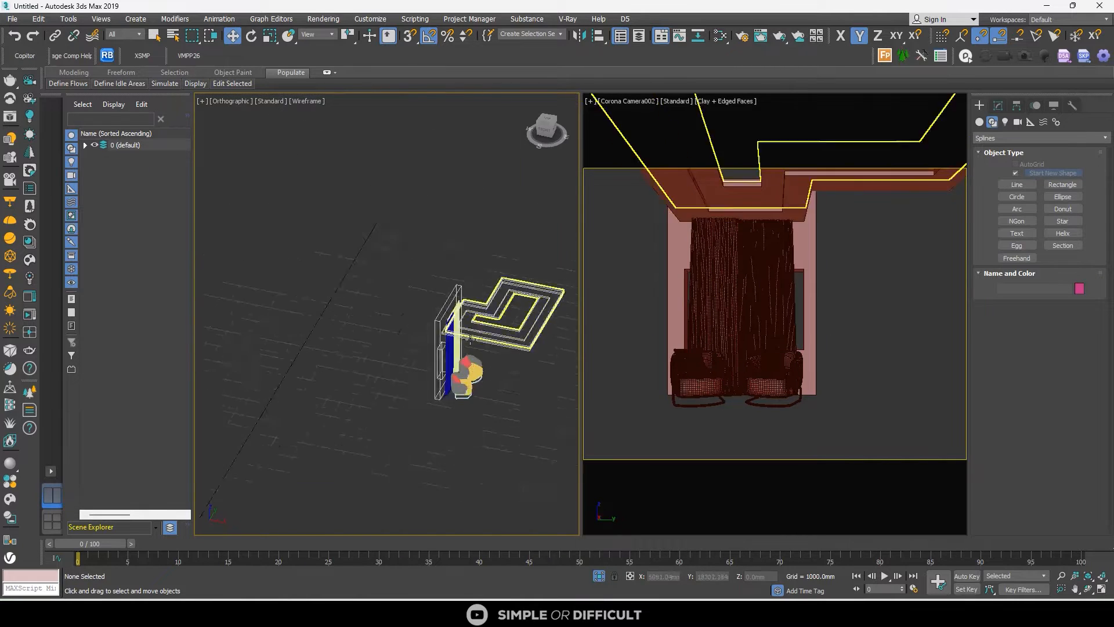
click(441, 332)
key(t)
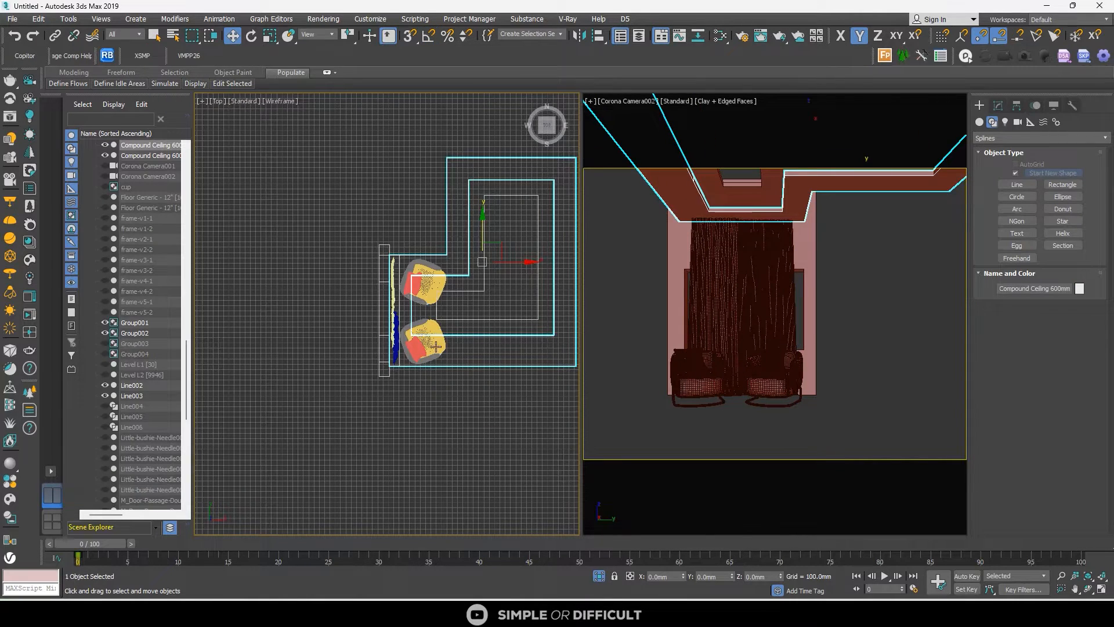
click(998, 105)
click(1008, 349)
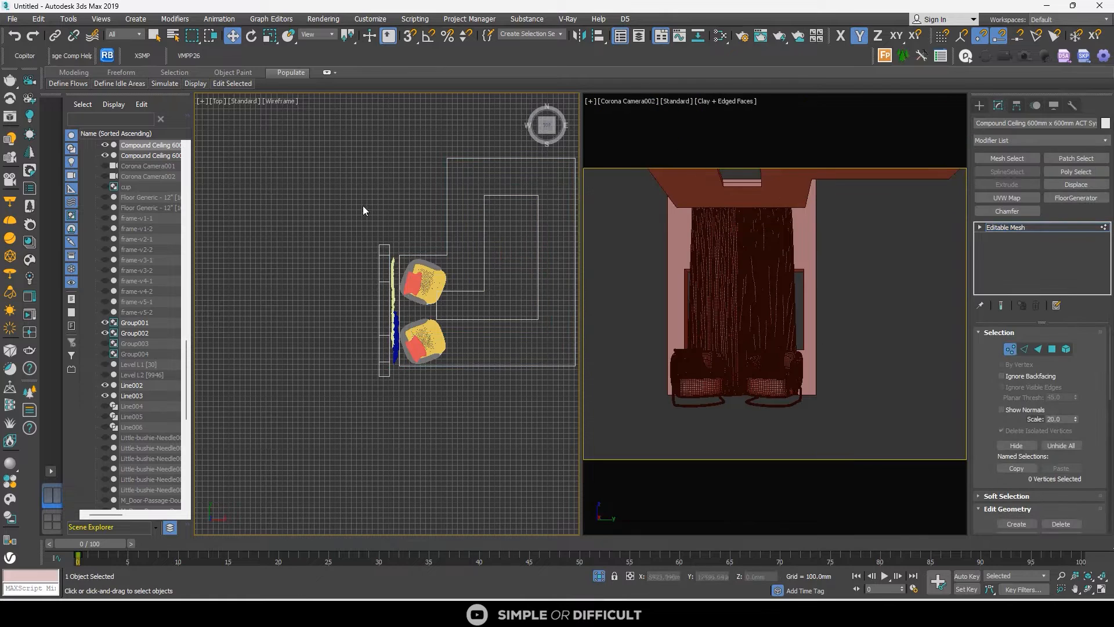
drag(363, 205, 401, 395)
scroll(419, 314, up, 4)
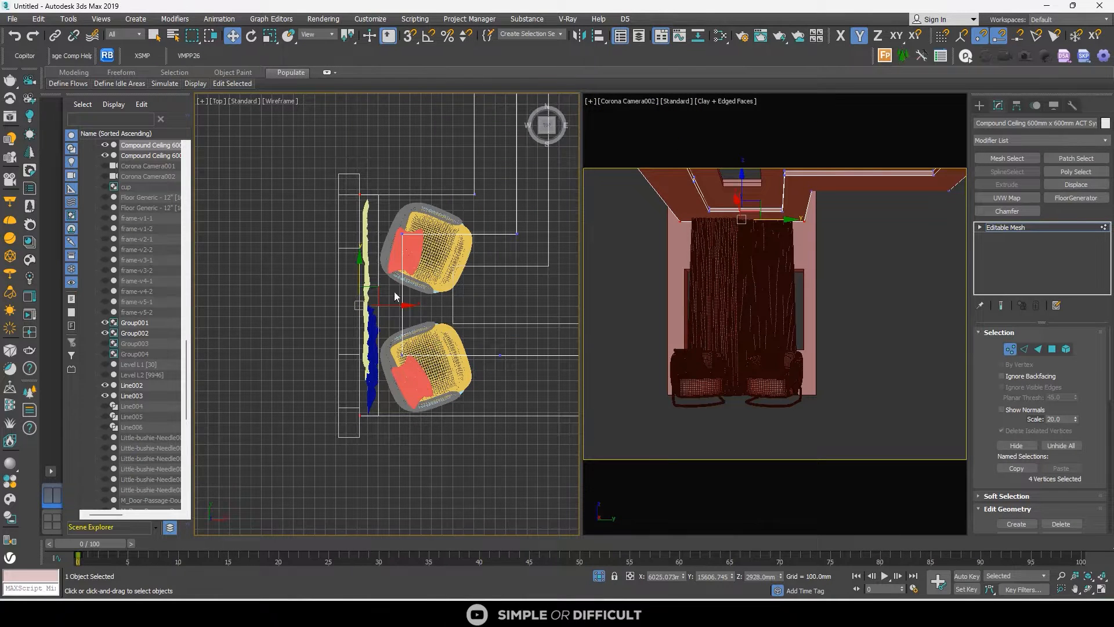
key(F5)
drag(396, 297, 437, 313)
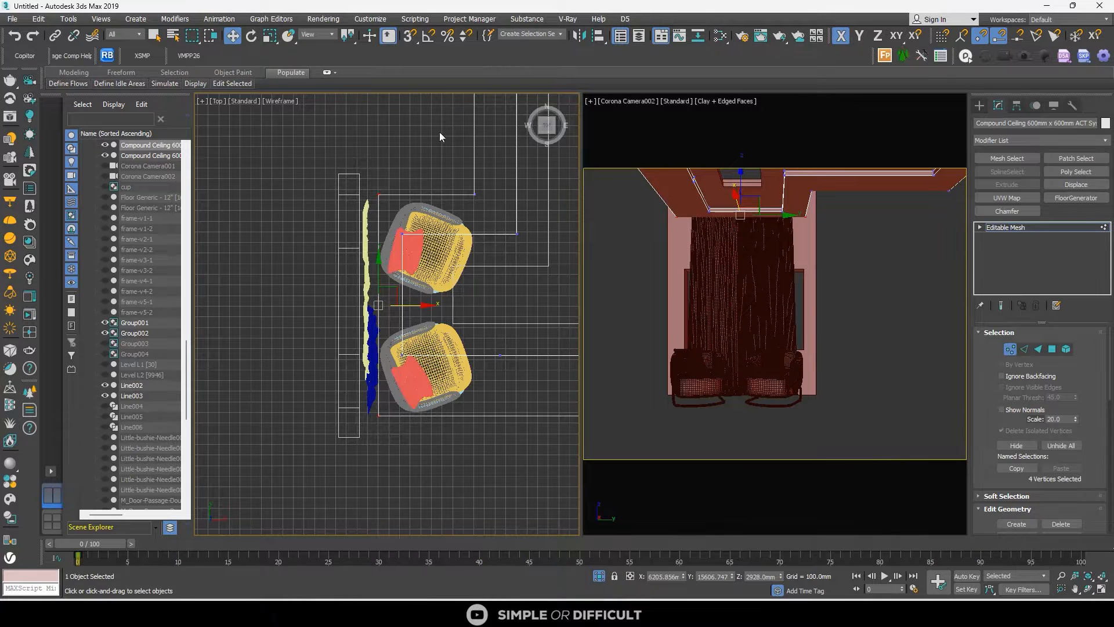
Check the gap between ceiling and curtains in the front view, leave vertex editing and end isolation to show the whole room
key(f)
scroll(383, 218, up, 5)
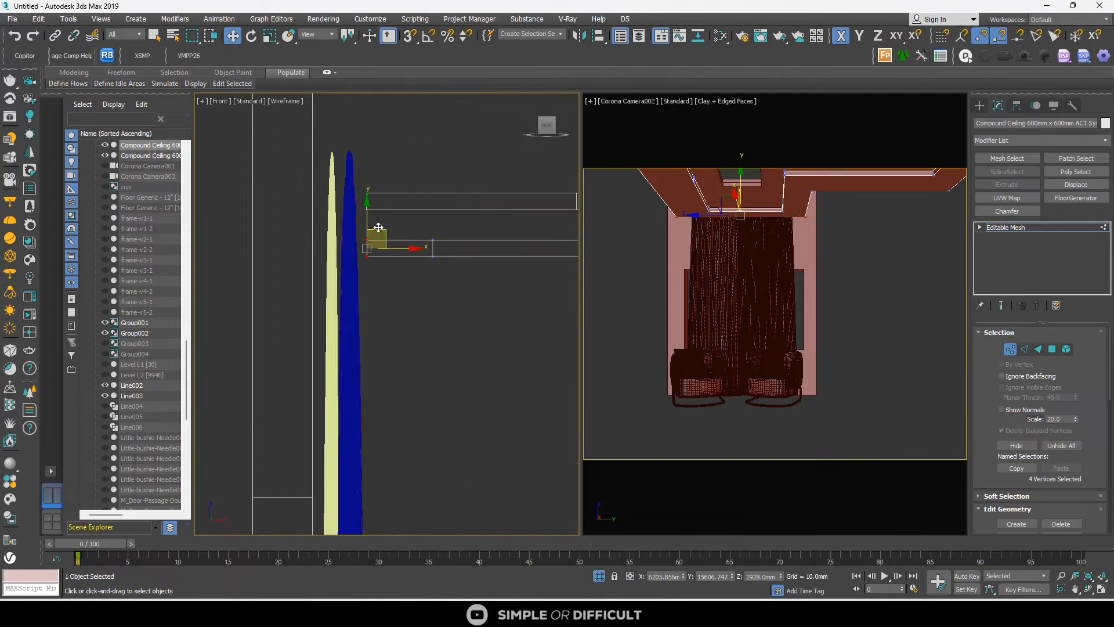
scroll(354, 233, down, 6)
click(979, 106)
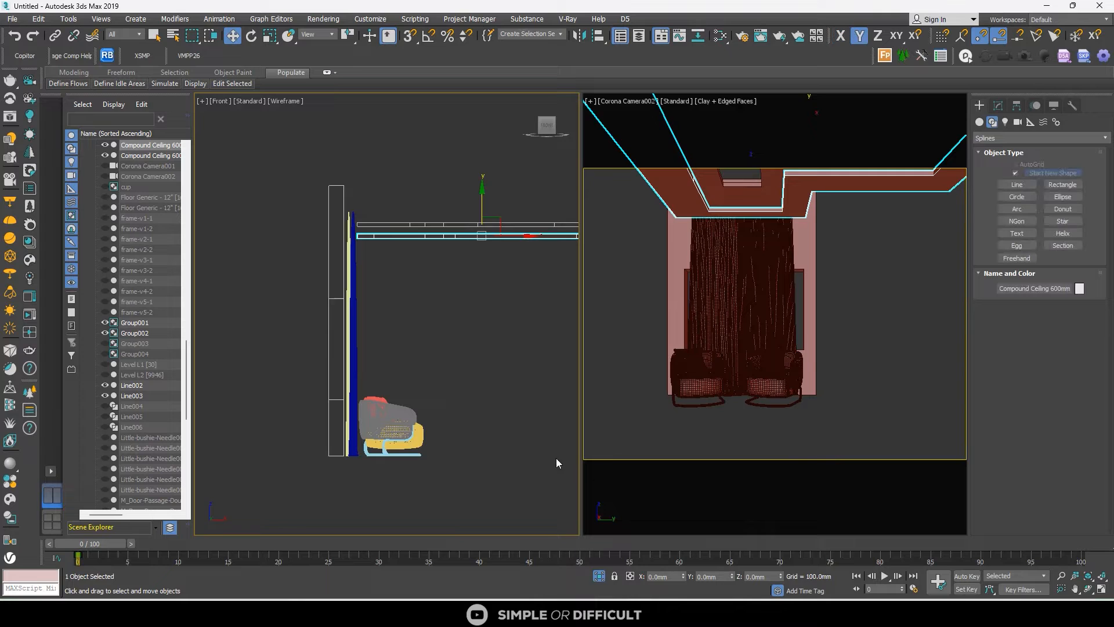
click(600, 576)
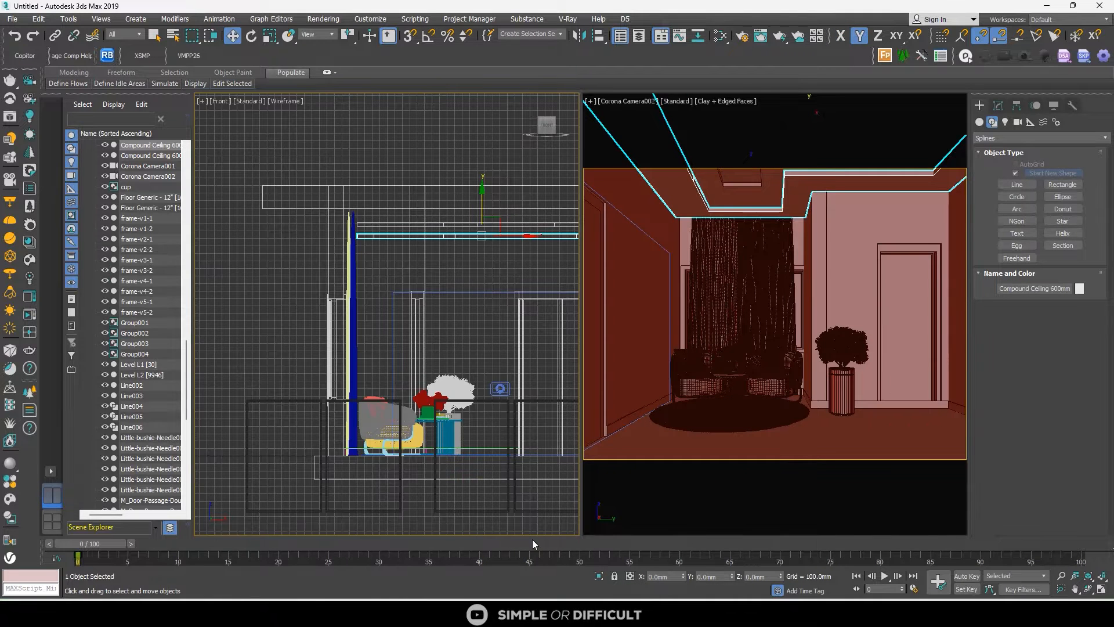
Move the dark blue curtain about 110 mm along Y towards the side wall in the camera view, and deselect it
click(700, 280)
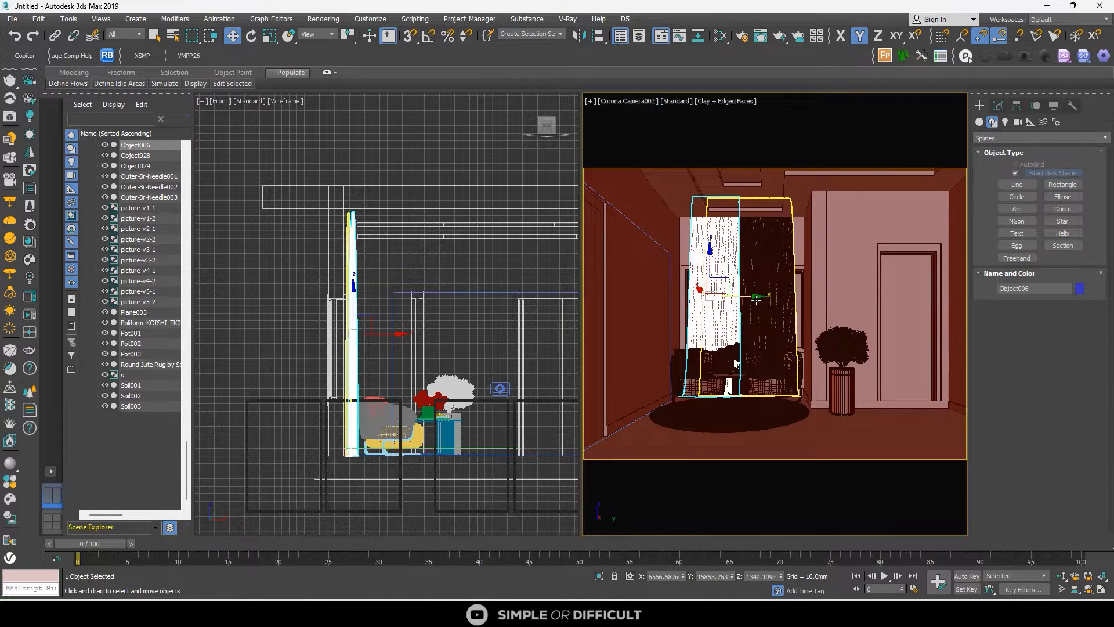
drag(756, 297, 749, 295)
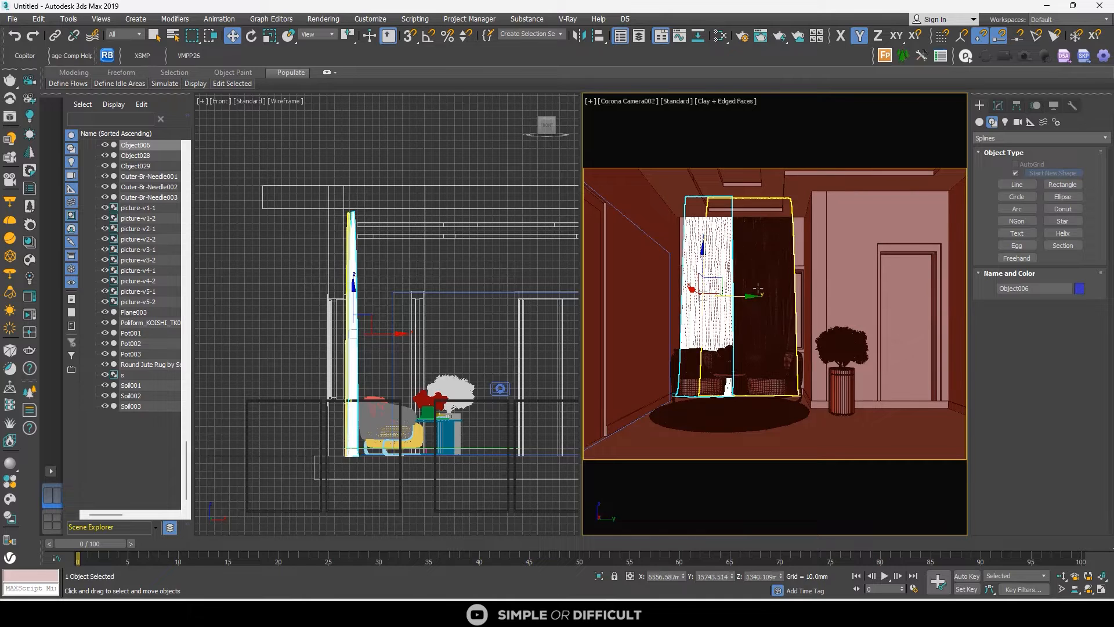
click(247, 305)
scroll(266, 323, down, 3)
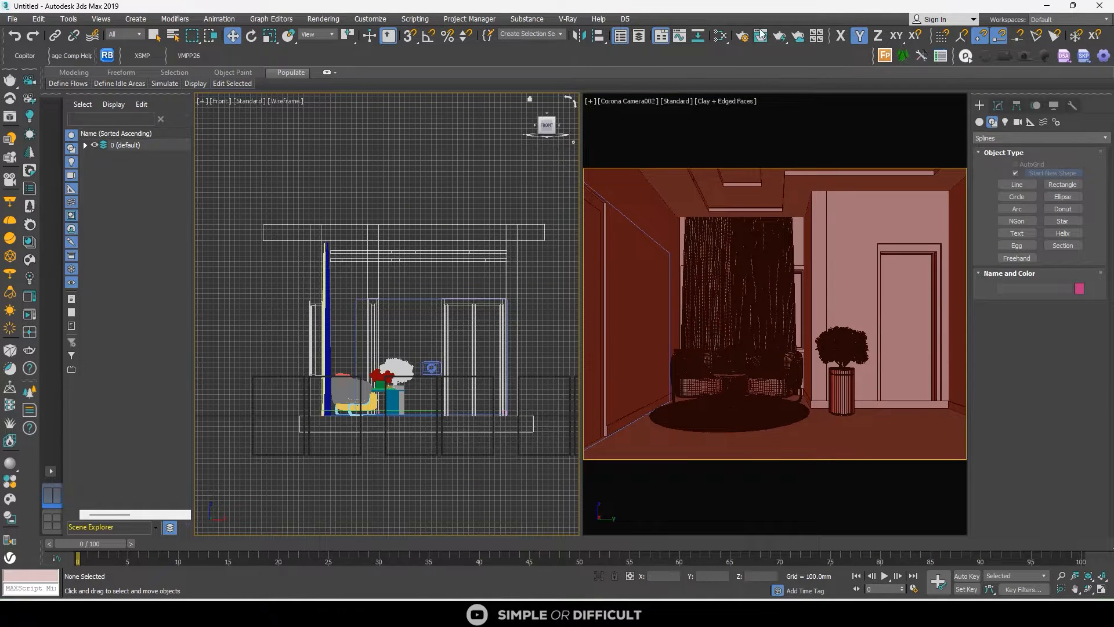
Enable the material override in the Corona render setup and assign a new CoronaLegacyMtl to it
click(741, 36)
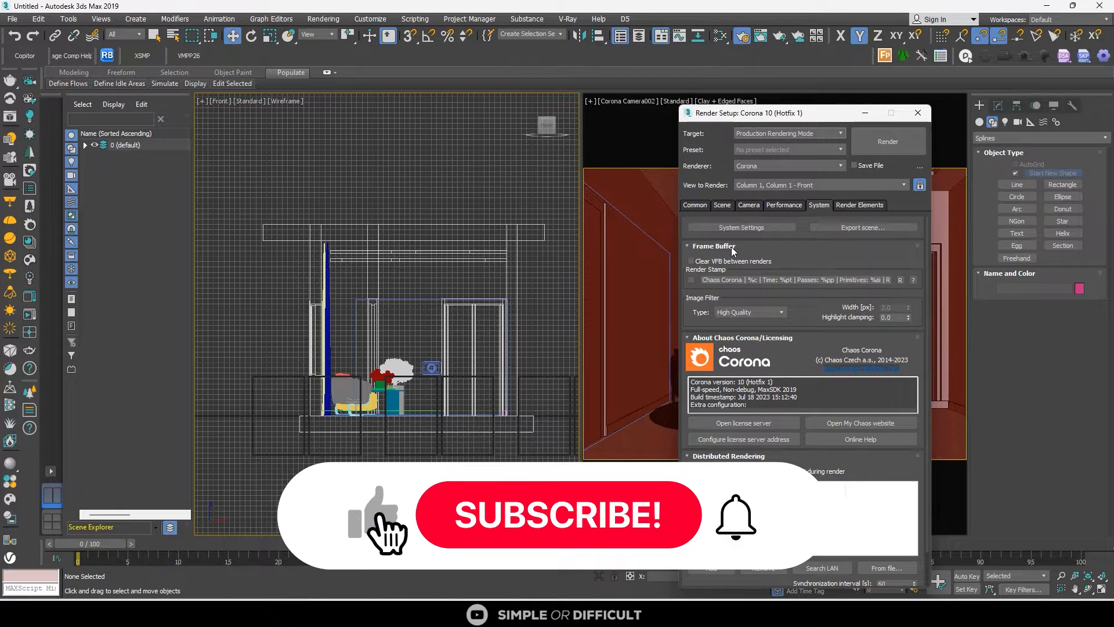
click(721, 204)
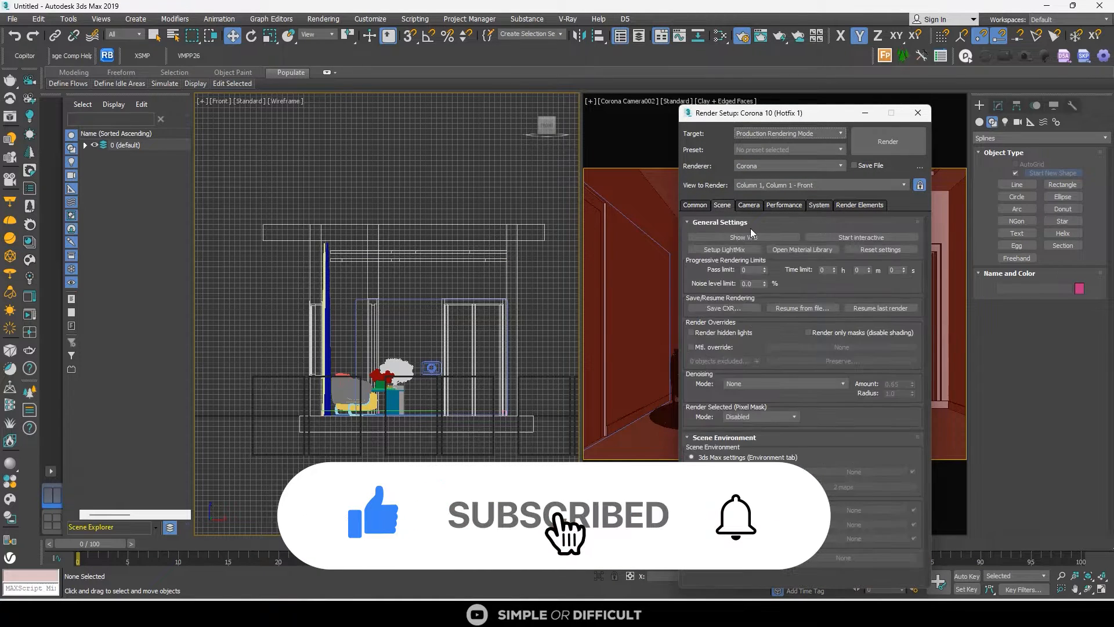
click(704, 346)
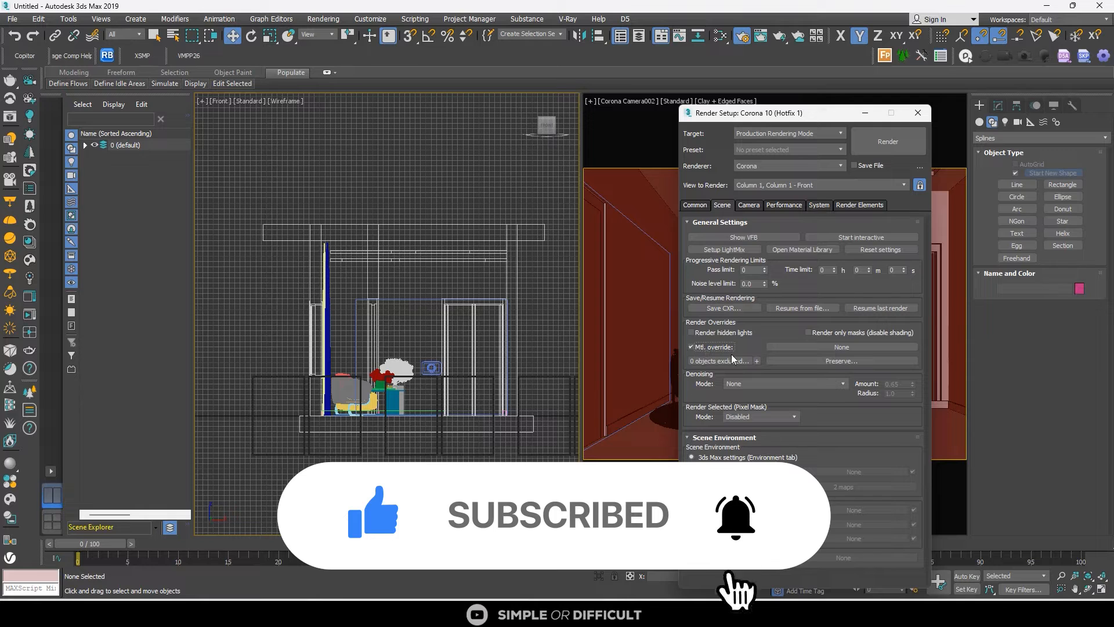
click(820, 343)
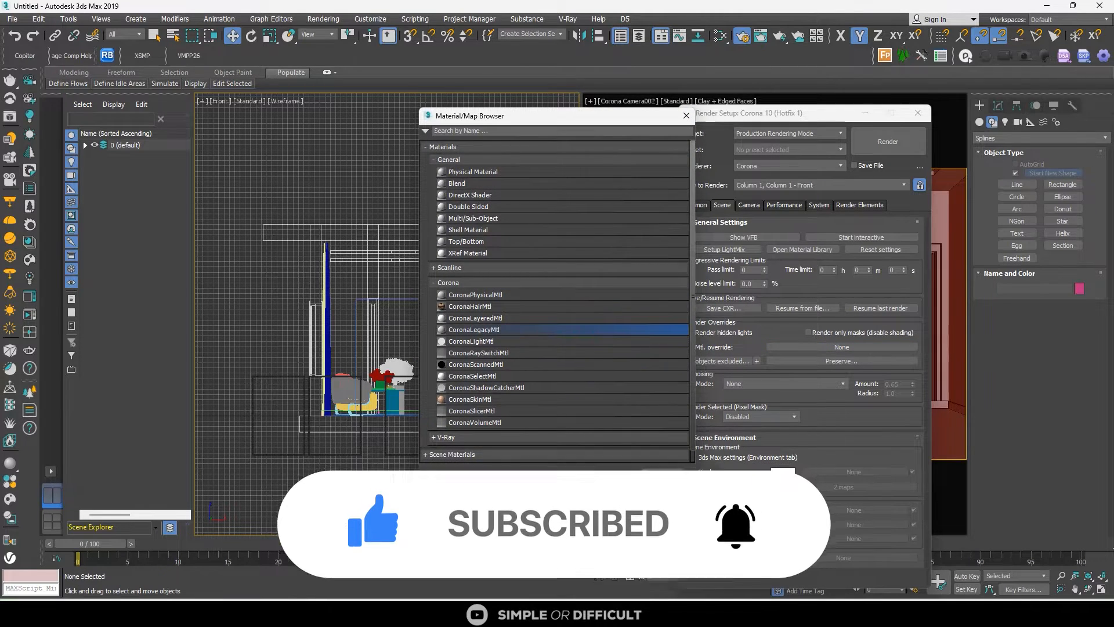
double_click(481, 329)
Bring the override material from the render setup into the Slate Material Editor and open its parameters
click(722, 37)
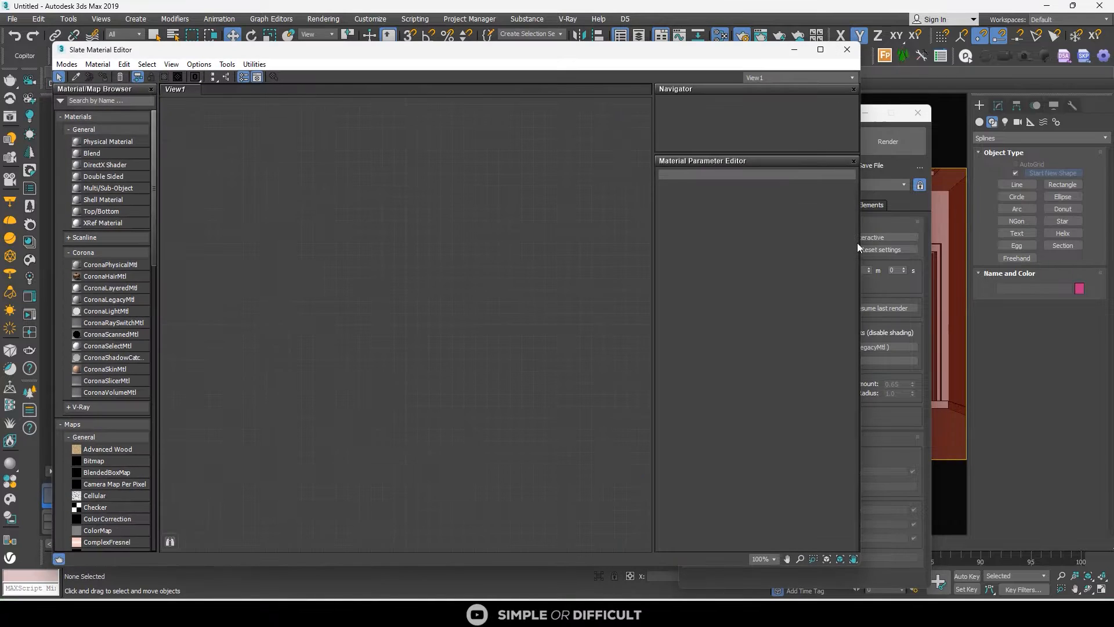
click(745, 38)
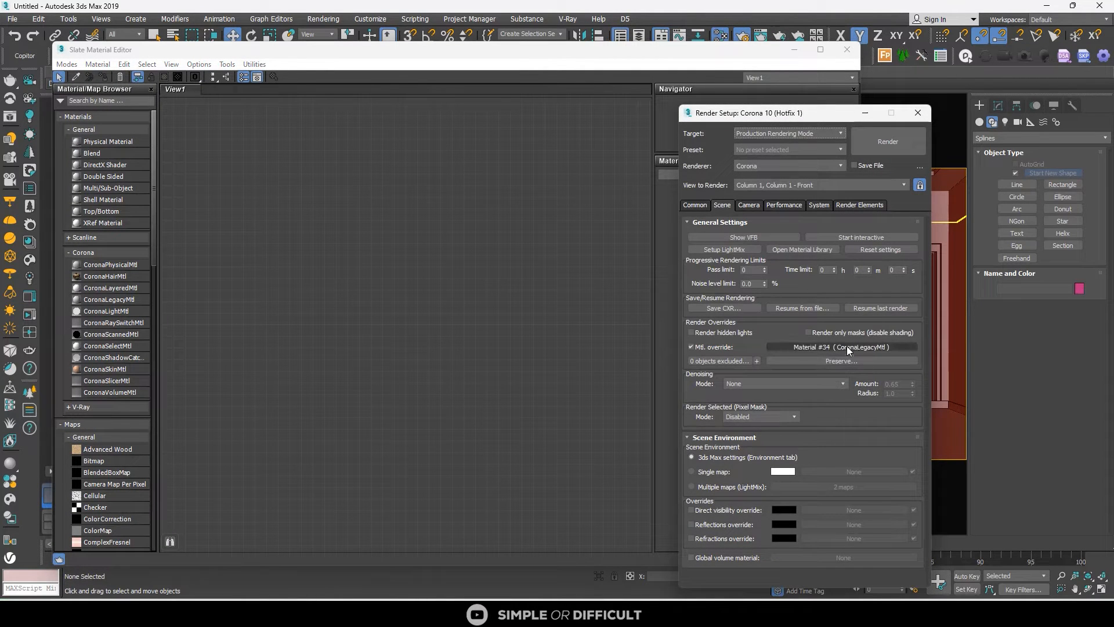
drag(847, 345, 398, 219)
click(434, 350)
double_click(404, 225)
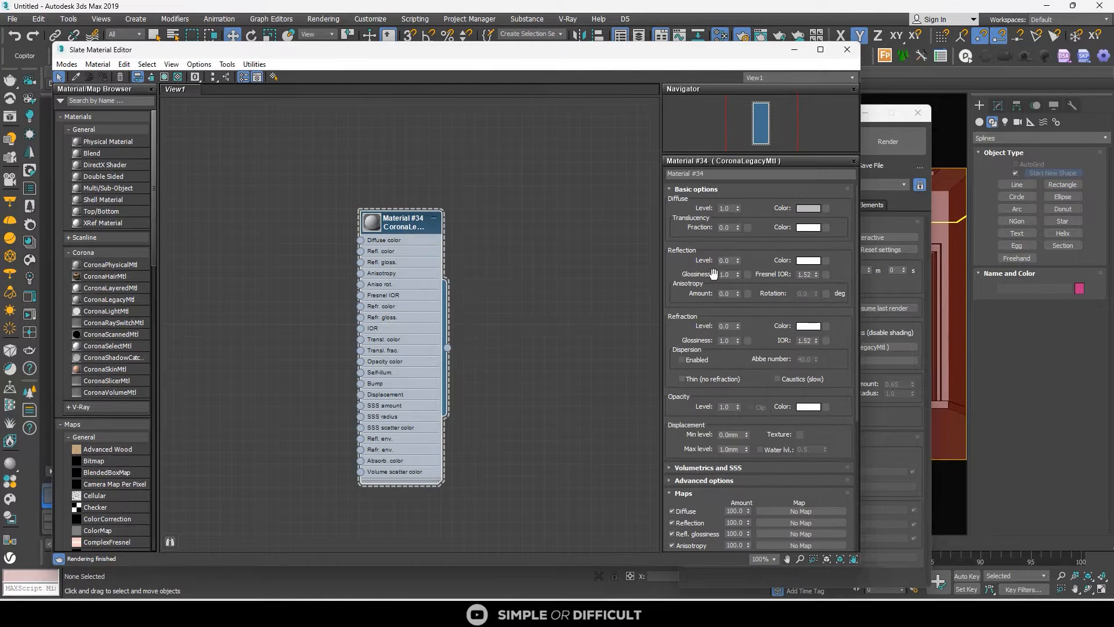
Set the override material's reflection level to 1.0 and glossiness to 0.6, and darken its diffuse colour to a mid grey
drag(731, 260, 671, 219)
click(813, 209)
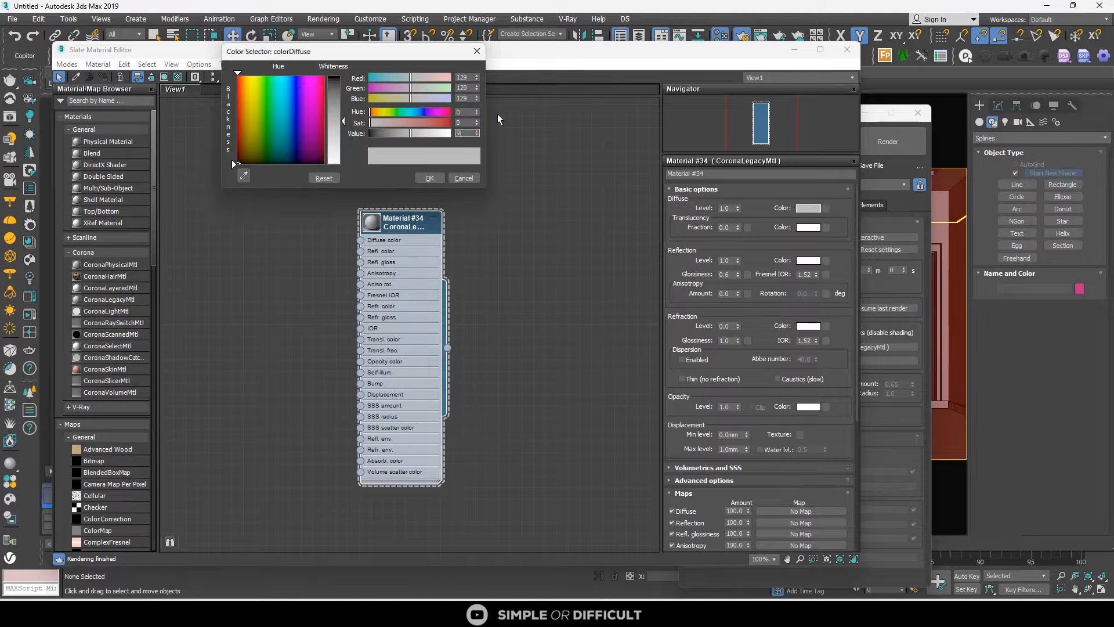
key(Return)
click(431, 179)
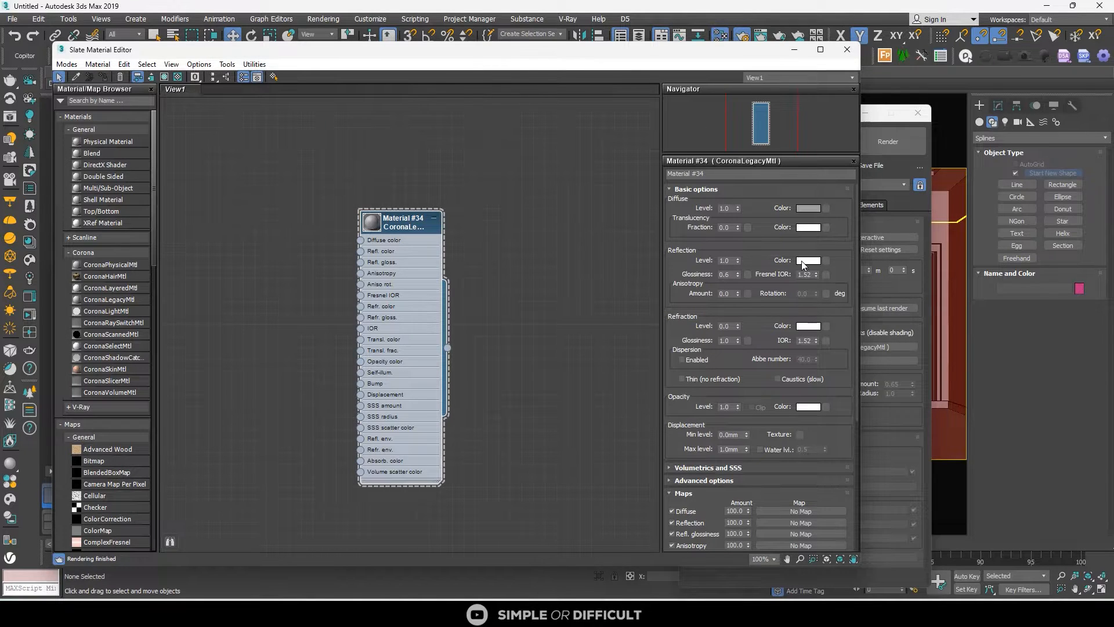
Set the override material's reflection colour to a light grey with value 168 and minimize the material editor
click(804, 260)
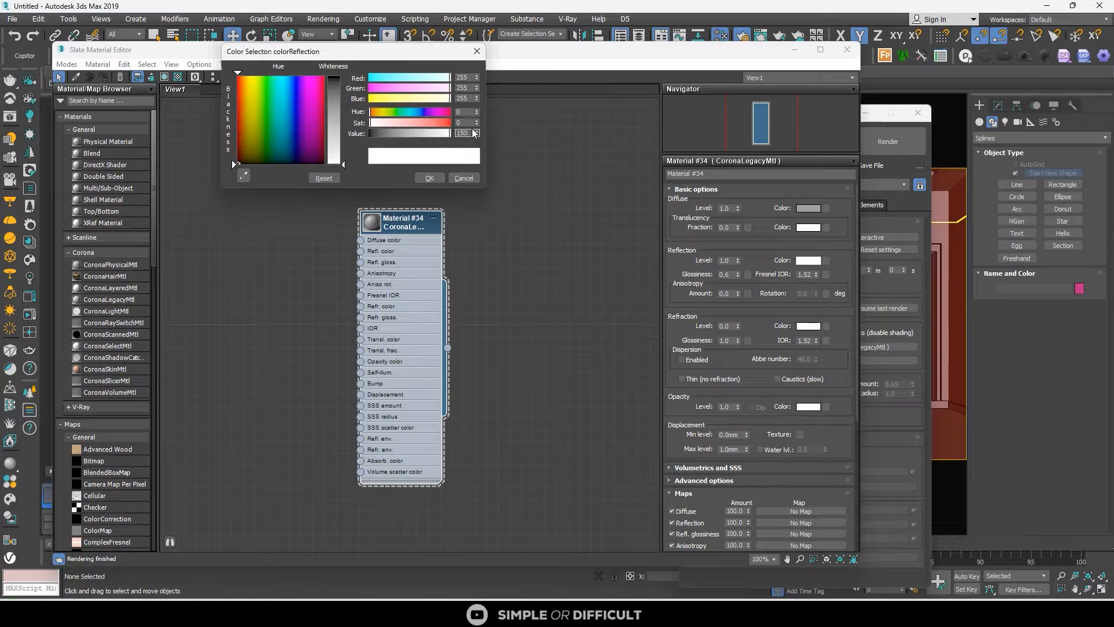
text(150)
key(Tab)
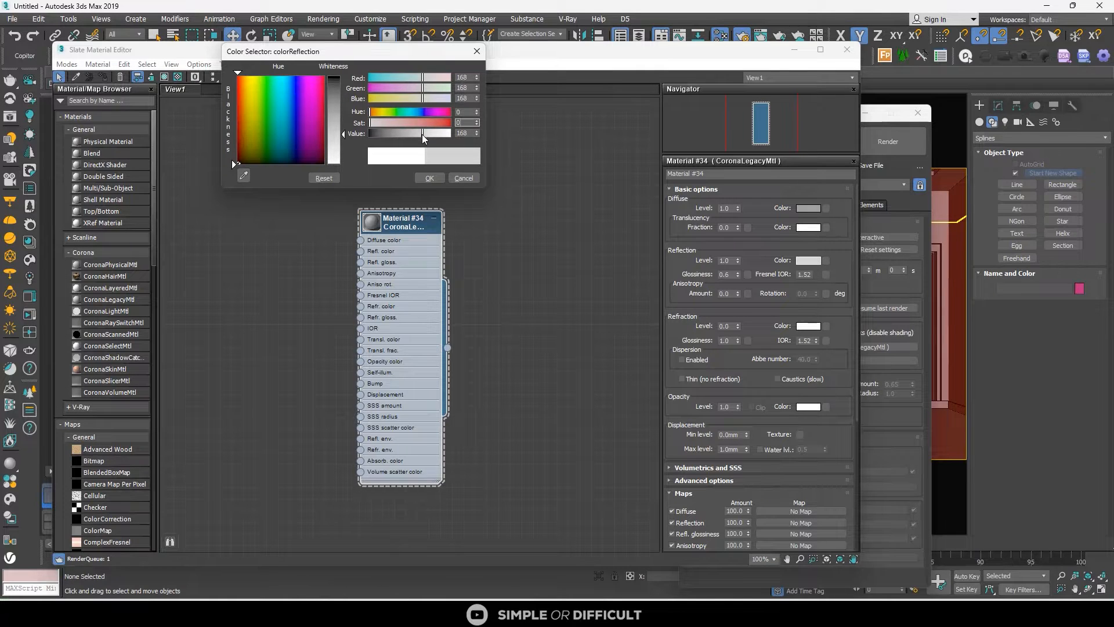
click(430, 178)
scroll(409, 231, up, 2)
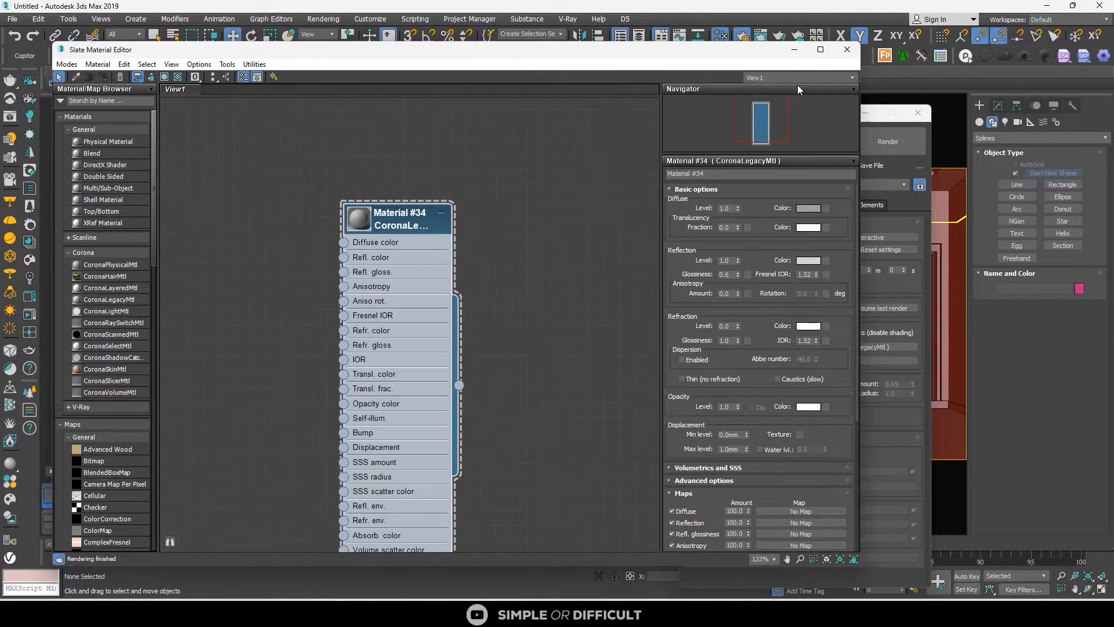
click(794, 50)
Show the building's exterior with default shading in an orthographic view facing the window wall
scroll(300, 311, up, 4)
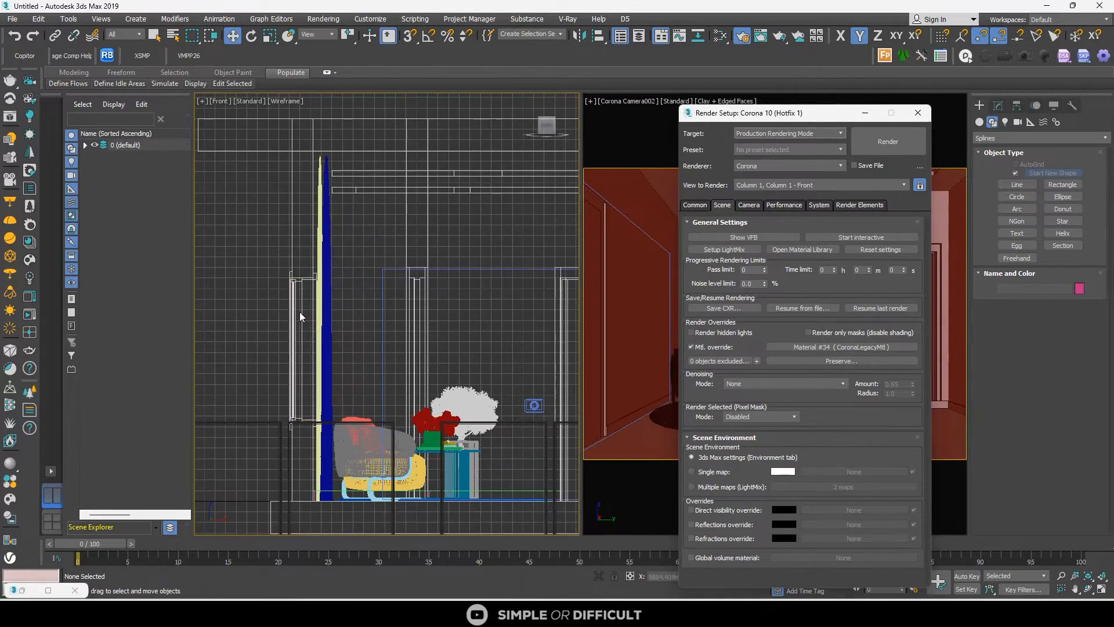
alt+middle_drag(297, 312, 374, 355)
scroll(374, 355, down, 3)
key(F3)
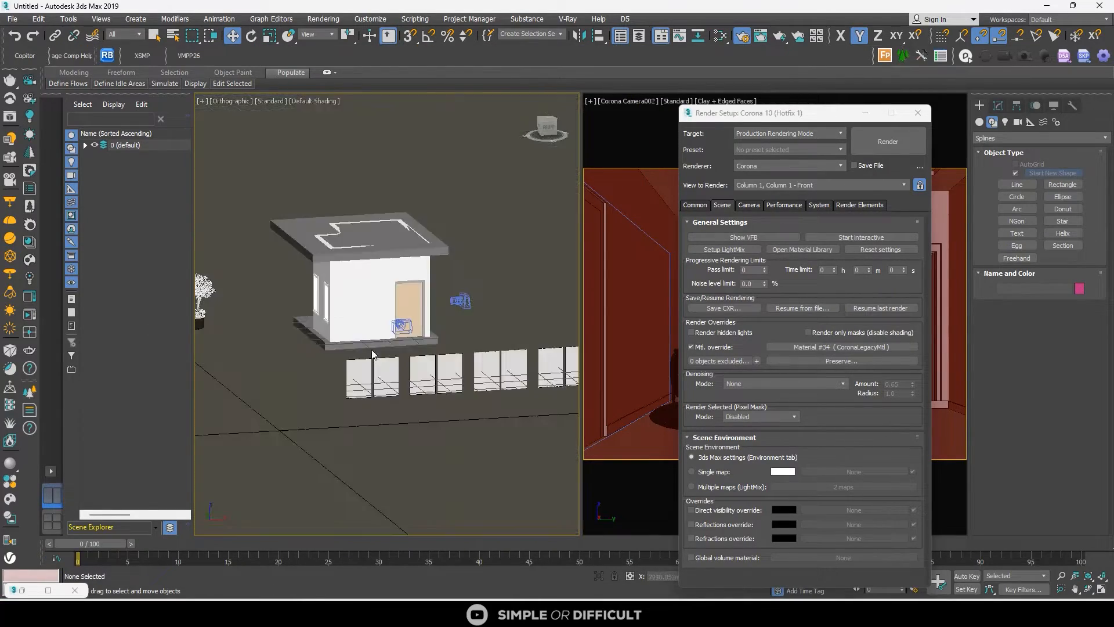
scroll(326, 290, up, 6)
scroll(328, 290, down, 2)
Delete the exterior trims around the two narrow windows on the building's facade
click(335, 293)
scroll(372, 321, up, 3)
alt+middle_drag(373, 321, 381, 293)
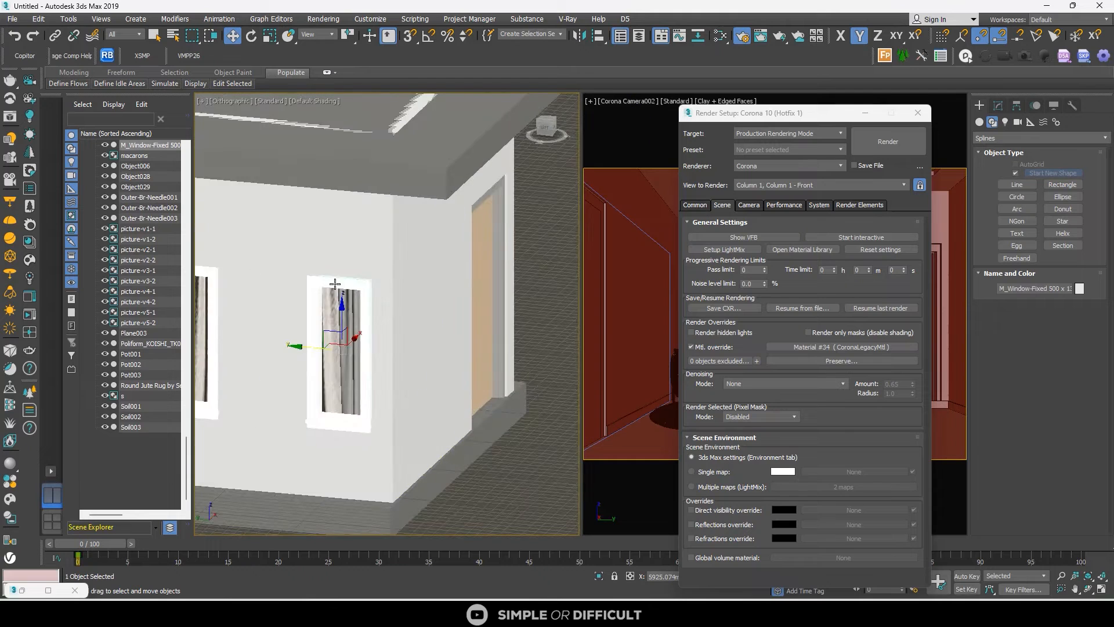
click(365, 289)
alt+middle_drag(258, 283, 363, 291)
ctrl+click(363, 293)
scroll(364, 293, down, 3)
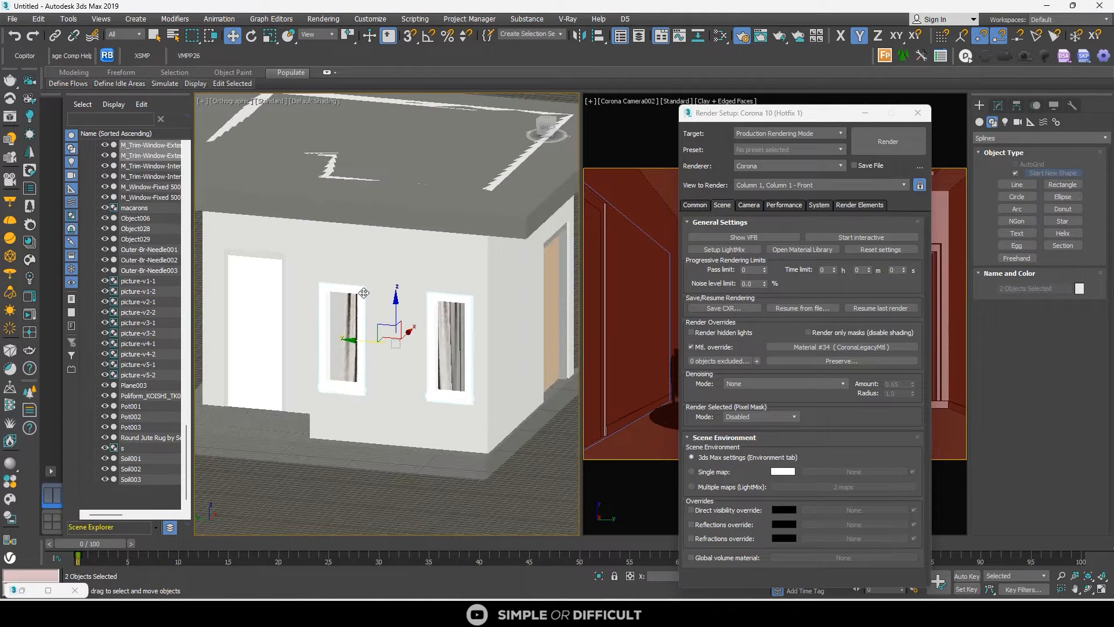
key(Delete)
Exclude the two narrow fixed windows from the Corona material override
click(435, 314)
ctrl+click(350, 310)
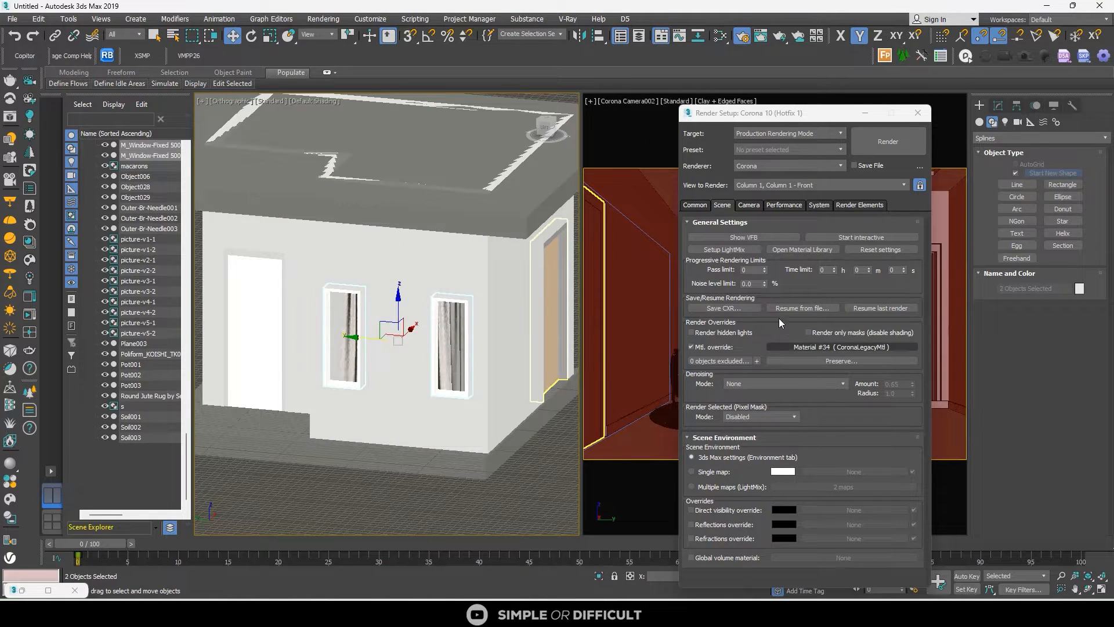
click(757, 361)
scroll(415, 351, down, 2)
scroll(415, 350, down, 2)
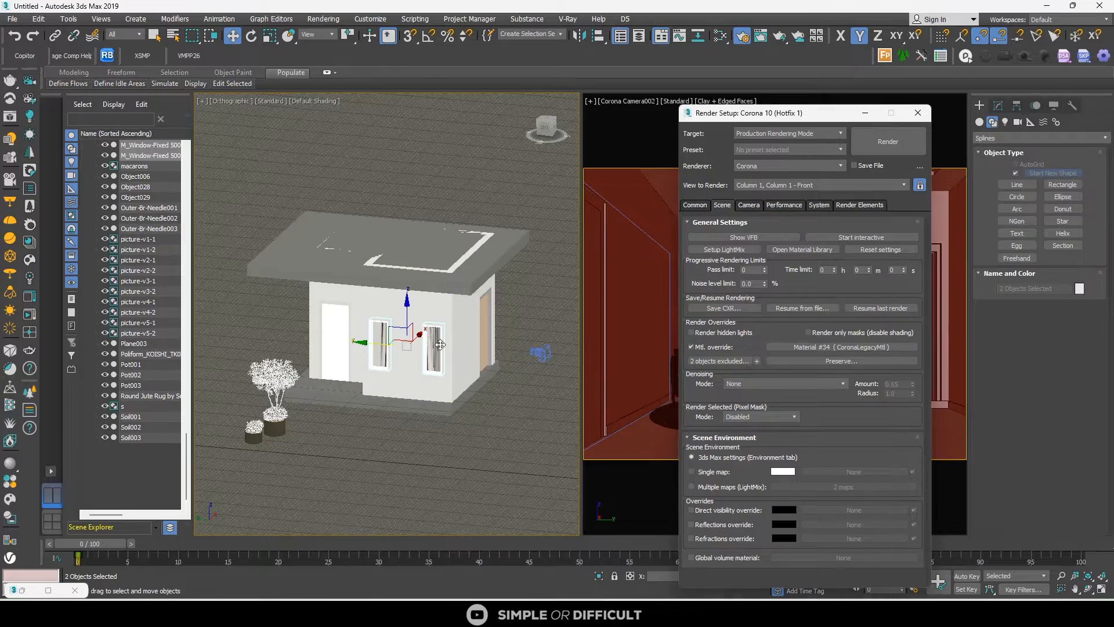
Add both curtain objects behind the sofas to the material override's exclusions and close the render setup
alt+middle_drag(415, 351, 388, 375)
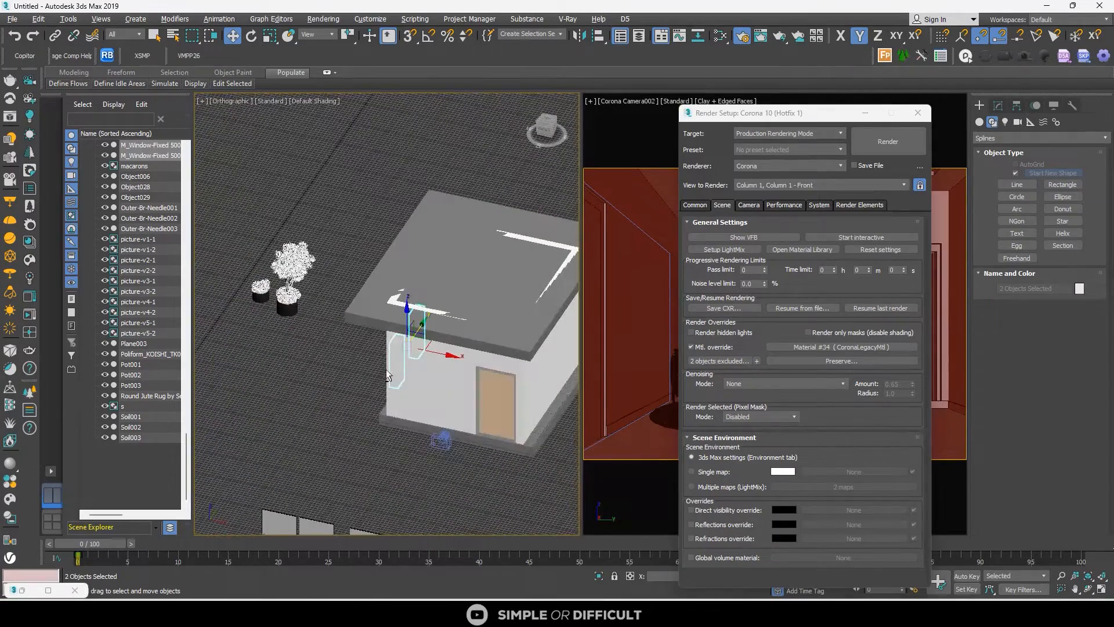
drag(867, 117, 561, 139)
click(704, 240)
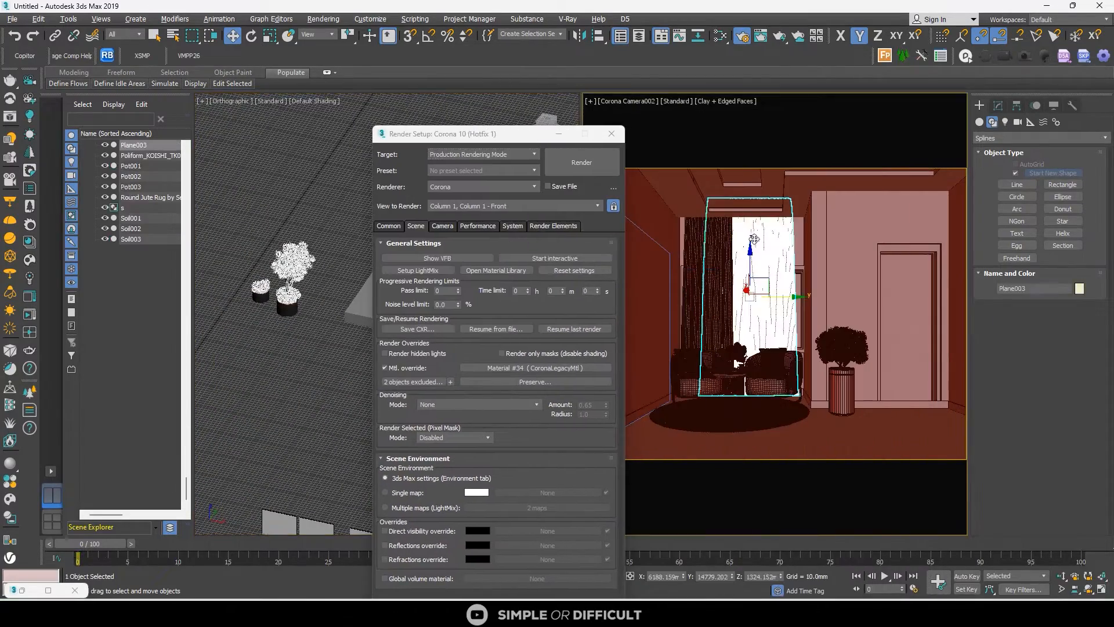
click(450, 382)
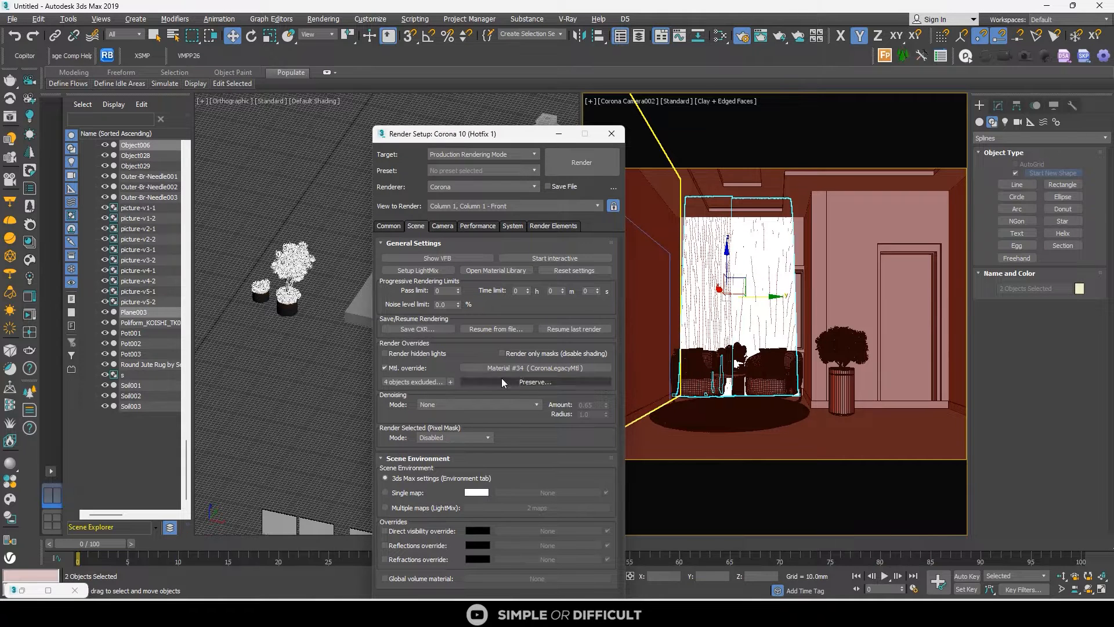
click(612, 134)
right_click(716, 243)
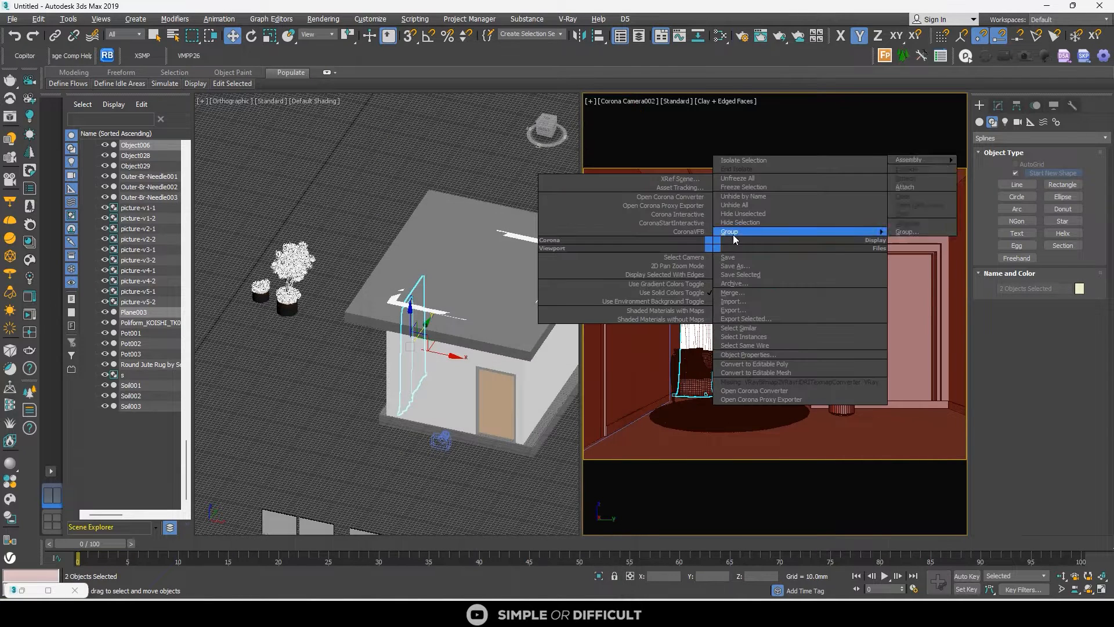
click(759, 361)
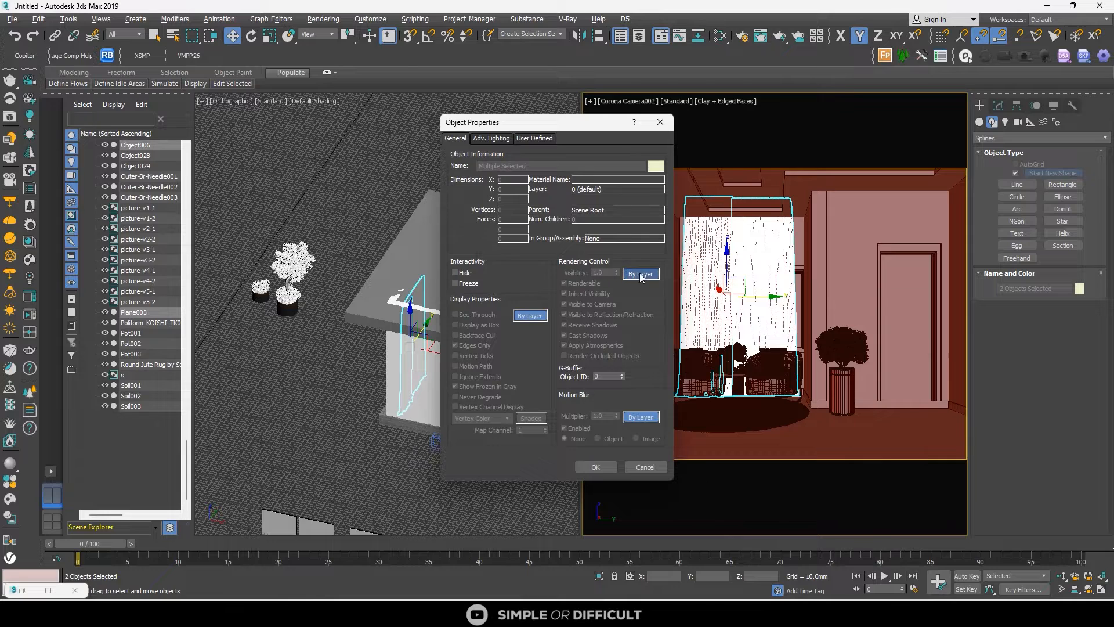
click(660, 122)
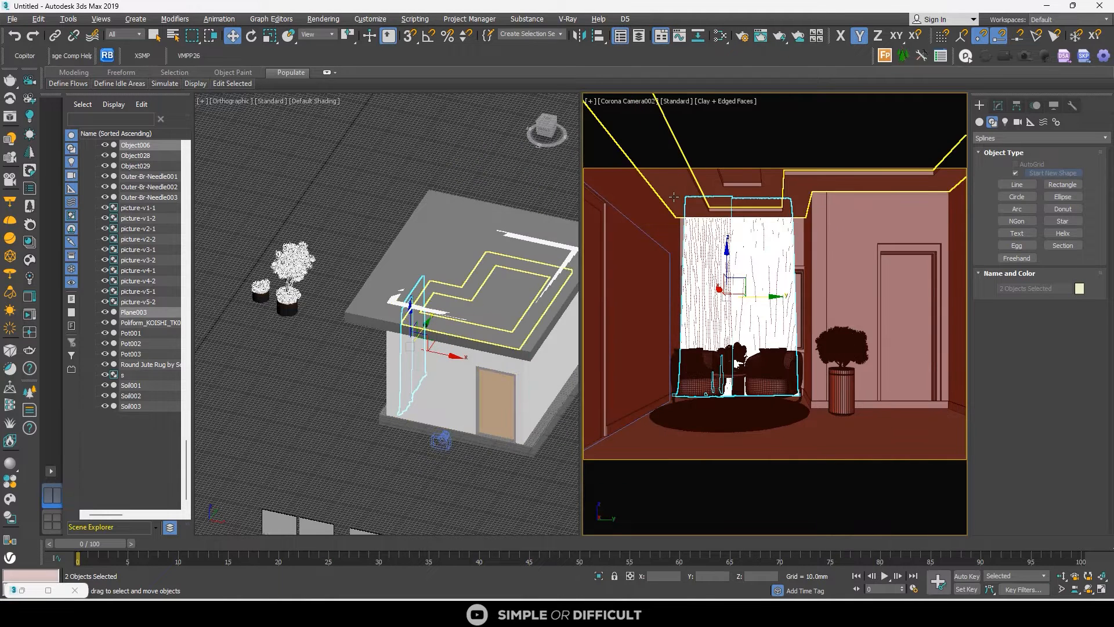
click(342, 198)
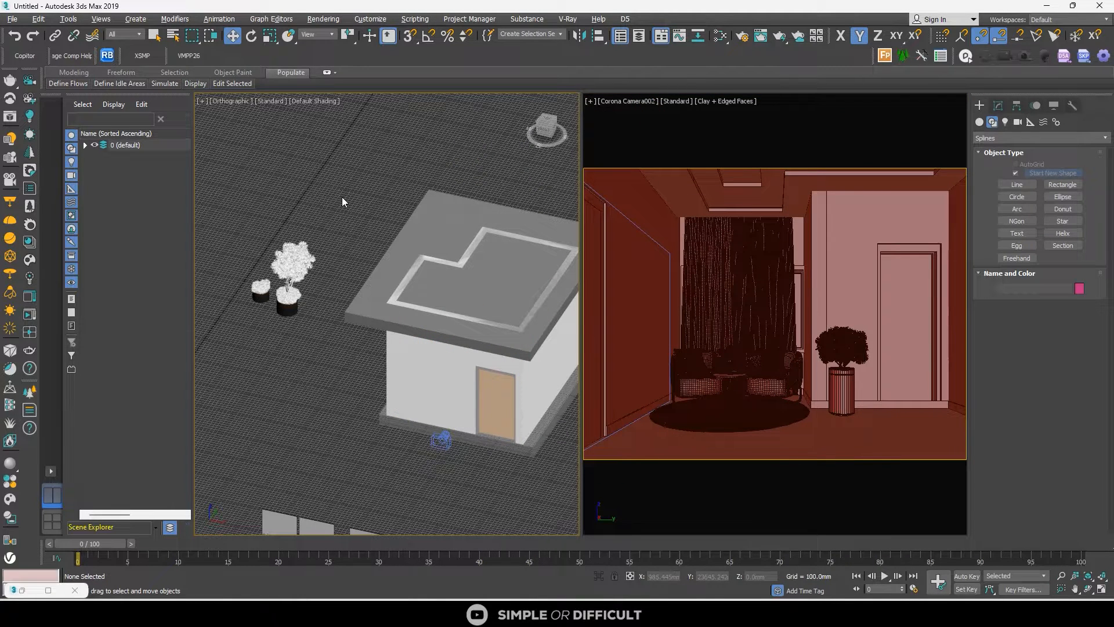
Assign a CoronaSky map as the scene's environment map and close the environment settings
key(8)
click(653, 133)
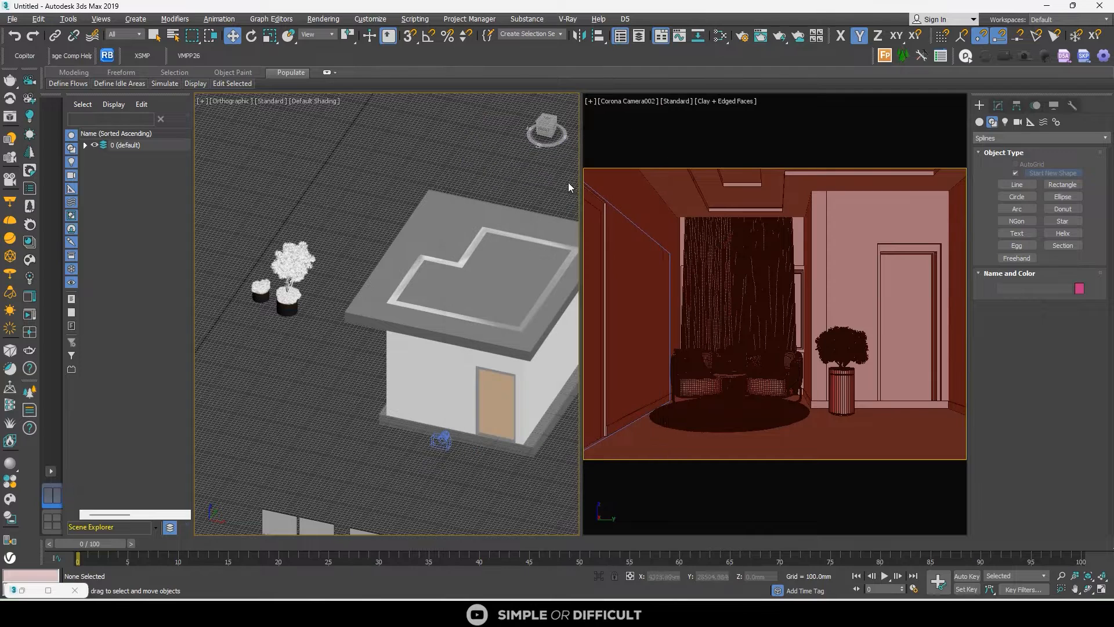
click(313, 19)
click(350, 170)
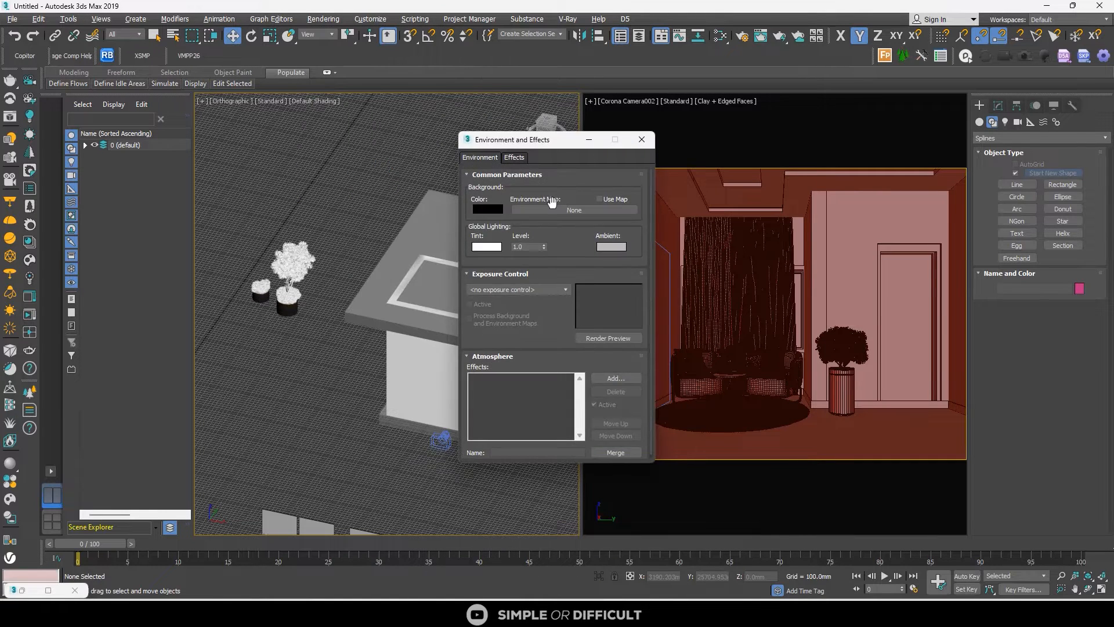
click(612, 209)
click(446, 160)
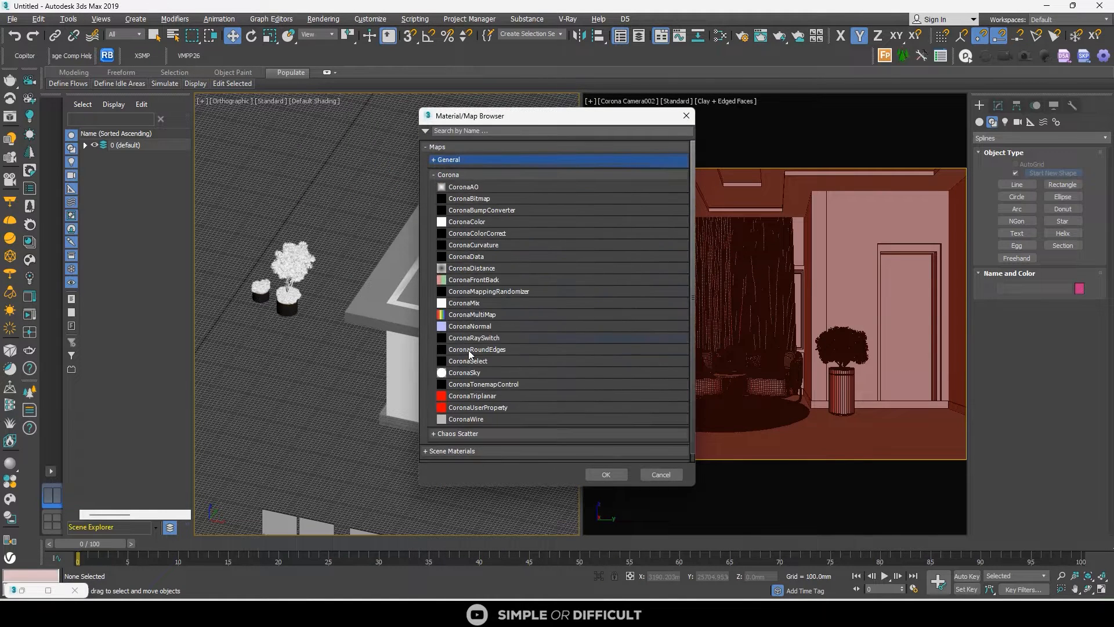
click(606, 474)
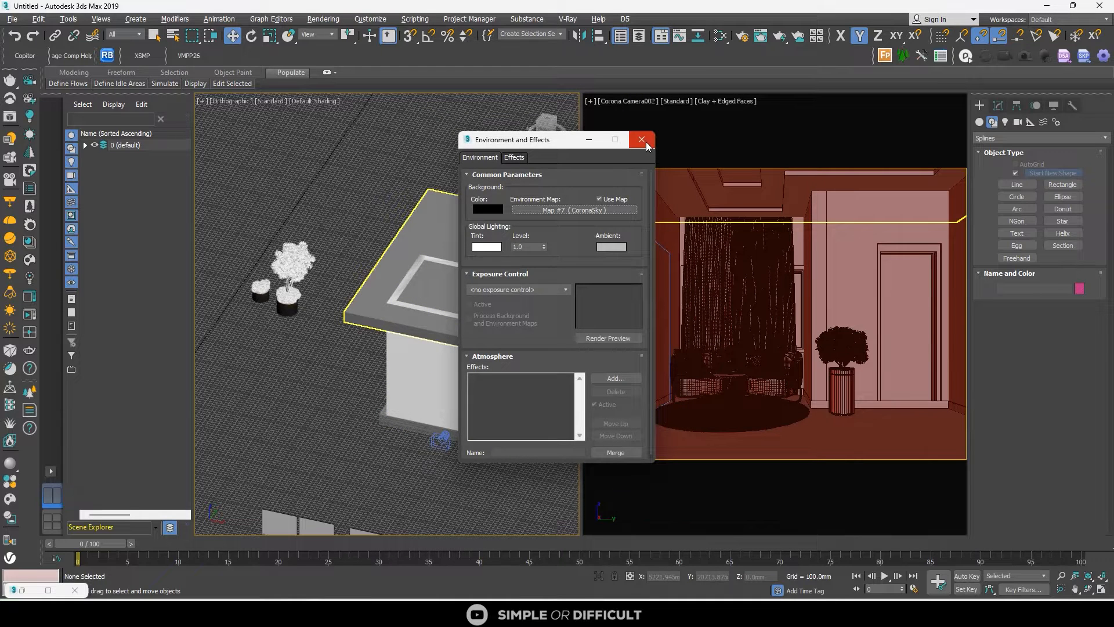
click(642, 140)
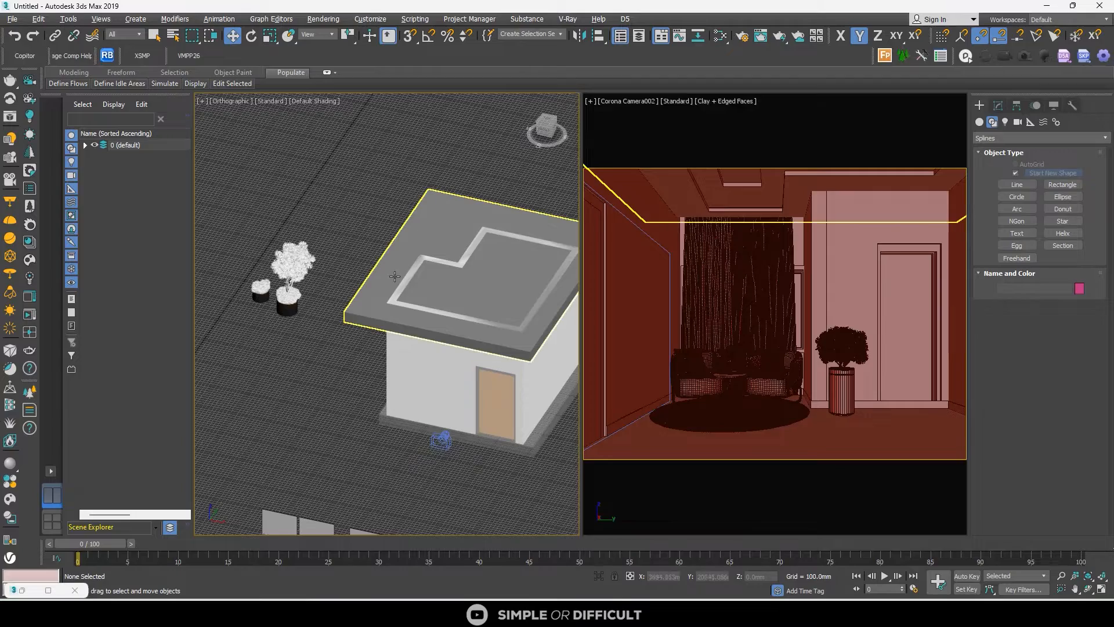
Open the Slate Material Editor beside the building and pick the narrow window's material from the scene
alt+middle_drag(380, 289, 337, 359)
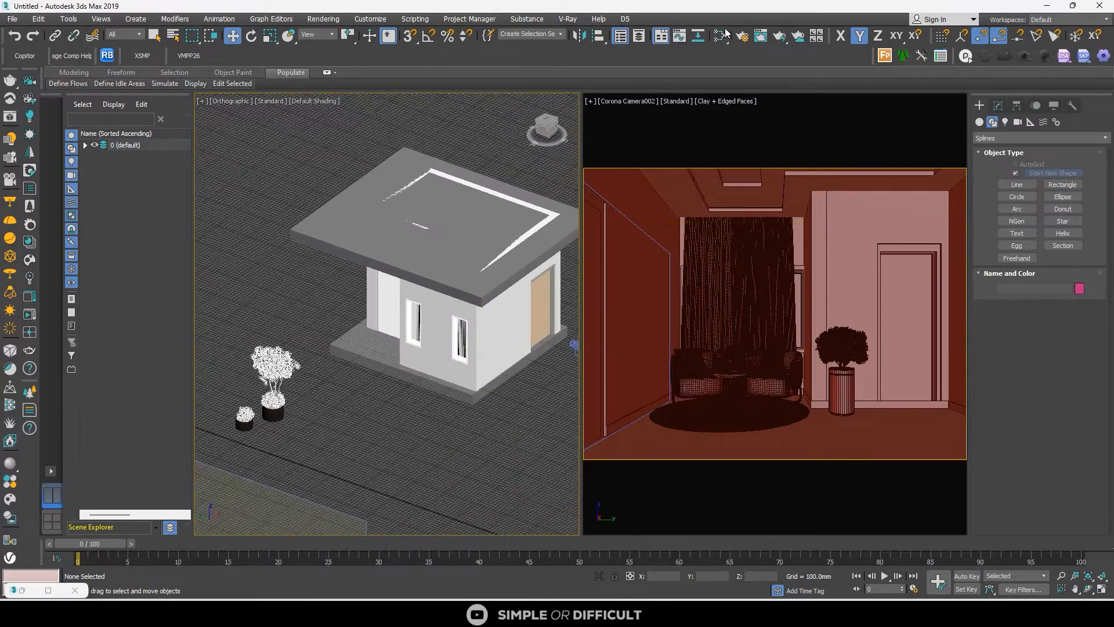
click(724, 32)
drag(549, 60, 925, 80)
scroll(823, 205, down, 1)
middle_drag(823, 206, 998, 199)
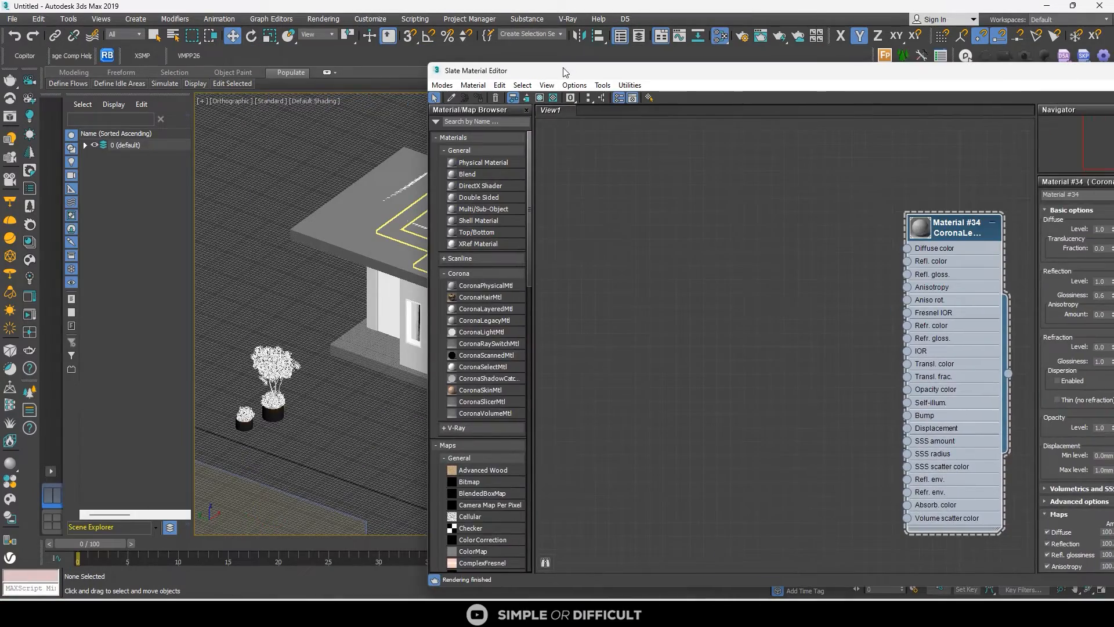
drag(566, 72, 699, 70)
click(586, 97)
scroll(392, 278, up, 5)
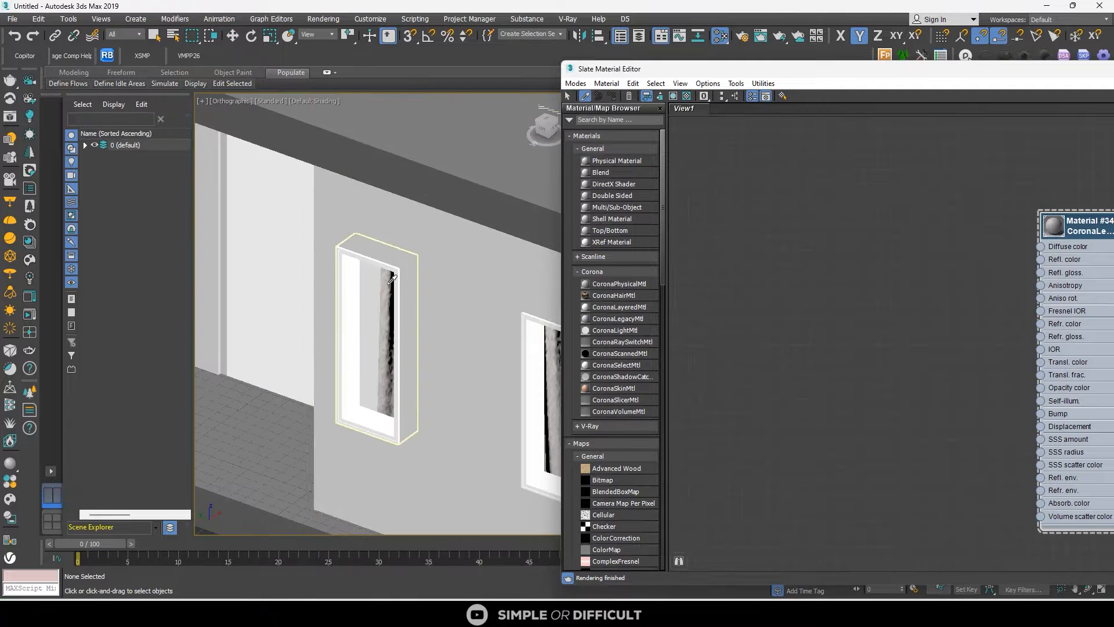
Pick the narrow window's material into the material graph and select both exterior windows
click(392, 279)
scroll(371, 303, down, 4)
click(371, 304)
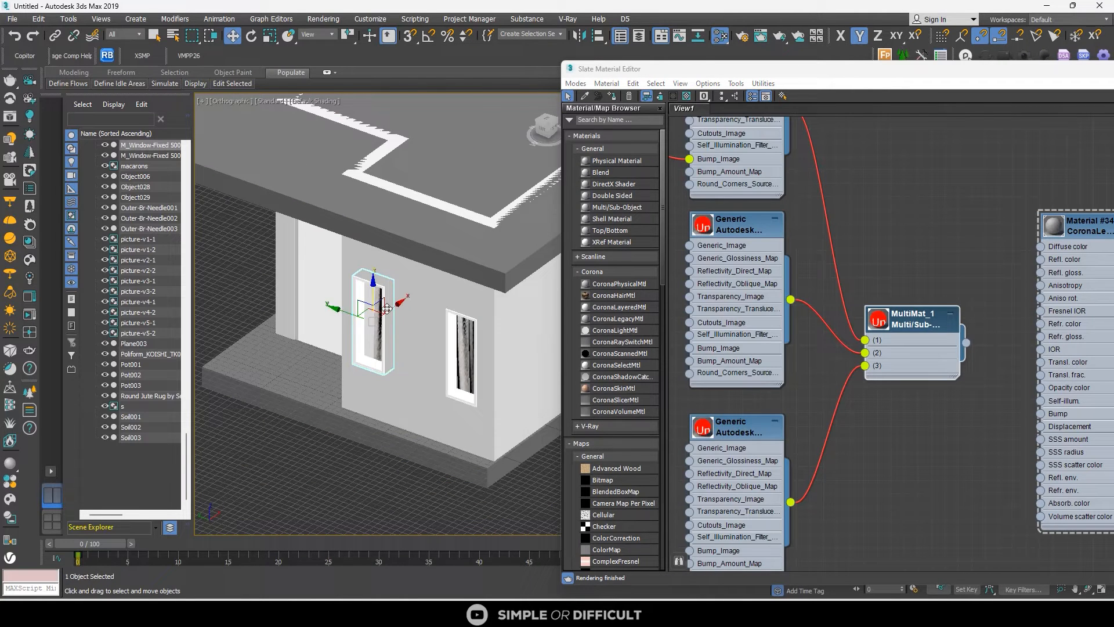
ctrl+click(451, 324)
right_click(449, 322)
click(249, 245)
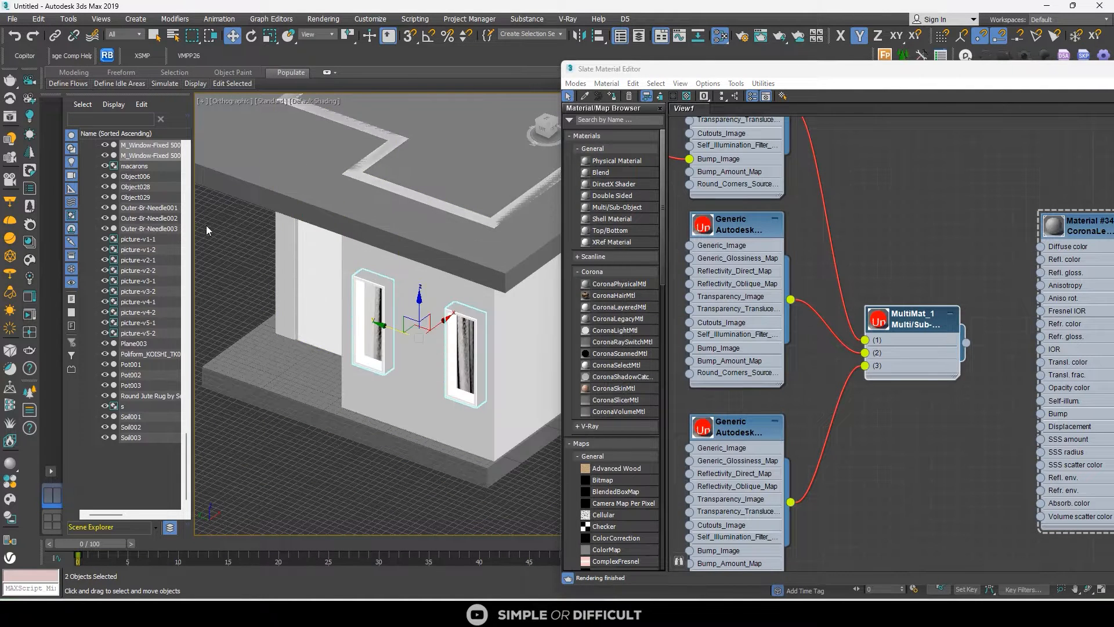
scroll(295, 314, down, 5)
middle_drag(292, 316, 349, 314)
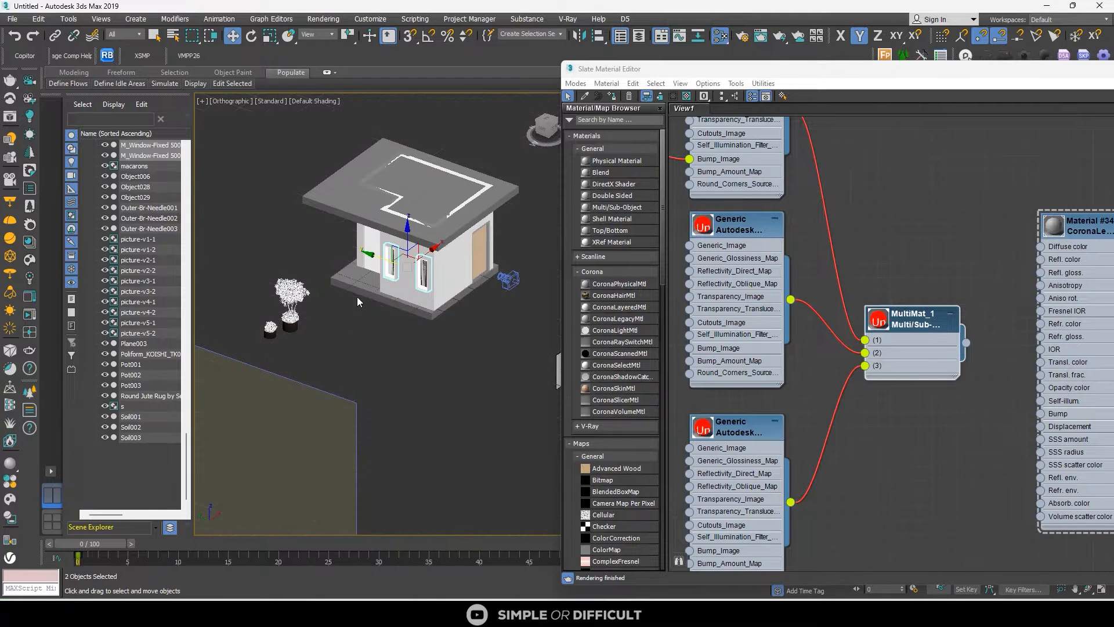
key(z)
Convert only the selected windows' materials with Corona Converter, using metalness Force non-metal, and close the converter and its log
click(30, 226)
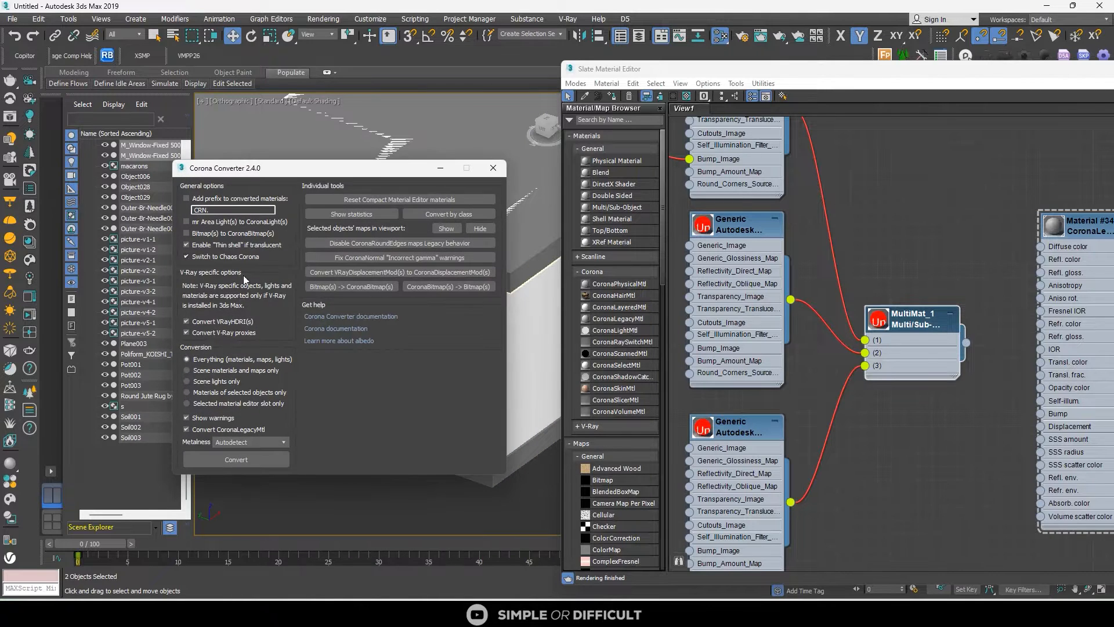
click(213, 393)
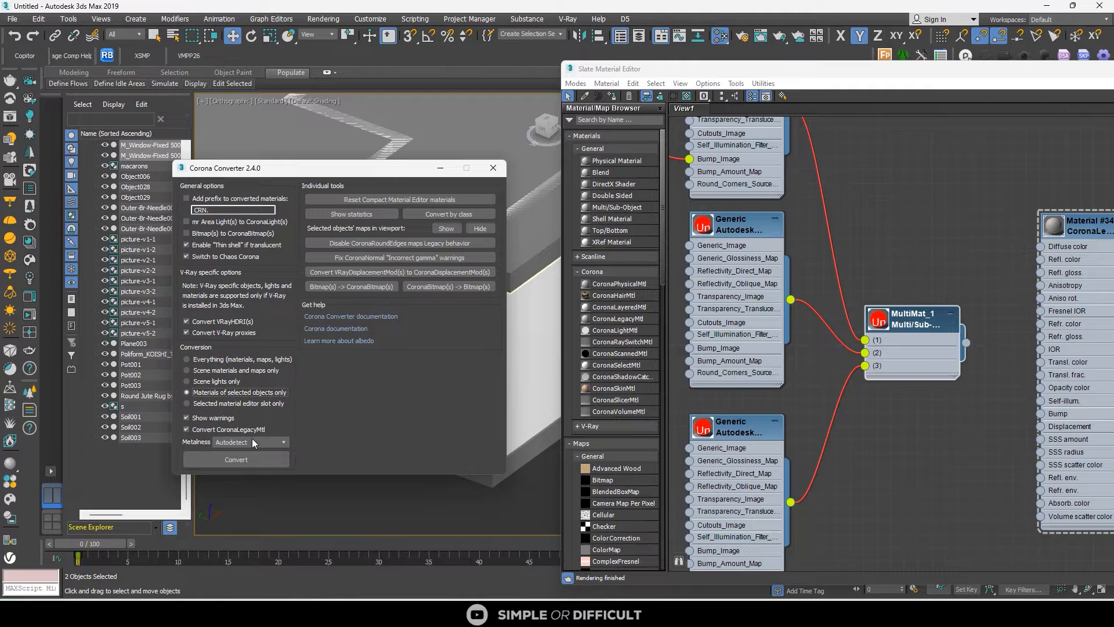
click(261, 461)
click(261, 459)
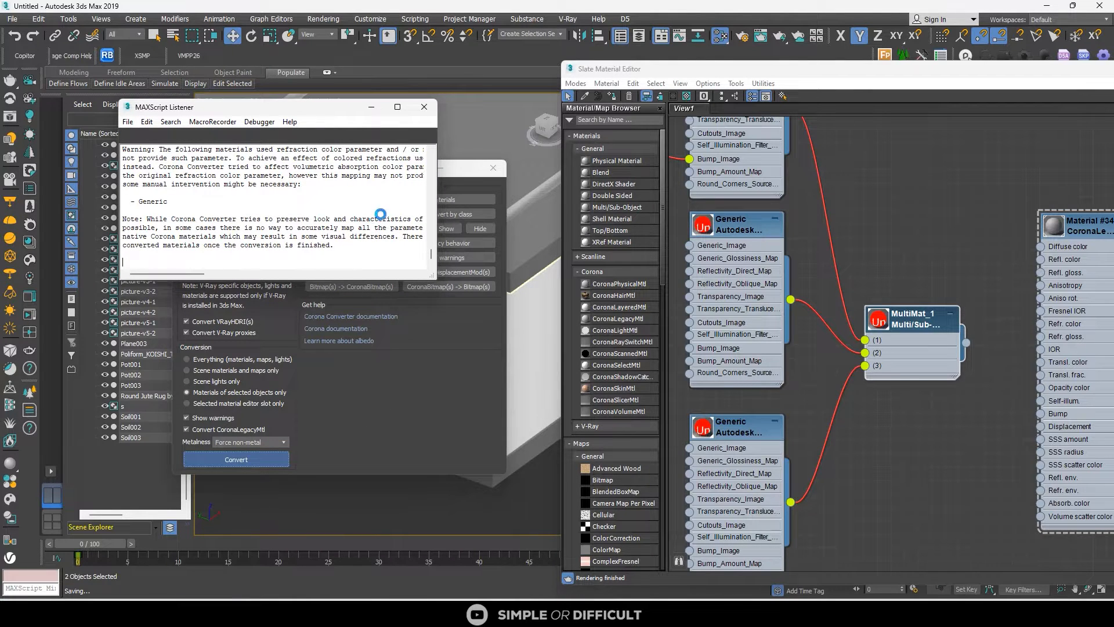
click(646, 357)
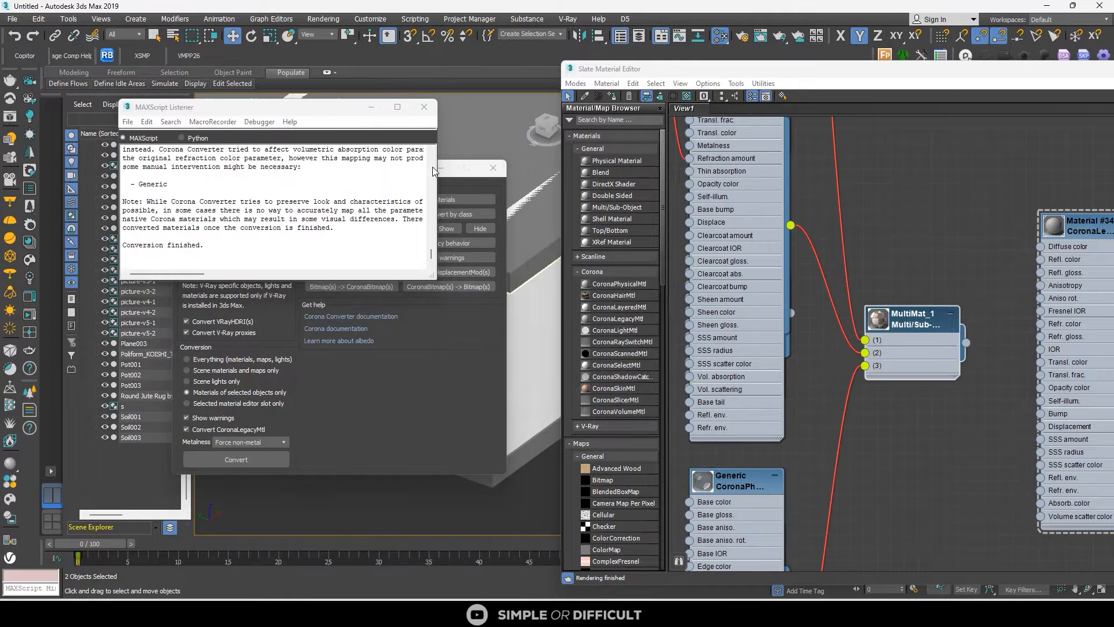
click(424, 107)
click(493, 167)
Enlarge the preview of the converted Generic material feeding slot (2) of MultiMat_1 and move its node aside
scroll(916, 412, down, 5)
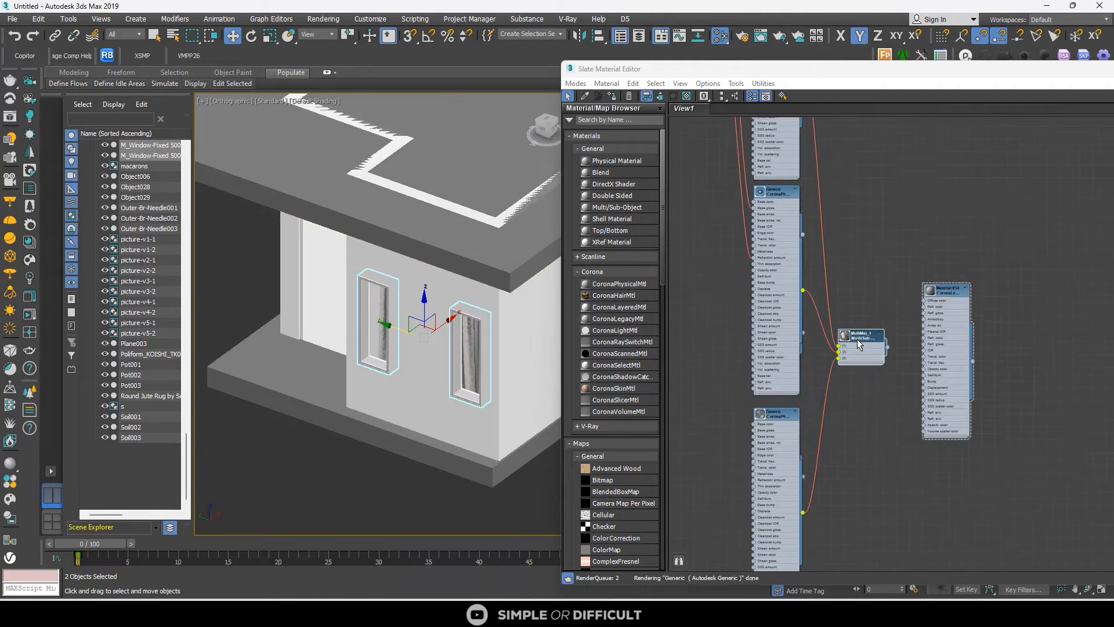
drag(917, 413, 770, 411)
scroll(925, 400, down, 3)
scroll(713, 333, up, 5)
double_click(697, 308)
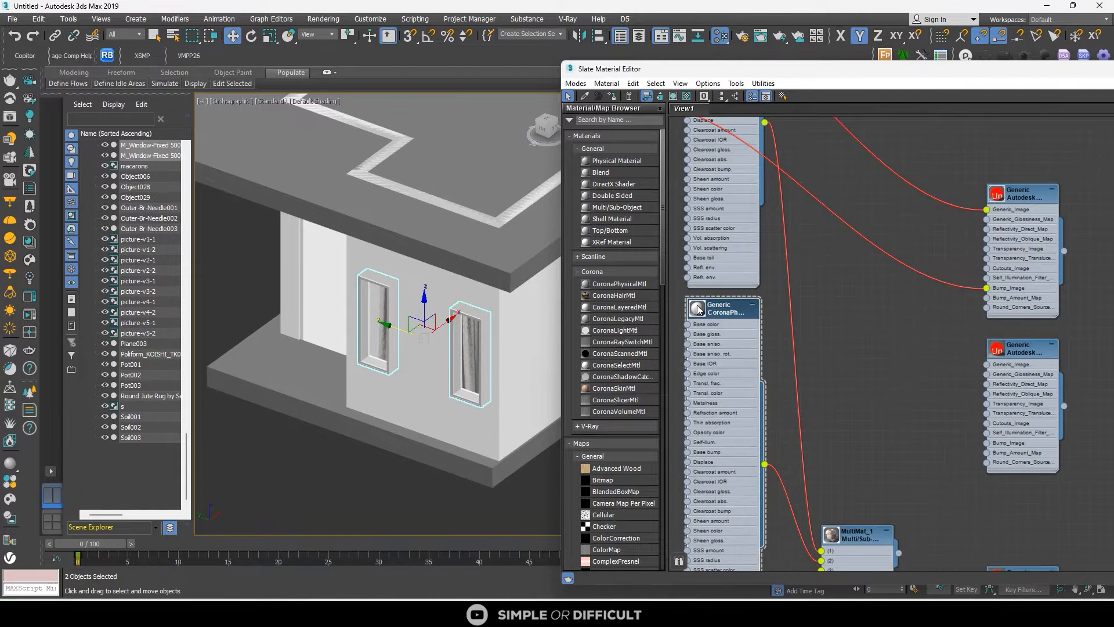
scroll(719, 312, down, 3)
middle_drag(749, 471, 859, 518)
drag(833, 361, 734, 313)
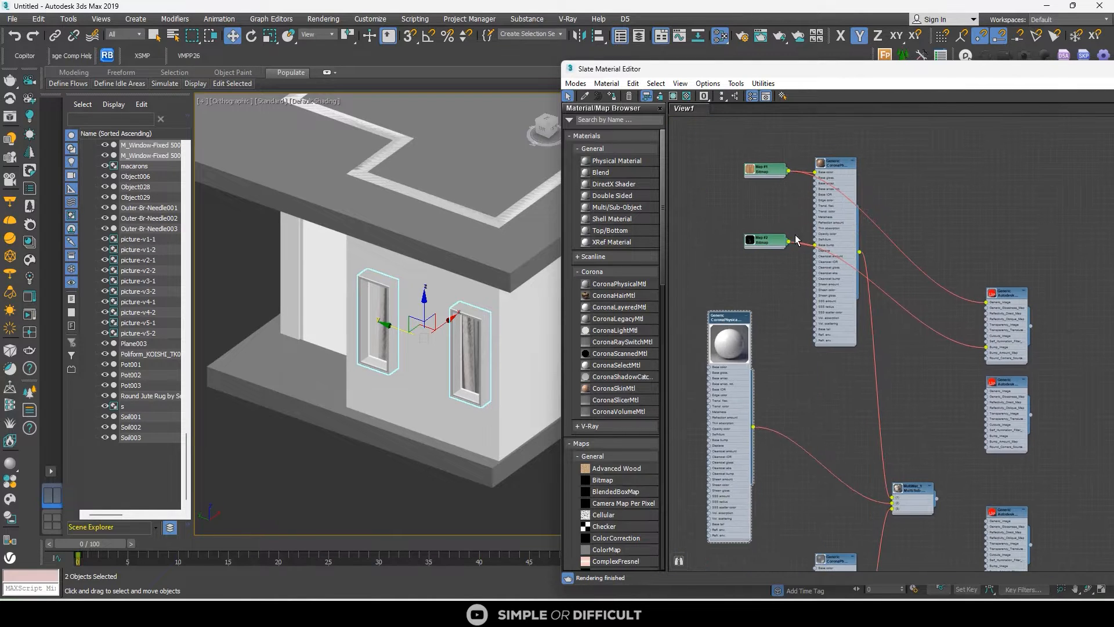
Enlarge the preview of the converted glass material feeding slot (3) of MultiMat_1
scroll(815, 165, up, 2)
scroll(815, 160, down, 3)
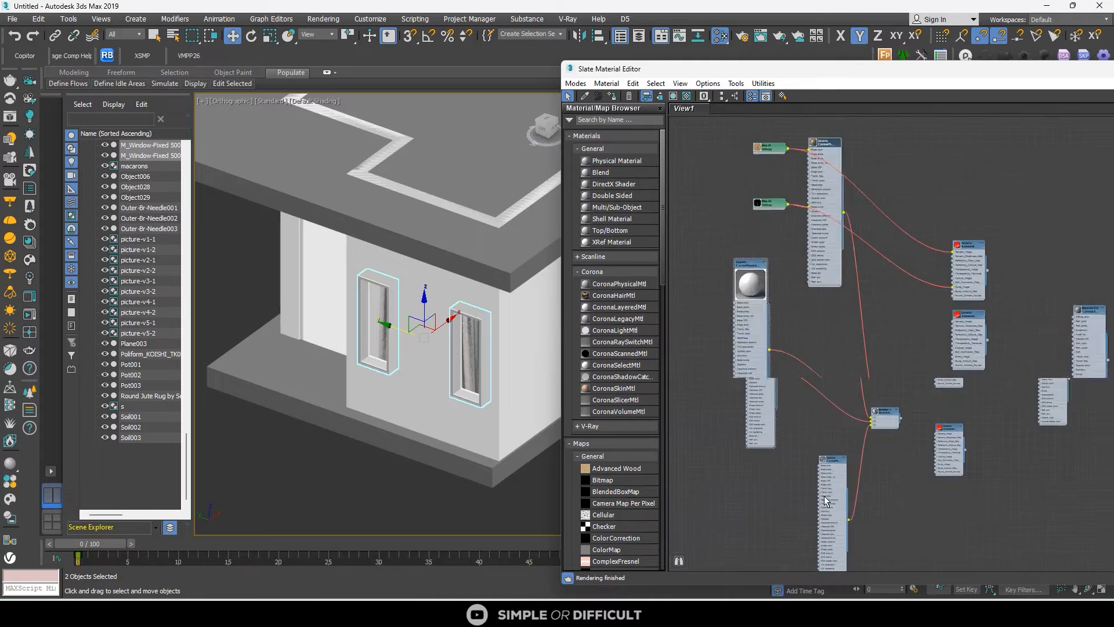
scroll(825, 498, up, 4)
double_click(829, 439)
middle_drag(845, 449, 768, 398)
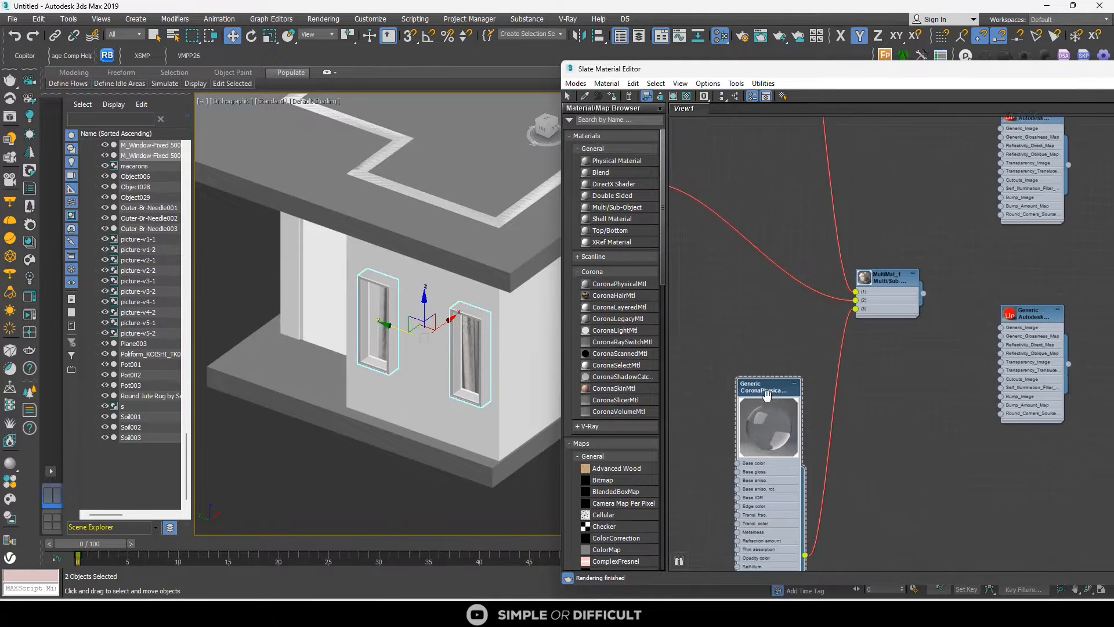
scroll(833, 424, down, 3)
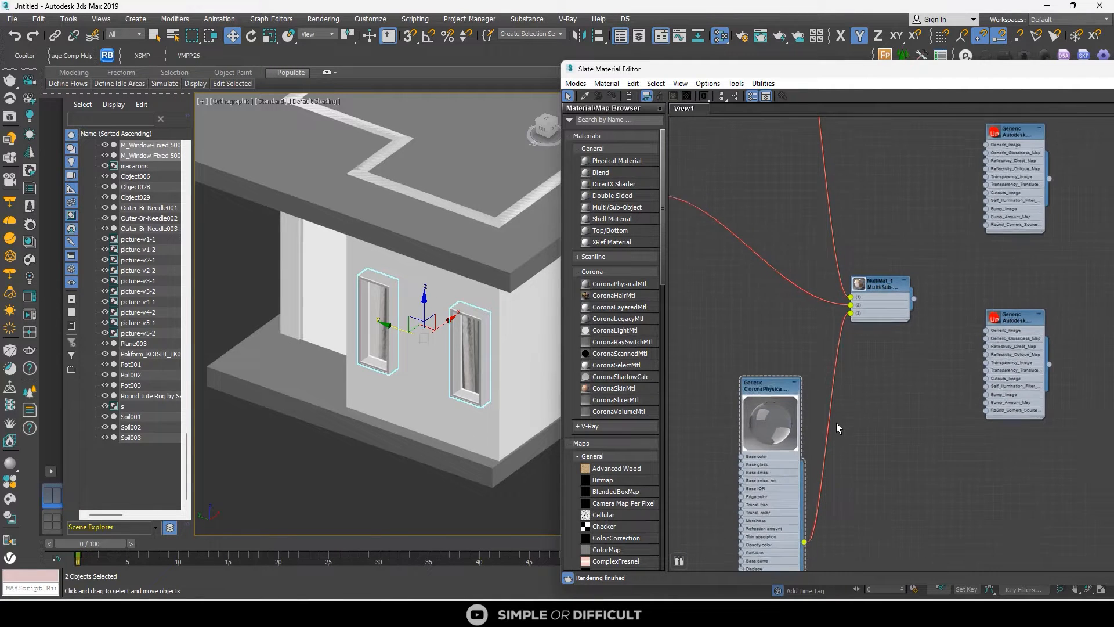
Add a CoronaLegacyMtl for the glass with reflection and refraction levels of 1.0 and connect it to slot (3) of MultiMat_1
drag(763, 324, 766, 325)
scroll(772, 326, up, 3)
double_click(750, 327)
drag(715, 73, 354, 77)
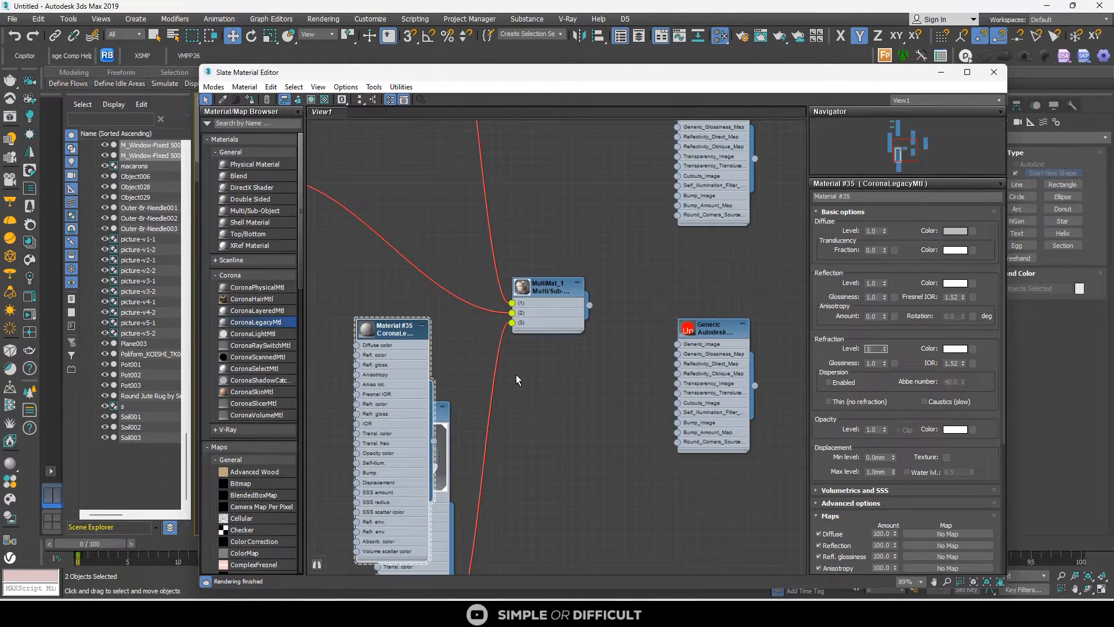
key(Return)
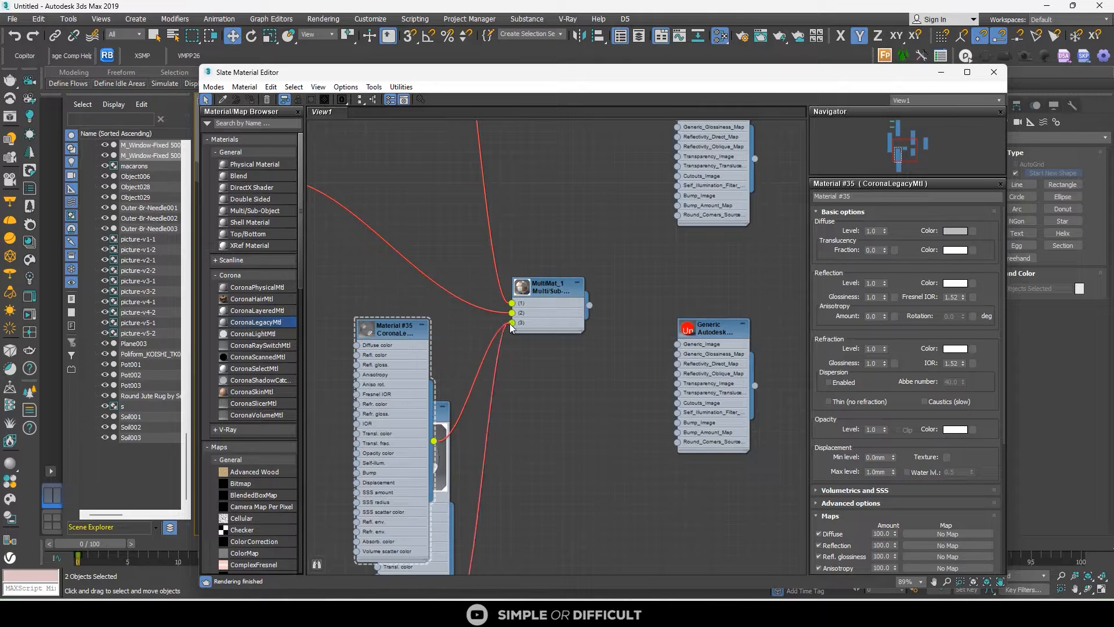
Delete the converted glass material left behind the new one and reposition the new glass node
drag(444, 416, 618, 467)
key(Delete)
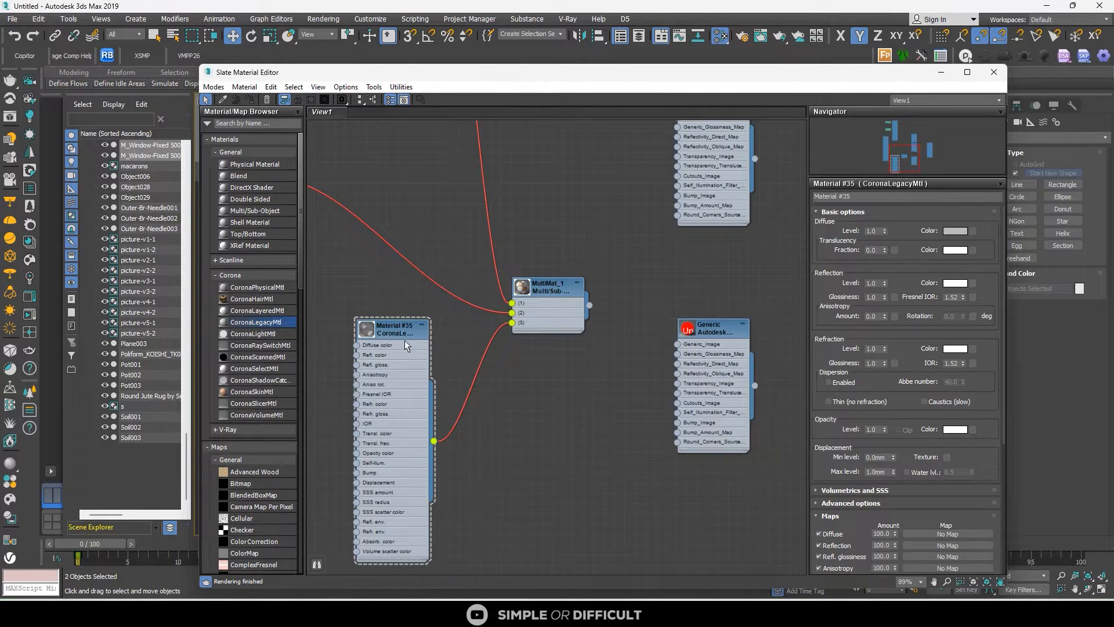
drag(409, 337, 440, 347)
Add another CoronaLegacyMtl for the window frame, set its reflection level to 1.0 and enlarge its preview
scroll(440, 347, down, 1)
middle_drag(329, 224, 545, 329)
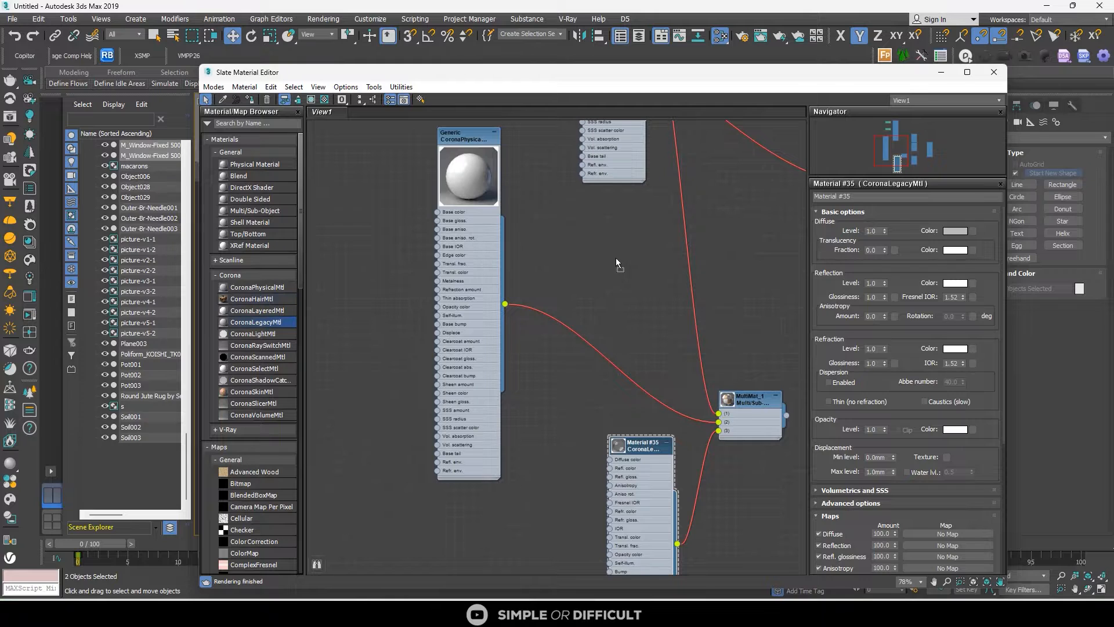
drag(615, 258, 615, 258)
drag(615, 258, 575, 243)
double_click(575, 242)
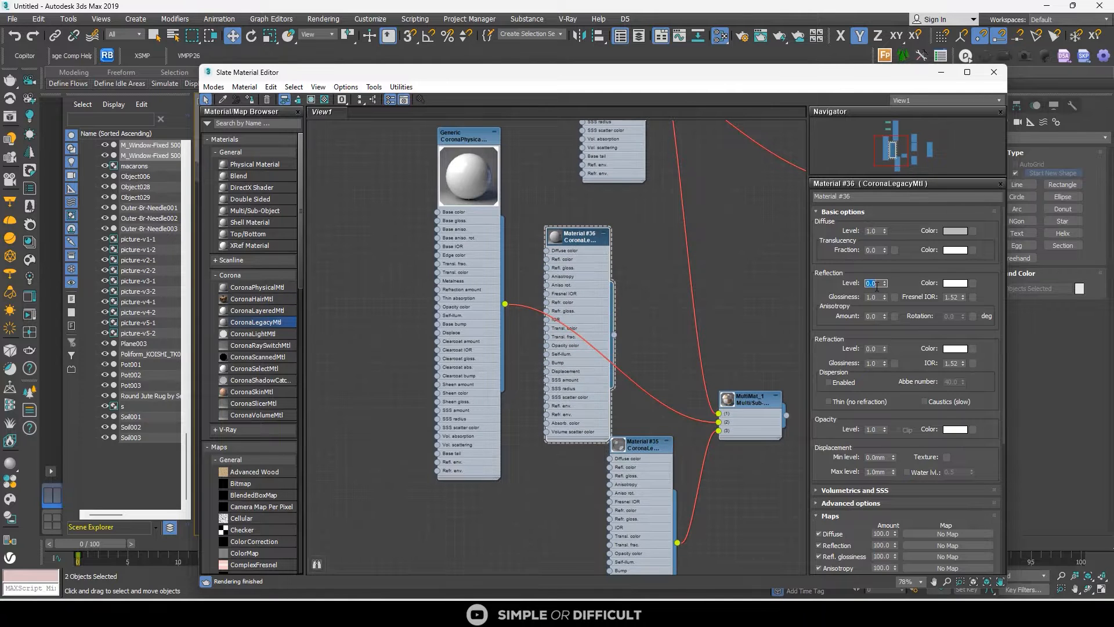
scroll(559, 239, up, 1)
double_click(560, 239)
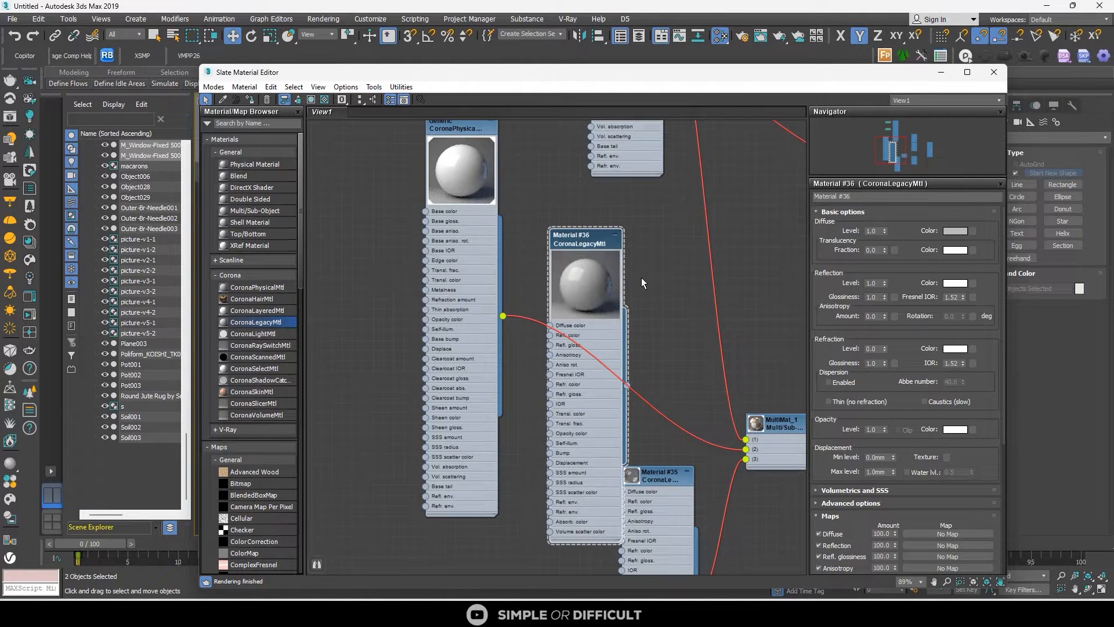
Lighten the frame material's diffuse color and connect it to slots (1) and (2) of MultiMat_1
click(949, 232)
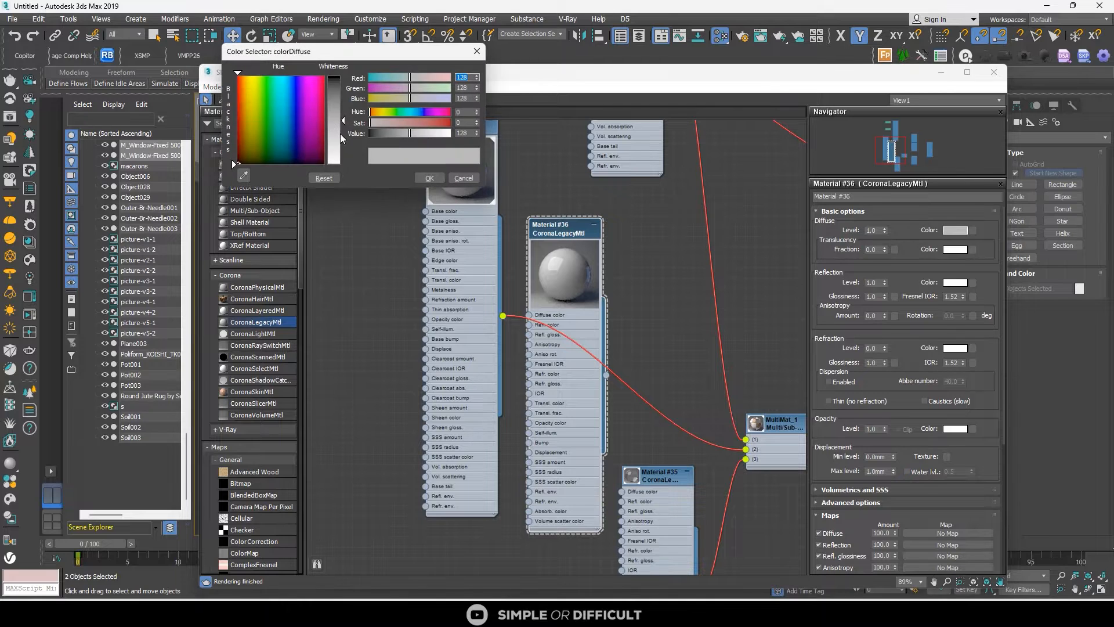
click(343, 143)
click(431, 179)
scroll(464, 332, down, 1)
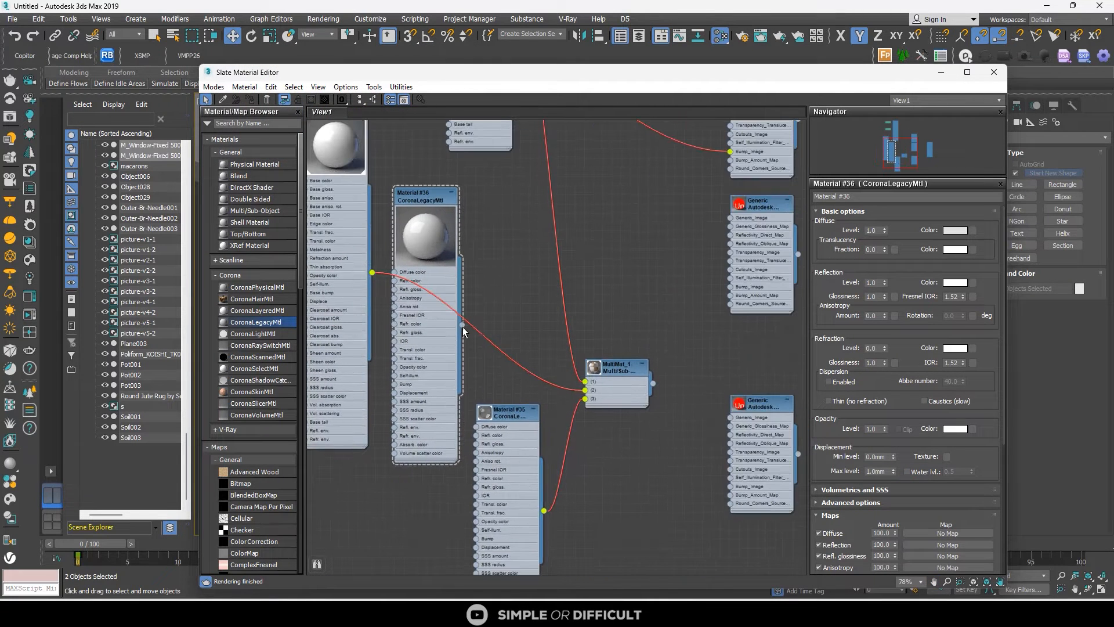
scroll(545, 396, down, 2)
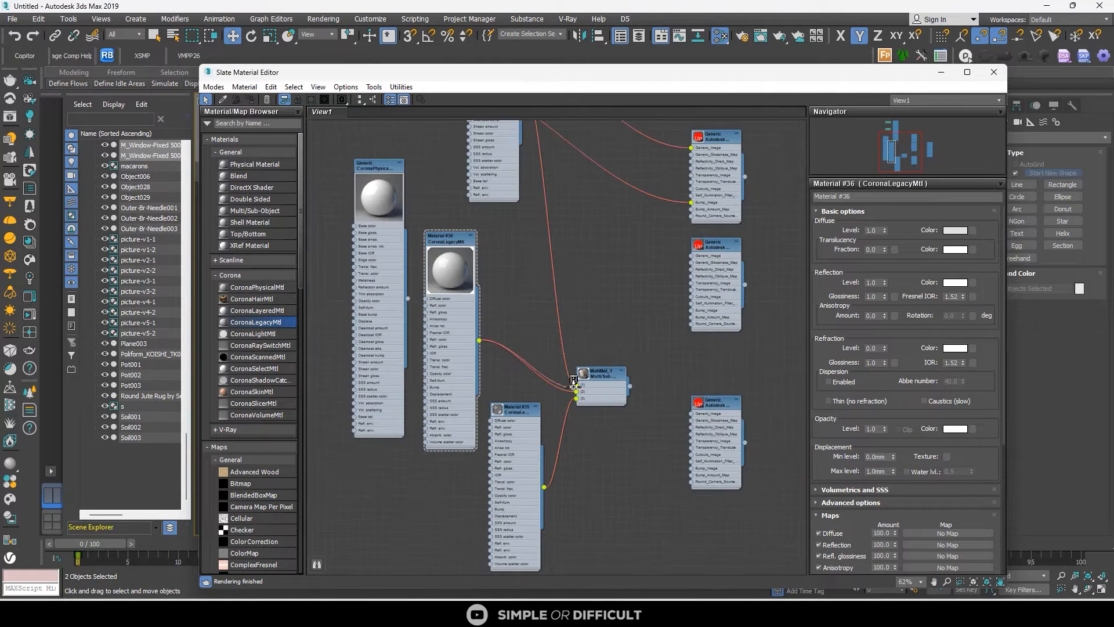
drag(573, 383, 574, 385)
Delete the leftover converted, bitmap and Autodesk Generic nodes around MultiMat_1
scroll(566, 325, down, 2)
middle_drag(557, 305, 599, 415)
drag(546, 178, 654, 305)
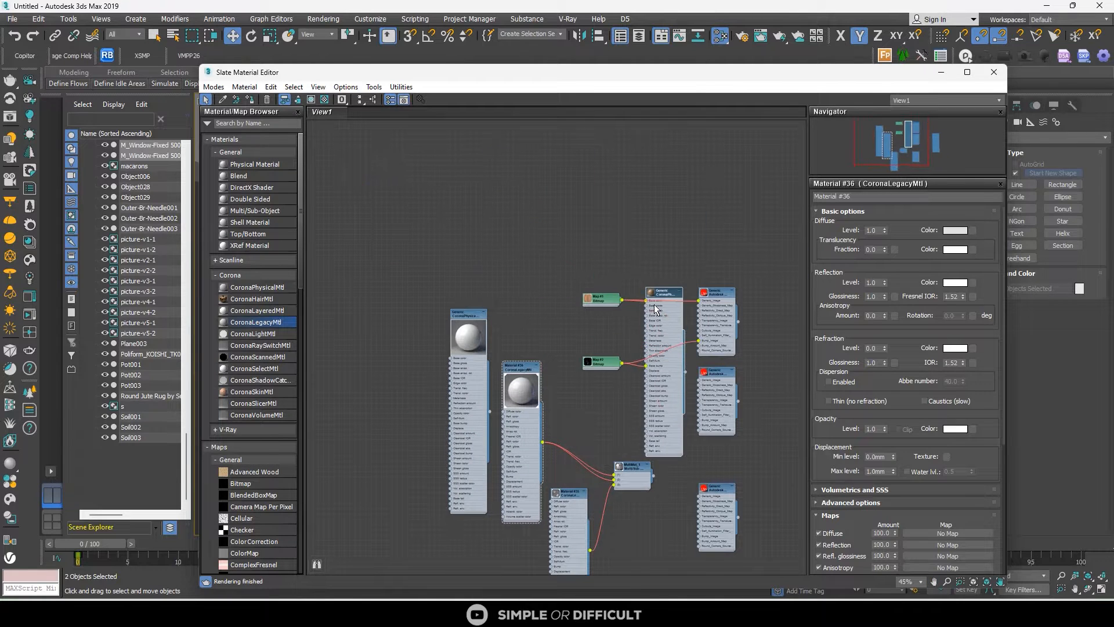
key(Delete)
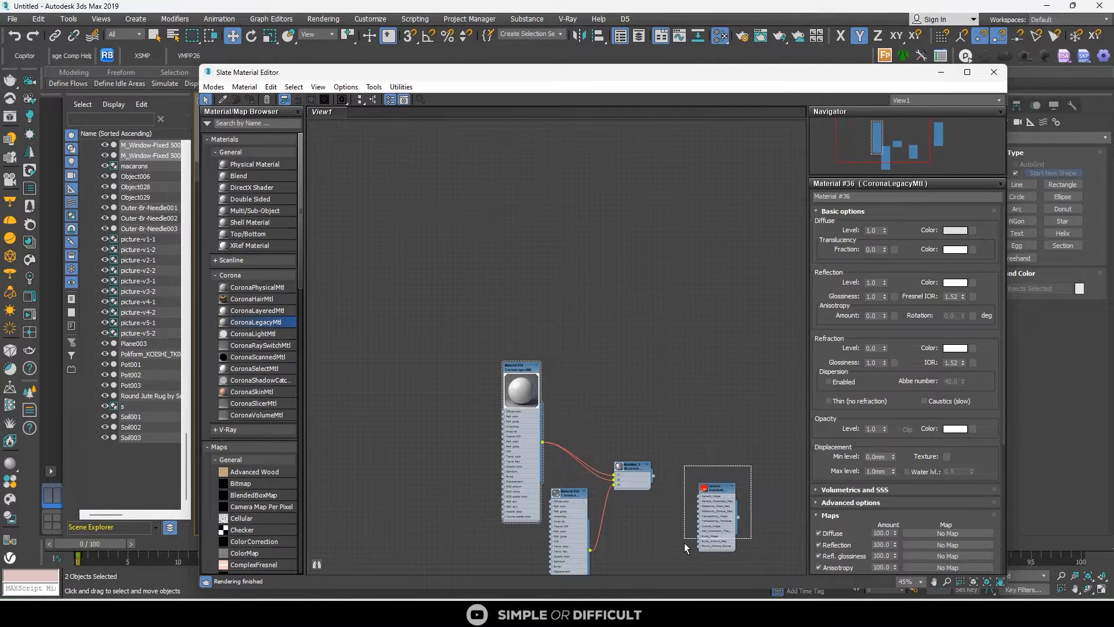
drag(685, 543, 689, 556)
key(Delete)
Darken the frame material's diffuse color to a light grey and put the material editor away
drag(807, 80, 907, 36)
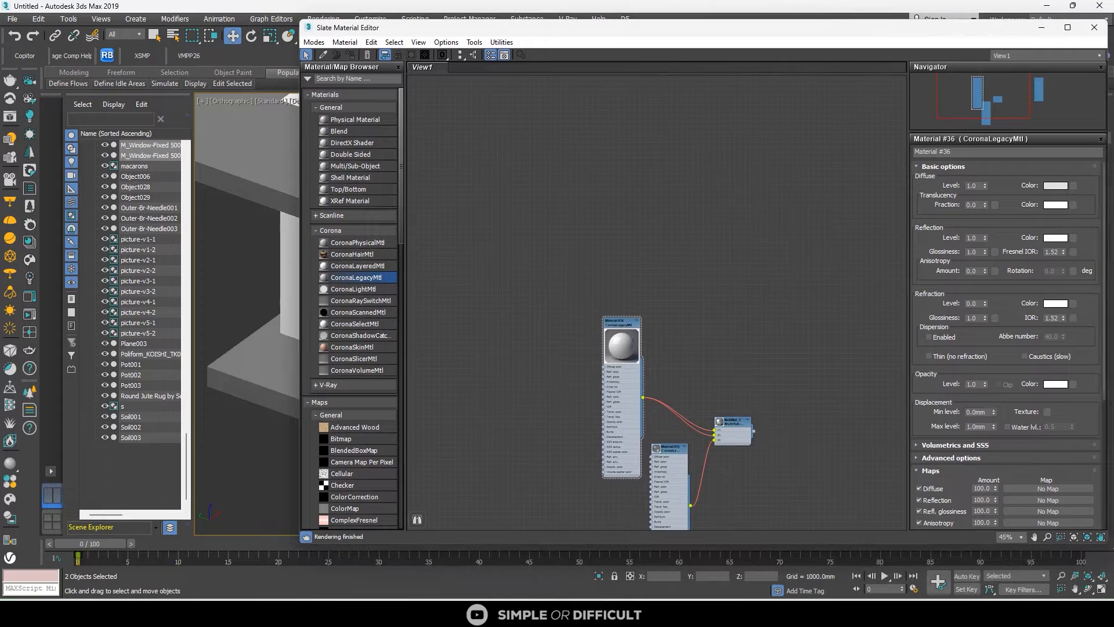
click(1055, 187)
click(429, 179)
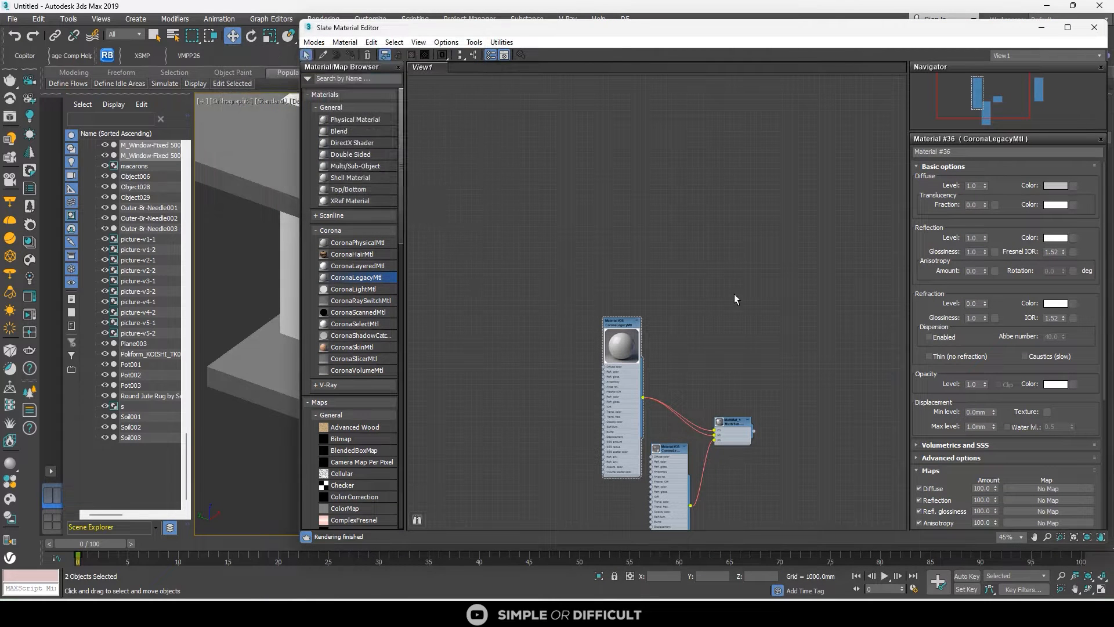
scroll(733, 294, down, 3)
drag(925, 34, 674, 122)
click(841, 119)
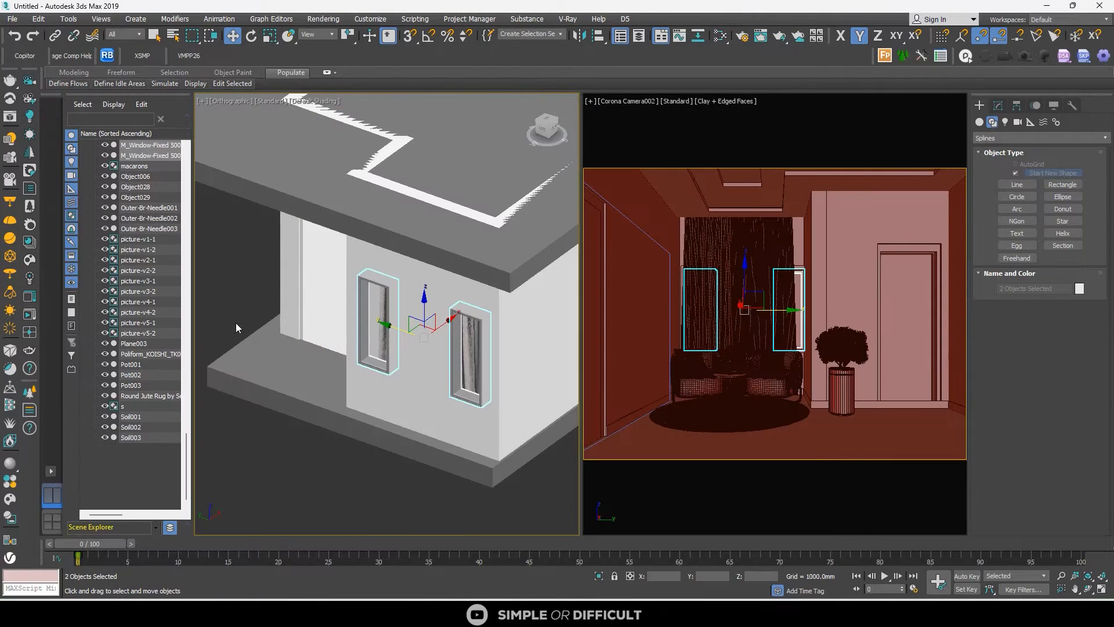
Overlay the Rule of Thirds and Golden Spiral guides and pan Corona Camera002 until the coffee set sits at the spiral's center
click(236, 322)
click(732, 355)
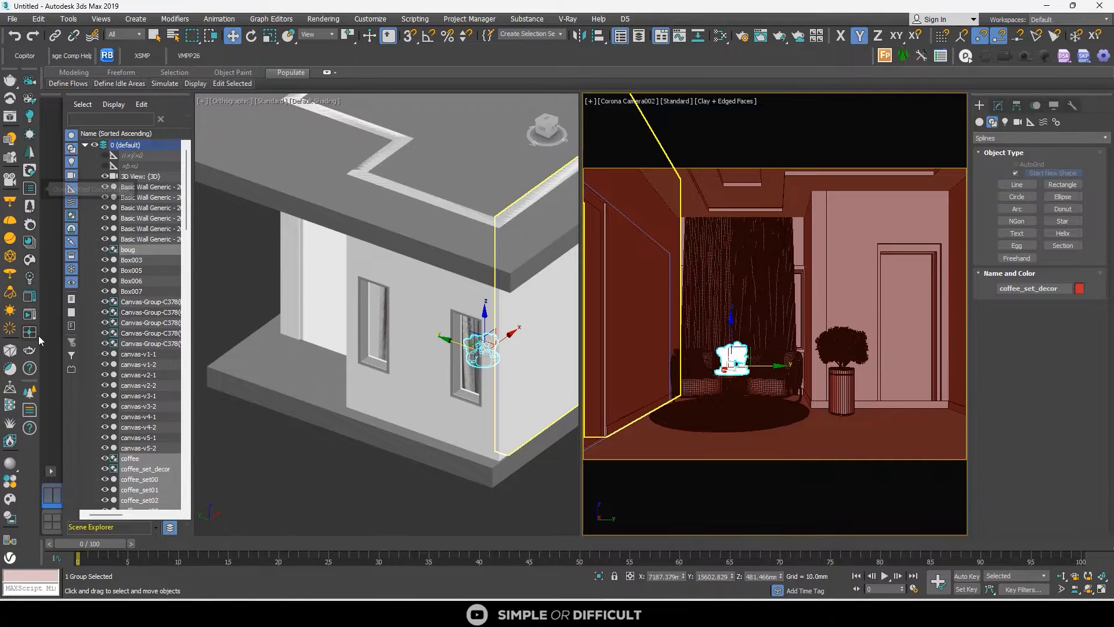
click(75, 57)
click(399, 195)
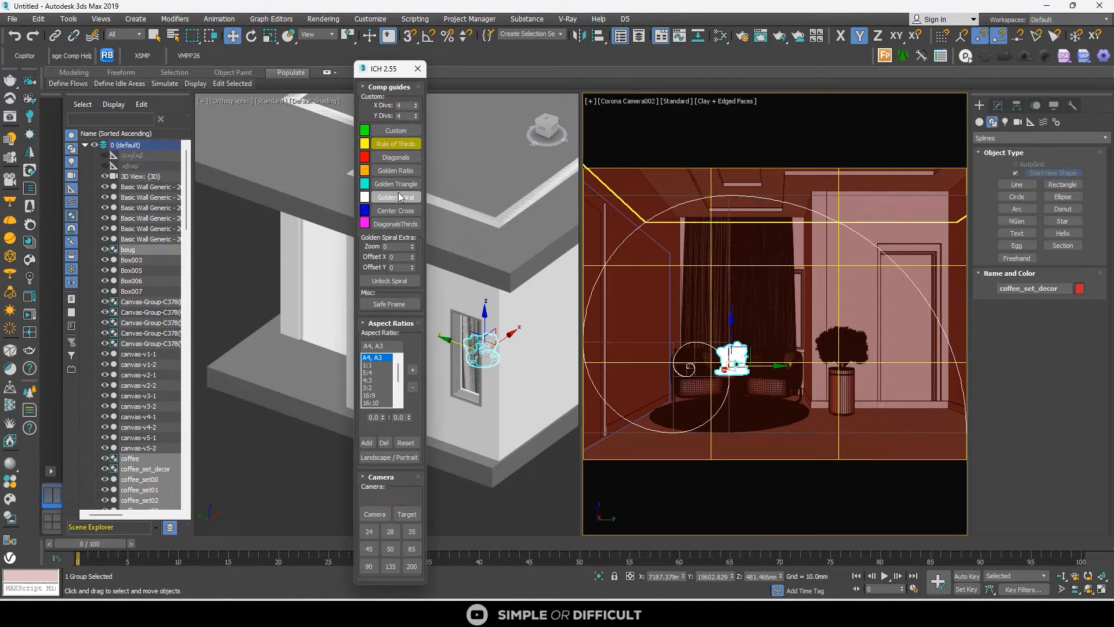
middle_drag(767, 313, 731, 315)
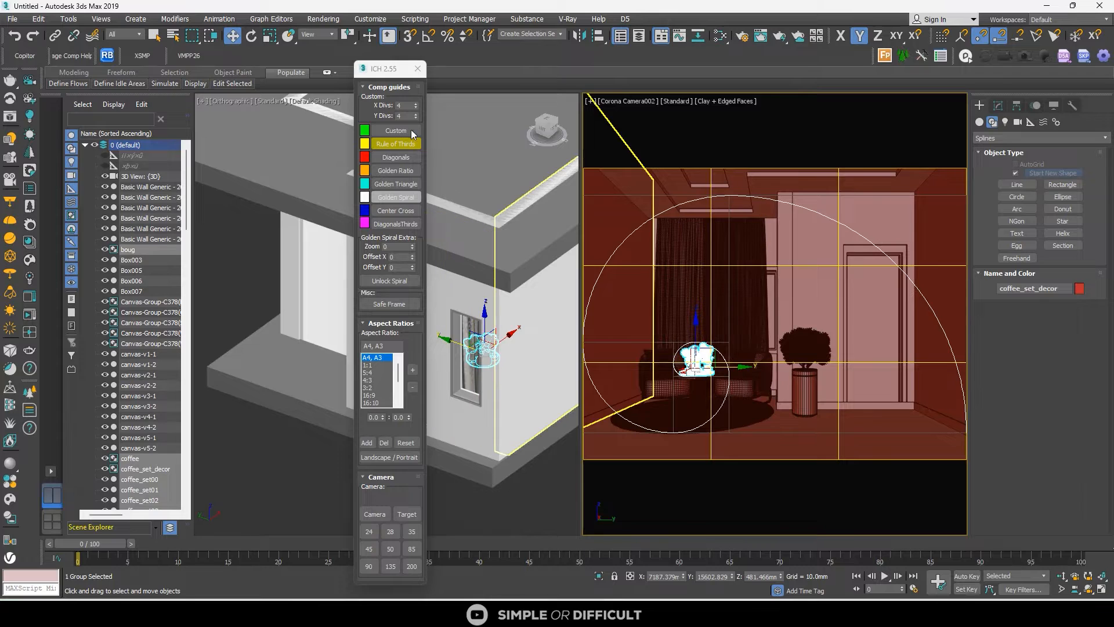
click(417, 68)
click(259, 262)
Open the Corona frame buffer and start an interactive render of Corona Camera002, keeping the render window in front of the error messages
right_click(249, 259)
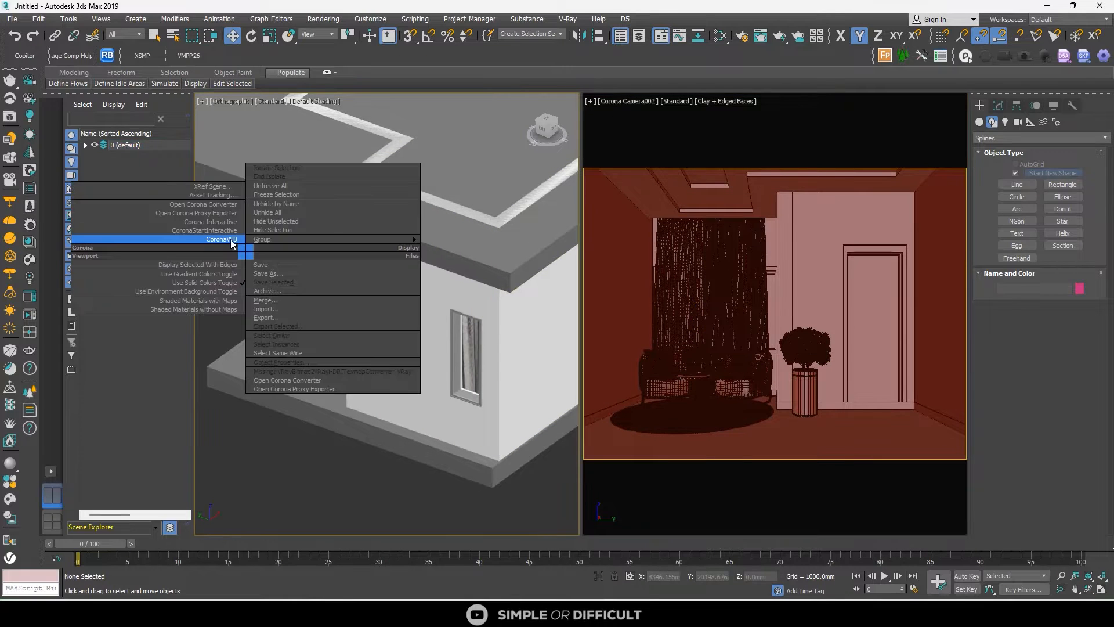
click(222, 241)
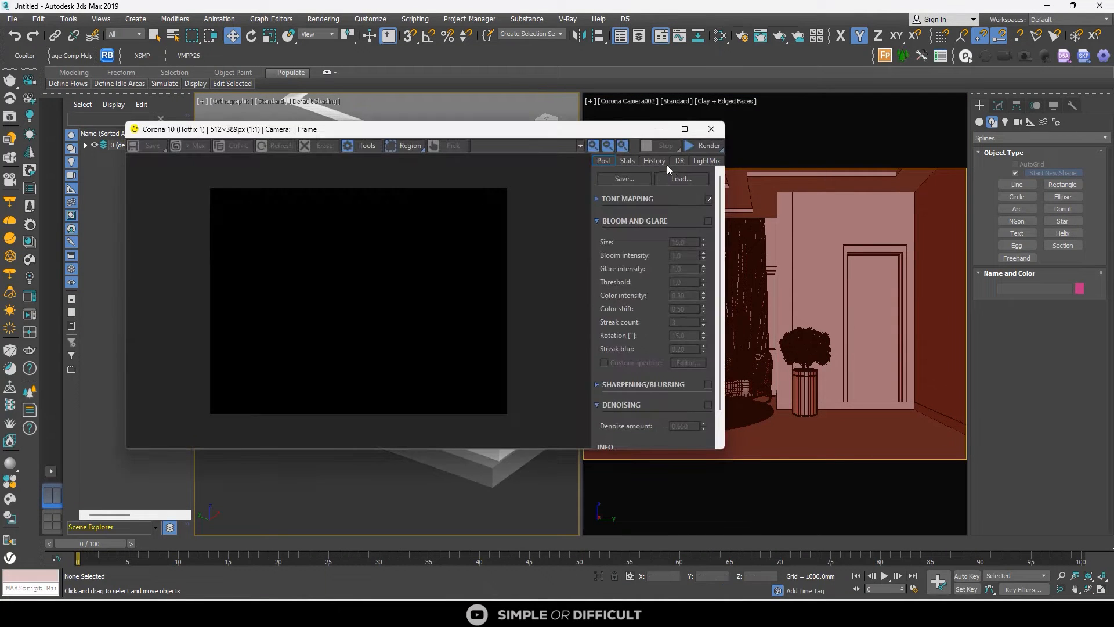
click(707, 148)
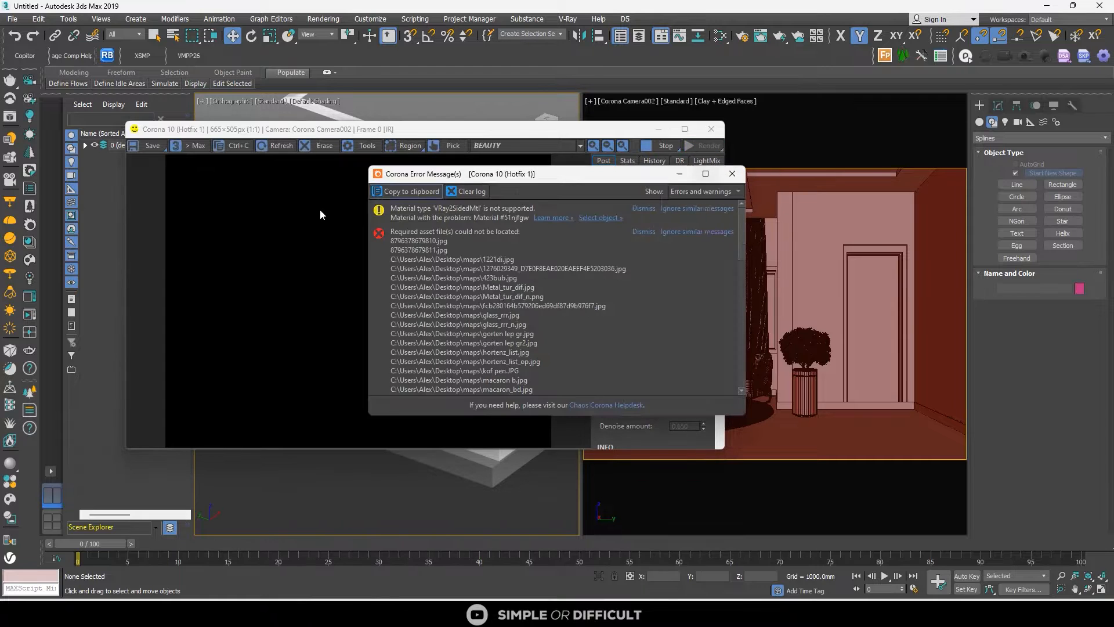
click(302, 226)
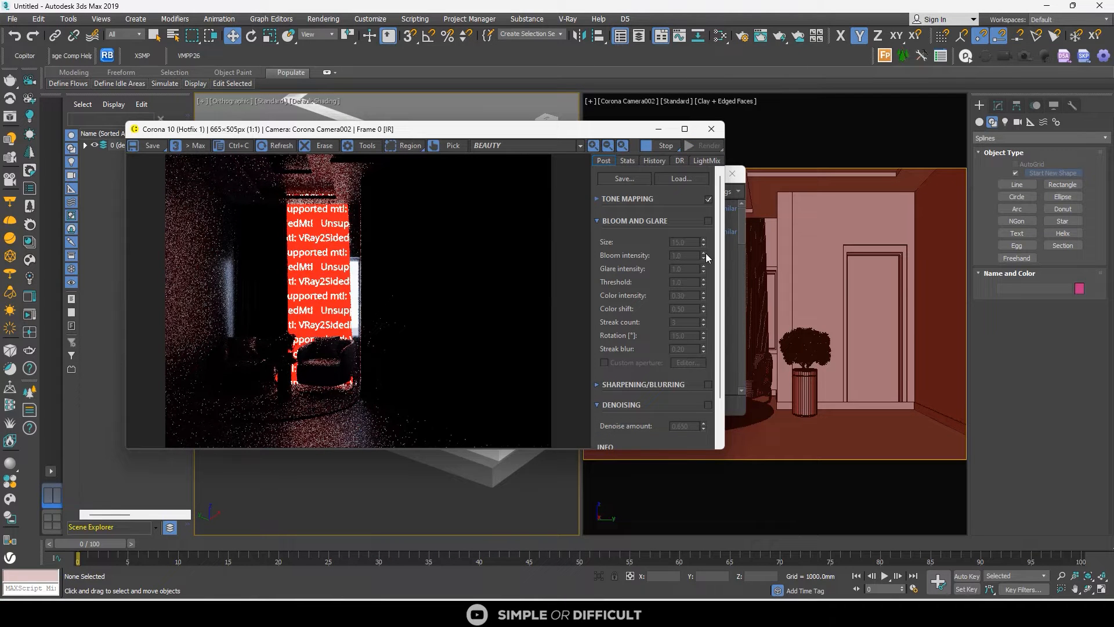
drag(608, 133, 594, 134)
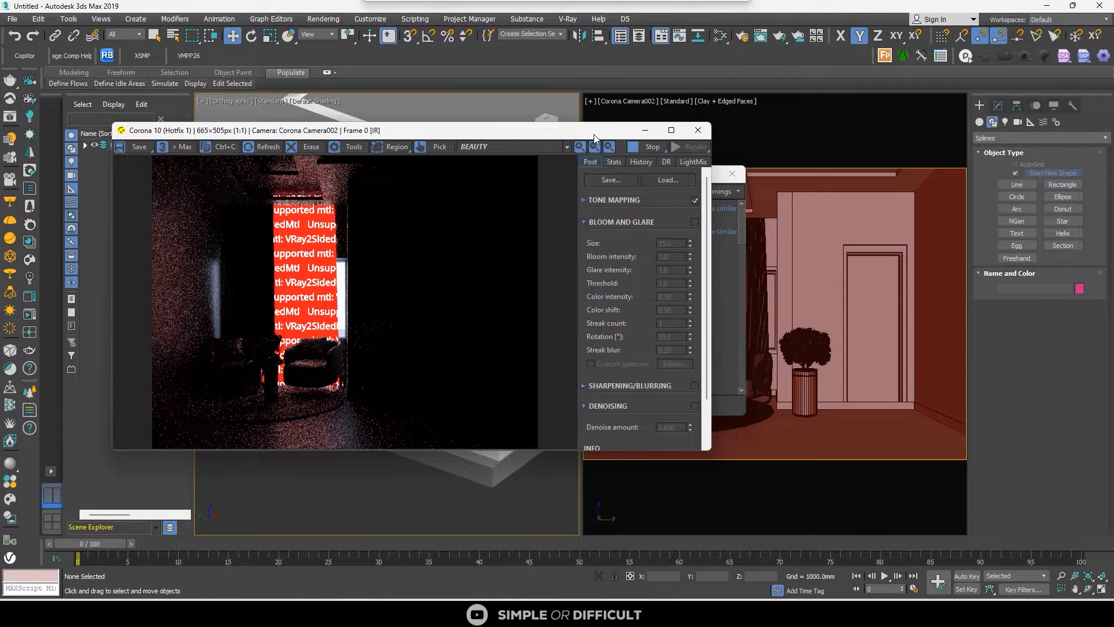
Stop the interactive render and minimize the frame buffer and the error message window
click(642, 150)
click(645, 130)
click(684, 168)
Convert the materials of the two selected curtain objects only with Corona Converter, forcing metalness to non-metal, and close its windows
click(718, 280)
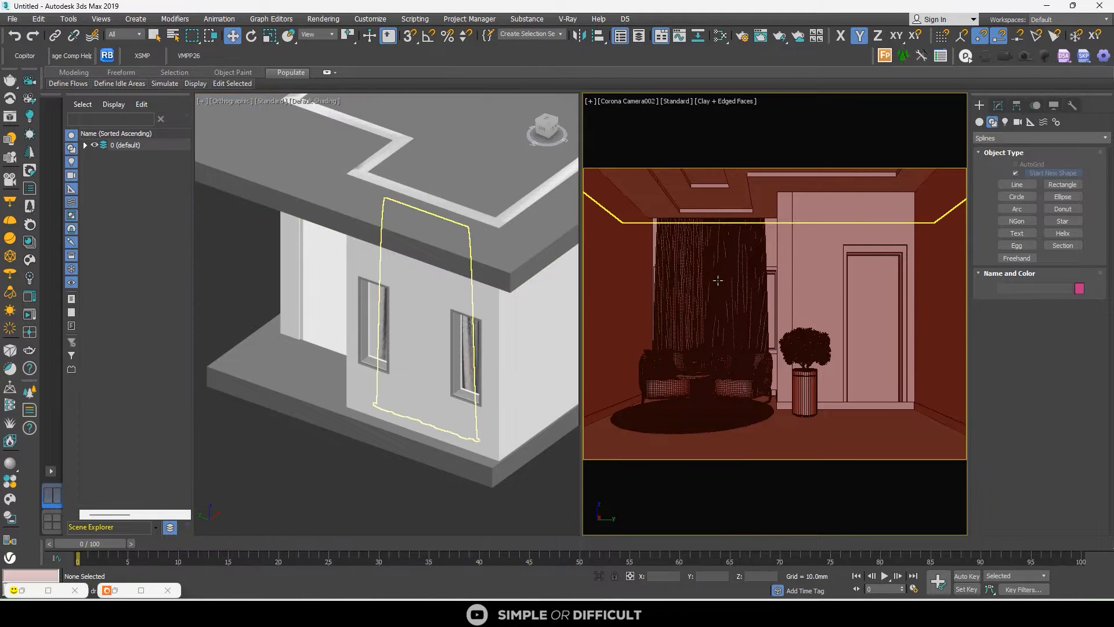
click(718, 280)
right_click(672, 260)
mouse_move(695, 249)
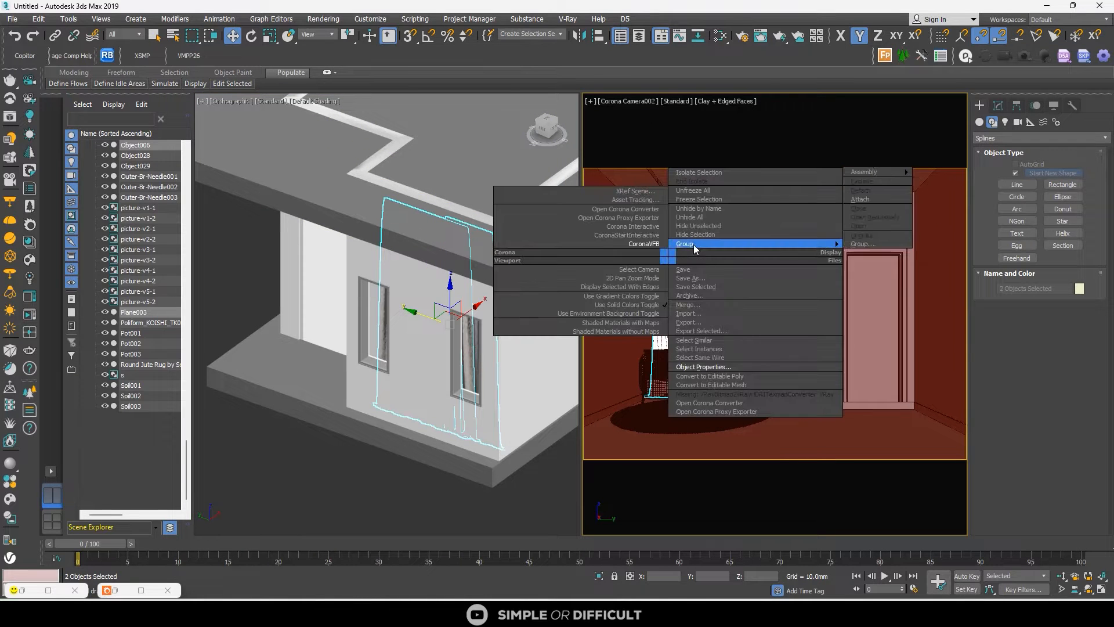
click(31, 225)
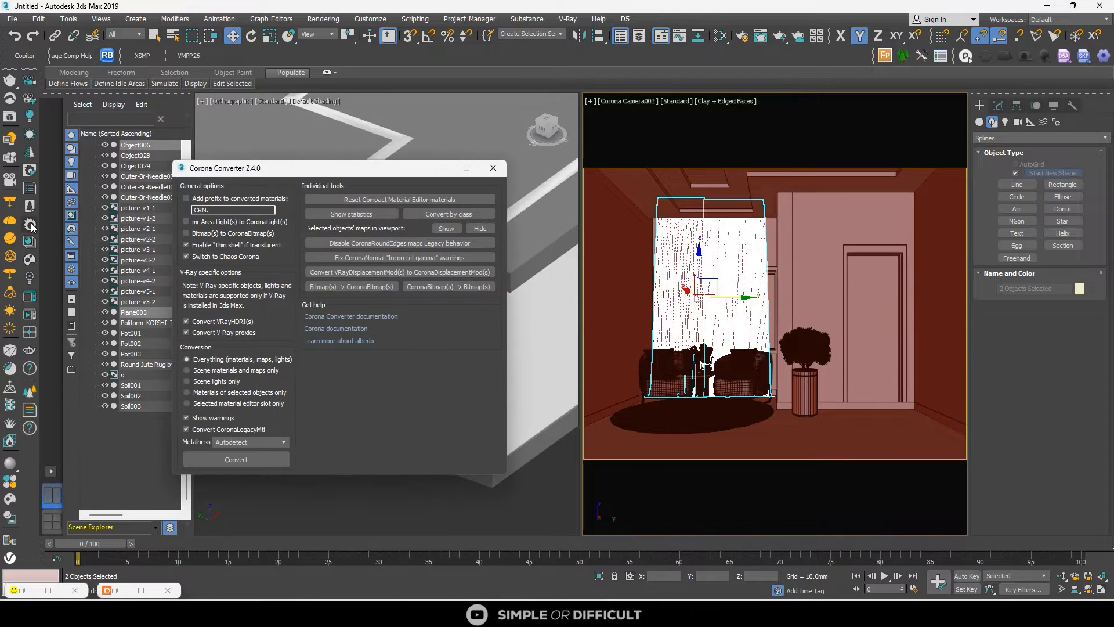
click(206, 394)
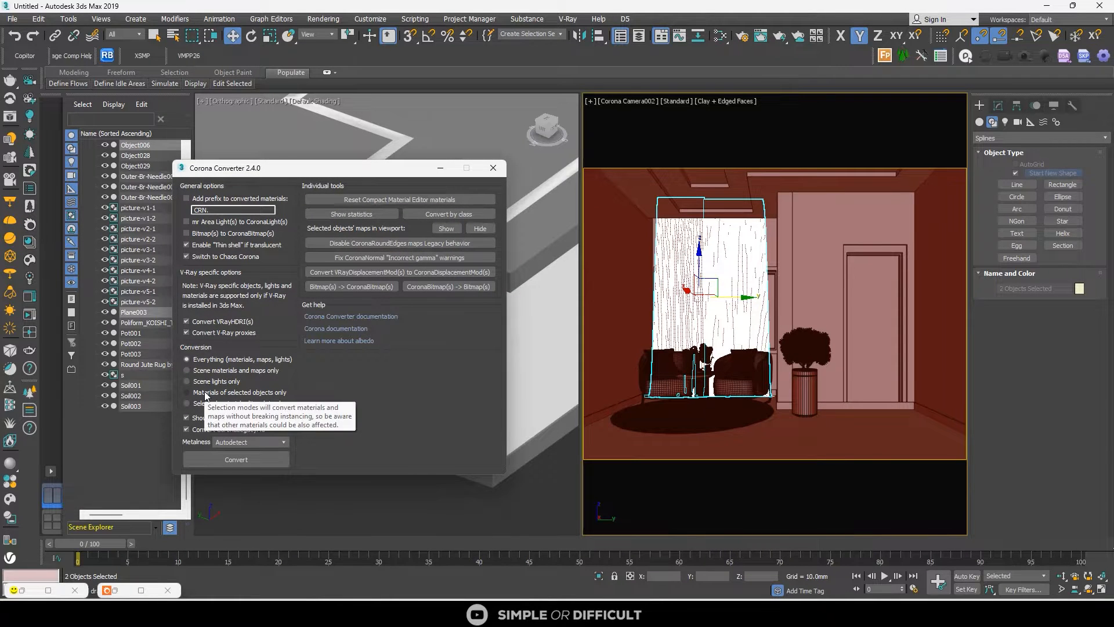
click(250, 441)
click(230, 460)
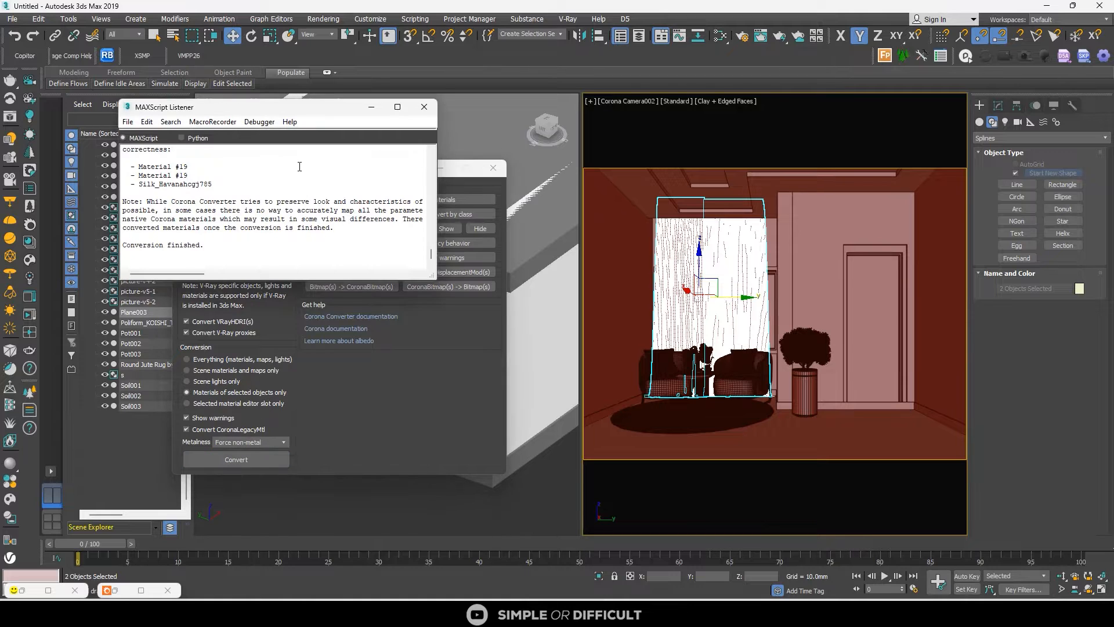
click(424, 107)
click(494, 167)
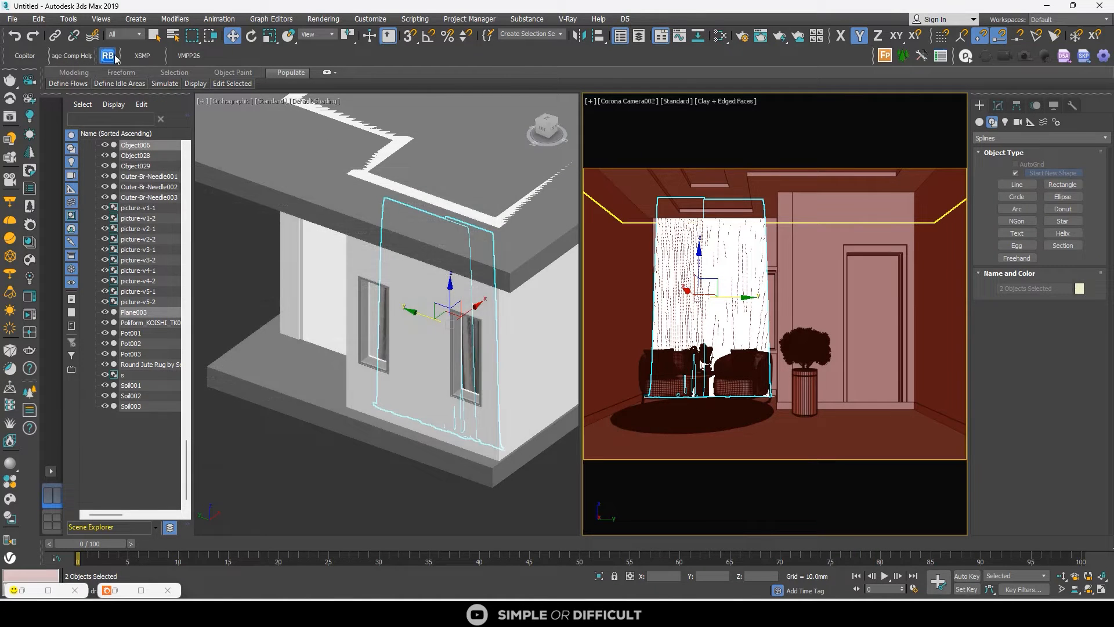
Relink the scene's missing bitmaps with Relink Bitmaps using the saved path D:\XSMP\mapsX and close the tool
click(107, 55)
click(502, 229)
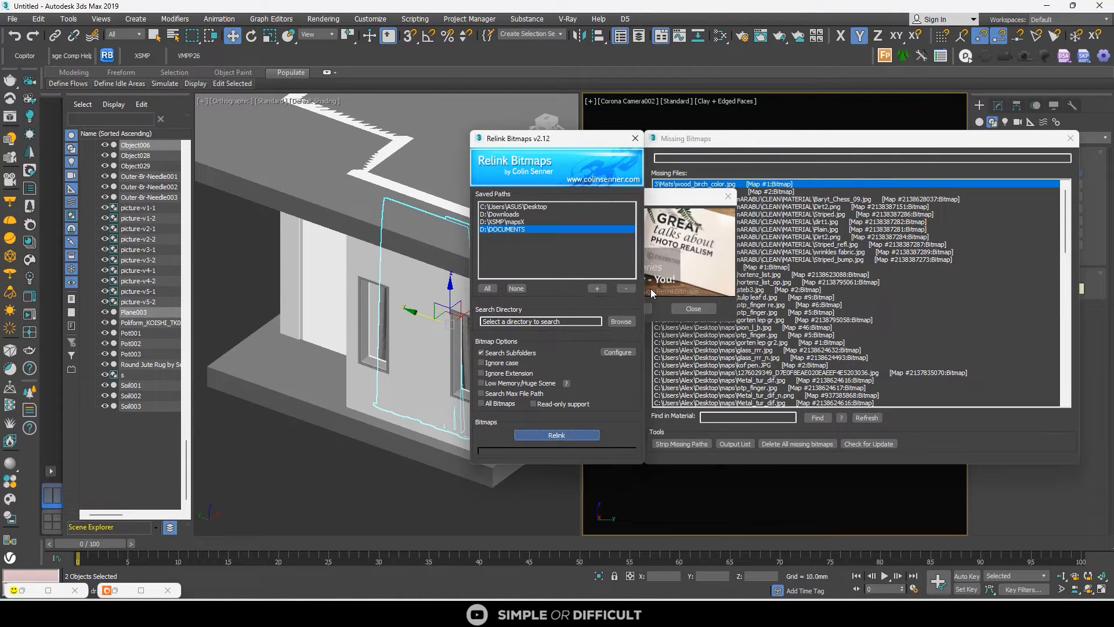
click(522, 222)
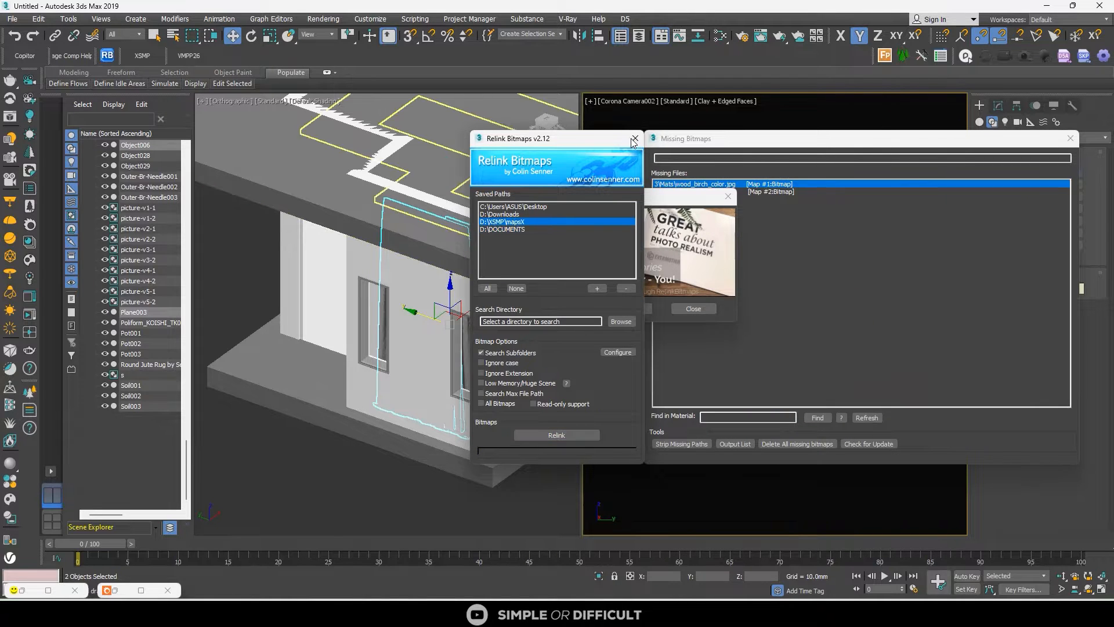
click(635, 139)
Bring back the Corona frame buffer, restart the interactive render of Corona Camera002 and view it full screen
right_click(273, 428)
click(246, 418)
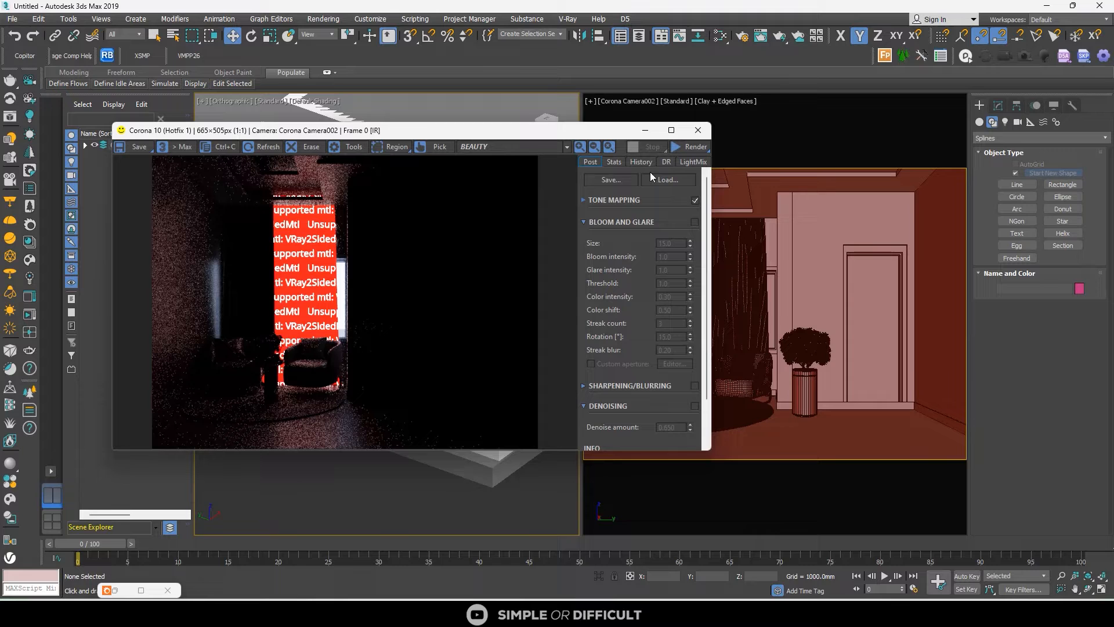
click(690, 149)
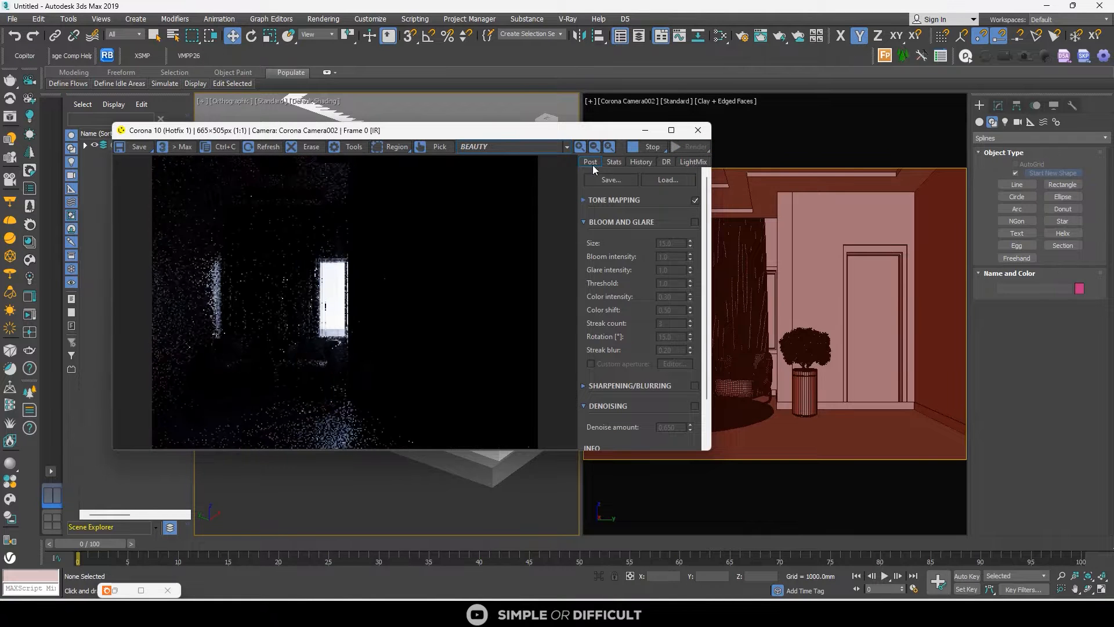
click(671, 130)
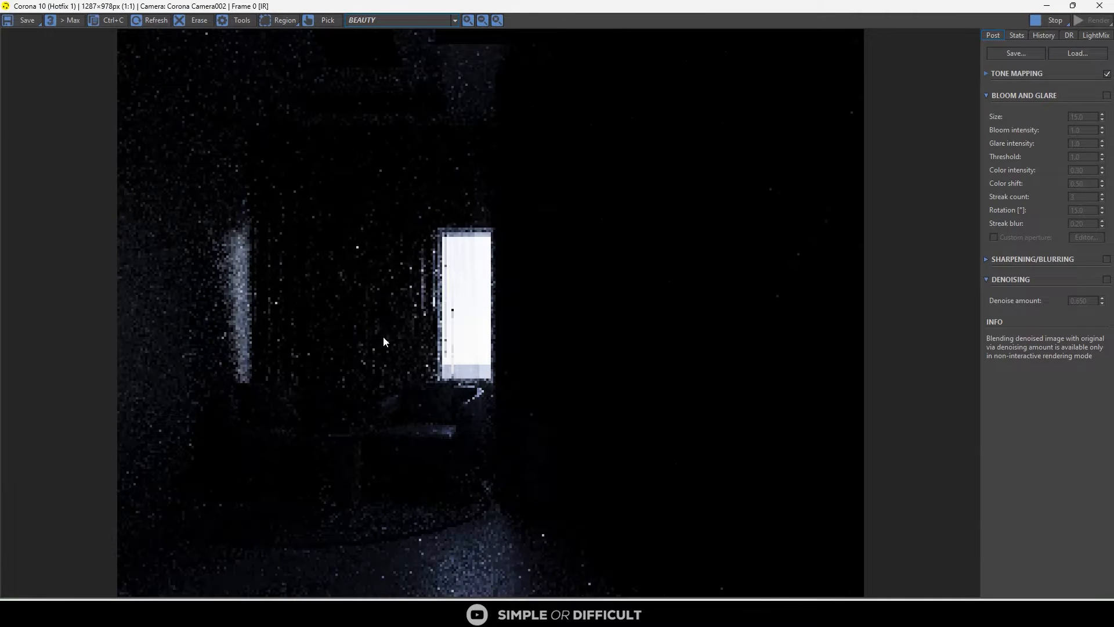
Shrink the frame buffer to a floating window and raise the tone mapping Simple Exposure to 3.435
drag(961, 3, 792, 98)
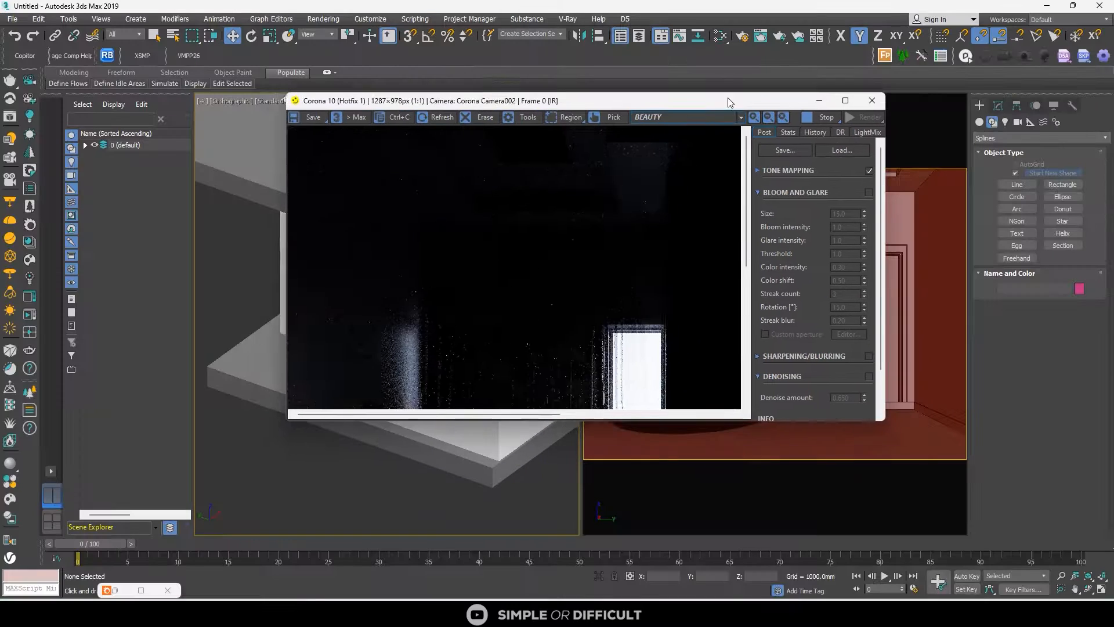
click(758, 168)
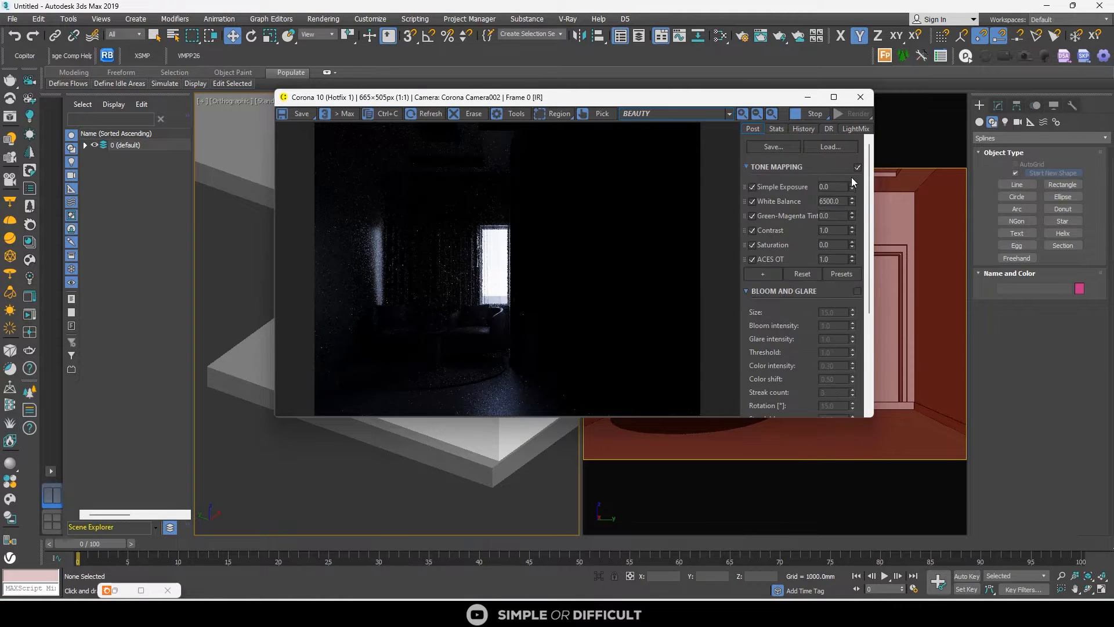
drag(852, 184, 826, 180)
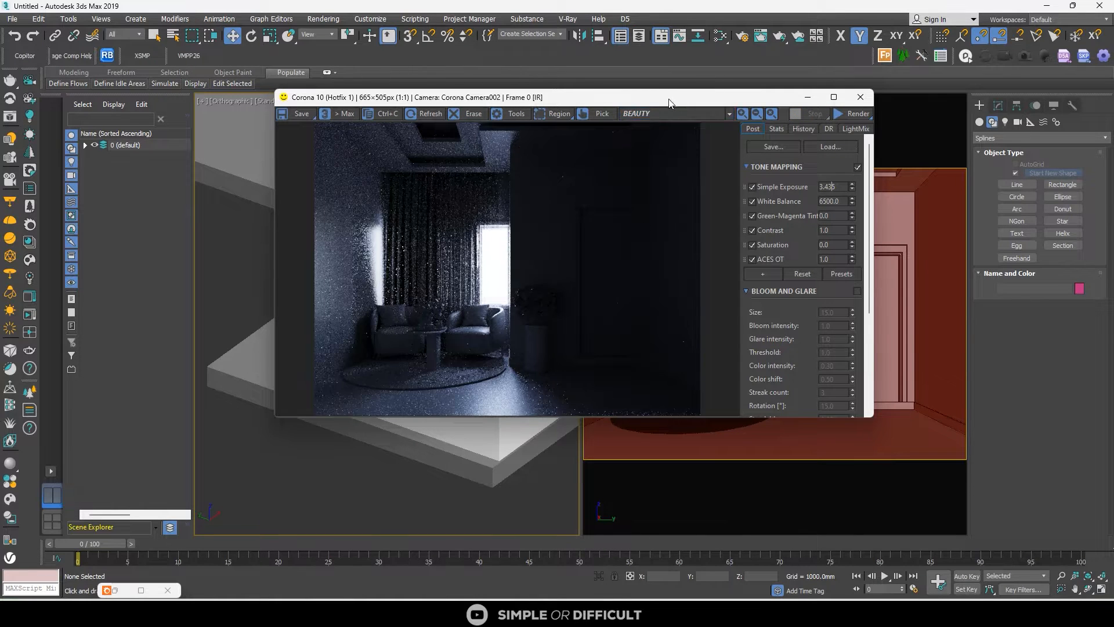
Open the Slate Material Editor and arrange it and the frame buffer so the camera viewport stays uncovered
drag(670, 104, 377, 167)
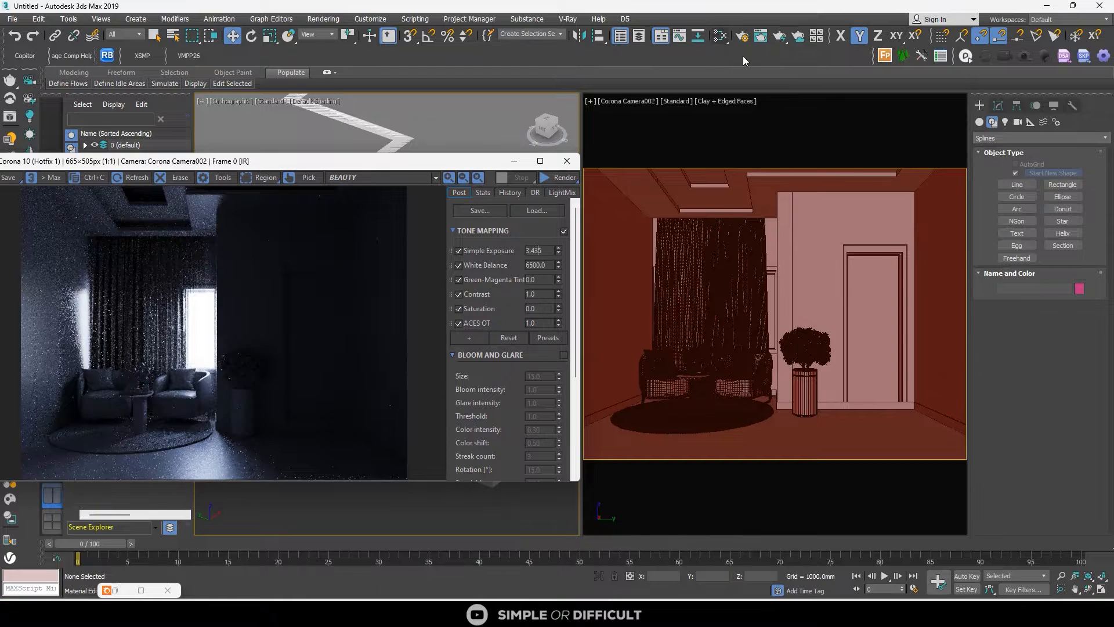
click(720, 37)
scroll(323, 290, down, 6)
drag(607, 121, 447, 112)
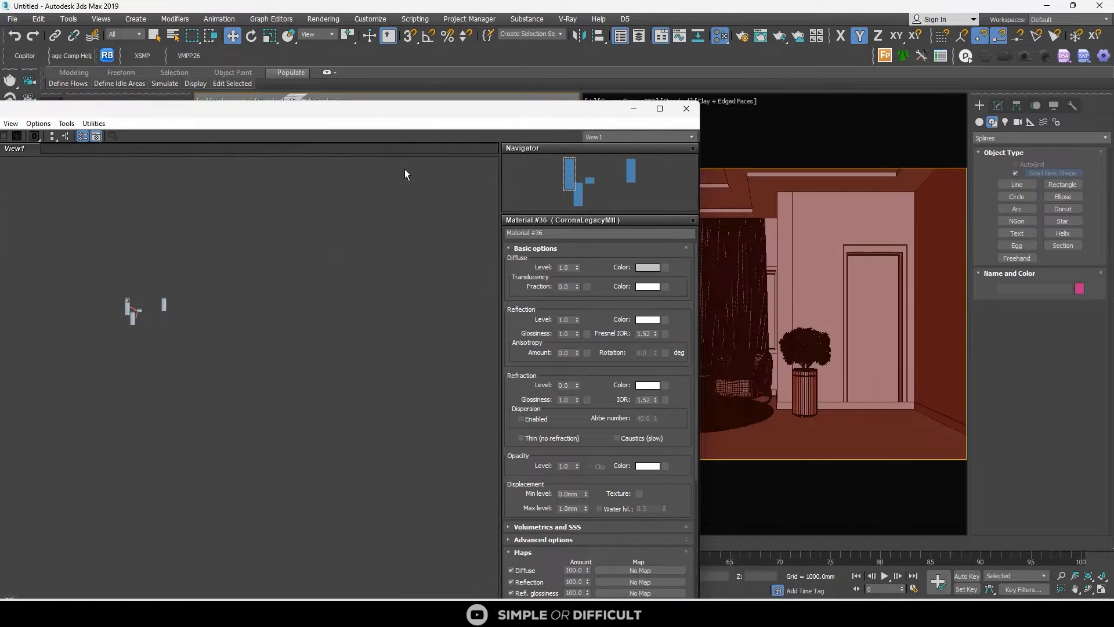
drag(366, 116, 161, 128)
drag(93, 145, 875, 174)
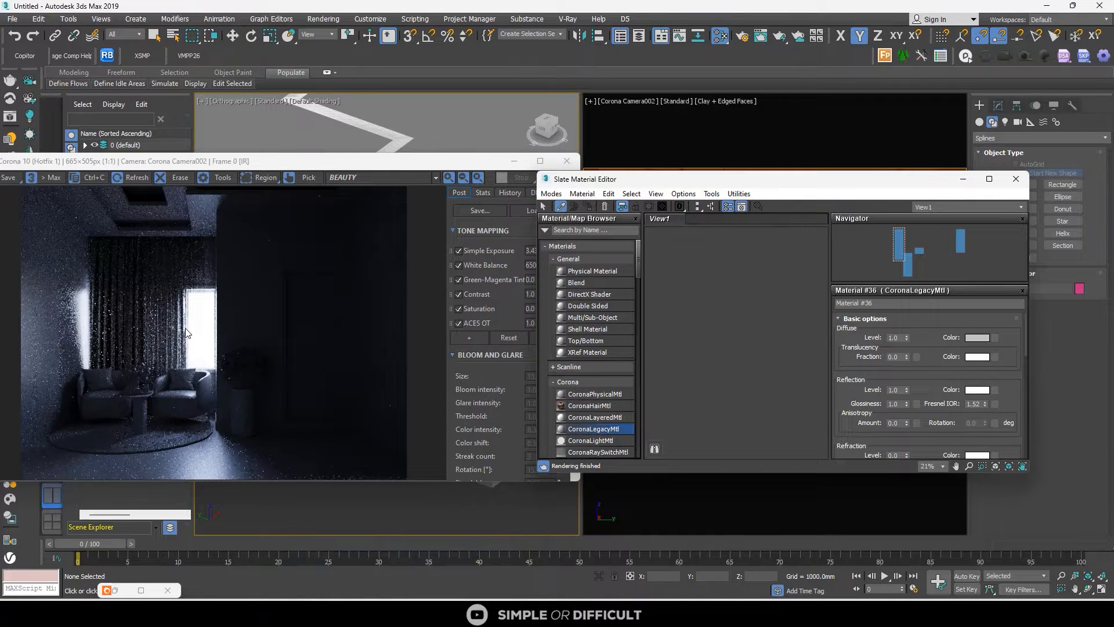
drag(725, 183, 250, 168)
Sample the sheer curtain's Material #19 from the camera view and inspect its CoronaPhysicalMtl parameters
click(736, 293)
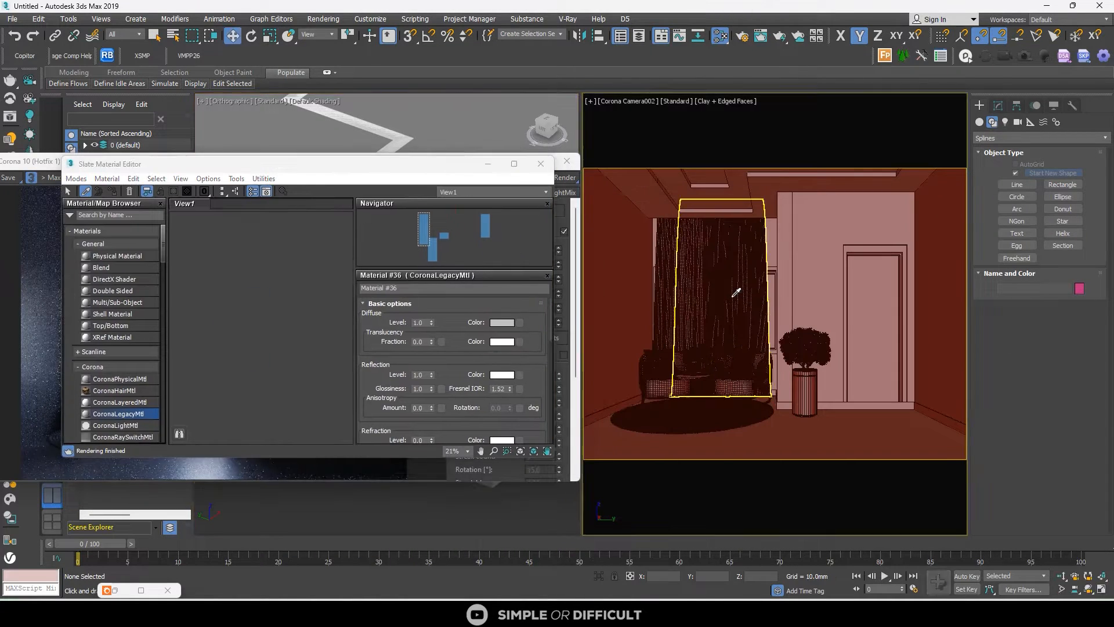
scroll(259, 287, up, 1)
double_click(261, 276)
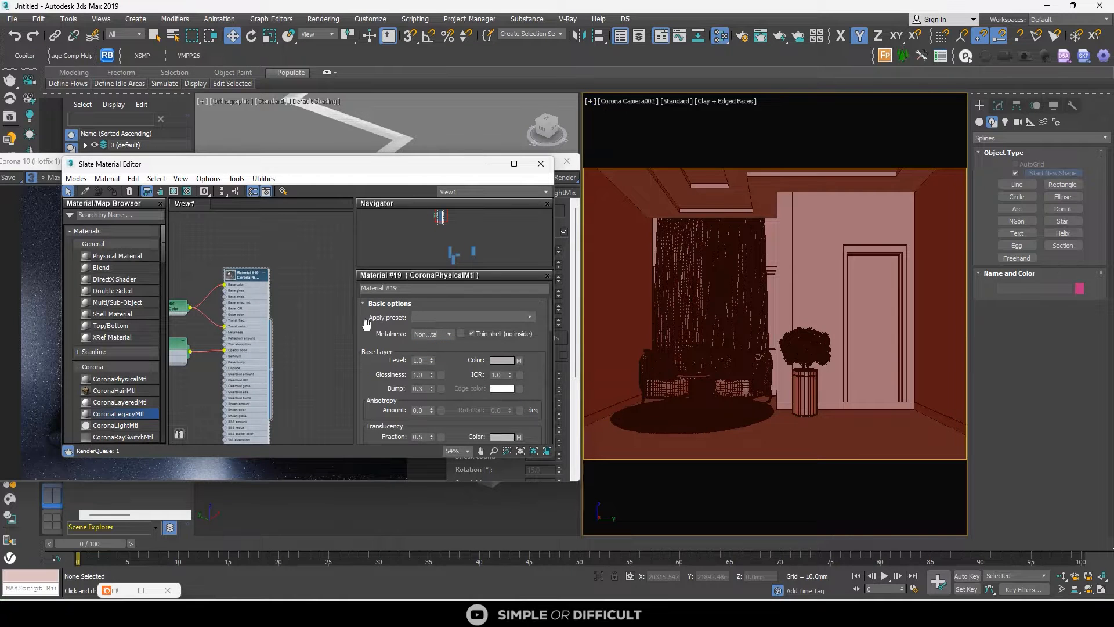
scroll(256, 275, down, 3)
middle_drag(273, 339, 245, 457)
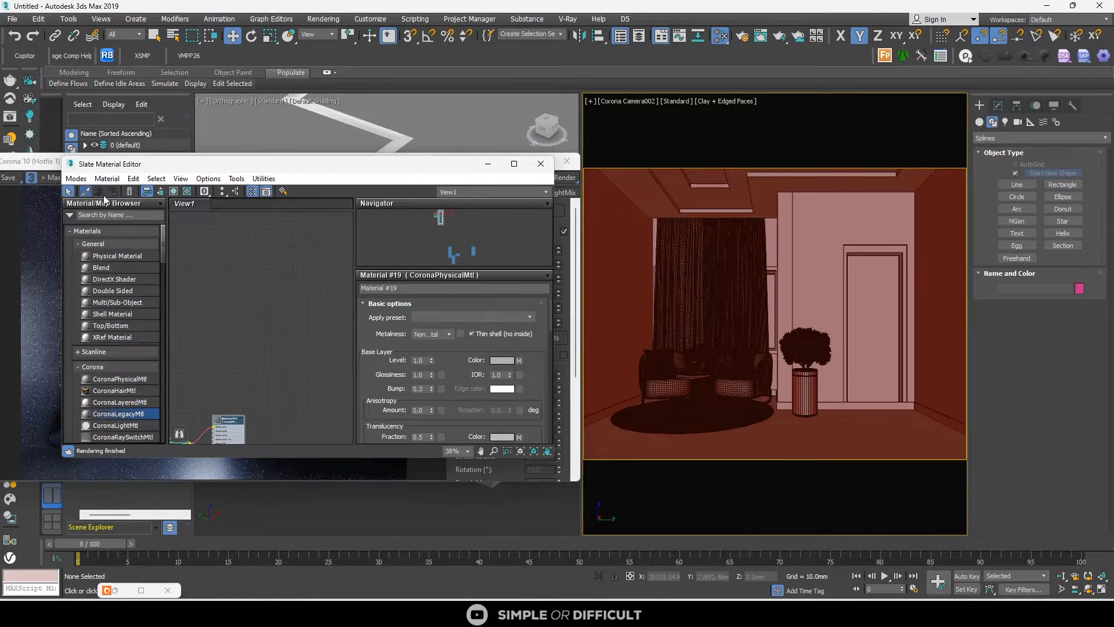
Sample the other curtain's Silk_Havanahcgj785 material, inspect its metalness setting and minimize the material editor
click(699, 267)
scroll(255, 259, up, 4)
double_click(255, 261)
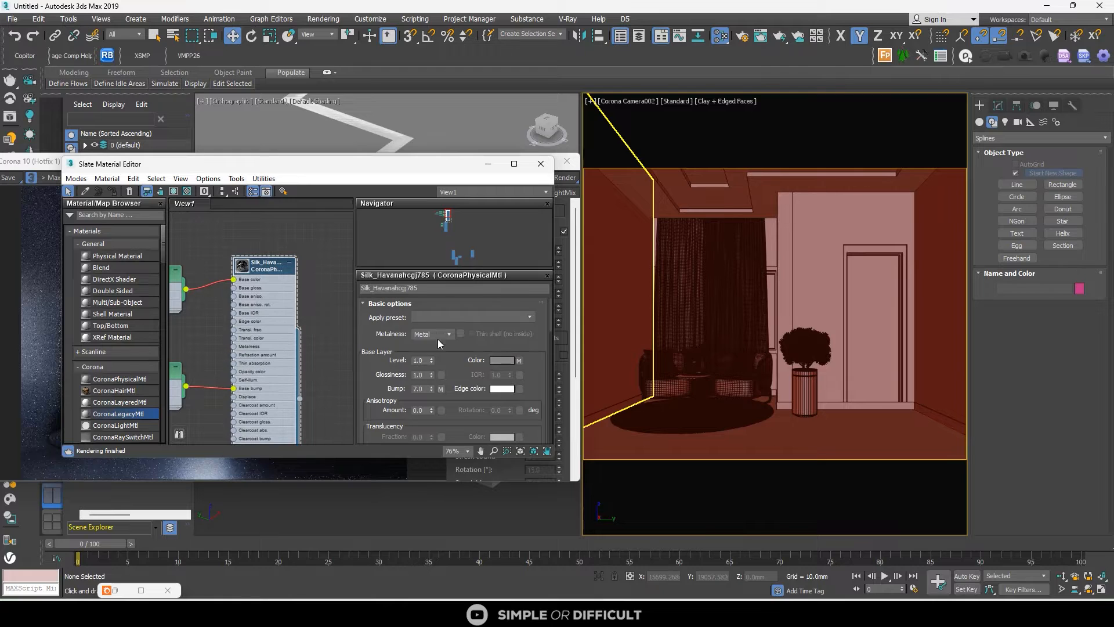
click(487, 163)
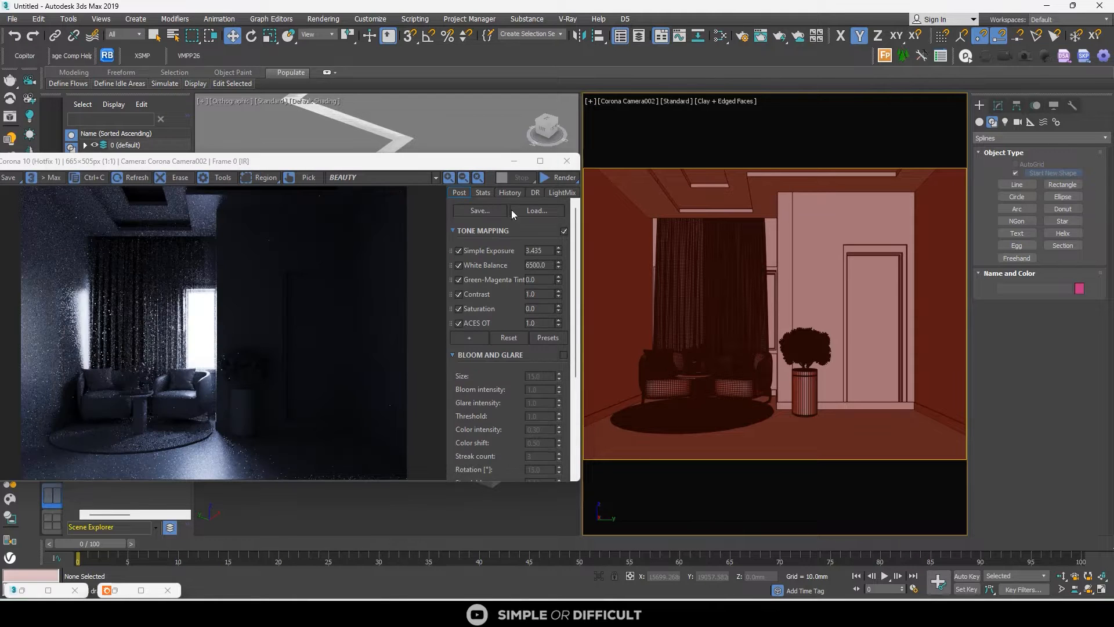
Restart the interactive render zoomed in on the curtains and turn off Cast Shadows for Plane003 with rendering control by object
click(558, 176)
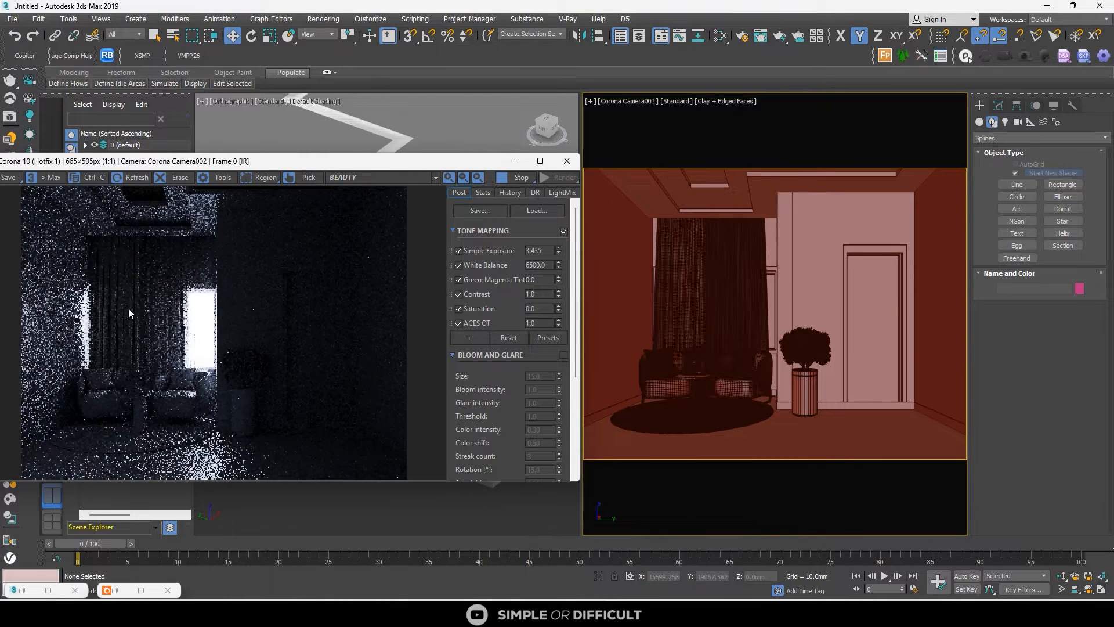
scroll(128, 308, up, 1)
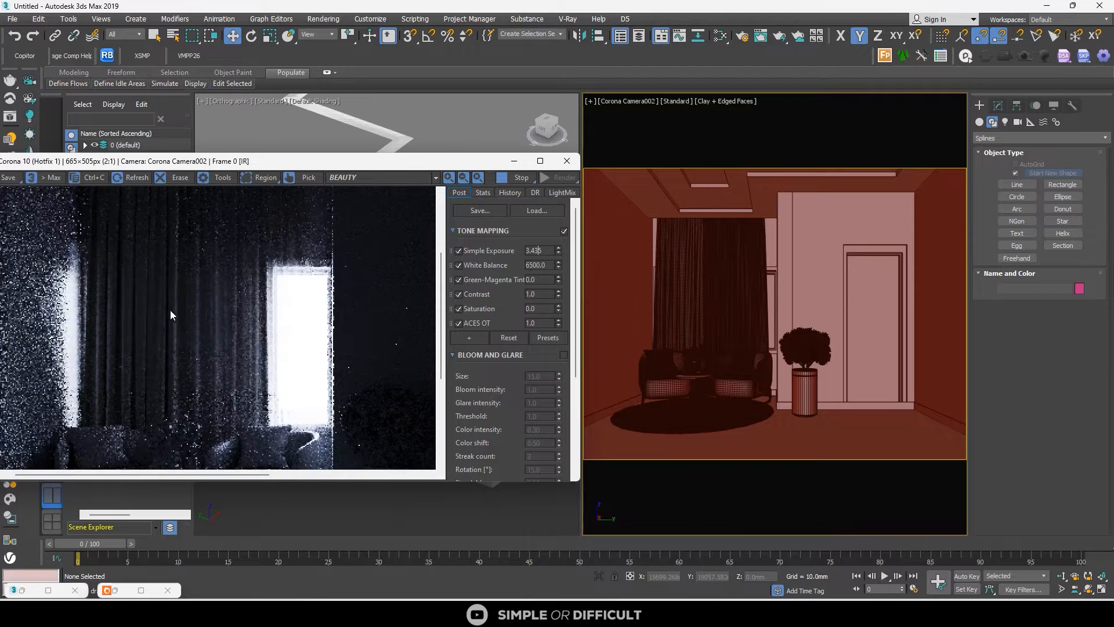
click(721, 298)
right_click(721, 297)
click(754, 408)
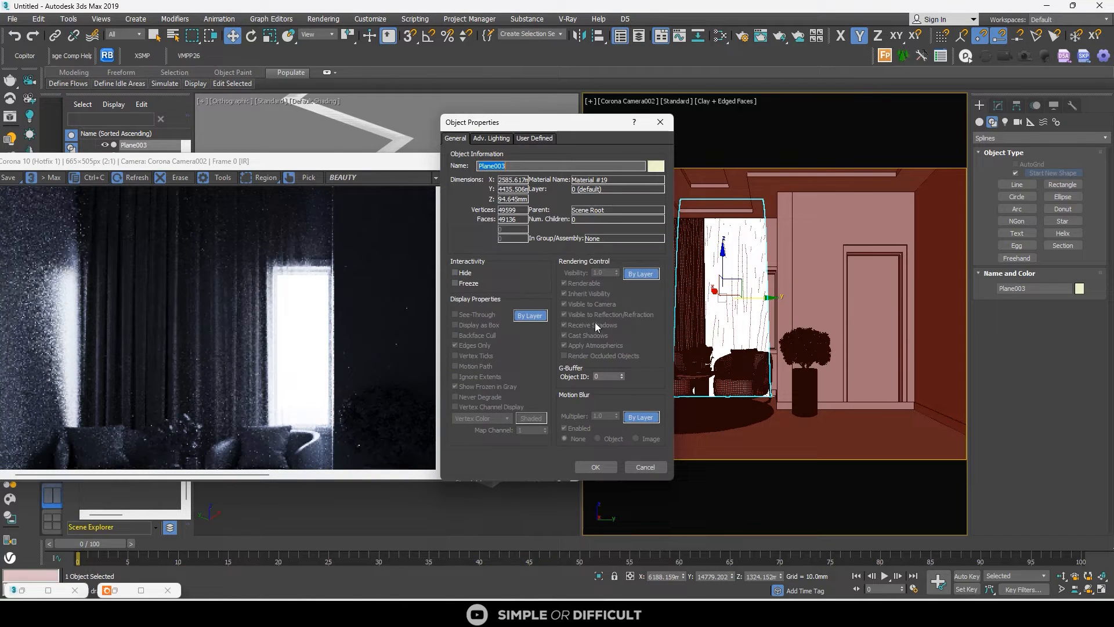
click(624, 276)
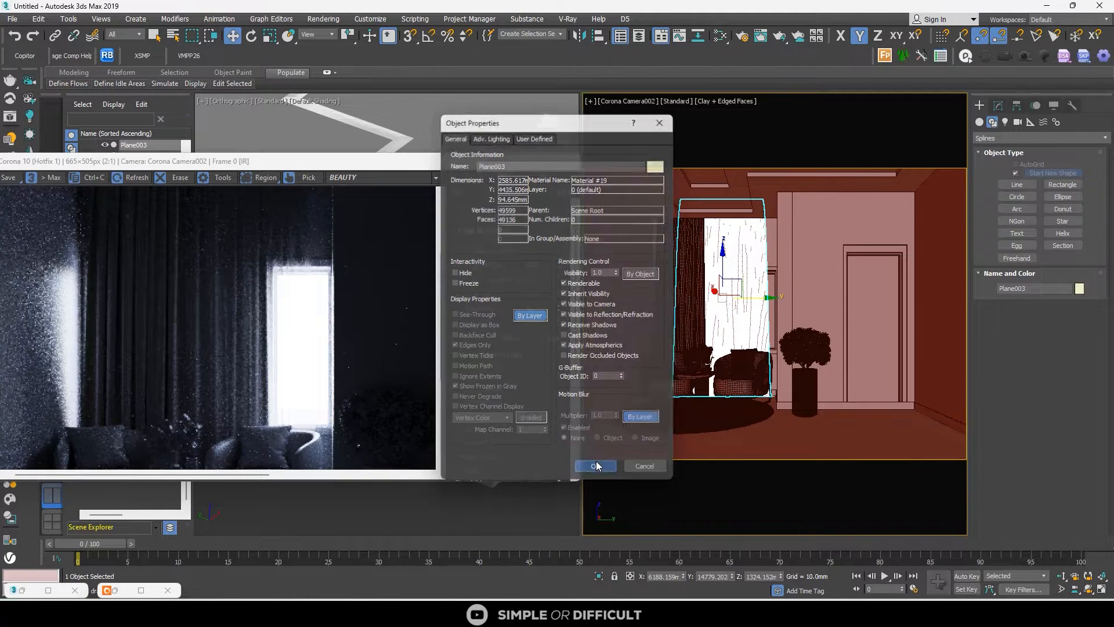
click(595, 466)
Switch the rendering control of curtain Object006 to by object and turn off its Cast Shadows
click(701, 365)
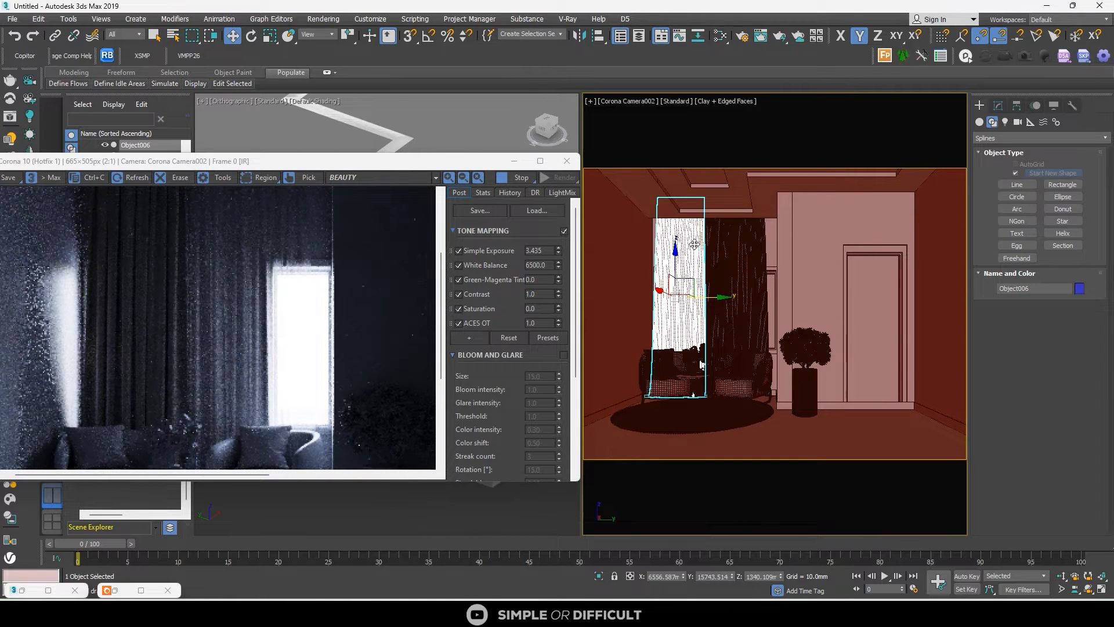
right_click(701, 364)
click(719, 345)
click(641, 274)
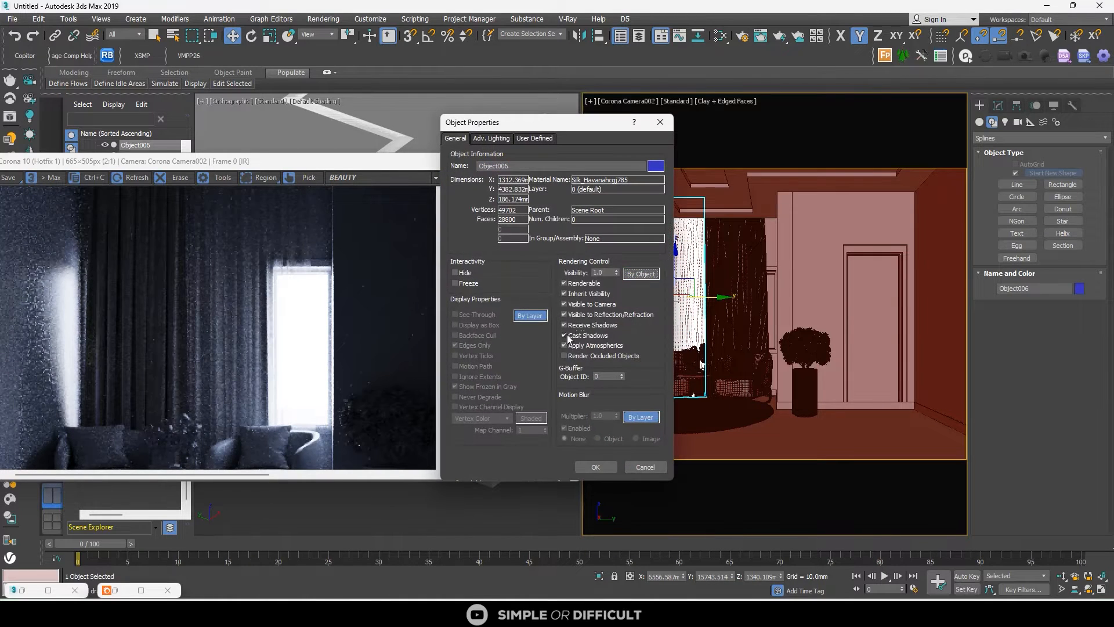
click(598, 468)
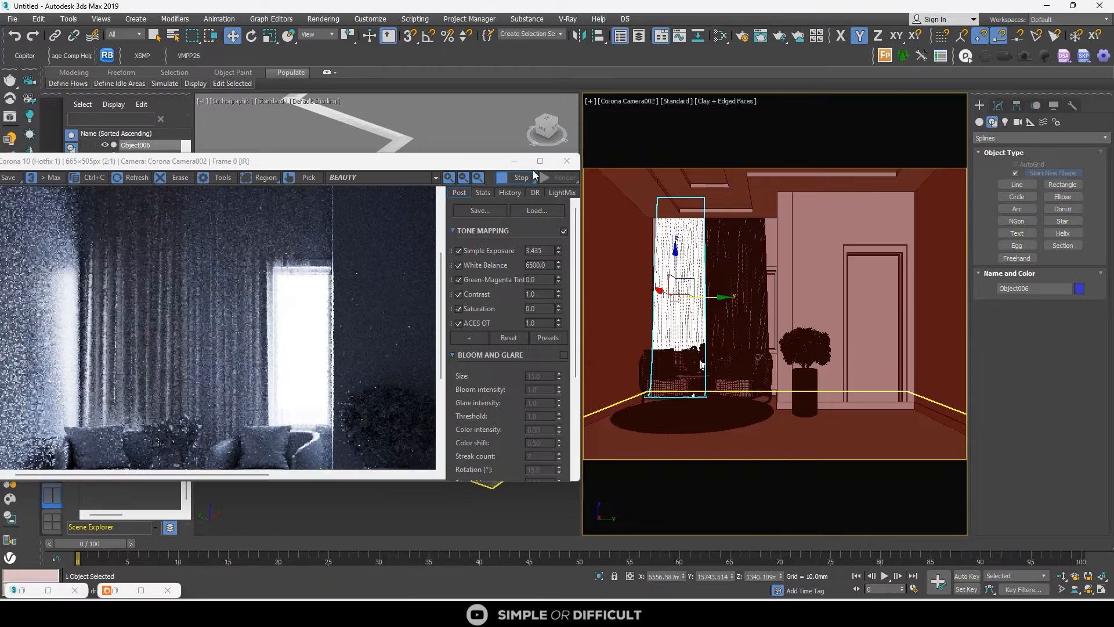
View the render full screen, lower Simple Exposure to 2.810 and return the frame buffer to a floating window
click(540, 162)
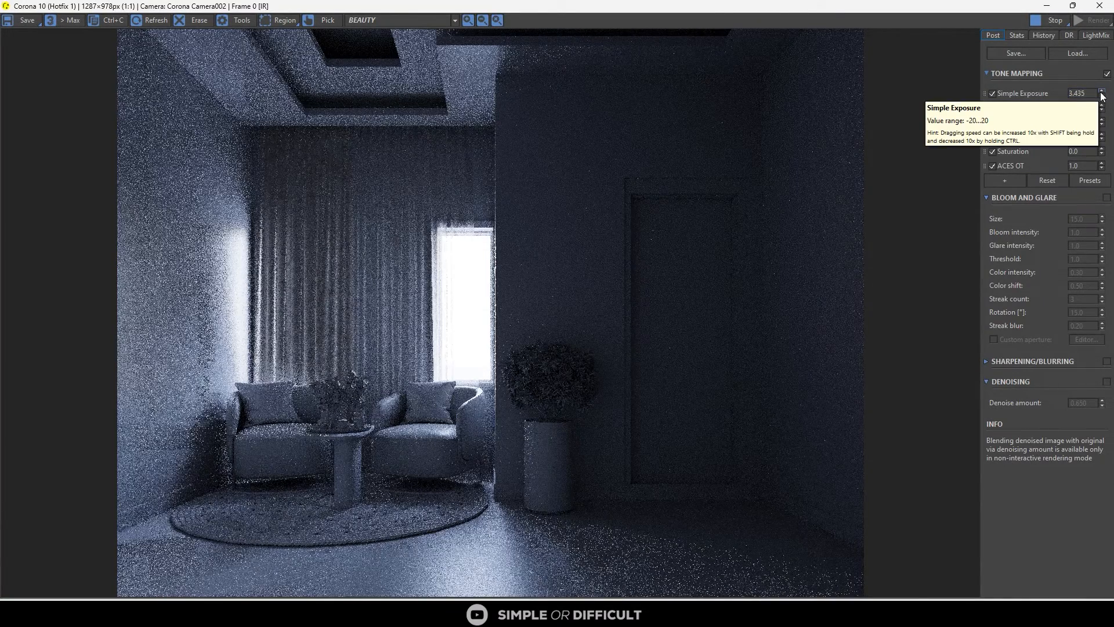
drag(1101, 96, 1099, 120)
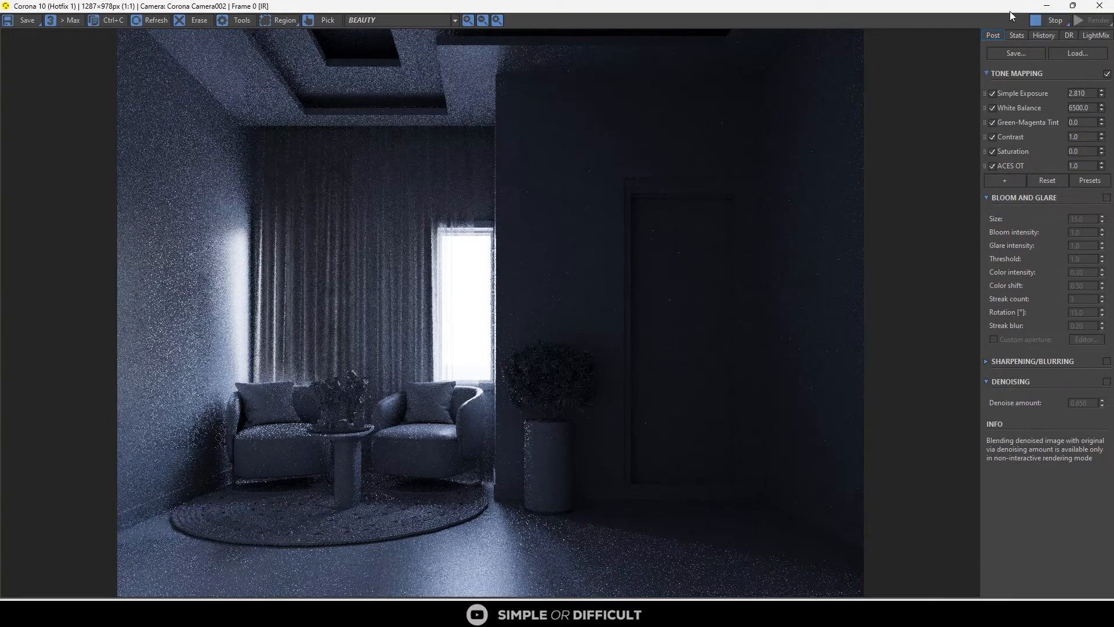
drag(1010, 7, 486, 89)
Select Corona Camera002 from its viewport and set its vertical shift to -0.09 in the Tilt & Shift settings
click(651, 103)
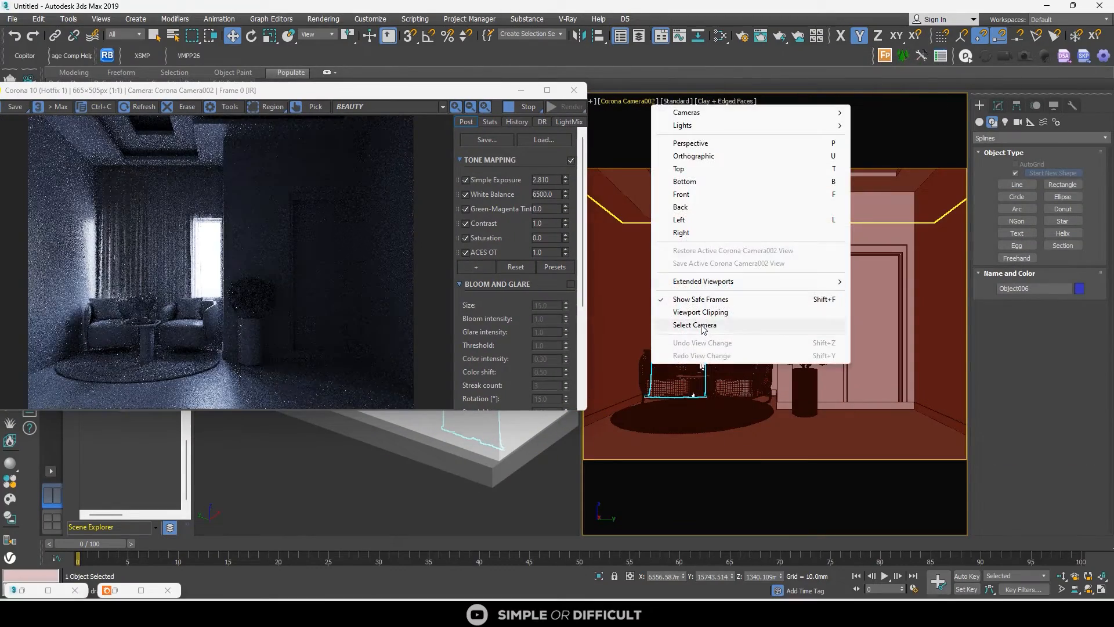
click(703, 328)
click(998, 106)
scroll(1095, 453, down, 5)
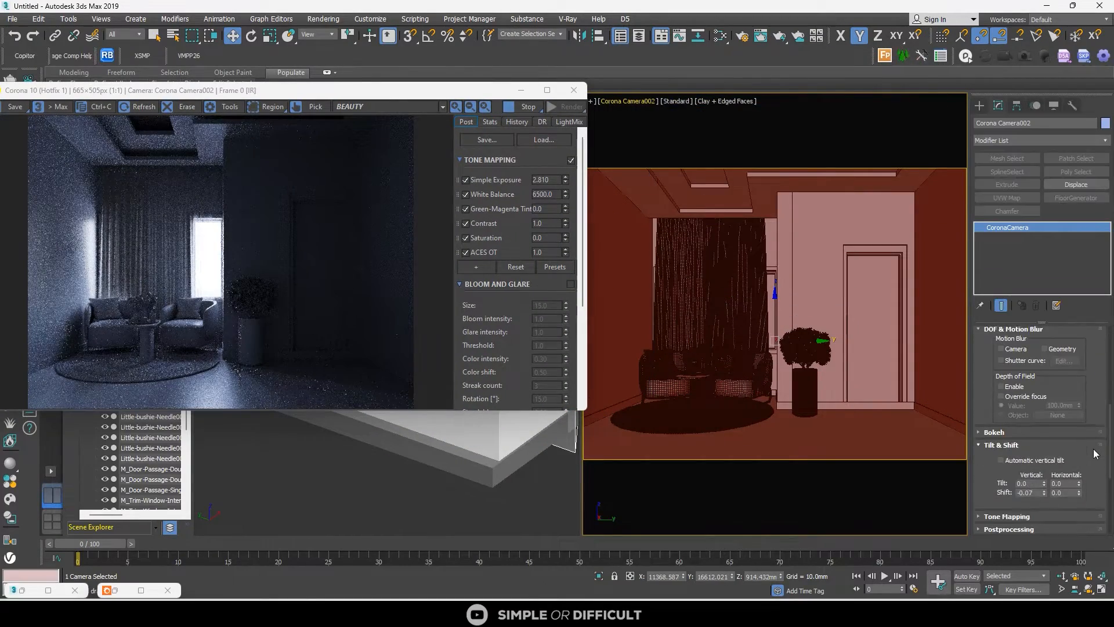
scroll(1042, 481, down, 1)
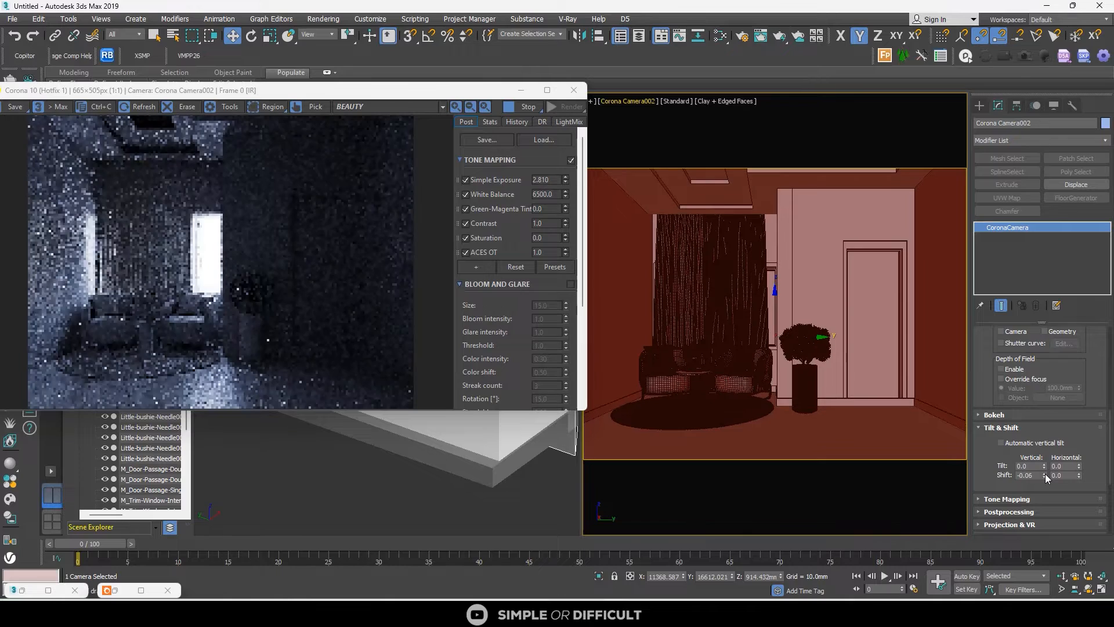
click(1044, 476)
click(1045, 476)
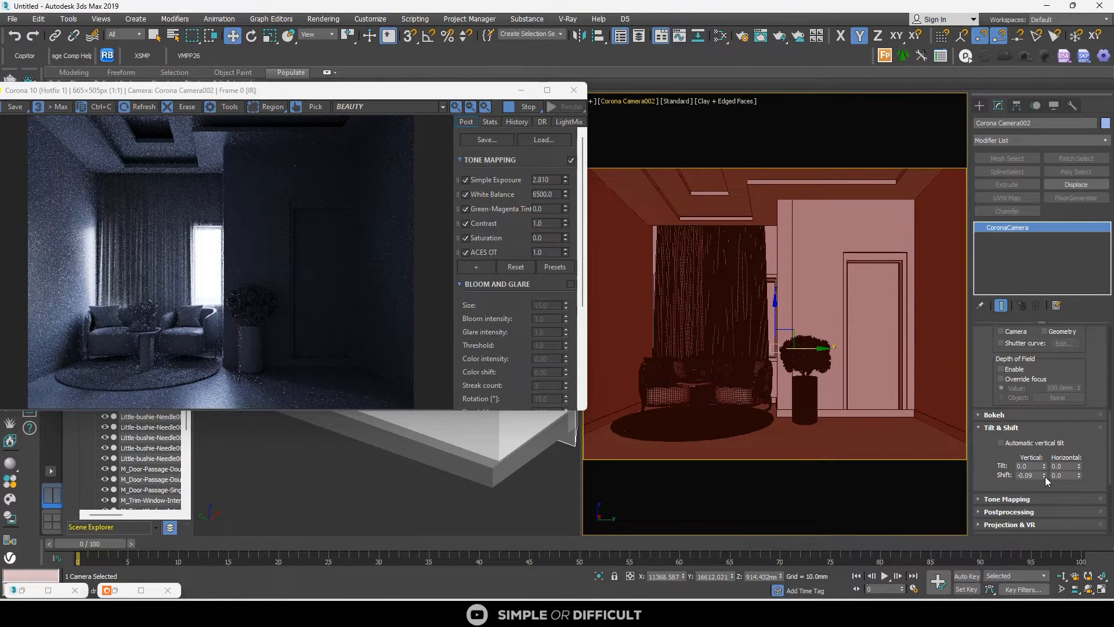
Set Corona Camera002's vertical shift to -0.1 and move the frame buffer clear of the left viewport's ceiling area
click(1044, 477)
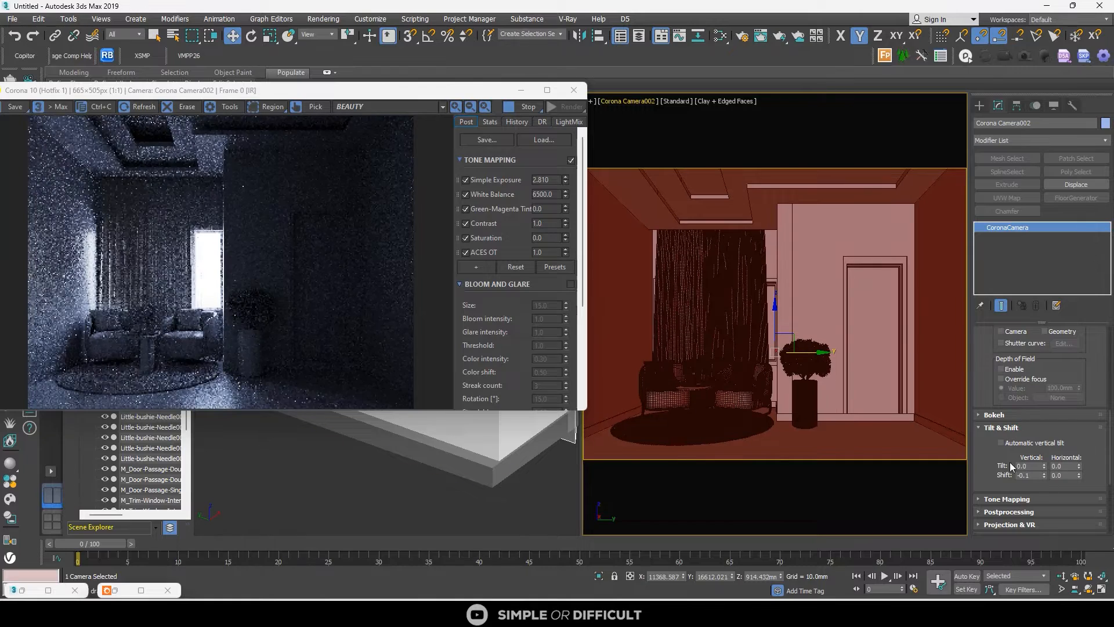
drag(466, 93, 604, 180)
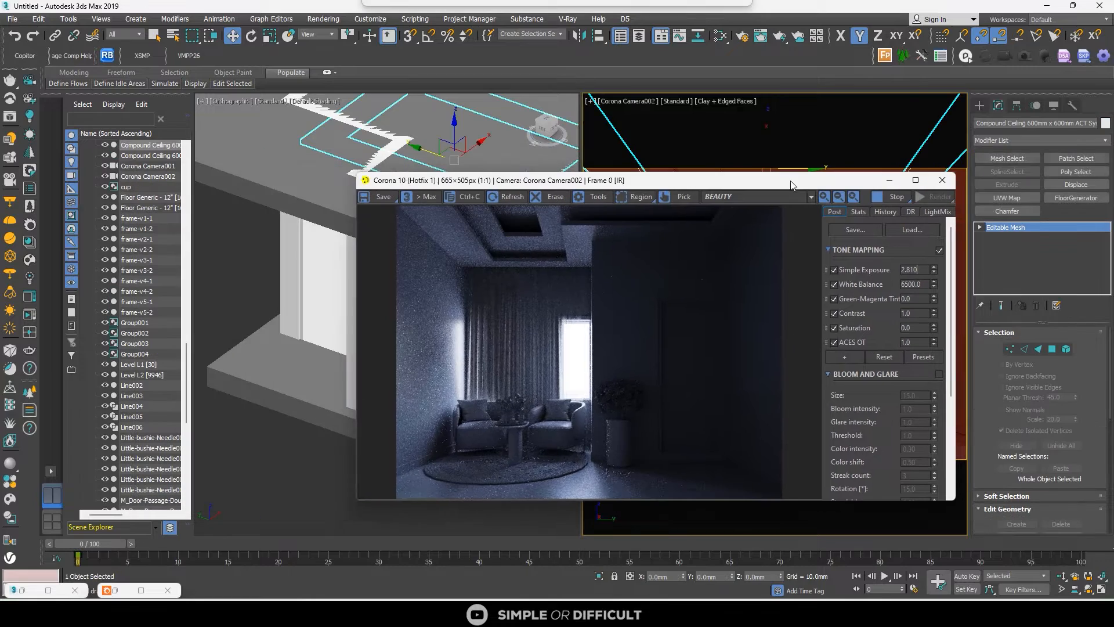
drag(819, 182, 862, 183)
Raise the compound ceiling to about Z 47.6 mm and display the Left view in wireframe
scroll(462, 133, down, 3)
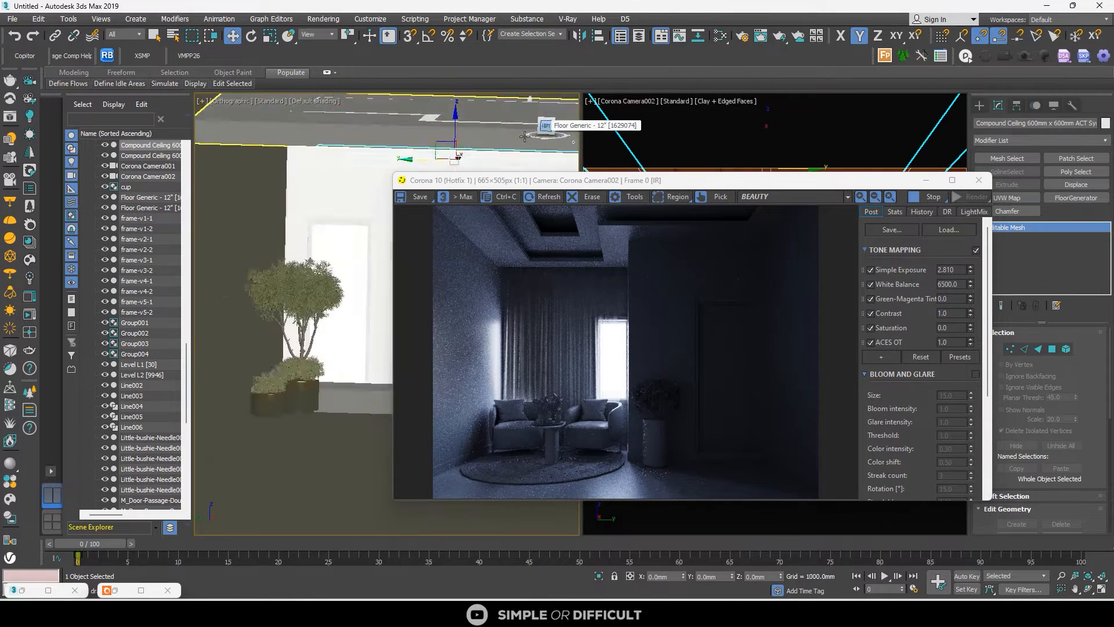
drag(451, 138, 451, 134)
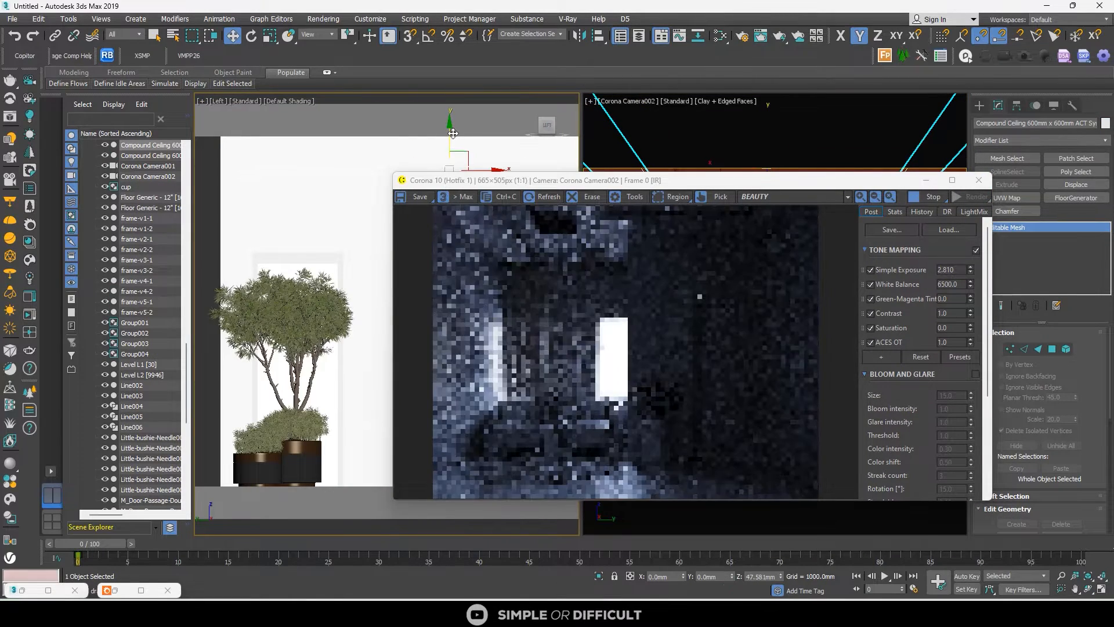
key(F3)
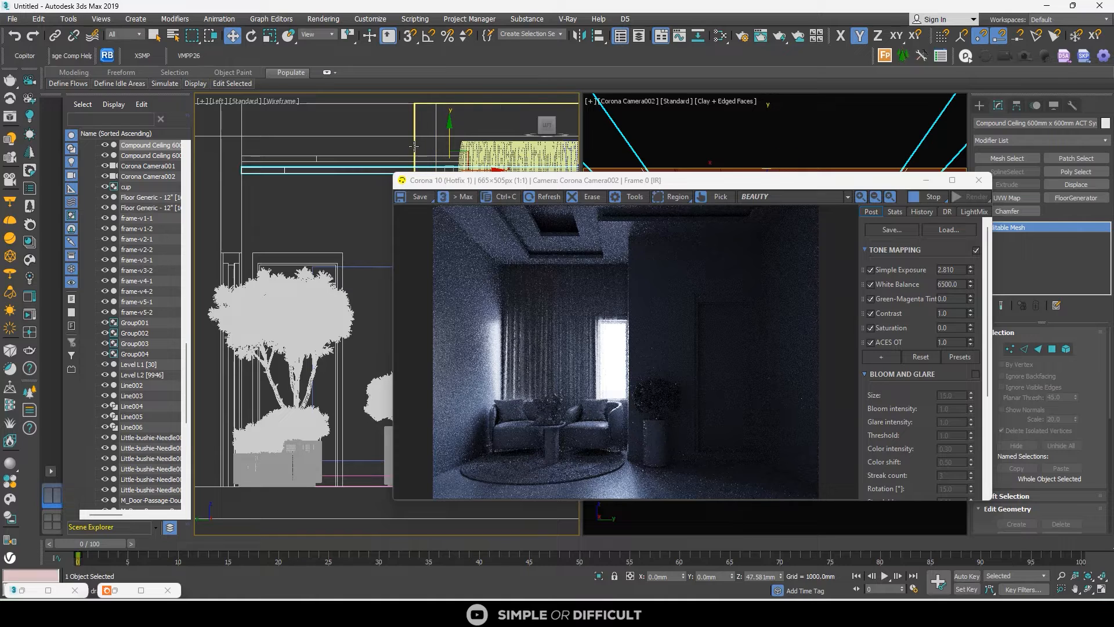
scroll(337, 155, down, 2)
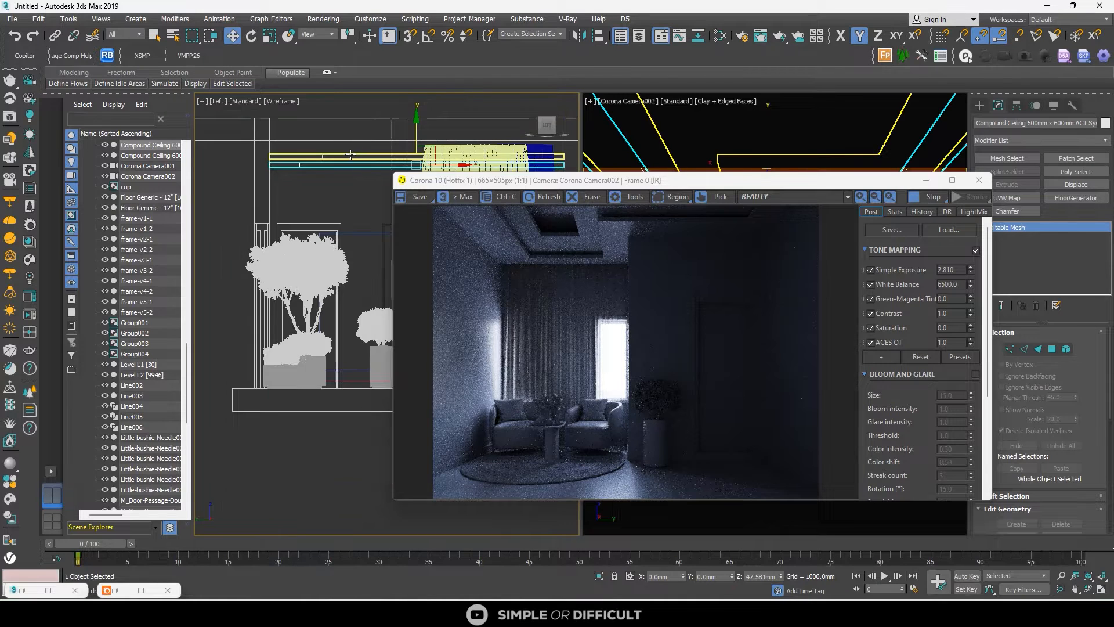
Lower the generic floor slab above the ceiling to about Z -134.4 mm in the Left view
click(406, 119)
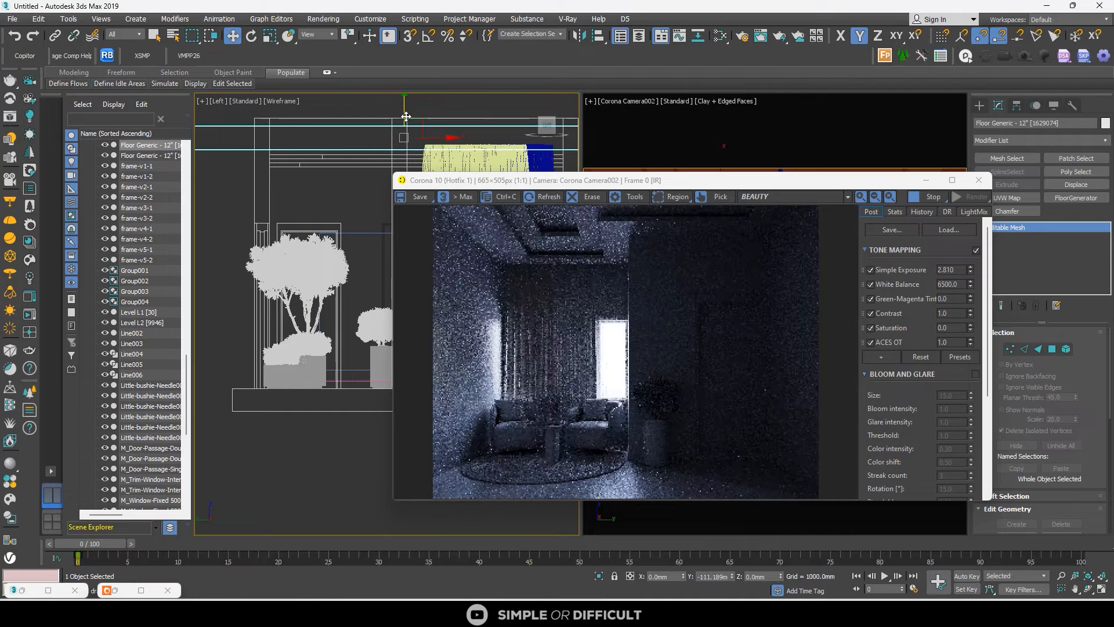
drag(406, 115, 404, 118)
scroll(286, 165, up, 3)
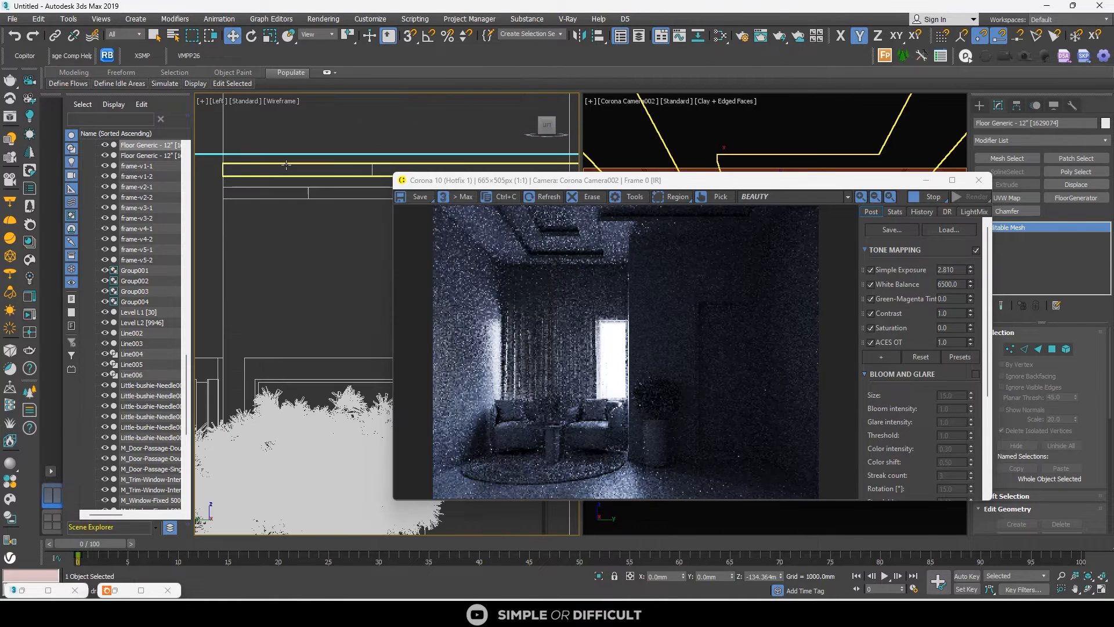
click(286, 165)
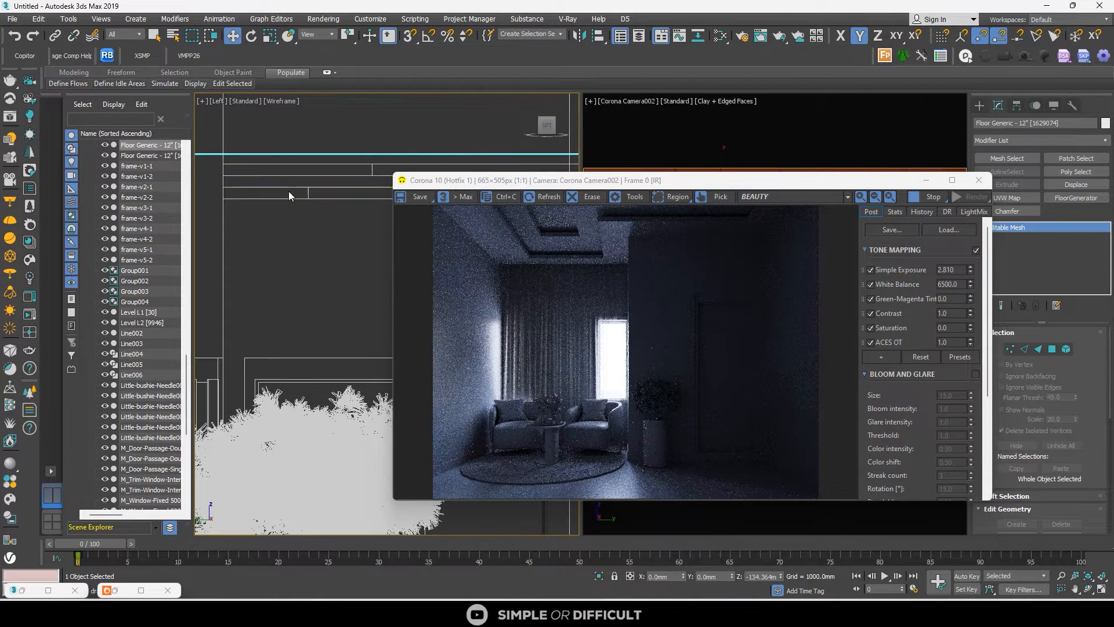
Raise the compound ceiling further to about Z 64.4 mm, towards the underside of the roof slab
scroll(387, 171, down, 3)
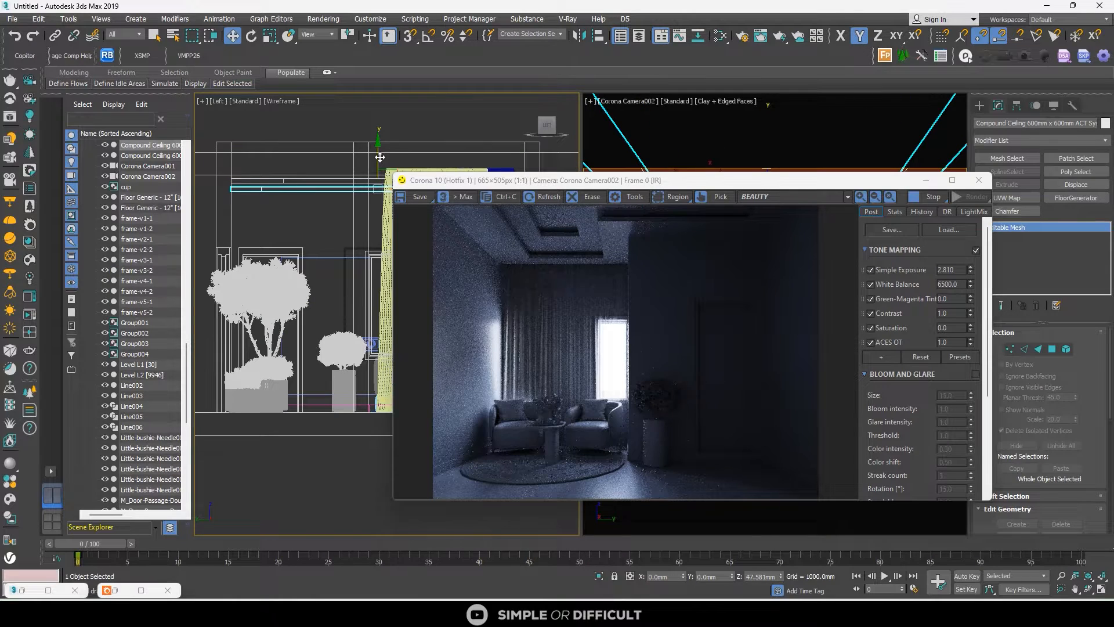
scroll(273, 192, up, 5)
drag(238, 176, 242, 172)
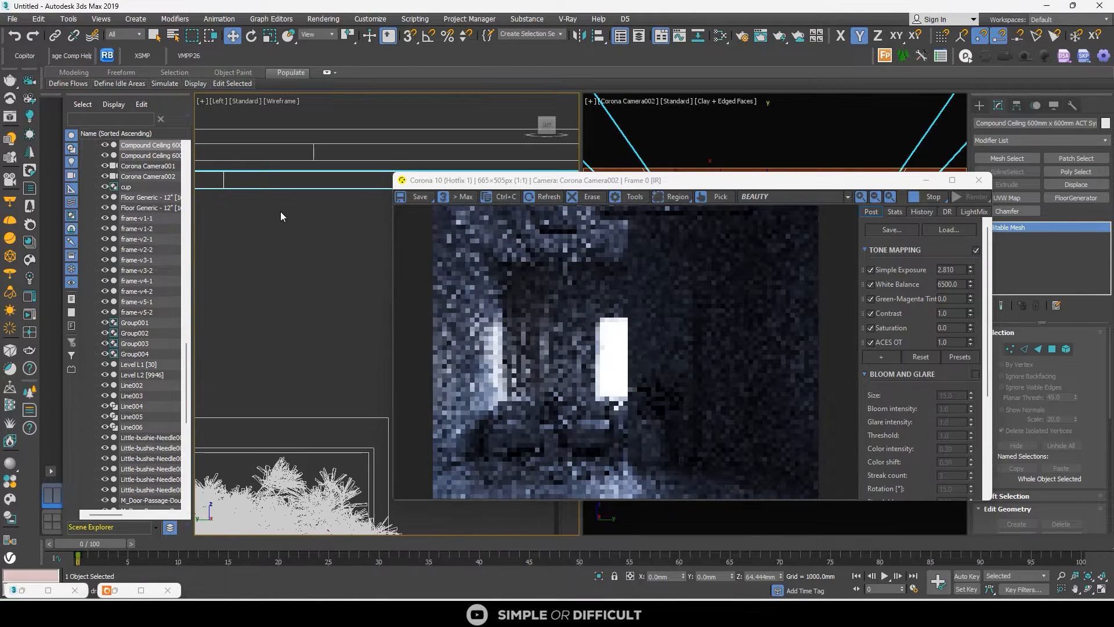
scroll(281, 217, down, 5)
Stop the interactive render, lower Simple Exposure to 1.624 and minimize the frame buffer
drag(708, 186, 614, 207)
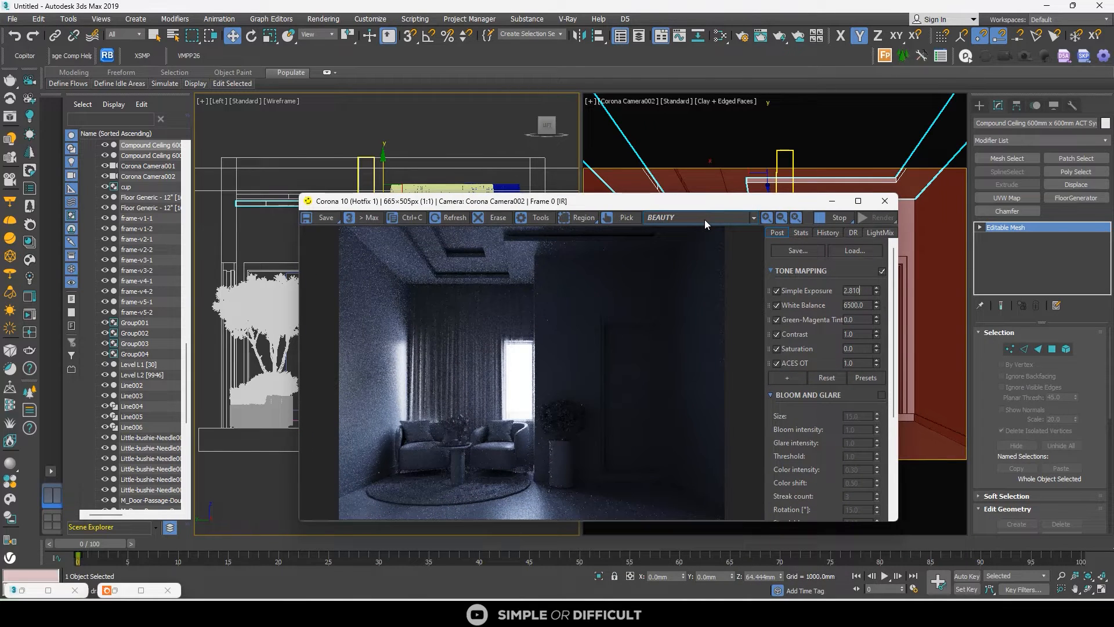
click(827, 218)
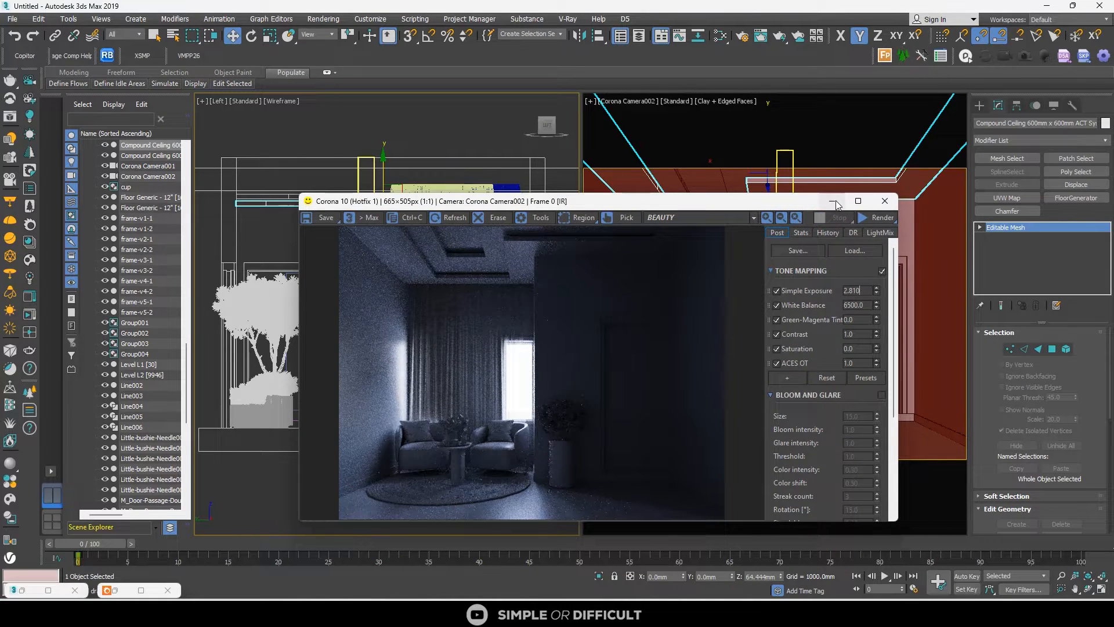
drag(877, 292, 869, 365)
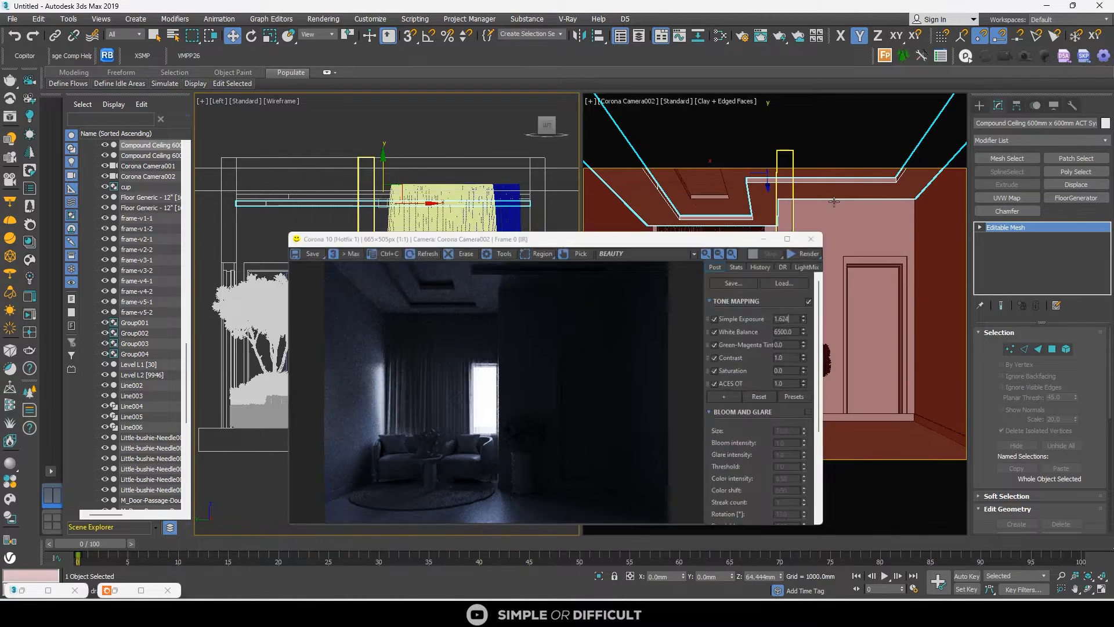
click(831, 201)
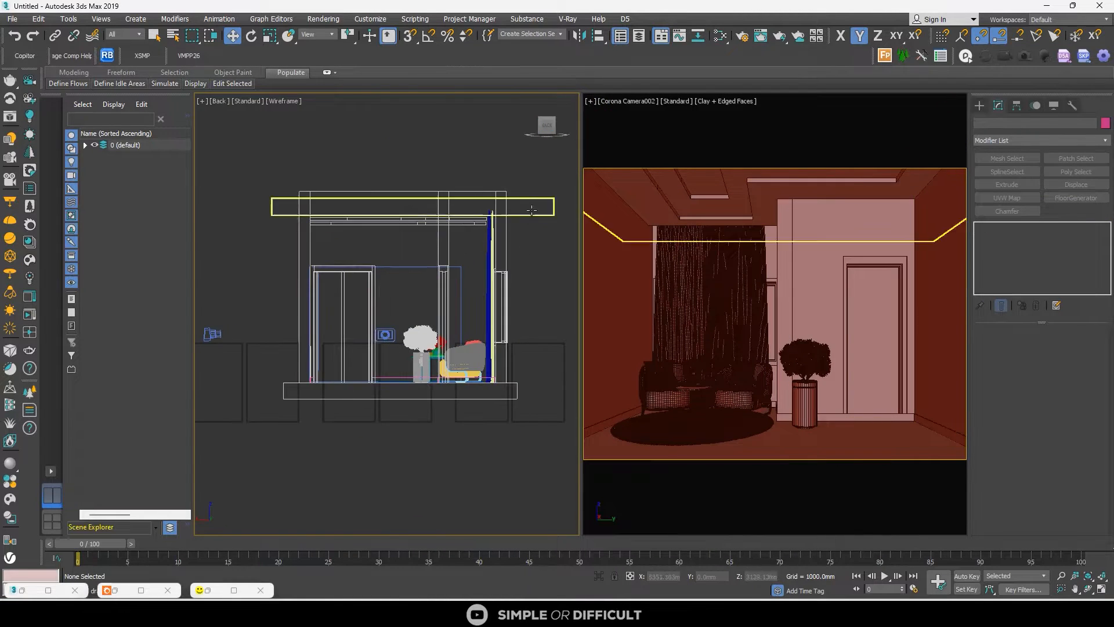
Create a rectangular Corona light about 546 by 1420 mm over the middle window in the shaded Left view
key(F3)
click(561, 124)
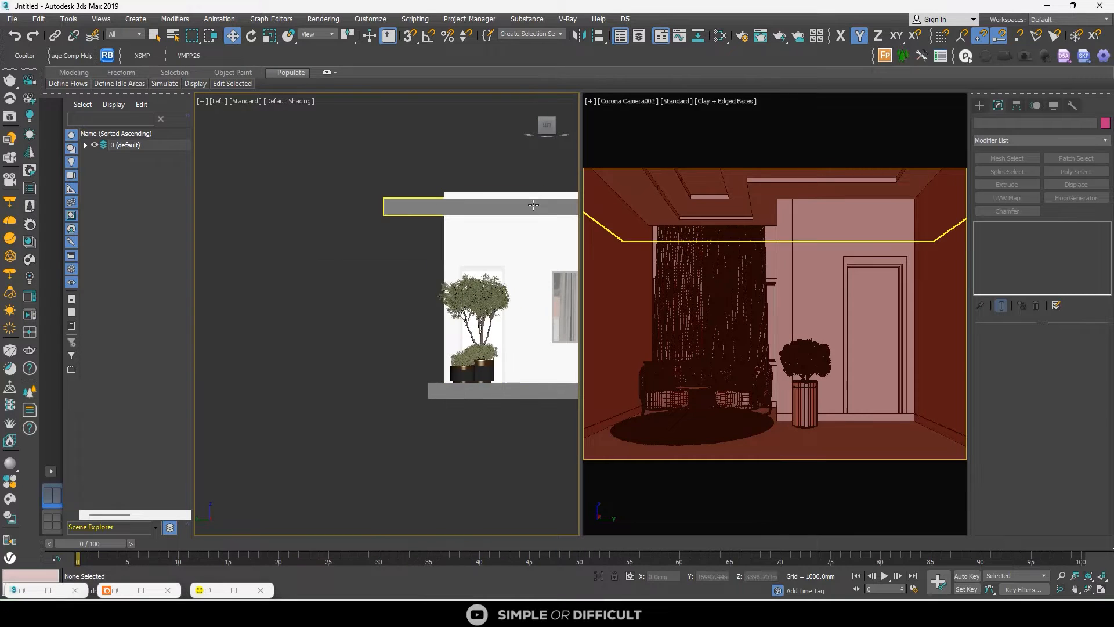
click(980, 106)
click(1005, 123)
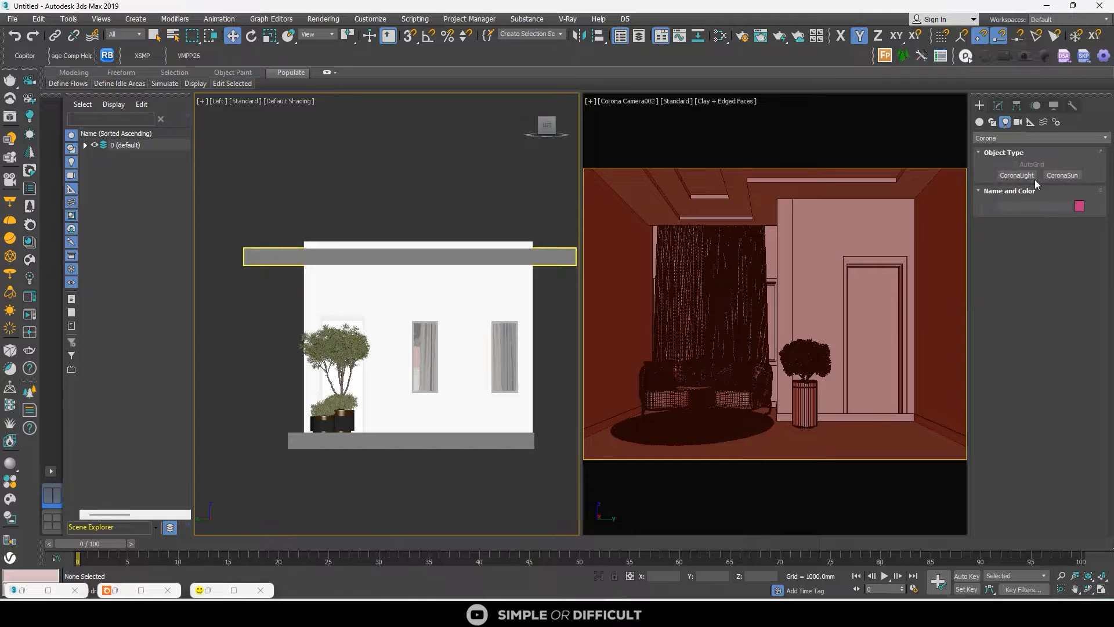
click(1016, 174)
click(1038, 336)
click(1024, 353)
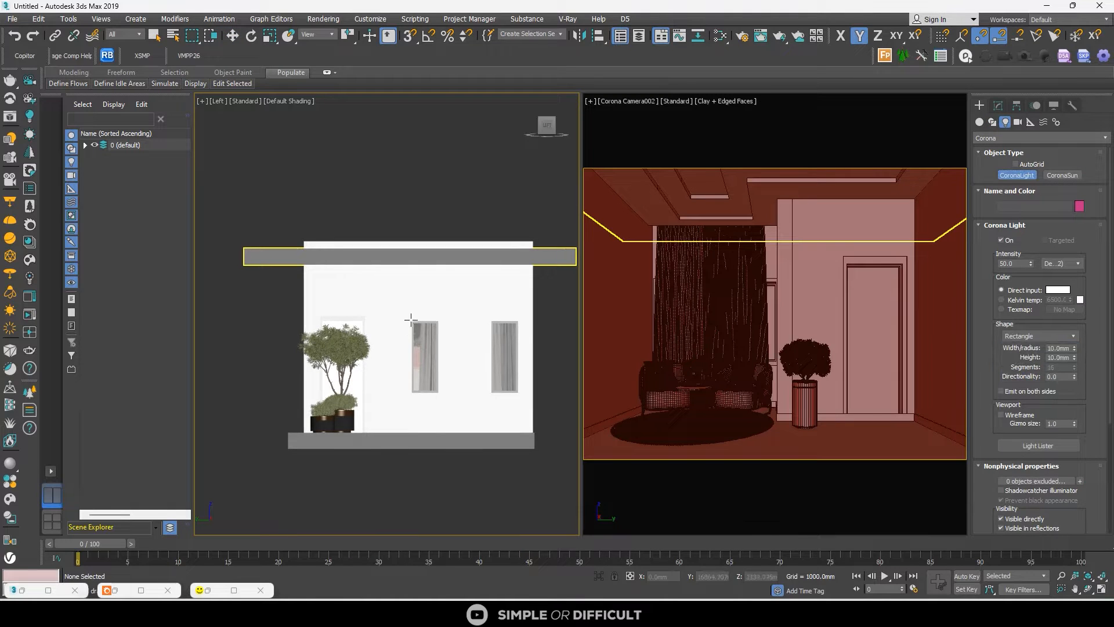
drag(410, 319, 438, 391)
scroll(439, 395, down, 4)
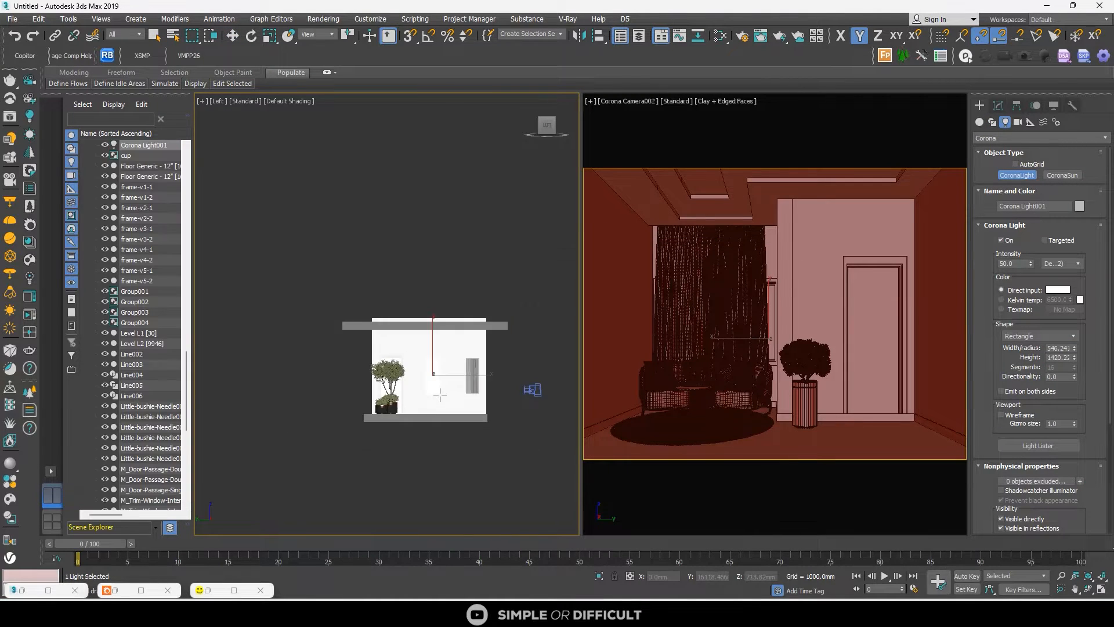
Move the rectangular light along the X axis to the outside of the window wall
alt+middle_drag(440, 395, 408, 390)
scroll(408, 390, down, 3)
click(233, 36)
drag(442, 373, 476, 353)
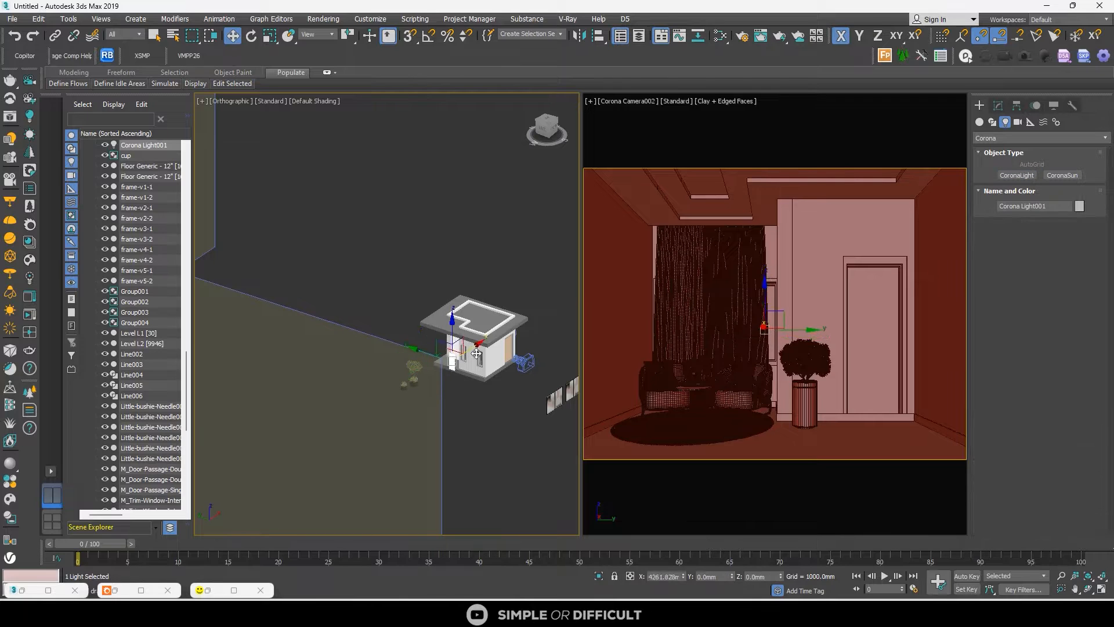
Clone the window light along Y as an instance, placing it over the neighbouring window
scroll(476, 353, up, 7)
mouse_move(408, 341)
mouse_down()
mouse_move(427, 330)
mouse_move(386, 339)
mouse_move(464, 367)
mouse_up()
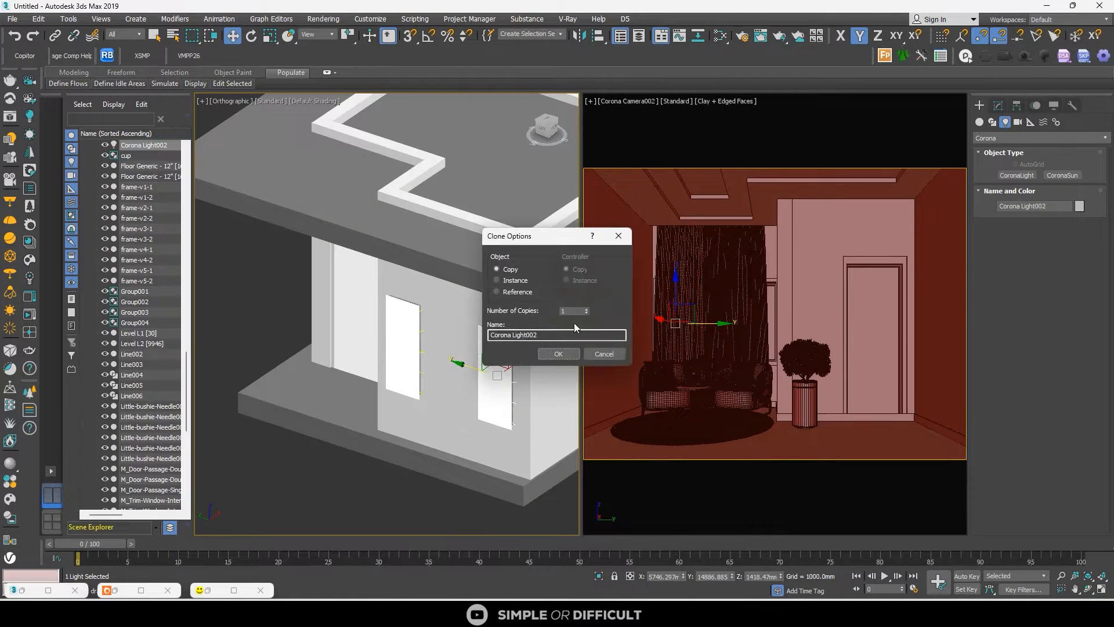
click(554, 353)
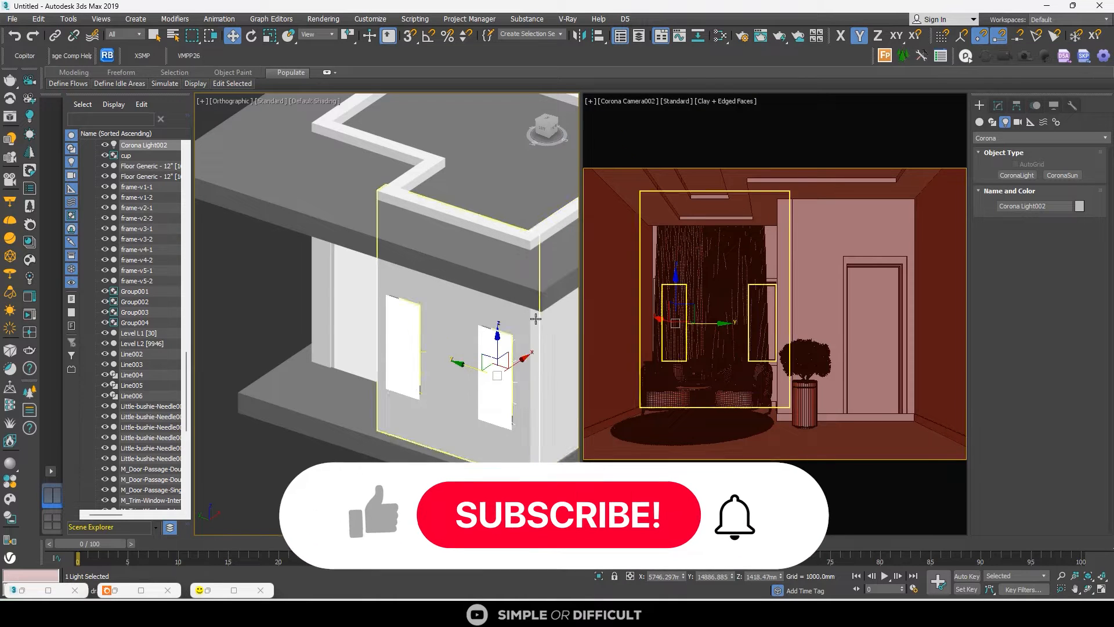
scroll(374, 387, down, 2)
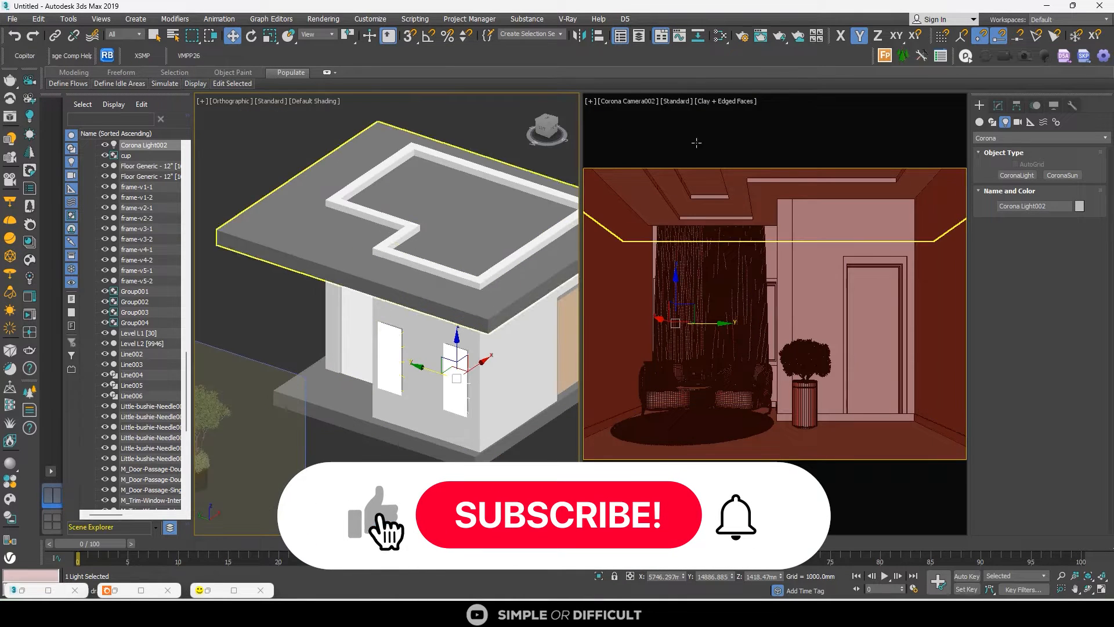
Generate a Corona Interactive LightMix setup separated by instanced lights and open the list of render elements
click(740, 37)
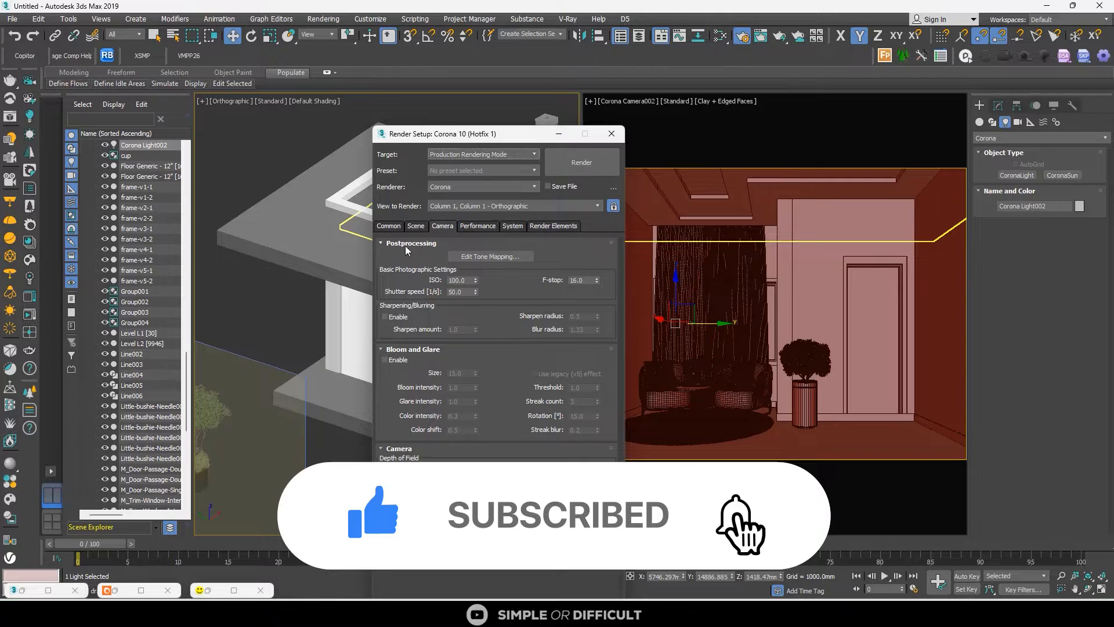
click(421, 271)
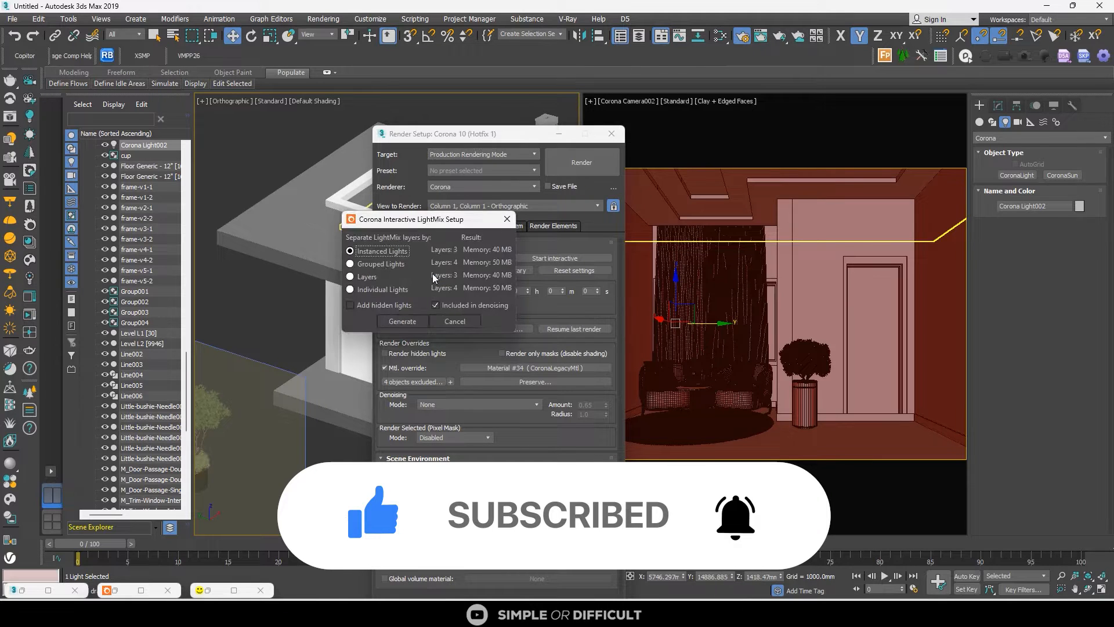
click(412, 324)
click(548, 228)
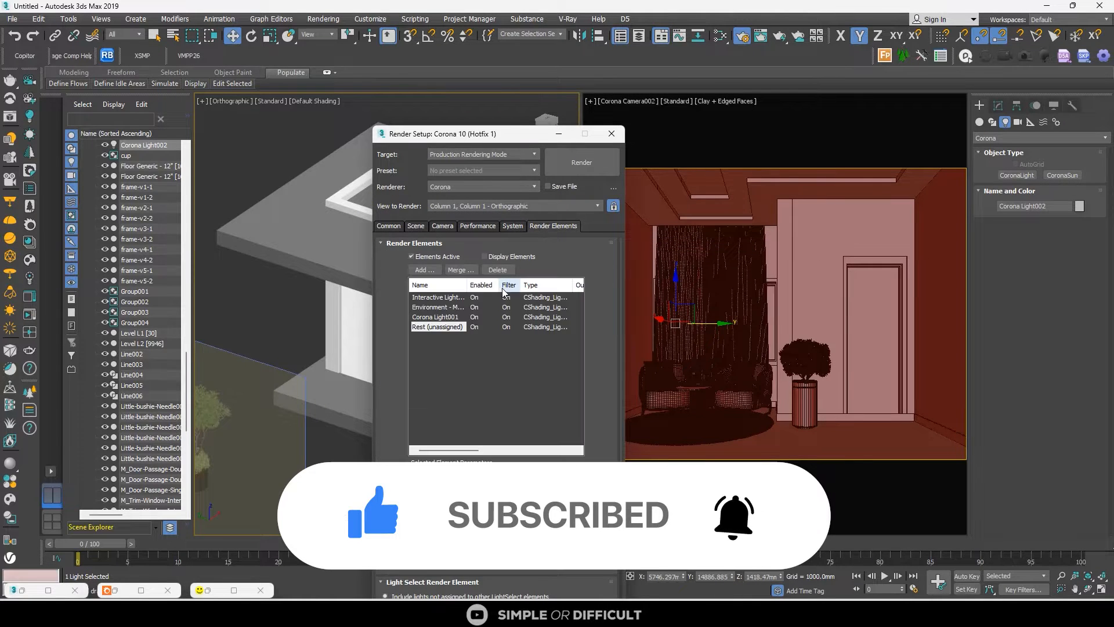
Rename the Corona Light001 render element to "portal light" and the environment element to "corona sky"
click(444, 318)
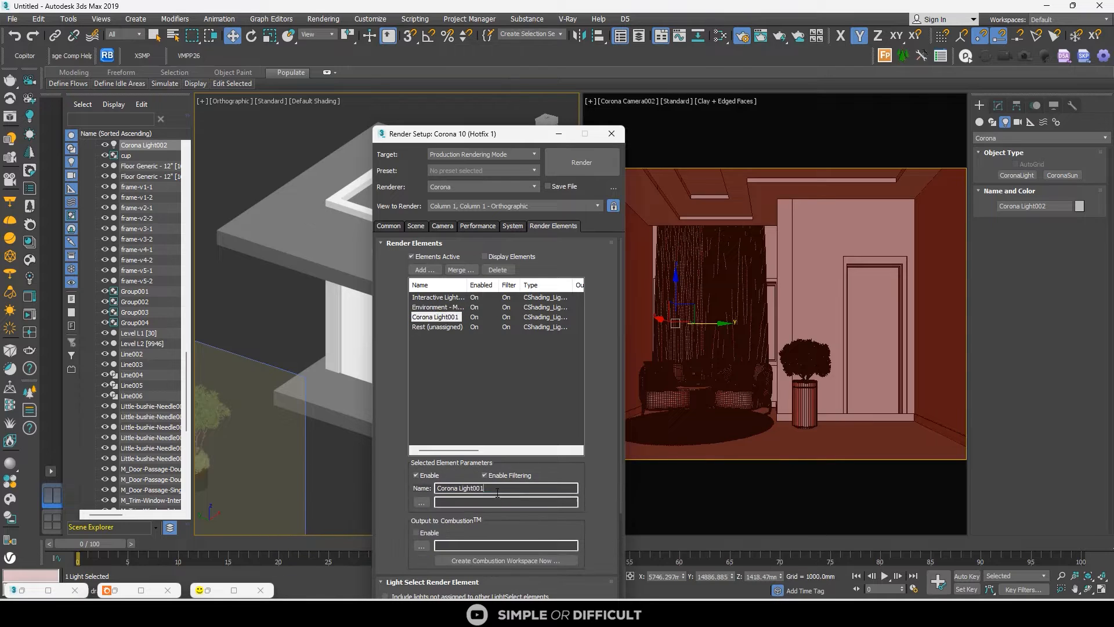
text(portal)
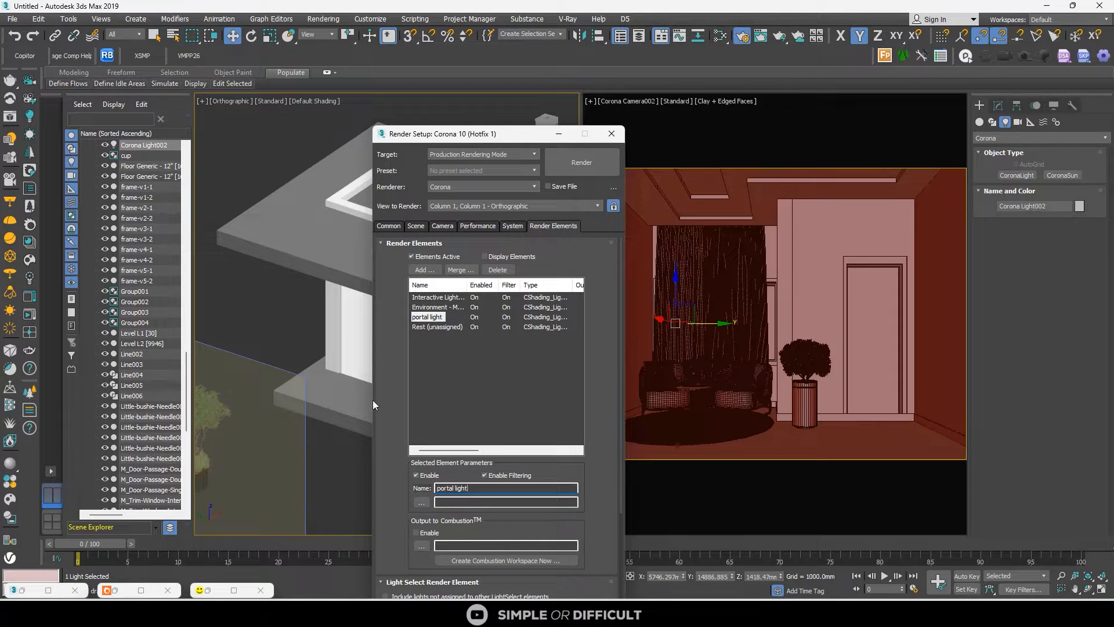
click(450, 308)
drag(510, 488, 426, 488)
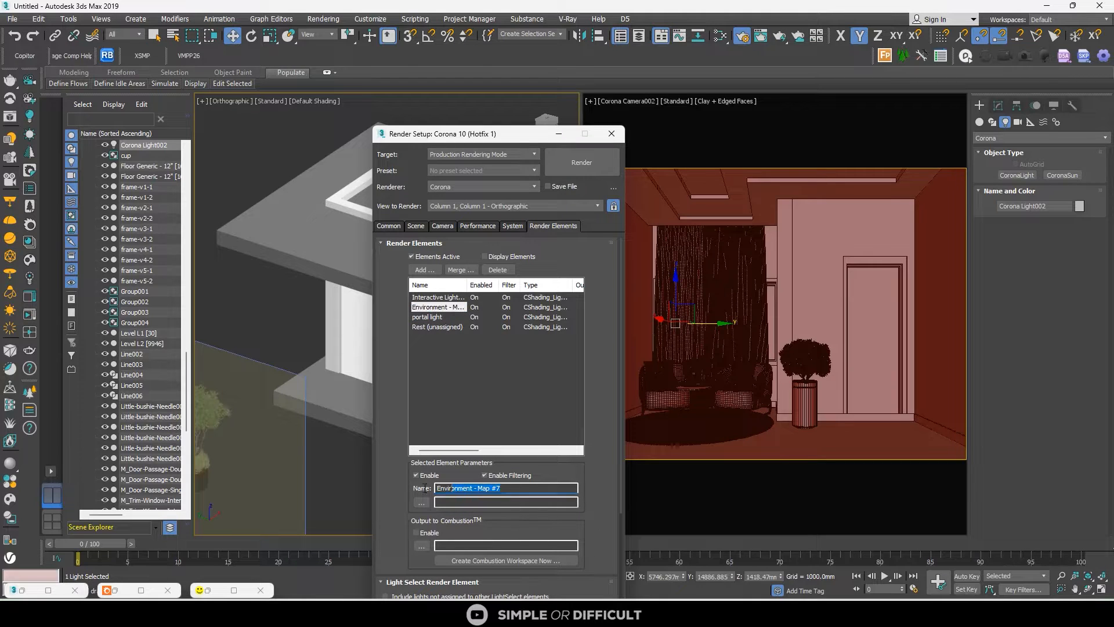
text(corona sky)
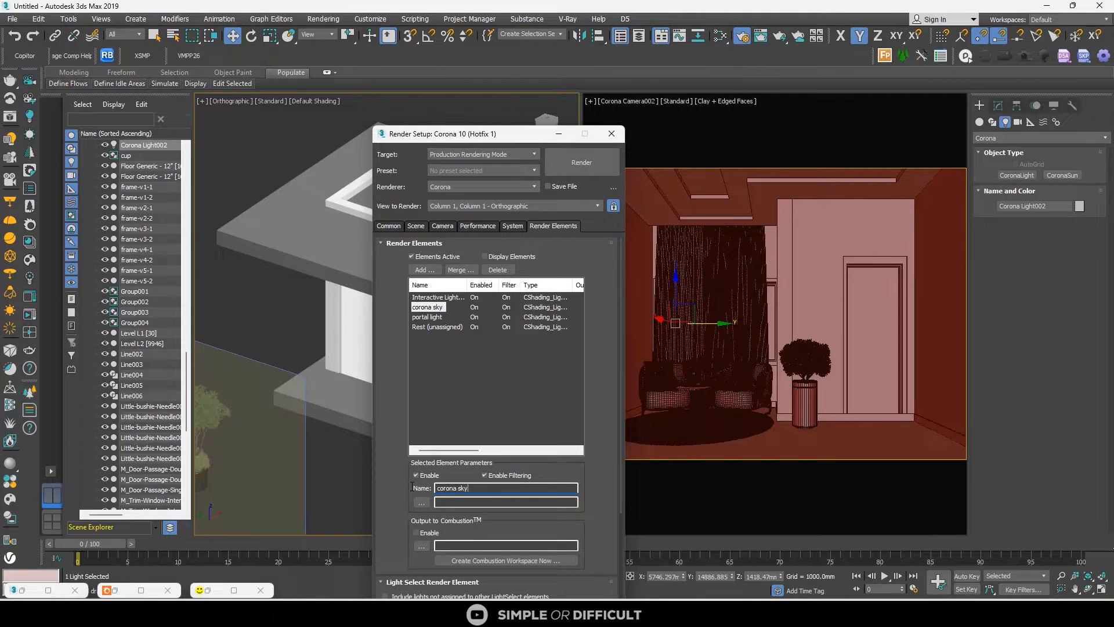
click(525, 444)
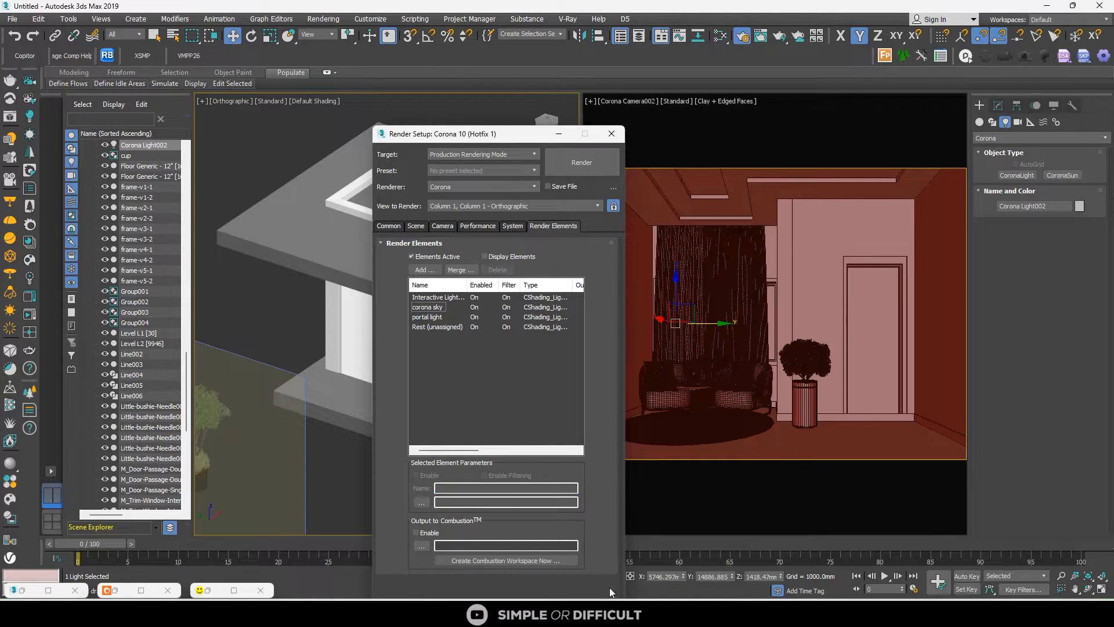
Close Render Setup and restart the interactive render, showing the Interactive LightMix pass with its light layers
click(617, 138)
click(294, 124)
right_click(281, 120)
click(263, 107)
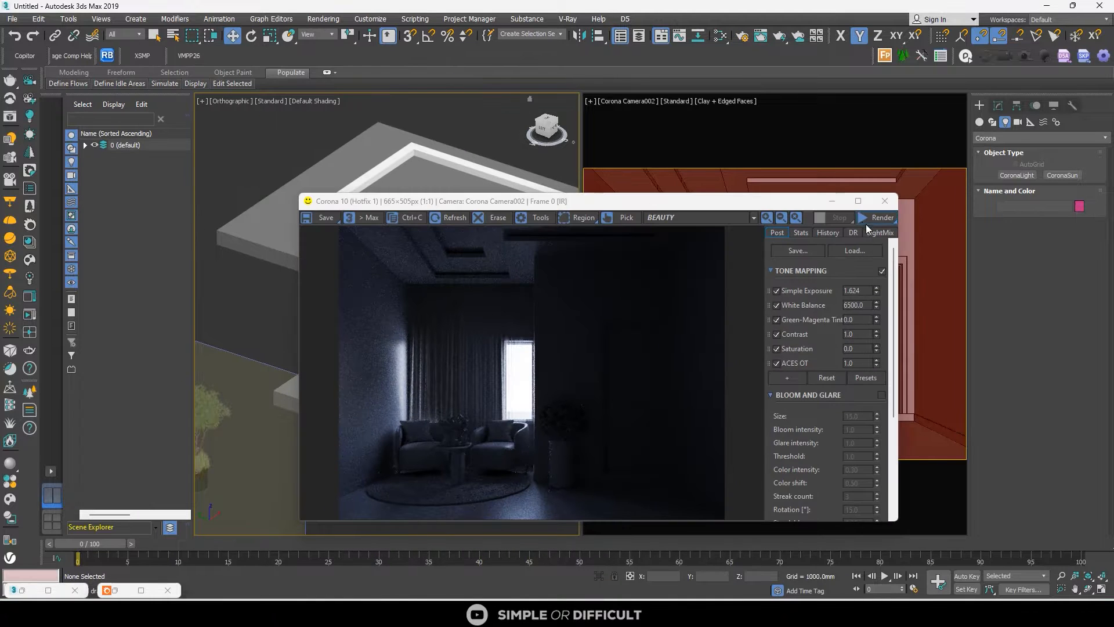
click(869, 232)
click(777, 232)
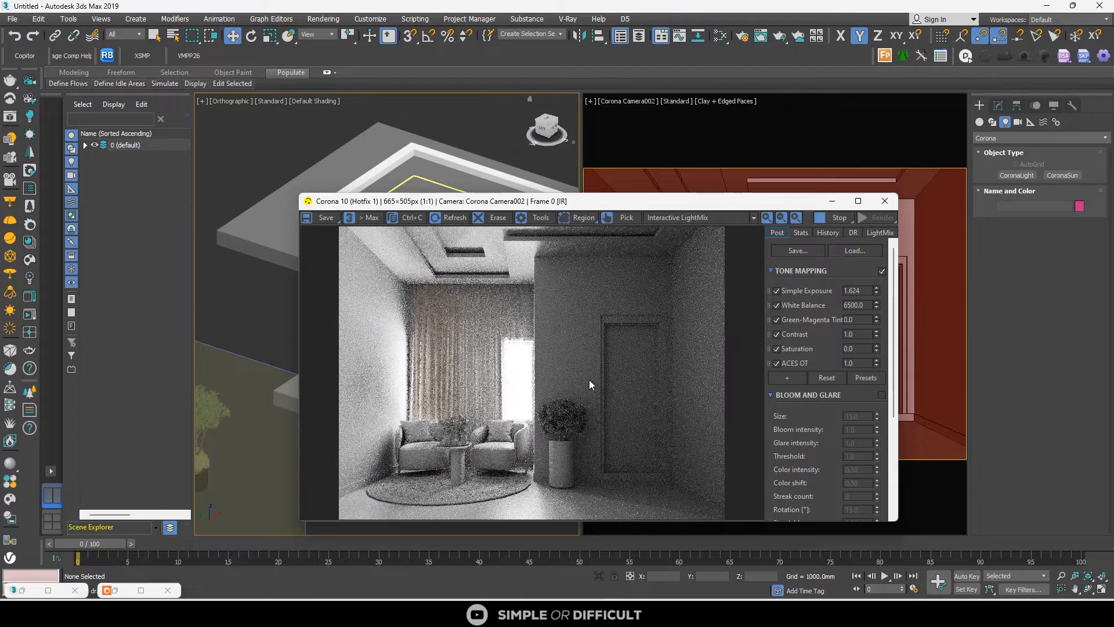
click(877, 233)
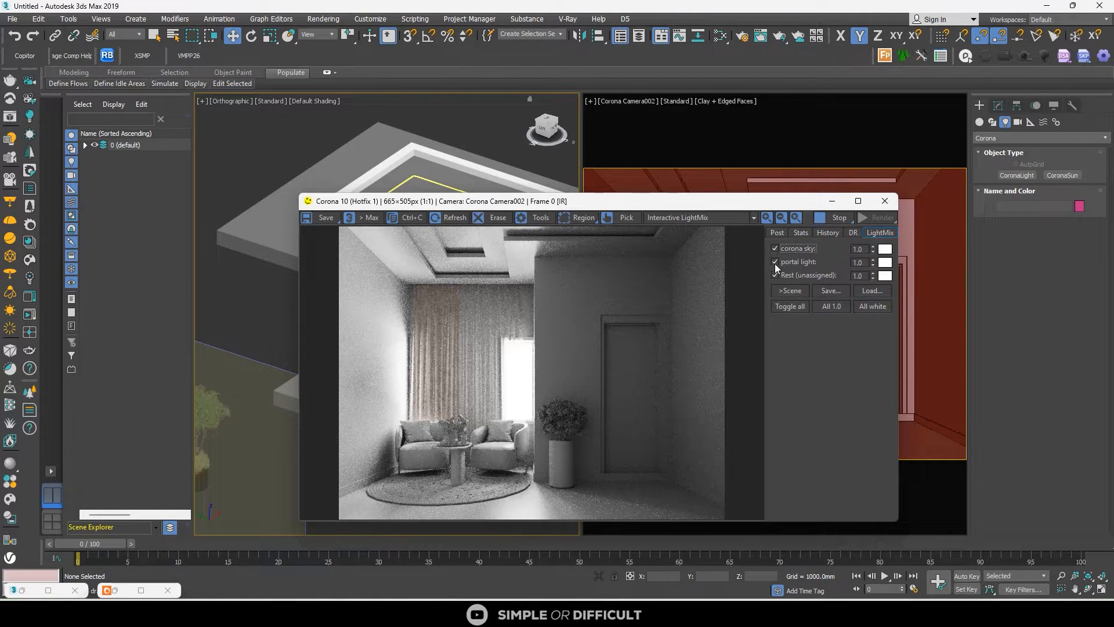
drag(321, 201, 503, 185)
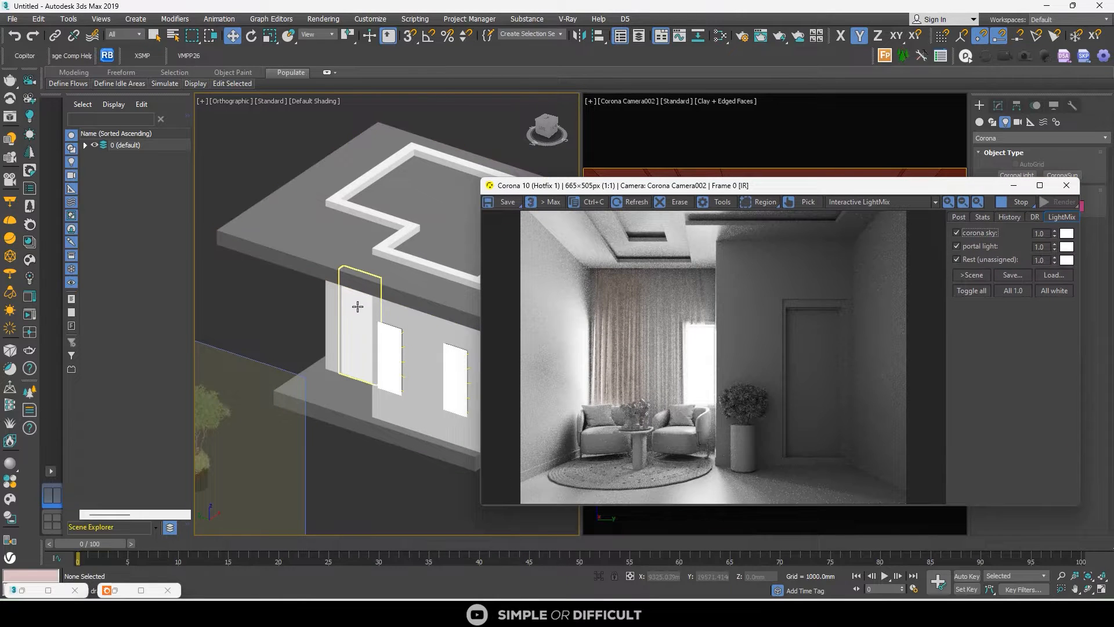
Make the window portal light invisible directly, in reflections and in refractions, and stop it from occluding other lights
alt+middle_drag(345, 312, 318, 316)
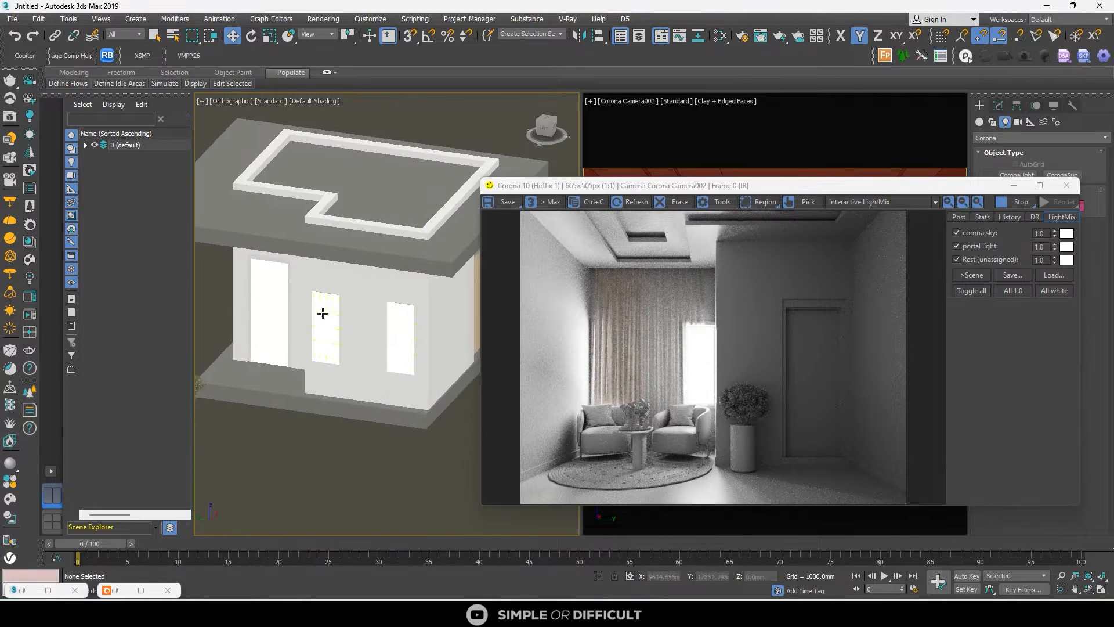
click(320, 316)
drag(775, 192, 607, 201)
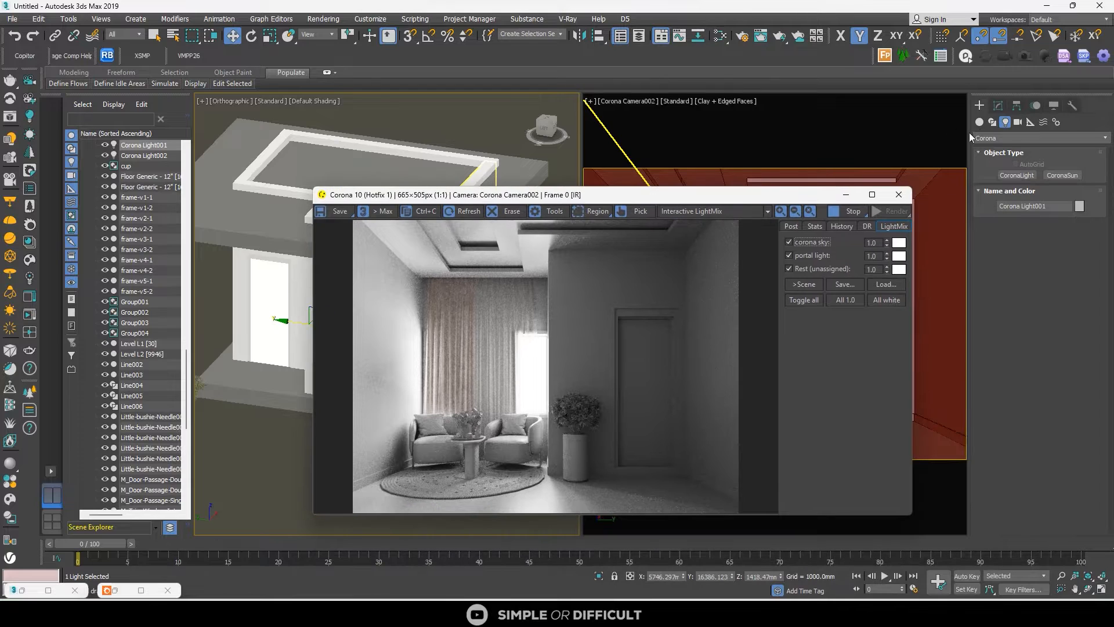
click(998, 106)
scroll(1100, 458, down, 3)
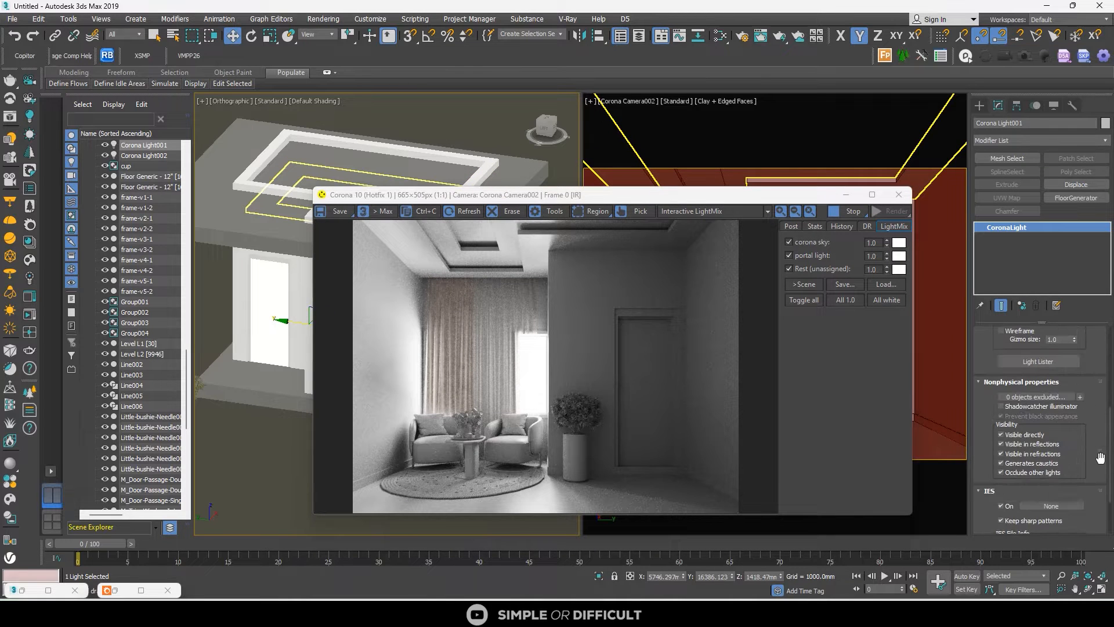
click(1025, 435)
click(1030, 444)
click(1030, 453)
click(1030, 472)
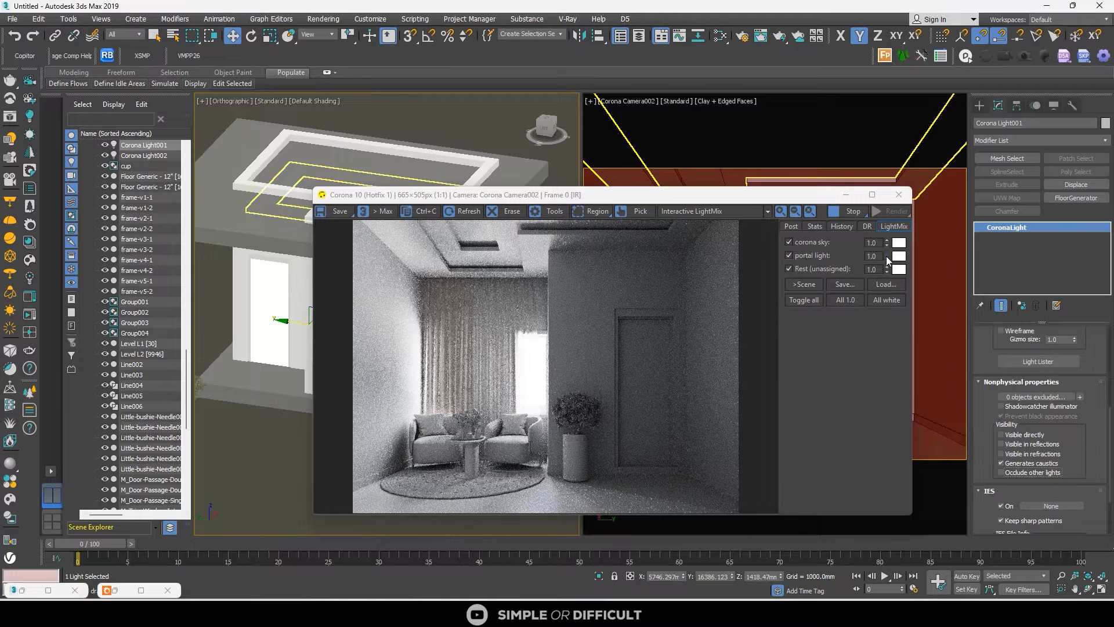
Lower the portal light layer to 0.748 in LightMix and switch the camera viewport to Corona Camera001
drag(886, 256, 885, 306)
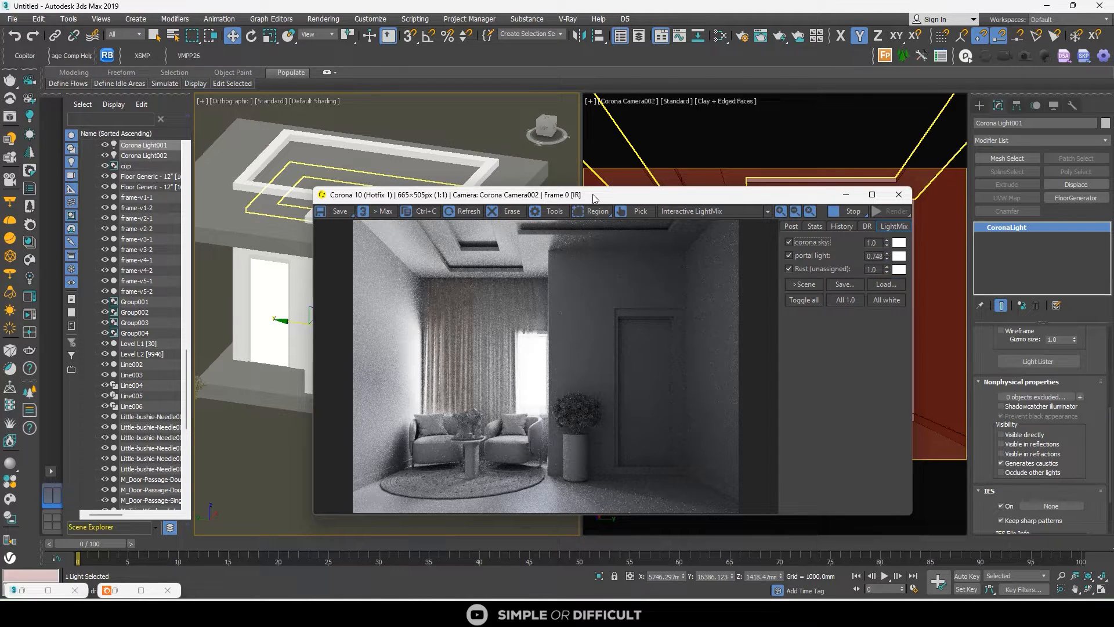
drag(594, 198, 376, 182)
click(653, 102)
mouse_move(835, 112)
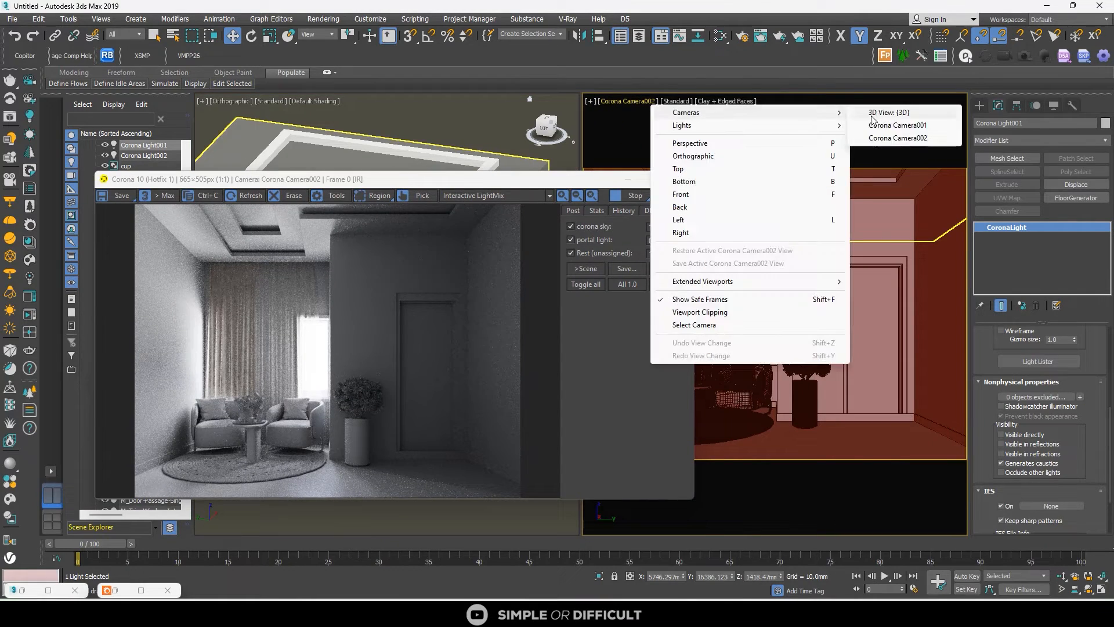
click(877, 125)
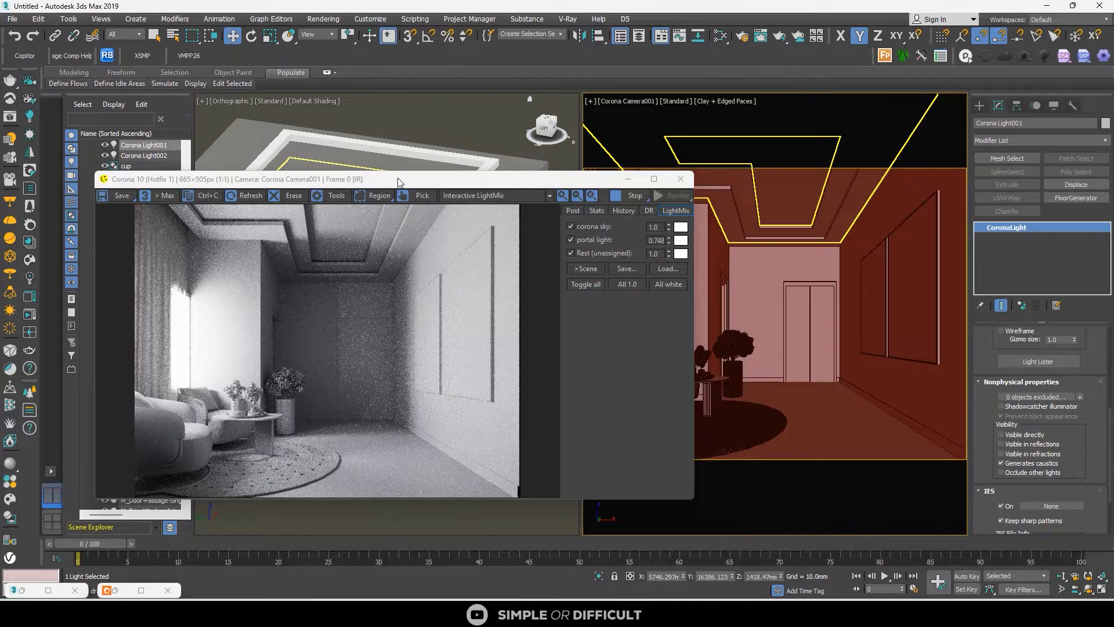
Select Corona Camera001 and fine-tune its focal length to 25.729 mm
drag(398, 181, 622, 301)
click(607, 195)
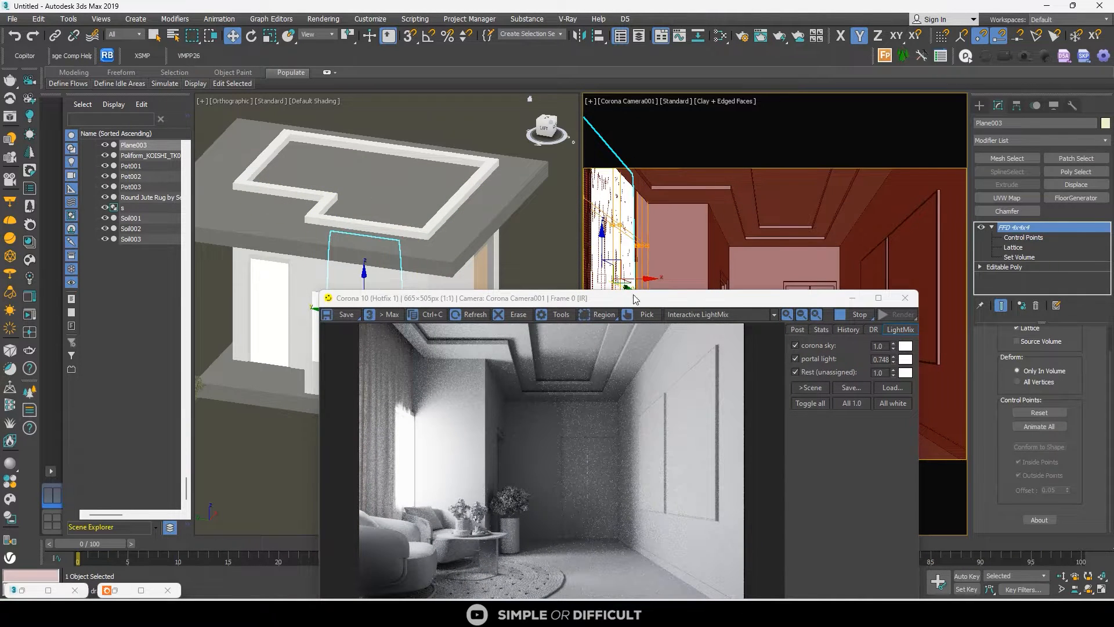
drag(636, 298, 625, 144)
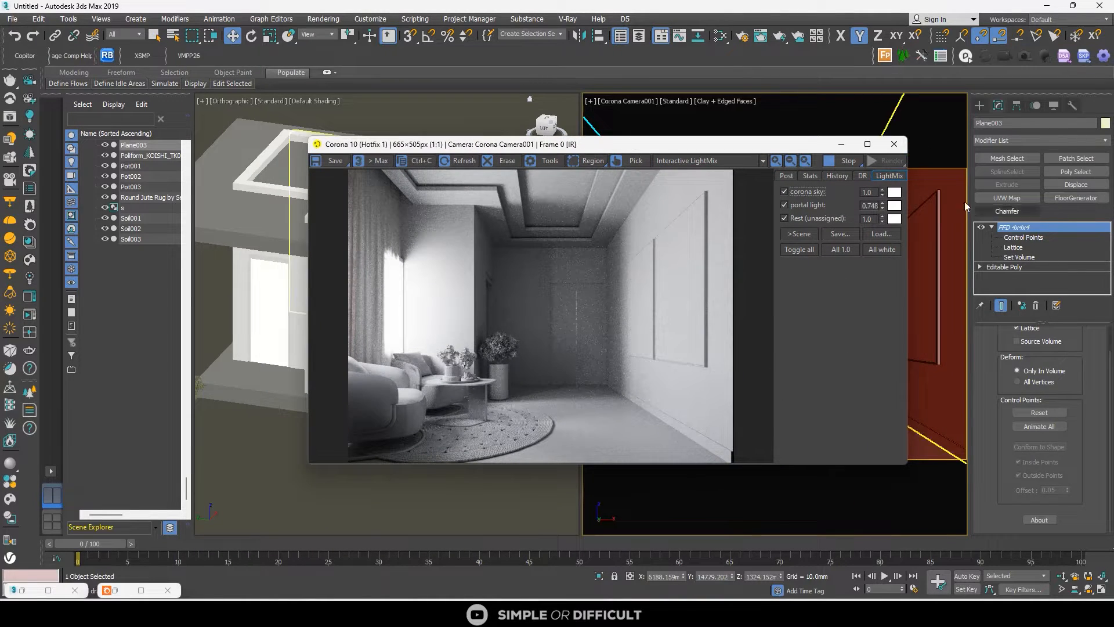
click(622, 103)
click(693, 324)
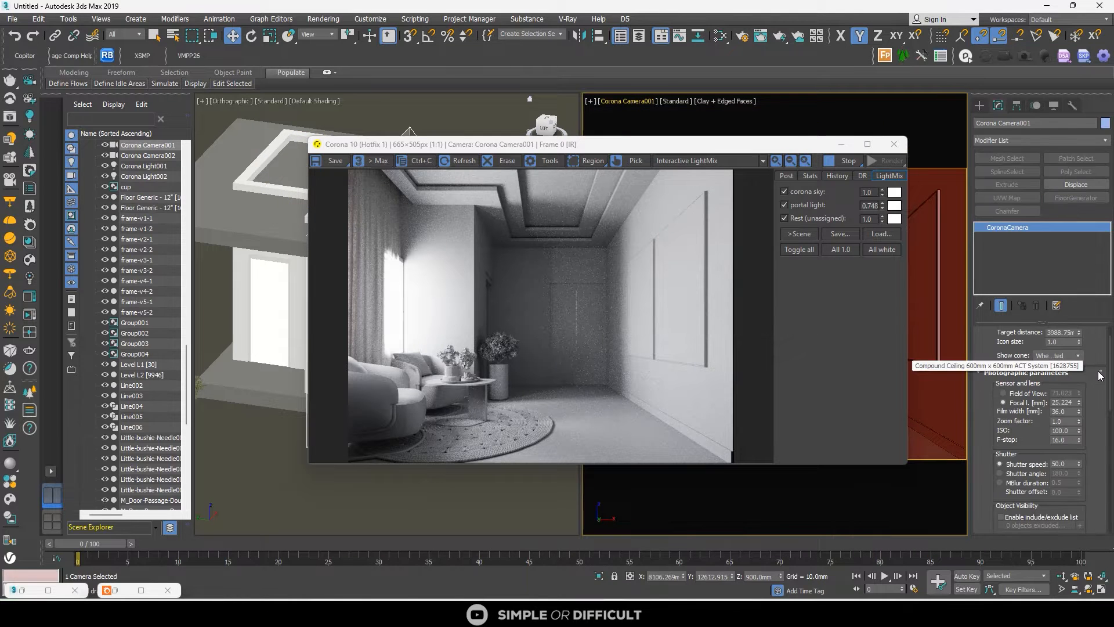
click(1079, 404)
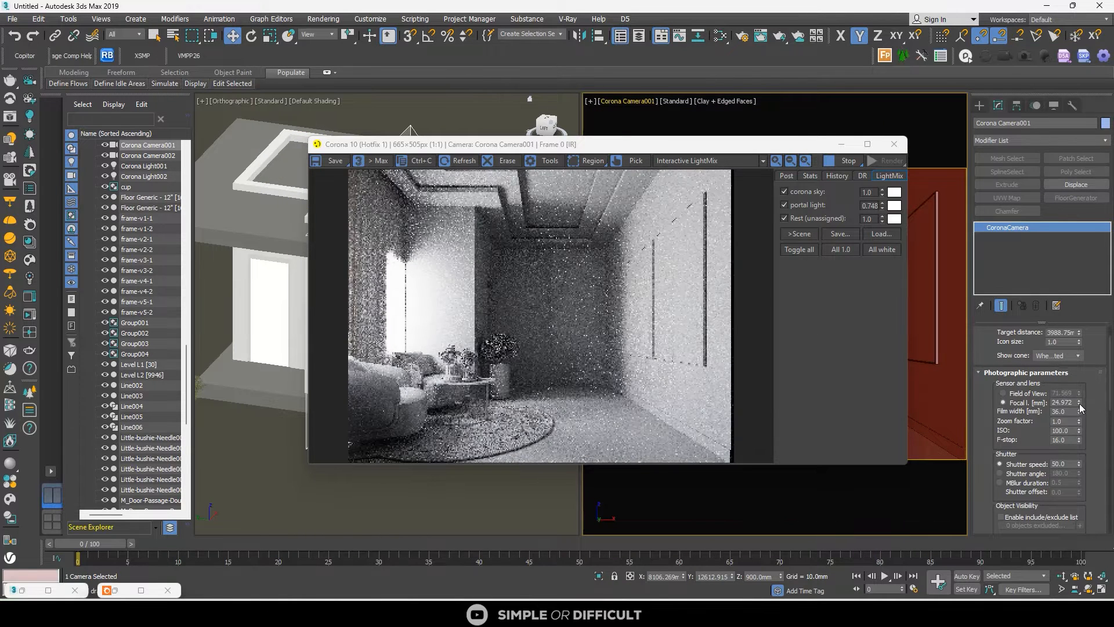
click(1079, 400)
click(1079, 400)
click(1078, 401)
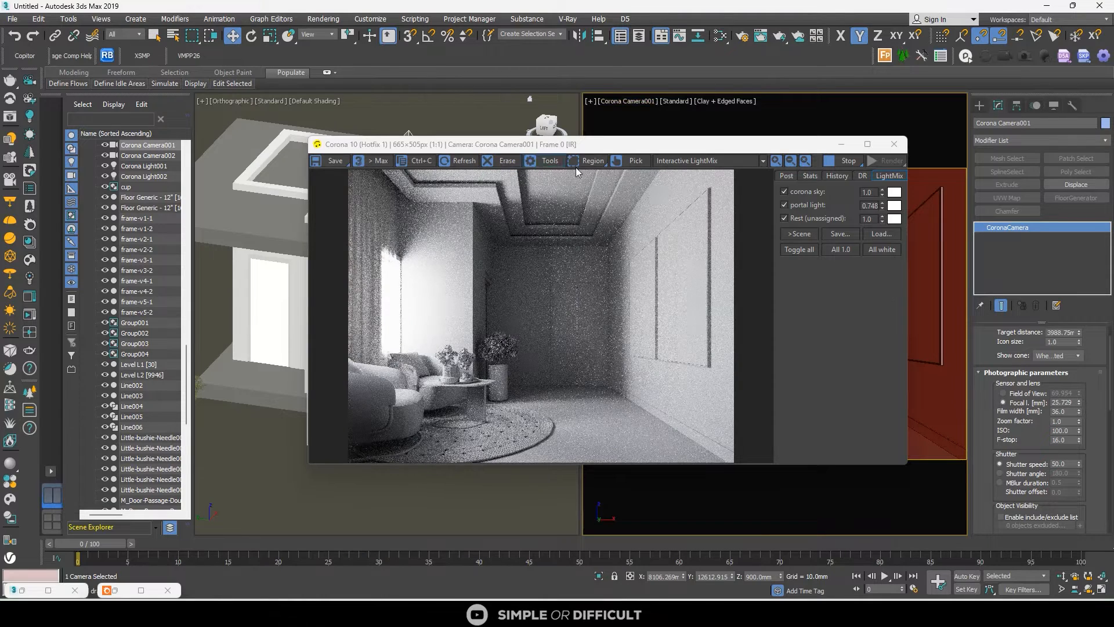
Set the vertical shift of Corona Camera001 to -0.09
scroll(1038, 441, down, 10)
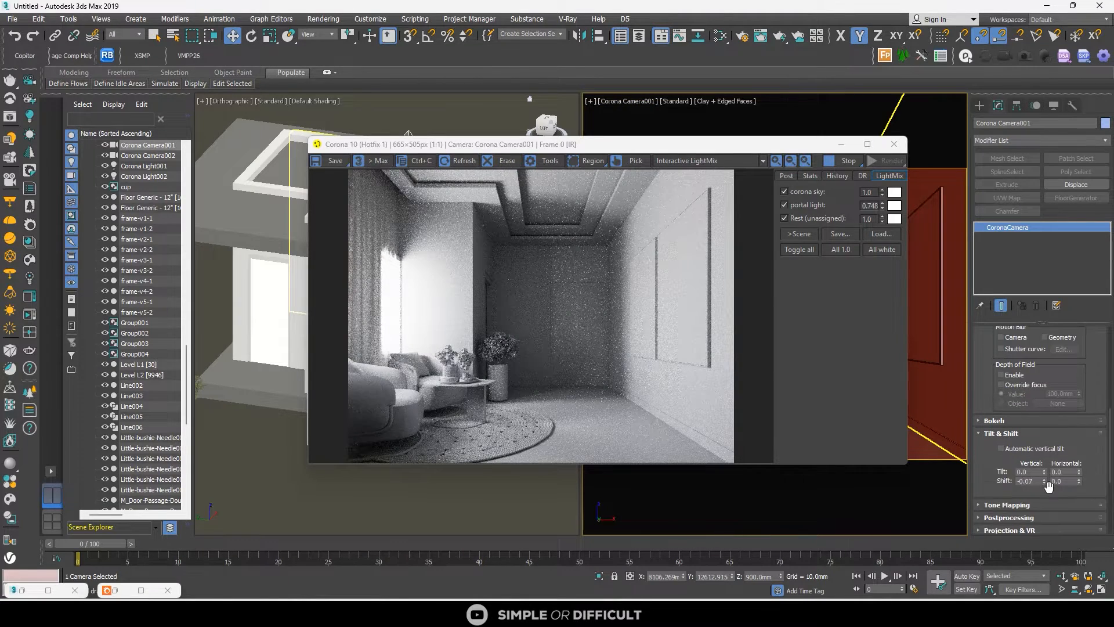
click(1046, 482)
click(1046, 482)
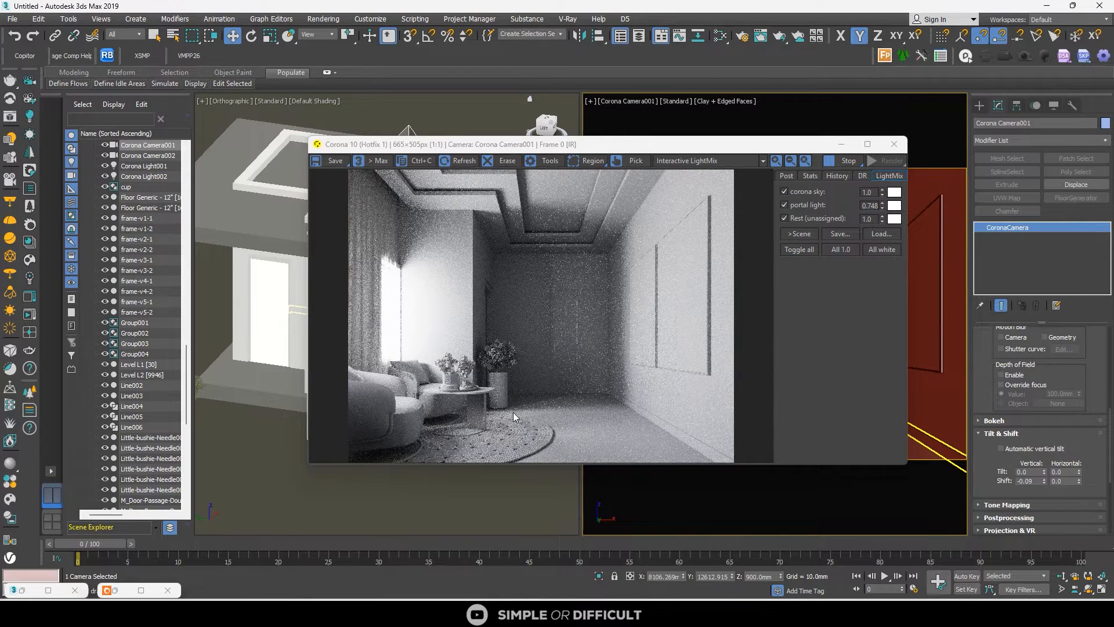
Select the portal light at the middle window and set the portal light layer to 1.0 in LightMix
drag(753, 145, 866, 138)
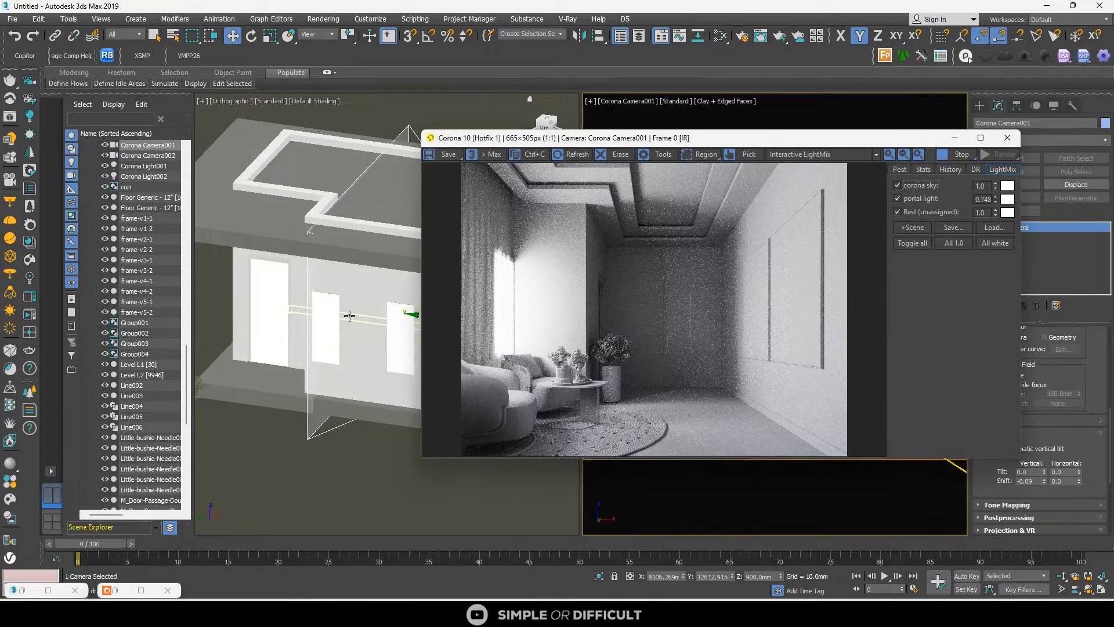
scroll(308, 306, up, 3)
click(331, 348)
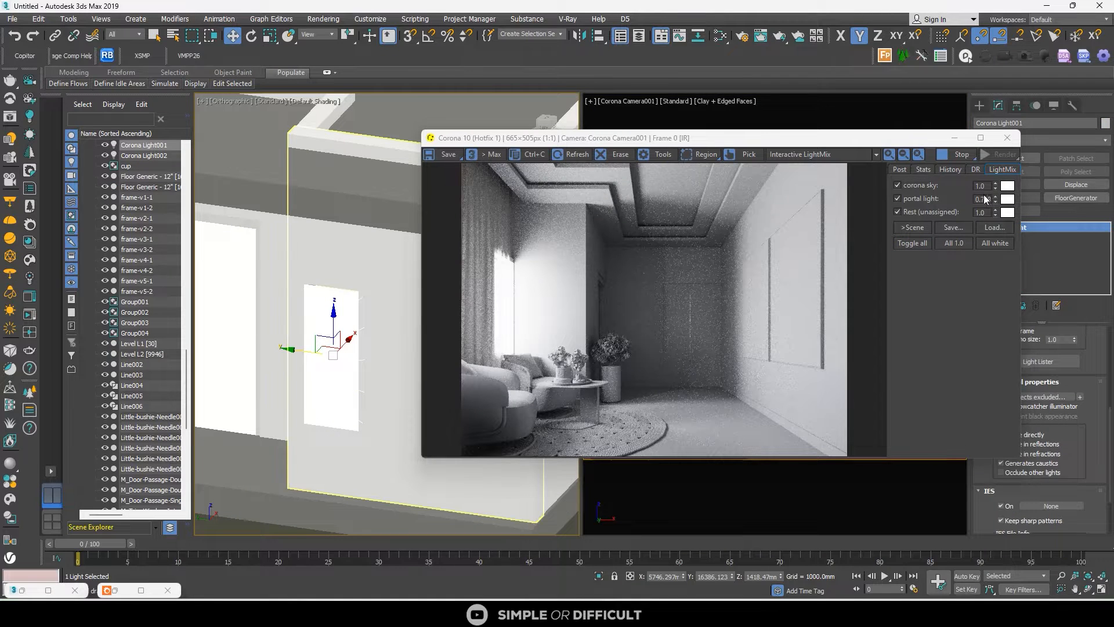
text(1)
key(Return)
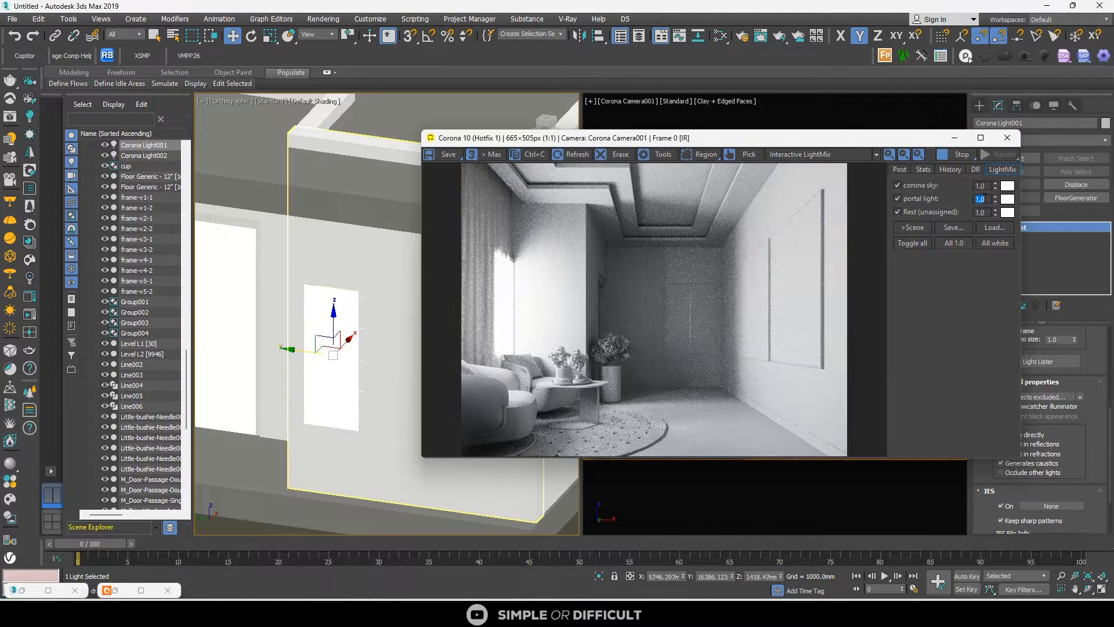
Try intensities of 30 and 20 for the portal light and settle on 15
scroll(1104, 400, up, 4)
drag(893, 138, 717, 142)
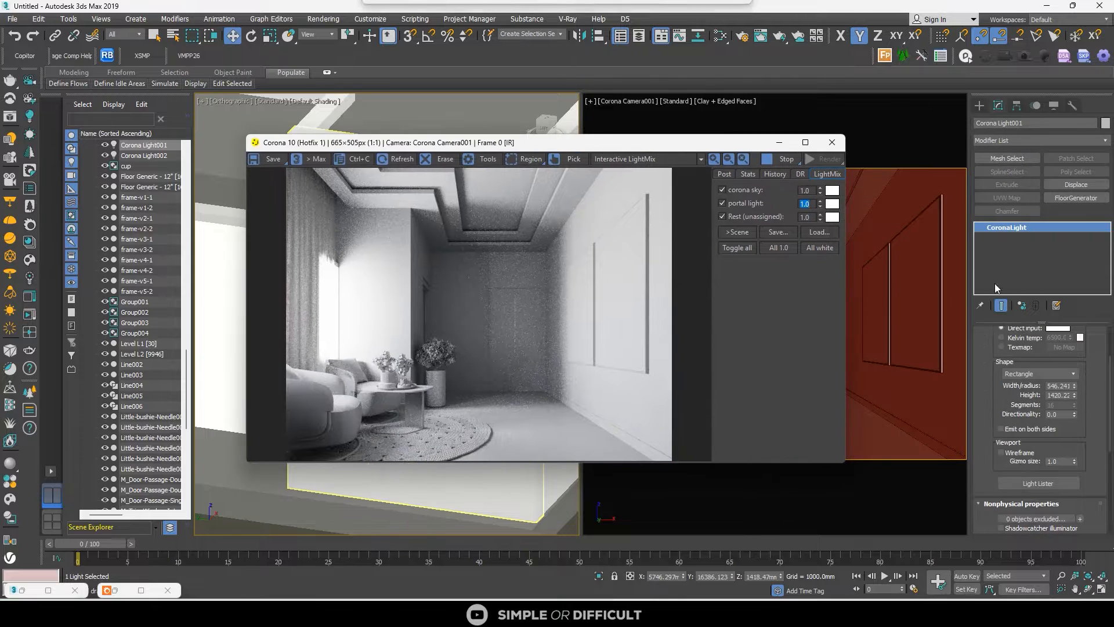
scroll(1098, 395, up, 2)
double_click(1016, 372)
text(30)
key(Return)
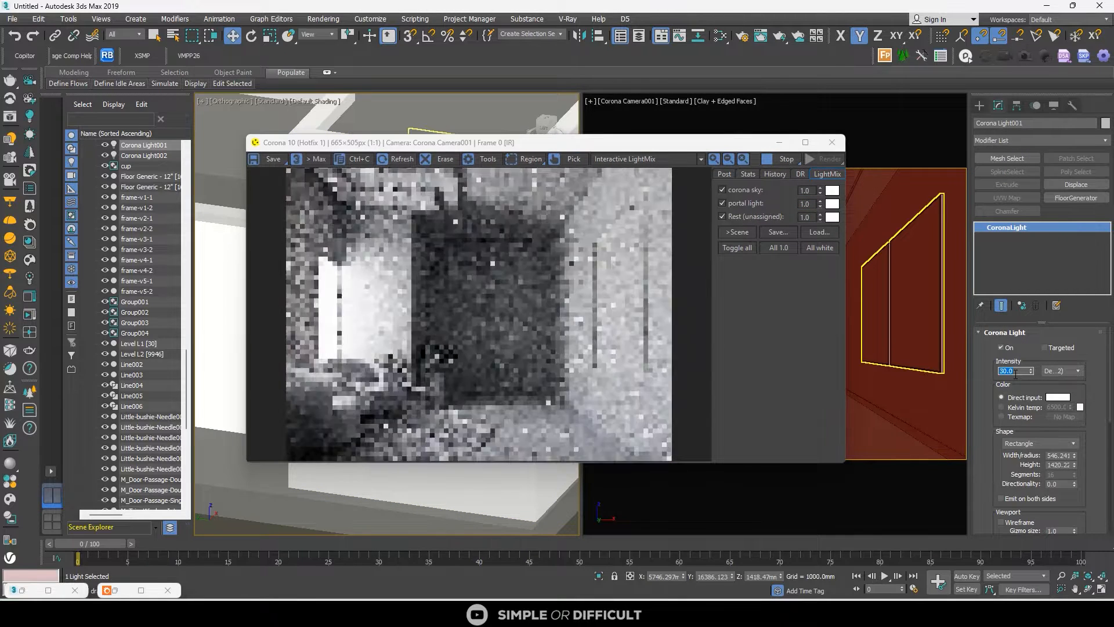
text(20)
key(Return)
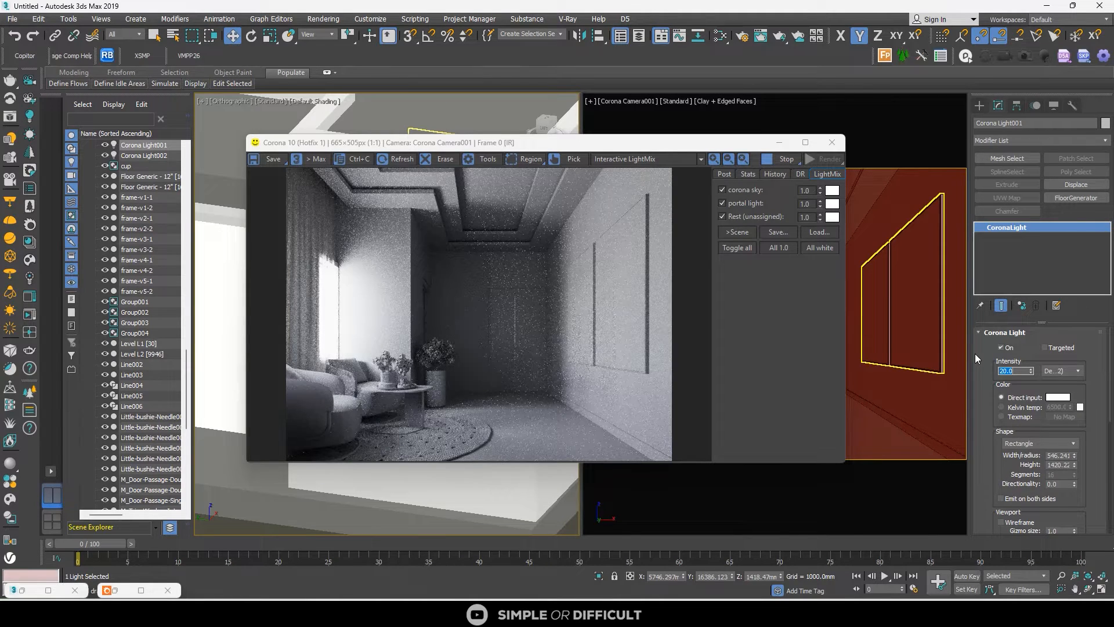
key(Return)
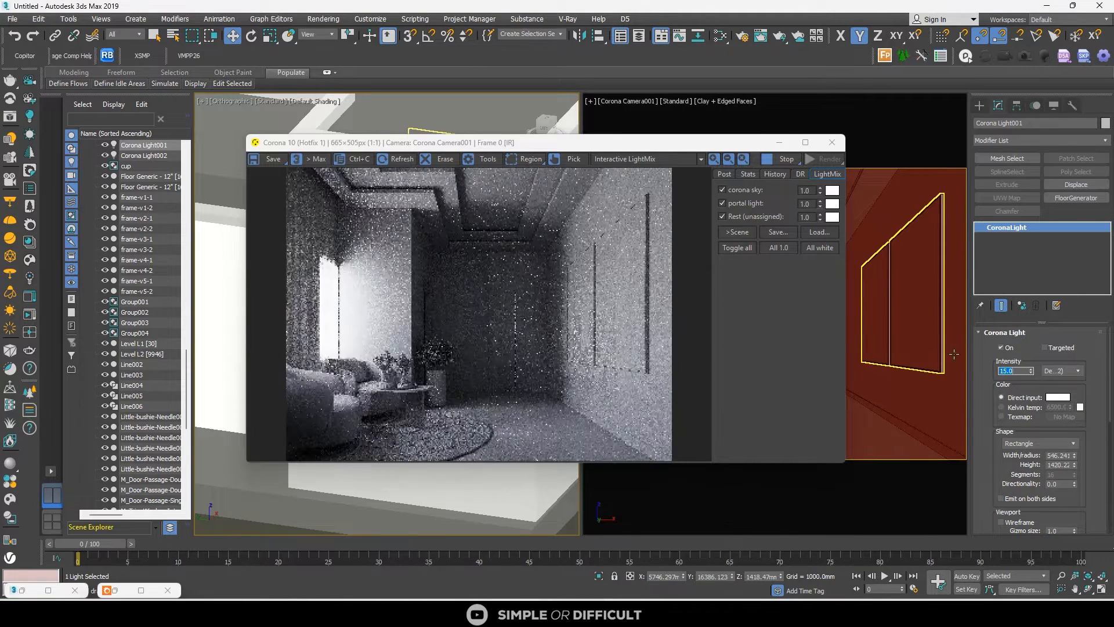
Create a targeted Corona Sun outside the building's window wall, working in a top-down view
click(779, 142)
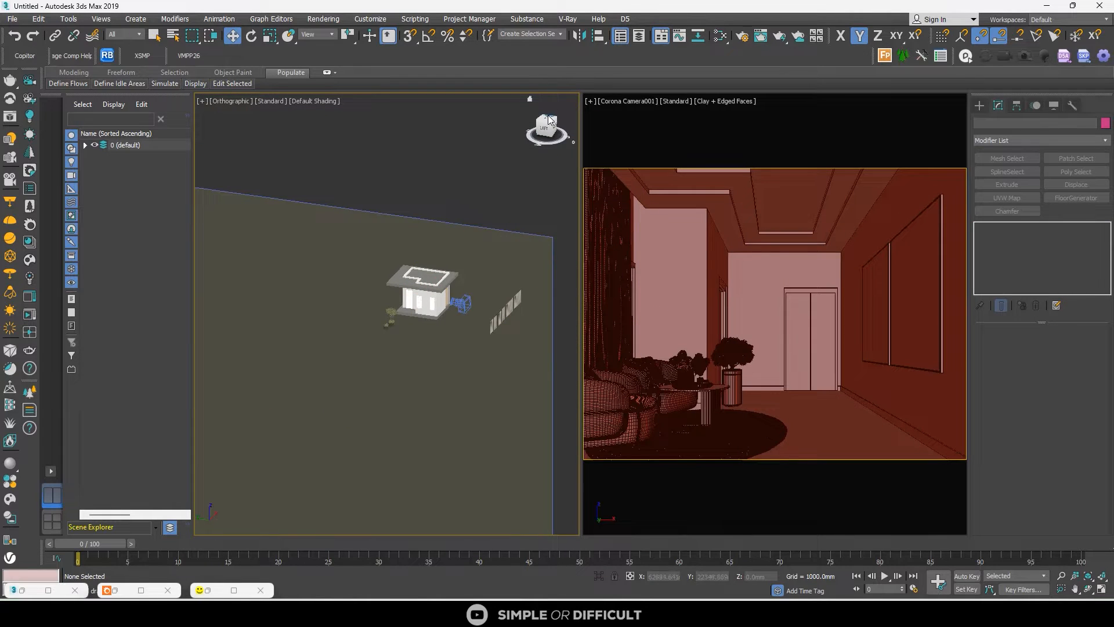
click(548, 115)
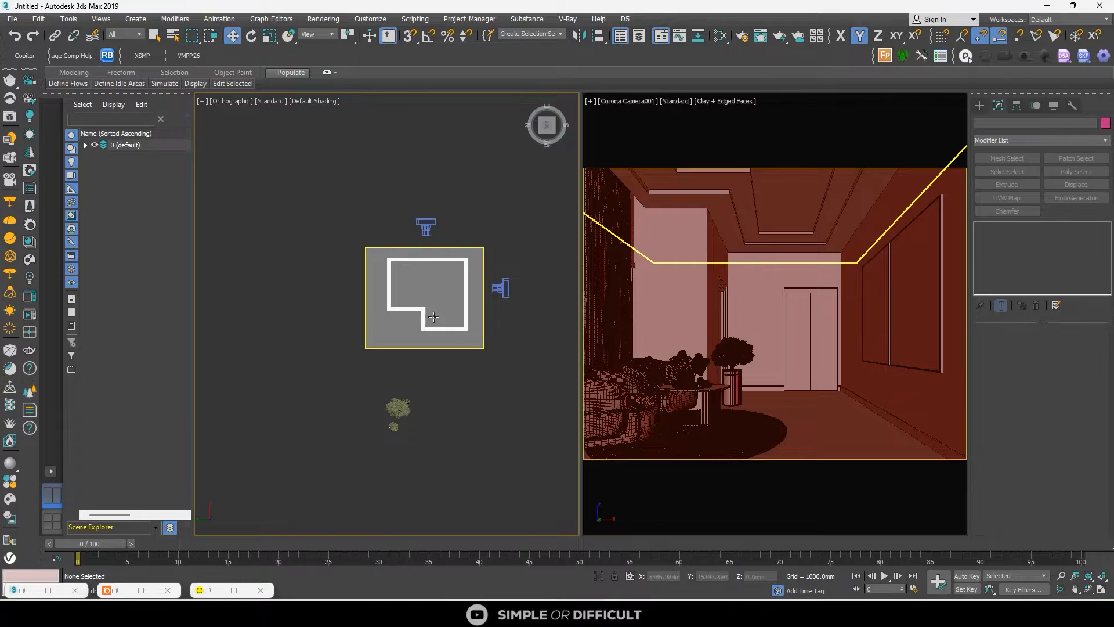
click(979, 106)
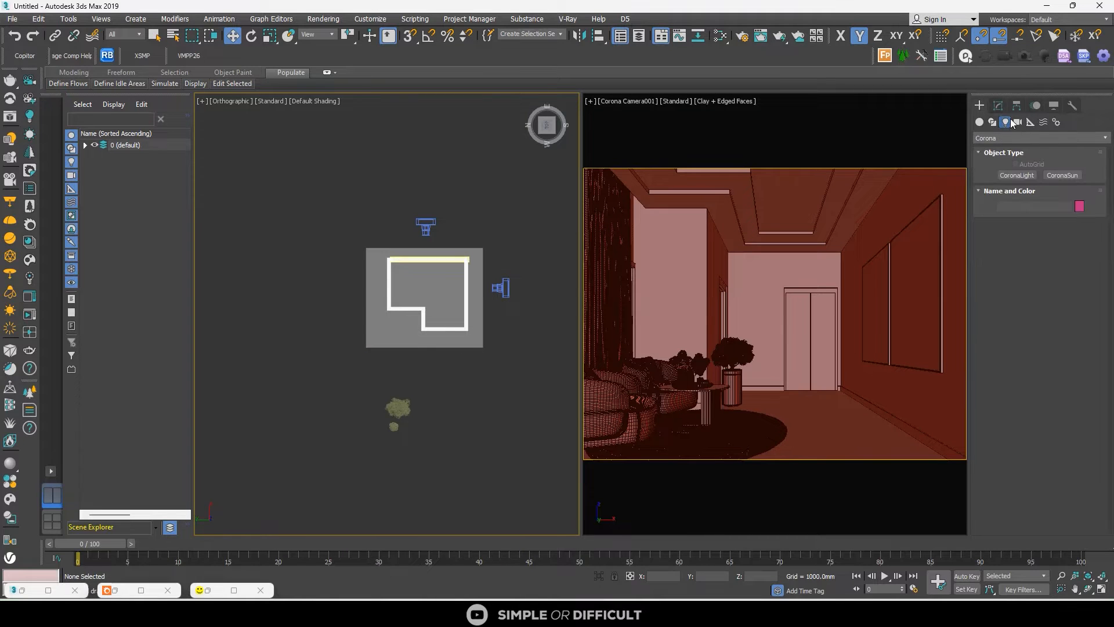
click(1062, 174)
drag(463, 348, 487, 378)
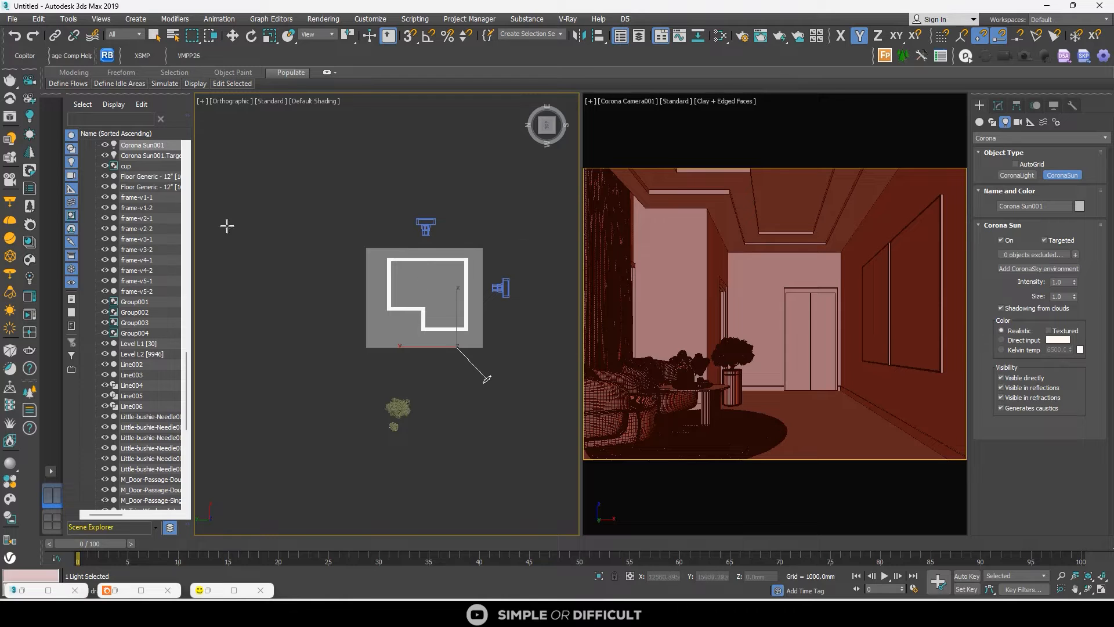
Restart the interactive render from Corona Camera001 and restore the frame buffer to a smaller window
click(235, 590)
click(1093, 22)
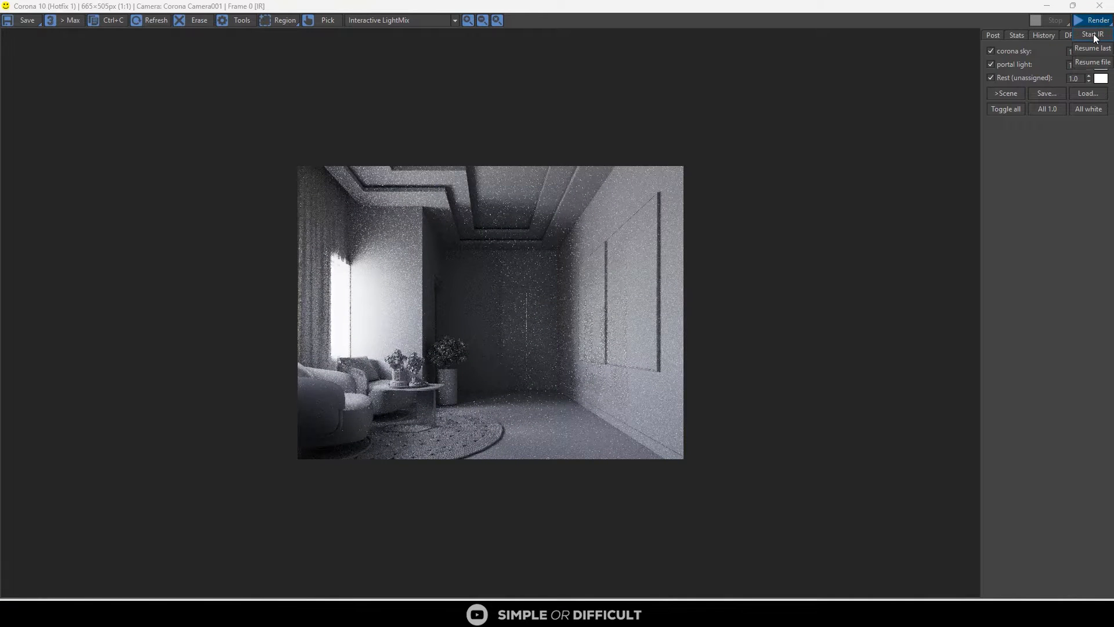
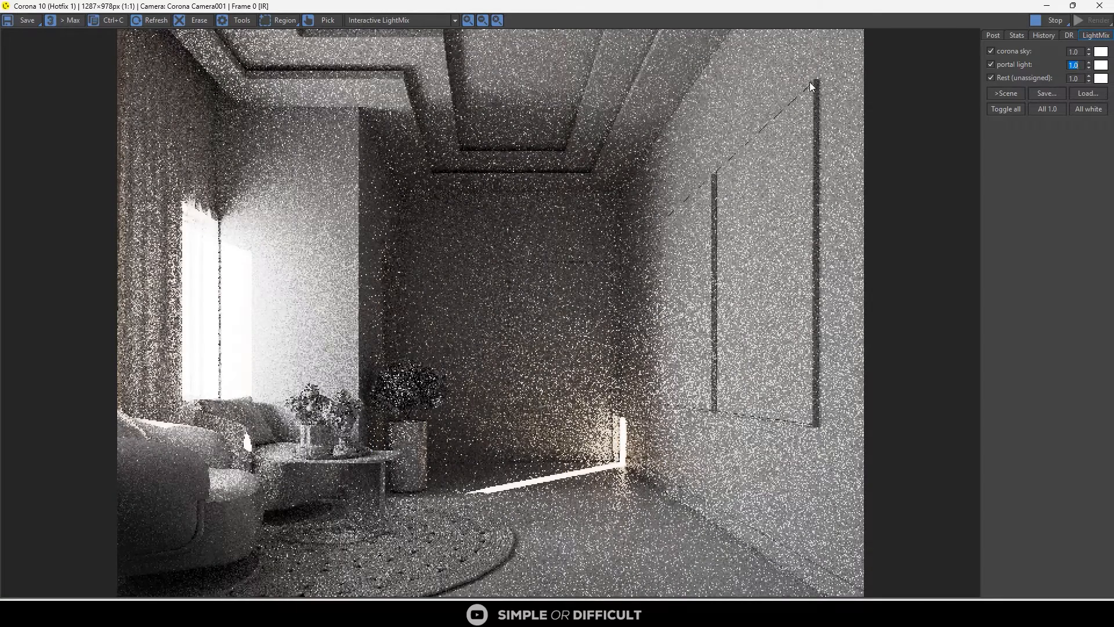
double_click(867, 11)
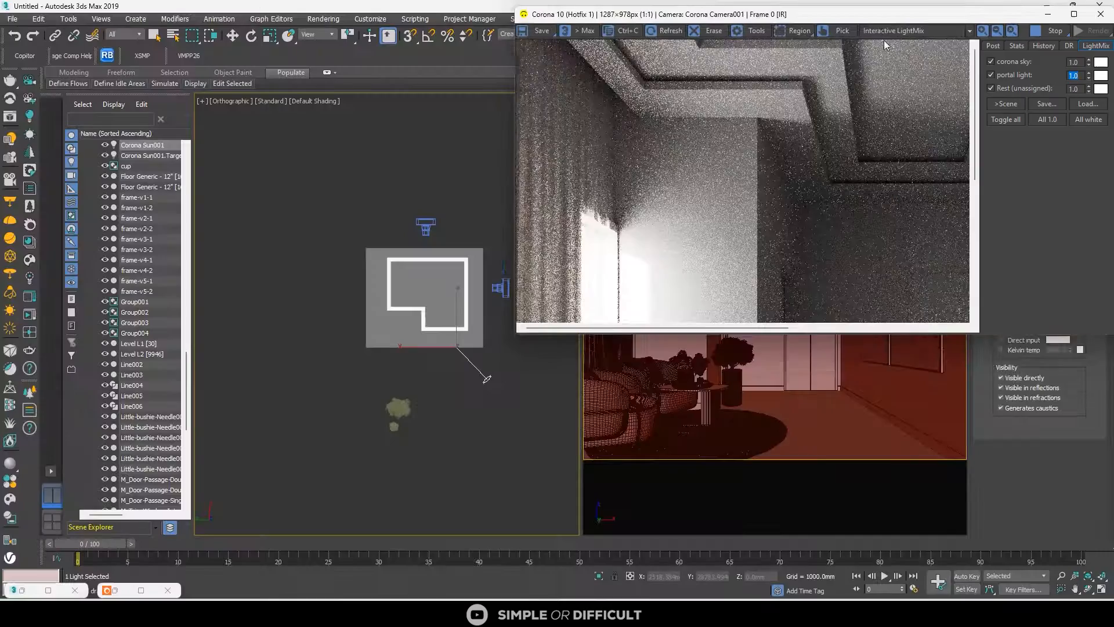
Raise the Corona Sun along Z to a height of about 1807 mm
alt+middle_drag(494, 384, 480, 364)
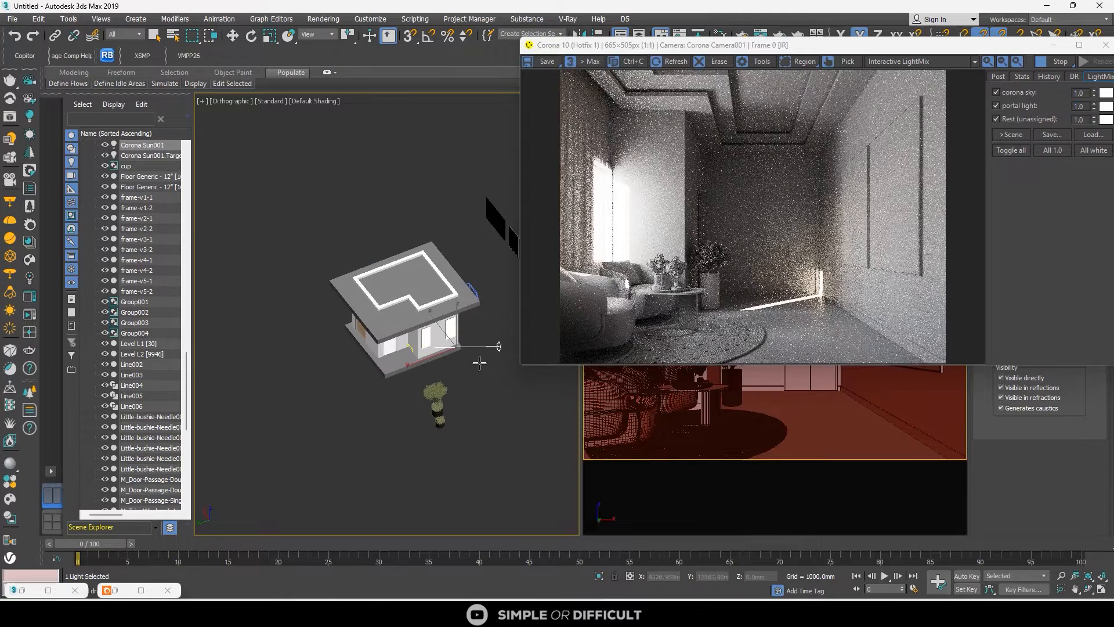
click(233, 36)
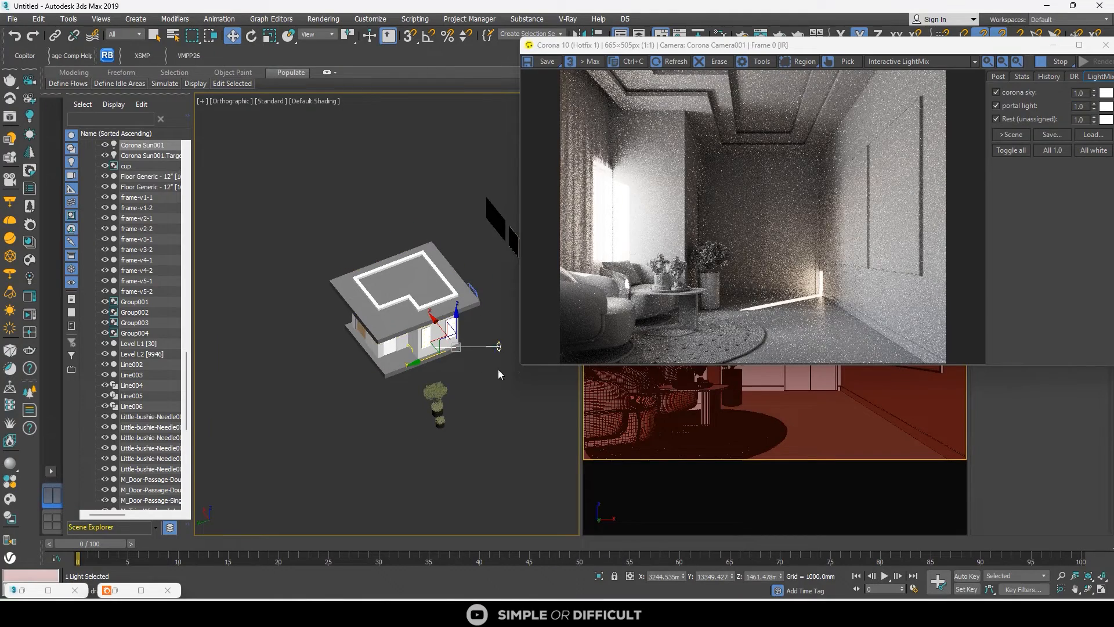
click(499, 370)
click(499, 346)
mouse_move(456, 323)
mouse_down()
mouse_move(455, 307)
mouse_move(455, 318)
mouse_up()
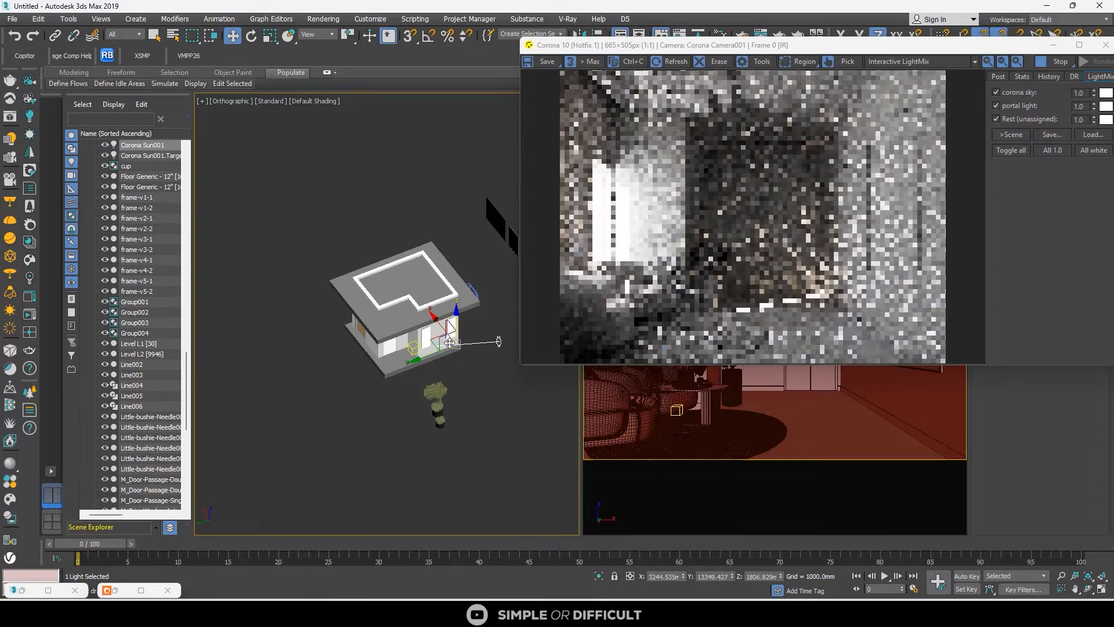
Display the building viewport in wireframe and restrict the selection filter to lights
alt+middle_drag(449, 344, 433, 395)
key(F3)
scroll(432, 329, up, 7)
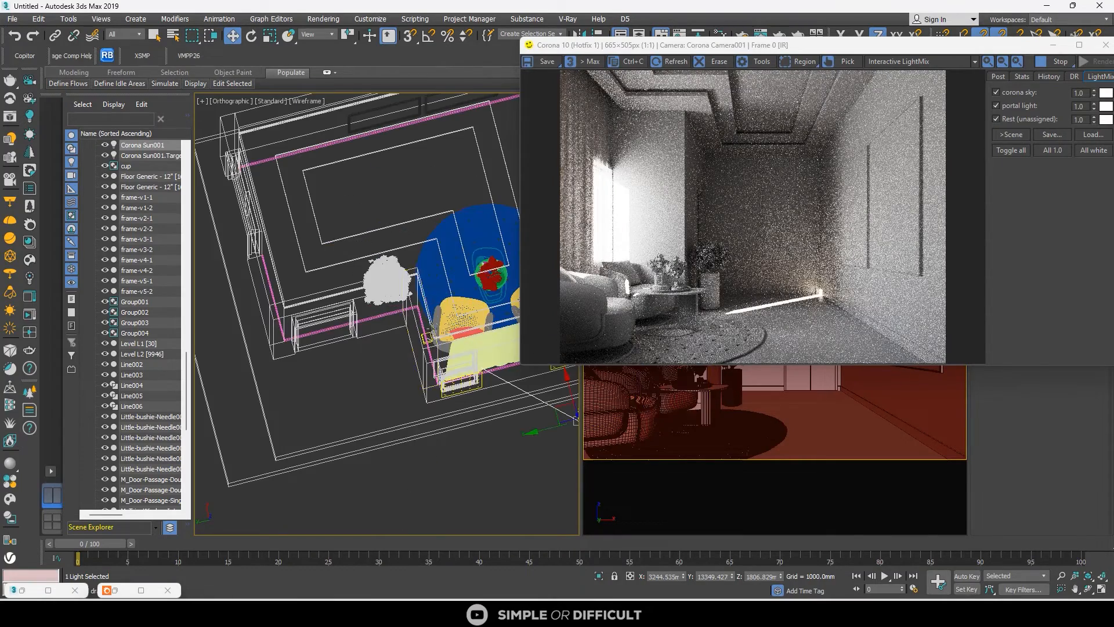
click(432, 329)
scroll(432, 329, up, 2)
click(125, 34)
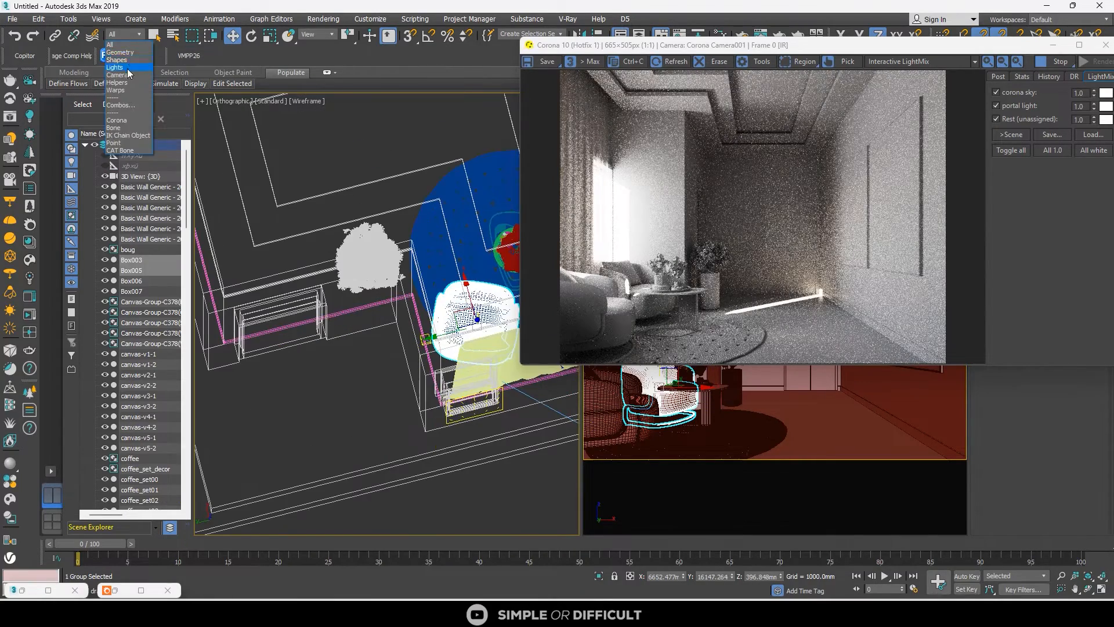
click(128, 70)
Move the Corona Sun's target farther into the room in the Top view, to about X 7477 mm, Y 16330 mm
click(425, 338)
scroll(425, 339, down, 3)
middle_drag(425, 339, 346, 374)
key(t)
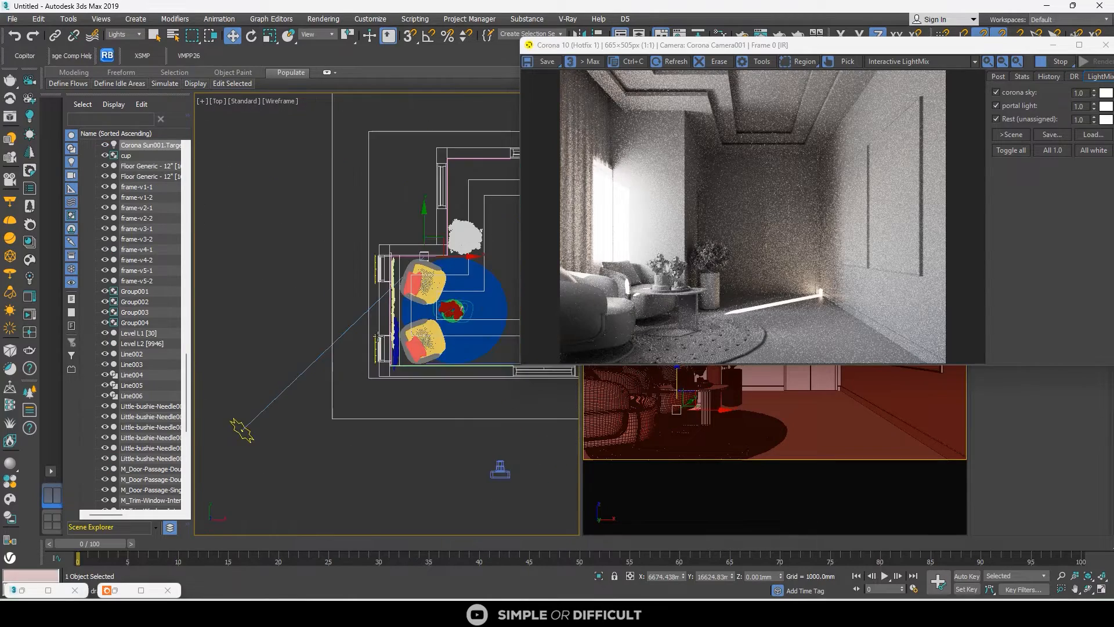
scroll(367, 311, down, 2)
drag(426, 257, 456, 268)
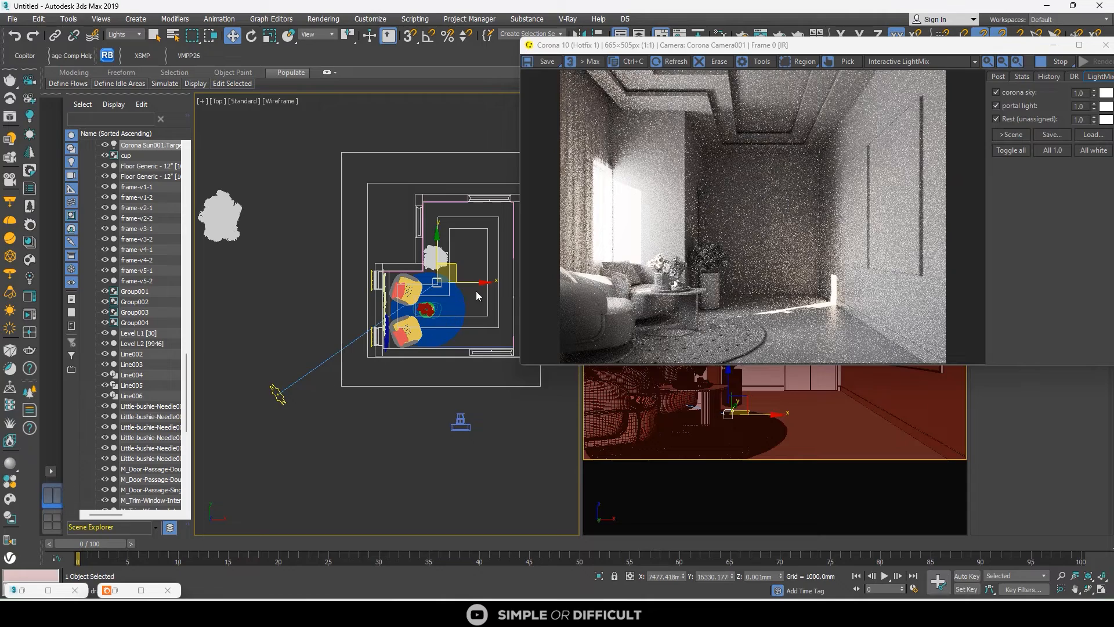
Shift the Corona Sun's target to about X 7659 mm, Y 16530 mm and move the sun to about Y 12701 mm
mouse_move(459, 269)
mouse_down()
mouse_move(462, 283)
mouse_move(465, 261)
mouse_up()
click(334, 354)
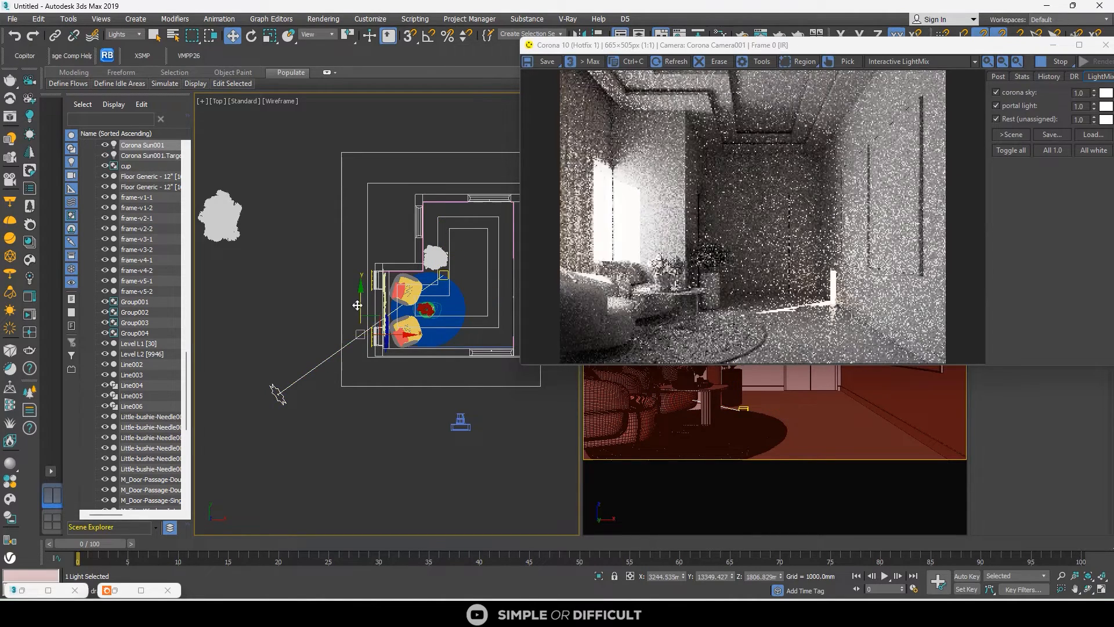
drag(357, 305, 366, 329)
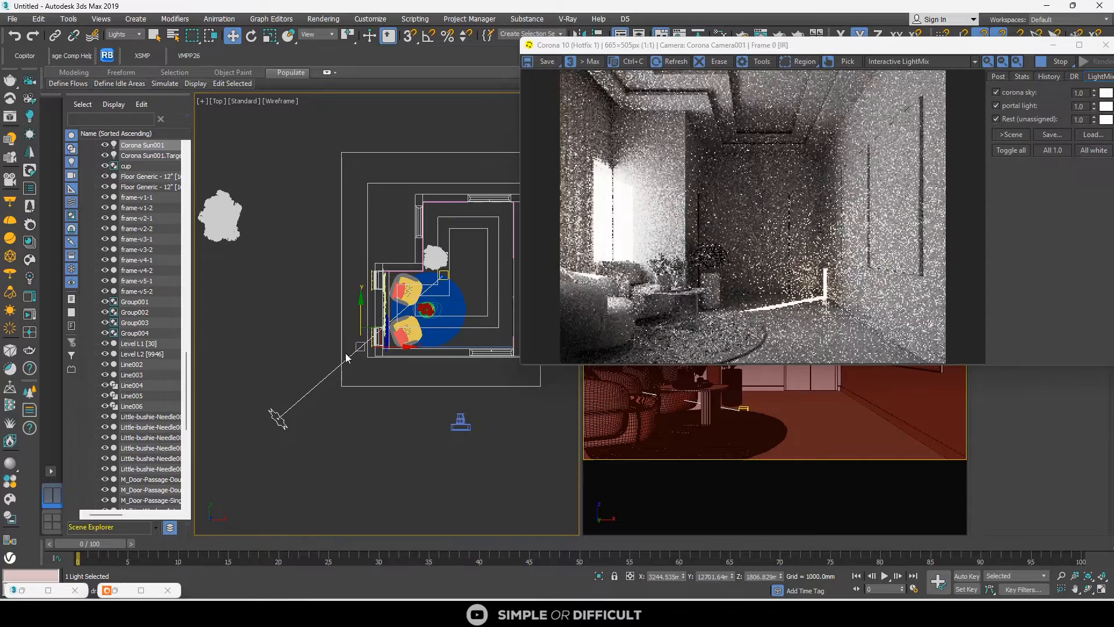
Raise the Corona Sun along Z to a height of about 2244 mm
alt+middle_drag(341, 380, 357, 293)
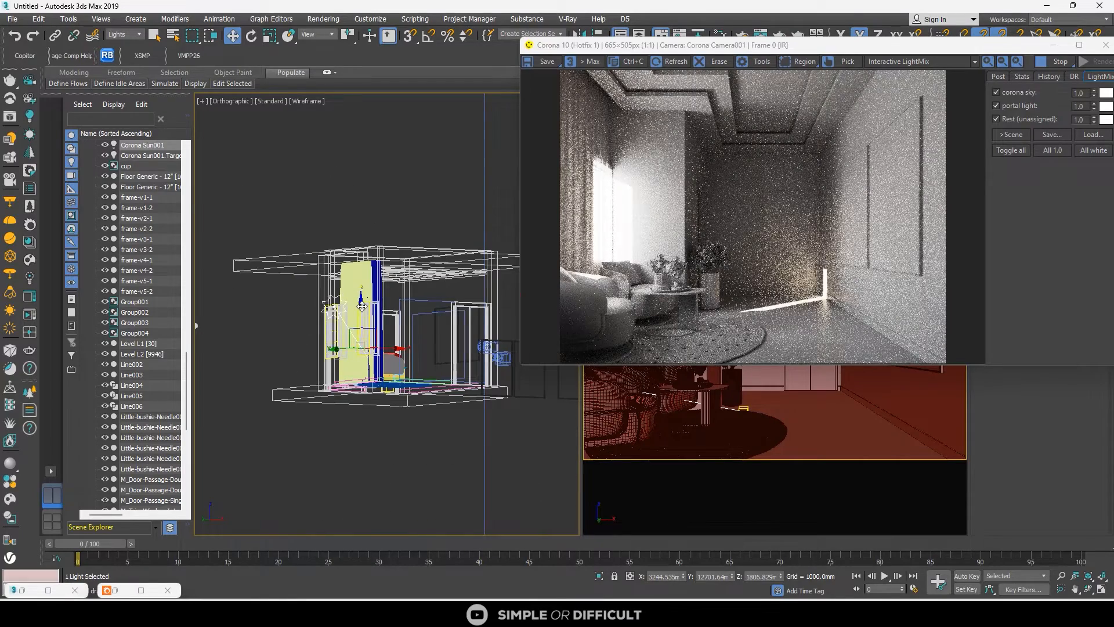
drag(361, 305, 363, 287)
alt+middle_drag(362, 289, 347, 412)
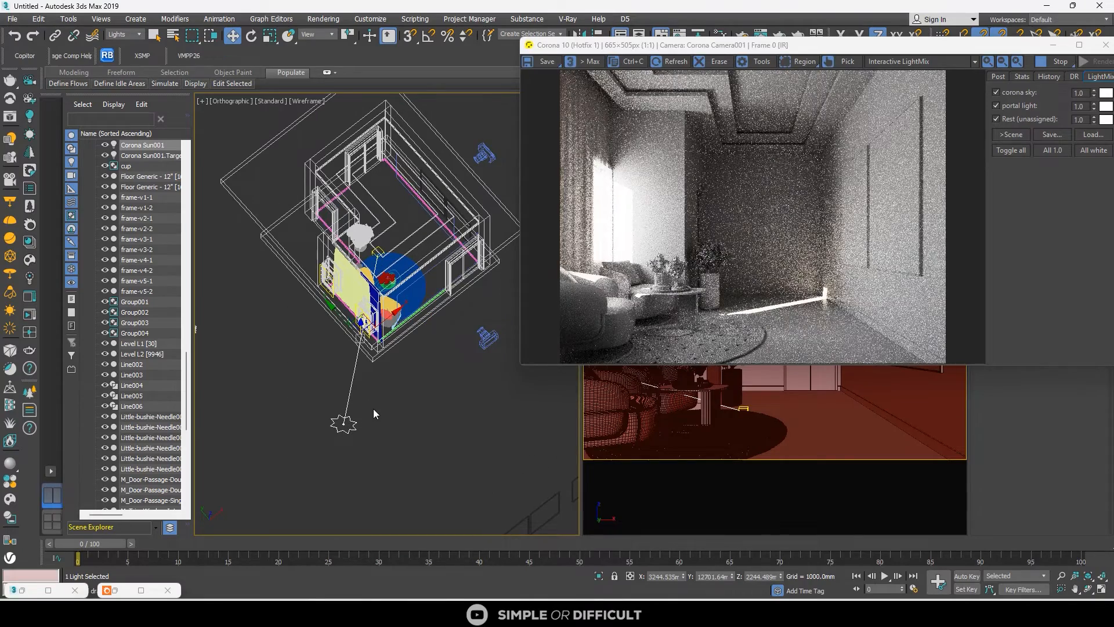
Re-aim the sunlight in the Top view, with the target at about X 7945 mm and the sun at about X 3190 mm, Y 14689 mm
key(t)
key(z)
drag(388, 276, 388, 301)
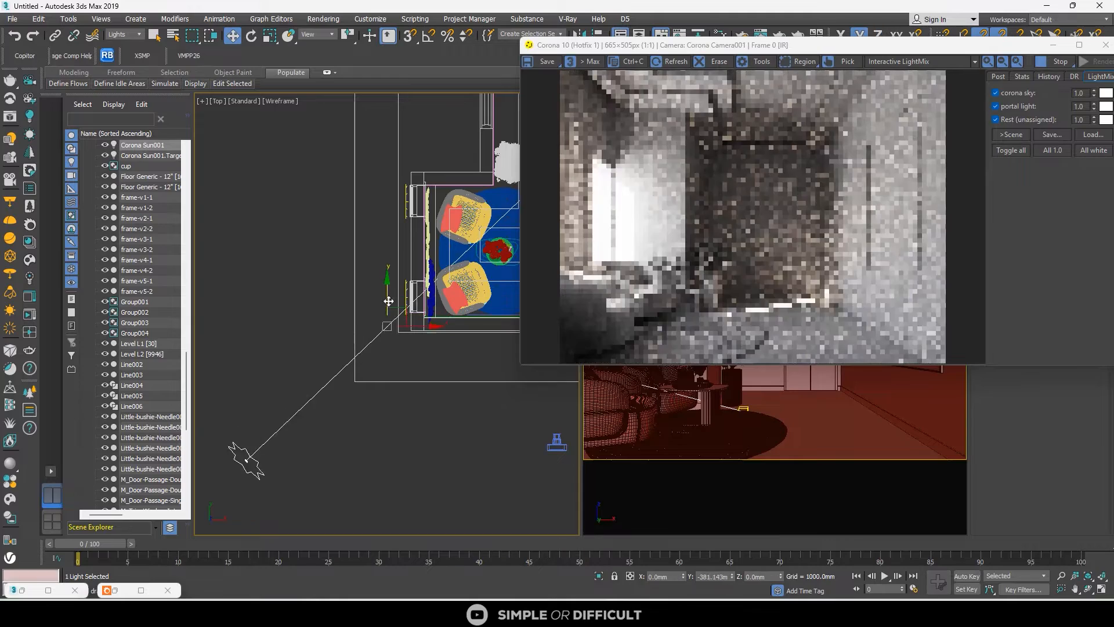
scroll(373, 256, down, 4)
click(449, 233)
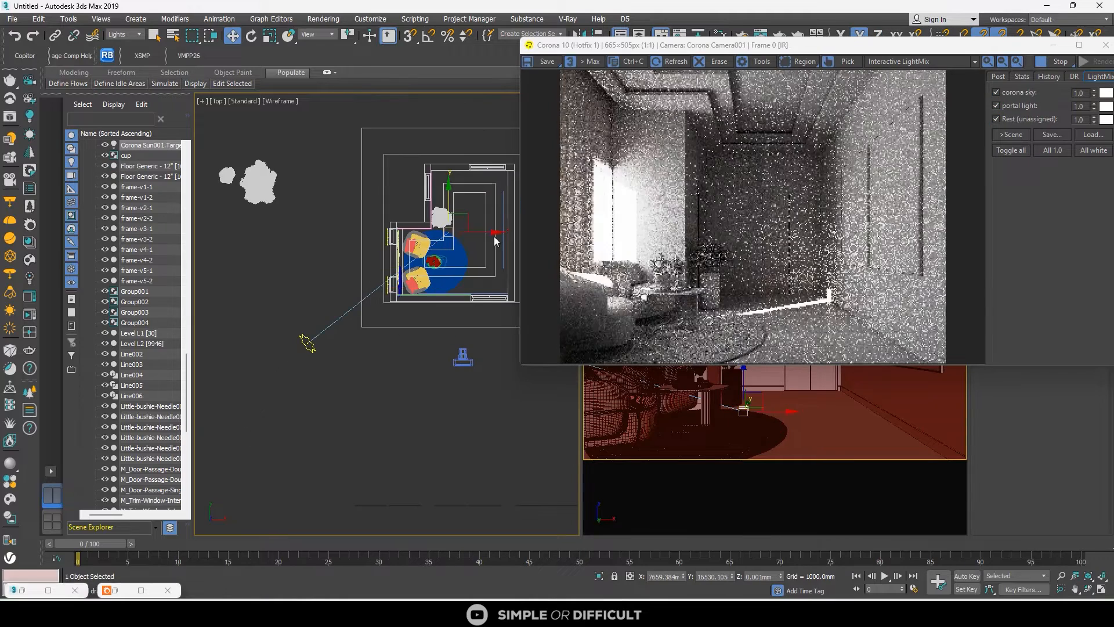
mouse_move(494, 234)
mouse_down()
mouse_move(448, 233)
mouse_move(502, 233)
mouse_up()
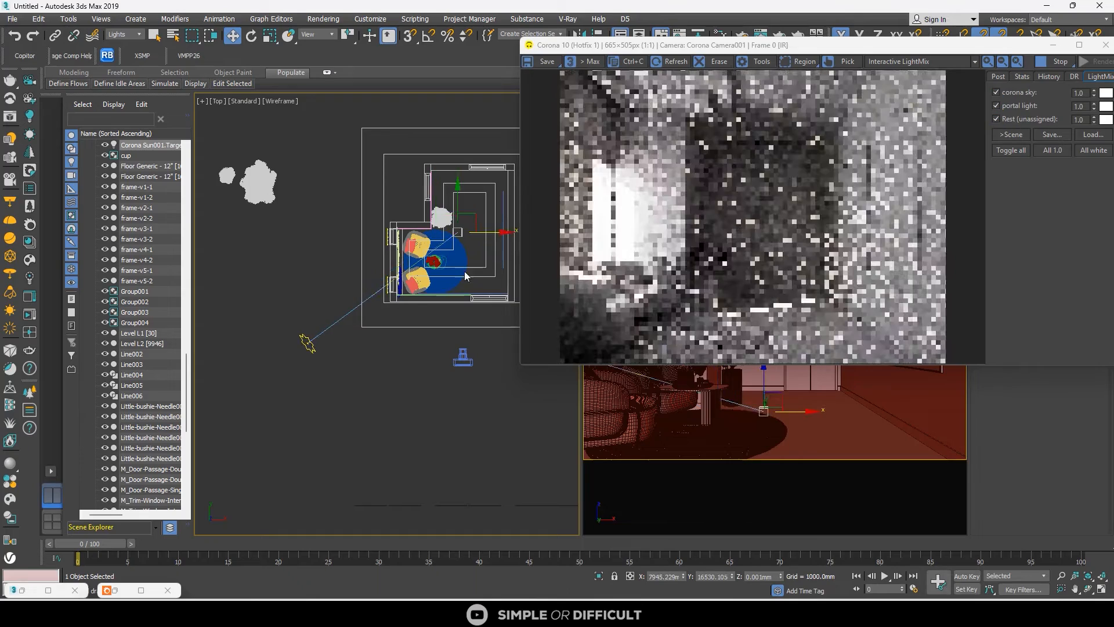
drag(307, 342, 308, 293)
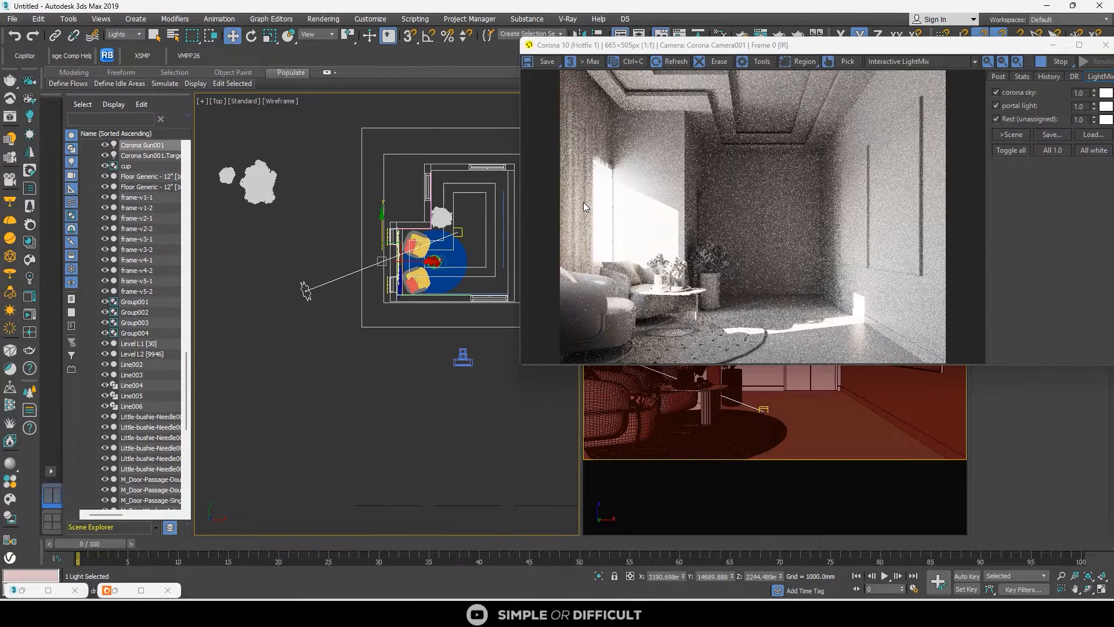
Set the Corona Sun's size to 5.0
drag(754, 45, 376, 114)
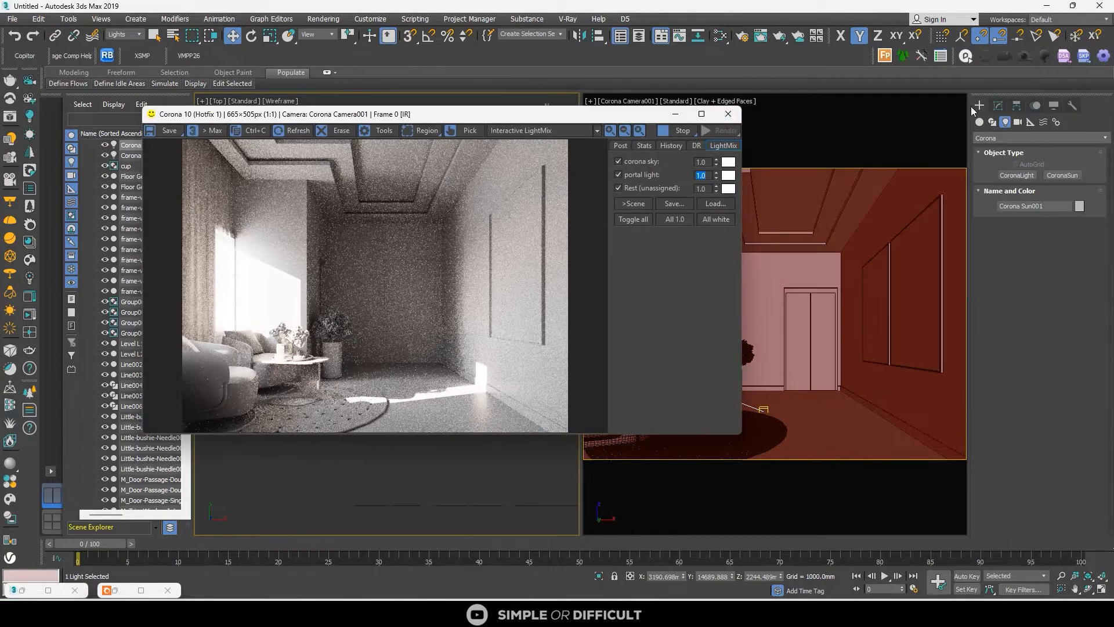
click(997, 106)
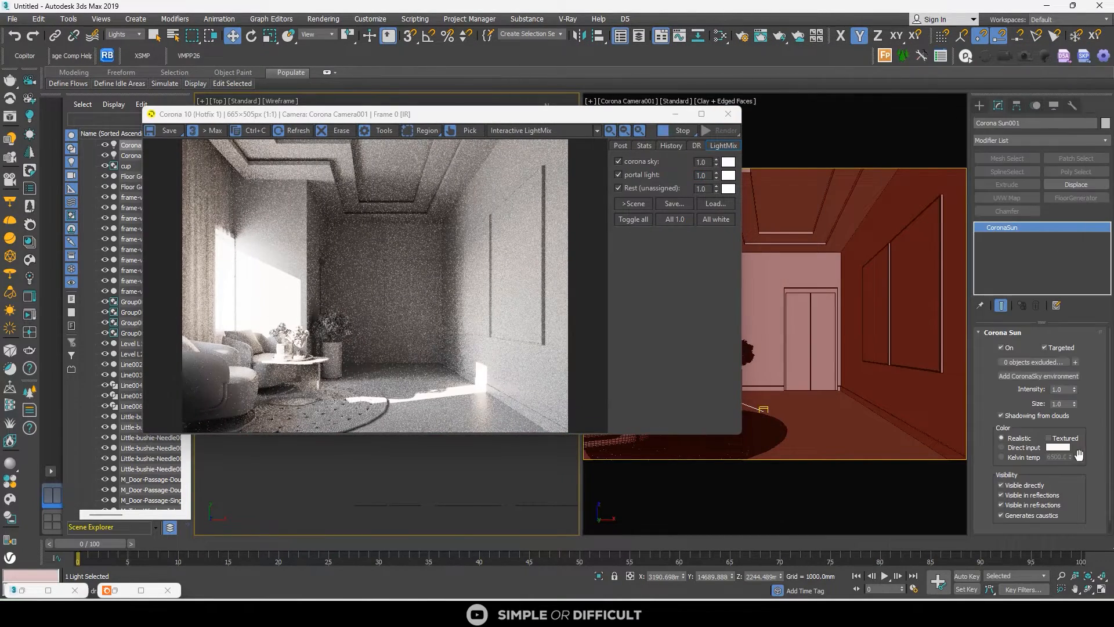
click(1057, 403)
text(5)
key(Return)
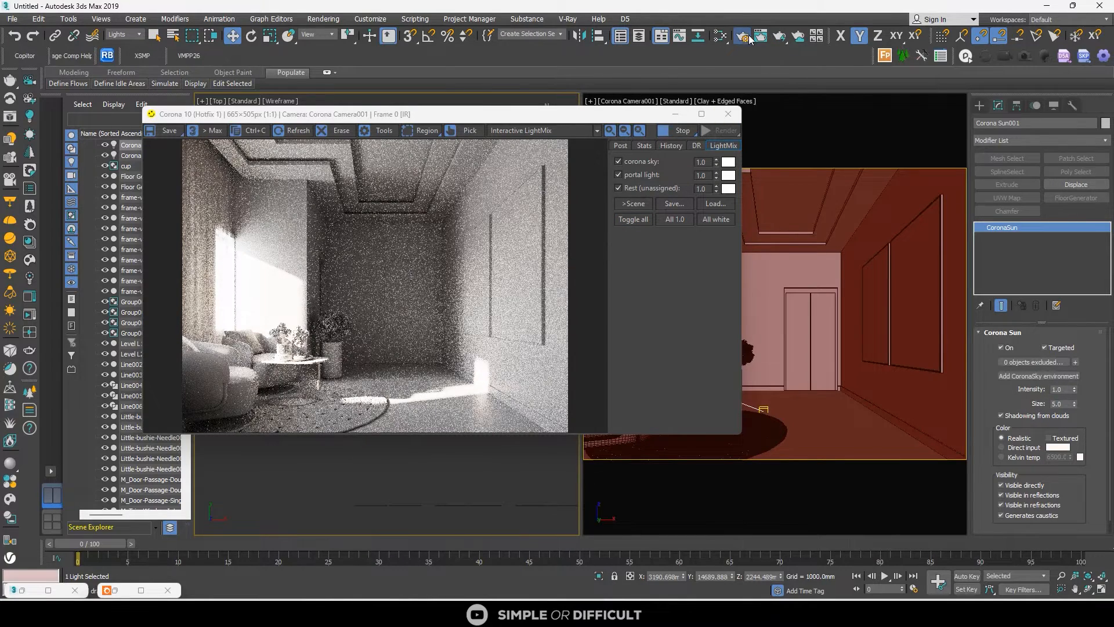
Add a CShading_LightSelect render element and name it "corona sun"
key(F10)
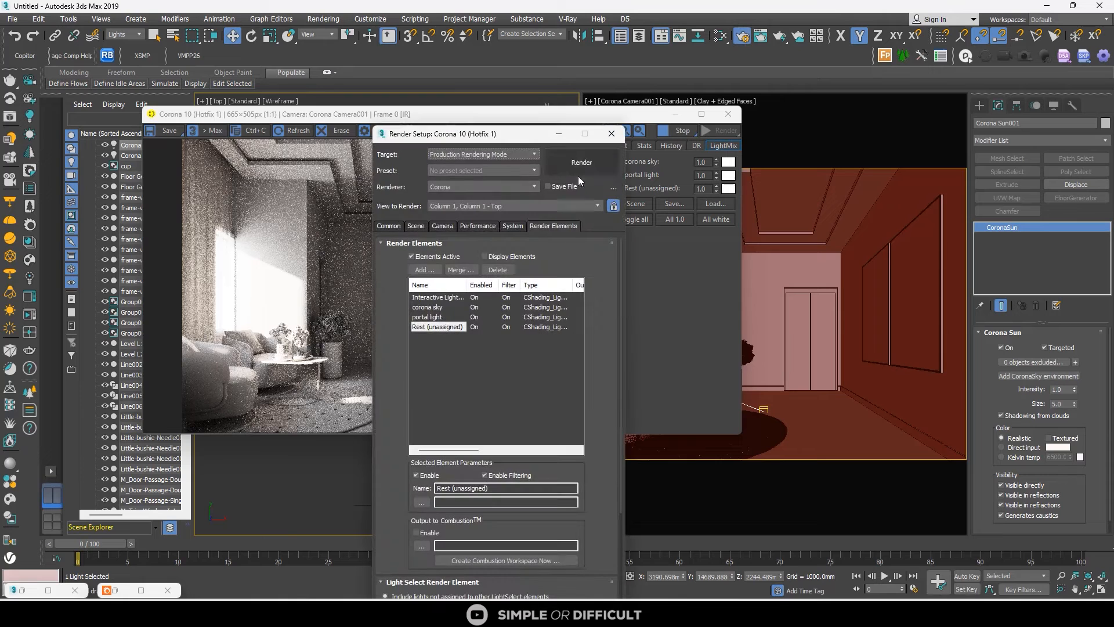
click(423, 269)
scroll(463, 436, down, 5)
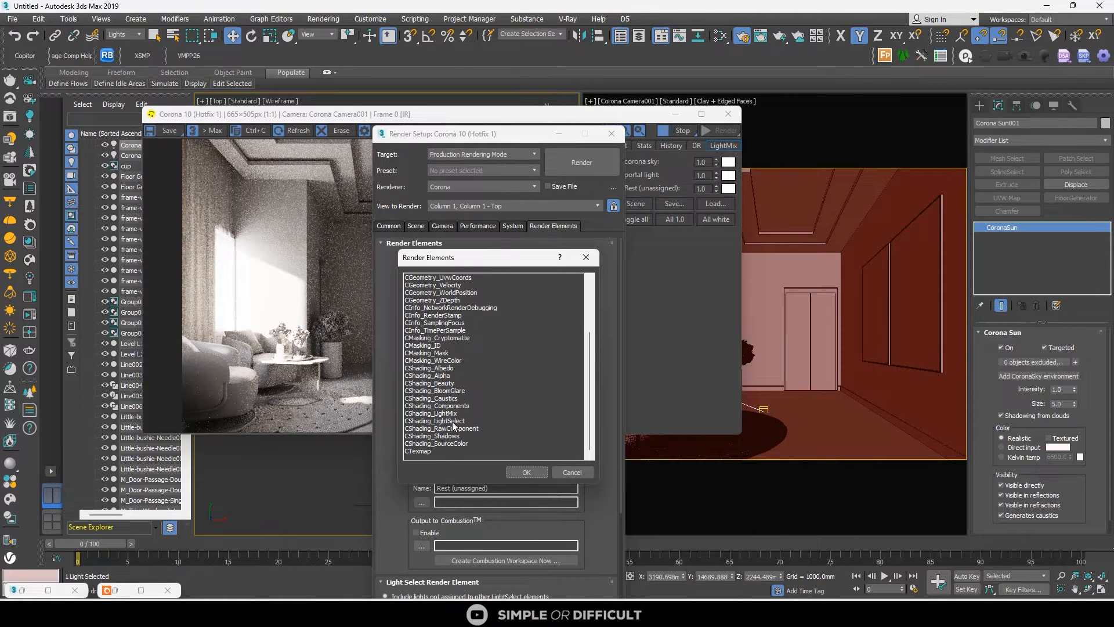
click(453, 422)
click(526, 471)
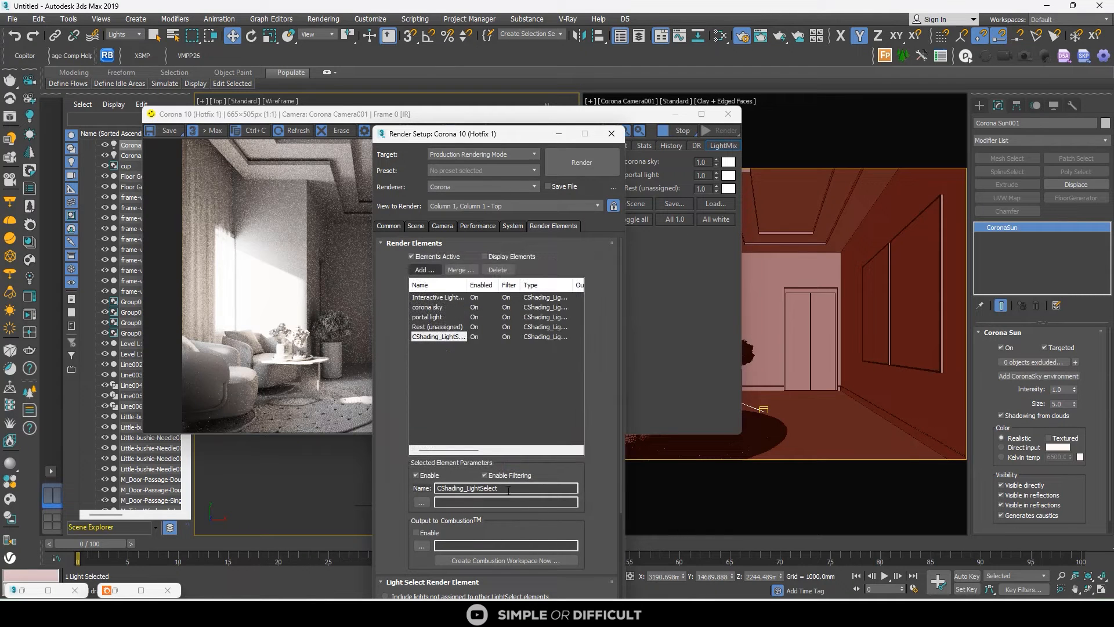
double_click(464, 488)
text(corona sun)
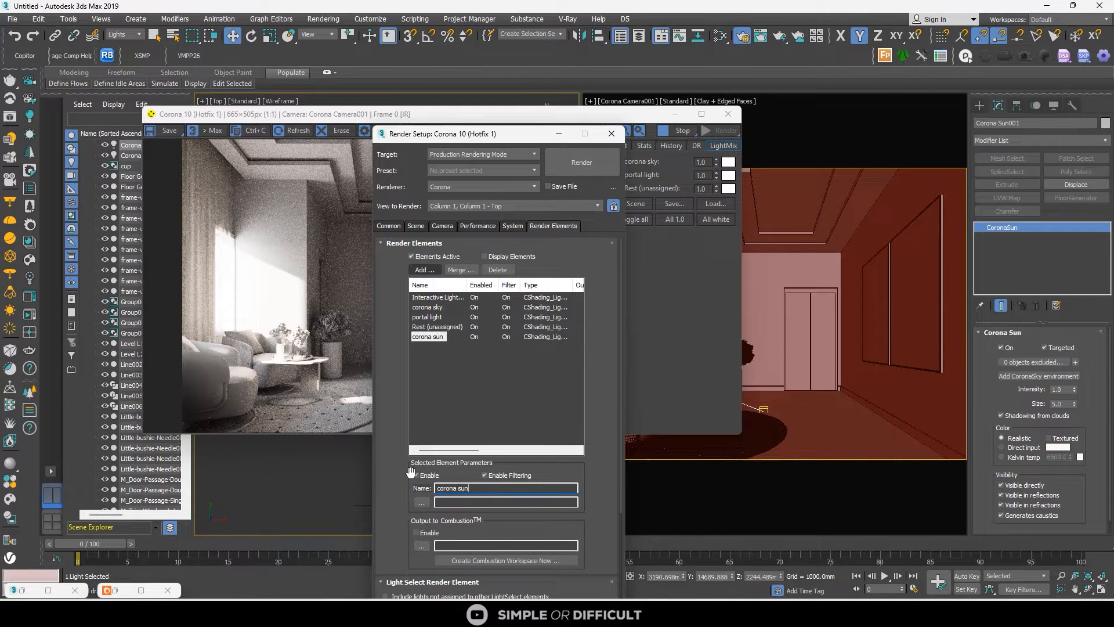
Assign Corona Sun001 as the specific light source of the corona sun element and close the render setup
scroll(409, 470, down, 3)
click(605, 518)
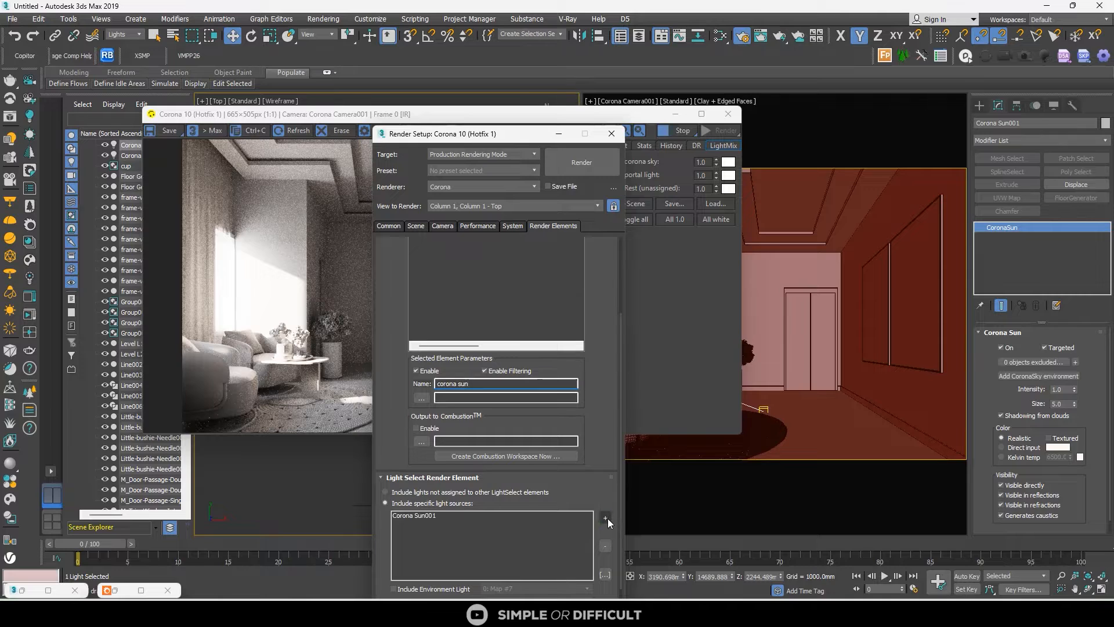
click(611, 134)
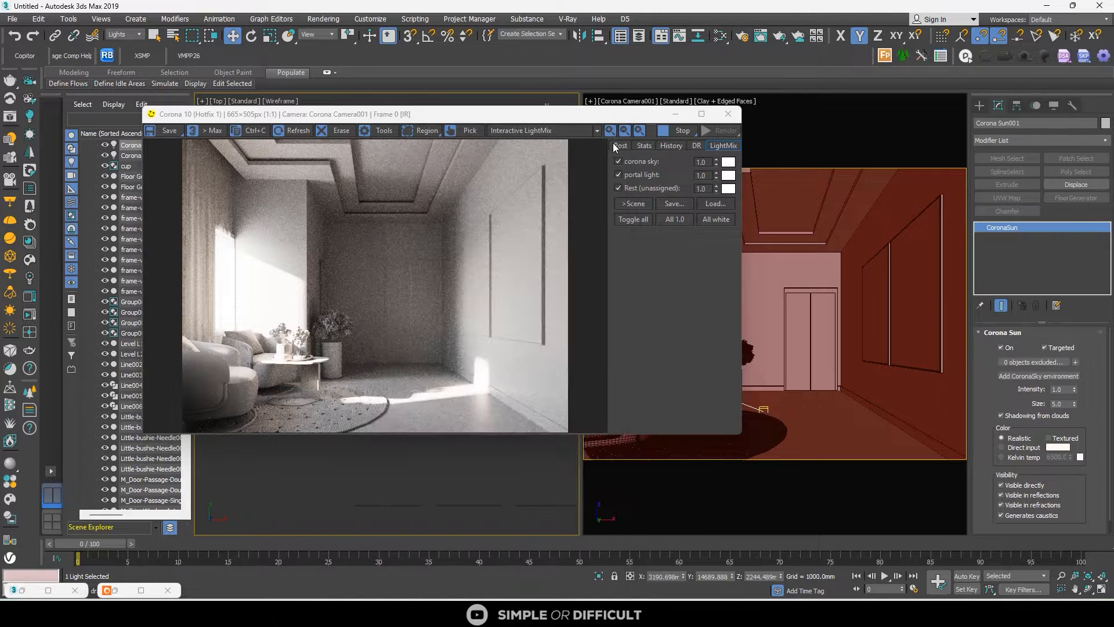
Restart the interactive render, test the corona sun layer in LightMix by toggling it and varying its intensity, and stop the render
click(718, 131)
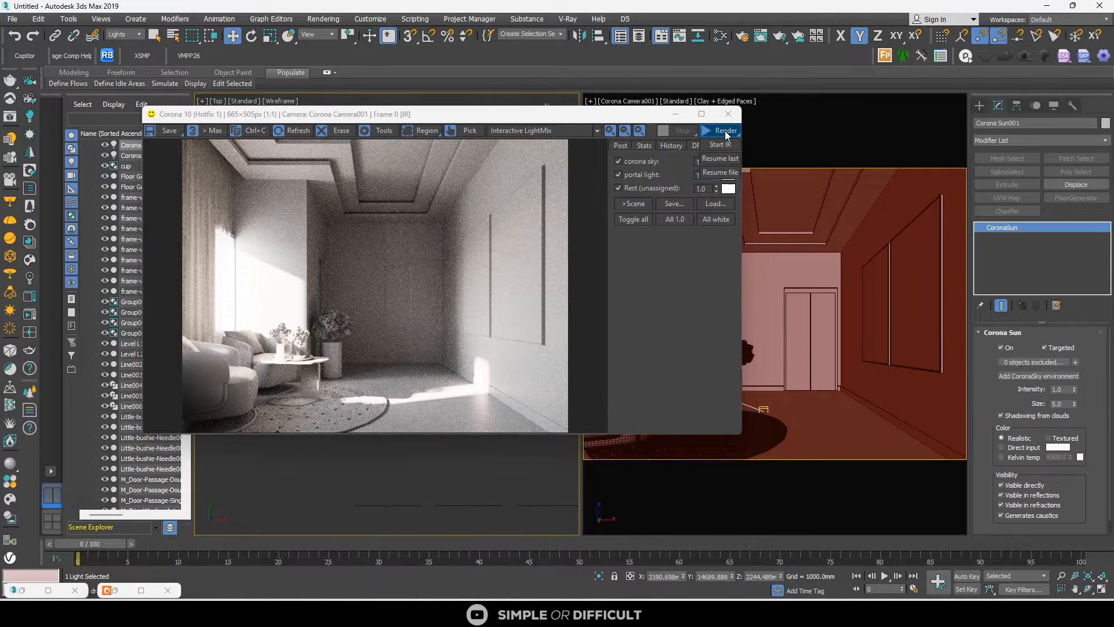
click(618, 201)
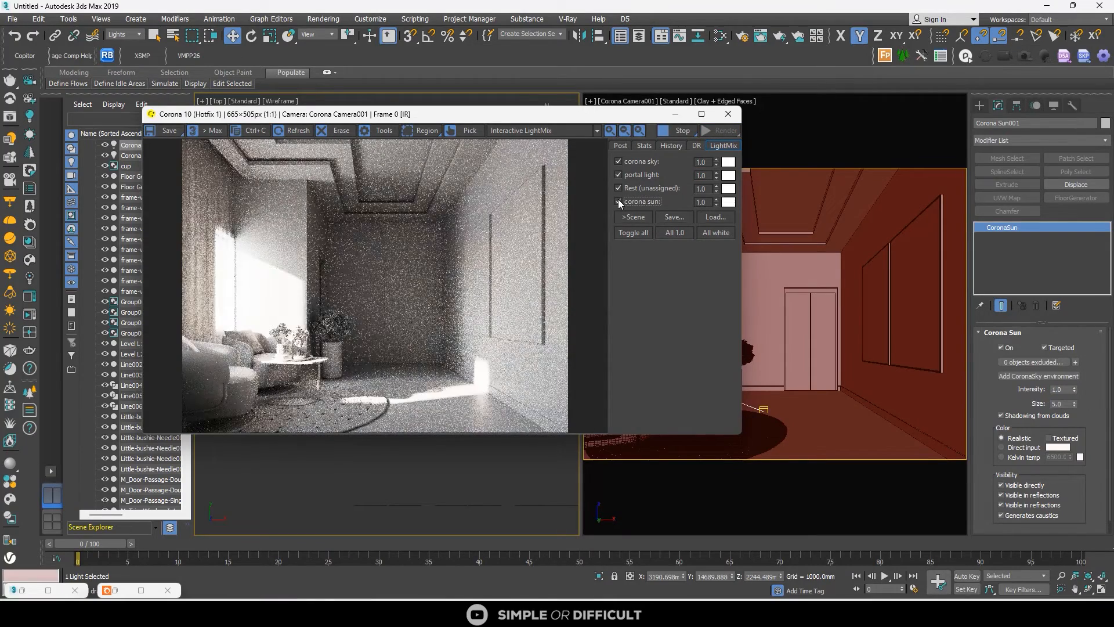
click(617, 200)
click(618, 200)
drag(715, 202, 718, 218)
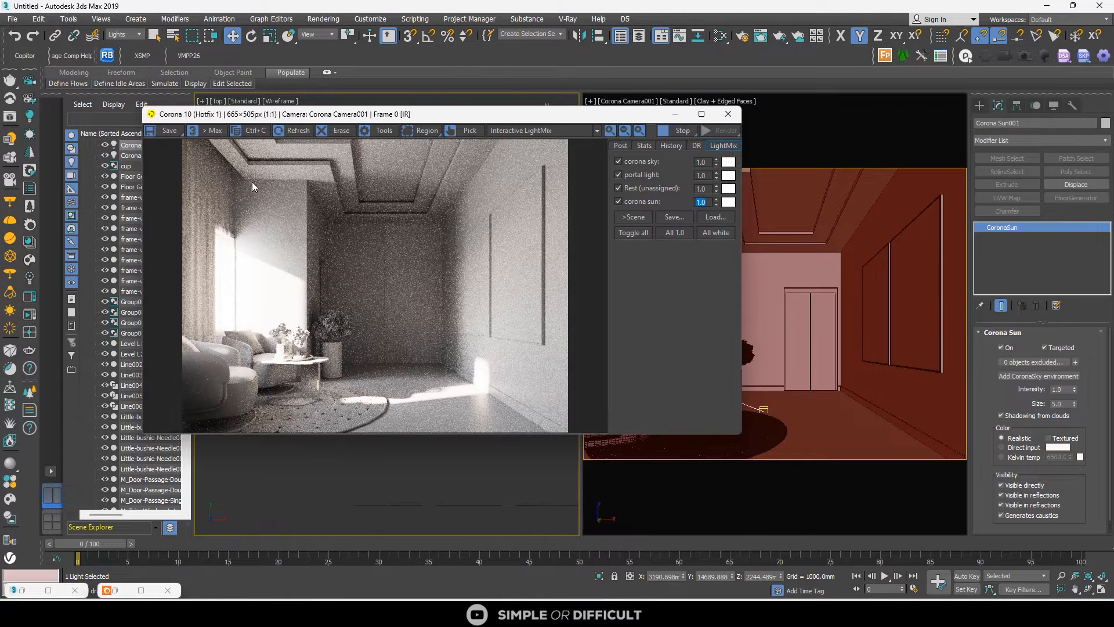
click(668, 131)
Minimize the frame buffer and restrict the selection filter to geometry
click(26, 60)
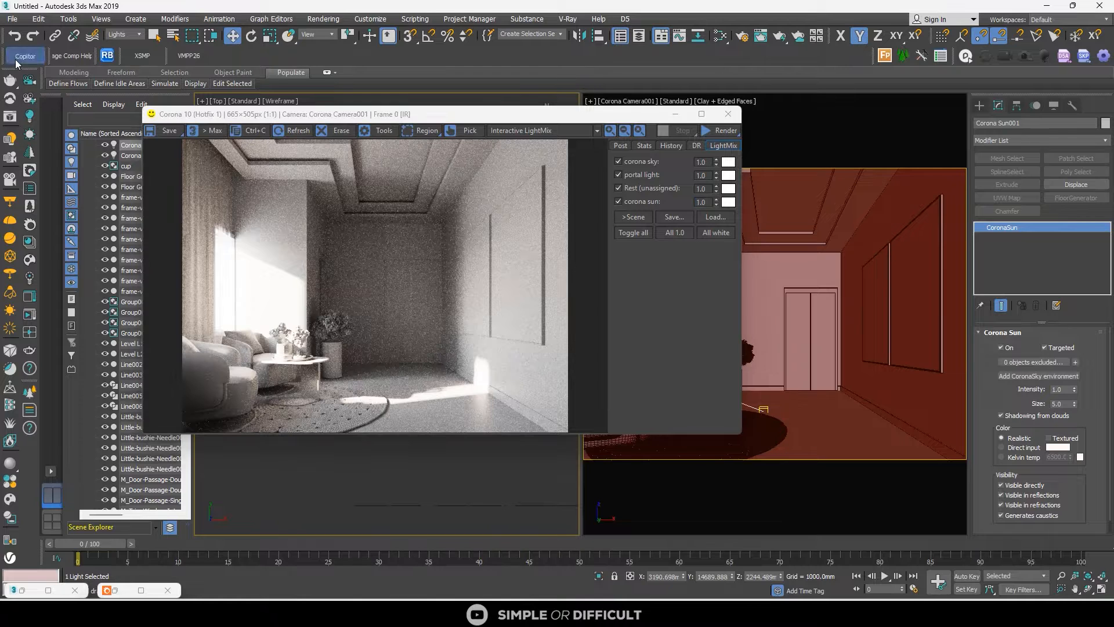
drag(642, 116, 506, 151)
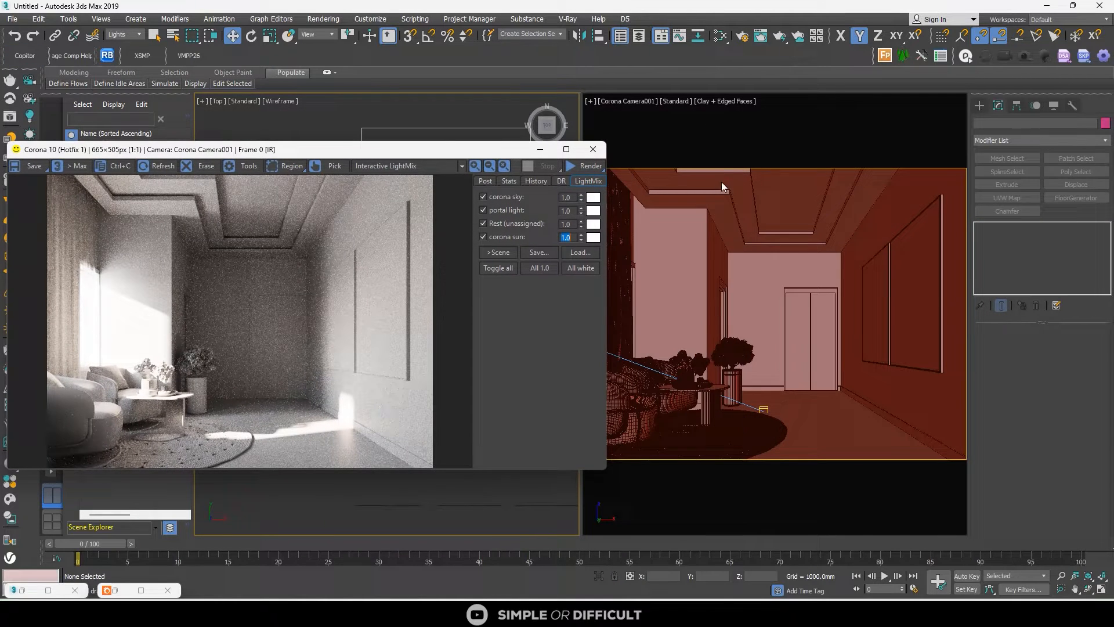
click(541, 149)
click(979, 106)
click(706, 197)
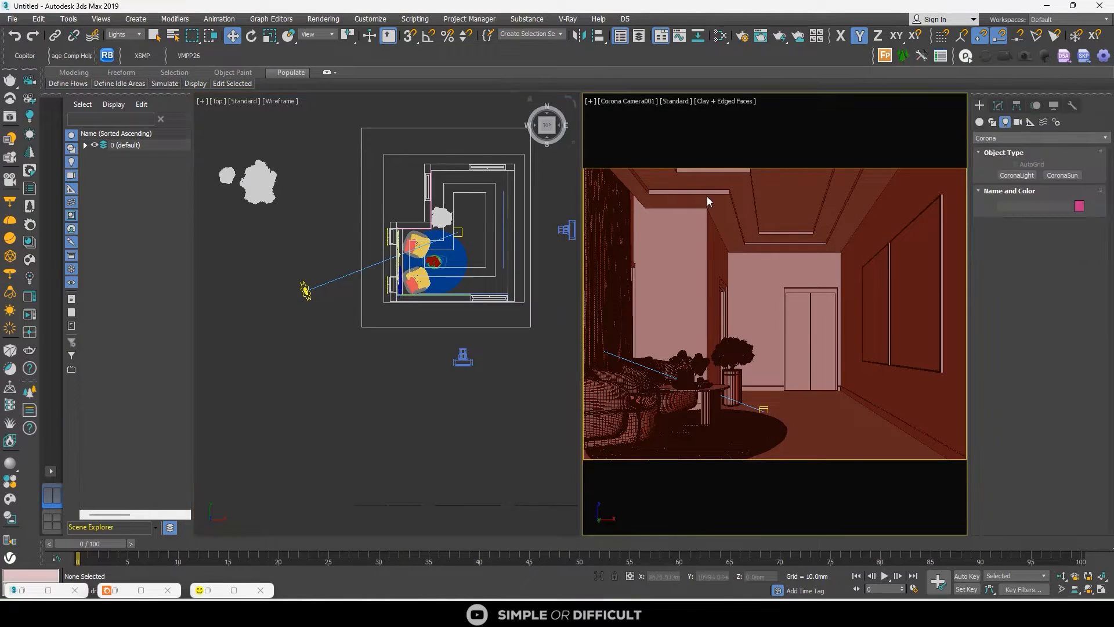
click(124, 34)
click(119, 51)
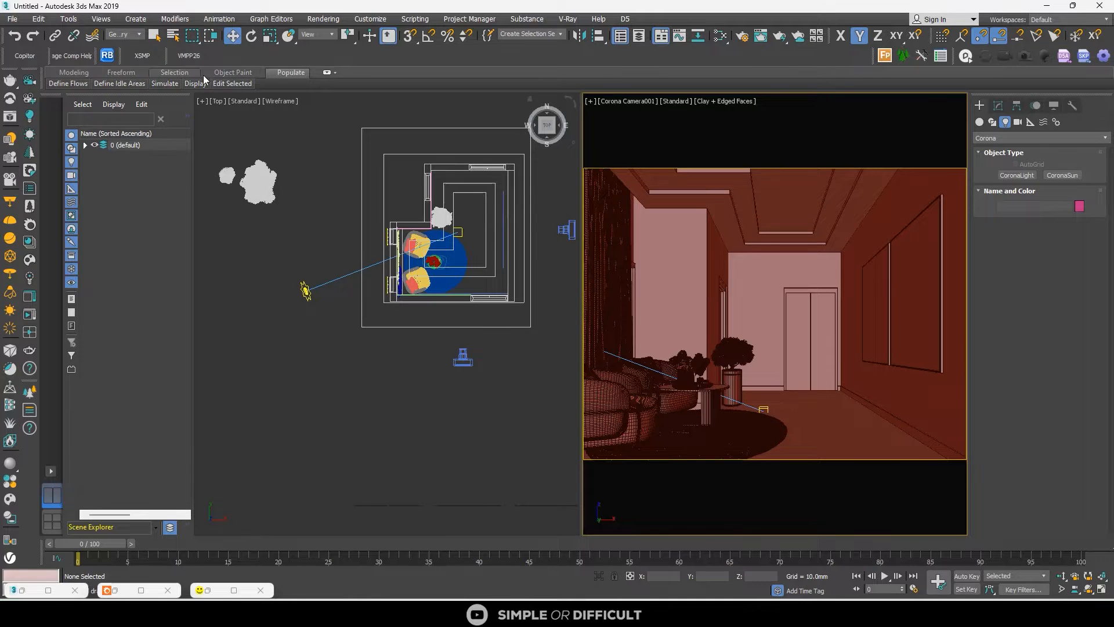
Isolate the two compound ceilings and the slab above them
click(637, 190)
ctrl+click(679, 179)
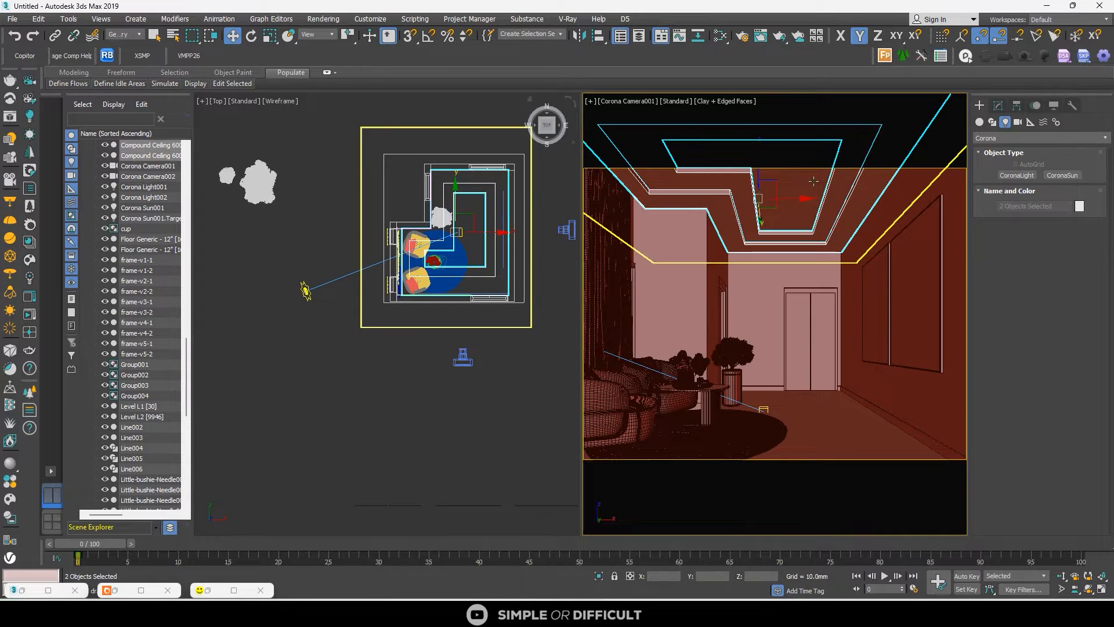
ctrl+click(815, 181)
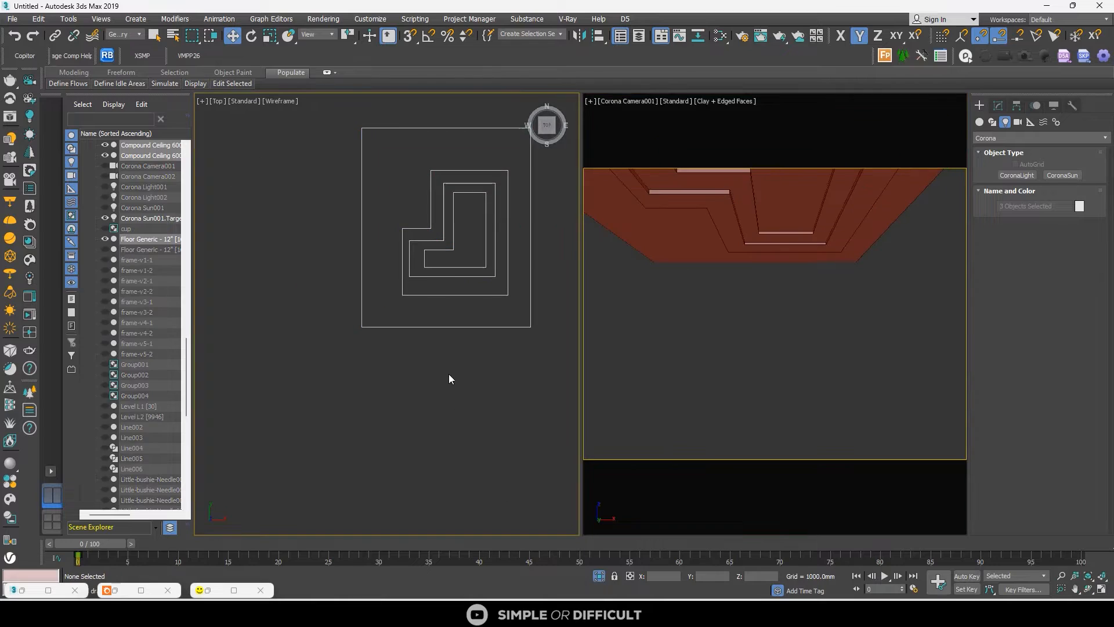
click(1000, 107)
click(979, 108)
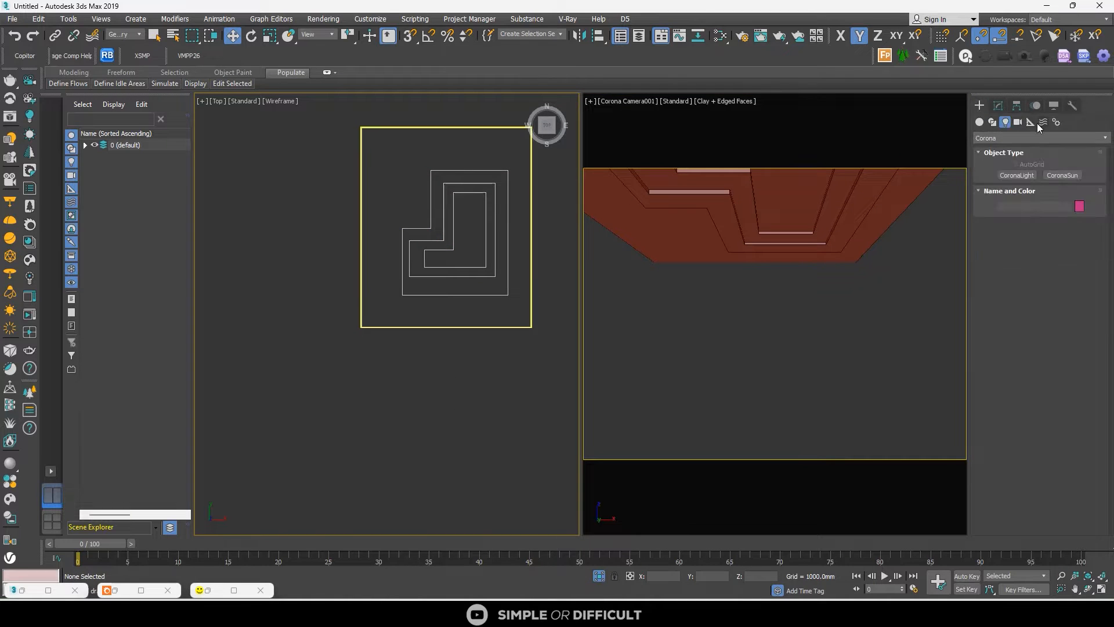
Exit isolation and draw a rectangular Corona Light about 50 by 1989 mm along the curtains in the Top view
click(1027, 175)
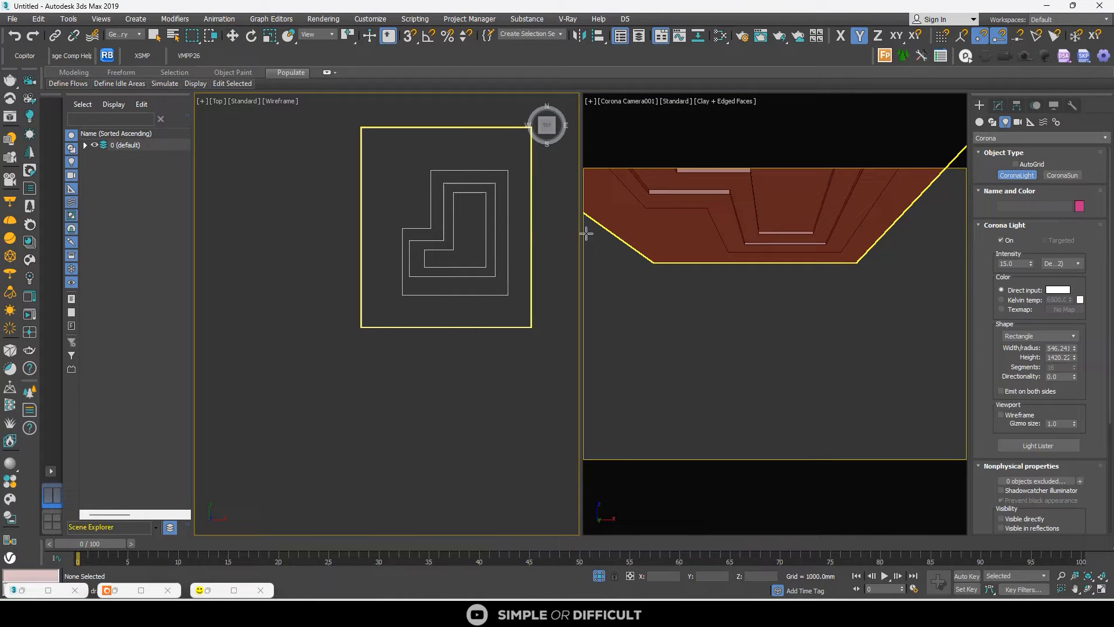
click(600, 577)
scroll(390, 243, up, 5)
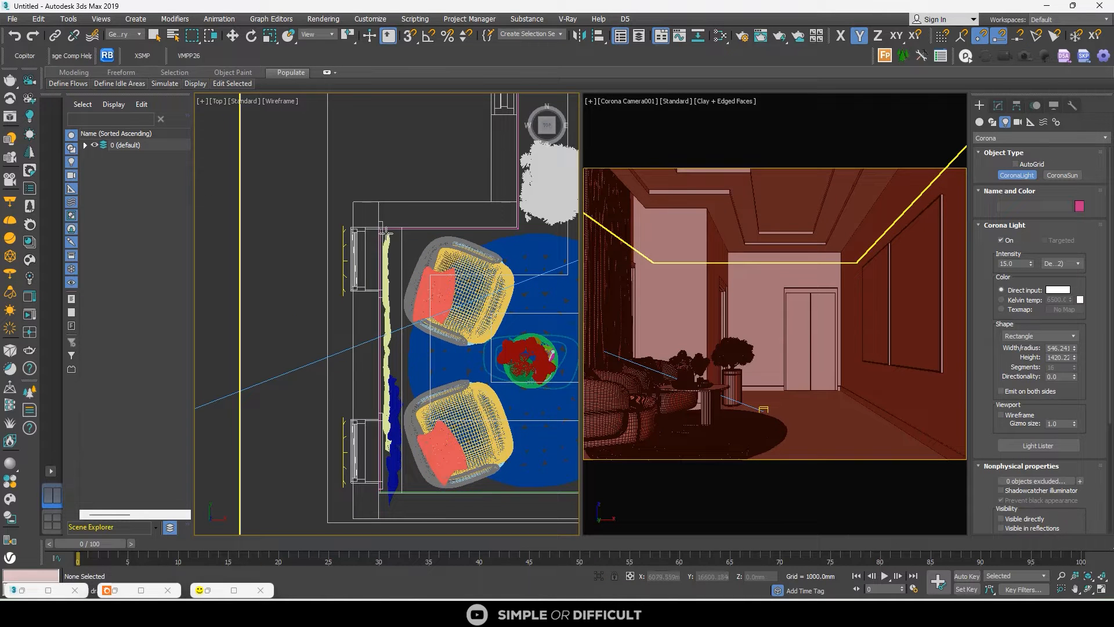
drag(387, 232, 390, 491)
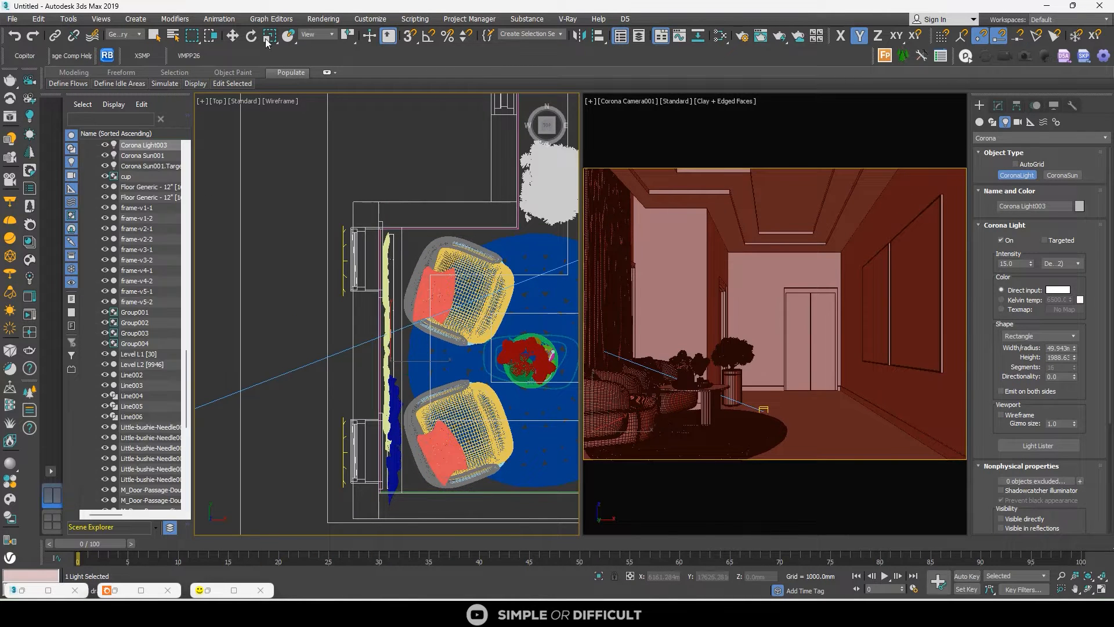
Move the new light in the Front view to the top of the curtains, at about X 6179 mm, Z 3129 mm
key(w)
key(f)
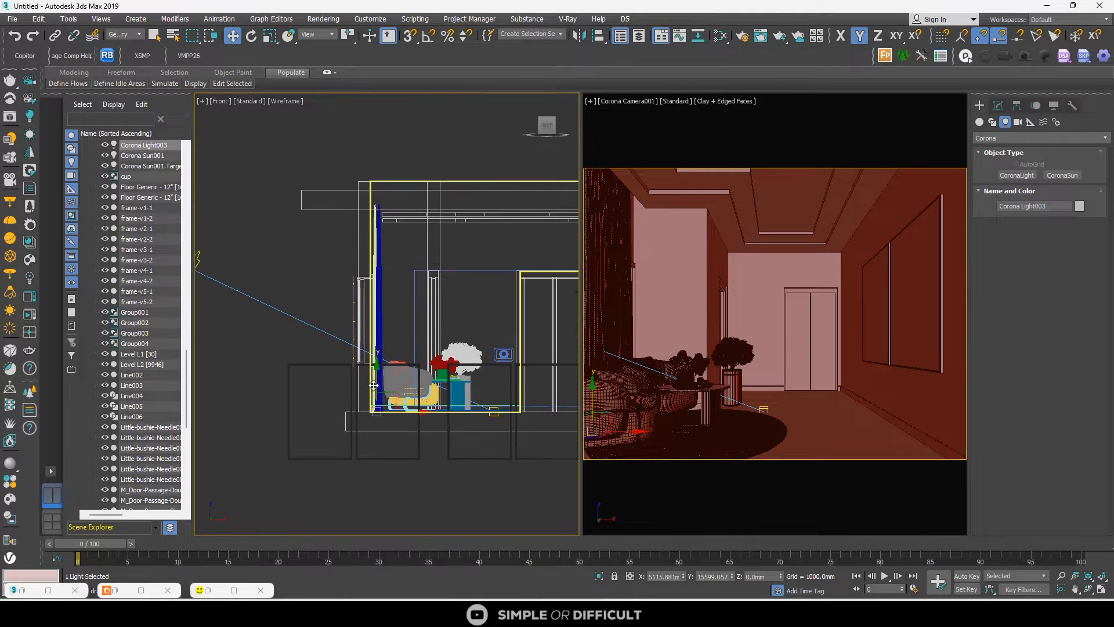
drag(374, 386, 385, 181)
scroll(401, 197, up, 4)
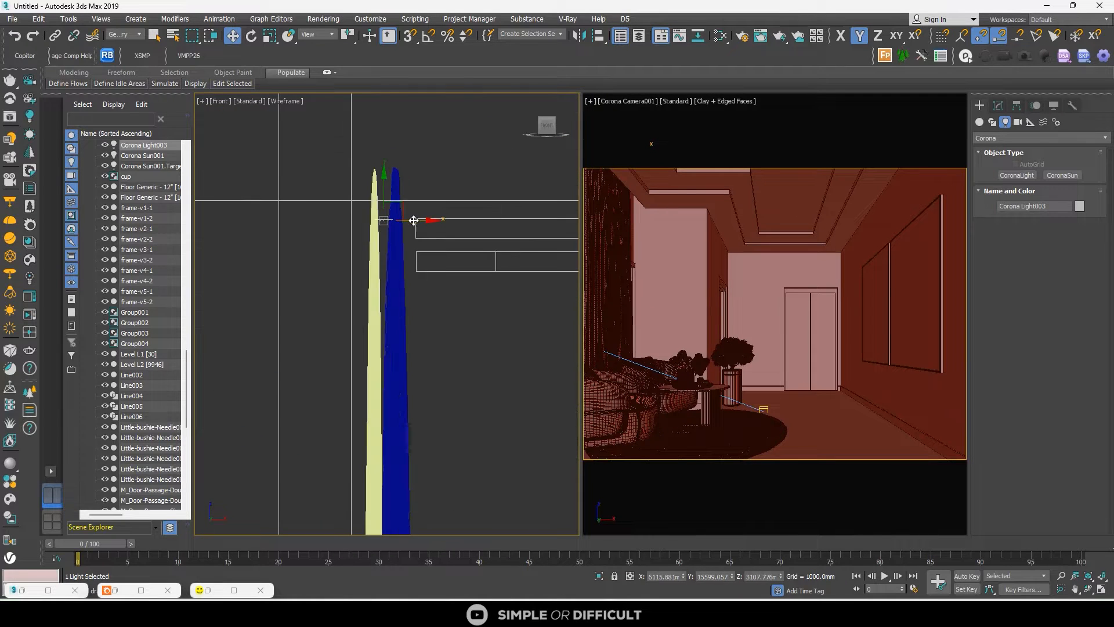
drag(414, 220, 409, 196)
scroll(416, 213, up, 5)
Examine the curtain lighting in the enlarged interactive render and restore the frame buffer to a smaller window
click(234, 590)
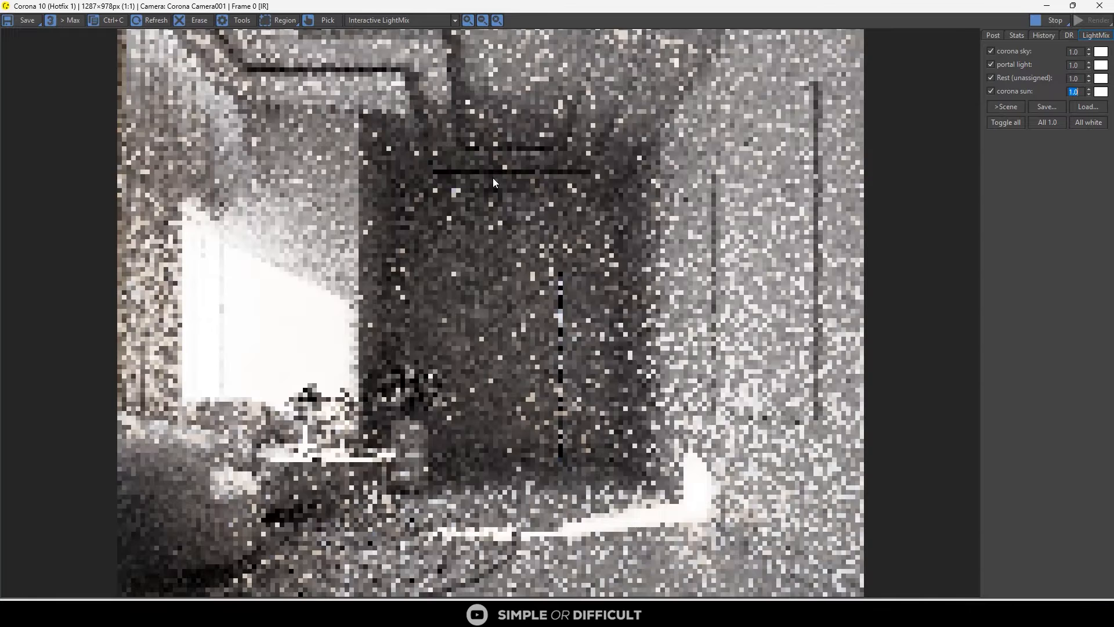
scroll(235, 123, up, 2)
scroll(239, 131, down, 2)
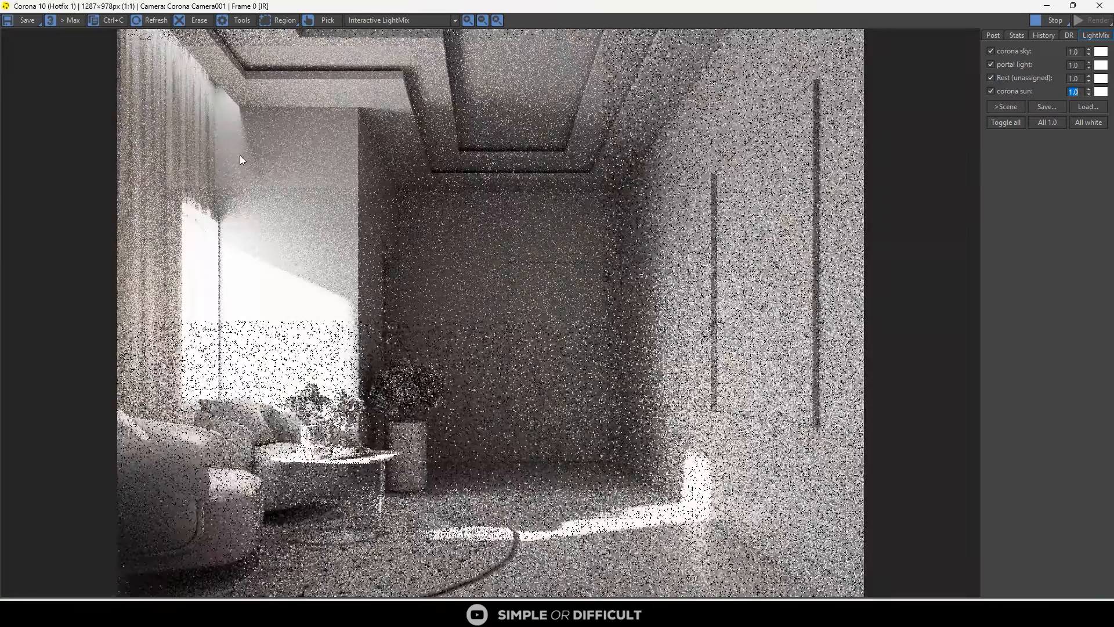
double_click(947, 7)
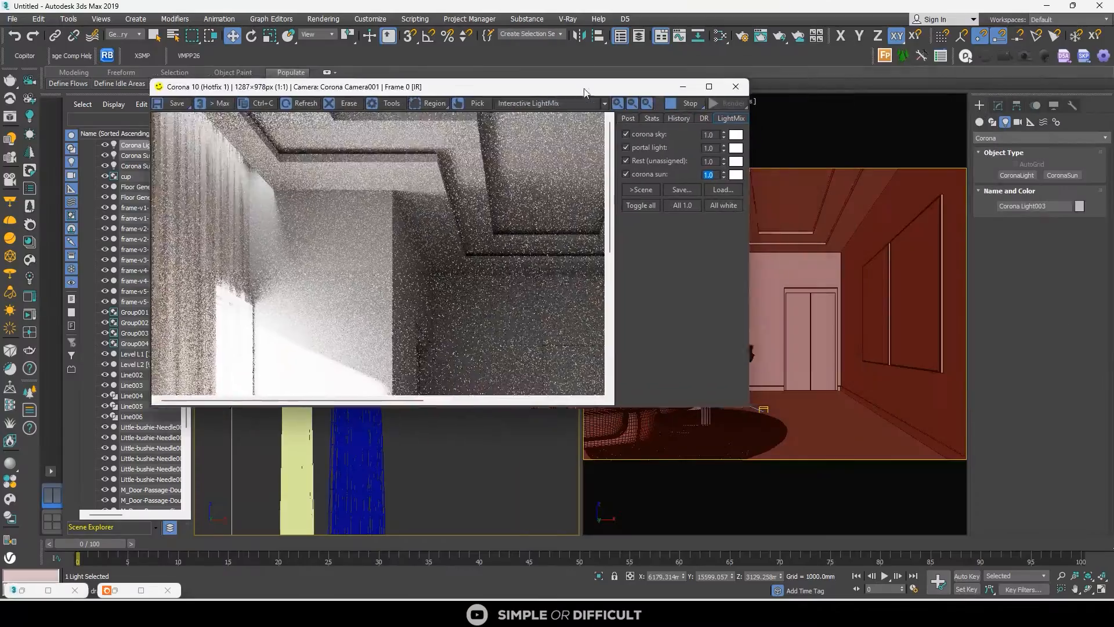
Switch the curtain light's colour to Kelvin temperature, trying 3600 K before setting it to 3200 K
click(998, 105)
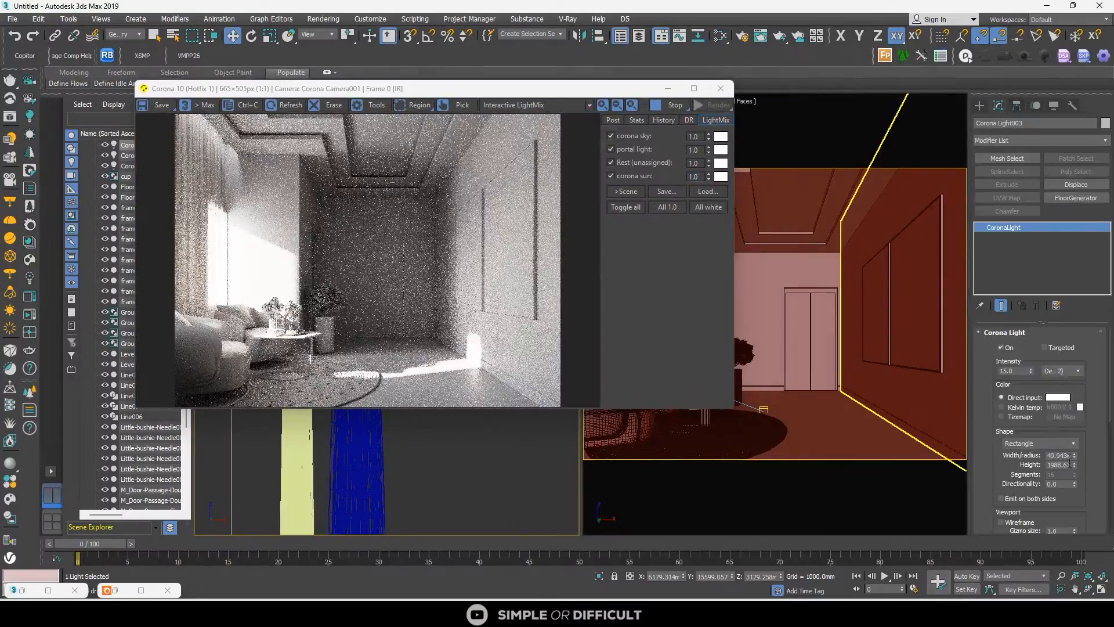
double_click(1068, 456)
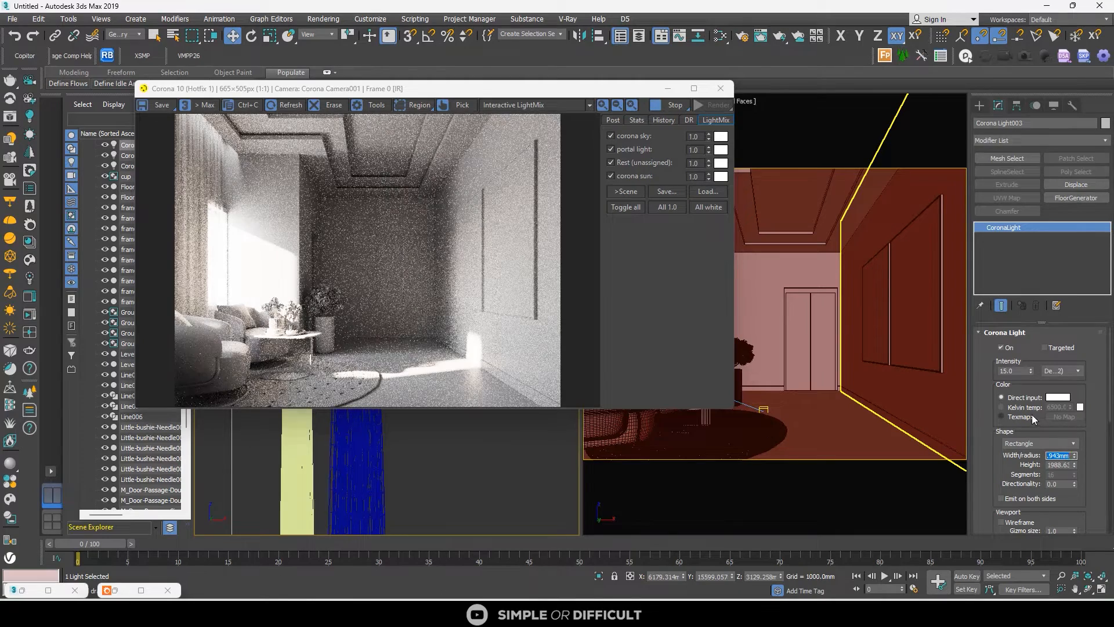
click(1013, 406)
double_click(1054, 407)
text(3600)
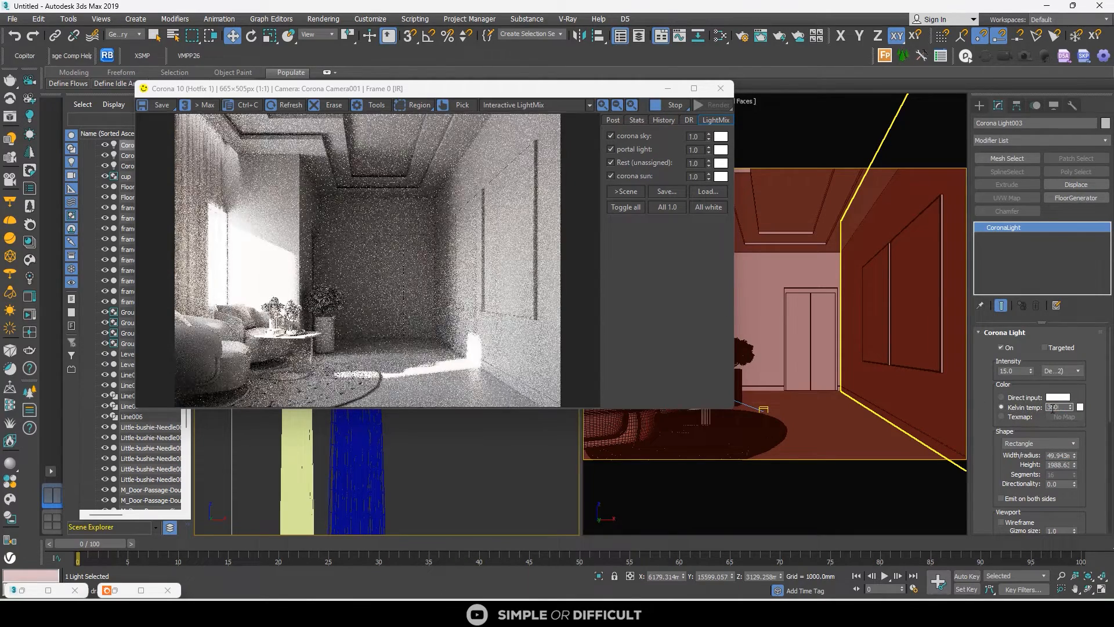
key(Return)
scroll(224, 131, up, 2)
scroll(280, 214, down, 2)
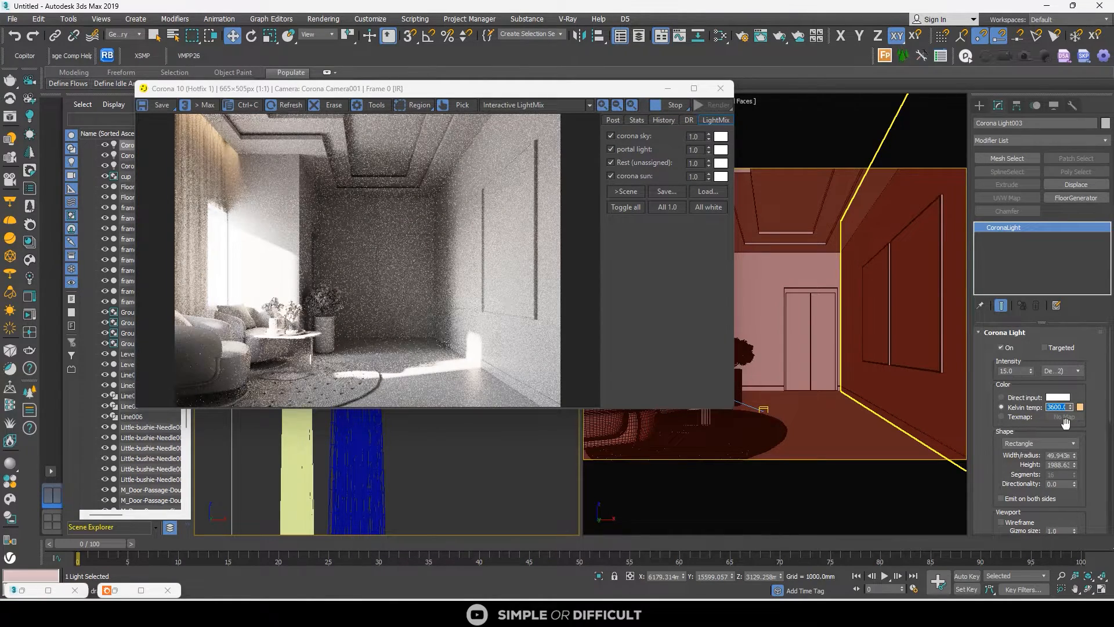
text(3200)
key(Return)
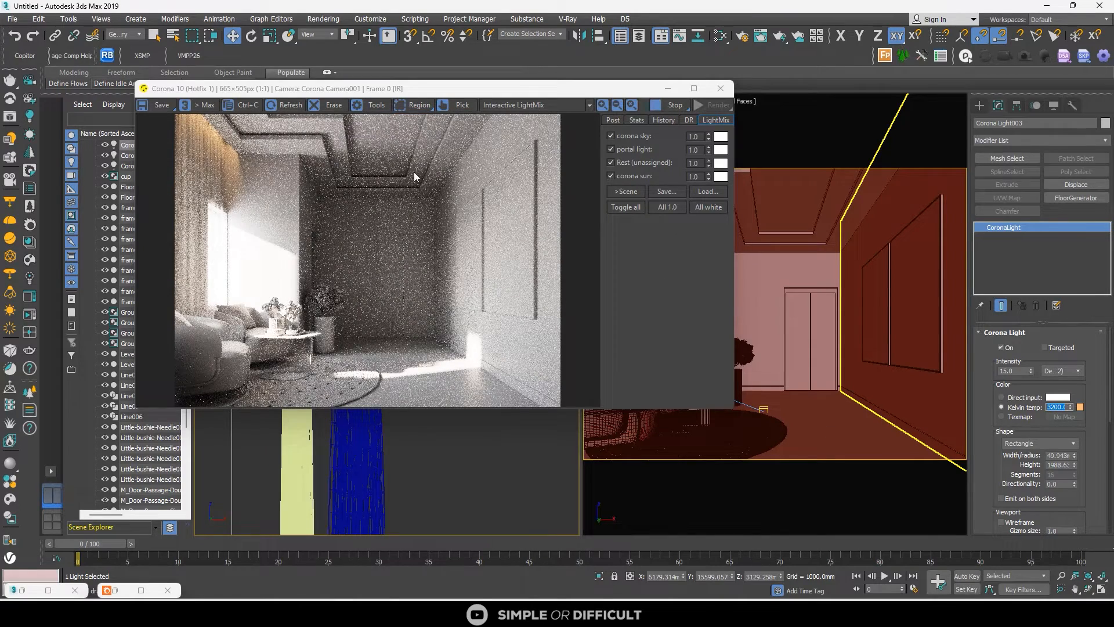
Reset the selection filter to All, add both compound ceilings and the slab above to the light selection, and isolate them
click(667, 89)
scroll(408, 252, down, 5)
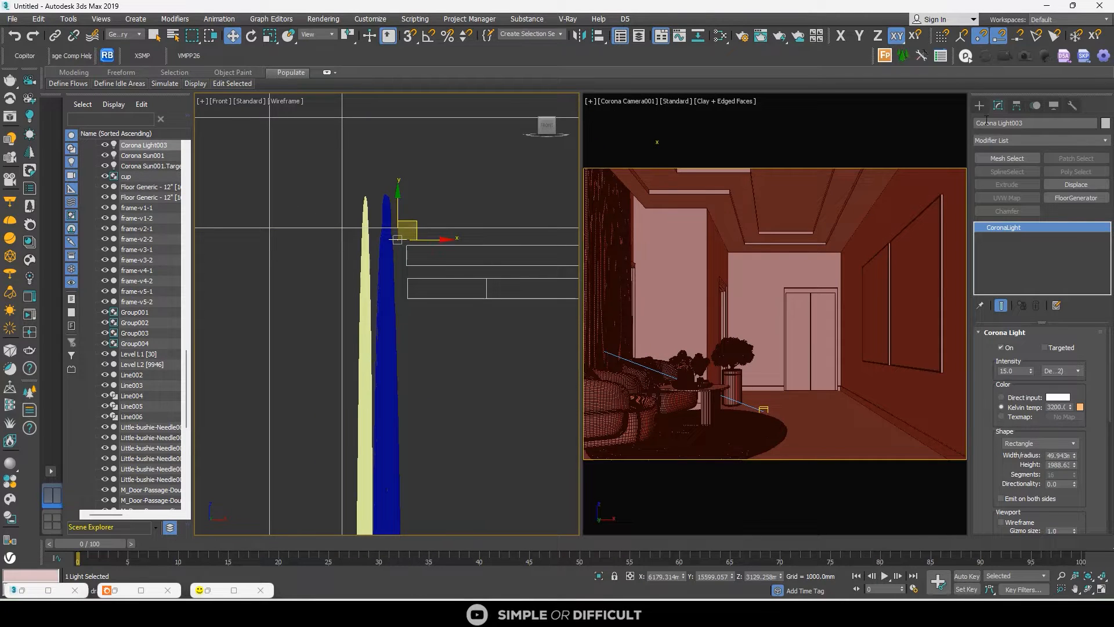
click(126, 35)
click(129, 43)
ctrl+click(445, 267)
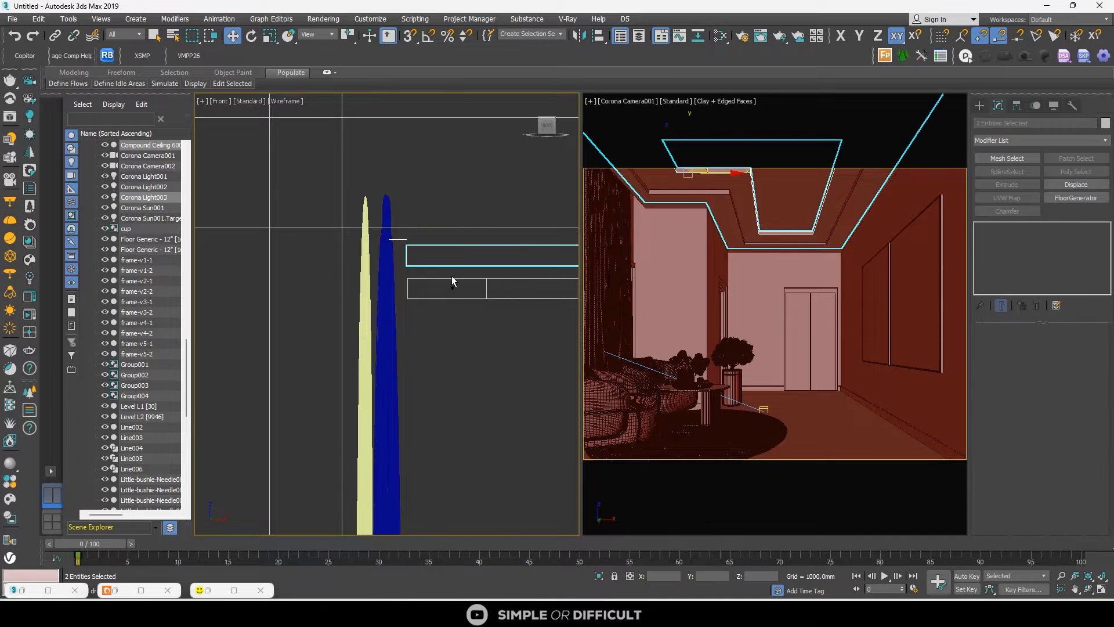
ctrl+click(451, 278)
click(599, 575)
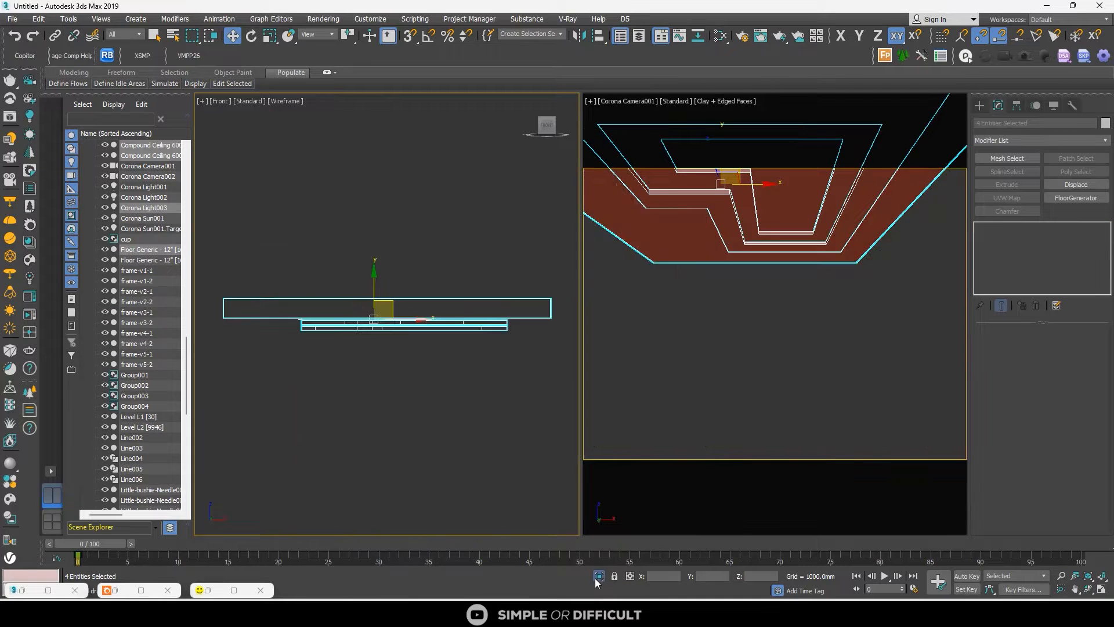
Duplicate the curtain light in the Front view as an independent copy at the lower ceiling, about X 6405 mm, Z 3026 mm
click(301, 320)
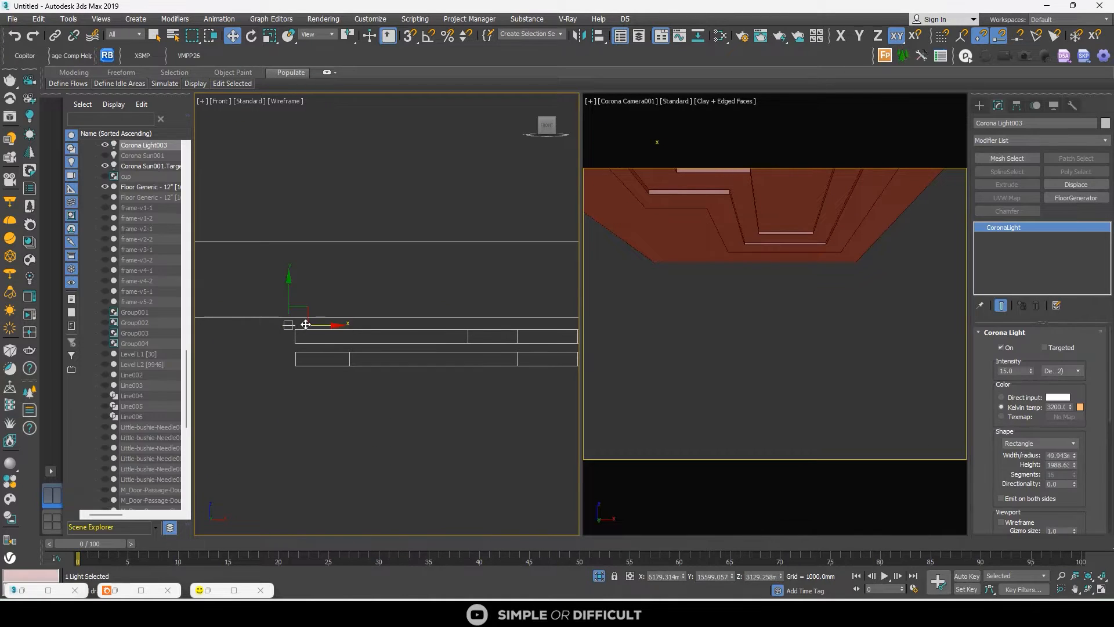
mouse_move(310, 318)
shift+mouse_down()
mouse_move(364, 330)
mouse_move(367, 343)
shift+mouse_up()
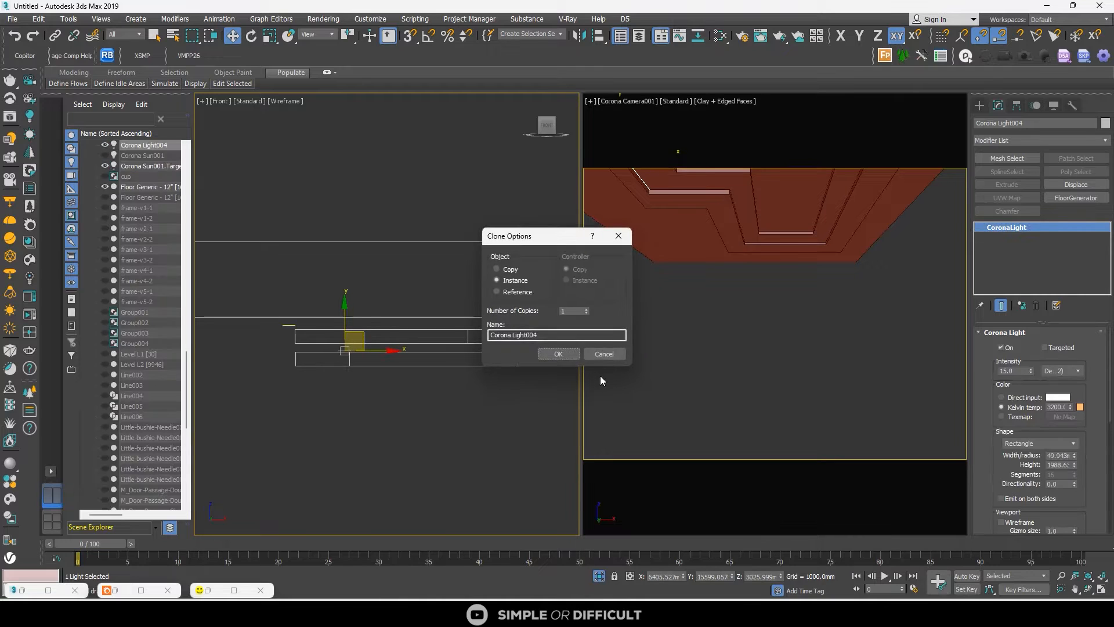
click(496, 269)
click(548, 352)
Shorten the copied light to about 1179 mm and align it beside the ceiling recess in the Top view, at about X 6387 mm, Y 15706 mm
key(t)
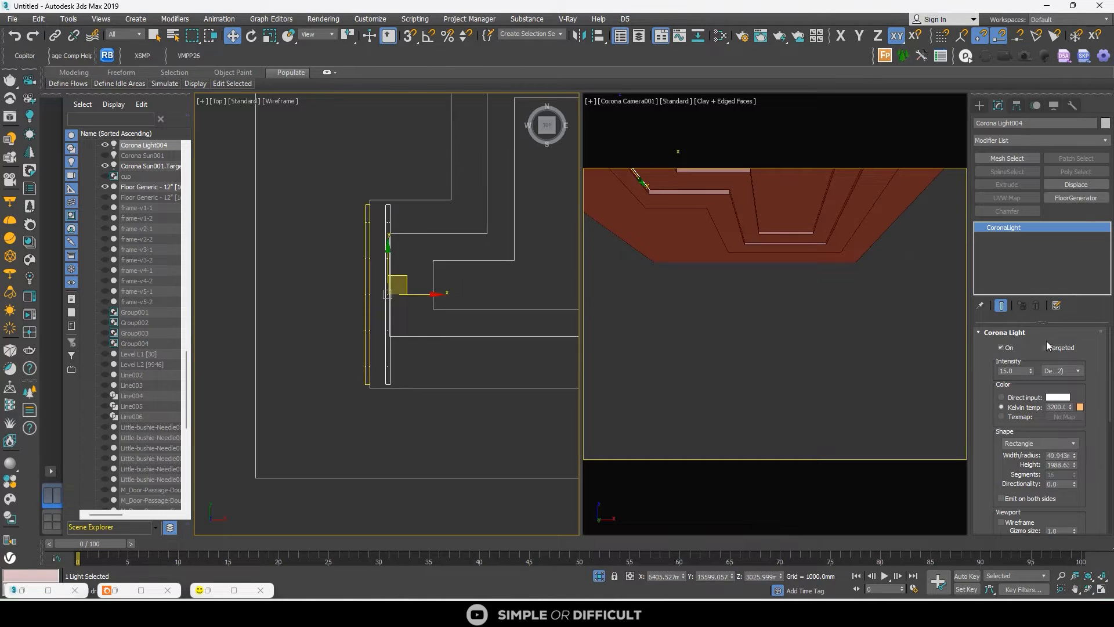
drag(1073, 453, 1077, 482)
click(1077, 466)
scroll(425, 279, up, 3)
middle_drag(427, 279, 436, 340)
drag(375, 350, 371, 337)
drag(1074, 457, 1076, 471)
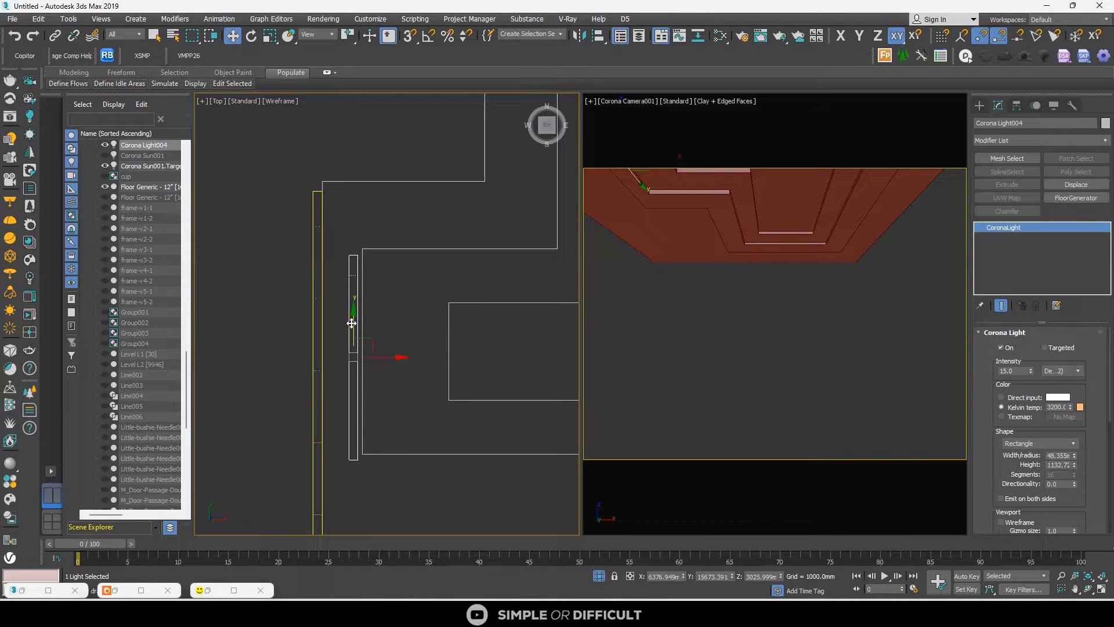
drag(353, 323, 353, 316)
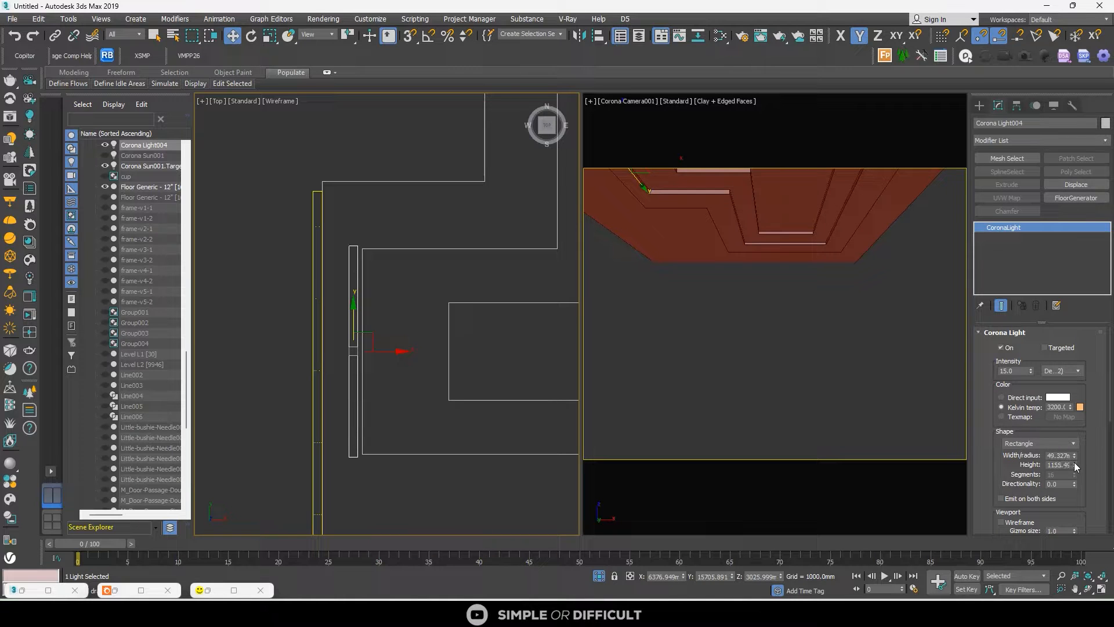
scroll(354, 353, up, 2)
scroll(383, 349, down, 2)
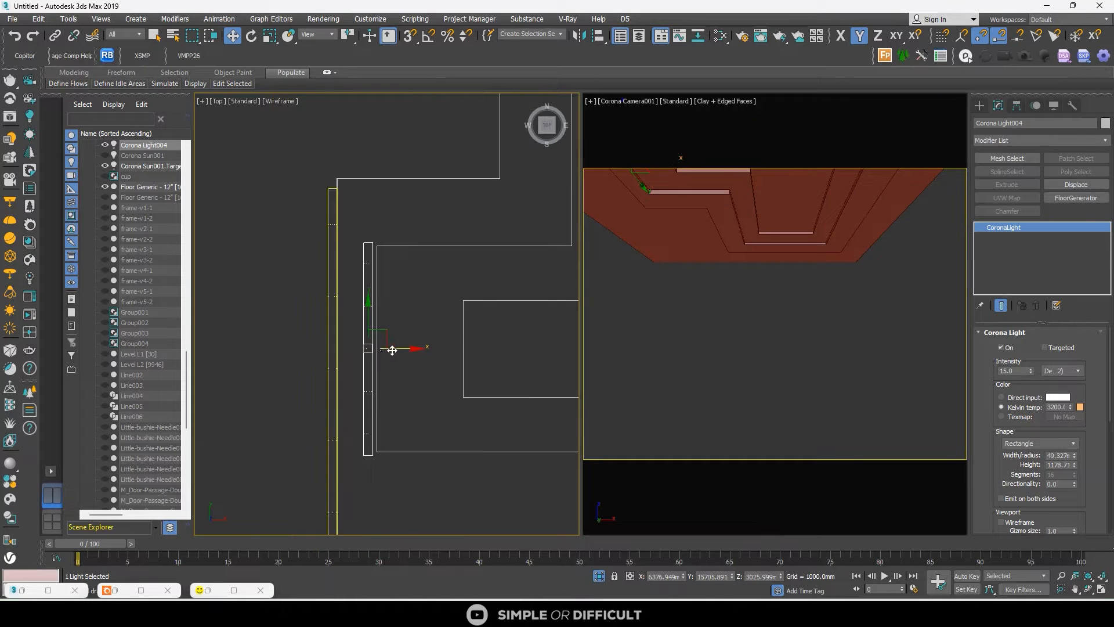
drag(390, 349, 391, 350)
click(373, 326)
Tilt the copied light about 14 degrees in the Front view
scroll(376, 329, down, 3)
alt+middle_drag(376, 329, 394, 225)
click(547, 126)
scroll(374, 335, up, 5)
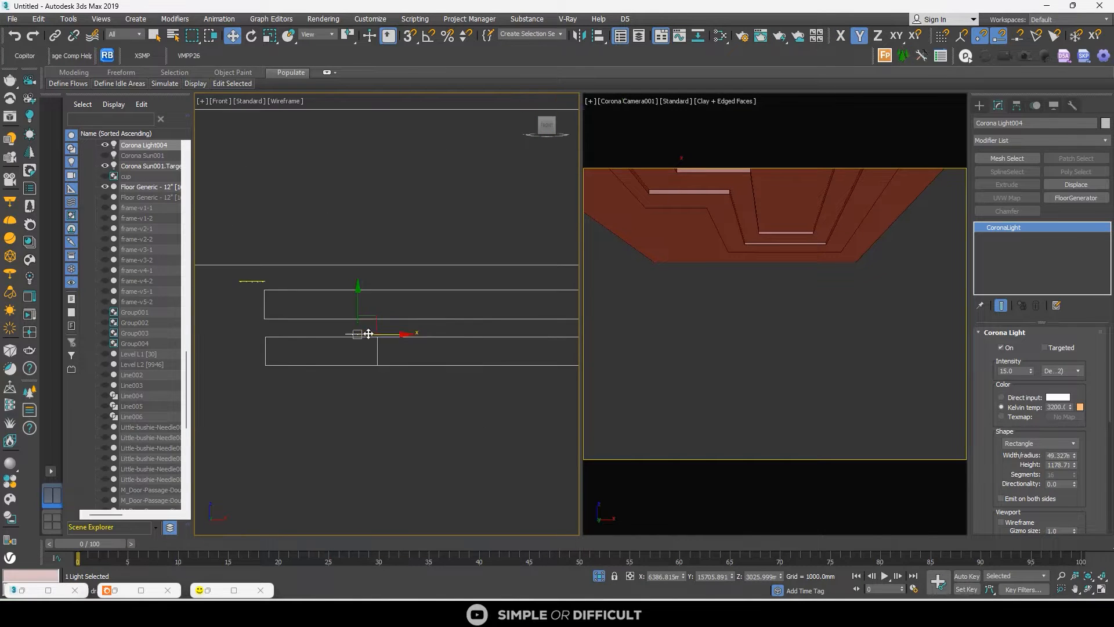
click(251, 39)
scroll(374, 342, up, 2)
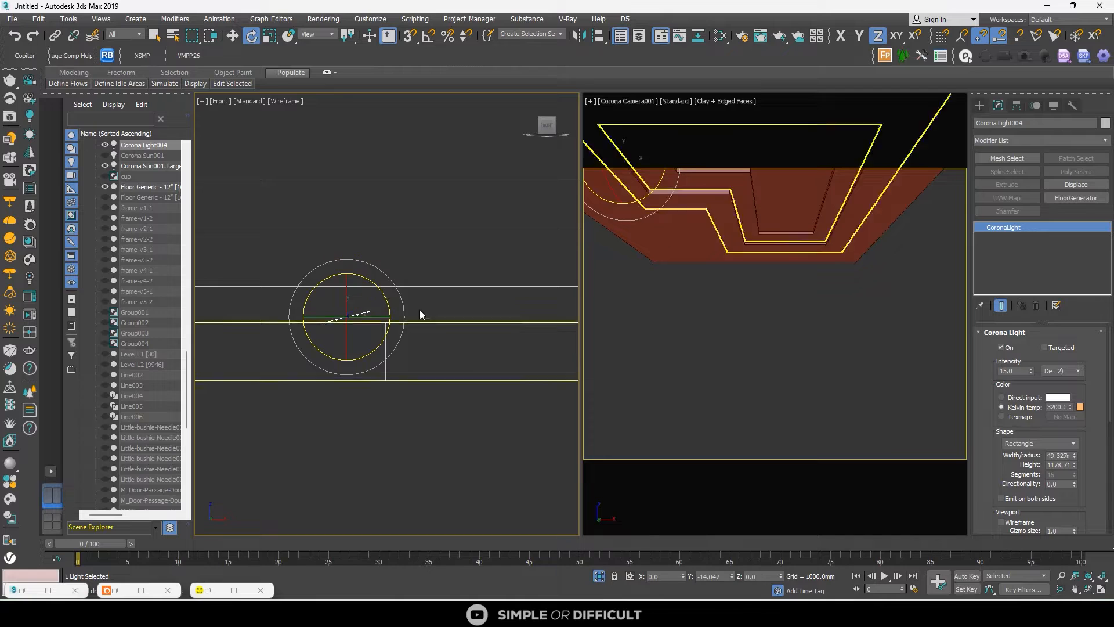
Raise the tilted light to about Z 3036 mm and increase its tilt to about 26 degrees
click(232, 38)
drag(360, 301, 360, 261)
click(251, 37)
scroll(361, 263, down, 3)
click(980, 106)
scroll(345, 295, down, 2)
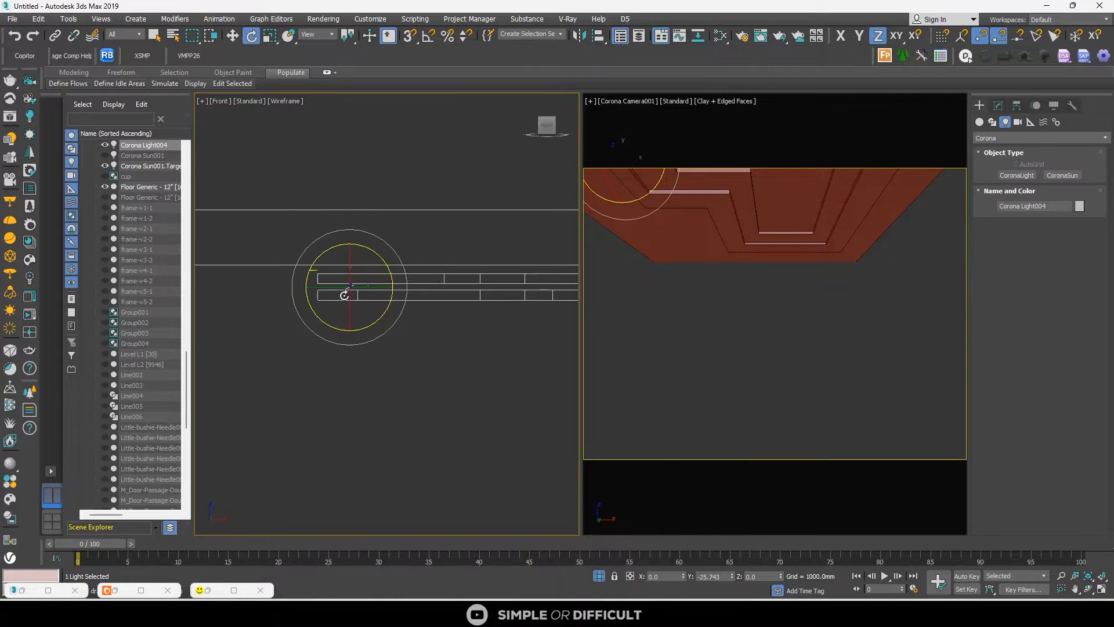
middle_drag(364, 296, 340, 306)
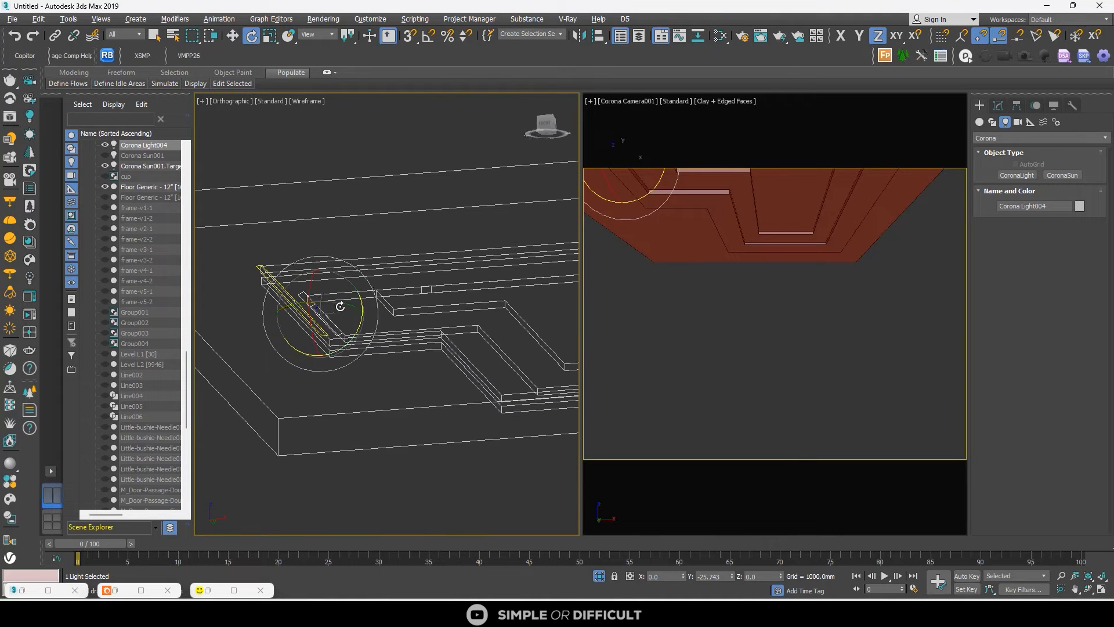
key(f)
Duplicate the tilted light in the Front view onto the upper ceiling level, at about X 6860 mm, Z 3125 mm
key(w)
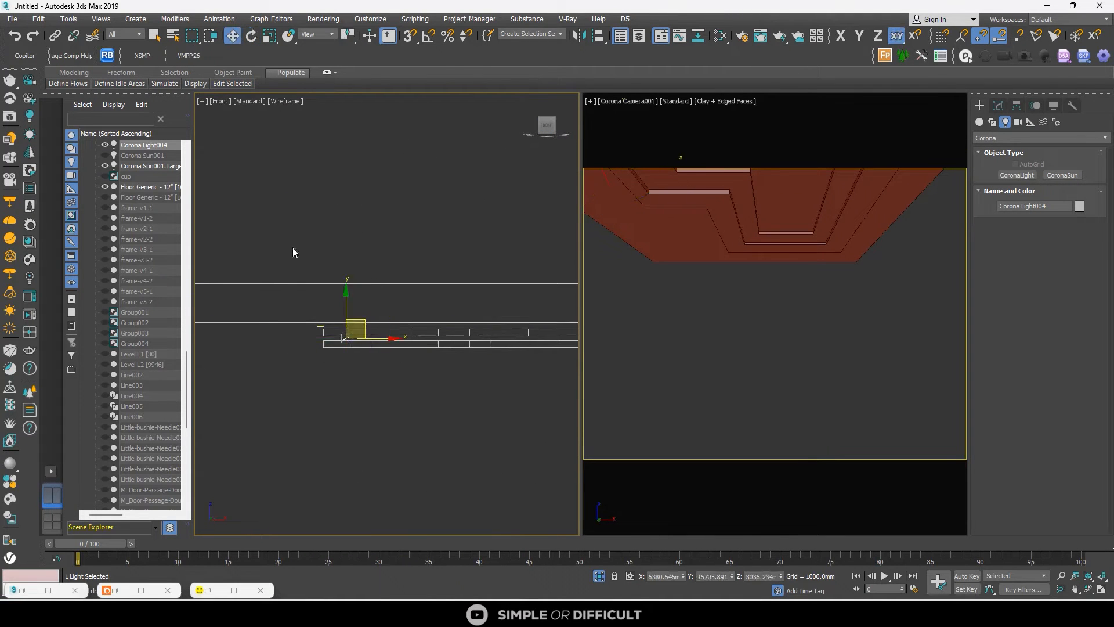
scroll(362, 325, up, 2)
middle_drag(362, 325, 320, 339)
mouse_move(314, 344)
shift+mouse_down()
mouse_move(416, 325)
mouse_move(401, 326)
mouse_move(424, 368)
shift+mouse_up()
click(555, 354)
scroll(380, 335, up, 7)
Shorten the upper ceiling light to about 659 mm to suit the short edge of the inner recess
key(t)
scroll(385, 355, up, 3)
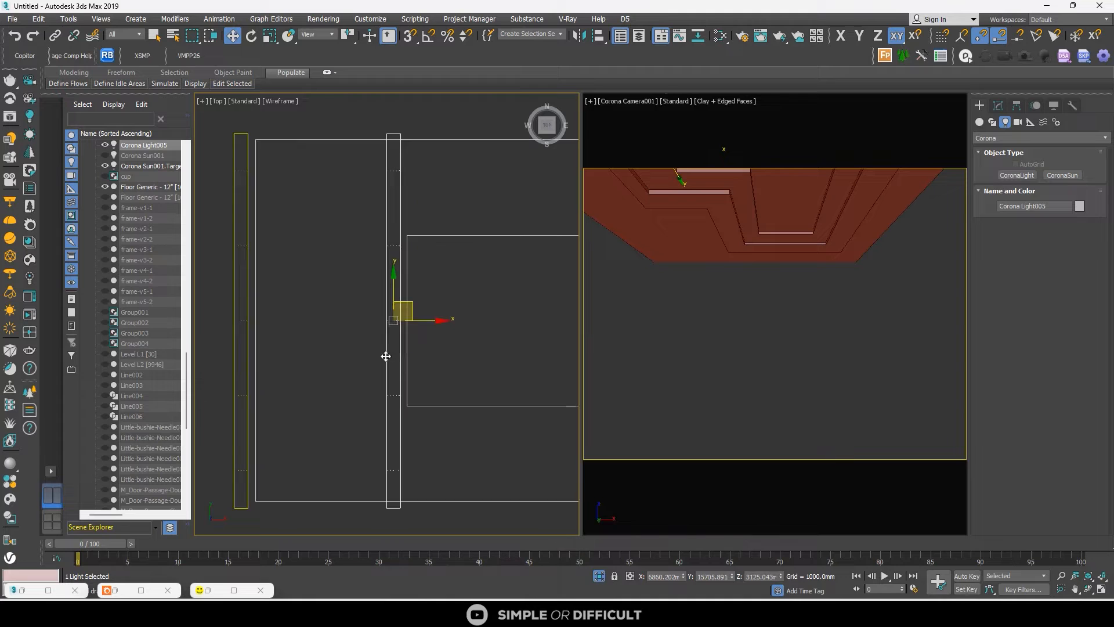
click(998, 107)
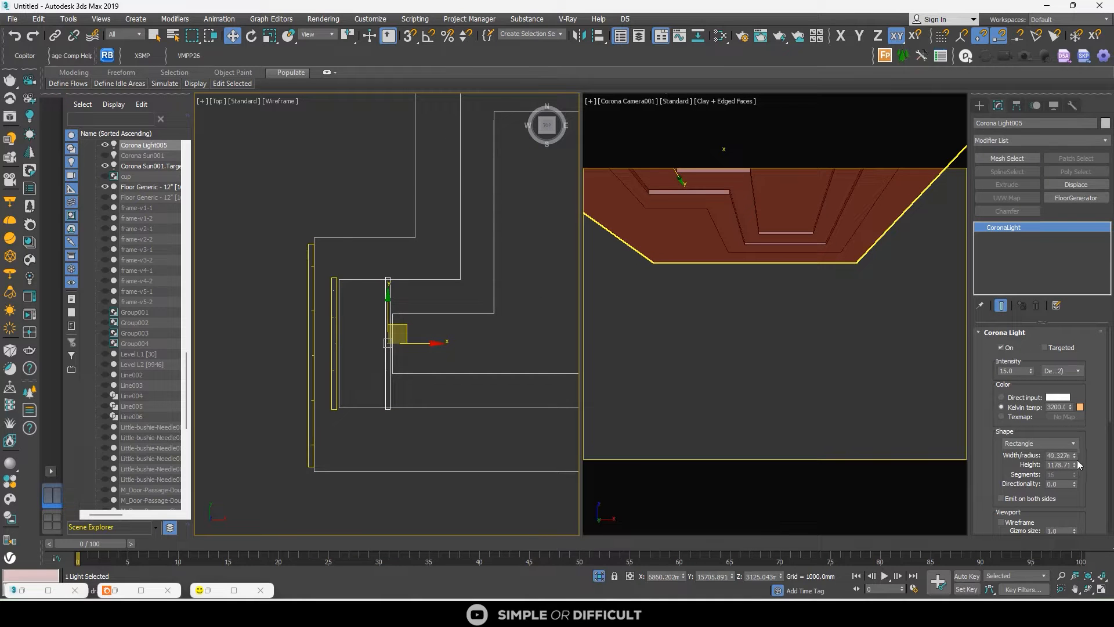
drag(1075, 462, 1075, 482)
scroll(369, 323, down, 3)
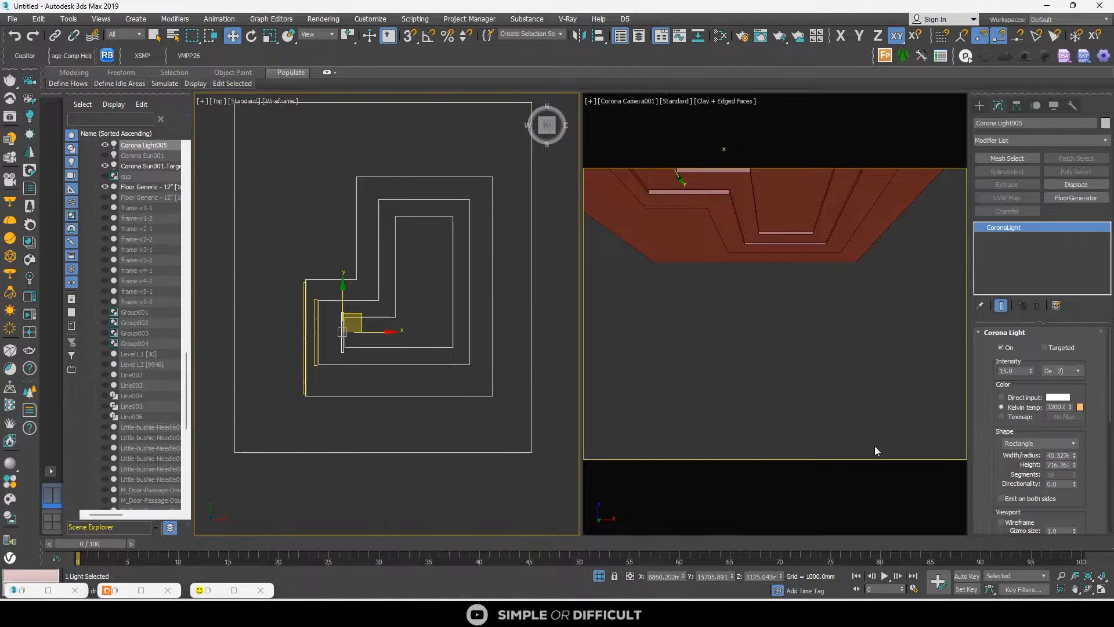
scroll(356, 321, up, 4)
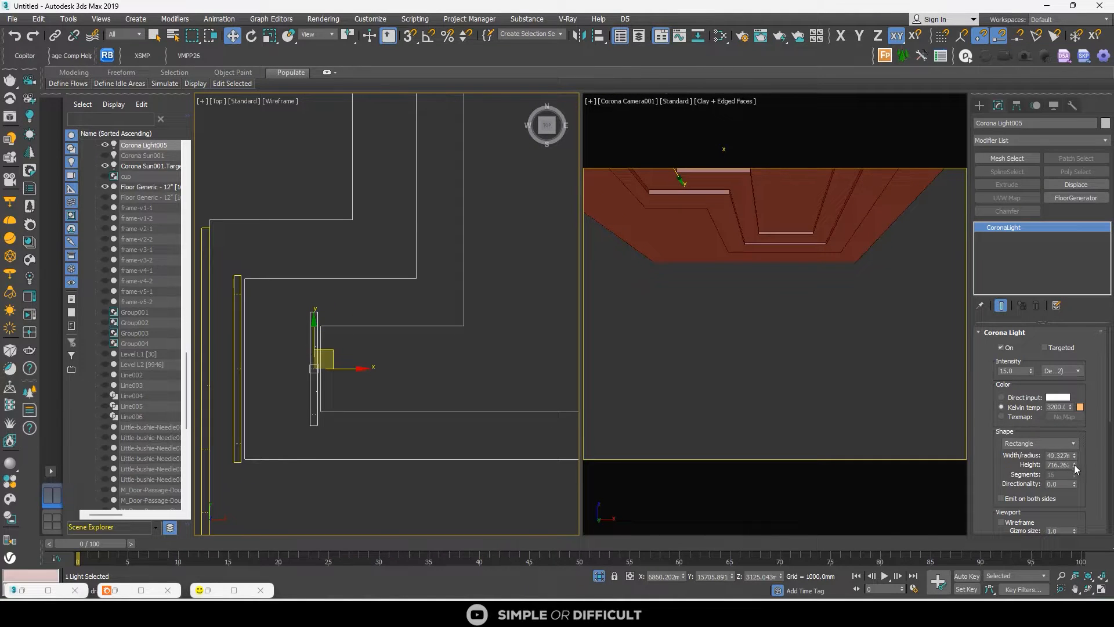
drag(1074, 464, 1075, 471)
scroll(331, 339, down, 2)
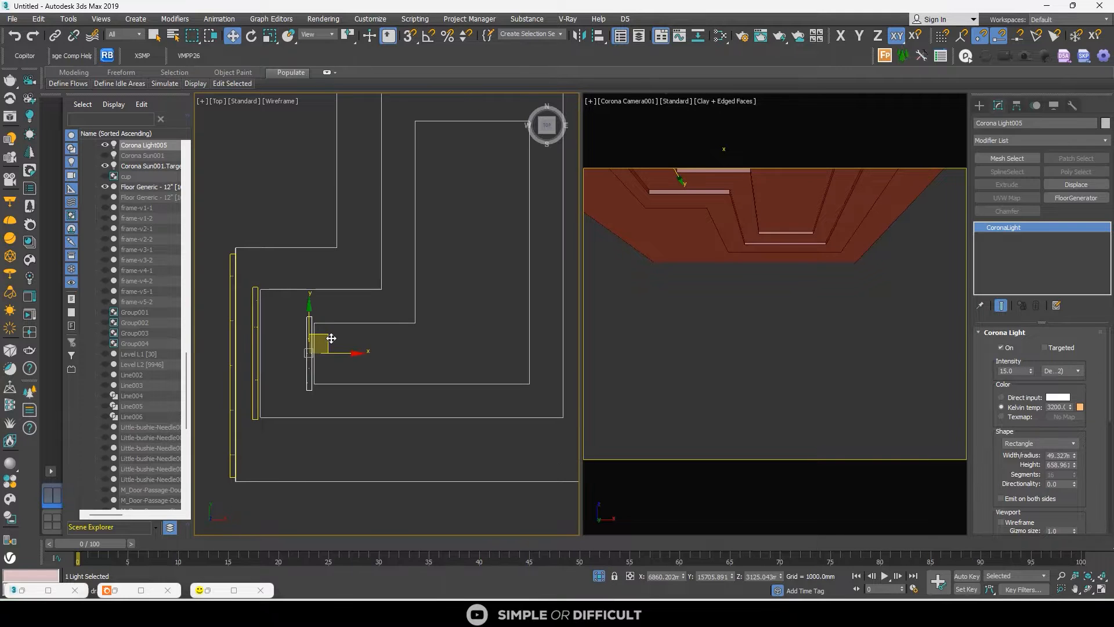
Duplicate the upper ceiling light in the Top view and rotate the copy 90 degrees with Angle Snap on
mouse_move(331, 339)
shift+mouse_down()
mouse_move(383, 315)
mouse_move(444, 348)
mouse_move(489, 407)
shift+mouse_up()
click(558, 353)
click(252, 35)
scroll(330, 304, up, 3)
click(428, 35)
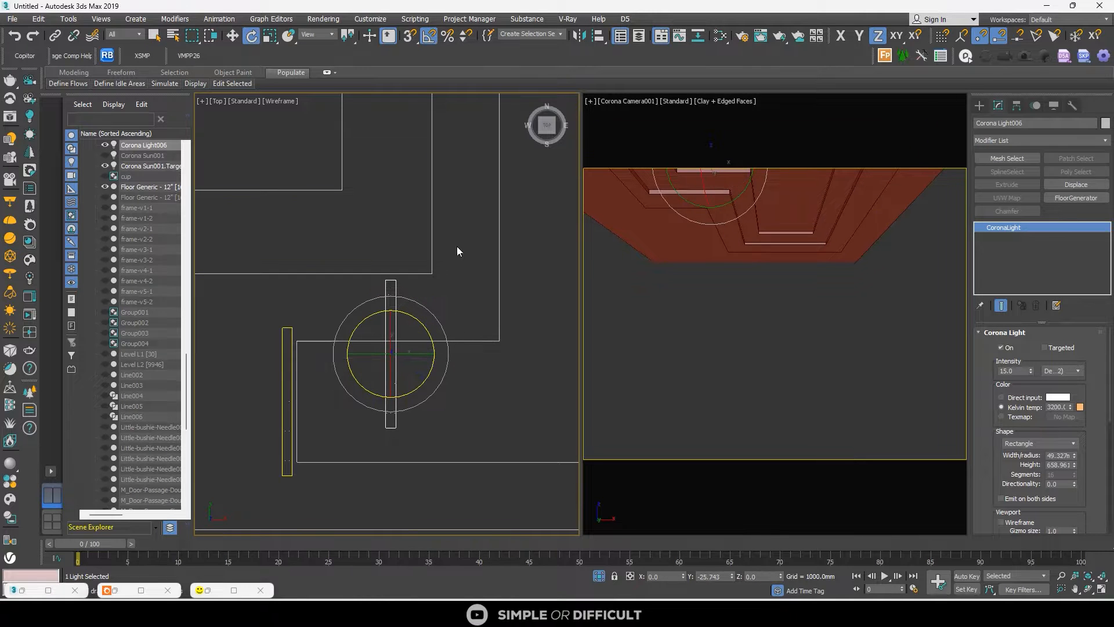
drag(423, 318, 464, 354)
Align the rotated light along the adjacent recess edge at about X 7321 mm, Y 16019 mm, sizing it about 59 by 956 mm
key(w)
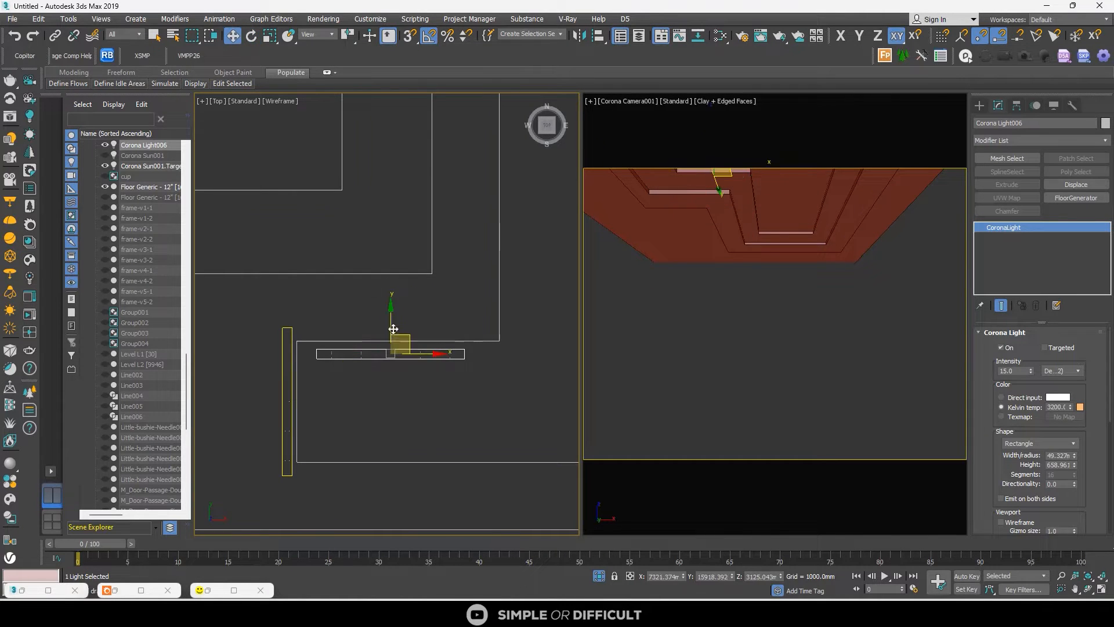
drag(400, 335, 386, 314)
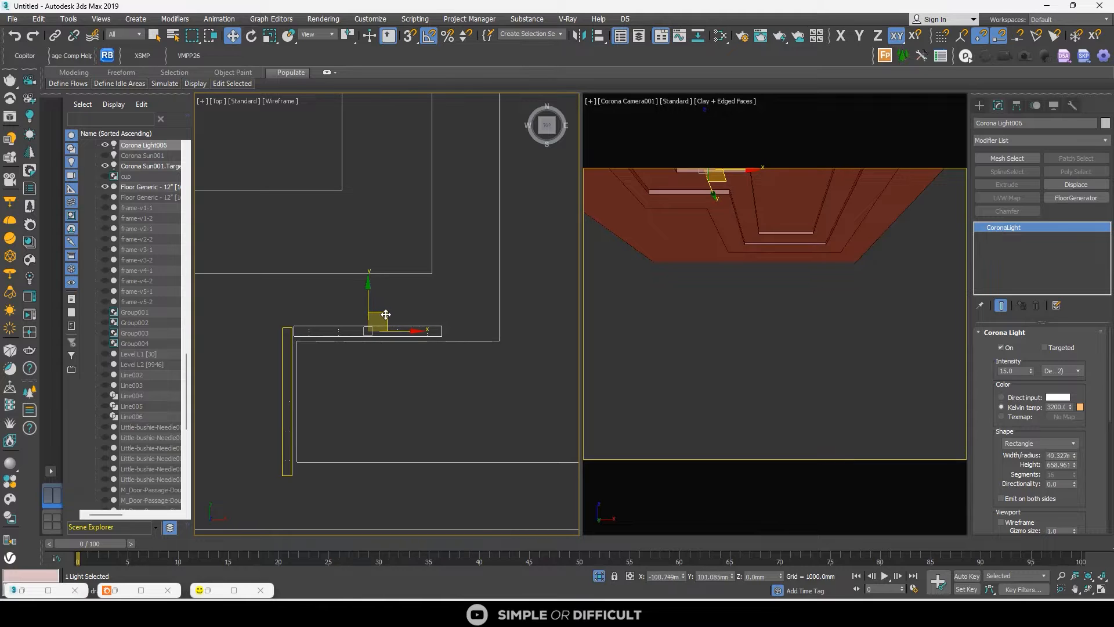
scroll(390, 313, down, 2)
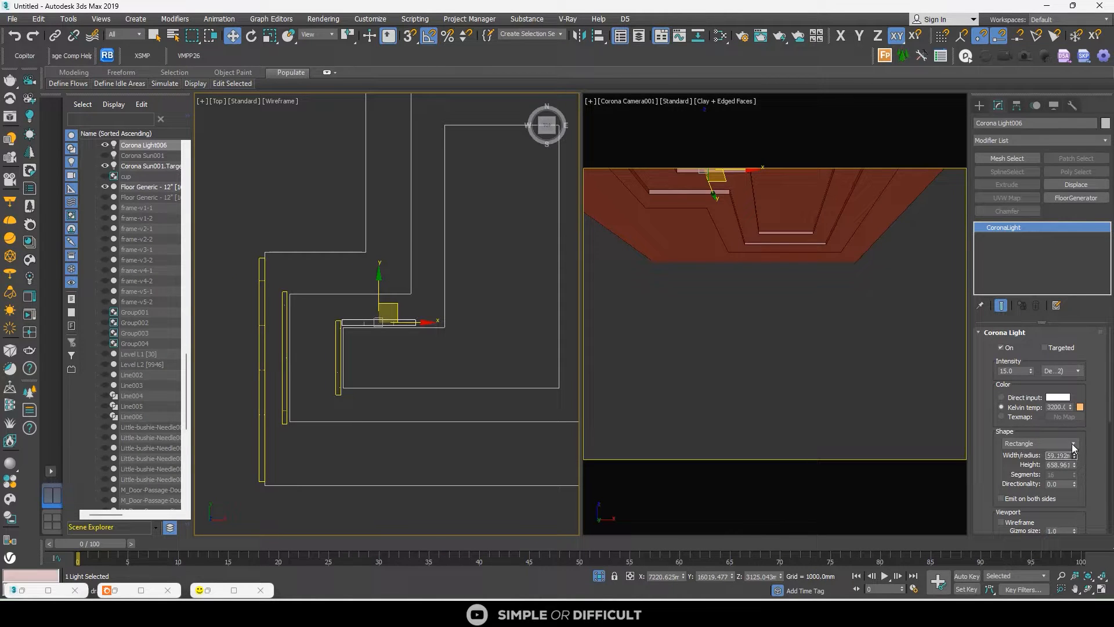
scroll(352, 334, up, 3)
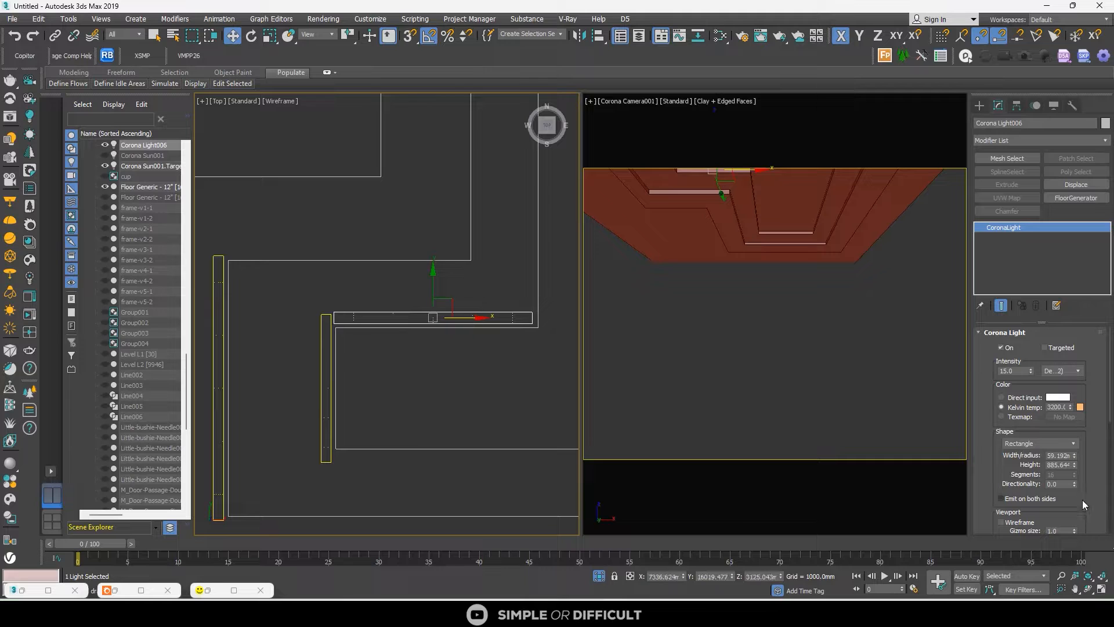
drag(1073, 464, 1073, 457)
scroll(451, 360, down, 3)
scroll(462, 326, up, 3)
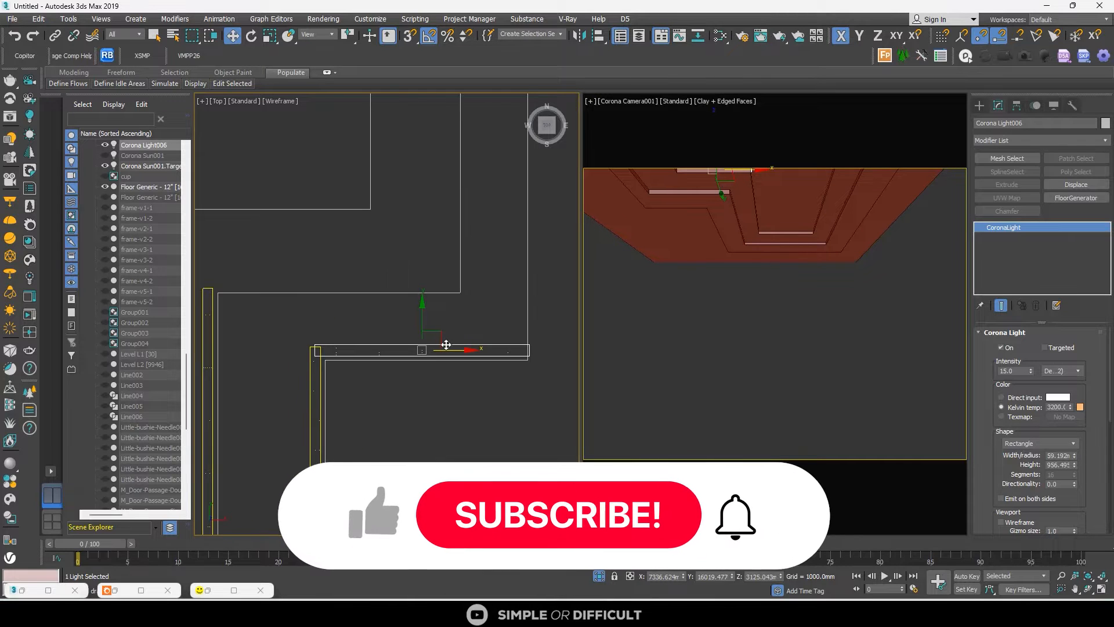
scroll(395, 335, down, 3)
Exit isolation and examine the hidden ceiling lighting up close in the enlarged interactive render
key(alt+q)
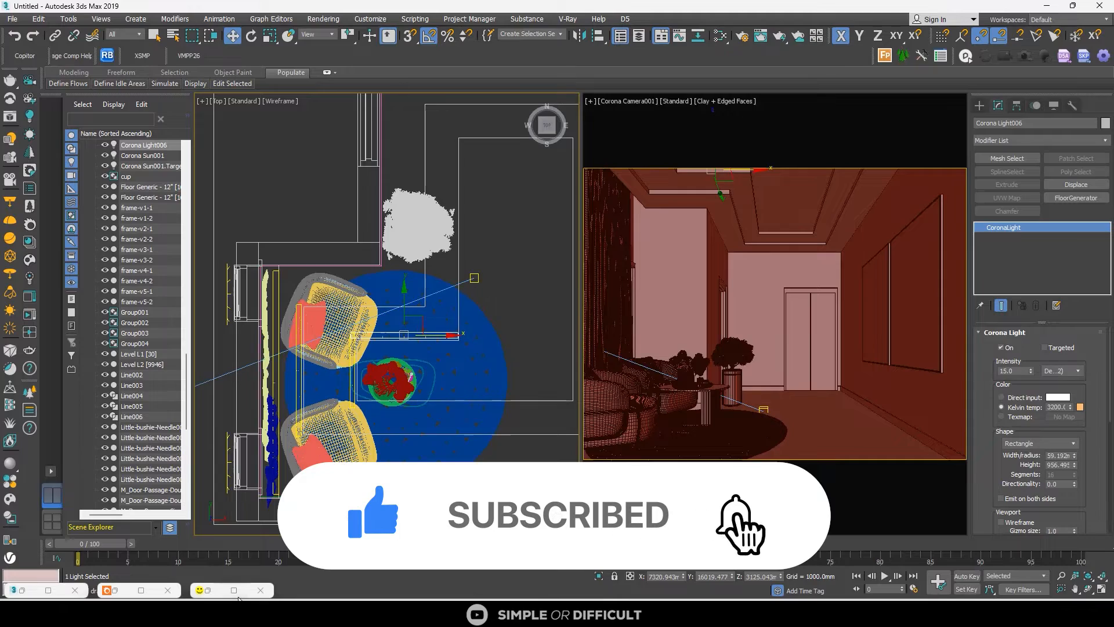
click(235, 591)
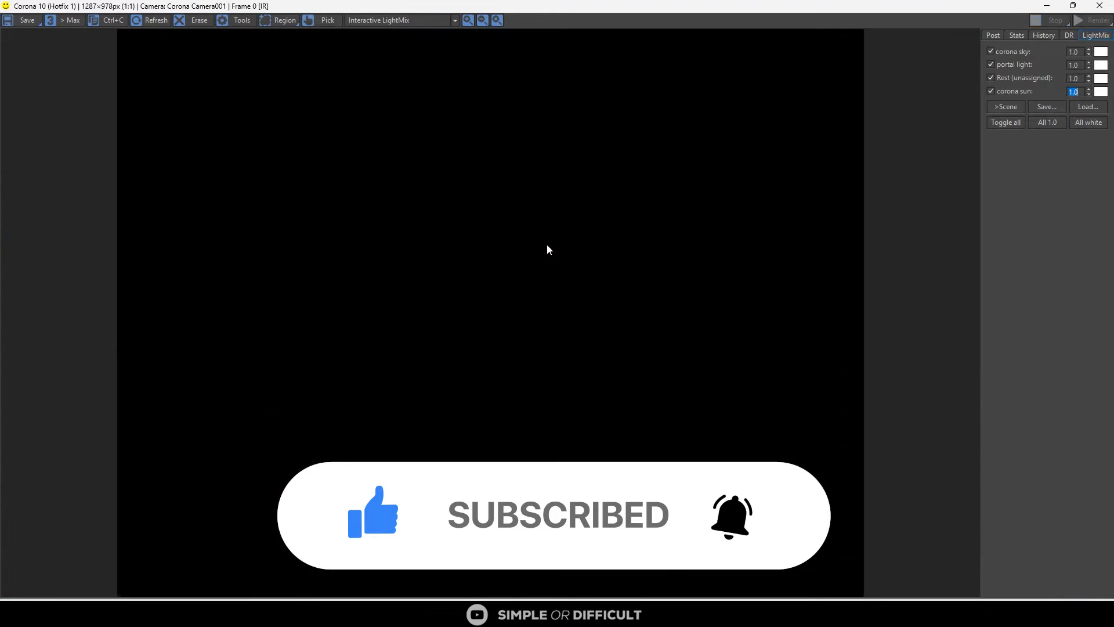
scroll(230, 49, up, 3)
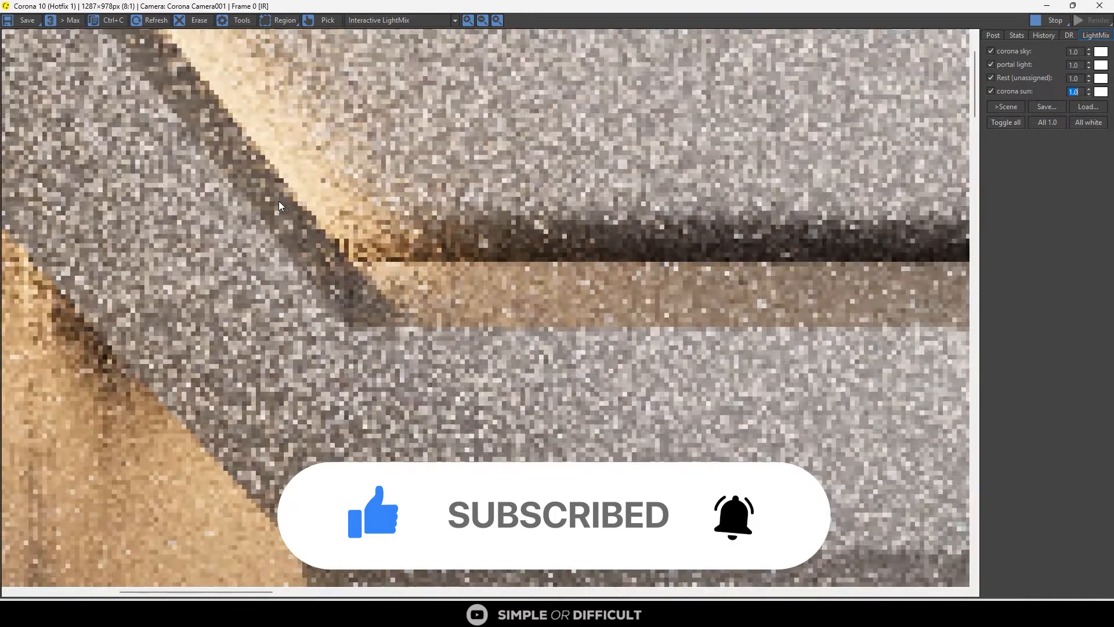
scroll(230, 48, down, 3)
scroll(215, 37, up, 3)
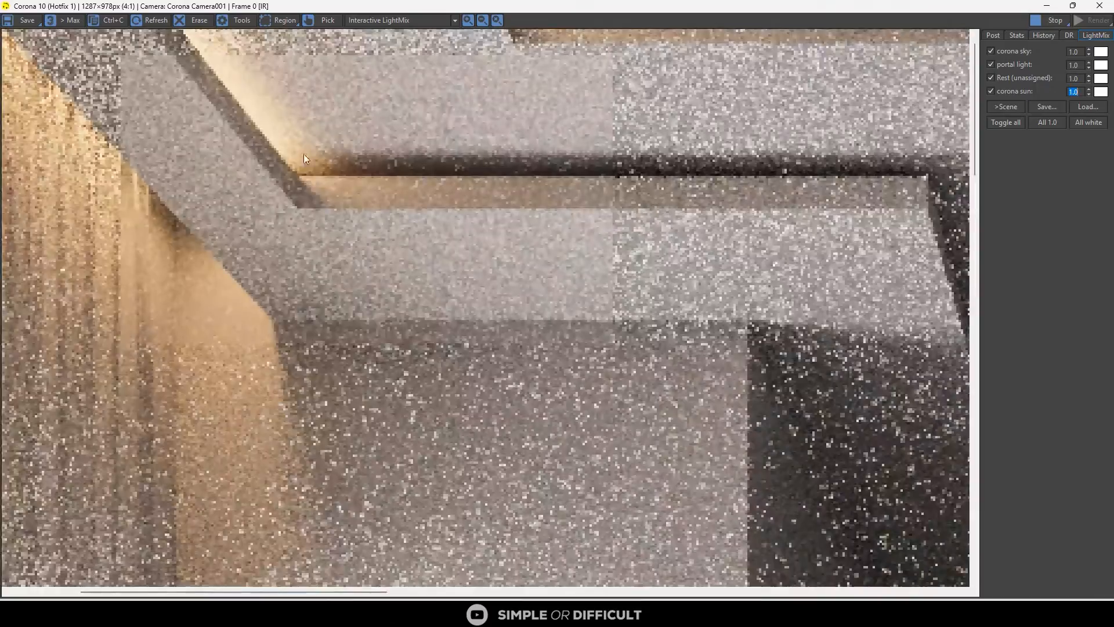
scroll(314, 206, down, 3)
scroll(289, 89, up, 3)
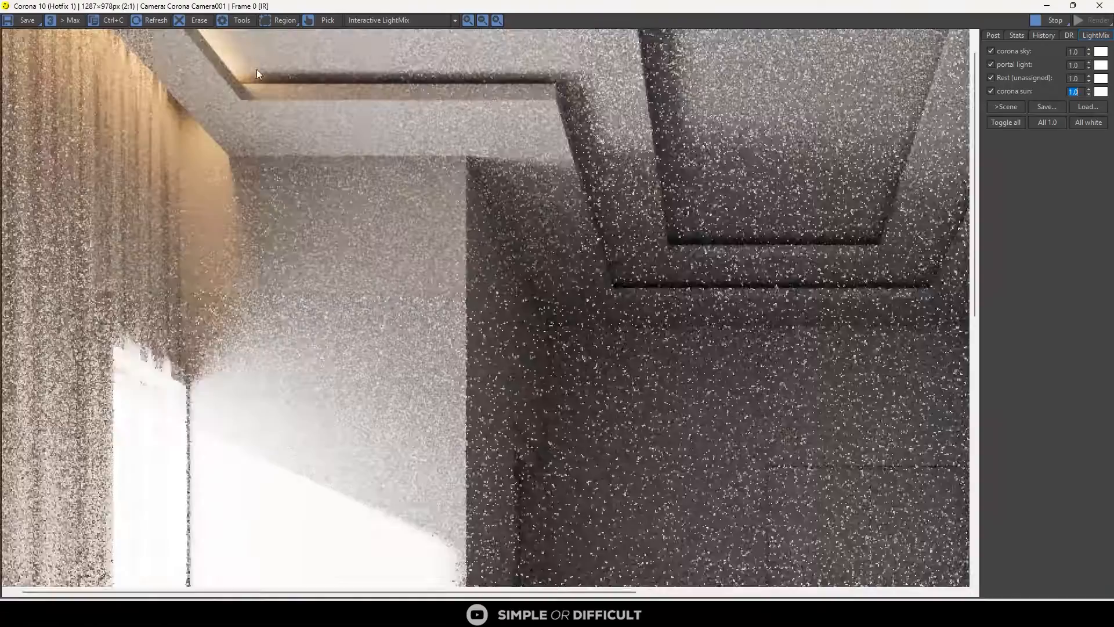
Duplicate the lower ceiling light on the window side in the Top view and rotate the copy 90 degrees
scroll(273, 117, down, 3)
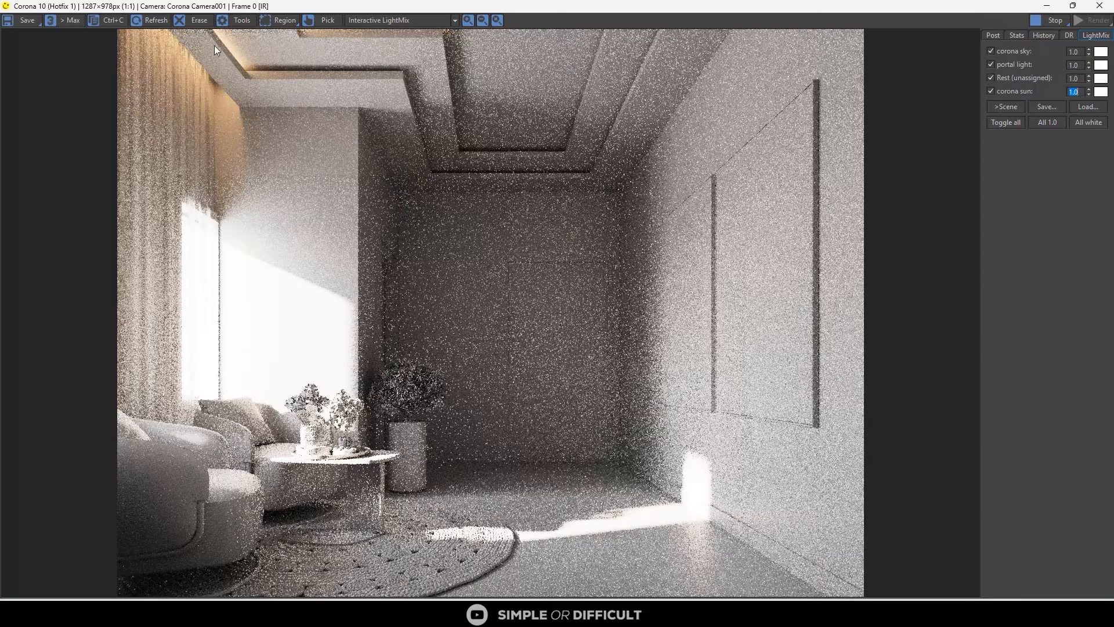
drag(971, 7, 715, 388)
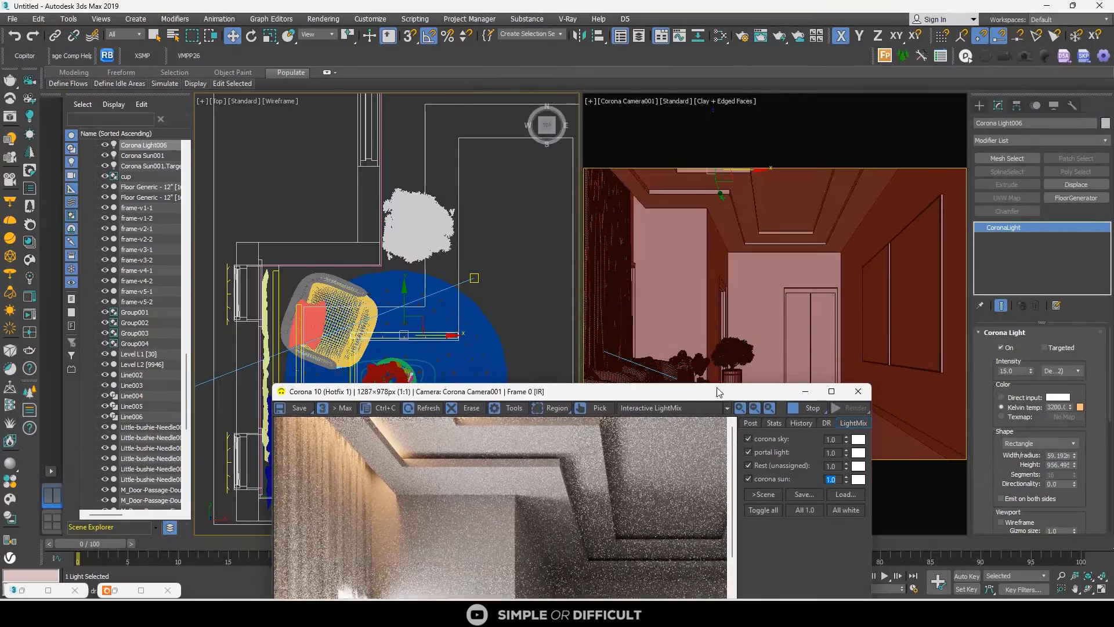
drag(639, 389, 859, 247)
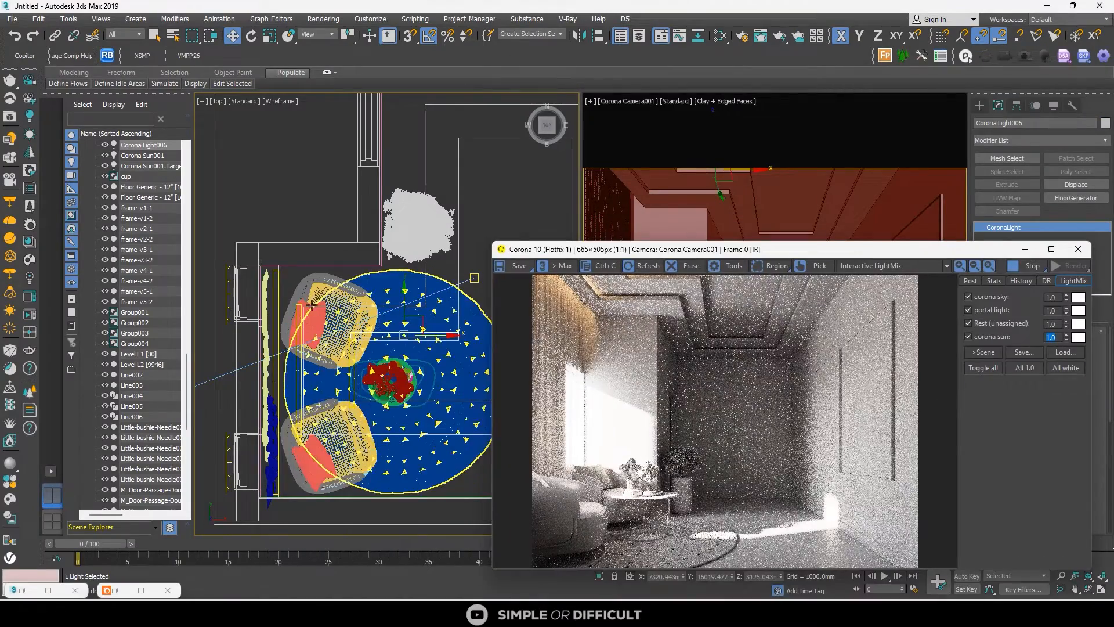
scroll(278, 293, up, 2)
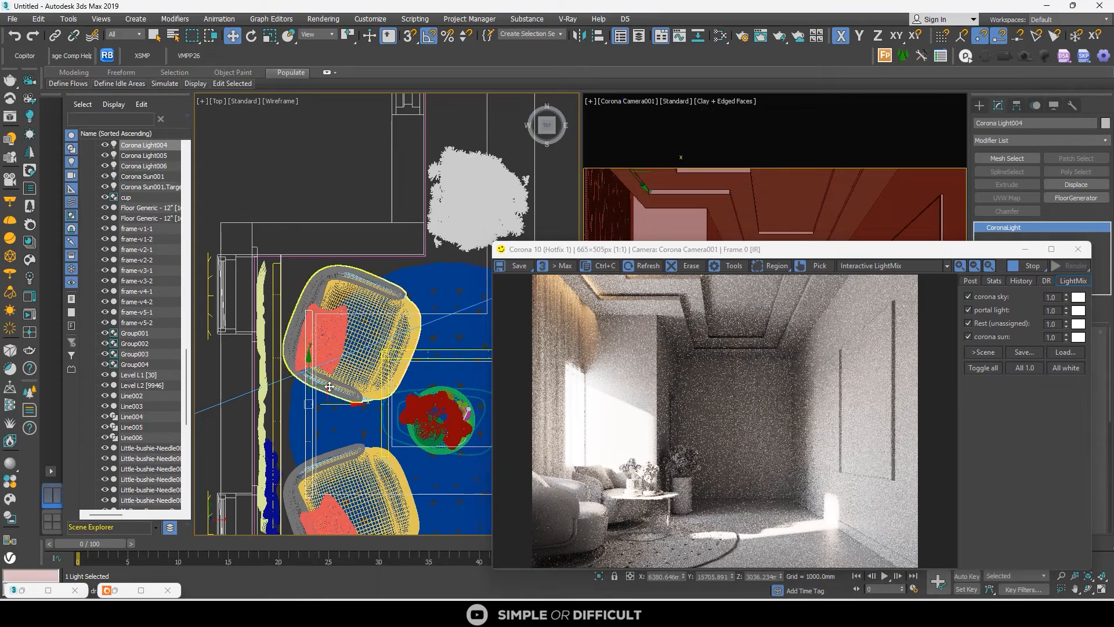
shift+drag(329, 385, 387, 297)
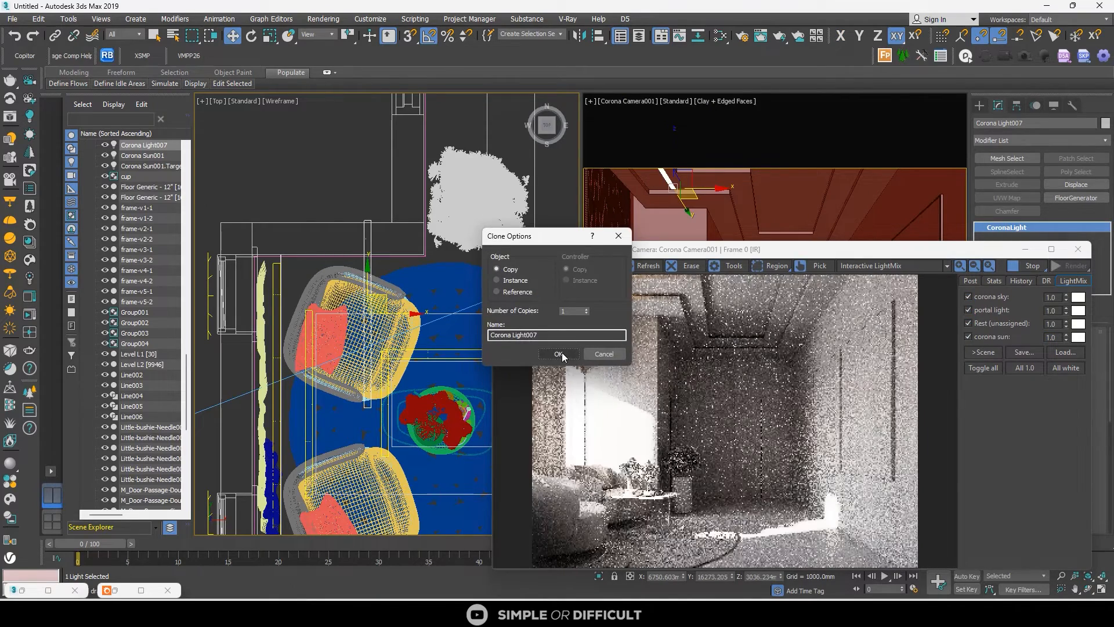
click(559, 353)
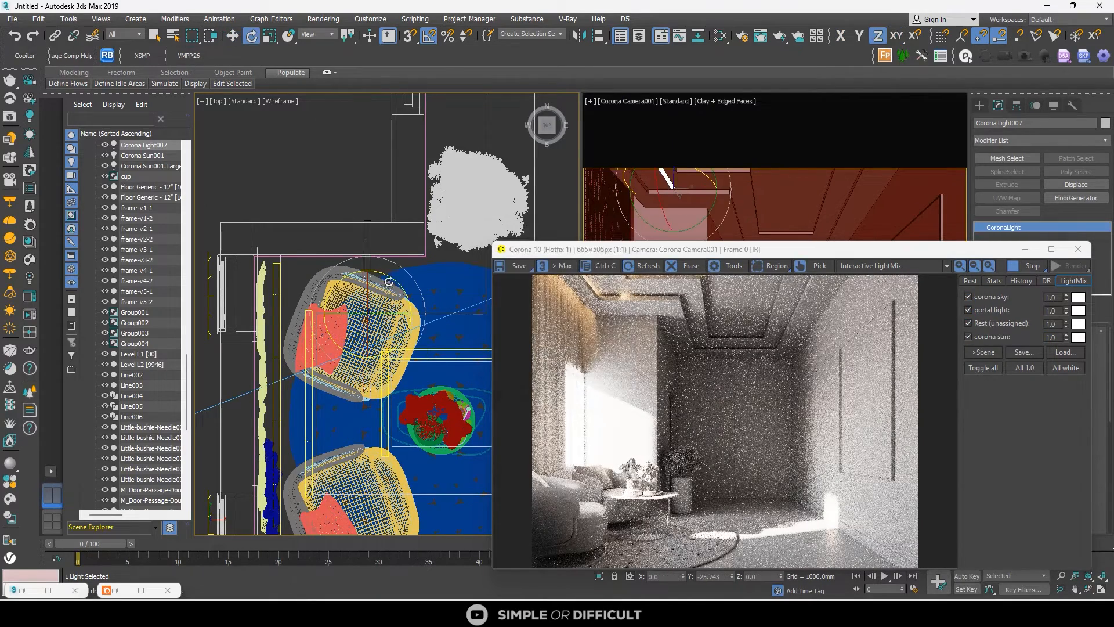
drag(389, 281, 418, 325)
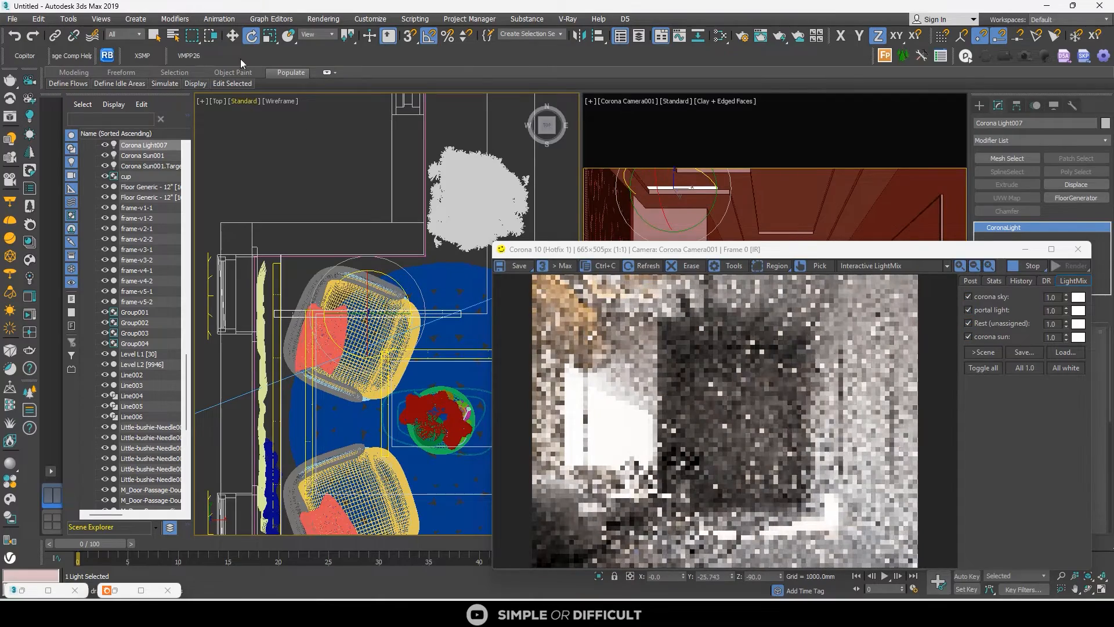
Align the rotated light along the outer recess's adjacent short edge at about X 6946 mm, Y 16308 mm, checking the render up close
click(232, 36)
scroll(377, 301, up, 5)
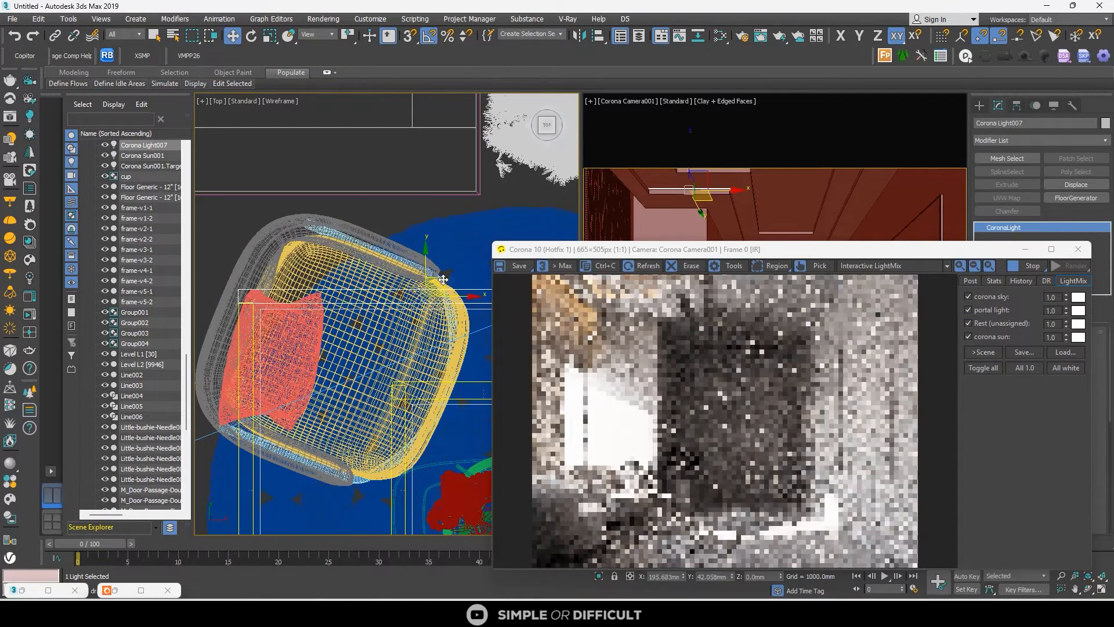
scroll(642, 287, up, 2)
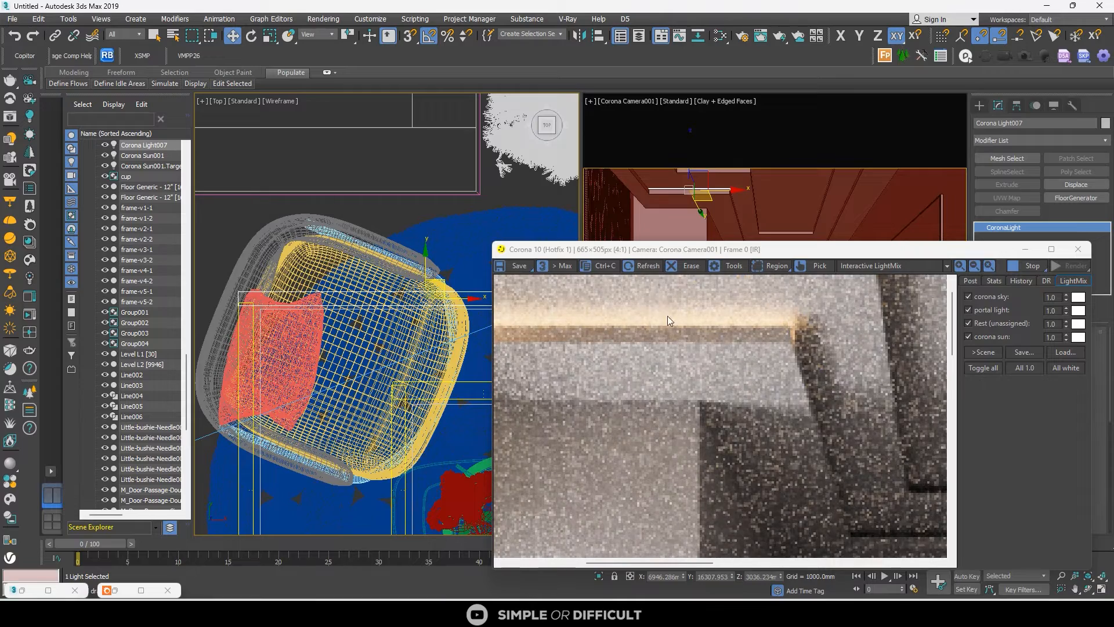
scroll(246, 288, down, 6)
drag(927, 256, 897, 253)
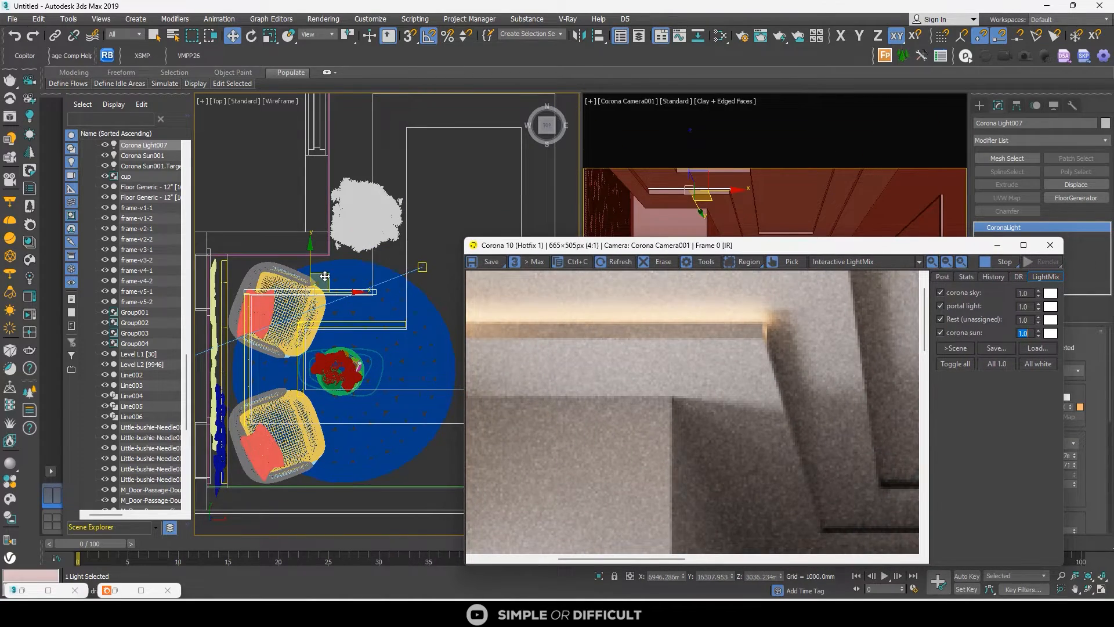
Duplicate the short-edge light, rotate the copy 90 degrees and place it over the plant at about X 7449 mm, Y 17144 mm
shift+drag(324, 276, 369, 231)
key(Return)
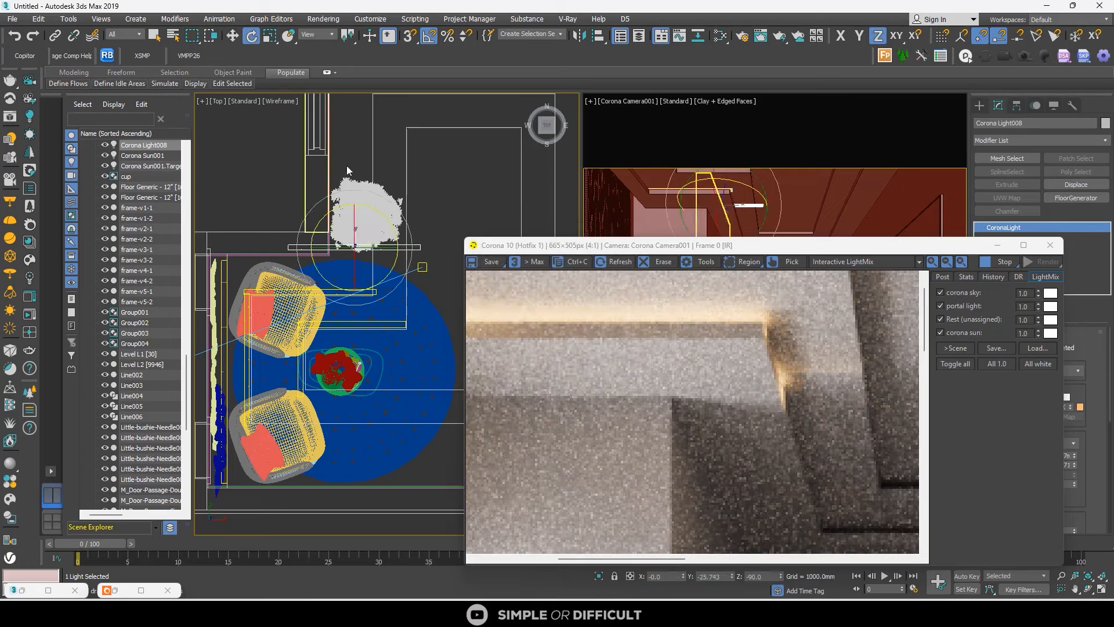
drag(351, 187, 372, 174)
key(w)
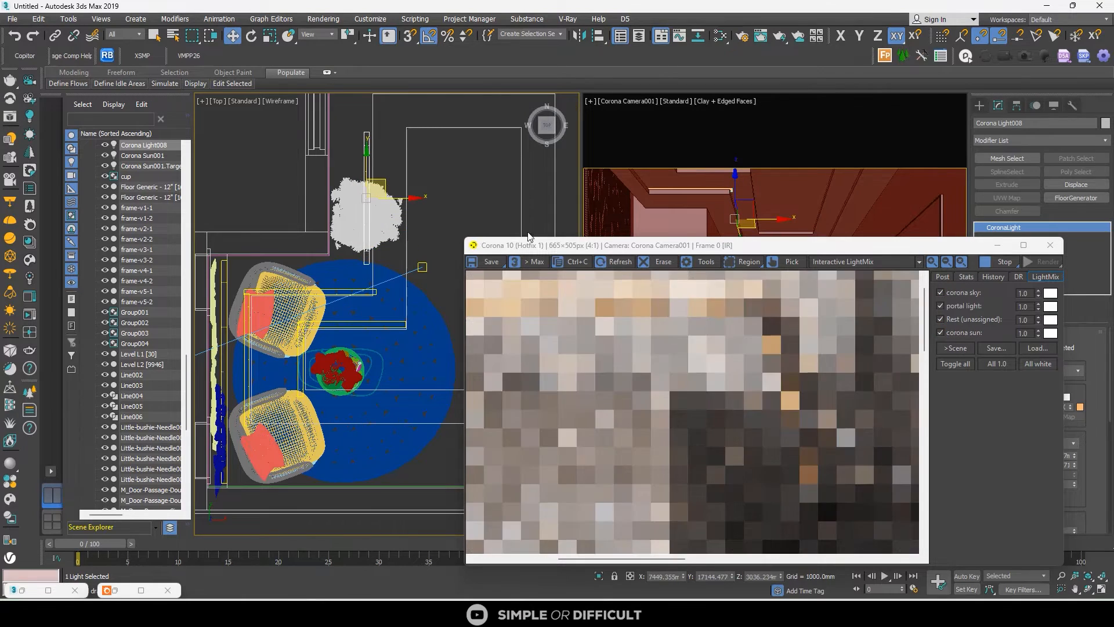
Lengthen the light above the plant to about 1748 mm and align it with the outer recess edge
drag(528, 245, 325, 270)
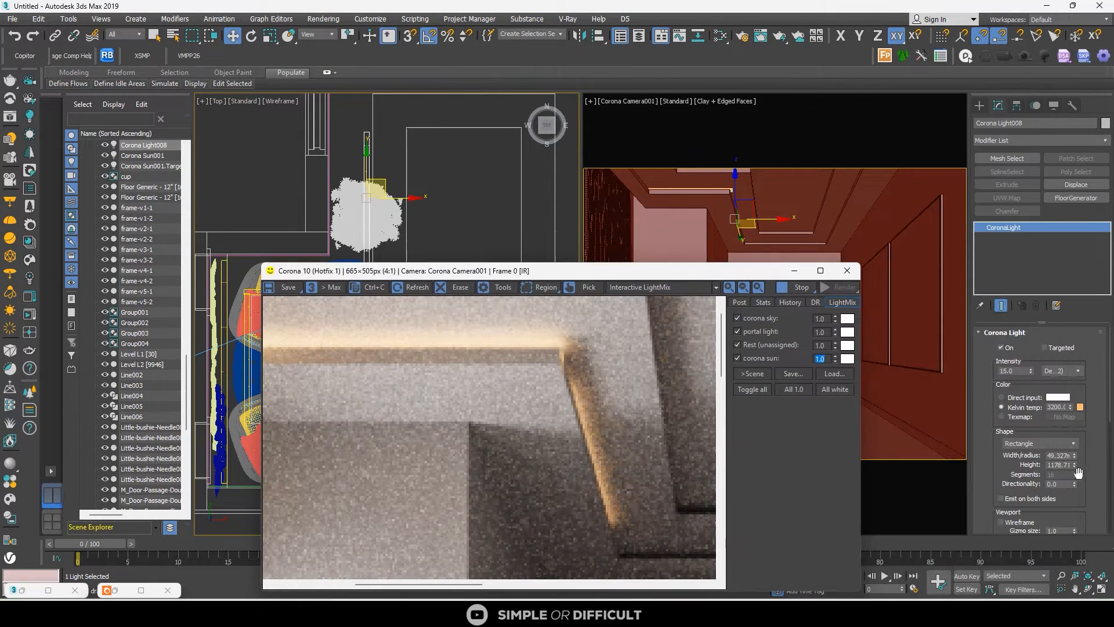
drag(1074, 463, 1073, 429)
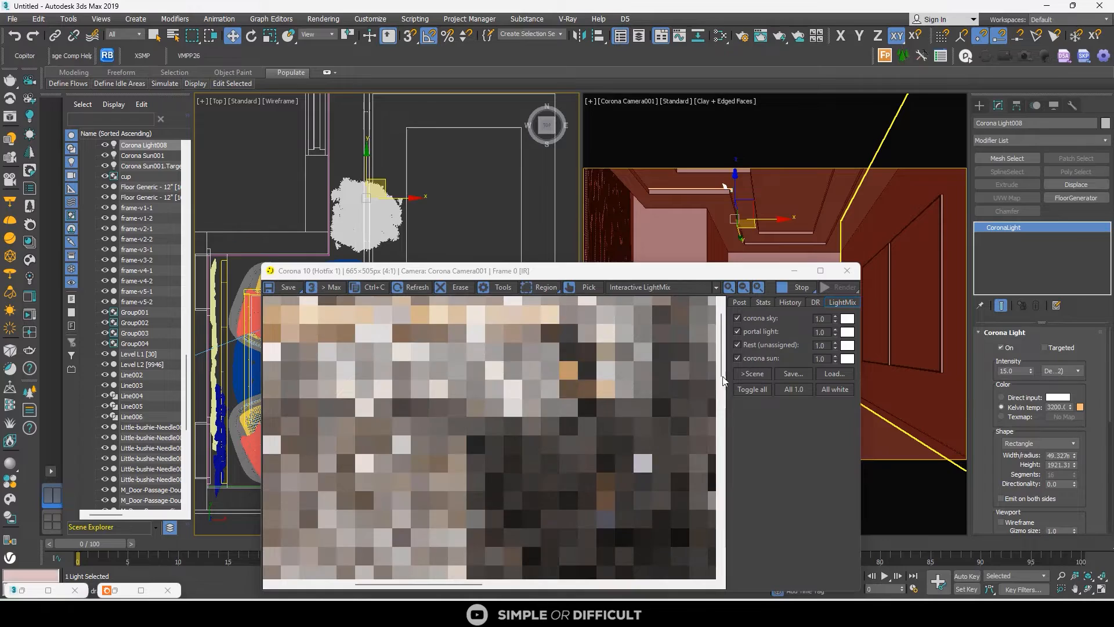
drag(642, 276, 886, 275)
drag(1075, 463, 1075, 470)
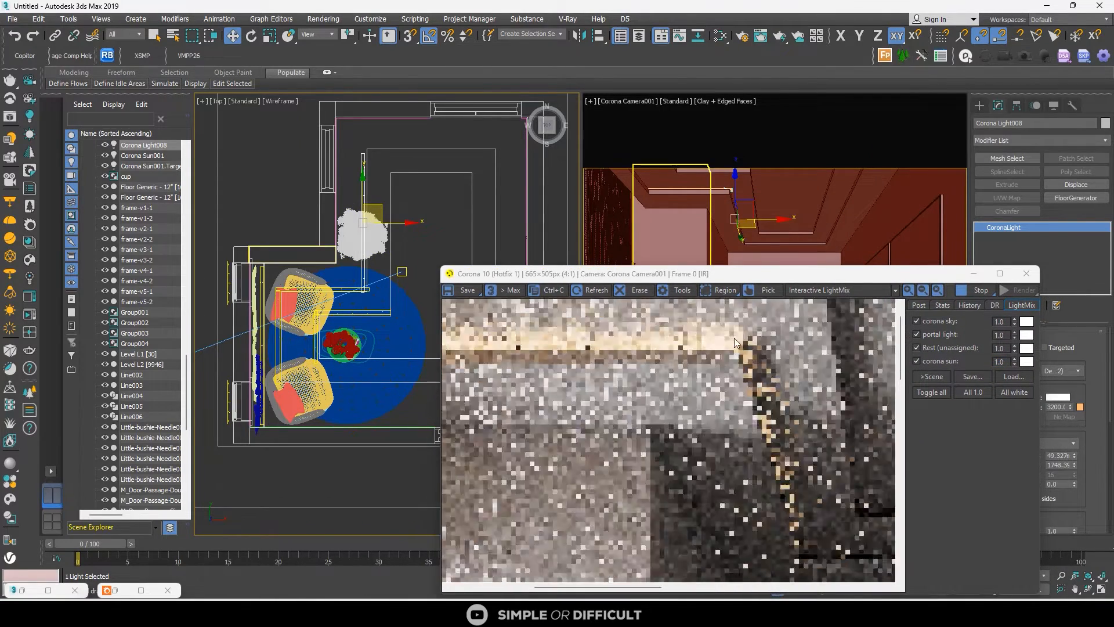
drag(365, 192, 363, 188)
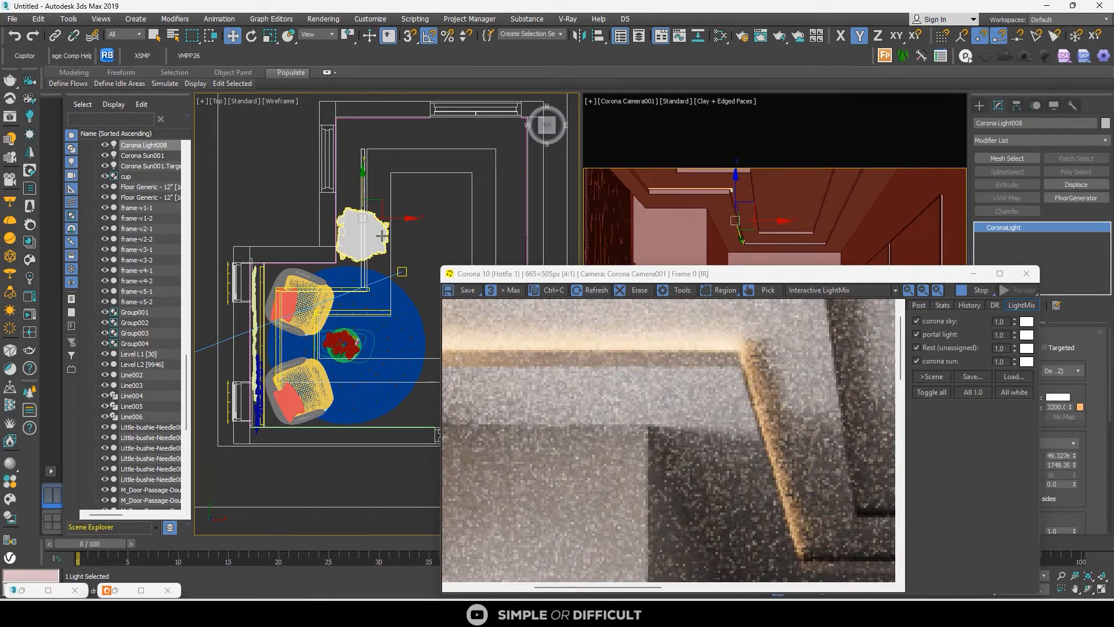
scroll(353, 214, up, 4)
drag(407, 224, 410, 225)
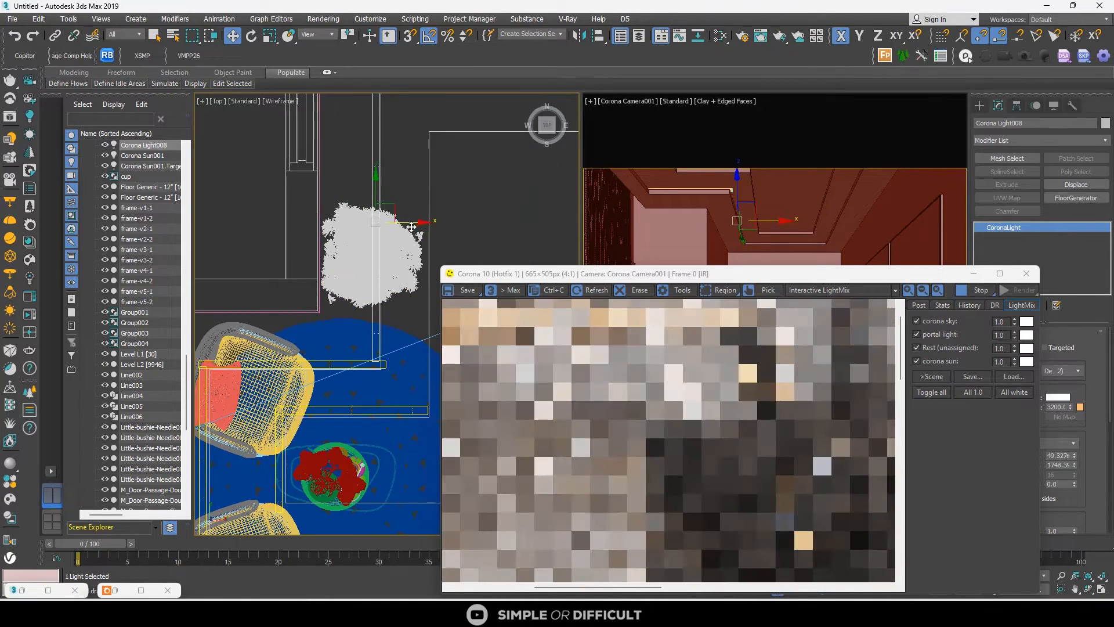
Enable Bloom and Glare for the interactive render and check the glow of the ceiling lights
scroll(760, 389, down, 2)
click(918, 304)
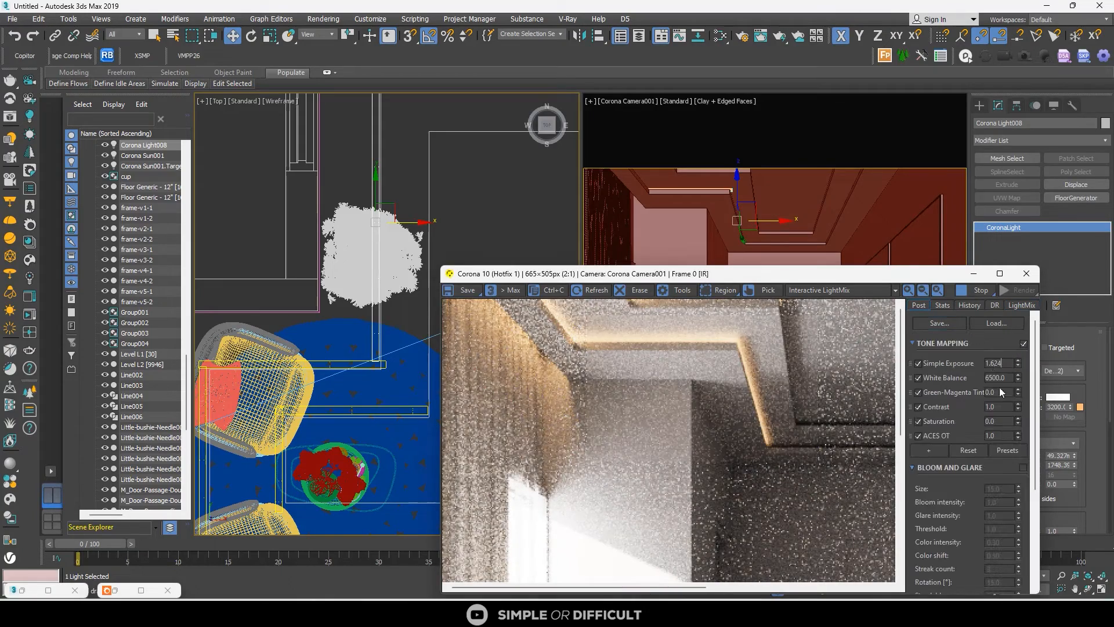
click(1022, 466)
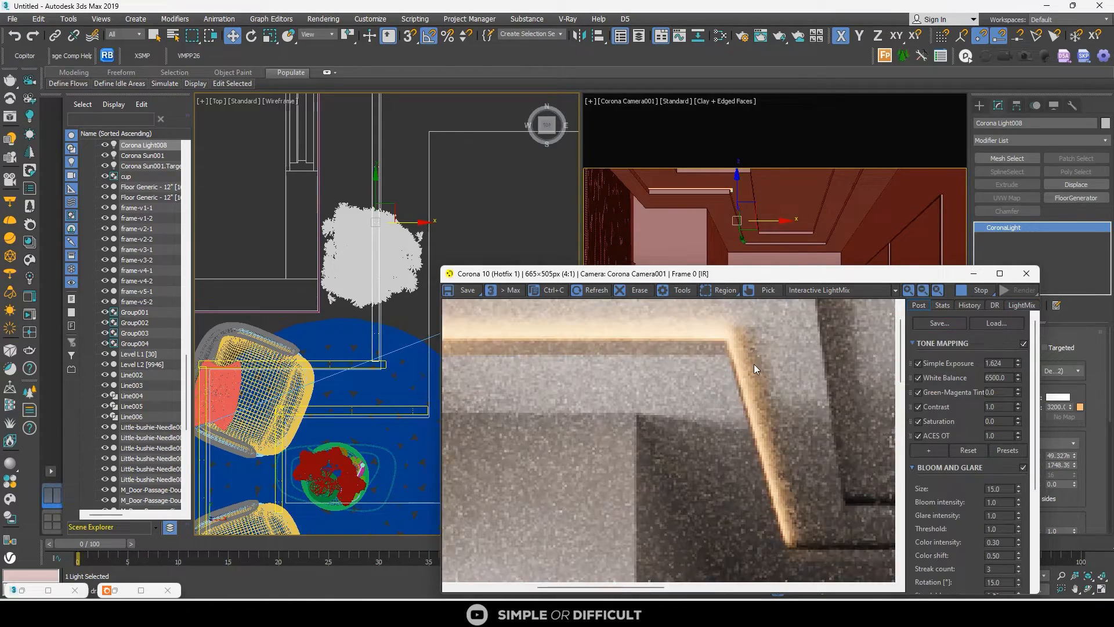
scroll(753, 371, down, 2)
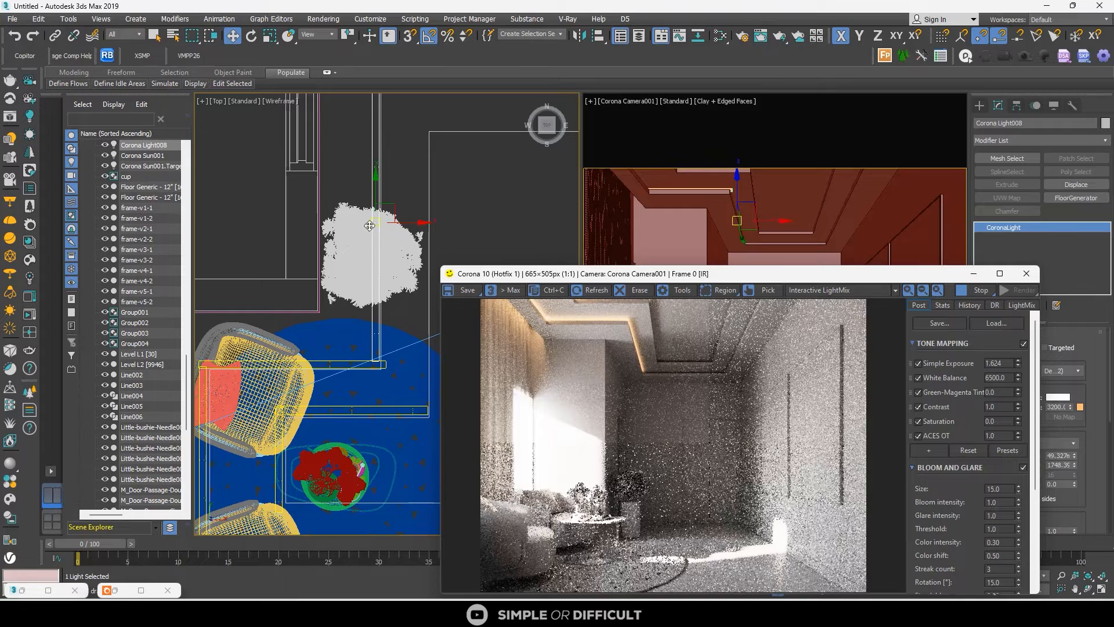
Duplicate the long ceiling light above the plant and rotate the copy -90 degrees in the Top view
scroll(387, 232, down, 2)
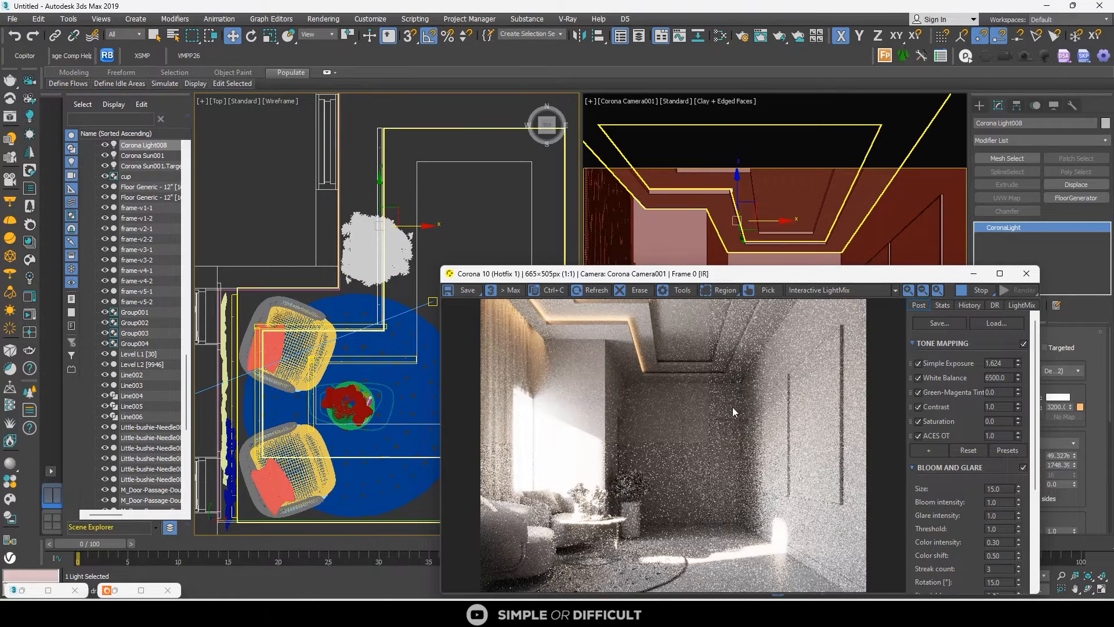
scroll(381, 203, down, 1)
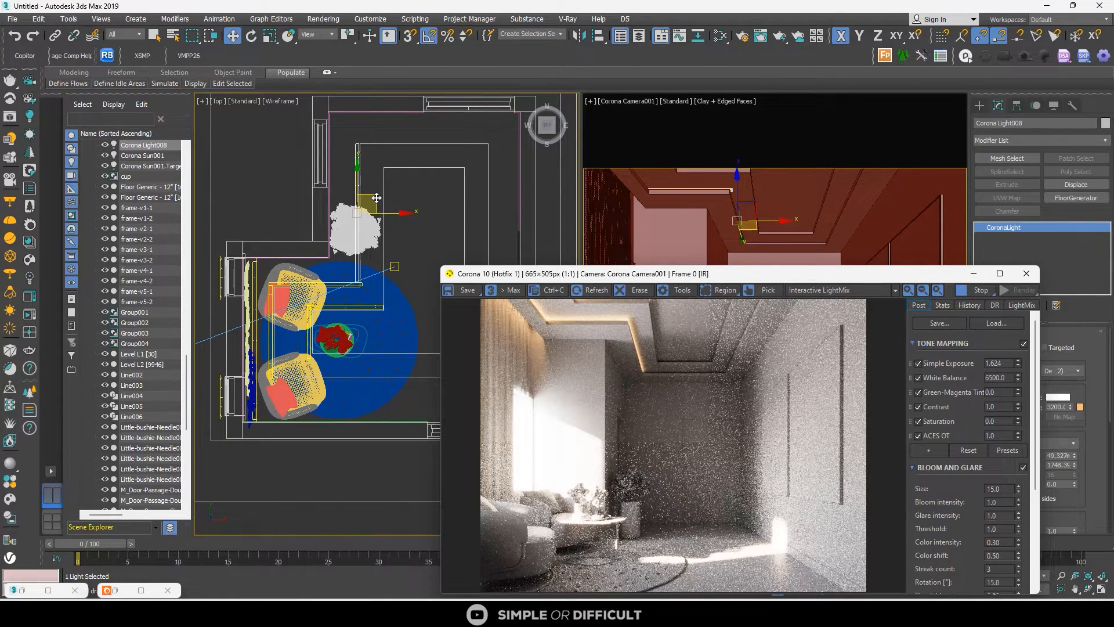
shift+drag(376, 197, 405, 177)
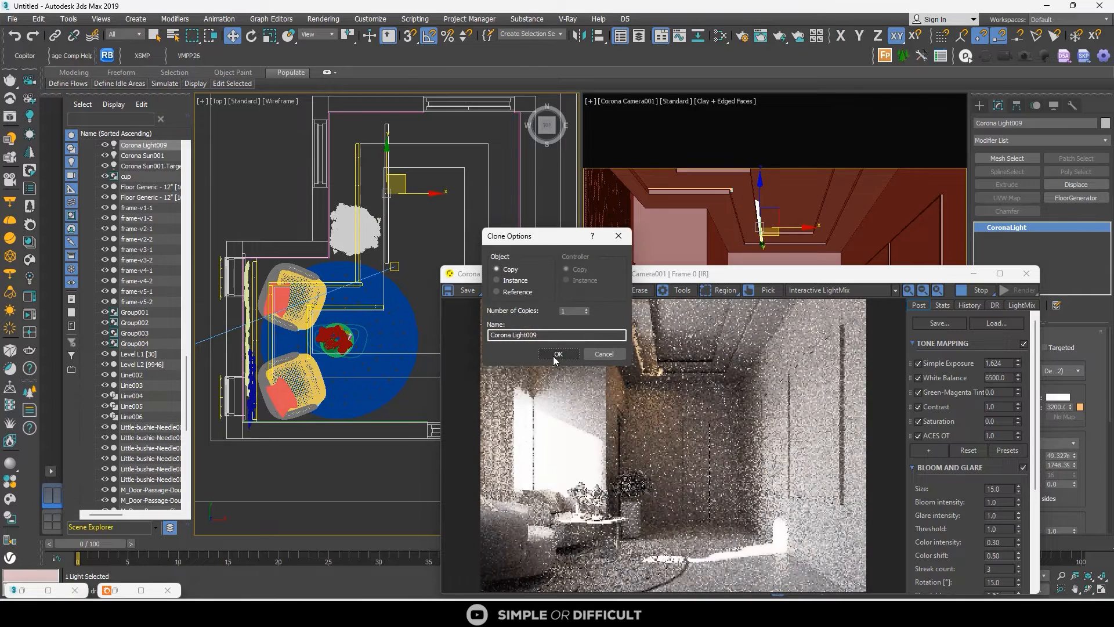
click(552, 356)
click(251, 36)
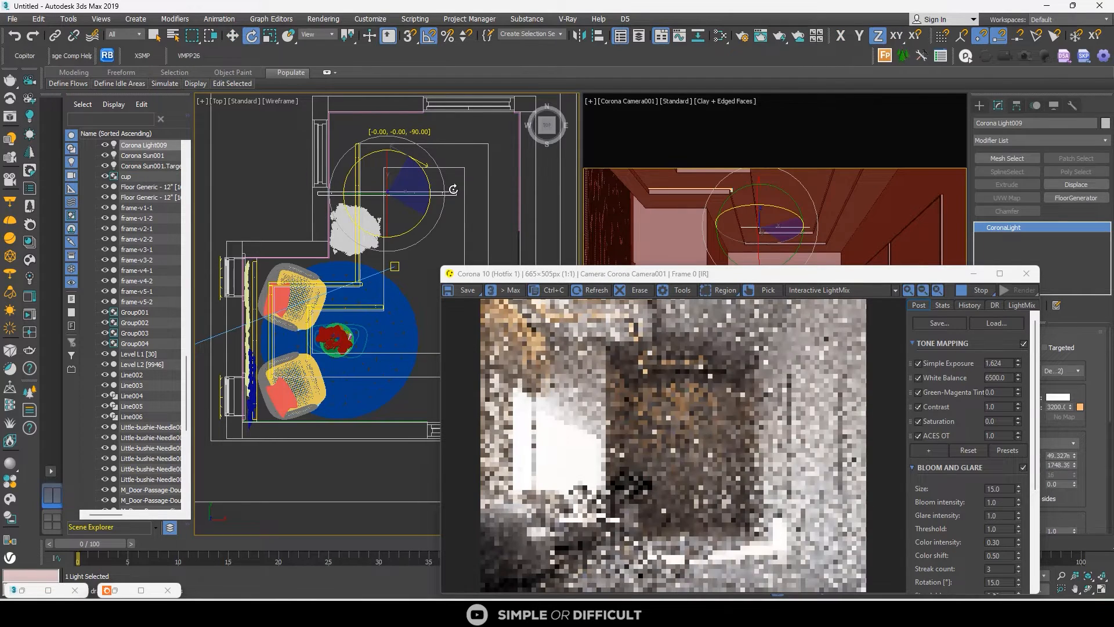
Align the rotated copy along the far edge of the outer ceiling recess, checking its corner in the enlarged render
click(233, 36)
drag(406, 175, 443, 123)
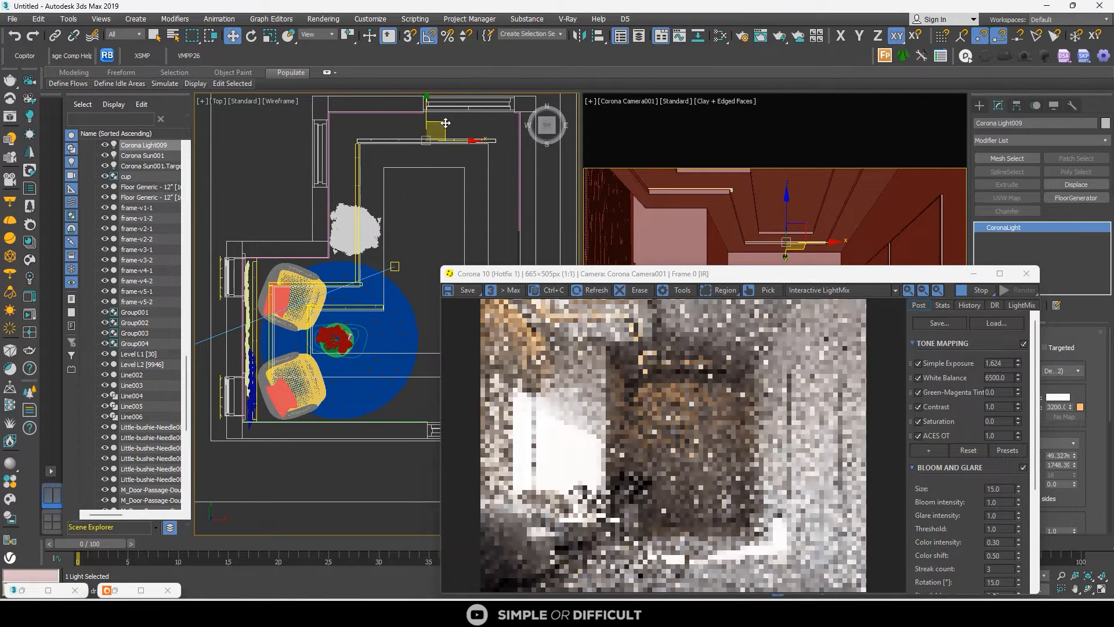
scroll(649, 374, up, 2)
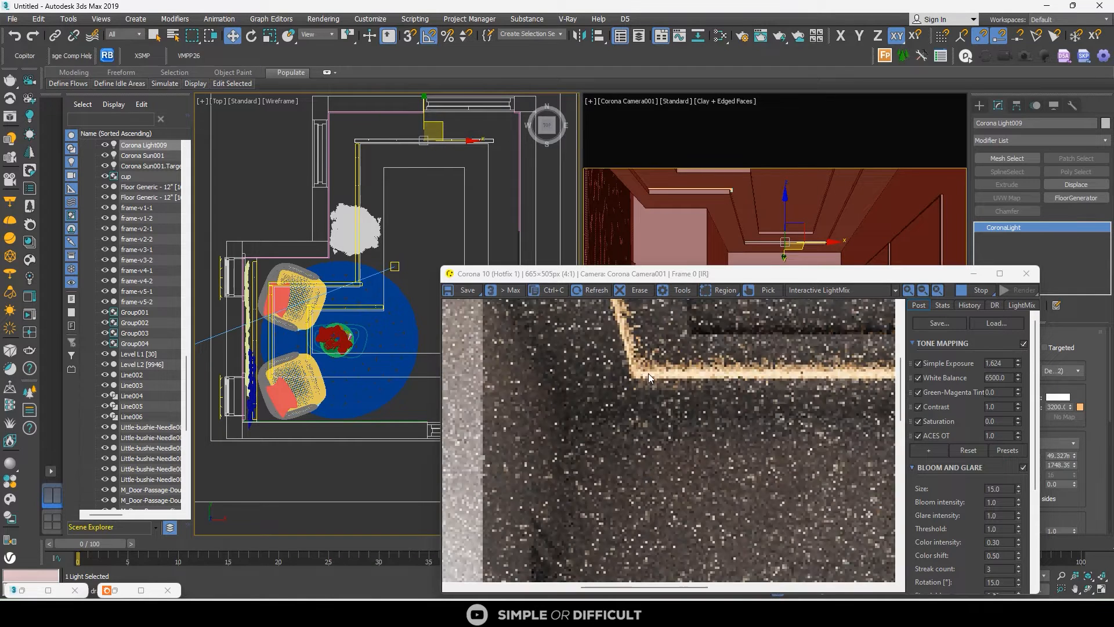
scroll(271, 214, down, 2)
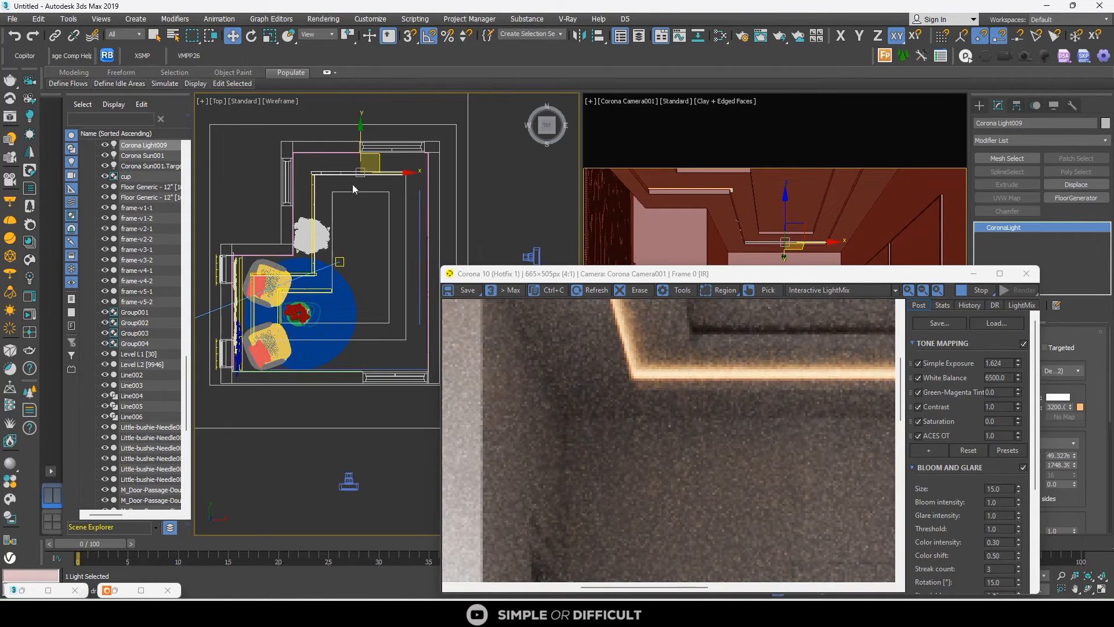
Copy the long ceiling light above the plant across to the opposite long edge of the outer recess
scroll(312, 192, up, 3)
click(313, 189)
scroll(303, 203, down, 3)
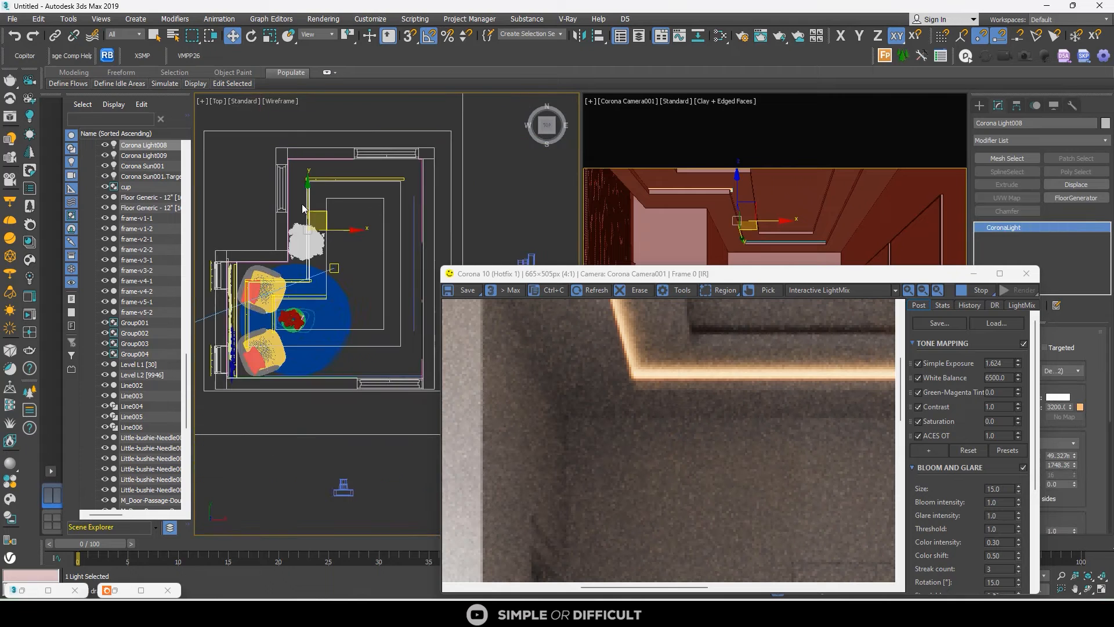
shift+drag(349, 232, 401, 230)
click(556, 353)
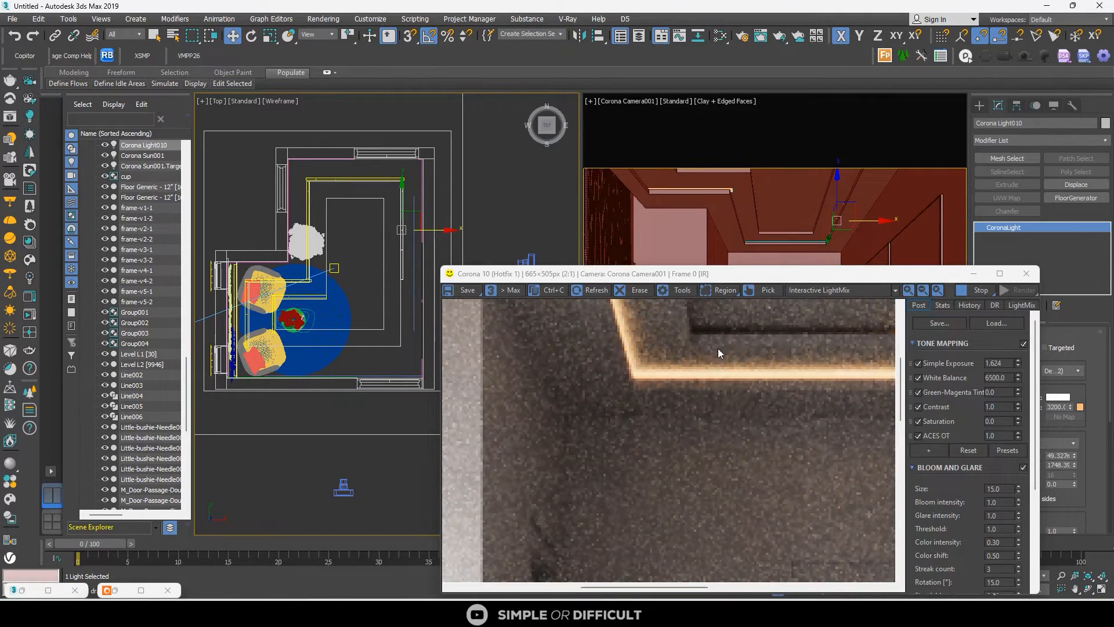
Lengthen the copied light to about 3022 mm and shift it lengthwise to fit the recess's long edge
scroll(718, 349, down, 2)
drag(829, 275, 695, 271)
click(1073, 462)
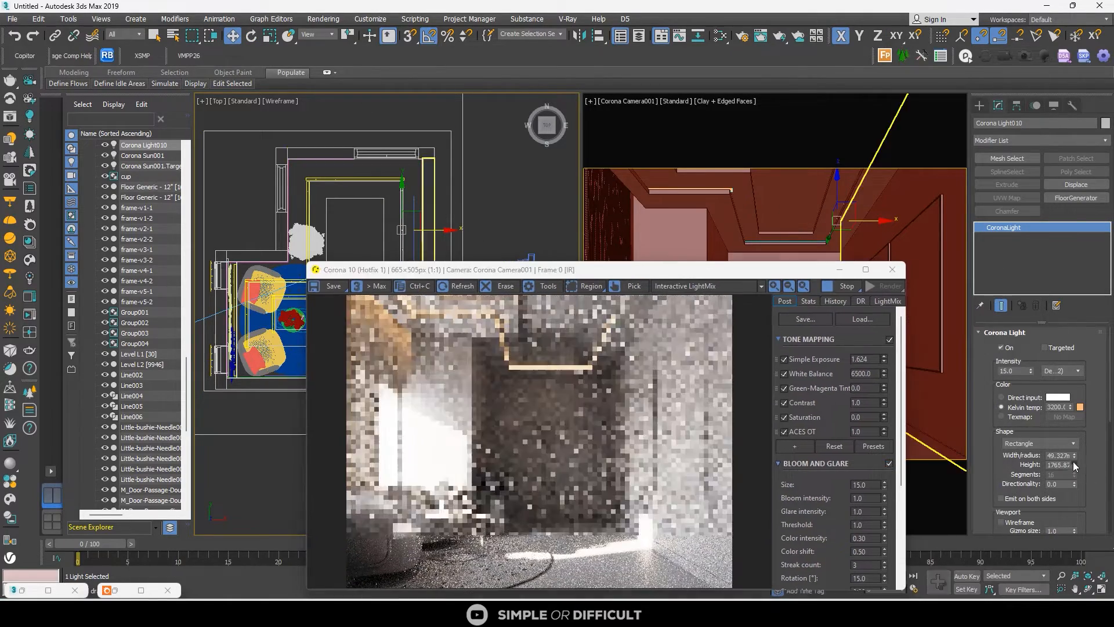
drag(475, 269, 658, 271)
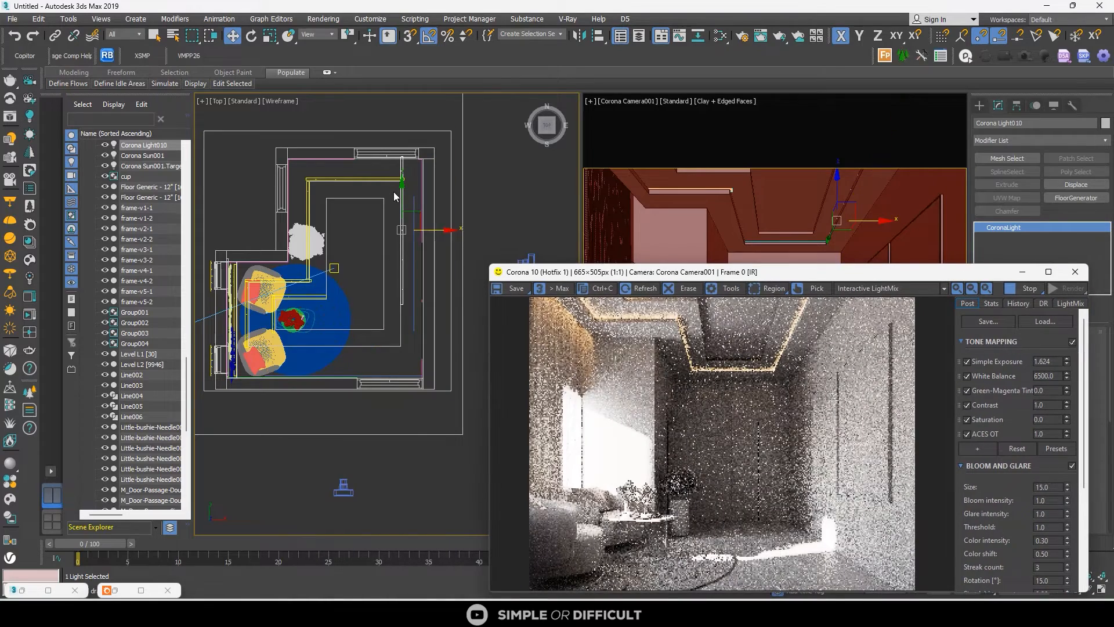
drag(401, 197, 401, 221)
drag(781, 276, 694, 263)
drag(1074, 465, 1074, 456)
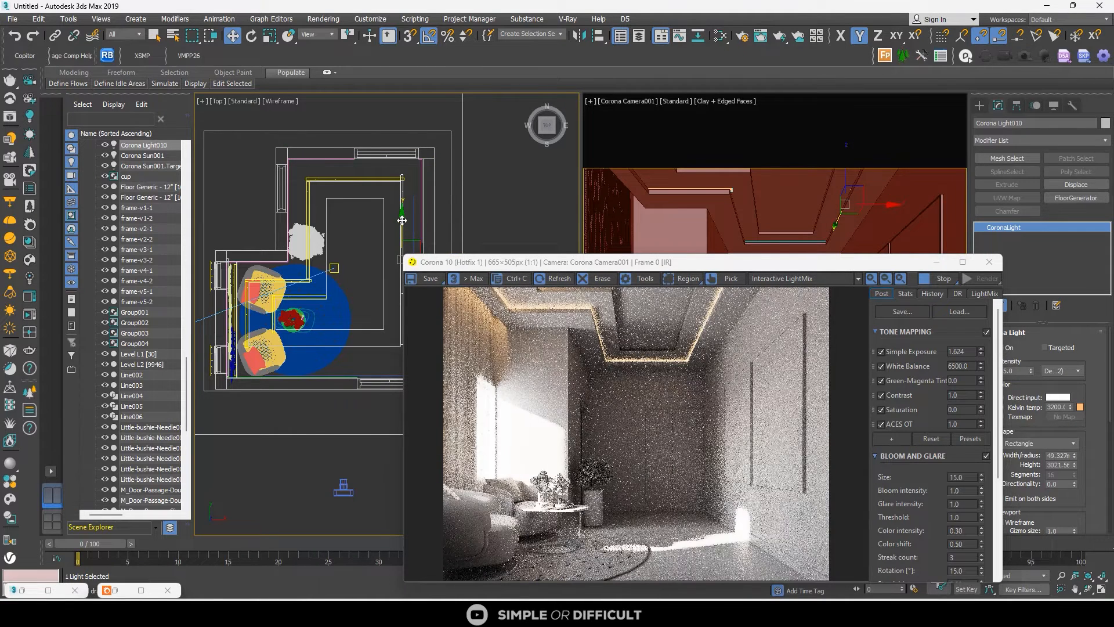
drag(402, 221, 398, 227)
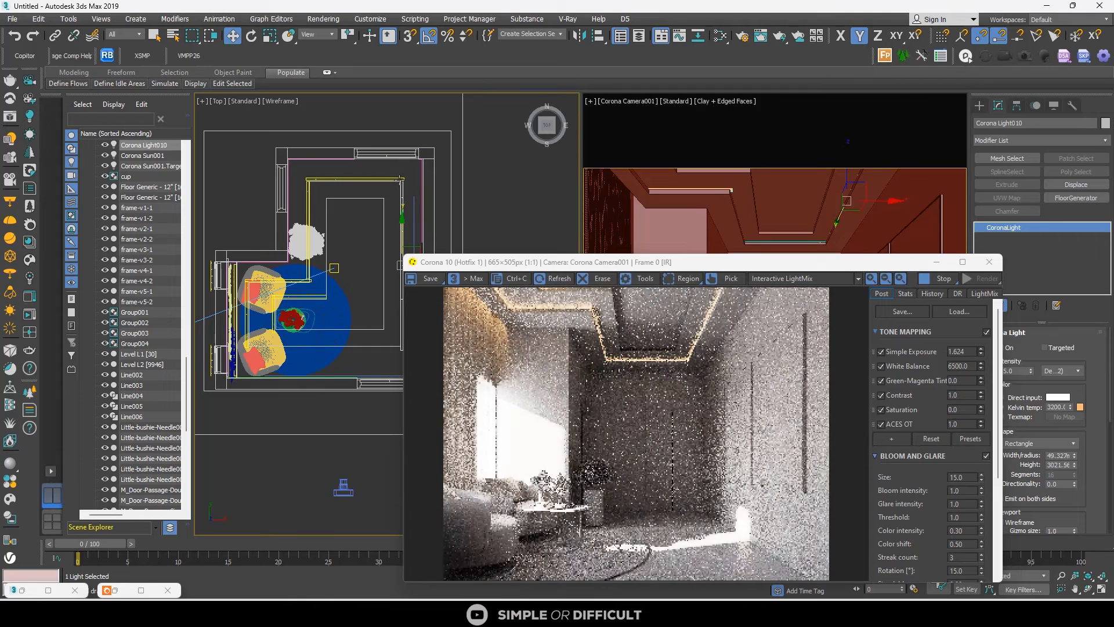
Copy the light on the outer ceiling recess's far short edge to the opposite near edge and rotate the copy in the Top view
click(353, 166)
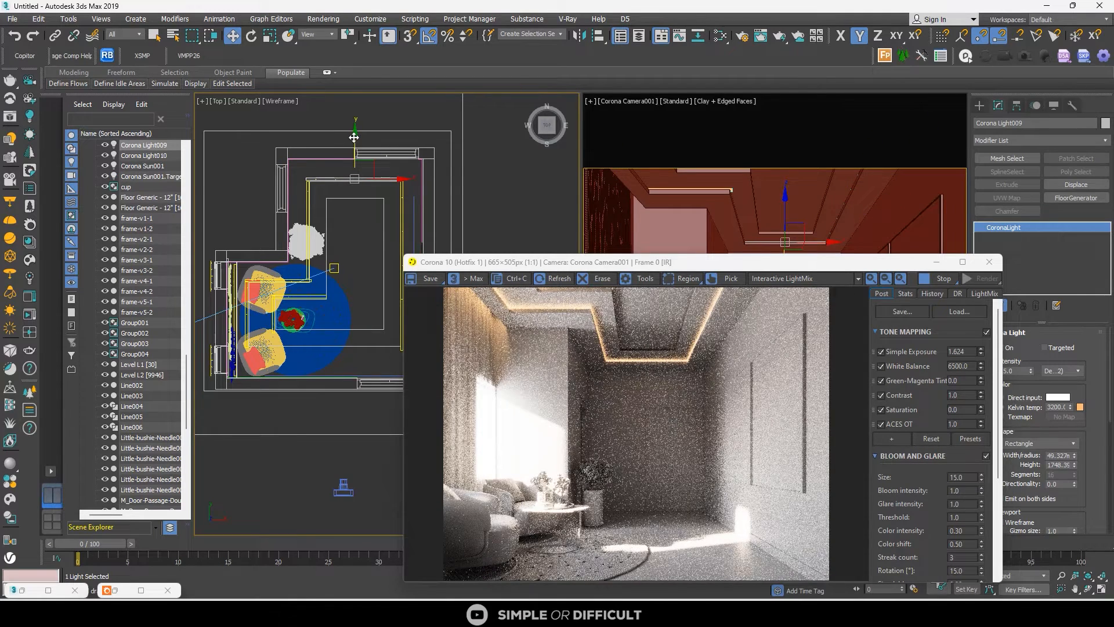
shift+drag(353, 137, 353, 307)
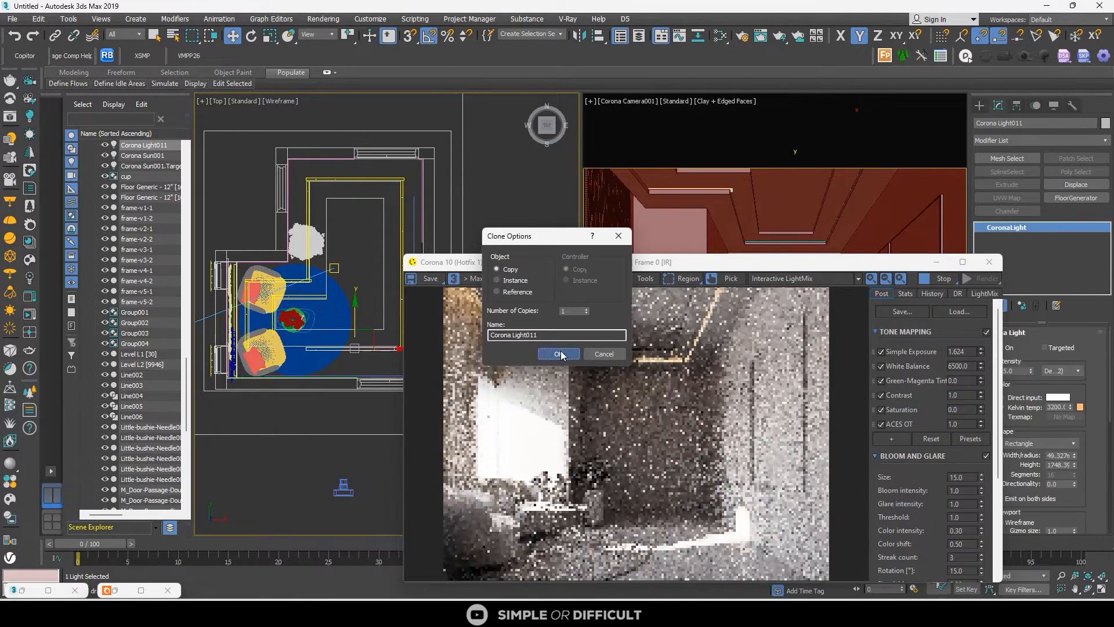
click(558, 354)
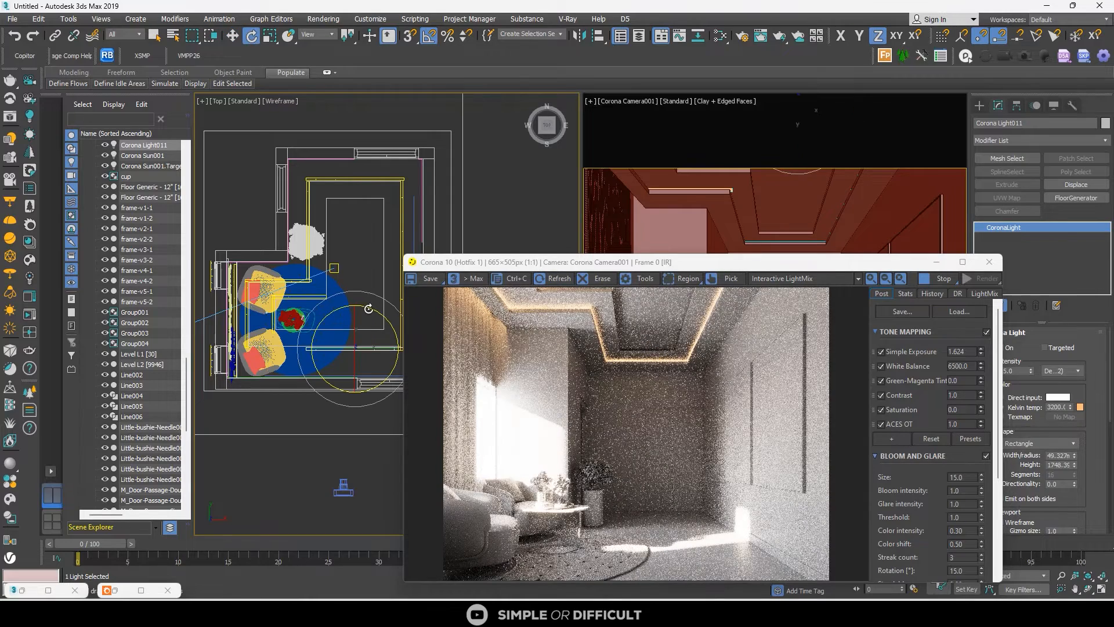
drag(369, 309, 499, 351)
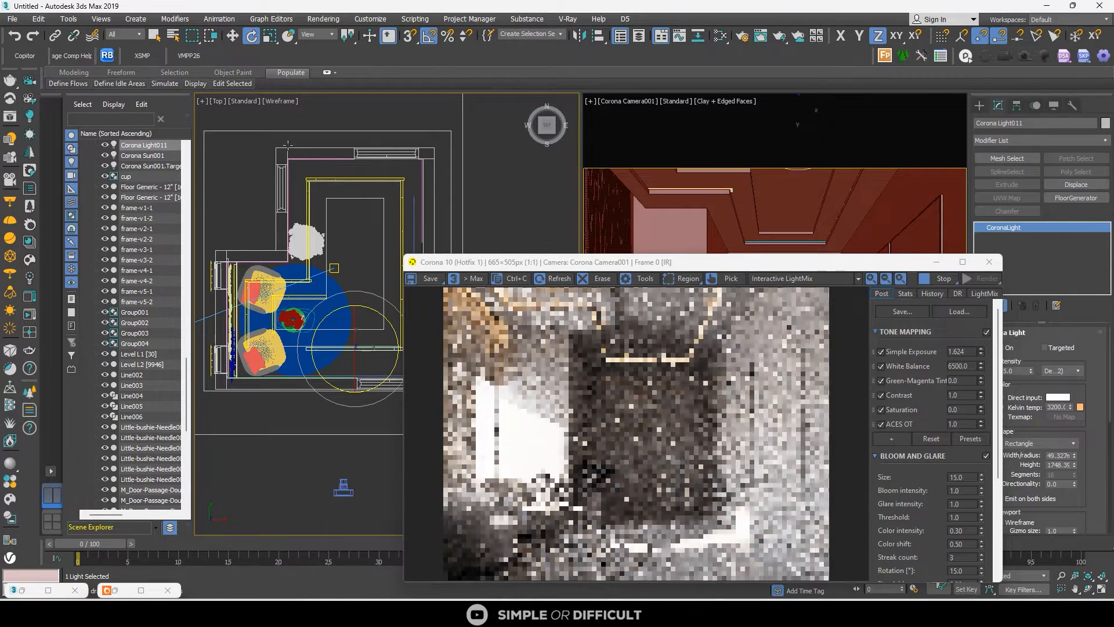
key(w)
Lengthen the copied near-edge light to about 2787 mm and shift it lengthwise to fit the outer recess
drag(1074, 465, 1074, 447)
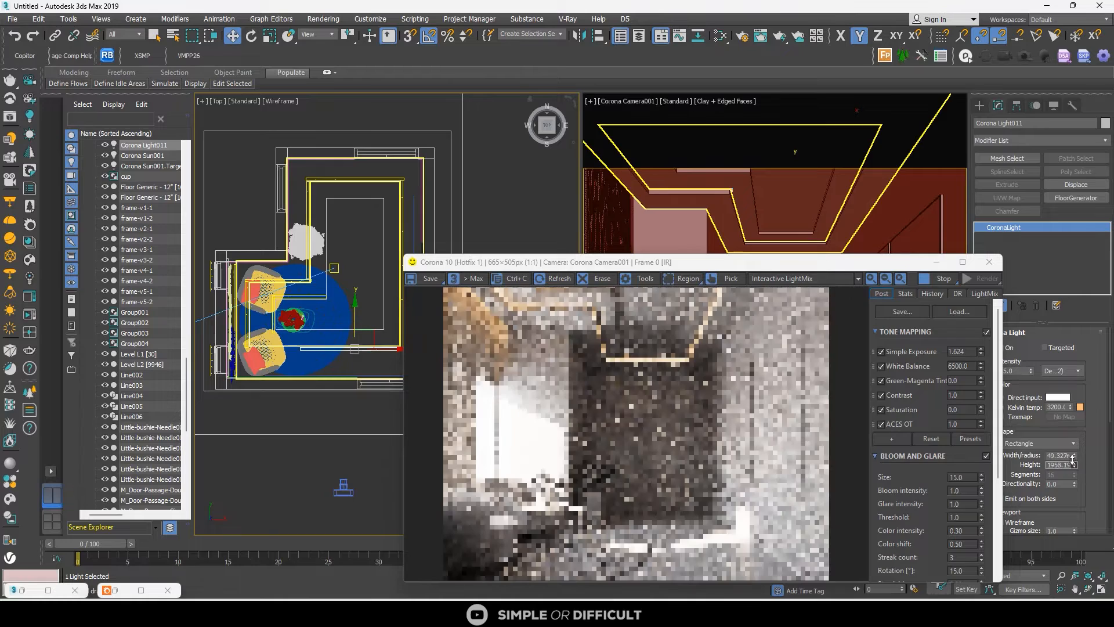
scroll(255, 350, down, 2)
drag(371, 349, 347, 349)
drag(1077, 465, 1074, 457)
scroll(335, 352, up, 2)
drag(323, 351, 326, 351)
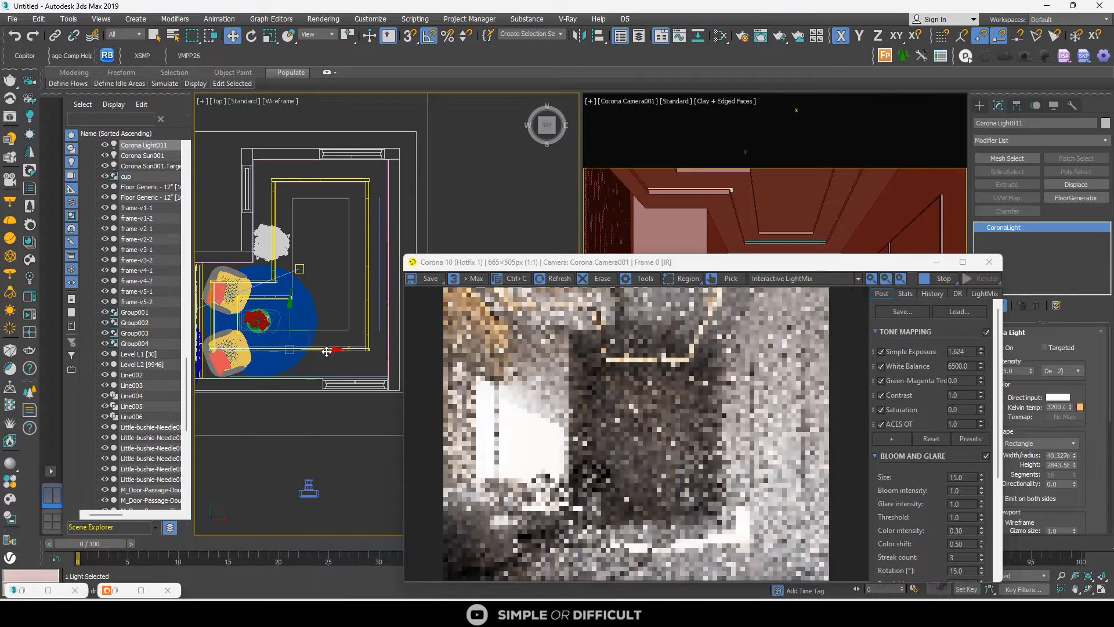
drag(1075, 465, 1075, 471)
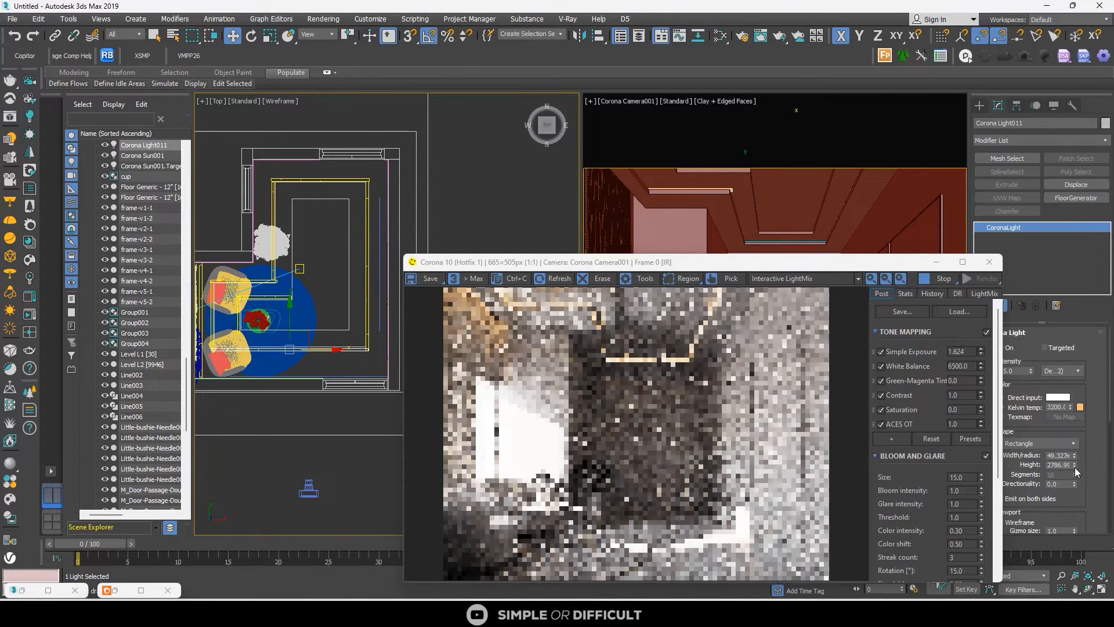
Examine the outer recess's glow at the far corner and beside the curtain in the enlarged interactive render
scroll(600, 318, up, 1)
scroll(600, 314, up, 3)
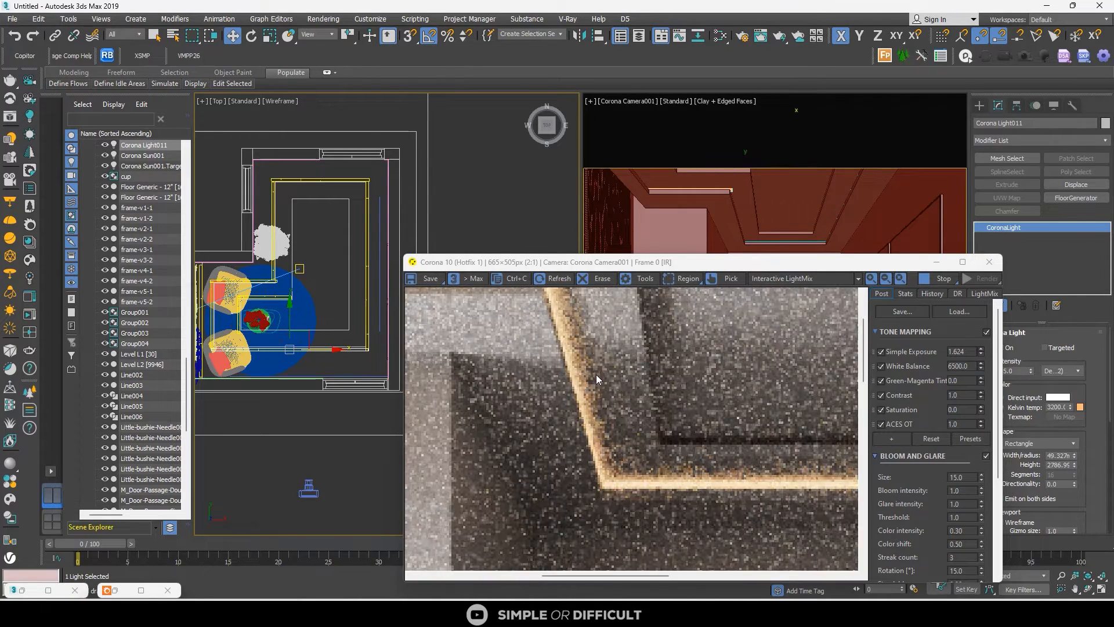
scroll(598, 353, down, 4)
scroll(521, 356, up, 3)
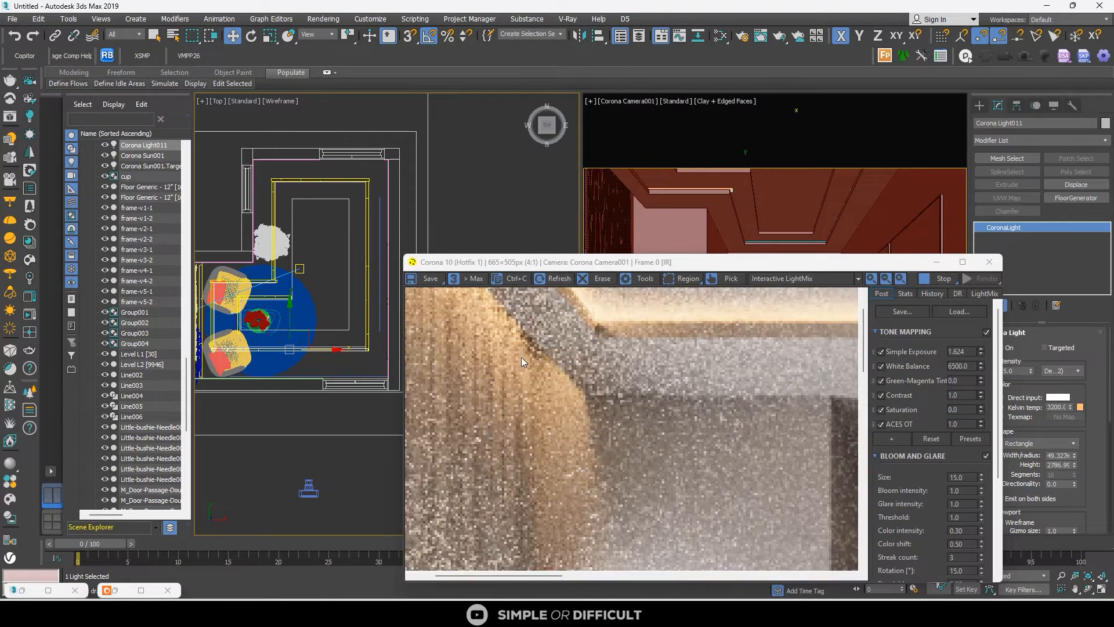
scroll(699, 385, down, 3)
scroll(697, 337, up, 2)
scroll(697, 336, down, 2)
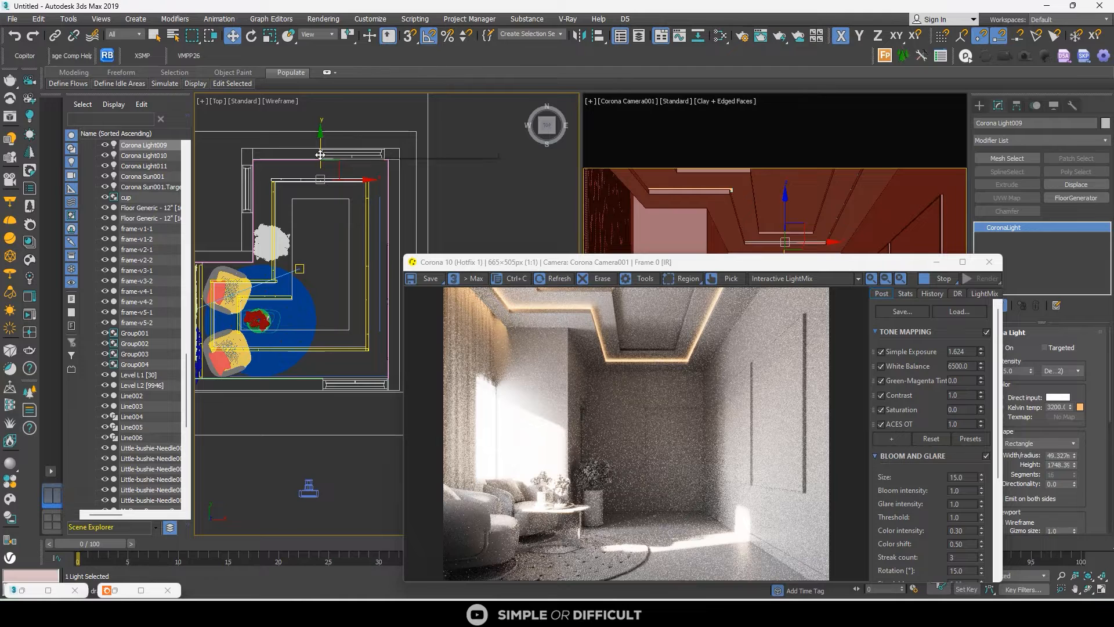
Copy the short light on the inner ceiling recess's edge near the plant to the inner recess's far edge
scroll(258, 297, up, 3)
click(272, 298)
scroll(273, 298, down, 3)
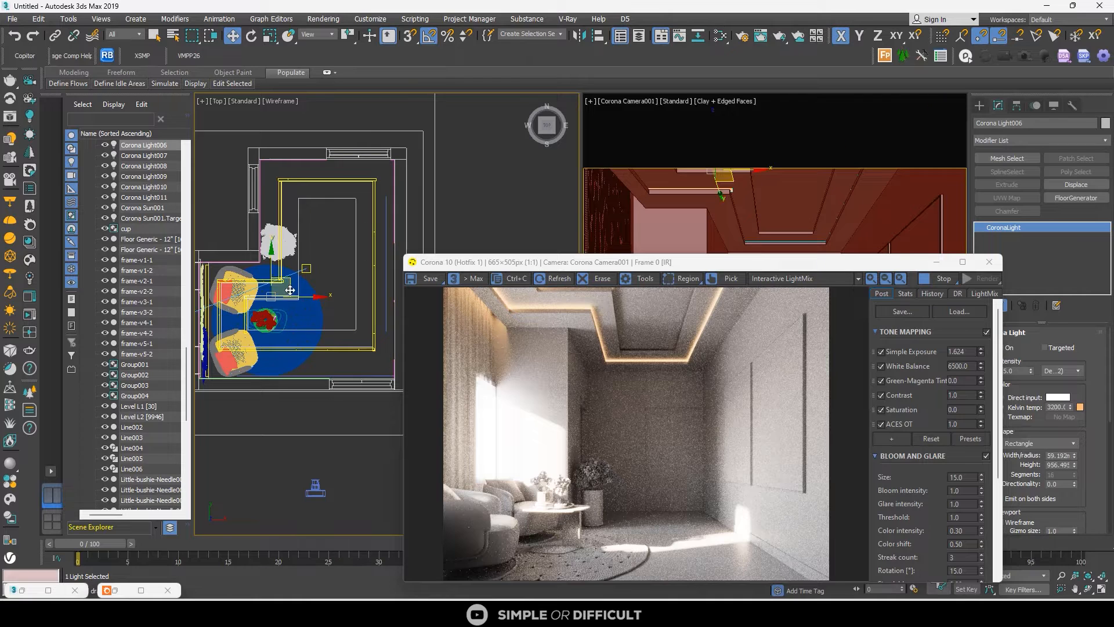
drag(290, 290, 342, 189)
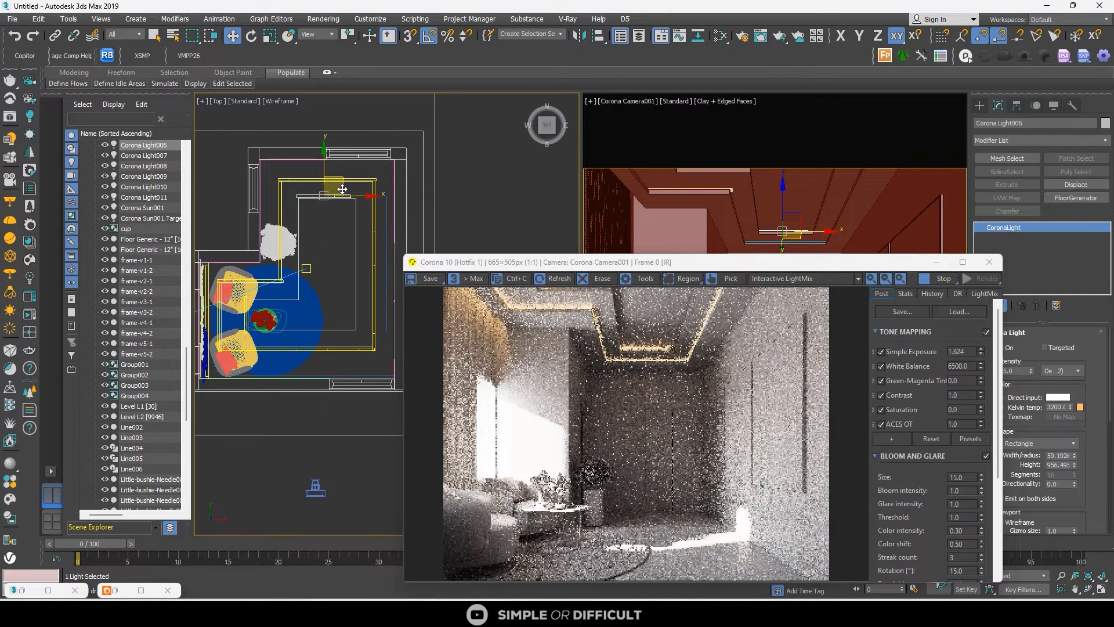
key(ctrl+z)
shift+drag(290, 286, 342, 186)
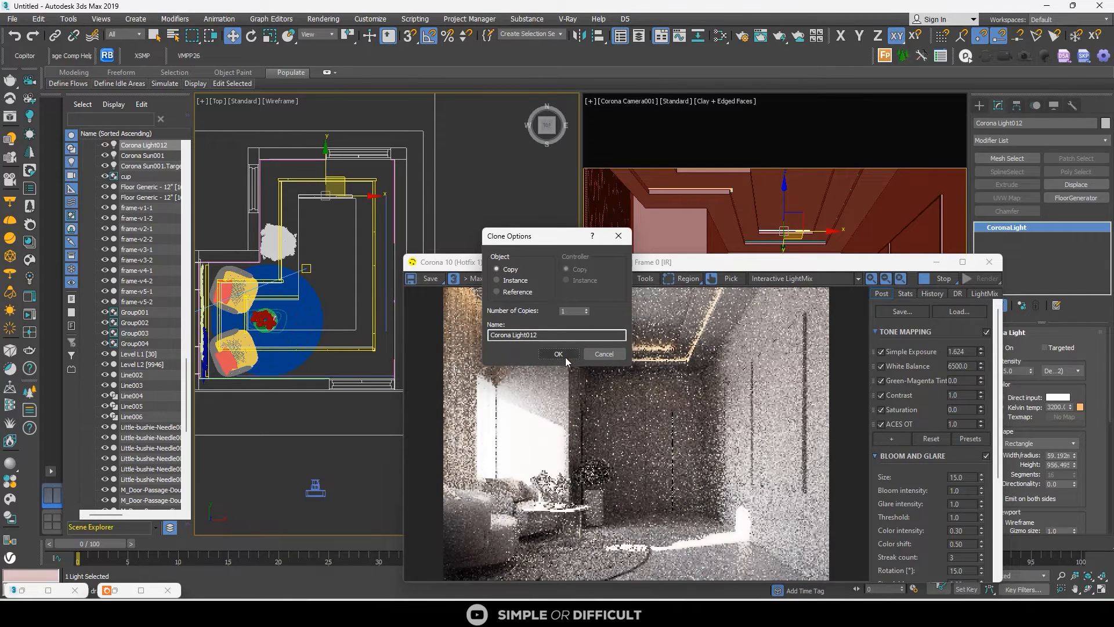
click(558, 353)
Align the copied light just outside the inner recess's far edge and lengthen it to about 1067 mm
scroll(646, 350, up, 3)
scroll(347, 218, up, 4)
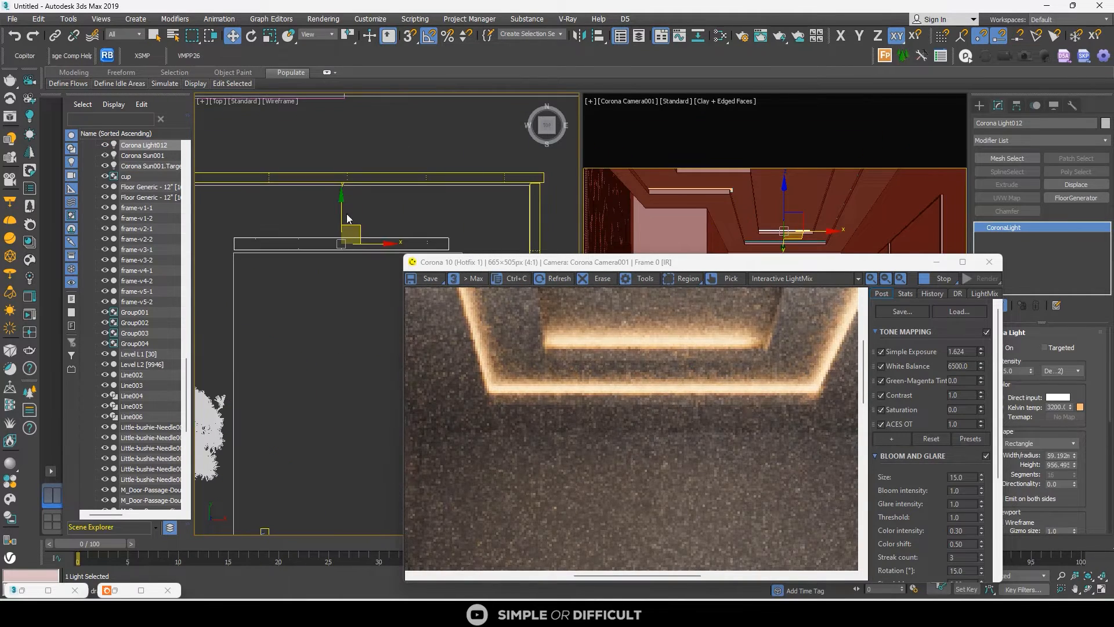
scroll(327, 201, down, 5)
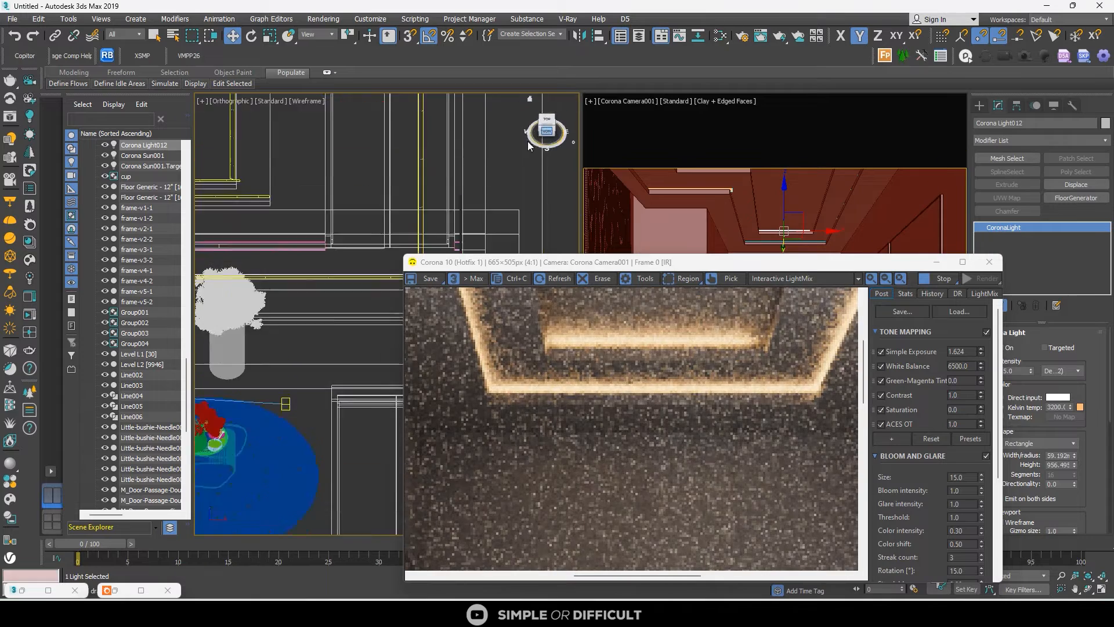
key(f)
scroll(354, 187, up, 5)
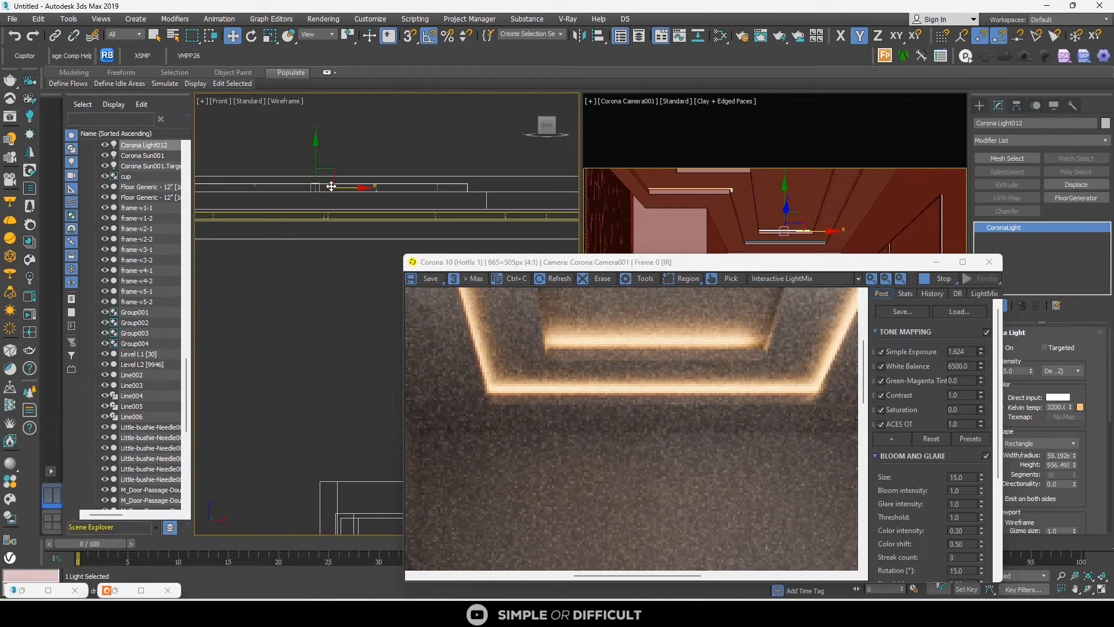
scroll(331, 190, down, 4)
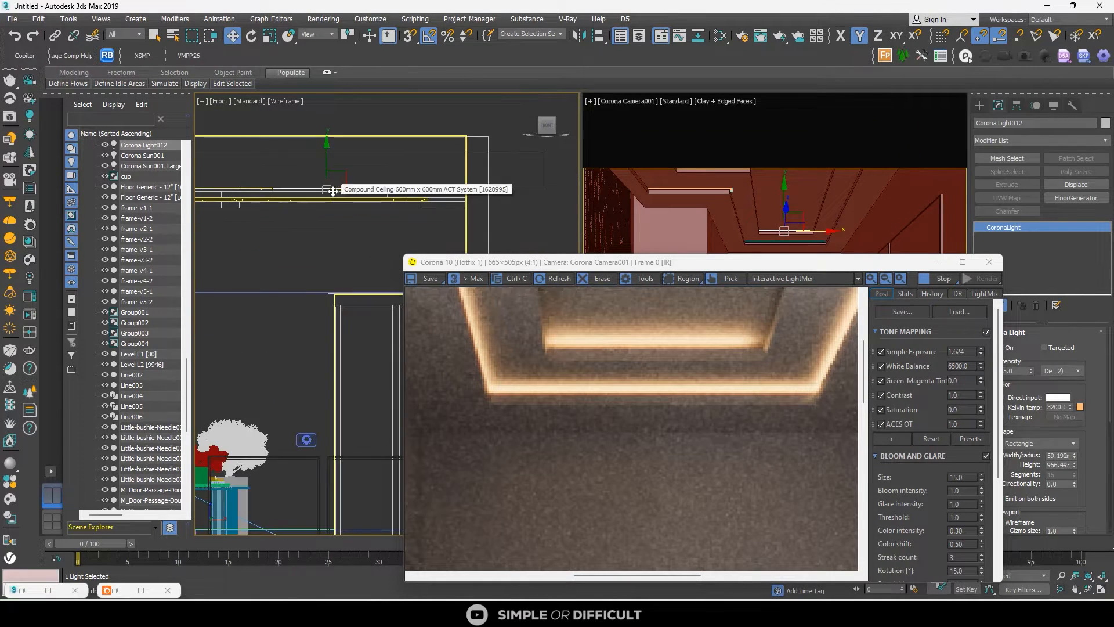
key(t)
scroll(369, 197, up, 5)
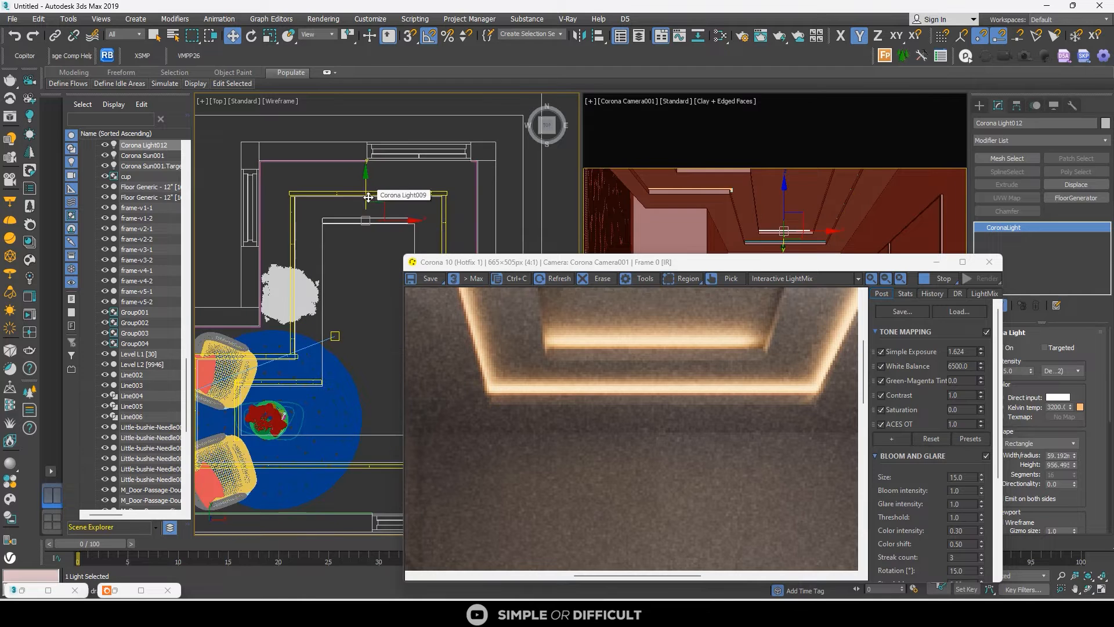
drag(368, 197, 368, 194)
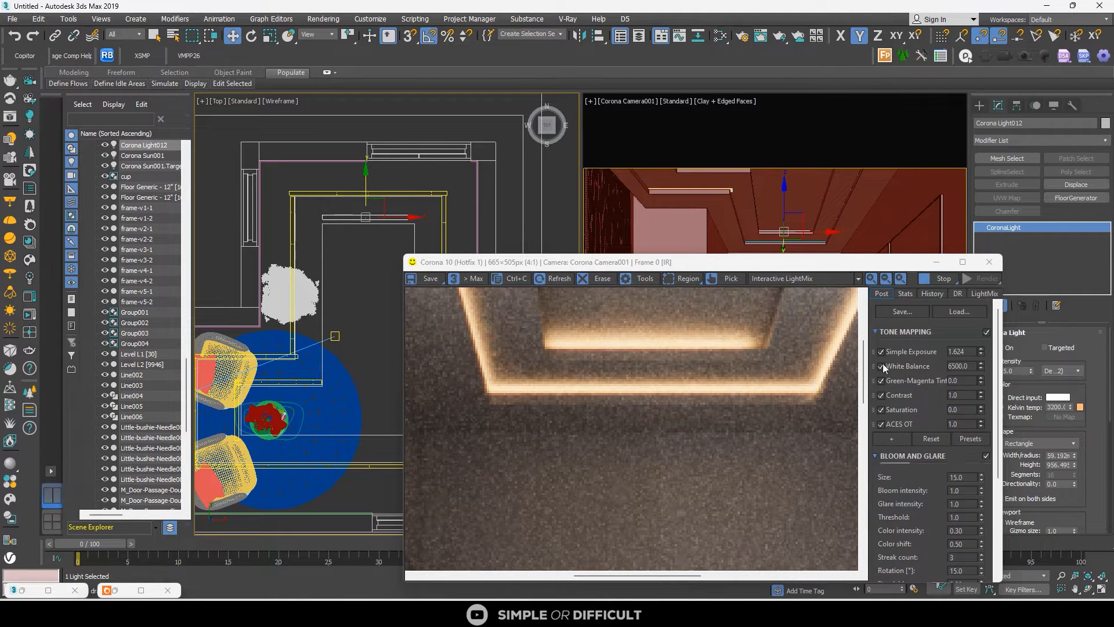
drag(1073, 464, 1074, 462)
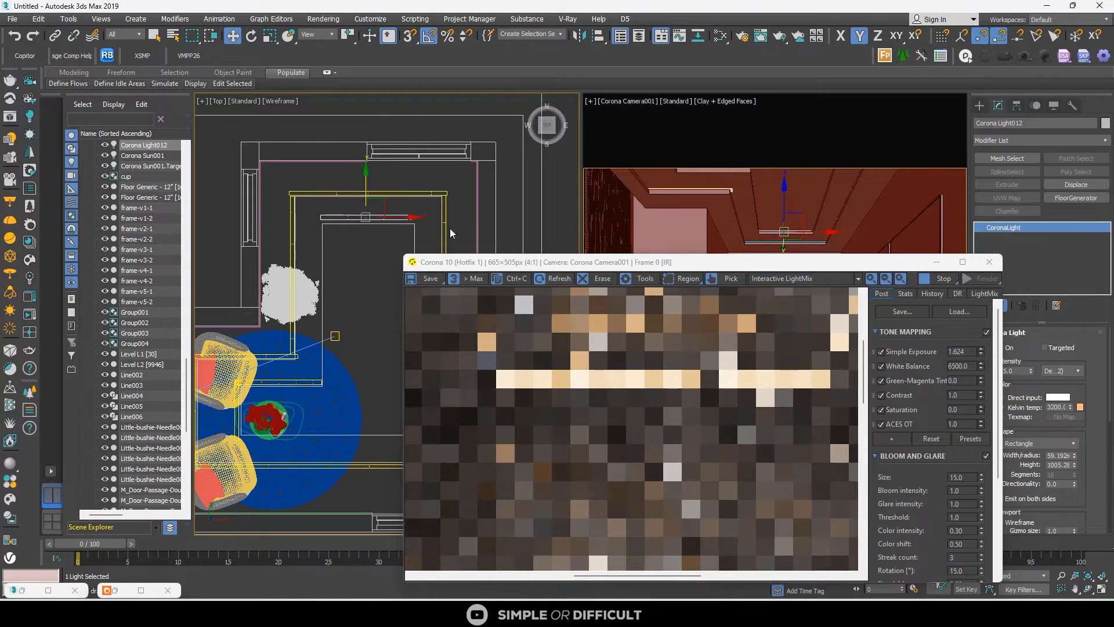
drag(410, 220, 412, 221)
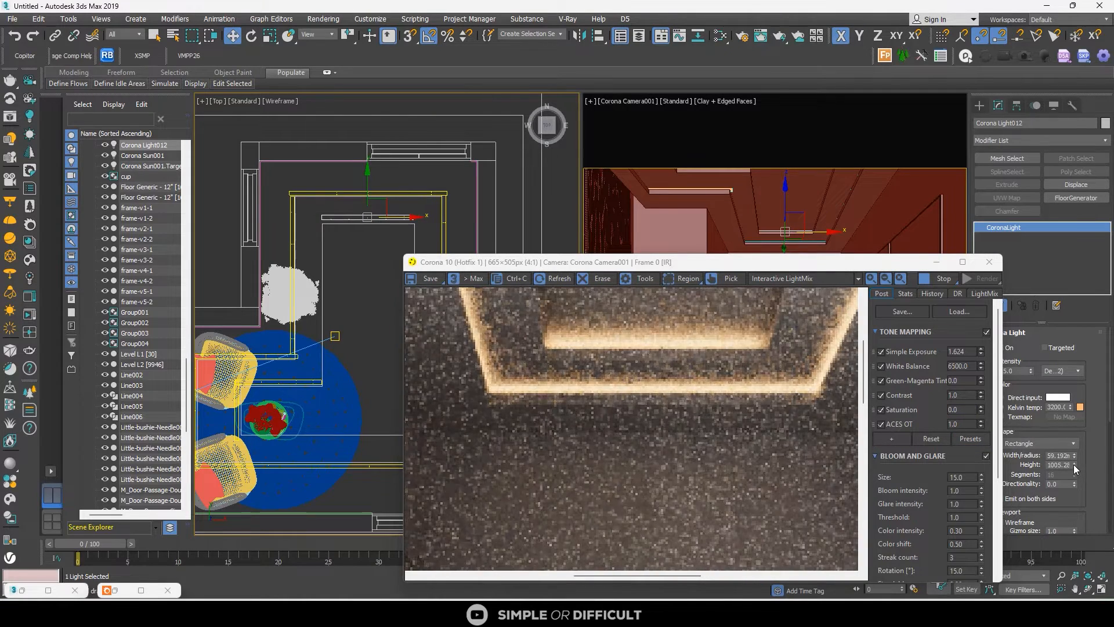
drag(1074, 465, 1074, 461)
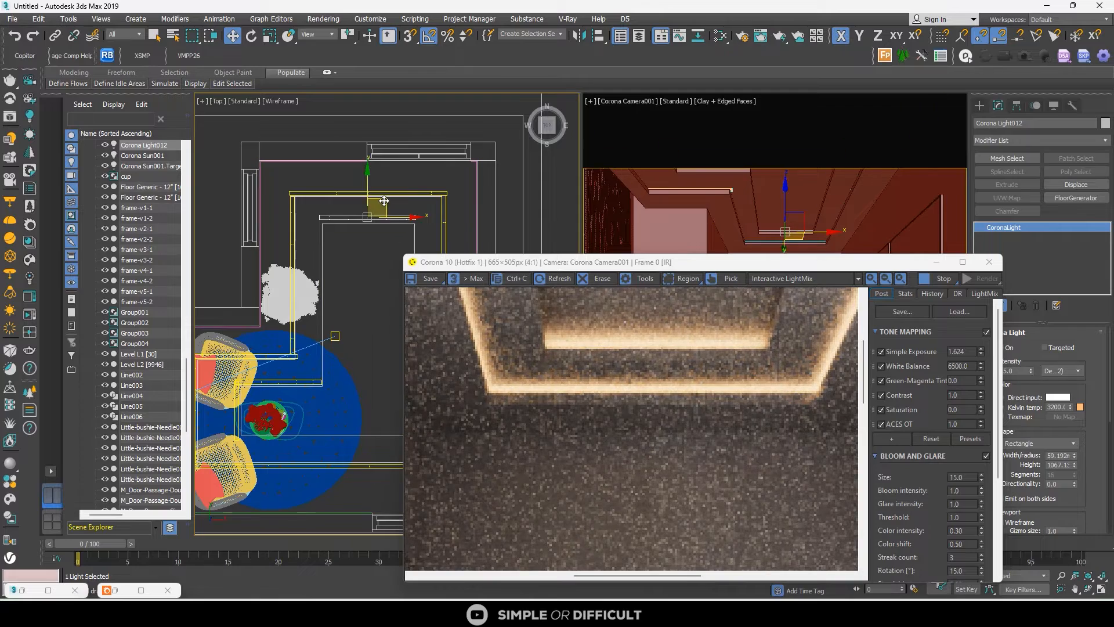
Copy the inner recess's far-edge light to the adjoining long edge above the plant and rotate the copy parallel to that edge
scroll(377, 210, down, 3)
mouse_move(385, 195)
shift+mouse_down()
mouse_move(385, 231)
mouse_move(356, 230)
shift+mouse_up()
key(Return)
click(252, 36)
scroll(379, 229, up, 2)
key(w)
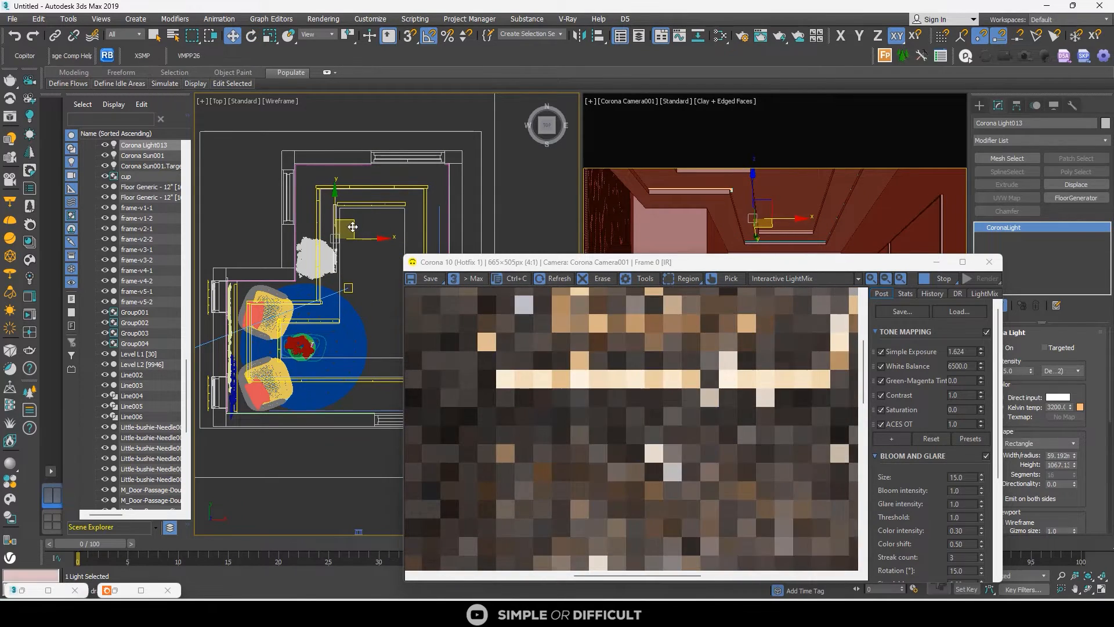
Lengthen the inner long-edge light above the plant to about 1884 mm and shift it lengthwise to fit that edge
drag(1074, 464, 1063, 419)
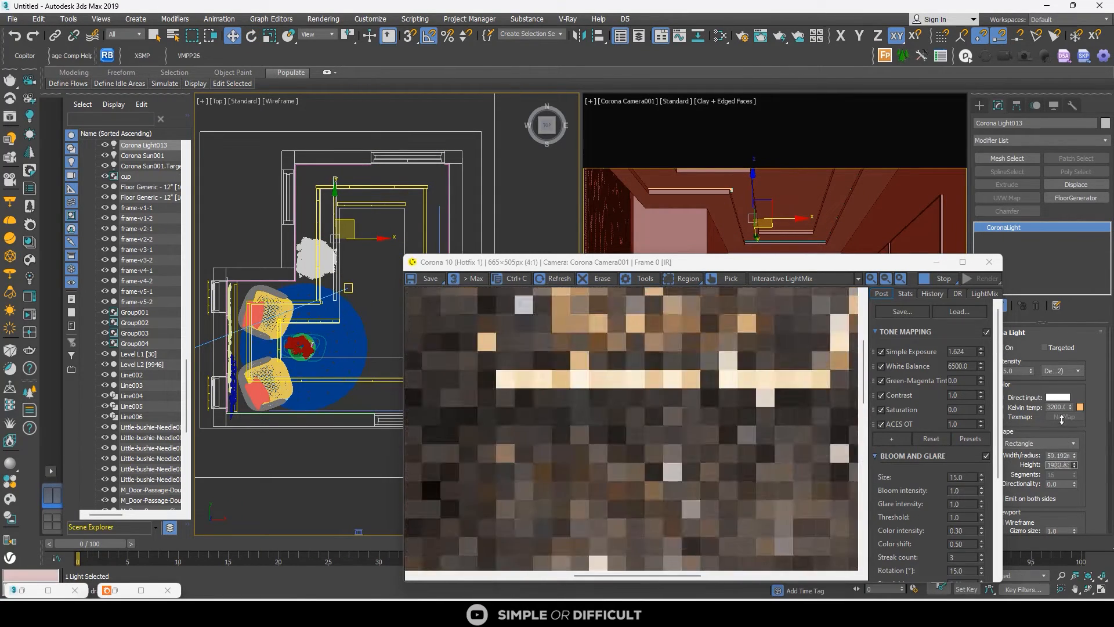
drag(335, 201, 334, 225)
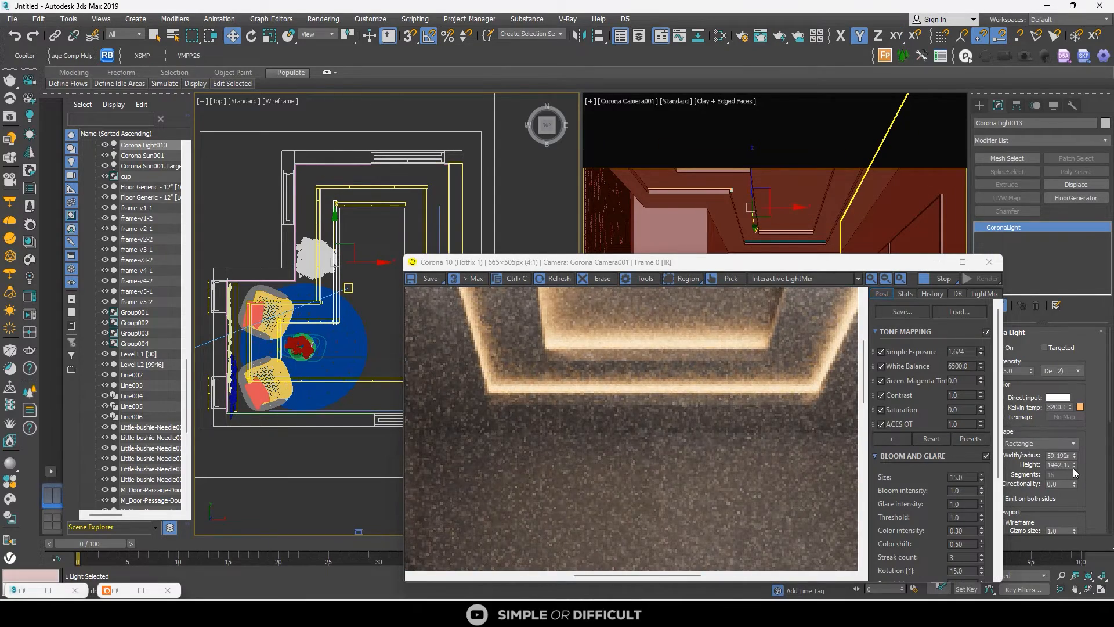
click(1074, 468)
click(1073, 467)
click(1073, 468)
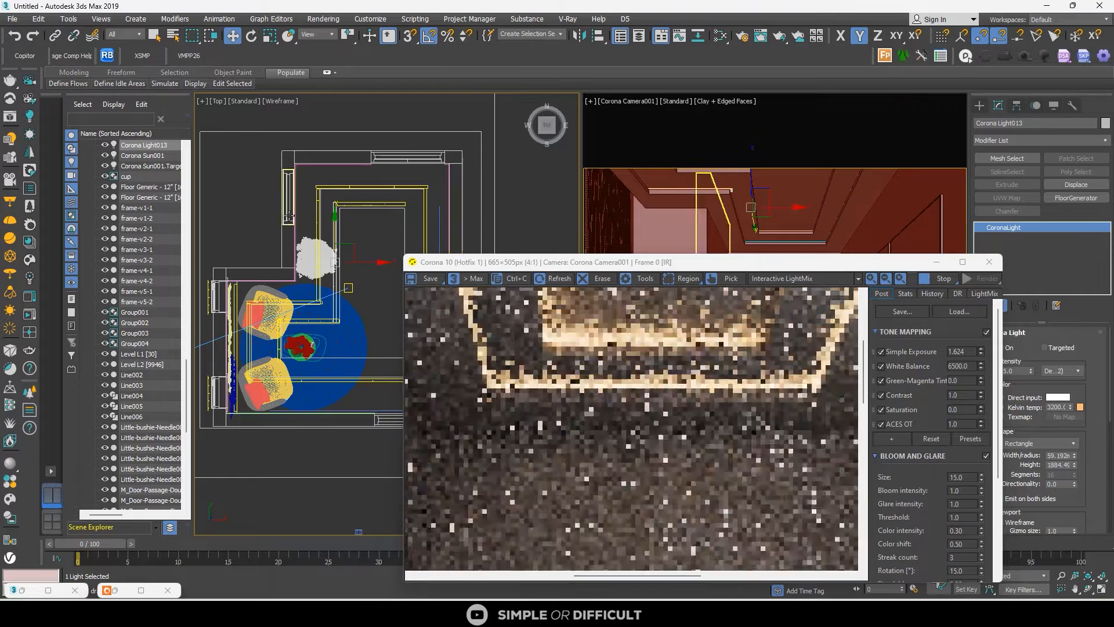
Copy the inner long-edge light across to the opposite long edge of the inner recess and rotate the copy
scroll(290, 215, down, 3)
shift+drag(352, 237, 360, 239)
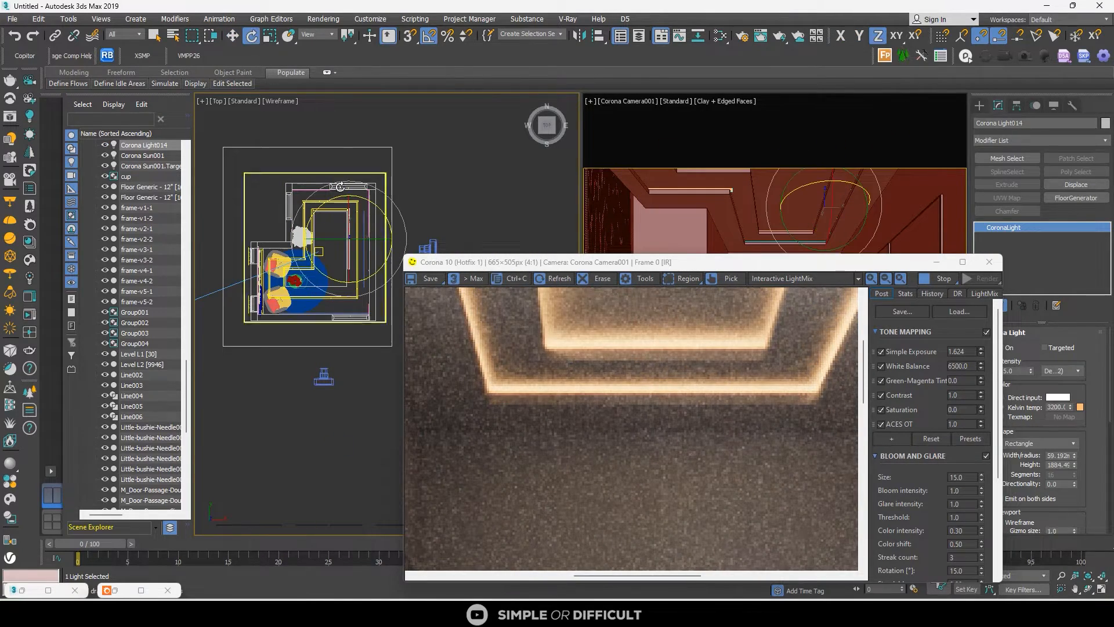
drag(369, 205, 439, 289)
Shift the copied light along the inner recess's longer edge and lengthen it to about 2541 mm
drag(350, 213, 351, 225)
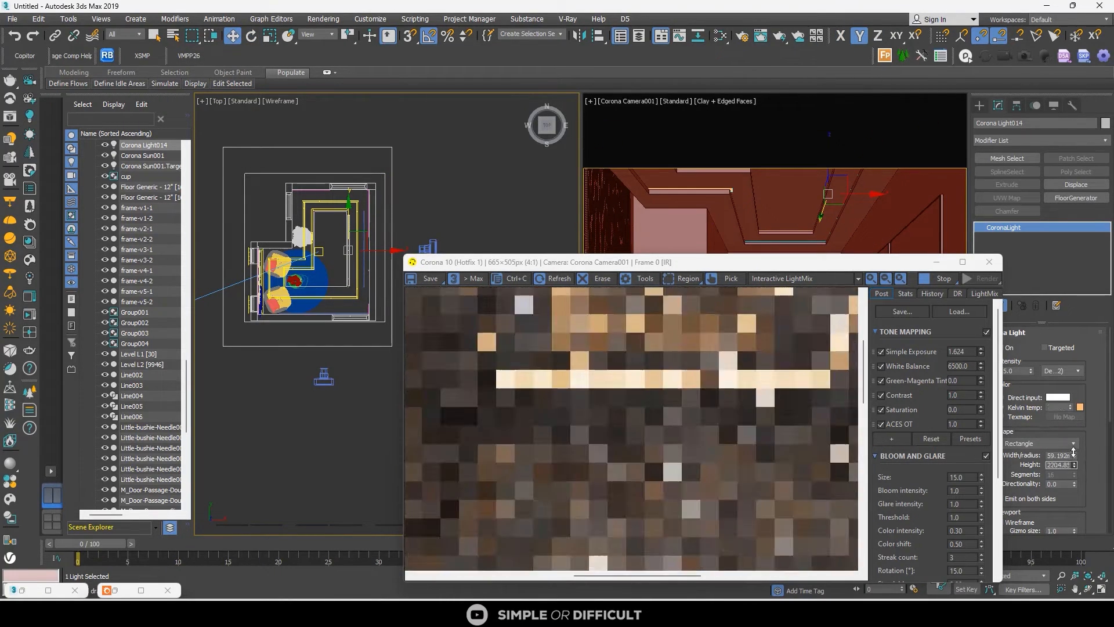
scroll(350, 227, up, 5)
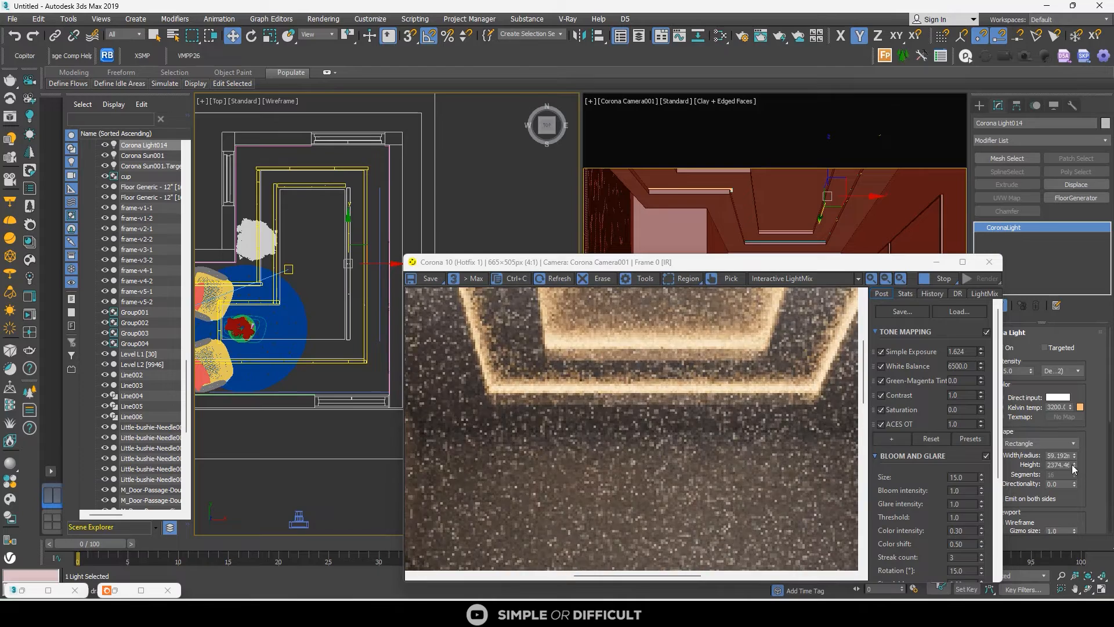
drag(1074, 465, 1073, 456)
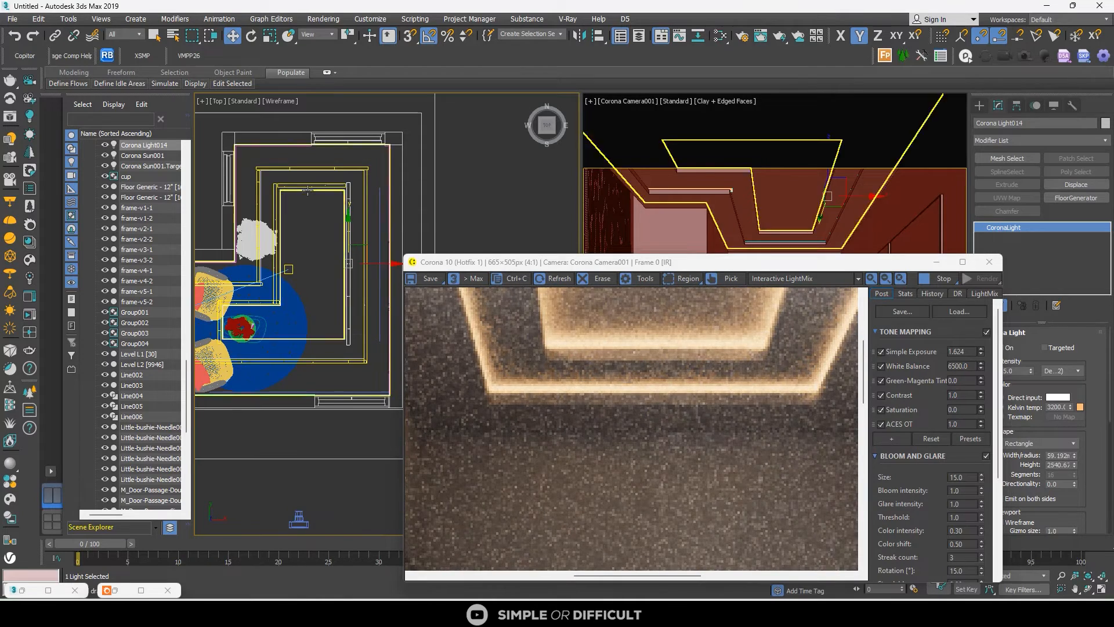
Copy the inner recess's far-edge light to its near edge and rotate the copy in the Top view
click(313, 187)
scroll(316, 192, down, 2)
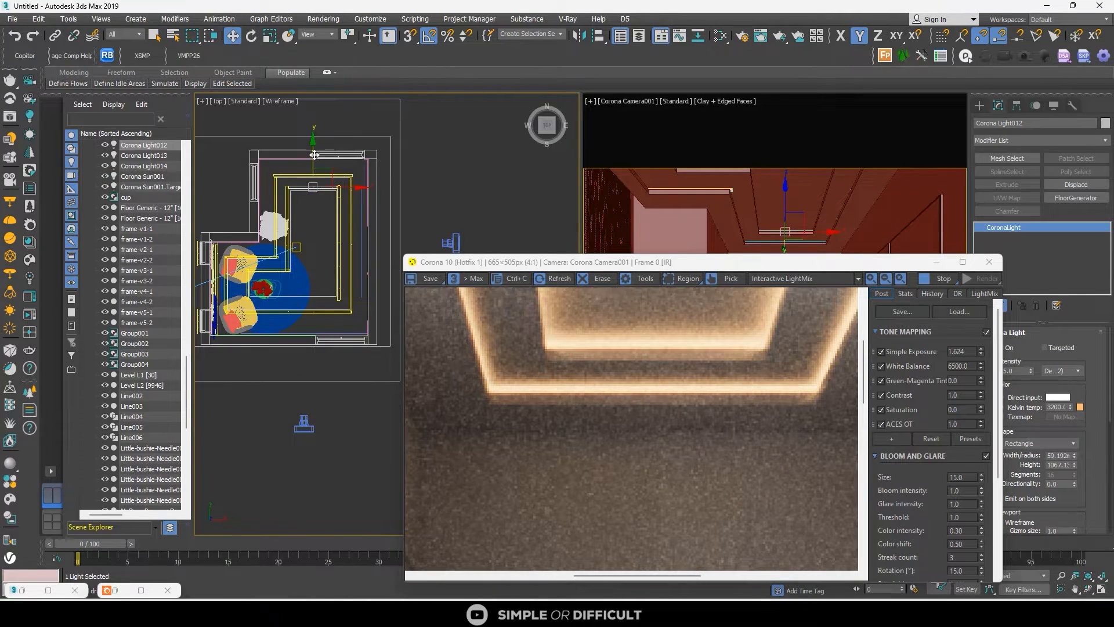
shift+drag(314, 187, 314, 300)
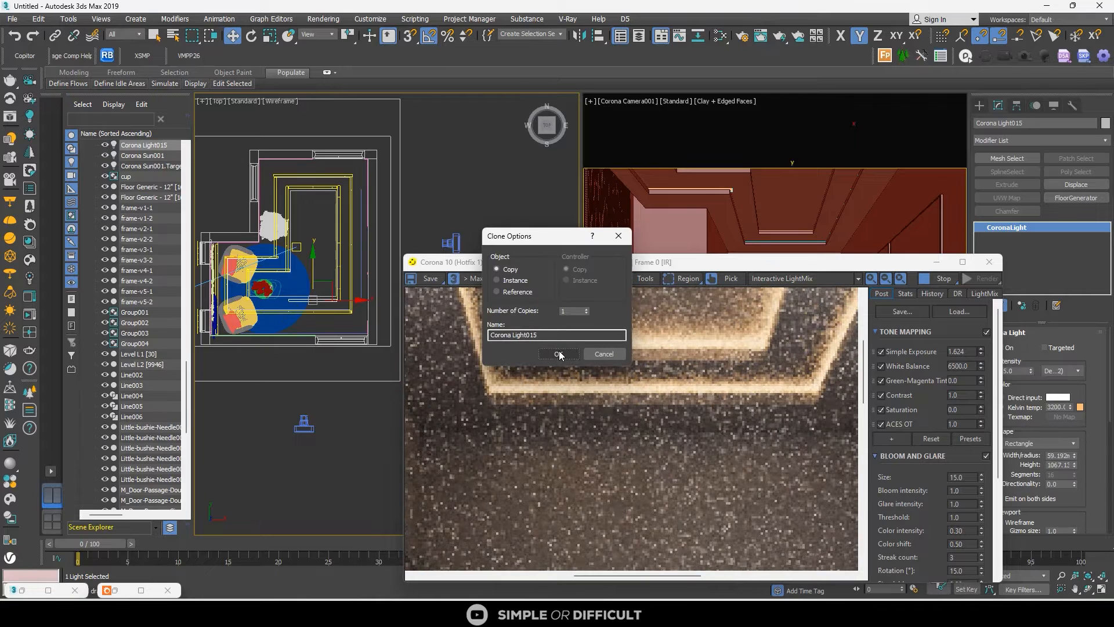
click(569, 356)
key(e)
drag(342, 265, 426, 309)
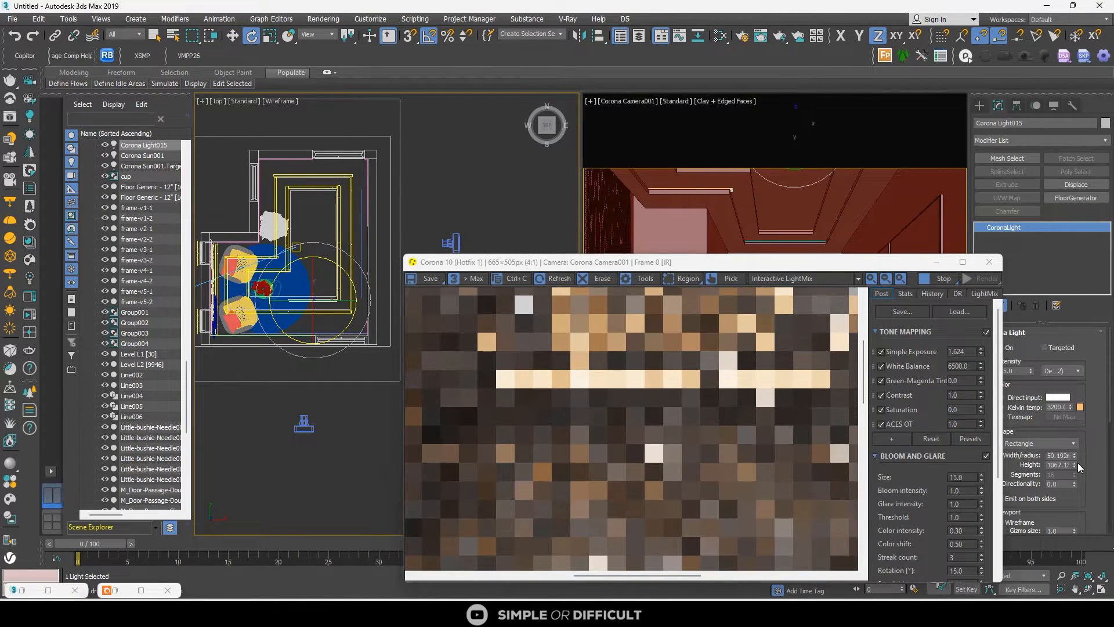
Lengthen the inner recess's near-edge light to about 2036 mm and shift it along that edge to fit
drag(1074, 463, 1069, 405)
click(232, 36)
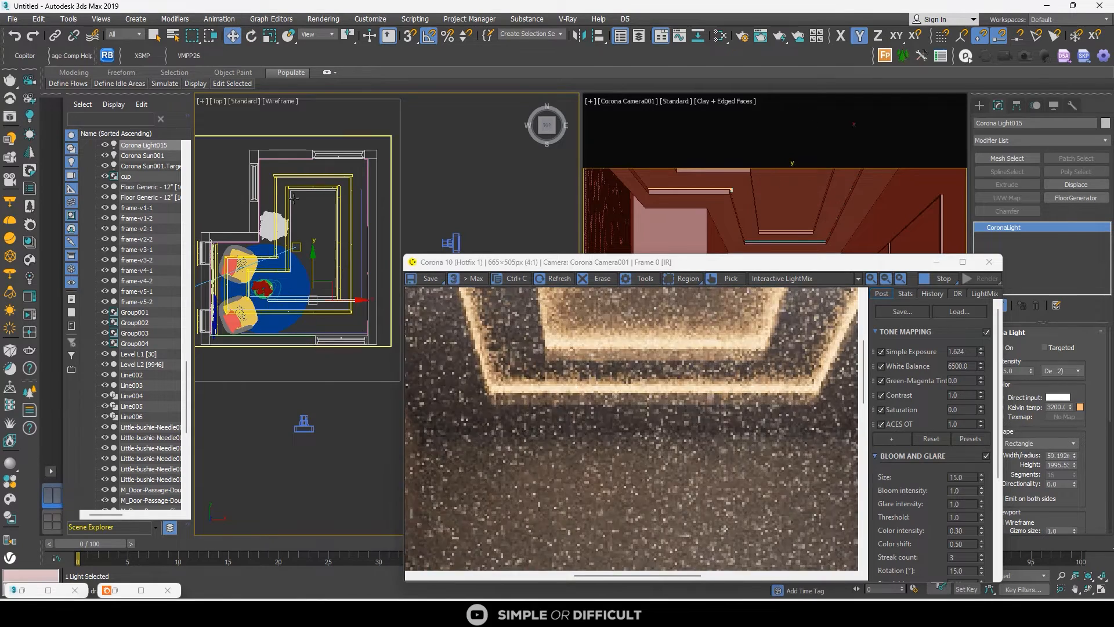
drag(354, 300, 333, 299)
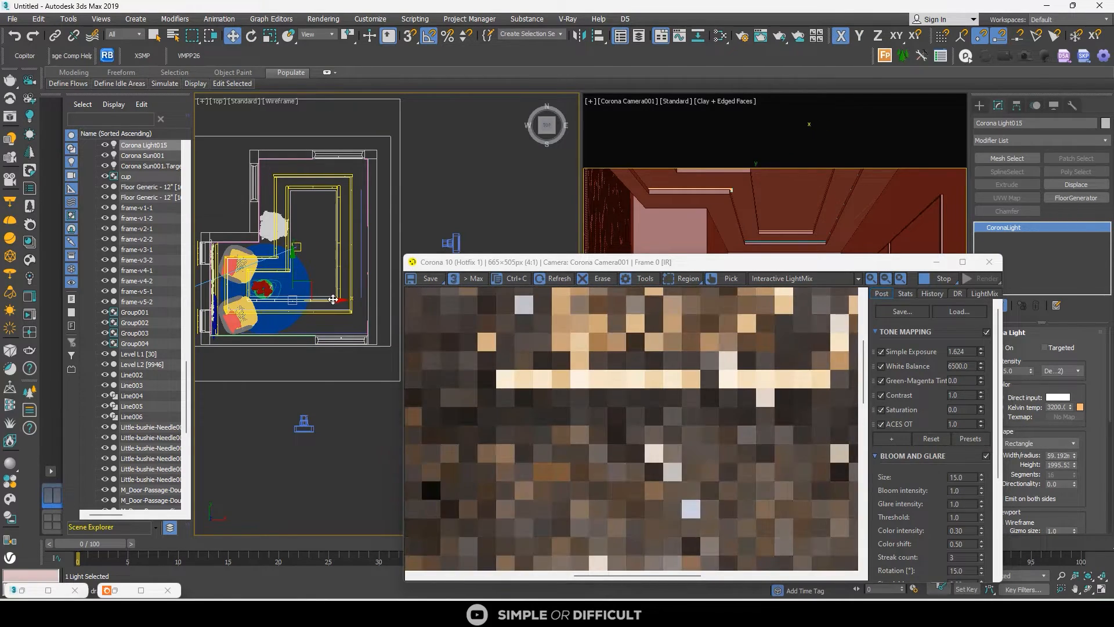
scroll(332, 299, up, 3)
drag(1074, 463, 1068, 456)
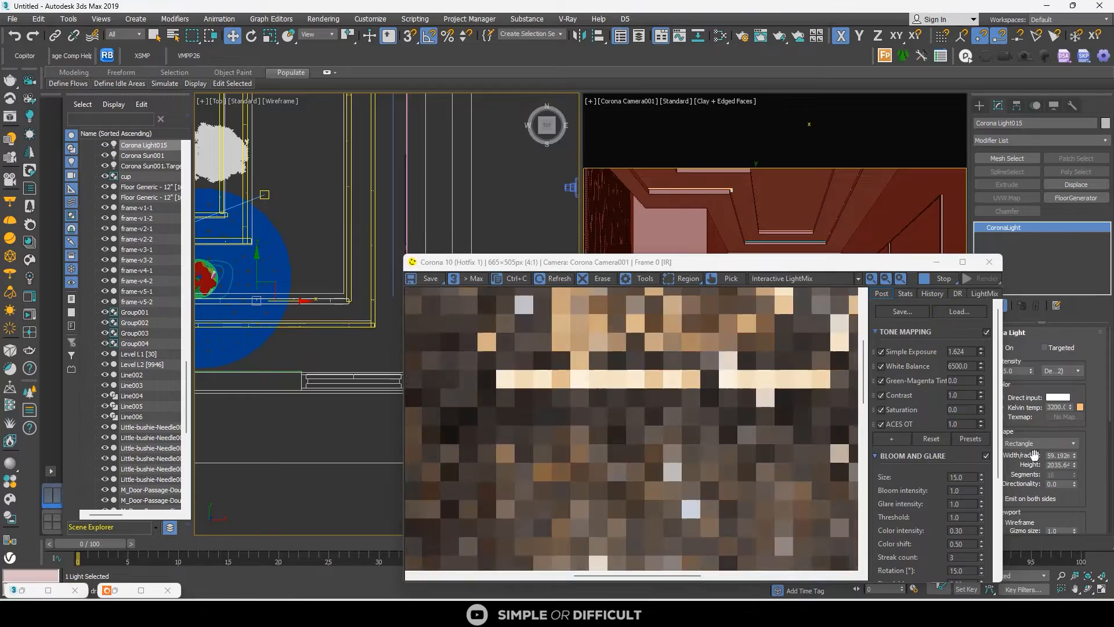
scroll(311, 259, down, 6)
click(388, 238)
scroll(659, 299, down, 2)
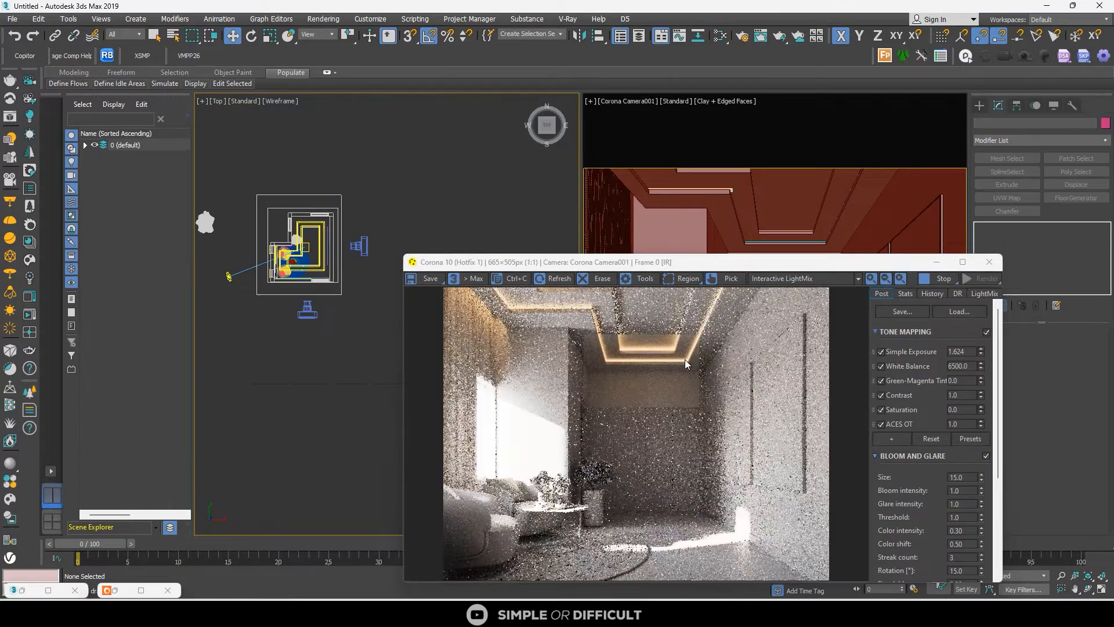
Set the render's Simple Exposure to 1.421 and stop the interactive render
drag(777, 267, 778, 151)
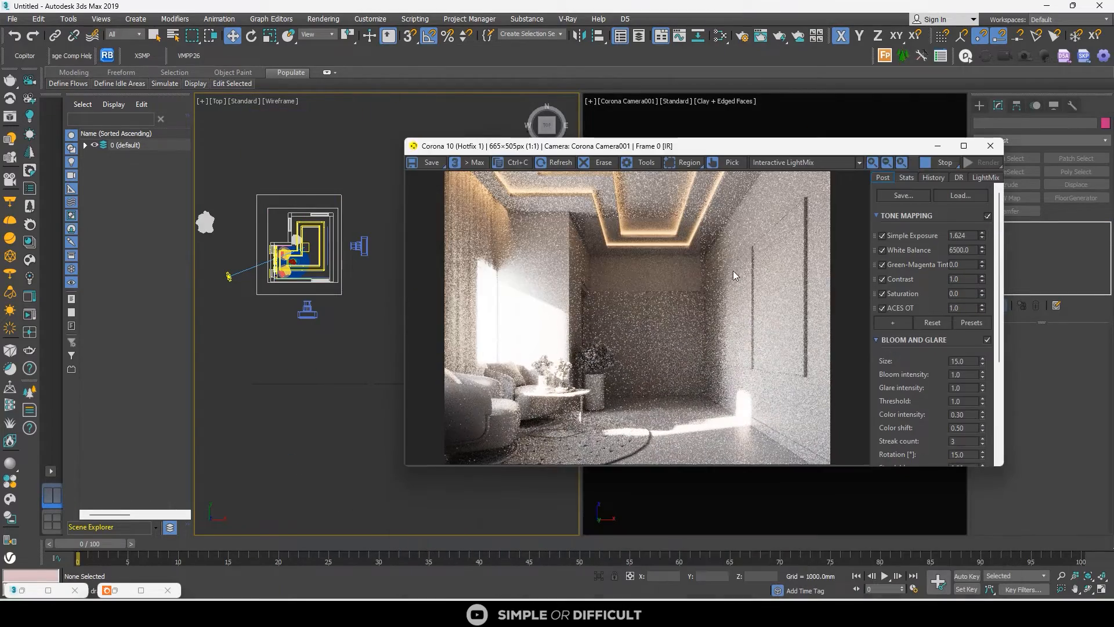
scroll(615, 203, up, 2)
scroll(605, 207, down, 2)
double_click(963, 235)
text(0)
key(Return)
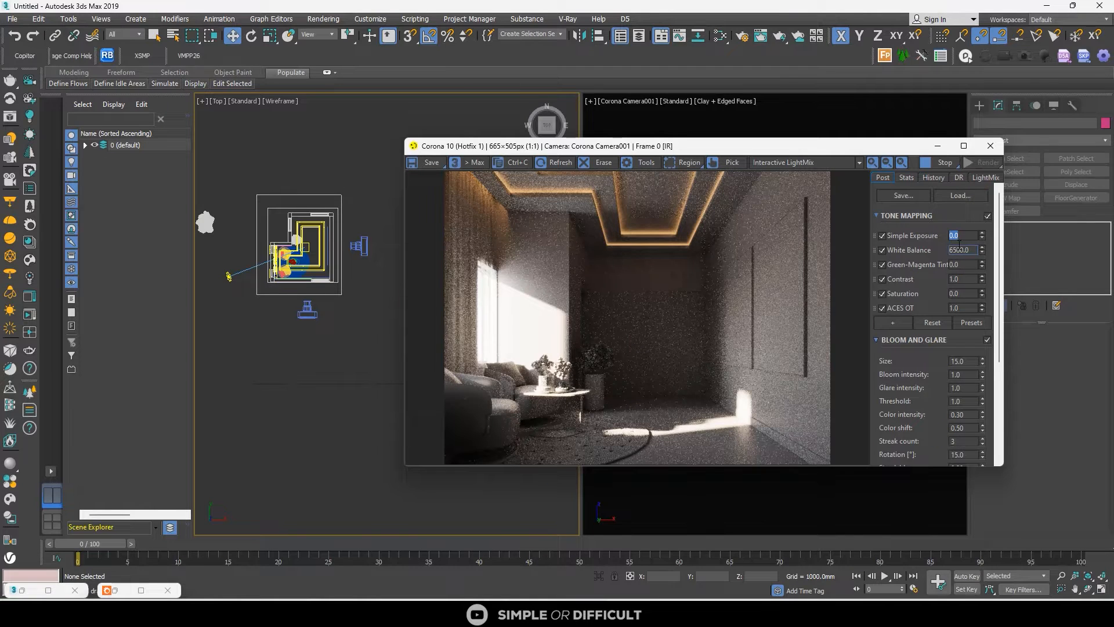
drag(982, 236, 980, 138)
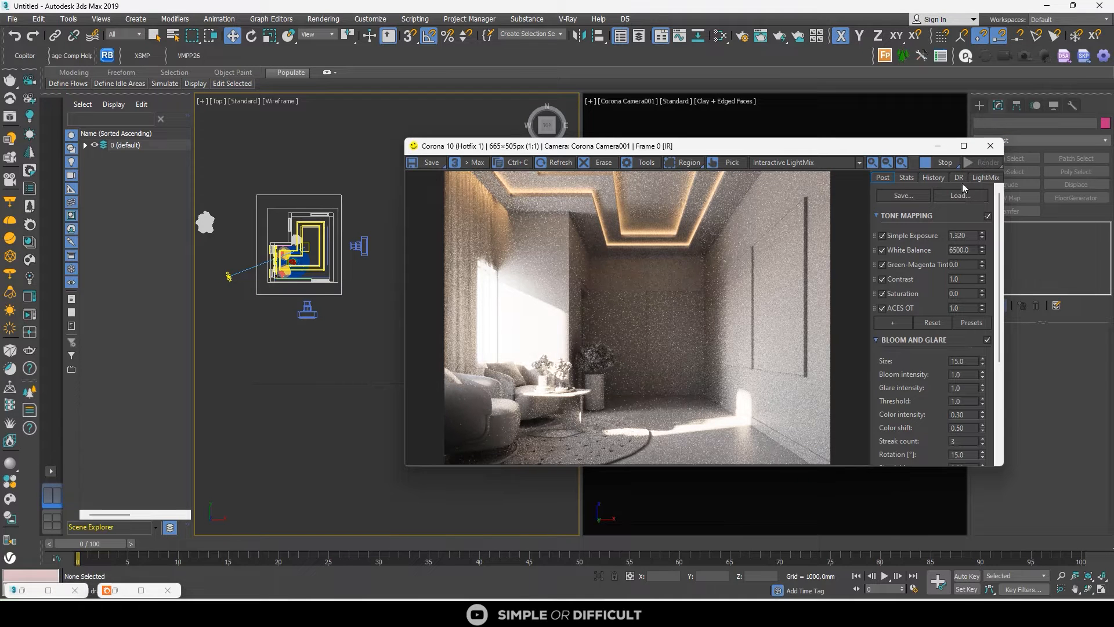
drag(981, 234, 977, 218)
click(944, 163)
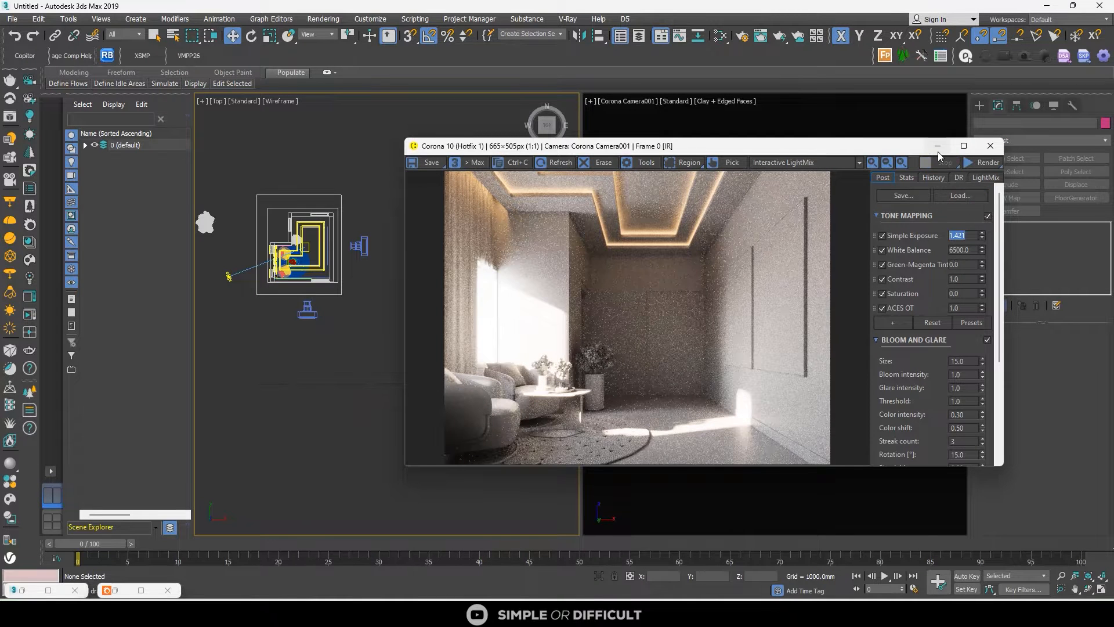
Save the scene in the scenes folder as ANTEROOM SOMMY
click(937, 146)
click(11, 19)
click(98, 110)
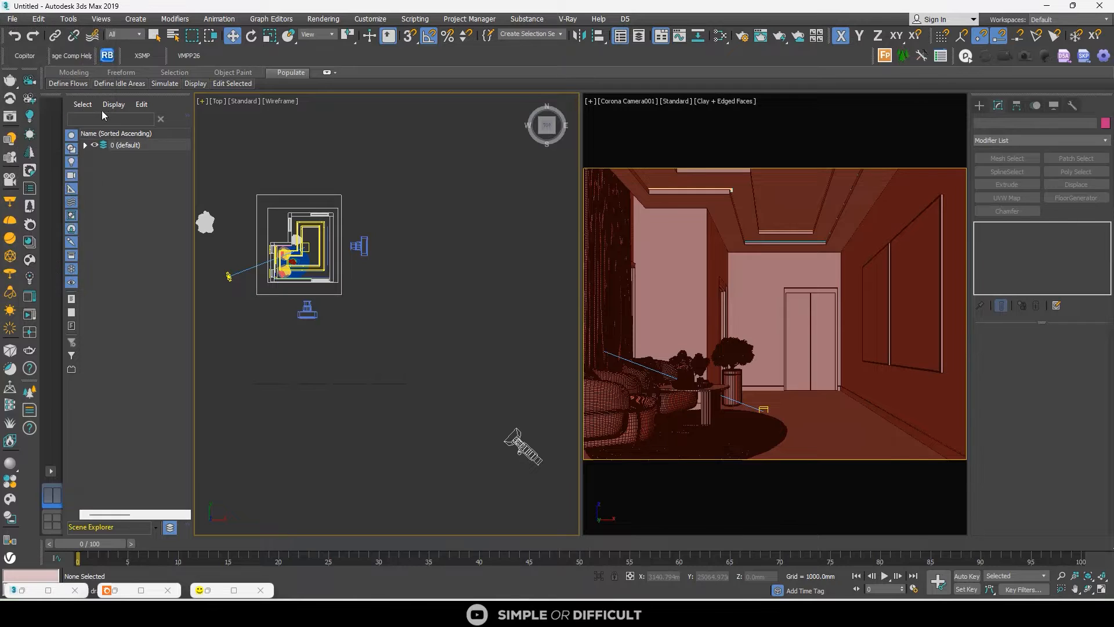
text(A)
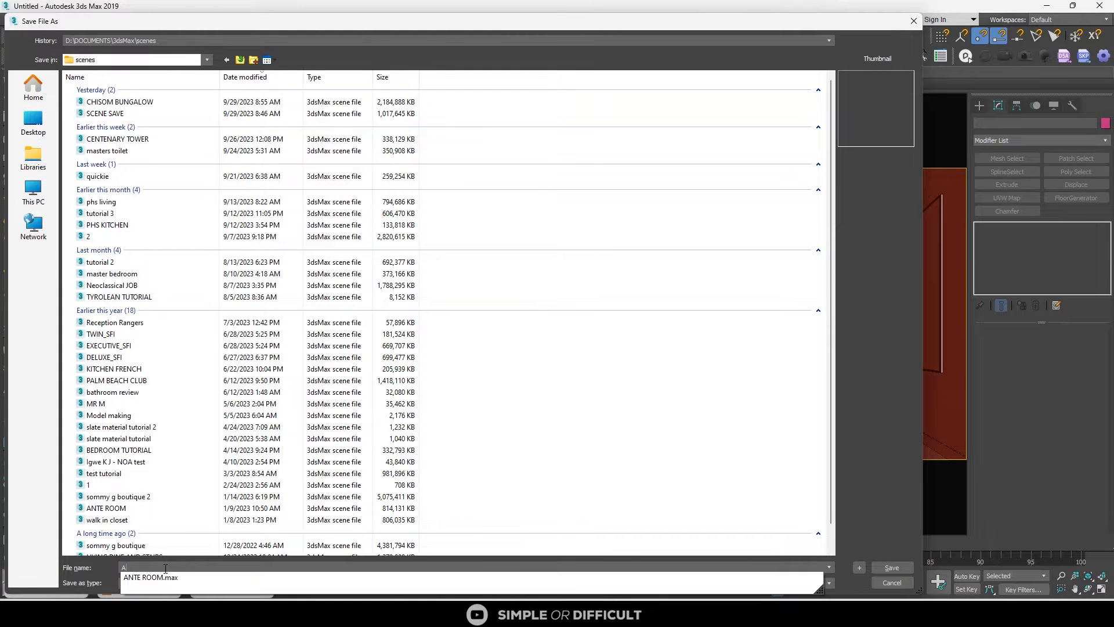
text(NTEROOM SOMMY)
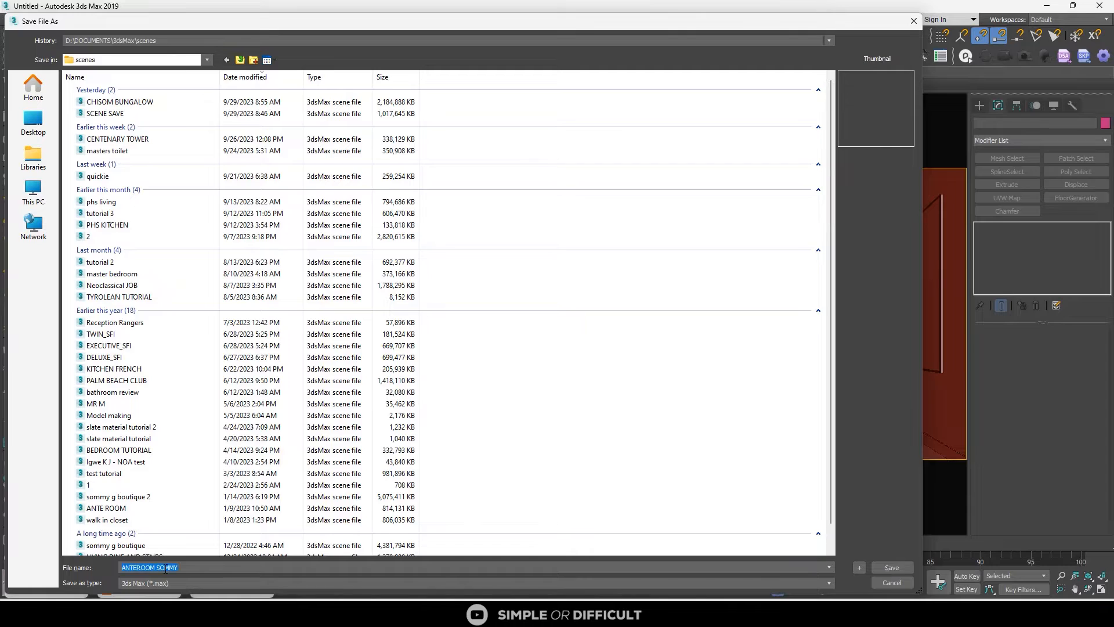
key(Return)
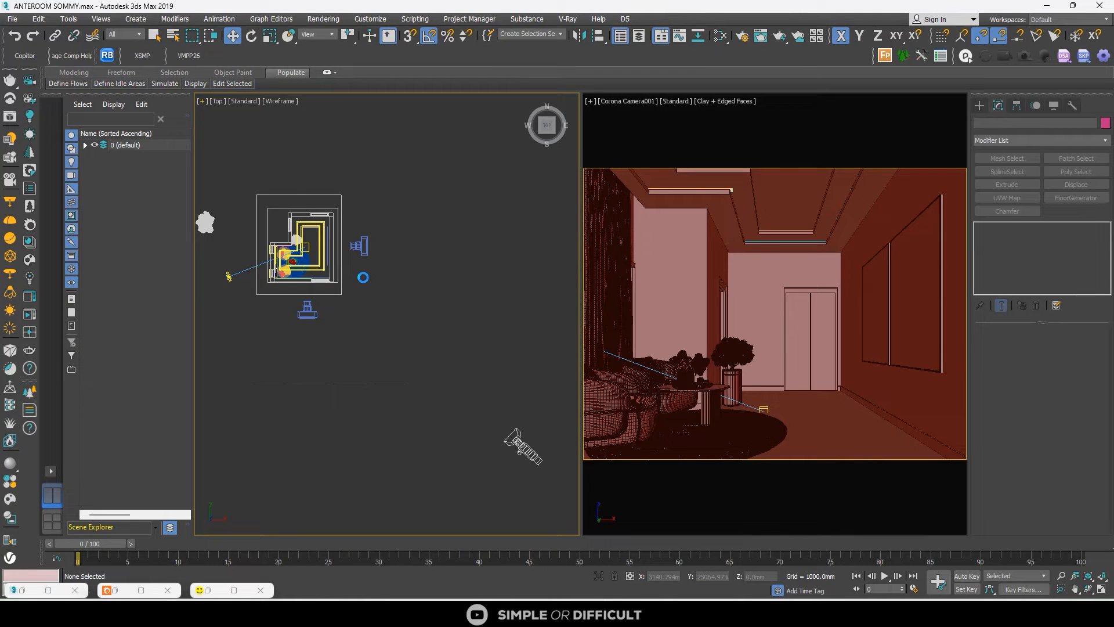
Limit the selection filter to lights
scroll(313, 248, up, 5)
scroll(313, 248, down, 4)
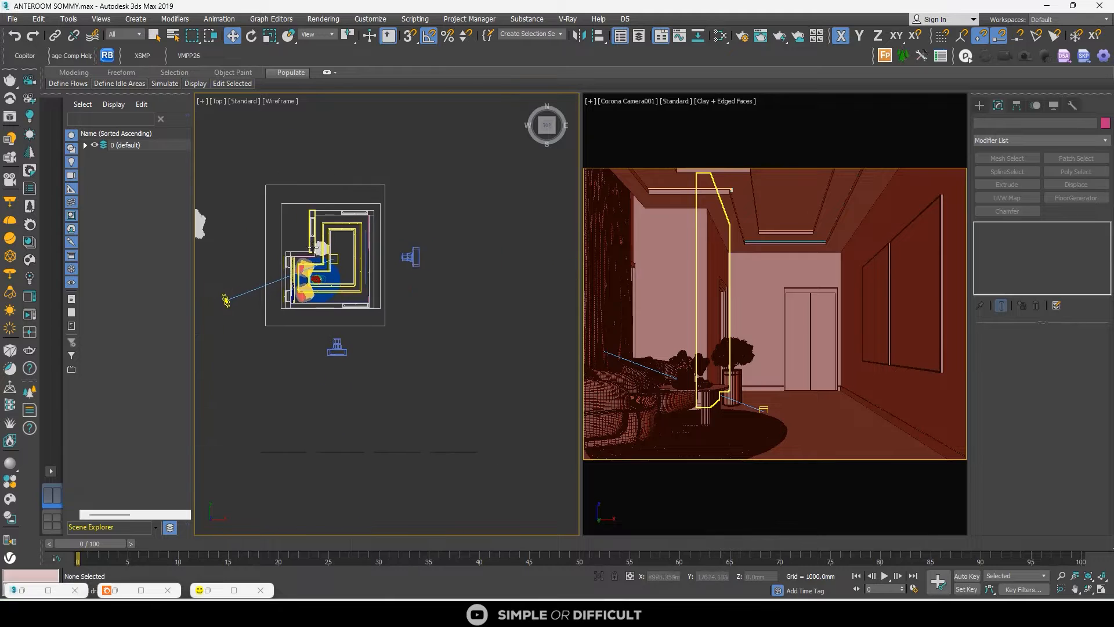
scroll(313, 247, down, 3)
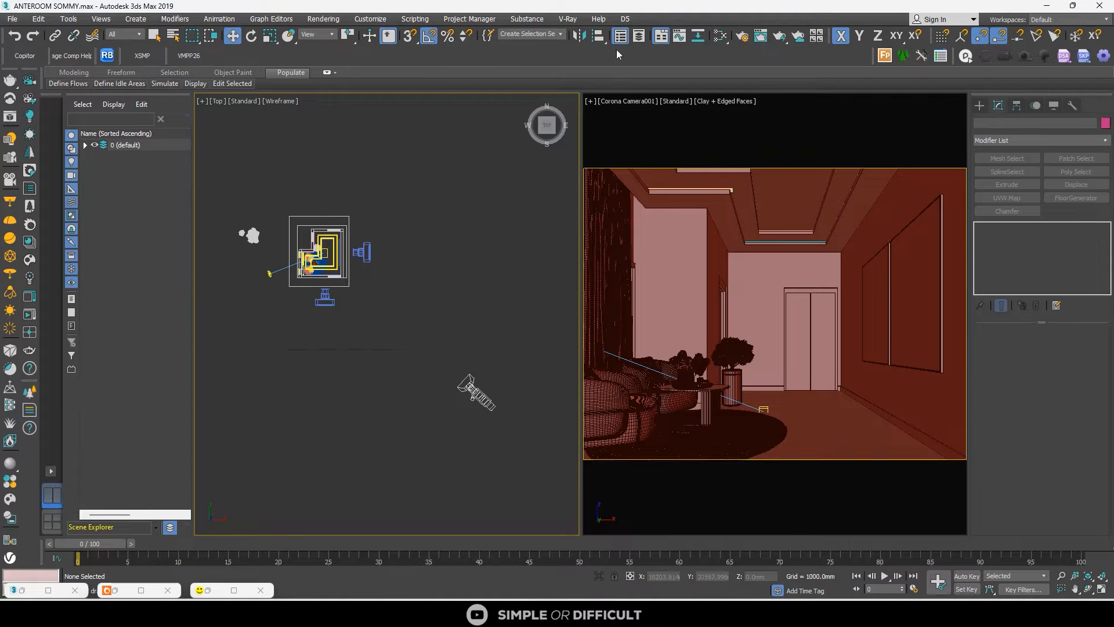
scroll(327, 241, up, 7)
click(124, 34)
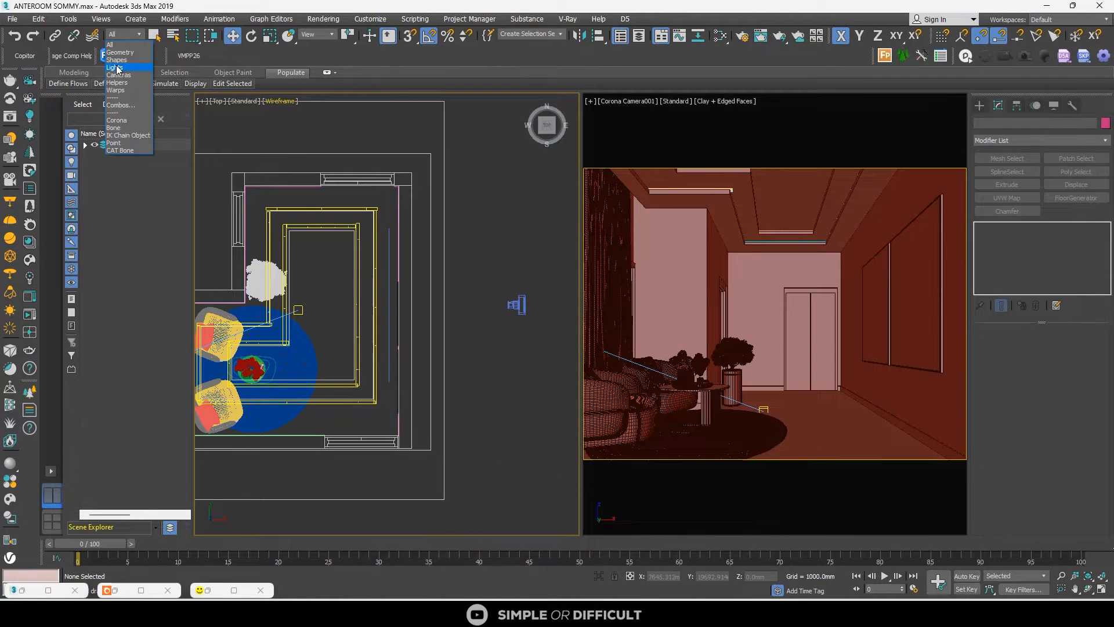
click(125, 64)
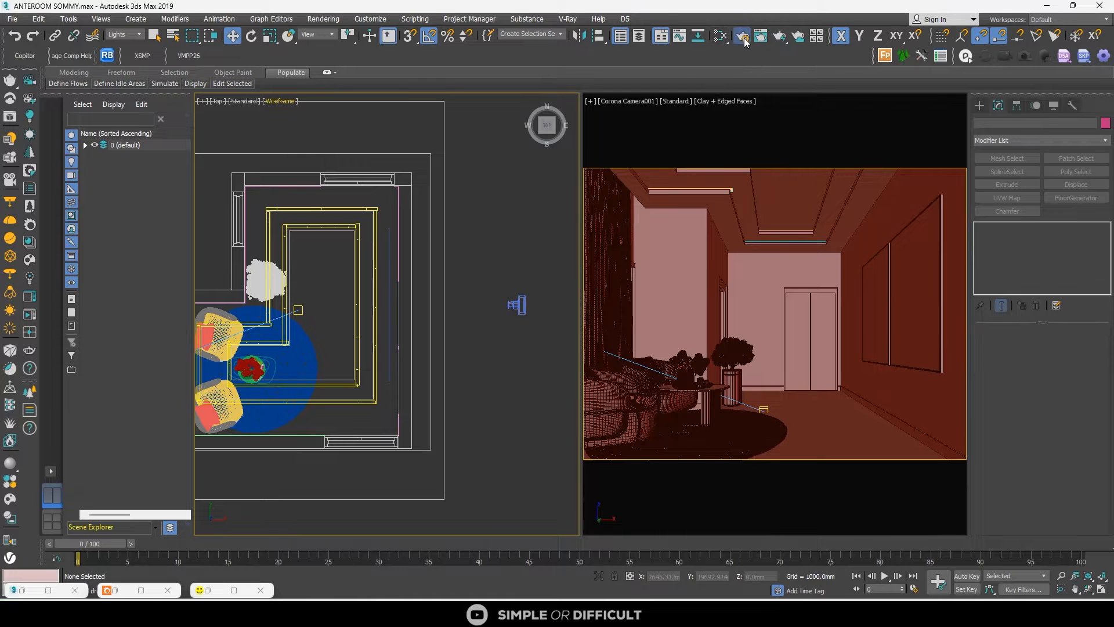
Open the render elements setup and select all the ceiling cove lights in the Front view
click(742, 37)
drag(462, 134, 774, 126)
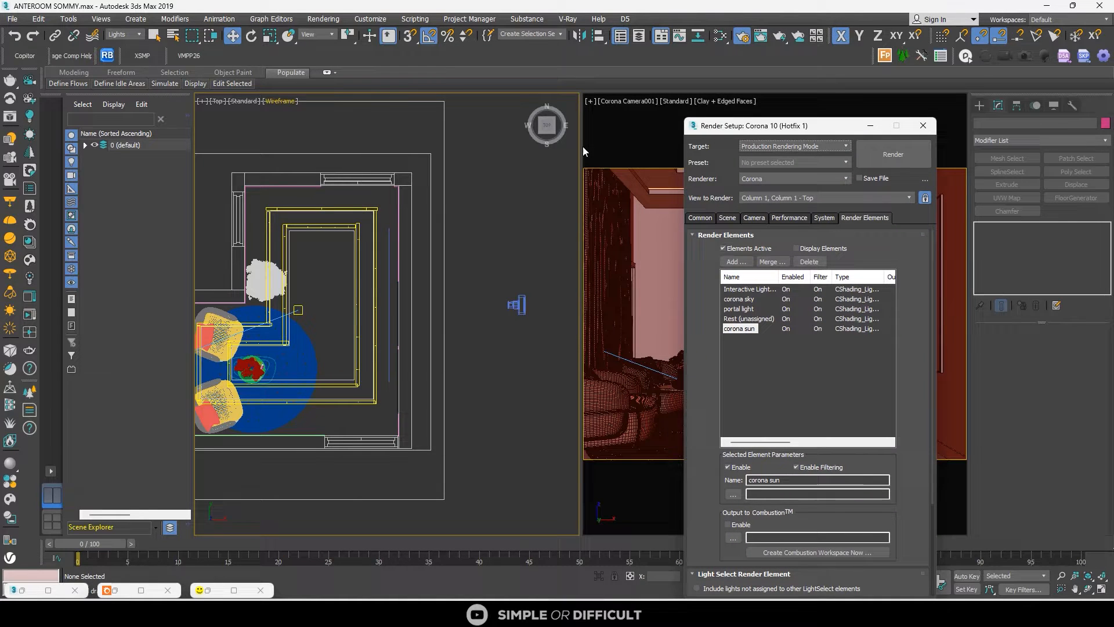
click(547, 142)
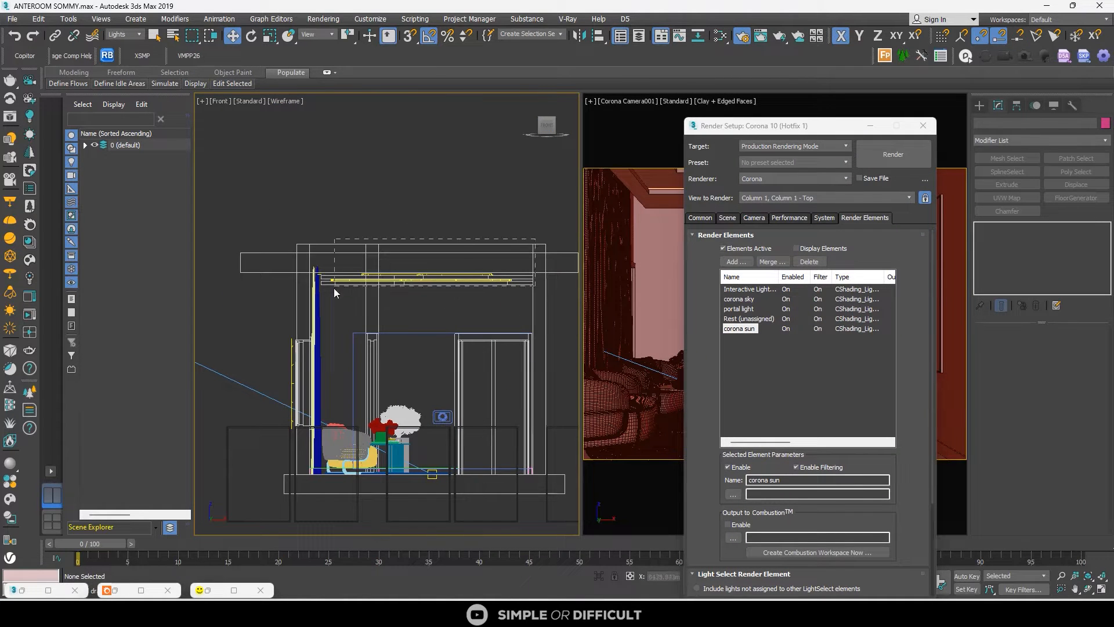
drag(334, 289, 330, 299)
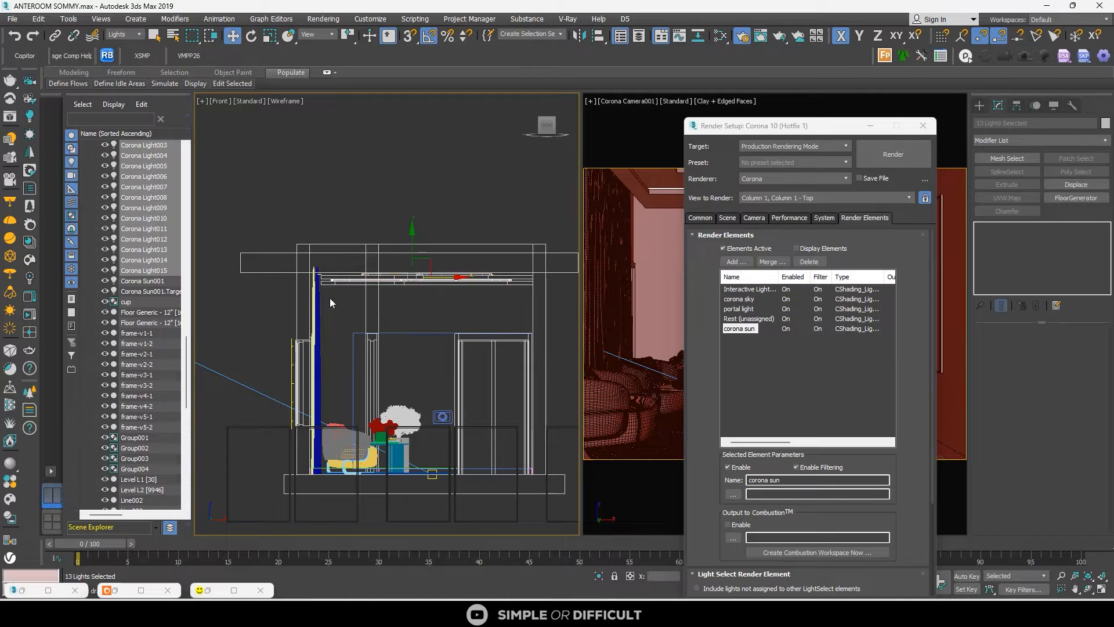
Add a CShading_LightSelect render element and name it COVE LIGHTS
click(737, 261)
scroll(750, 410, down, 3)
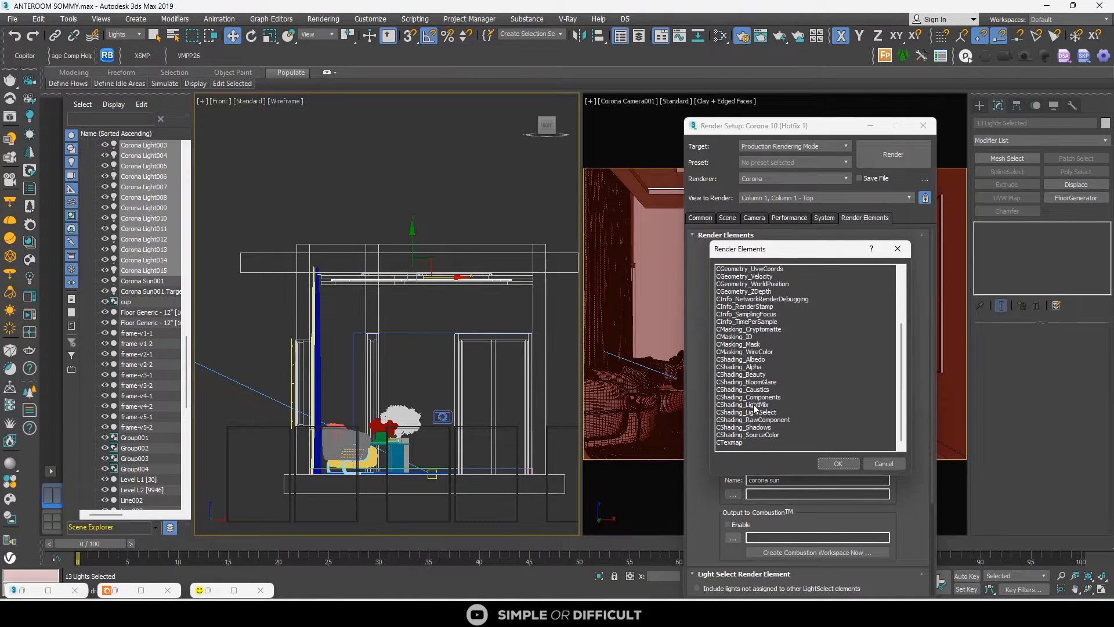
click(754, 412)
click(837, 463)
double_click(841, 480)
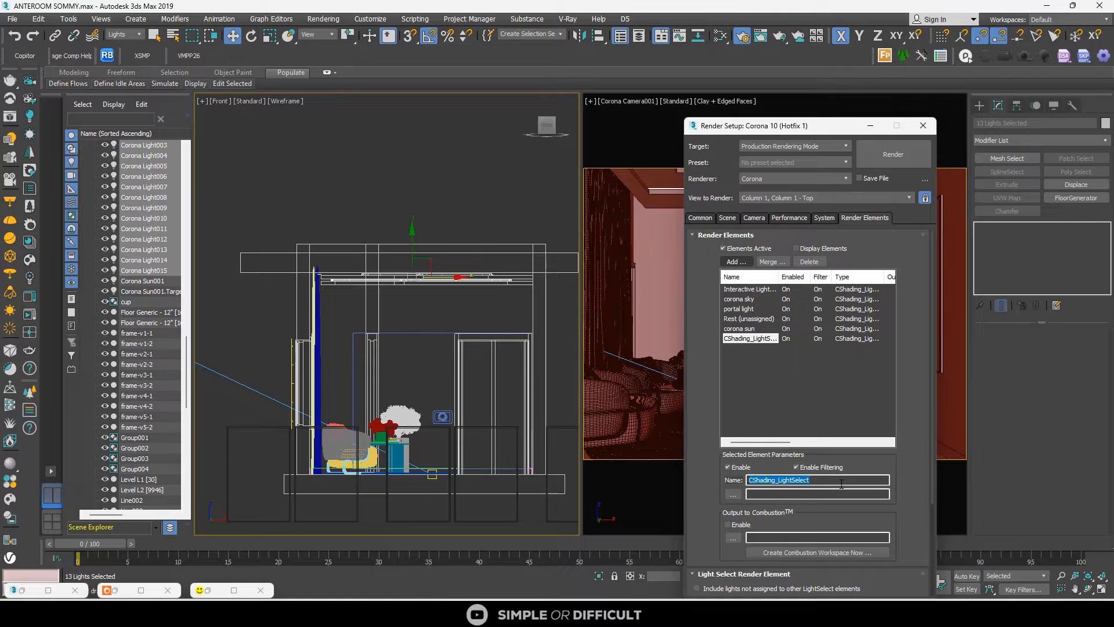
text(COVE LIGHTS)
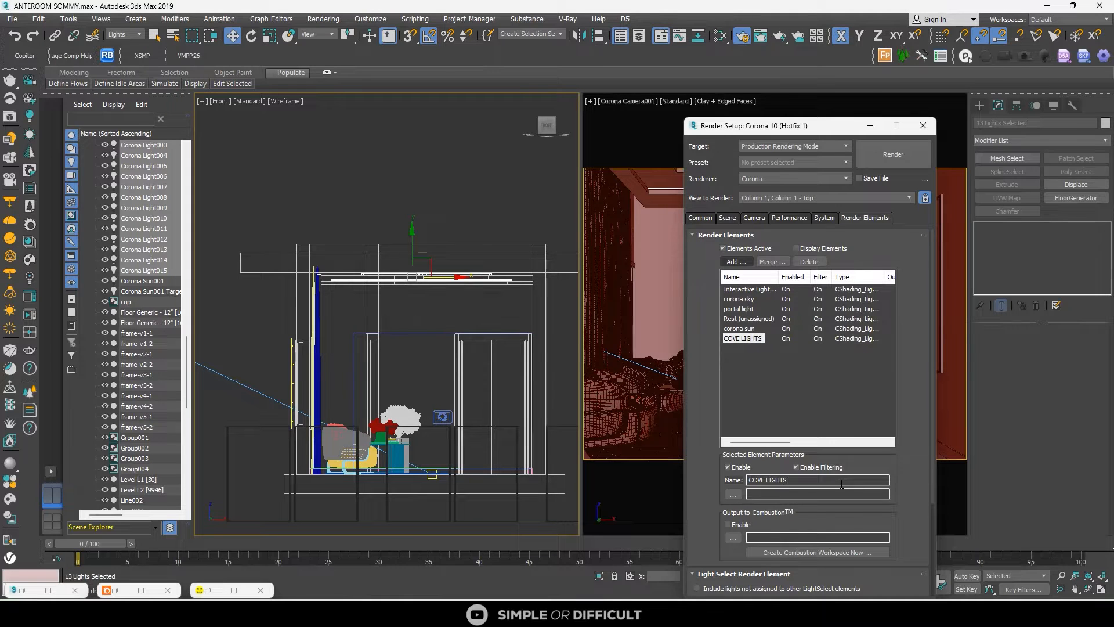
Include the selected ceiling lights in the COVE LIGHTS element, close the render setup and clear the selection
scroll(895, 513, down, 4)
click(917, 544)
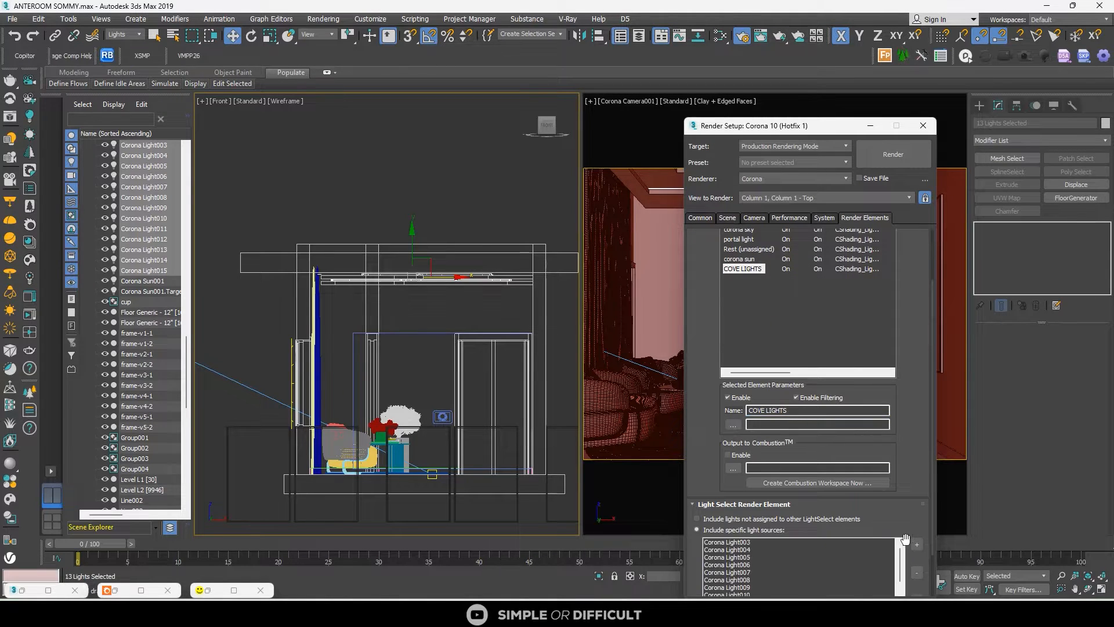
scroll(793, 551, down, 2)
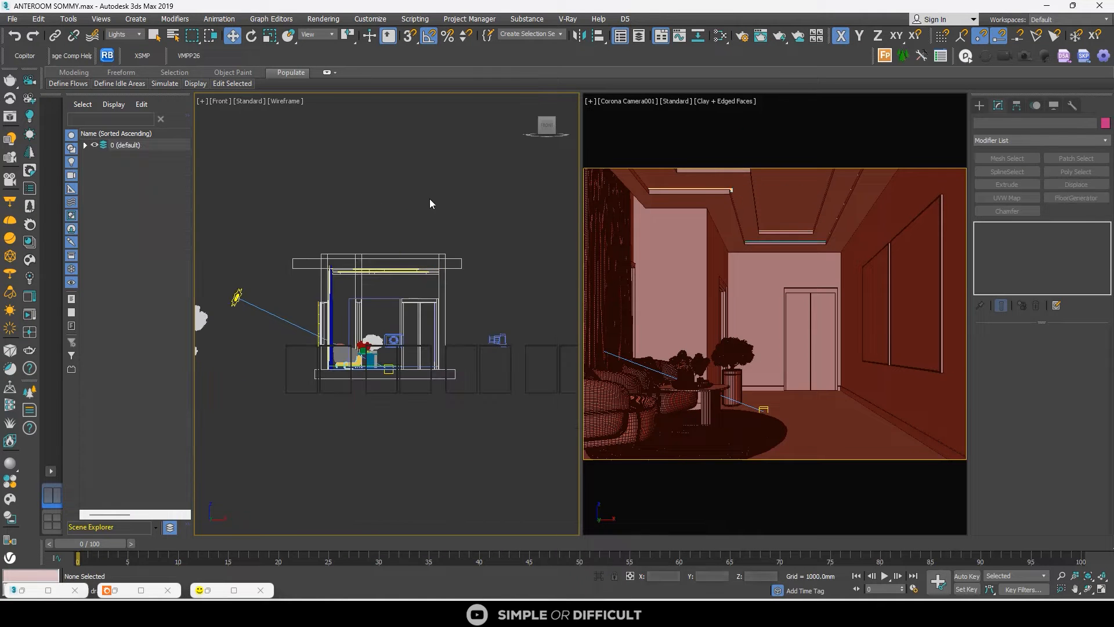
right_click(429, 197)
click(421, 185)
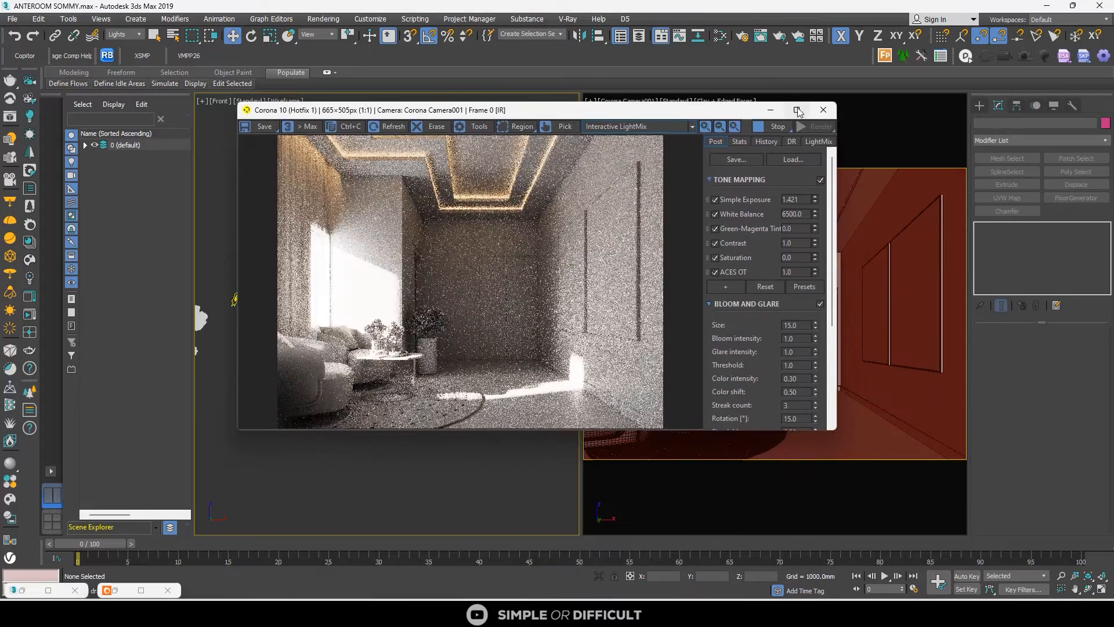
Maximize the interactive render and switch off the Rest (unassigned), corona sun and COVE LIGHTS layers in the LightMix
double_click(733, 108)
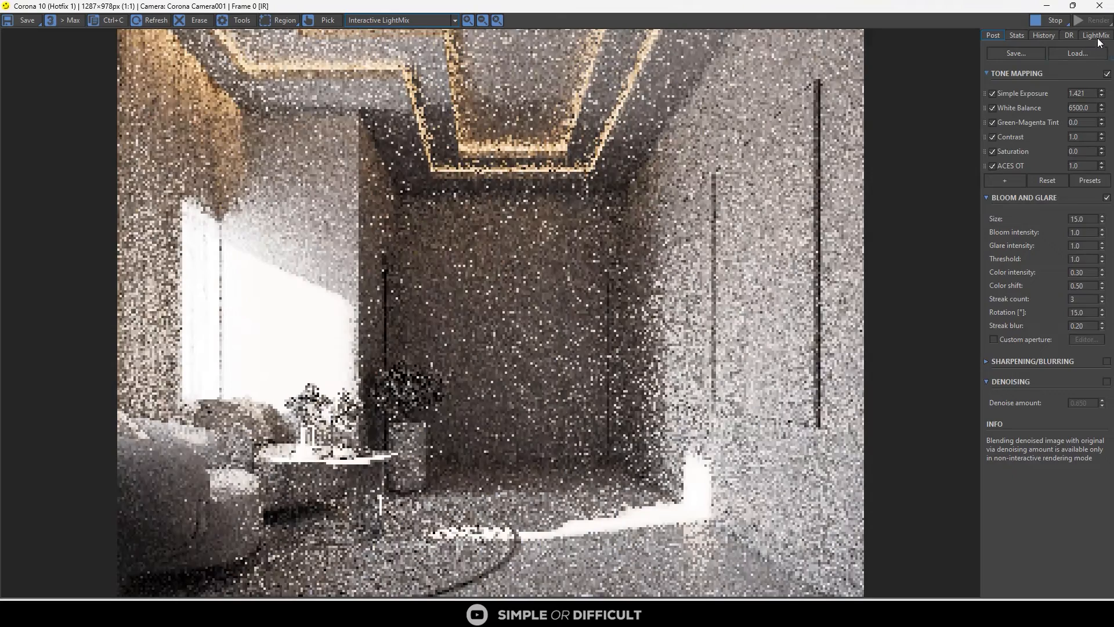
click(1096, 36)
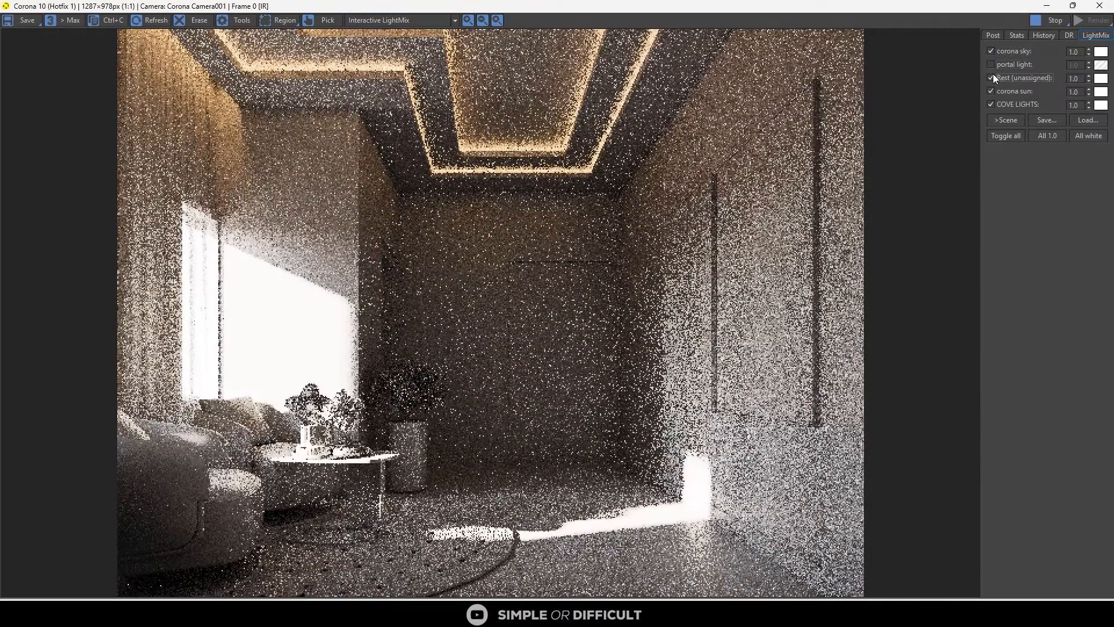
click(991, 78)
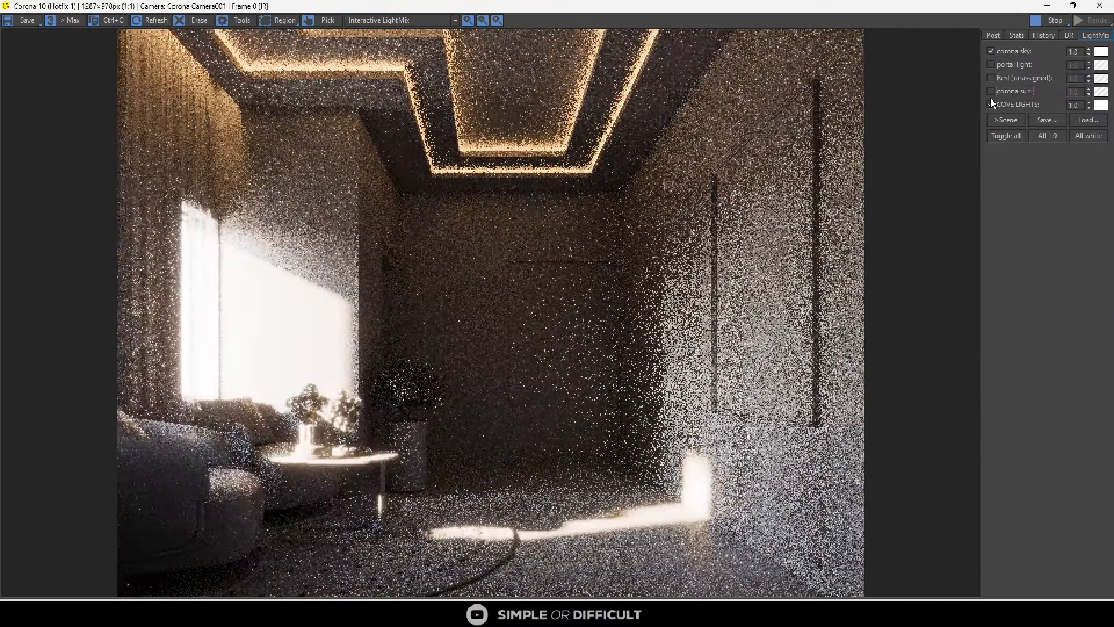
click(990, 104)
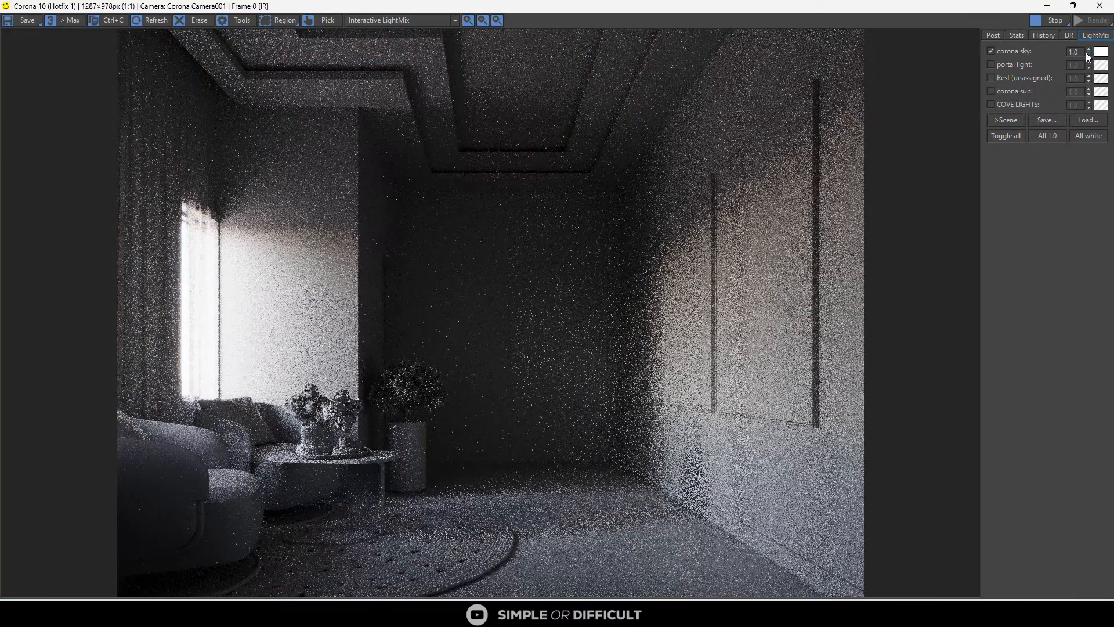
Try a lower corona sky intensity and switch on the portal light, Rest (unassigned) and corona sun layers in the LightMix
drag(1089, 55, 1094, 94)
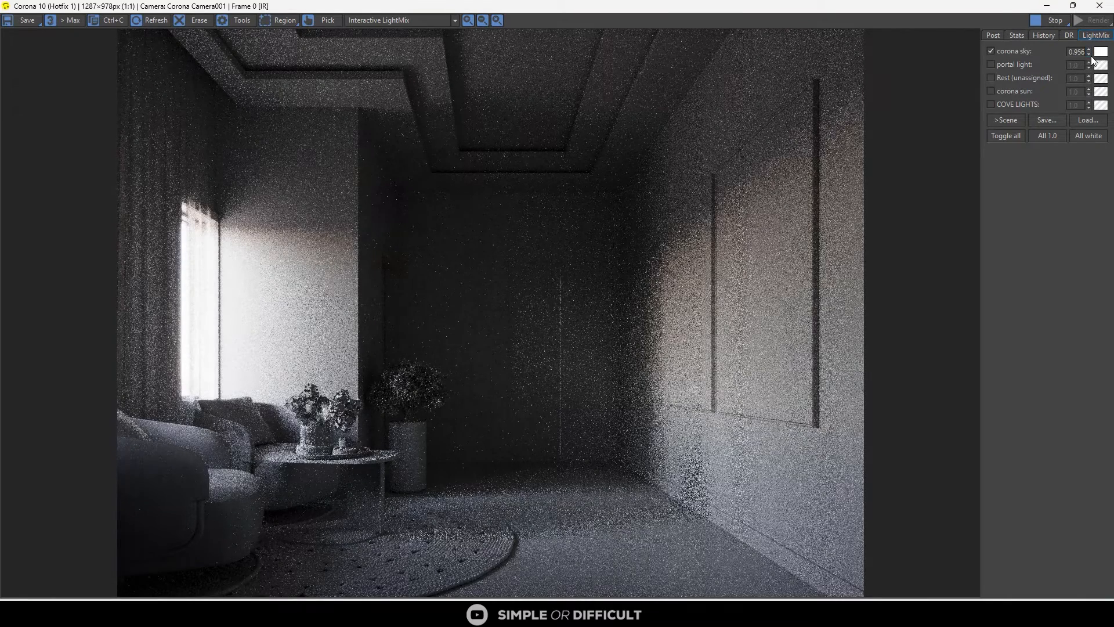
click(990, 63)
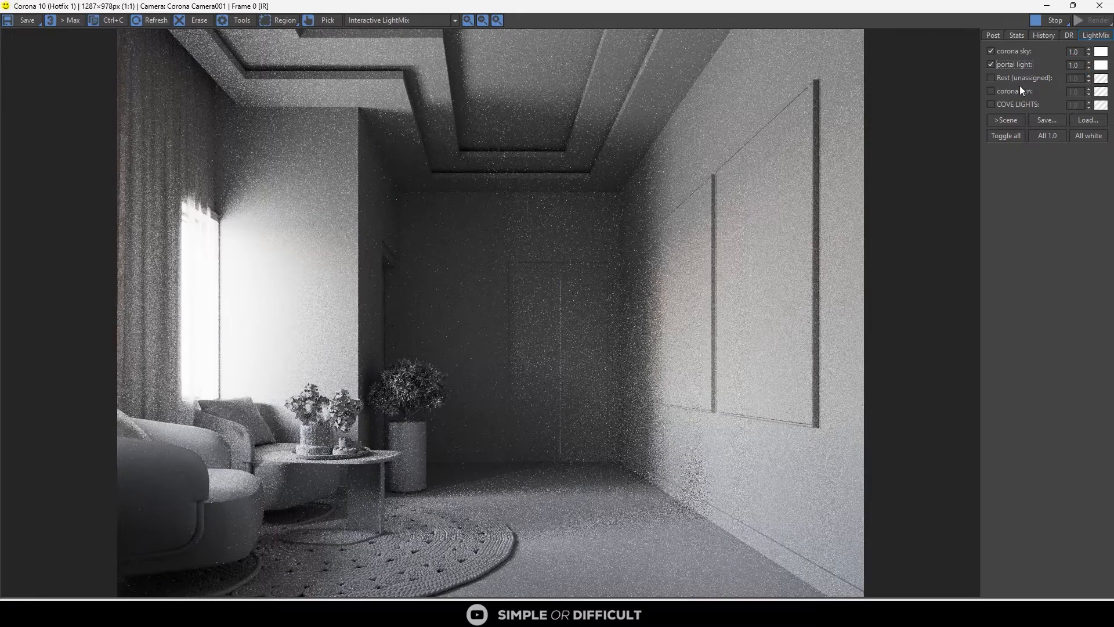
click(990, 79)
click(990, 90)
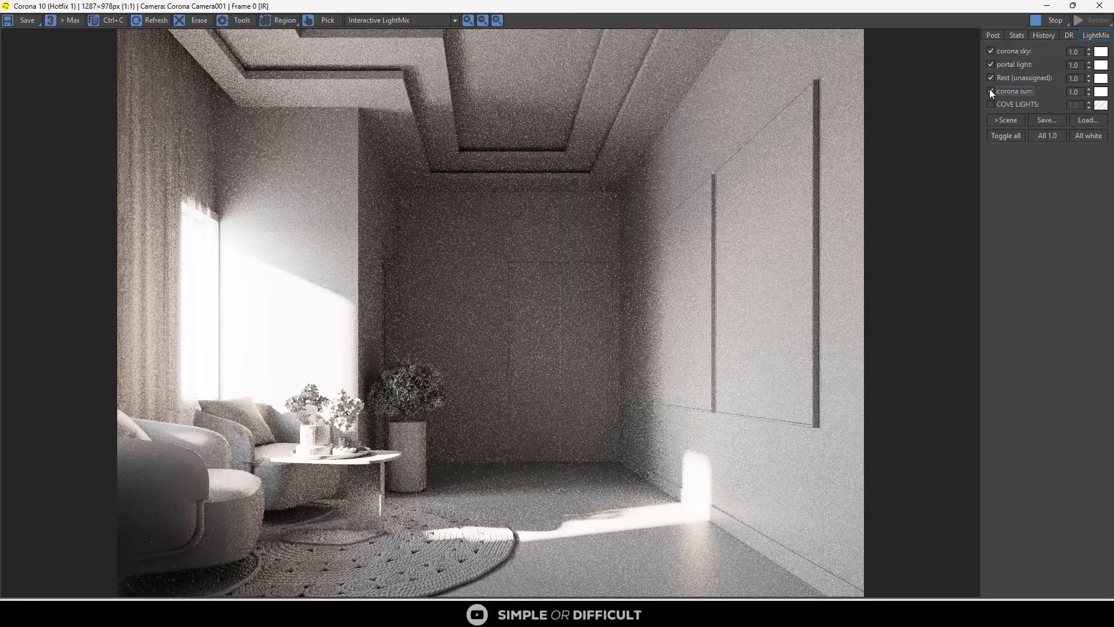
Try other Rest (unassigned) intensities, return that layer to 1.0 and lower the corona sun intensity to 0.324
drag(1088, 78, 1074, 239)
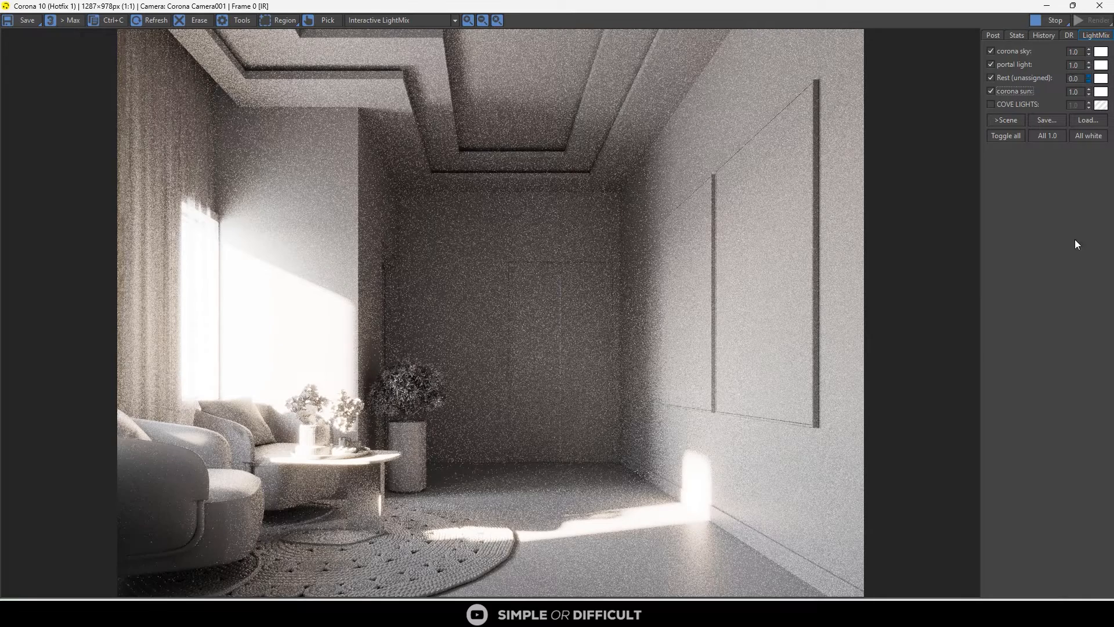
drag(1059, 293, 1072, 3)
double_click(1074, 78)
drag(1084, 125, 1073, 190)
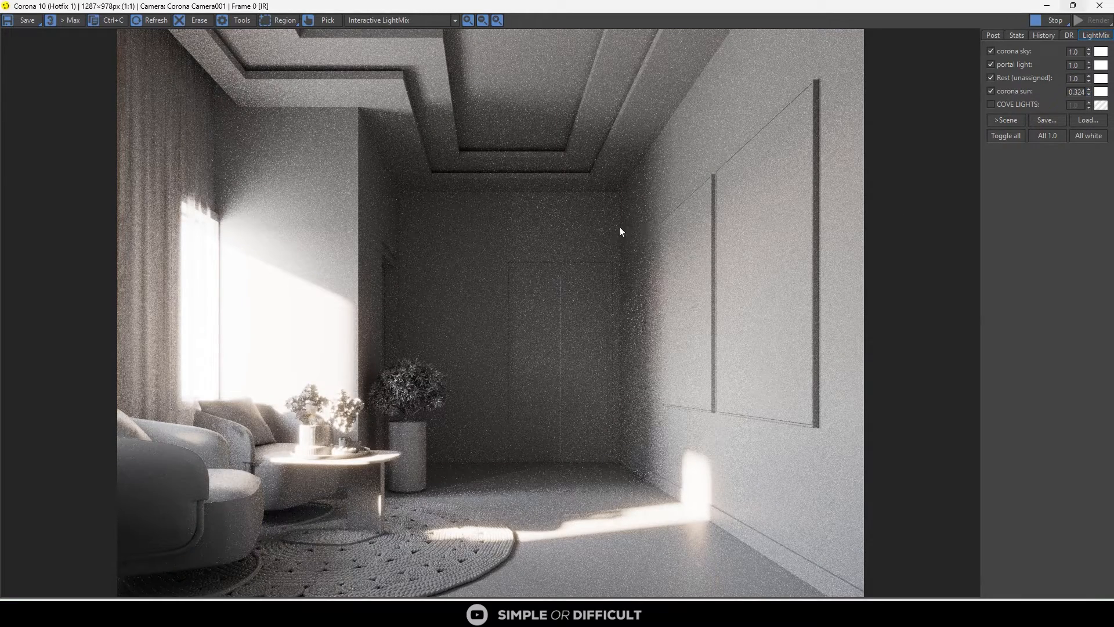
Review the tone mapping and bloom settings and lower the corona sun intensity to 0.128 in the LightMix
scroll(313, 425, up, 4)
scroll(325, 424, down, 4)
click(993, 35)
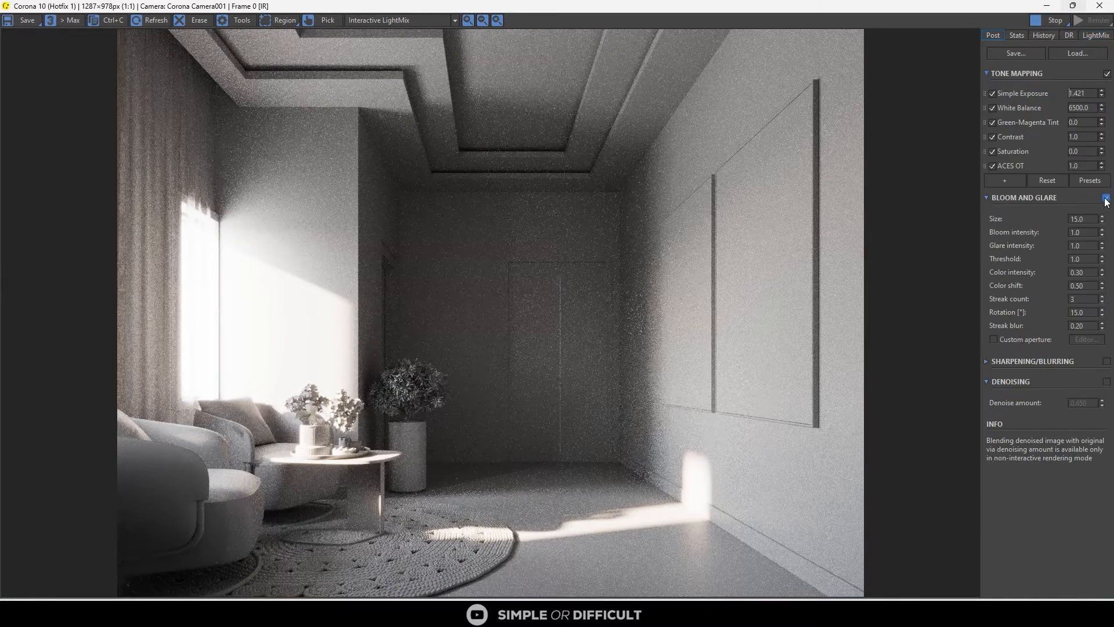
click(1095, 35)
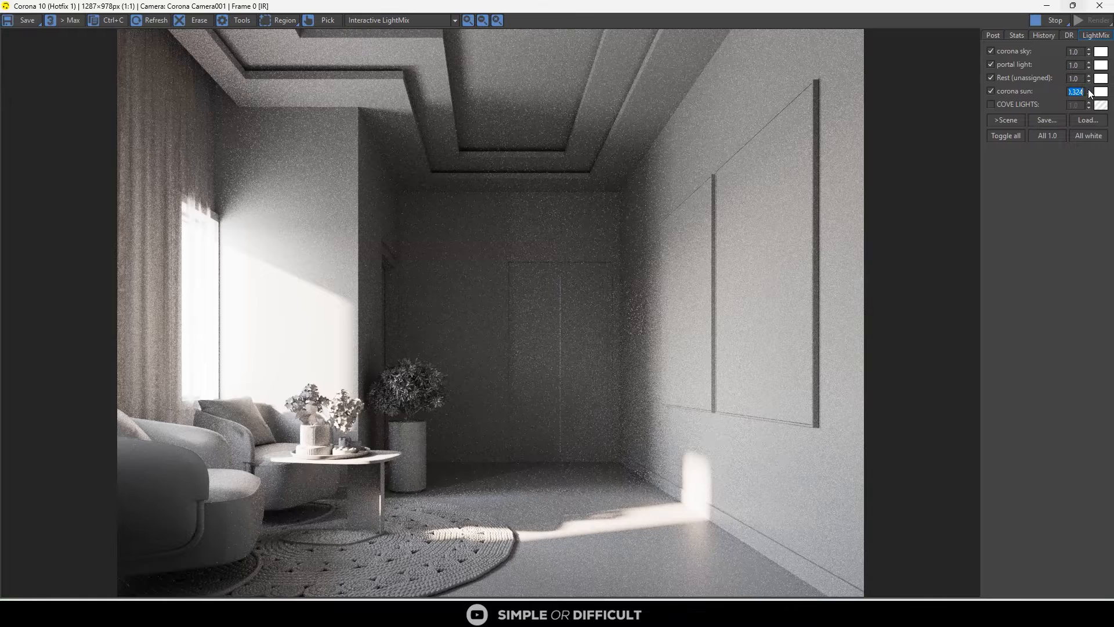
drag(1088, 93, 1087, 117)
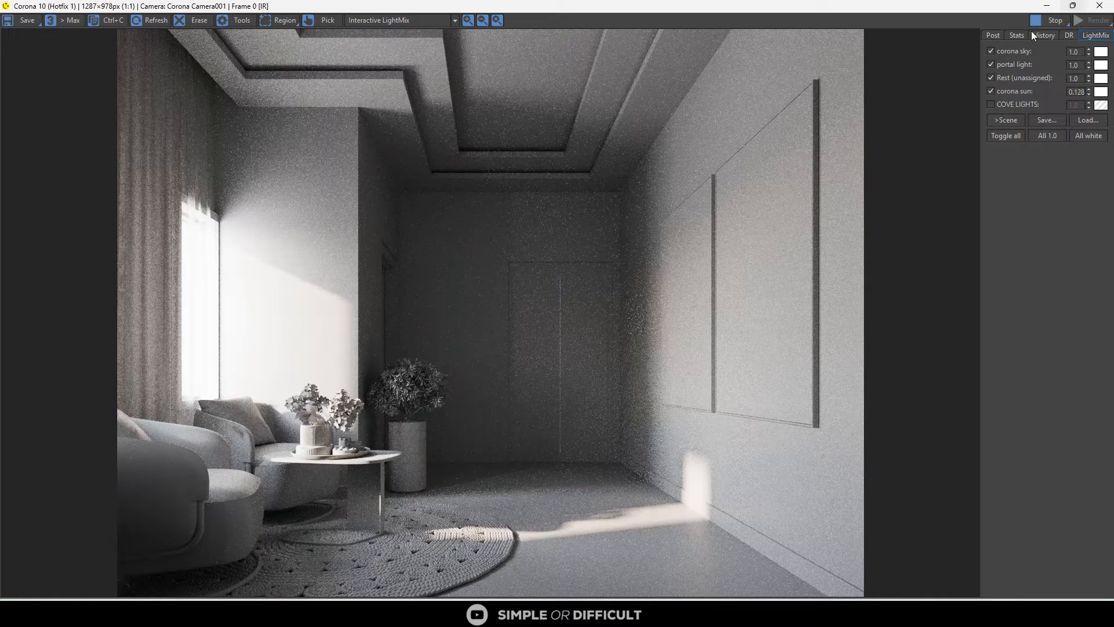
Switch on the COVE LIGHTS layer in the LightMix, try lower intensities for it and set it back to 1.0
click(993, 35)
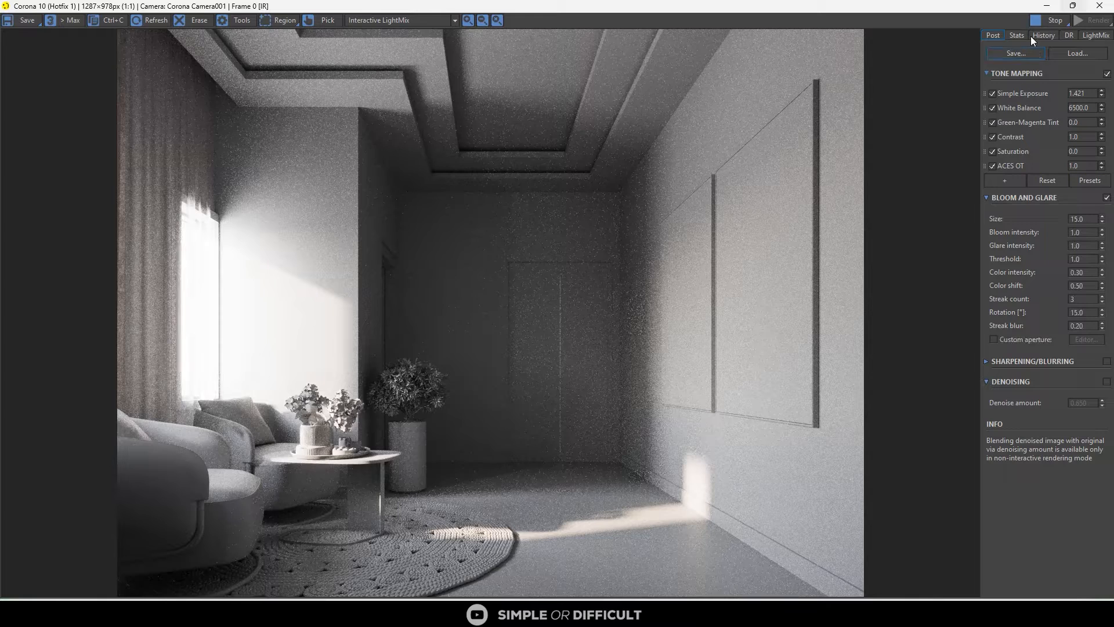
click(1096, 36)
click(991, 105)
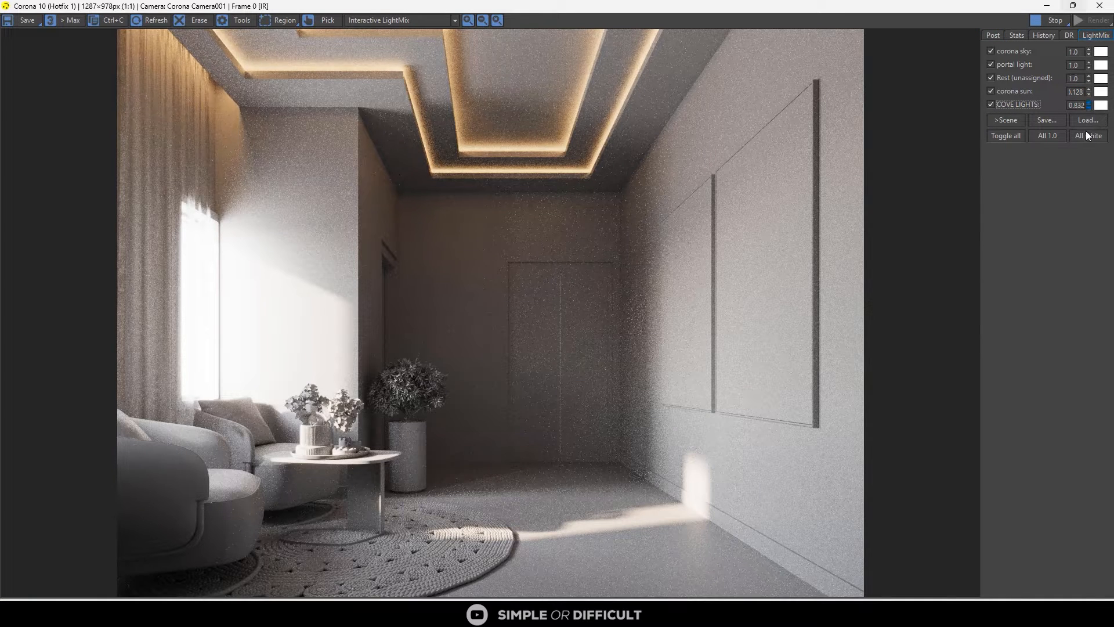
drag(1088, 109, 1093, 157)
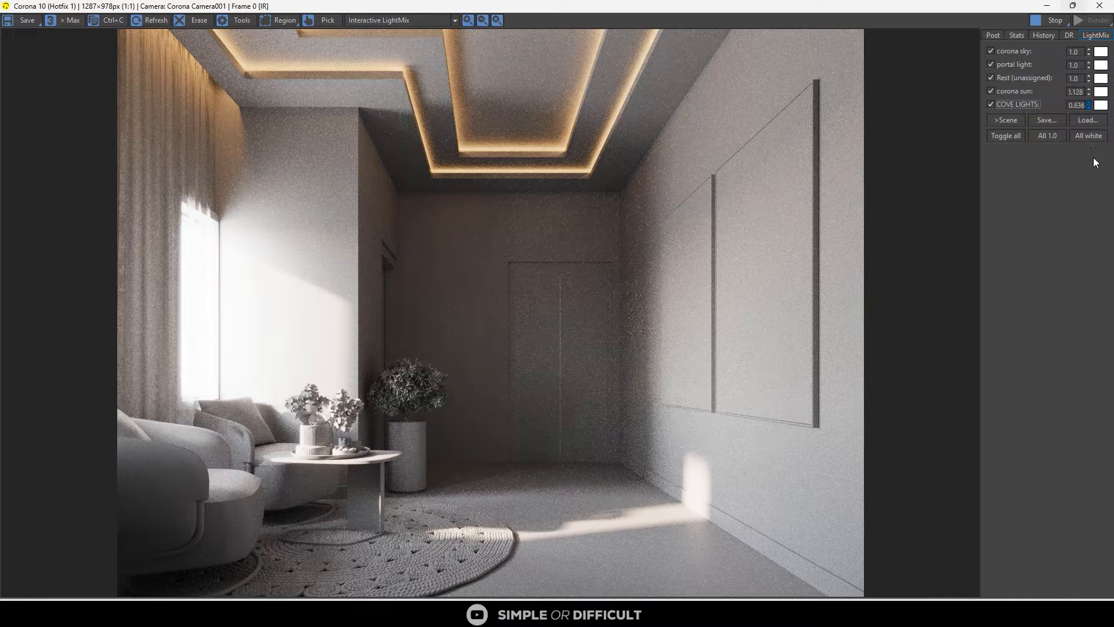
double_click(1076, 105)
text(1)
key(Return)
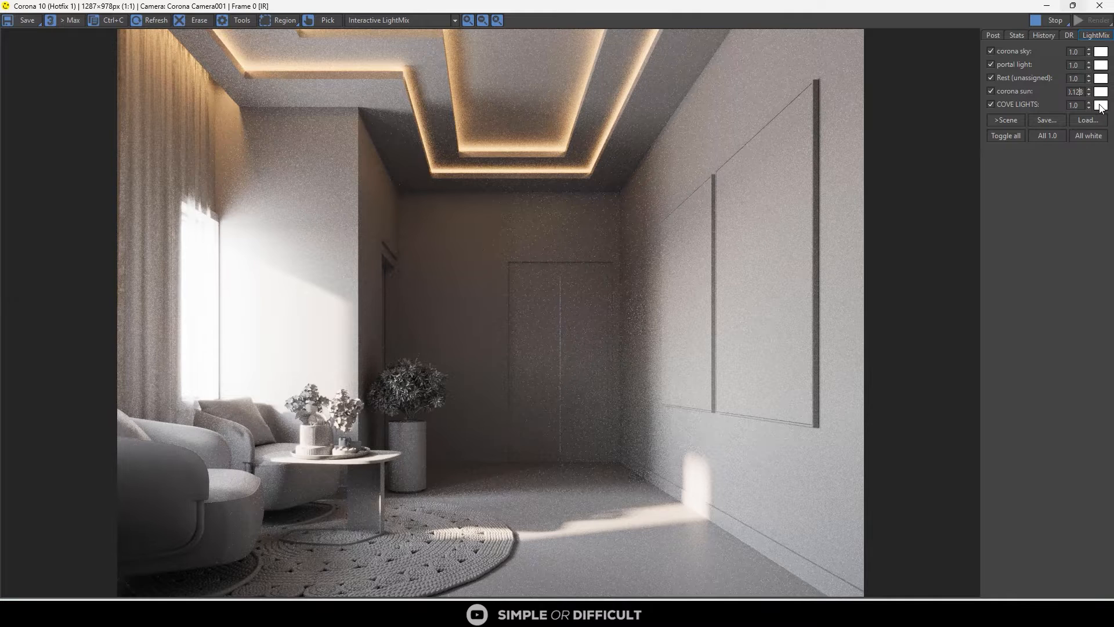
Tint the COVE LIGHTS layer a warm orange with a colour temperature of 3656 K
click(1101, 106)
drag(300, 225, 312, 228)
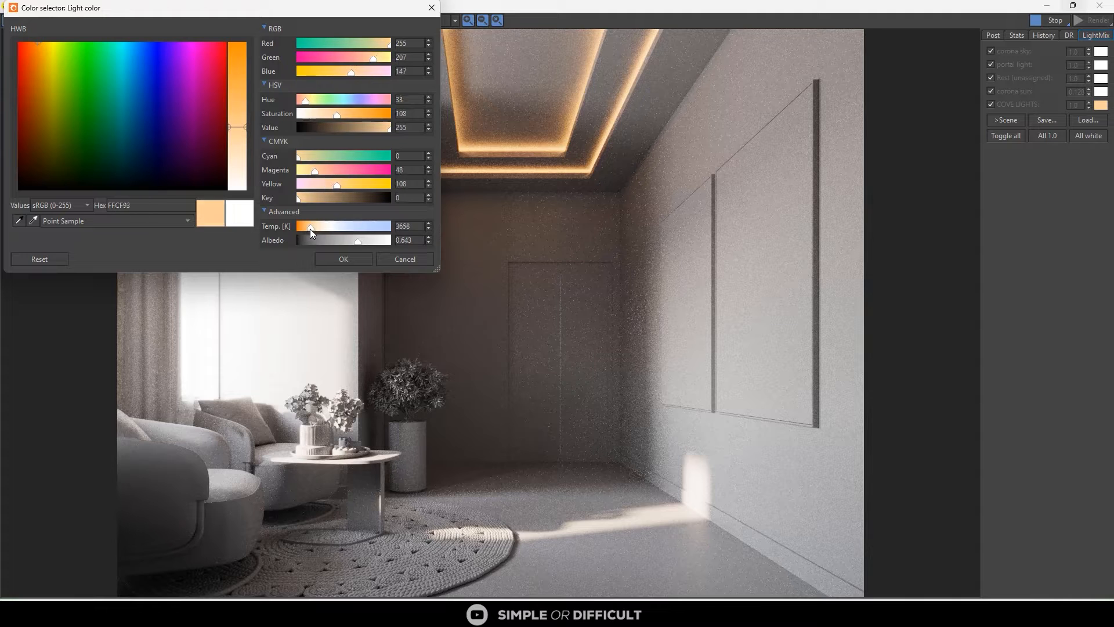
click(343, 258)
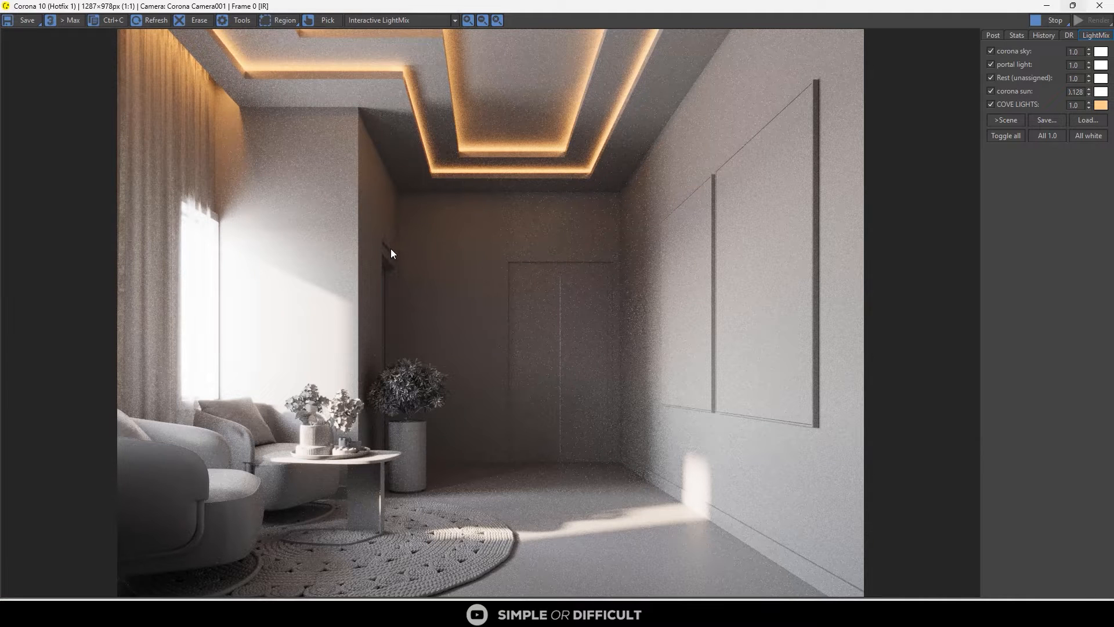
Stop the interactive render and add a LUT operator to the tone mapping stack
click(1054, 21)
click(992, 36)
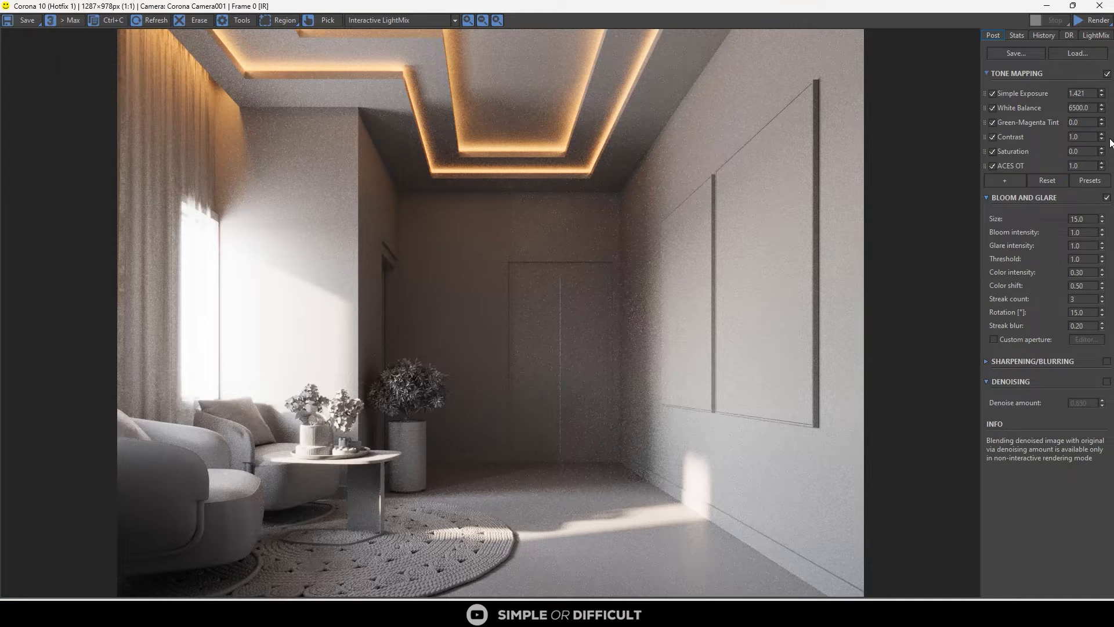
click(1004, 179)
click(1046, 416)
click(993, 180)
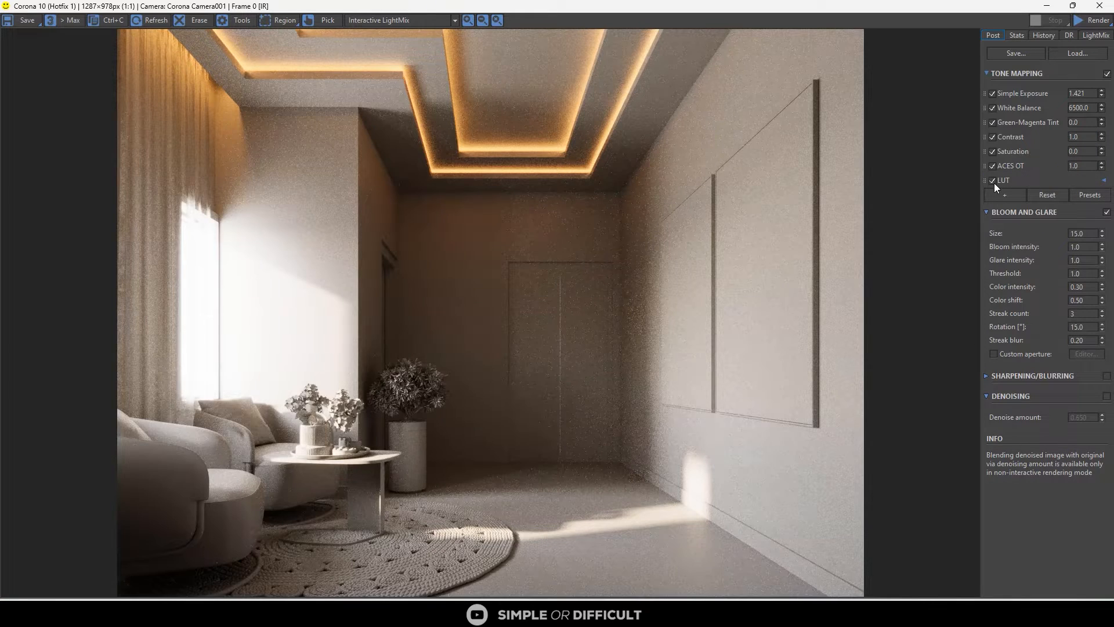
Set the LUT opacity to 0.4 and compare the image with the LUT off and on
click(1103, 181)
drag(1083, 210, 1048, 194)
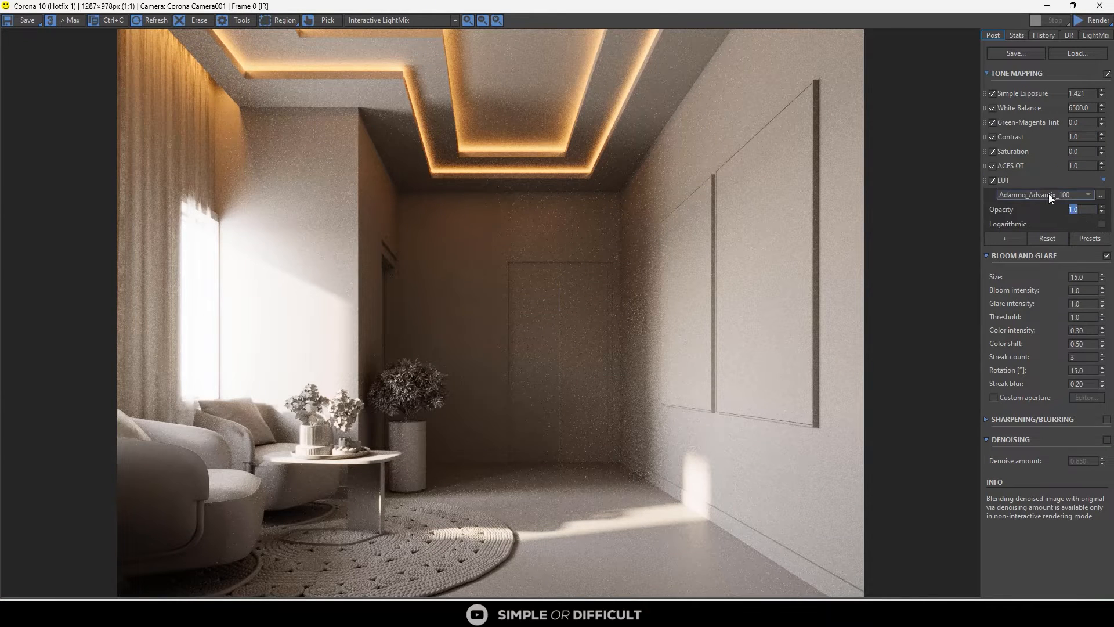
text(0.4)
key(Return)
click(992, 179)
click(992, 180)
click(993, 179)
click(992, 180)
Add a Filmic Mapping operator to the tone mapping stack and set its Rich Shadows to 0.3
click(1011, 239)
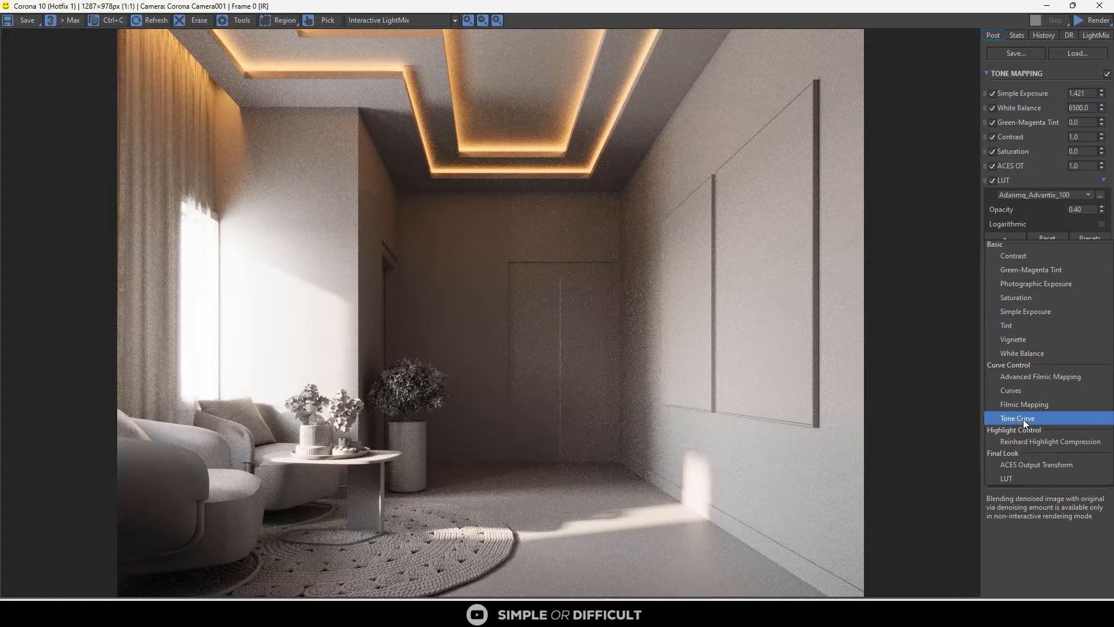
click(1022, 419)
click(1104, 239)
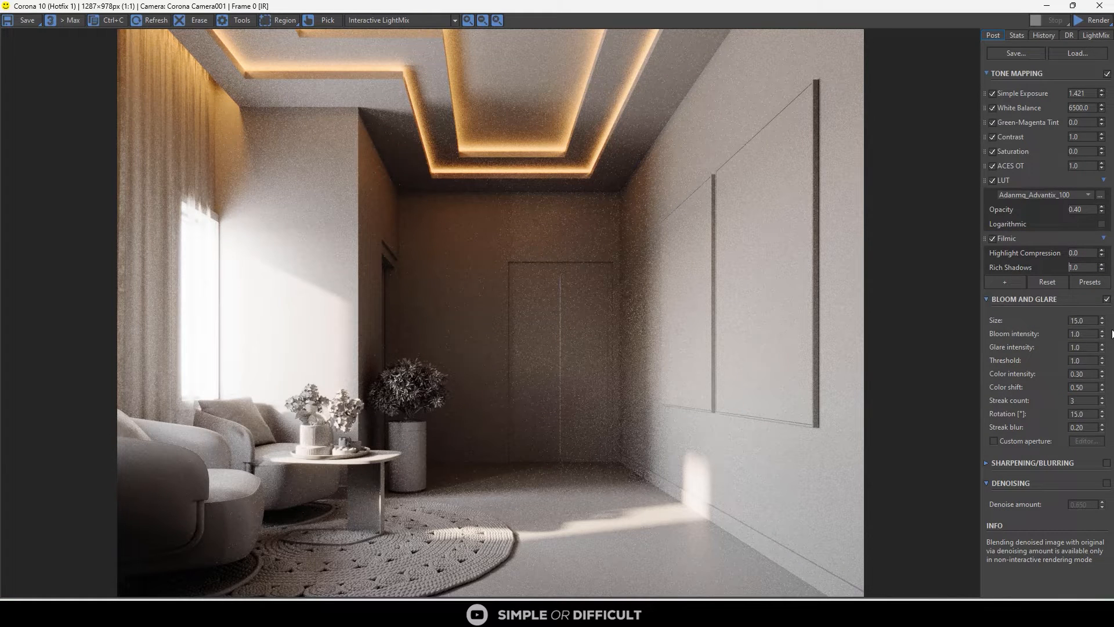
drag(1094, 267, 1014, 273)
text(3)
key(Return)
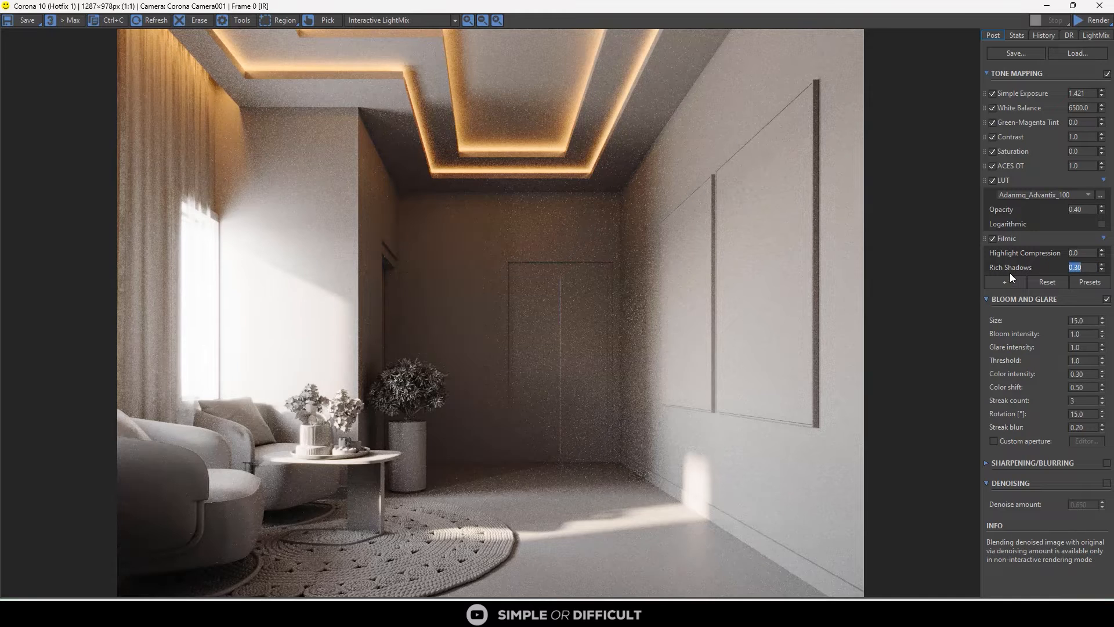
Compare the rendered image with the Filmic operator repeatedly switched off and on
click(993, 239)
click(993, 239)
click(993, 239)
click(992, 238)
click(992, 238)
click(993, 238)
click(993, 238)
click(993, 238)
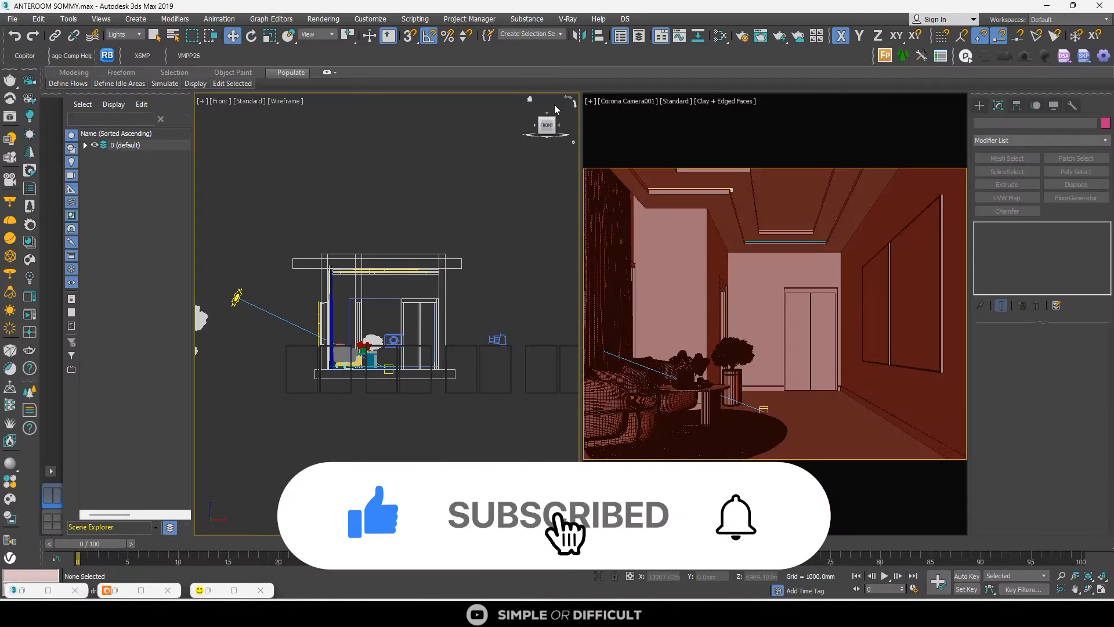
Open the choices of object types for the scene's selection filter in 3ds Max
click(123, 34)
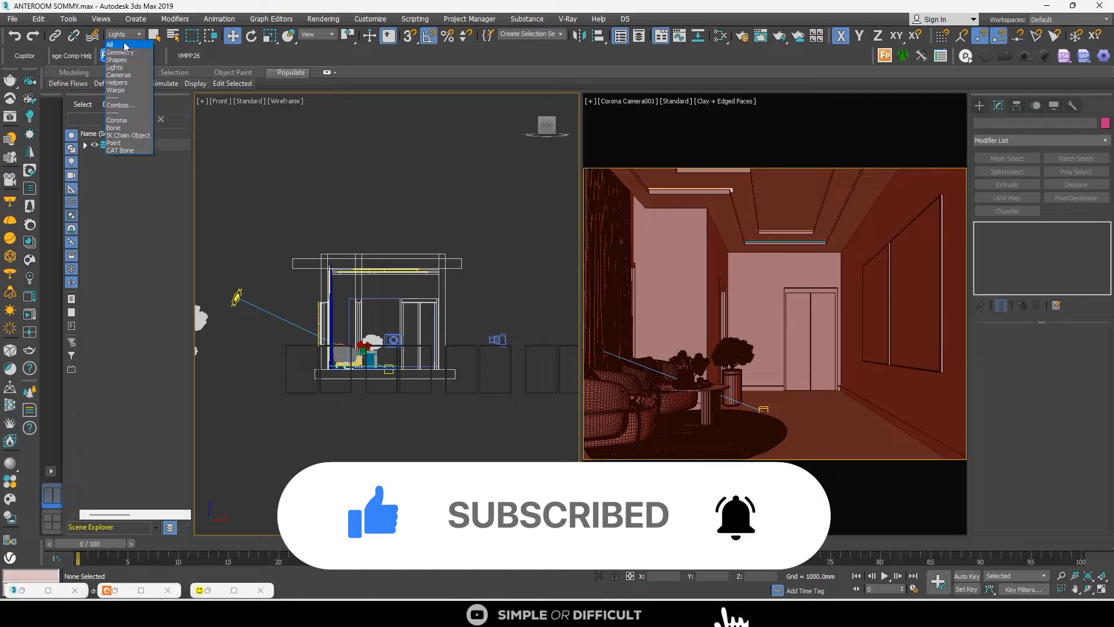
Set the selection filter to All and move the imported door group up beside the house in the top view
click(119, 42)
click(813, 349)
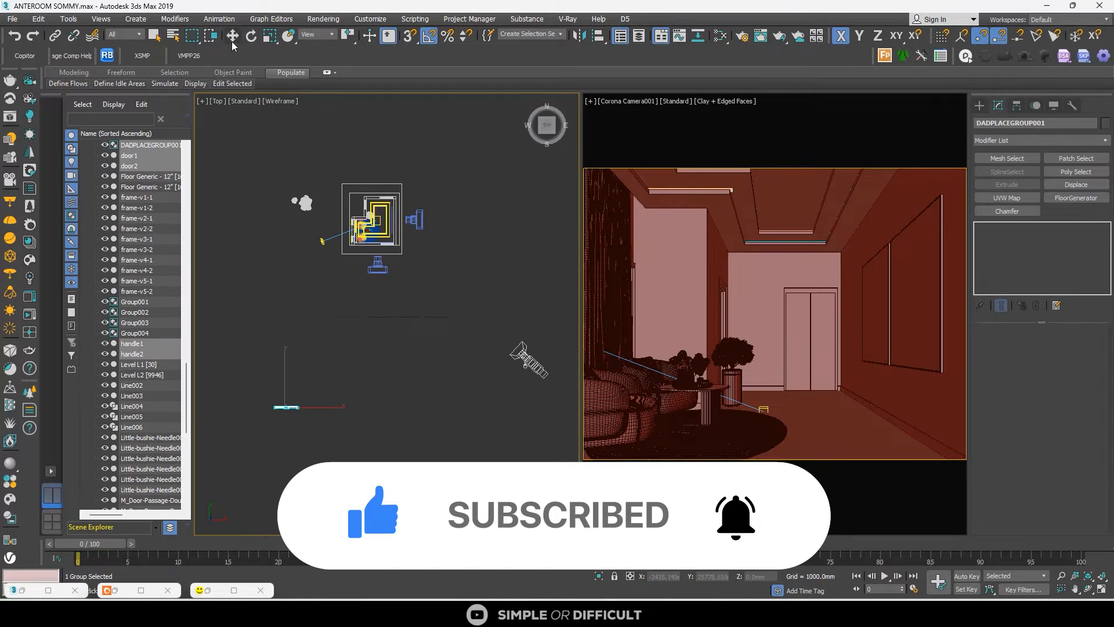
click(233, 36)
drag(297, 393, 332, 171)
Show the doors in an angled view and set its display to Default Shading
scroll(335, 170, up, 6)
alt+middle_drag(312, 246, 329, 127)
click(328, 127)
click(318, 99)
click(351, 116)
Try to move the two door panels aside together
scroll(316, 249, up, 5)
mouse_move(316, 249)
alt+middle_down()
mouse_move(339, 234)
mouse_move(329, 235)
alt+middle_up()
click(385, 261)
ctrl+click(357, 294)
scroll(356, 300, down, 3)
drag(356, 312, 445, 248)
right_click(445, 248)
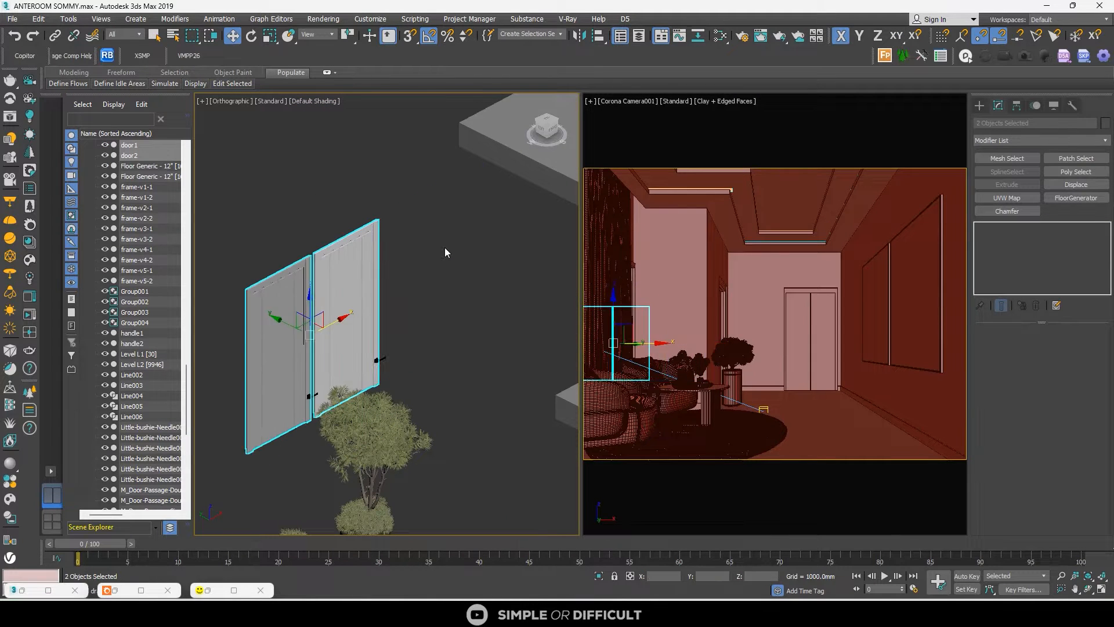
click(15, 36)
scroll(294, 329, up, 3)
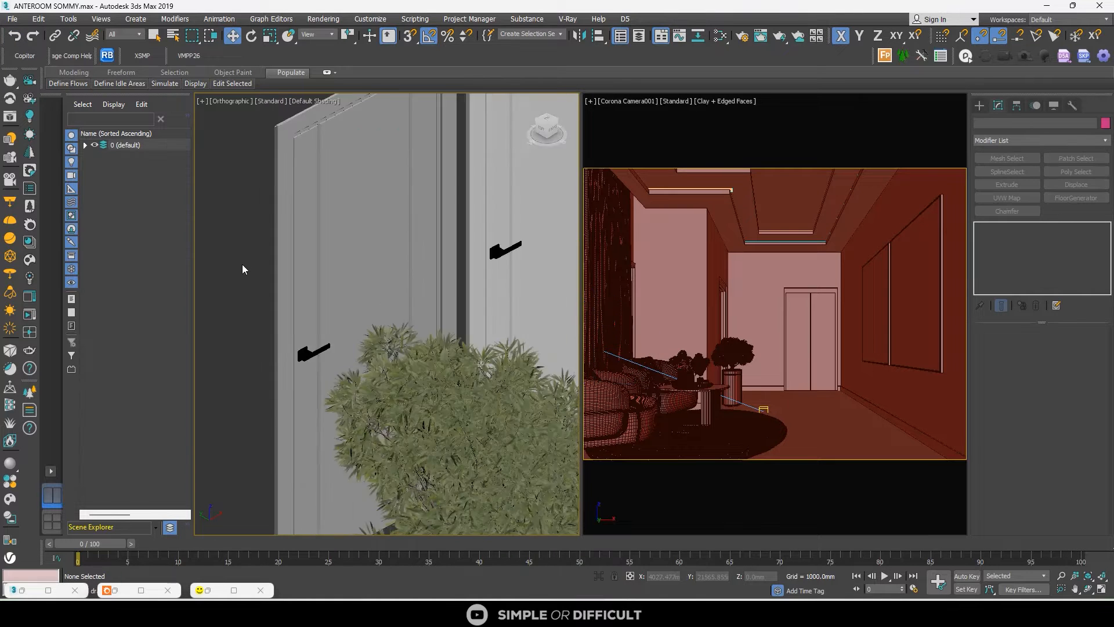
scroll(242, 263, down, 5)
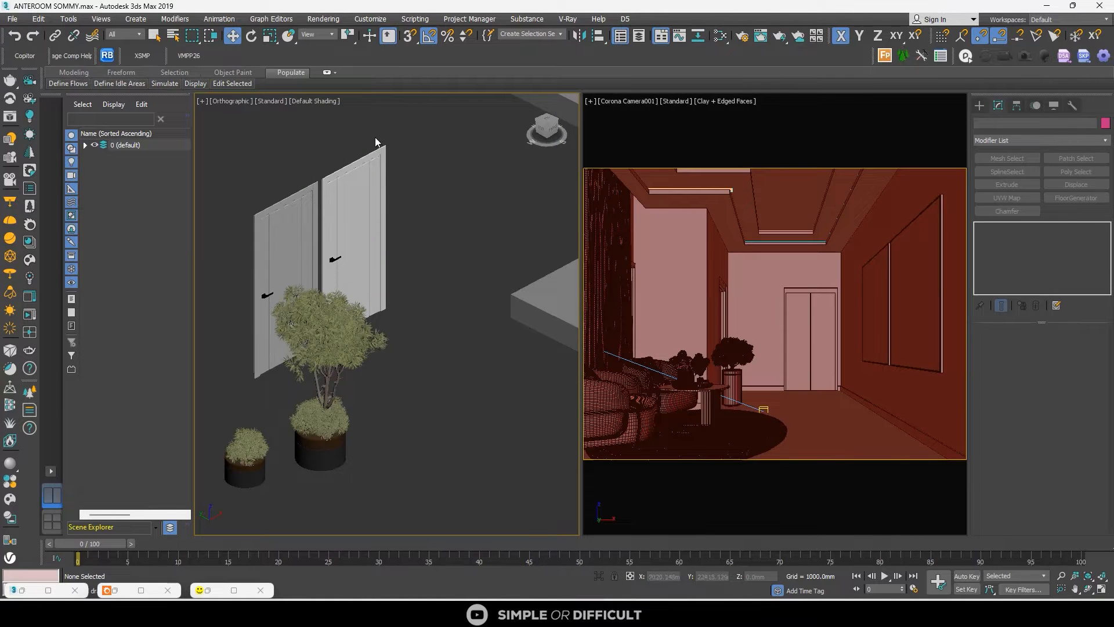
Relink the missing bitmaps with the Relink Bitmaps script, using the saved paths D:\DOCUMENTS and D:\Downloads, and close the script
click(107, 55)
click(502, 230)
click(556, 435)
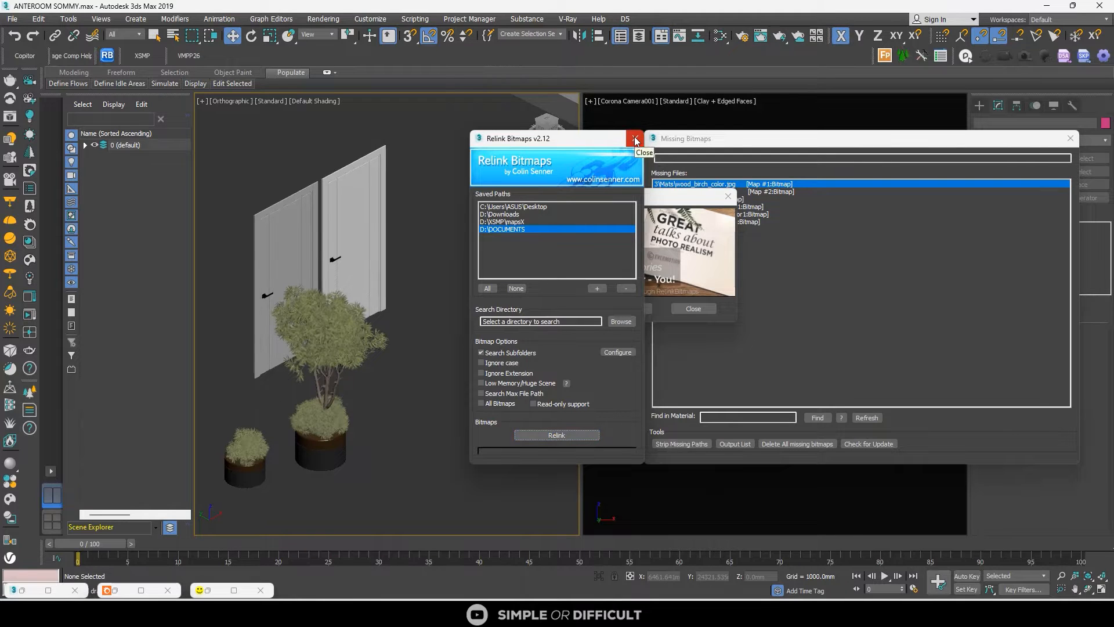
click(506, 214)
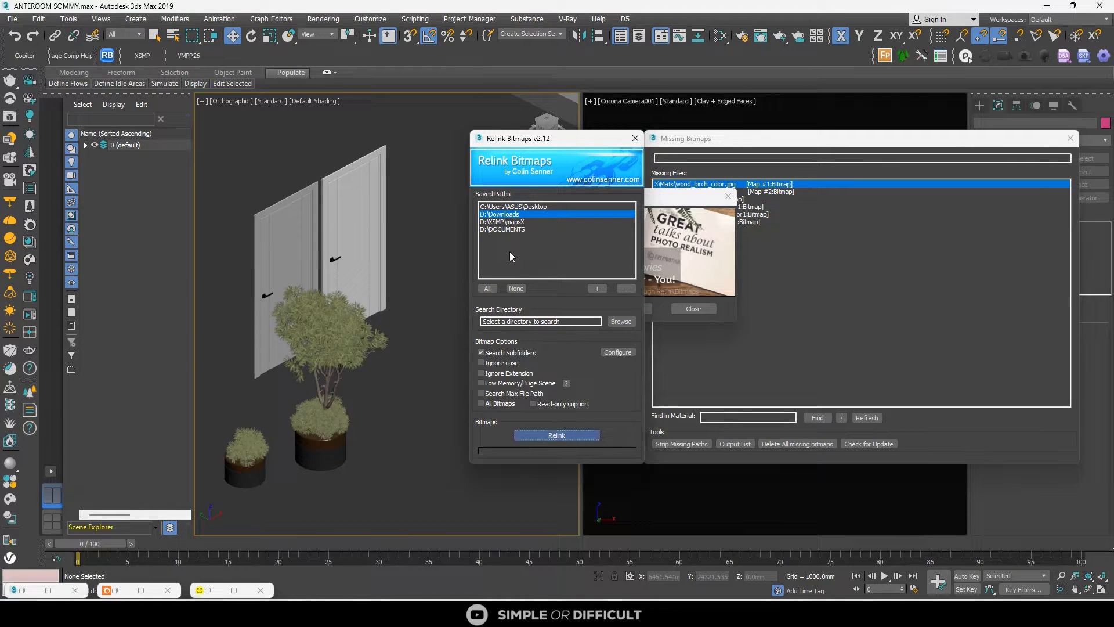
click(635, 139)
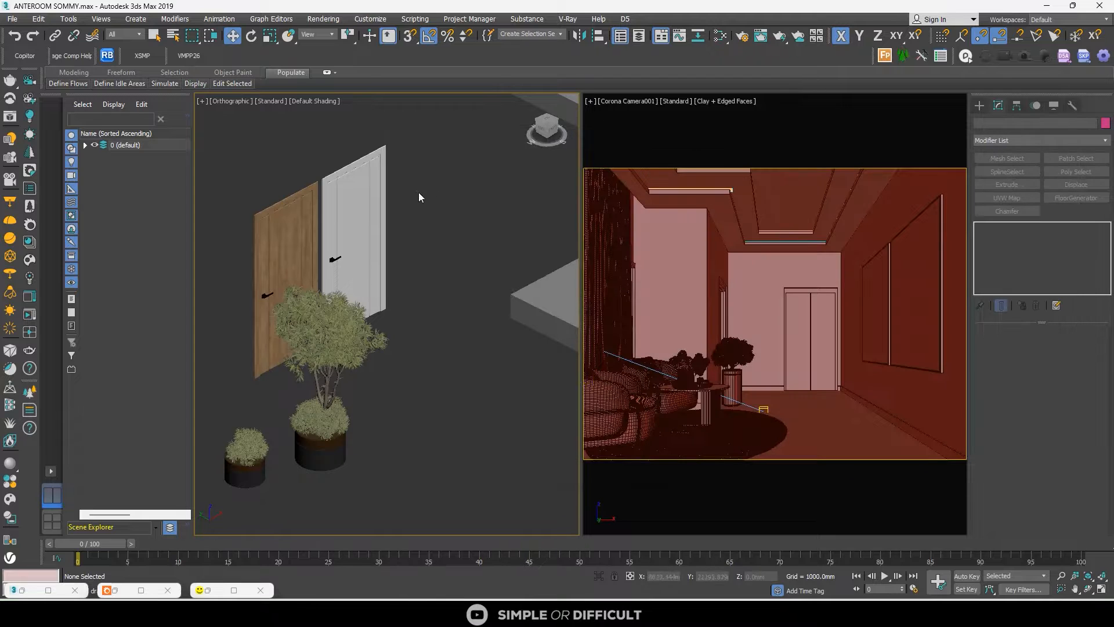
Isolate the wooden door, its handle and the white placeholder door in the room's side wall
scroll(249, 278, up, 5)
click(294, 324)
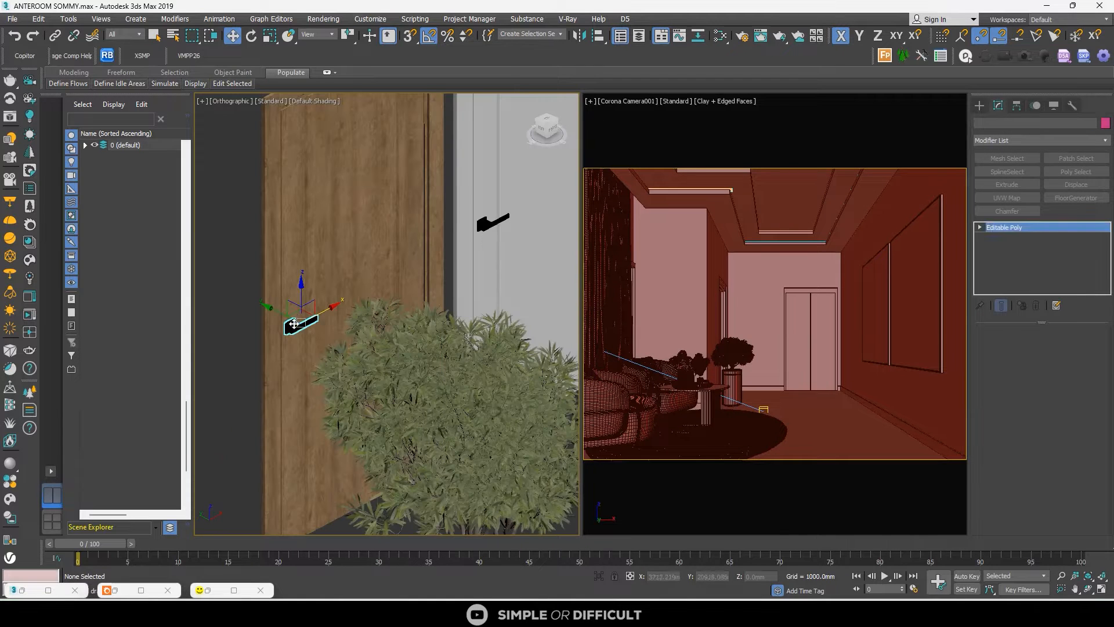
ctrl+click(722, 290)
scroll(239, 254, down, 4)
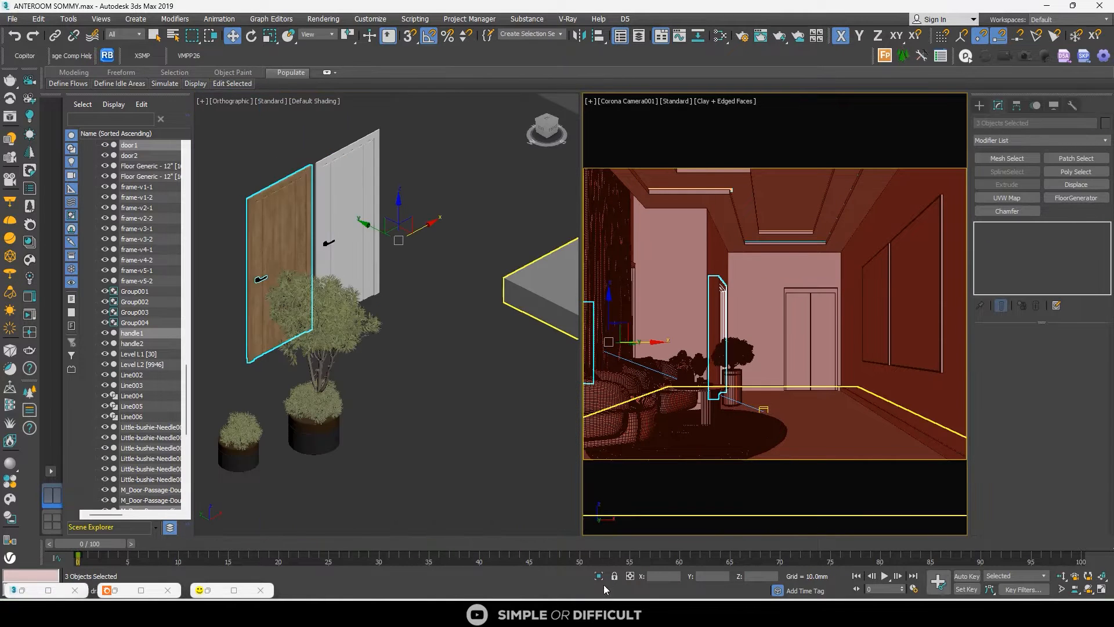
key(alt+q)
click(388, 350)
Group the wooden door with its handle
scroll(388, 350, down, 6)
drag(380, 284, 326, 377)
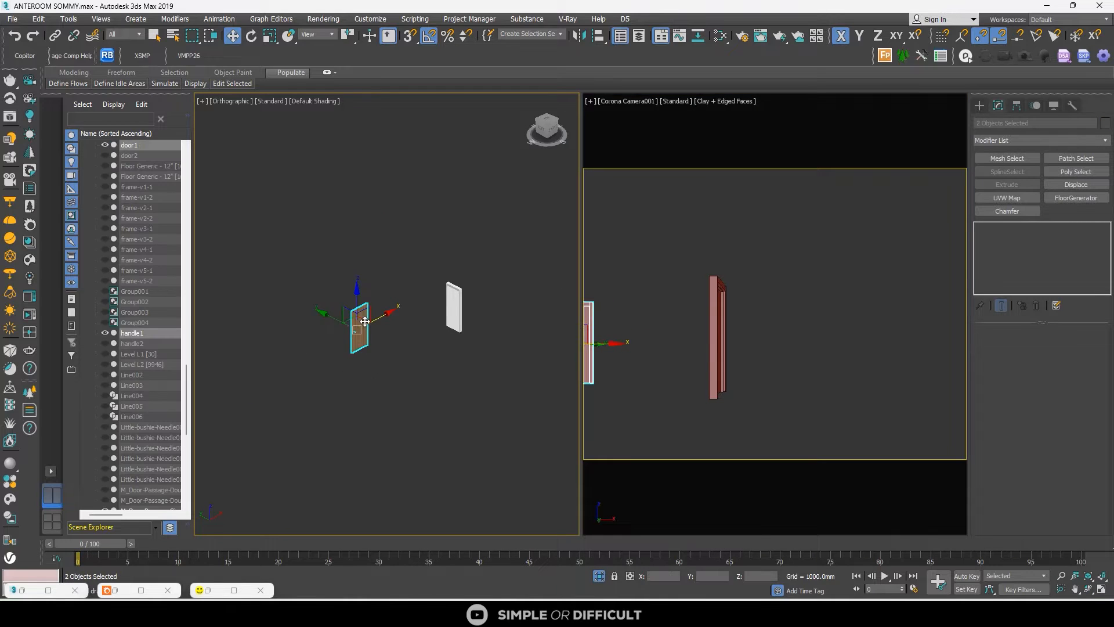
right_click(361, 317)
click(568, 306)
click(570, 323)
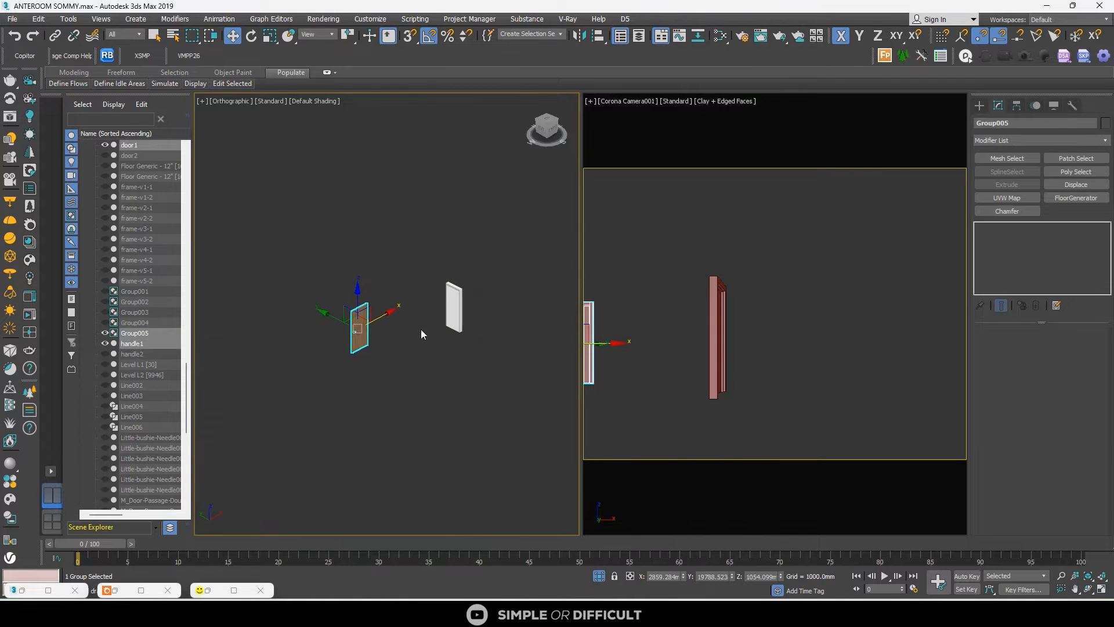
Move the wooden door group beside the white placeholder door in the top view and rotate it parallel to it
key(t)
scroll(422, 331, down, 9)
scroll(413, 313, up, 1)
middle_drag(404, 295, 340, 244)
drag(336, 255, 432, 293)
click(251, 36)
drag(476, 251, 446, 234)
Move the wooden door group along X onto the white placeholder door and check their alignment from the side
click(233, 36)
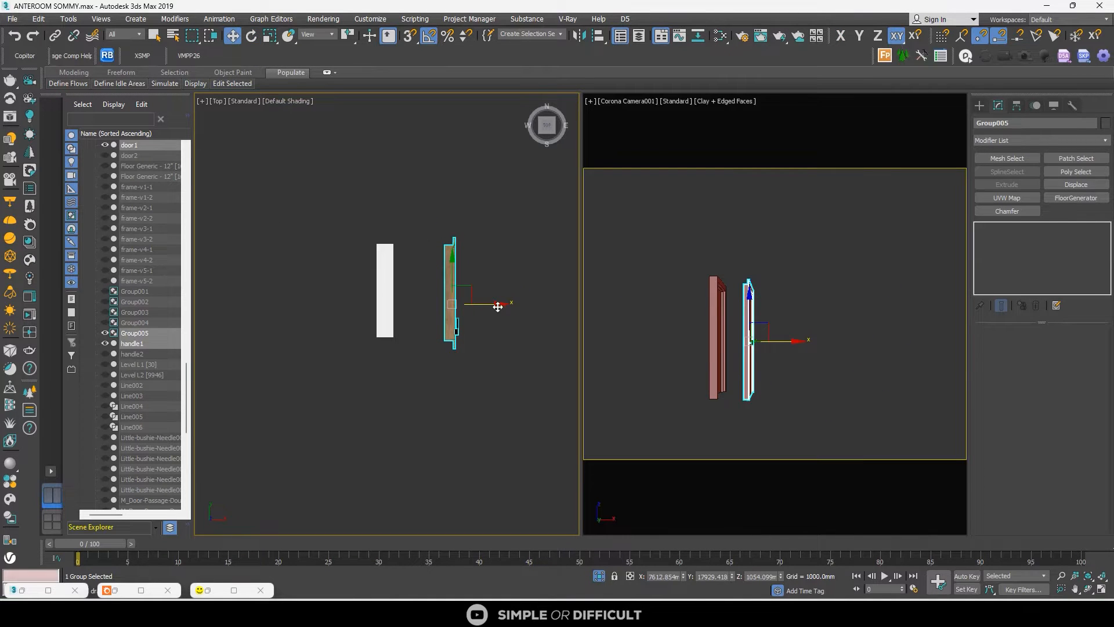
drag(498, 306, 386, 288)
scroll(401, 255, up, 5)
click(542, 140)
click(545, 137)
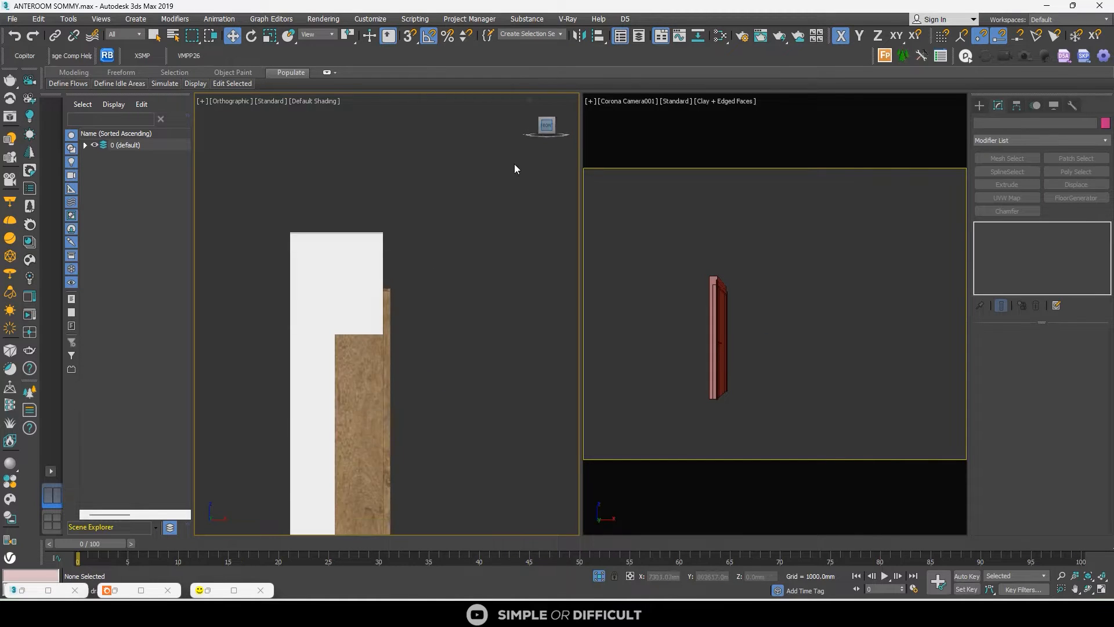
scroll(430, 214, down, 5)
click(561, 128)
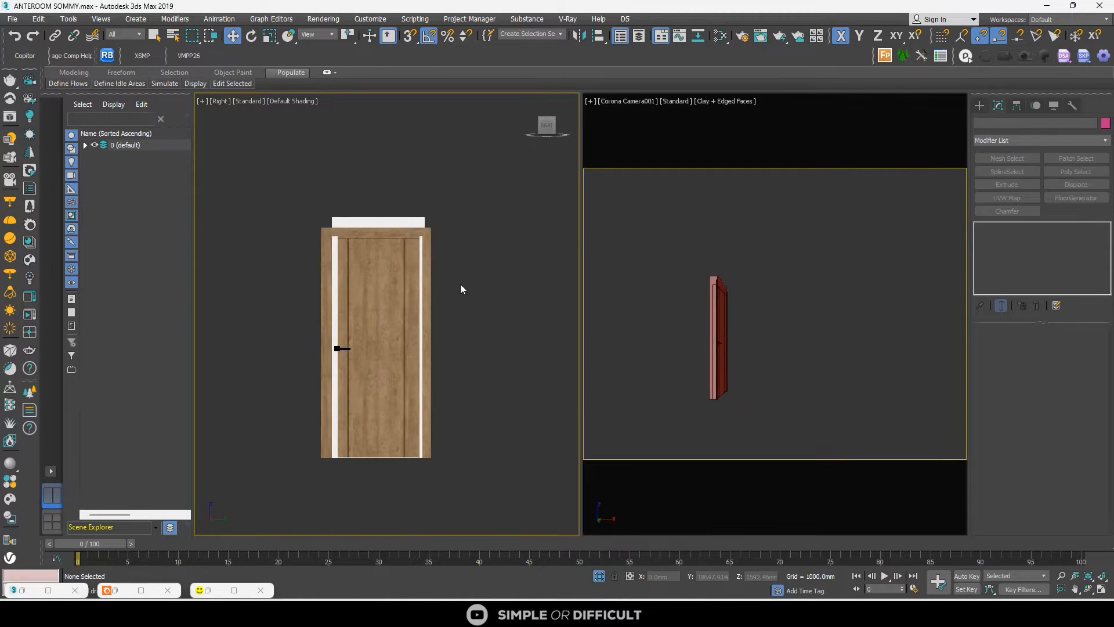
Apply an FFD 4x4x4 modifier to the wooden door group and activate its Control Points
click(427, 236)
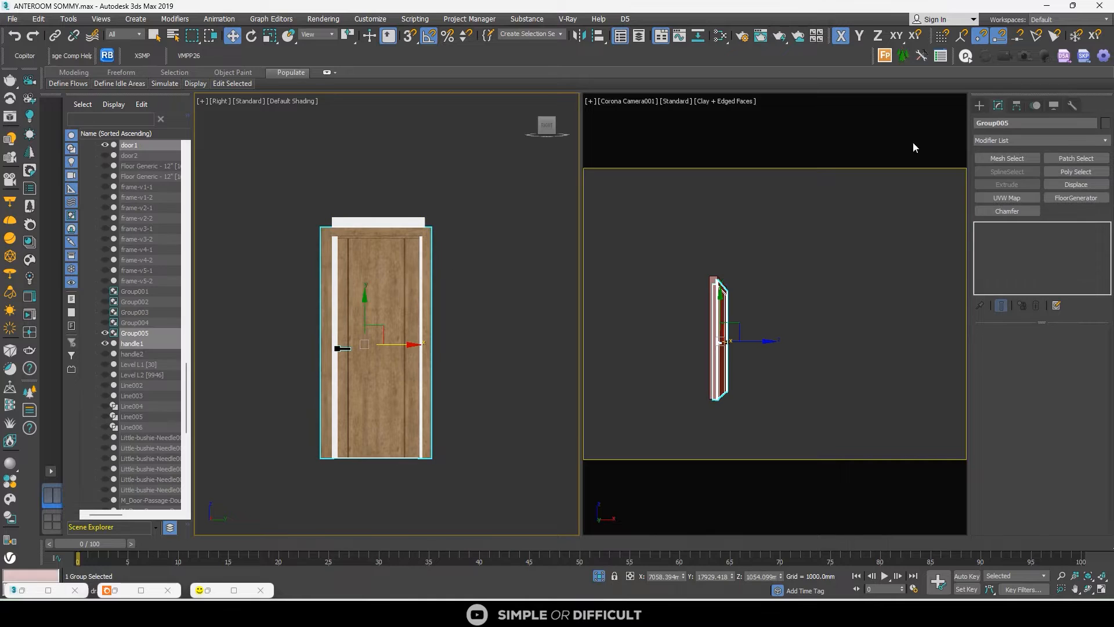
click(1014, 139)
key(f)
key(f)
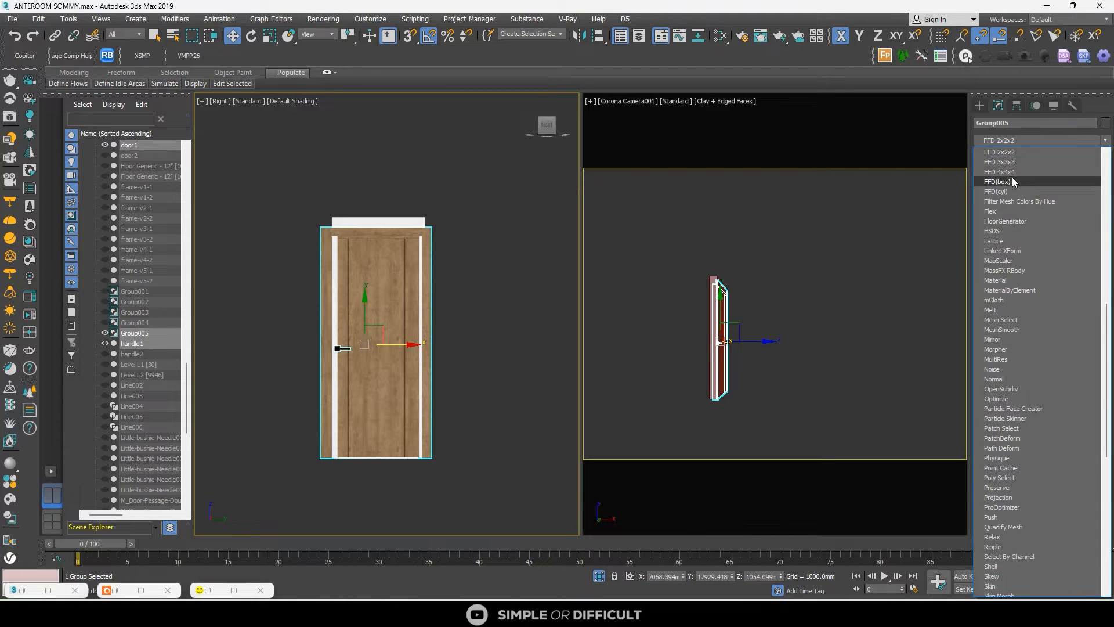
click(1012, 171)
click(980, 106)
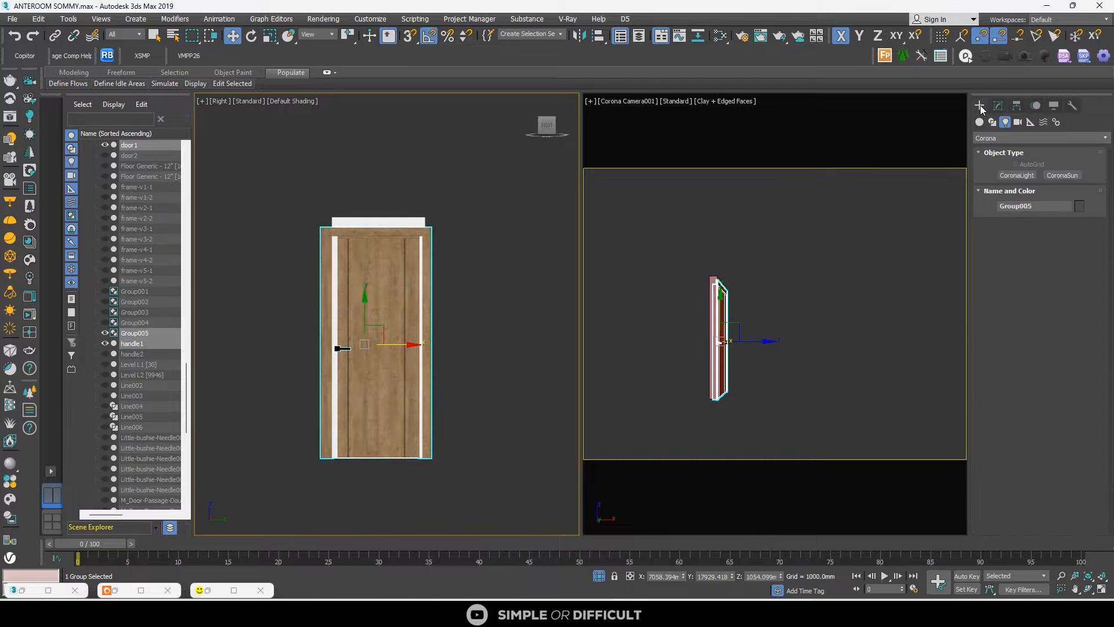
click(995, 107)
click(1021, 237)
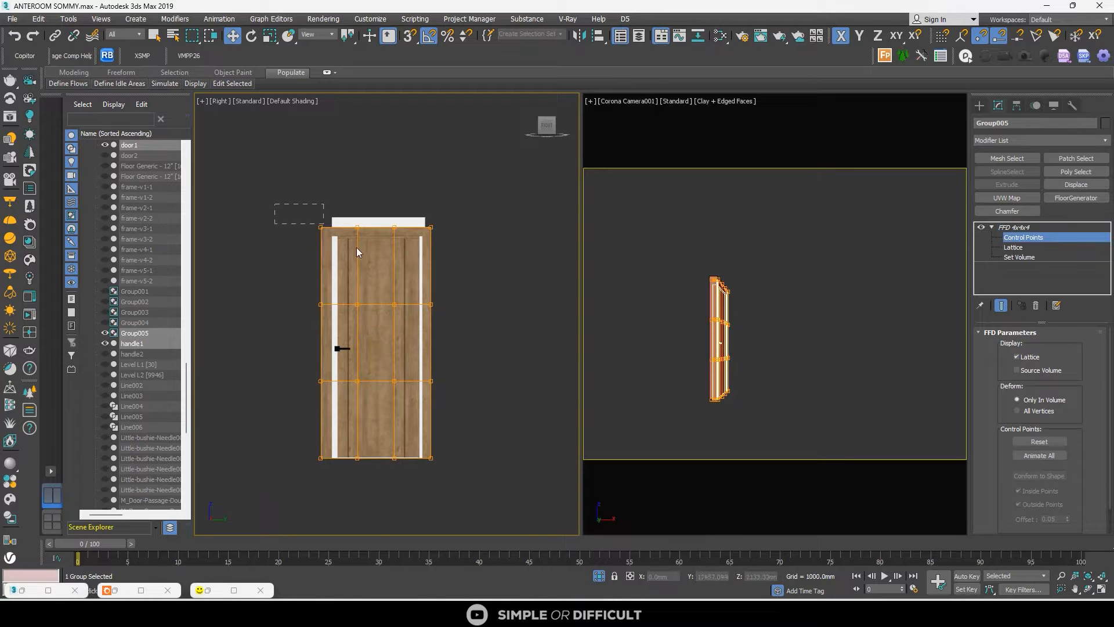
Raise the upper control points and pull both side columns inward to fit the wooden door to the white placeholder's outline
scroll(372, 247, up, 4)
scroll(325, 174, down, 4)
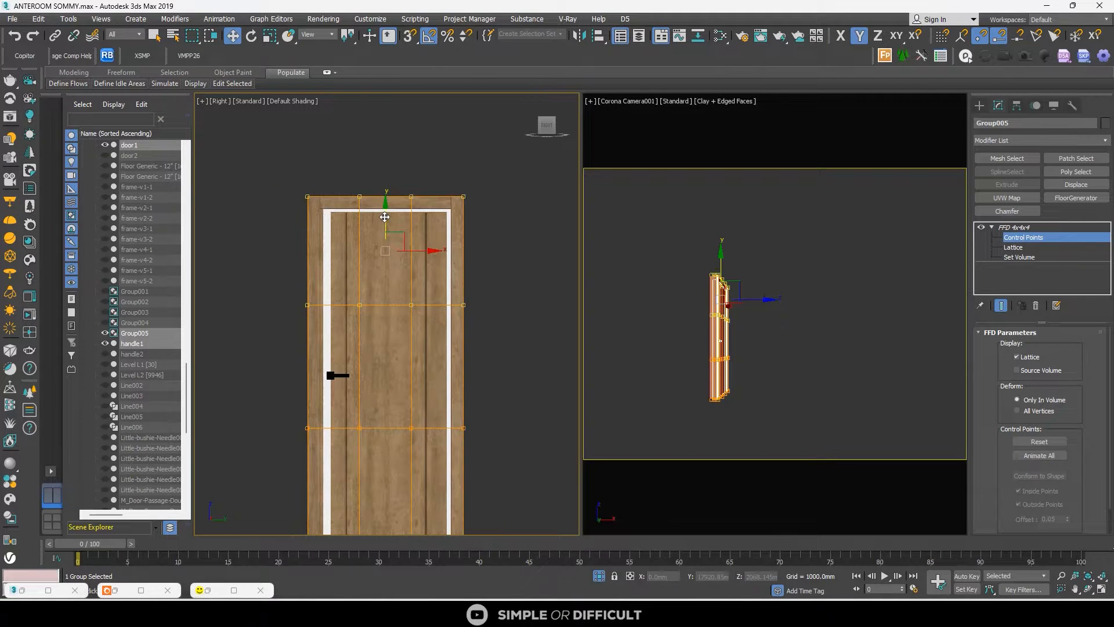
drag(291, 164, 352, 444)
drag(366, 313, 374, 316)
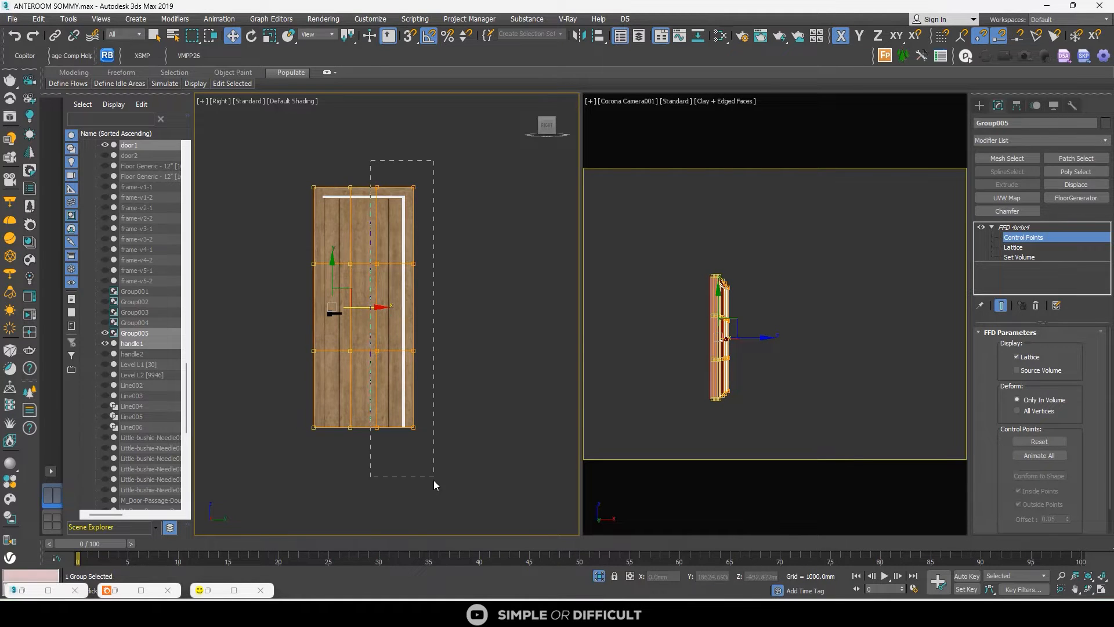
drag(433, 479, 434, 480)
scroll(411, 299, up, 4)
drag(425, 314, 412, 311)
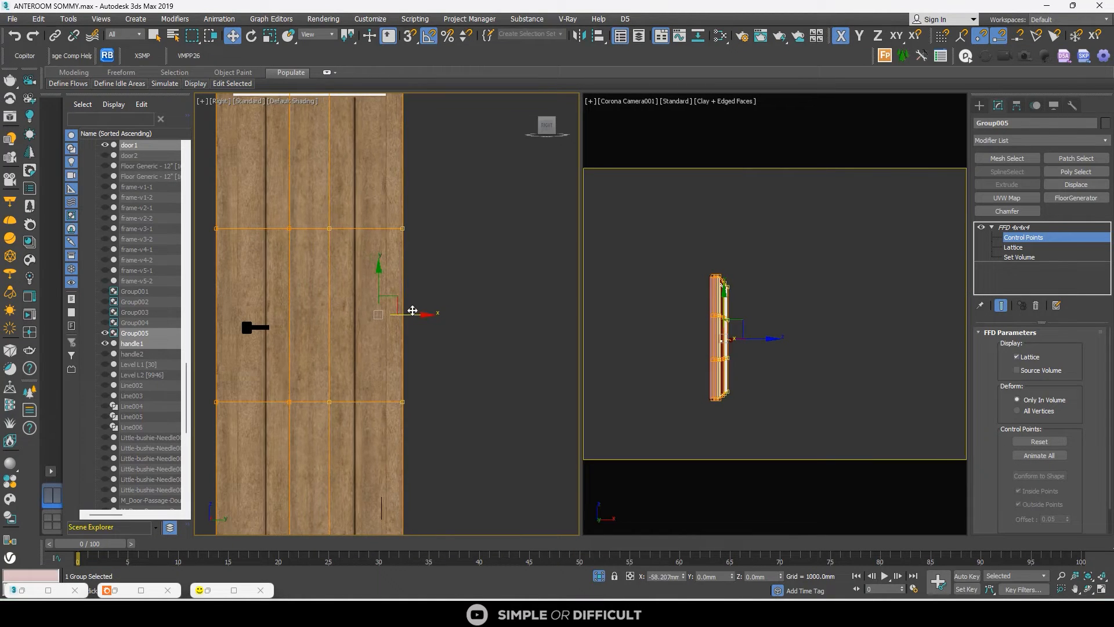
click(979, 105)
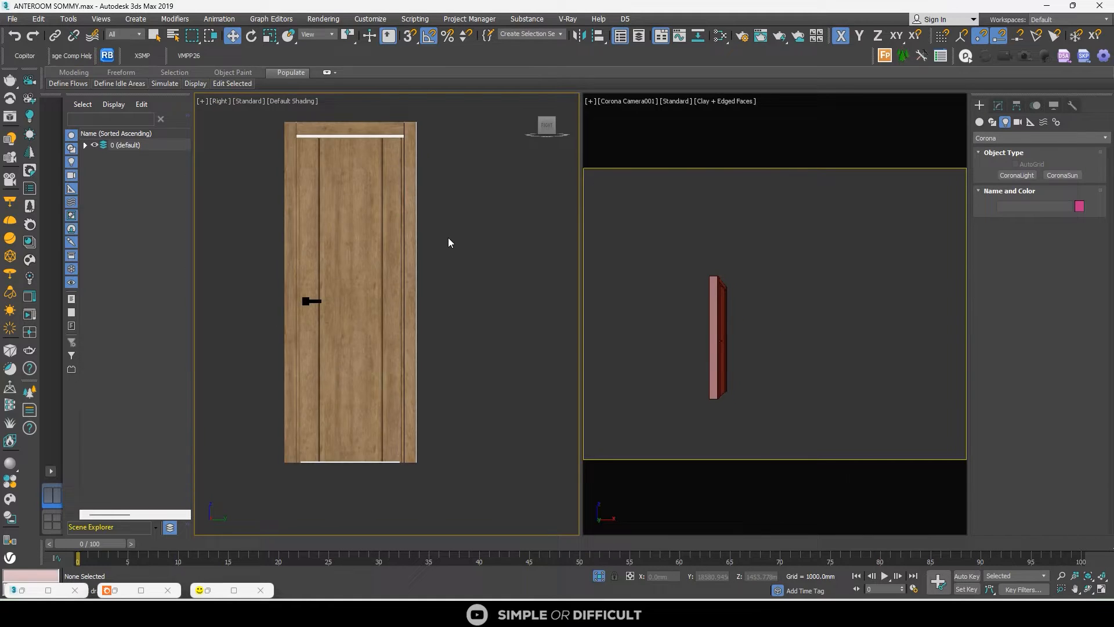
Move the white placeholder door back along X, off the wooden door
scroll(447, 238, down, 3)
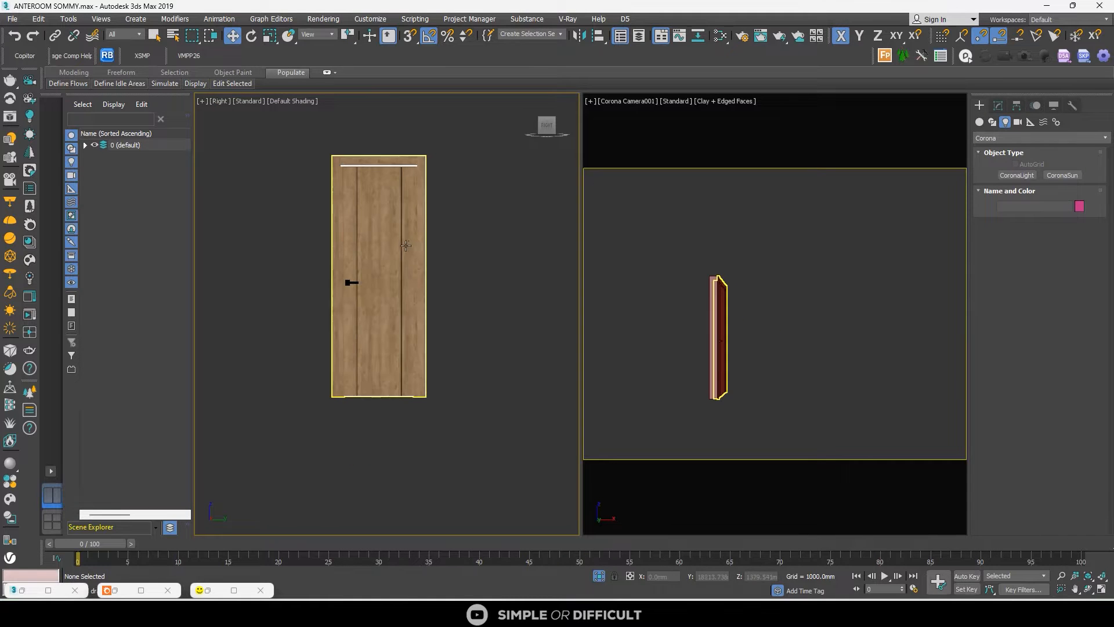
click(326, 143)
scroll(342, 150, up, 6)
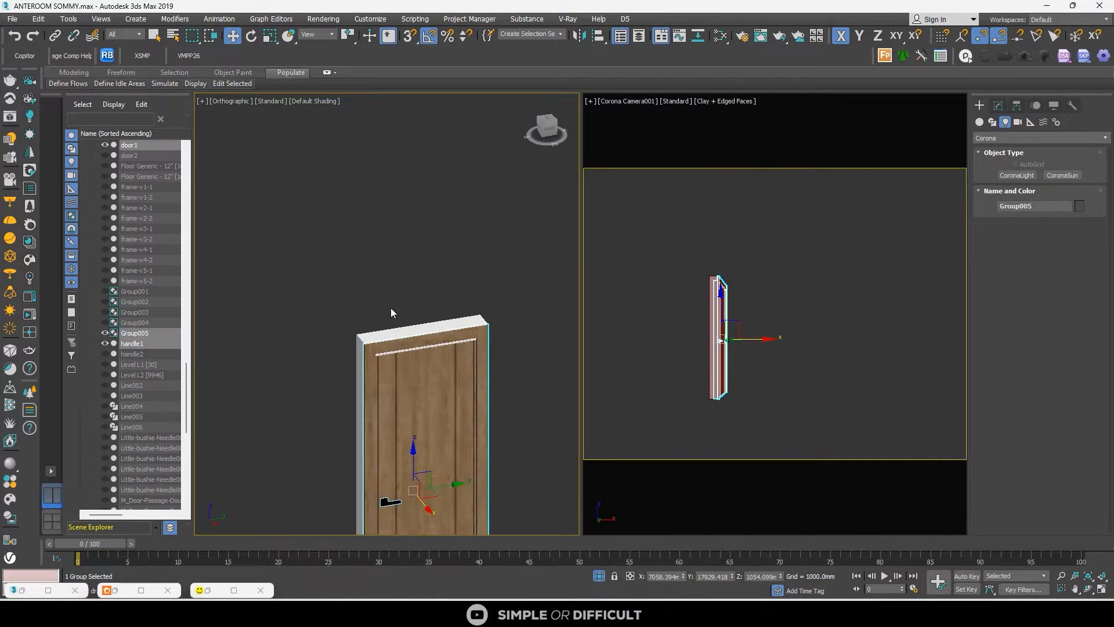
click(550, 120)
middle_drag(428, 492, 426, 407)
scroll(427, 408, up, 4)
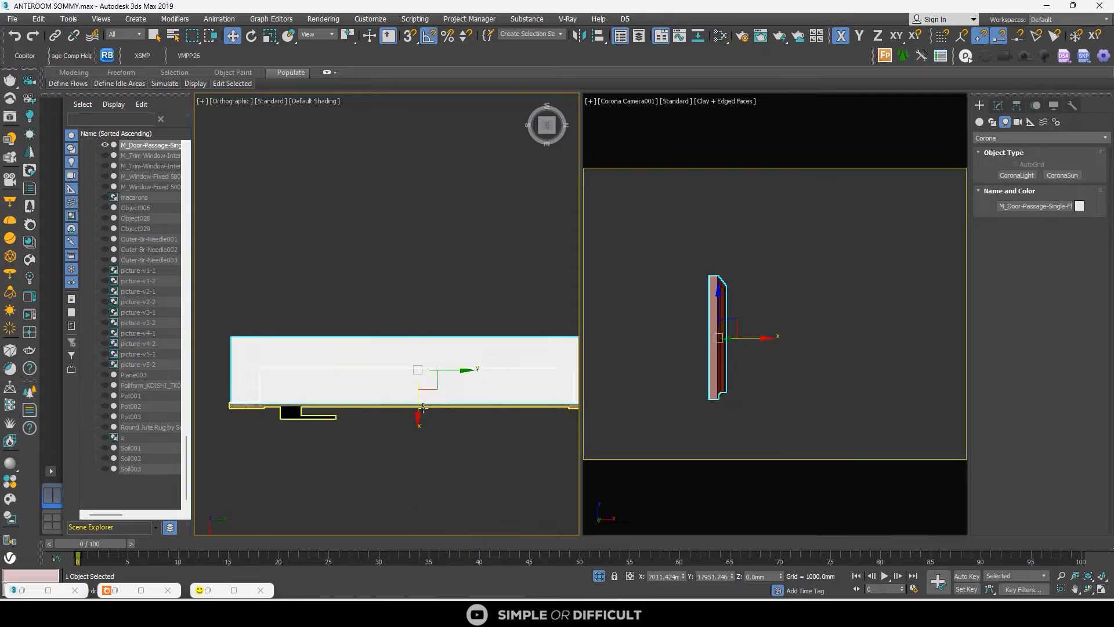
drag(426, 412, 430, 275)
Move the white placeholder door farther back, well clear of the wooden door
scroll(428, 316, down, 3)
click(379, 343)
alt+middle_drag(379, 343, 464, 286)
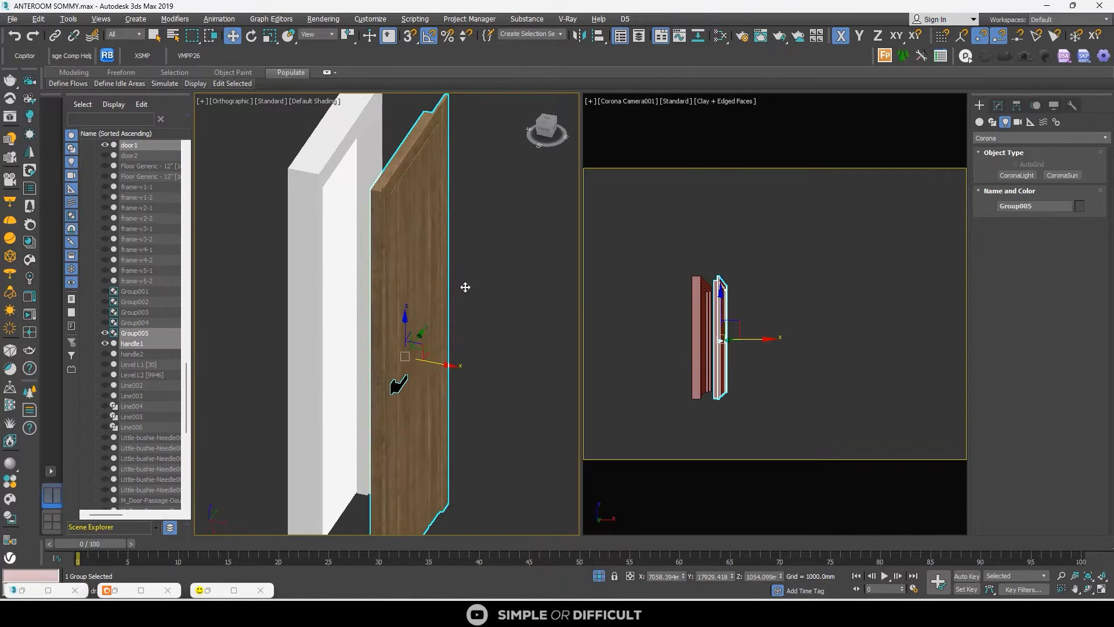
click(468, 286)
scroll(484, 289, down, 5)
click(450, 304)
drag(491, 311, 425, 284)
click(508, 331)
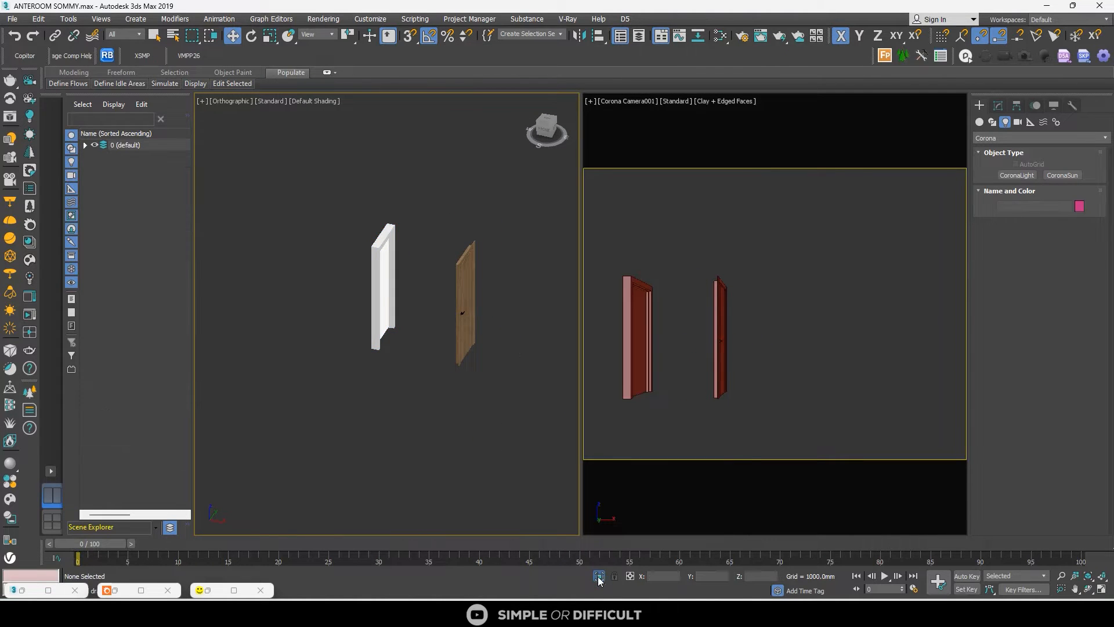
End the isolation, then isolate the wooden door with its side wall, the back wall and the double door
click(599, 576)
click(725, 296)
ctrl+click(718, 267)
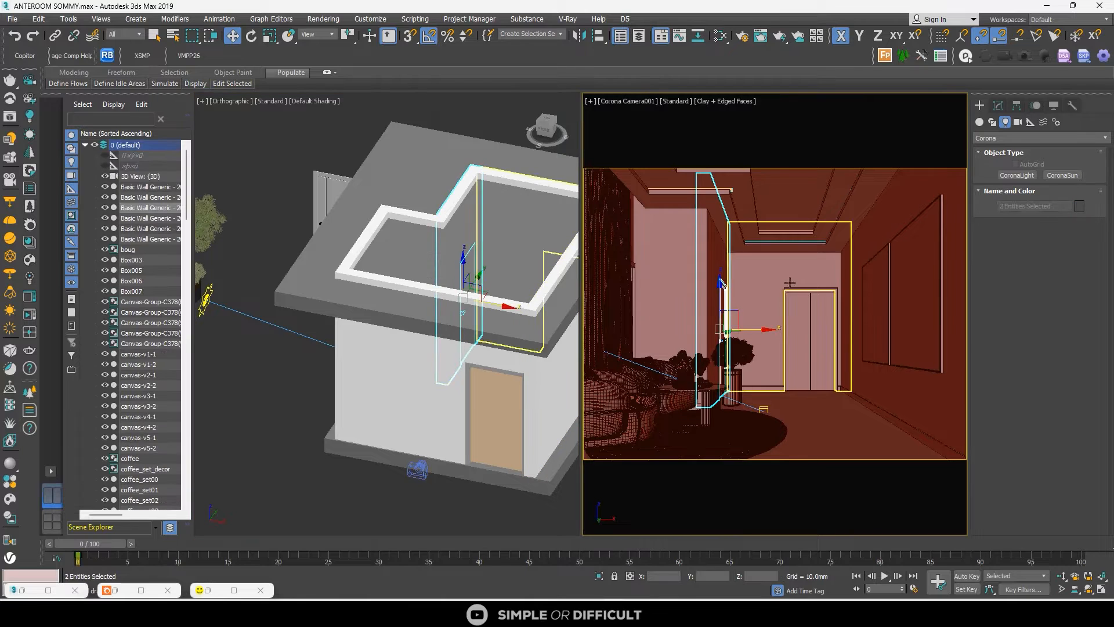
ctrl+click(798, 316)
ctrl+click(767, 342)
click(597, 575)
click(465, 452)
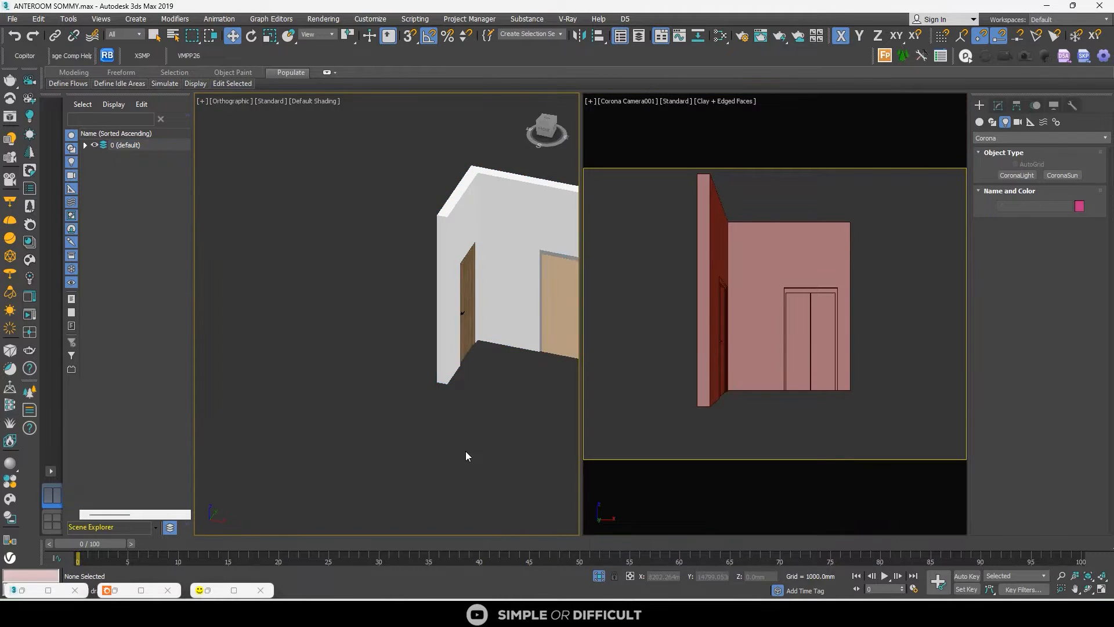
Move the wooden door group about 37 mm along X toward the room-side face of the wall
key(t)
middle_drag(345, 332, 445, 297)
click(334, 294)
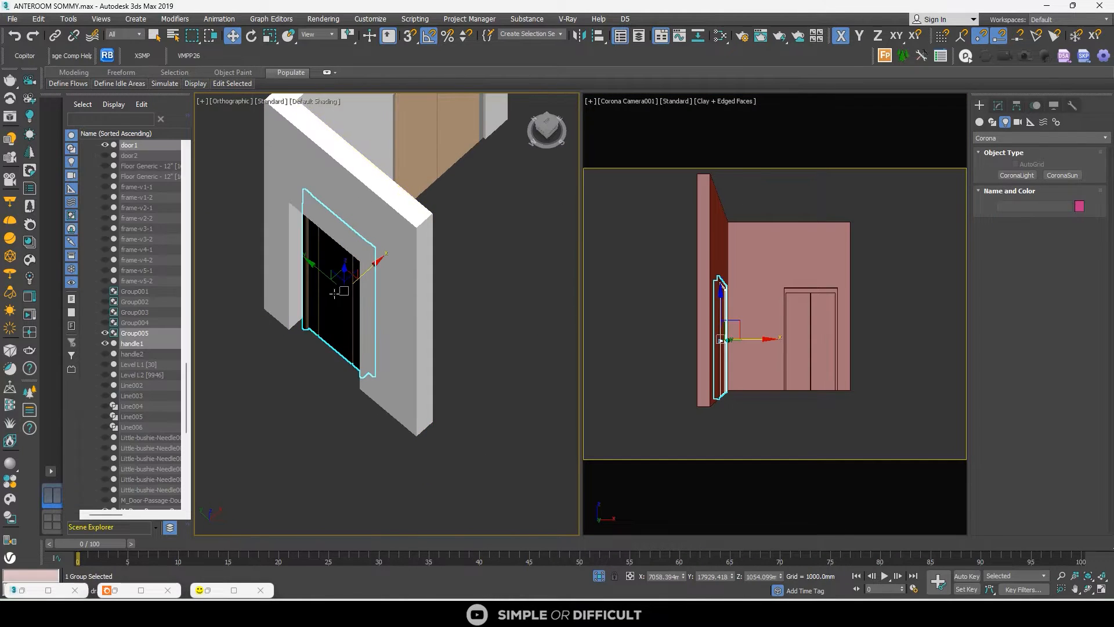
click(551, 125)
scroll(342, 266, up, 5)
middle_drag(342, 266, 378, 299)
drag(397, 312, 398, 299)
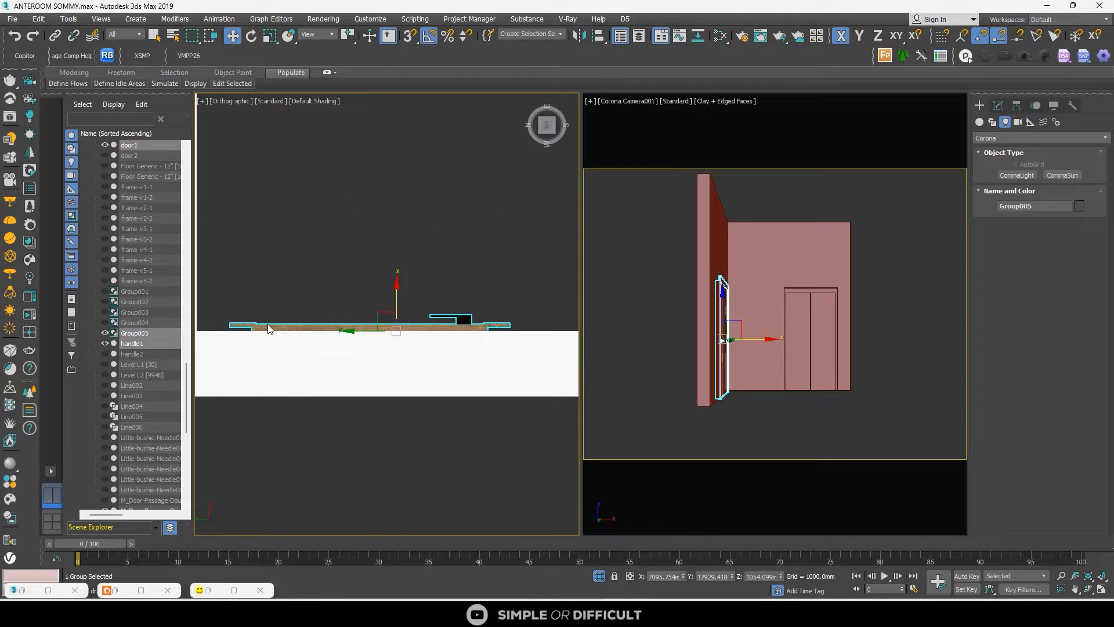
Move the wooden door group back about 12 mm along X so its frame rests on the wall face, and inspect the fit
scroll(268, 328, up, 6)
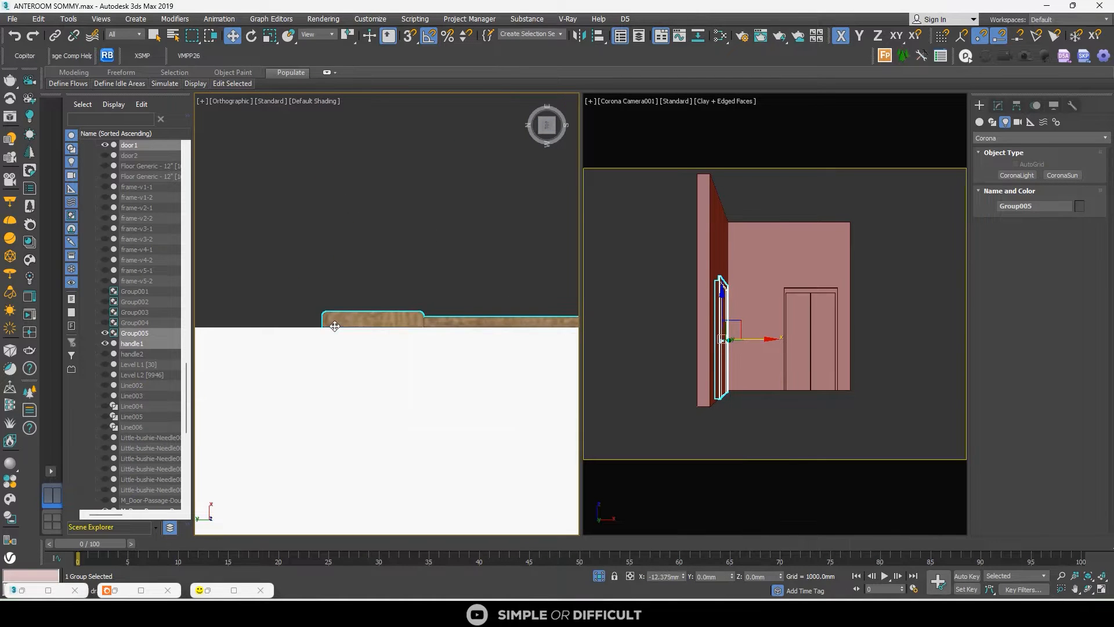
alt+middle_drag(335, 326, 239, 286)
scroll(325, 209, up, 5)
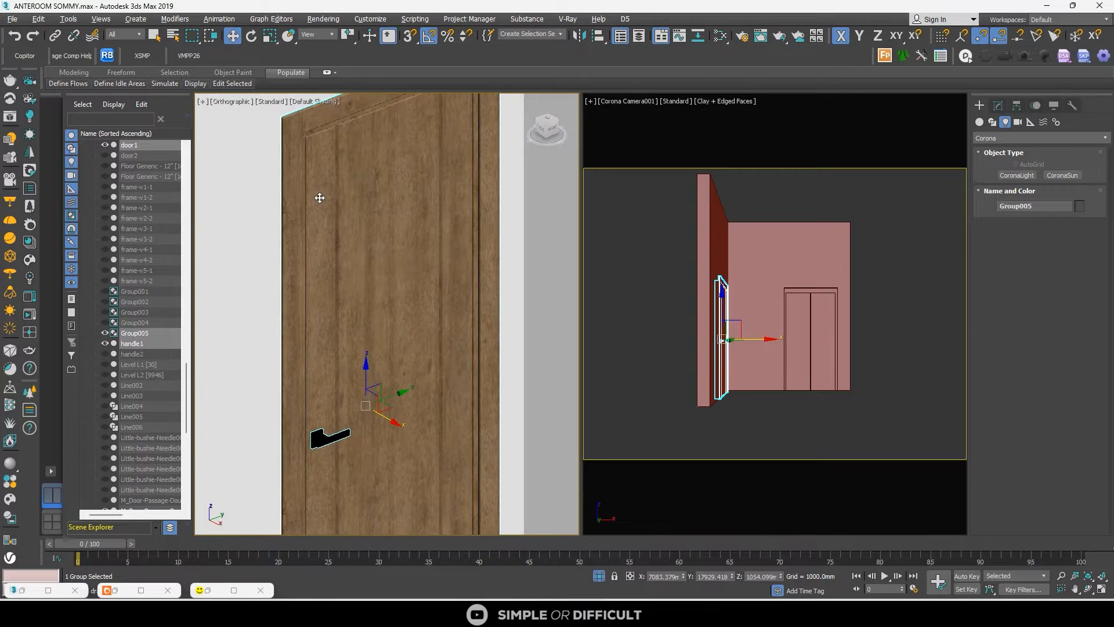
scroll(320, 197, down, 2)
click(546, 130)
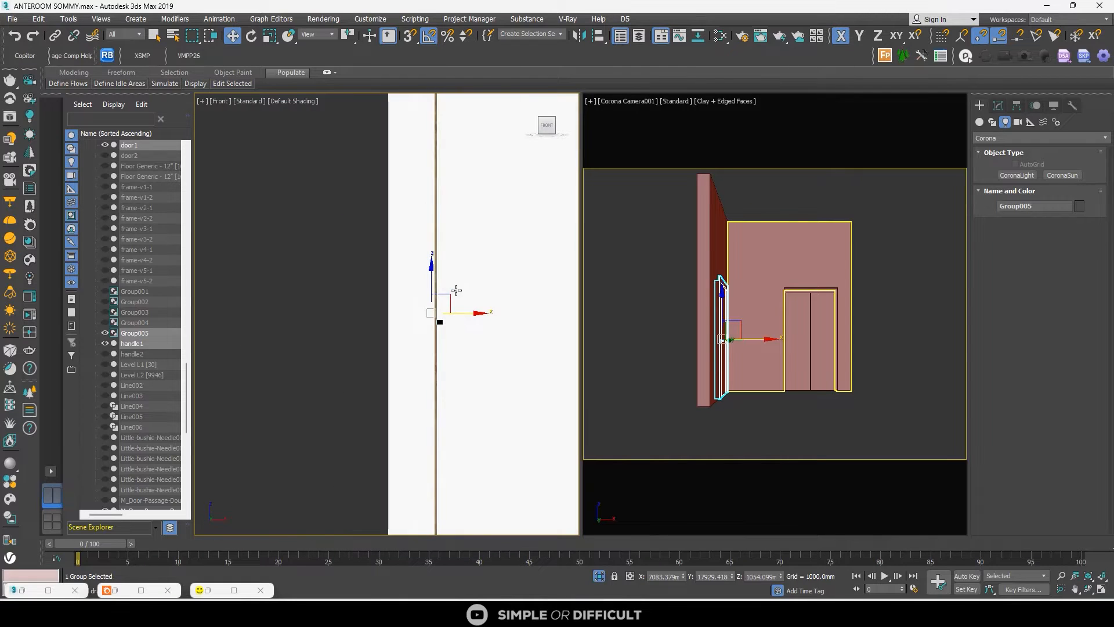
alt+middle_drag(457, 290, 407, 311)
scroll(421, 205, up, 5)
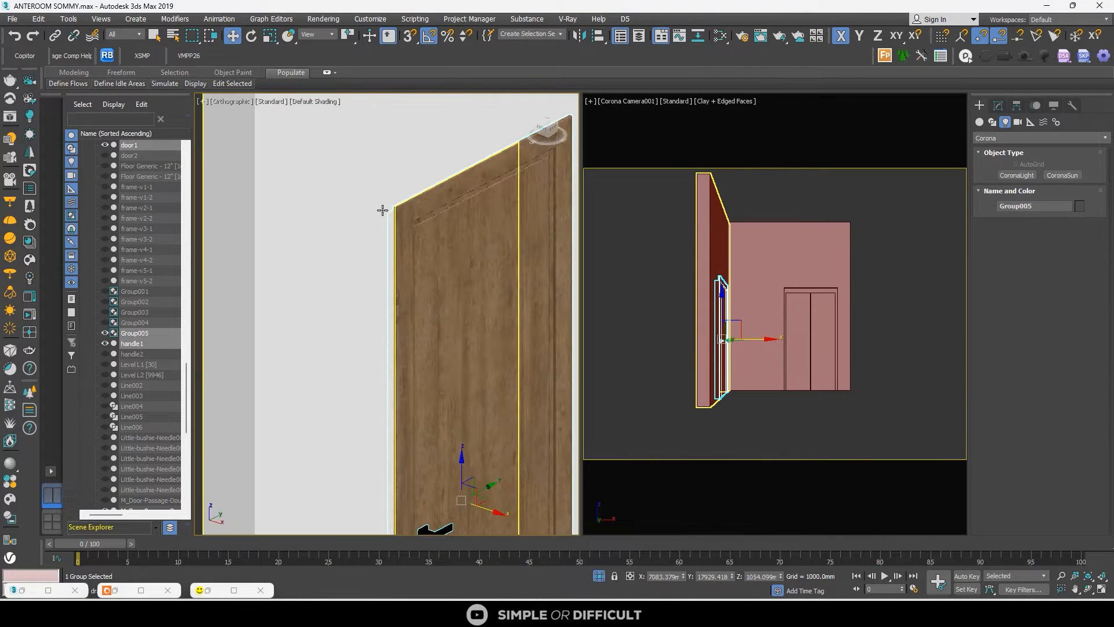
Show the wooden door group's FFD 4x4x4 lattice in the right view and switch the camera view to wireframe
scroll(387, 207, down, 5)
click(549, 130)
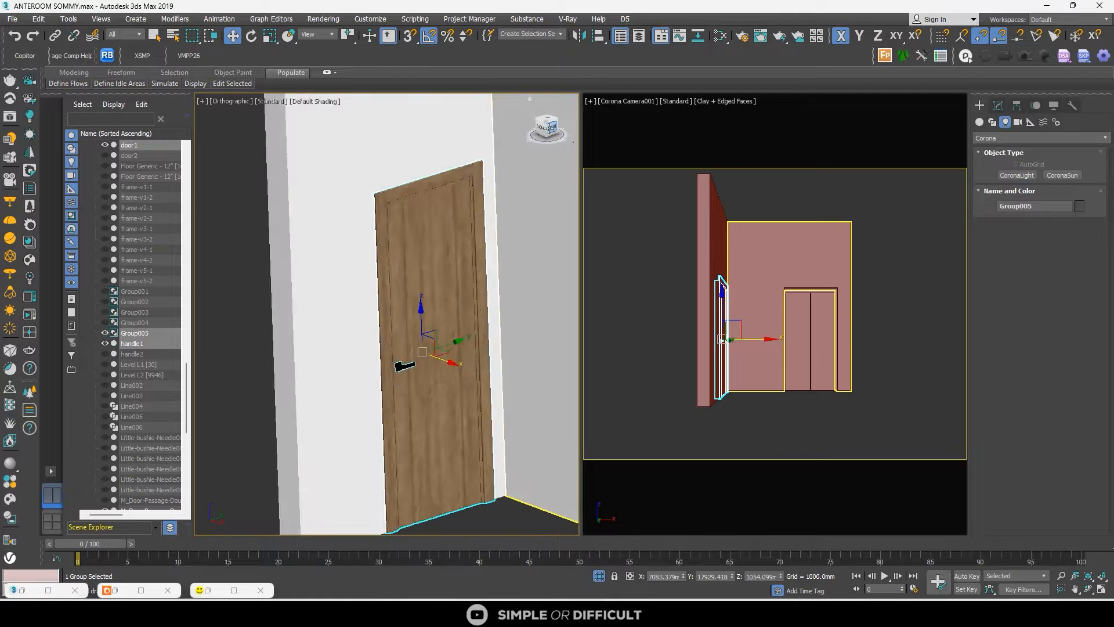
click(998, 105)
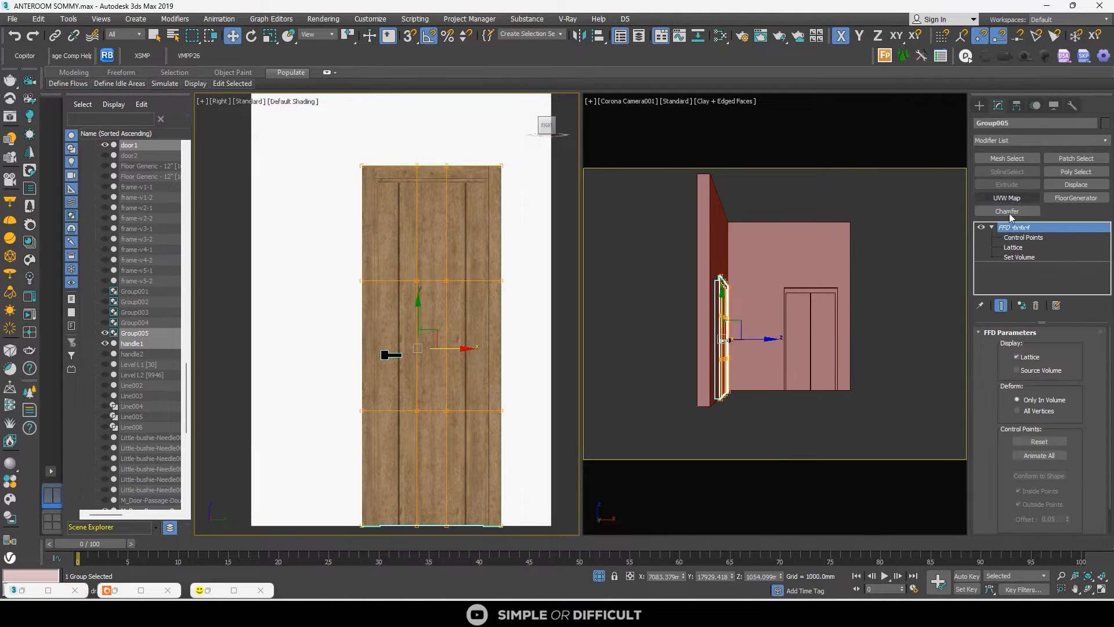
scroll(440, 239, down, 2)
key(F3)
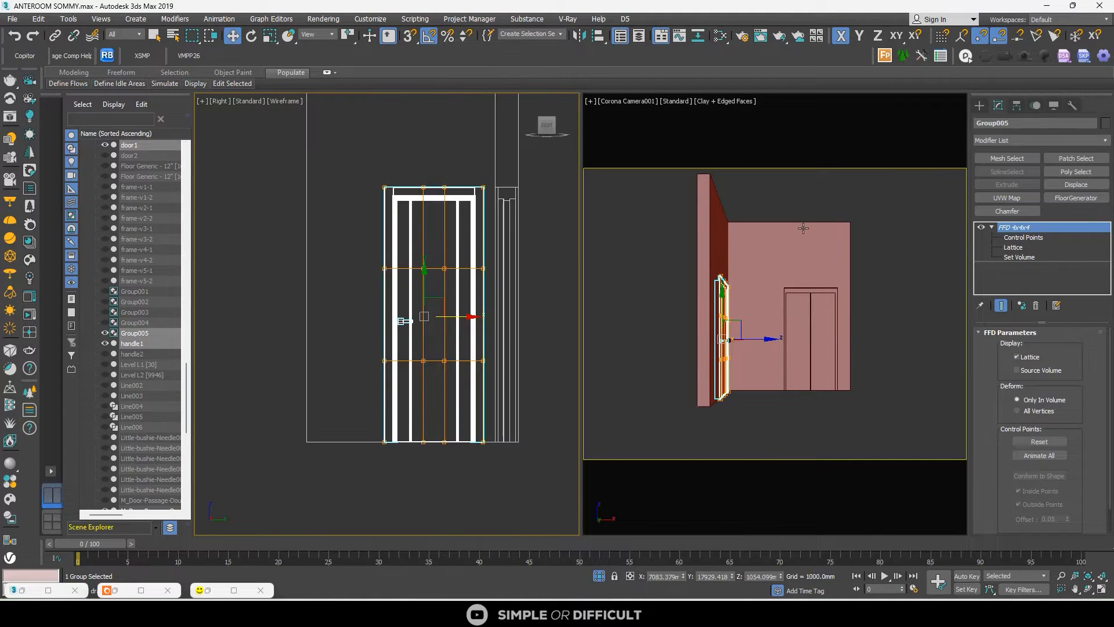
right_click(758, 233)
key(F3)
right_click(546, 211)
key(F3)
key(F3)
key(F3)
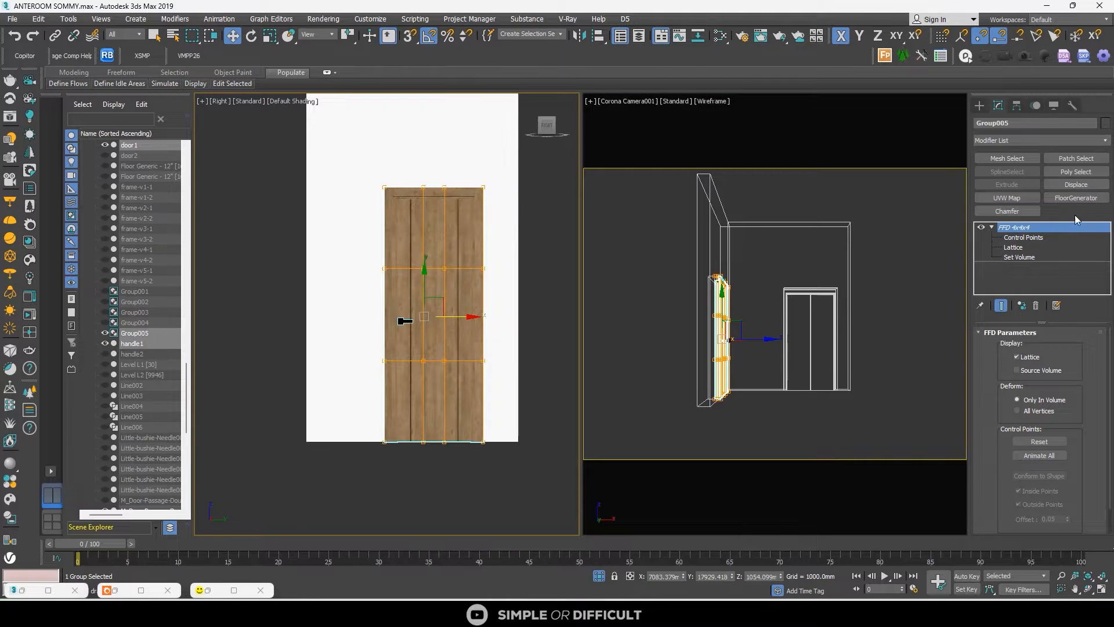
Widen the wooden door by moving the FFD control points on both its sides outward, and check its fit on the side wall
click(1023, 237)
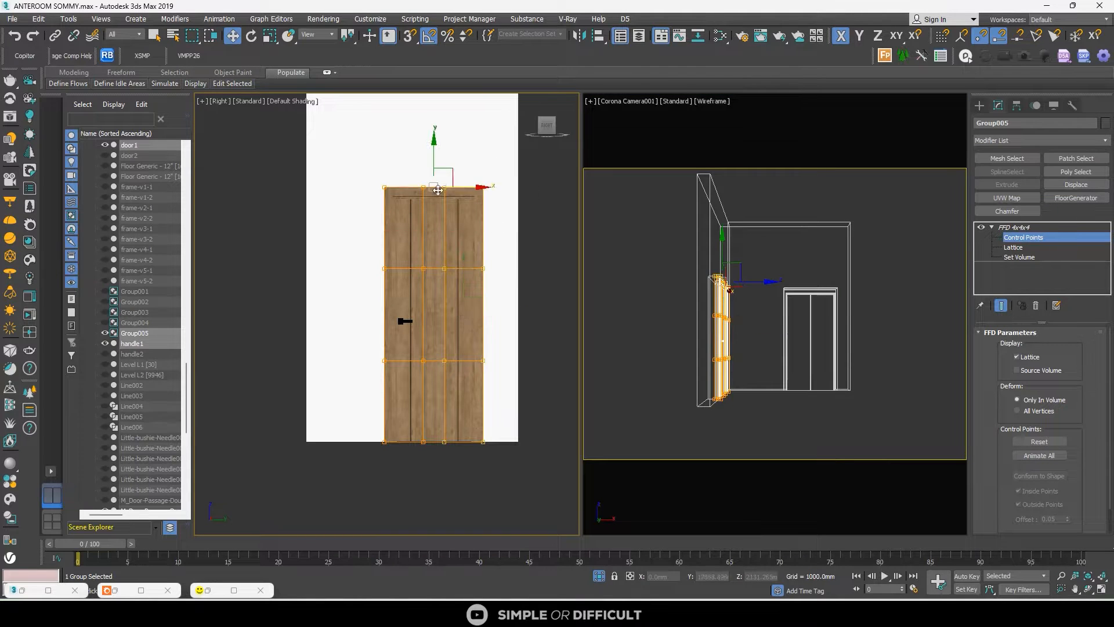
scroll(438, 190, up, 2)
key(F6)
scroll(399, 167, down, 4)
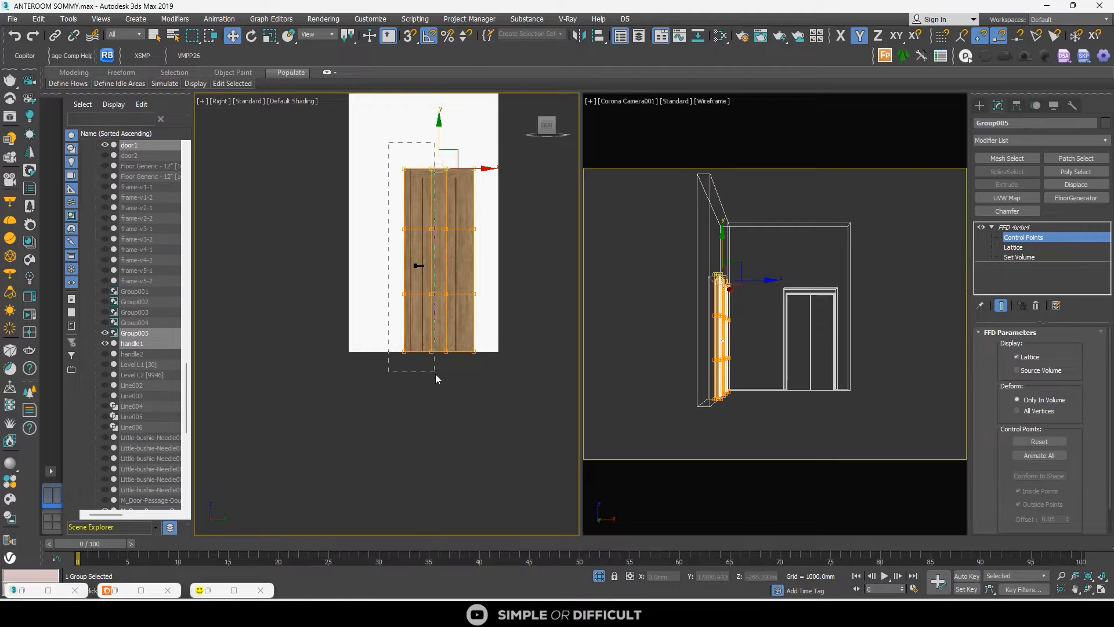
drag(461, 258, 455, 257)
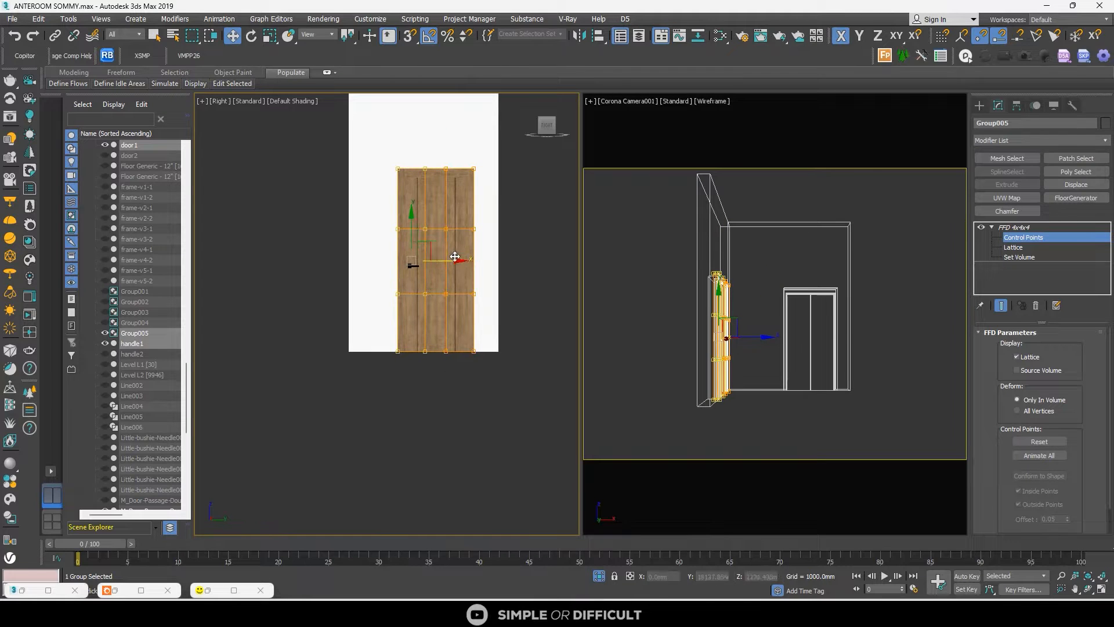
drag(439, 158, 489, 362)
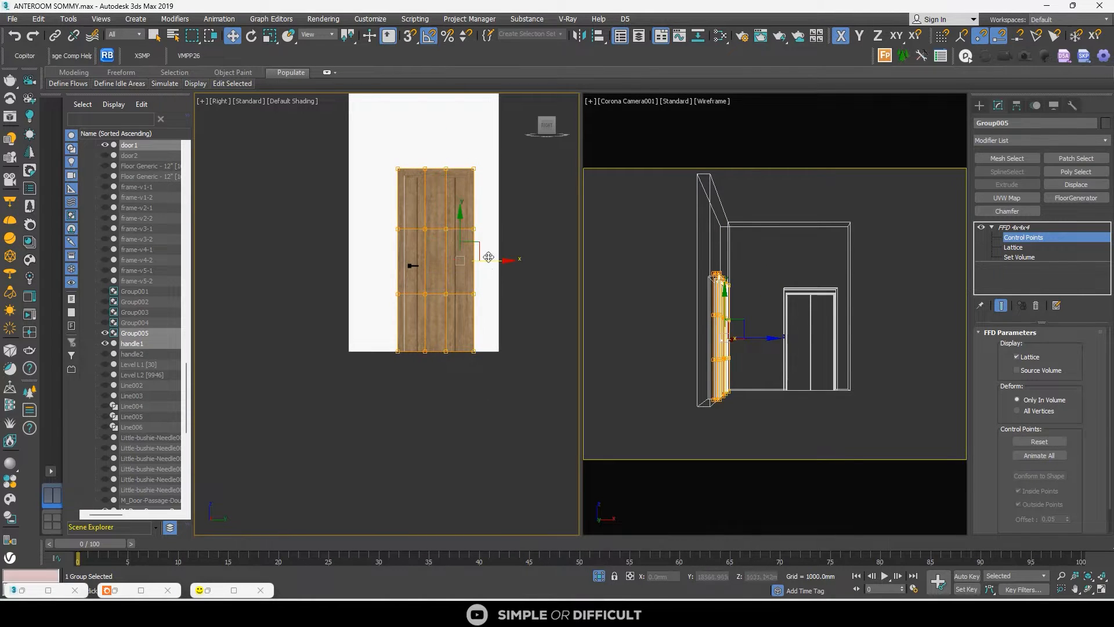
drag(494, 261, 500, 264)
drag(546, 120, 462, 394)
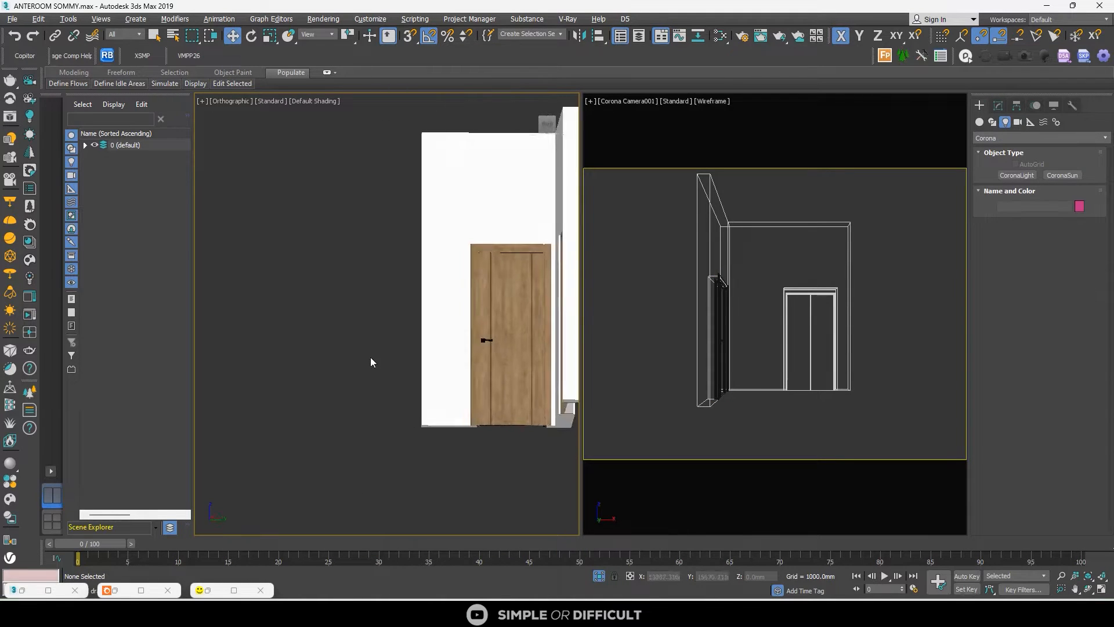
drag(370, 356, 394, 390)
scroll(468, 250, up, 6)
click(468, 250)
scroll(468, 250, down, 10)
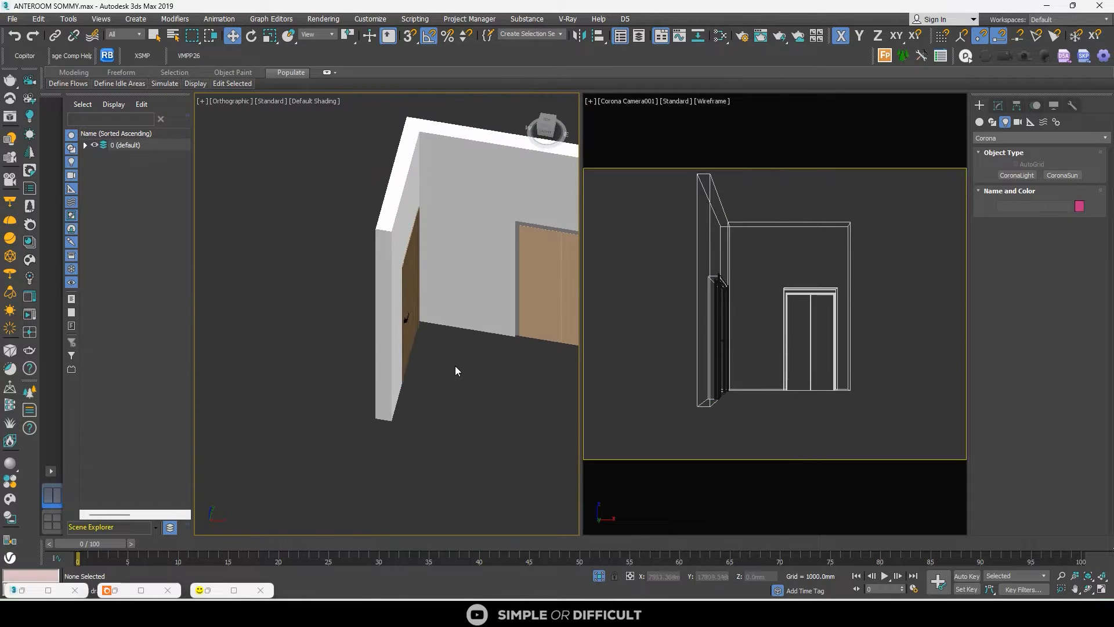
Merge DOOR_CLASSIK_2014__vray into the scene and move it in front of the back wall near the double door
scroll(455, 366, down, 3)
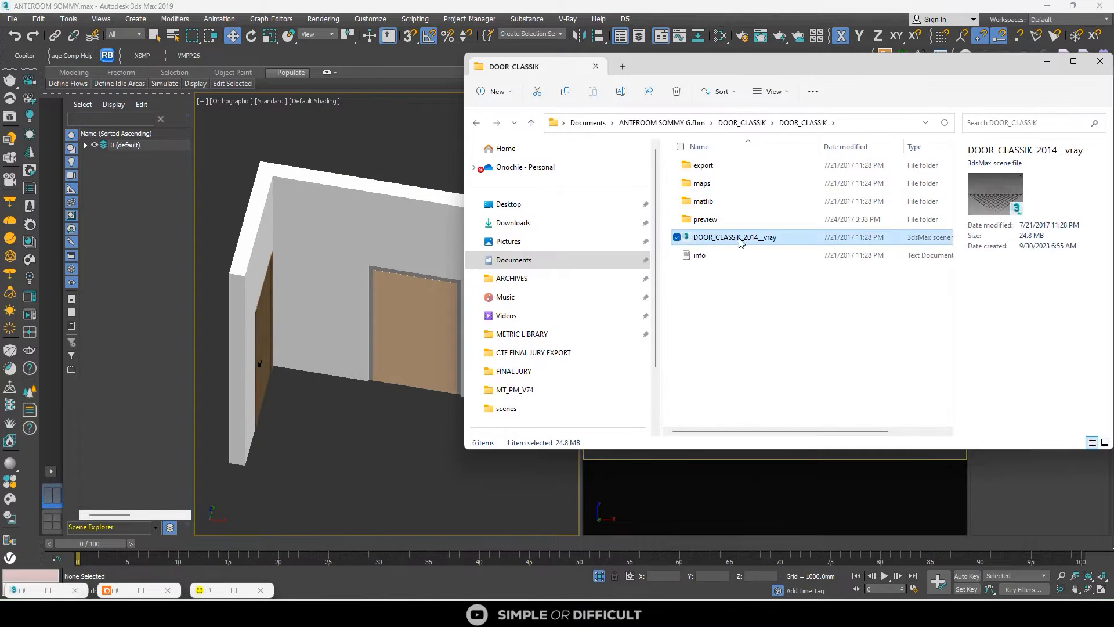
drag(725, 169, 362, 379)
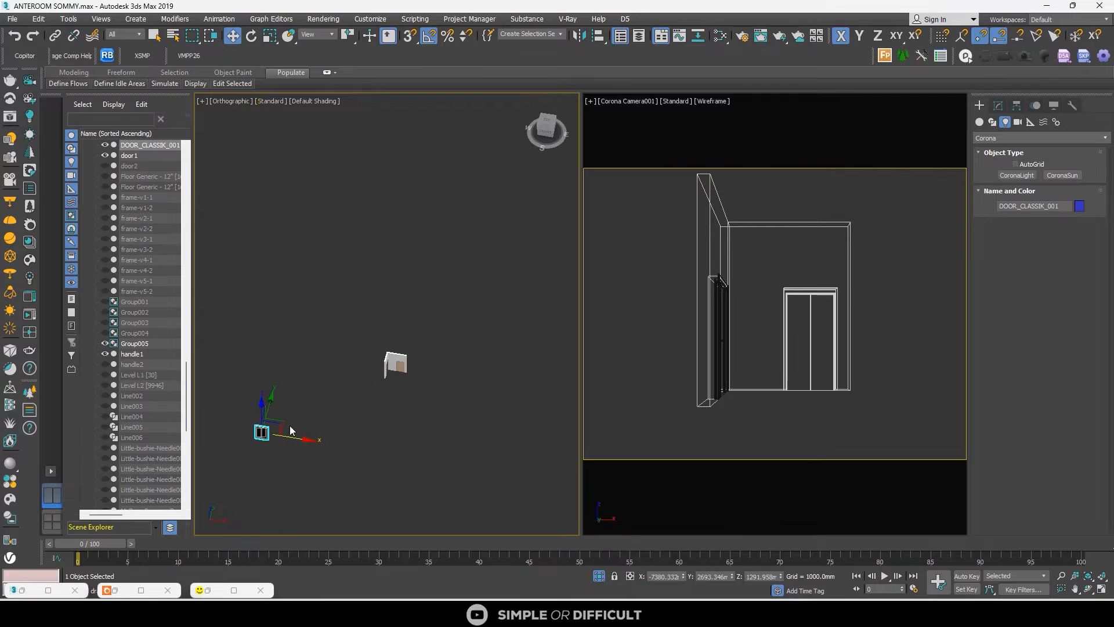
drag(447, 391, 421, 363)
scroll(408, 354, up, 8)
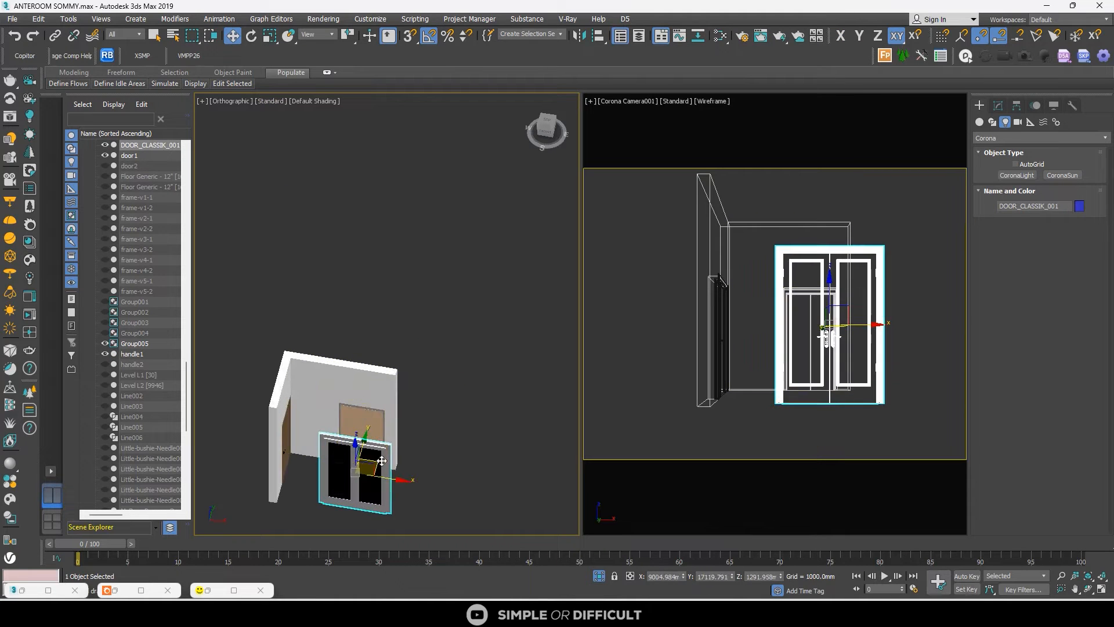
scroll(379, 466, up, 3)
drag(357, 476, 393, 419)
scroll(324, 378, up, 5)
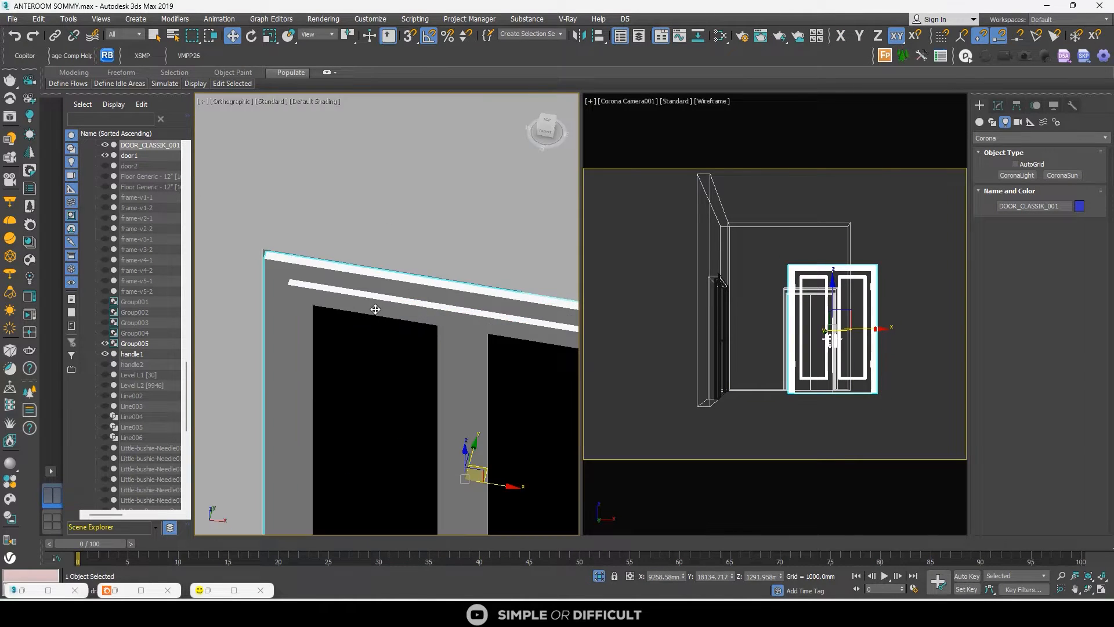
Move the classic double door about 1800 mm along X, clear of the back wall, and apply an FFD 4x4x4 modifier to it
drag(549, 133, 541, 131)
key(f)
key(z)
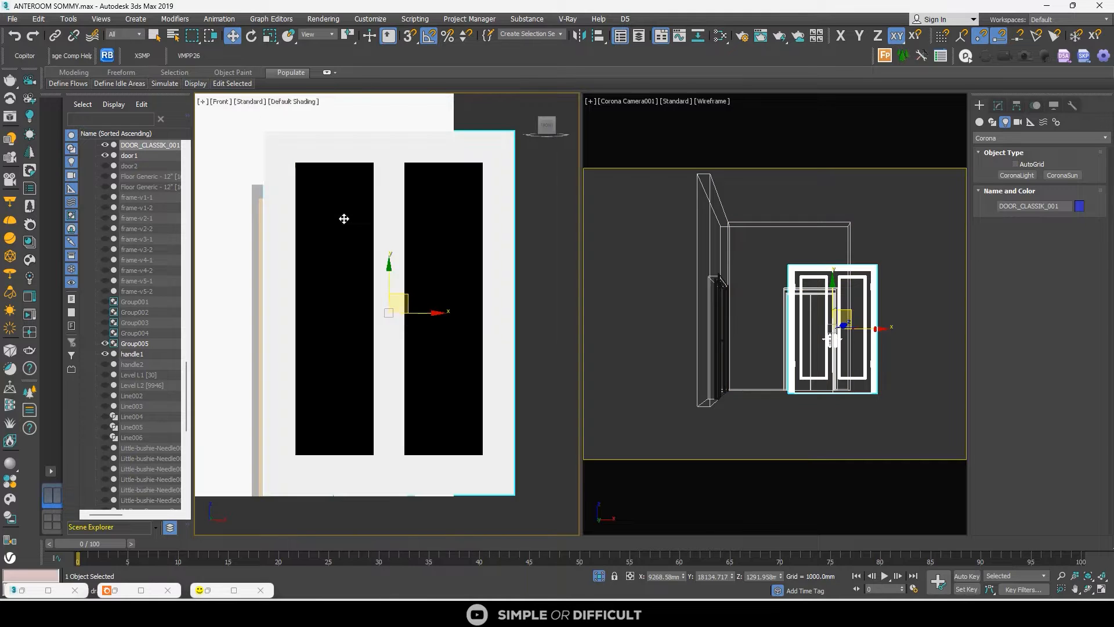
scroll(344, 215, down, 5)
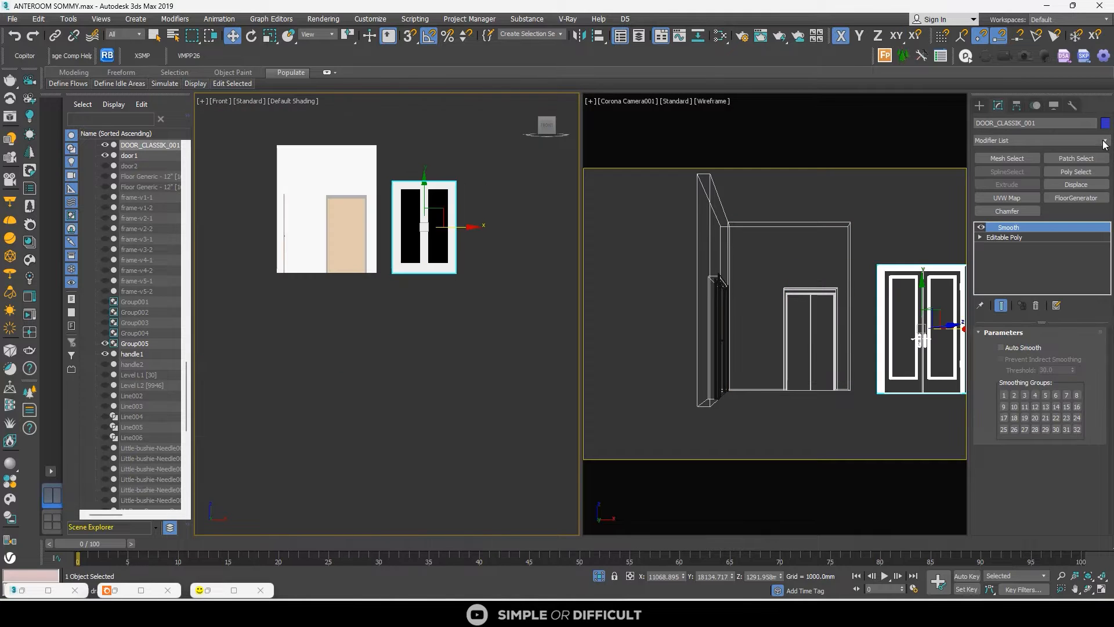
click(1103, 145)
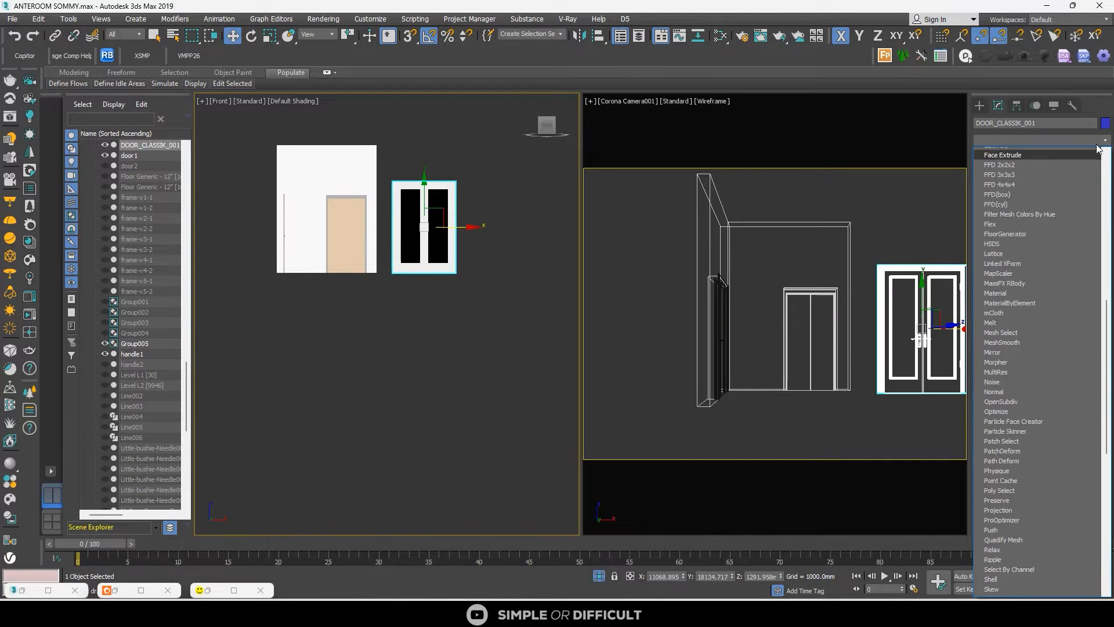
click(1015, 179)
Line up the classic door with the placeholder double door and reduce its height and width with the FFD control points
scroll(408, 219, up, 2)
drag(478, 228, 371, 232)
scroll(367, 235, up, 2)
key(1)
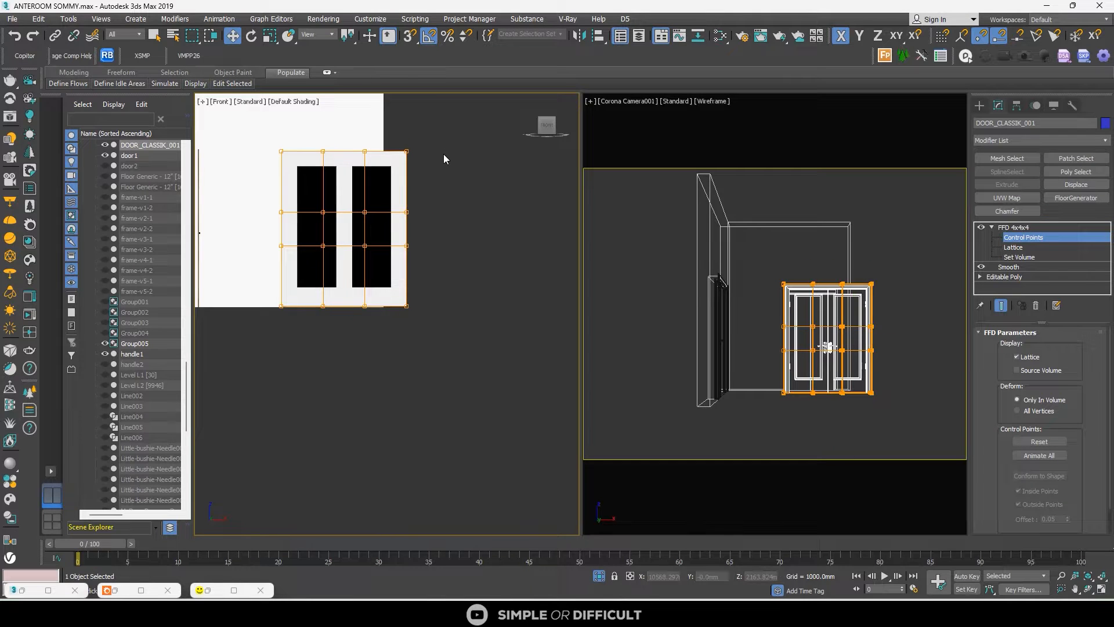
key(F3)
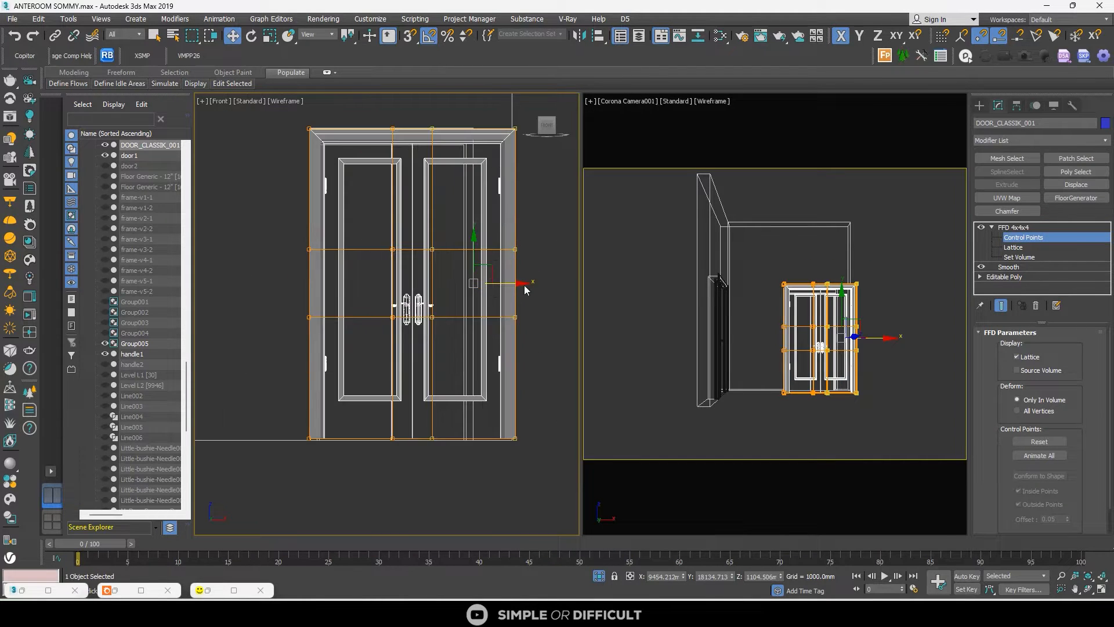
drag(524, 286, 481, 271)
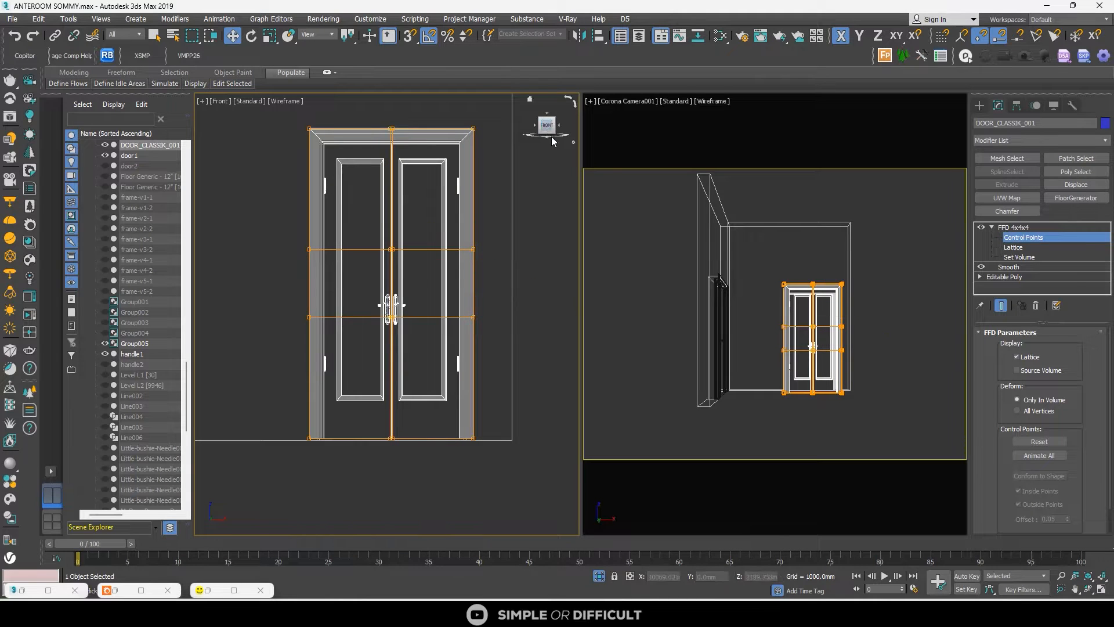
Deepen the classic door by moving its wall-side FFD control points about 36 mm toward the back wall in the right view
click(562, 125)
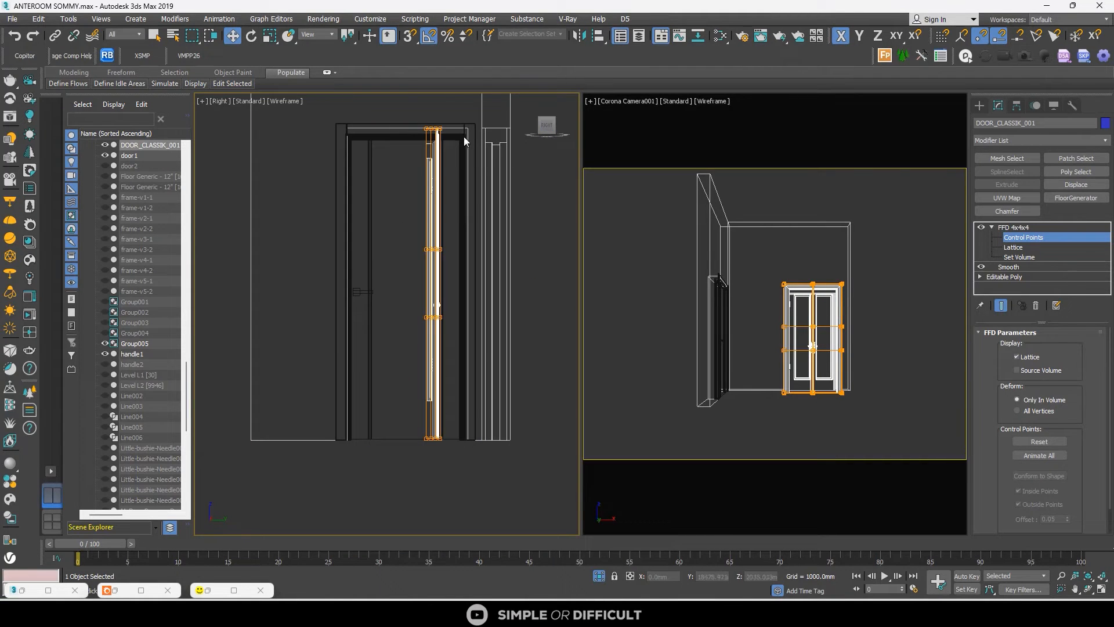
scroll(427, 114, up, 8)
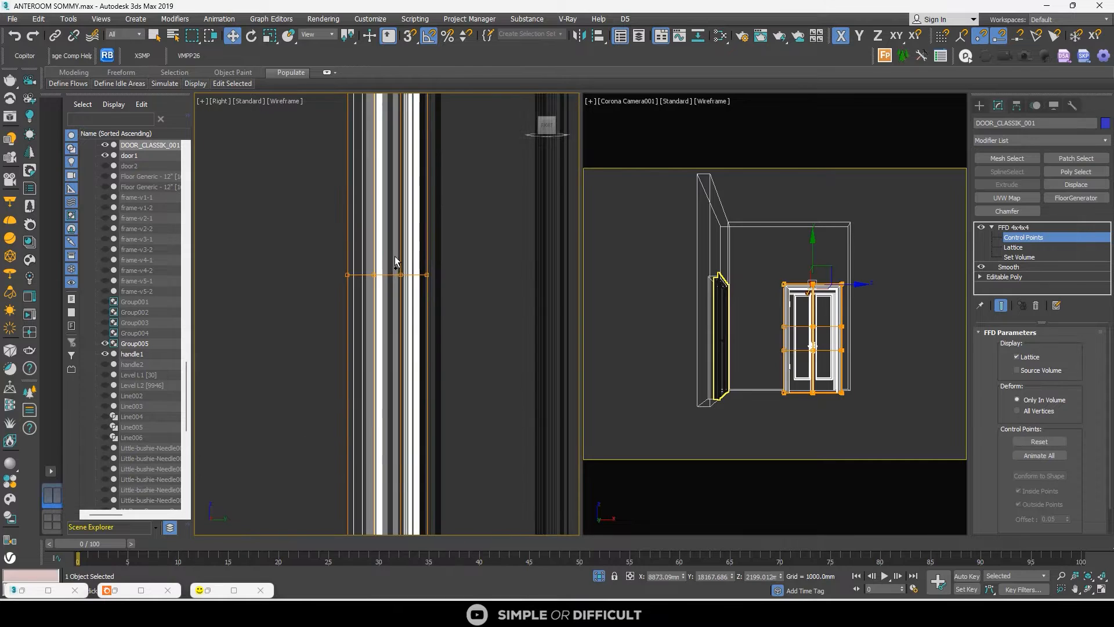
scroll(406, 441, down, 6)
scroll(453, 350, up, 5)
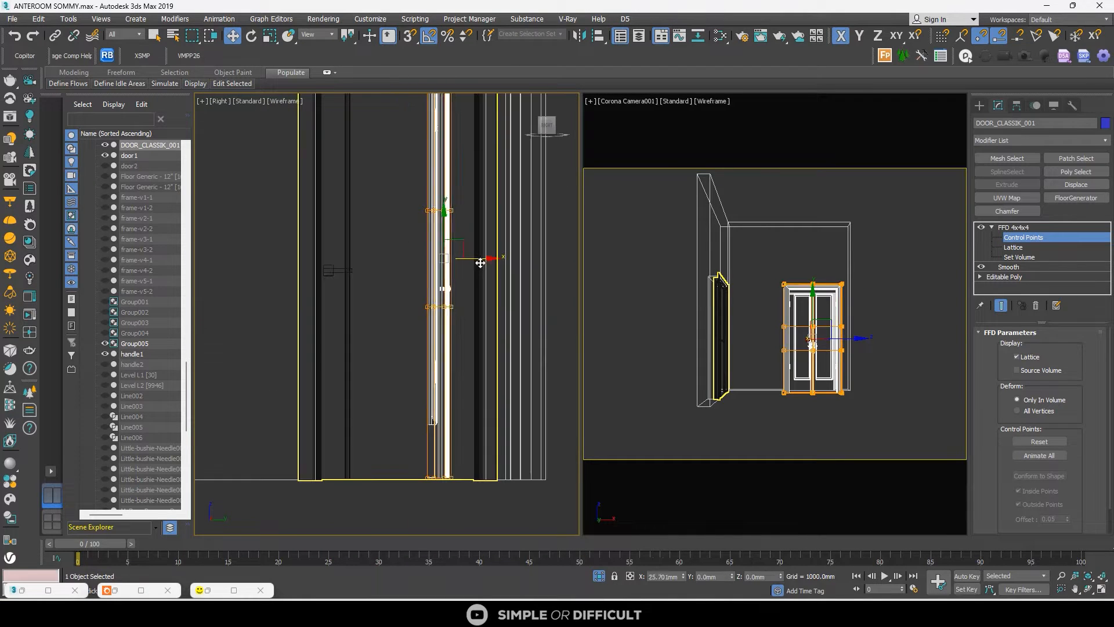
scroll(485, 266, down, 3)
click(548, 176)
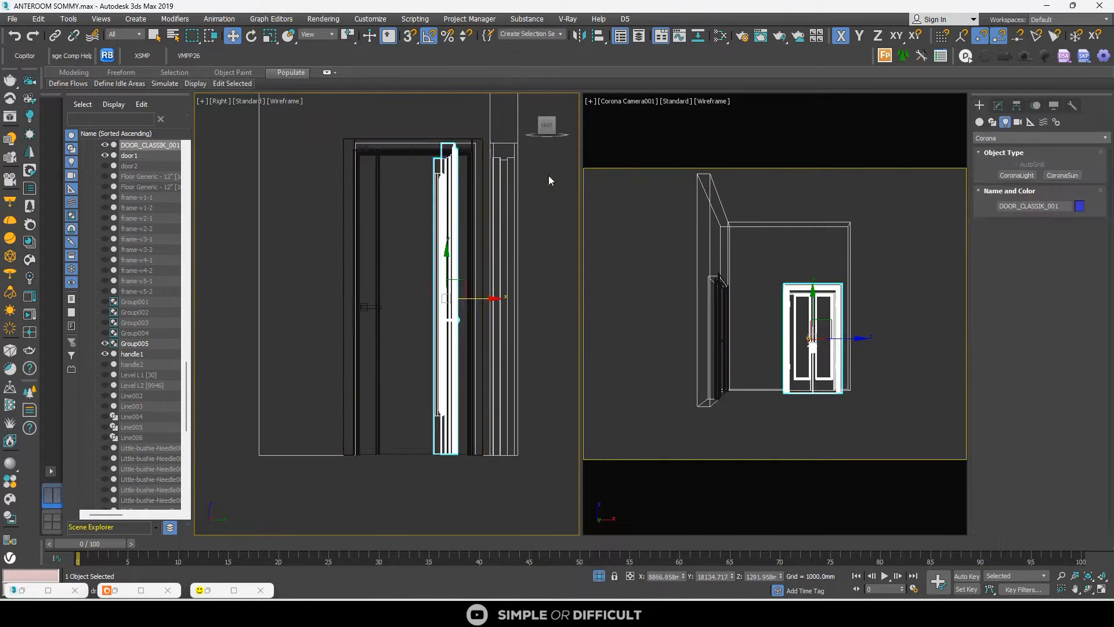
Move the classic door and the placeholder double door together about 413 mm back so the classic door sits within the back wall
click(514, 172)
ctrl+click(455, 248)
drag(526, 298, 580, 308)
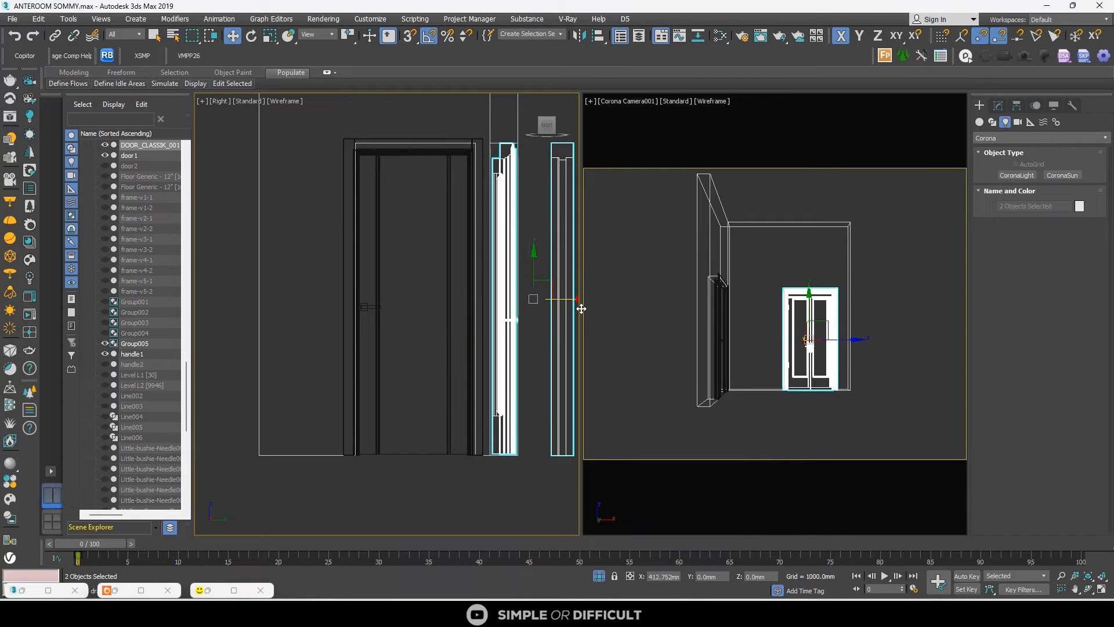
Move the placeholder double door about 225 mm toward the room so it sits directly behind the classic door
click(534, 266)
scroll(464, 220, down, 4)
click(384, 256)
scroll(438, 203, up, 3)
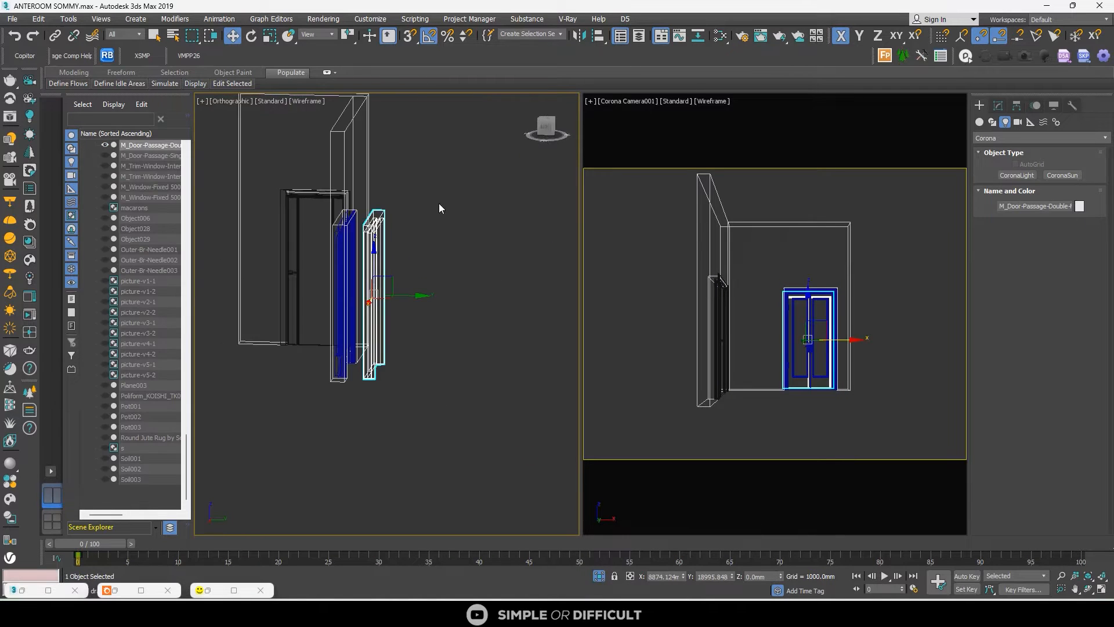
drag(387, 288, 360, 290)
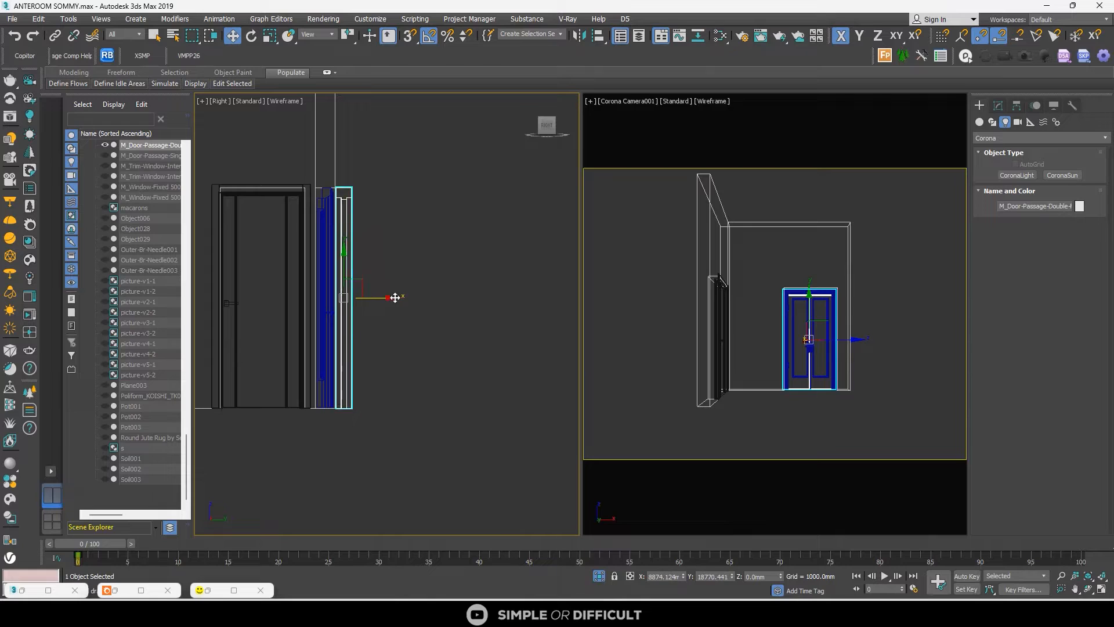
alt+middle_drag(377, 297, 469, 335)
click(466, 338)
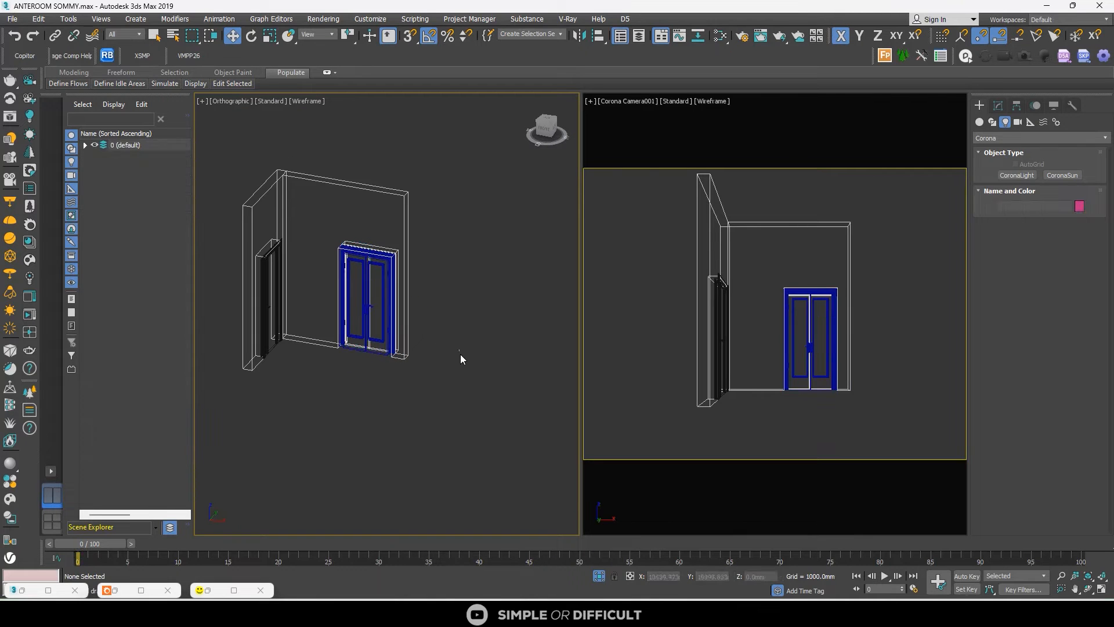
End the isolation and check the classic double door in the camera view of the full room
click(601, 577)
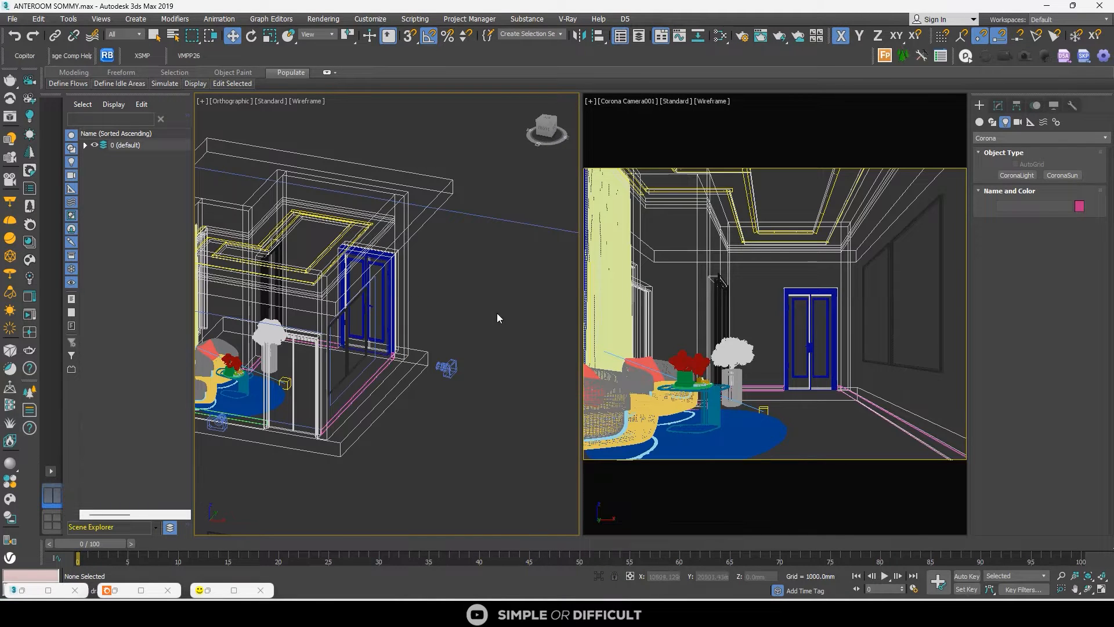
click(800, 302)
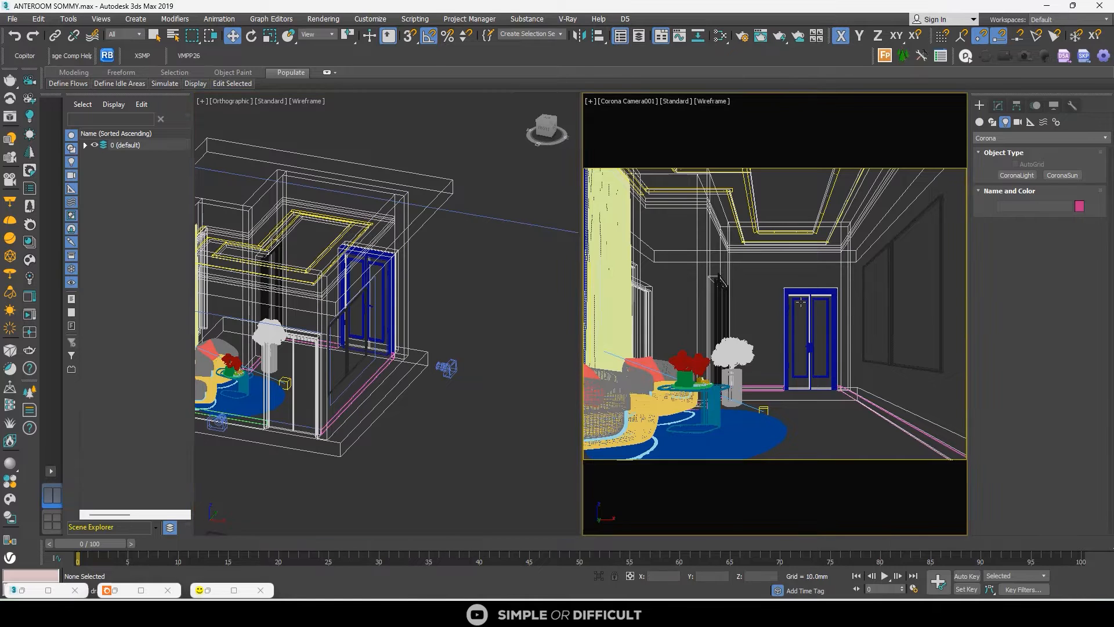
click(802, 300)
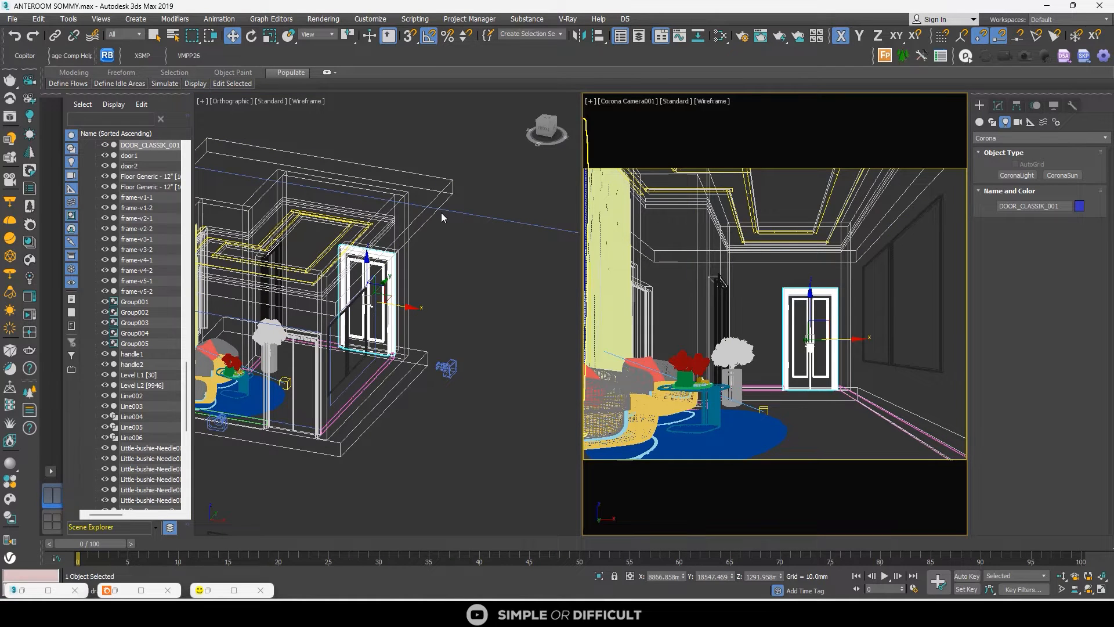
click(499, 259)
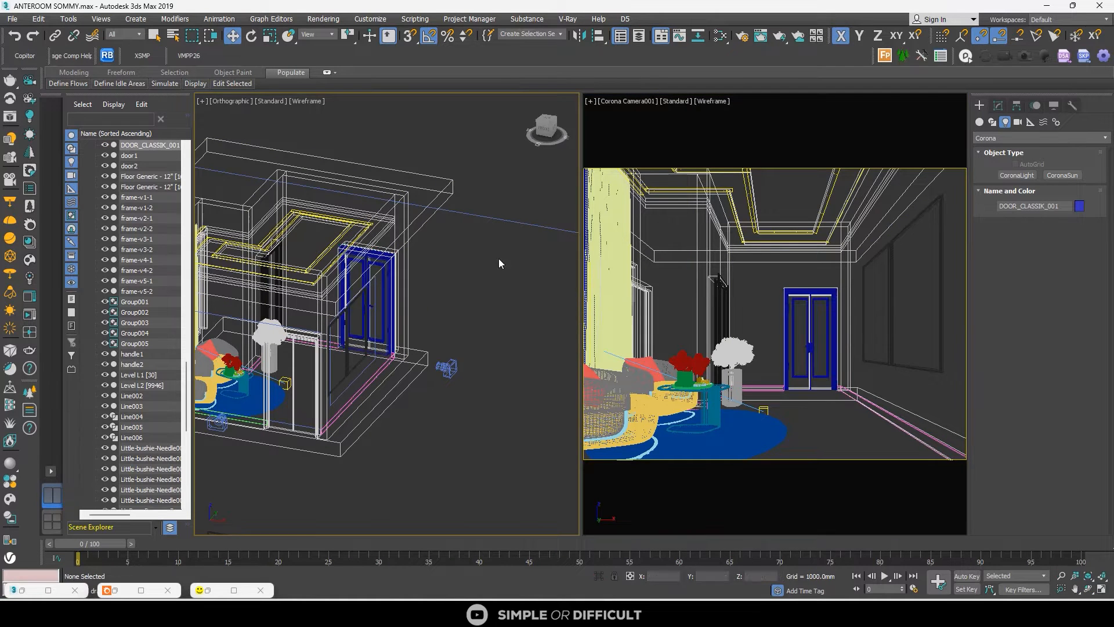
Relink the scene's missing bitmaps from the saved path D:\DOCUMENTS with Relink Bitmaps
click(108, 55)
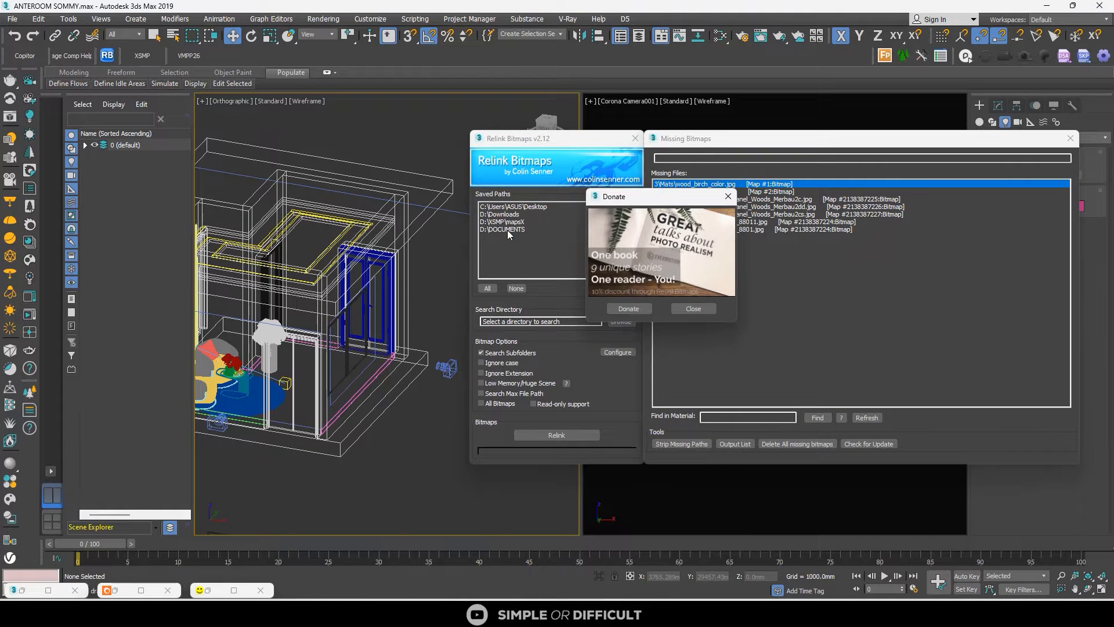
click(507, 229)
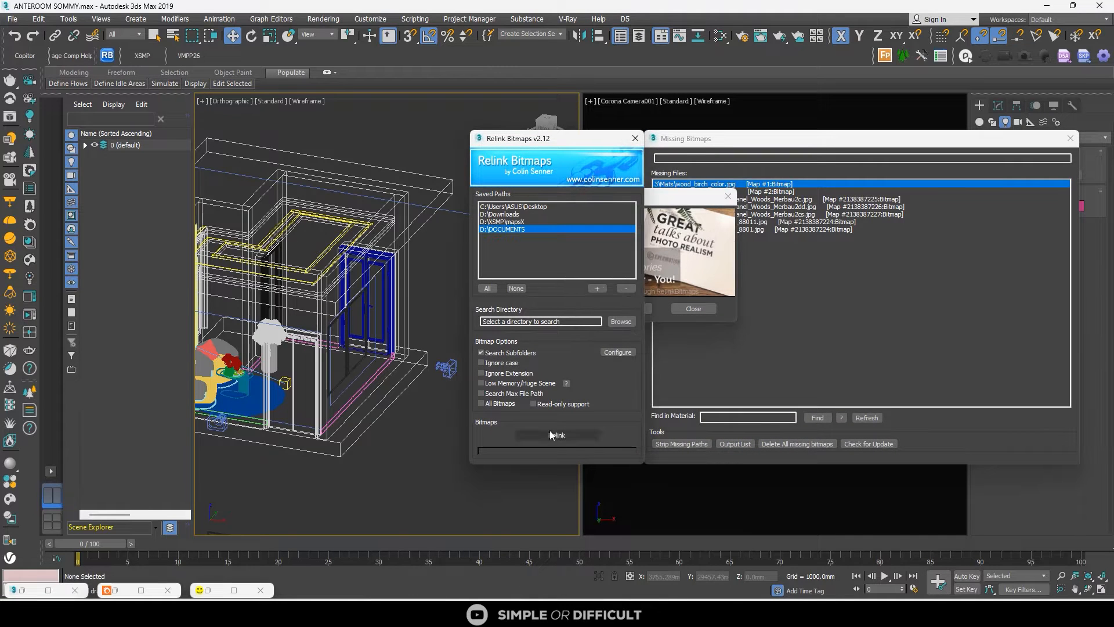
click(635, 138)
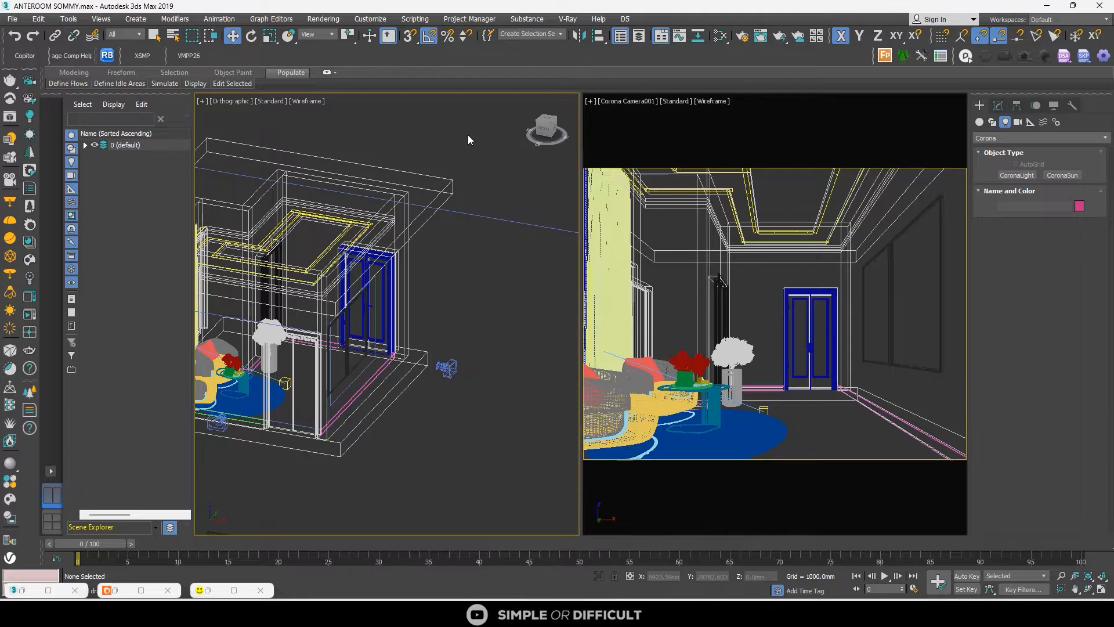
Start the interactive Corona render of the camera view and examine the double door in the back wall up close
right_click(468, 134)
click(438, 119)
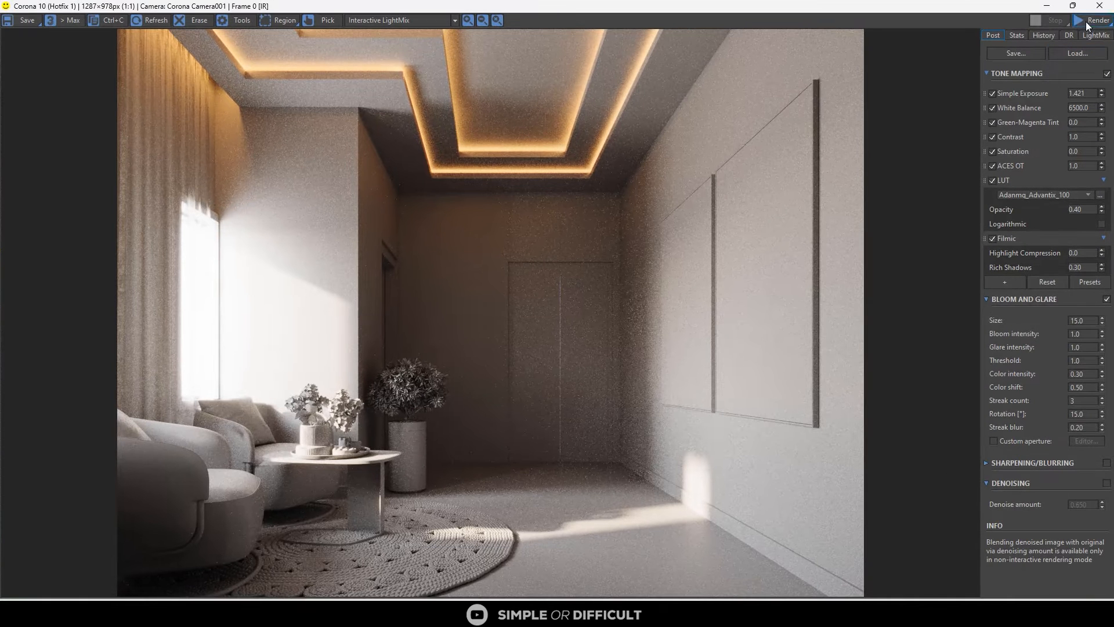
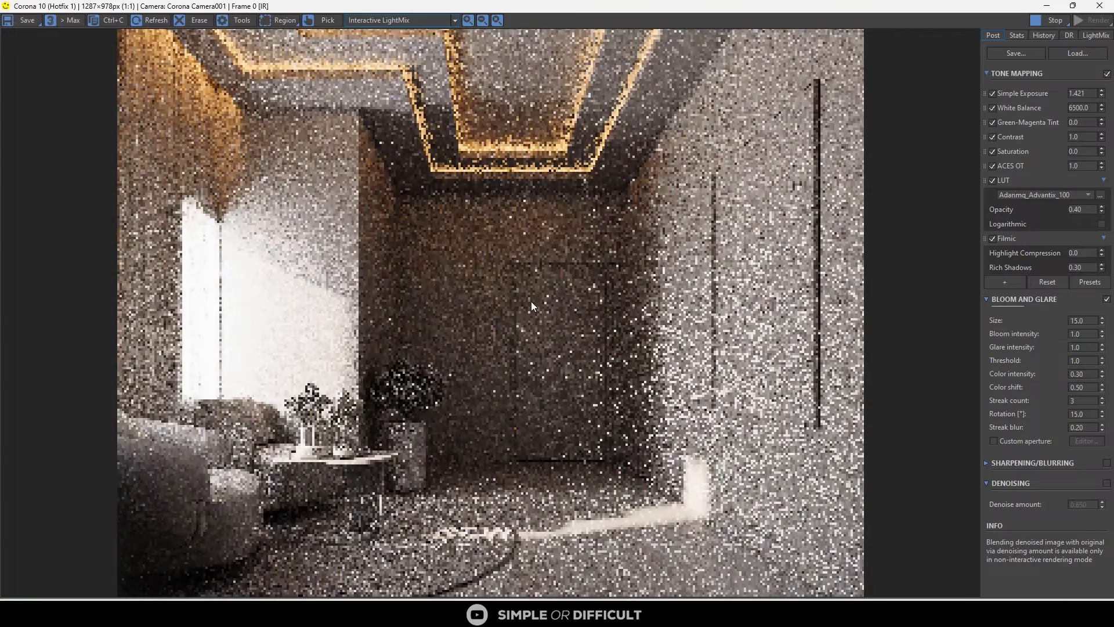
scroll(597, 277, up, 3)
scroll(599, 278, down, 2)
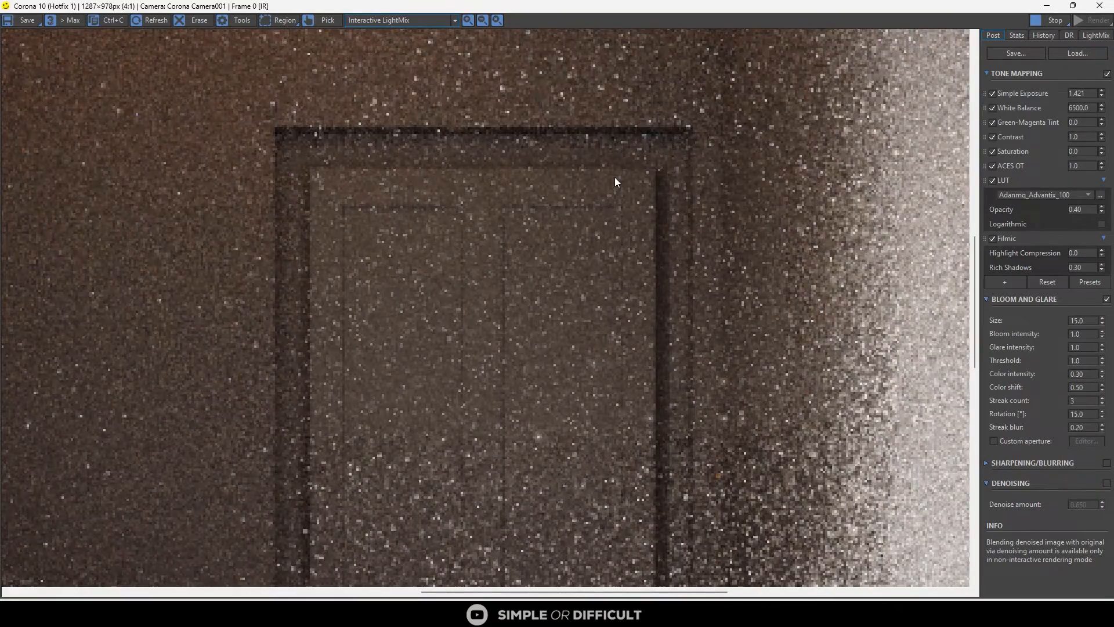
scroll(623, 319, down, 1)
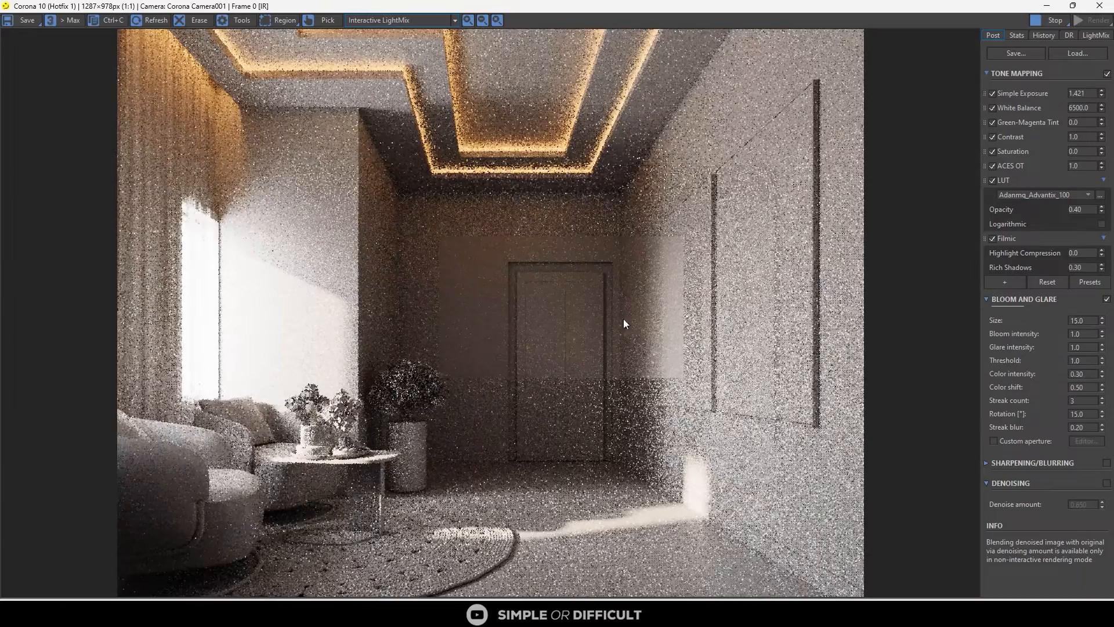
scroll(566, 449, up, 2)
scroll(582, 424, down, 1)
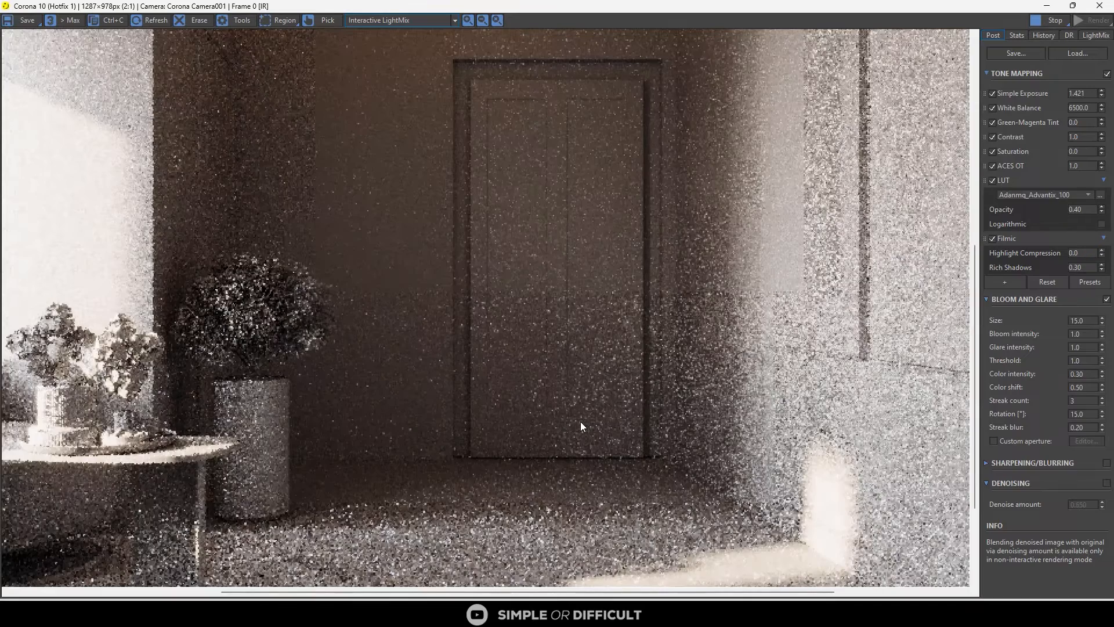
scroll(582, 421, down, 1)
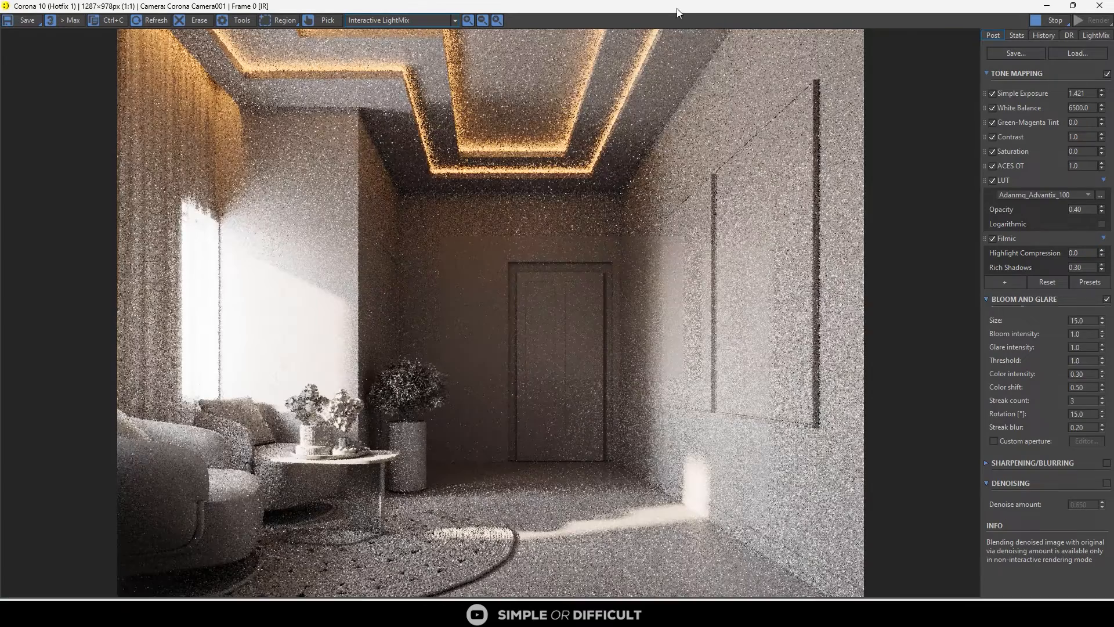
Rotate the classic double door about the vertical axis in the top view so its opposite face points into the room
drag(676, 9, 826, 161)
scroll(390, 265, up, 4)
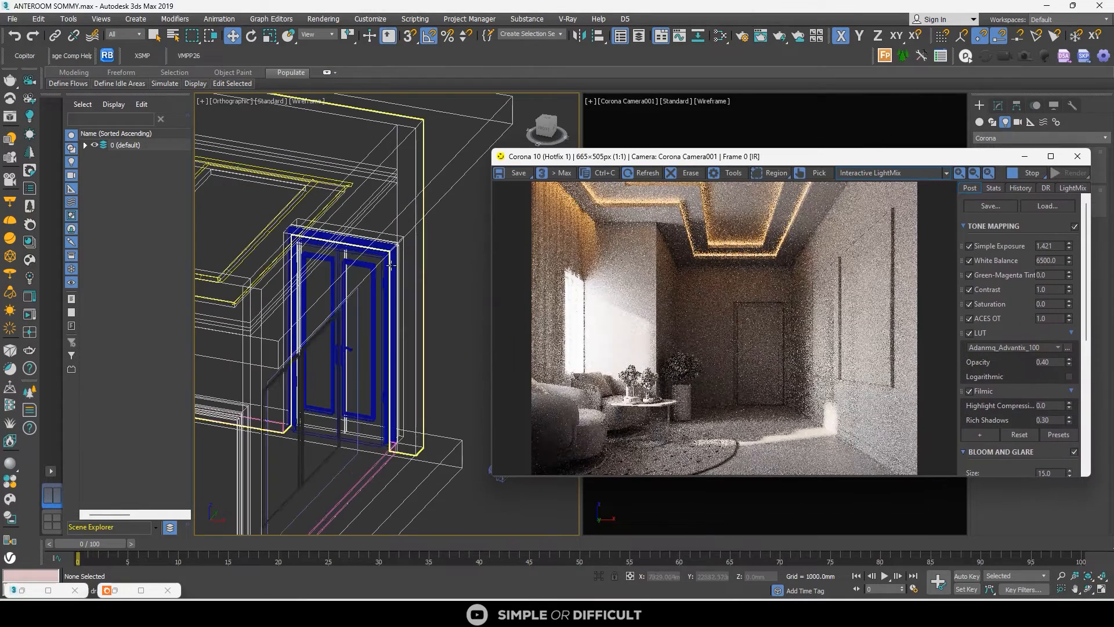
click(367, 287)
scroll(368, 287, down, 2)
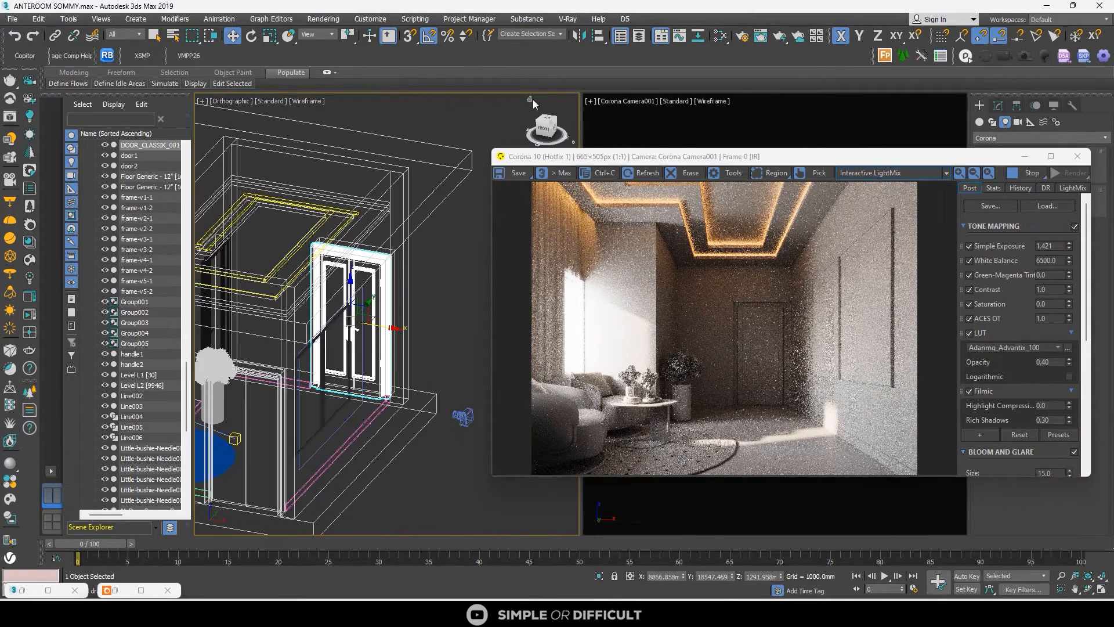
click(546, 118)
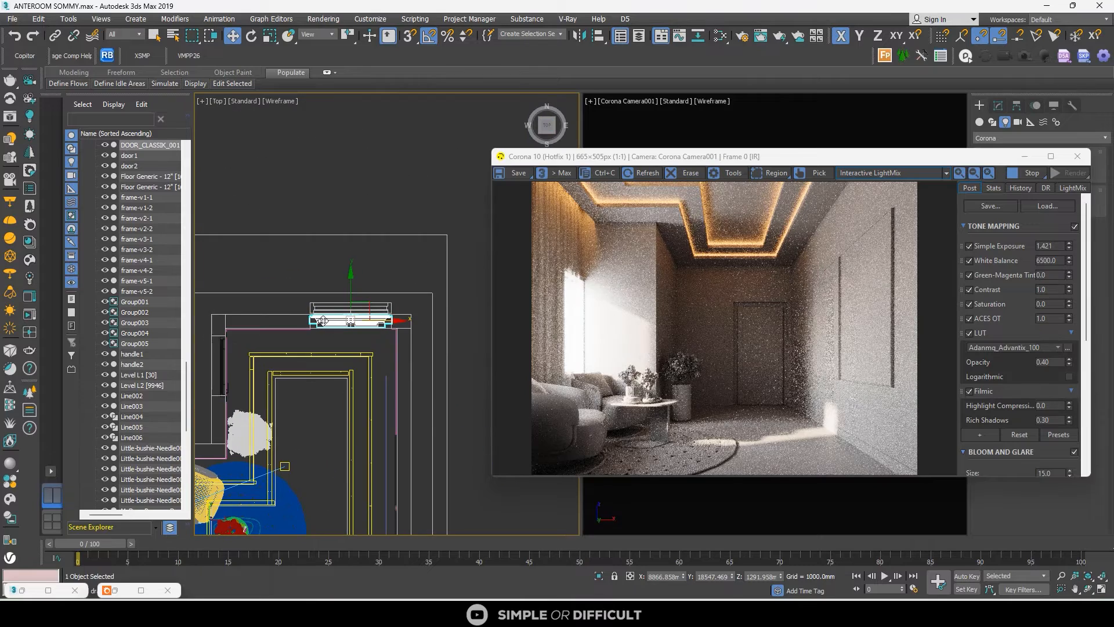
key(e)
click(364, 277)
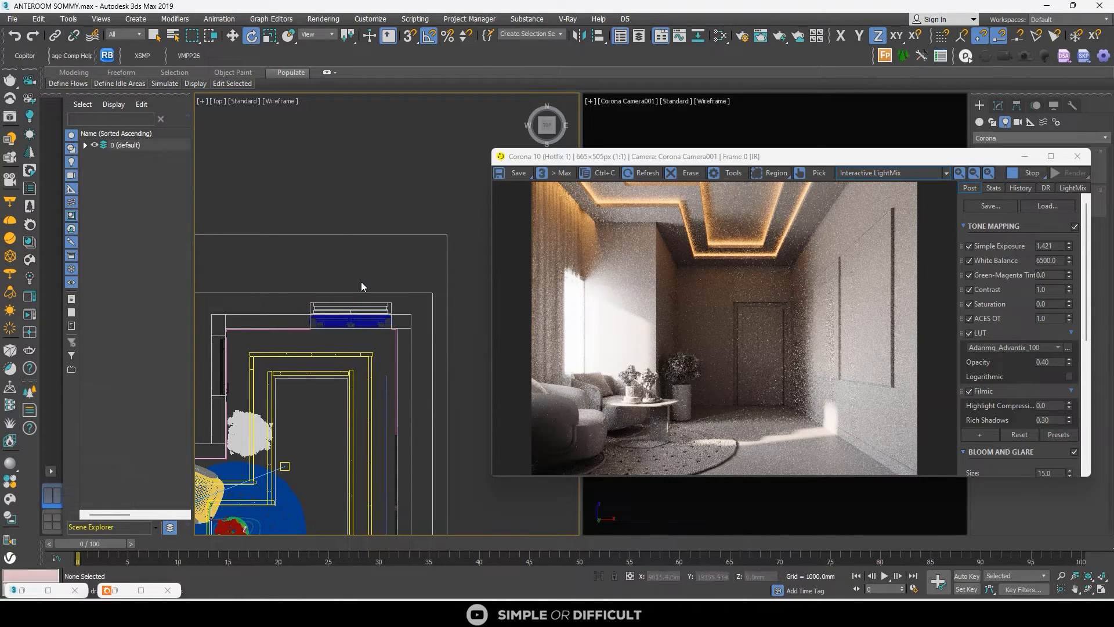
key(ctrl+z)
drag(365, 283, 460, 328)
Move the classic double door about 12 mm along X to centre it in the back wall opening
scroll(791, 336, up, 3)
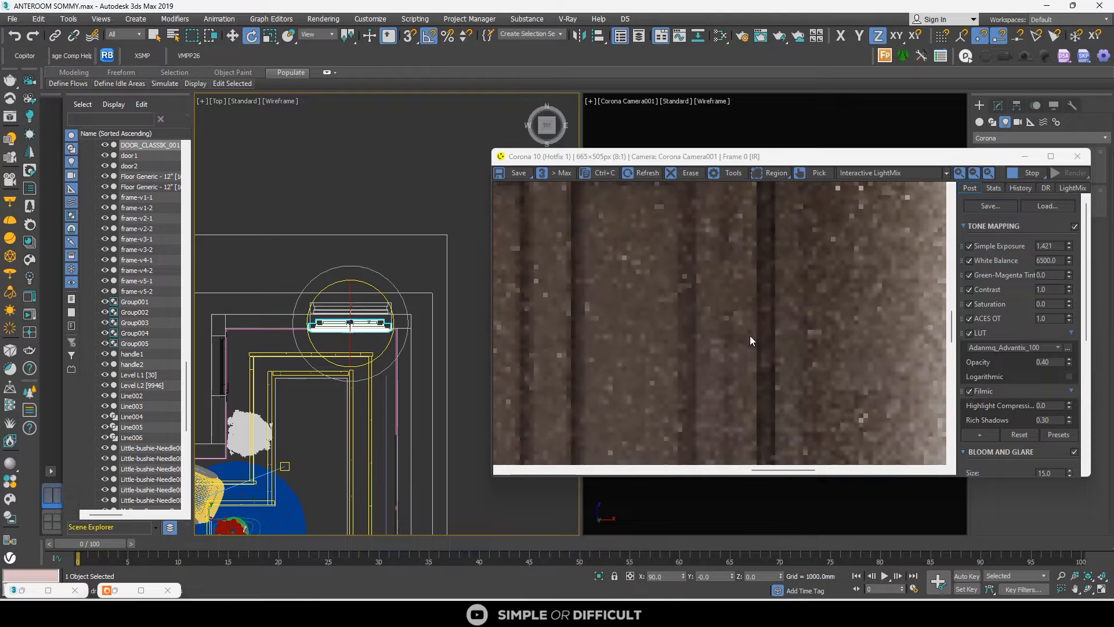
scroll(748, 336, down, 1)
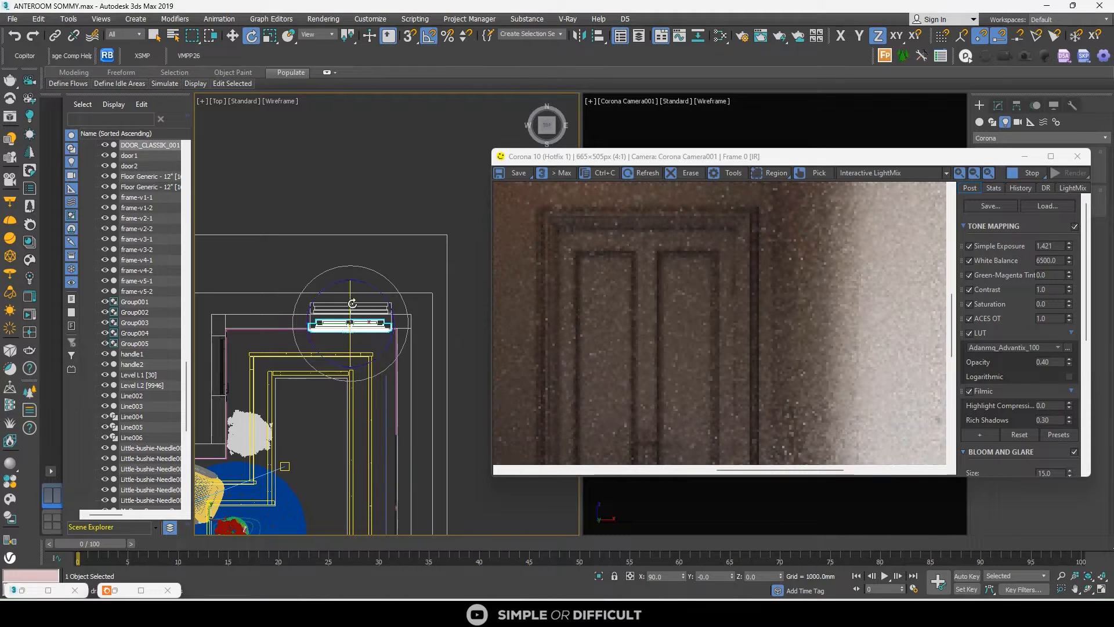
scroll(323, 323, up, 4)
scroll(267, 327, down, 2)
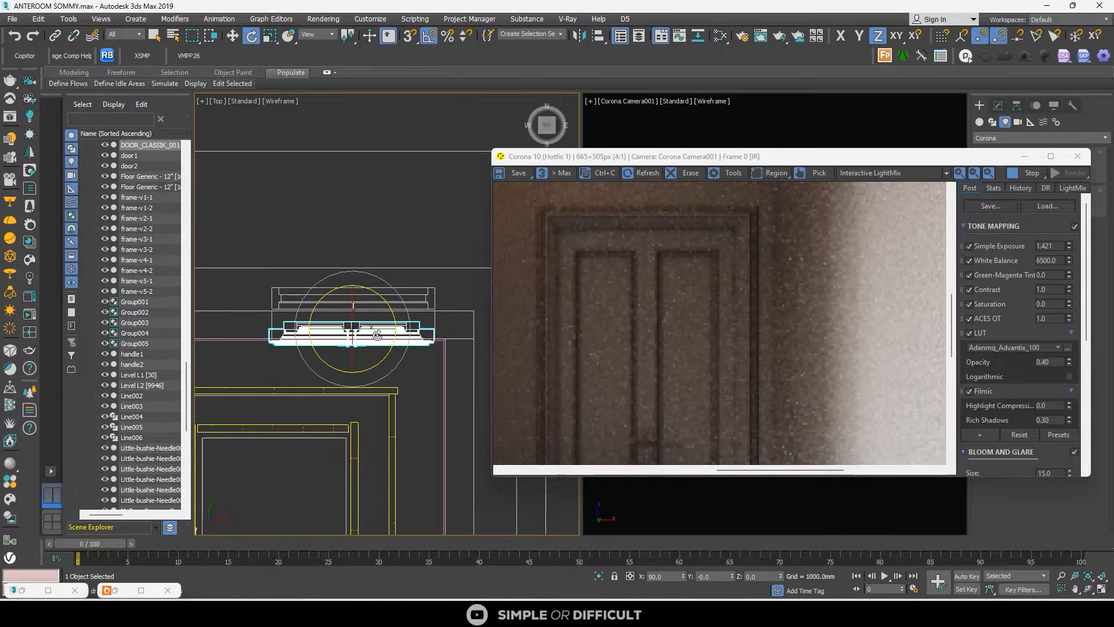
click(233, 36)
scroll(395, 337, up, 2)
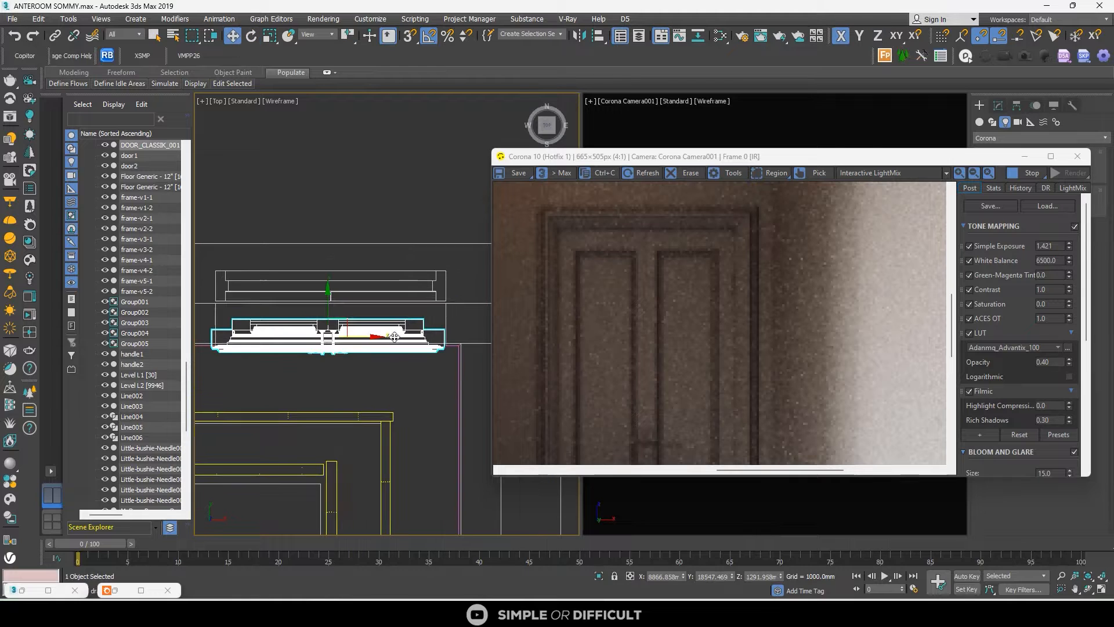
drag(380, 338, 382, 339)
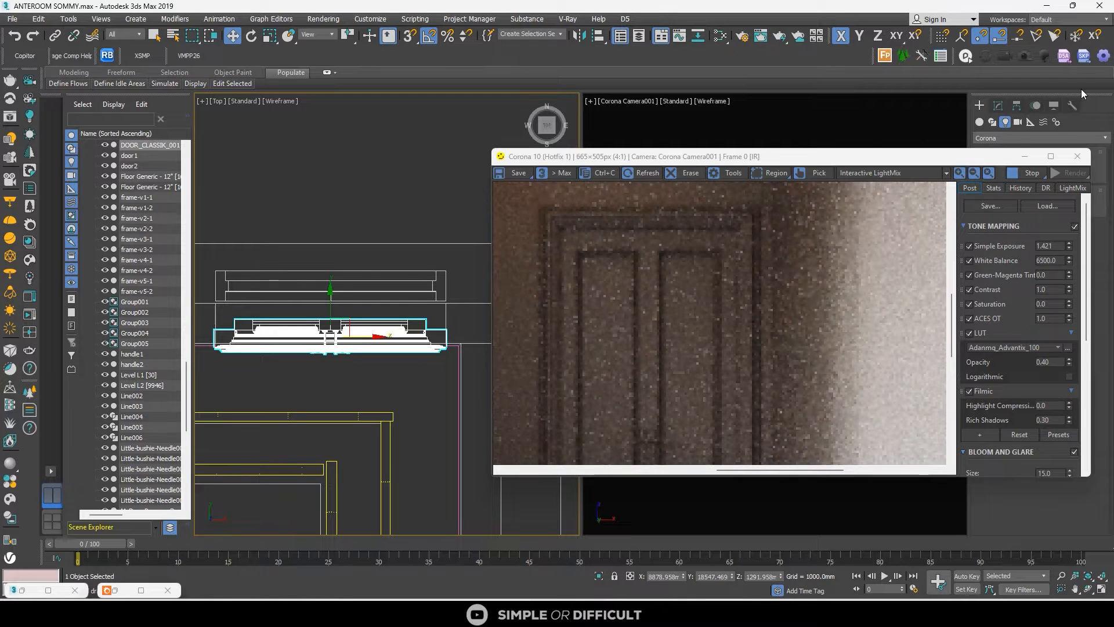
Move the rear FFD 4x4x4 control points of the classic door about 85 mm toward the room to make the door thinner
drag(979, 158, 874, 160)
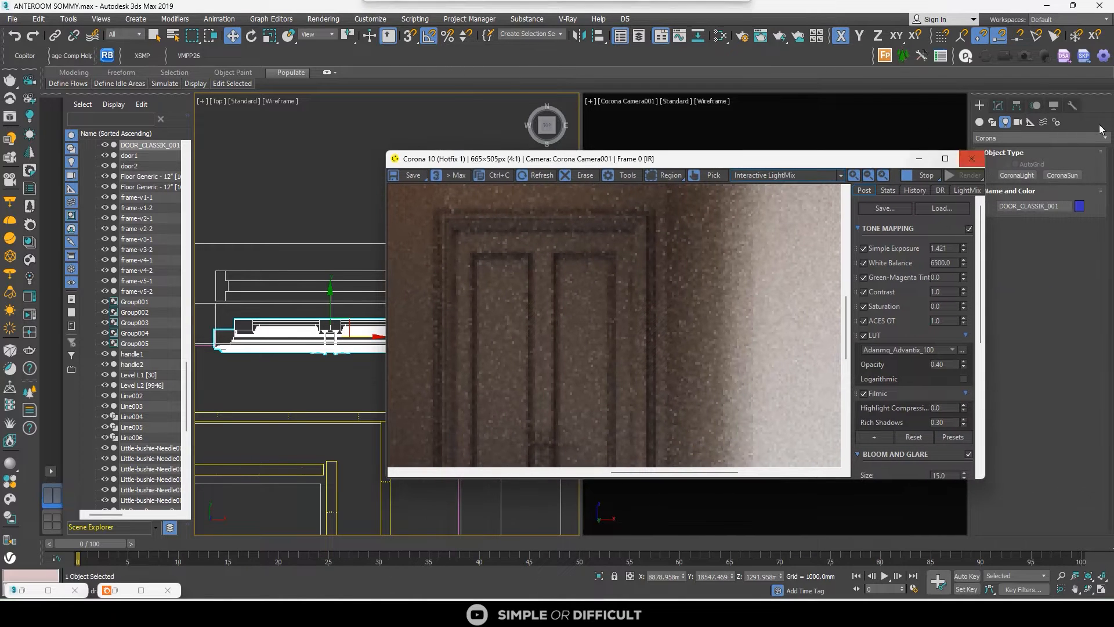
click(1001, 106)
click(1024, 237)
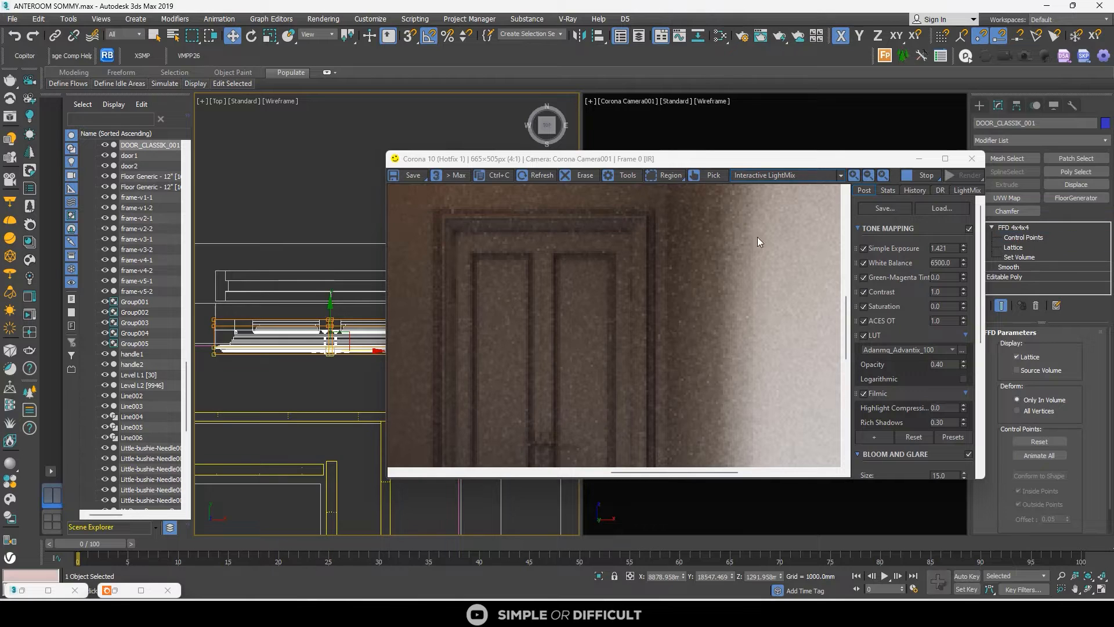
scroll(258, 244, down, 2)
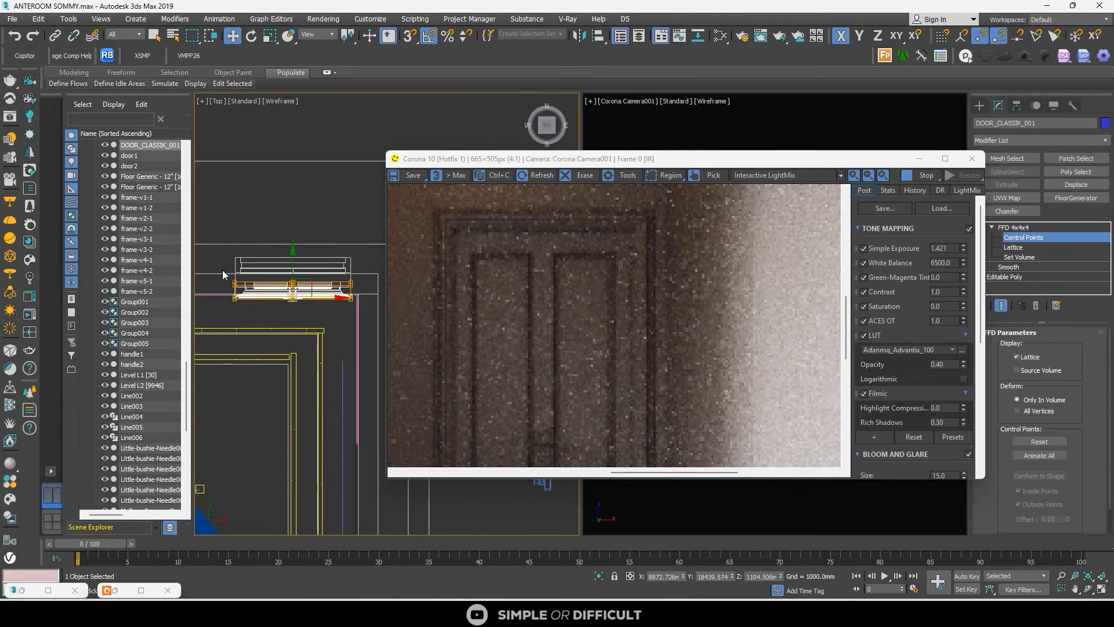
scroll(286, 244, up, 4)
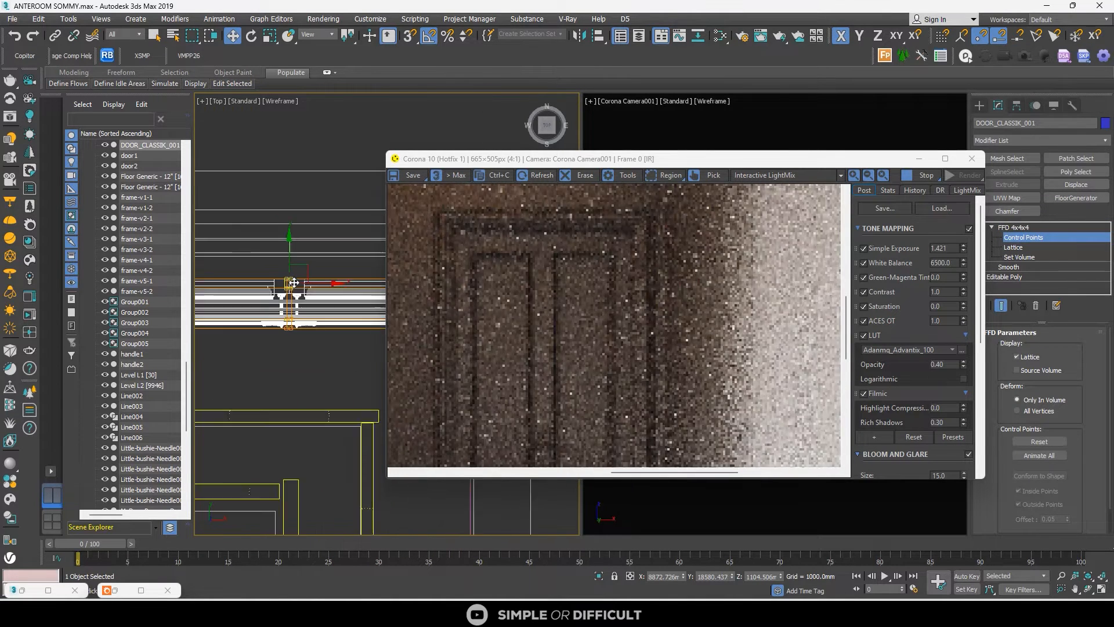
drag(288, 242, 287, 276)
Leave control point editing and examine the classic door's thickness and fit in the wall, both in the top view and the render
scroll(312, 264, down, 4)
scroll(287, 277, up, 3)
scroll(287, 279, down, 3)
scroll(326, 281, up, 3)
scroll(232, 280, down, 3)
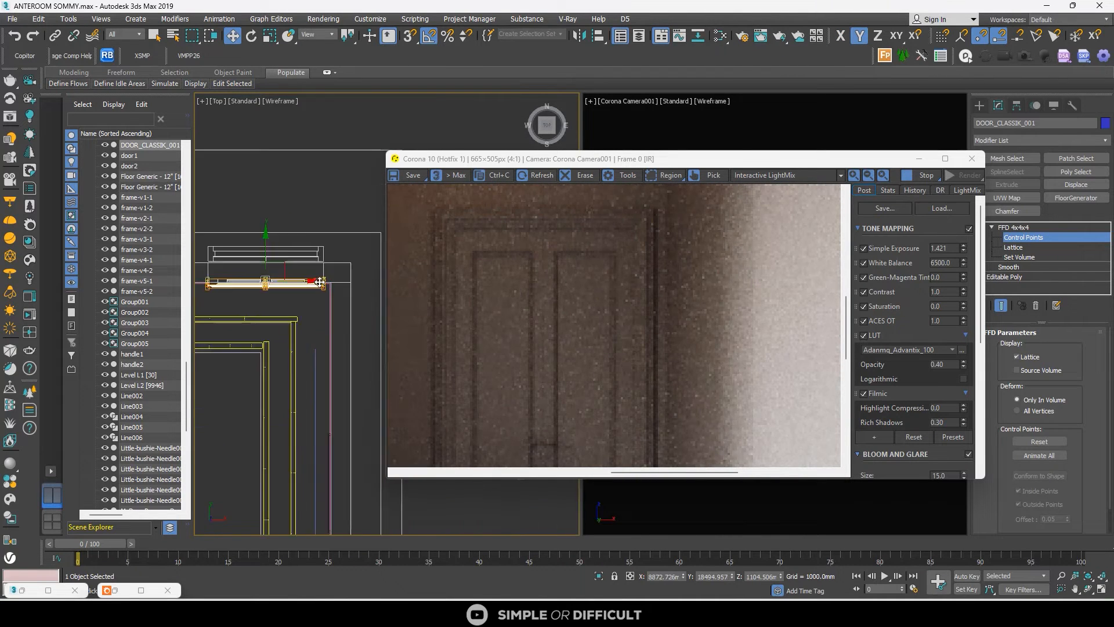
scroll(325, 271, up, 5)
scroll(324, 271, down, 4)
scroll(245, 274, up, 5)
scroll(246, 267, down, 4)
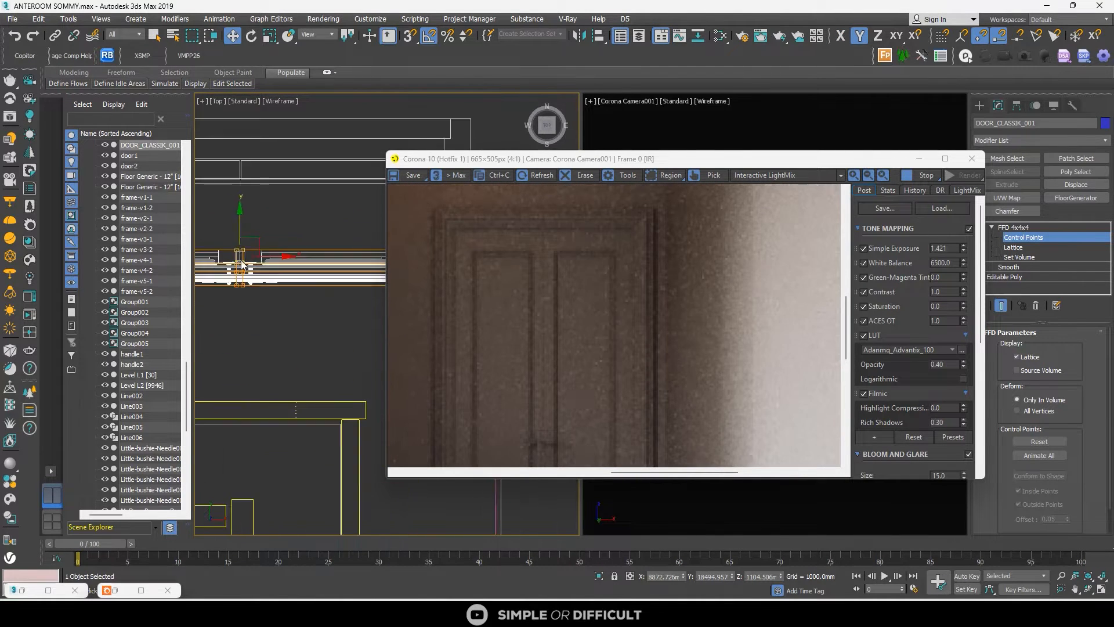
scroll(253, 247, down, 3)
scroll(655, 254, down, 1)
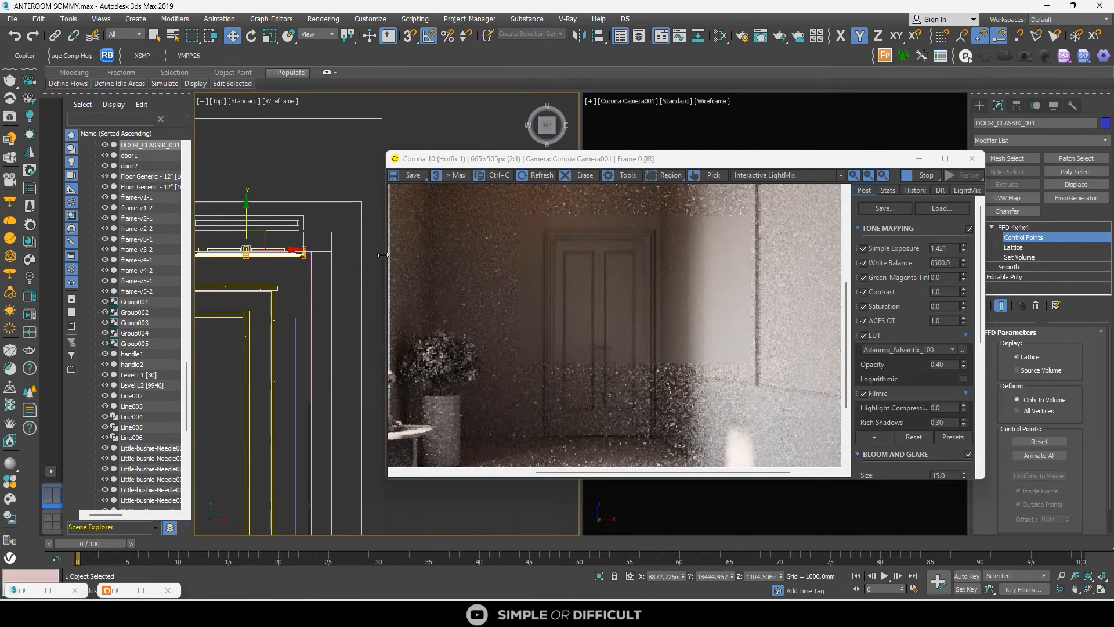
click(979, 105)
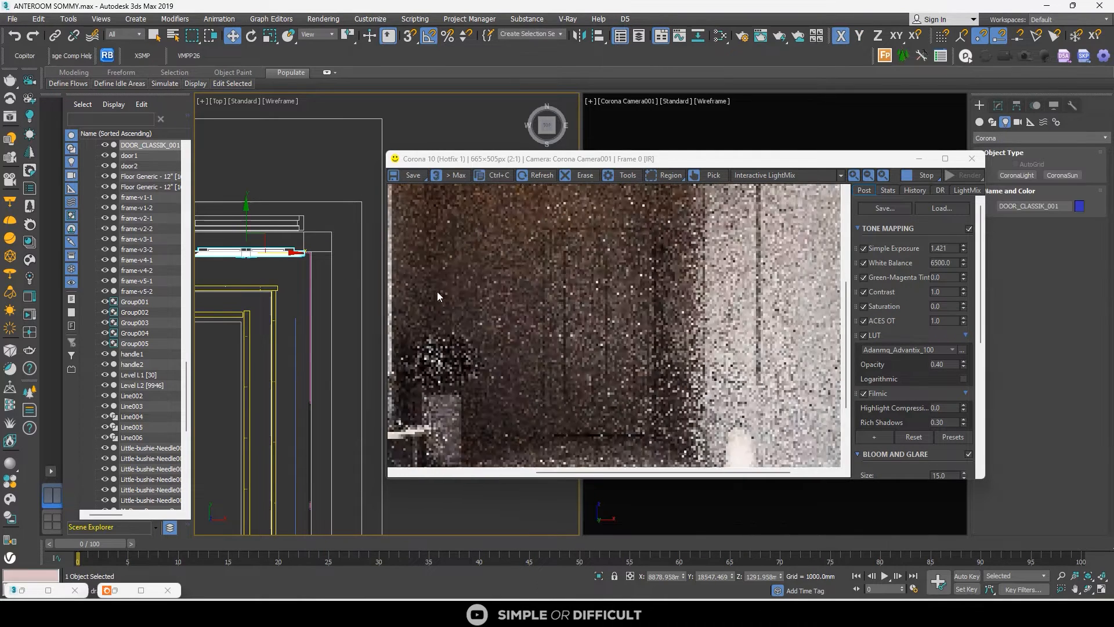
scroll(361, 243, up, 3)
scroll(287, 245, down, 2)
middle_drag(286, 245, 347, 256)
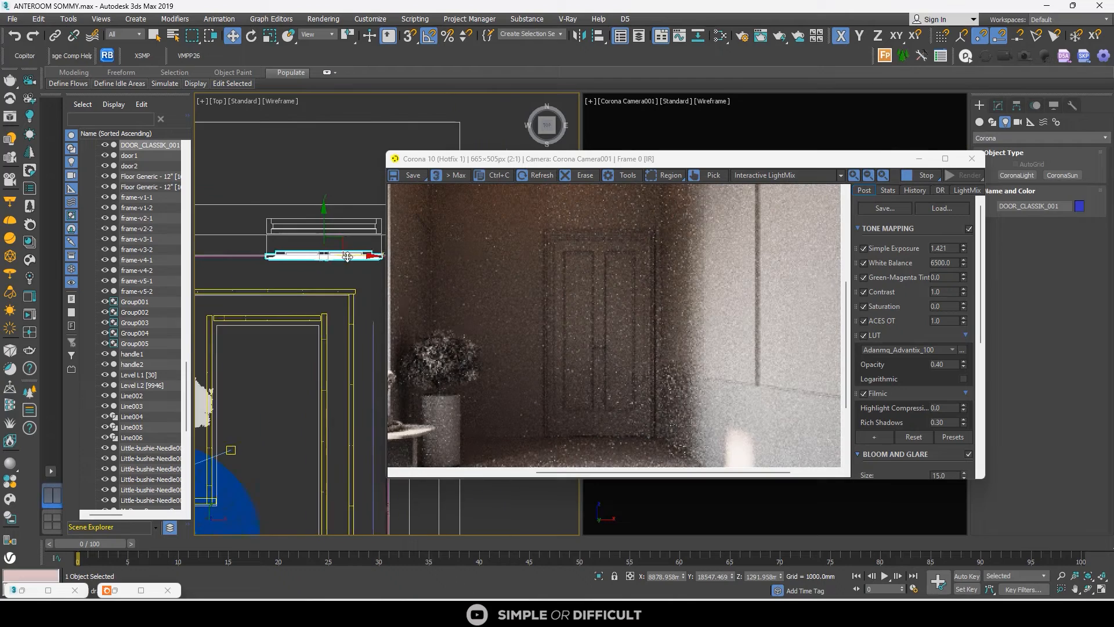
scroll(700, 319, down, 1)
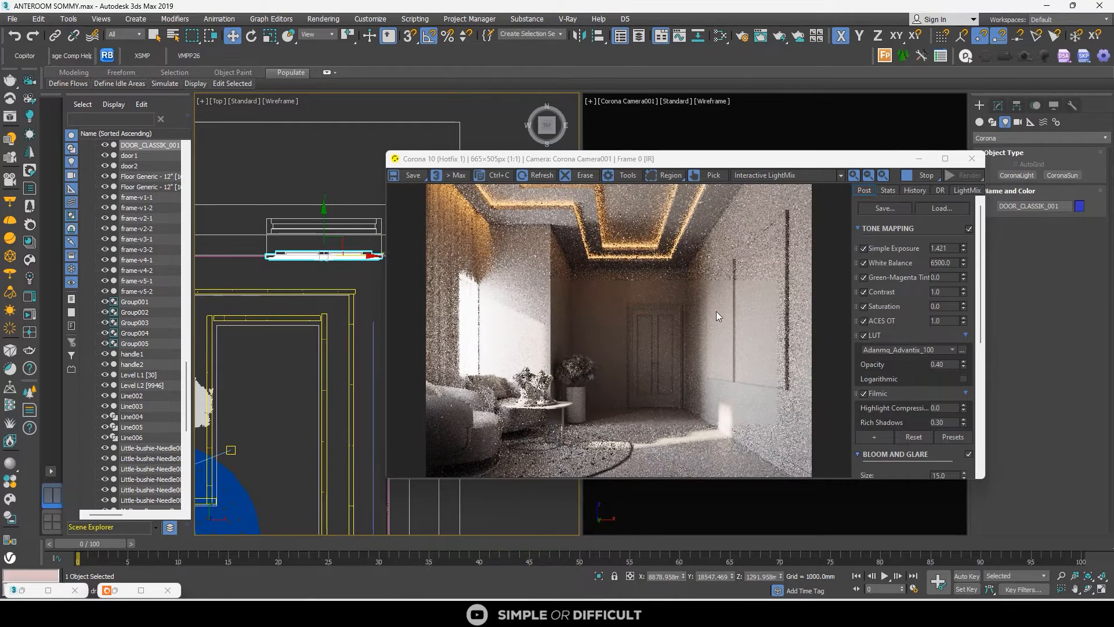
scroll(301, 255, up, 2)
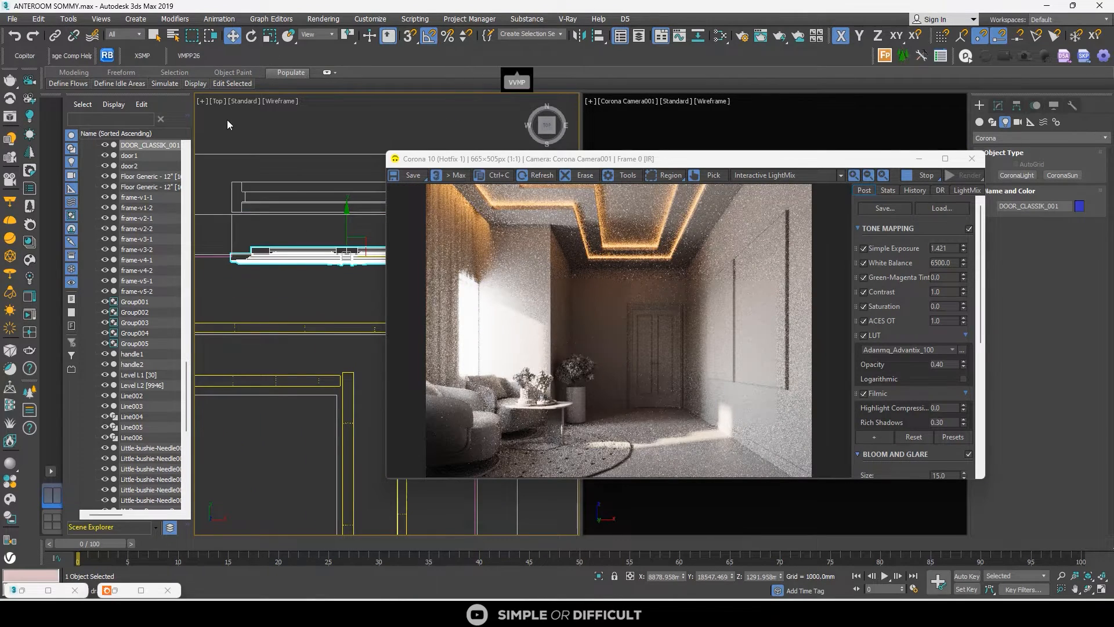
scroll(244, 148, down, 4)
Stop the interactive render and turn off the material override in the scene's render settings
click(922, 176)
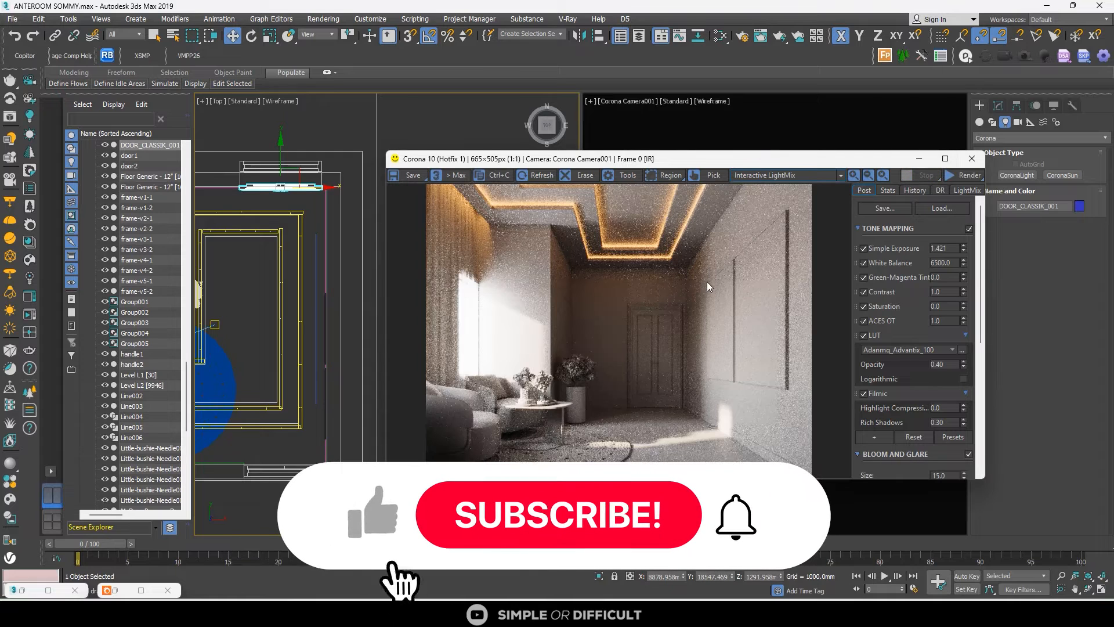
click(742, 37)
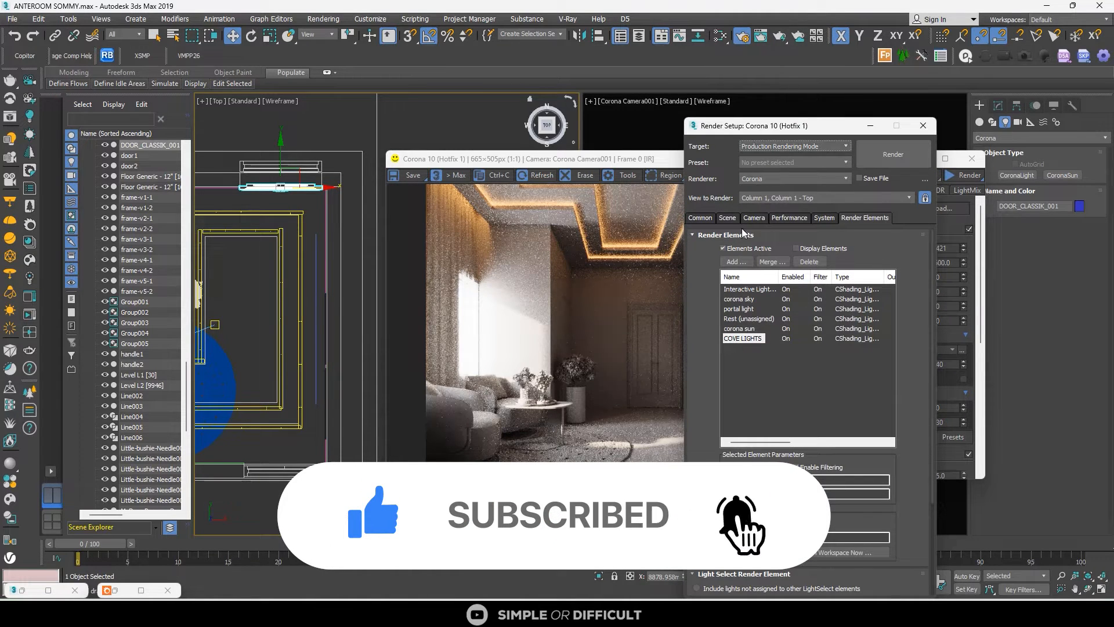
click(727, 218)
click(696, 360)
click(923, 126)
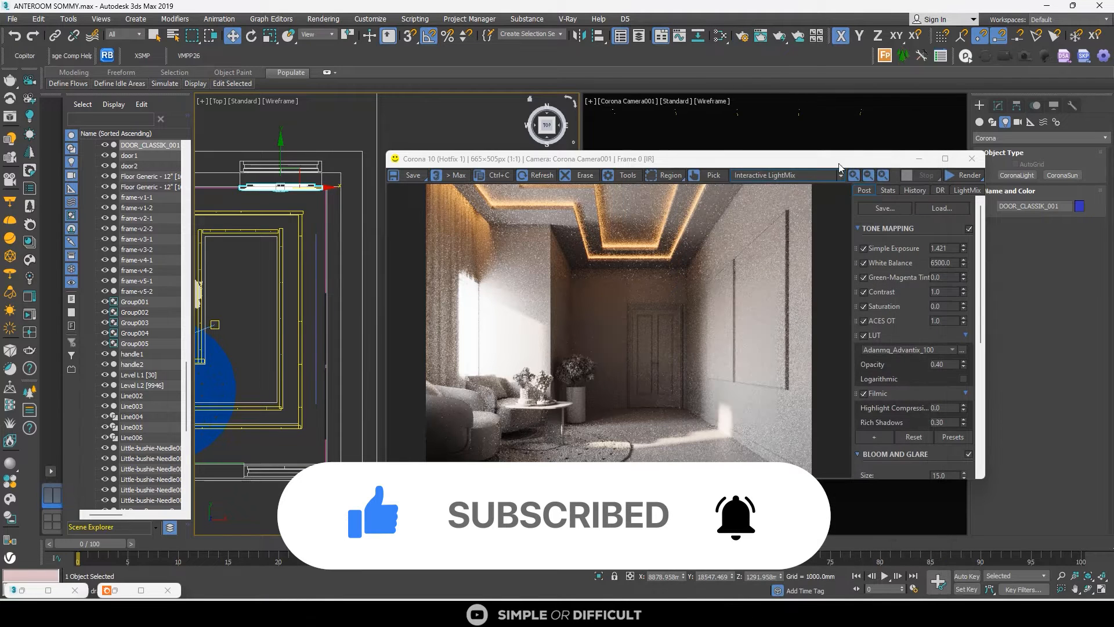
Uncover the camera view by moving the render window away and set its display to Default Shading
drag(743, 161, 494, 388)
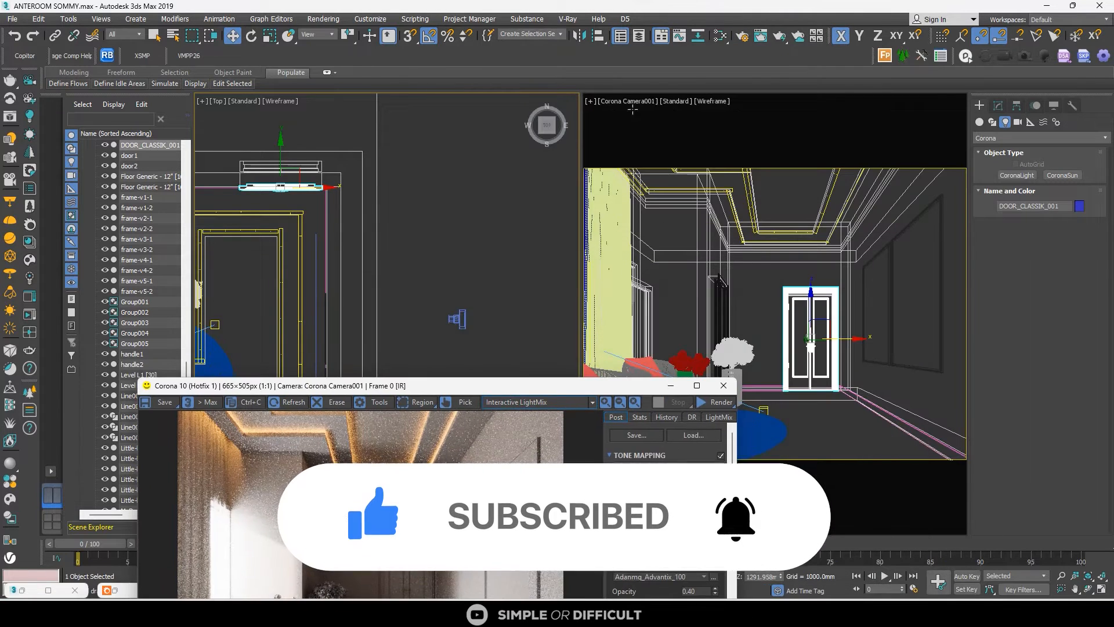
click(713, 101)
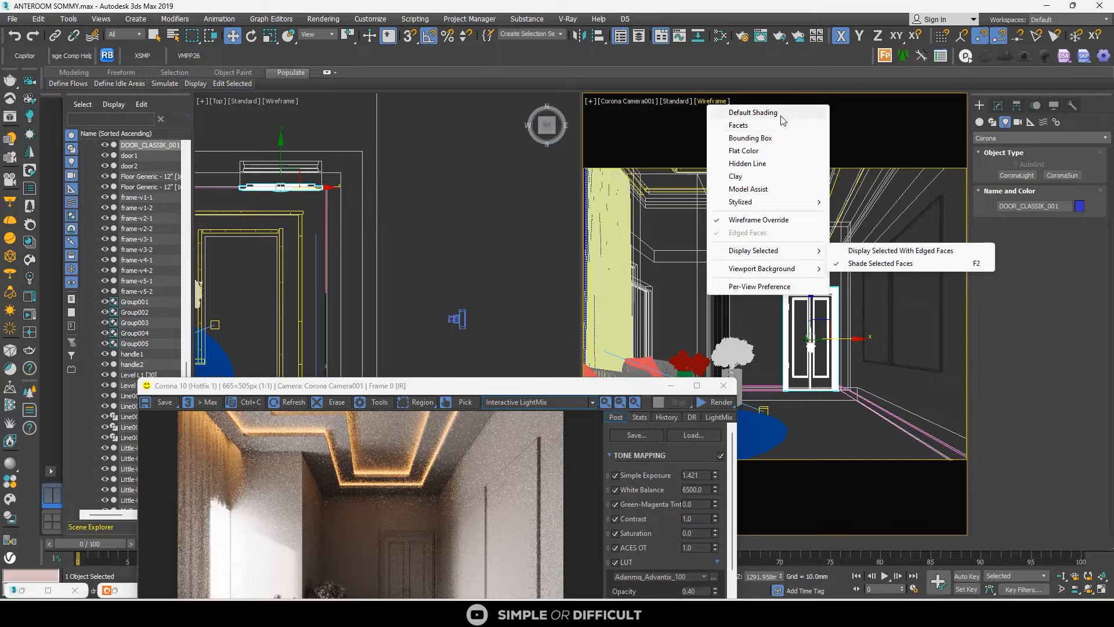
click(753, 112)
Select the room's walls and ceiling pieces together in the camera view
click(721, 262)
ctrl+click(723, 261)
ctrl+click(742, 264)
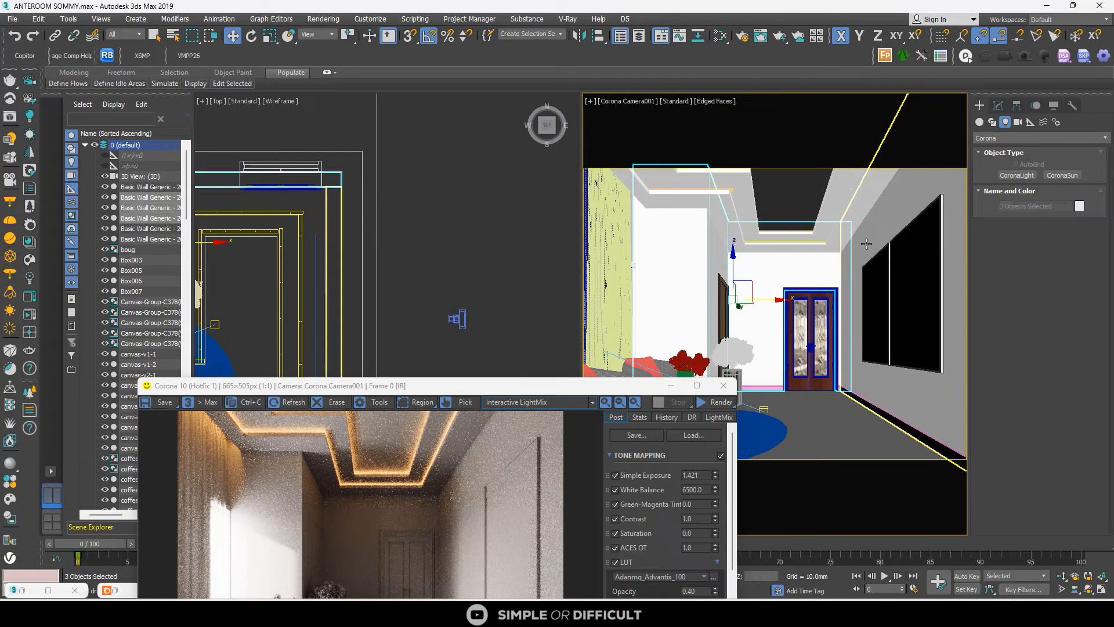
ctrl+click(859, 240)
ctrl+click(839, 204)
ctrl+click(805, 192)
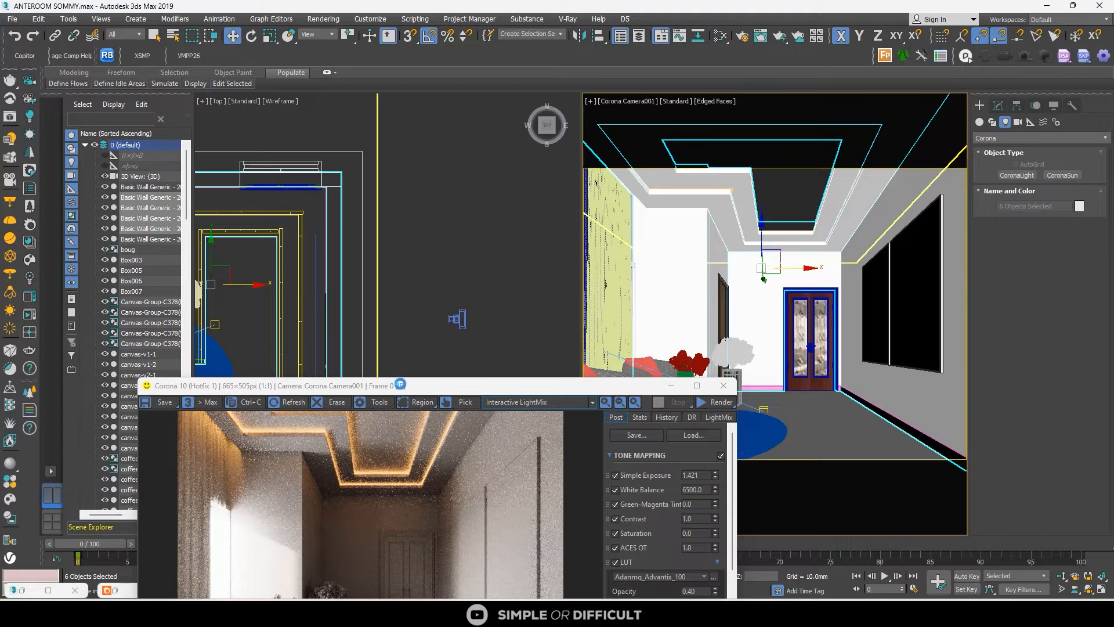
Check the scene for missing bitmap files with the Relink Bitmaps tool, with the render window out of the way
click(796, 196)
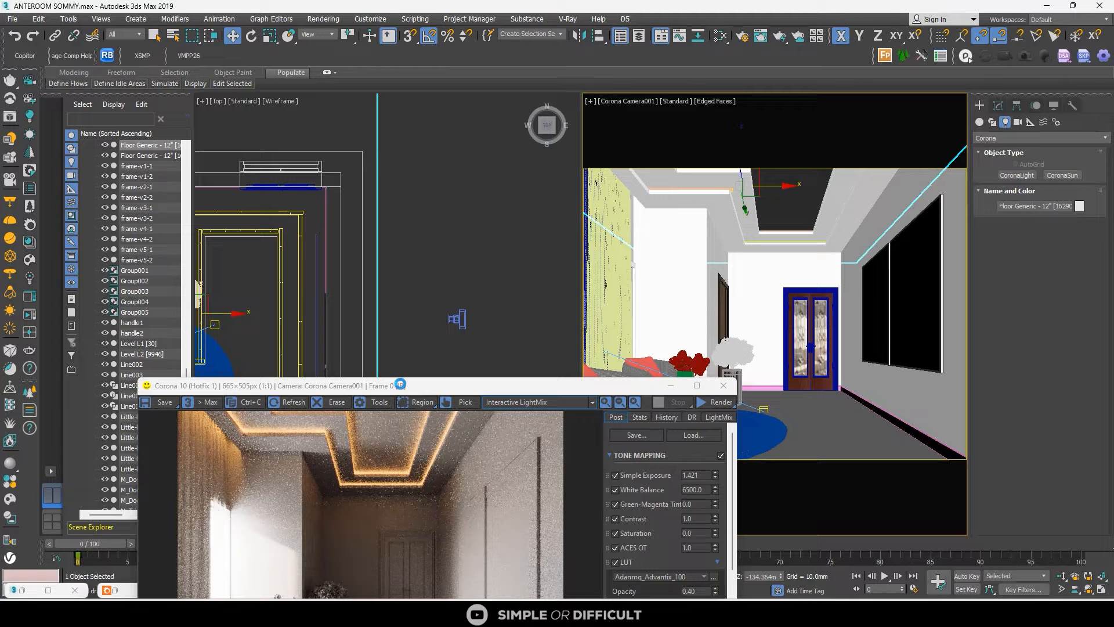
drag(486, 389, 536, 135)
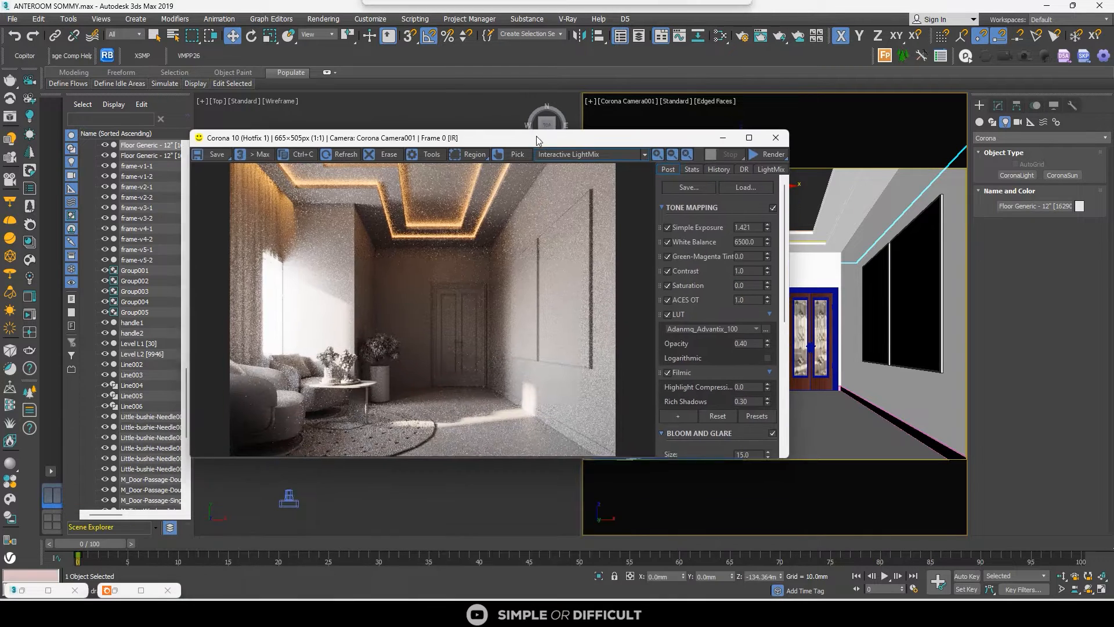
click(721, 133)
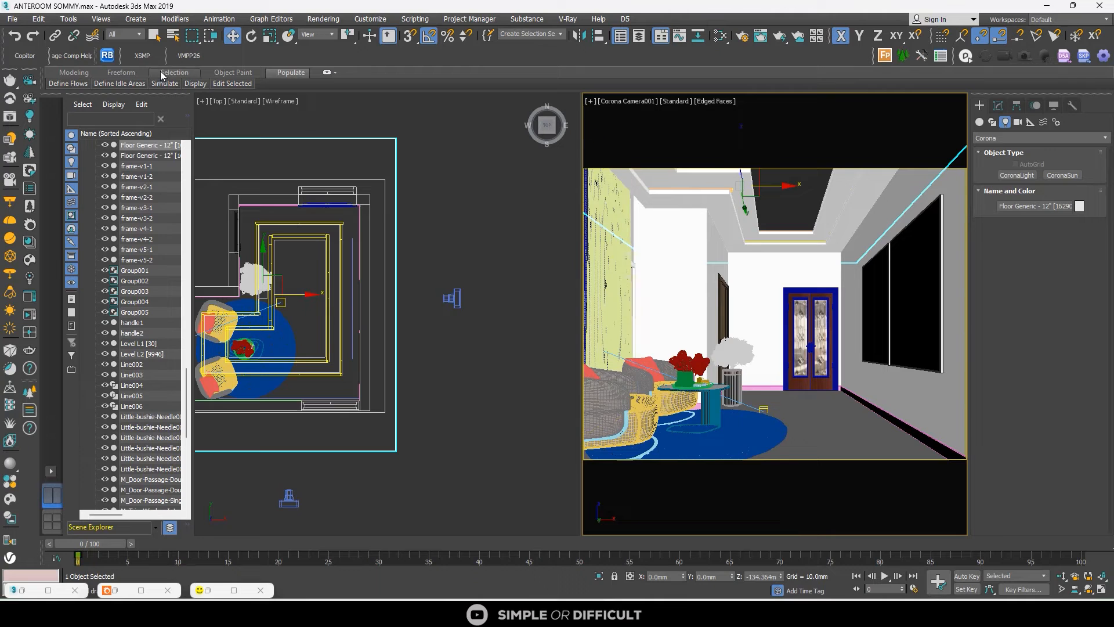
click(107, 55)
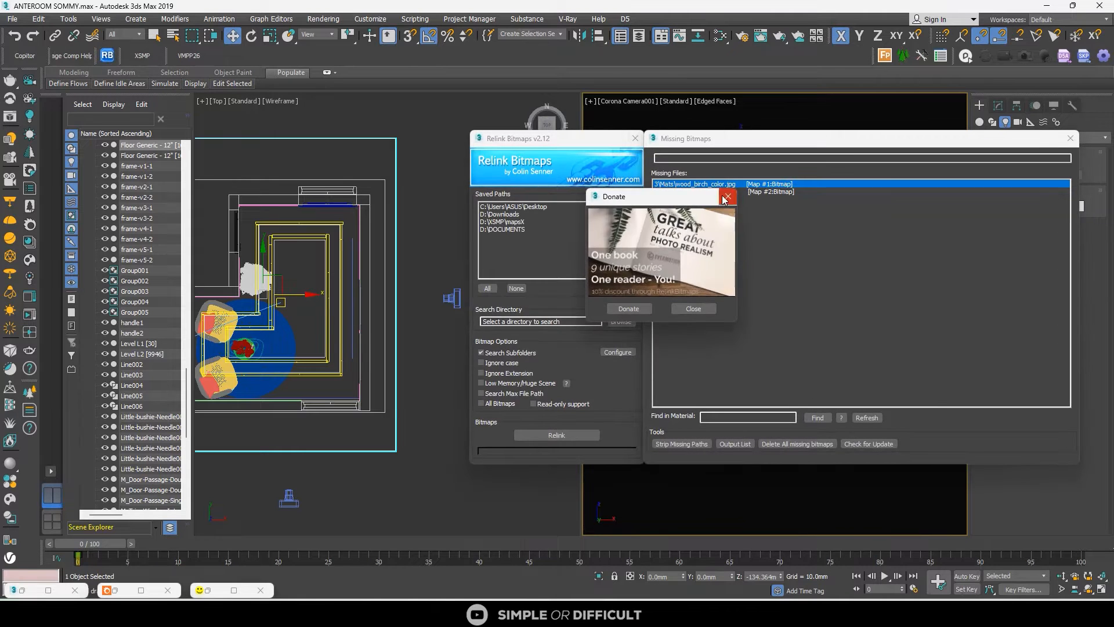
click(636, 144)
Look through the material graph in the Slate Material Editor for the existing plain grey CoronaLegacyMtl materials
key(m)
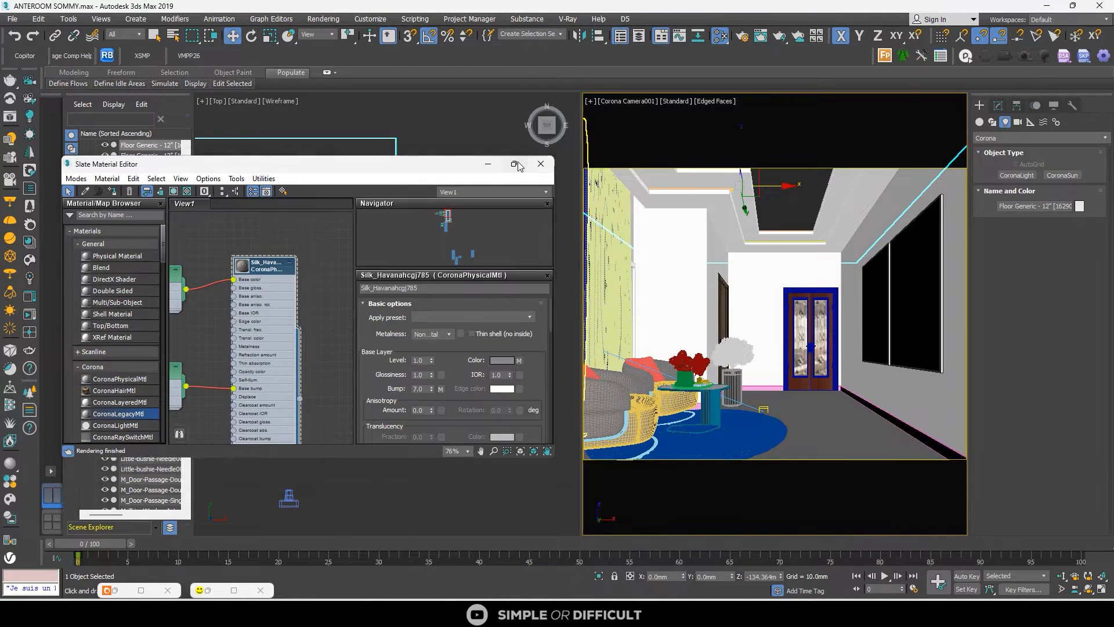
click(516, 165)
scroll(398, 223, down, 10)
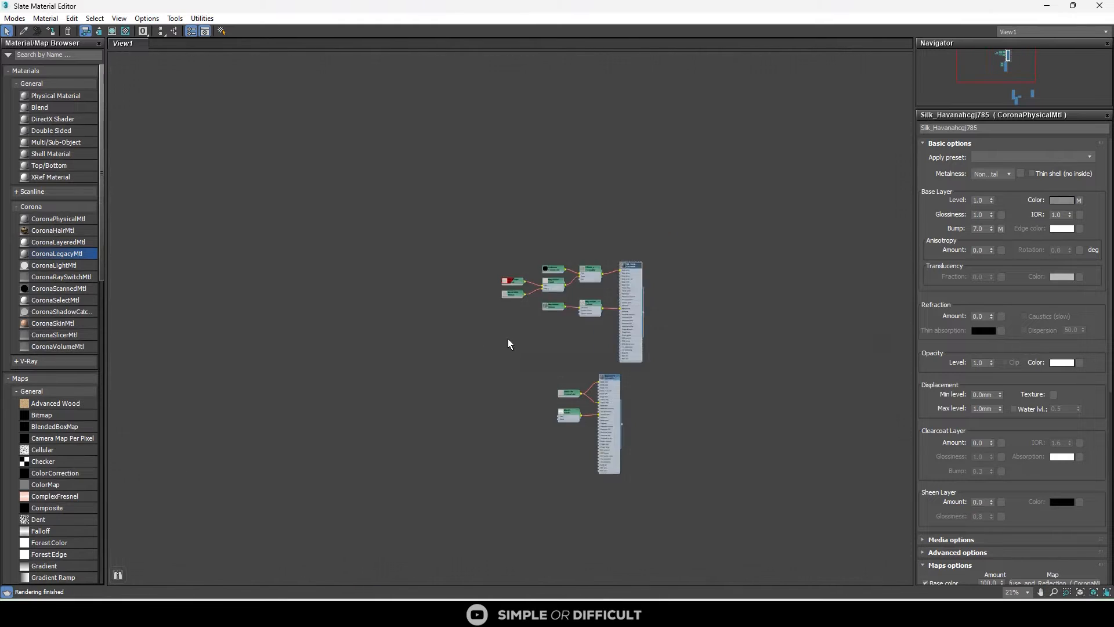
scroll(587, 405, up, 12)
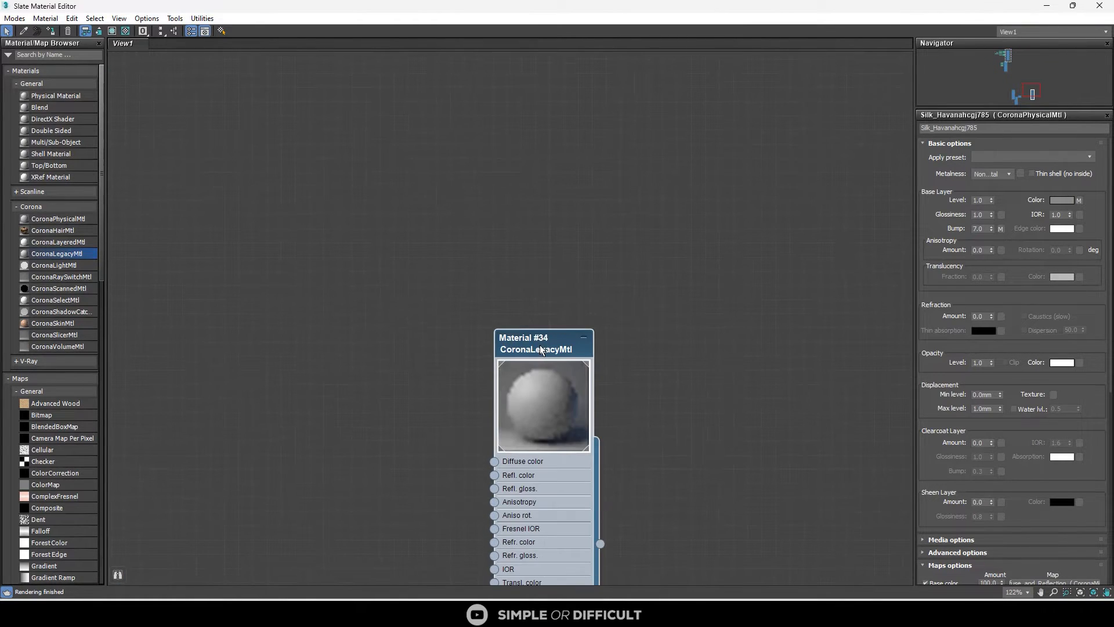
scroll(528, 246, down, 6)
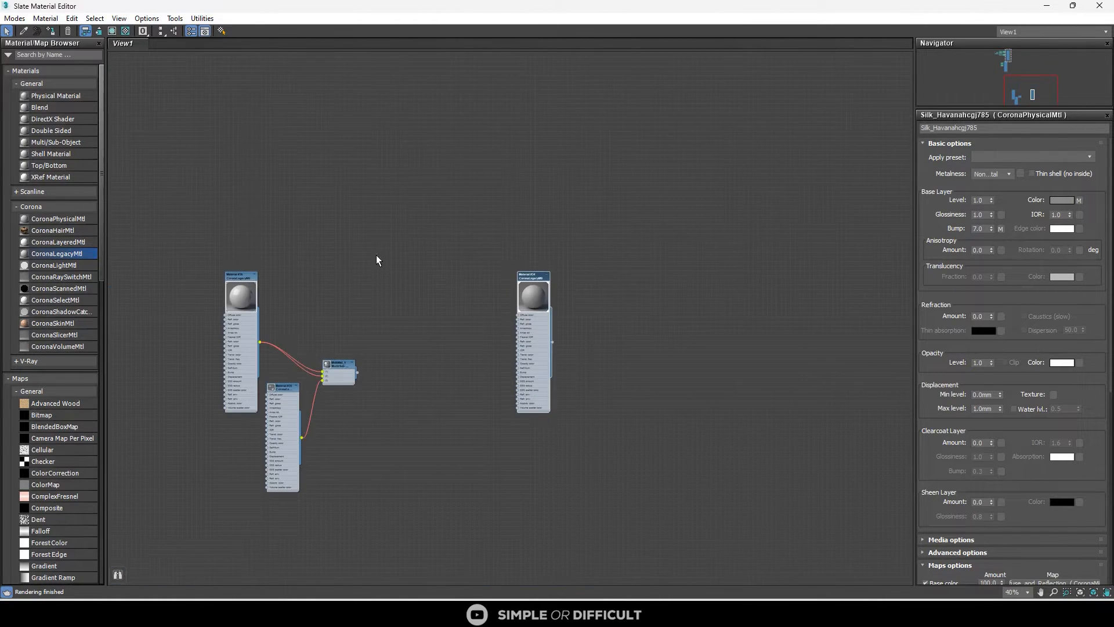
click(1063, 7)
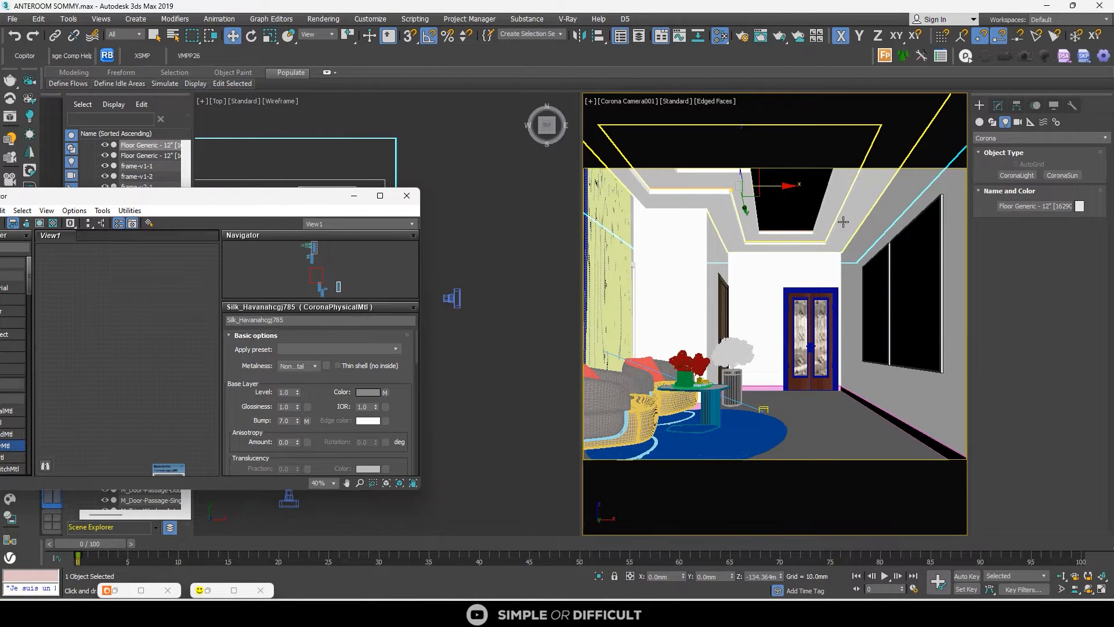
Select the three ceiling pieces together in the camera view and bring up the interactive render without the material windows
click(488, 198)
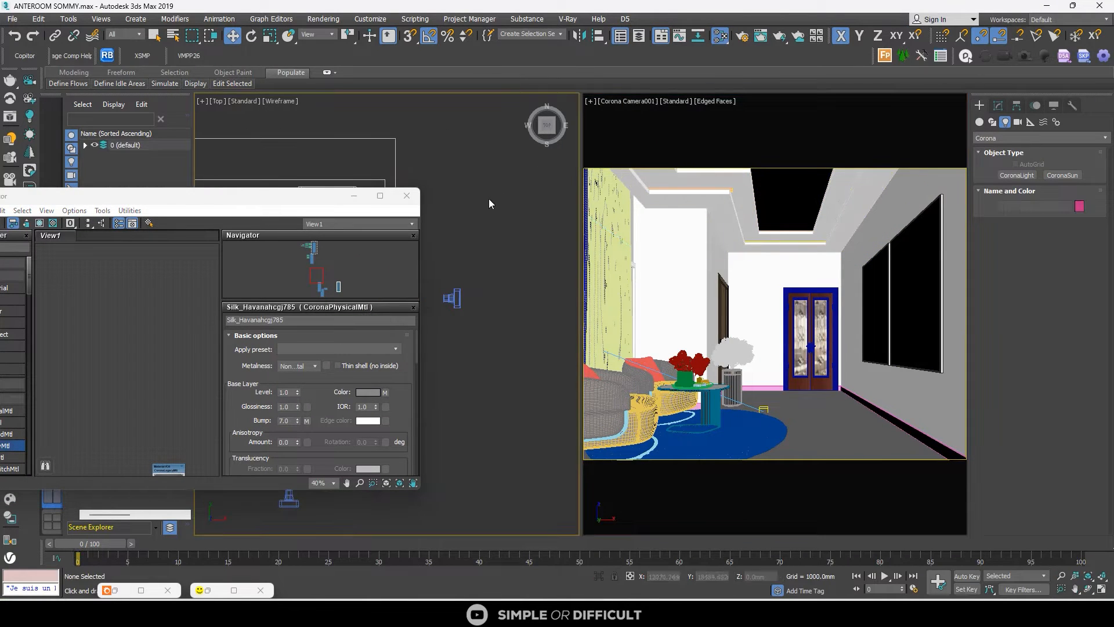
click(699, 196)
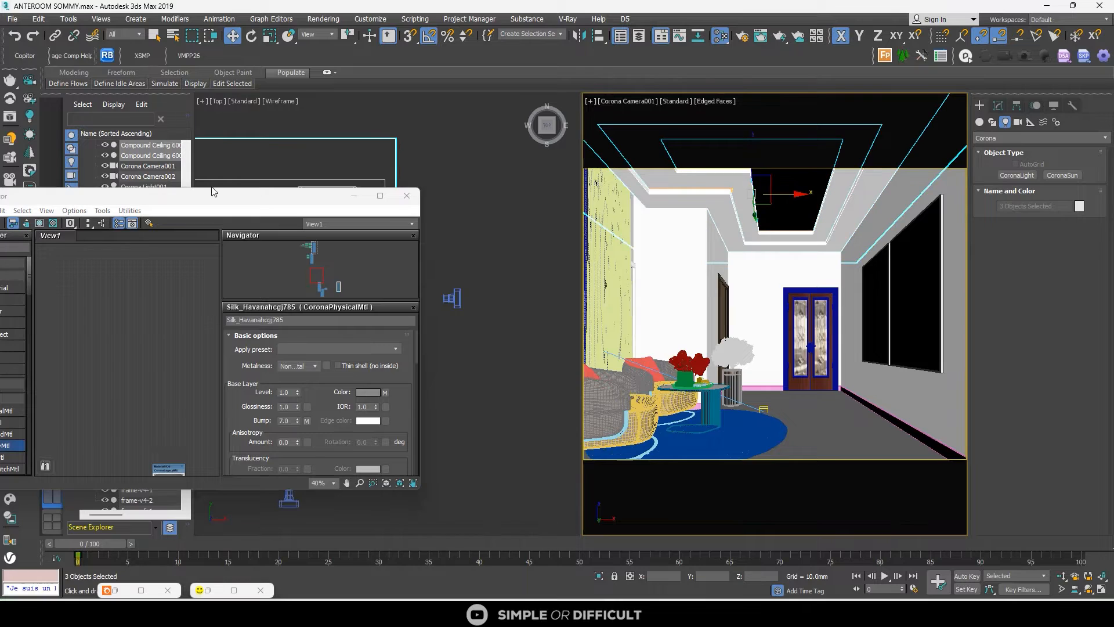
drag(212, 191, 453, 178)
click(646, 181)
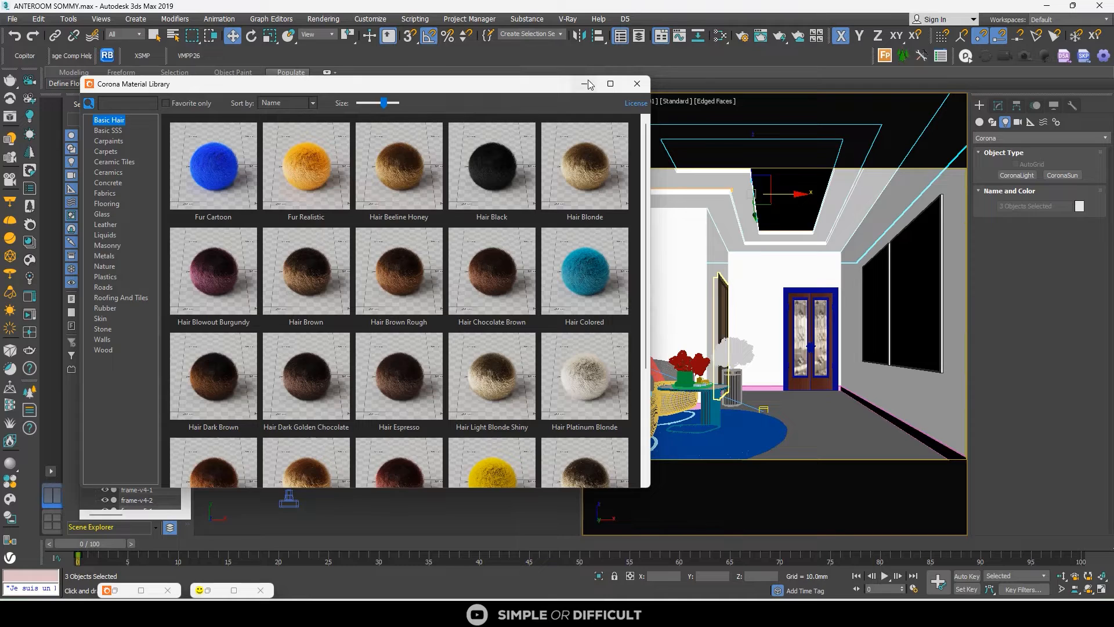
click(586, 84)
click(232, 590)
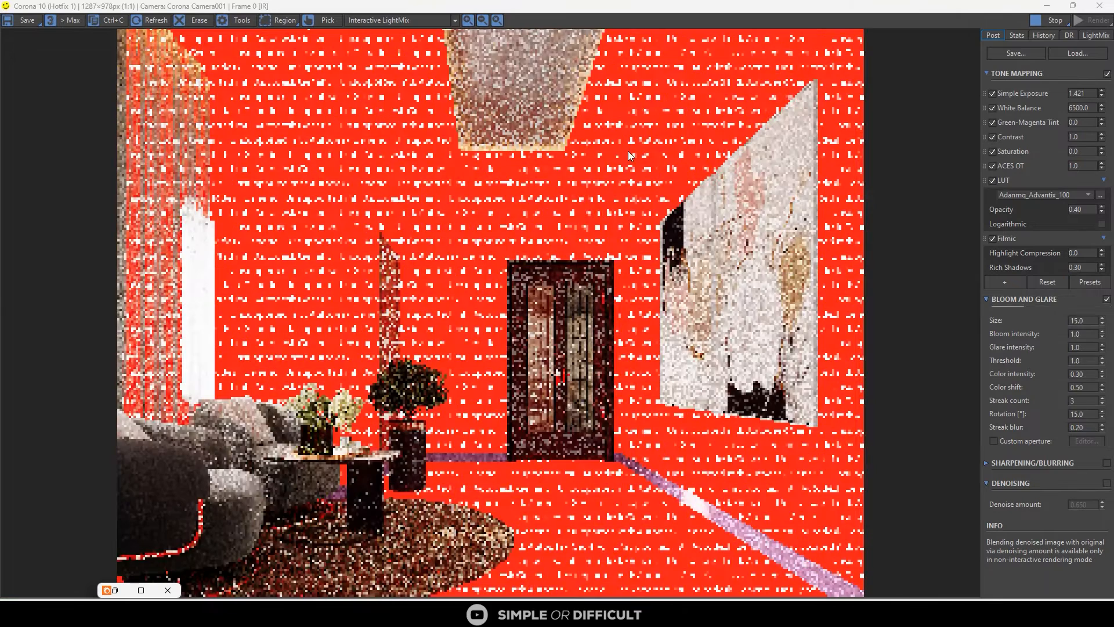
Select the ceiling pieces together with the side and back walls and assign them the plain grey Corona material
scroll(517, 98, up, 1)
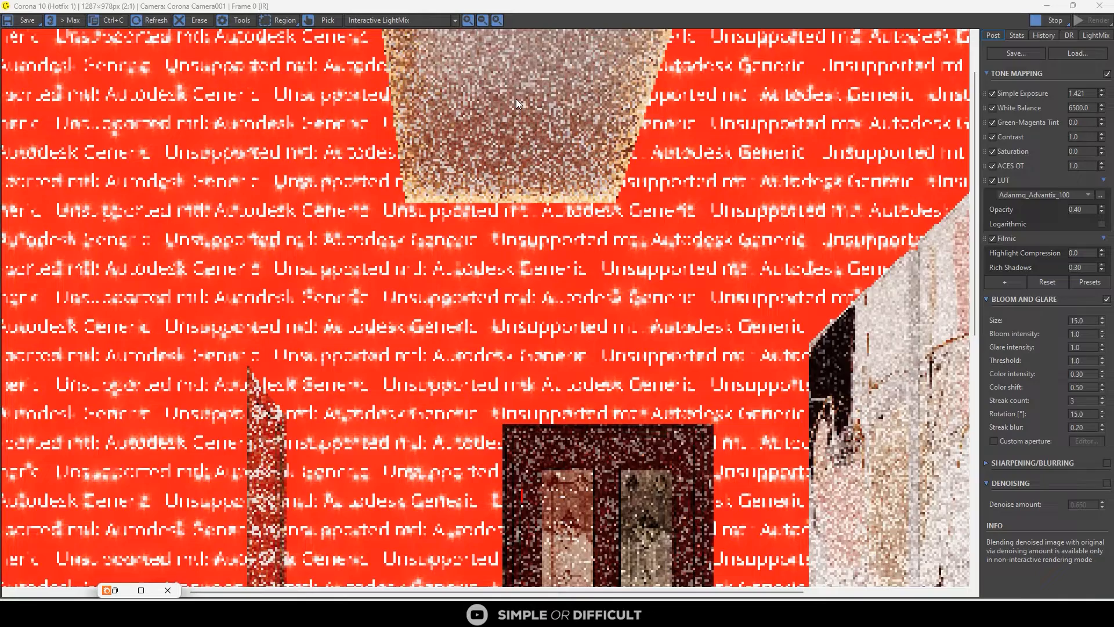
scroll(516, 99, down, 1)
drag(731, 6, 444, 96)
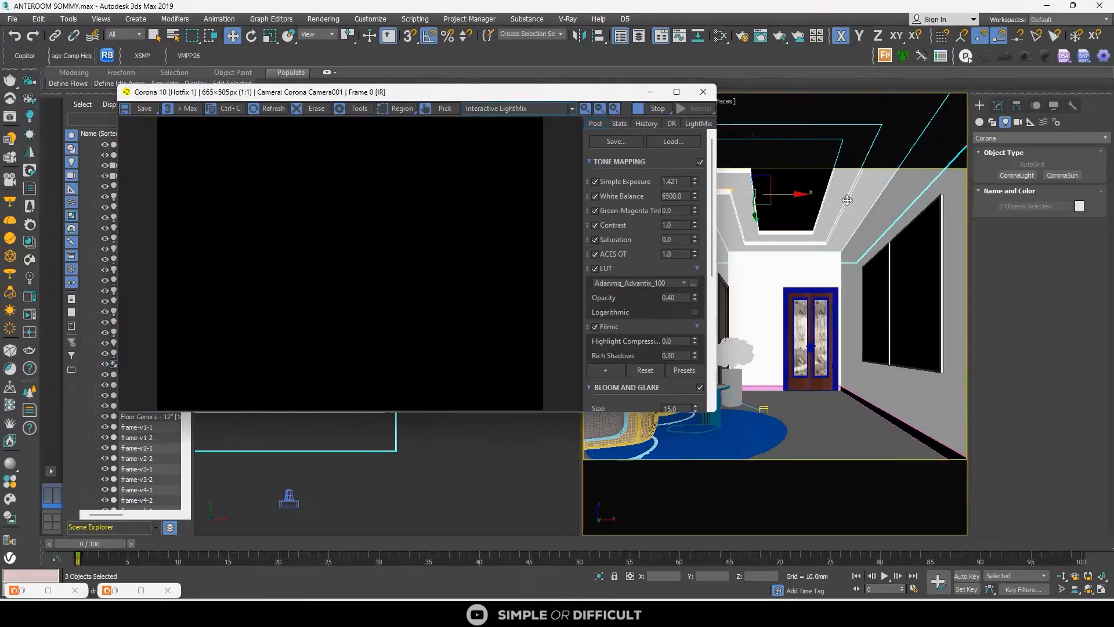
click(914, 198)
ctrl+click(913, 198)
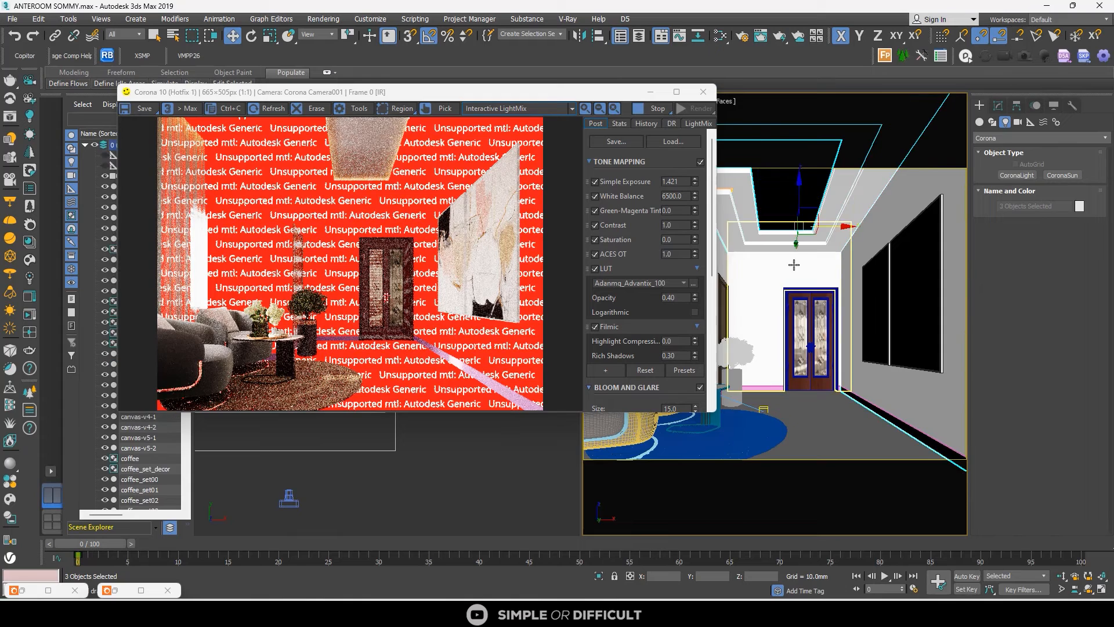
ctrl+click(793, 264)
ctrl+click(728, 237)
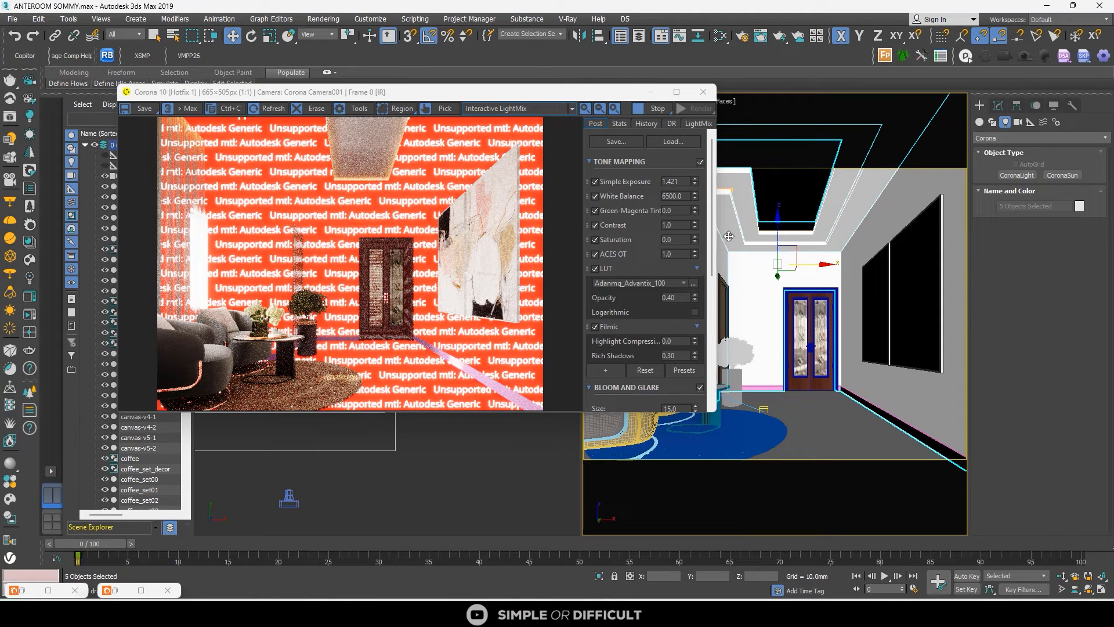
click(719, 37)
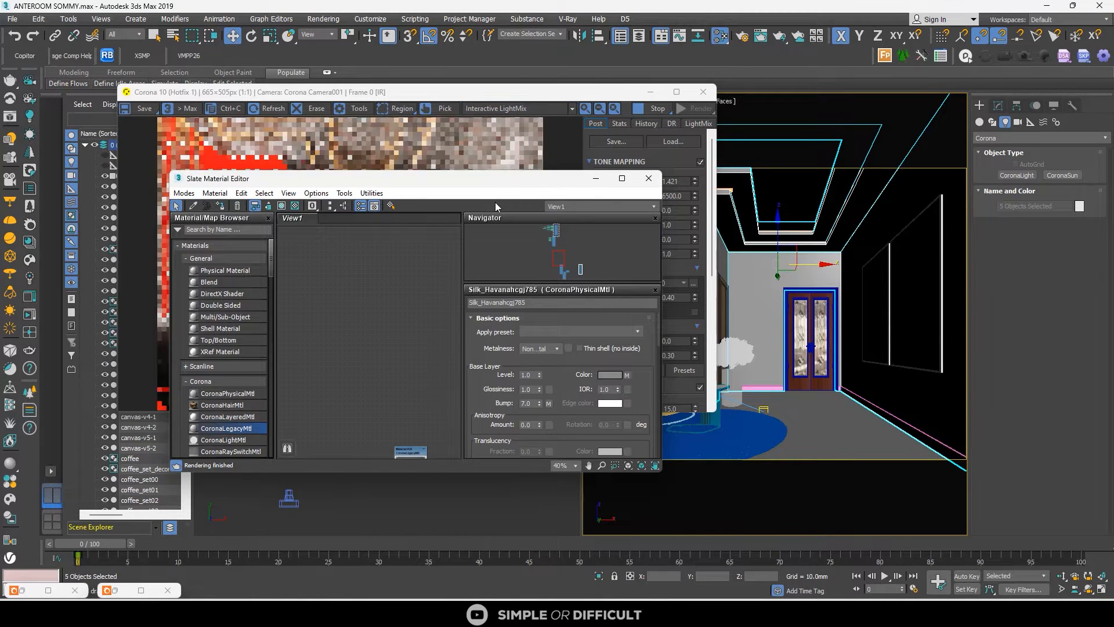
drag(493, 178, 475, 322)
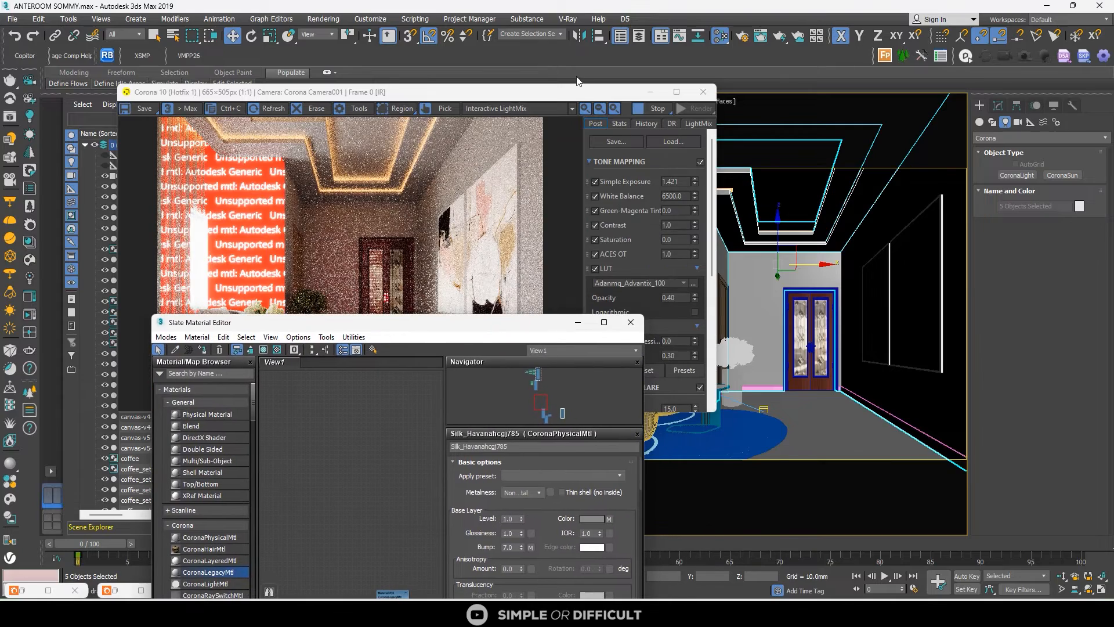
Uncover the plan viewport, select the M_Door-Passage-Double object in an orbited view, and assign it the same grey Corona material
drag(560, 94, 755, 101)
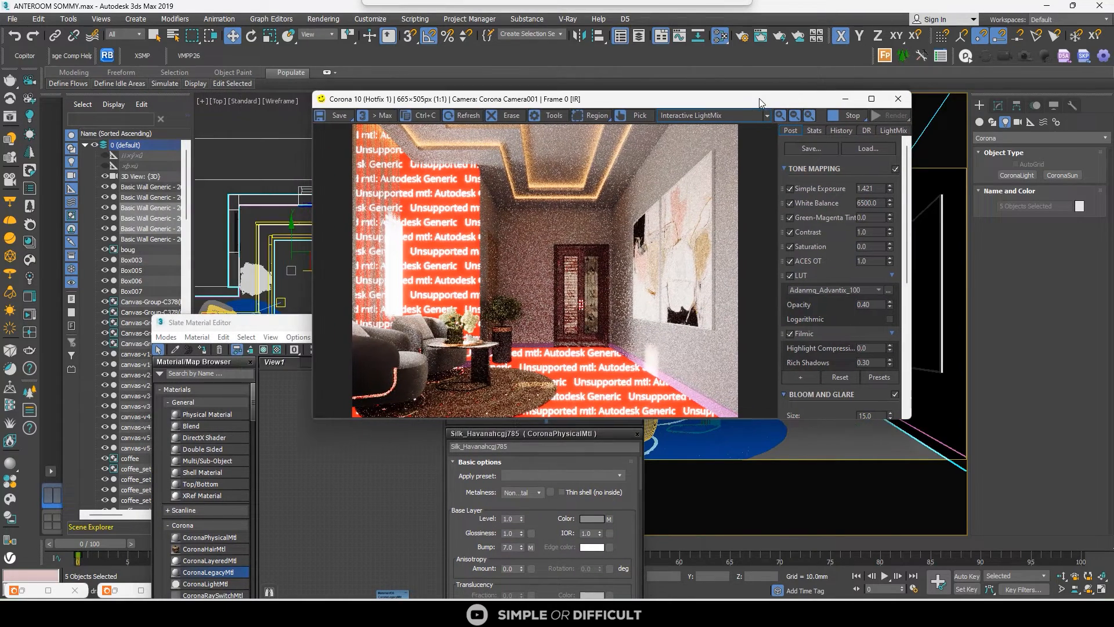
alt+middle_drag(250, 198, 259, 223)
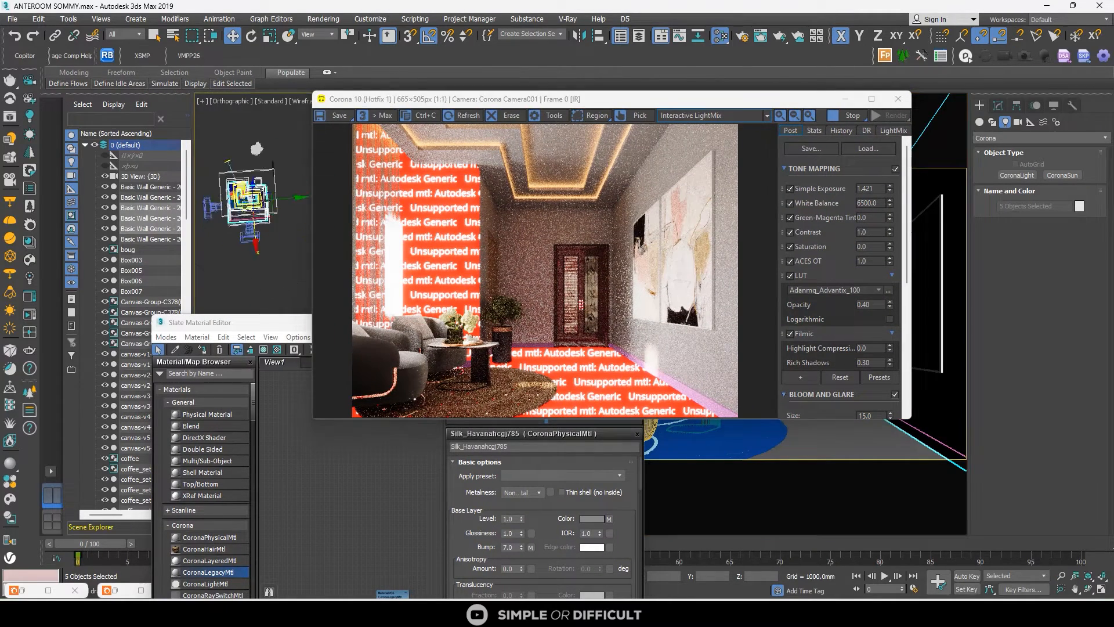
scroll(253, 228, up, 5)
scroll(232, 246, up, 2)
click(239, 234)
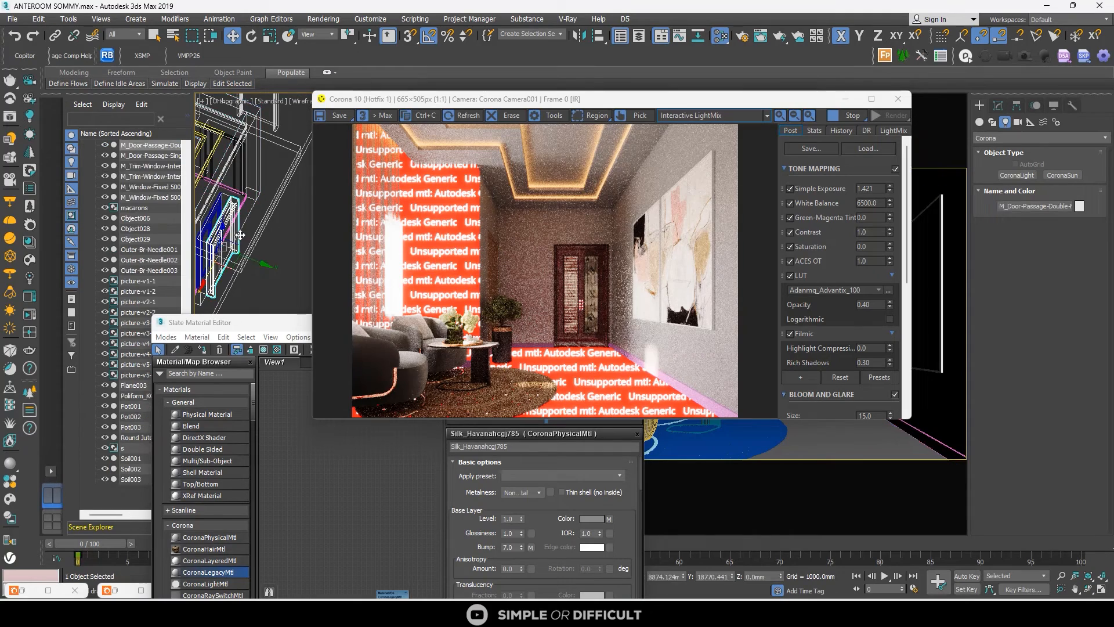
click(231, 379)
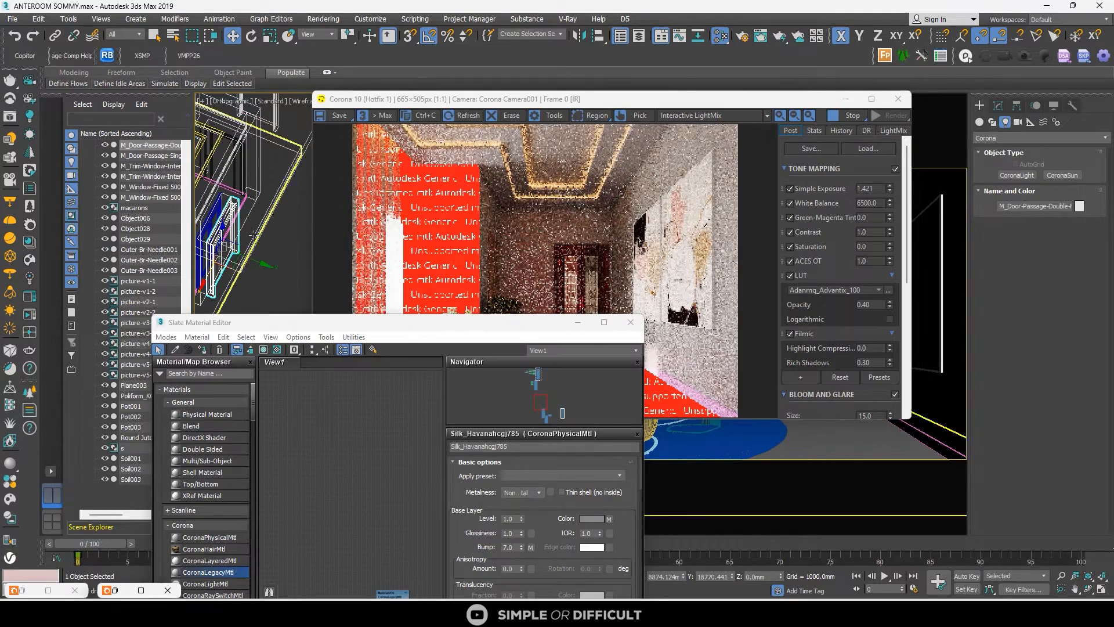
Select the remaining walls on the curtain side in the orthographic view and assign them the same grey Corona material
scroll(293, 256, down, 3)
scroll(293, 256, down, 3)
alt+middle_drag(293, 256, 233, 232)
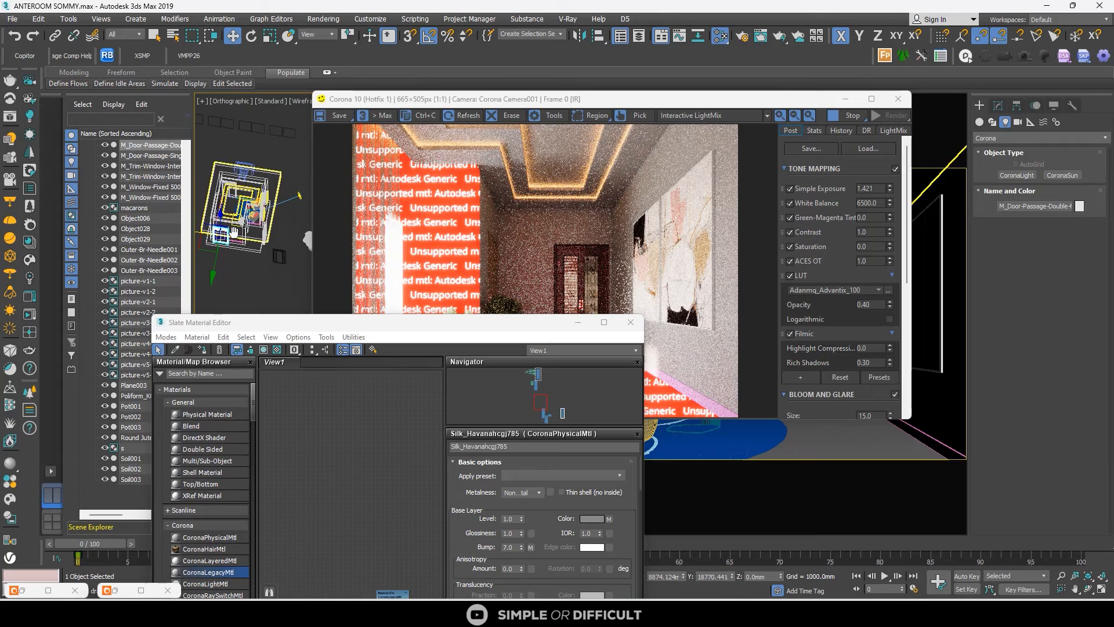
scroll(257, 206, up, 5)
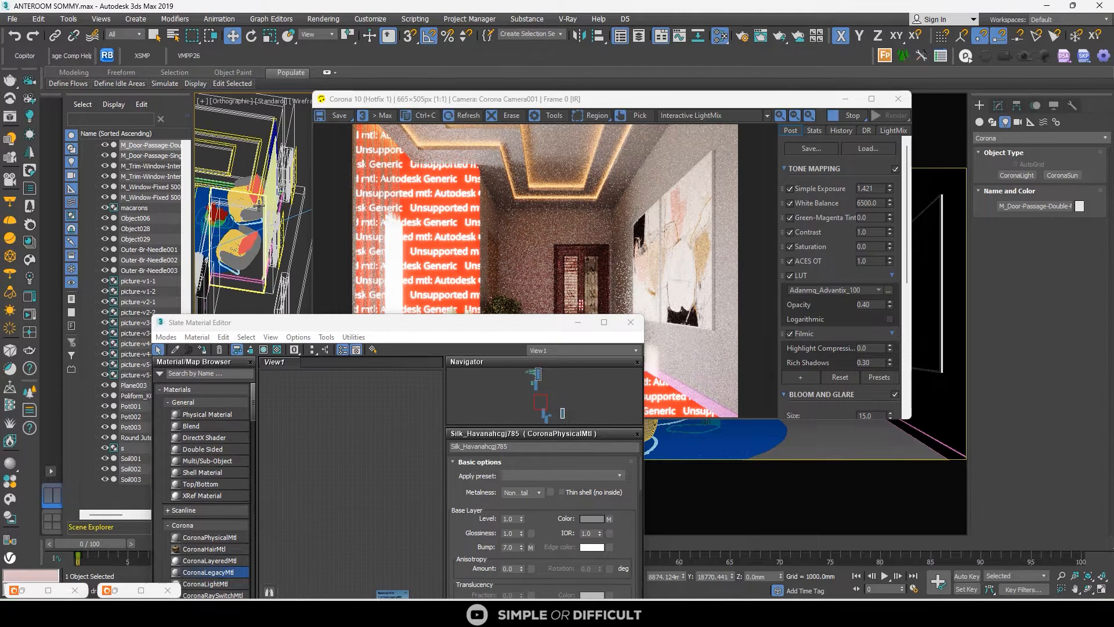
click(278, 203)
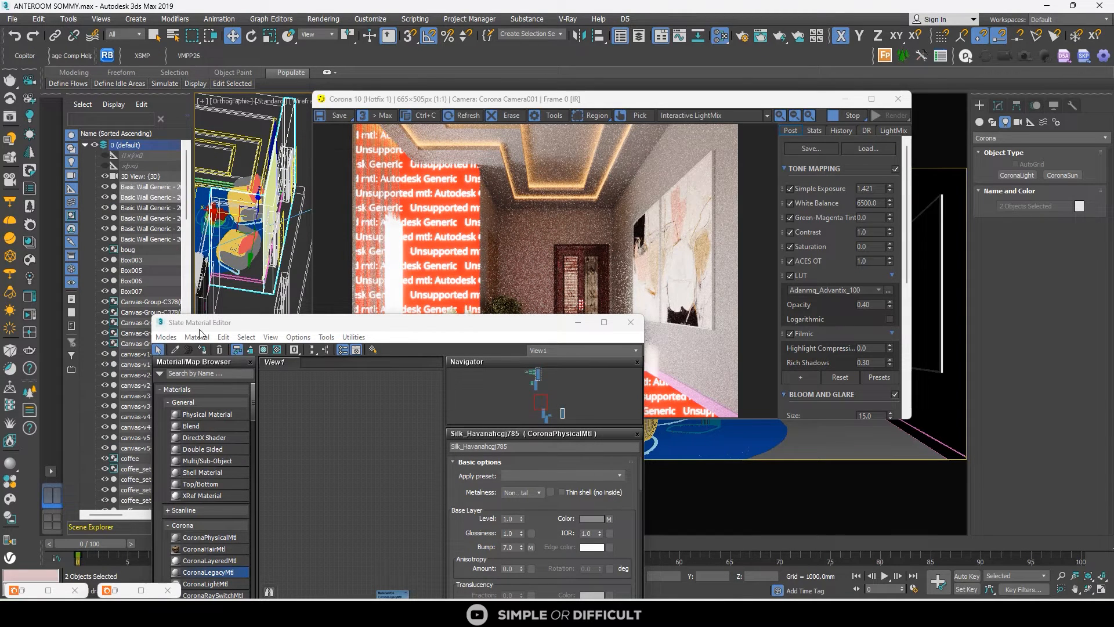
ctrl+click(240, 260)
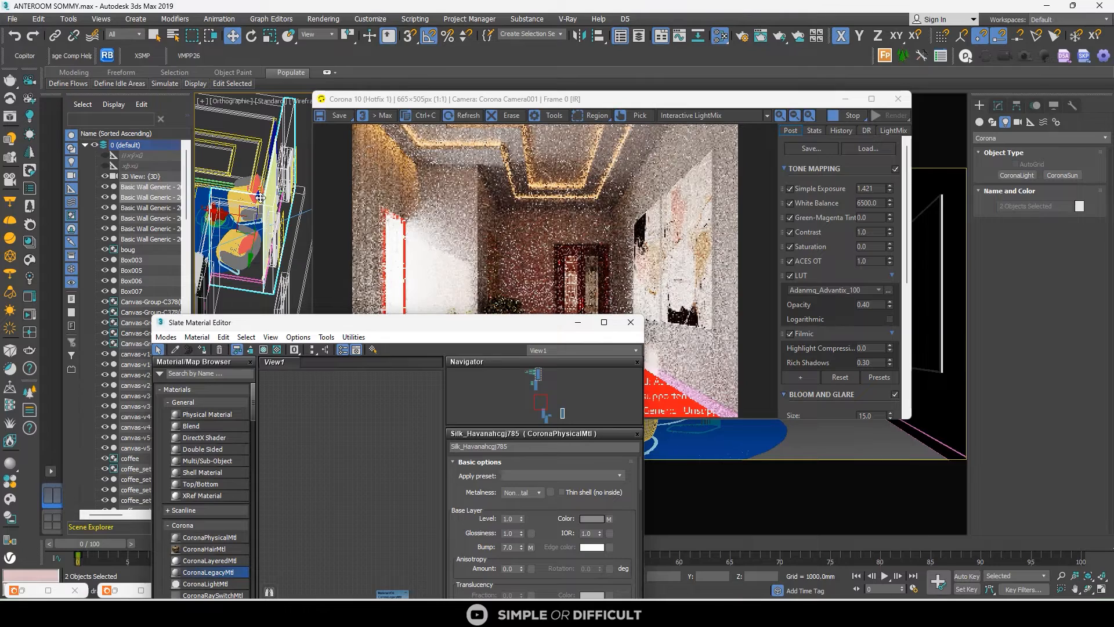
Select the Floor Generic slab and assign it the same grey Corona material
drag(460, 108, 655, 102)
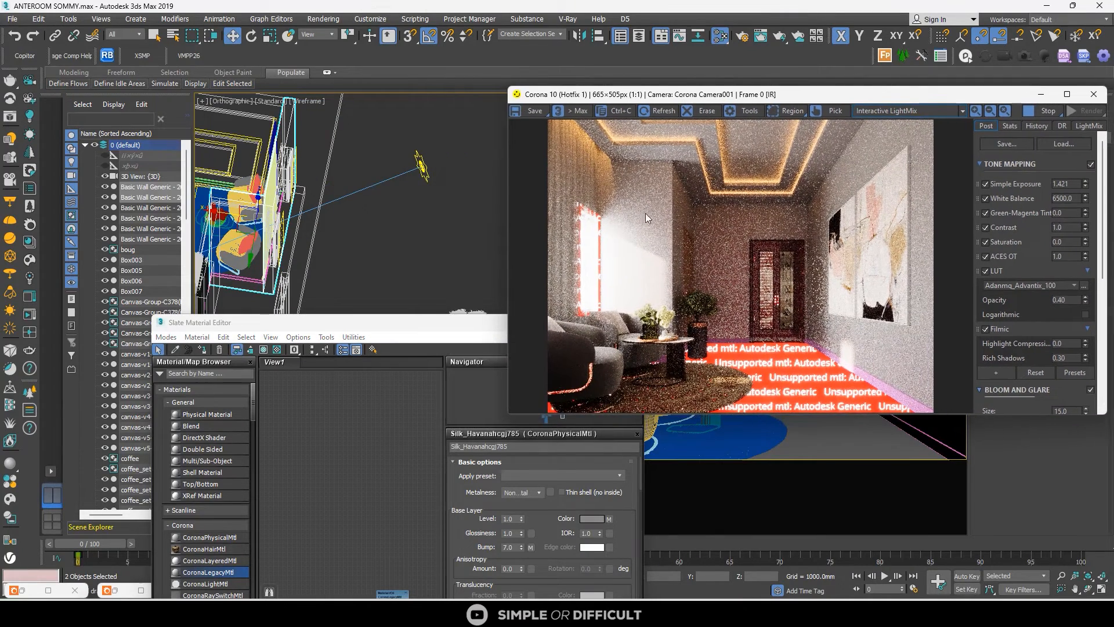
click(791, 429)
click(277, 360)
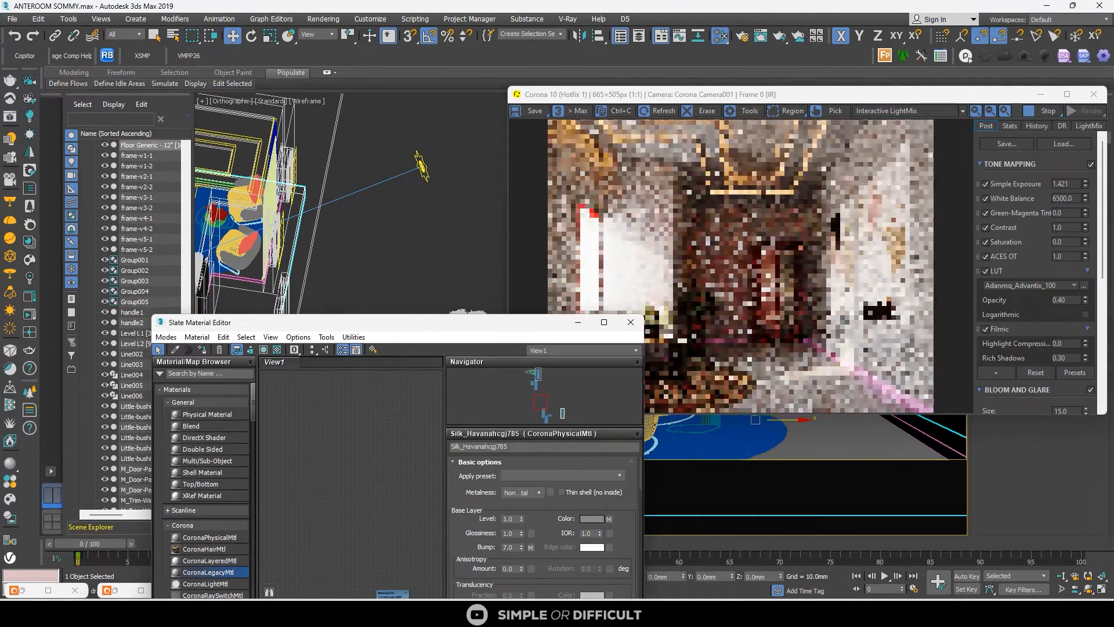
Select both M_Trim-Window pieces behind the curtains and assign them the same grey Corona material
scroll(279, 152, up, 5)
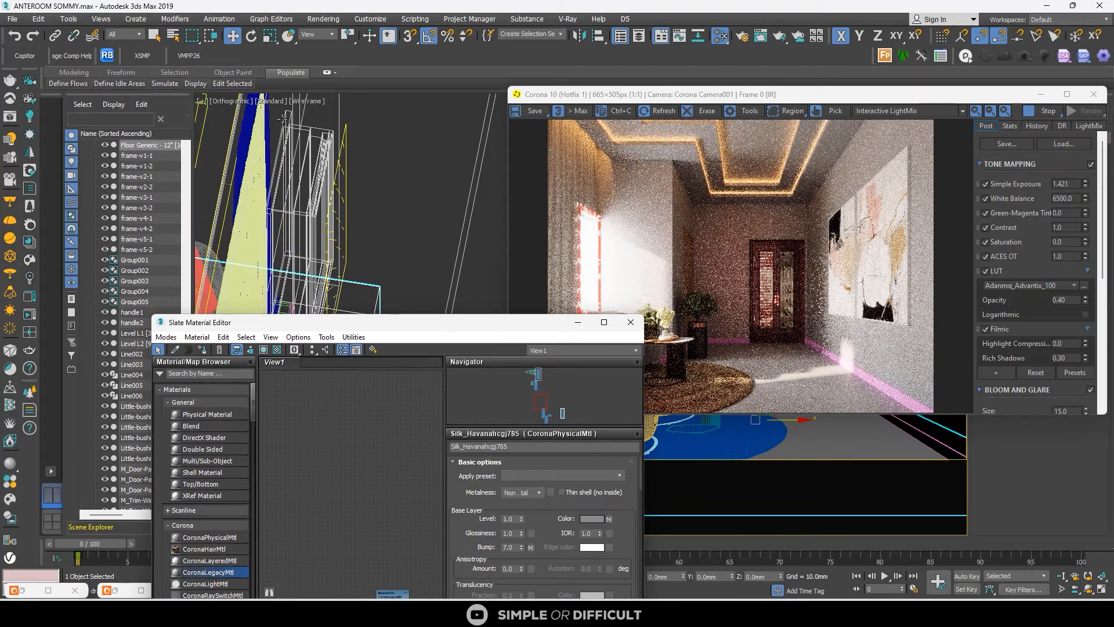
scroll(283, 119, down, 10)
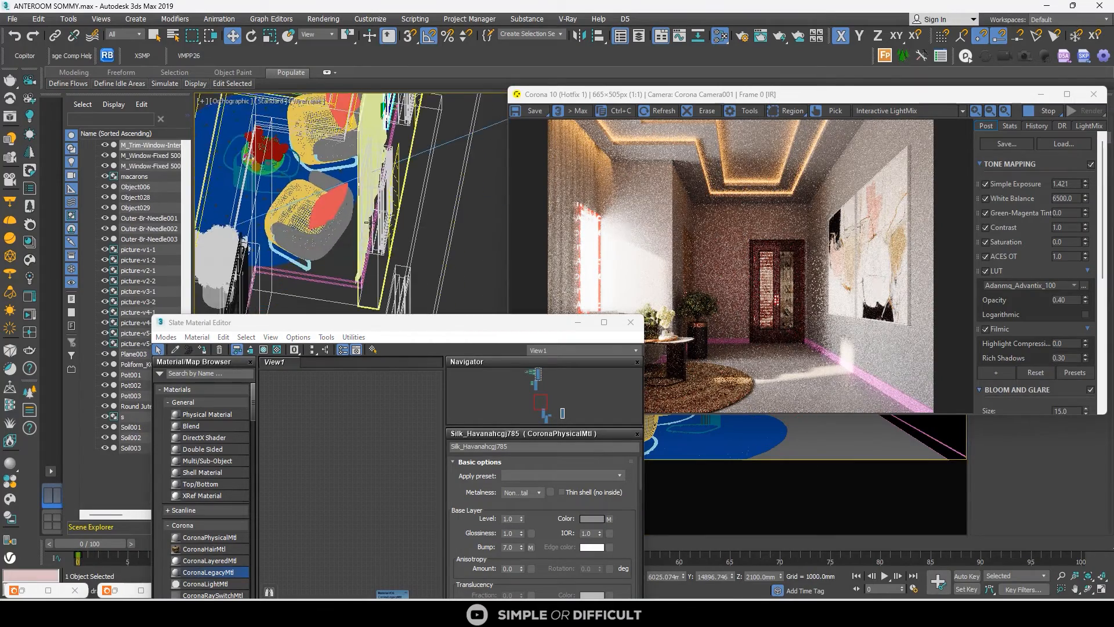
scroll(369, 223, up, 8)
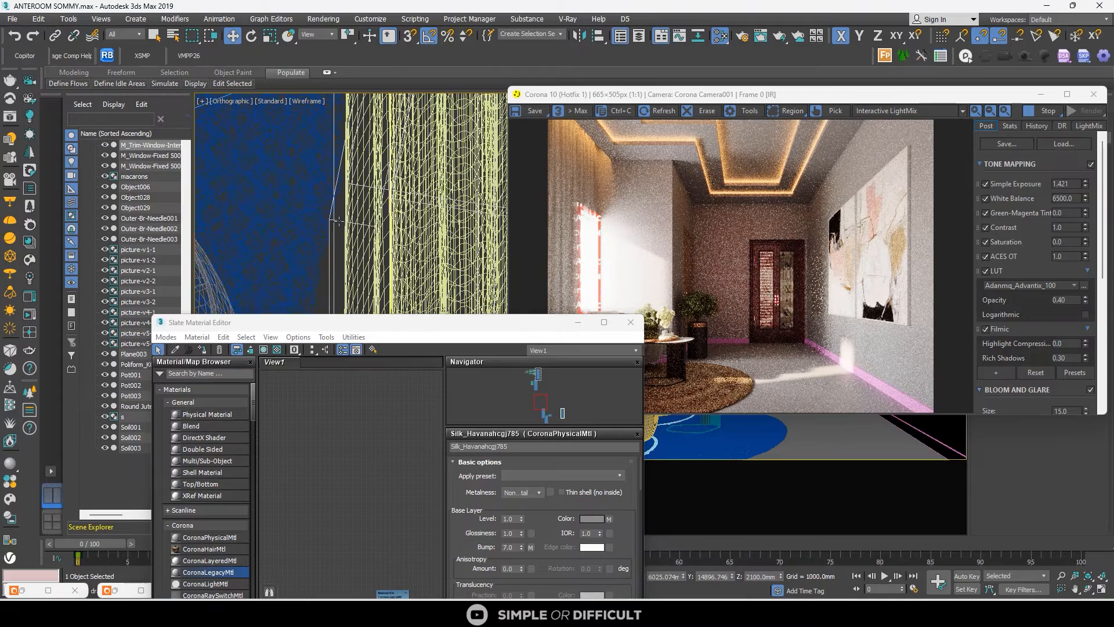
ctrl+click(337, 221)
click(213, 349)
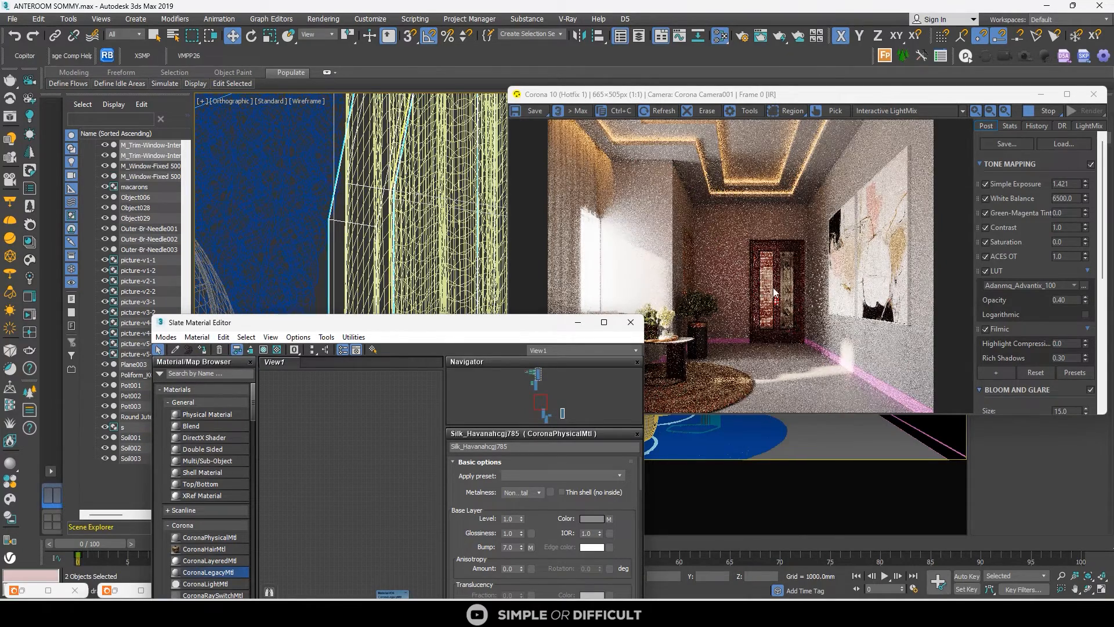
scroll(304, 196, down, 5)
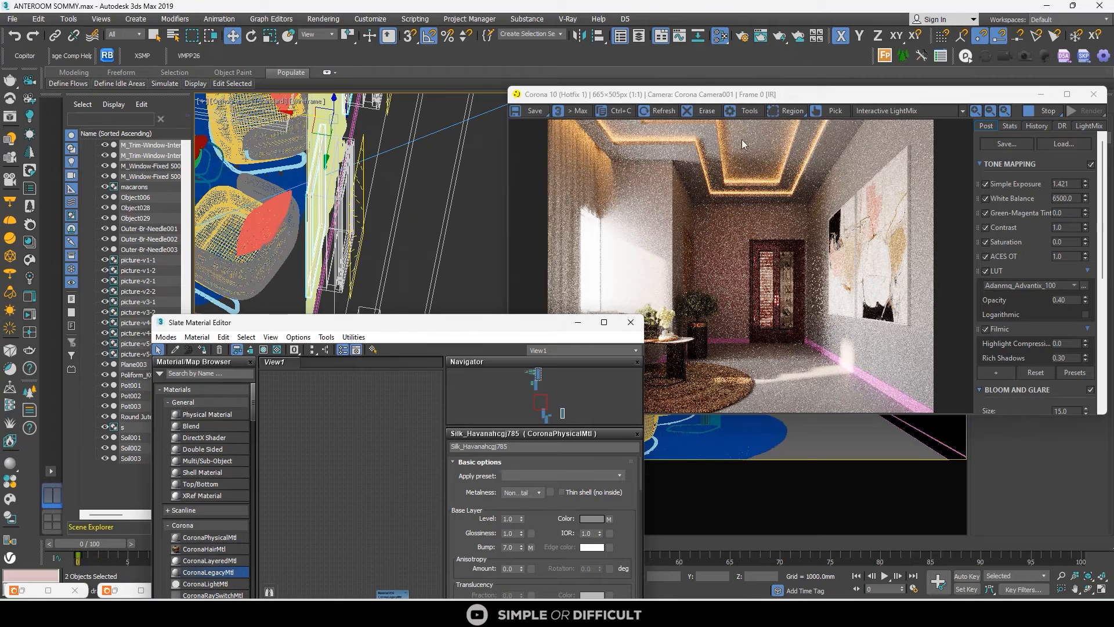
drag(773, 97, 374, 105)
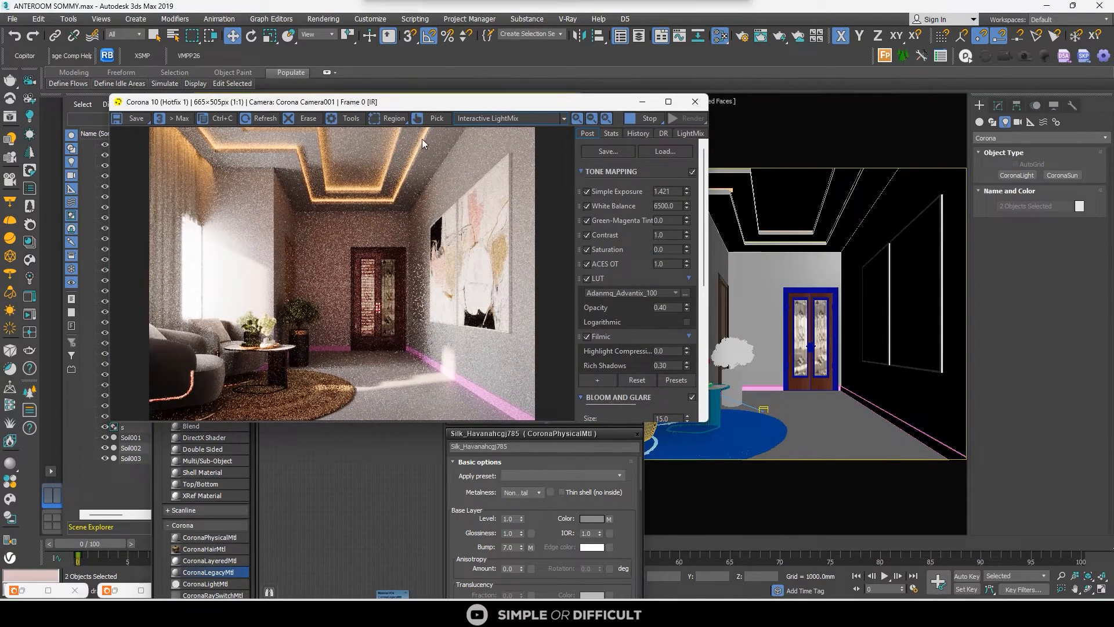
Select the DOOR_CLASSIK_001 entrance door and convert its materials with Corona Converter, limited to selected objects and with metalness set to Force non-metal
click(802, 302)
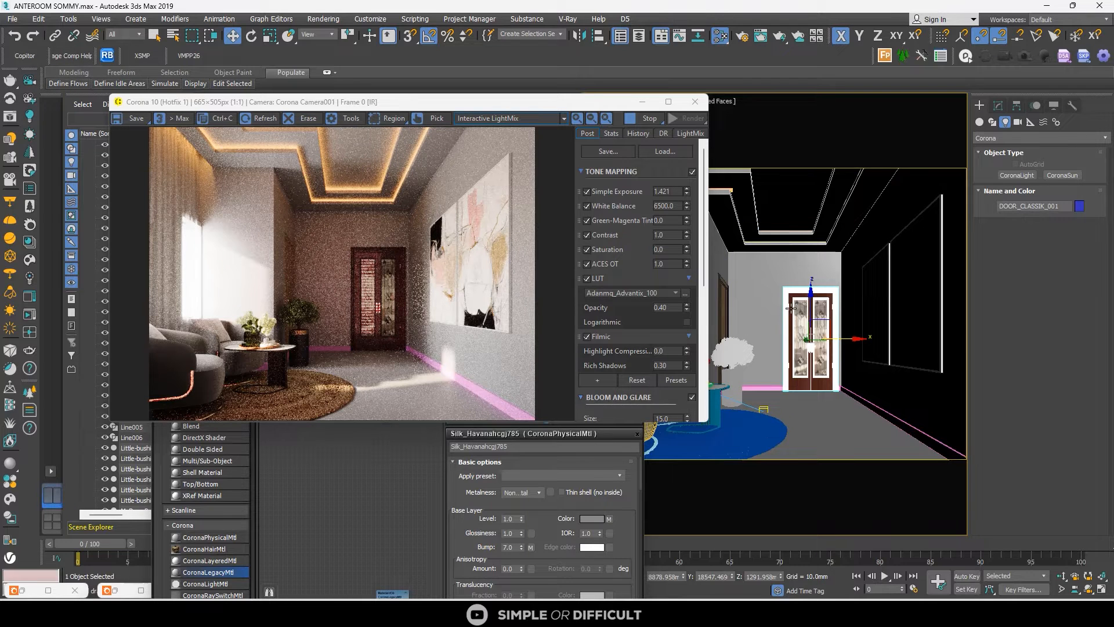
click(36, 199)
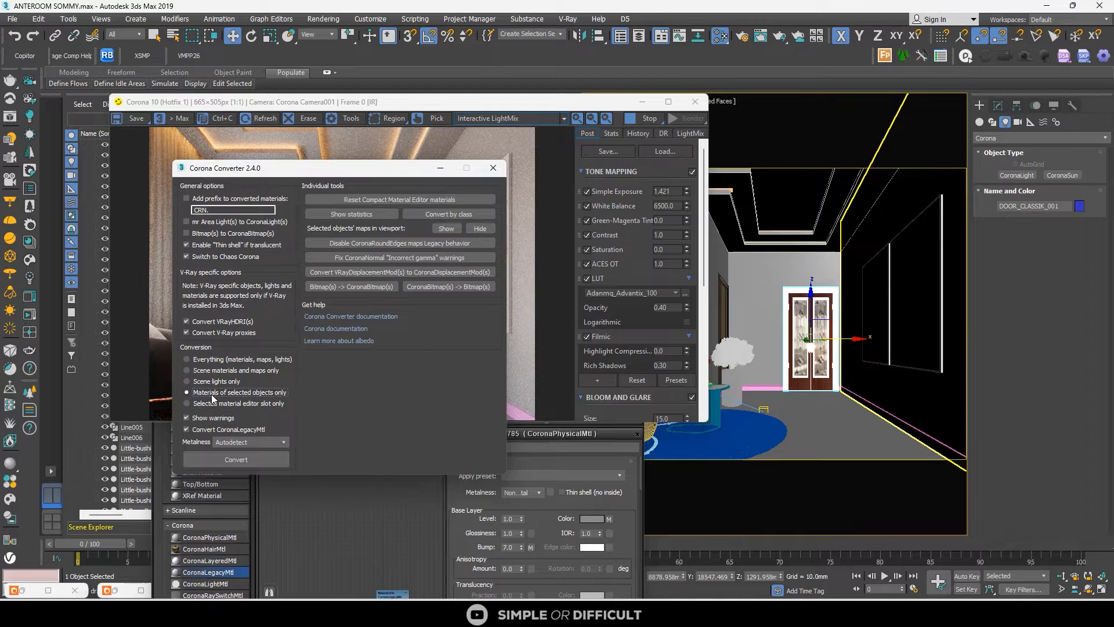
click(253, 456)
click(253, 459)
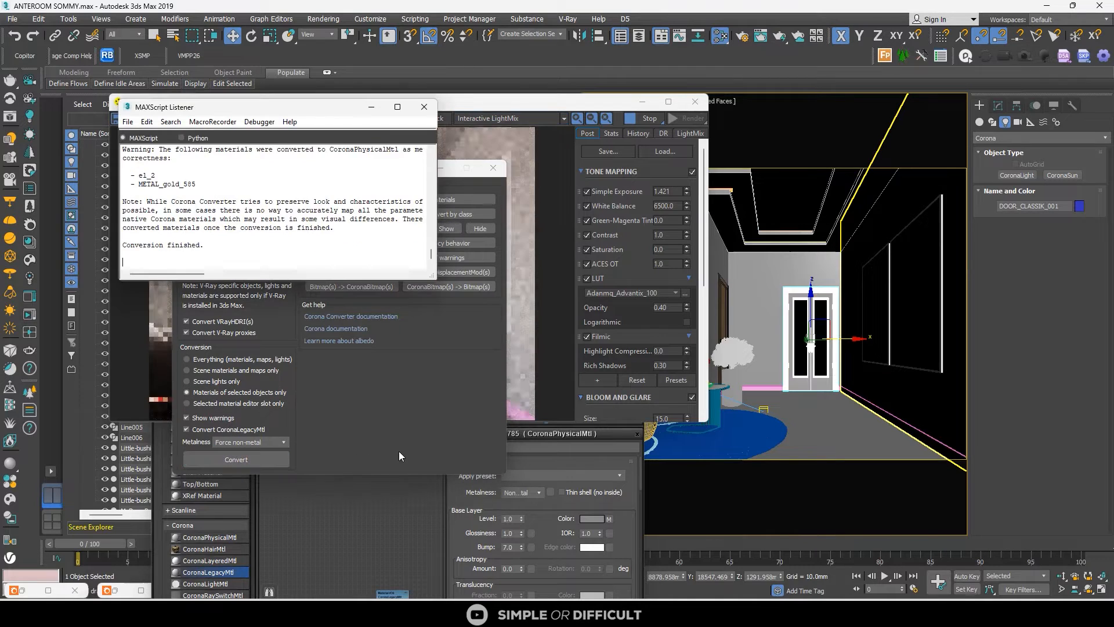
click(427, 113)
drag(326, 167, 764, 228)
scroll(410, 284, up, 3)
scroll(410, 285, down, 2)
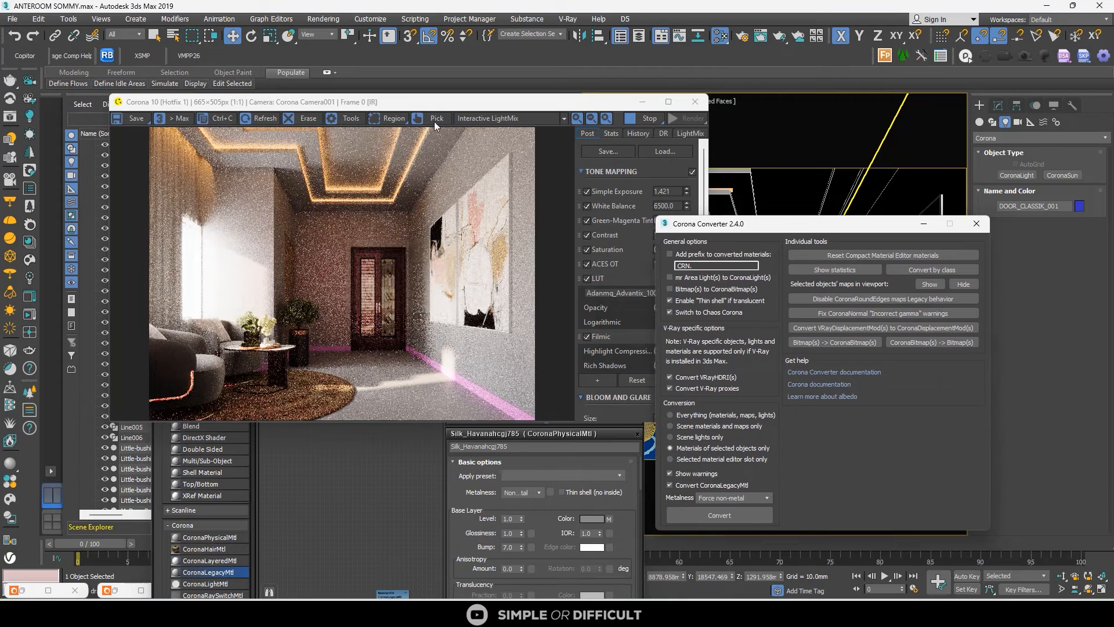
Uncover the orthographic viewport, select the Basic Wall Generic piece beside the curtains, and assign it the same grey Corona material
drag(430, 103, 669, 110)
scroll(434, 381, up, 3)
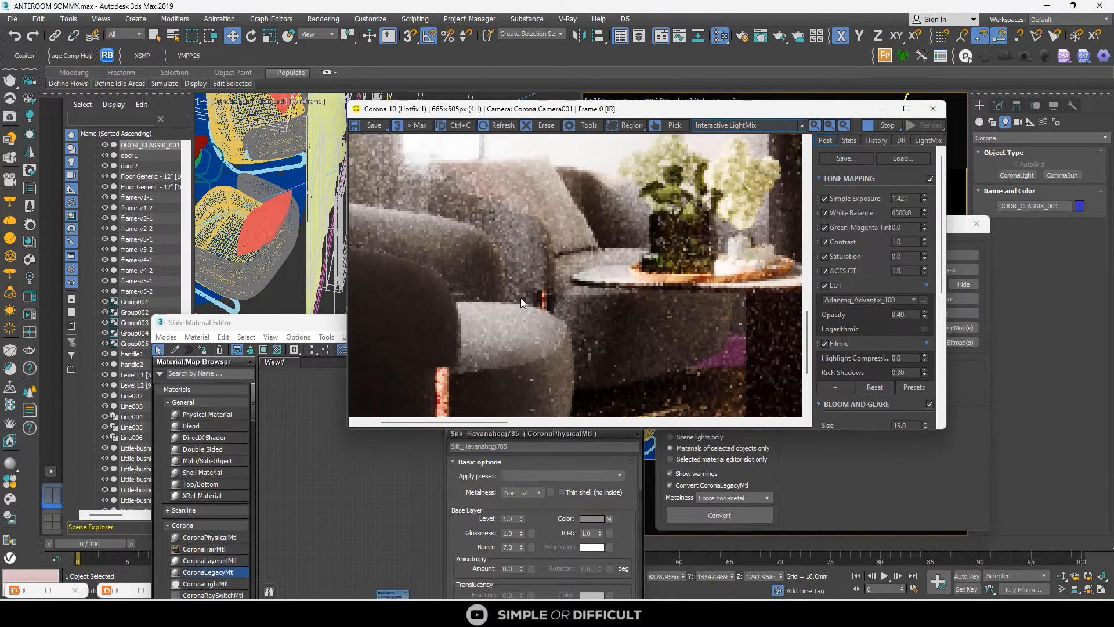
scroll(434, 381, down, 3)
scroll(257, 261, down, 4)
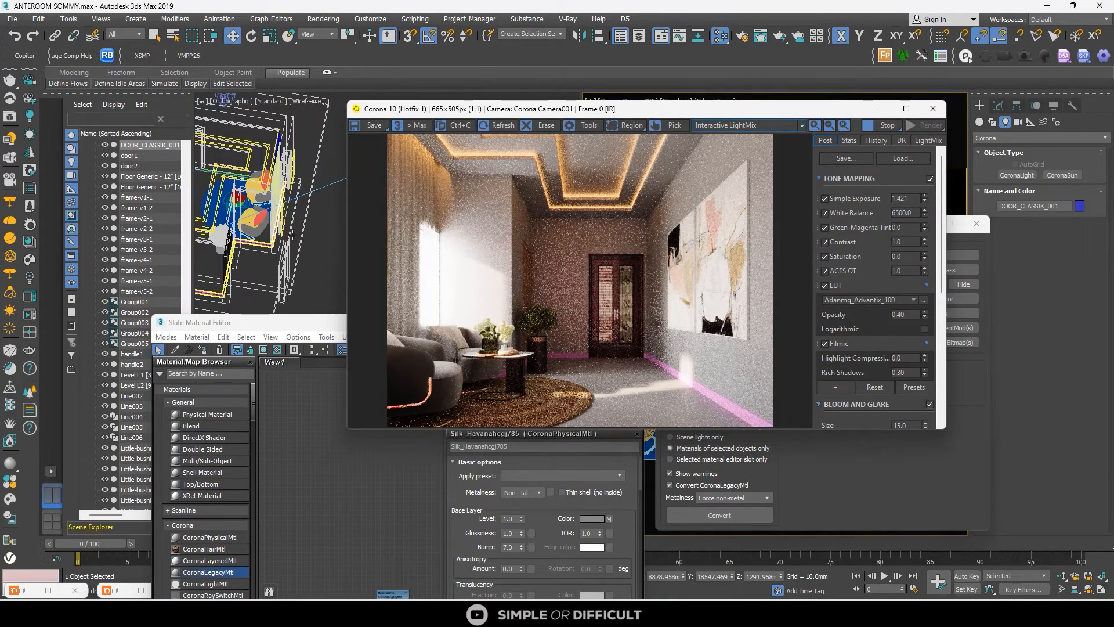
scroll(293, 235, down, 6)
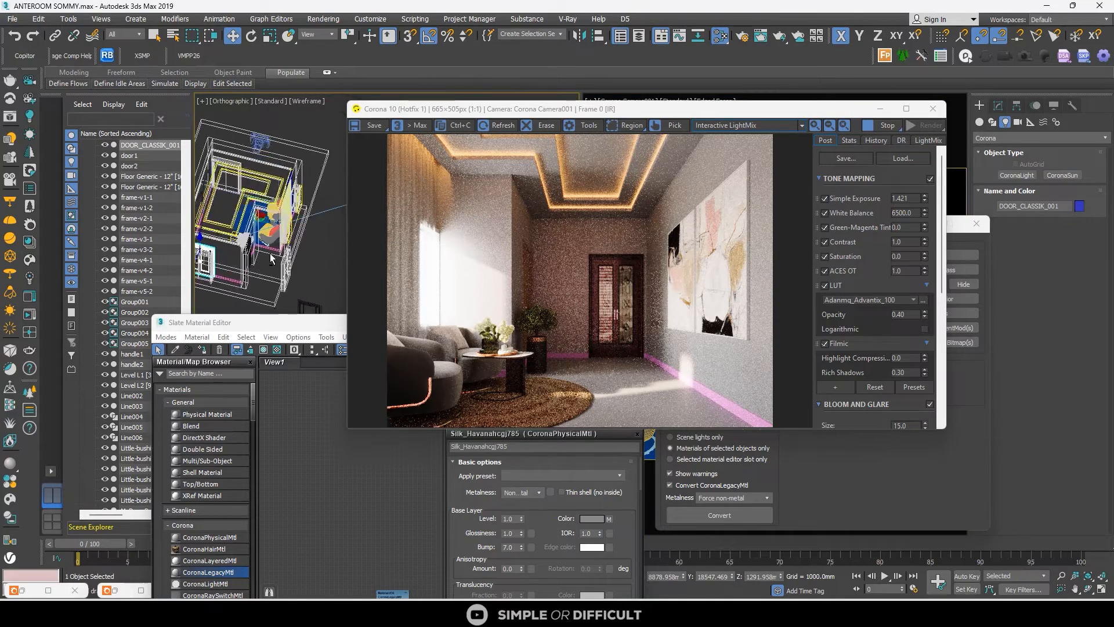
scroll(270, 258, up, 4)
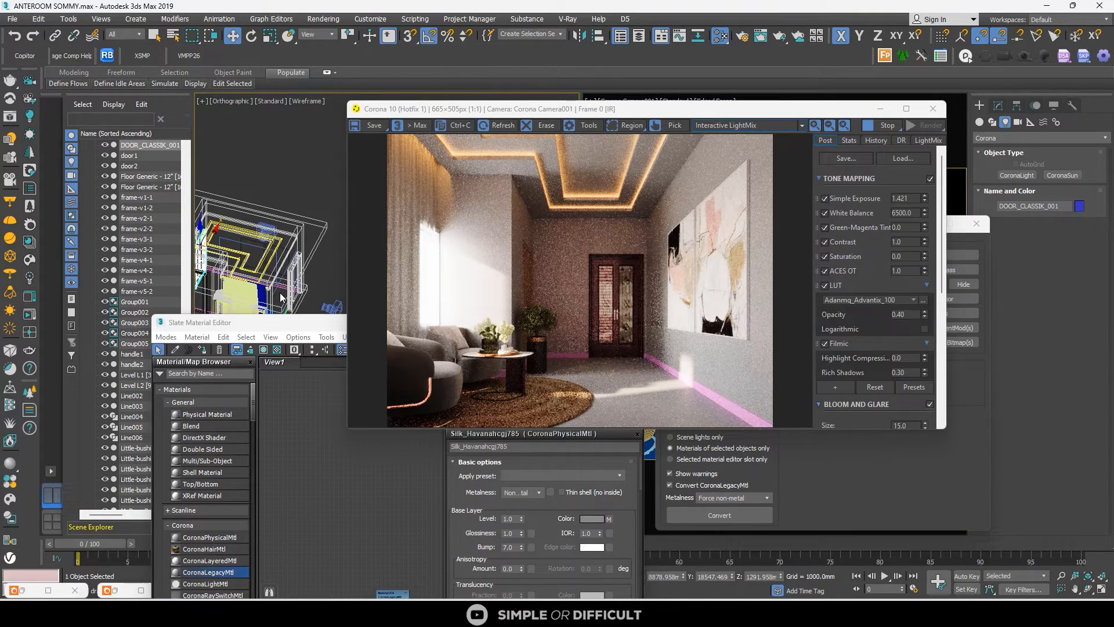
scroll(276, 304, up, 5)
click(266, 236)
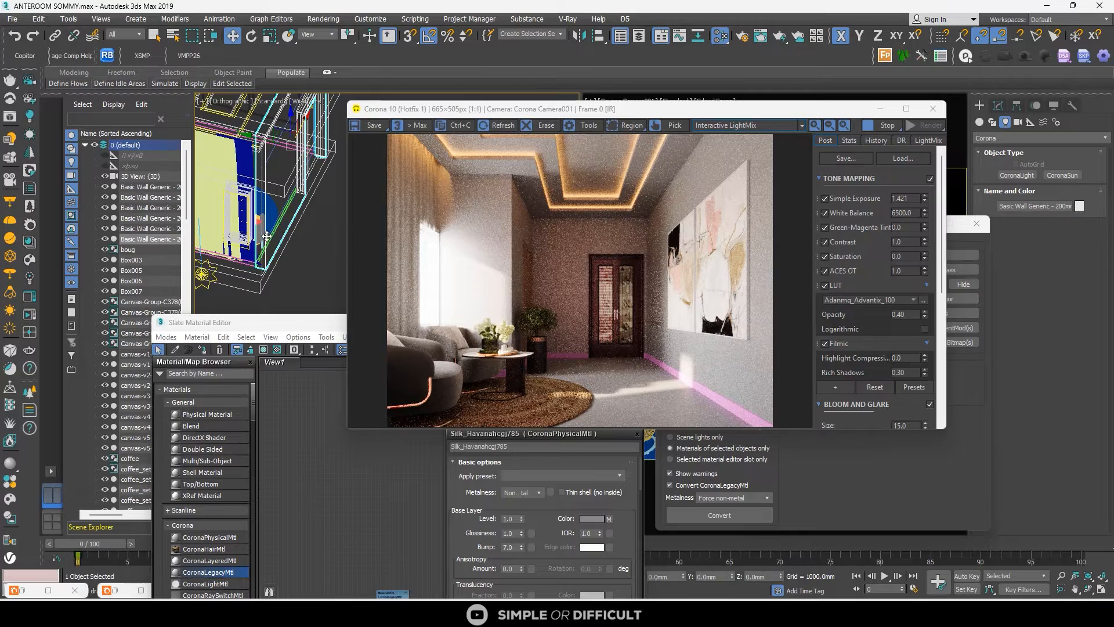
click(202, 350)
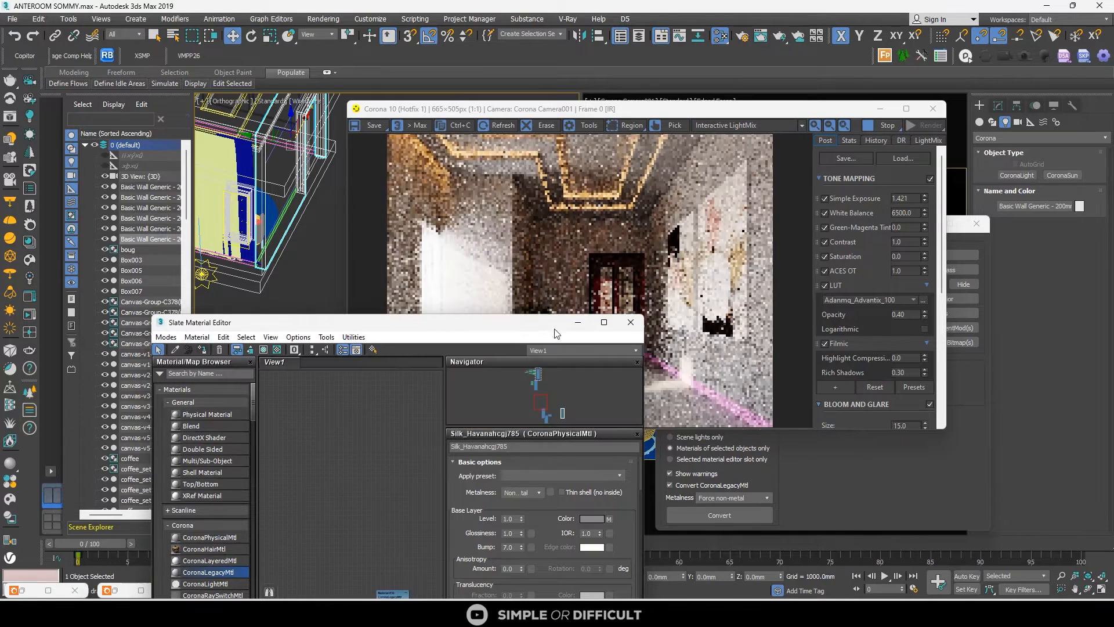
click(579, 323)
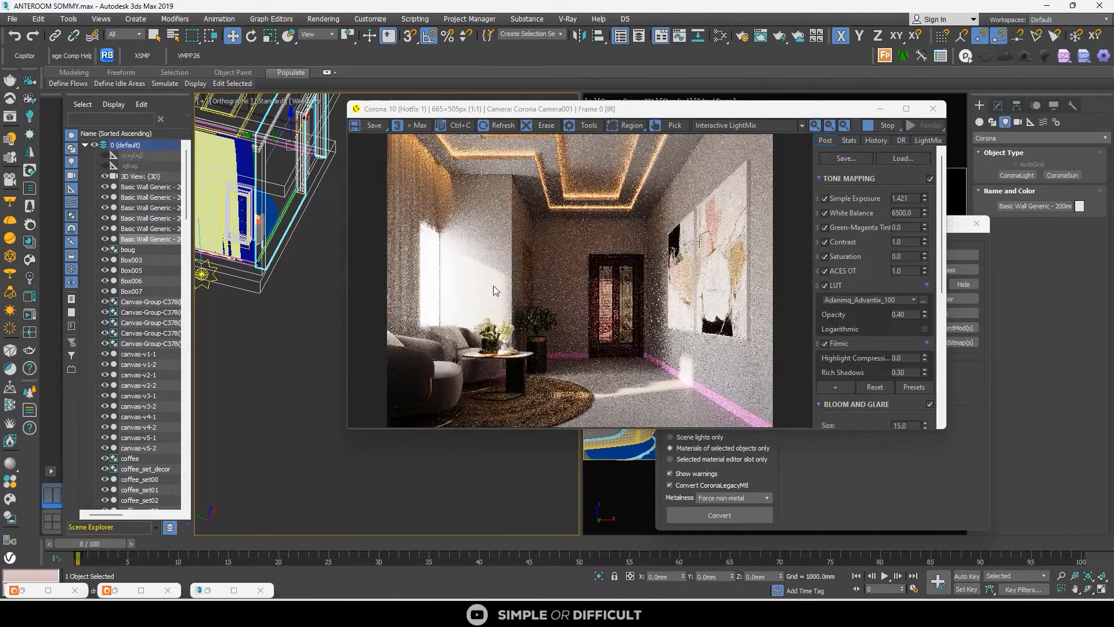
Select the M_Door-Passage-Double frame in an orbited orthographic view and assign it the same grey Corona material
scroll(613, 285, up, 1)
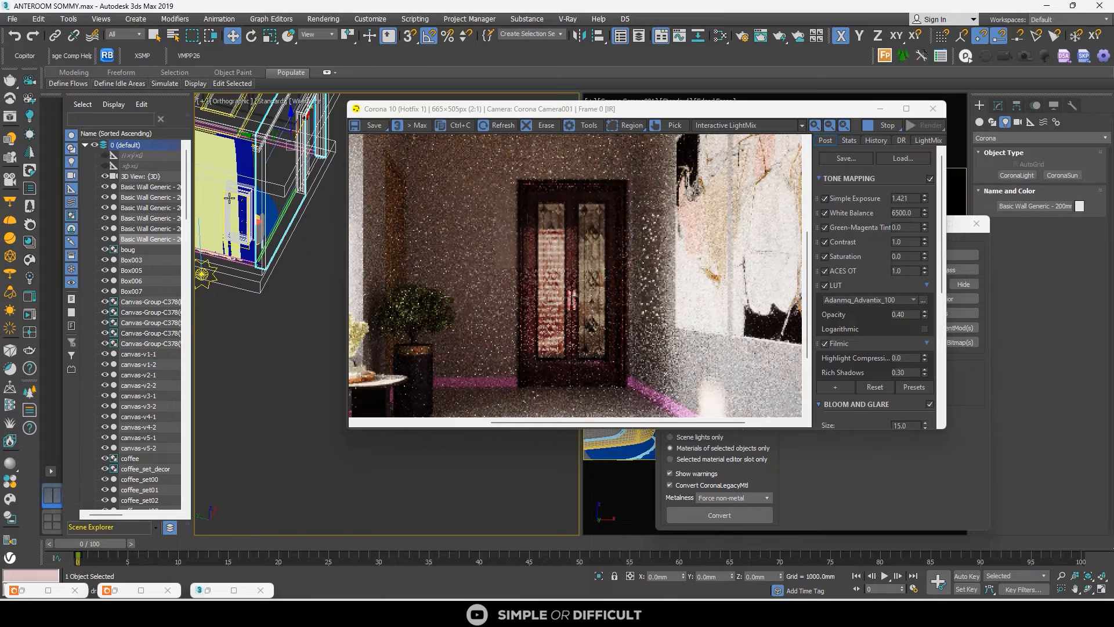
scroll(229, 198, down, 2)
alt+middle_drag(245, 193, 199, 185)
scroll(297, 134, up, 3)
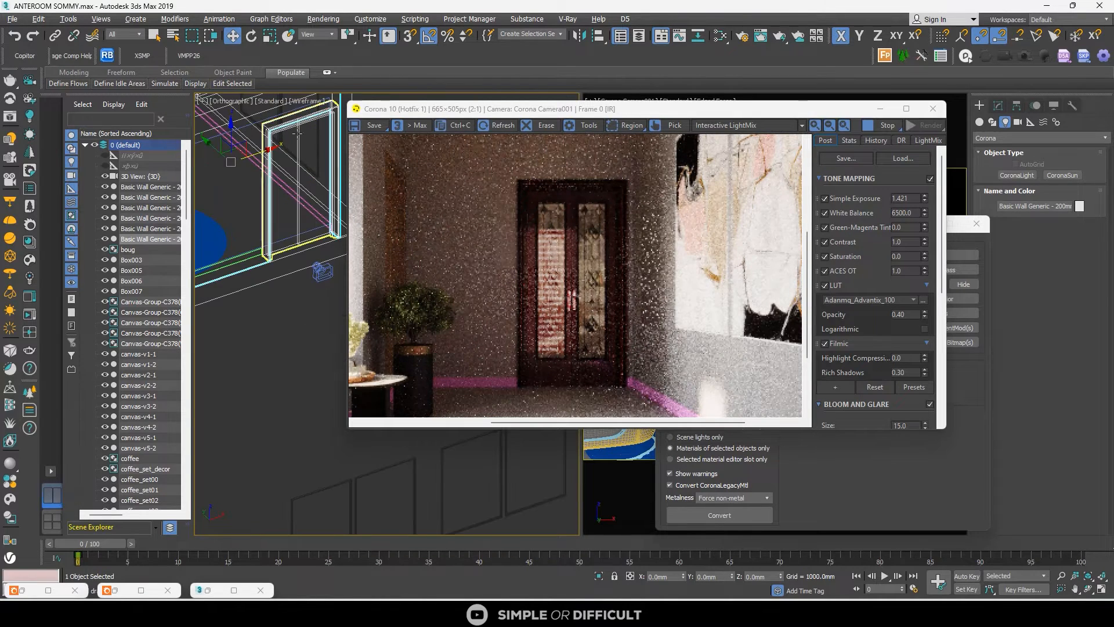
click(296, 126)
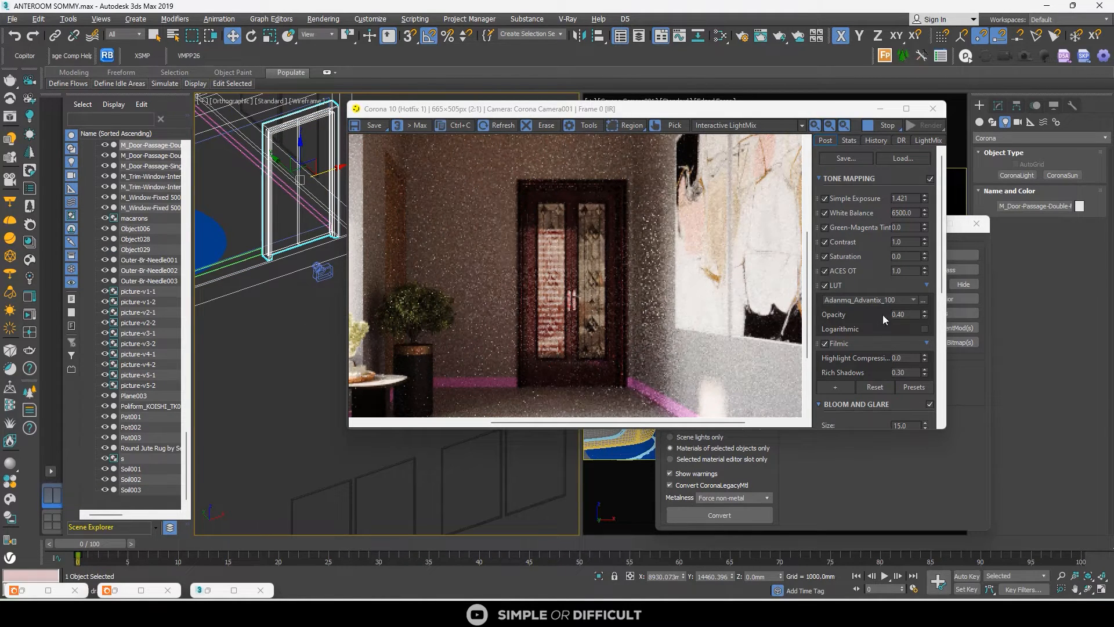
click(721, 36)
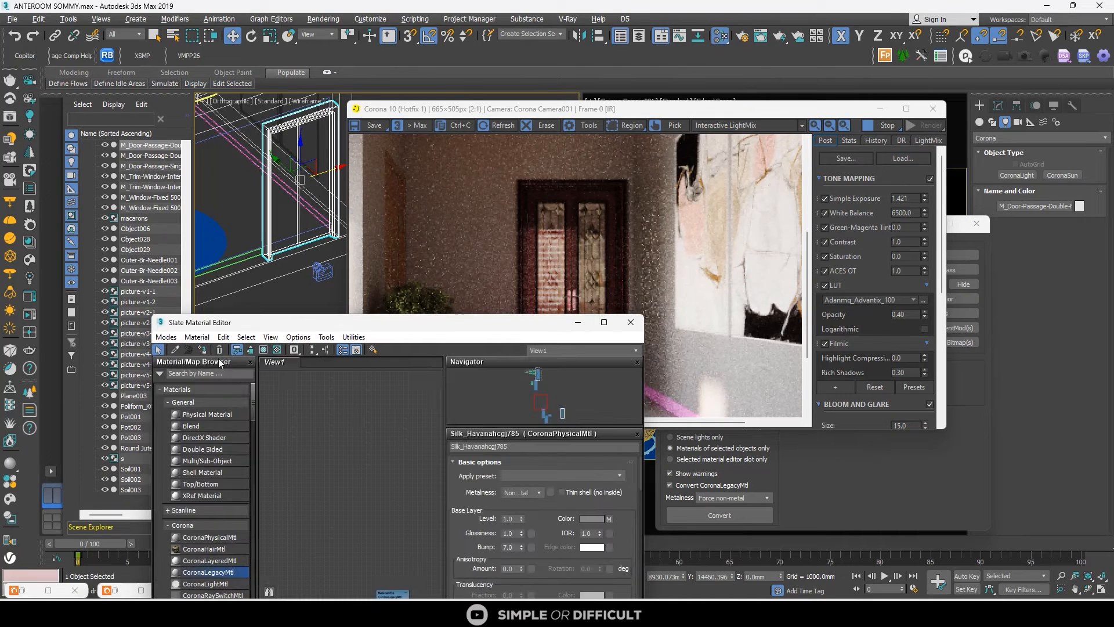
click(577, 322)
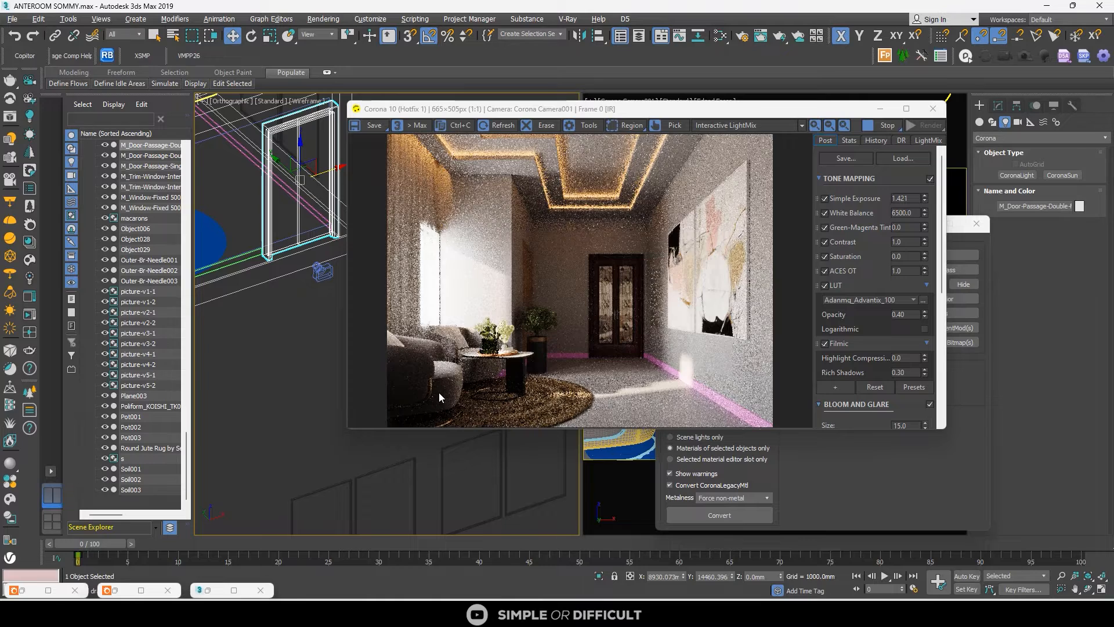
Inspect the updated render, then clear the render window and Corona Converter away from the camera viewport
scroll(537, 184, up, 1)
scroll(537, 187, down, 1)
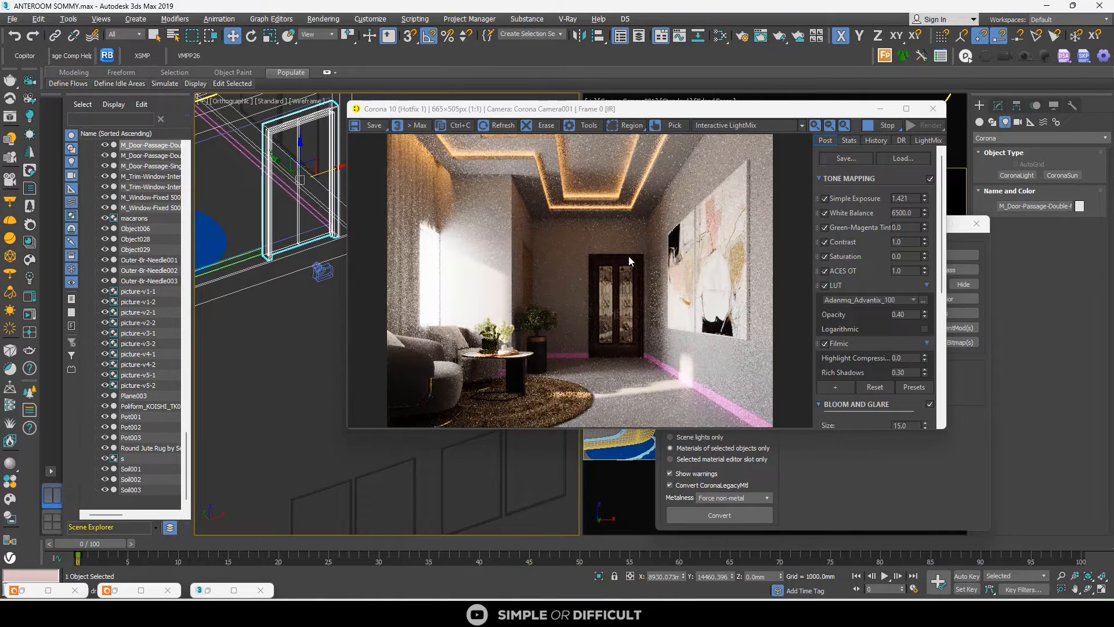
drag(698, 116, 517, 81)
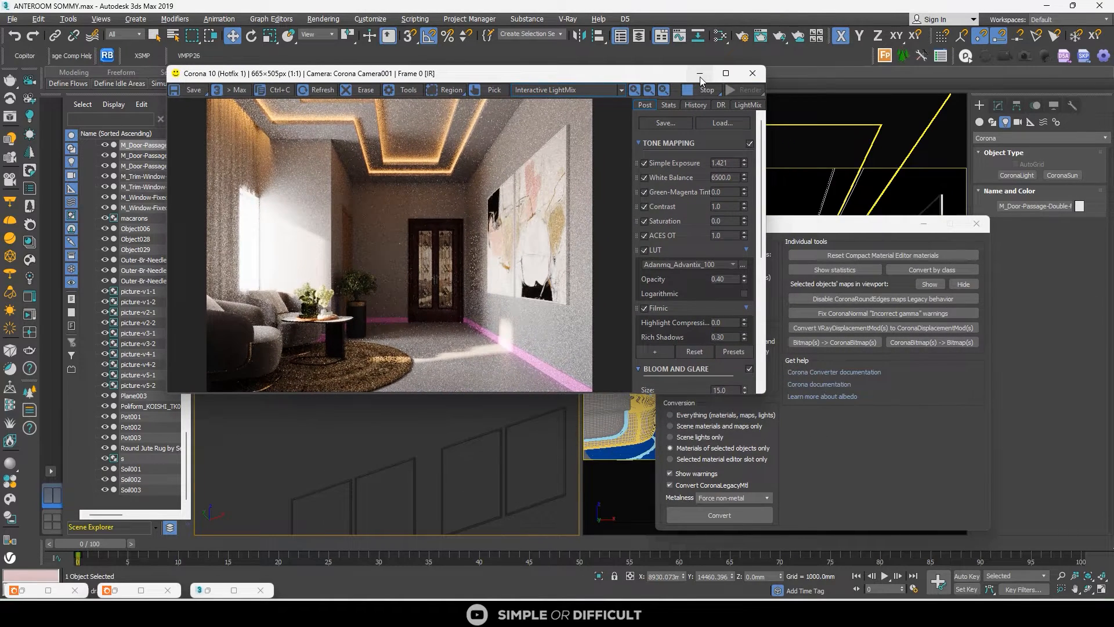
drag(659, 78, 459, 119)
click(924, 224)
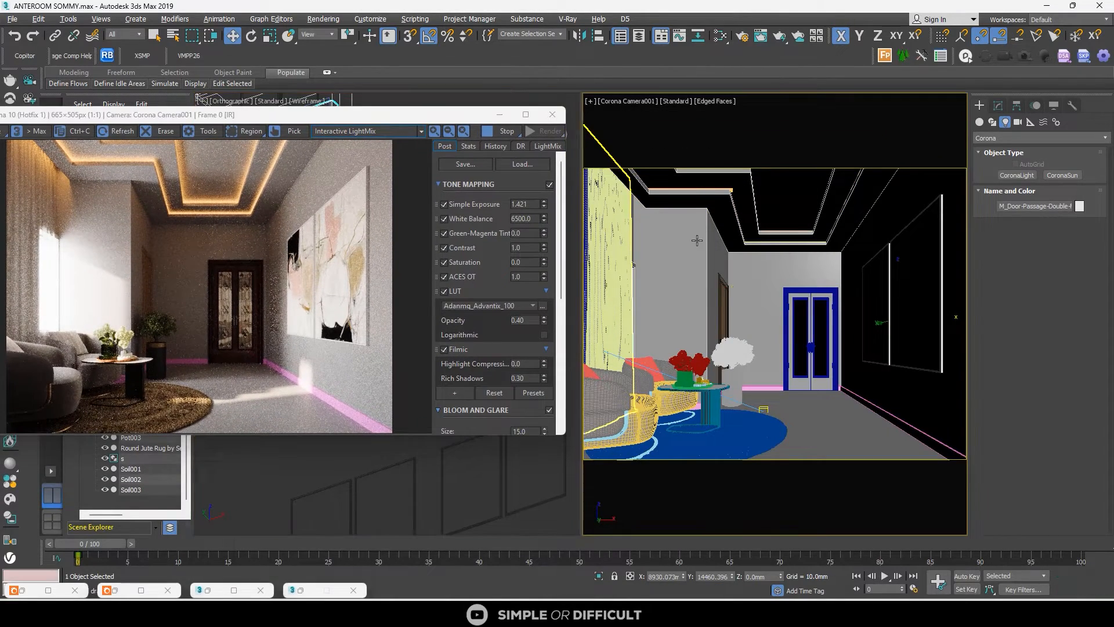
Select the room's walls in the camera view and assign them Wall Paint White Satin from the Corona Material Library
click(639, 212)
ctrl+click(638, 212)
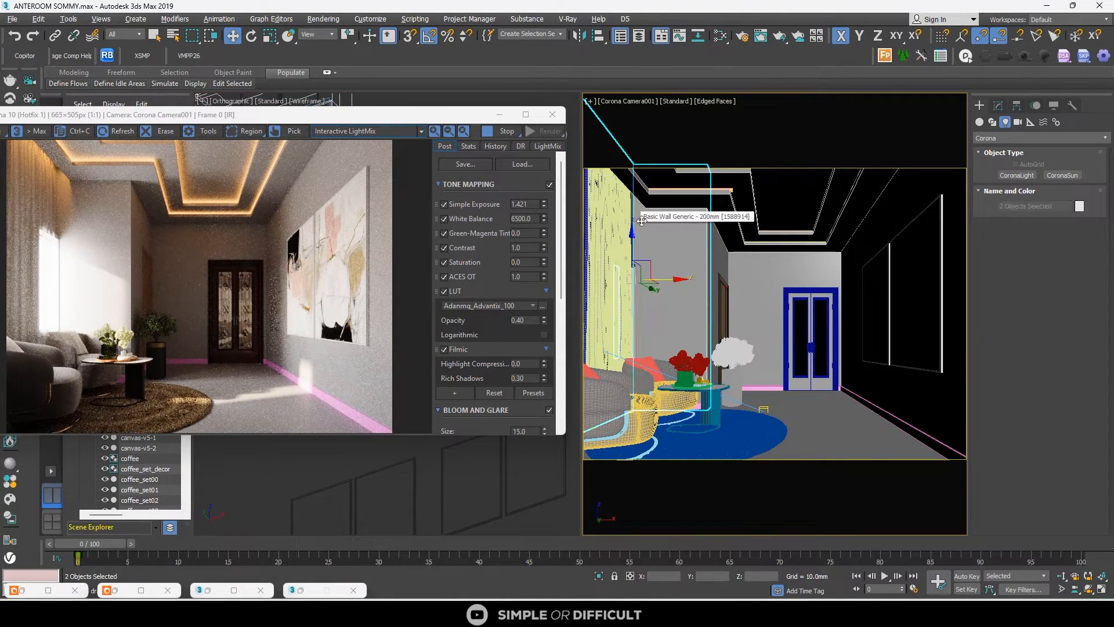
ctrl+click(760, 263)
ctrl+click(760, 263)
ctrl+click(862, 246)
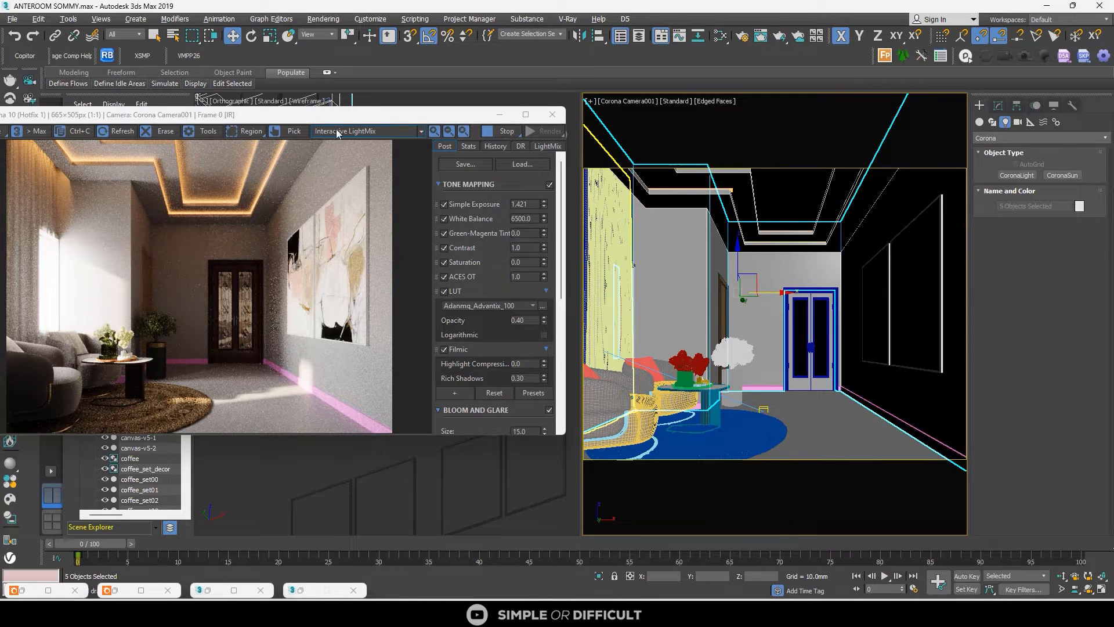
drag(344, 115, 618, 134)
click(30, 225)
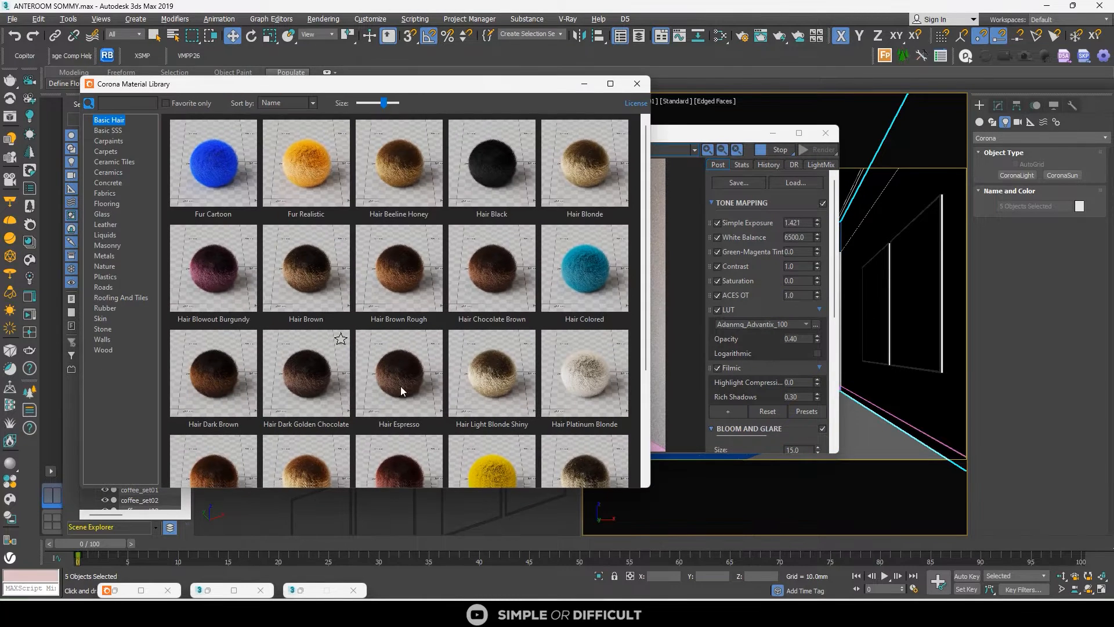
scroll(400, 385, down, 3)
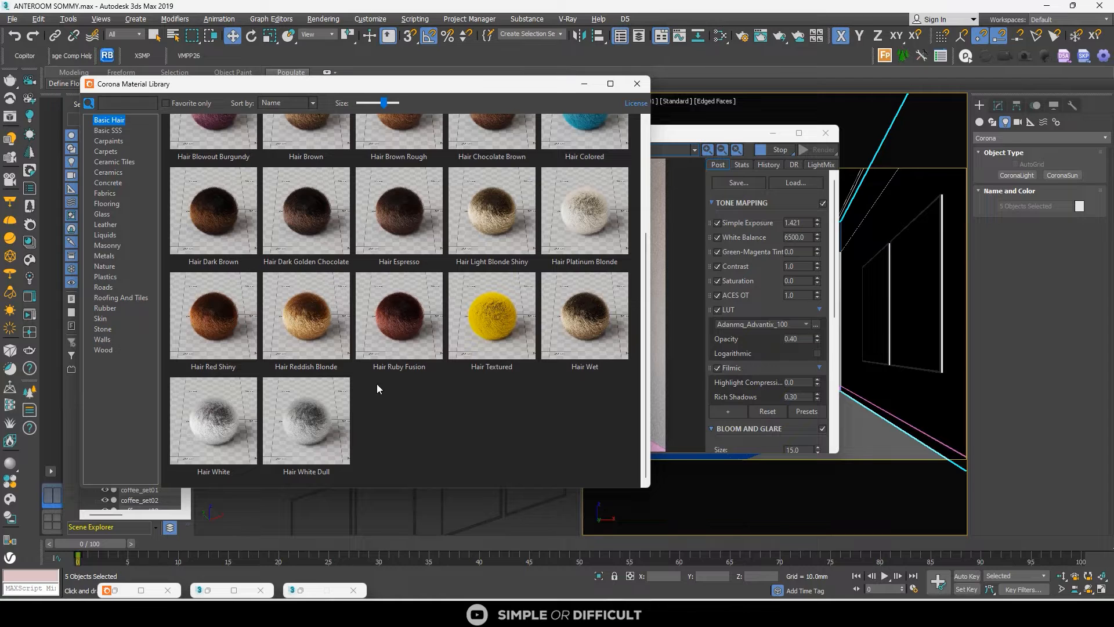
drag(646, 195, 626, 398)
right_click(255, 441)
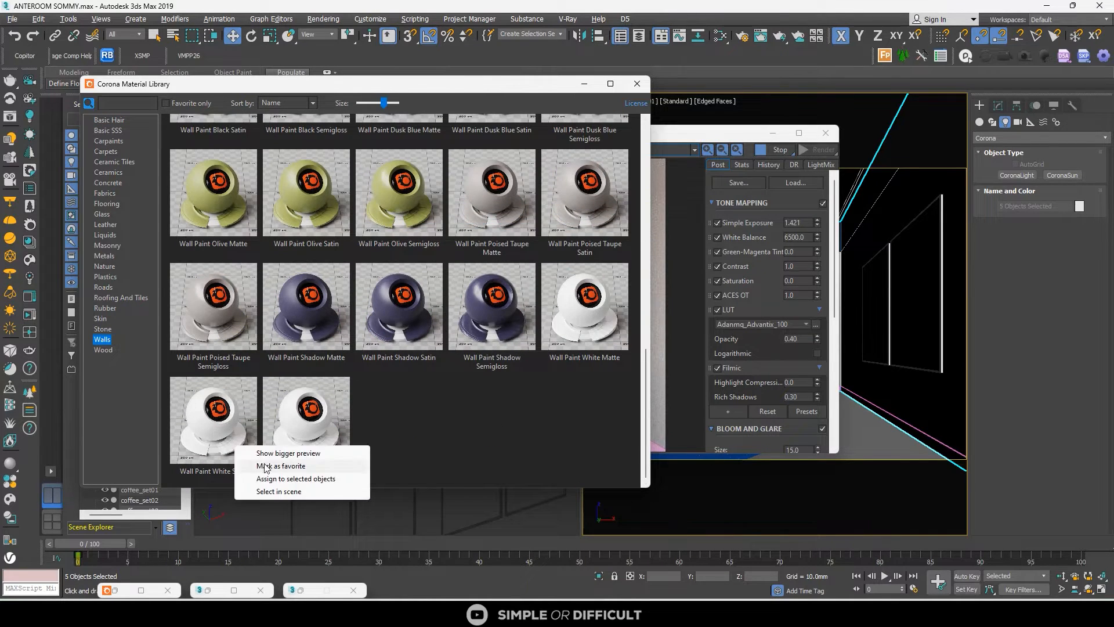
click(275, 477)
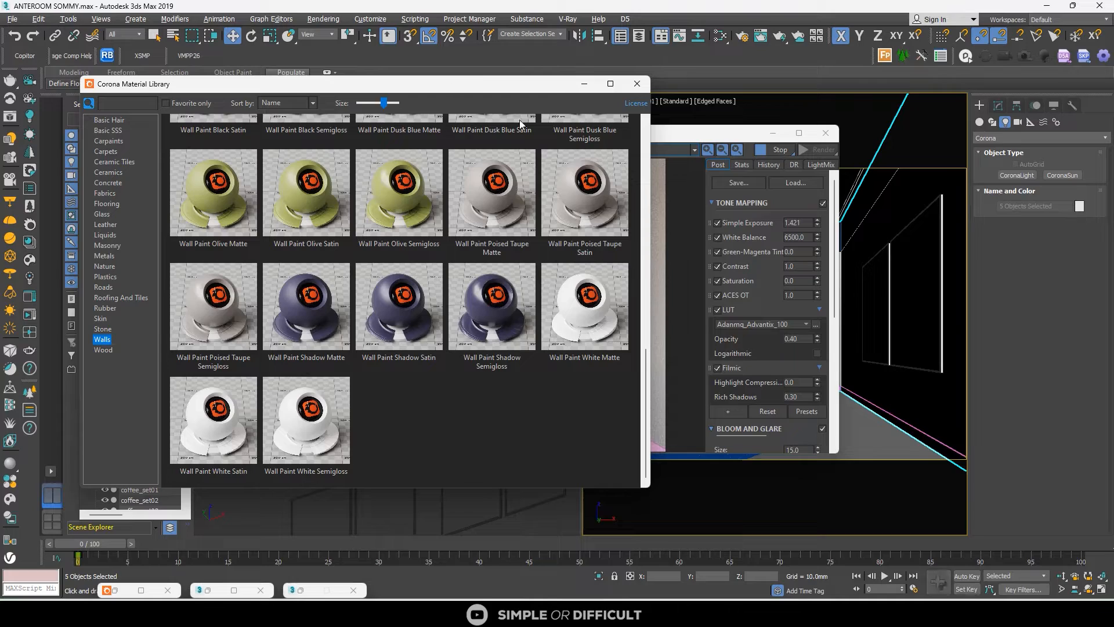
Select the ceiling pieces in the camera view and assign them Wall Paint White Semigloss from the Corona Material Library
drag(402, 81, 770, 240)
drag(660, 133, 444, 114)
click(815, 181)
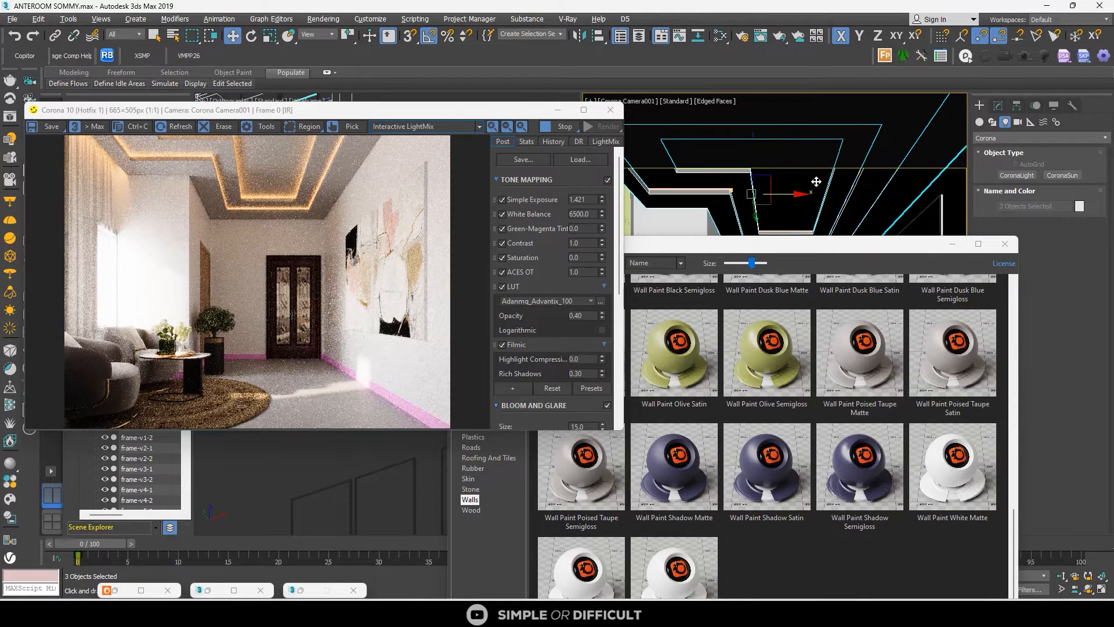
right_click(672, 582)
click(696, 557)
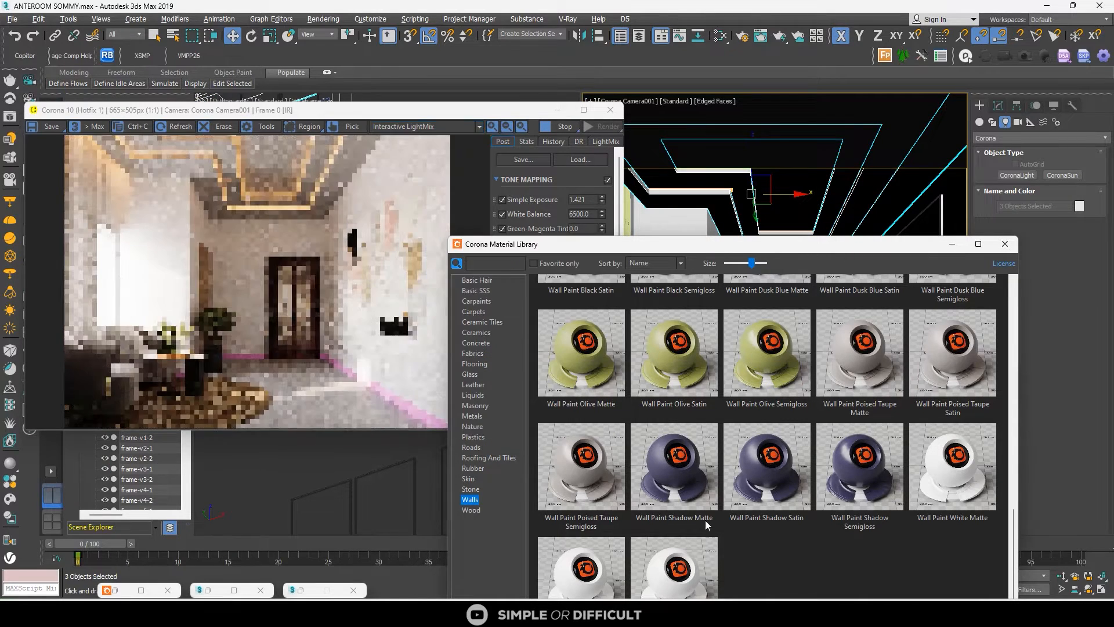
Enlarge the interactive render and set its tone mapping to simple exposure 0.463 and saturation -0.068
drag(688, 248, 882, 98)
click(583, 109)
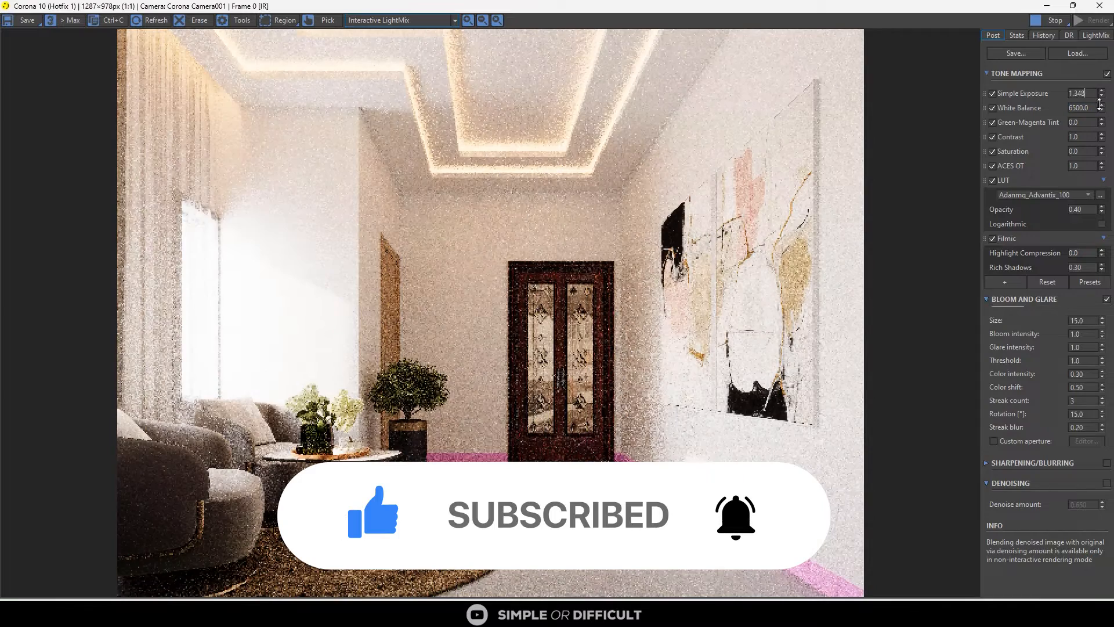
drag(1094, 167, 1094, 223)
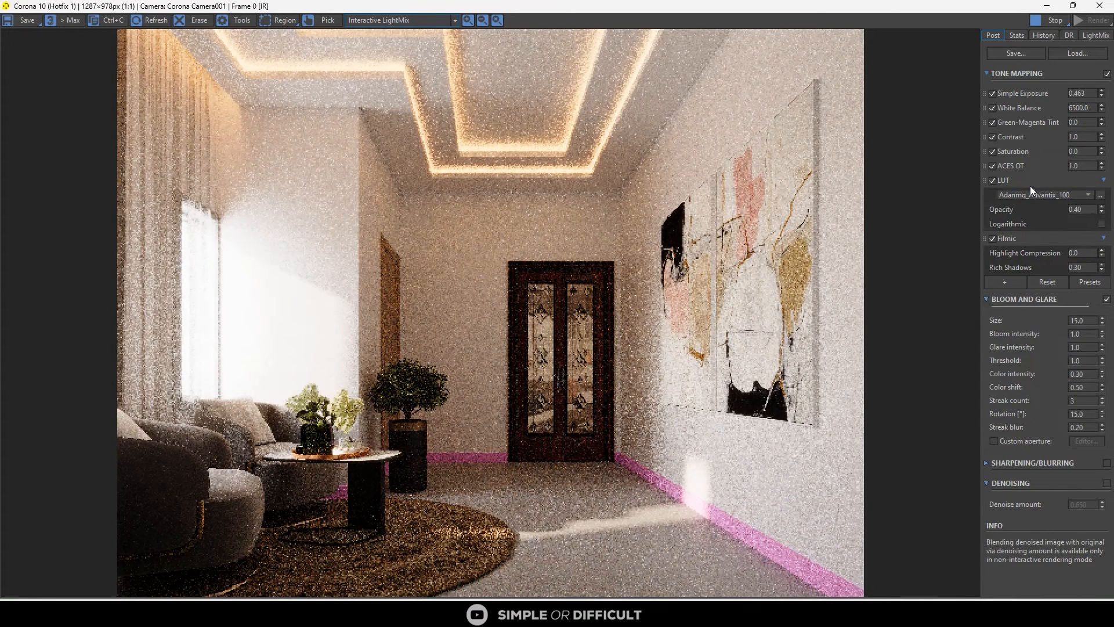
drag(1099, 166, 1100, 169)
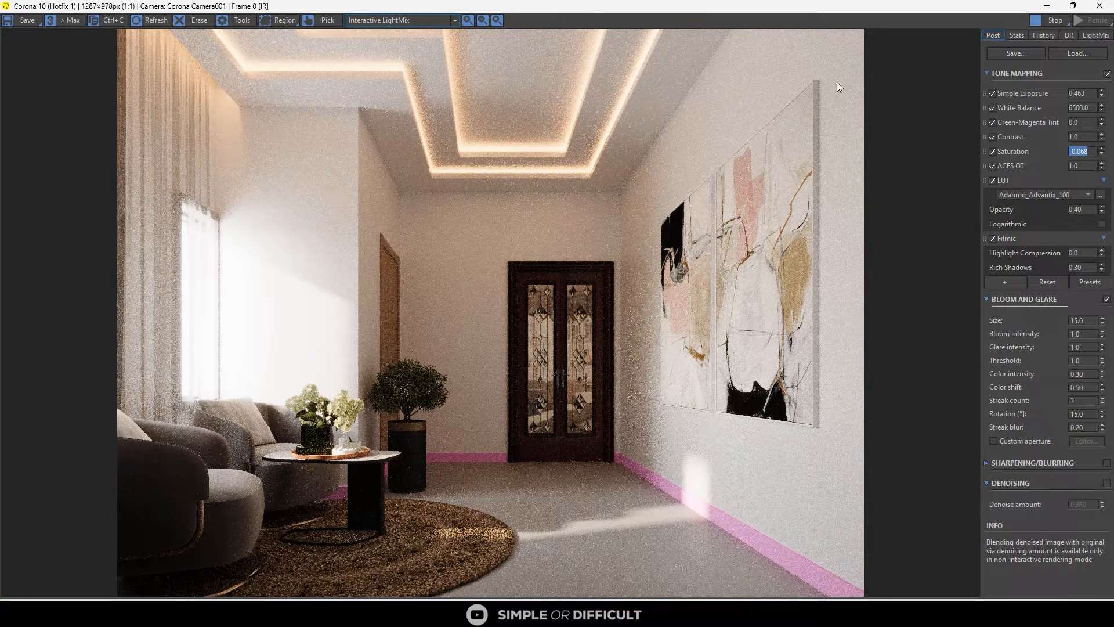
click(1073, 5)
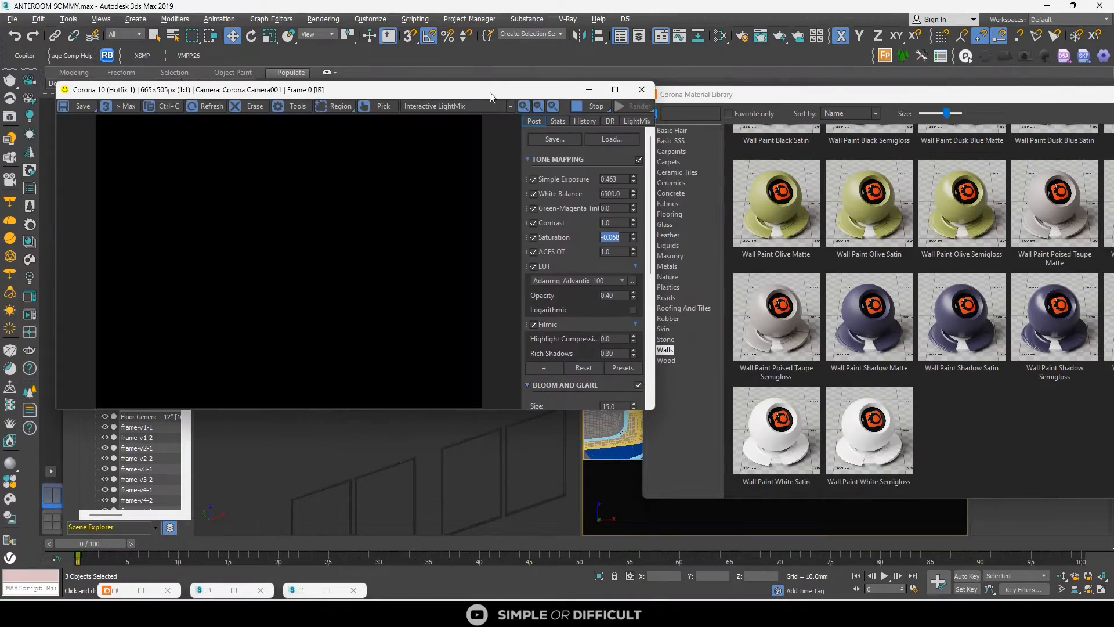
Put away the Corona Material Library and sample the back wall's material from the camera view in the Slate Material Editor
drag(984, 97, 852, 136)
click(1005, 132)
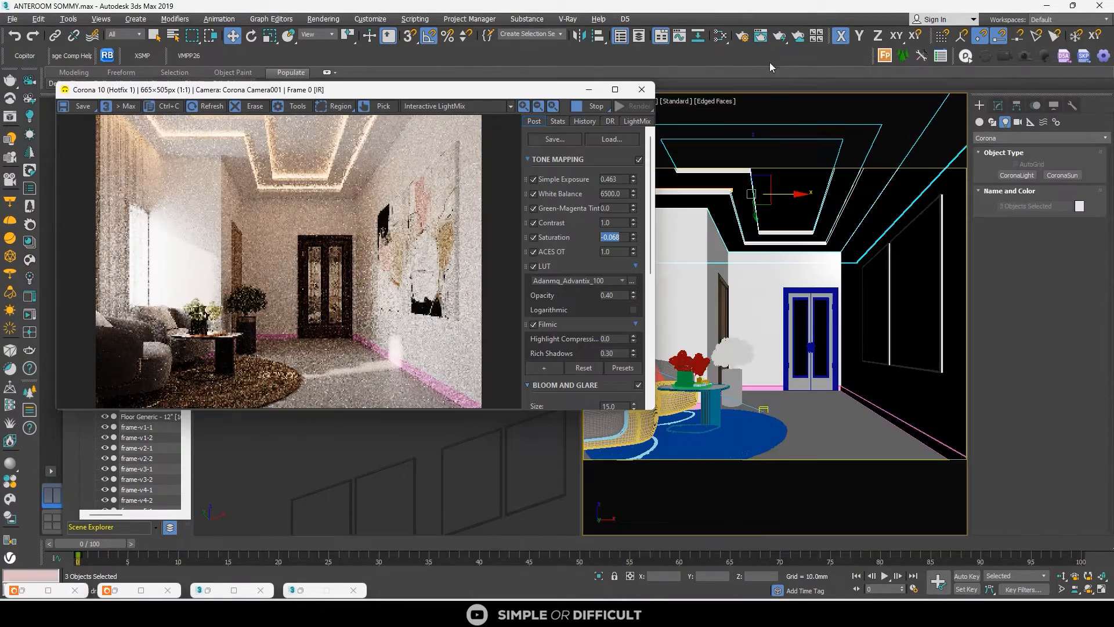
click(721, 36)
drag(178, 320, 588, 192)
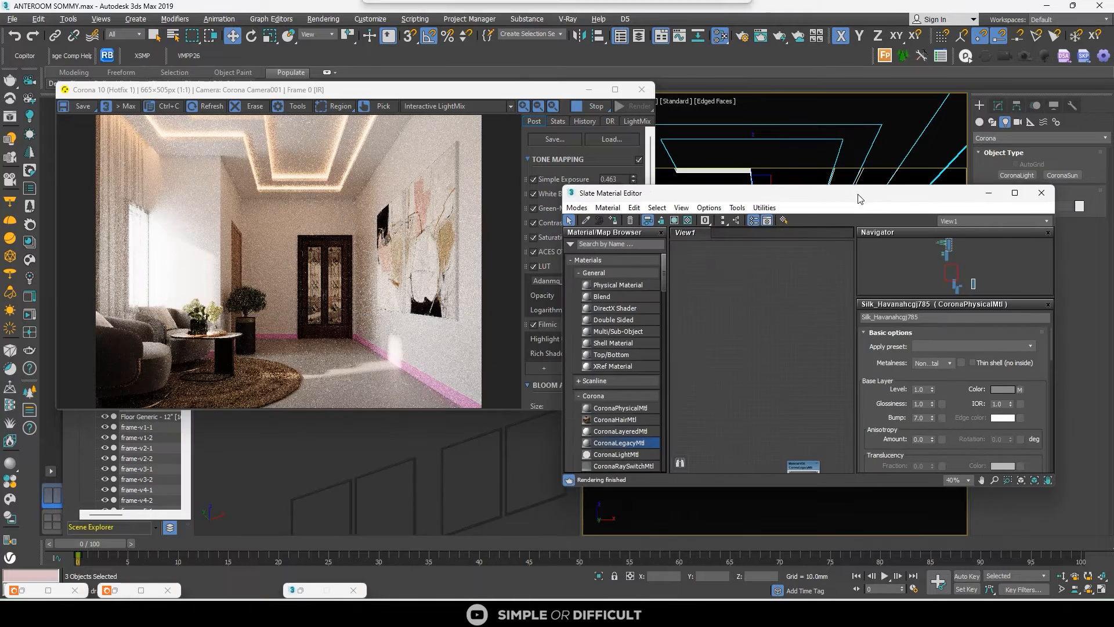
click(587, 220)
drag(759, 194, 792, 273)
click(783, 259)
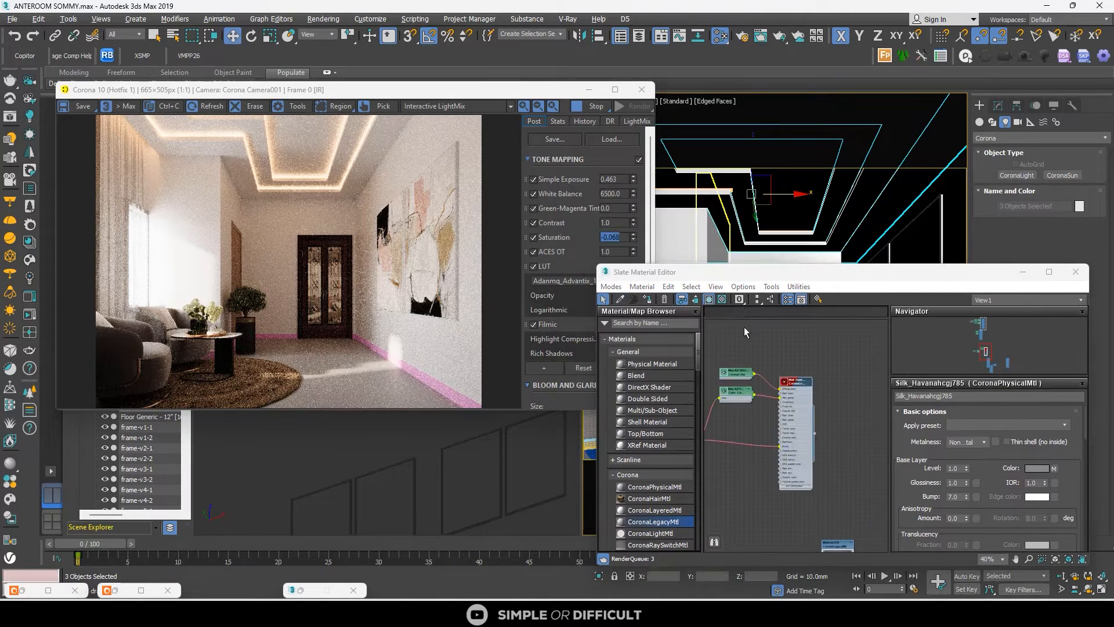
Darken the wall paint's Corona solid colour to value 158 and inspect the walls and ceiling in the interactive render
scroll(745, 374, up, 2)
click(746, 376)
click(980, 430)
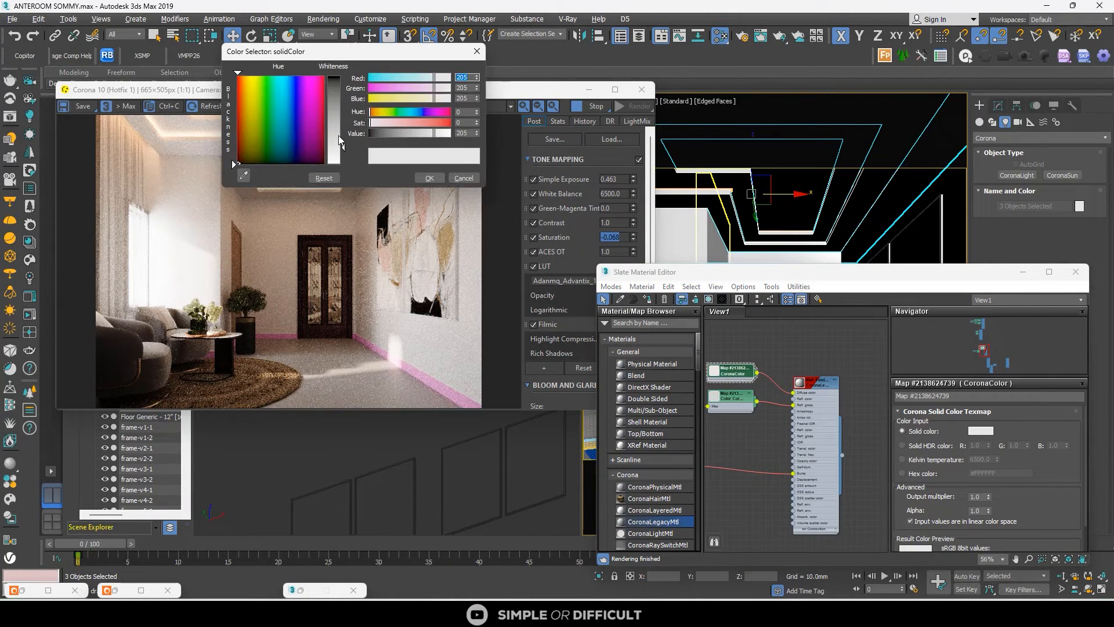
drag(342, 135, 335, 130)
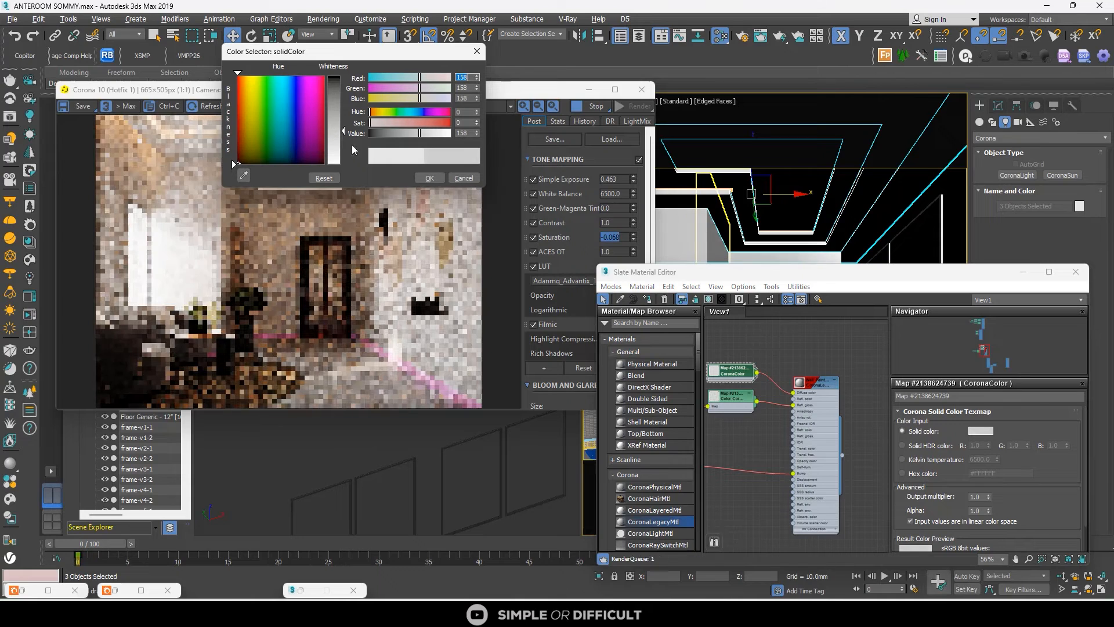
click(430, 179)
click(773, 248)
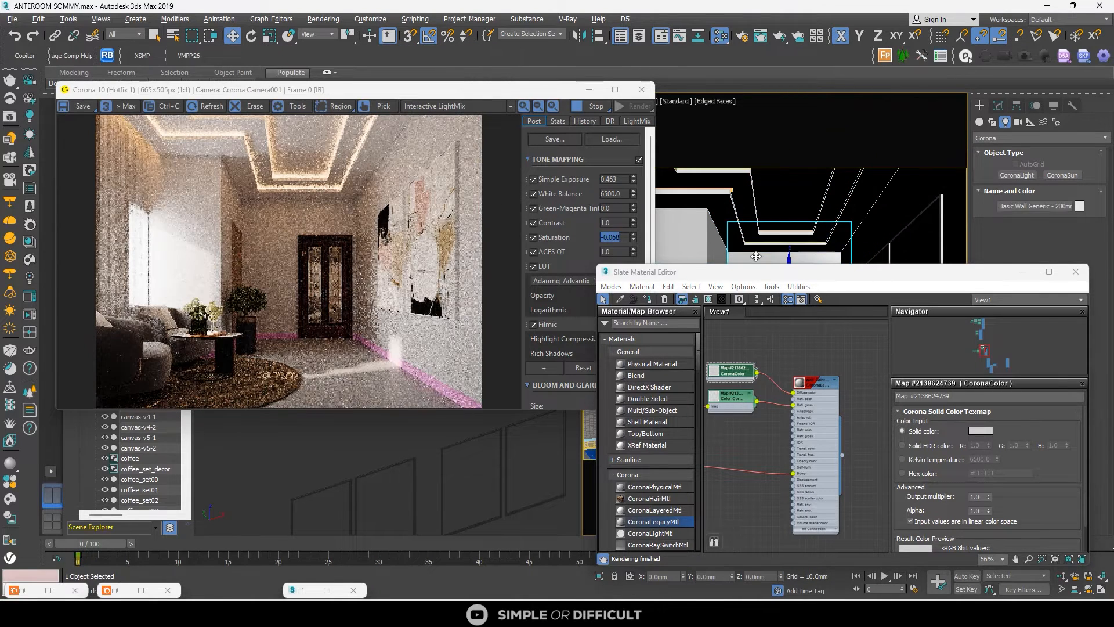
click(880, 223)
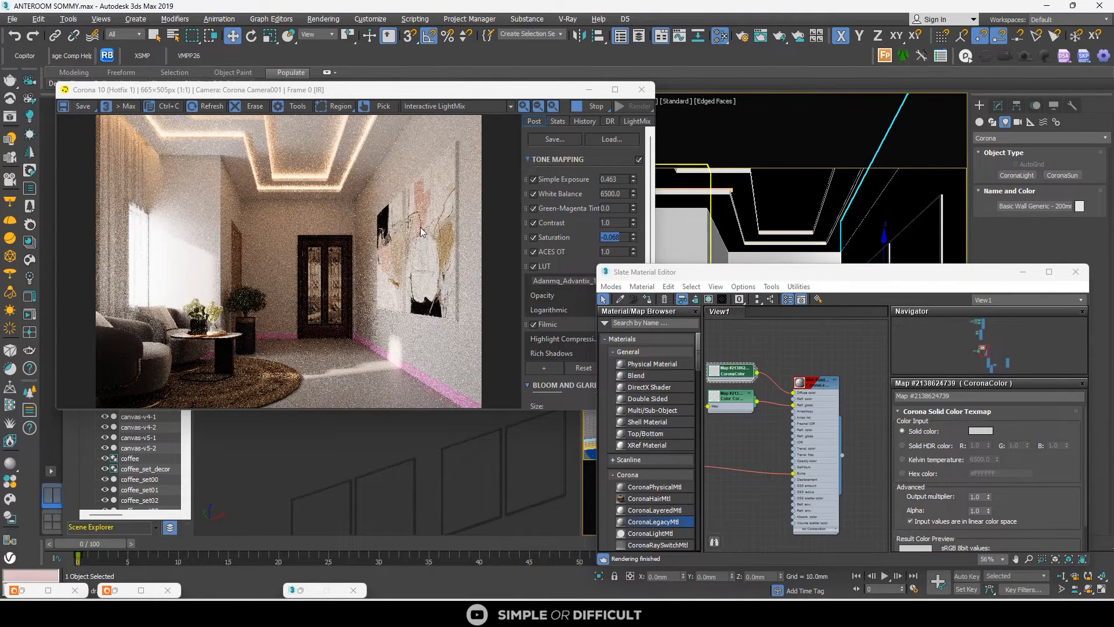
scroll(203, 136, up, 5)
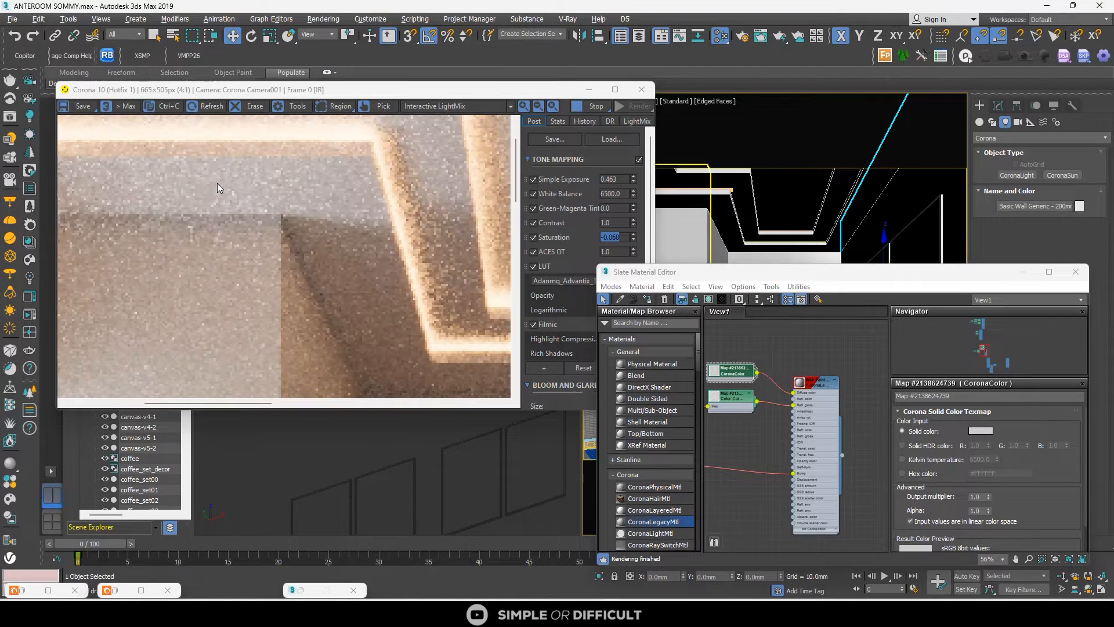
scroll(217, 183, down, 5)
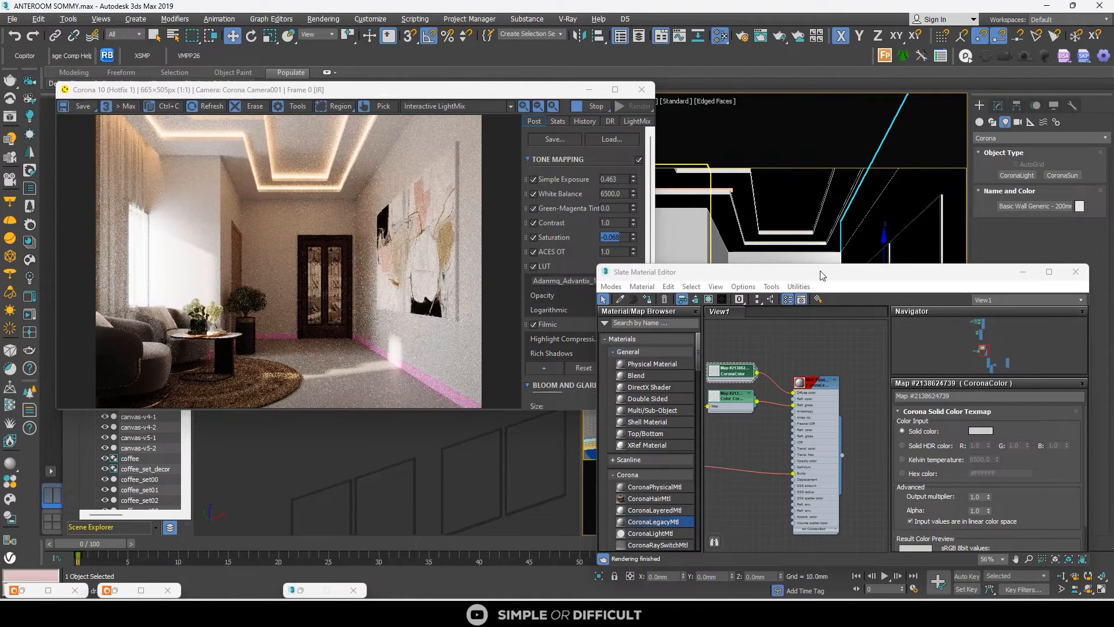
Sample the round rug's material into the Slate Material Editor and locate its colour map nodes
mouse_move(821, 271)
mouse_down()
mouse_move(318, 186)
mouse_move(743, 236)
mouse_move(461, 157)
mouse_up()
scroll(298, 315, down, 3)
click(524, 261)
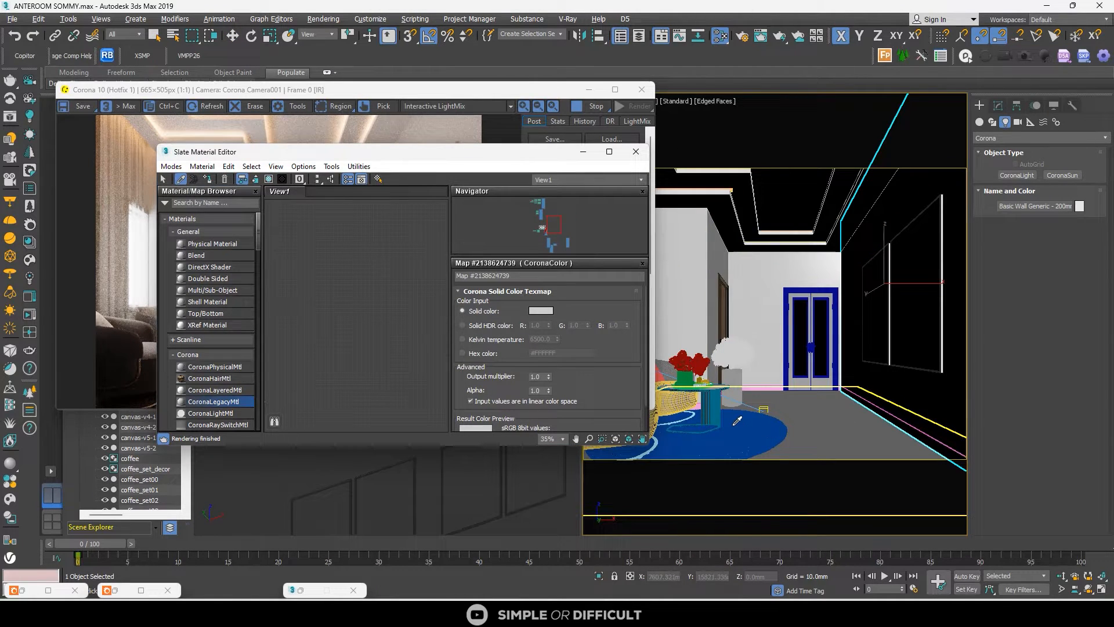
drag(394, 153, 760, 196)
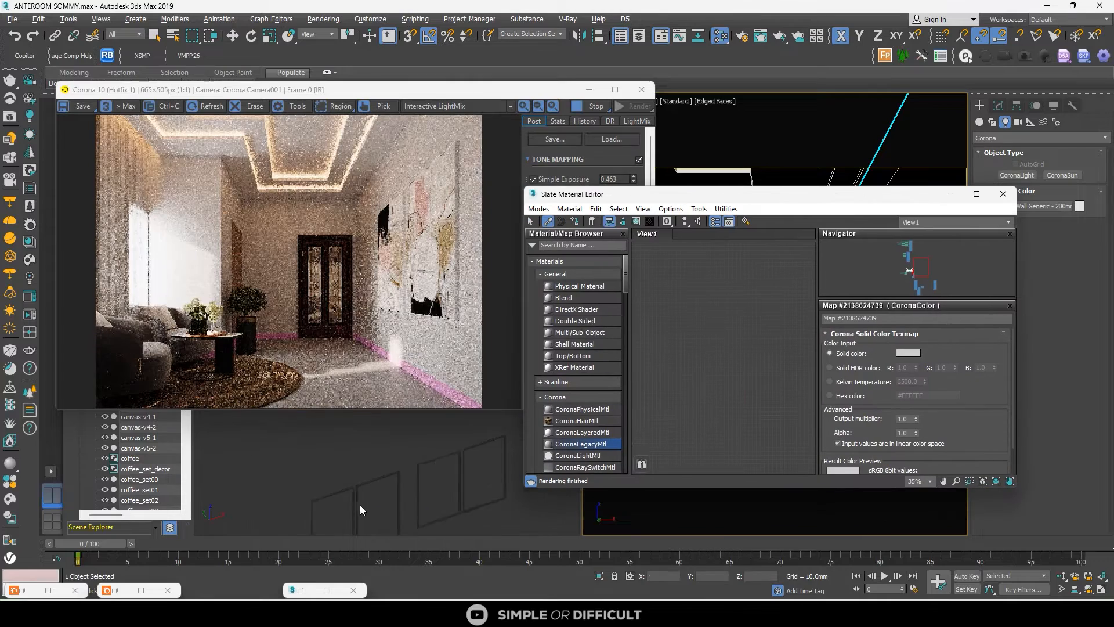
click(360, 509)
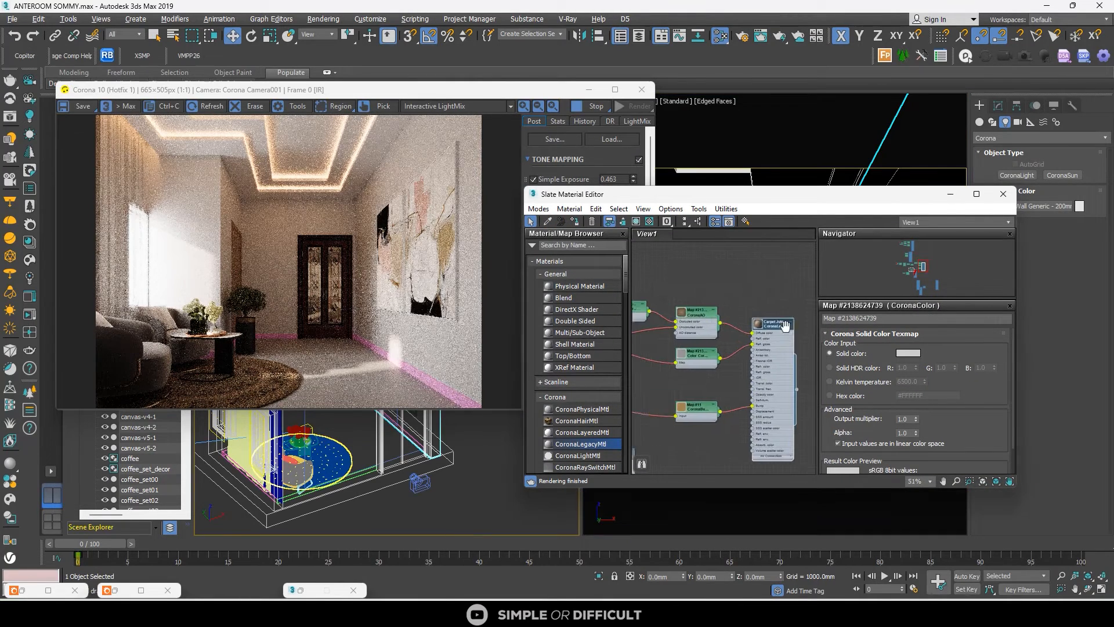
middle_drag(785, 326, 810, 338)
scroll(715, 323, up, 2)
middle_drag(716, 323, 791, 333)
Set the existing Color Correction map of the rug material to hue shift -2.99 and saturation -32.226
double_click(699, 334)
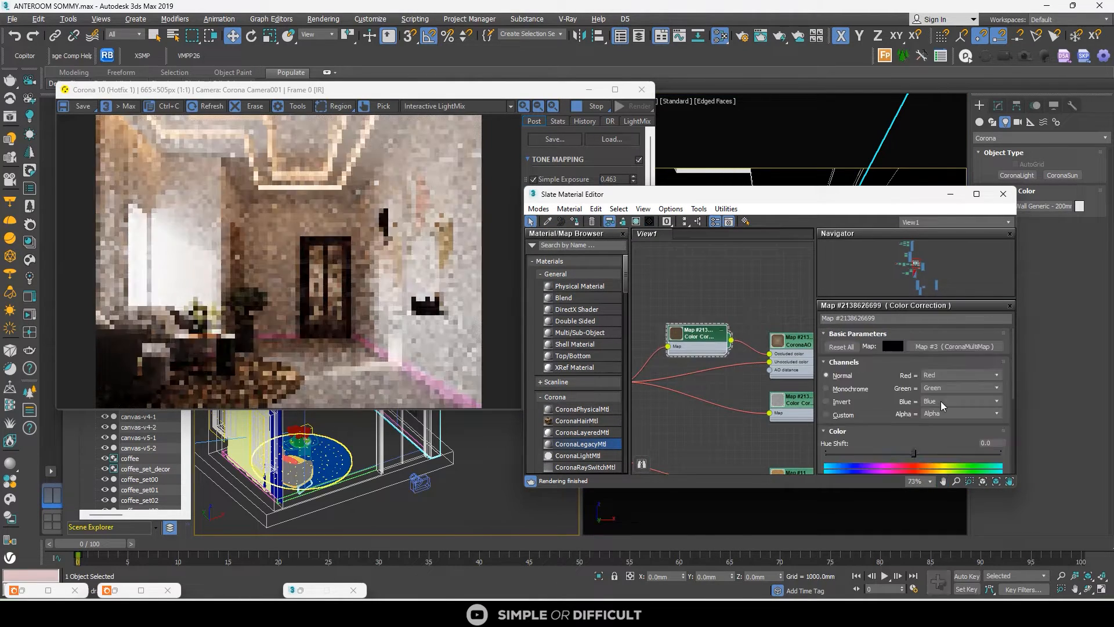
drag(913, 453, 719, 443)
scroll(945, 442, down, 1)
scroll(272, 382, up, 1)
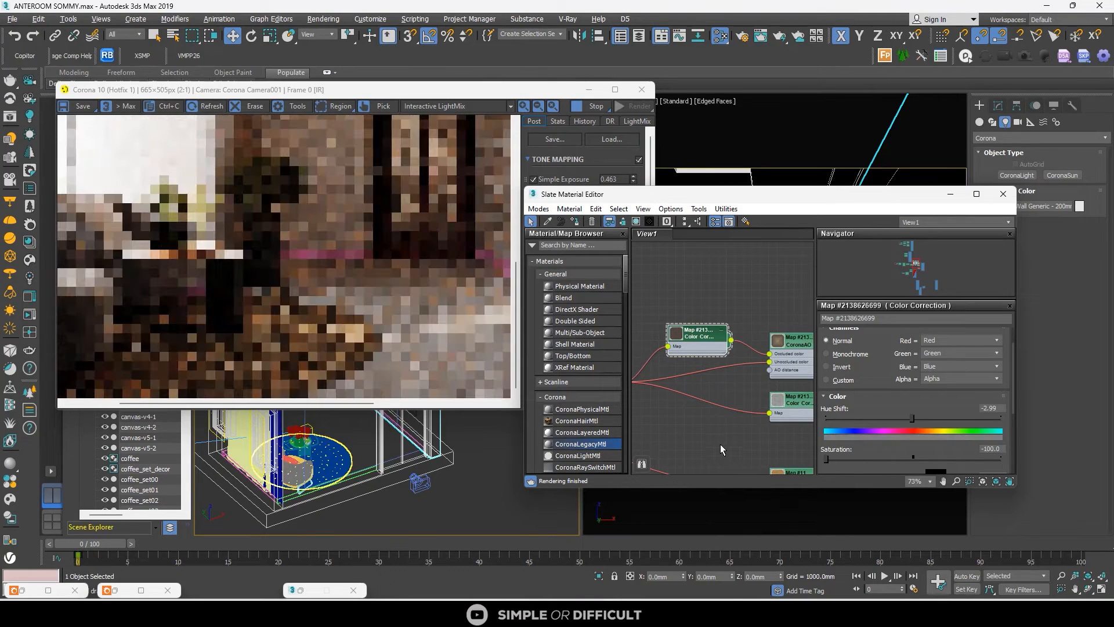
scroll(684, 364, down, 5)
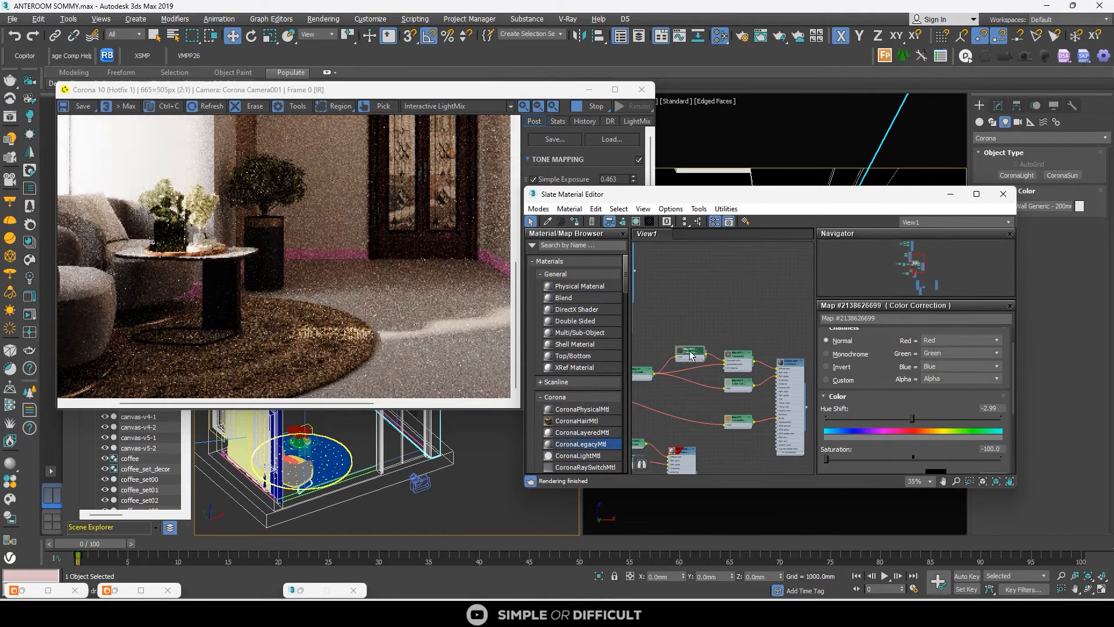
click(884, 459)
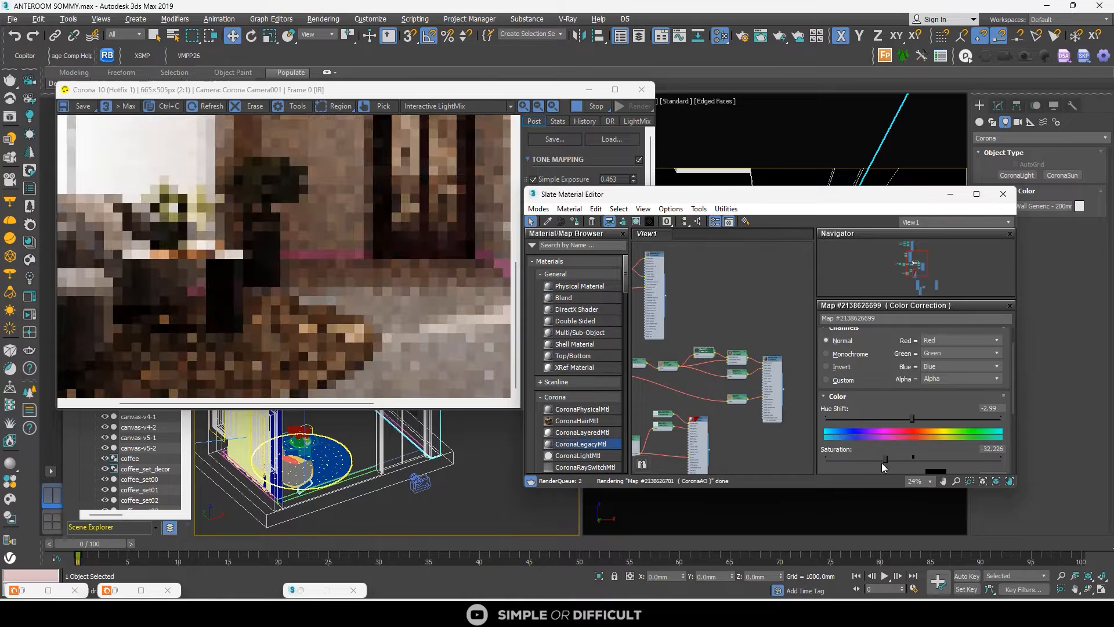
scroll(780, 348, up, 5)
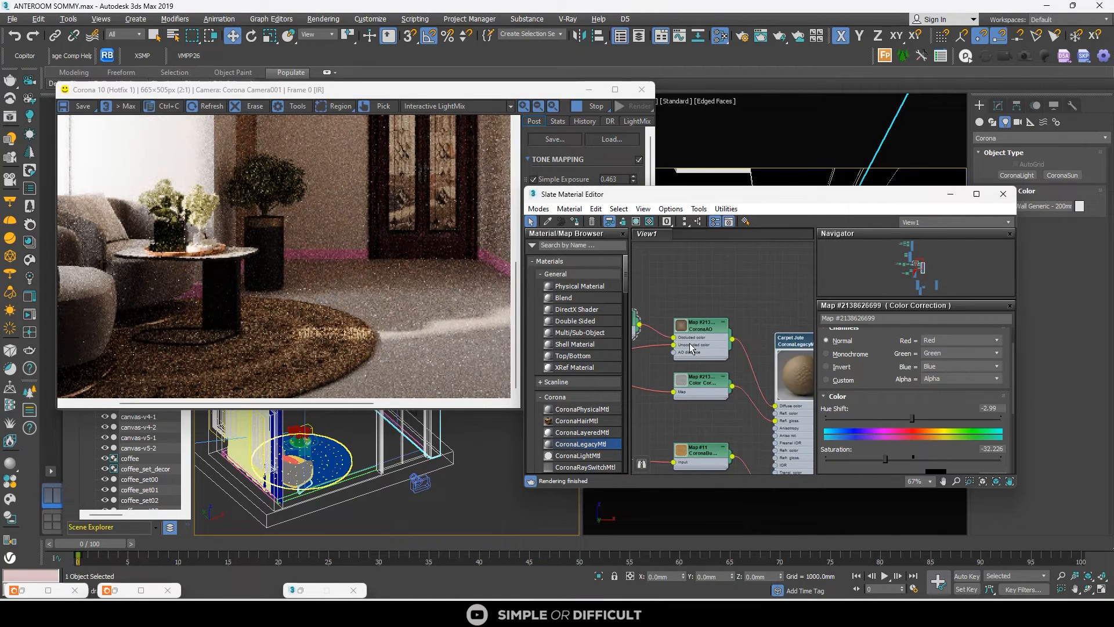
Insert a new ColorCorrection map between the CoronaAO map and the Carpet Jute material's diffuse colour
scroll(731, 311, down, 3)
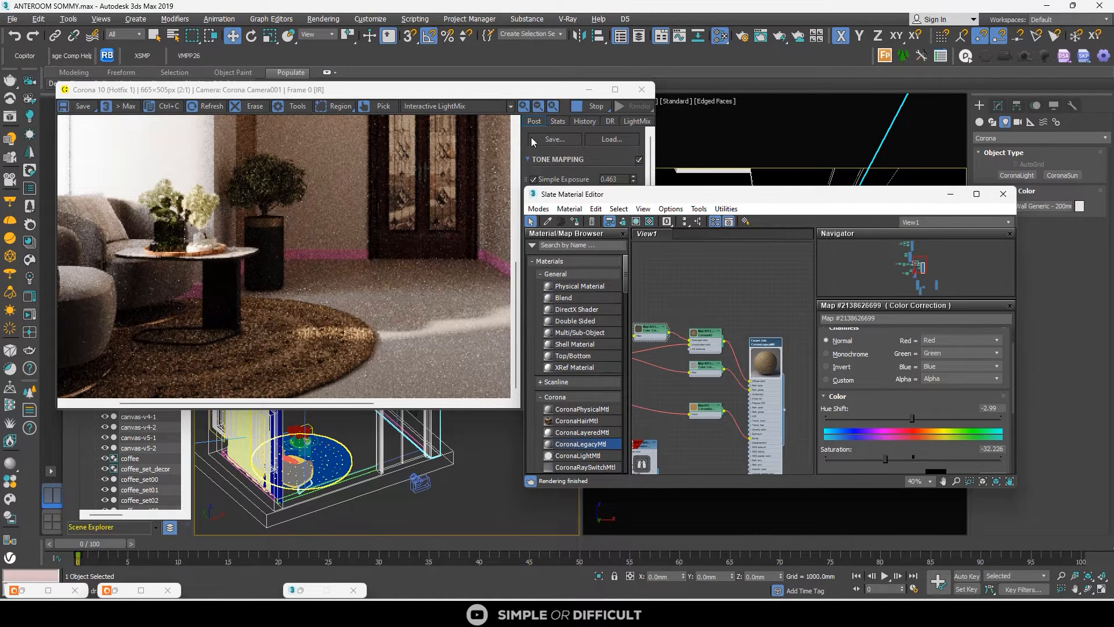
scroll(734, 325, down, 3)
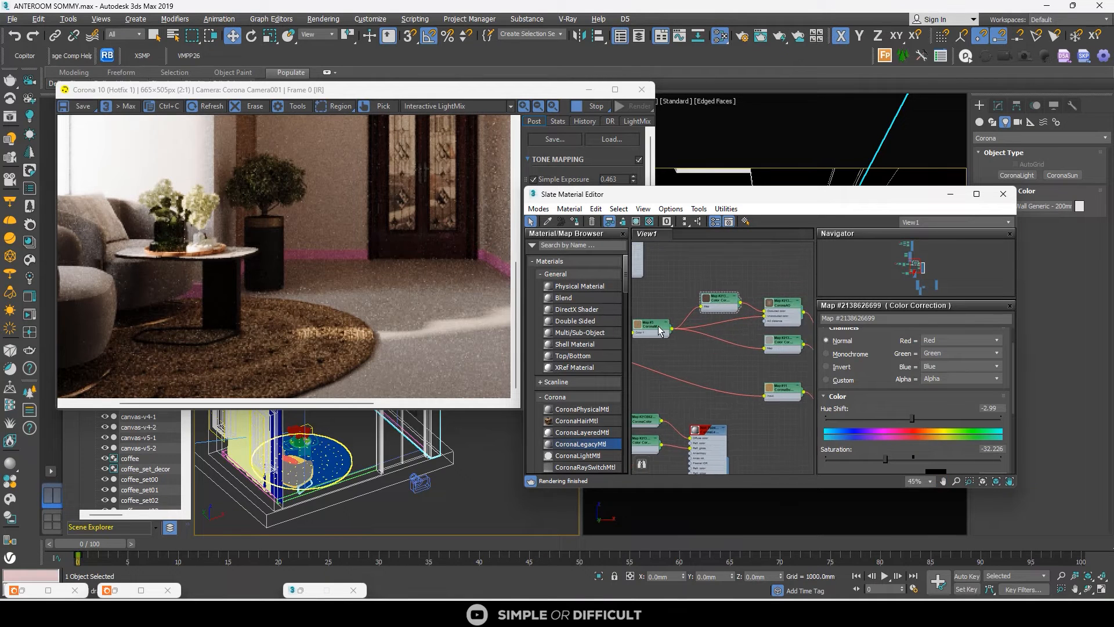
scroll(734, 335, up, 4)
click(543, 397)
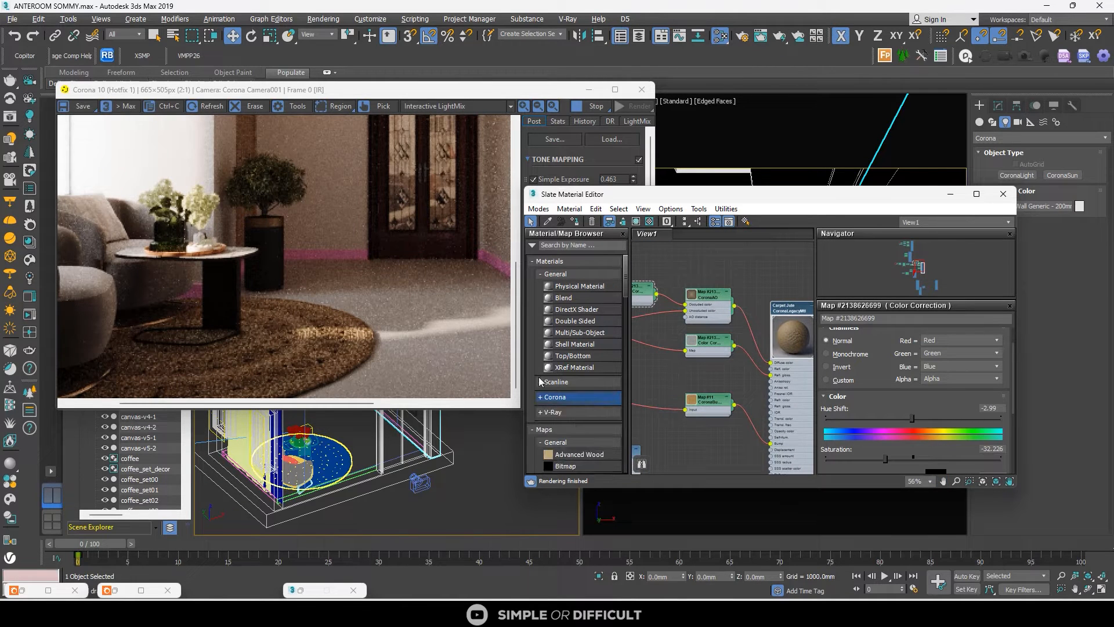
scroll(555, 430, down, 2)
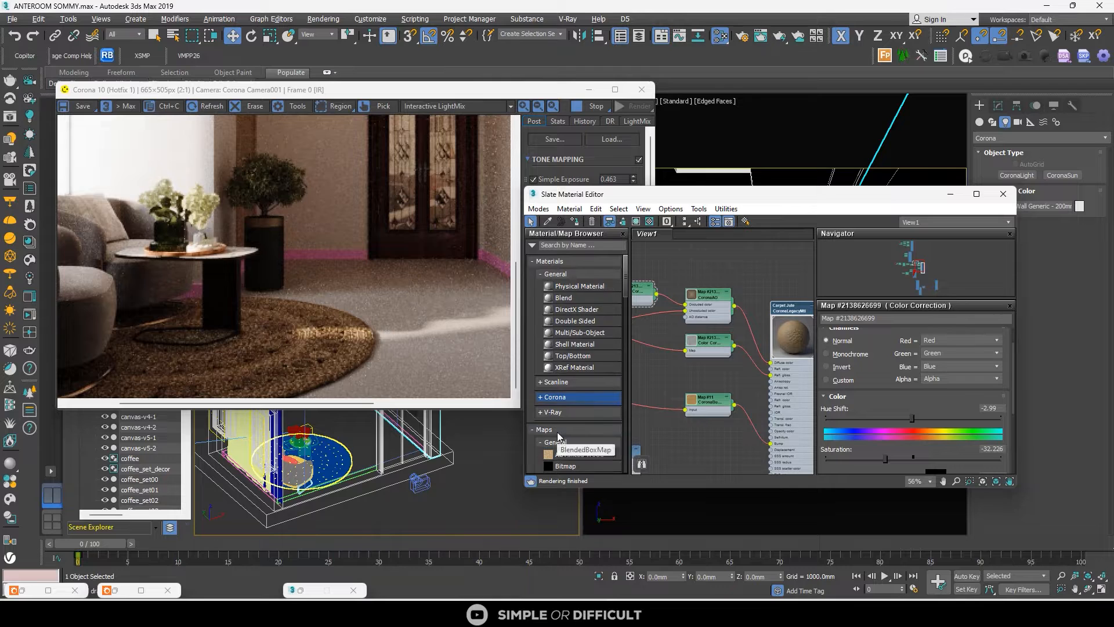
scroll(571, 409, down, 2)
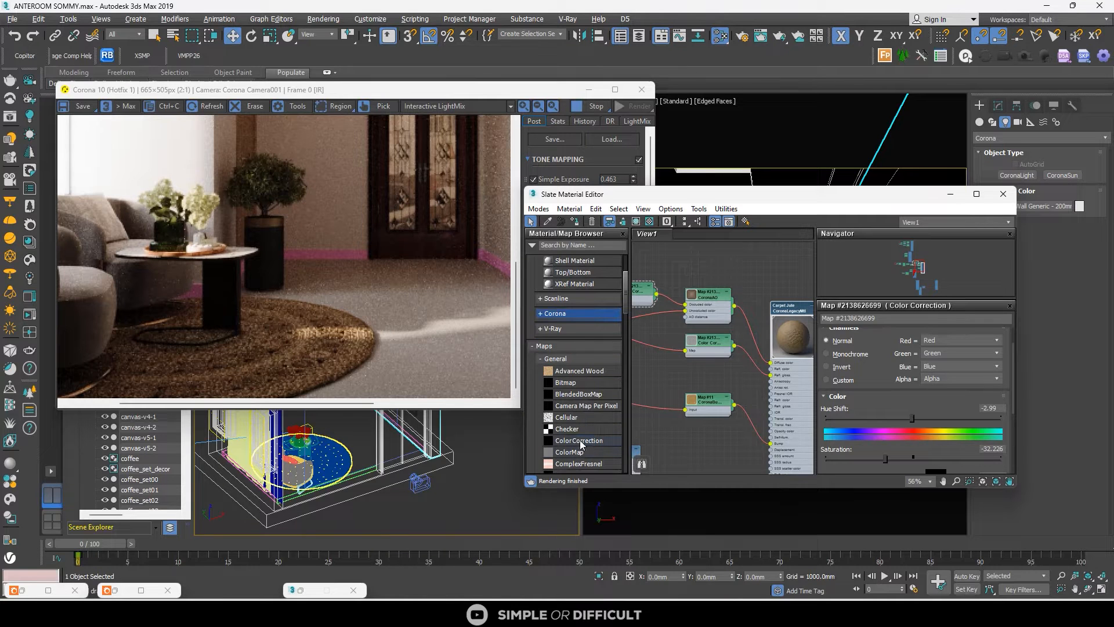
drag(748, 316, 748, 318)
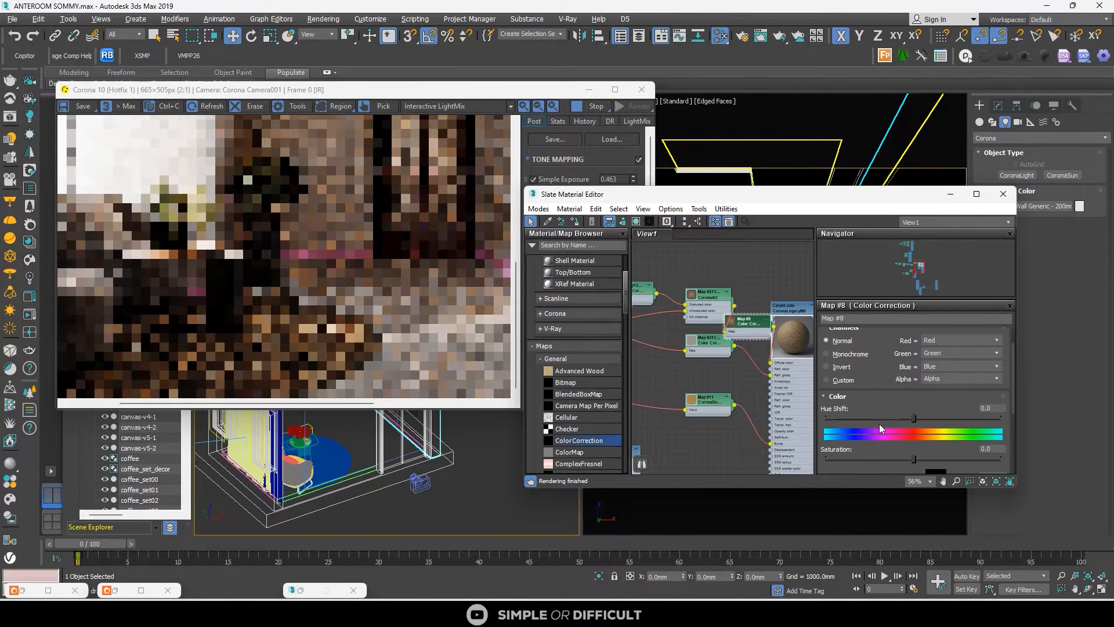
Reduce the new Color Correction map's saturation to -51.495 and inspect the rug and room in the enlarged render
click(857, 458)
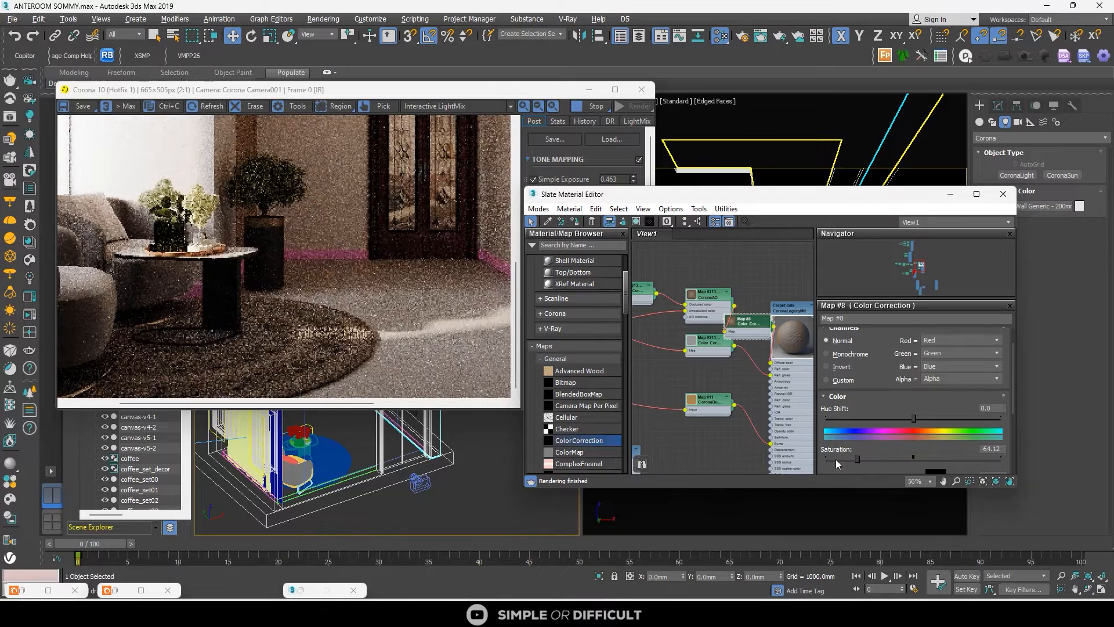
click(868, 459)
scroll(387, 258, up, 1)
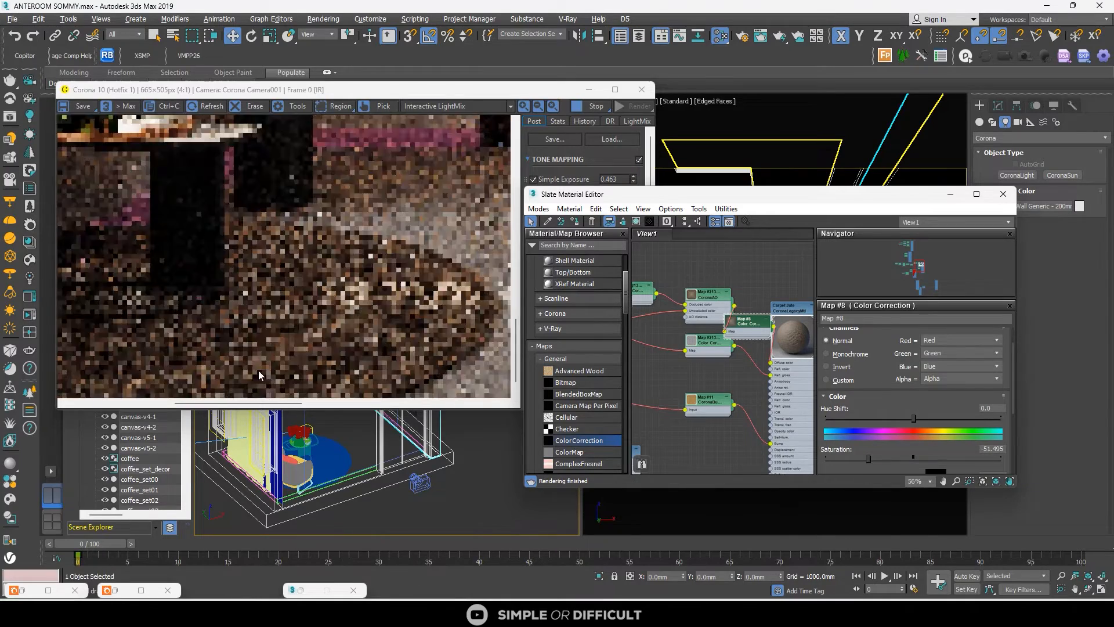
click(614, 89)
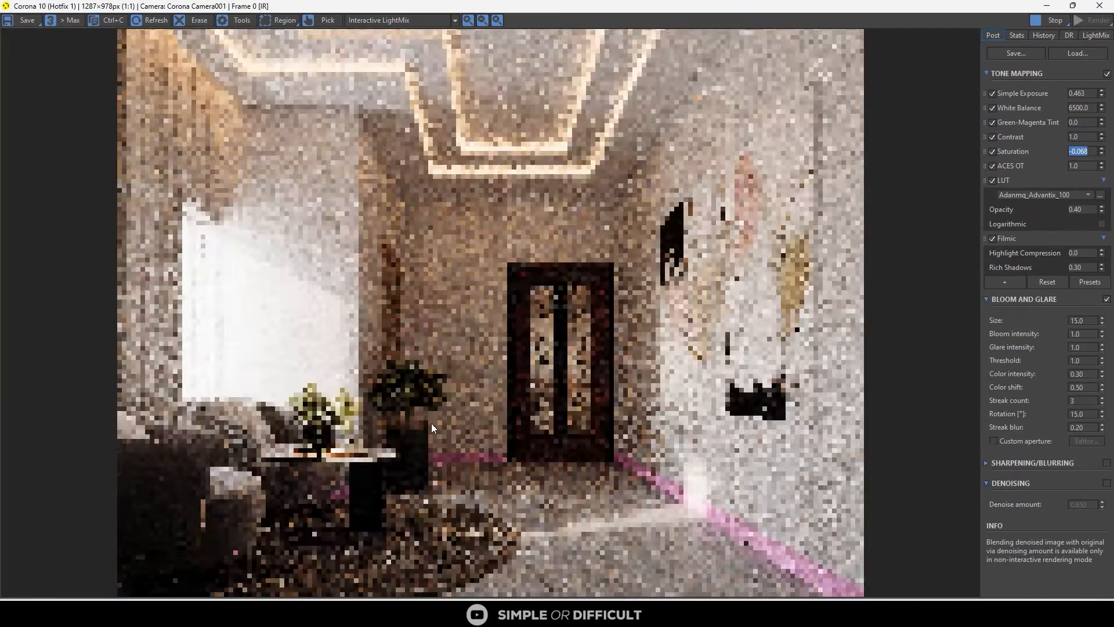
scroll(433, 393, up, 2)
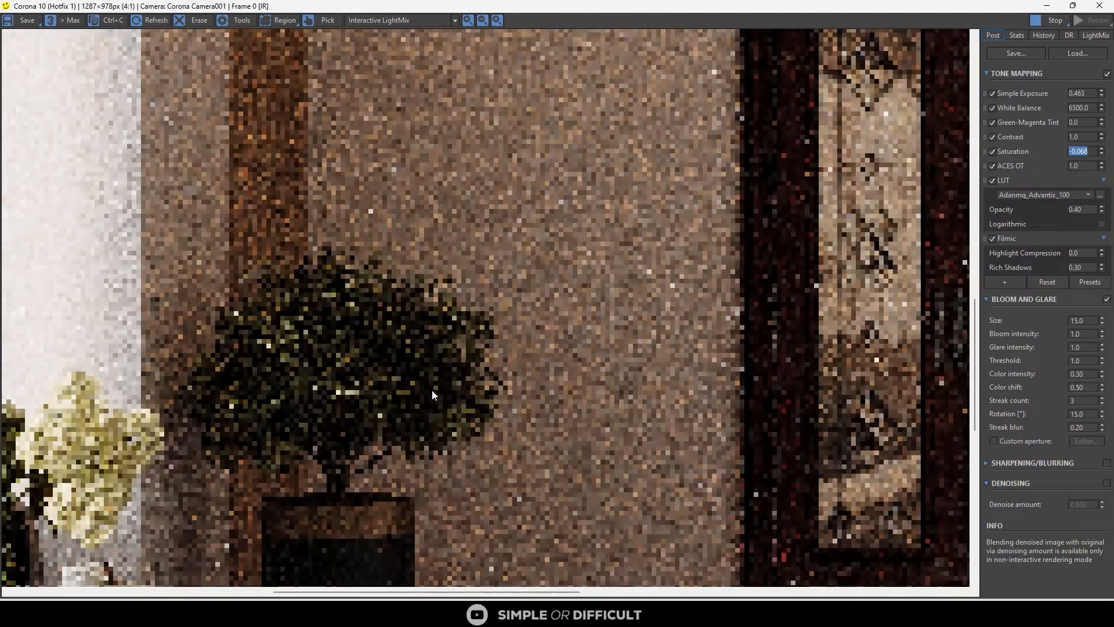
scroll(431, 388, down, 2)
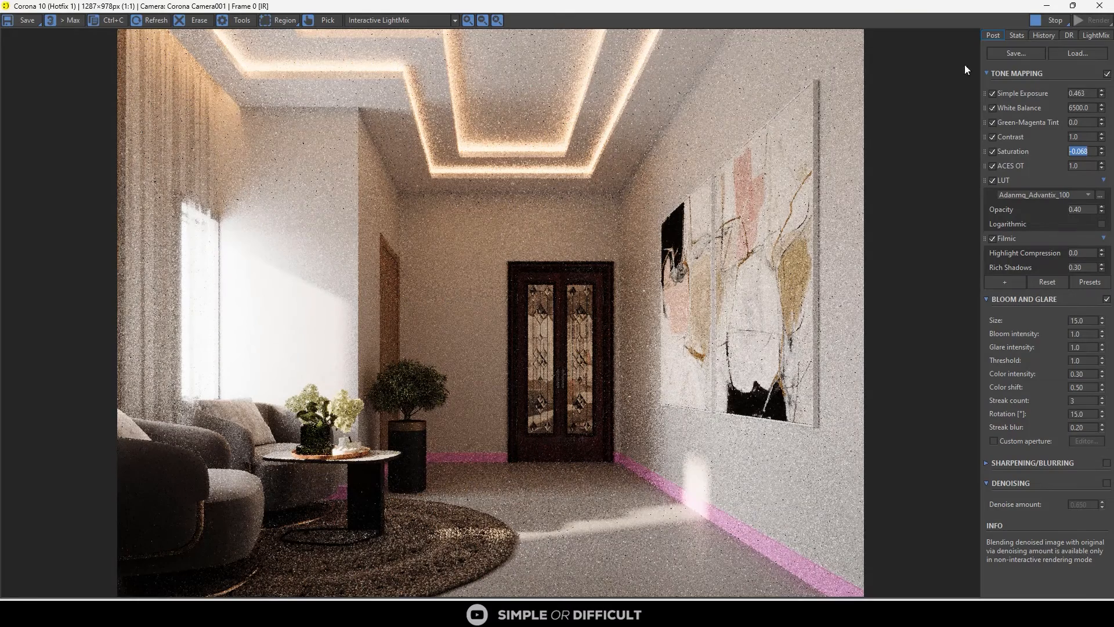
Put away the render window and paste the second stored Copitor package into the scene with the Top view shown
click(1045, 7)
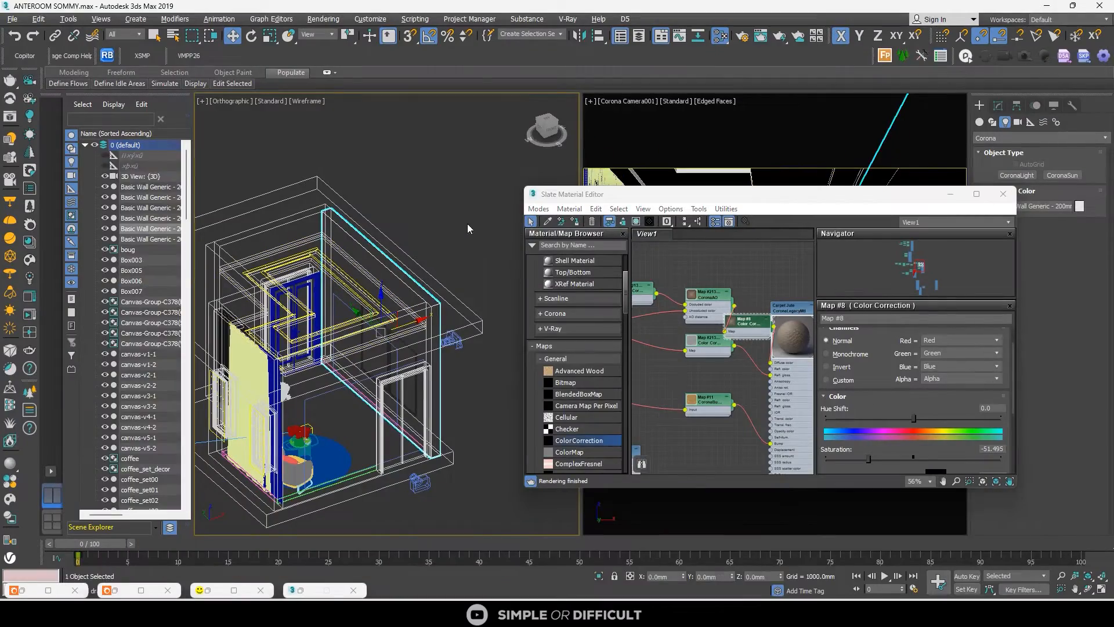
click(544, 120)
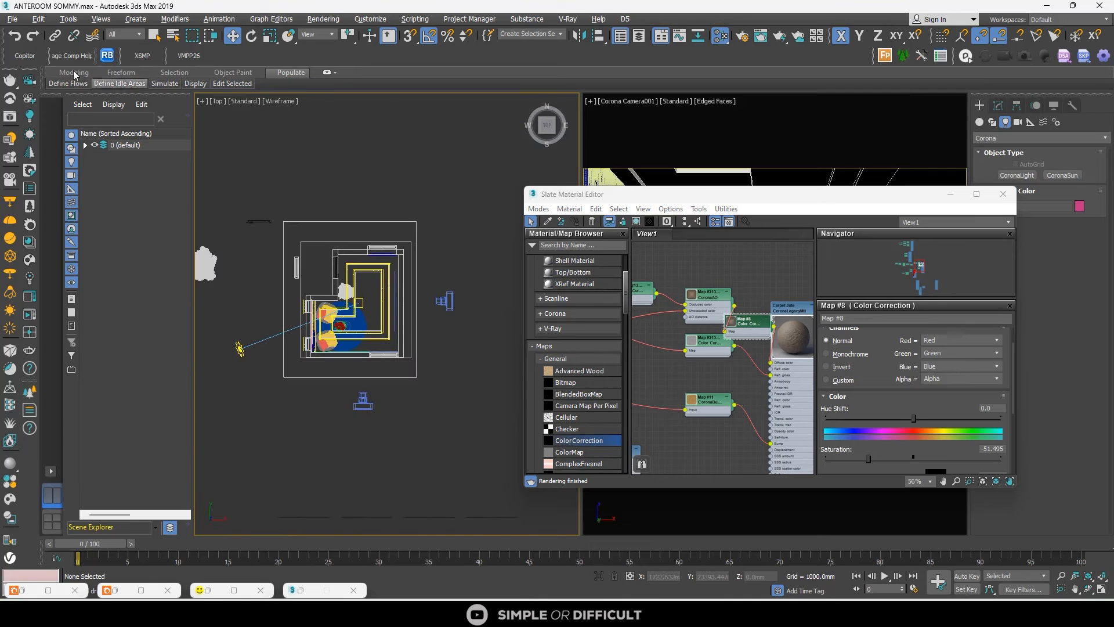
click(24, 56)
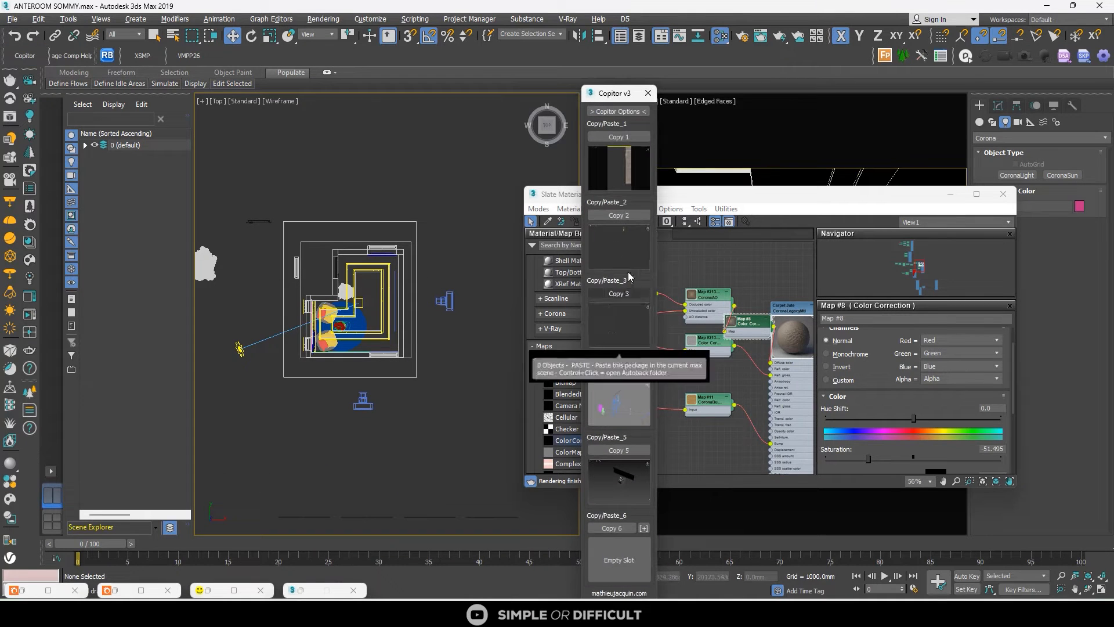
click(607, 241)
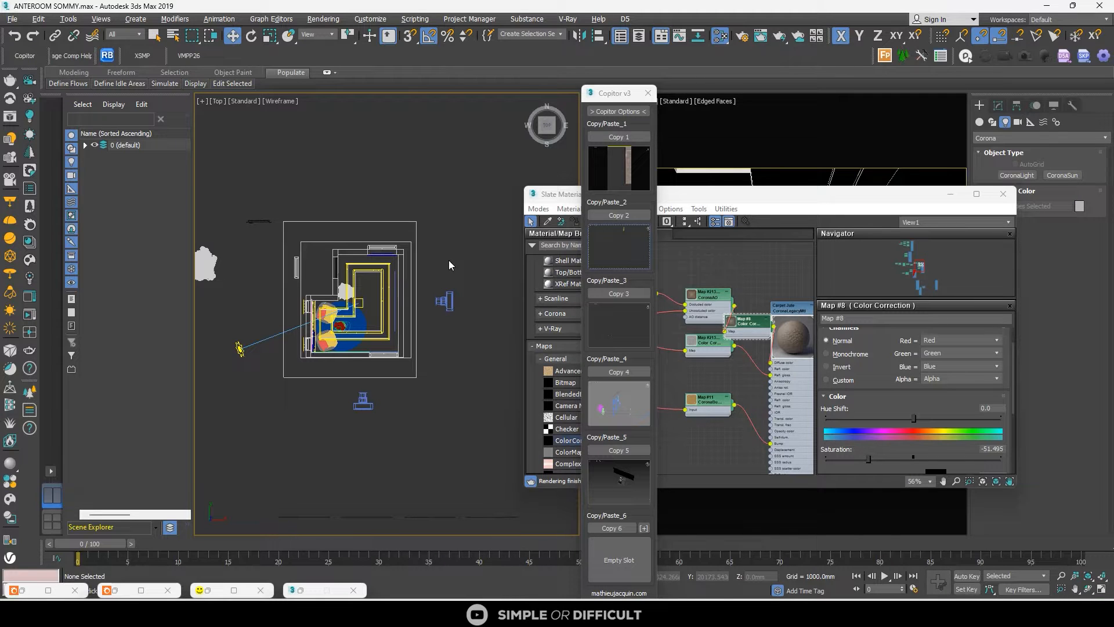
scroll(403, 243, down, 7)
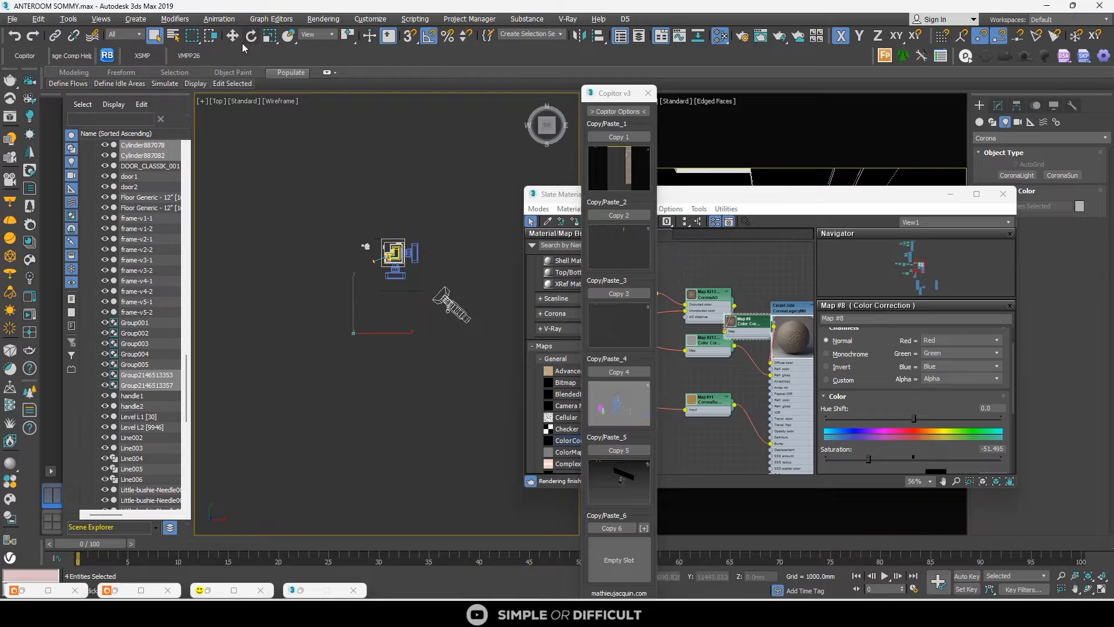
Put away the Copitor and material editor windows, add the compound ceiling to the pasted spotlights' selection and isolate them
click(232, 36)
click(647, 93)
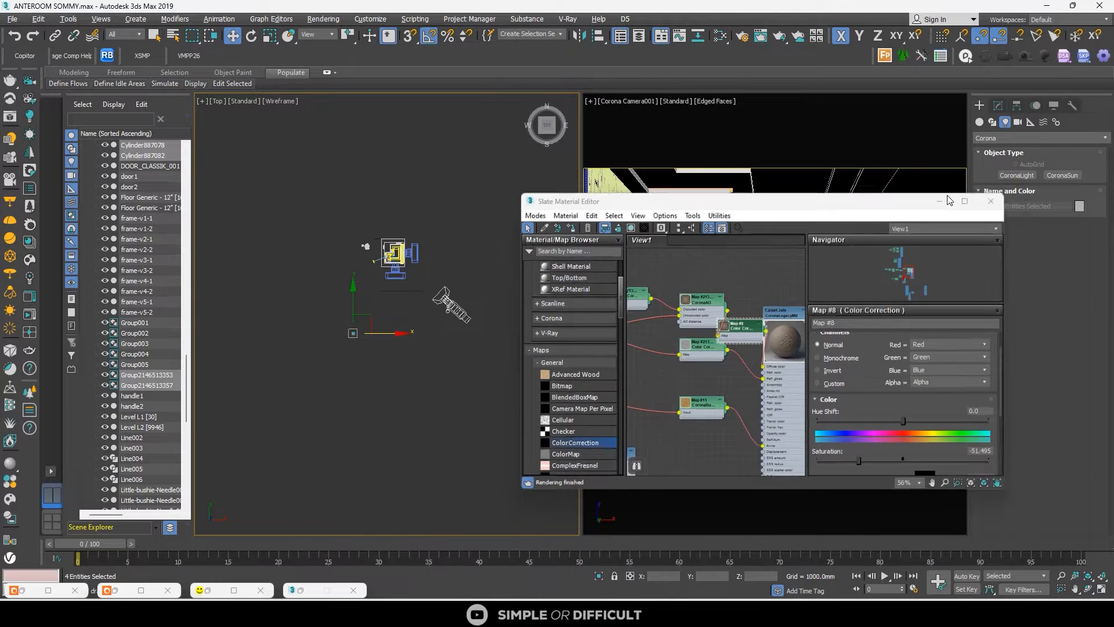
click(950, 193)
ctrl+click(831, 200)
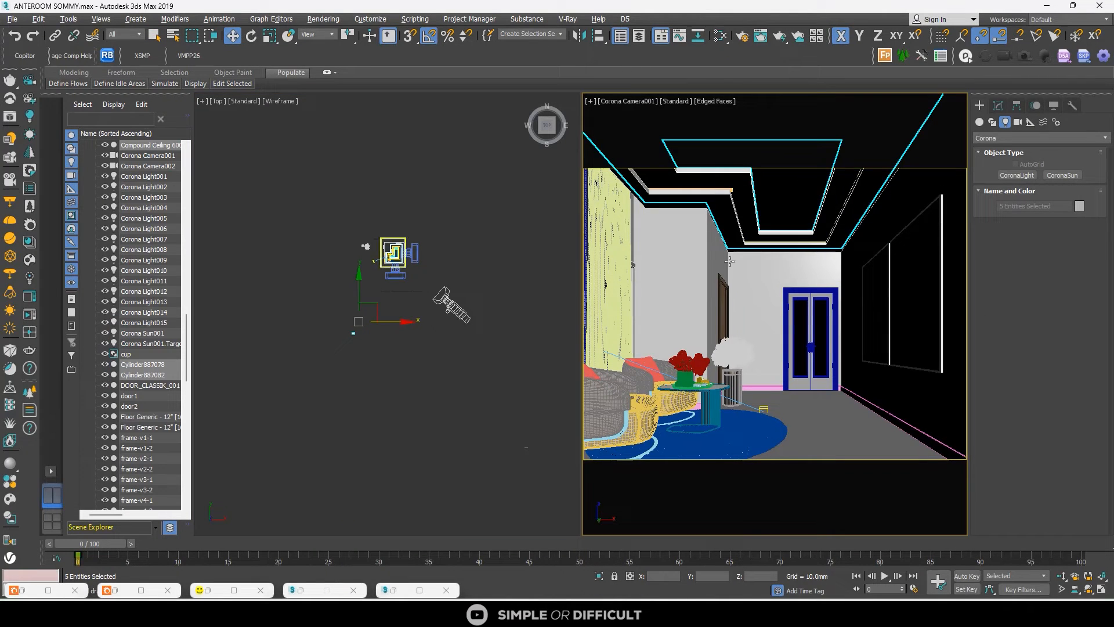
click(598, 576)
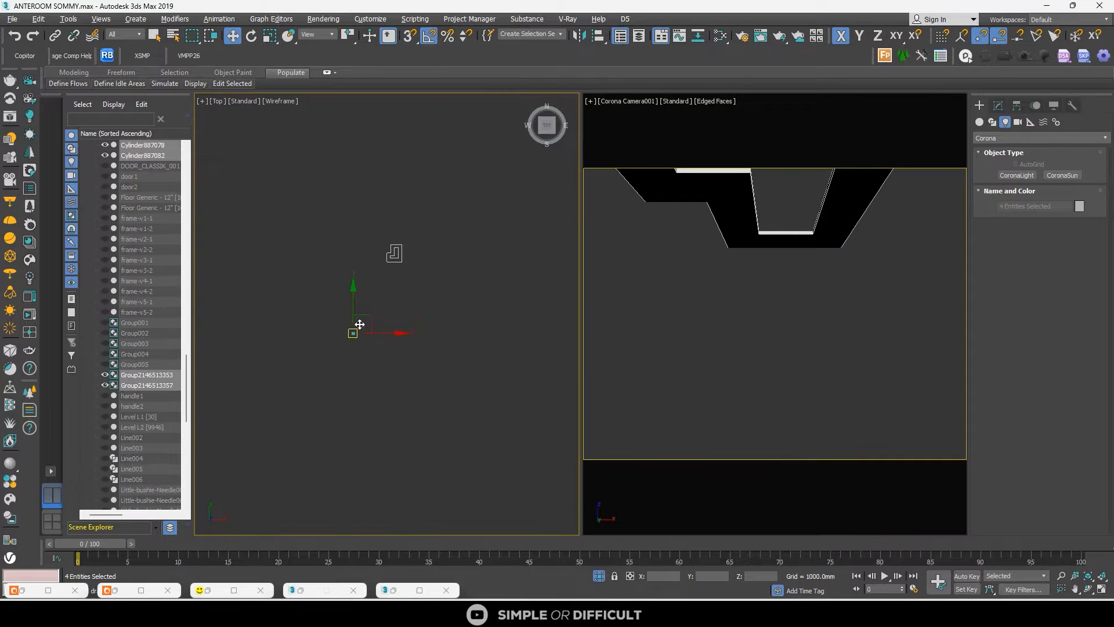
Move the pasted spotlight pair onto the ceiling's recessed border in Top view and rotate it about a quarter turn around Z
drag(362, 328, 456, 160)
scroll(436, 211, up, 4)
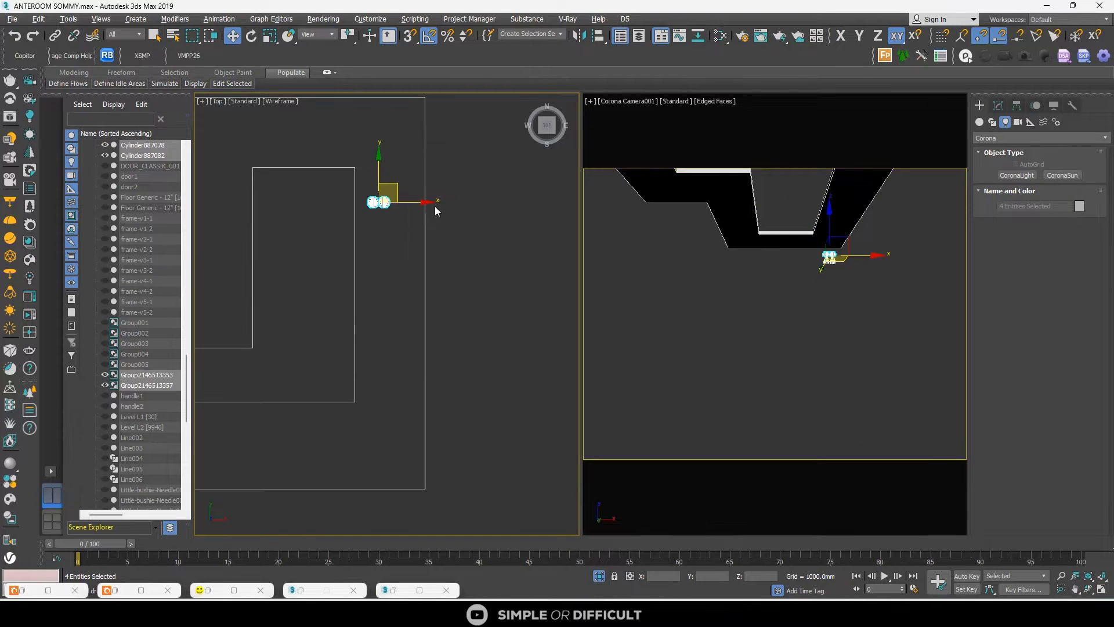
key(e)
drag(399, 163, 437, 193)
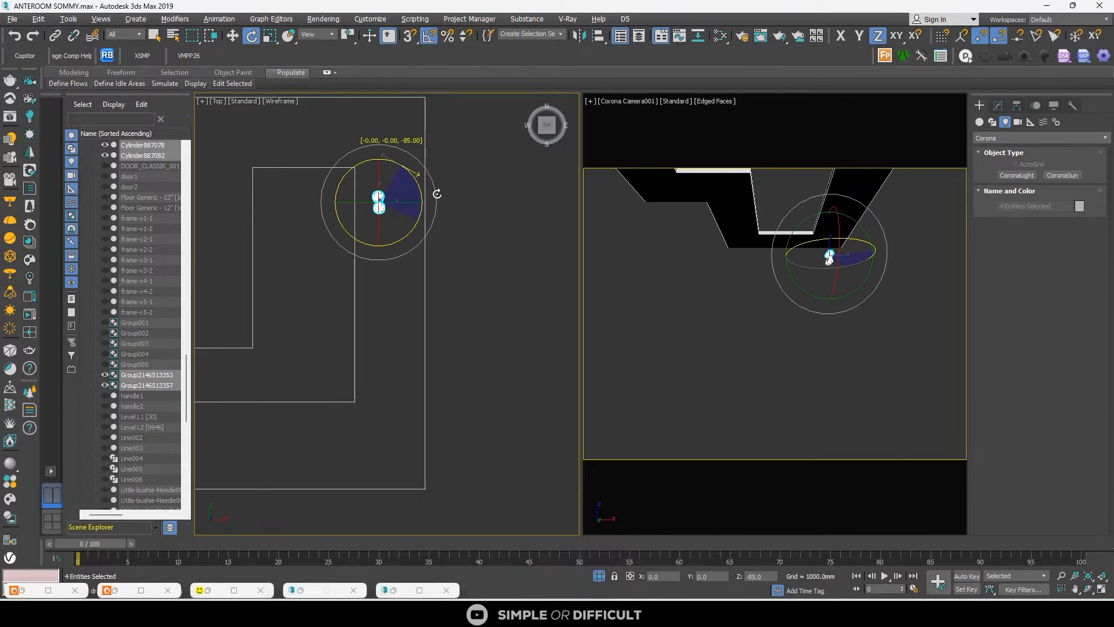
Raise the spotlight pair in Front view until its housing meets the ceiling underside, and return to Top view
click(547, 143)
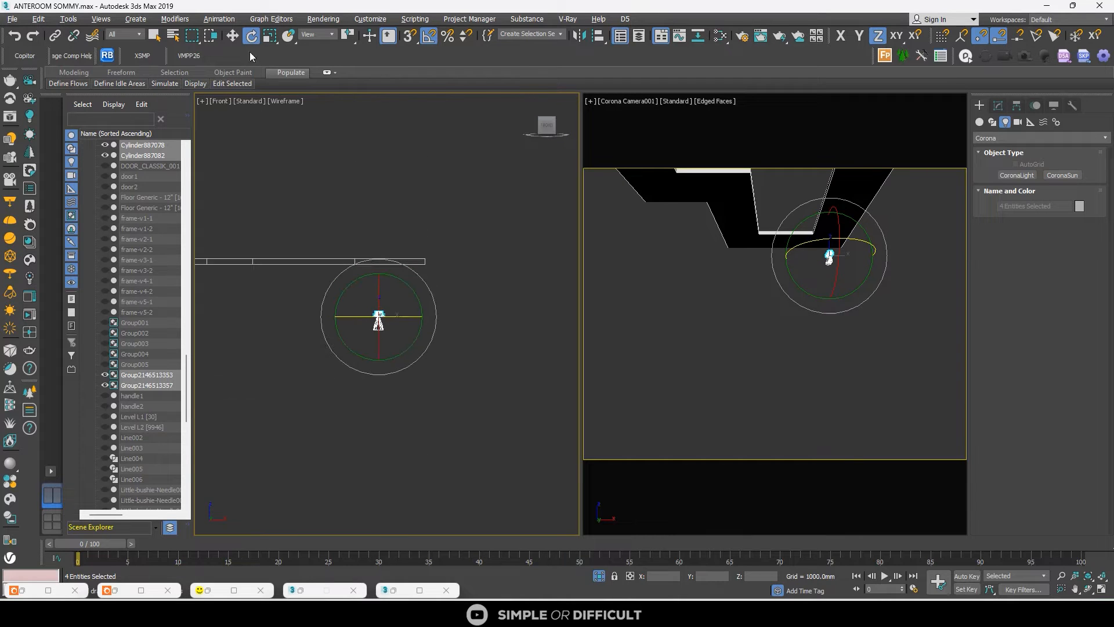
click(234, 36)
drag(395, 319, 373, 244)
scroll(374, 247, up, 4)
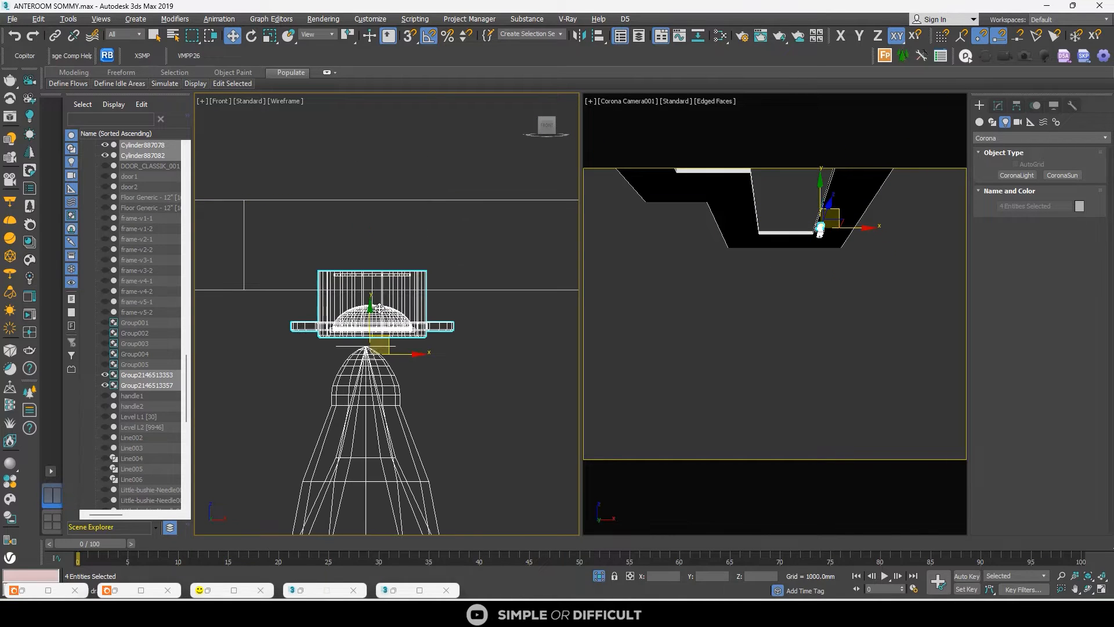
drag(386, 338, 390, 307)
scroll(394, 307, down, 5)
key(t)
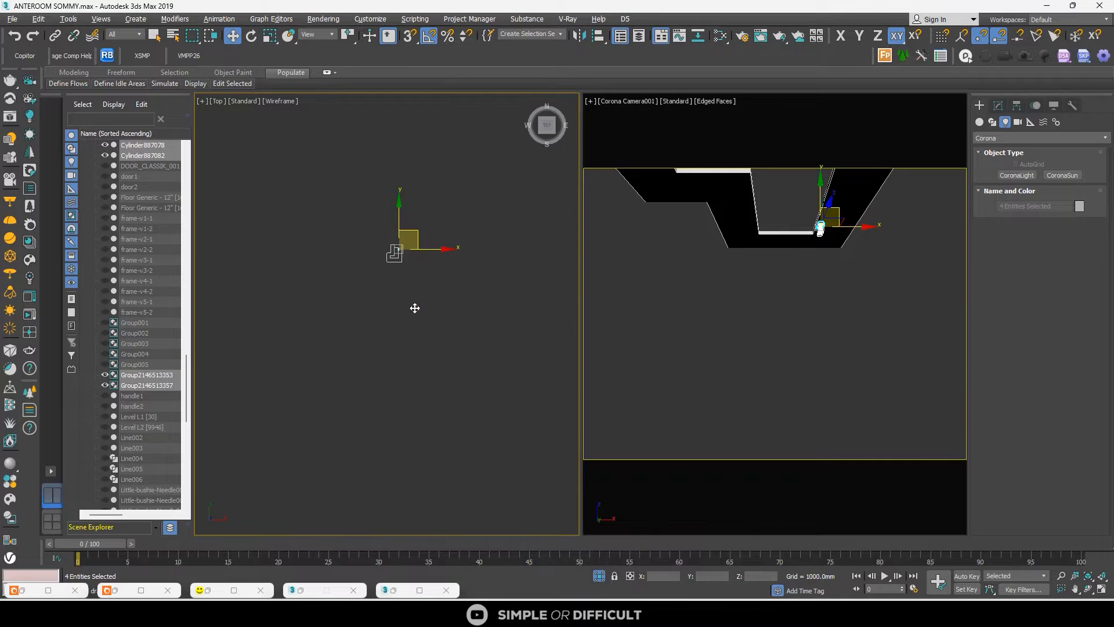
Clone the spotlight pair once along Y to the opposite end of the same ceiling side
scroll(383, 278, up, 5)
scroll(384, 278, down, 8)
middle_drag(427, 300, 383, 264)
drag(389, 260, 377, 332)
scroll(395, 251, down, 3)
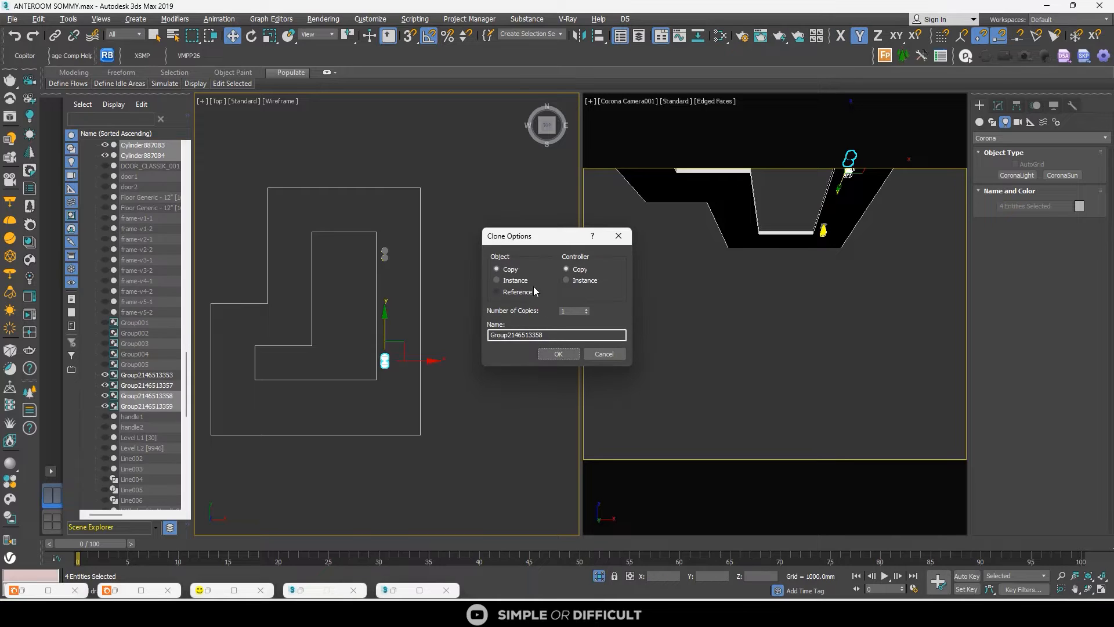
click(558, 353)
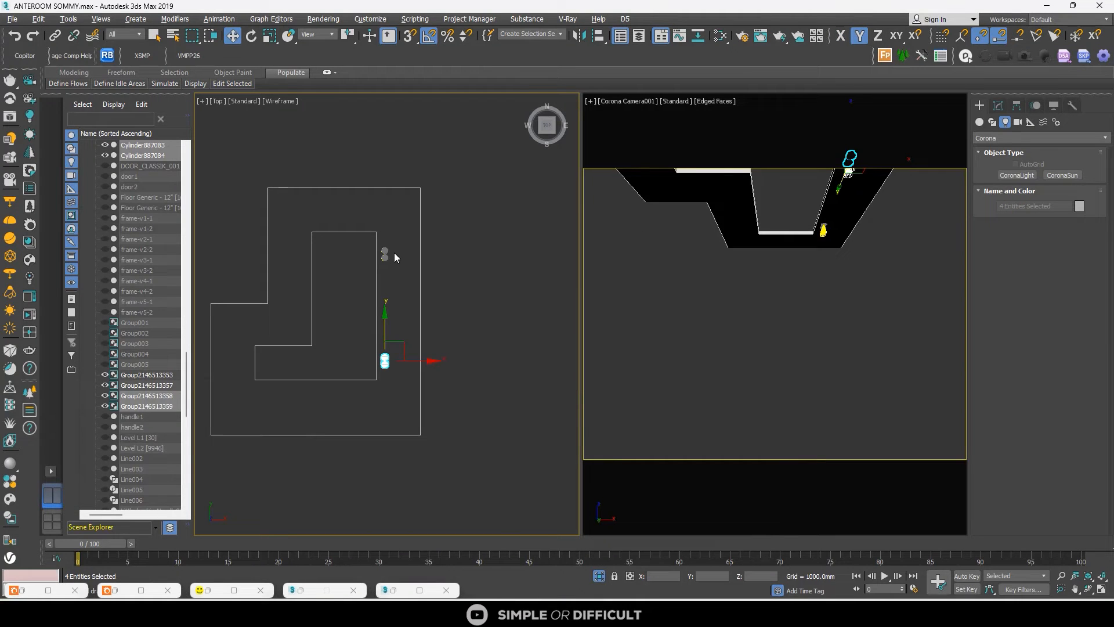
Clone both spotlight pairs across to the opposite side of the L-shaped ceiling recess and end the isolation
shift+drag(420, 362, 285, 363)
scroll(383, 242, up, 3)
scroll(417, 287, down, 2)
mouse_move(399, 246)
mouse_down()
mouse_move(378, 297)
mouse_move(372, 282)
mouse_move(321, 279)
mouse_up()
click(559, 353)
click(535, 489)
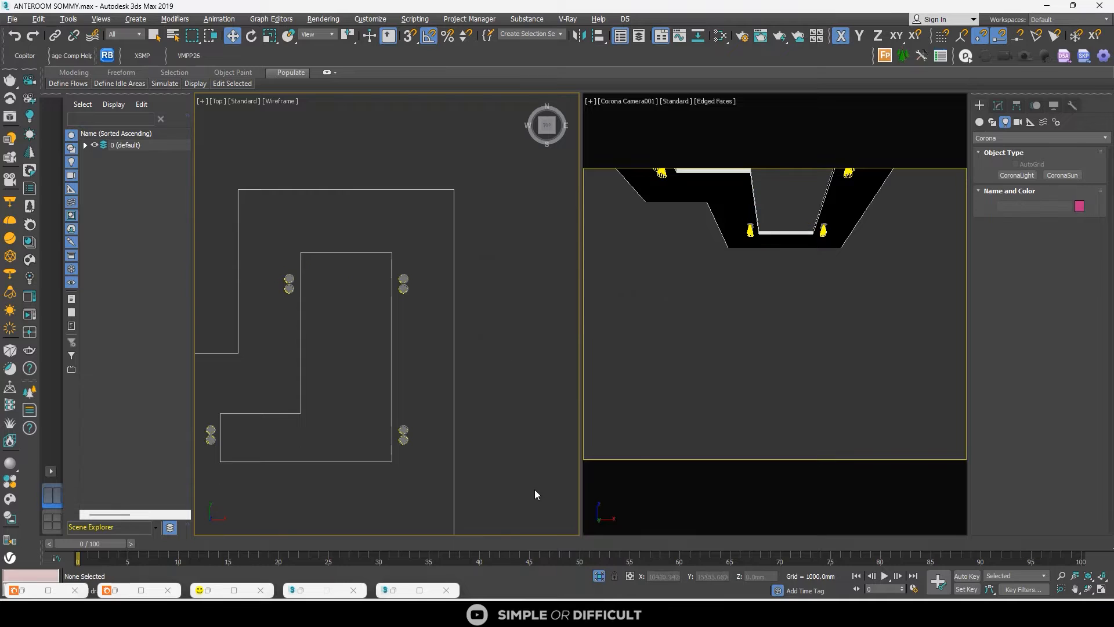
click(598, 576)
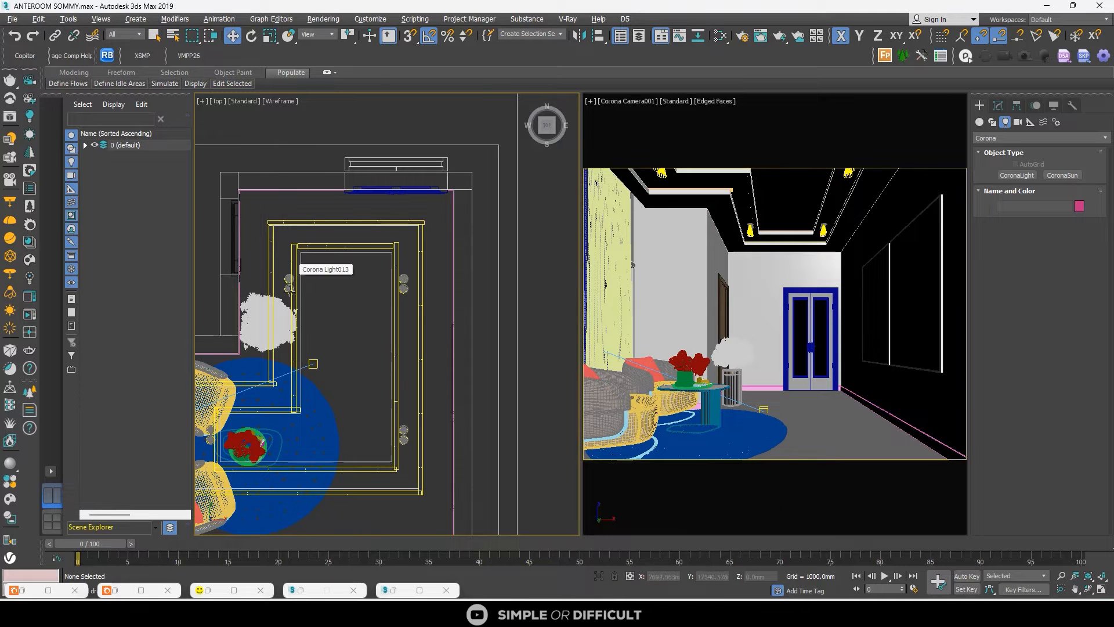
Select the two spotlight pairs nearest the double door with their lights and move them along Y towards the door
scroll(288, 284, up, 3)
click(291, 271)
scroll(284, 300, up, 3)
ctrl+click(284, 301)
scroll(291, 234, down, 4)
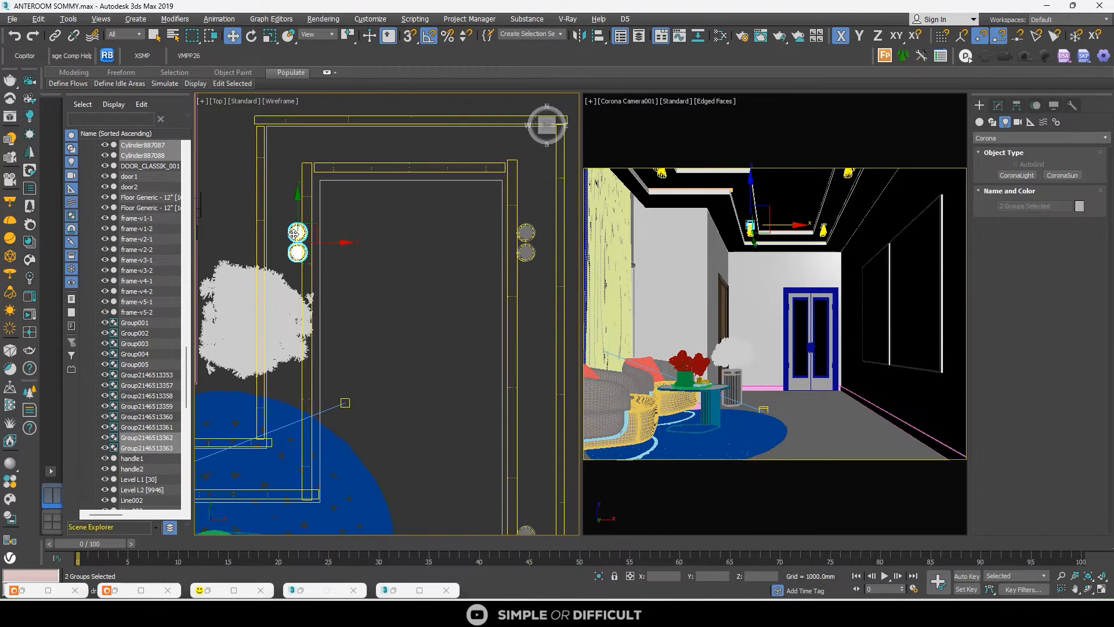
scroll(292, 232, up, 4)
click(292, 183)
drag(319, 174, 261, 339)
scroll(298, 216, down, 6)
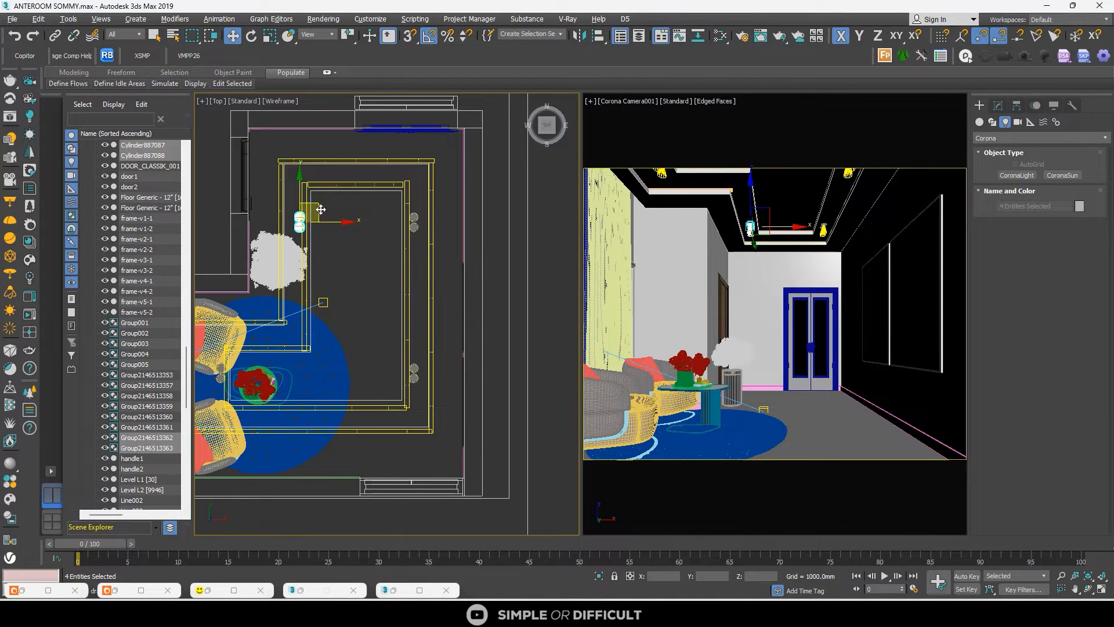
scroll(364, 212, down, 3)
scroll(364, 213, up, 3)
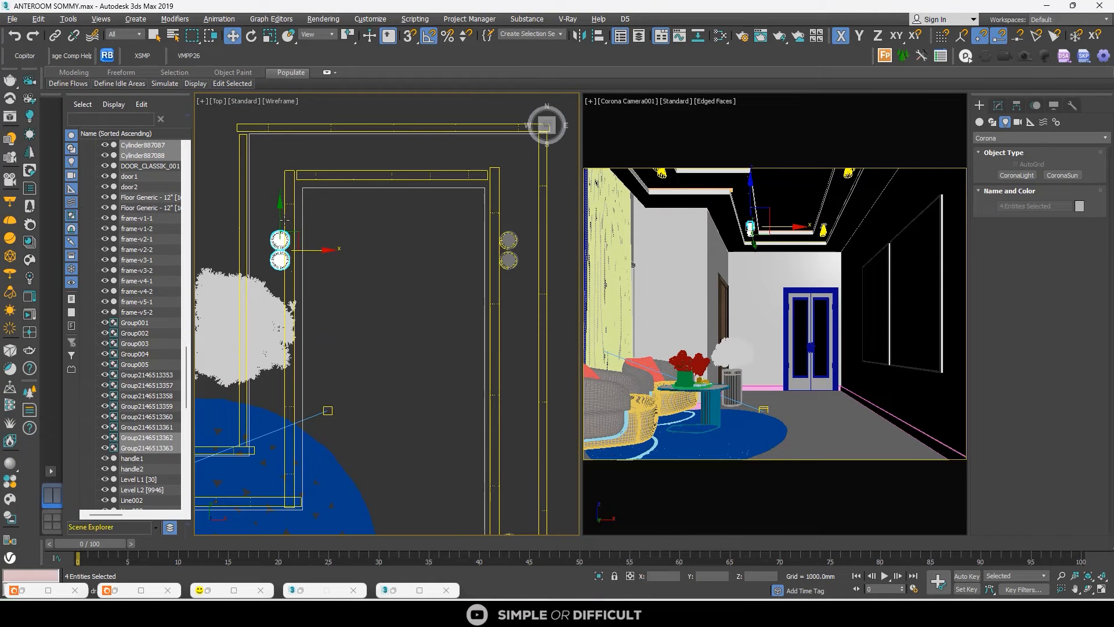
scroll(528, 226, up, 3)
ctrl+drag(507, 301, 511, 299)
scroll(511, 298, down, 3)
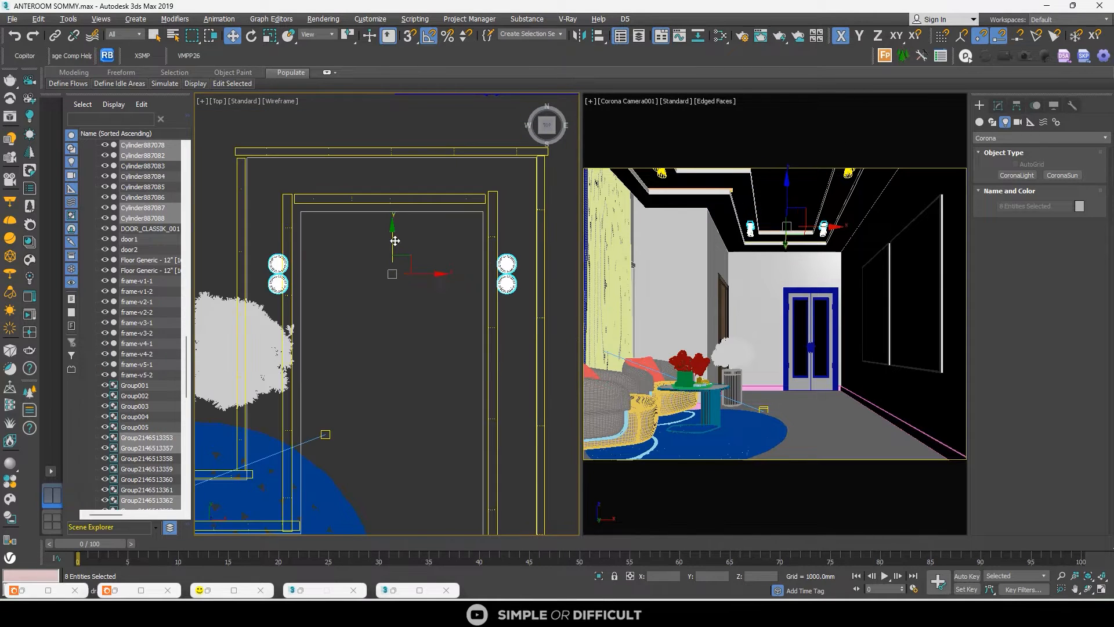
drag(393, 241, 384, 155)
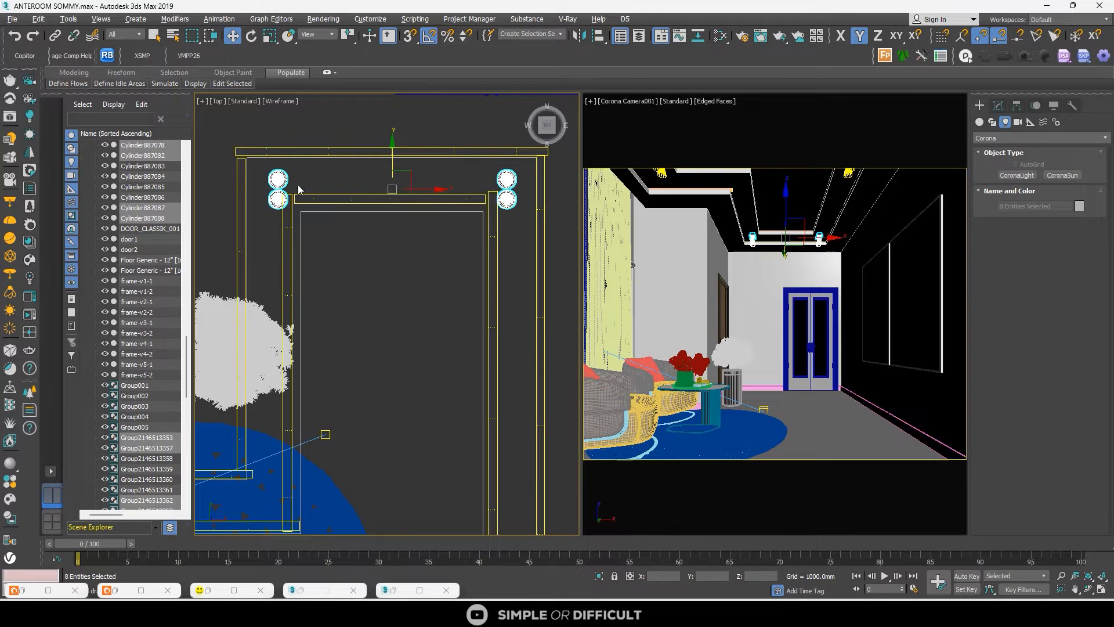
Rotate the door-end spotlight pair on the plant's side a quarter turn around Z, lining its lamps up parallel to the door wall
scroll(526, 183, up, 3)
click(526, 184)
scroll(313, 196, down, 3)
middle_drag(288, 199, 476, 231)
scroll(363, 215, up, 6)
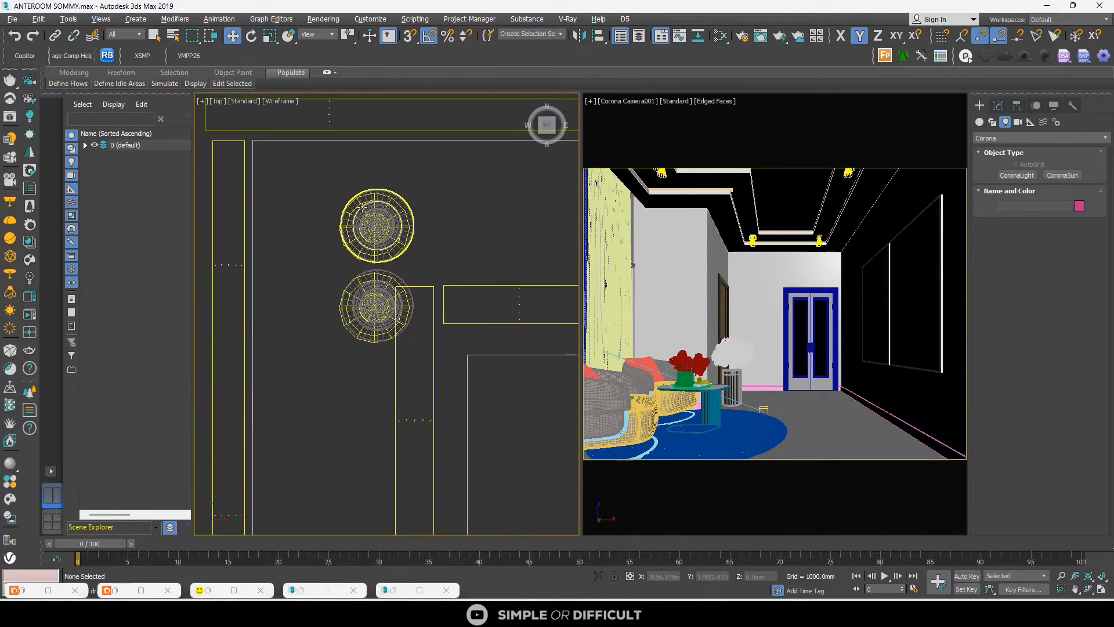
drag(362, 180, 342, 291)
scroll(342, 293, down, 2)
click(251, 36)
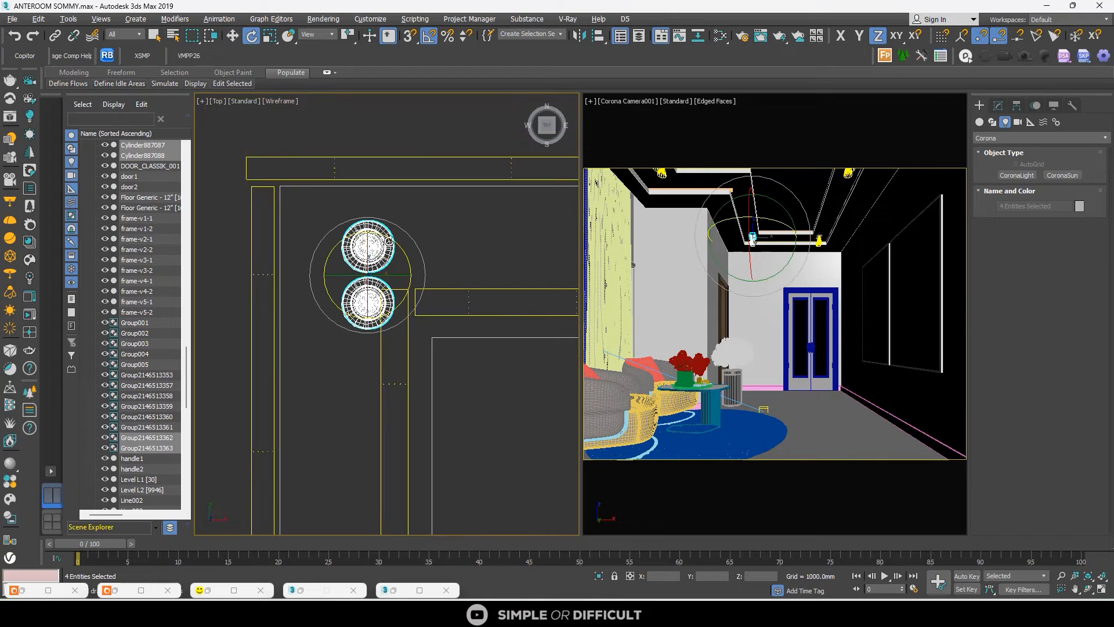
mouse_move(389, 237)
mouse_down()
mouse_move(435, 267)
mouse_move(390, 242)
mouse_up()
key(w)
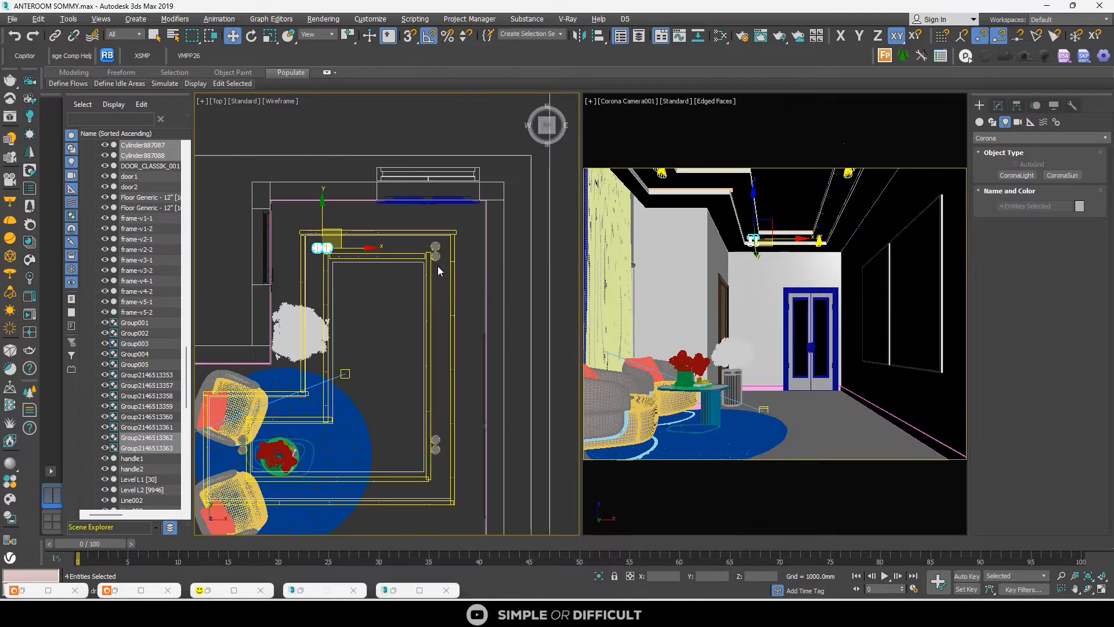
Rotate the other door-end spotlight pair a quarter turn around Z and nudge it into the corner of the ceiling border
scroll(438, 256, up, 3)
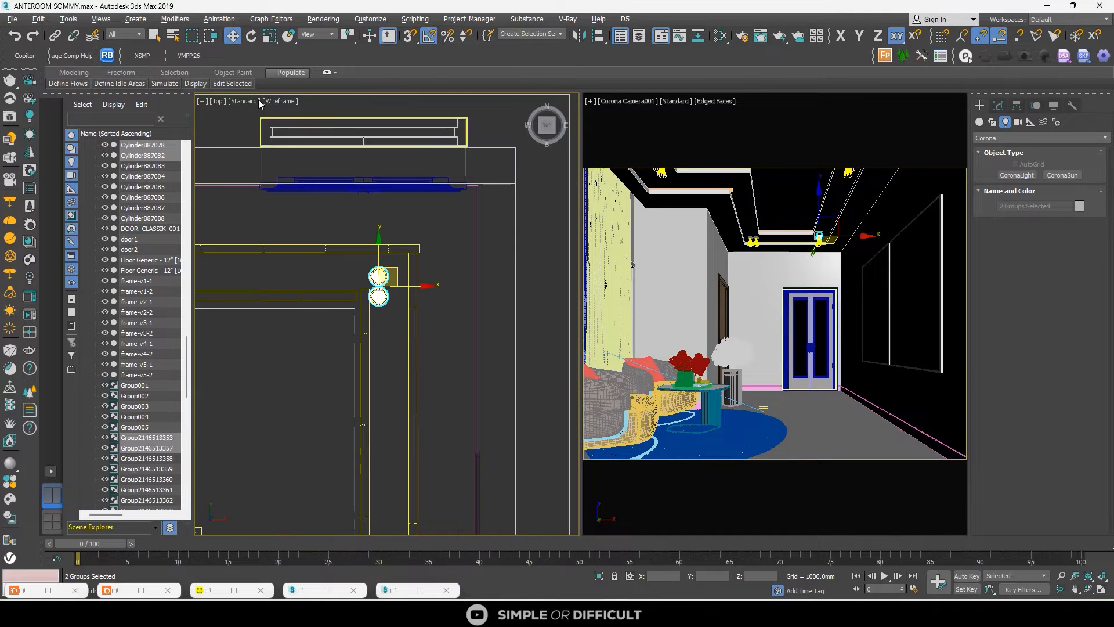
key(e)
scroll(400, 277, up, 1)
drag(401, 277, 386, 252)
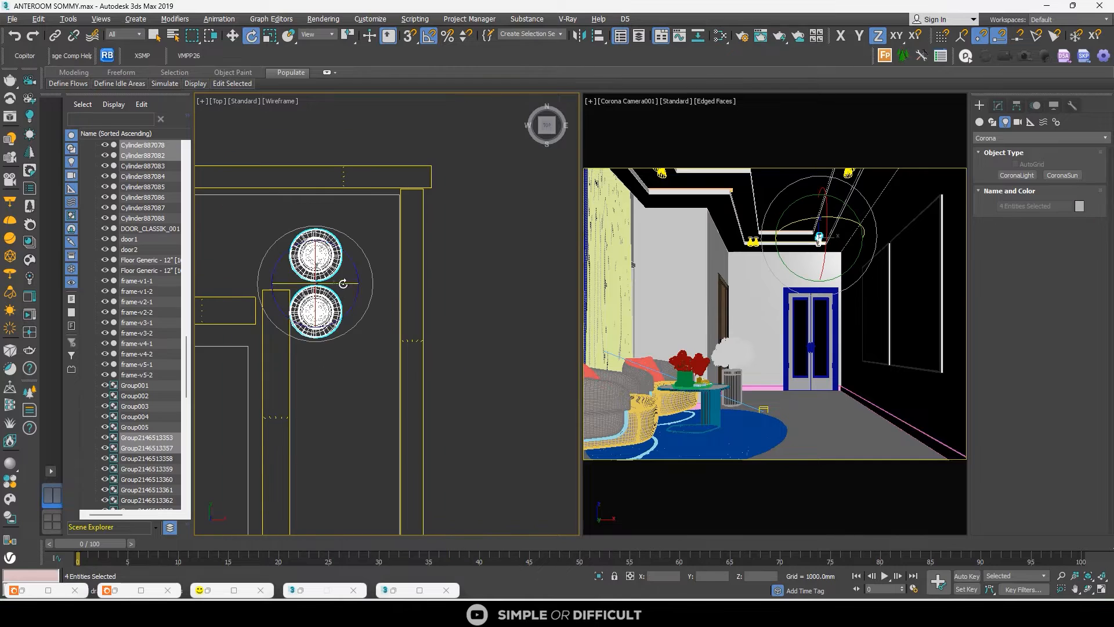
drag(290, 227, 341, 211)
scroll(376, 266, down, 5)
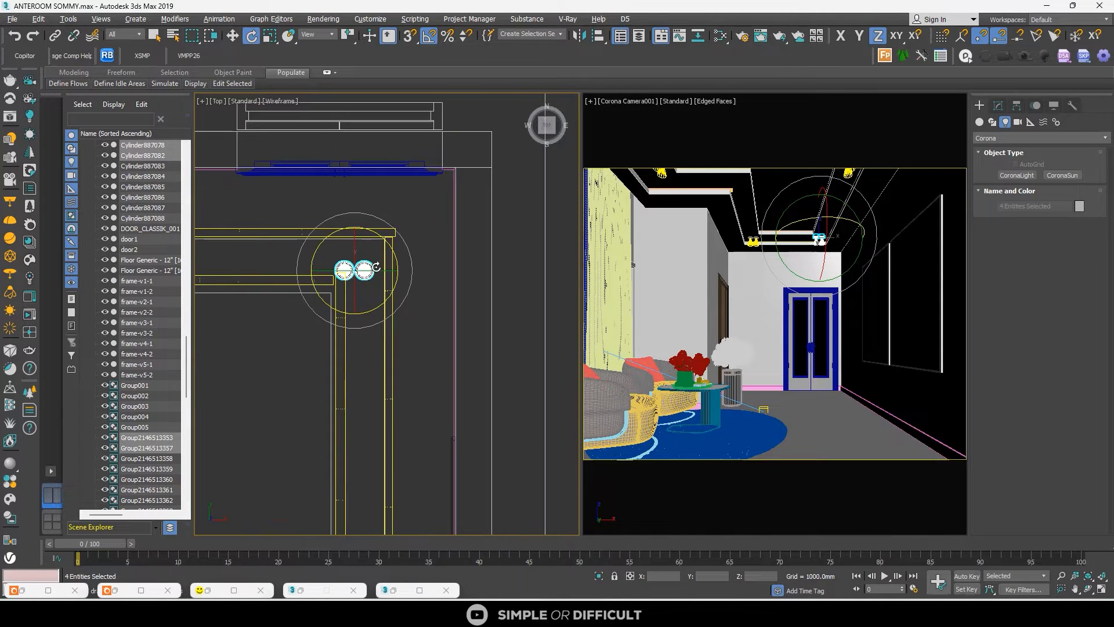
scroll(376, 267, up, 4)
drag(404, 246, 450, 220)
key(w)
scroll(430, 321, down, 4)
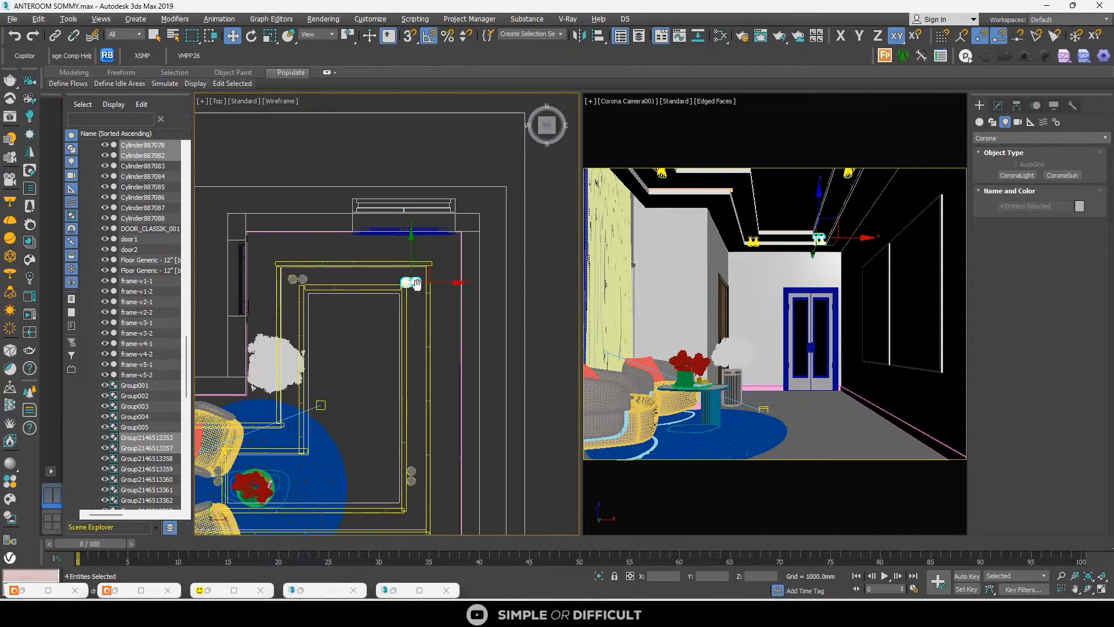
drag(451, 311, 453, 303)
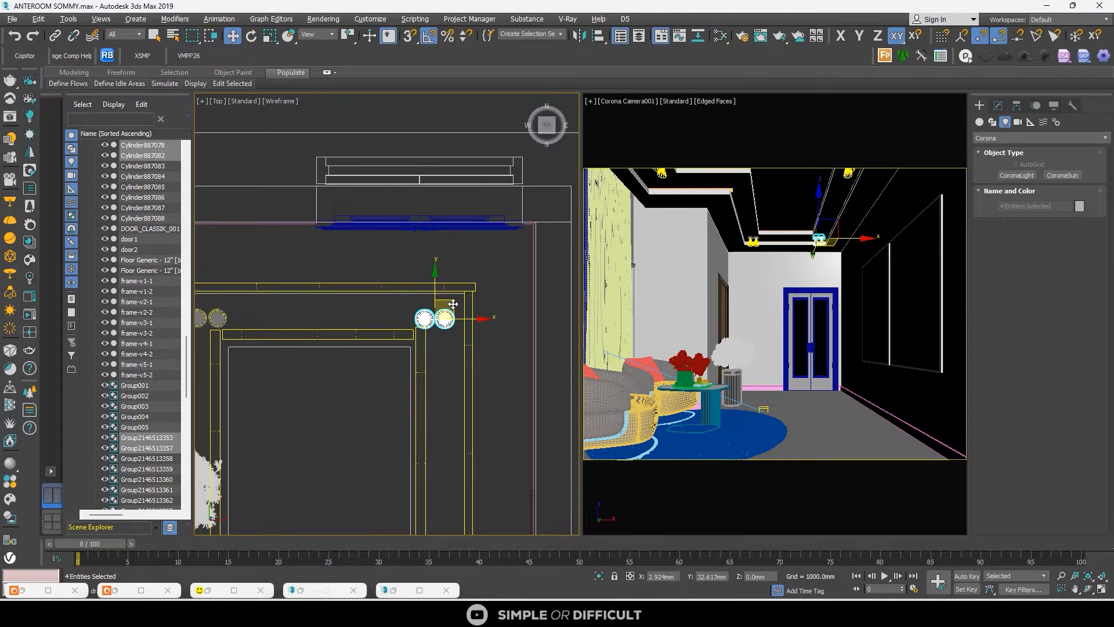
scroll(452, 304, down, 6)
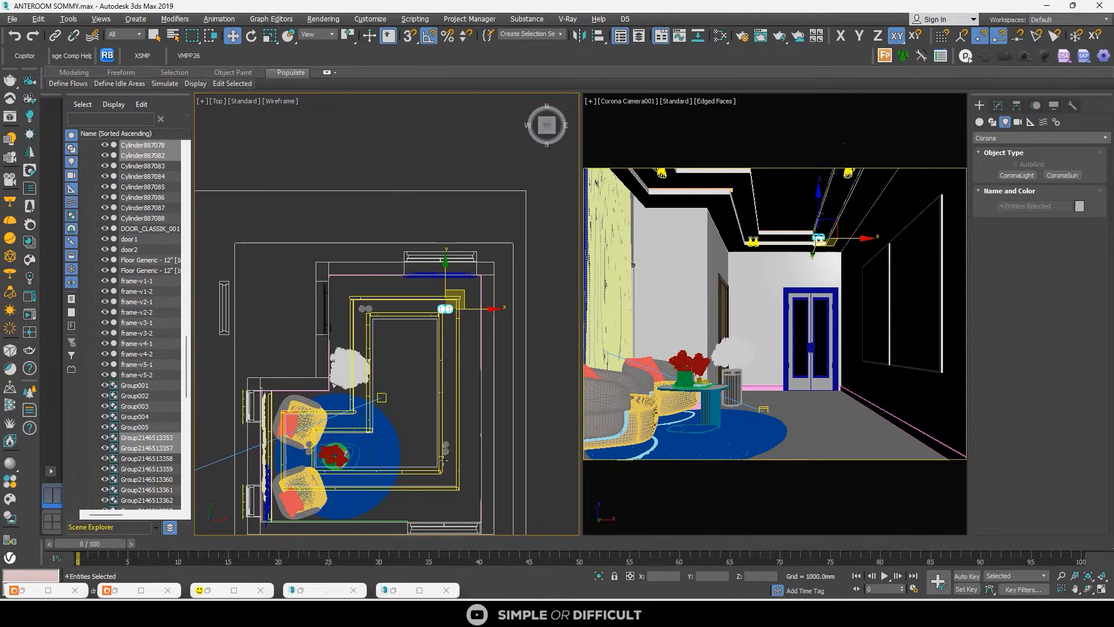
Select the spotlight pair at the far end of the door-side run with its lights and rotate it -90 degrees around Z
scroll(441, 455, up, 9)
drag(479, 354, 450, 403)
scroll(463, 314, down, 6)
key(e)
scroll(464, 327, up, 6)
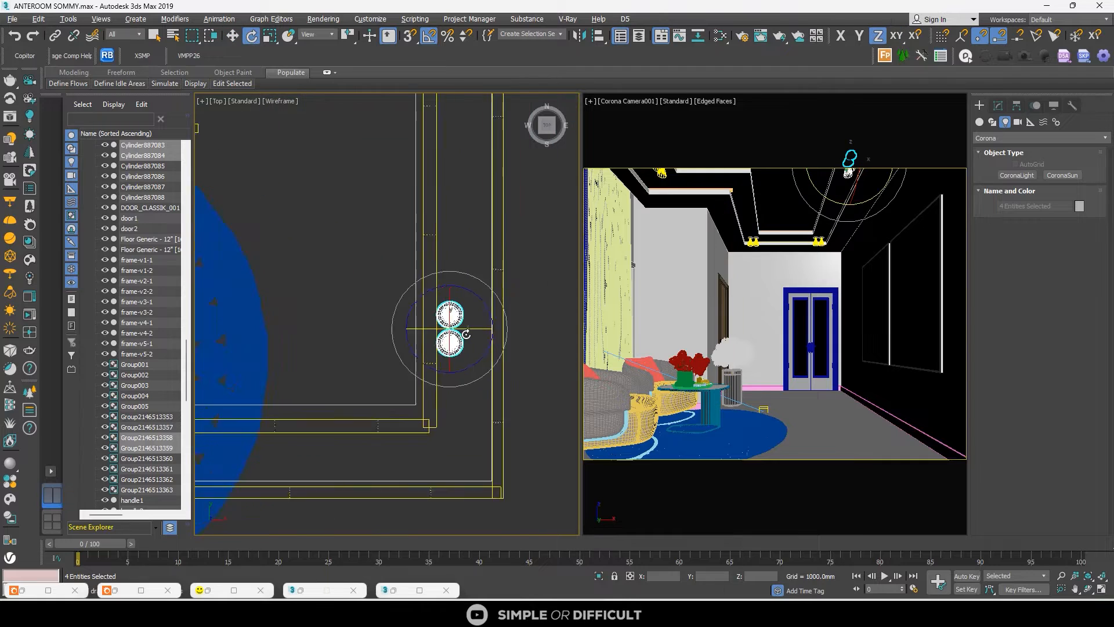
drag(468, 292, 511, 314)
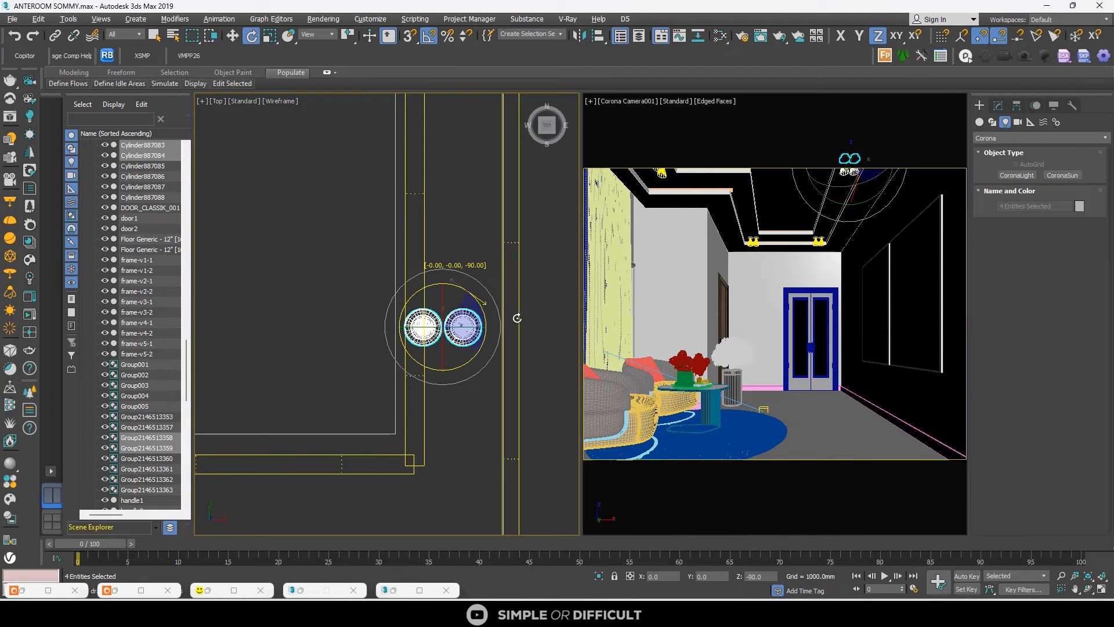
scroll(513, 317, down, 5)
scroll(475, 357, down, 5)
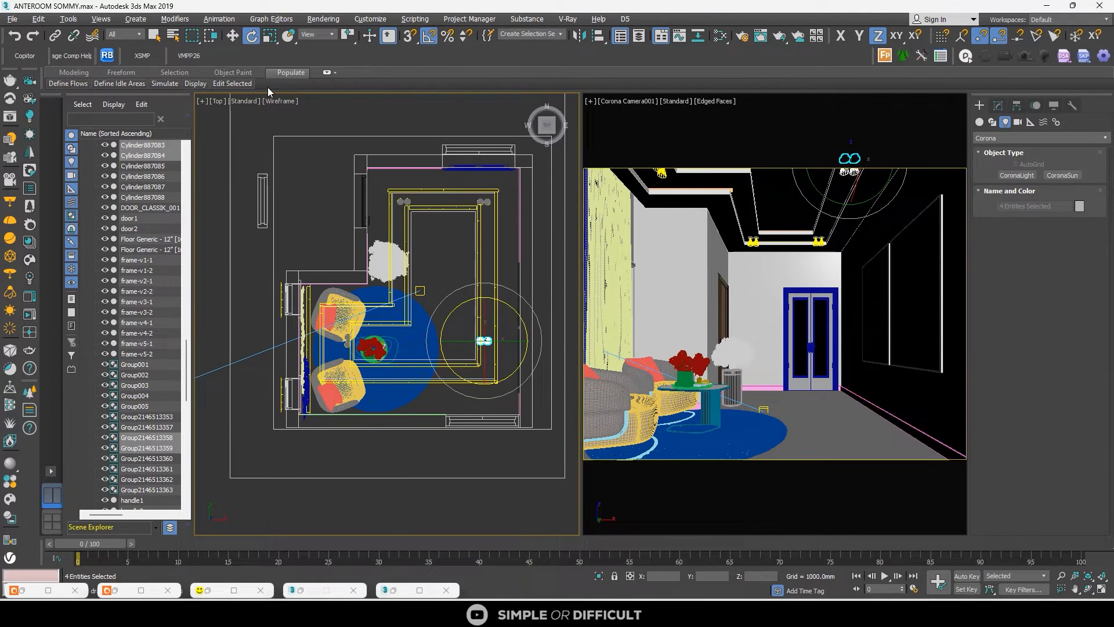
Move the rotated spotlight pair about 477 mm in negative Y into the corner of the ceiling border
click(235, 36)
scroll(497, 365, up, 5)
drag(471, 281, 471, 342)
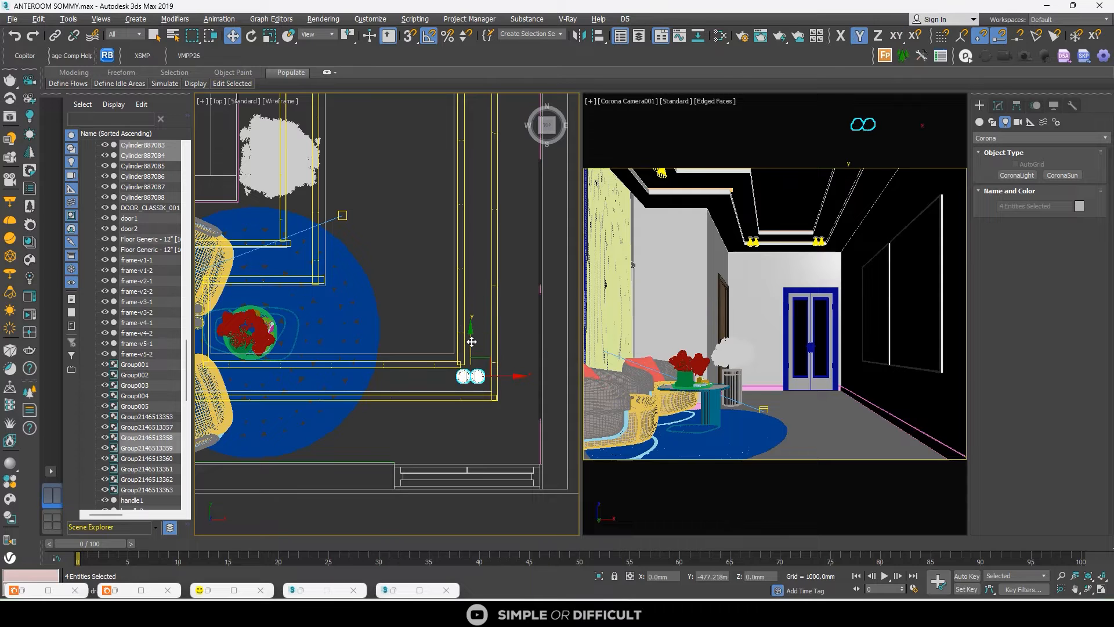
scroll(472, 342, down, 2)
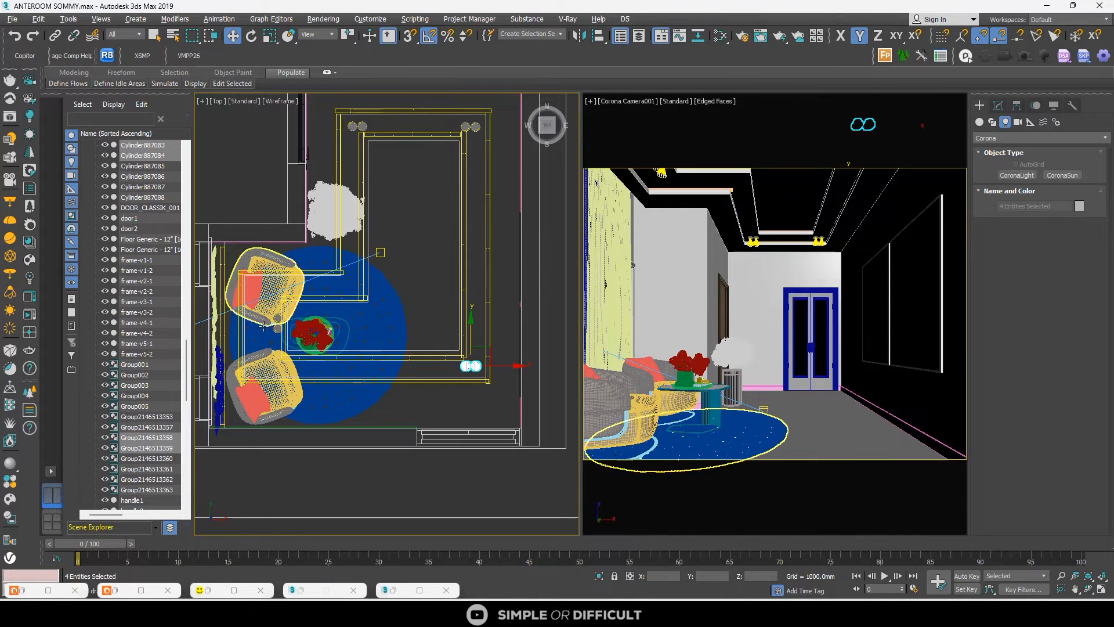
scroll(297, 347, up, 3)
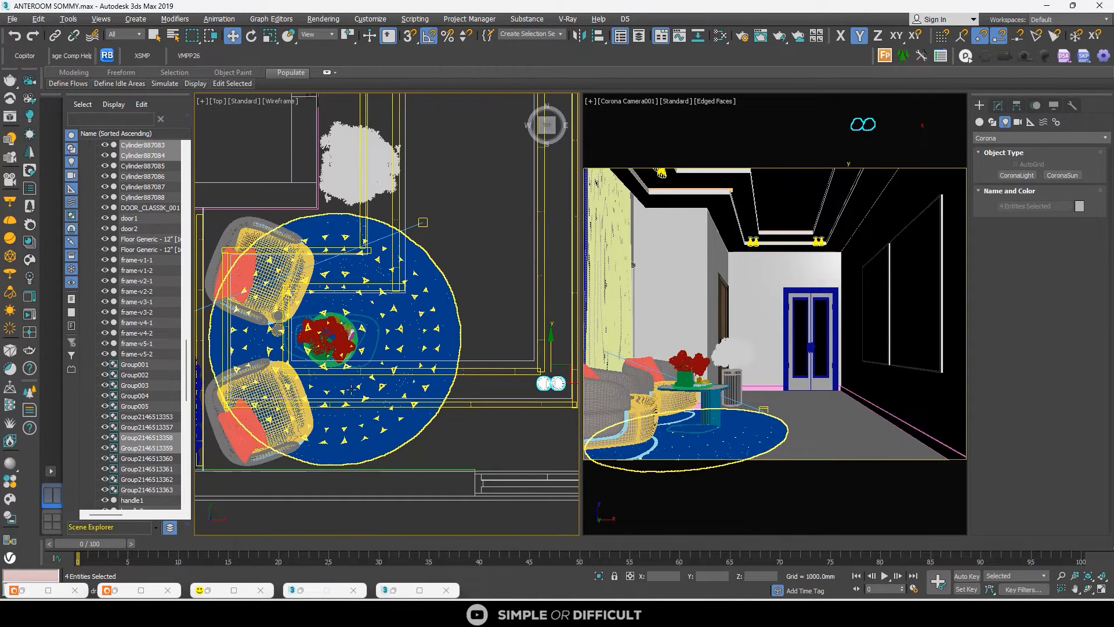
Clone the rotated spotlight pair as instances to two positions on the ceiling border above the armchairs
scroll(447, 363, down, 3)
mouse_move(504, 376)
shift+mouse_down()
mouse_move(365, 375)
mouse_move(357, 288)
shift+mouse_up()
click(557, 355)
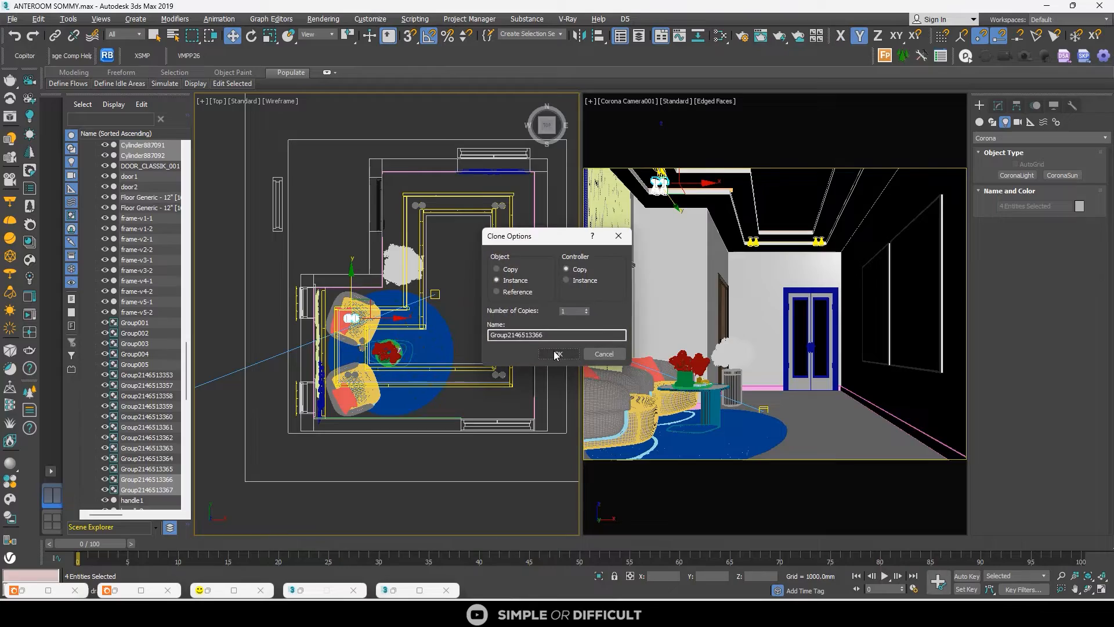
click(555, 356)
Delete one fixture of the stray spotlight pair between the two armchairs in the top view
scroll(359, 355, up, 8)
click(367, 294)
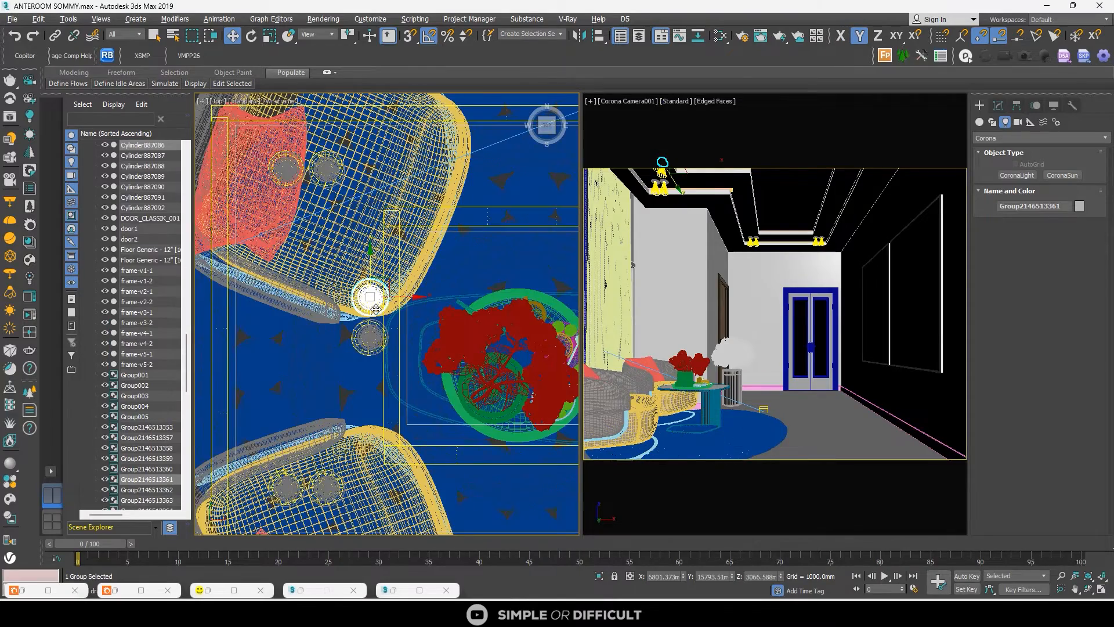
key(Delete)
scroll(362, 283, up, 3)
scroll(370, 293, up, 6)
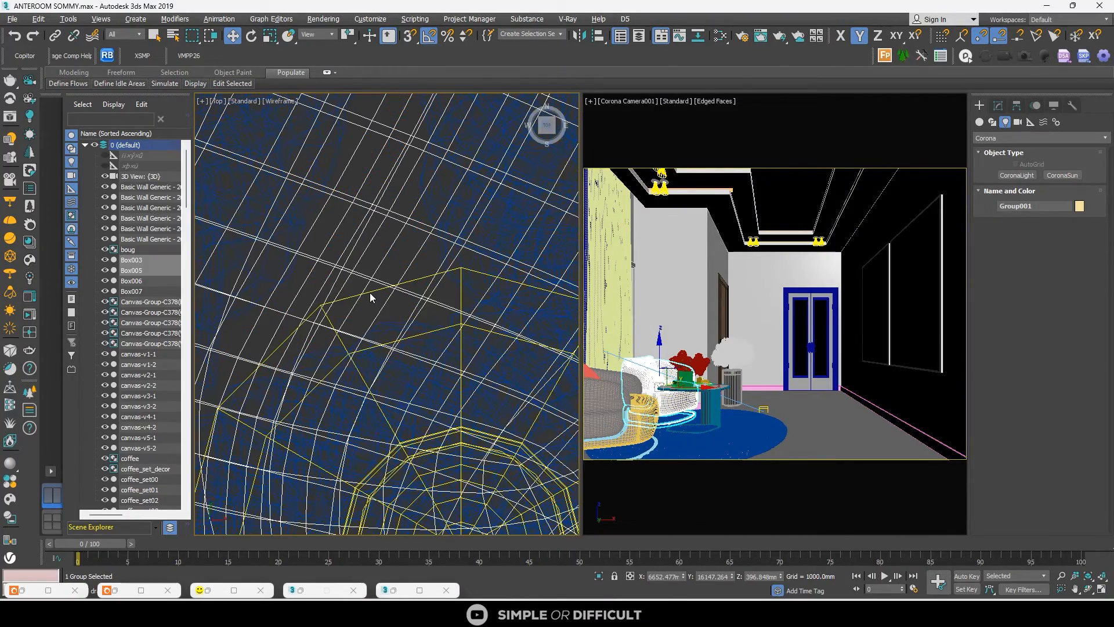
Delete the remaining stray fixture and the spot lights left between the two armchairs
click(154, 34)
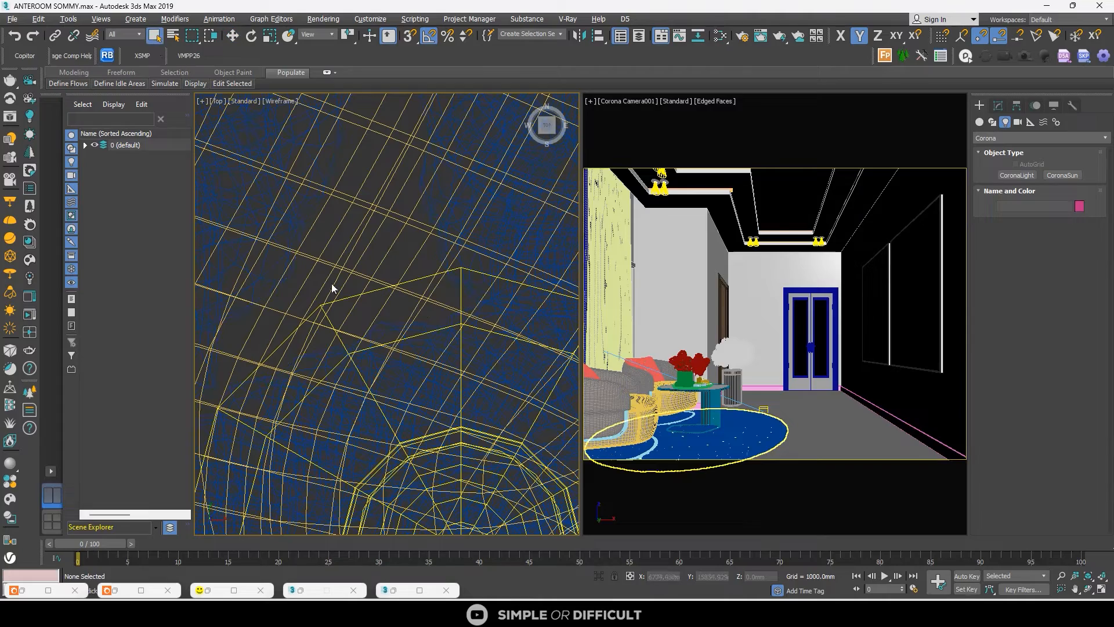
scroll(370, 292, down, 3)
click(392, 332)
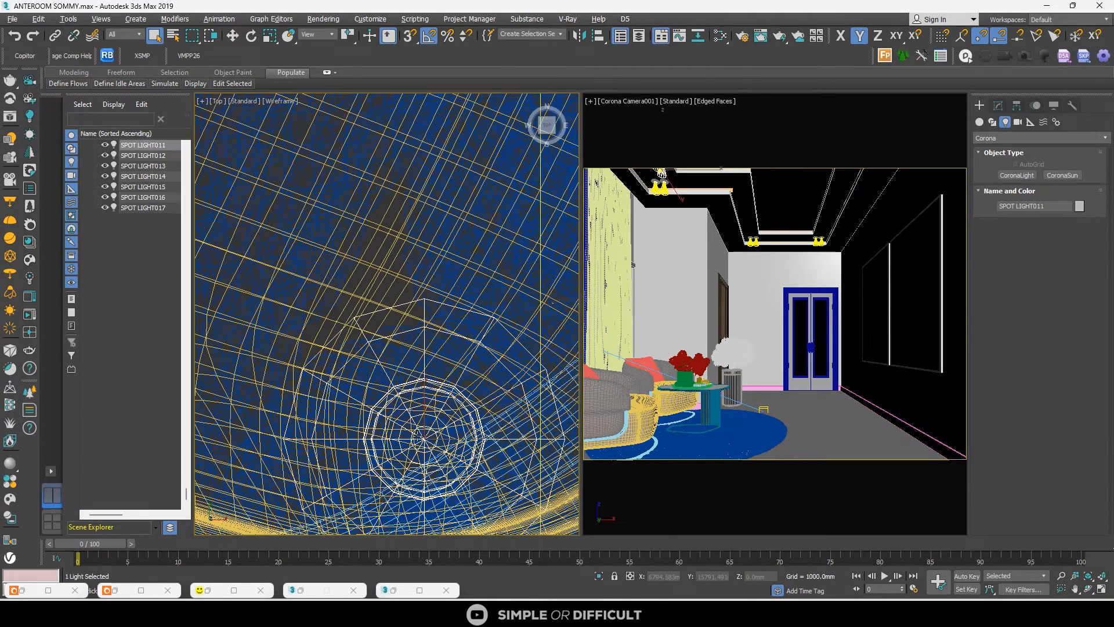
key(Delete)
scroll(393, 332, down, 6)
click(408, 410)
key(Delete)
click(407, 409)
key(Delete)
scroll(371, 392, down, 10)
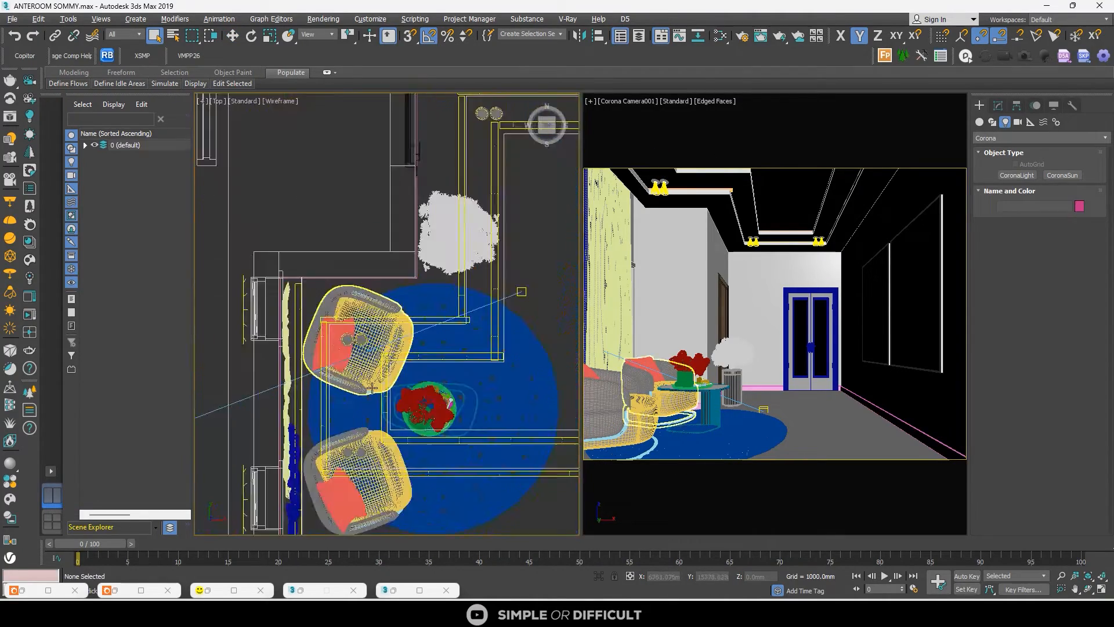
Start an interactive render of the camera view in the Corona frame buffer and examine the ceiling lighting
scroll(463, 350, up, 4)
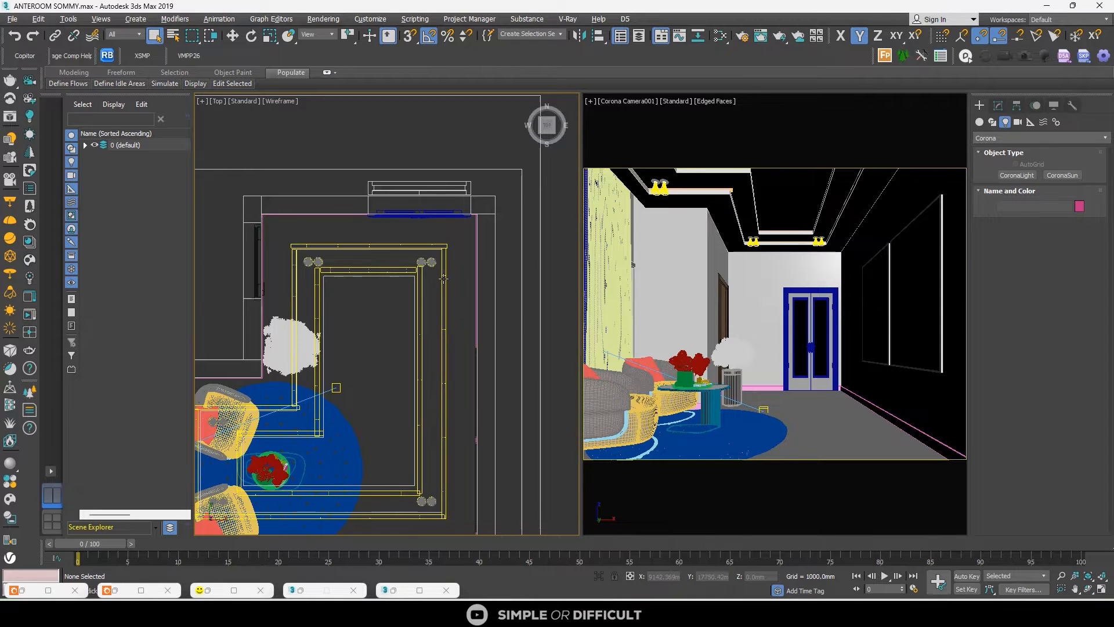
scroll(444, 278, down, 2)
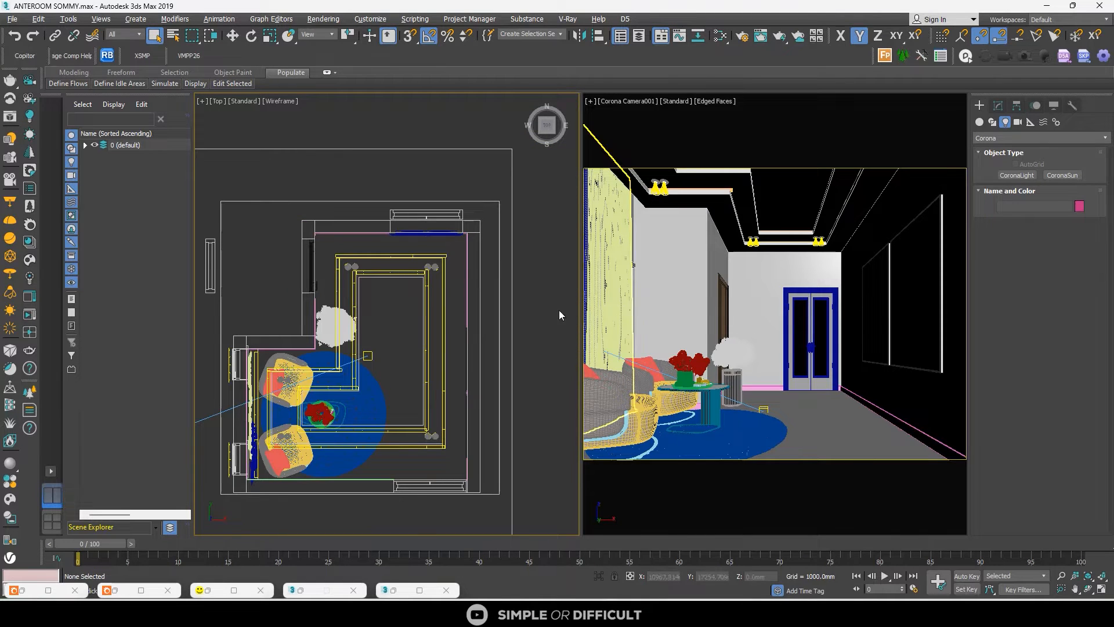
scroll(392, 268, up, 8)
scroll(360, 257, down, 8)
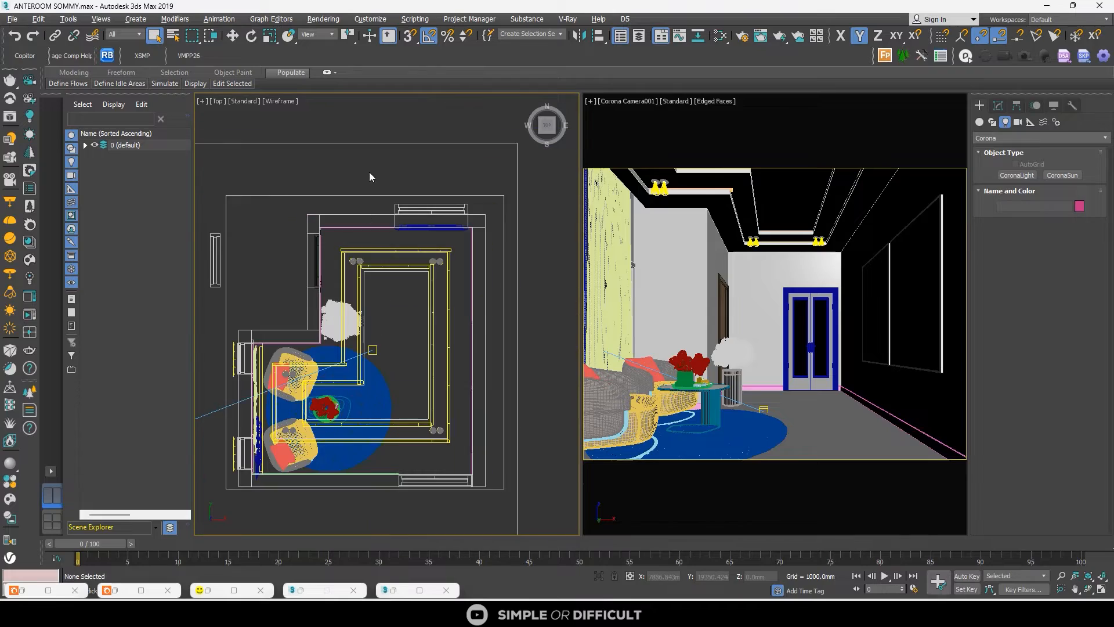
right_click(369, 173)
click(345, 152)
right_click(345, 152)
click(322, 139)
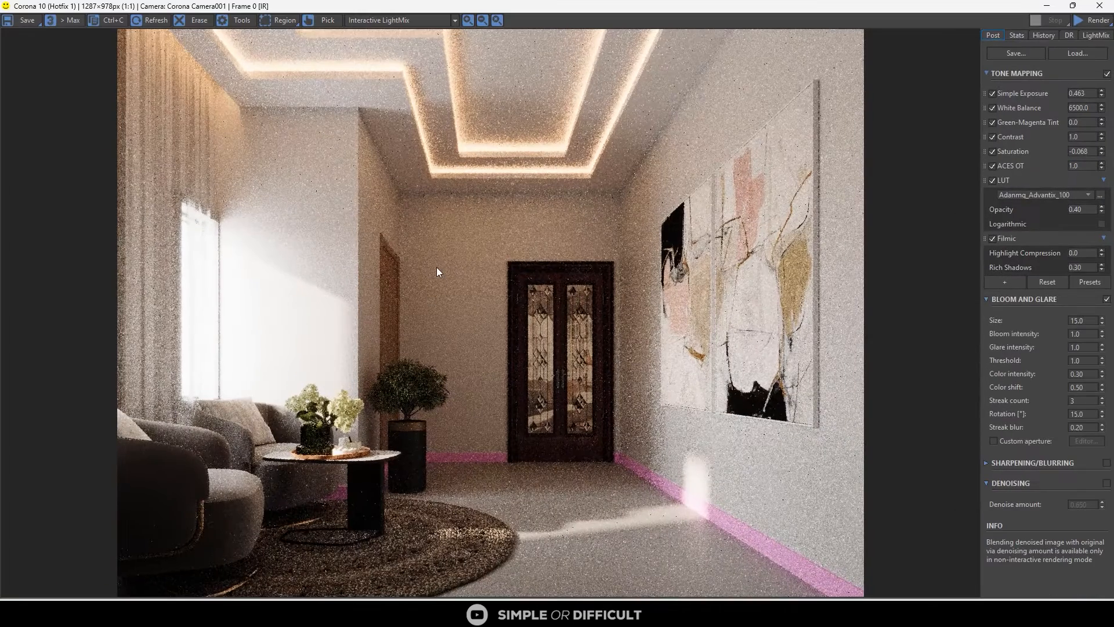
click(1096, 21)
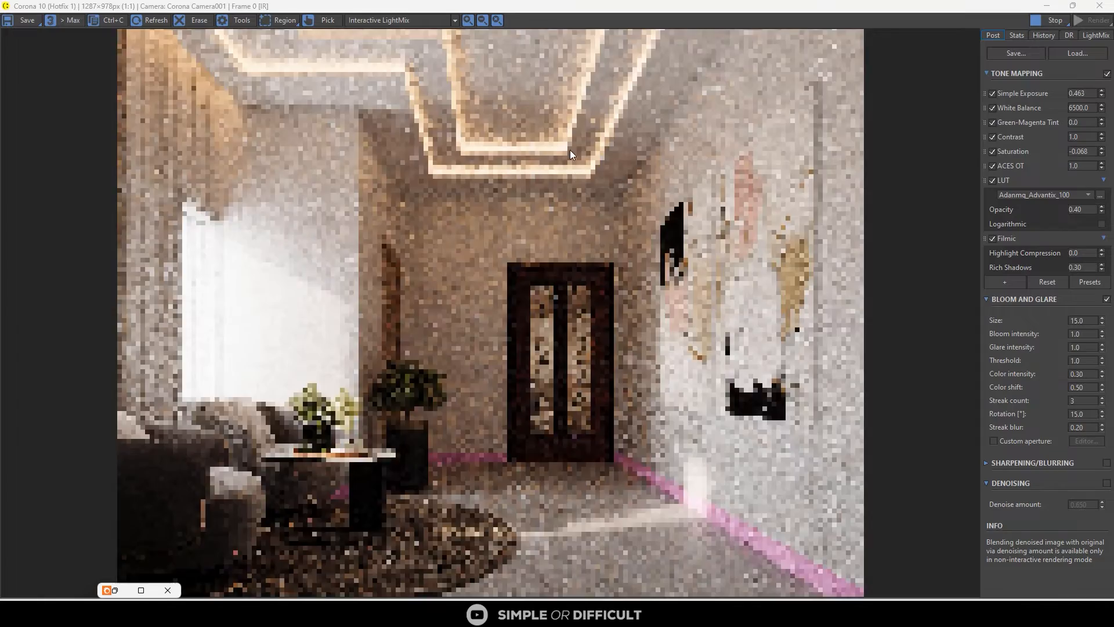
scroll(570, 150, up, 5)
scroll(638, 207, down, 5)
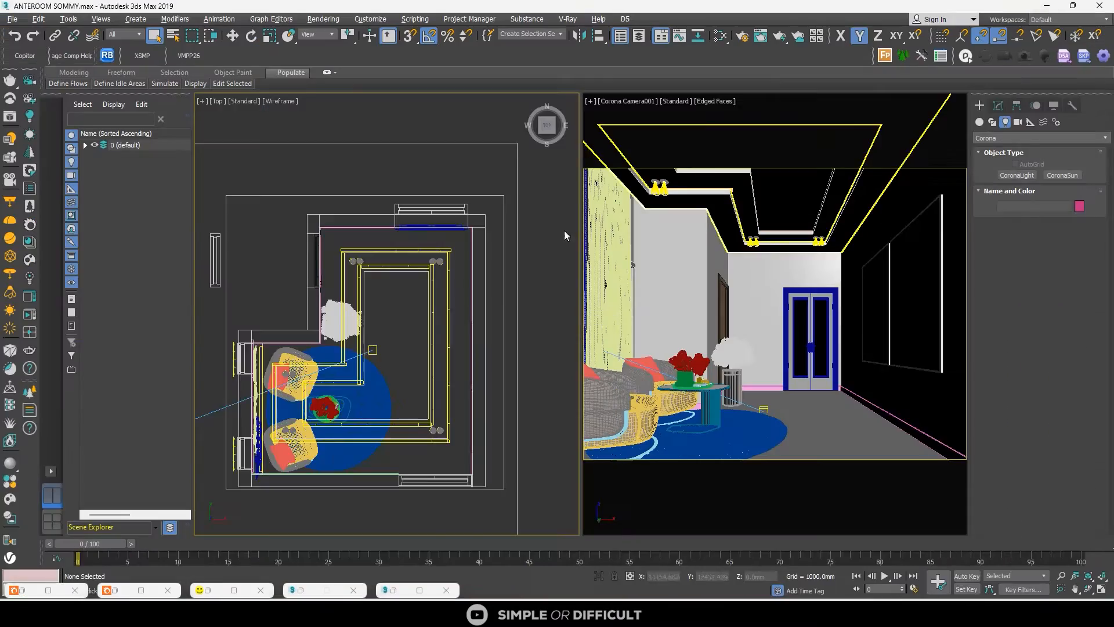
Select both door-end spotlight pairs together with their lights in the top view
scroll(473, 202, up, 6)
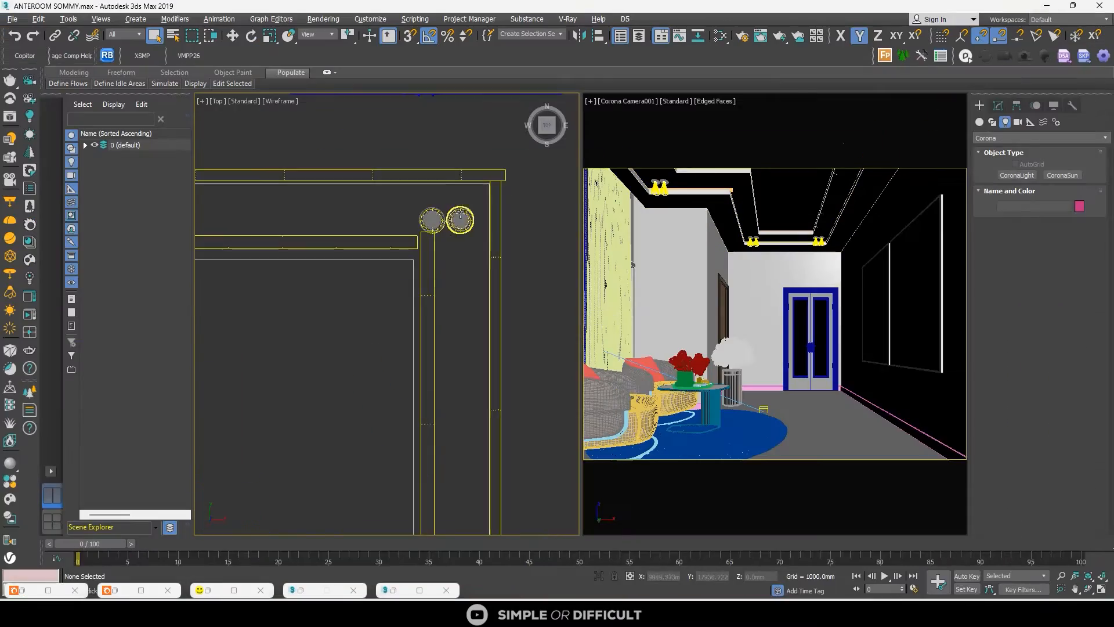
drag(472, 197, 401, 233)
scroll(510, 234, down, 5)
middle_drag(363, 241, 466, 245)
scroll(385, 225, up, 5)
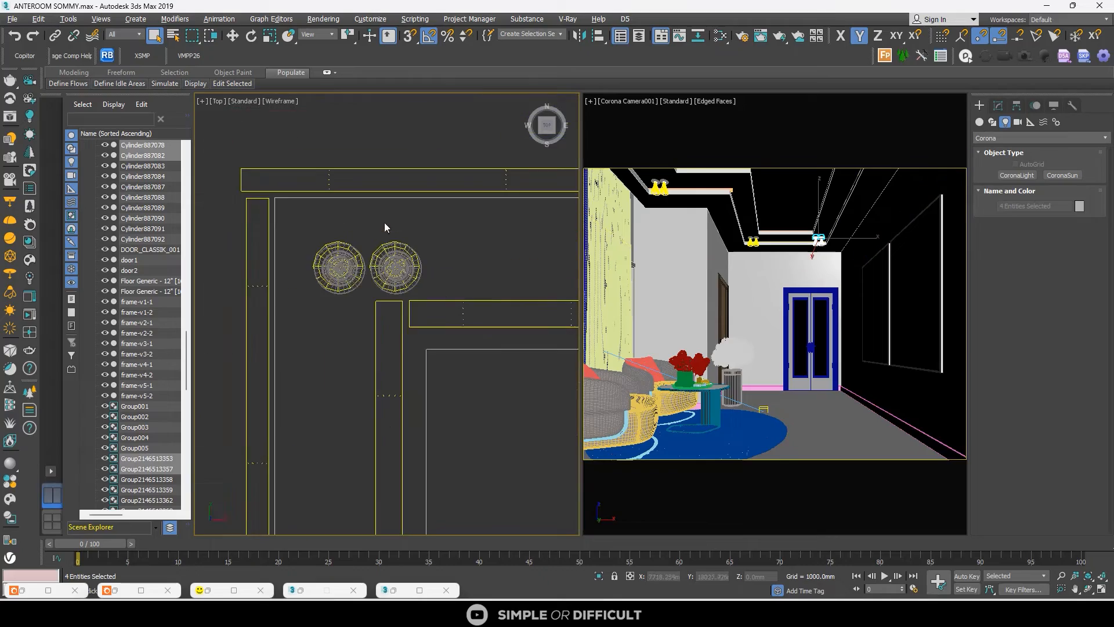
ctrl+drag(385, 226, 351, 258)
scroll(377, 254, down, 5)
Try to add the spotlights above the first armchair to the selection one by one
scroll(398, 322, up, 10)
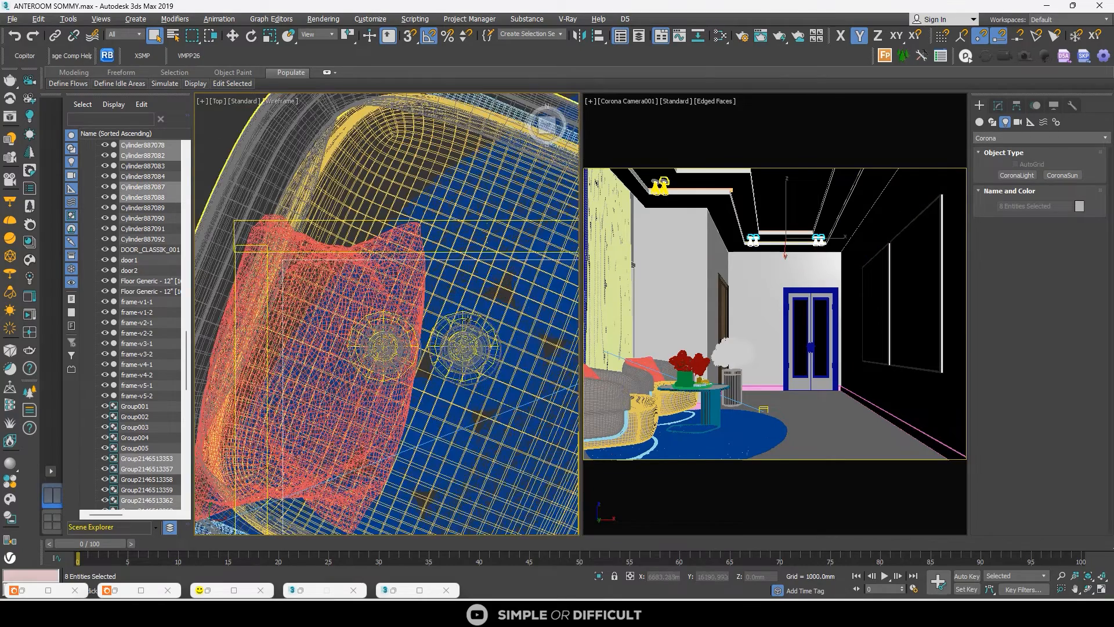
scroll(399, 310, up, 3)
scroll(397, 302, down, 10)
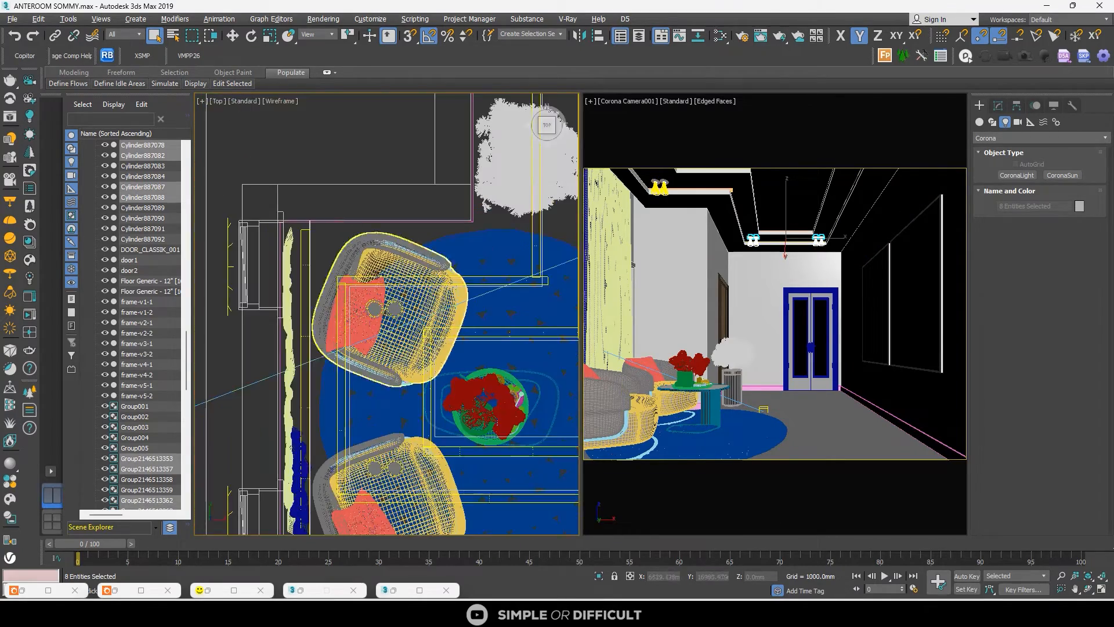
scroll(402, 322, up, 5)
scroll(363, 232, up, 4)
ctrl+click(379, 249)
scroll(352, 225, up, 3)
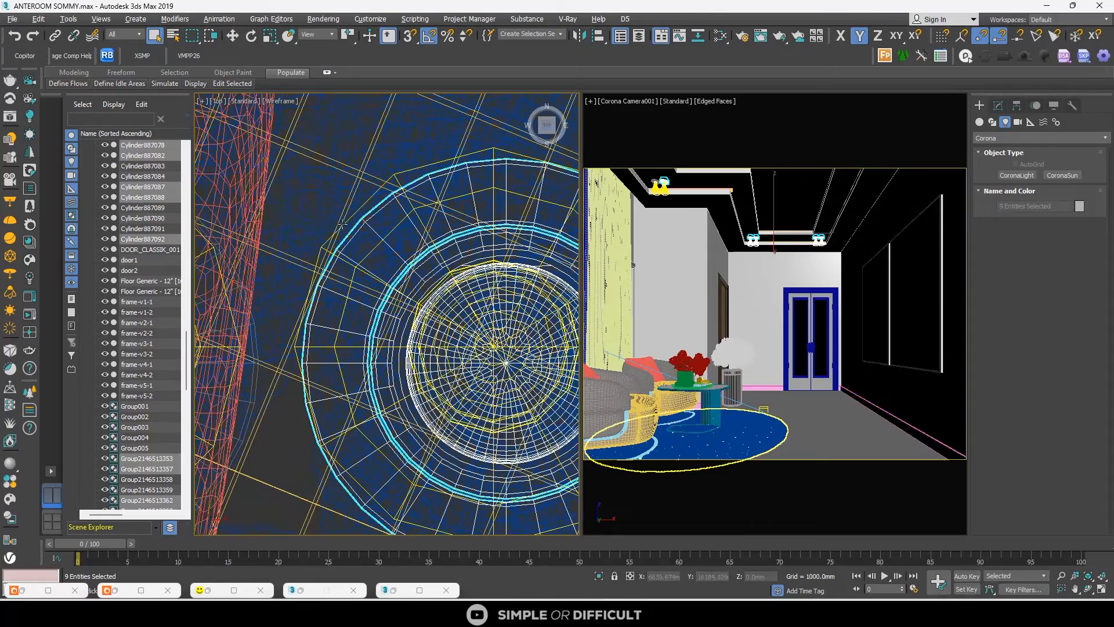
ctrl+click(362, 220)
ctrl+click(357, 212)
scroll(358, 212, down, 6)
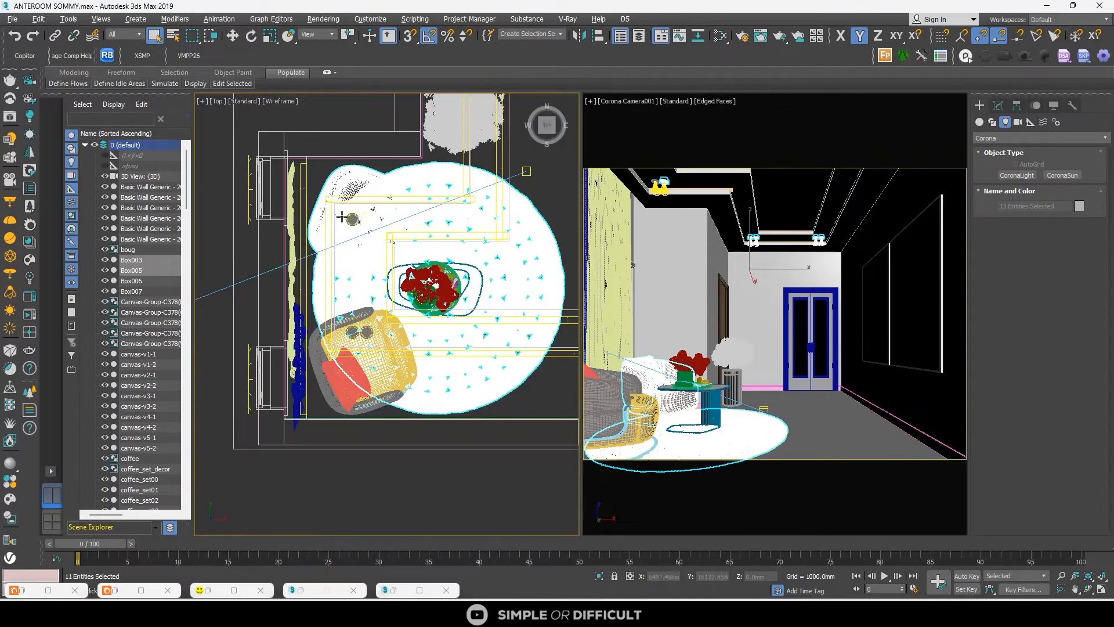
Add the whole spotlight pair above the first armchair to the selection and exclude the armchair and rug
scroll(406, 185, up, 6)
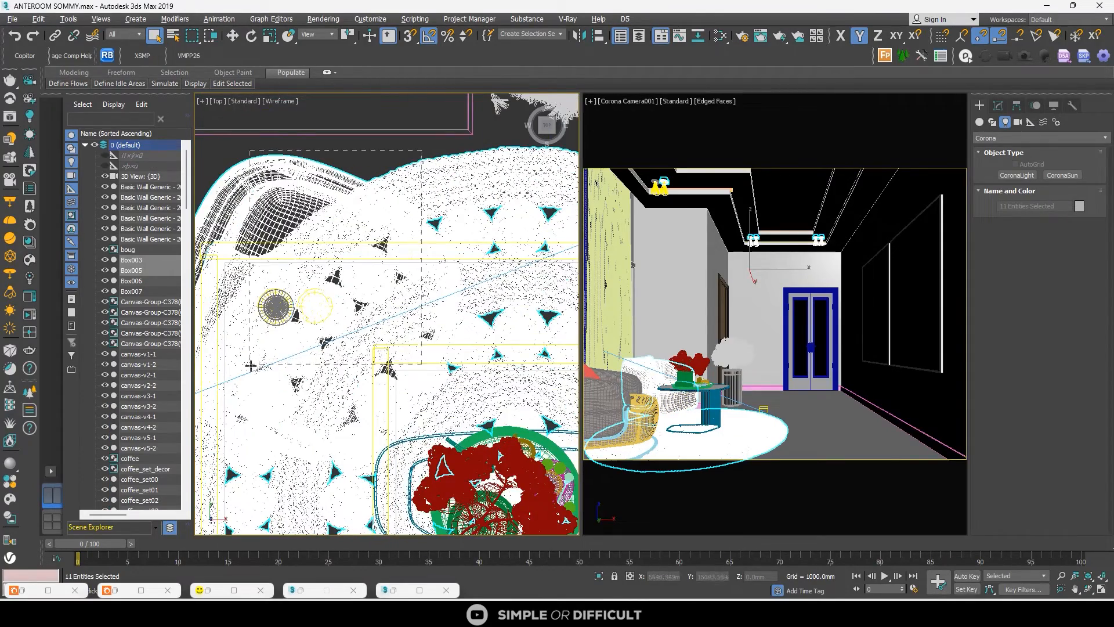
ctrl+drag(250, 366, 251, 365)
scroll(335, 302, down, 4)
alt+click(377, 265)
alt+click(401, 276)
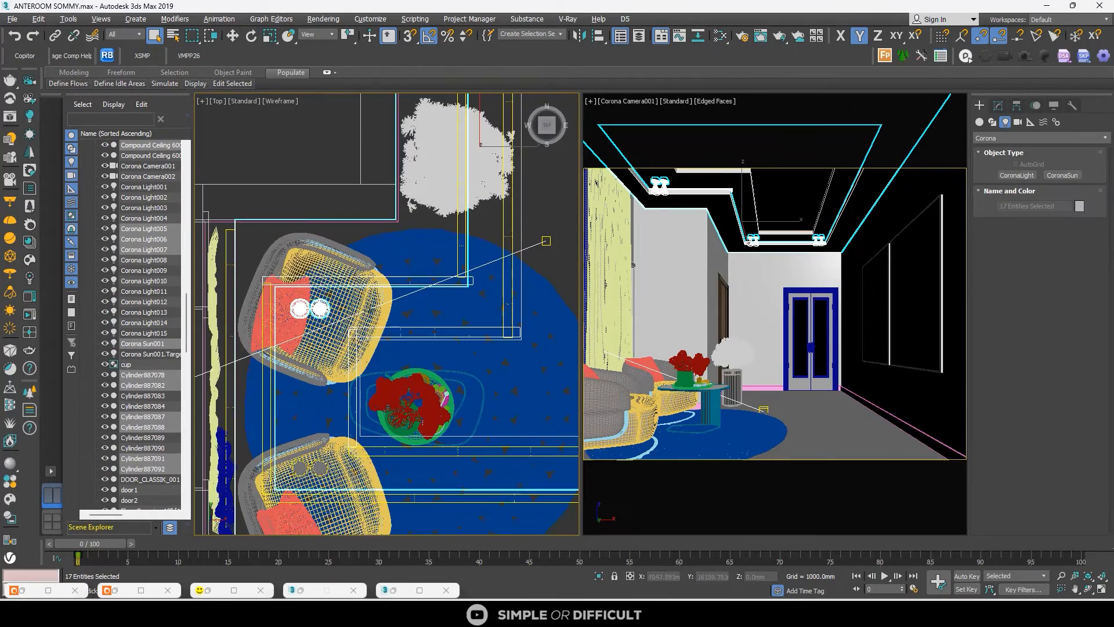
scroll(304, 307, up, 6)
scroll(357, 255, down, 3)
alt+click(335, 221)
alt+click(331, 215)
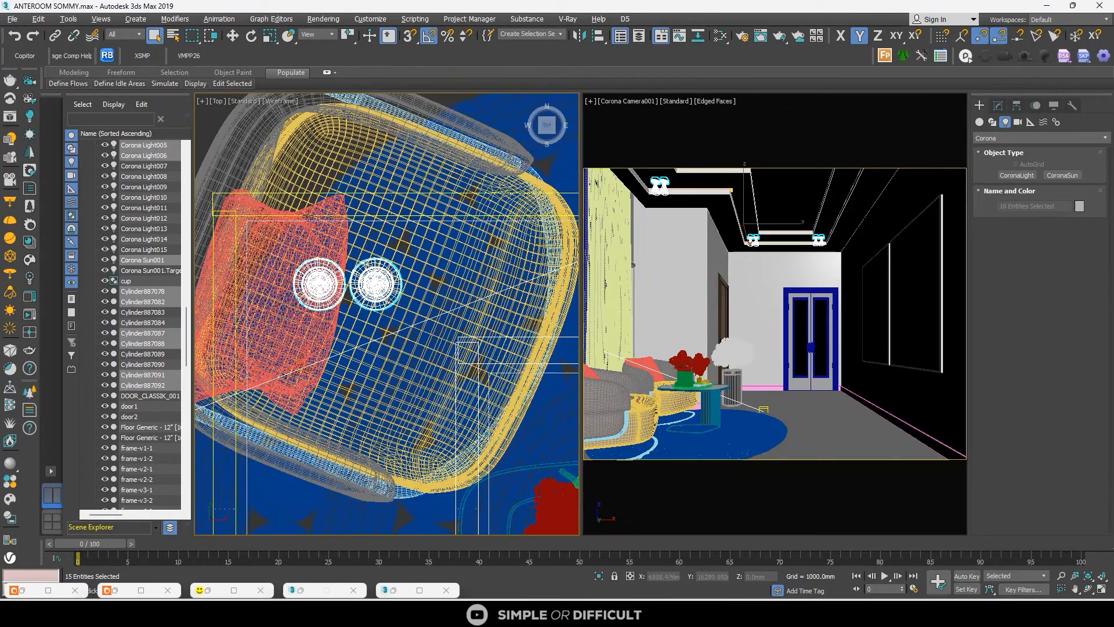
Limit the selection filter to Lights and add the two spot lights above the second armchair to the selection
scroll(330, 213, down, 6)
scroll(330, 350, up, 12)
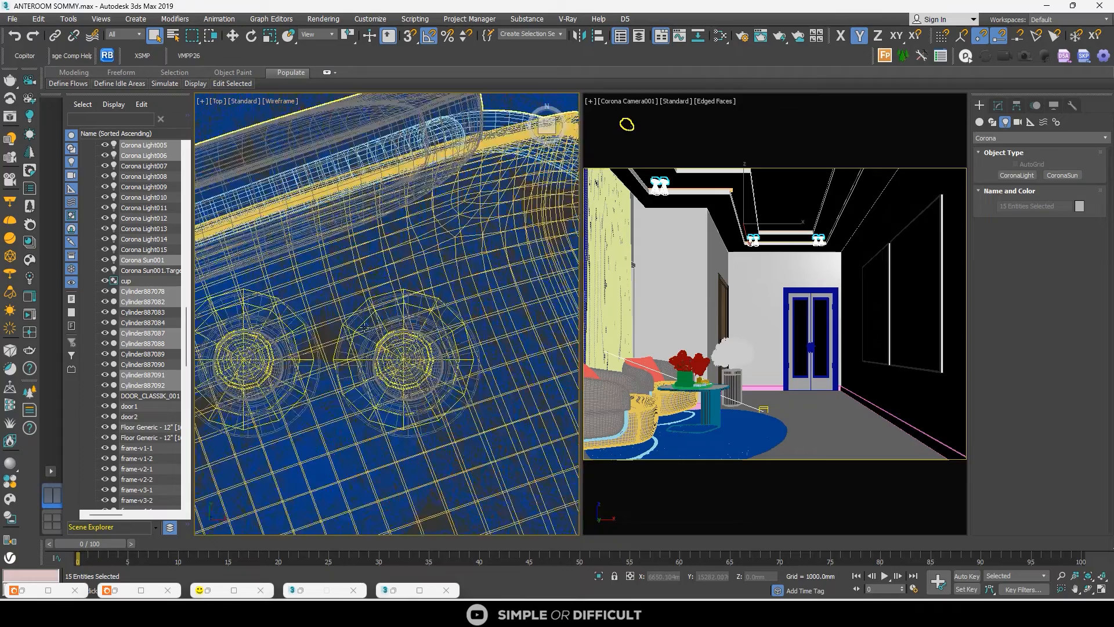
scroll(355, 283, up, 5)
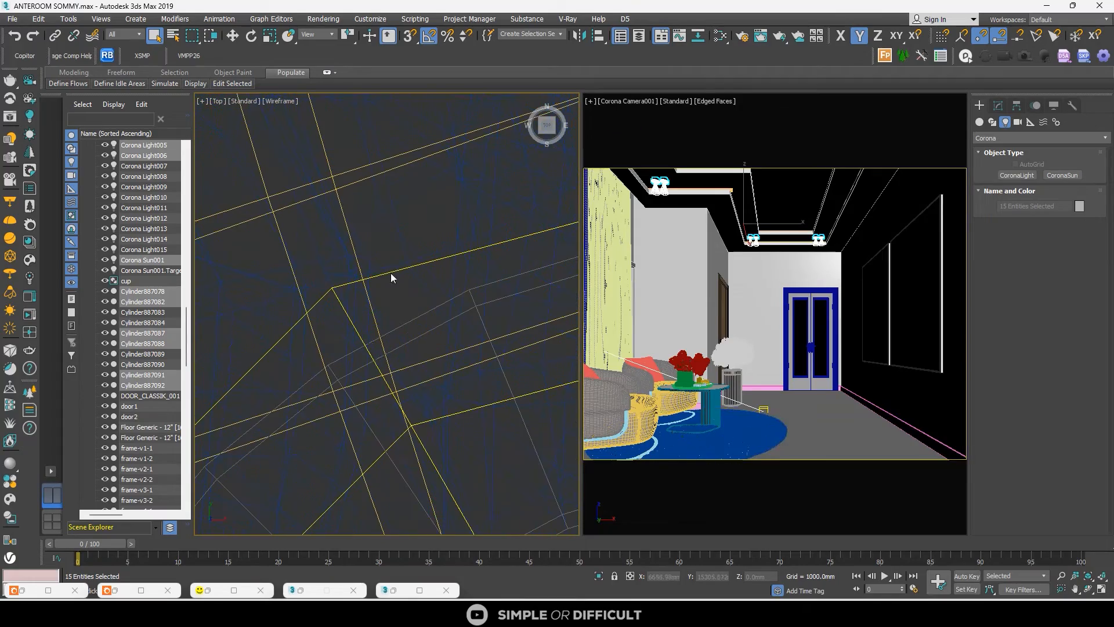
click(126, 35)
click(118, 68)
scroll(397, 259, down, 4)
scroll(402, 259, up, 4)
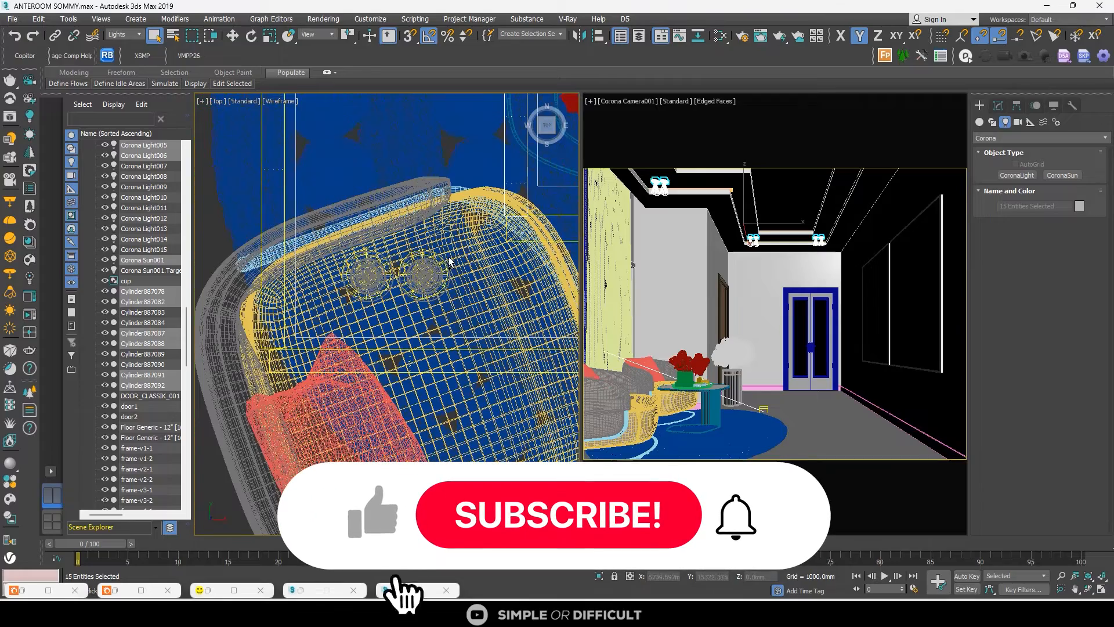
scroll(352, 304, down, 4)
scroll(352, 303, up, 2)
Restore the selection filter to All and add the two fixtures above the second armchair to the selection
click(131, 35)
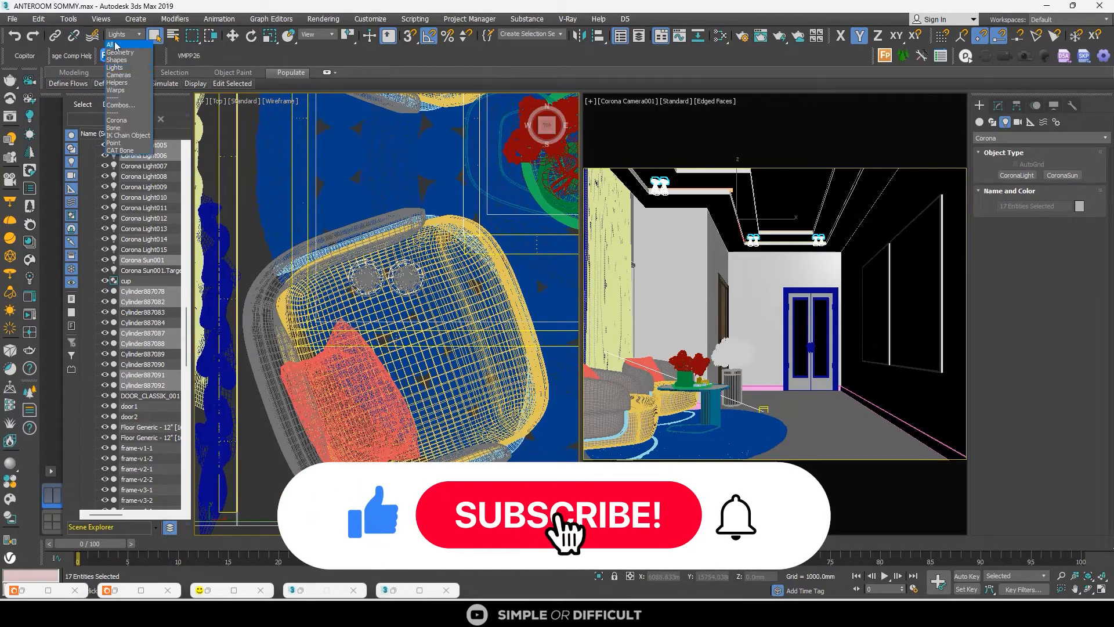
click(114, 44)
scroll(417, 322, up, 4)
scroll(416, 323, down, 8)
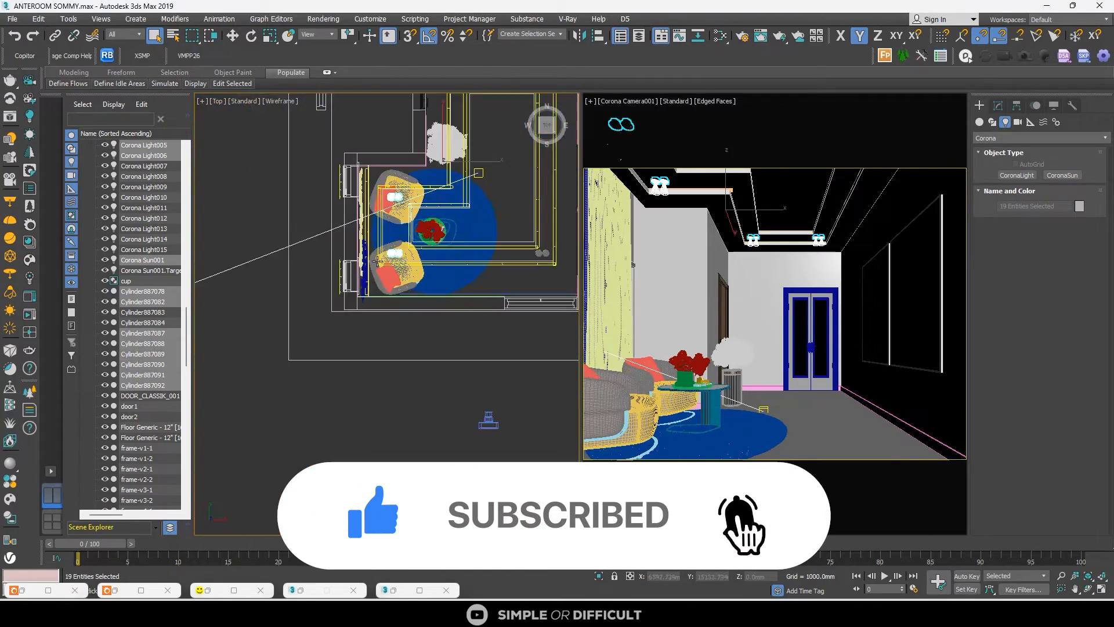
Add the last corner spotlight pair and the compound ceiling to the selection, and isolate the selected objects
scroll(454, 254, up, 8)
ctrl+drag(435, 238, 347, 261)
scroll(387, 246, down, 6)
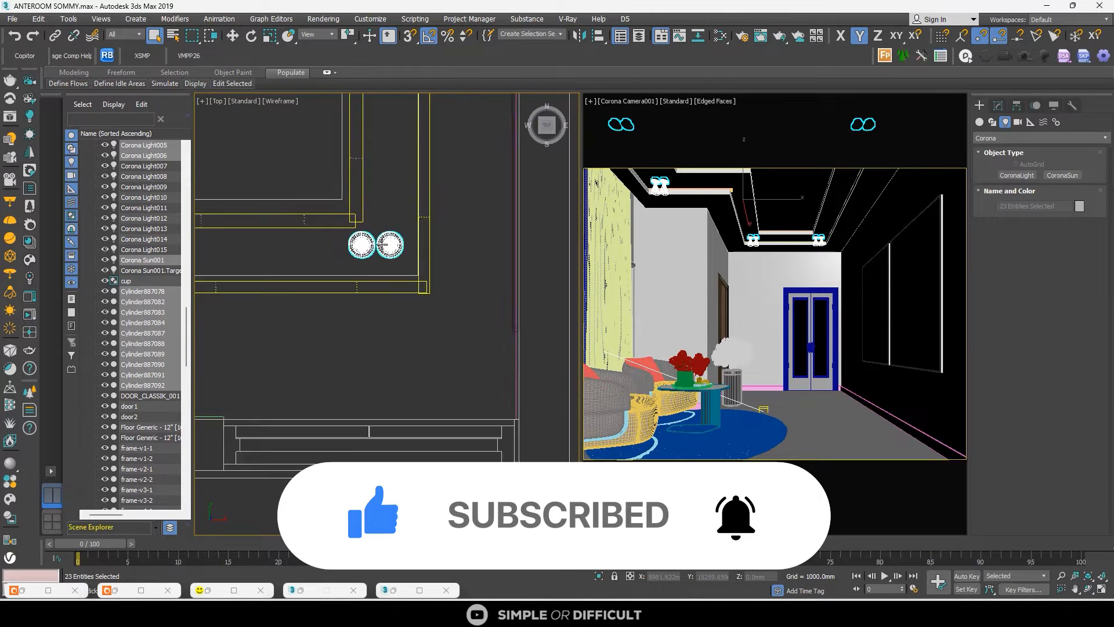
ctrl+click(793, 251)
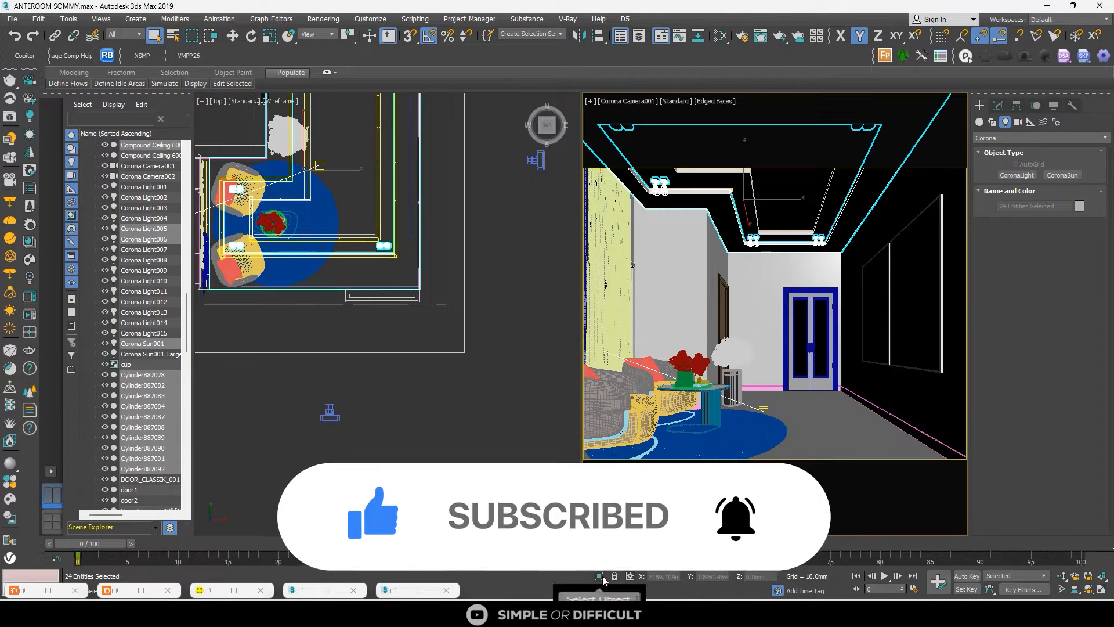
key(alt+q)
click(286, 269)
scroll(386, 264, up, 4)
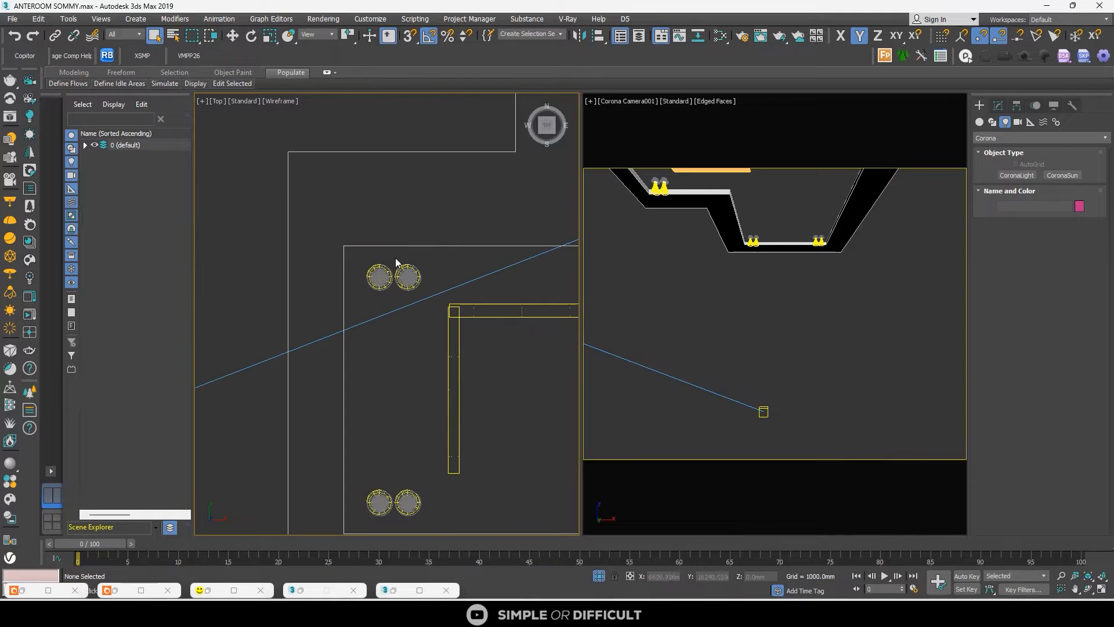
Move the two armchair-side spotlight pairs outward along Y, away from each other, onto the lower ceiling border
drag(425, 259, 366, 288)
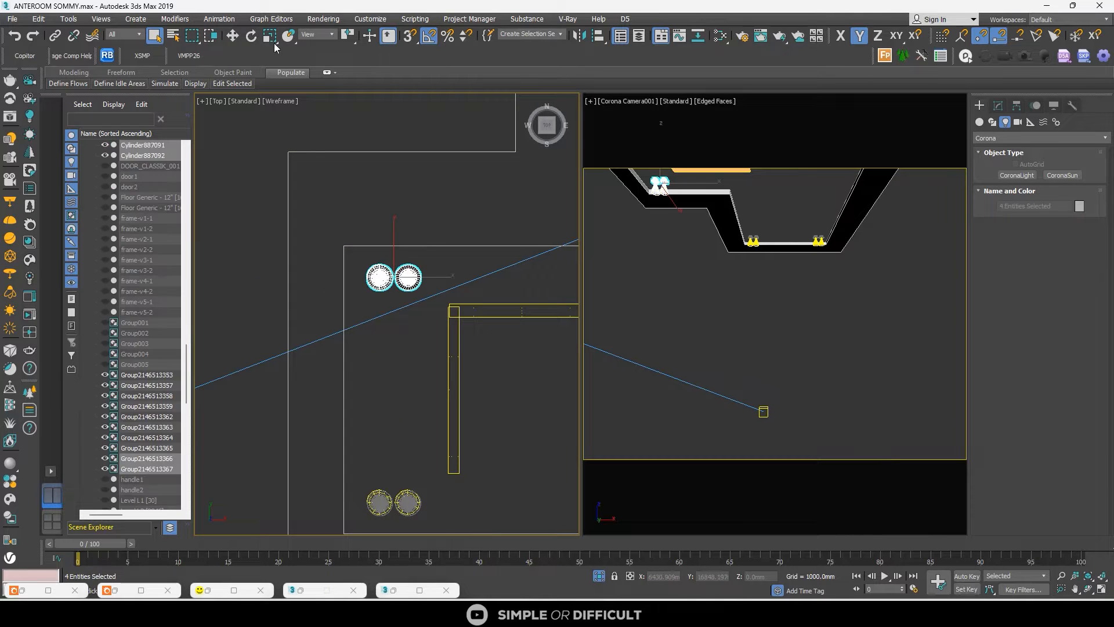
click(232, 34)
drag(396, 242, 400, 168)
scroll(400, 167, down, 2)
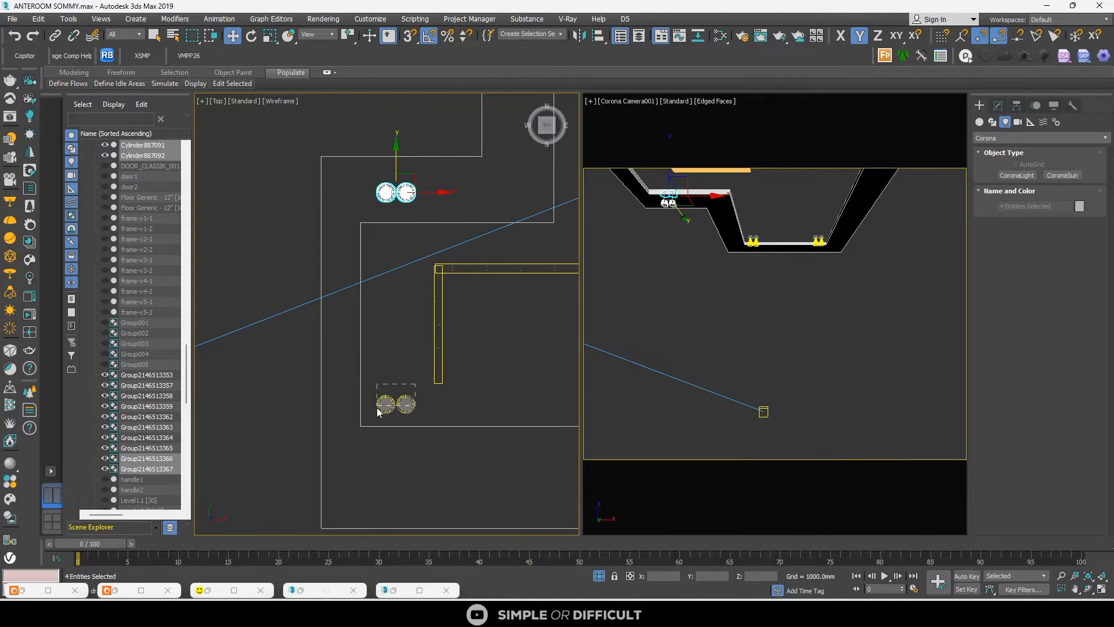
click(383, 406)
drag(397, 364, 394, 417)
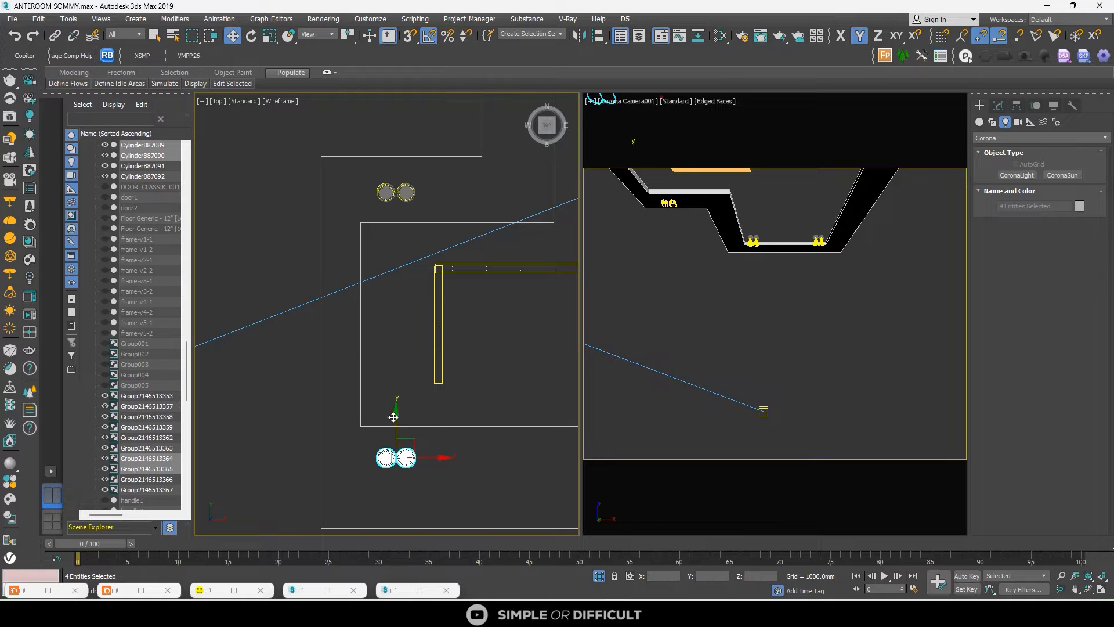
Move the spotlight pair in the corner opposite the armchairs outward in negative Y onto the lower ceiling border
scroll(393, 416, down, 3)
middle_drag(517, 407, 396, 385)
scroll(395, 385, up, 2)
drag(423, 373, 451, 396)
Select both door-end spotlight pairs and move them together in positive Y onto the lower ceiling border
scroll(452, 400, down, 2)
scroll(456, 211, up, 3)
middle_drag(453, 252, 506, 267)
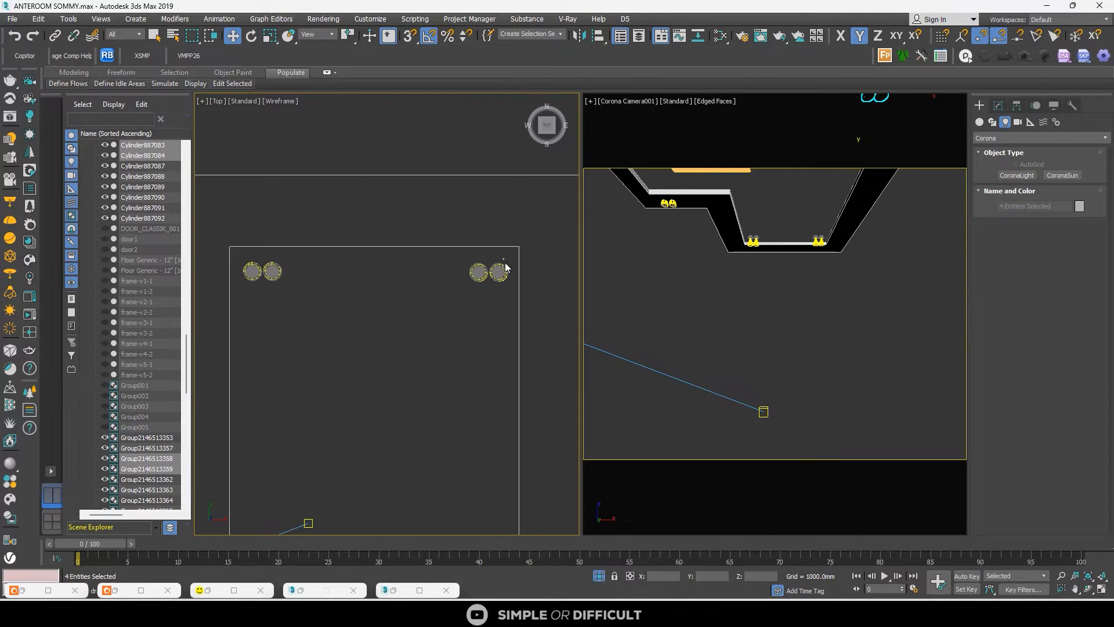
drag(246, 301, 245, 300)
drag(376, 247, 389, 194)
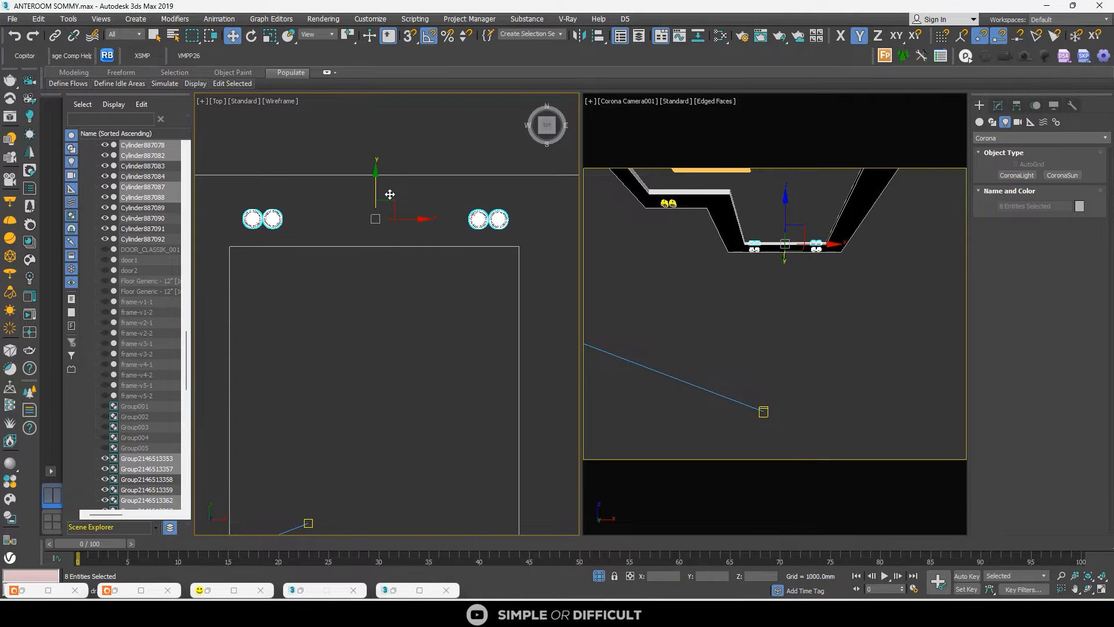
In the Front view, lower the two spotlight pairs on the painting-wall side vertically to the underside of the lower ceiling border
scroll(394, 195, down, 3)
drag(311, 192, 348, 214)
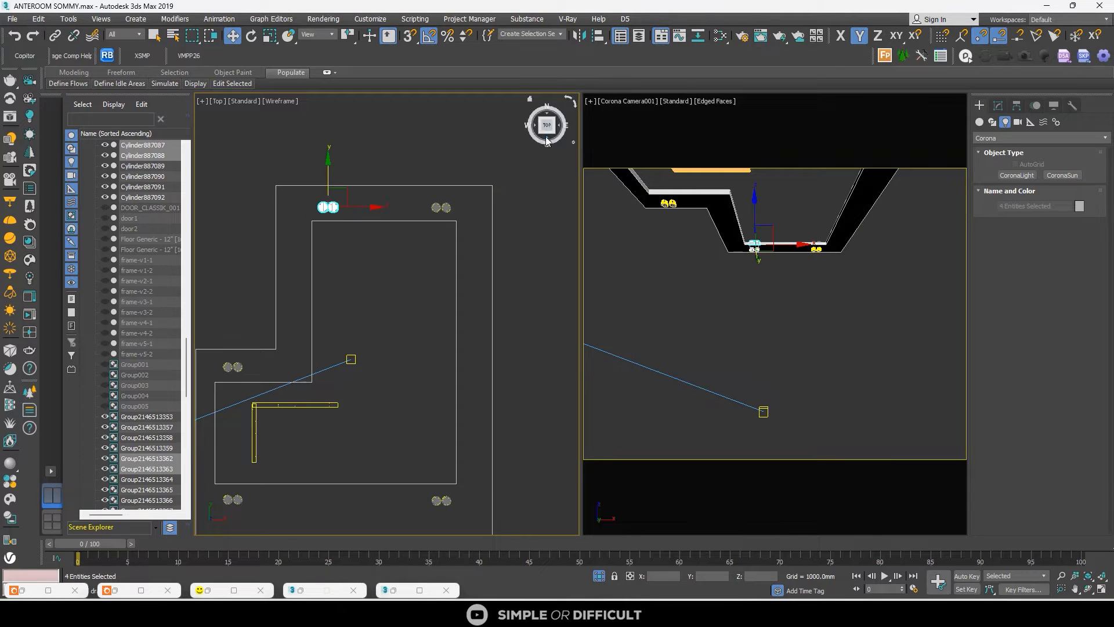
drag(547, 131, 548, 139)
key(f)
scroll(444, 224, up, 5)
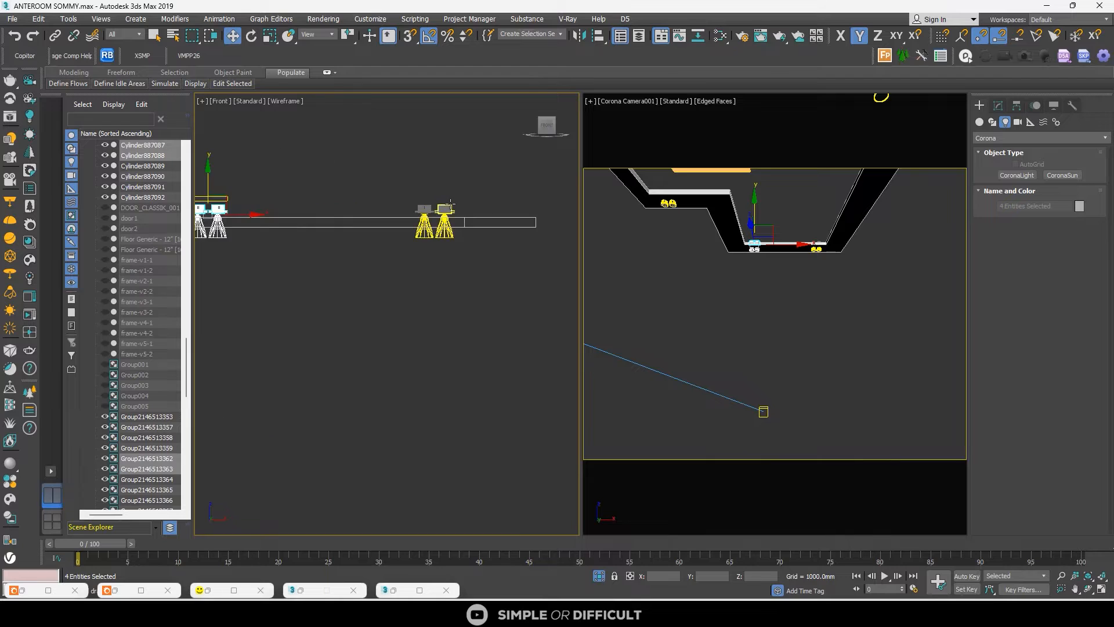
drag(360, 237, 360, 237)
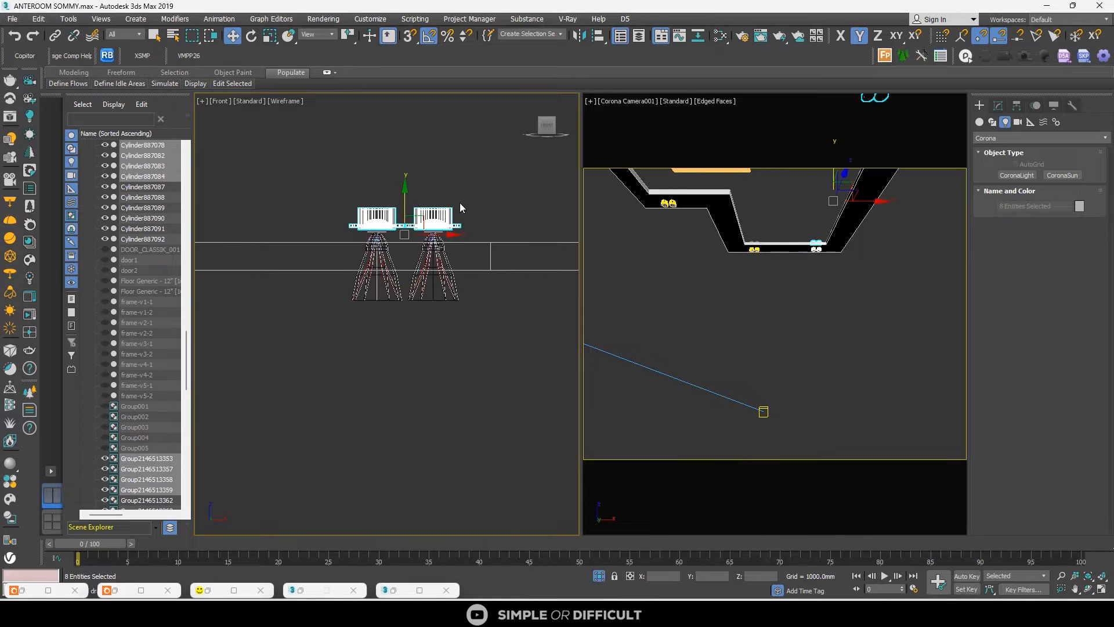
key(z)
click(479, 184)
drag(281, 262, 281, 262)
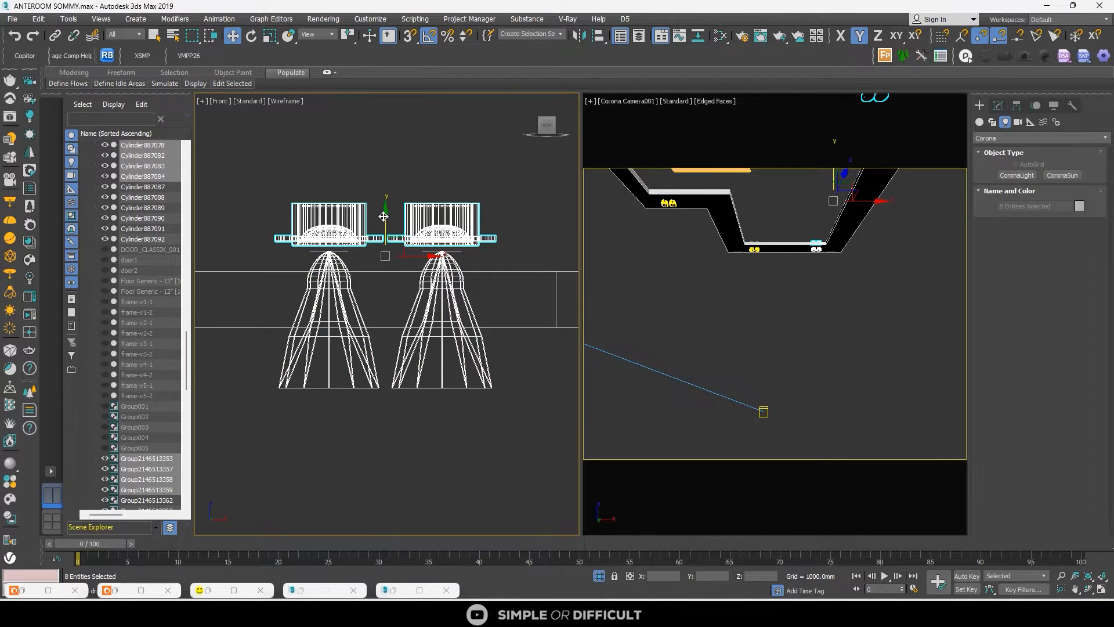
drag(383, 216, 383, 324)
scroll(337, 271, down, 5)
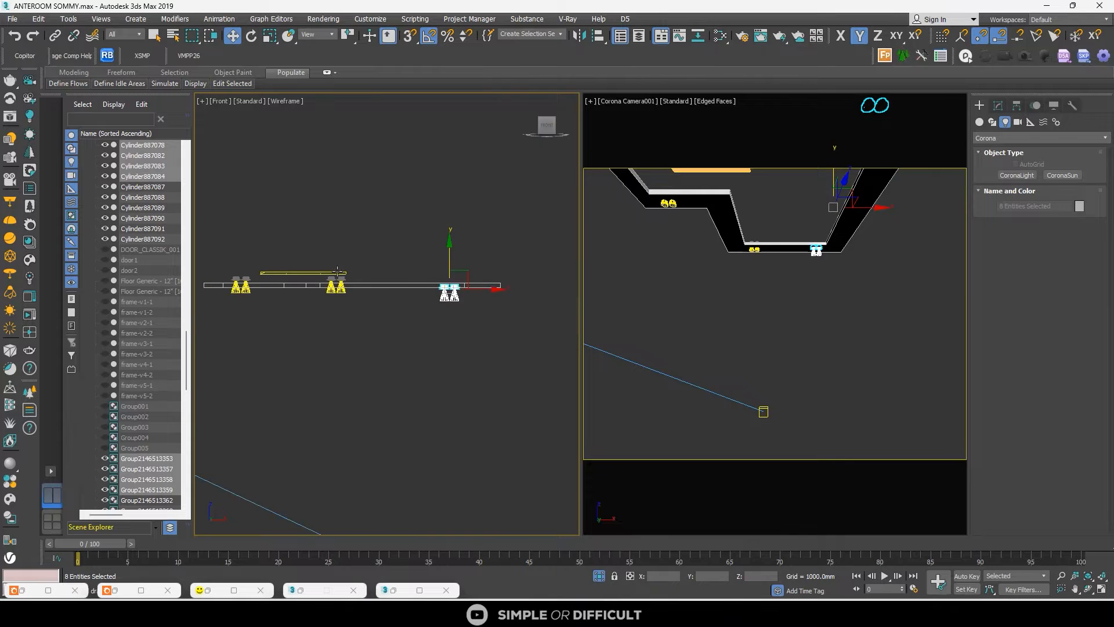
Select both armchair-side spotlight pairs in the Front view and lower them to the underside of the lower ceiling border
scroll(337, 271, up, 5)
drag(307, 343, 312, 373)
scroll(311, 360, up, 5)
scroll(311, 372, down, 8)
scroll(451, 350, up, 4)
scroll(462, 371, up, 4)
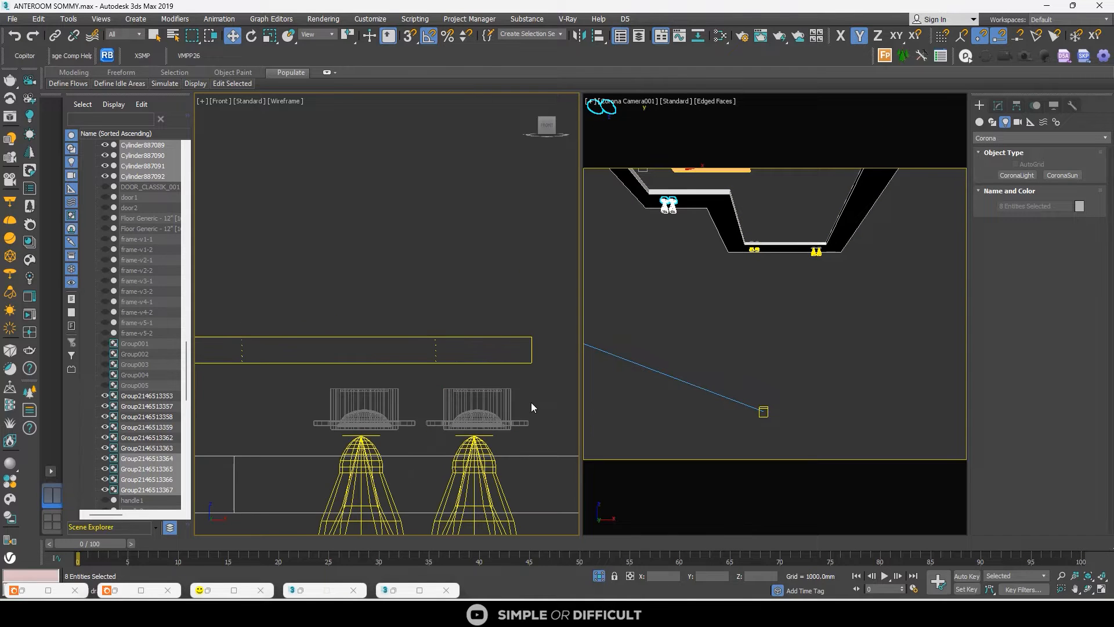
Lower the remaining door-end spotlight pair to the same ceiling underside level, and clear the selection
drag(316, 444, 315, 443)
scroll(432, 313, down, 2)
drag(432, 311, 432, 378)
scroll(432, 377, down, 4)
click(417, 439)
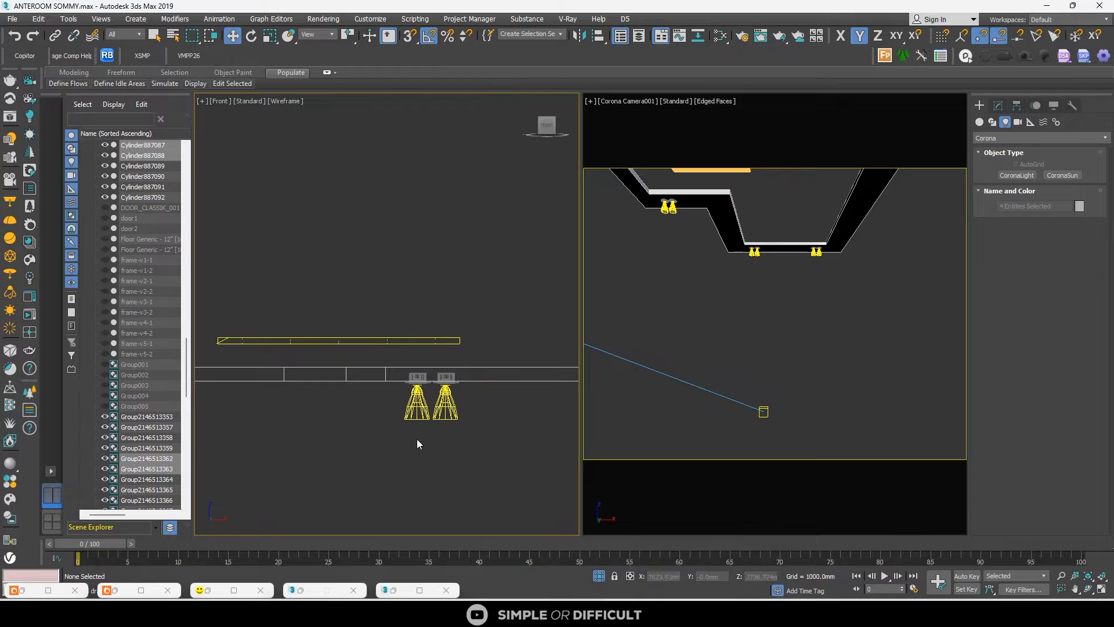
In the Top view, move the two door-end spotlight pairs apart along X, toward the outer corners of the ceiling border
click(548, 113)
drag(486, 375, 398, 355)
scroll(398, 354, down, 4)
middle_drag(499, 347, 434, 338)
drag(433, 338, 521, 343)
Move the corner spotlight pair opposite the armchairs about 347 mm in positive X, in line with the door-end pair
scroll(521, 344, down, 5)
middle_drag(525, 433, 484, 376)
scroll(485, 380, up, 4)
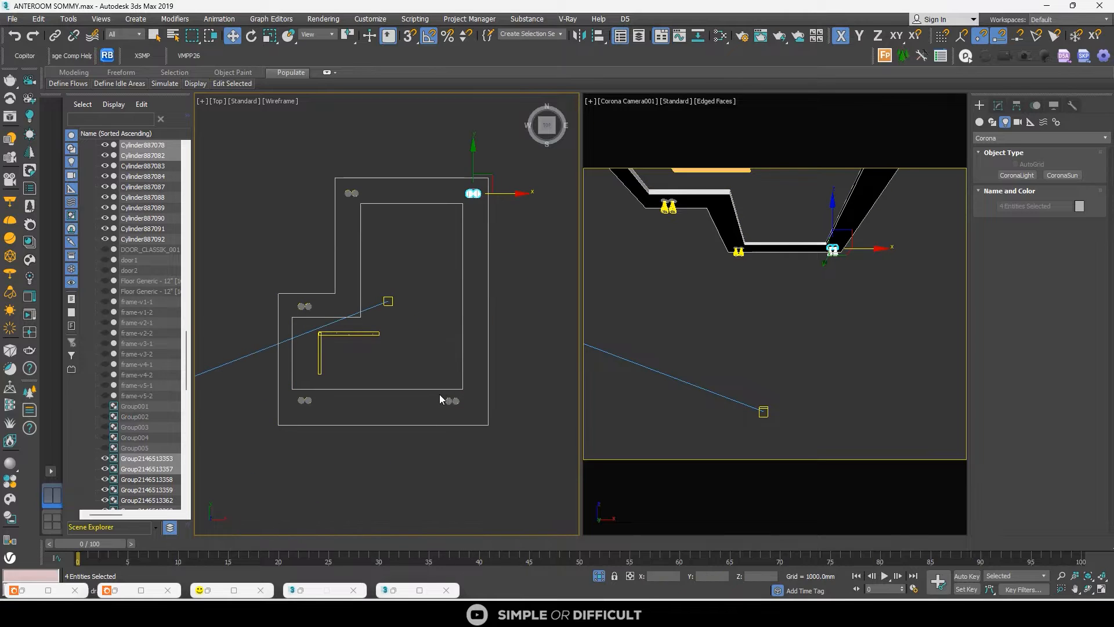
drag(440, 394, 507, 401)
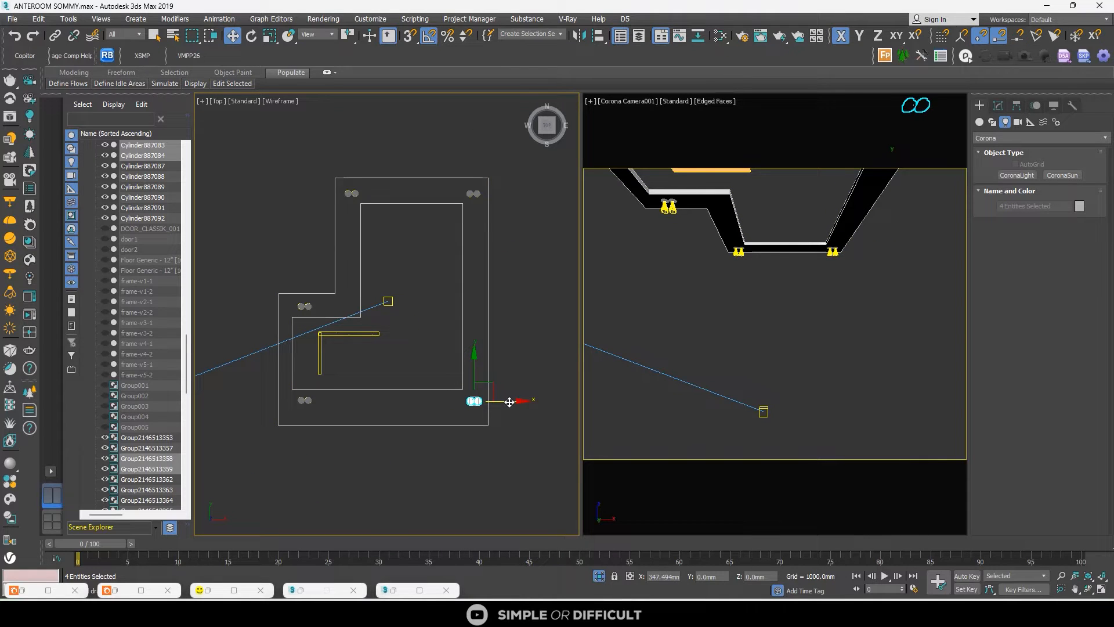
Shift both armchair-side spotlight pairs slightly in positive X along the ceiling border
scroll(295, 280, up, 5)
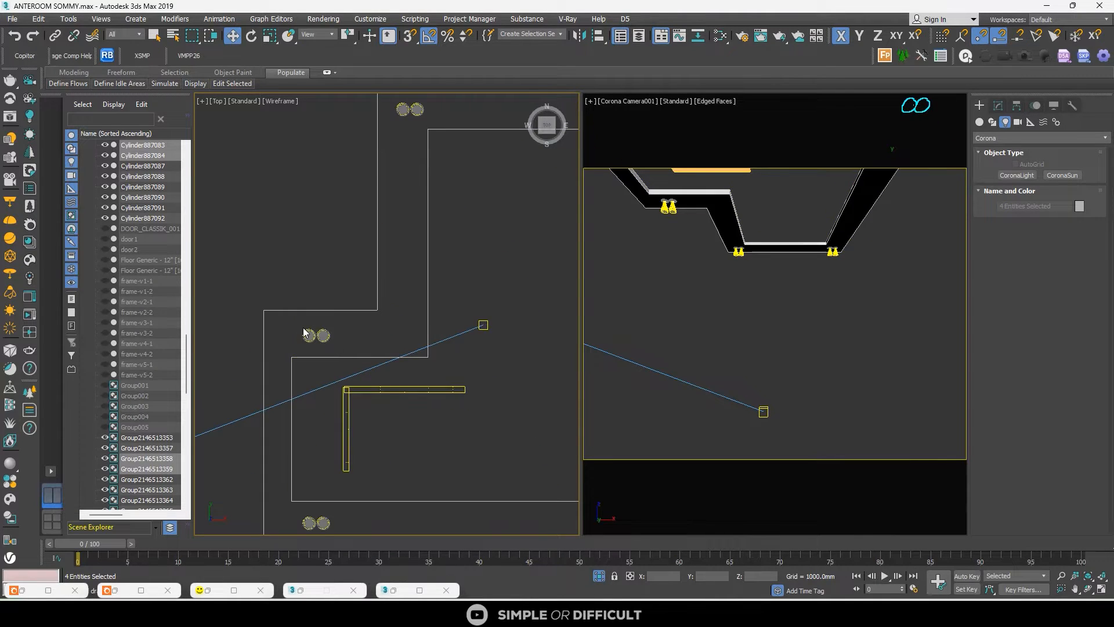
click(310, 335)
drag(355, 336, 375, 337)
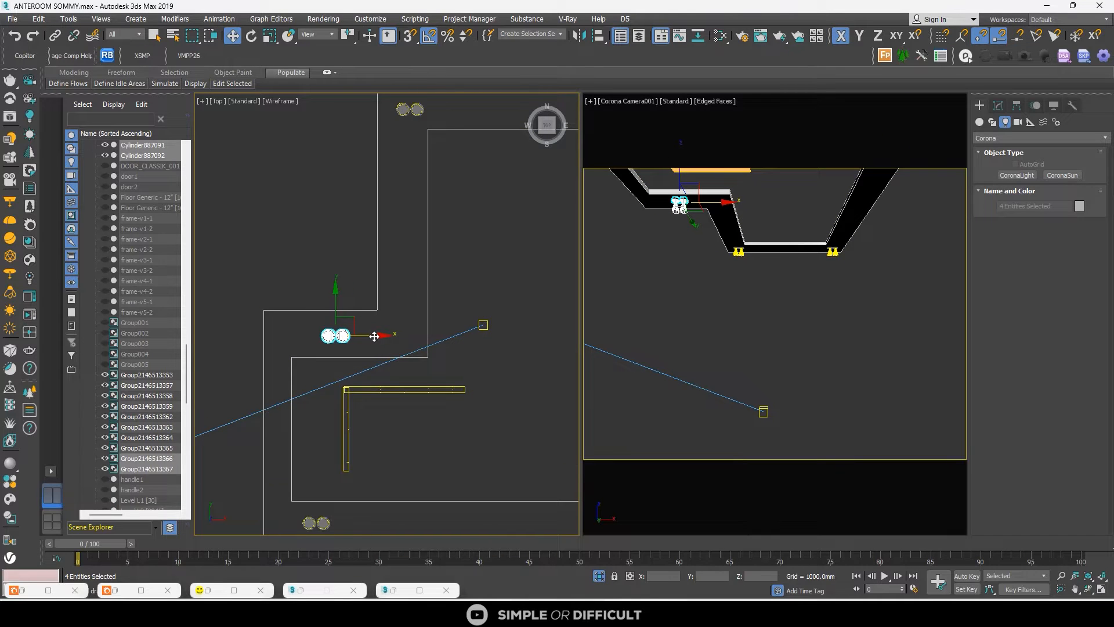
middle_drag(309, 506, 286, 409)
scroll(285, 409, up, 2)
drag(322, 452, 323, 452)
drag(334, 433, 358, 434)
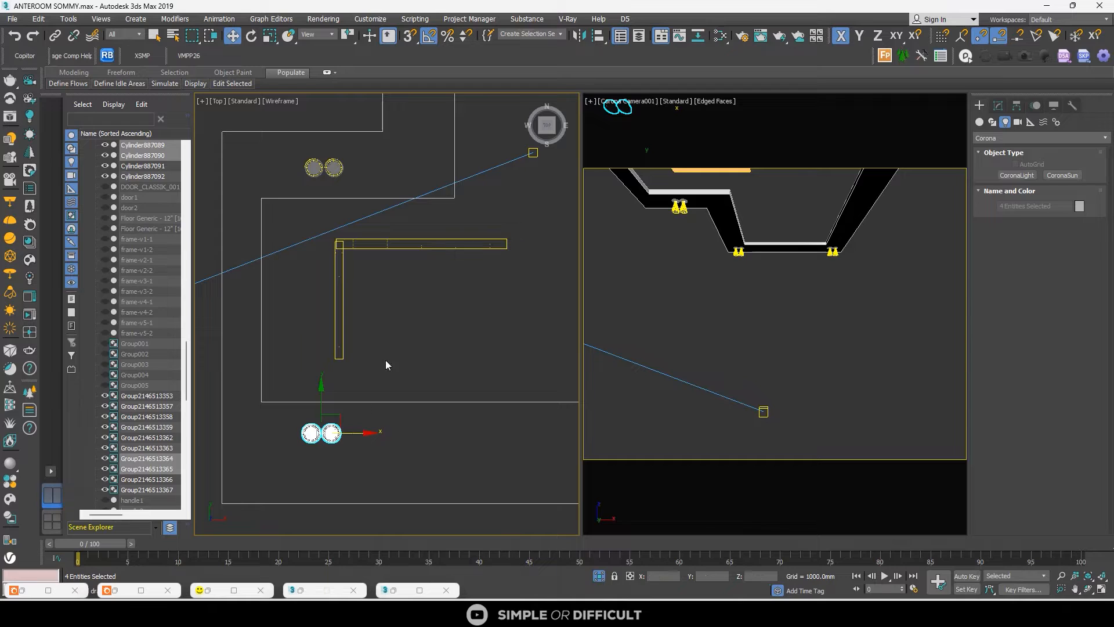
Exit isolation, clear the selection, and open the Corona frame buffer to inspect the spotlights in the interactive render
click(598, 576)
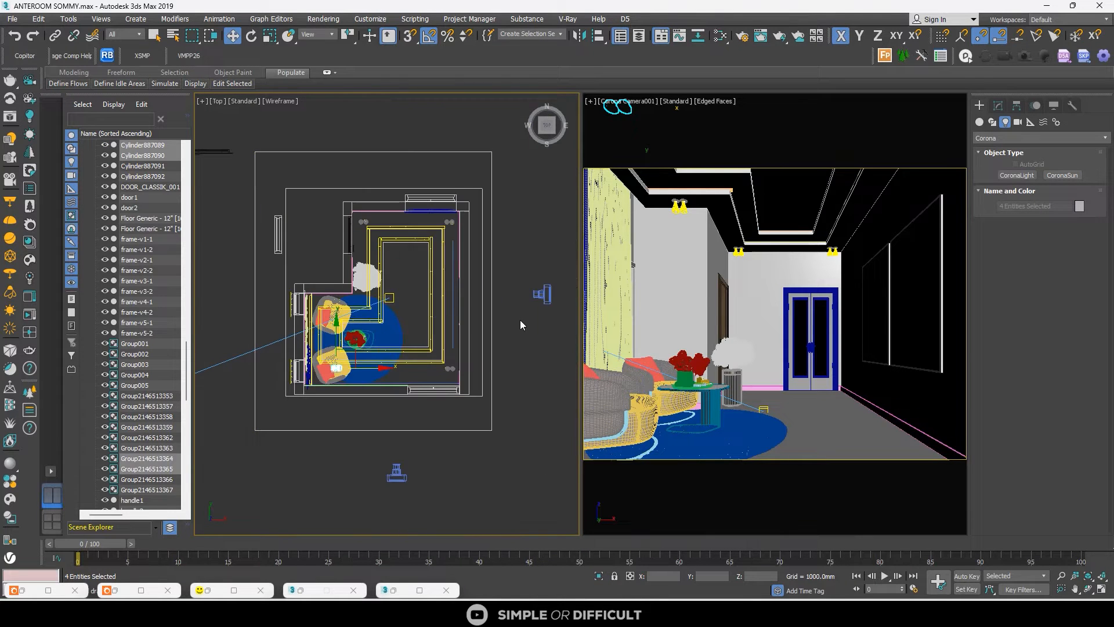
click(529, 253)
right_click(515, 236)
click(499, 225)
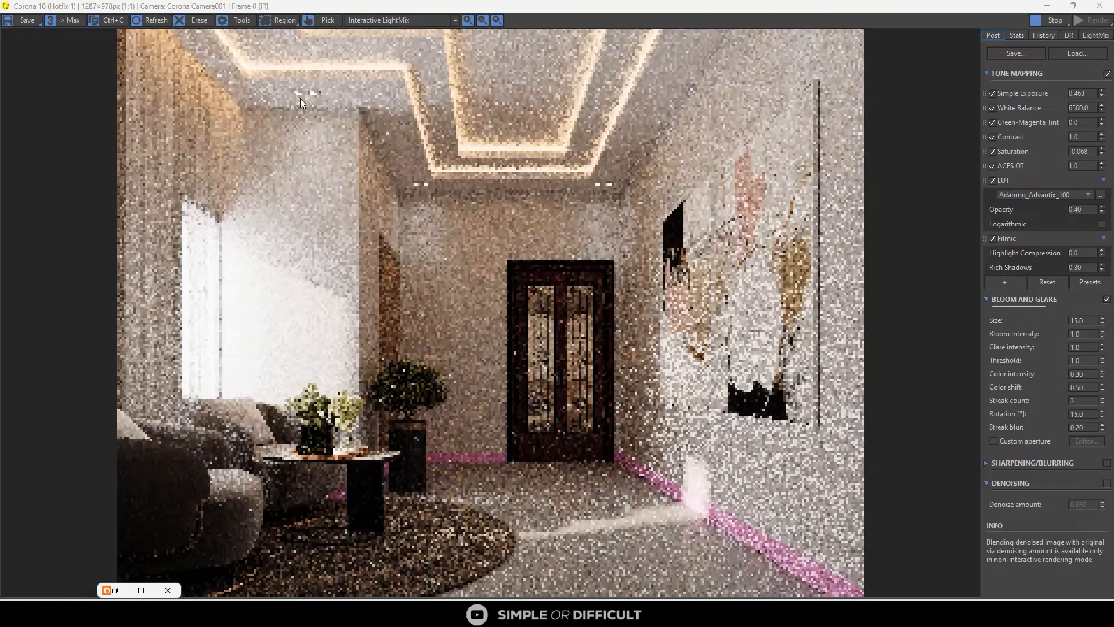
scroll(301, 99, up, 1)
scroll(562, 281, down, 2)
scroll(370, 232, up, 2)
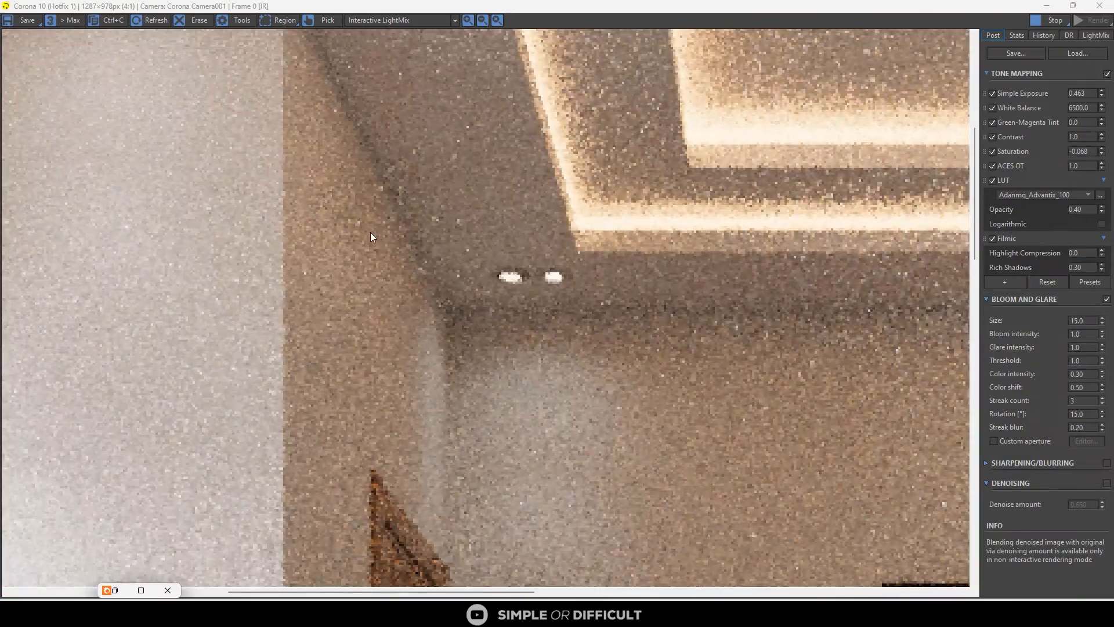
scroll(604, 235, down, 2)
scroll(604, 185, up, 3)
scroll(604, 185, down, 3)
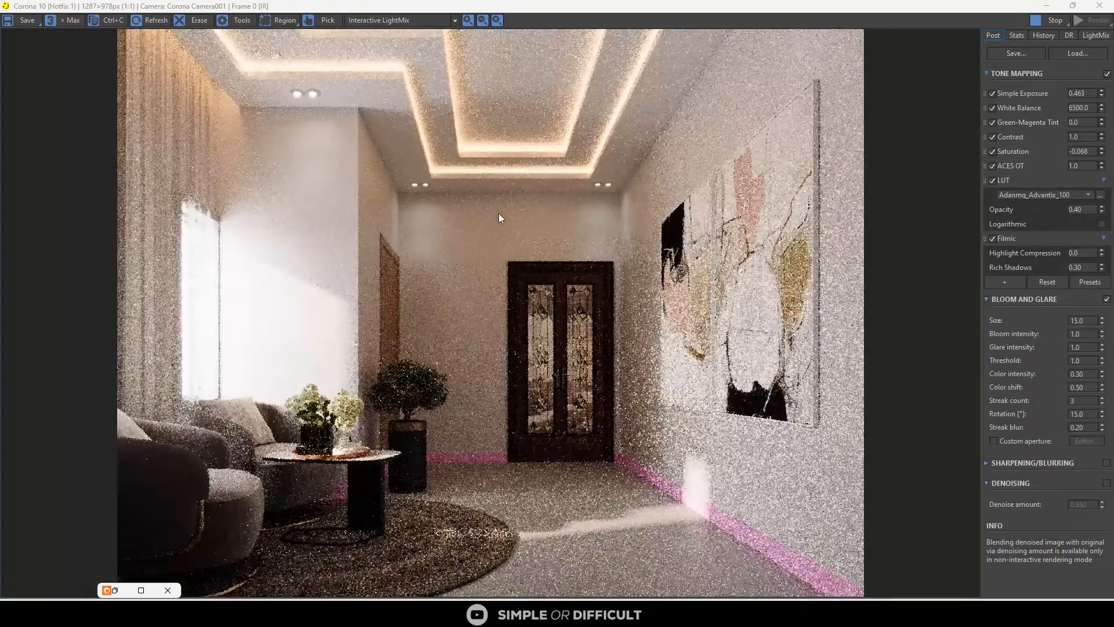
In the LightMix, turn off corona sky, portal light, corona sun and COVE LIGHTS
click(1093, 37)
click(991, 52)
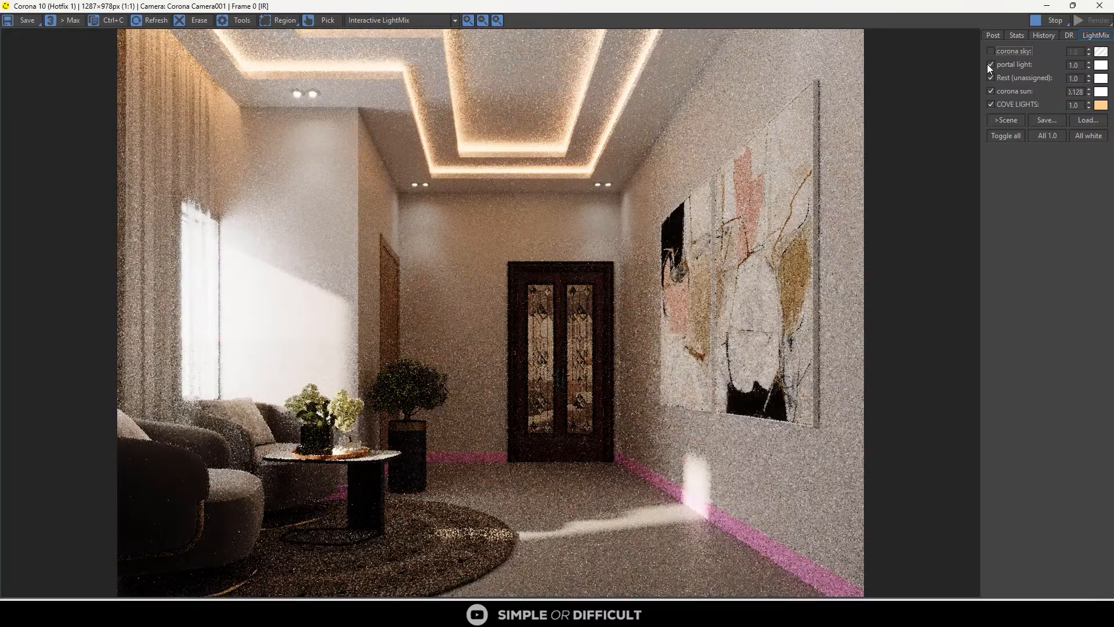
click(989, 64)
click(991, 91)
click(990, 105)
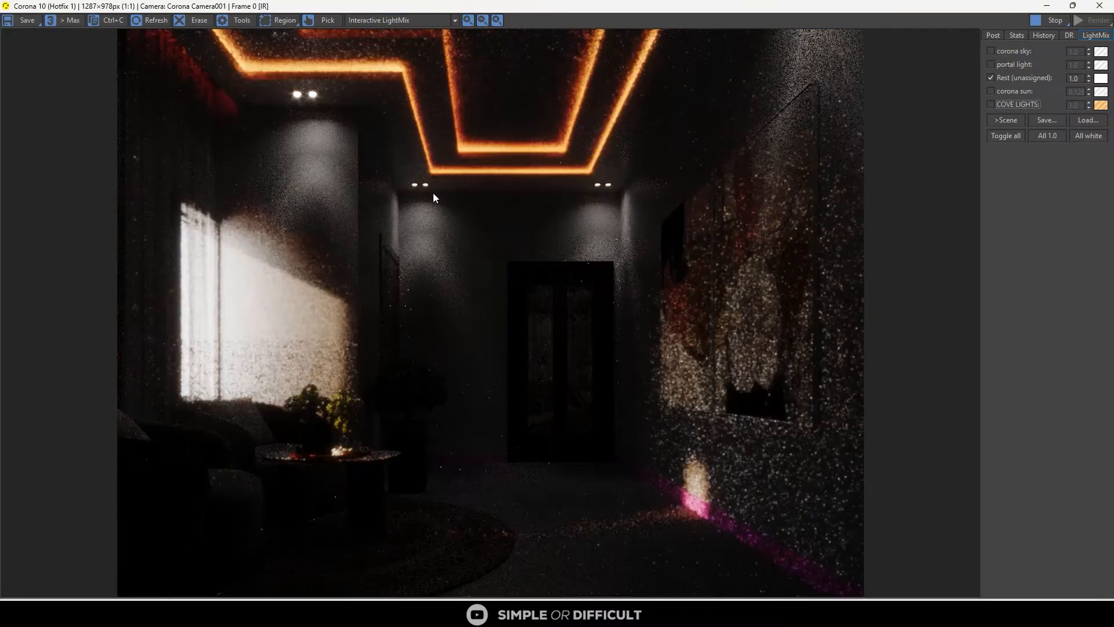
Toggle the Rest (unassigned) LightMix layer off and on, and examine the spotlights' glow on the walls
click(991, 77)
click(991, 76)
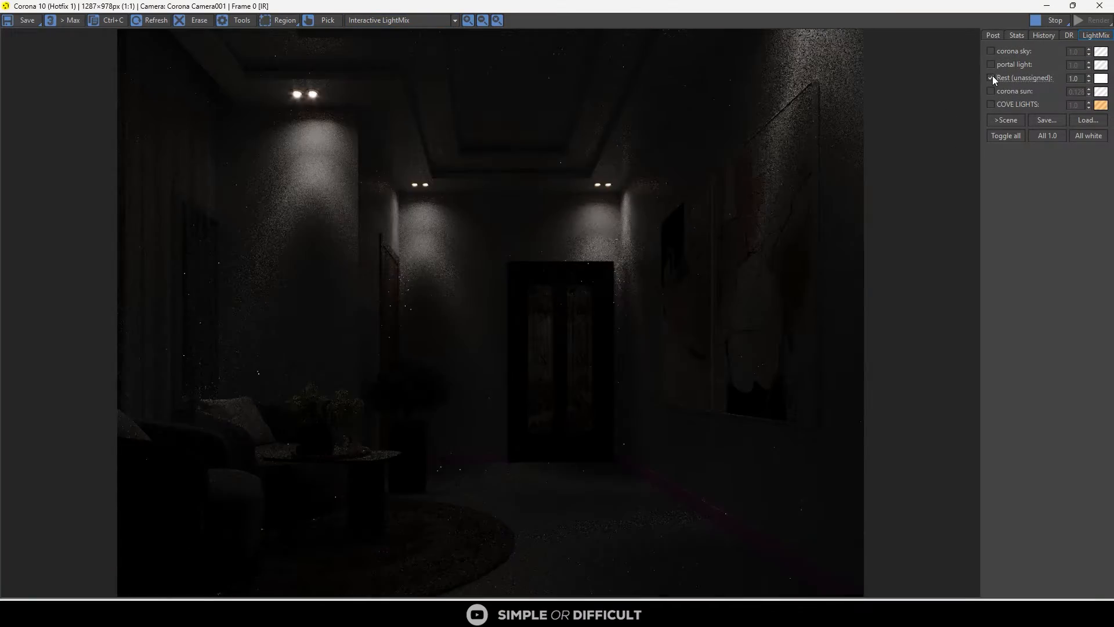
click(992, 76)
click(992, 76)
scroll(306, 95, up, 3)
scroll(307, 93, down, 3)
Minimize the frame buffer and restrict the scene's selection filter to Lights
click(1047, 7)
scroll(346, 191, up, 5)
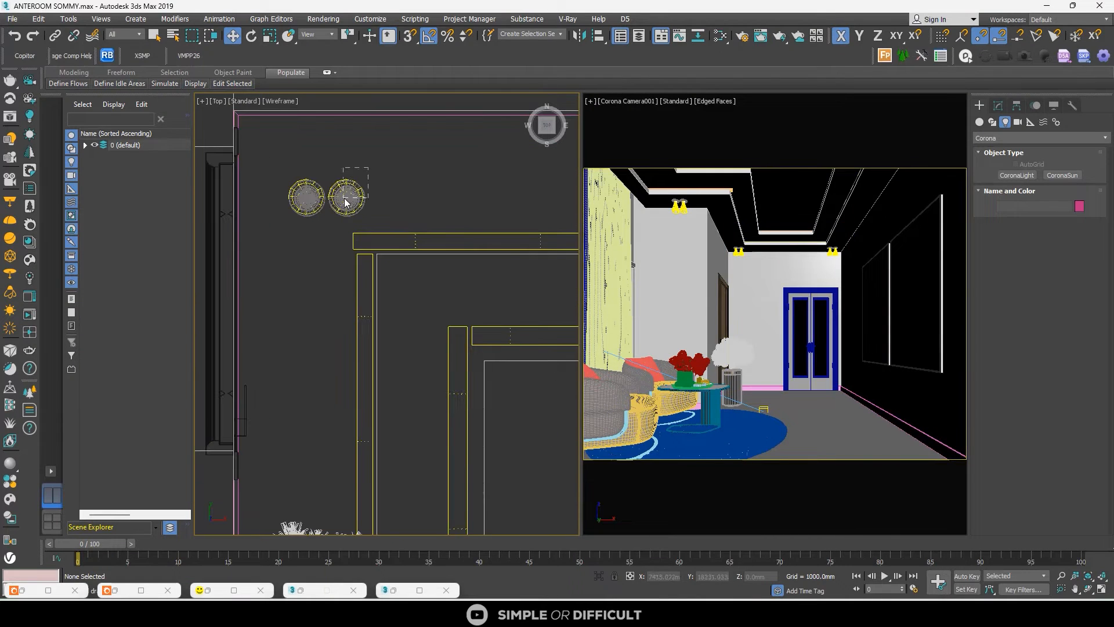
drag(344, 198, 343, 200)
click(114, 34)
click(111, 68)
click(322, 161)
Select the spot lights of both door-end pairs in the Top view
drag(384, 162, 290, 210)
scroll(290, 214, down, 3)
middle_drag(325, 219, 176, 218)
scroll(329, 213, down, 2)
scroll(450, 200, up, 3)
ctrl+drag(487, 205, 450, 223)
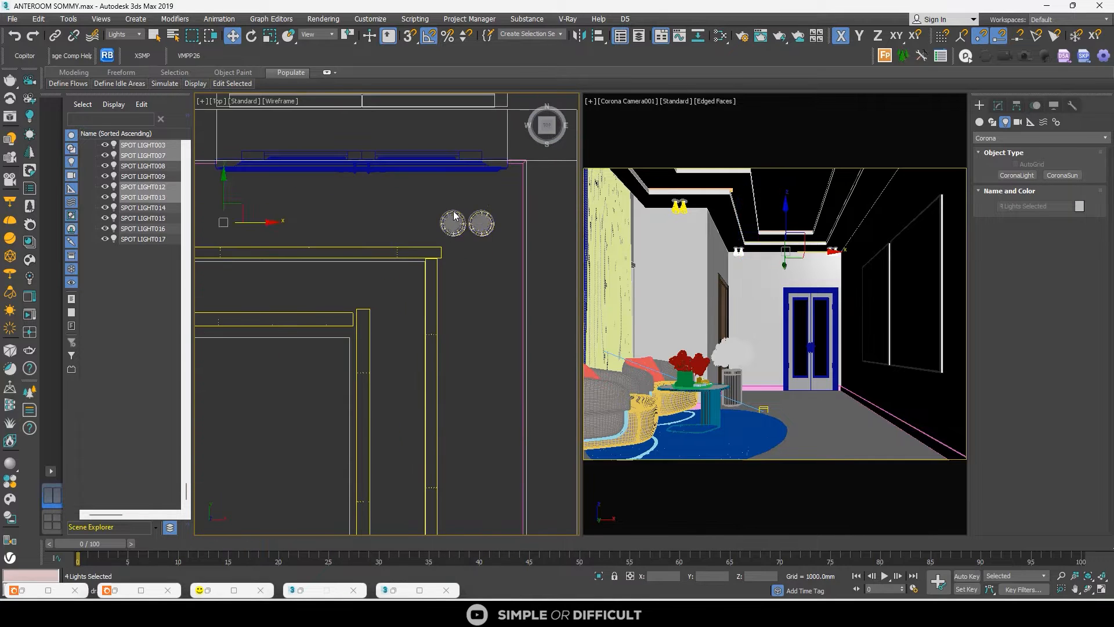
Add the lights of the opposite corner pair and both armchair-side pairs to the selection
scroll(453, 213, down, 5)
scroll(454, 358, up, 4)
scroll(450, 333, down, 5)
ctrl+drag(472, 328, 364, 371)
scroll(363, 331, up, 4)
scroll(384, 329, up, 6)
scroll(363, 378, down, 6)
scroll(363, 182, up, 5)
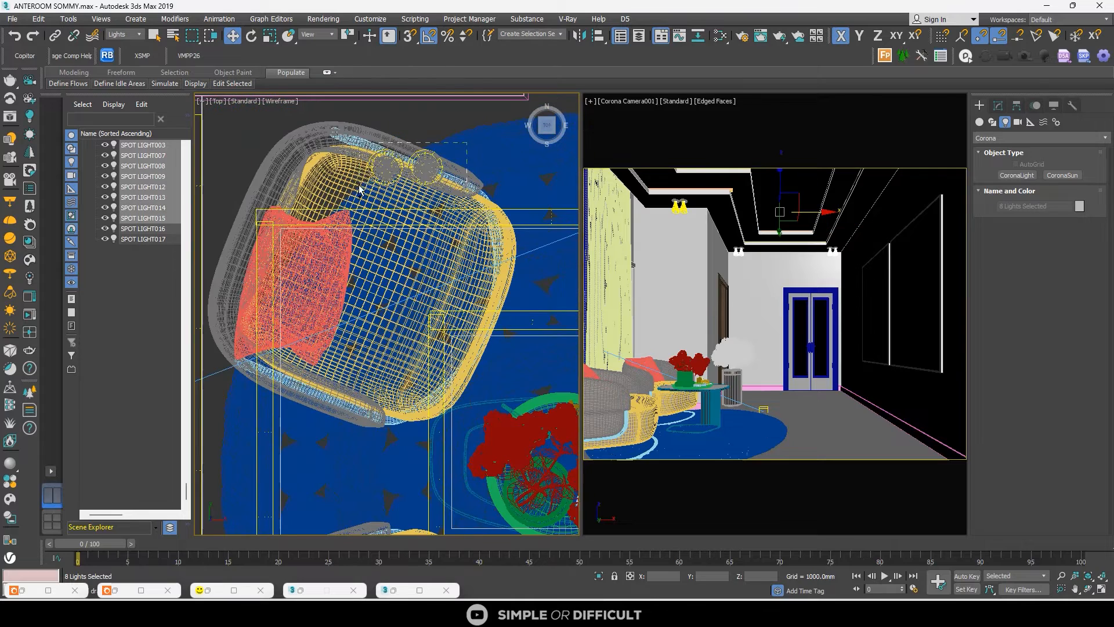
ctrl+drag(467, 142, 360, 188)
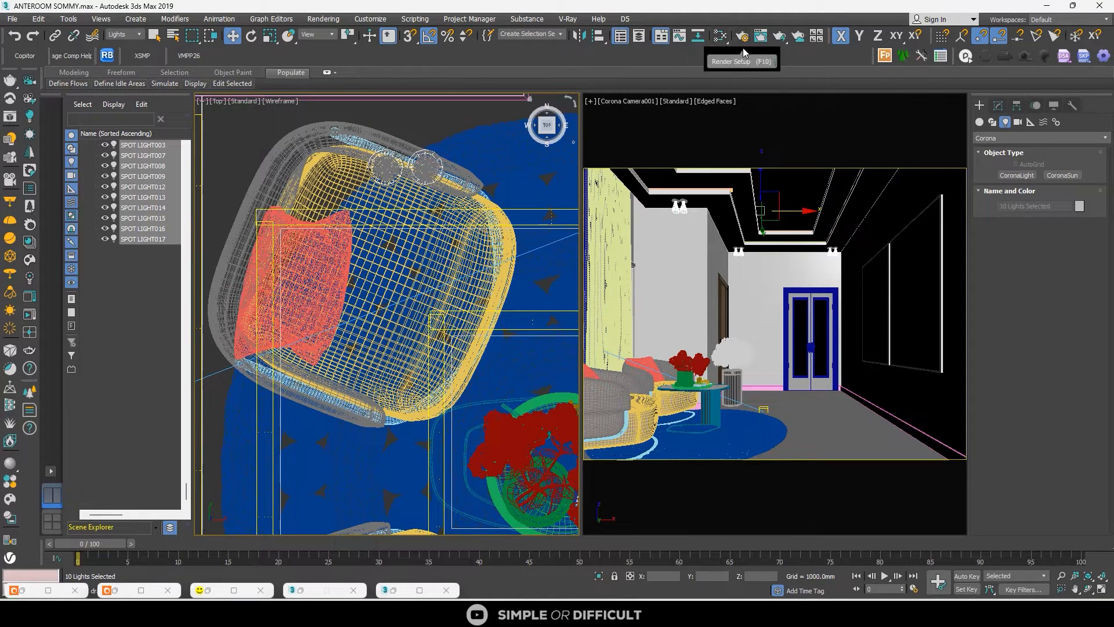
Add a CShading_LightSelect render element for the selected spot lights in the Render Setup
key(F10)
click(855, 219)
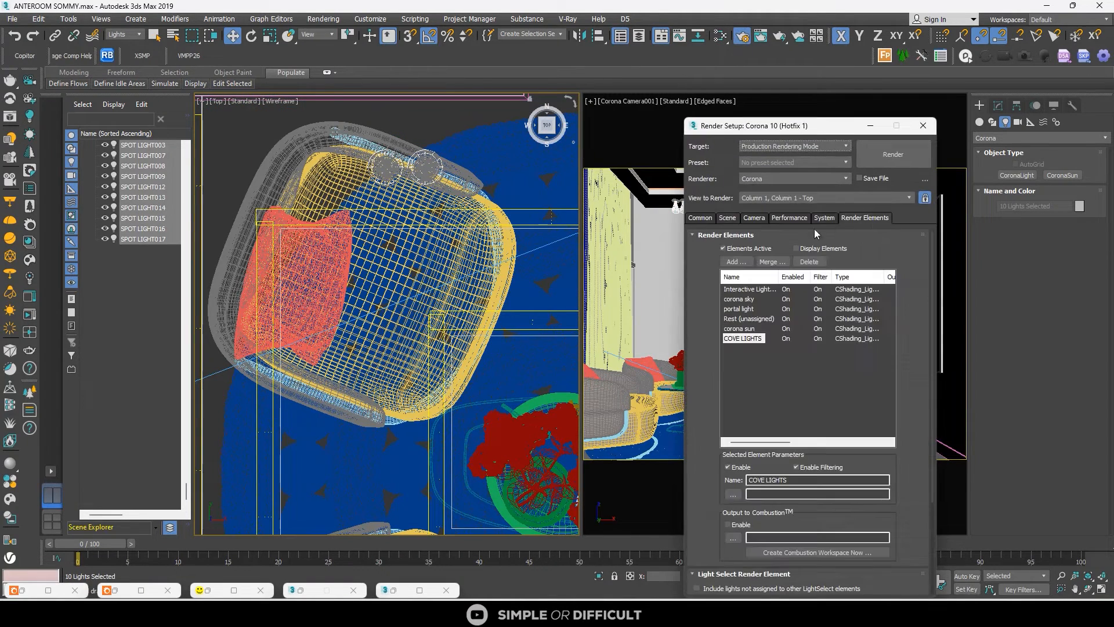
click(734, 262)
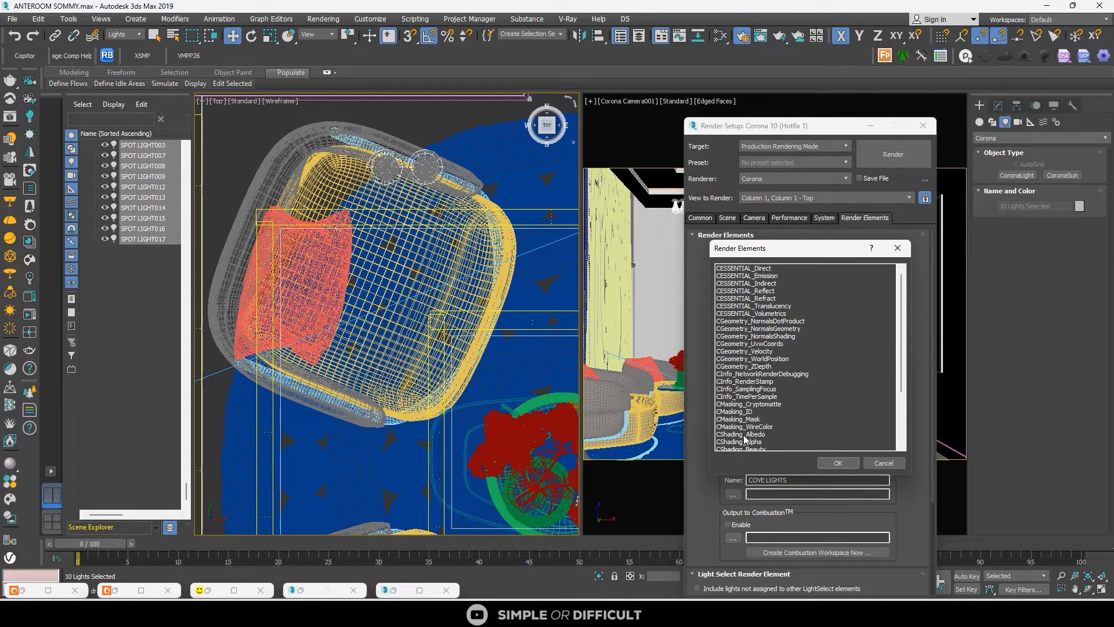
scroll(766, 438, down, 2)
click(754, 441)
click(837, 462)
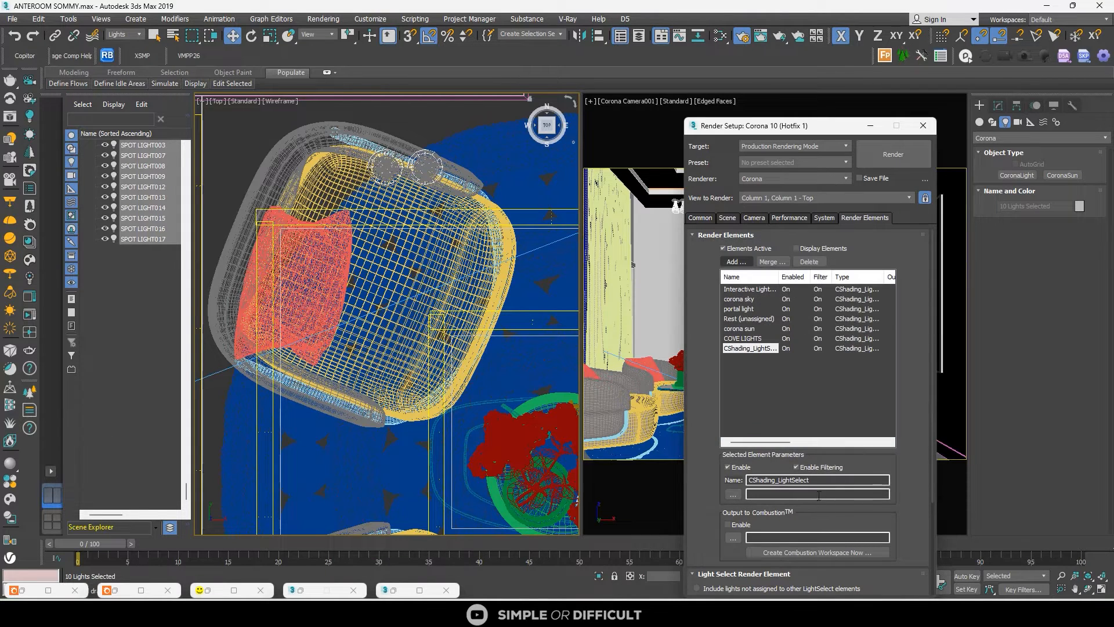
Name the new LightSelect element "spot lights" and close the Render Setup
scroll(886, 526, down, 3)
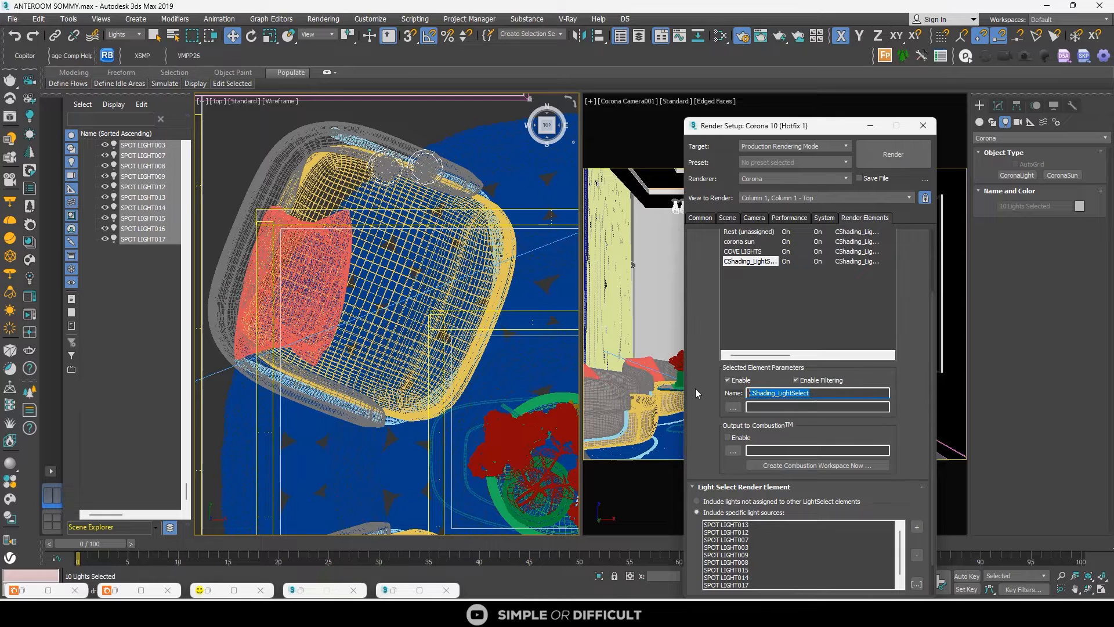
text(spot lights)
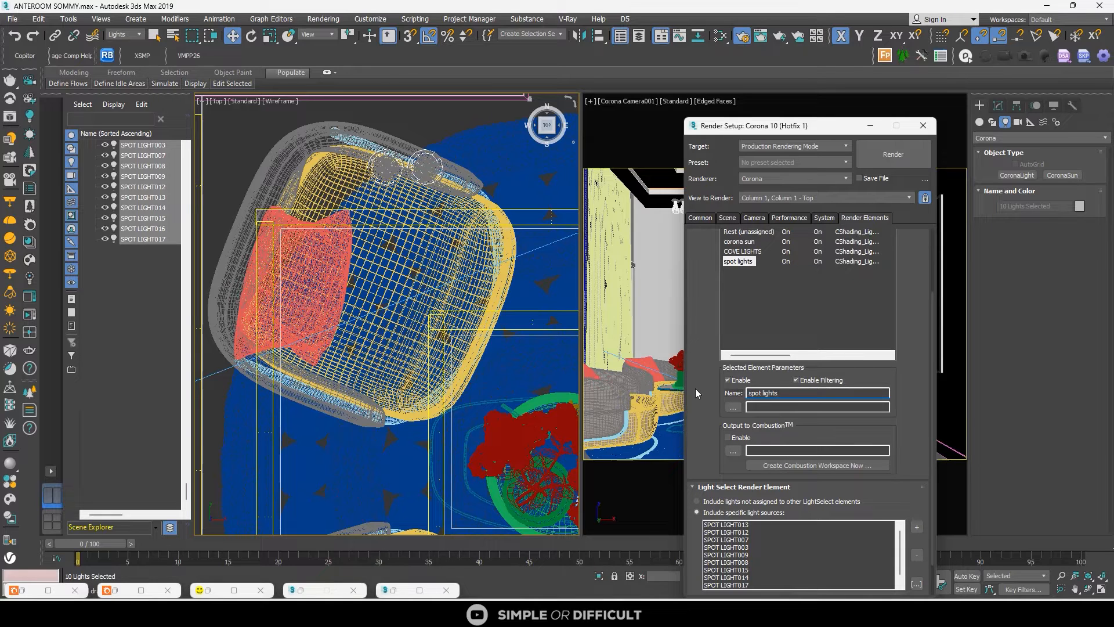
click(922, 125)
Reopen the Corona frame buffer, toggle Rest (unassigned) to check the spot lights layer, and restore the window to its smaller size
right_click(486, 159)
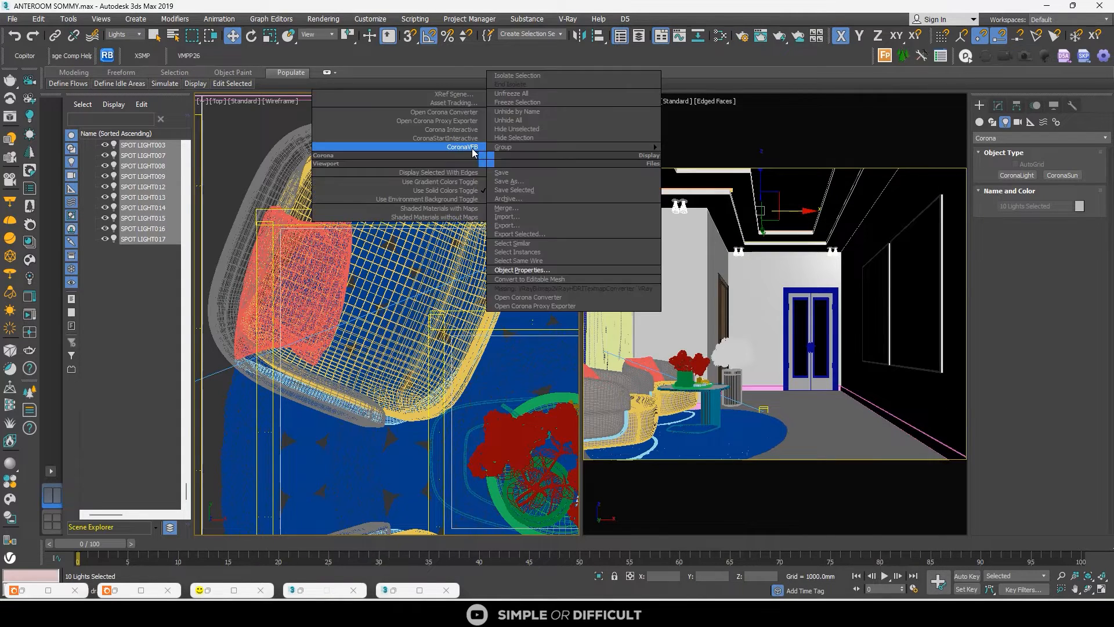
click(467, 148)
click(1096, 22)
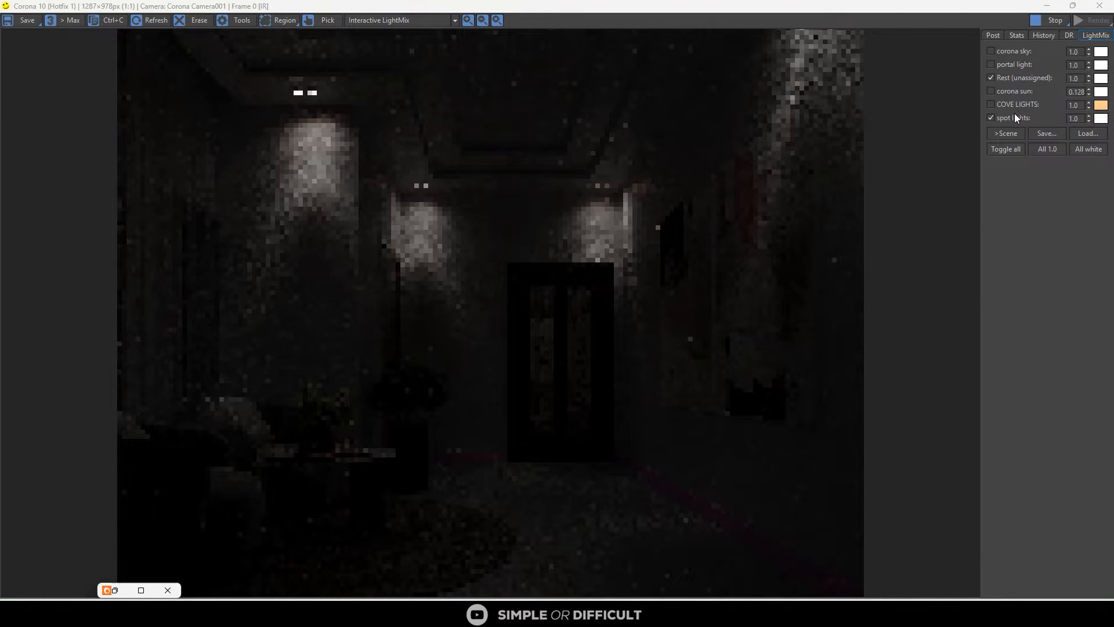
click(991, 78)
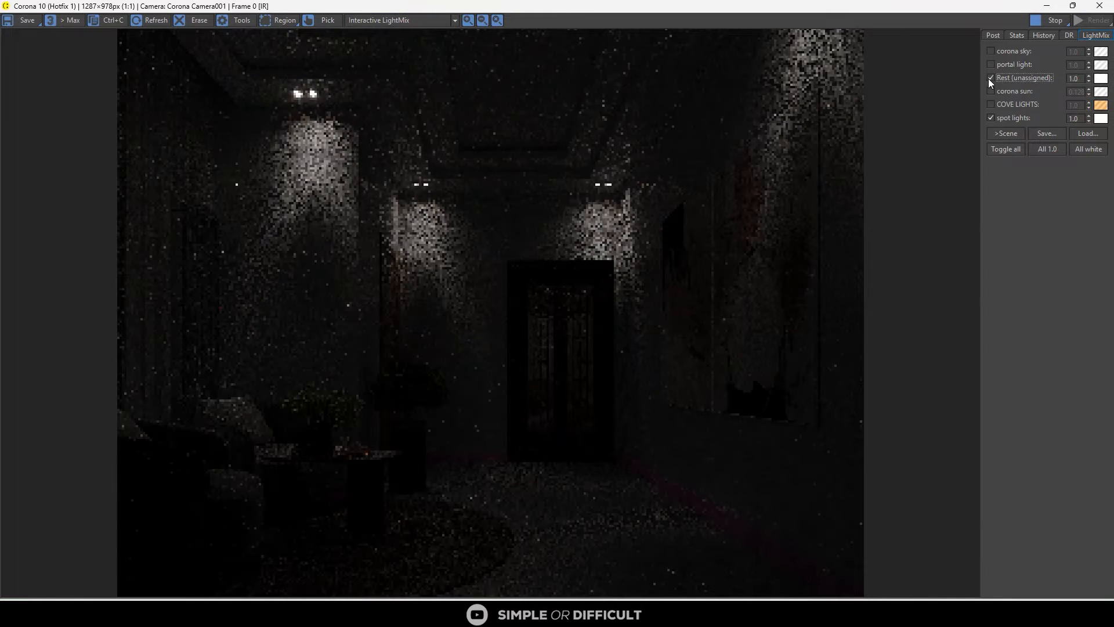
click(988, 79)
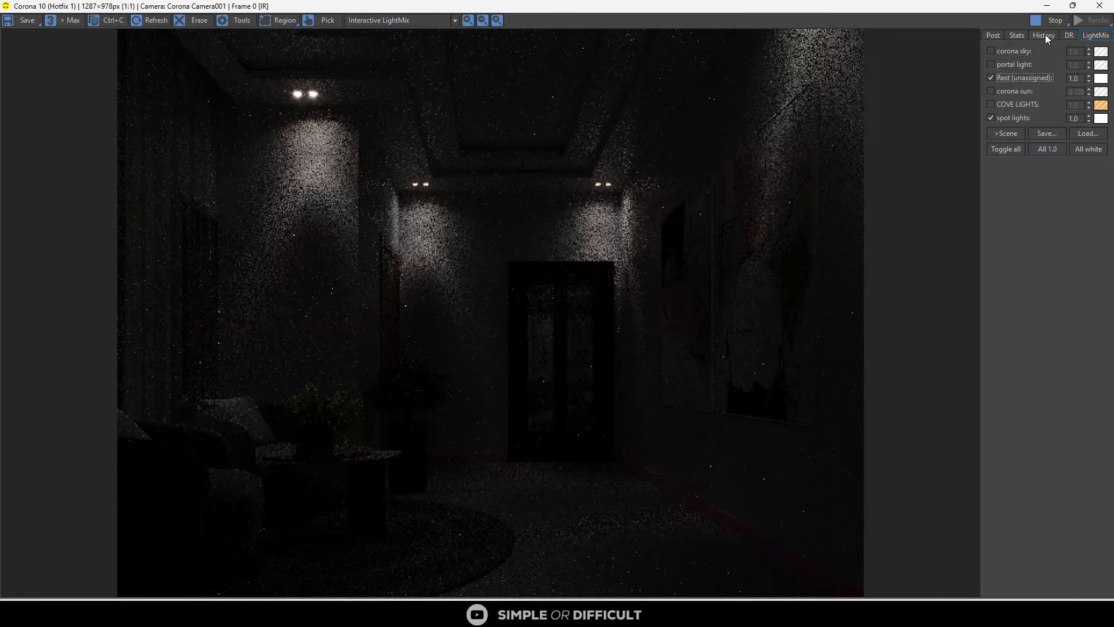
double_click(998, 9)
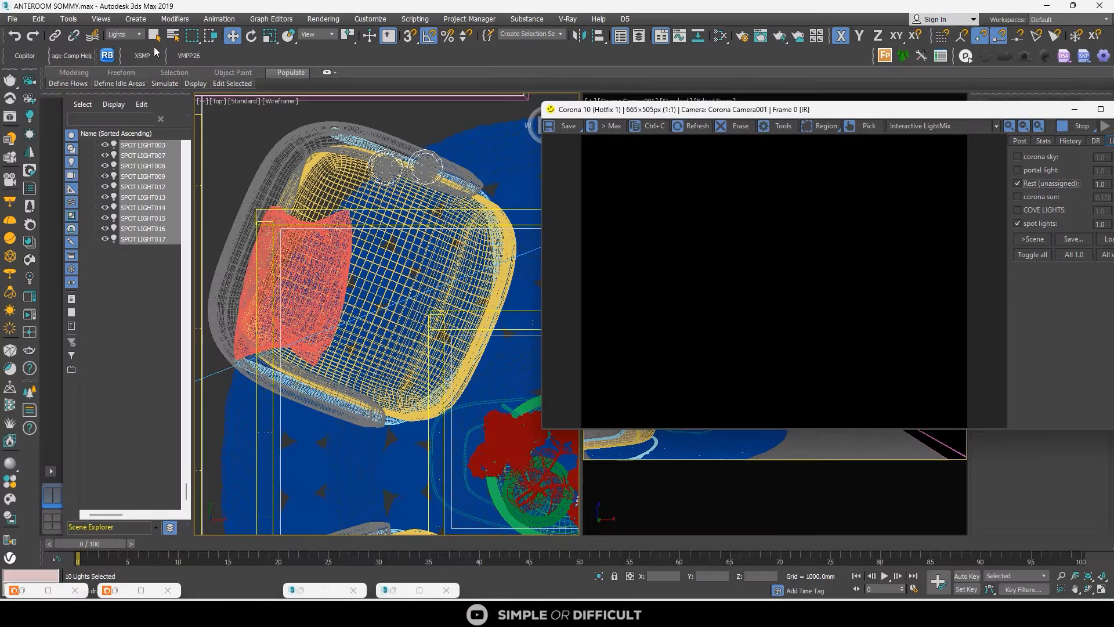
Set the selection filter to All and add the spotlight fixtures above both armchairs to the selection in the Top view
scroll(235, 157, down, 2)
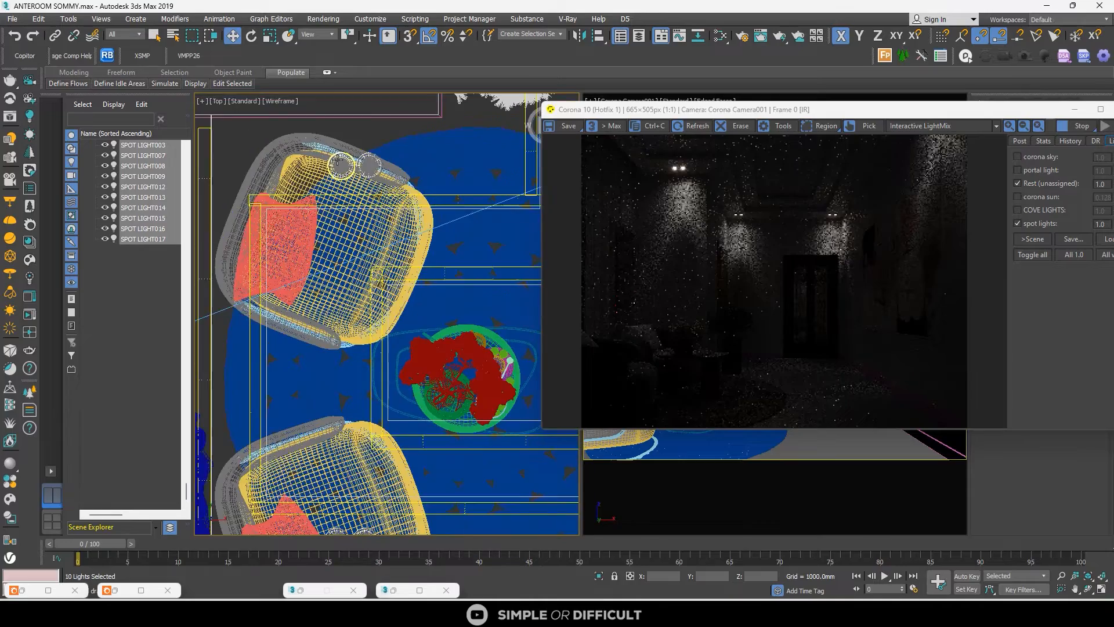
scroll(337, 159, up, 6)
click(337, 159)
scroll(337, 159, down, 3)
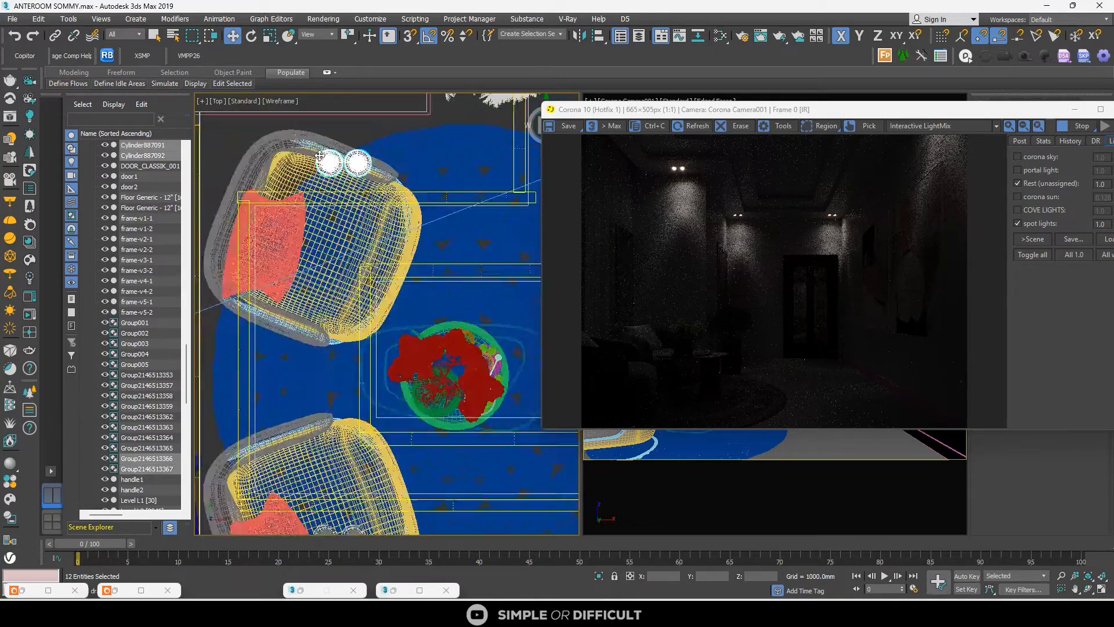
scroll(355, 388, up, 4)
ctrl+click(385, 390)
scroll(418, 386, down, 4)
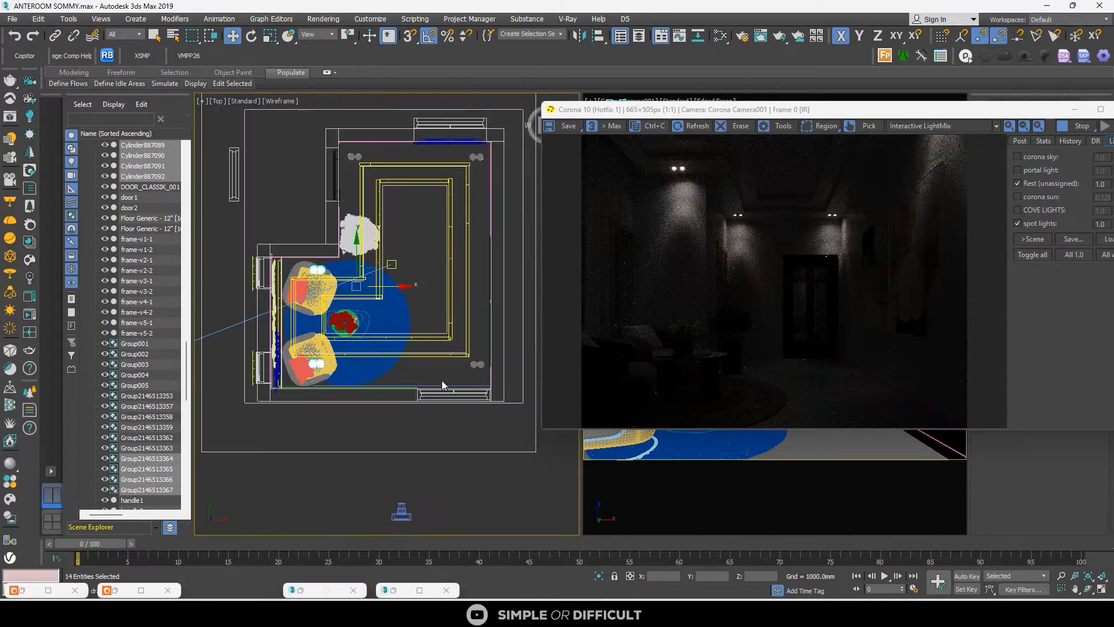
Add the spotlight fixtures of the three remaining corner pairs to the selection in the Top view
scroll(469, 312, up, 5)
scroll(416, 360, down, 5)
scroll(426, 137, up, 5)
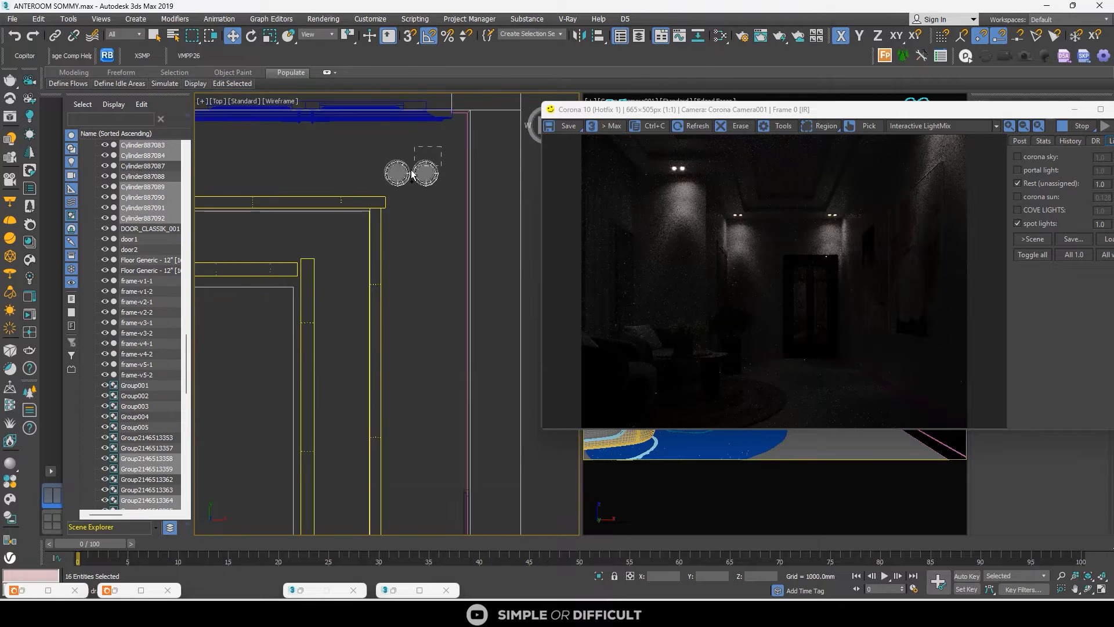
ctrl+click(411, 173)
scroll(411, 173, down, 5)
scroll(311, 171, up, 5)
ctrl+click(383, 235)
scroll(384, 233, down, 5)
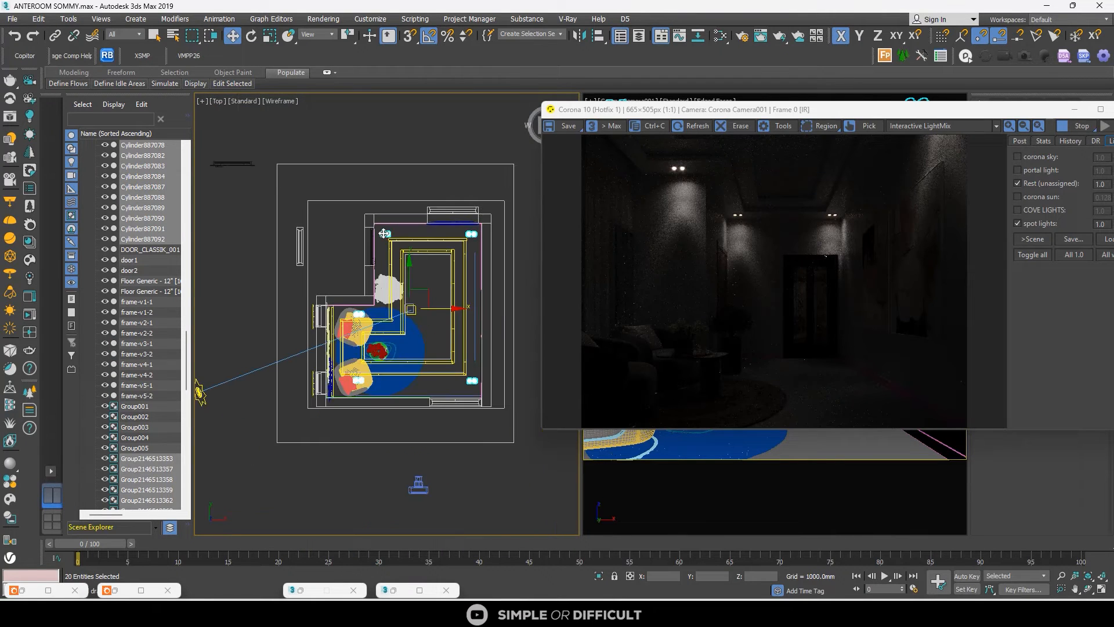
Add the selected spotlight cylinders to the included light sources of the spot lights element in the Render Setup
click(744, 37)
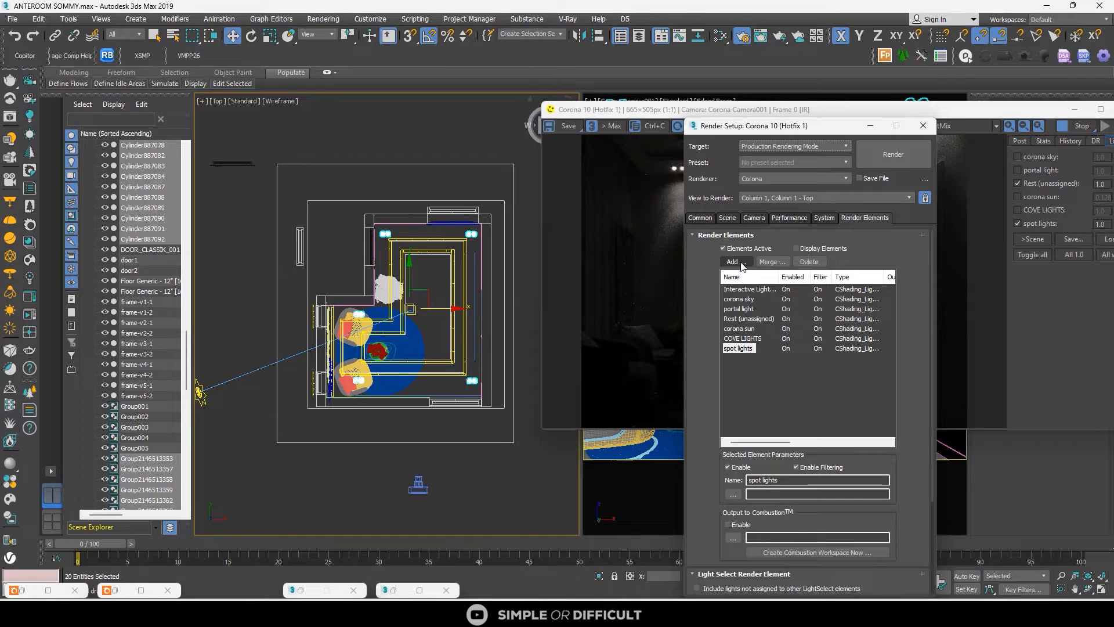
scroll(905, 539, down, 3)
scroll(812, 579, down, 3)
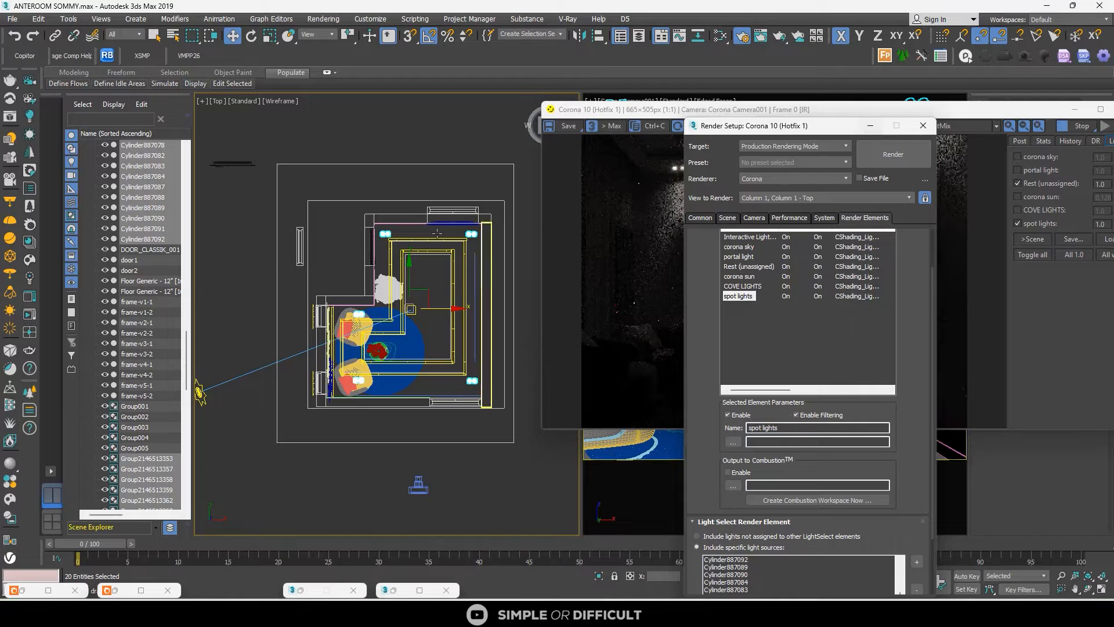
Group the selected spot lights with their fixtures and clear the selection
scroll(476, 236, up, 5)
double_click(469, 226)
click(667, 121)
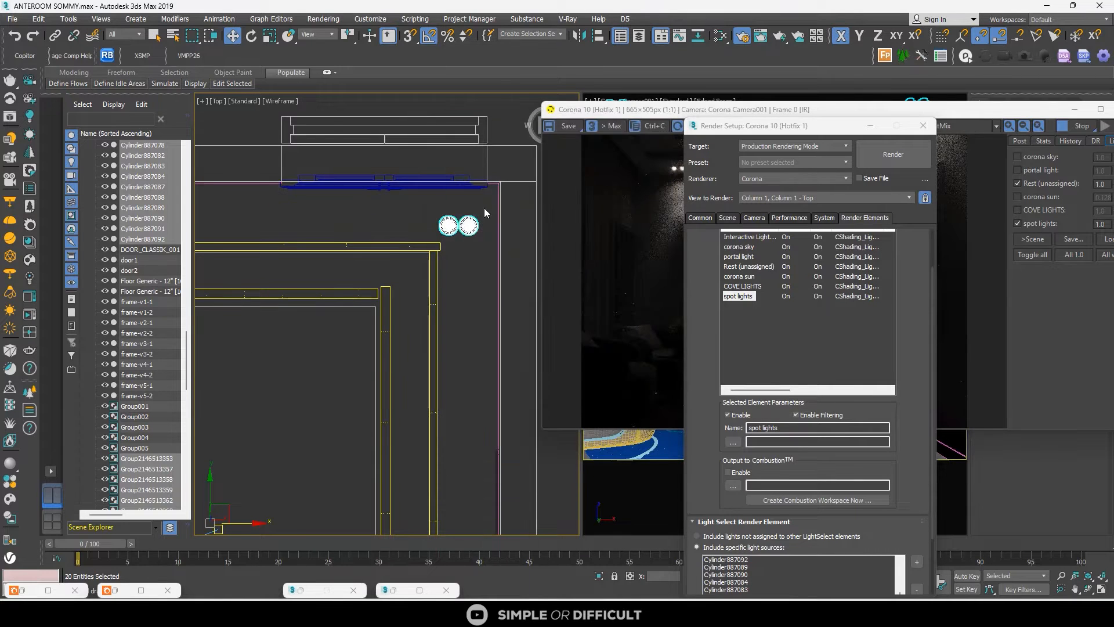
right_click(459, 221)
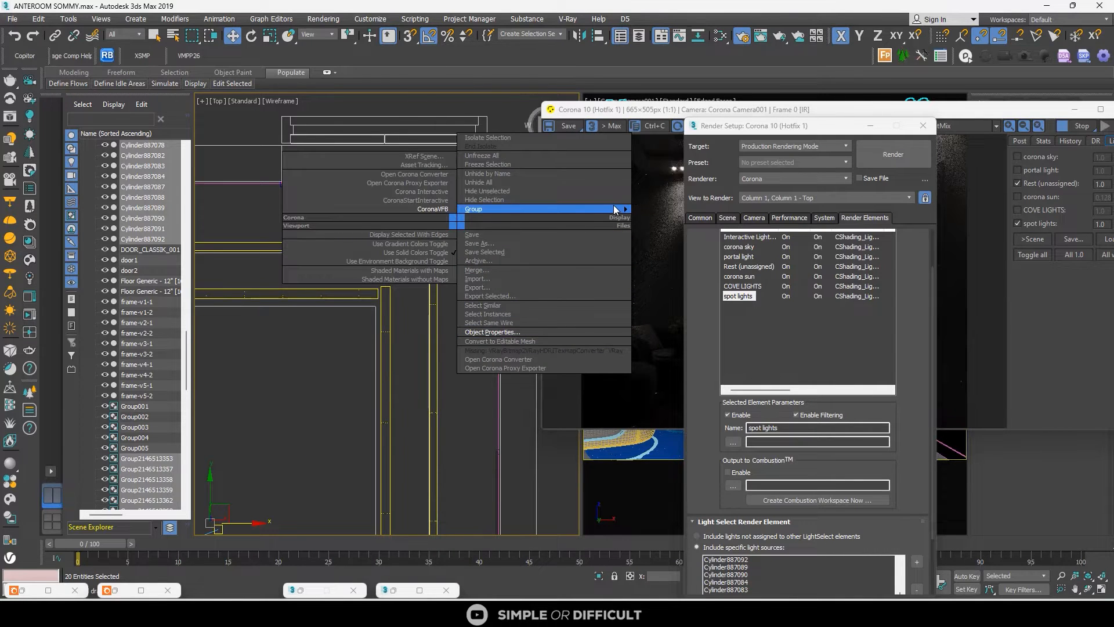
mouse_move(616, 209)
click(660, 210)
click(565, 324)
scroll(465, 259, down, 5)
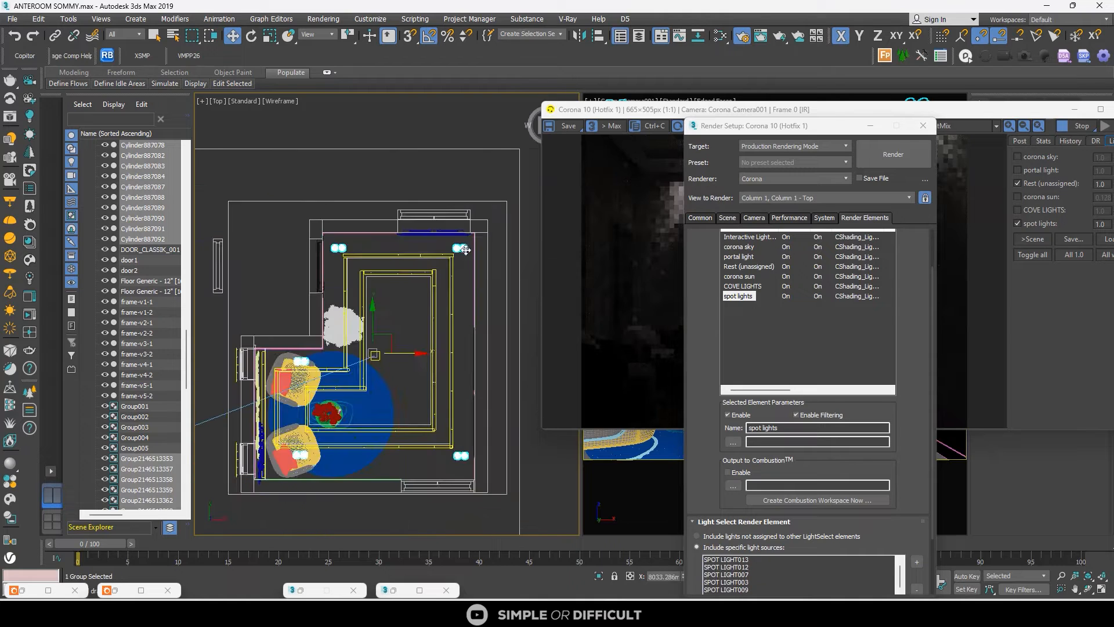
click(500, 238)
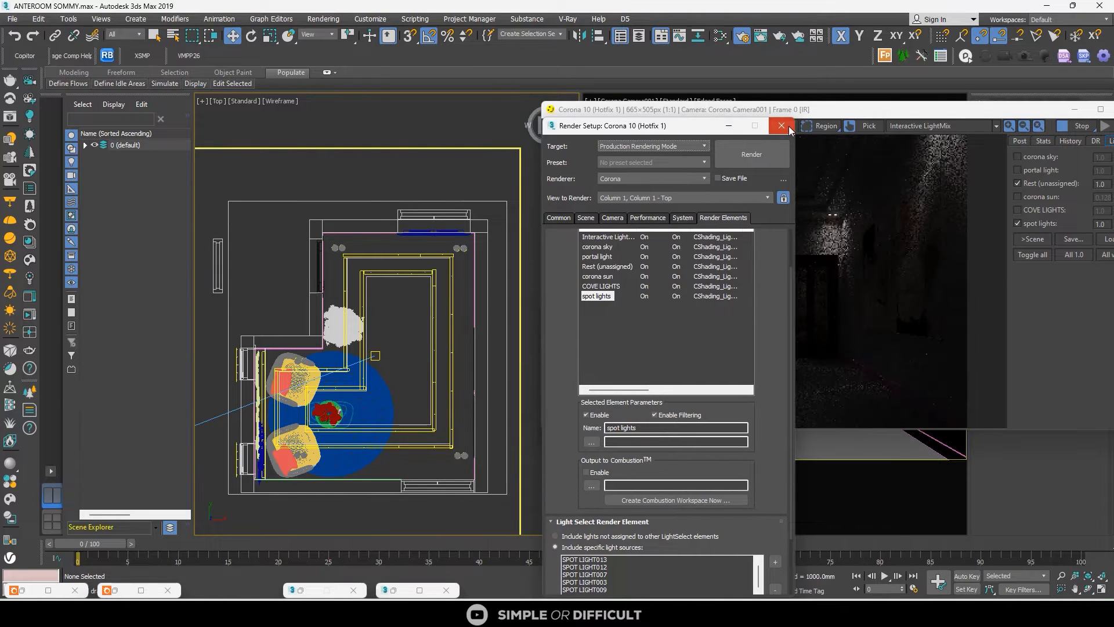
Close the Render Setup, turn off Rest (unassigned) in the LightMix, and toggle corona sky and spot lights to isolate the spot lights layer
click(782, 126)
drag(864, 110, 590, 119)
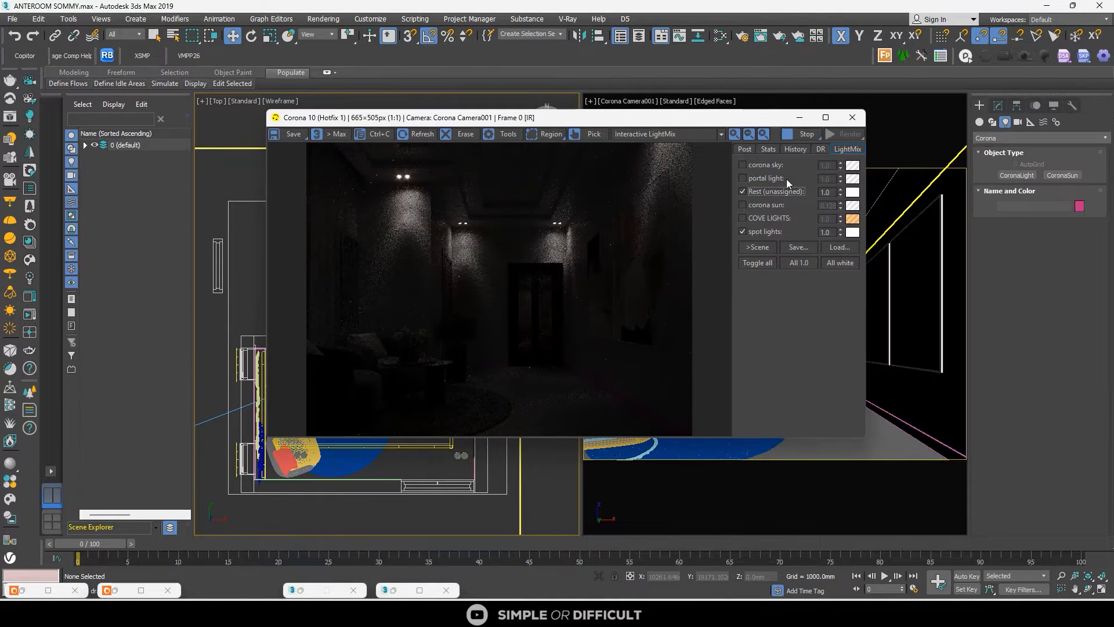
click(743, 164)
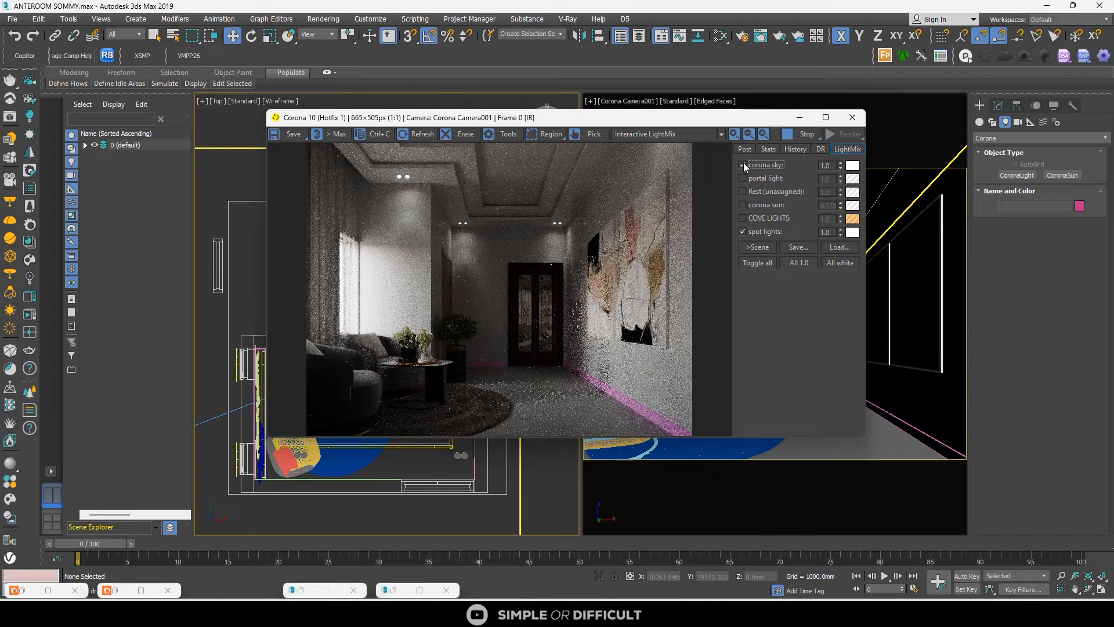
click(743, 165)
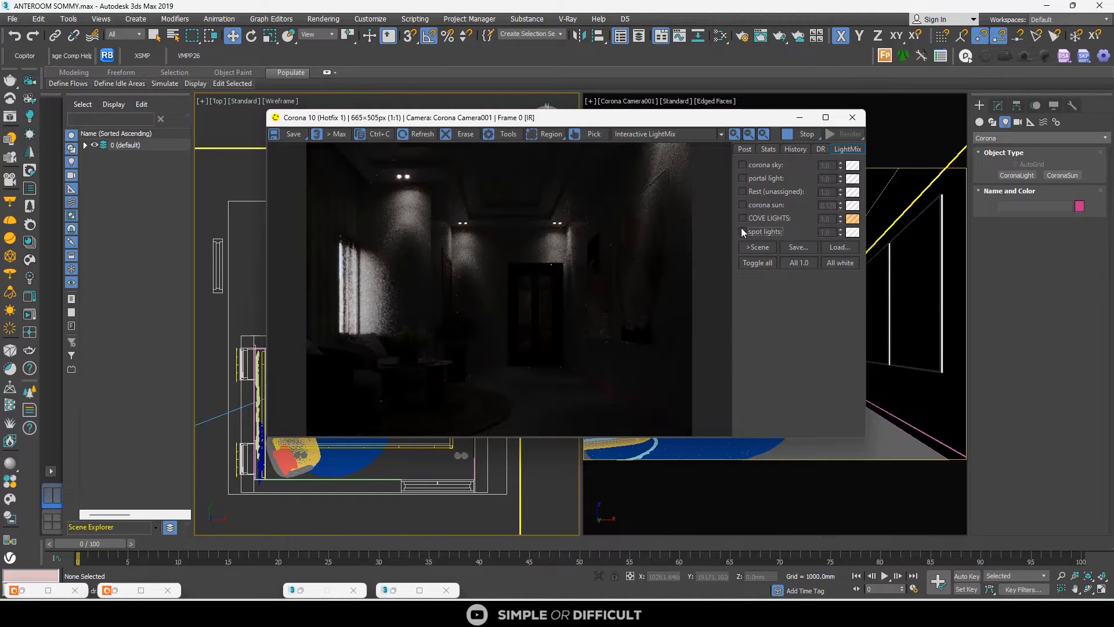
click(742, 230)
click(742, 231)
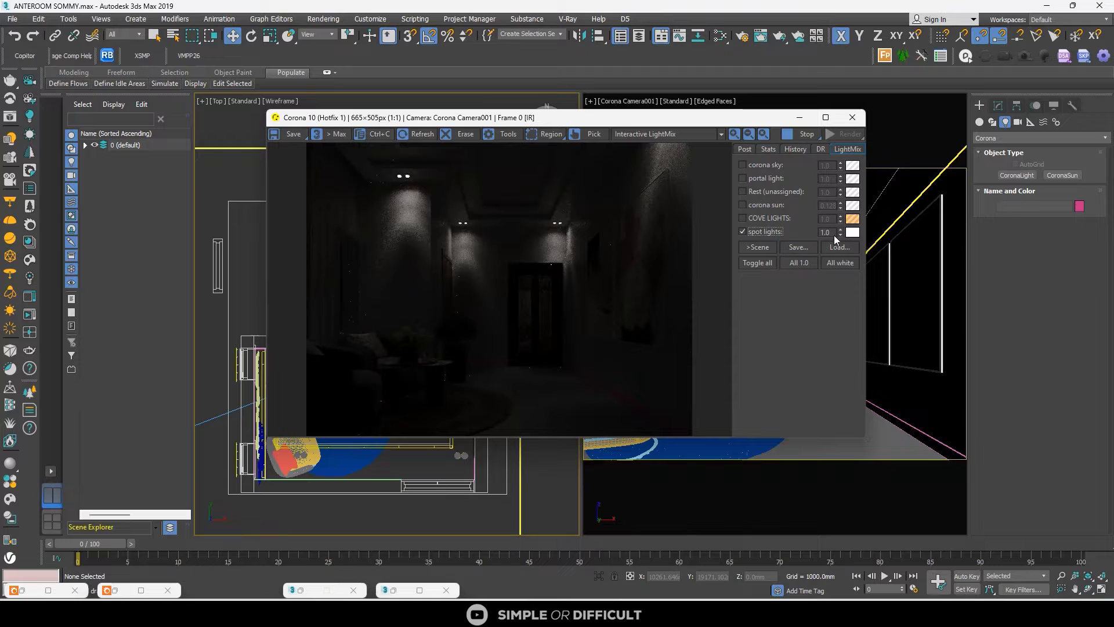
Try an intensity of 1.5 for the spot lights layer and set it back to 1.0
double_click(832, 232)
text(1.5)
key(Return)
scroll(395, 238, up, 2)
scroll(405, 263, down, 2)
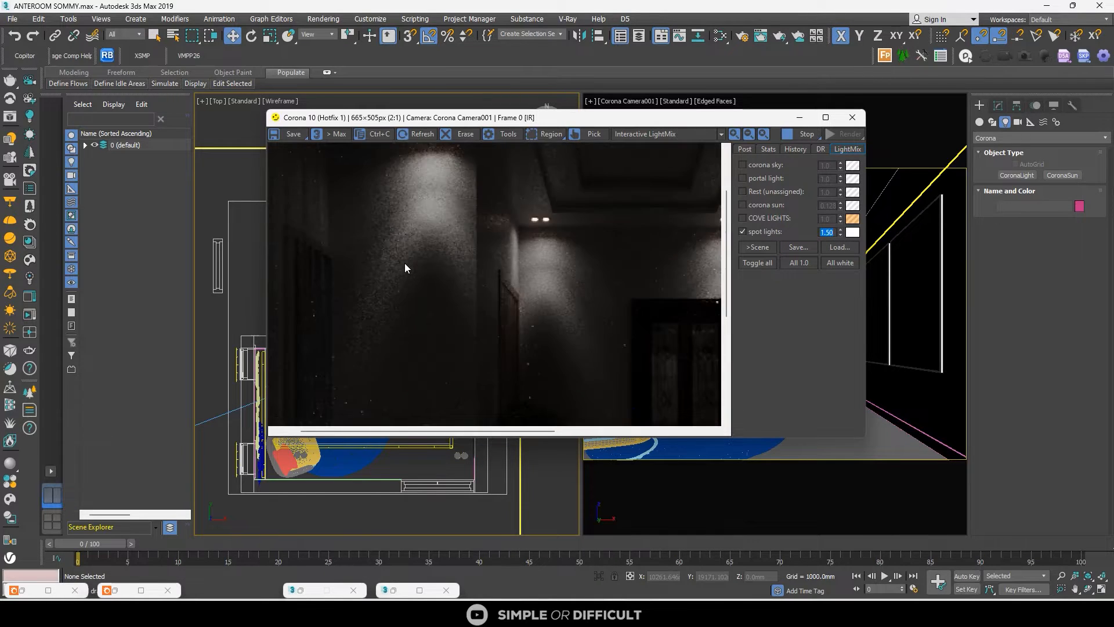
text(1)
key(Return)
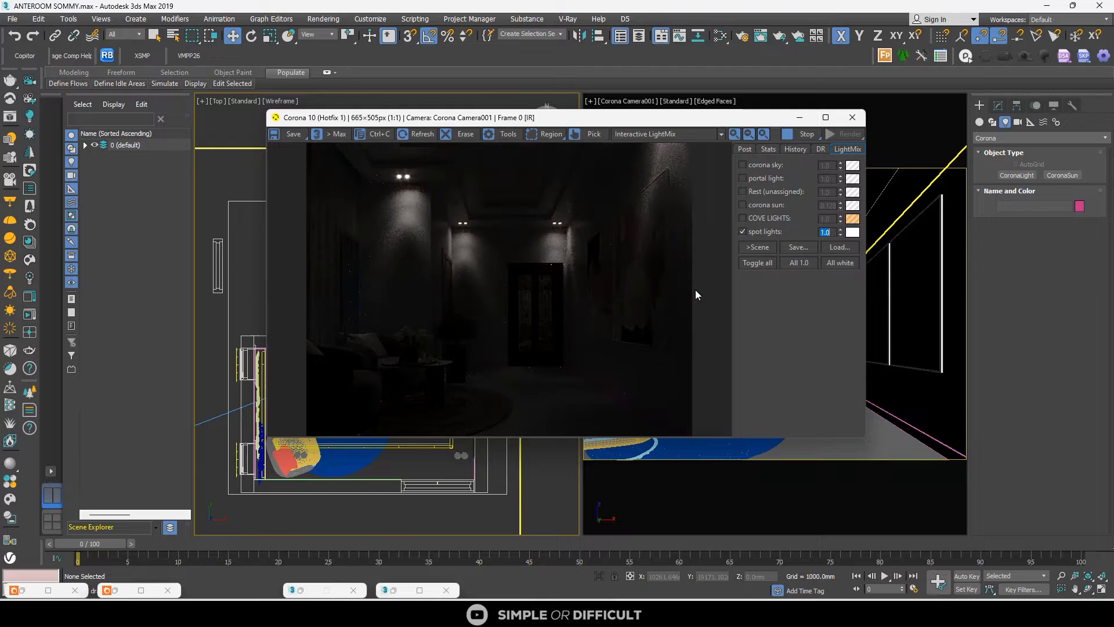
Enable the COVE LIGHTS, corona sun, portal light and corona sky layers in the LightMix, with the frame buffer maximized
click(742, 219)
click(825, 117)
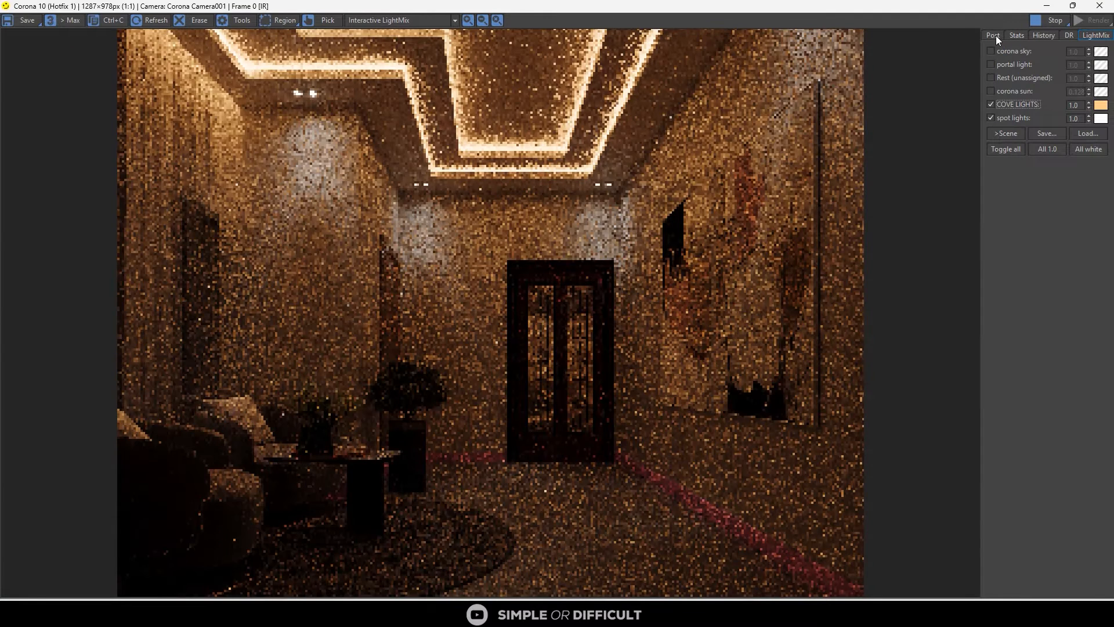
click(990, 91)
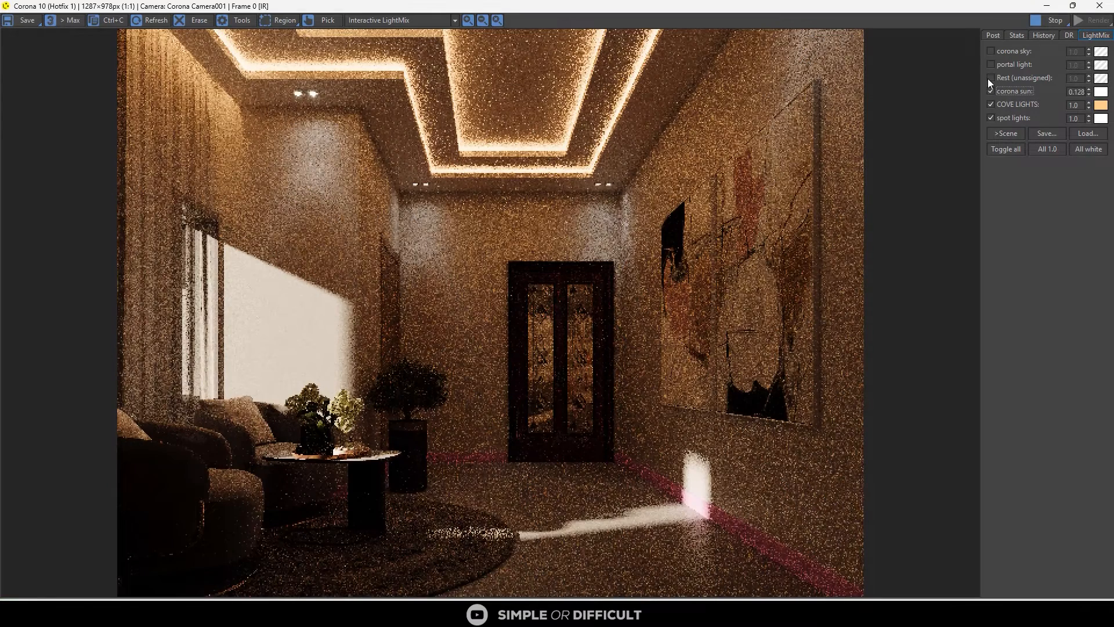
click(989, 78)
click(989, 77)
click(991, 65)
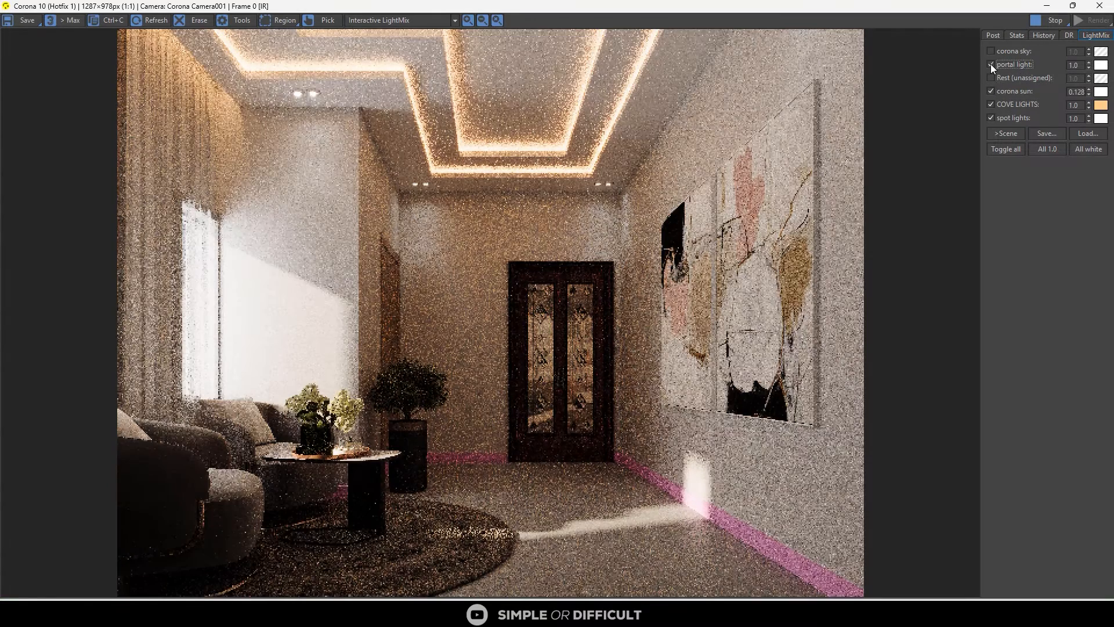
click(990, 52)
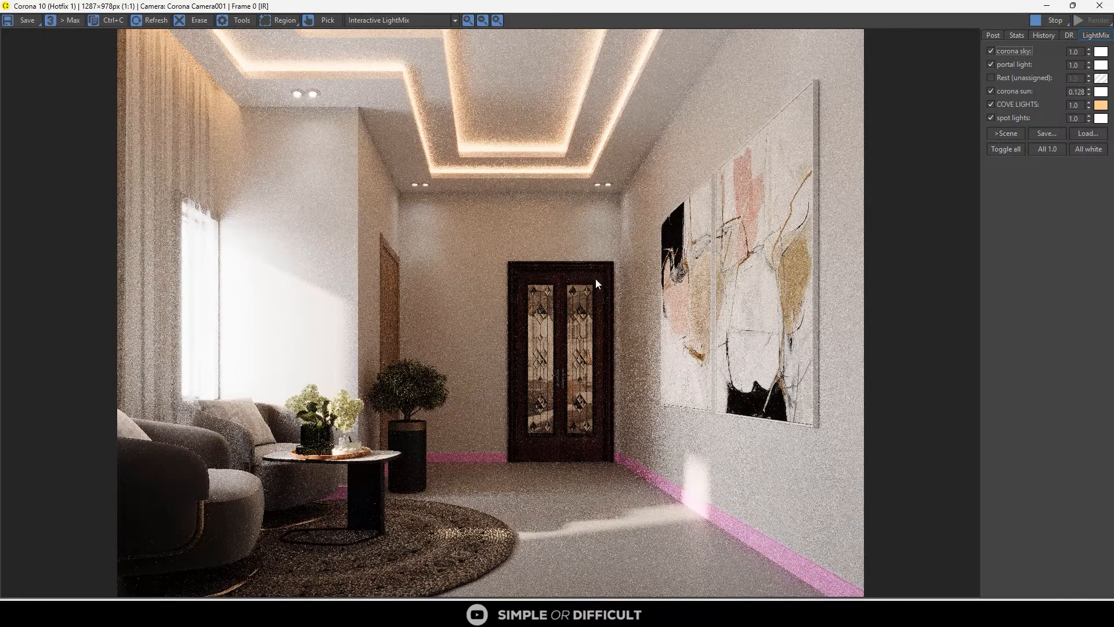
Shrink the frame buffer, select the classic double door in the camera view, and load its material into the Slate Material Editor
drag(900, 7, 435, 121)
click(796, 326)
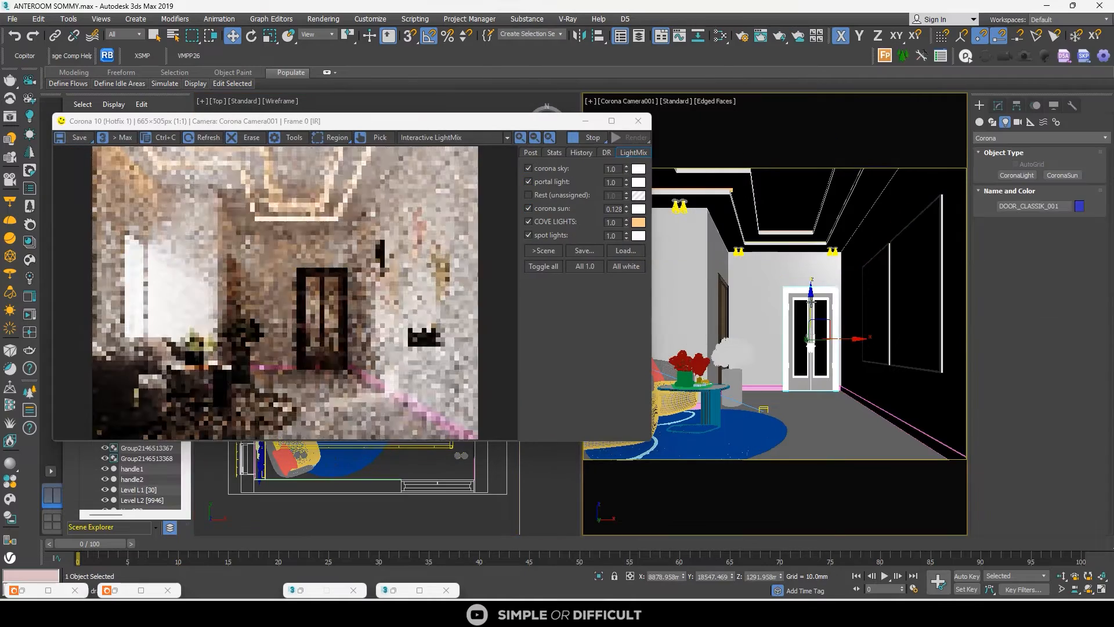
click(718, 38)
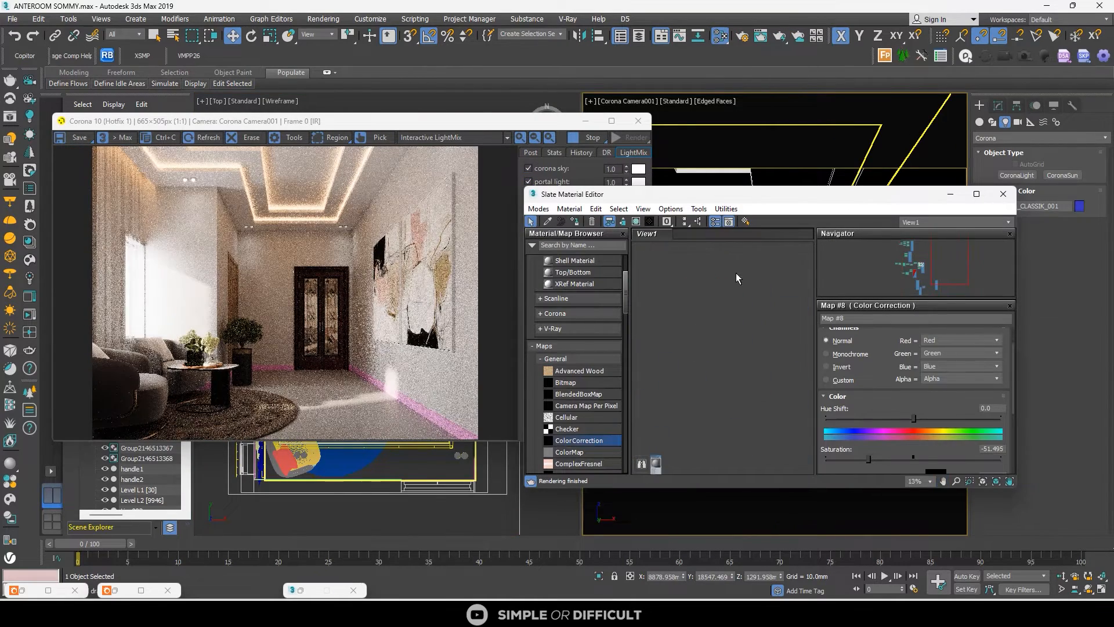
drag(842, 198, 519, 152)
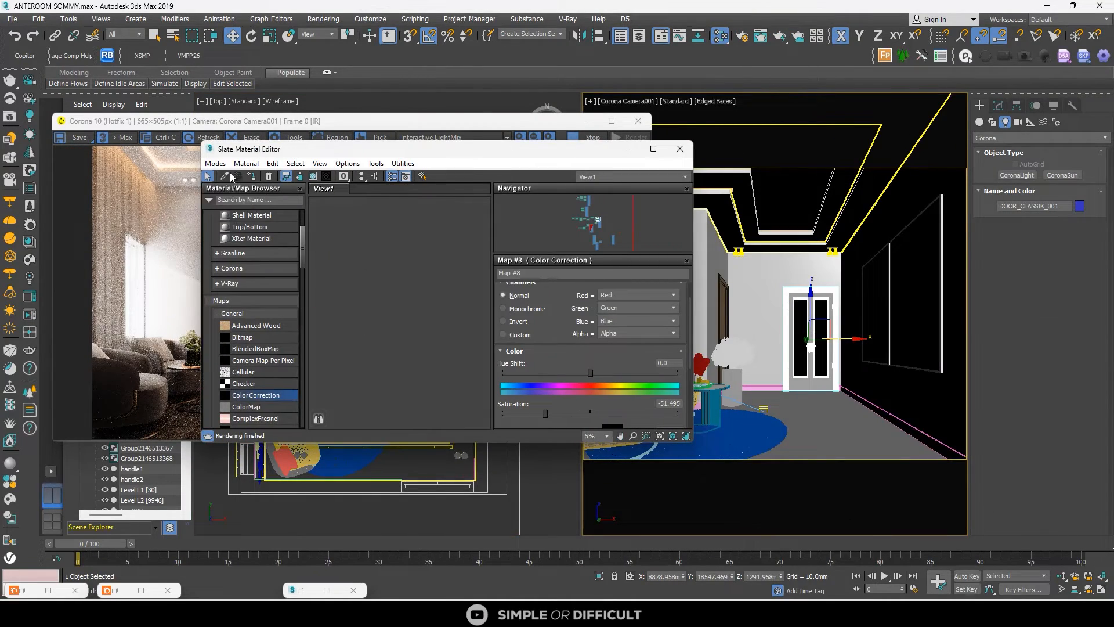
click(225, 176)
click(811, 295)
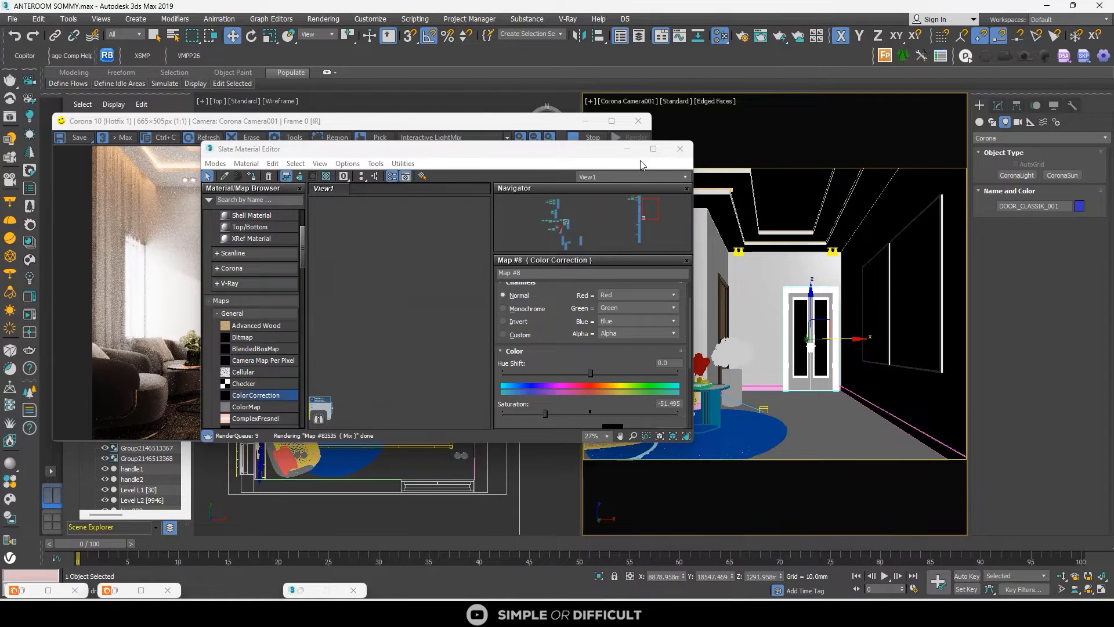
Examine the door's material network in the Slate Material Editor, from the sub-materials and their maps to the Multi/Sub-Object node
click(653, 149)
scroll(643, 308, down, 5)
middle_drag(642, 310, 641, 316)
scroll(531, 244, up, 8)
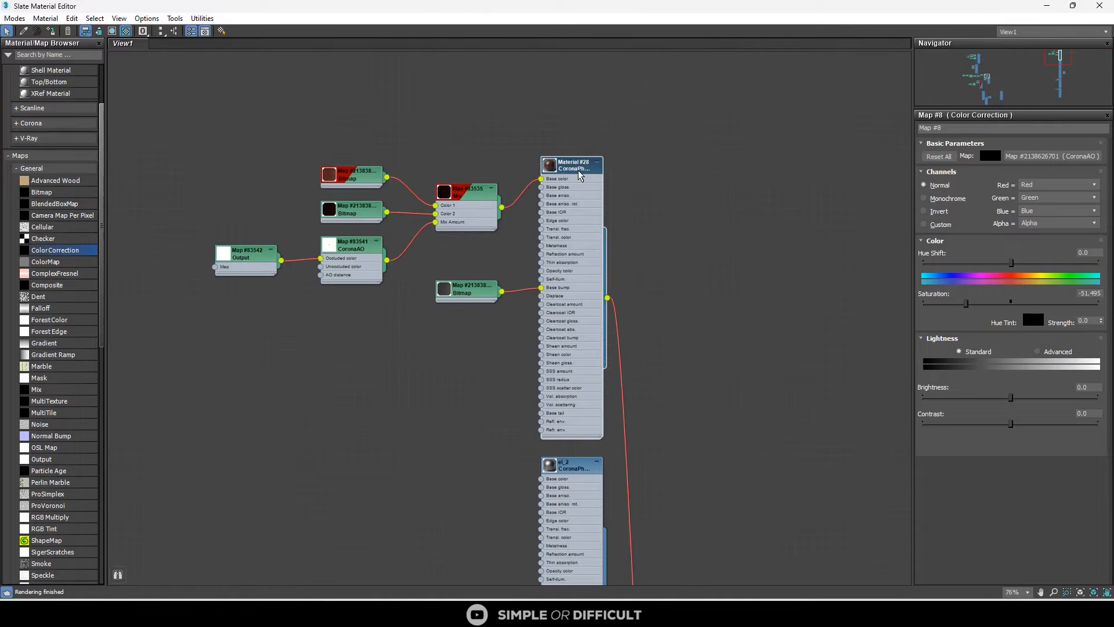
scroll(476, 244, up, 4)
double_click(472, 241)
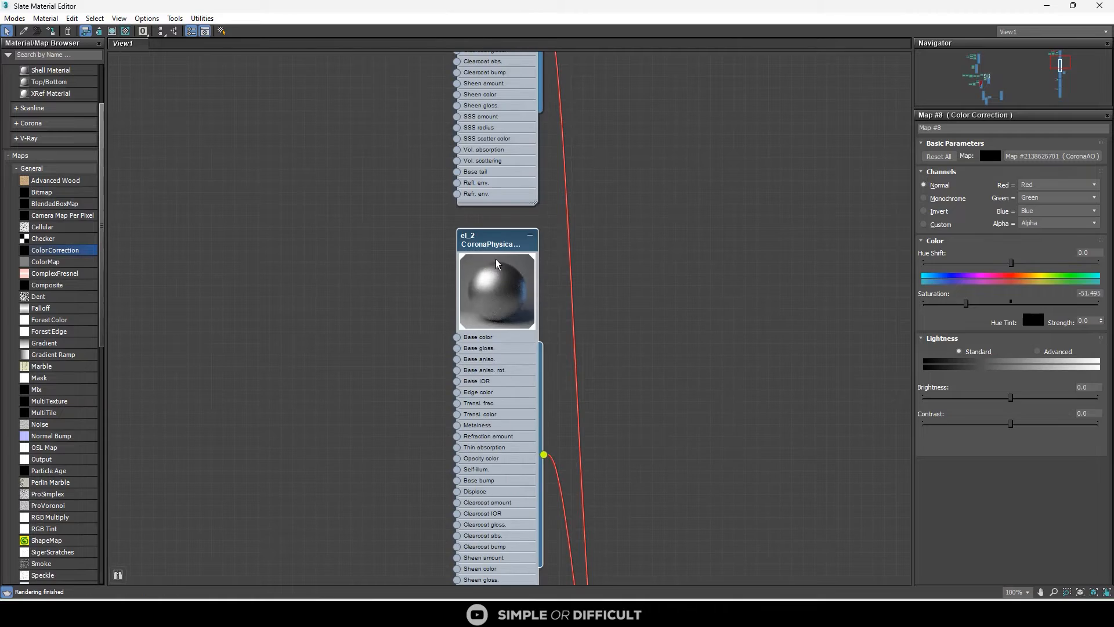
middle_drag(543, 418, 399, 223)
scroll(468, 366, down, 2)
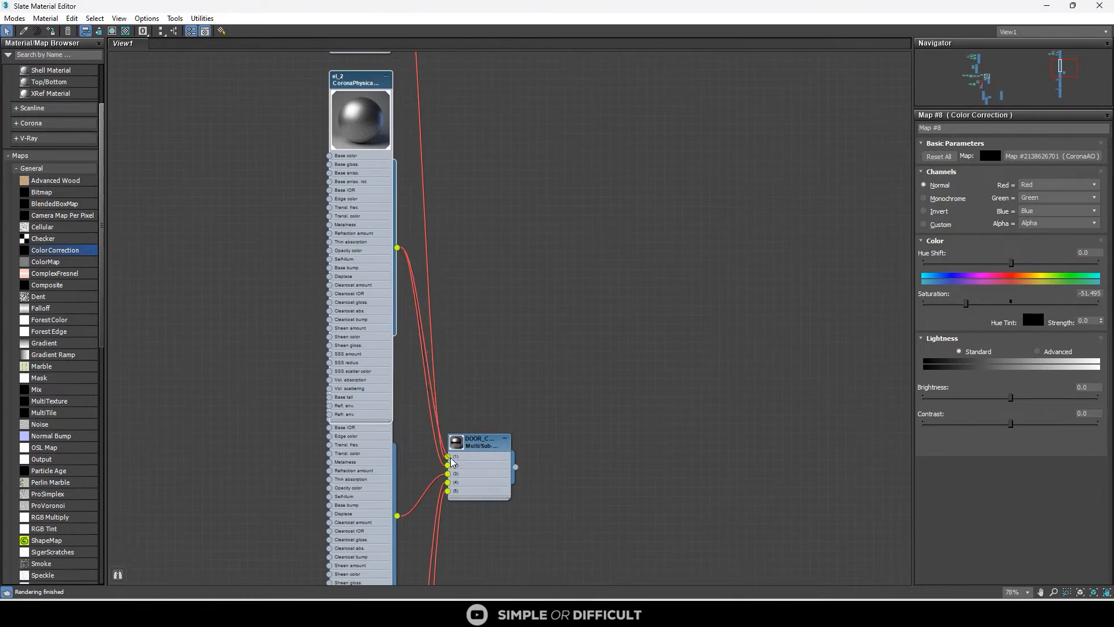
scroll(523, 415, down, 2)
Inspect the door up close in the interactive render
drag(804, 7, 816, 250)
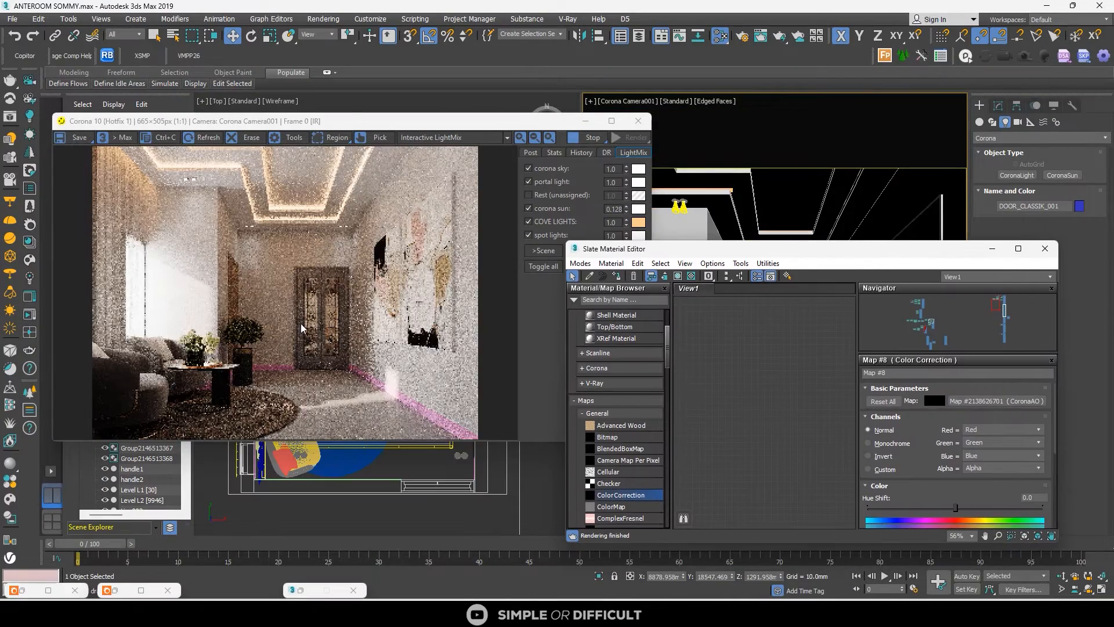
scroll(310, 319, up, 3)
scroll(323, 284, down, 2)
scroll(318, 248, down, 1)
scroll(319, 248, up, 1)
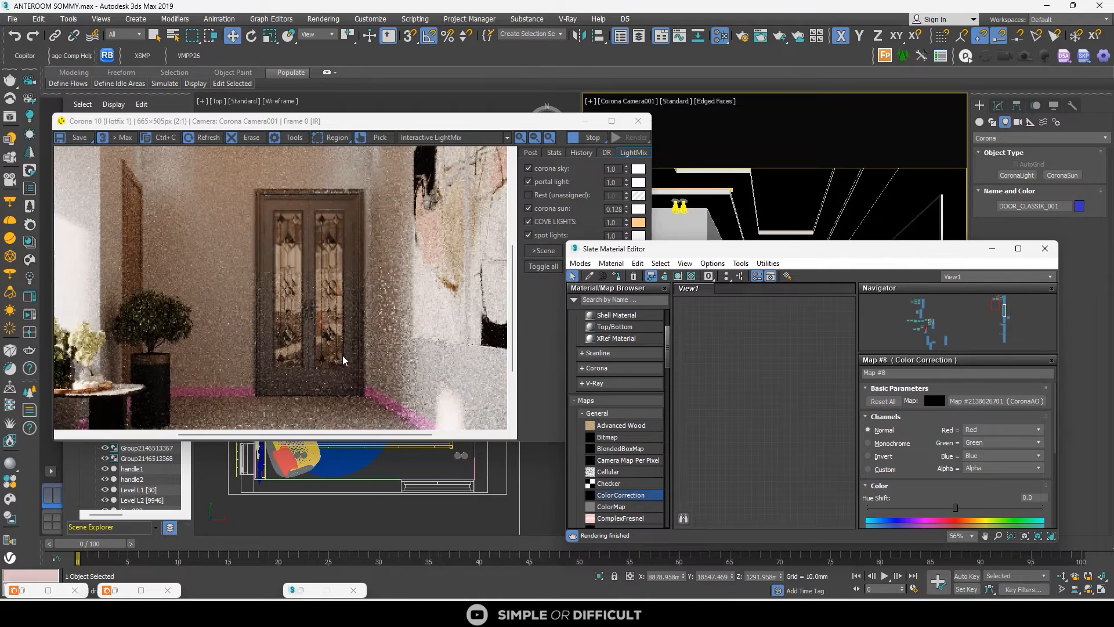
scroll(319, 247, down, 1)
Delete the door's first sub-material together with all the map nodes feeding it
double_click(988, 253)
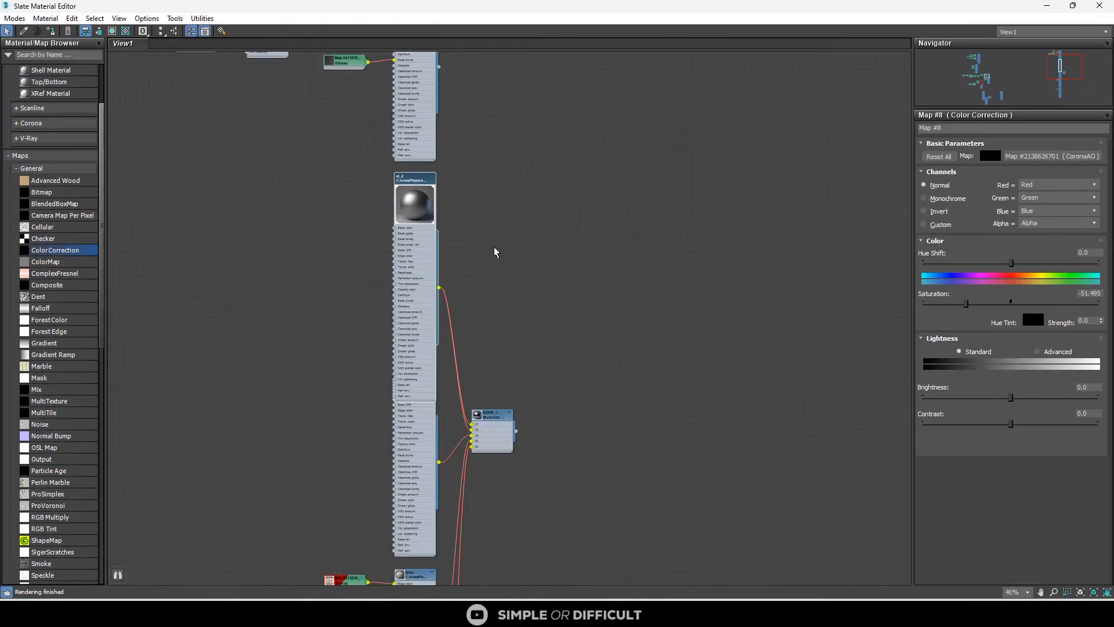
scroll(498, 249, down, 3)
drag(480, 65, 325, 135)
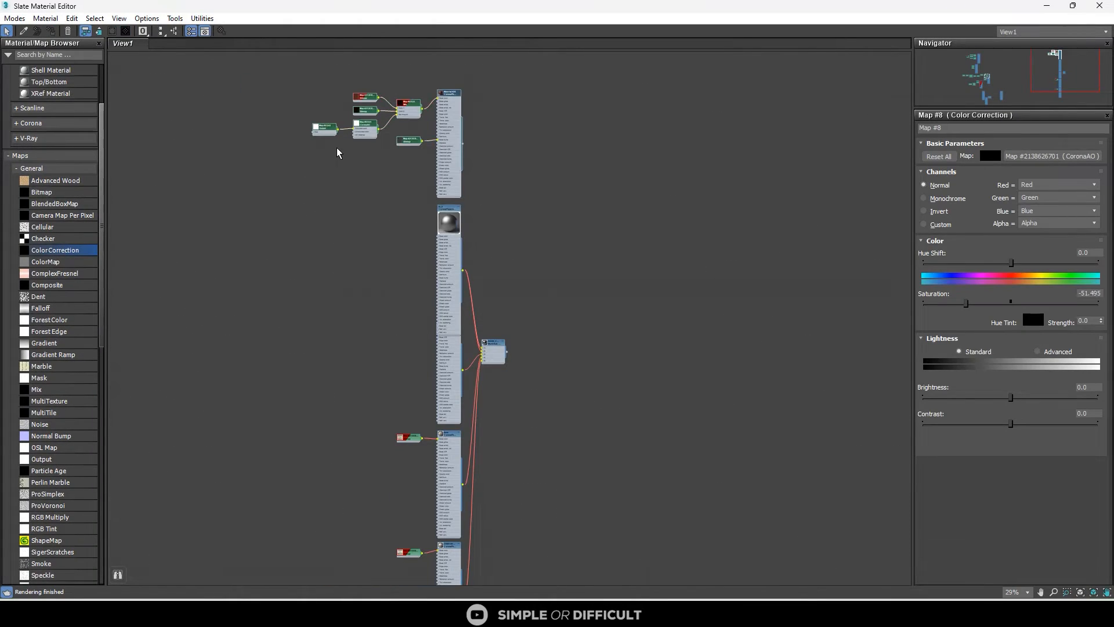
key(Delete)
Add the Chrome Satin Clean material from the Corona Material Library's Metals category to the material graph
drag(702, 9, 795, 110)
click(29, 241)
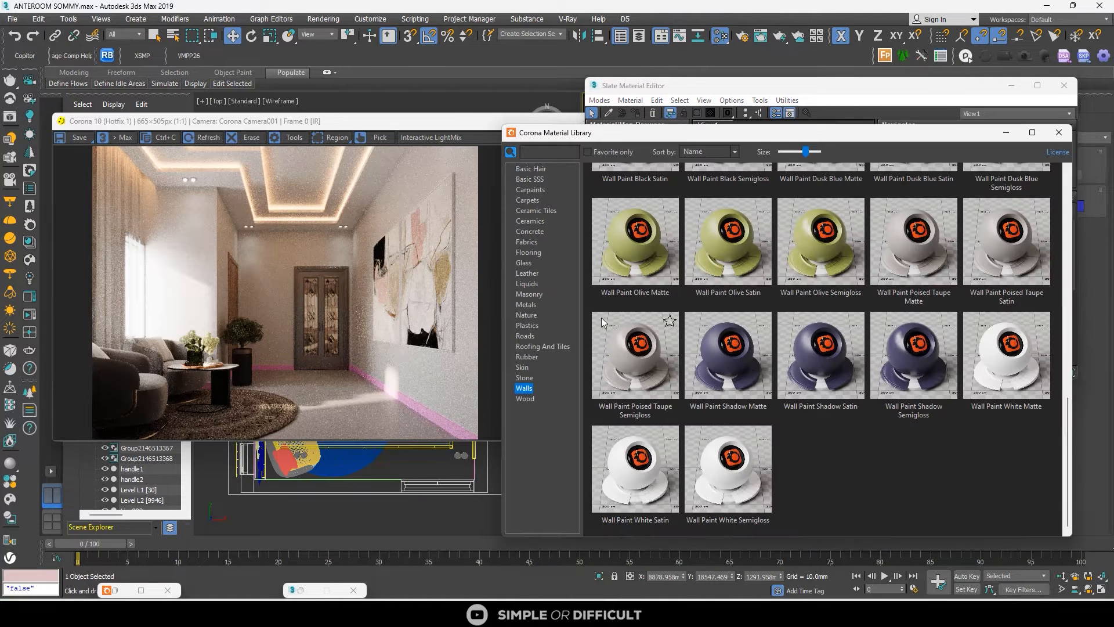
click(526, 305)
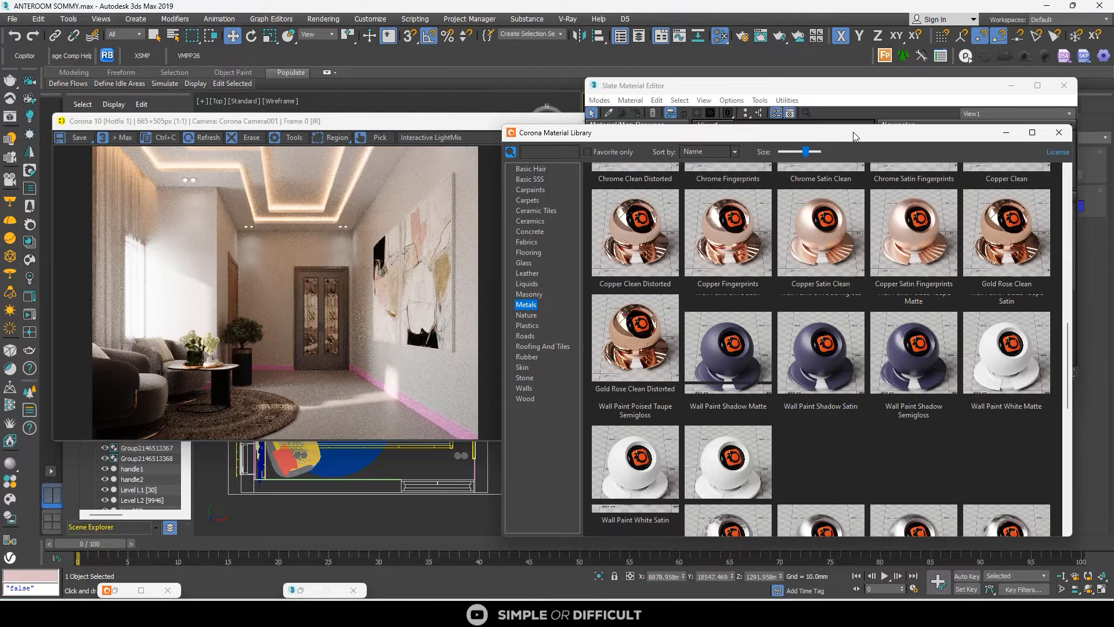
drag(853, 131, 512, 118)
scroll(542, 293, up, 2)
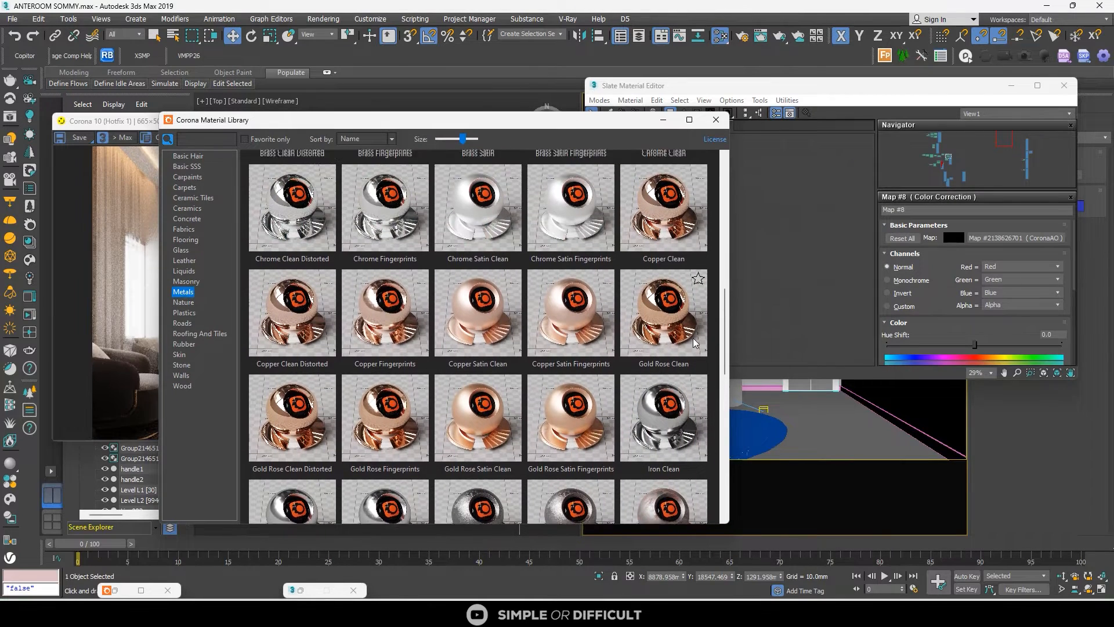
scroll(315, 242, up, 1)
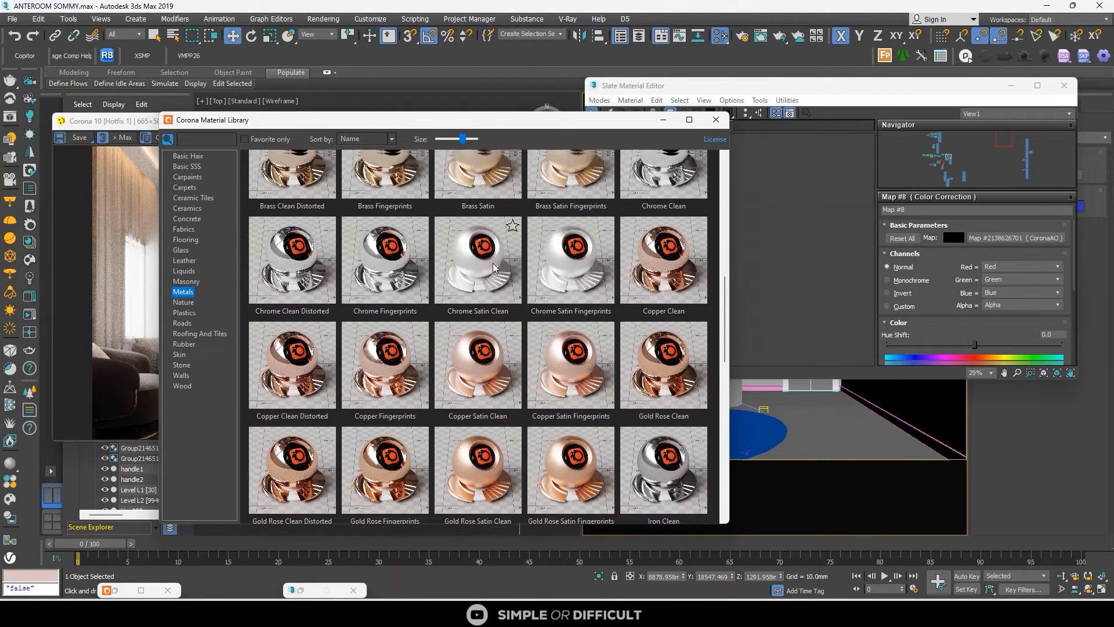
click(761, 219)
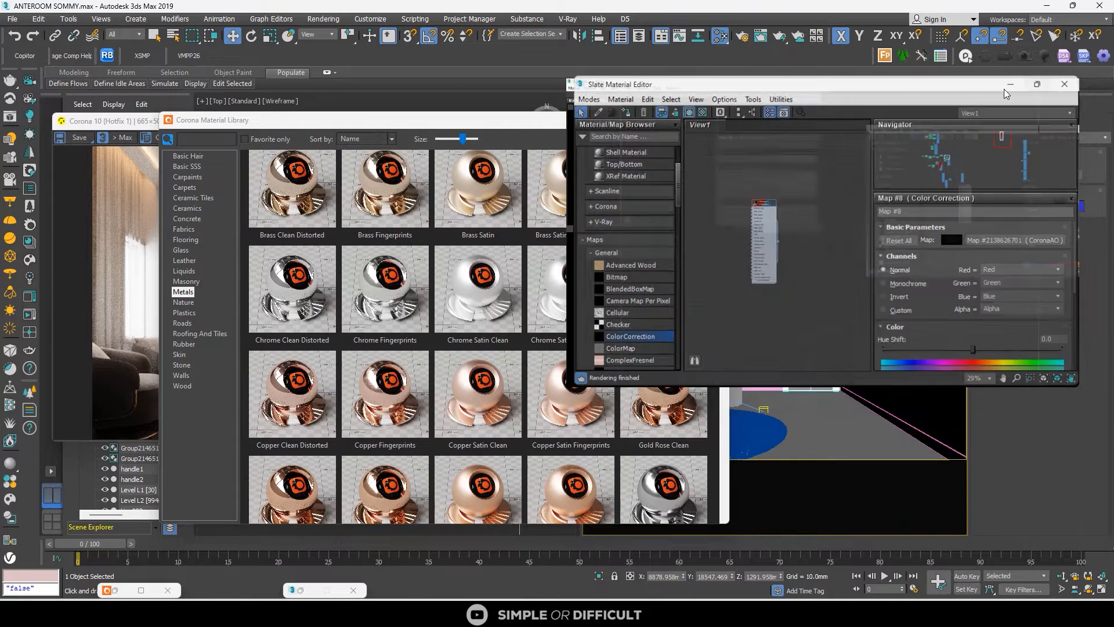
Connect the new metal material to the first slot of the door's Multi/Sub-Object material
click(1037, 85)
drag(191, 126, 491, 343)
click(525, 361)
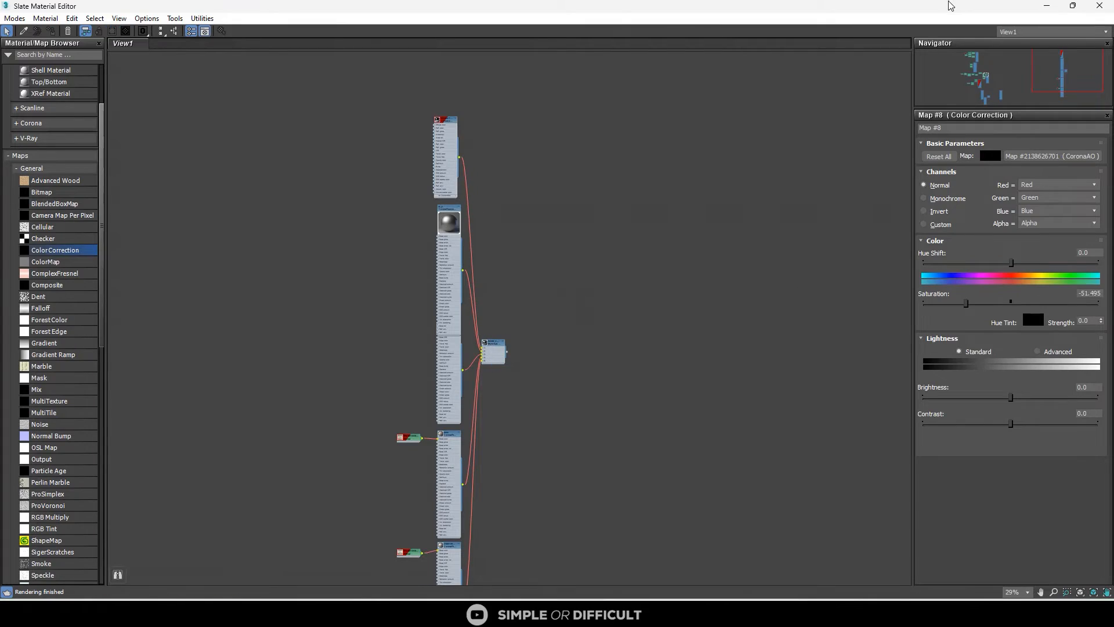
Check the door's new finish in the interactive render and minimize the material library and the Slate Material Editor
drag(951, 6, 971, 210)
drag(605, 122, 921, 178)
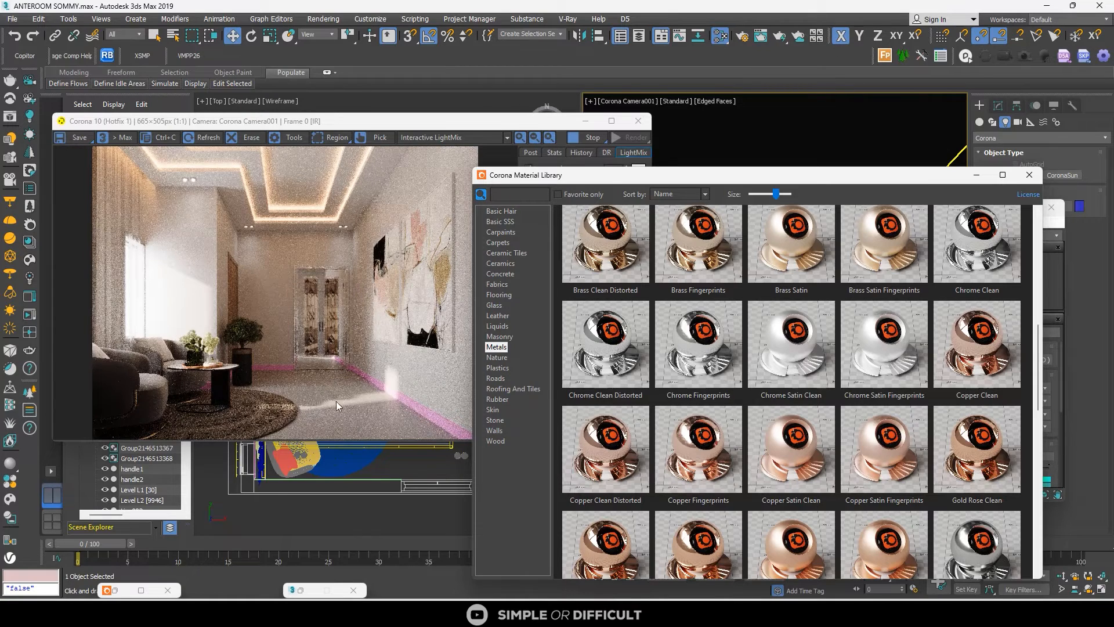
scroll(333, 375, up, 1)
scroll(269, 306, down, 1)
drag(796, 176, 417, 146)
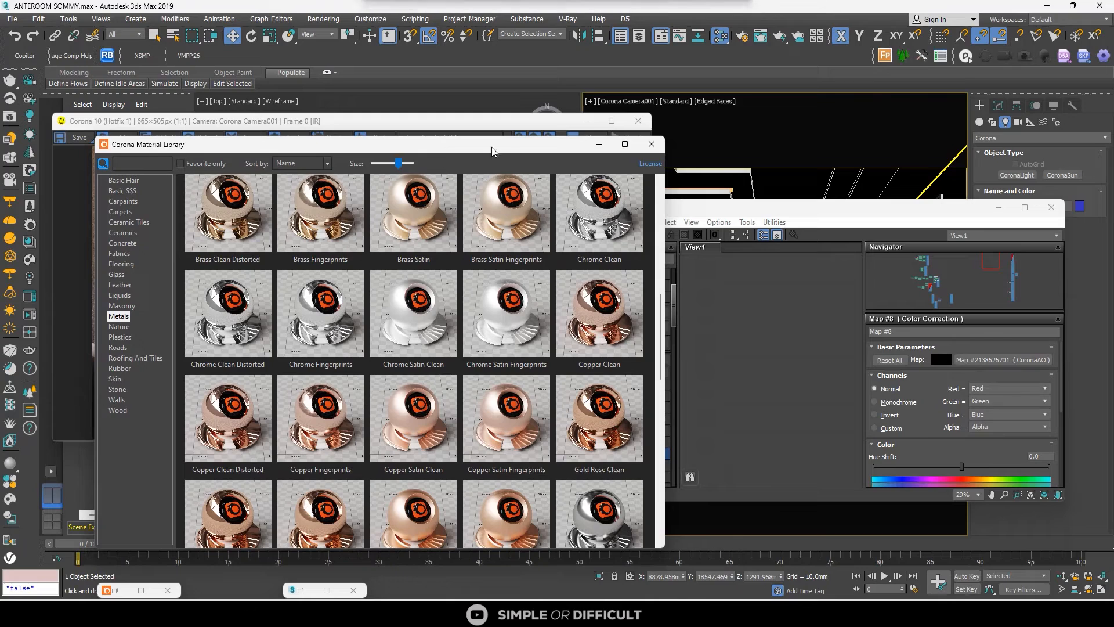
click(601, 145)
click(997, 210)
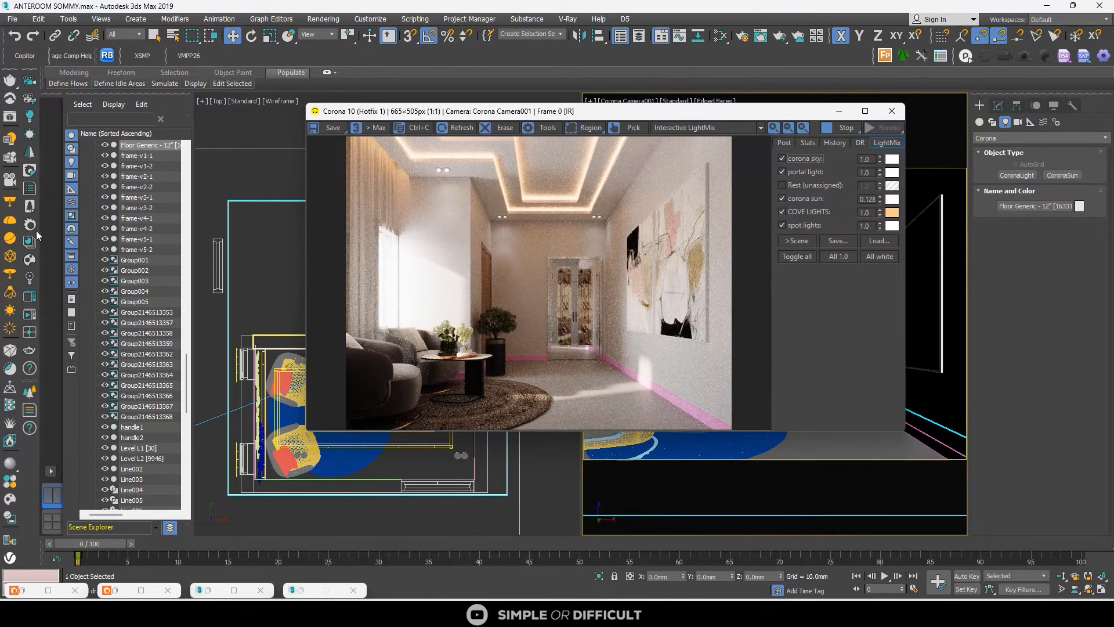
Assign the Tiles White Marble 60x60cm material from the Ceramic Tiles category to the selected floor and check it in the render
click(31, 240)
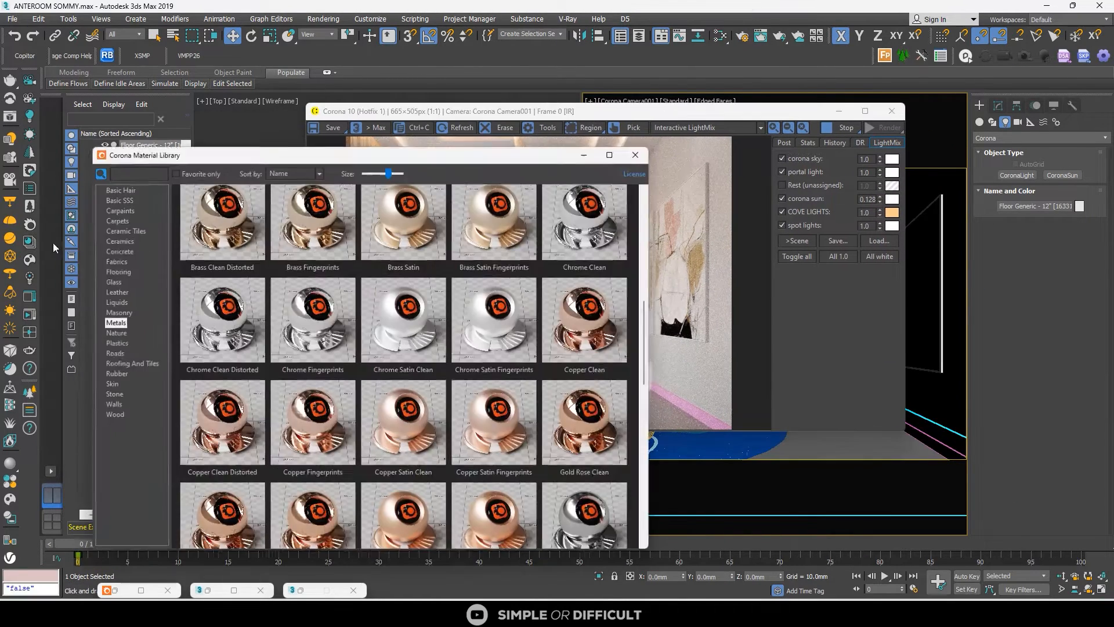
click(127, 222)
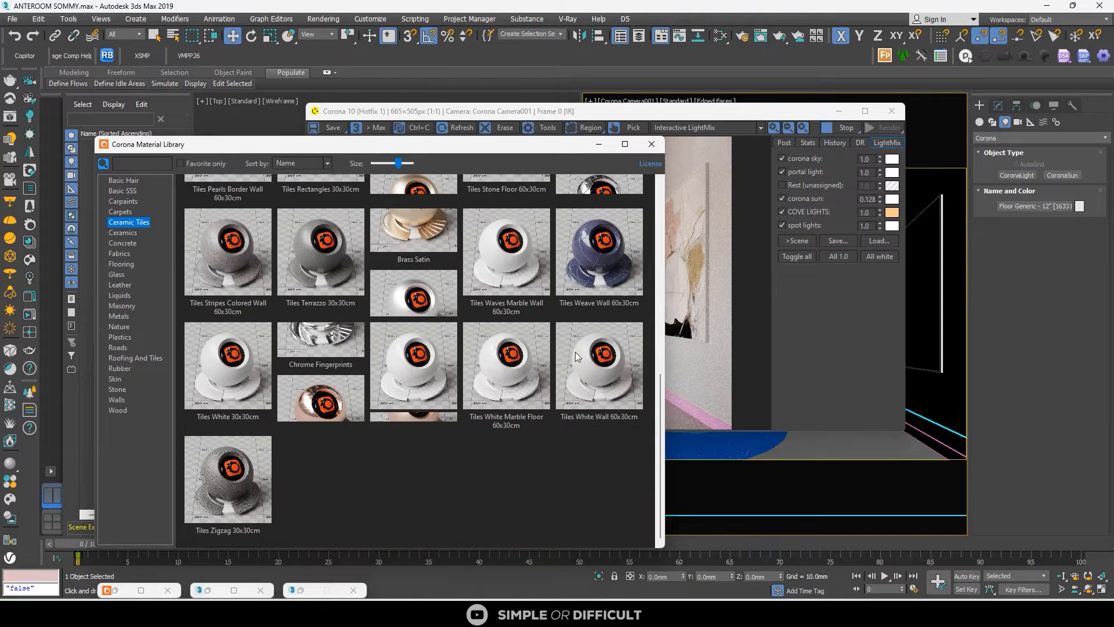
right_click(429, 396)
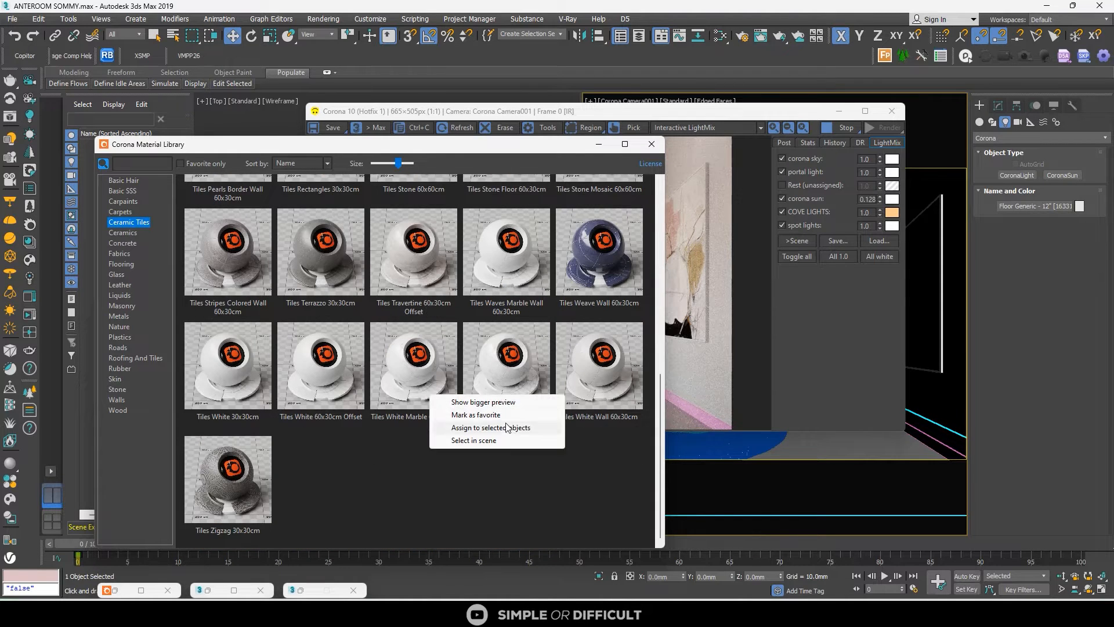
click(509, 428)
click(737, 133)
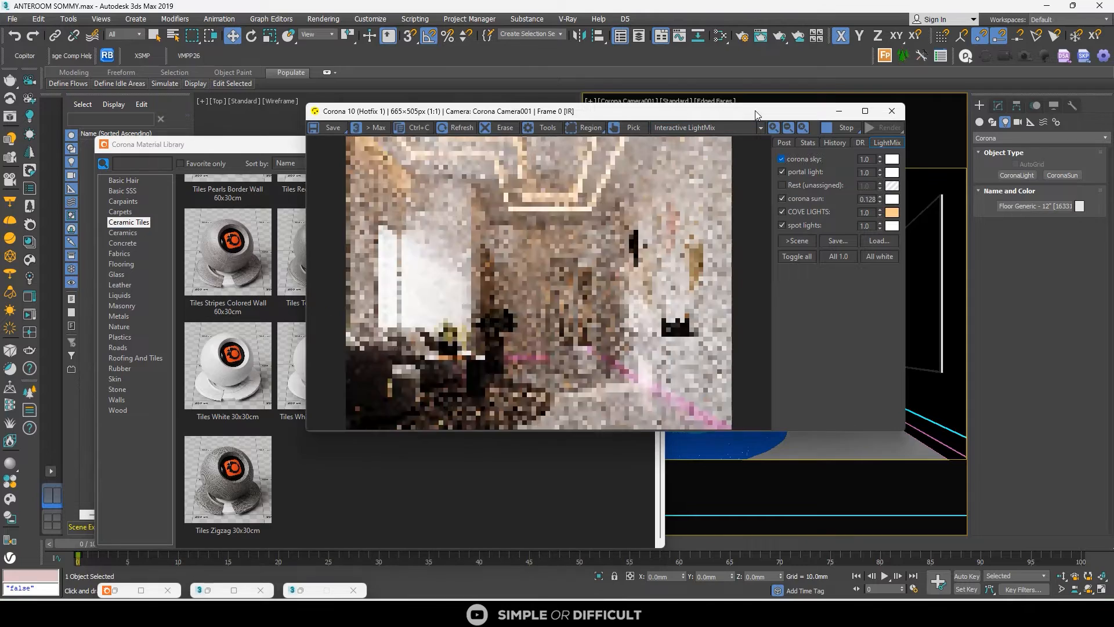
drag(645, 114, 491, 109)
scroll(454, 400, up, 2)
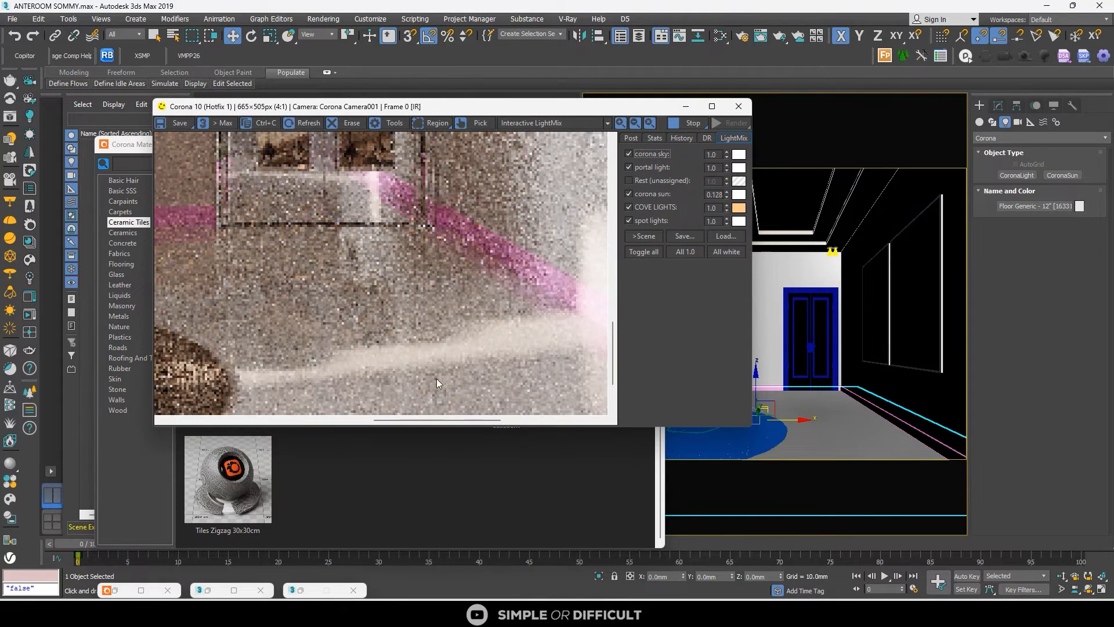
Add a UVW Map modifier with Box mapping to the floor
click(998, 105)
click(1025, 198)
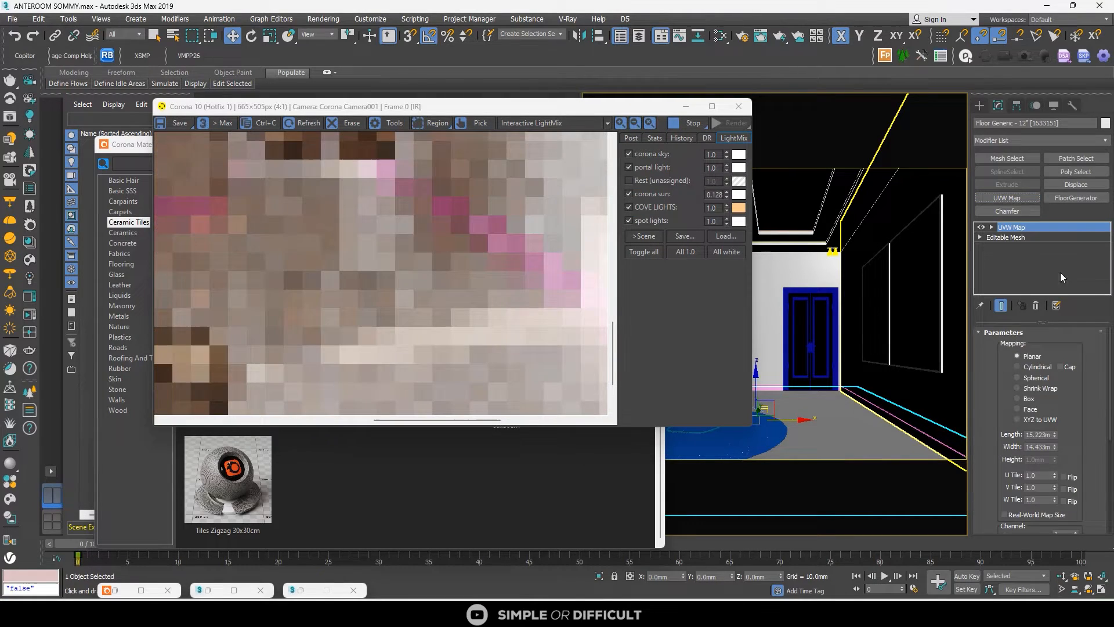
click(1026, 400)
Set the length, width and height of the floor's UVW mapping to 0.005 mm each
double_click(1040, 434)
text(0.005)
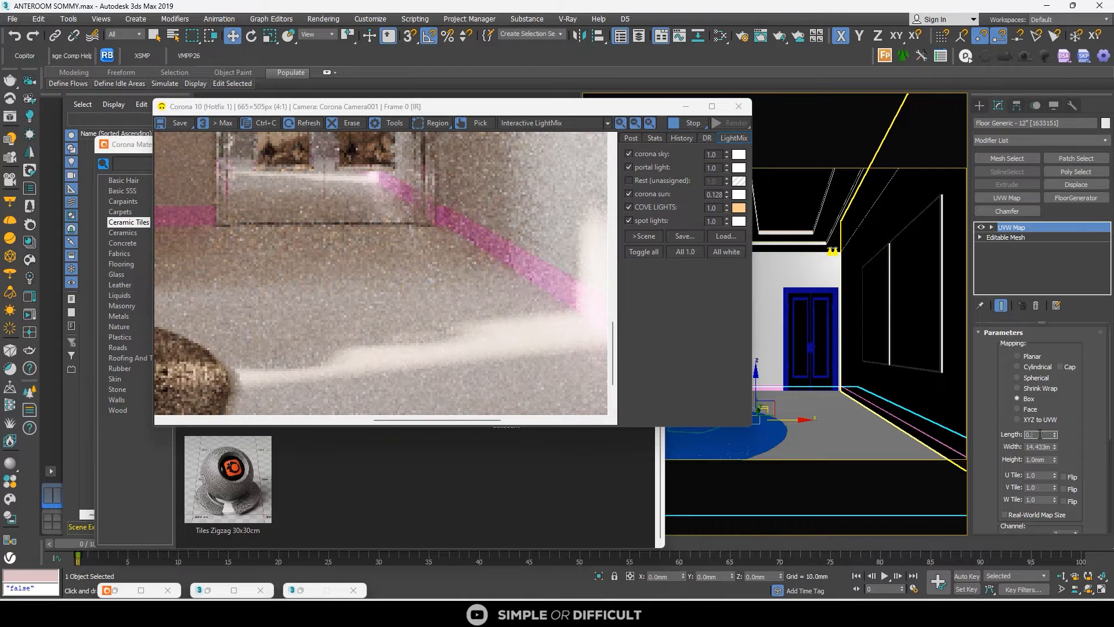
key(Return)
double_click(1038, 447)
text(0.005mm)
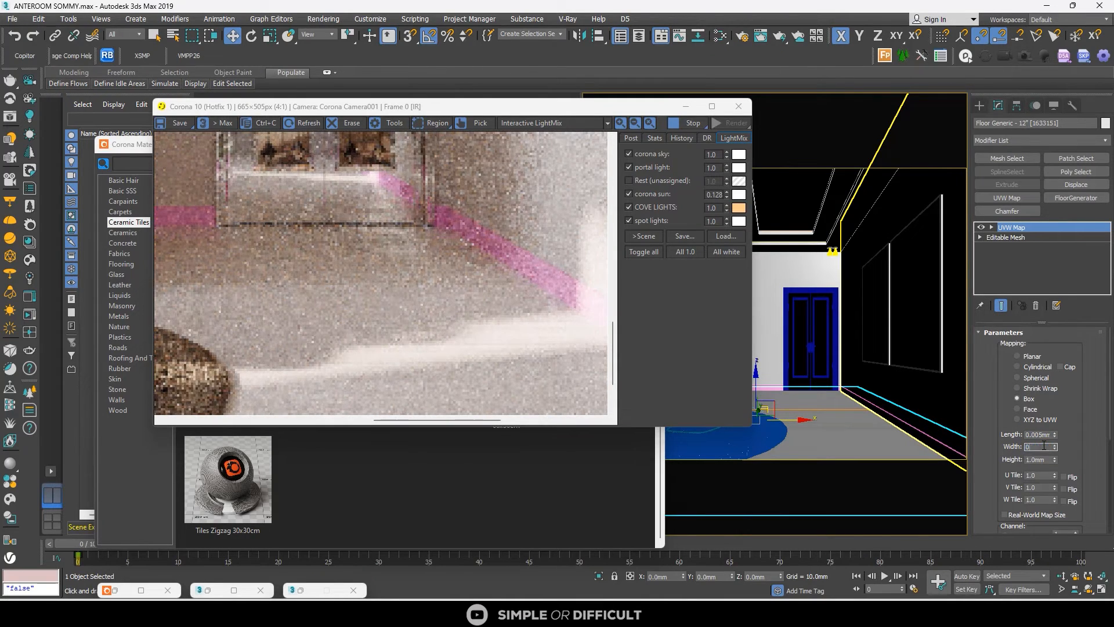
key(Return)
double_click(1040, 459)
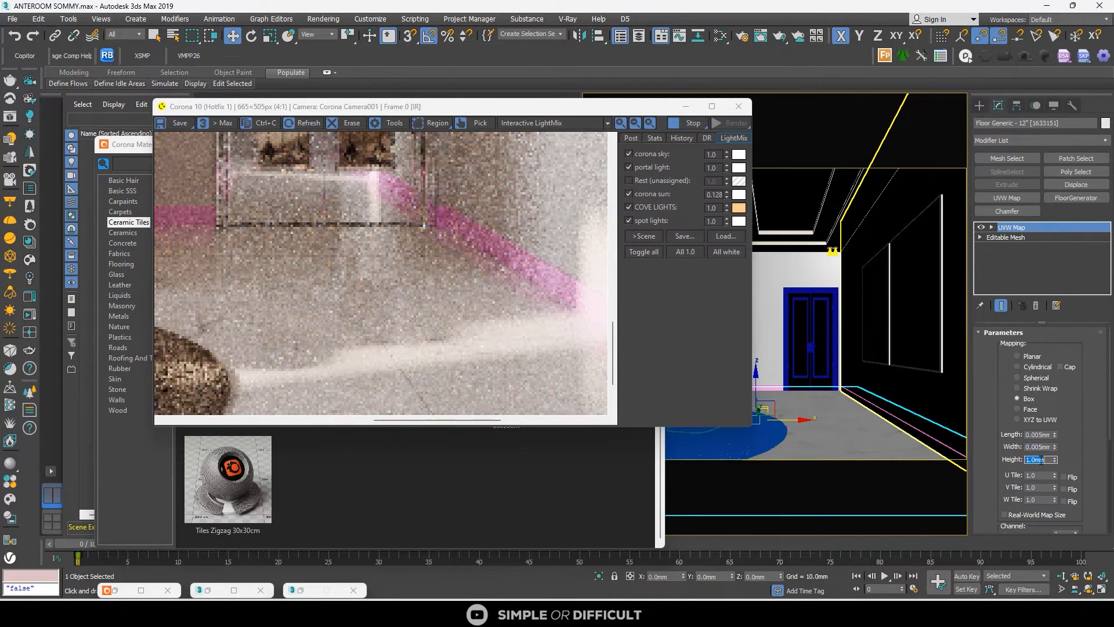
text(0.005)
key(Return)
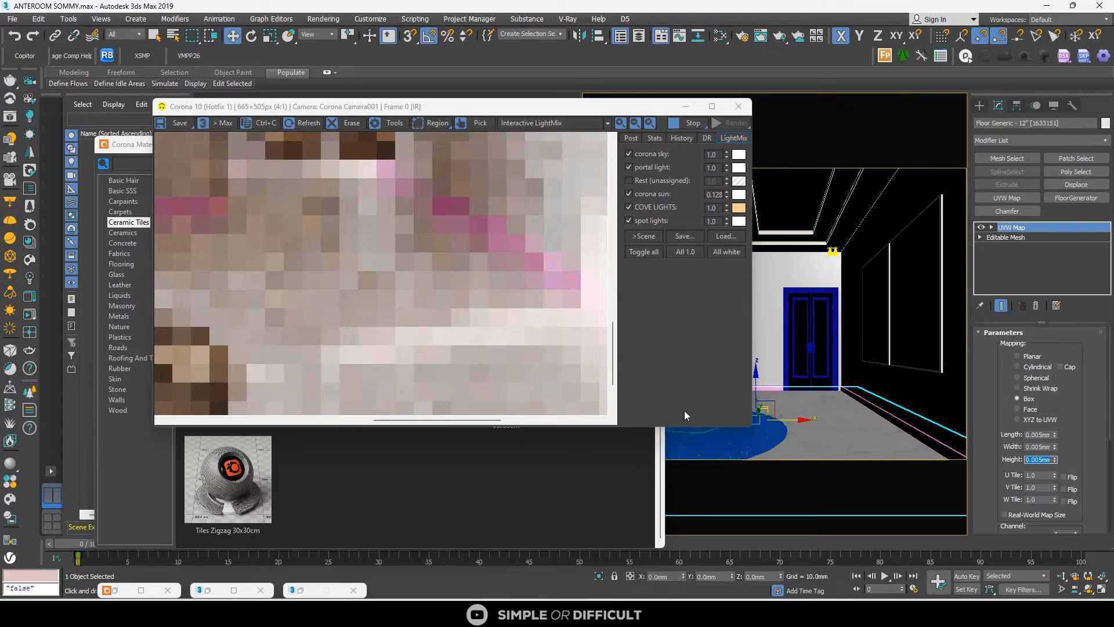
scroll(413, 306, down, 2)
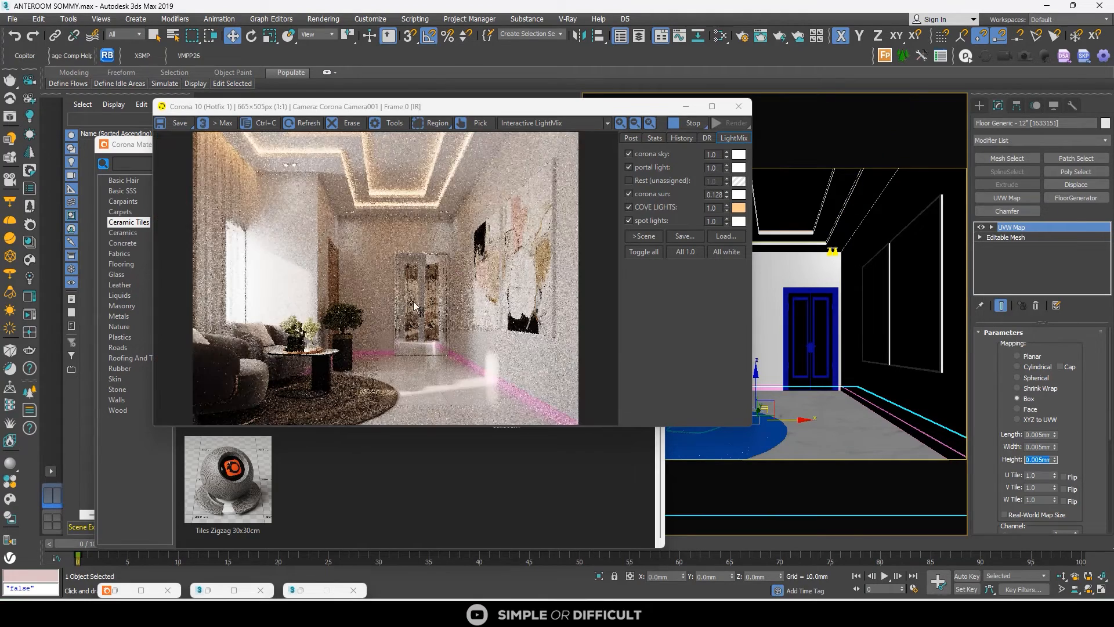
Assign the Tiles White Marble 60x60cm material to the right wall's skirting line and to the skirting line beside the door
click(905, 424)
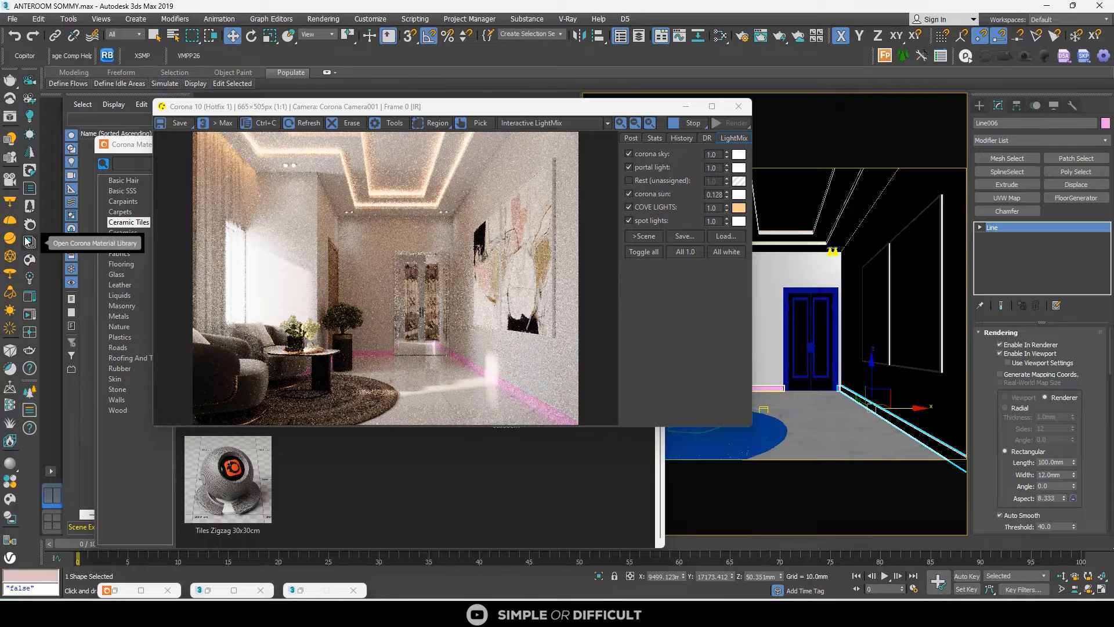
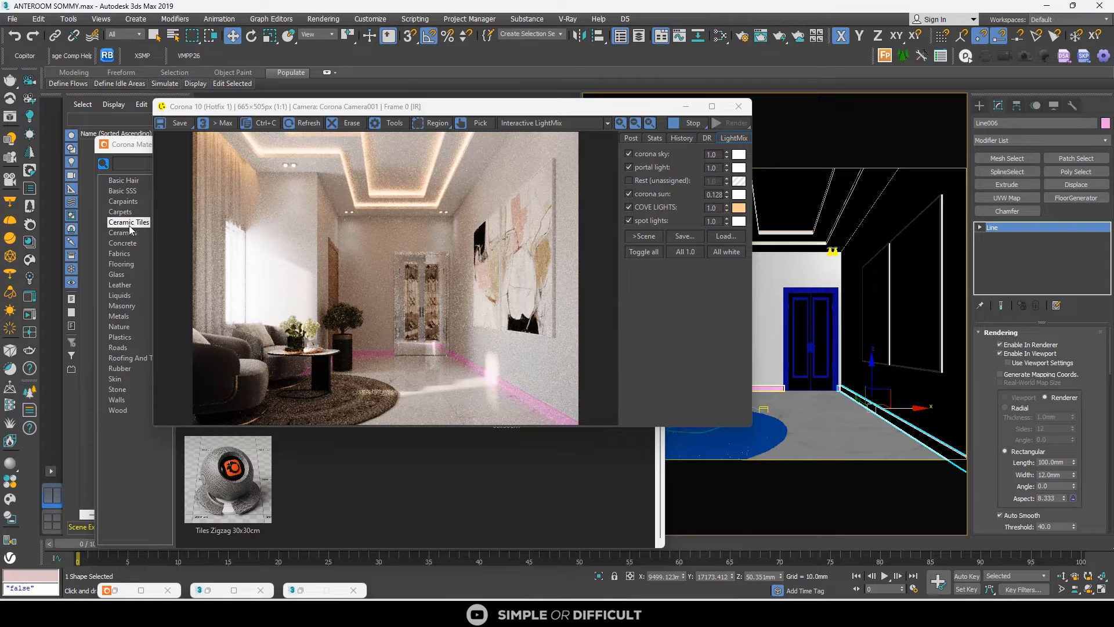
drag(407, 110, 573, 17)
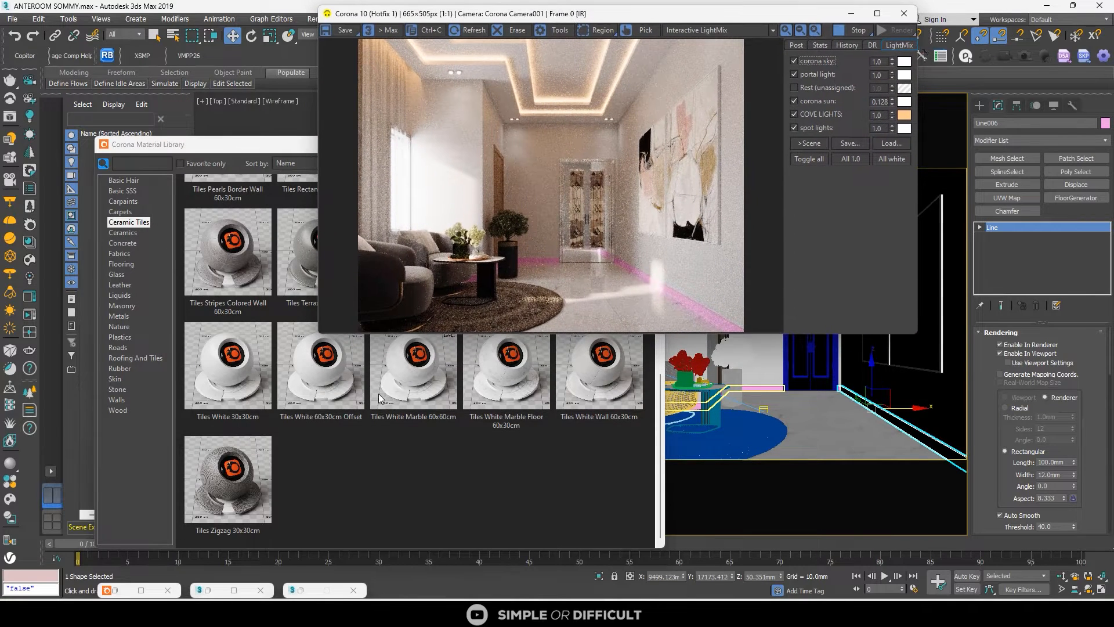
right_click(408, 384)
click(450, 417)
click(754, 388)
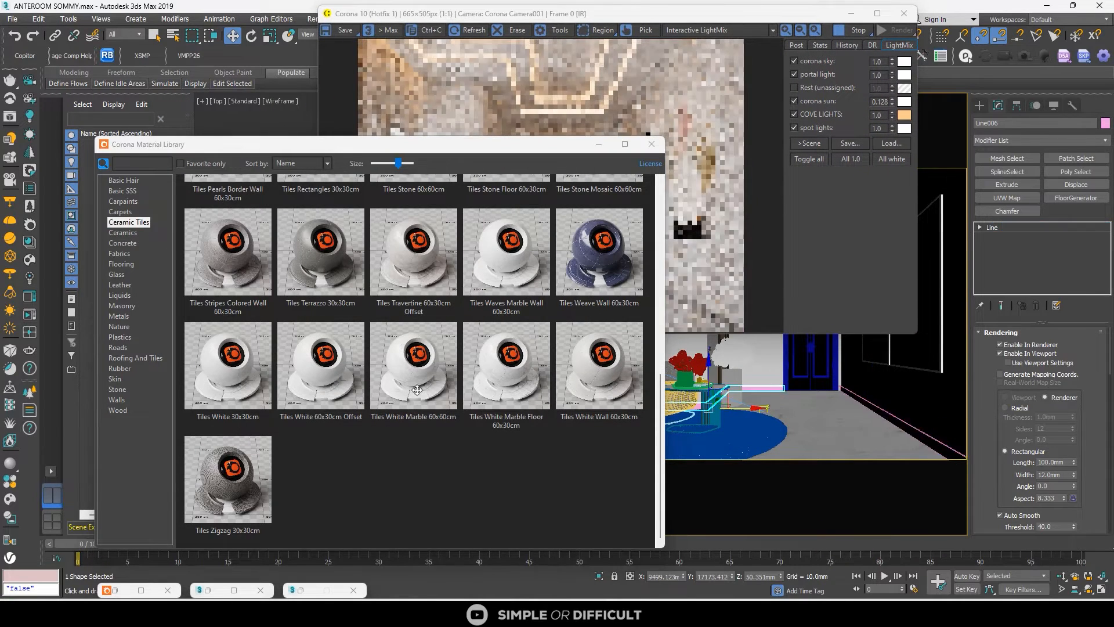
right_click(415, 388)
click(451, 420)
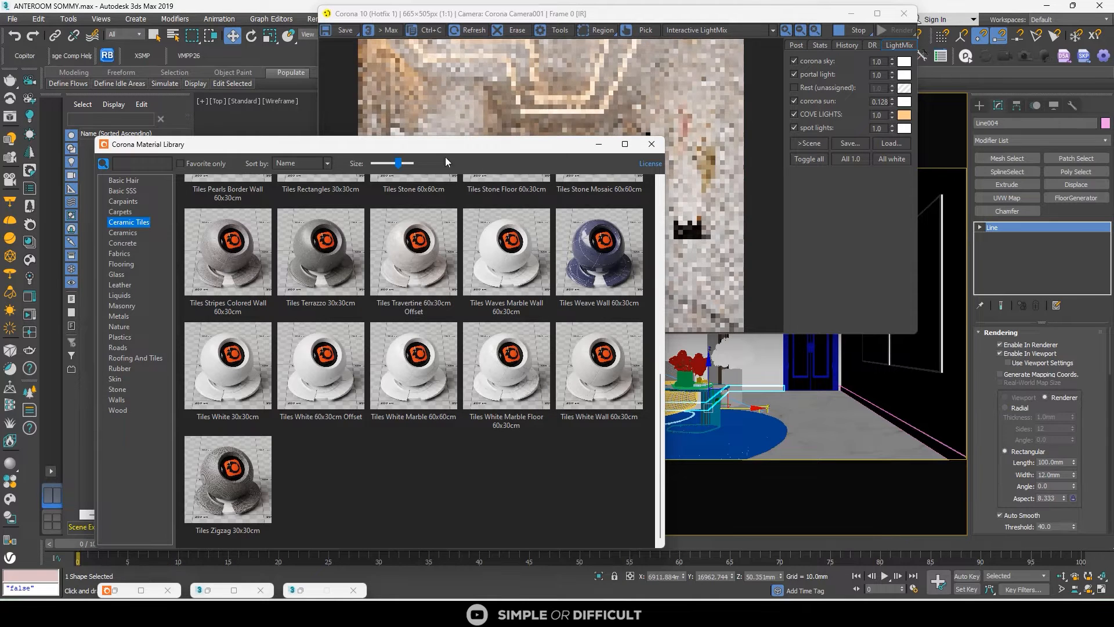
Add a UVW Map modifier with Box mapping and real-world map size to the right wall's skirting
drag(436, 149, 334, 203)
click(899, 420)
click(1026, 197)
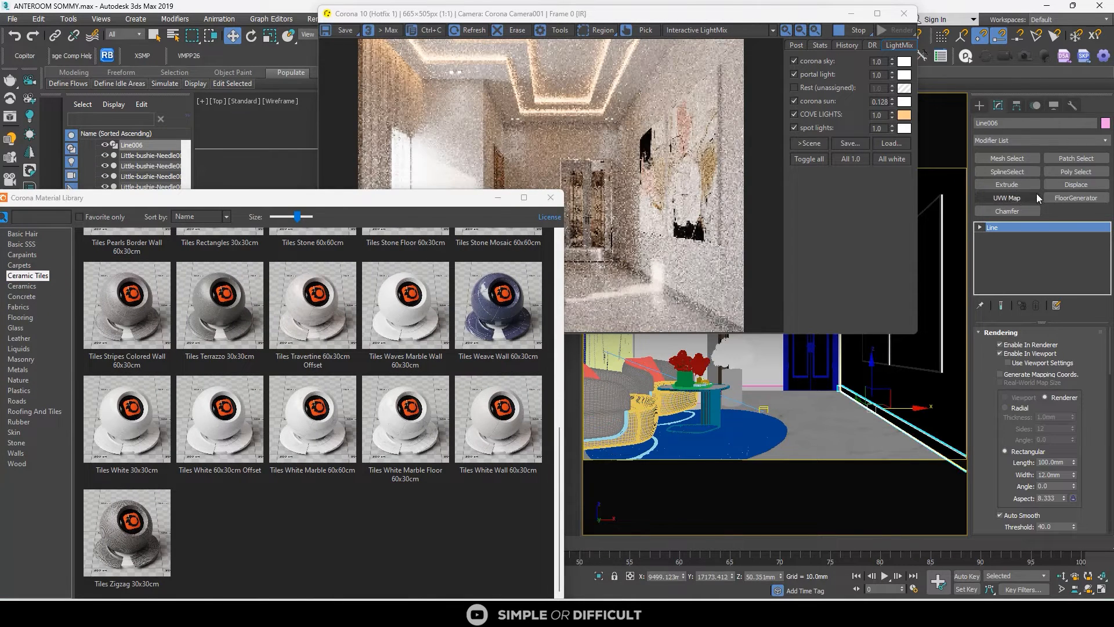
click(1028, 399)
click(1004, 514)
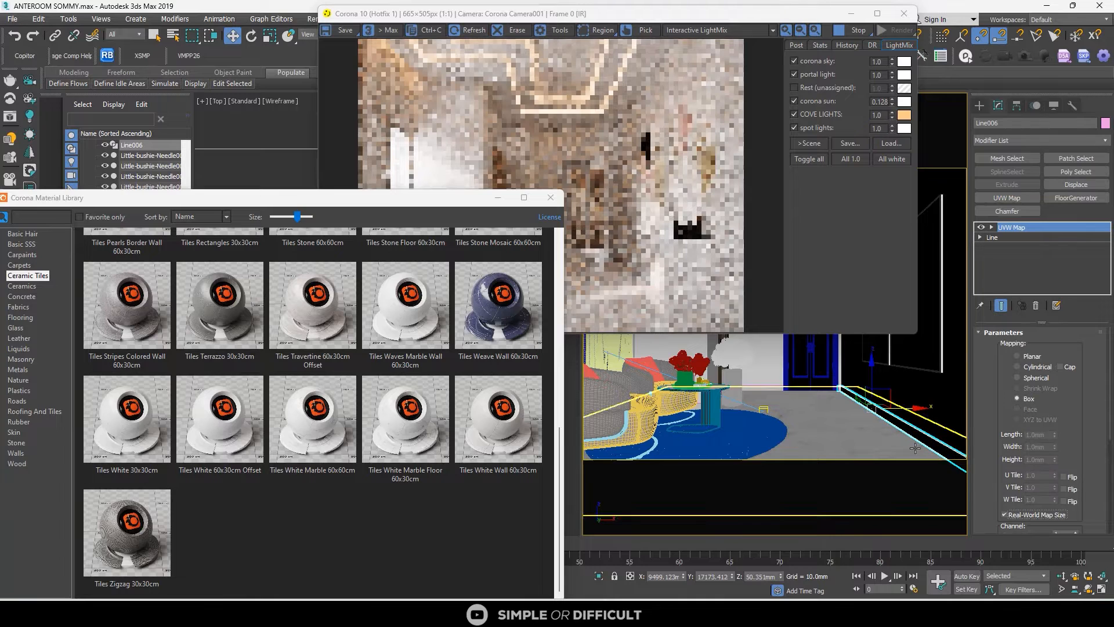
Add a UVW Map modifier with Box mapping and real-world map size to the skirting line beside the door
click(761, 388)
click(1029, 198)
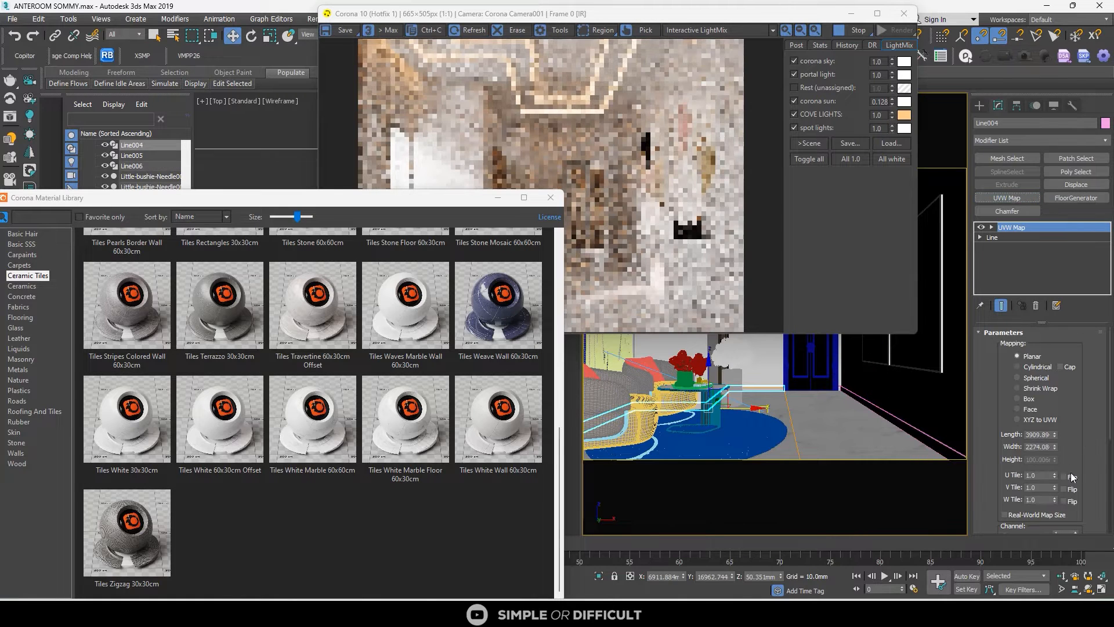
click(1028, 399)
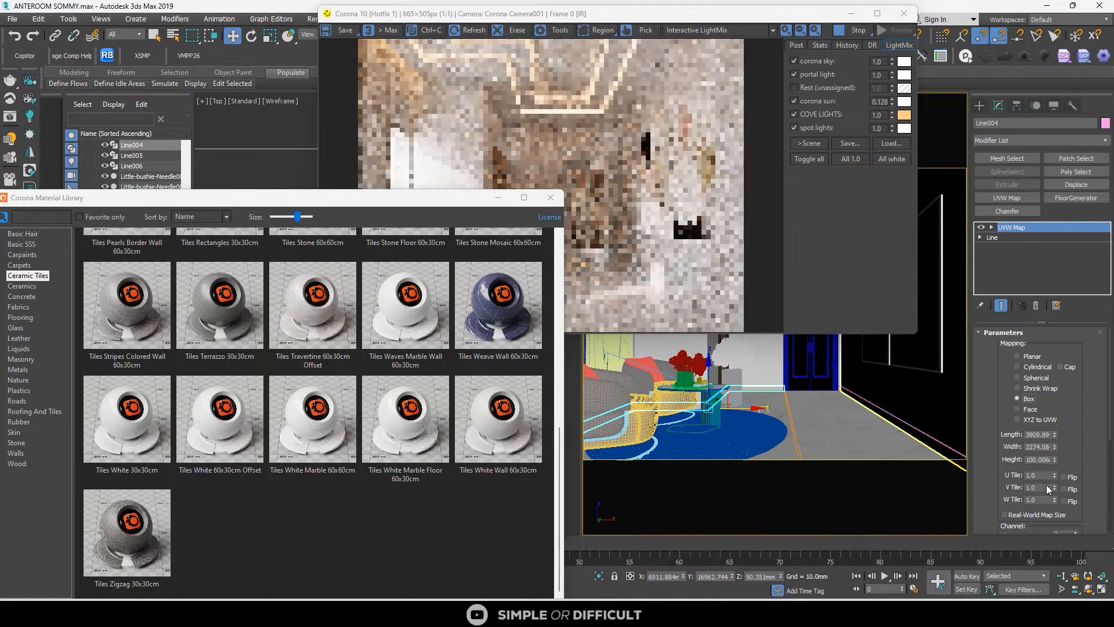
click(1004, 514)
Assign Tiles White Marble 60x60cm to the lower wall's skirting in the top view, with a Box UVW Map using real-world map size
drag(377, 191, 810, 213)
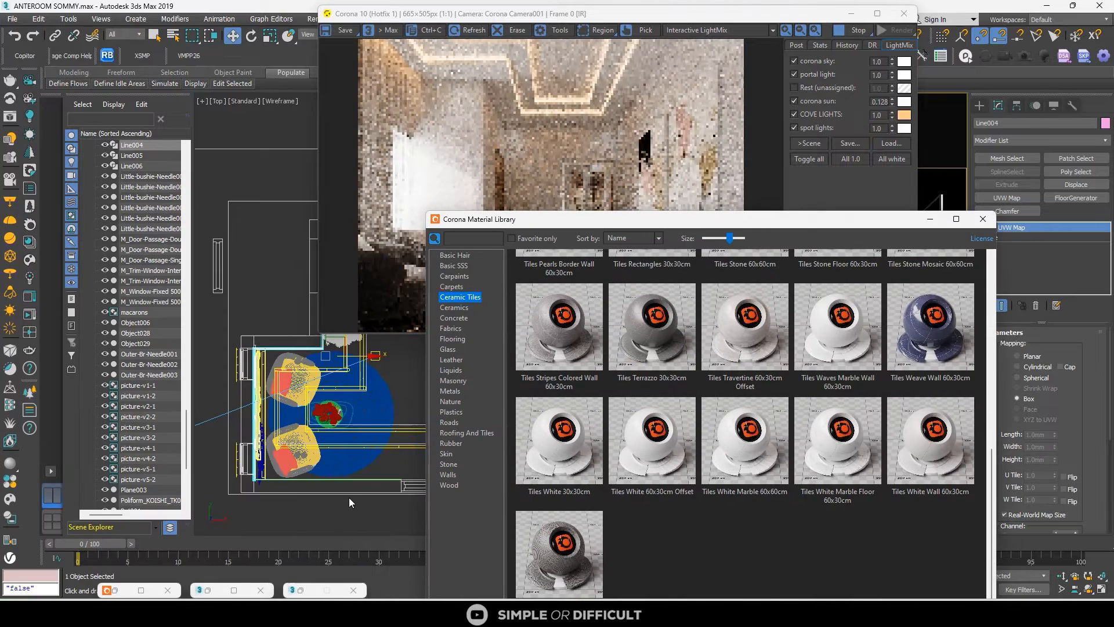
scroll(350, 496, up, 5)
click(377, 453)
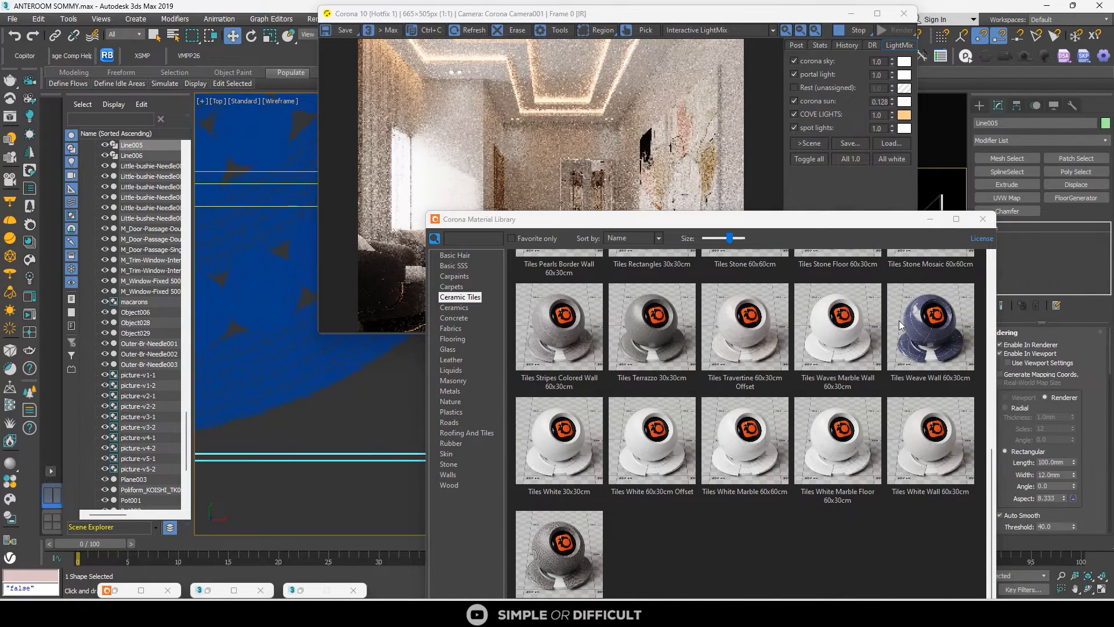
click(1007, 197)
right_click(639, 465)
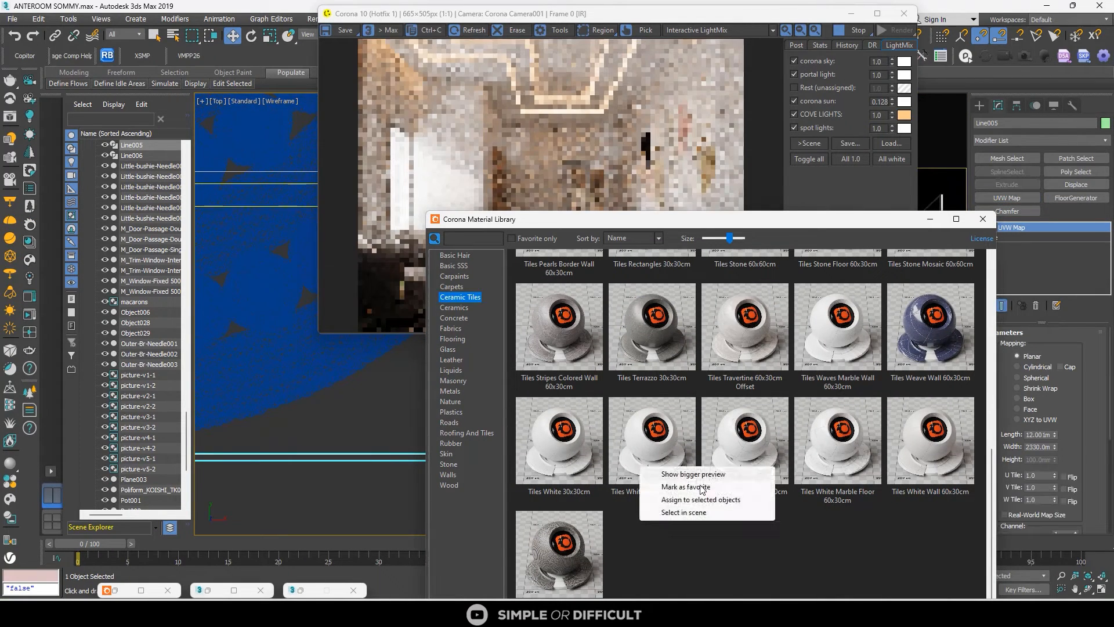
right_click(727, 454)
click(791, 488)
click(1027, 399)
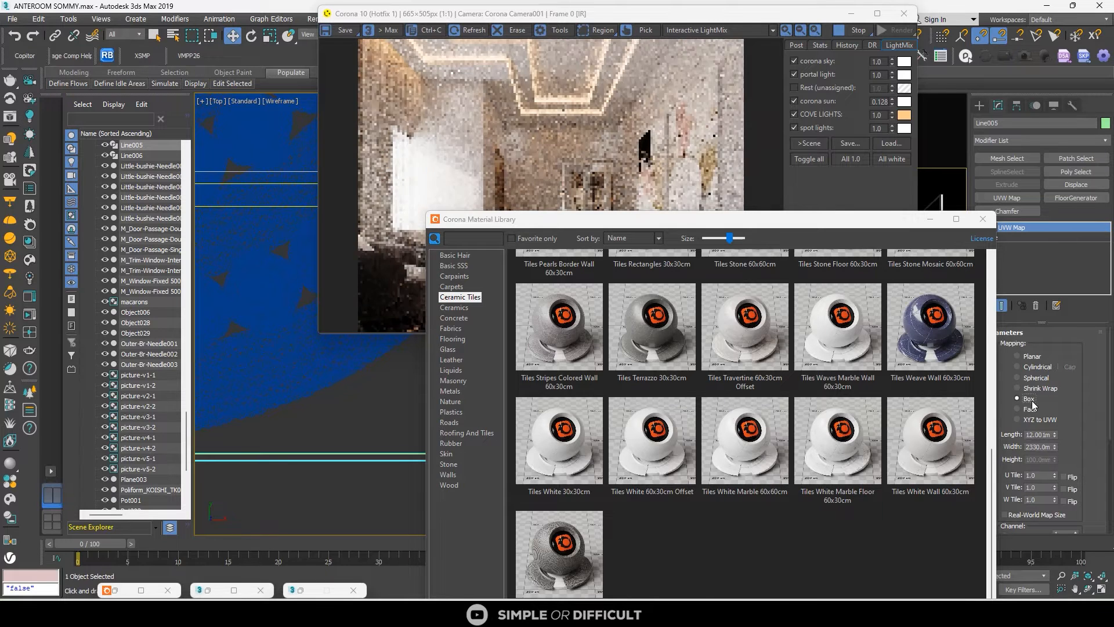
click(1004, 514)
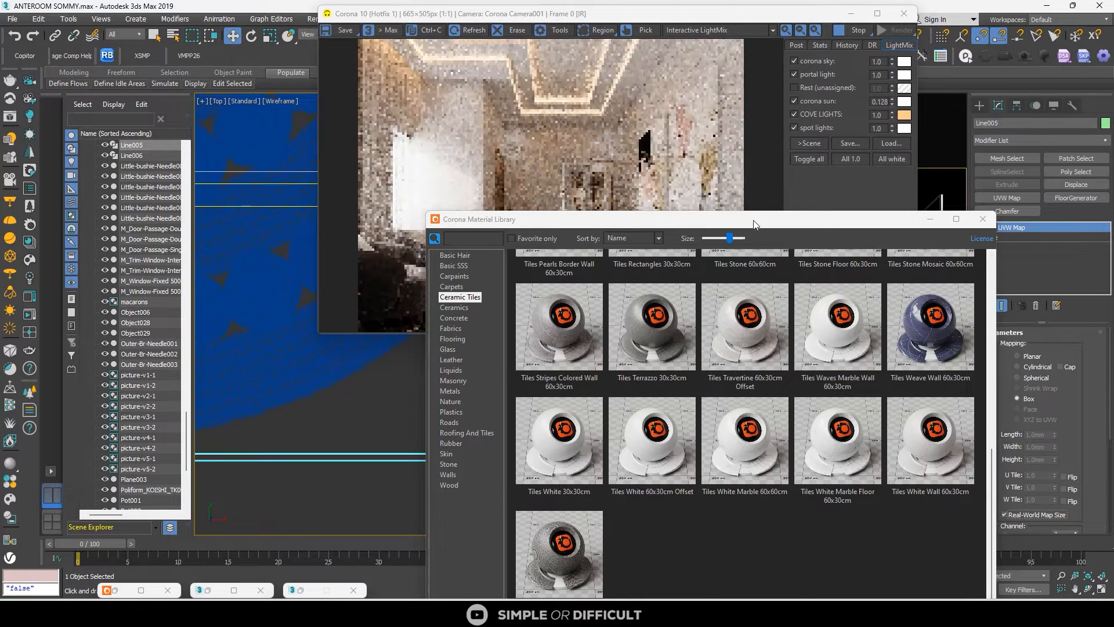
drag(761, 215, 737, 266)
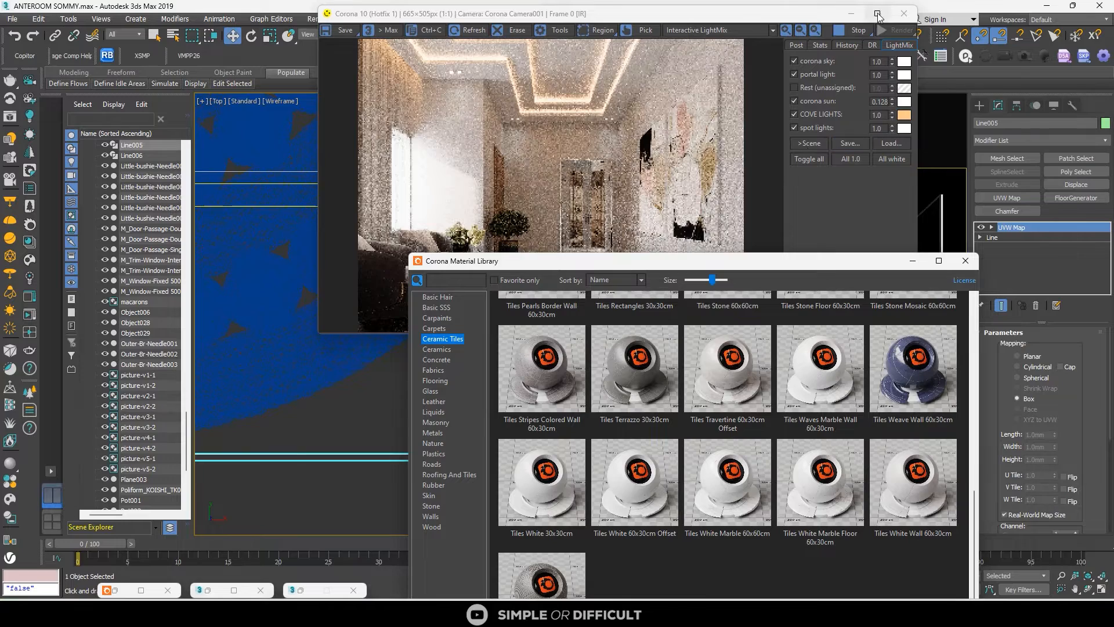
click(912, 261)
Set the render's Simple Exposure to 0.0 in the tone mapping
scroll(611, 257, up, 3)
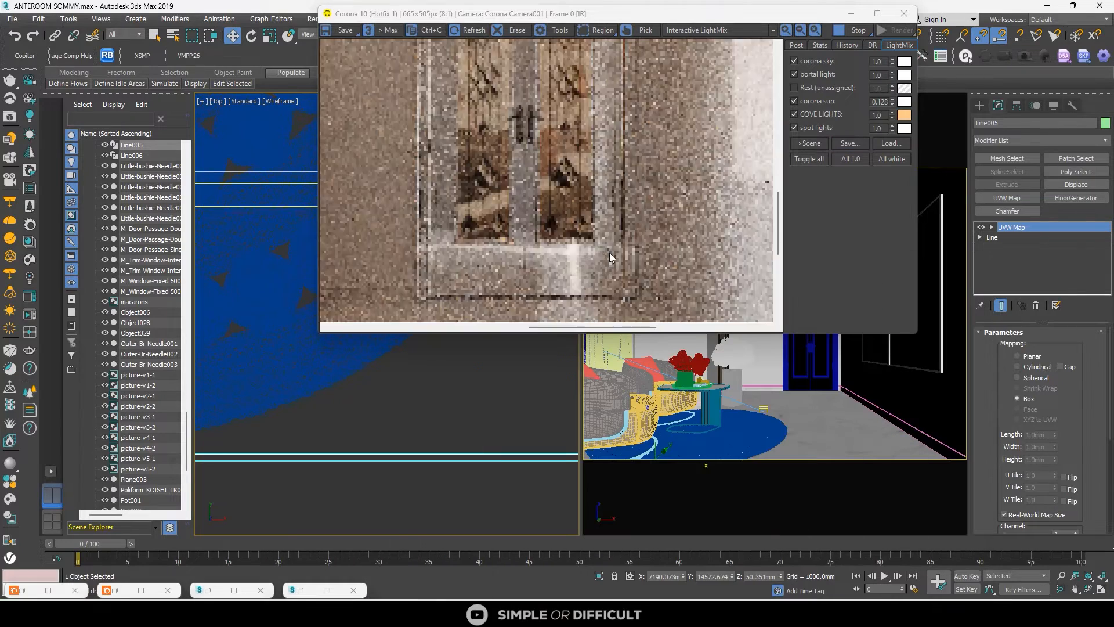
scroll(572, 255, down, 2)
scroll(481, 68, up, 1)
scroll(522, 74, down, 2)
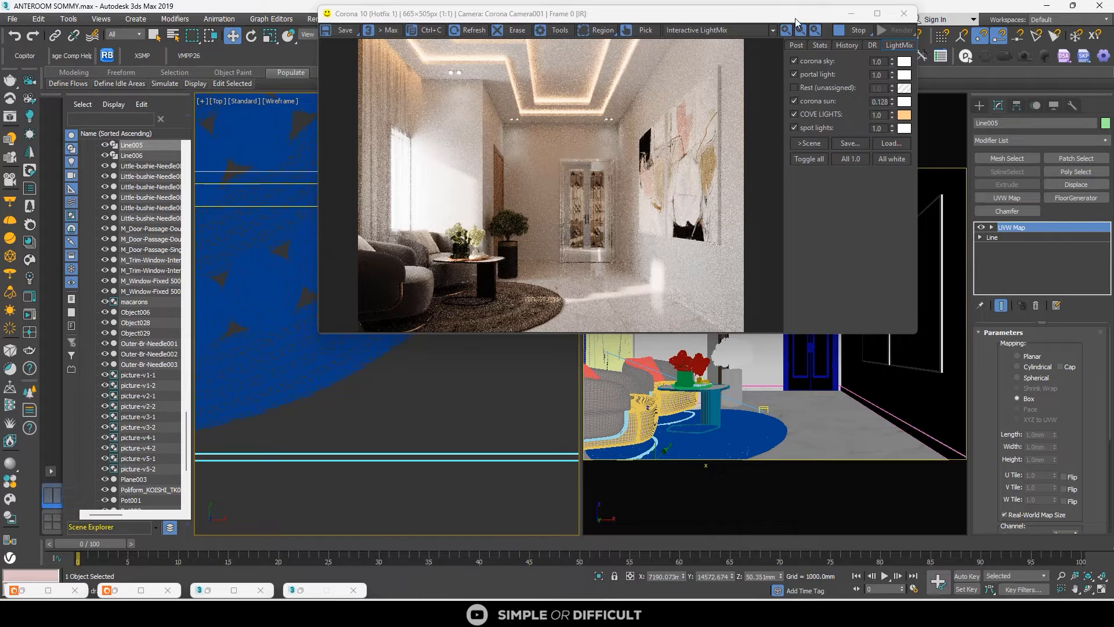
drag(796, 22, 644, 24)
click(647, 54)
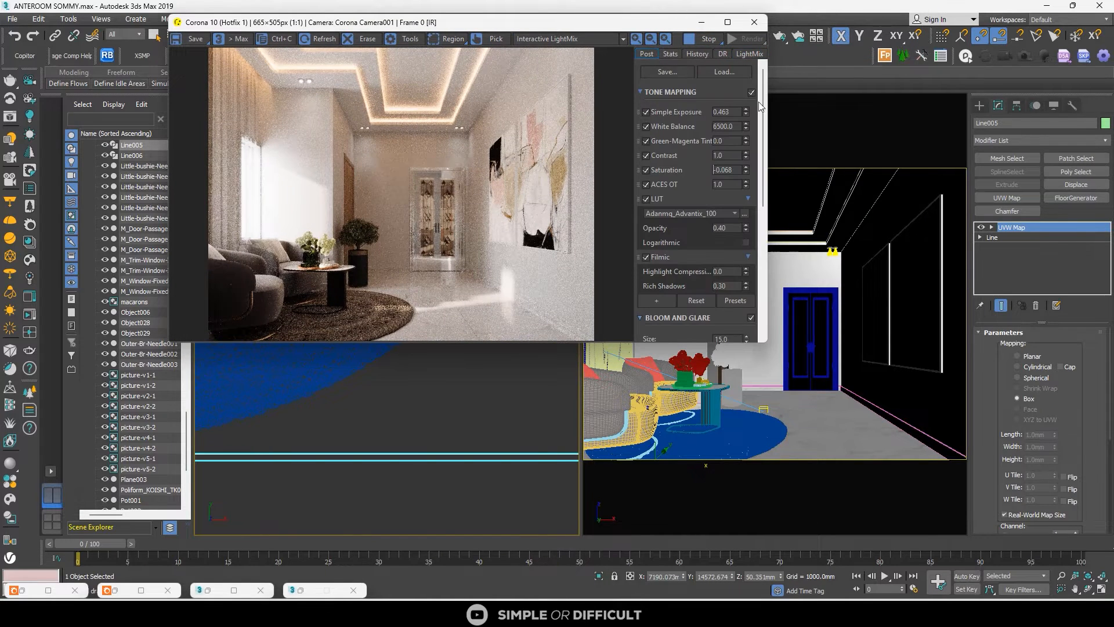
text(0)
key(Return)
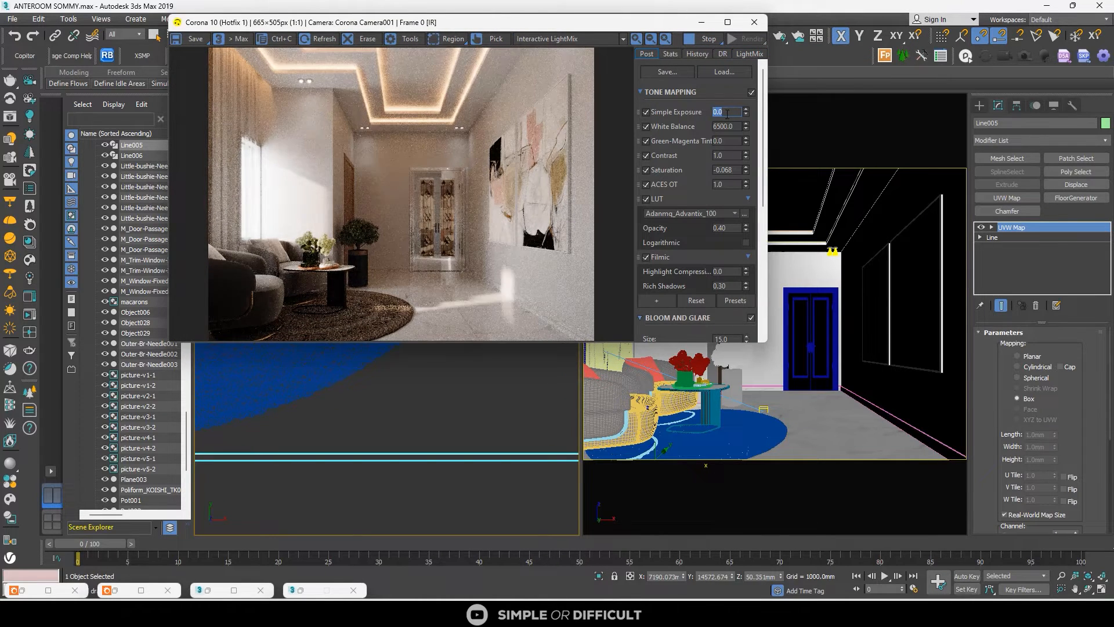
Set the ACES OT tone mapping value to 0.50
scroll(441, 134, up, 1)
scroll(440, 134, down, 1)
click(717, 127)
click(737, 184)
key(Return)
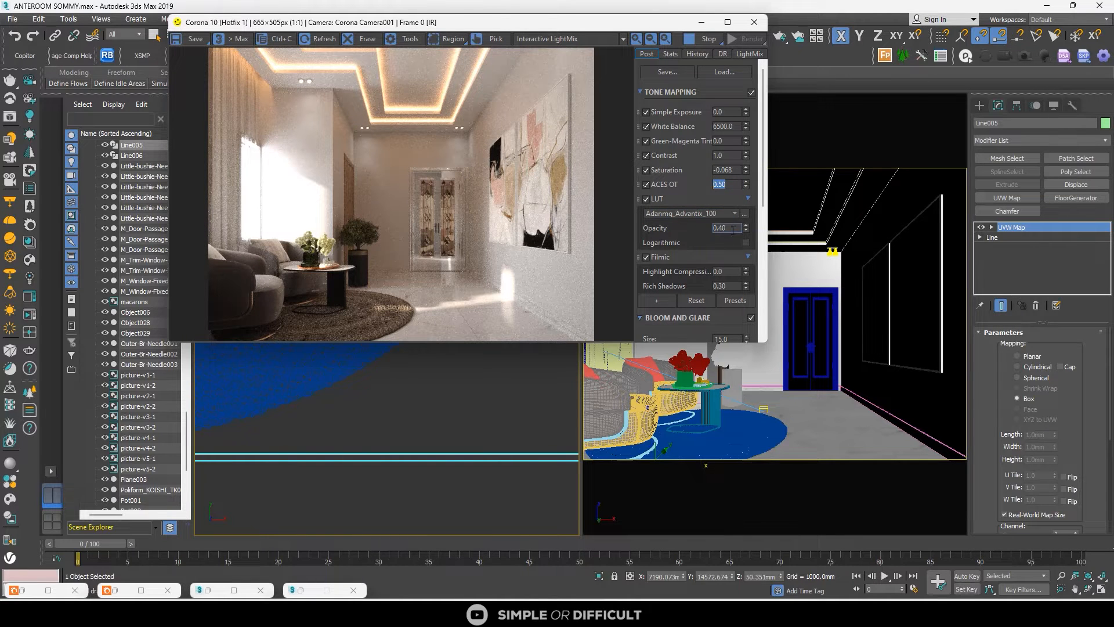
Add a Reinhard Highlight Compression operator to the tone mapping and set it to 2.0
click(748, 200)
scroll(748, 278, down, 4)
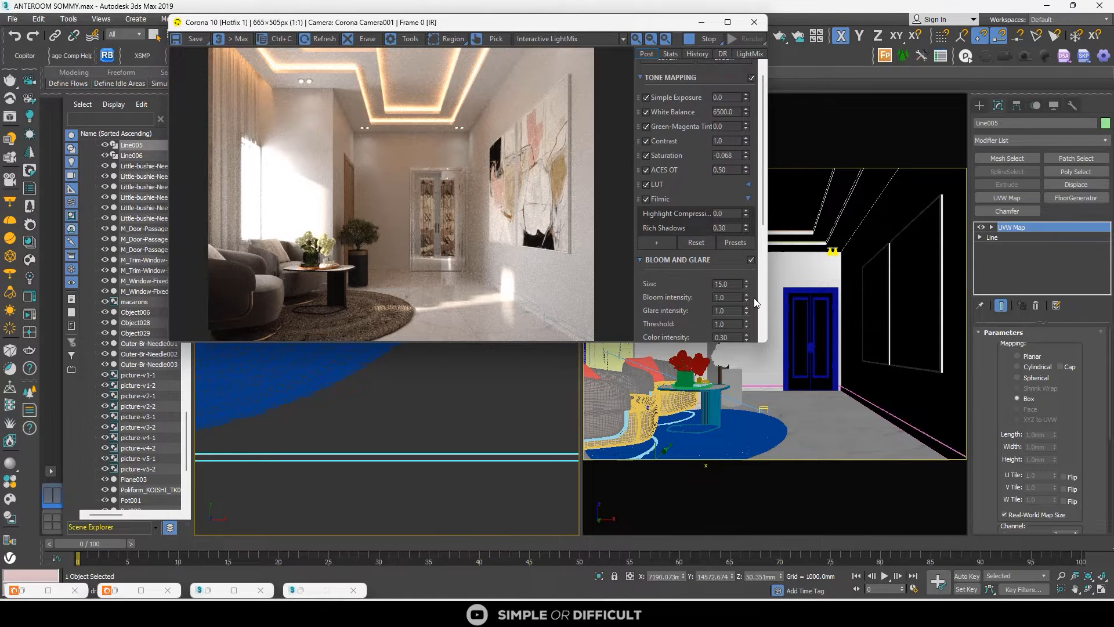
scroll(748, 278, up, 2)
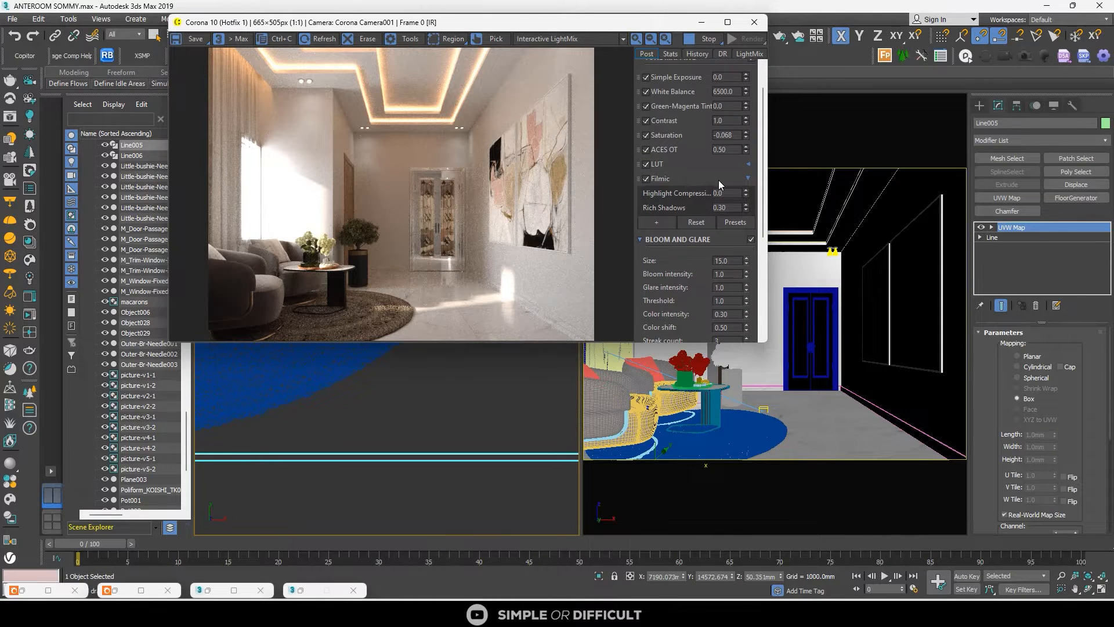
click(656, 222)
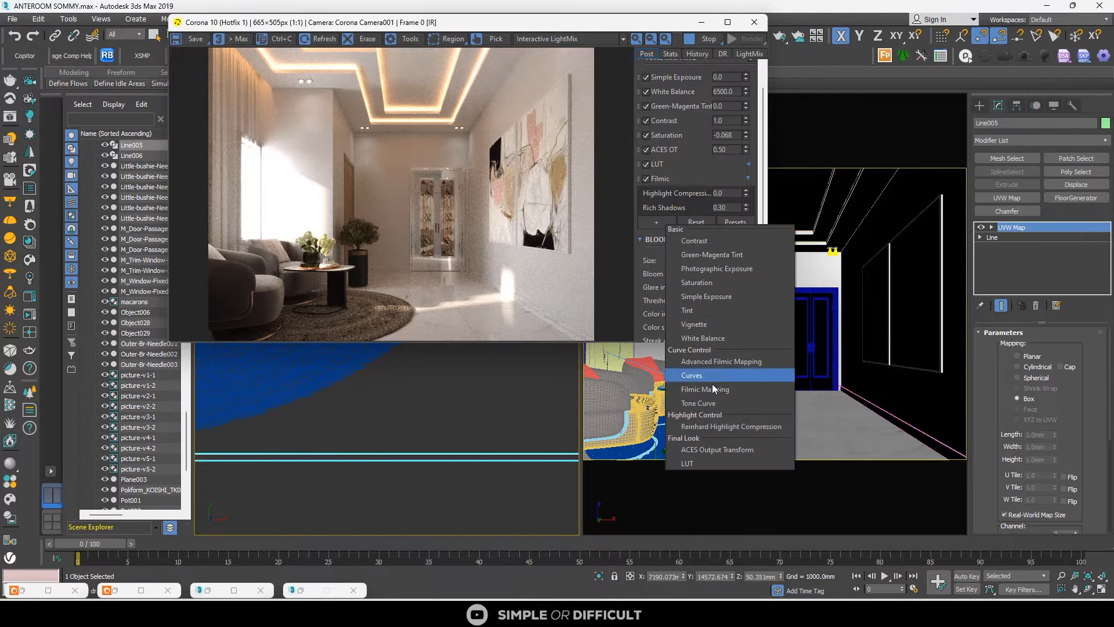
click(696, 425)
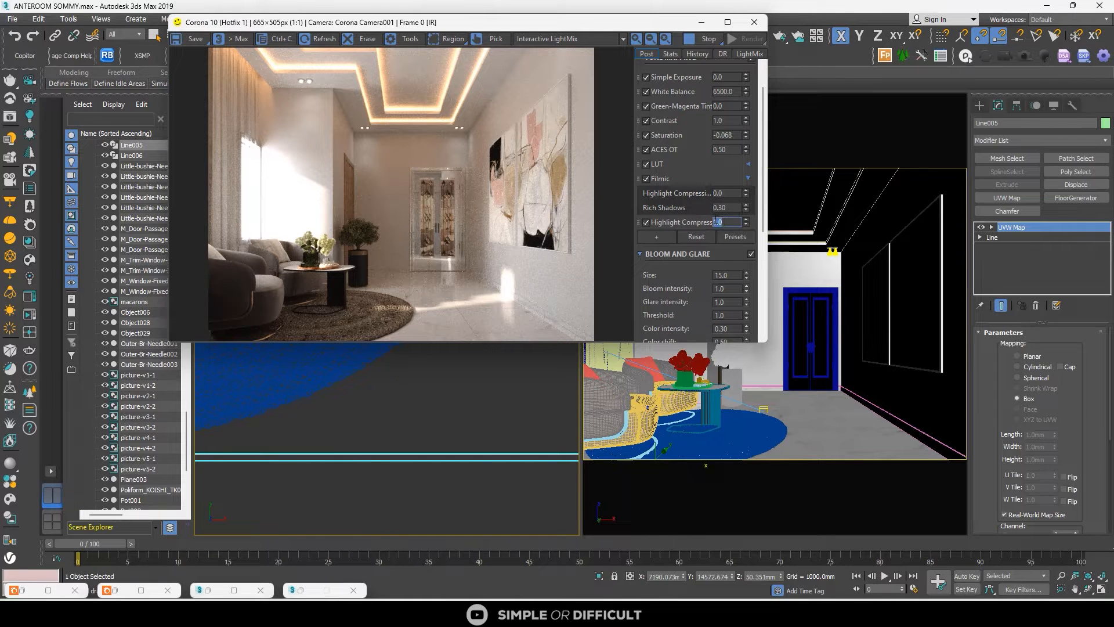
key(Return)
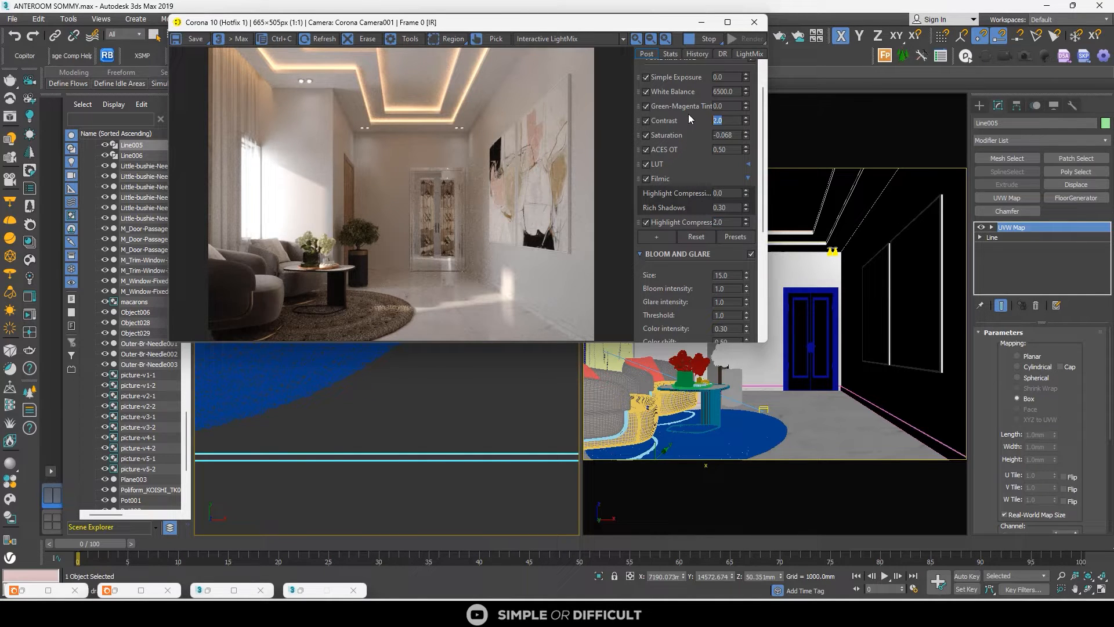
Set the tone mapping contrast to 3.0 and enable sharpening/blurring with a sharpen amount of 3.0
text(3)
key(Return)
click(640, 255)
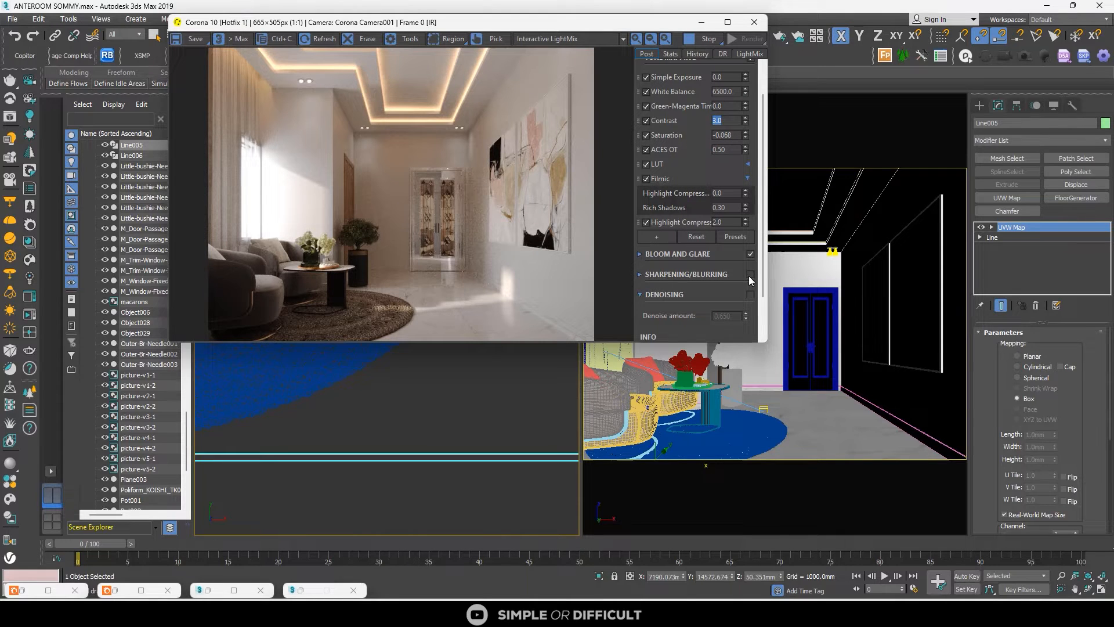
click(641, 274)
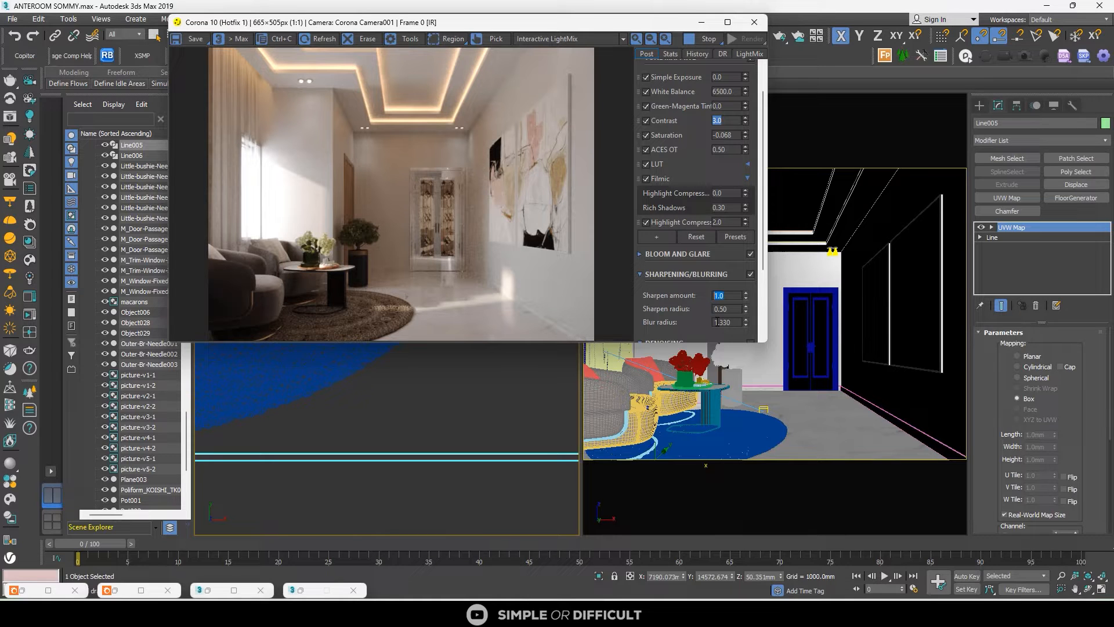
Select the right wall's skirting and switch the camera viewport to 2D Pan Zoom mode
click(893, 424)
drag(601, 25, 427, 39)
click(591, 105)
click(634, 258)
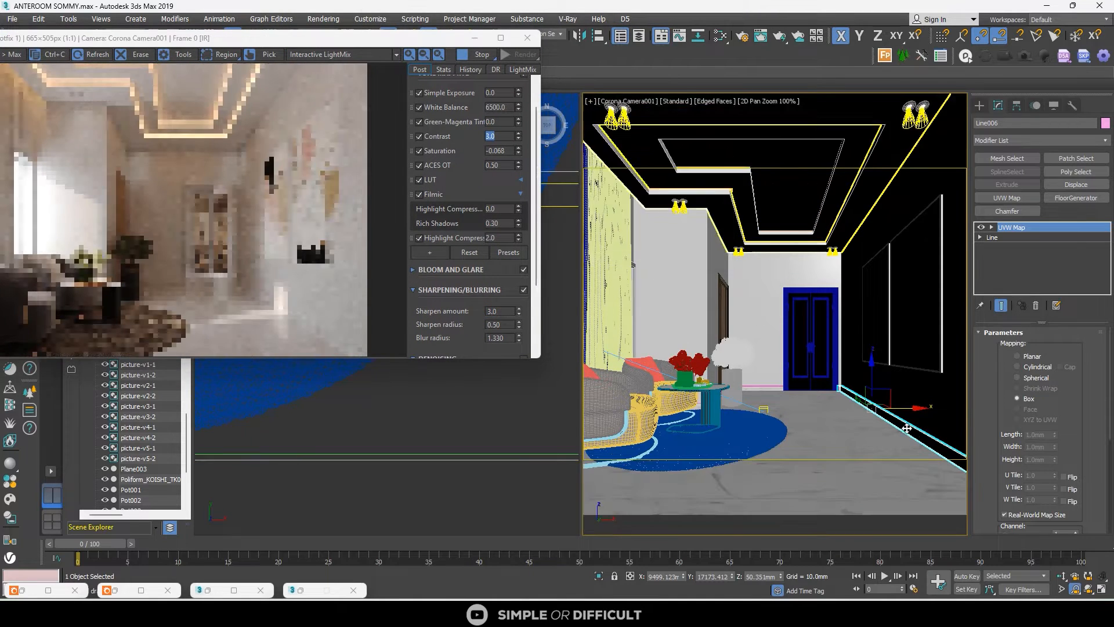
Shift the right wall skirting's UVW Map gizmo along Y to about 16575 mm and raise it to about Z 157 mm
scroll(920, 433, up, 10)
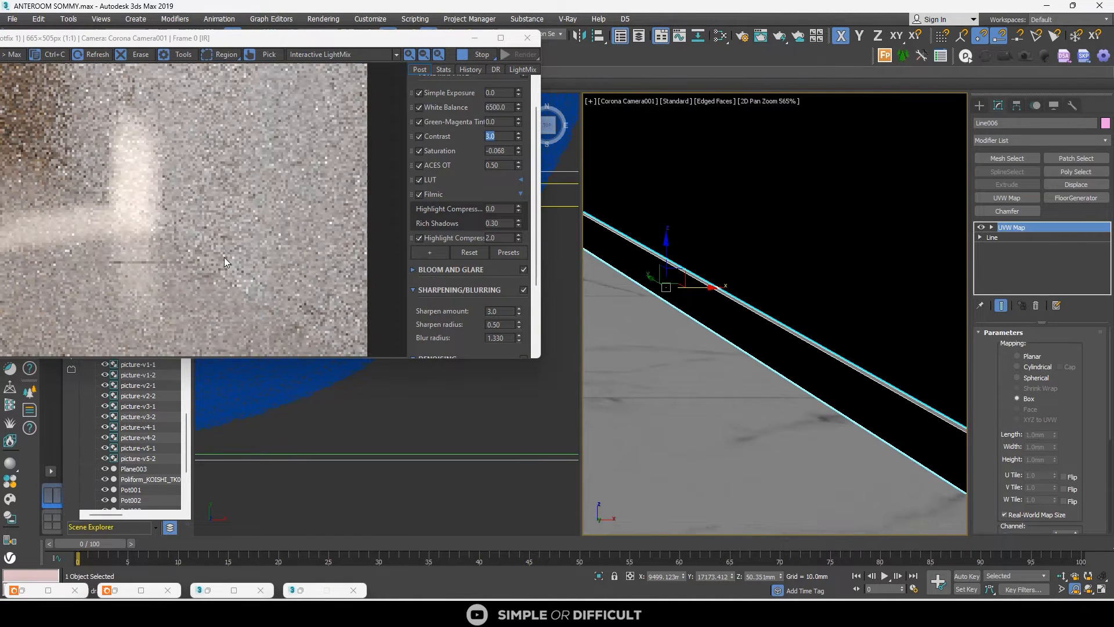
scroll(224, 257, up, 1)
scroll(261, 279, down, 1)
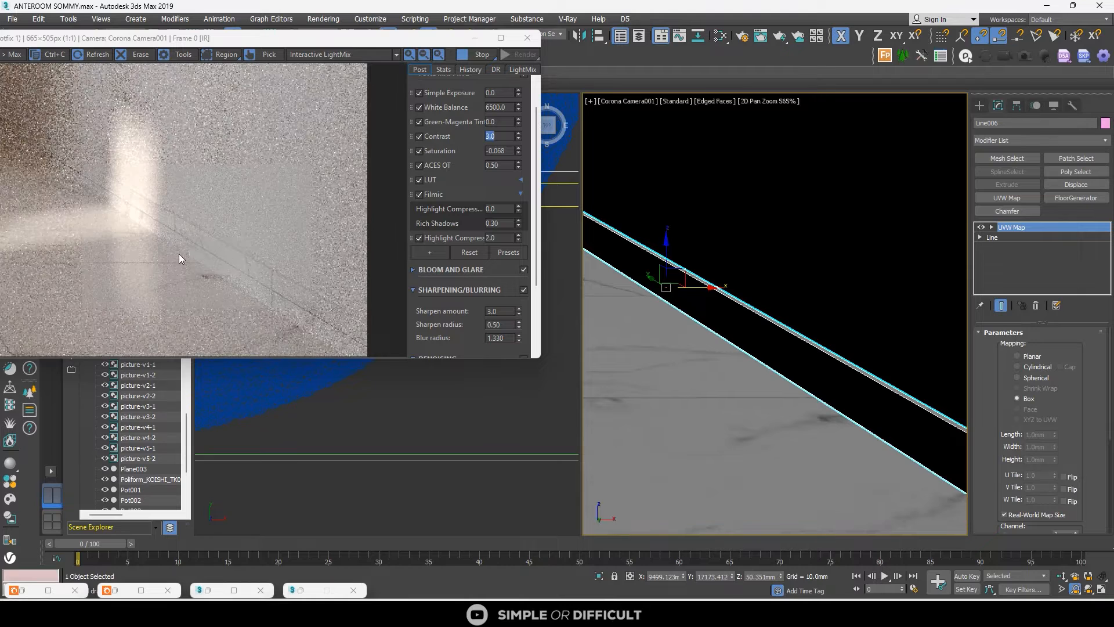
scroll(181, 249, up, 1)
key(1)
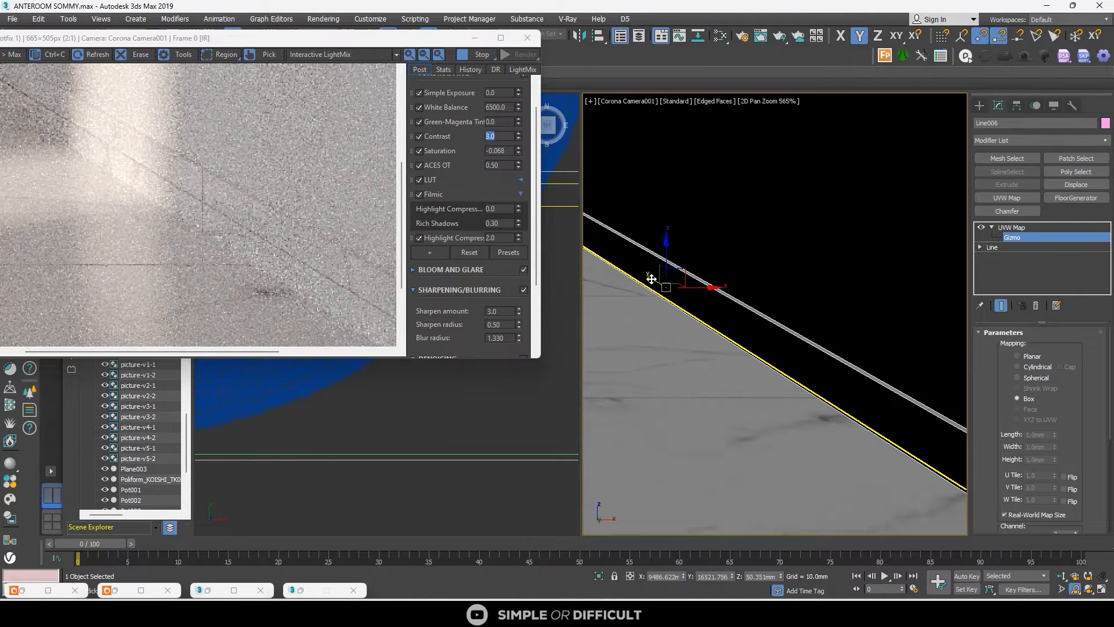
drag(653, 276, 661, 289)
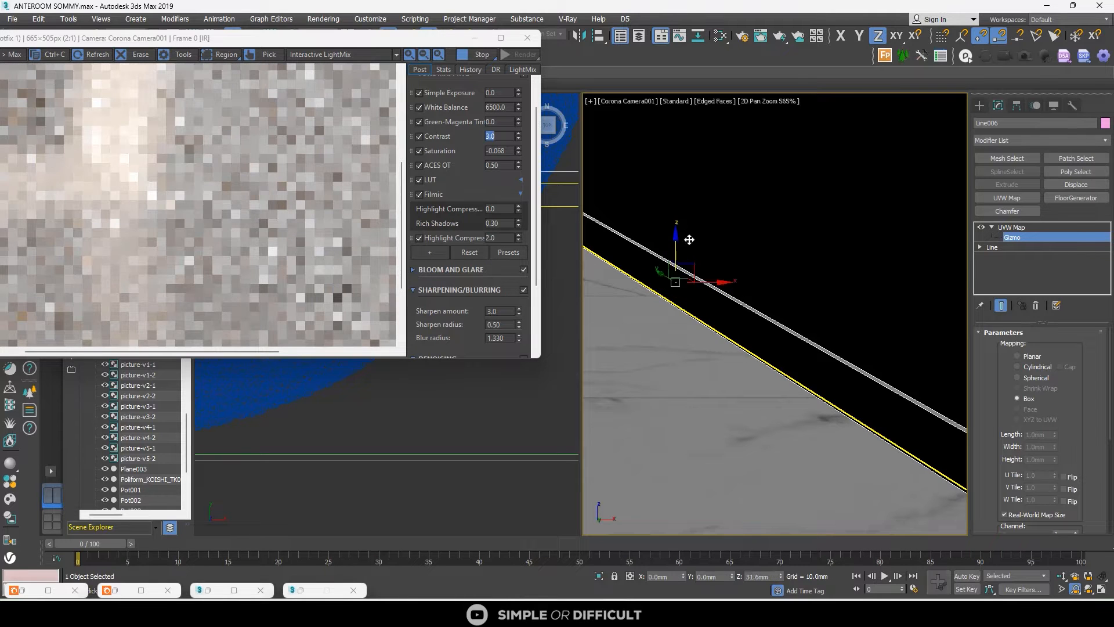
drag(683, 243, 684, 200)
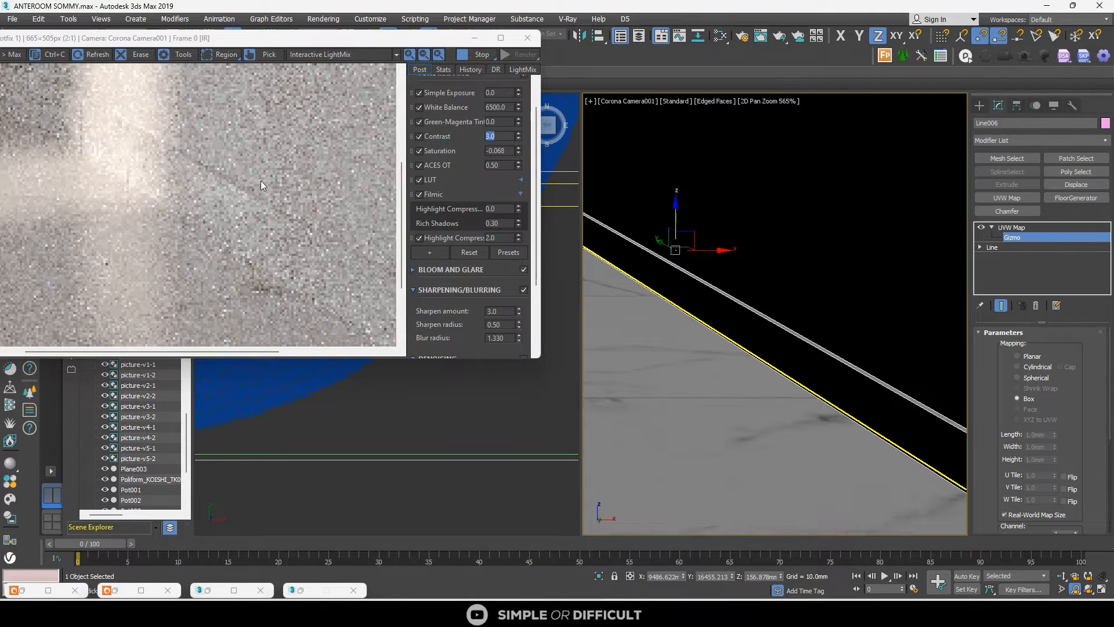
scroll(259, 266, down, 1)
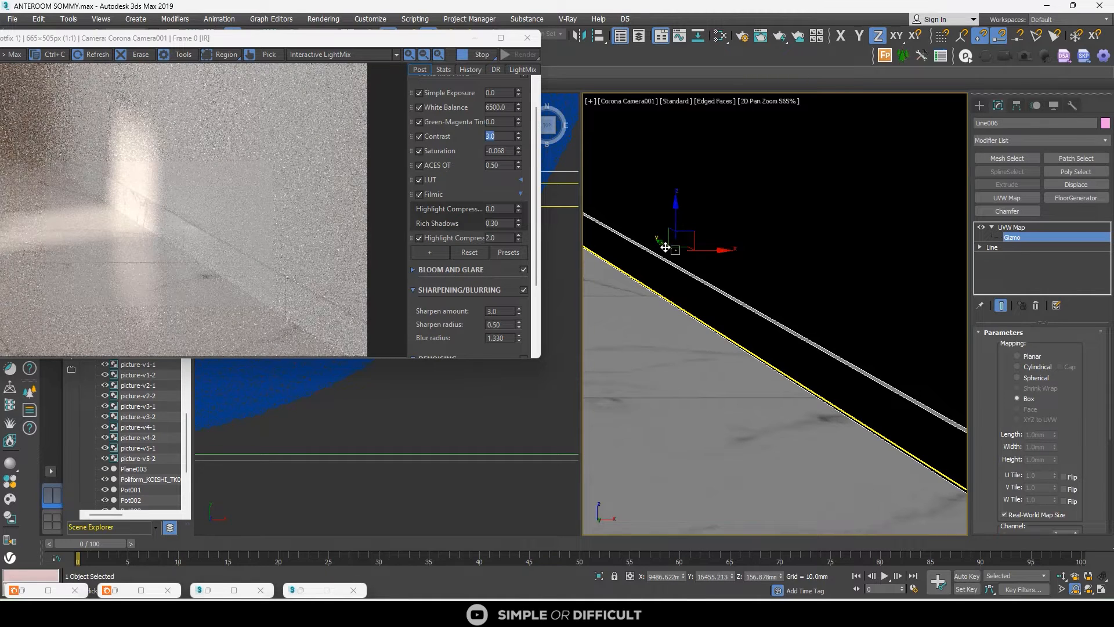
drag(665, 248, 647, 223)
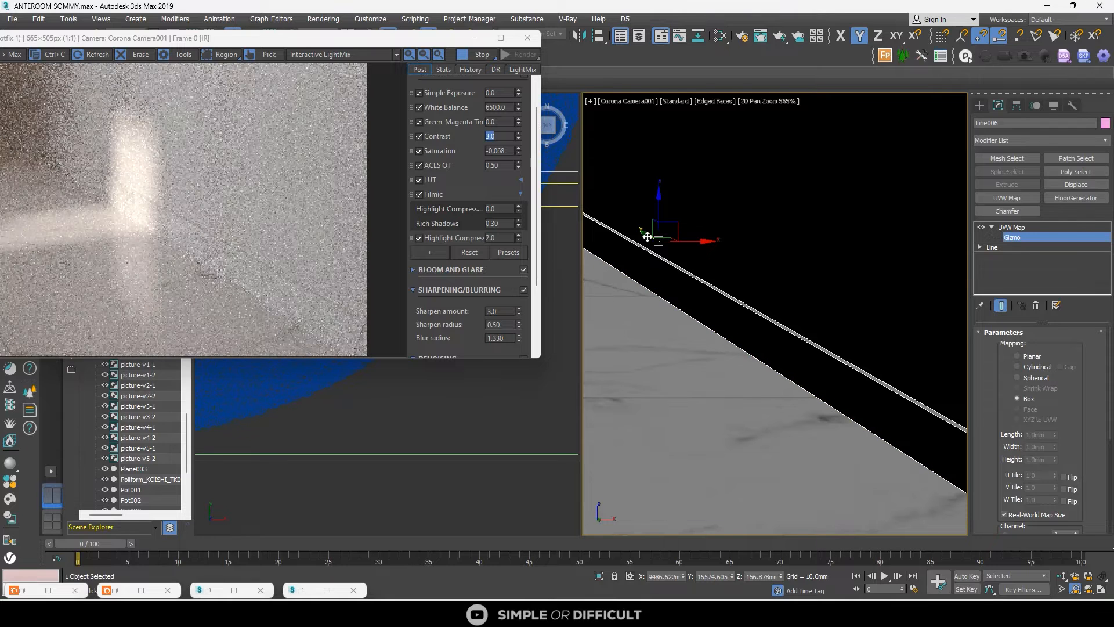
Limit rendering to a region around the right wall's skirting and shift its UVW gizmo along Y to about 16503 mm
click(238, 54)
drag(99, 154, 331, 353)
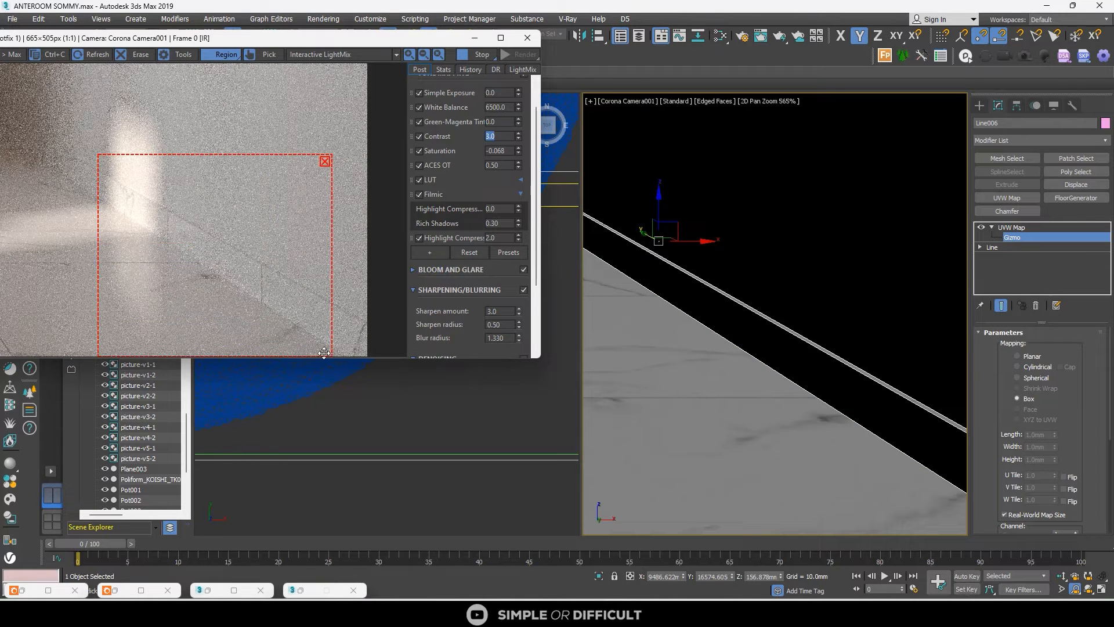
scroll(257, 297, up, 2)
scroll(257, 296, down, 2)
drag(648, 237, 651, 237)
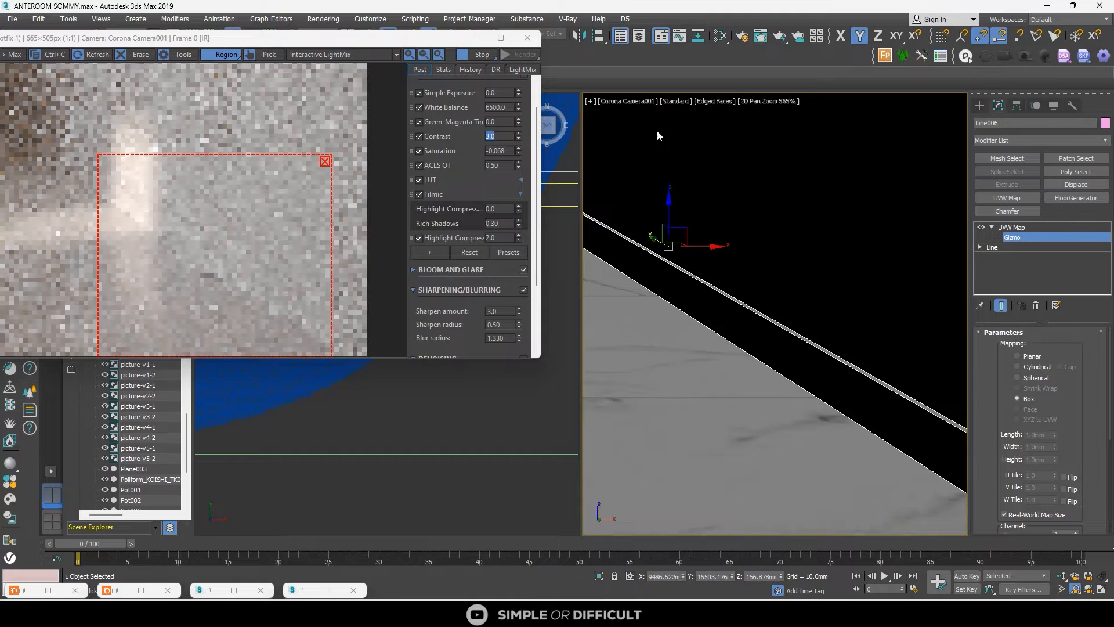
Light the camera viewport with 2 Default Lights and shift the right skirting's UVW gizmo along Y to about 16333 mm
click(647, 101)
click(716, 101)
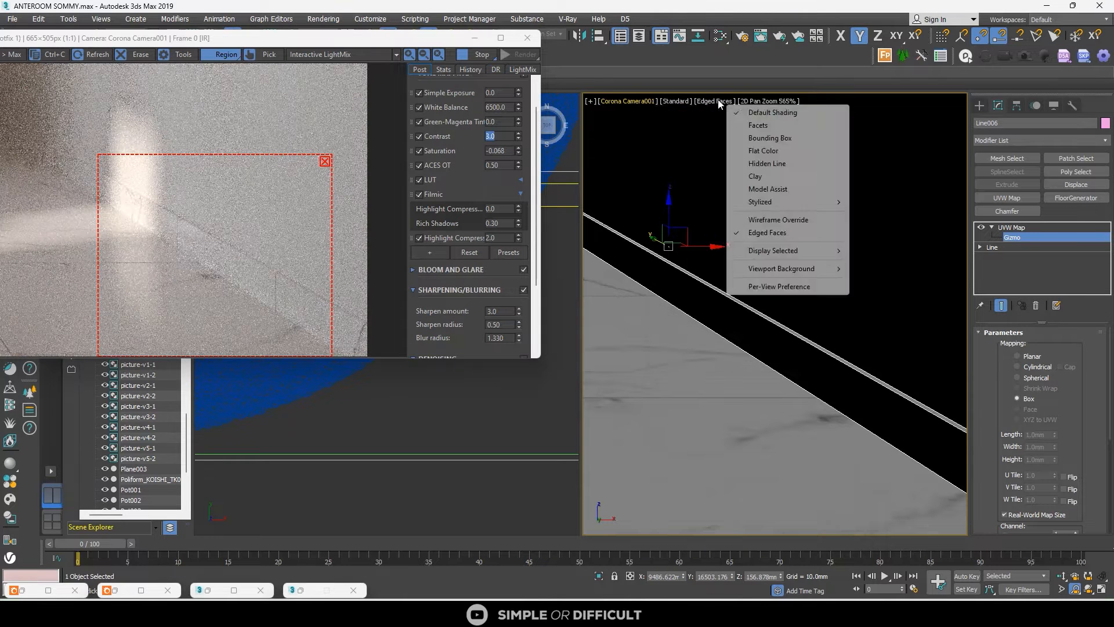
click(770, 288)
click(460, 124)
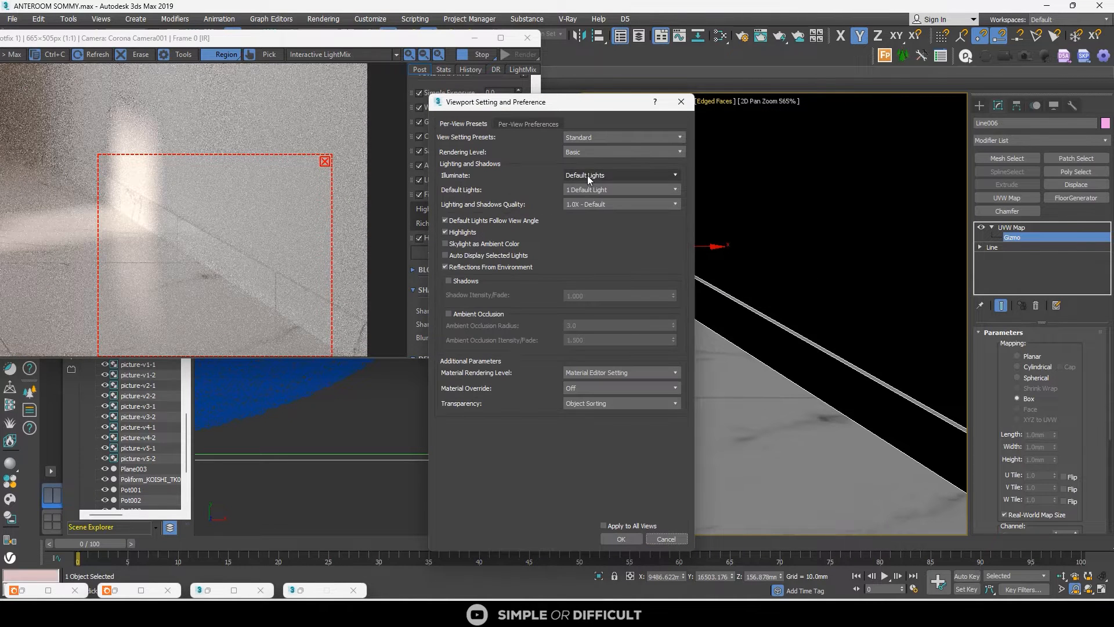
click(597, 190)
click(594, 210)
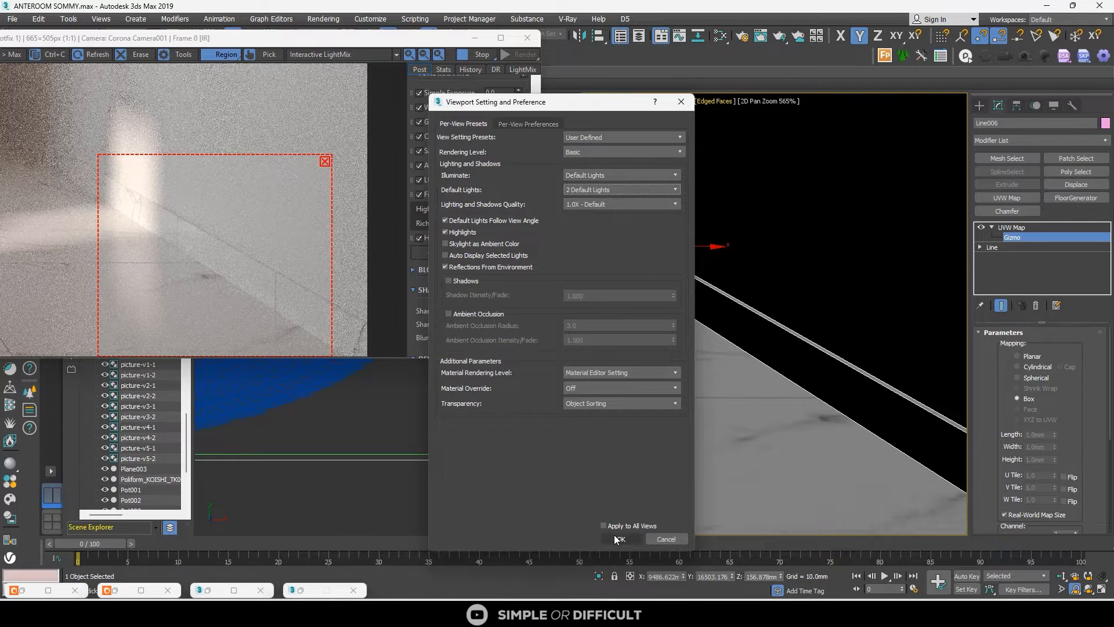
click(618, 539)
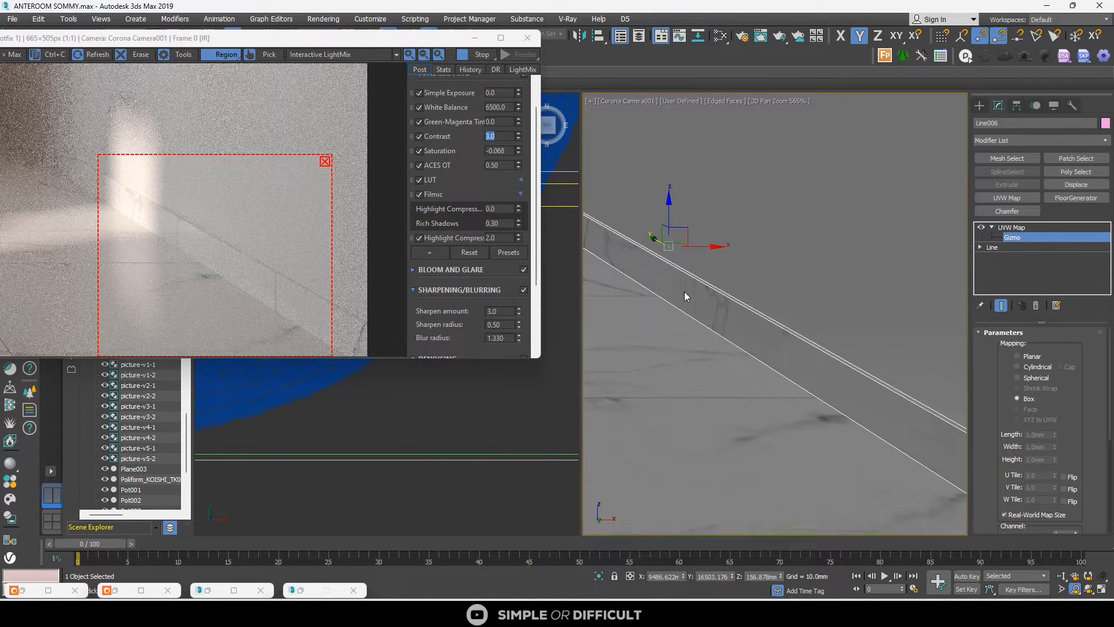
drag(653, 240, 678, 259)
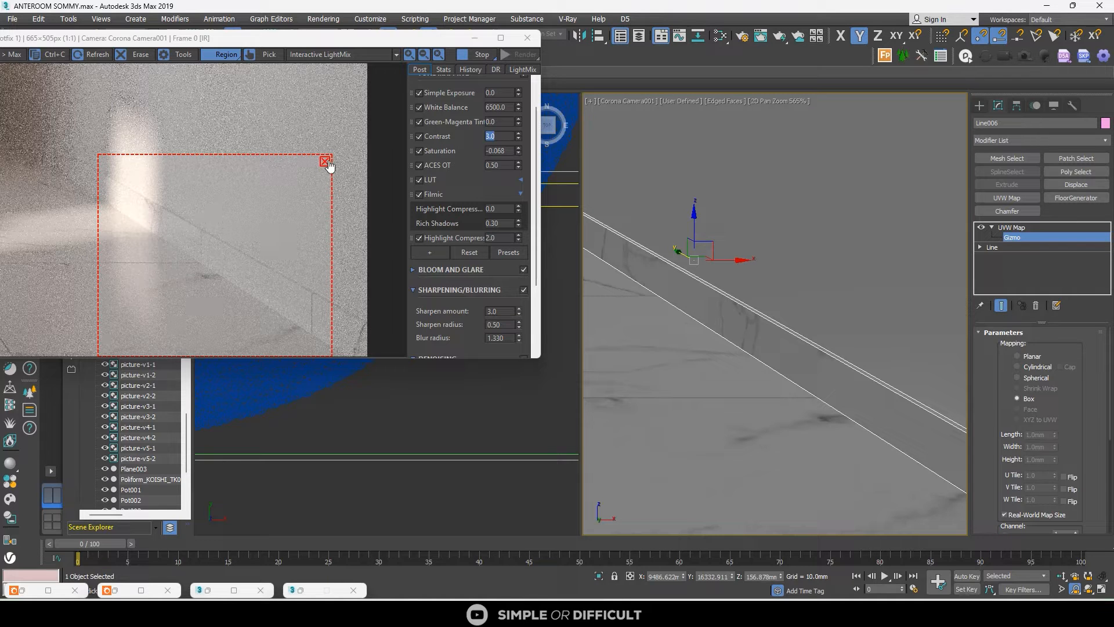
Stop the interactive render and remove the render region around the right wall's skirting
click(470, 58)
click(325, 162)
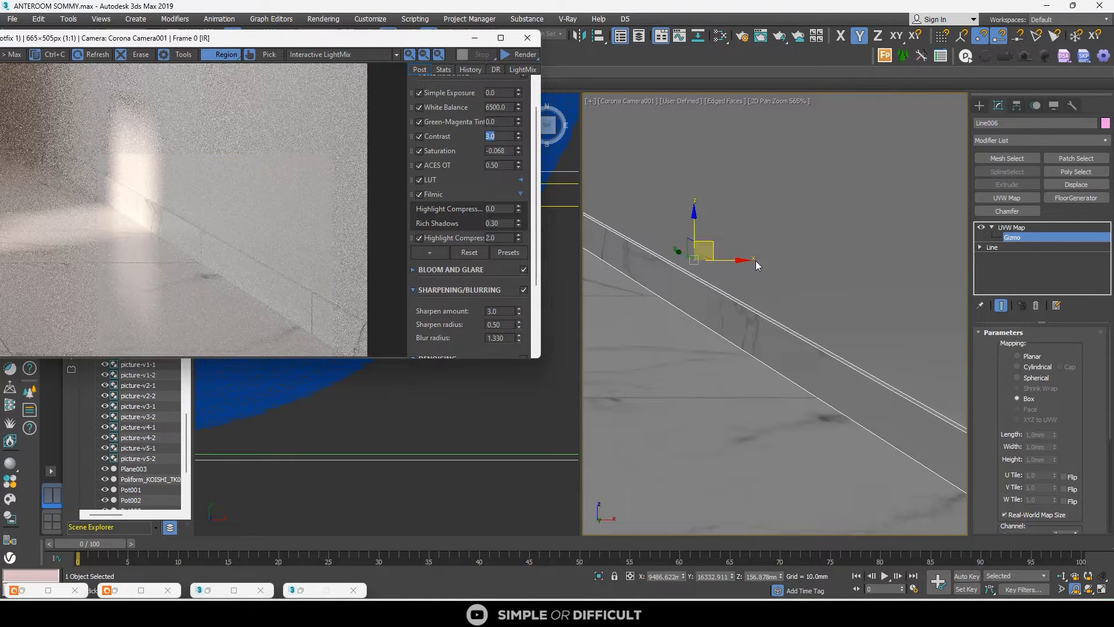
scroll(755, 263, down, 4)
scroll(663, 261, up, 4)
scroll(721, 257, down, 2)
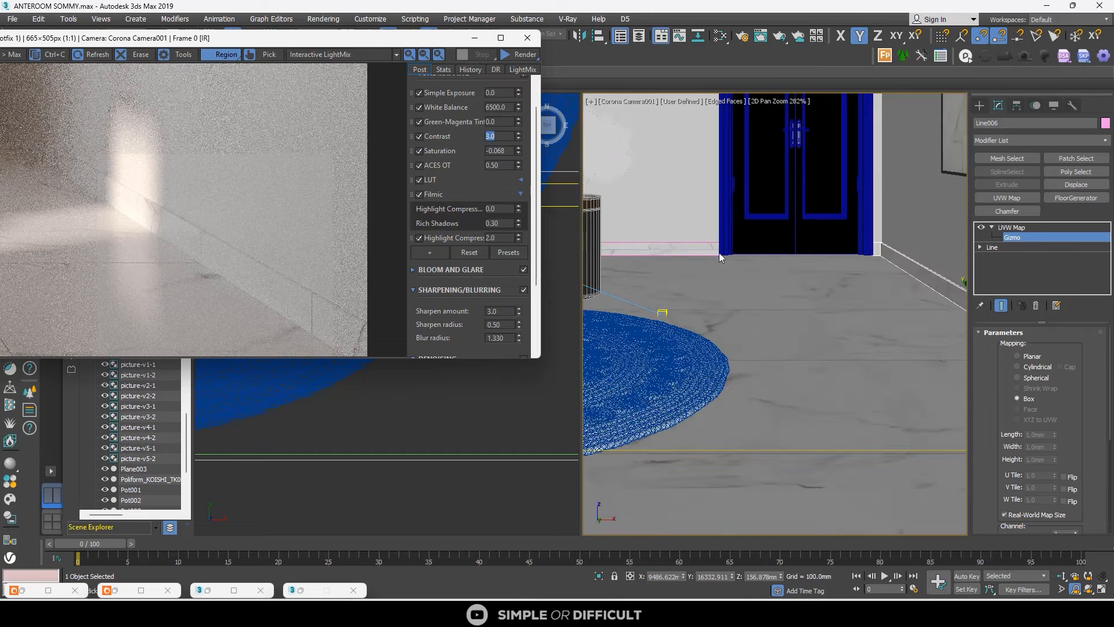
Copy the right skirting's UVW Map modifier and paste it onto the back wall's skirting beside the door
right_click(1021, 229)
click(993, 281)
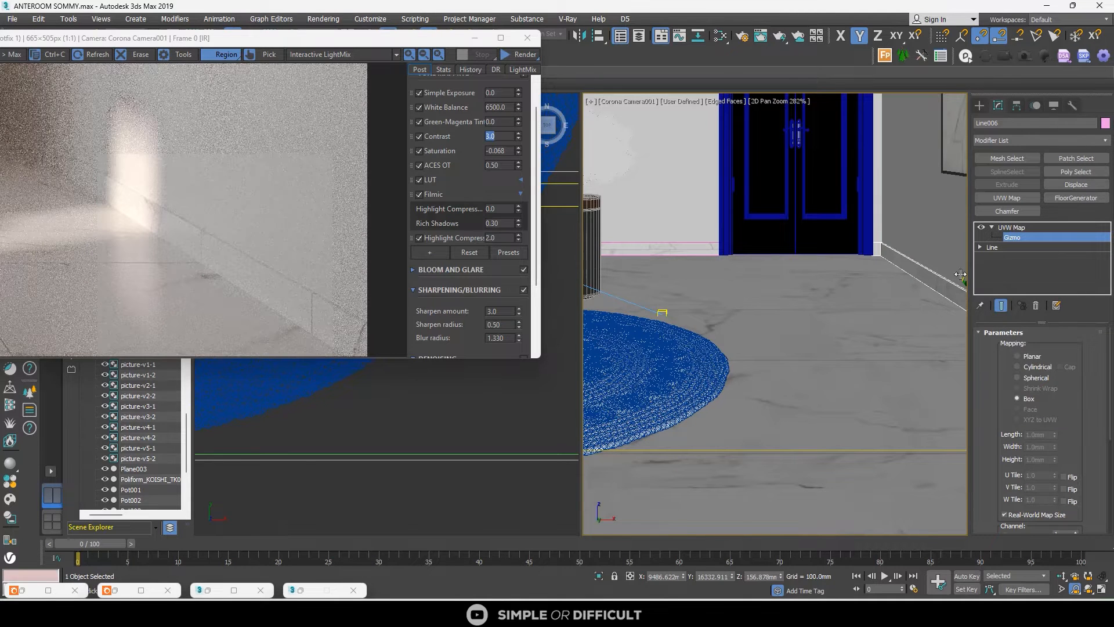
click(979, 106)
click(644, 250)
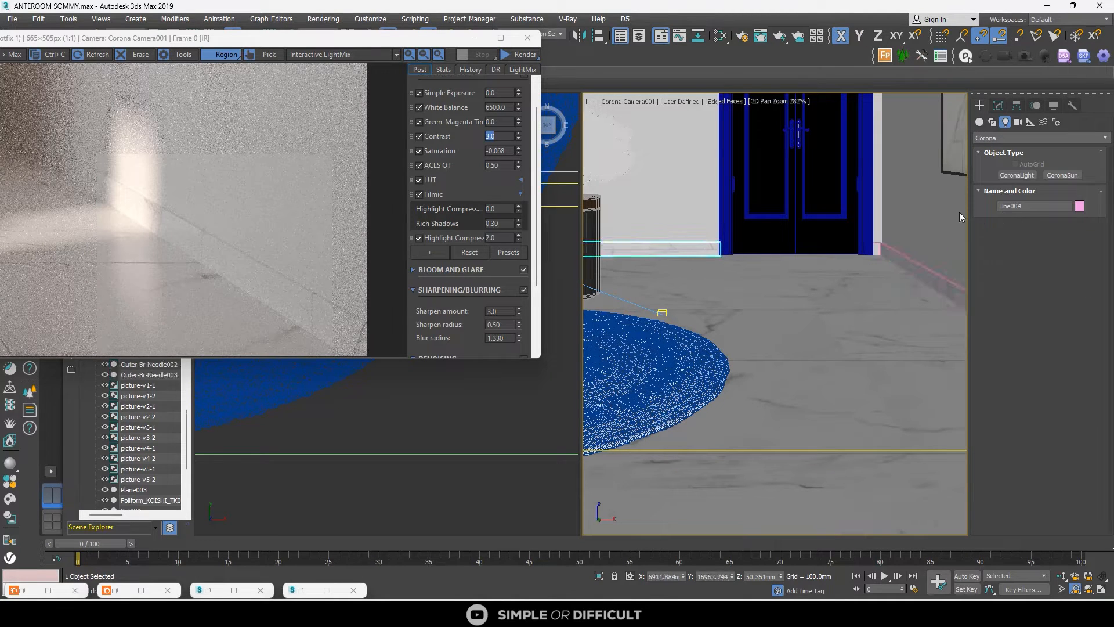
click(997, 107)
click(1035, 306)
right_click(1023, 256)
click(1031, 262)
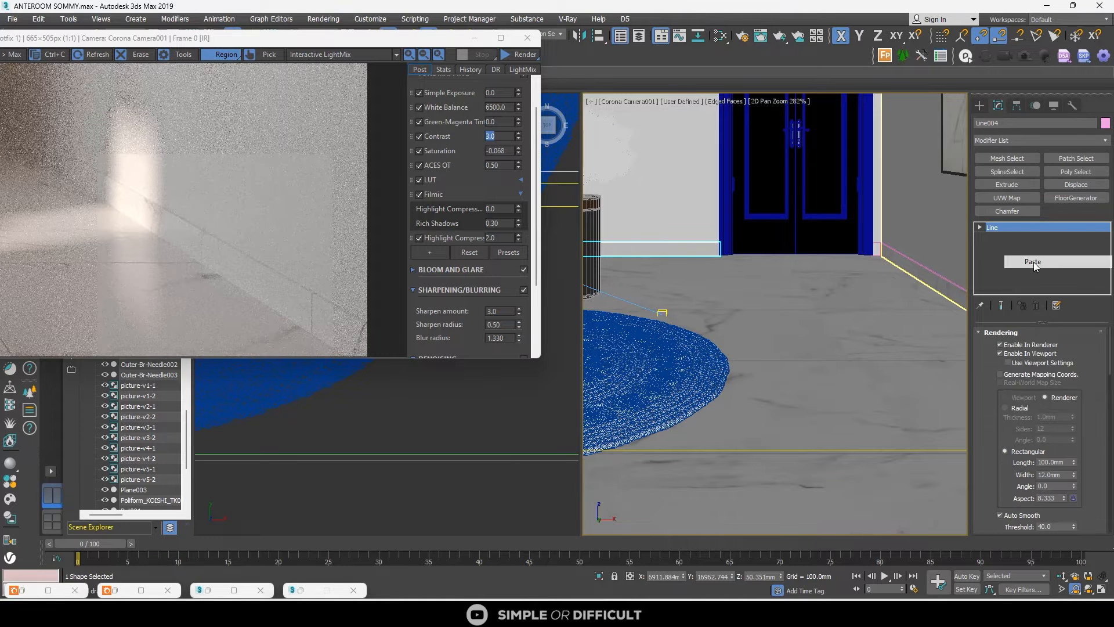
Restart the interactive render and bring the back wall's skirting and adjoining floor joints into close view
drag(346, 41, 511, 79)
scroll(787, 268, up, 3)
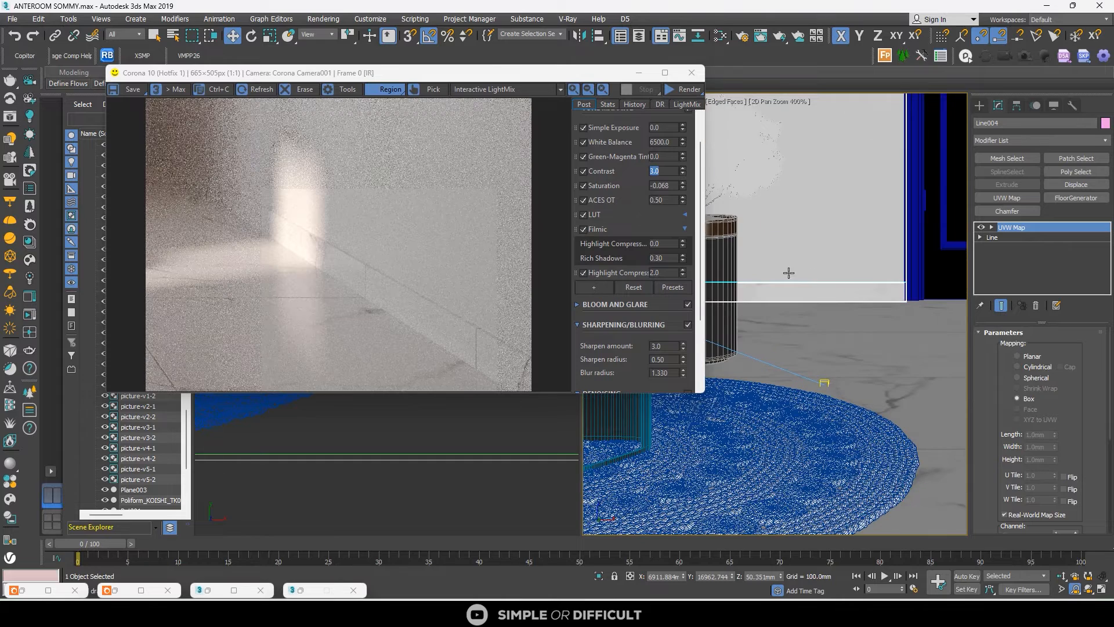
click(675, 91)
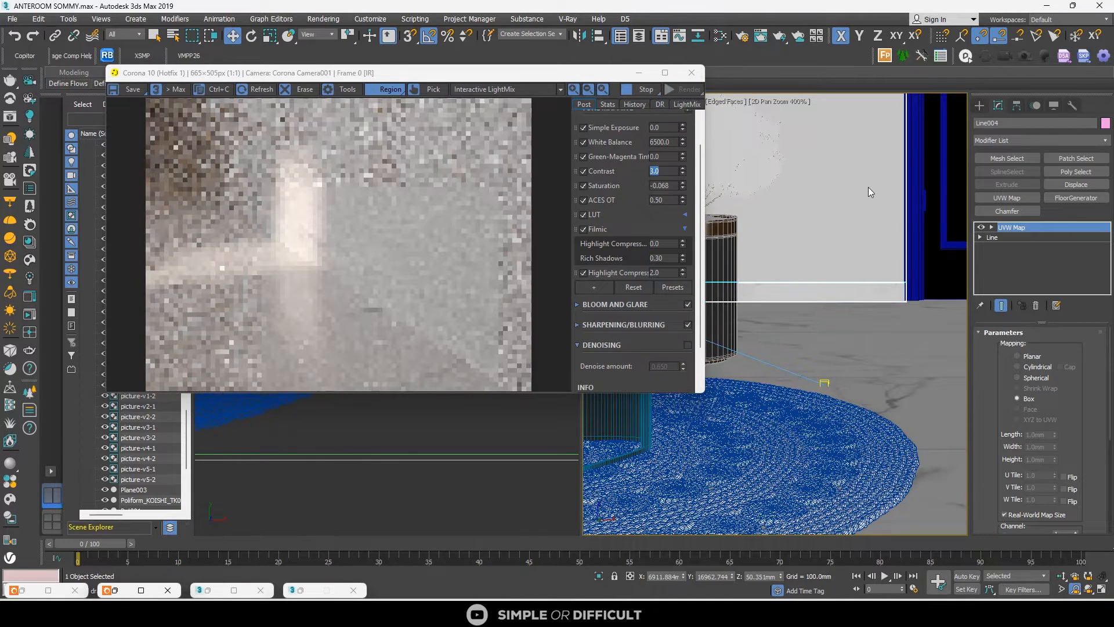
scroll(371, 229, up, 2)
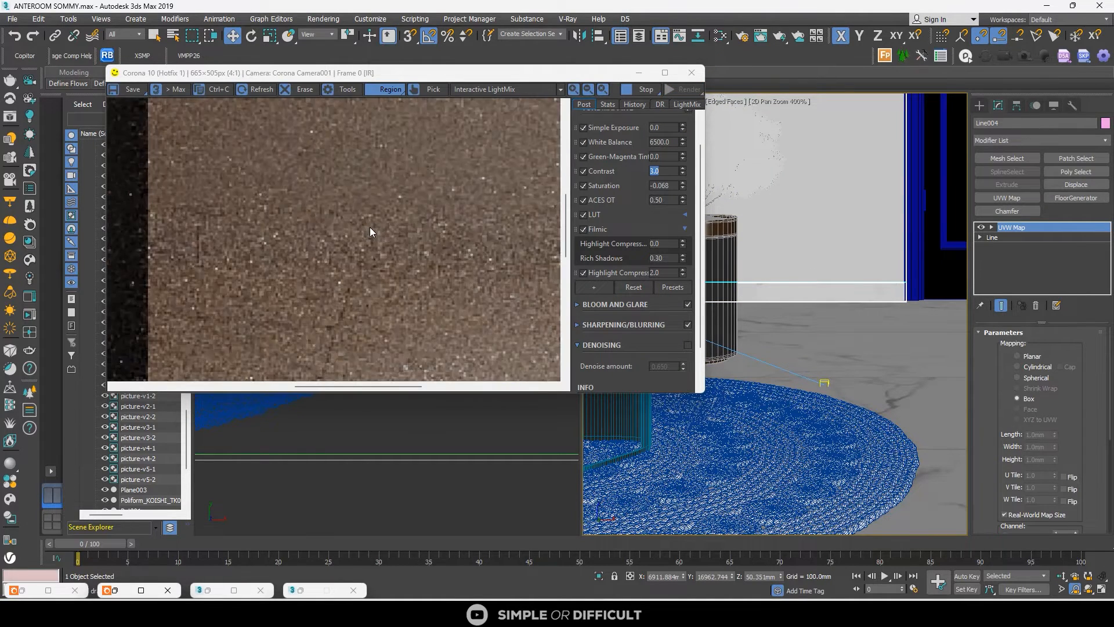
scroll(807, 282, up, 2)
scroll(374, 277, down, 2)
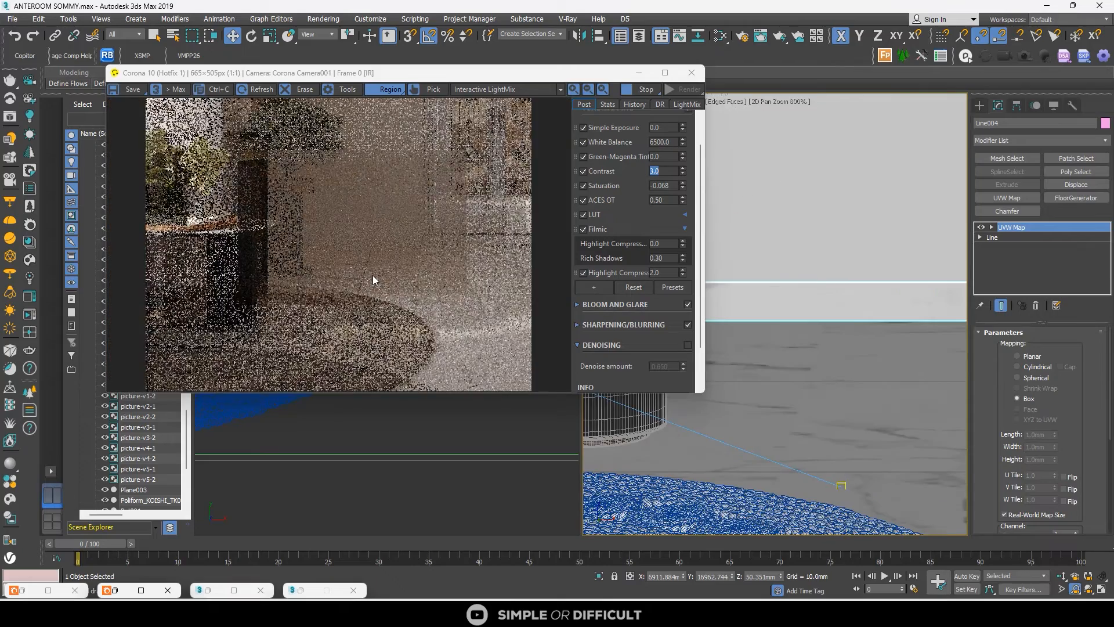
scroll(398, 238, up, 1)
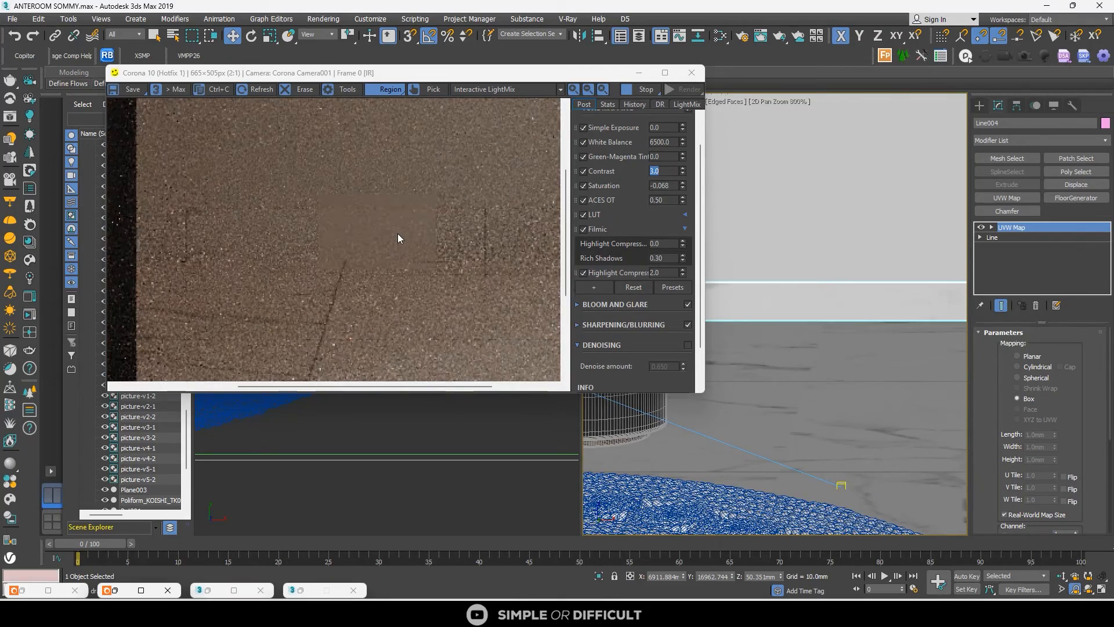
Shift the back wall skirting's UVW Map gizmo along X to about 6802 mm
click(992, 227)
click(1011, 236)
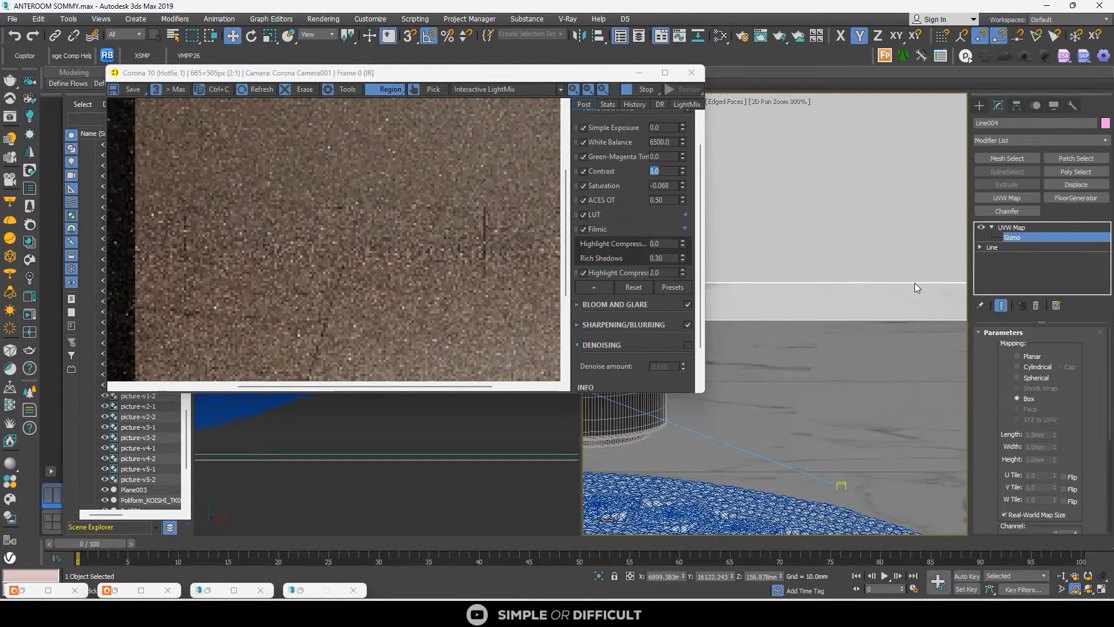
scroll(902, 286, down, 5)
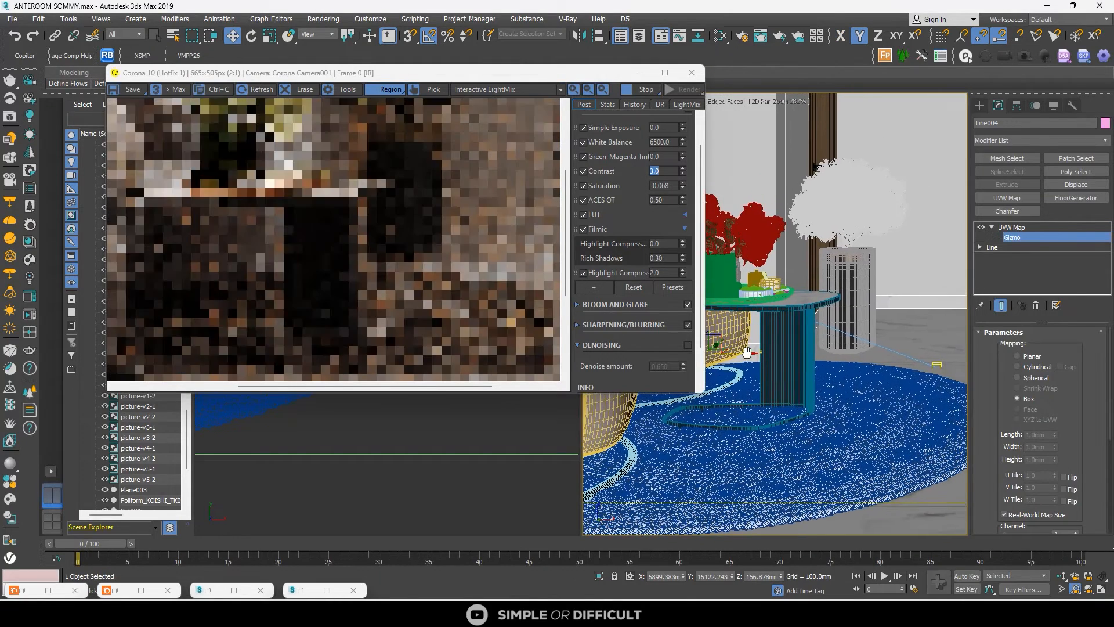
scroll(463, 269, up, 2)
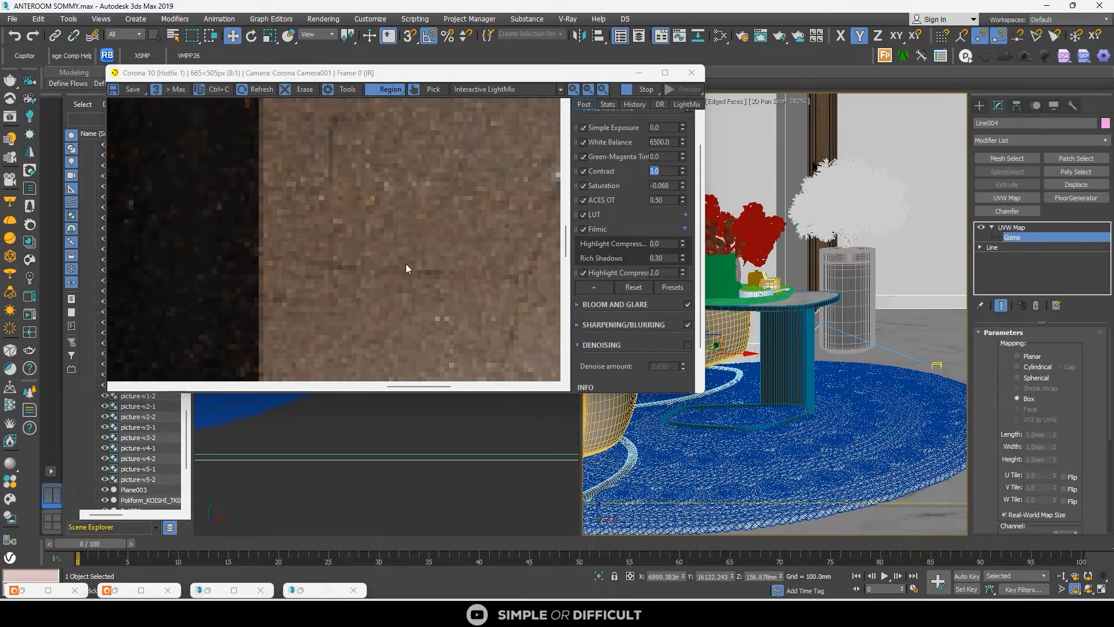
scroll(409, 267, down, 1)
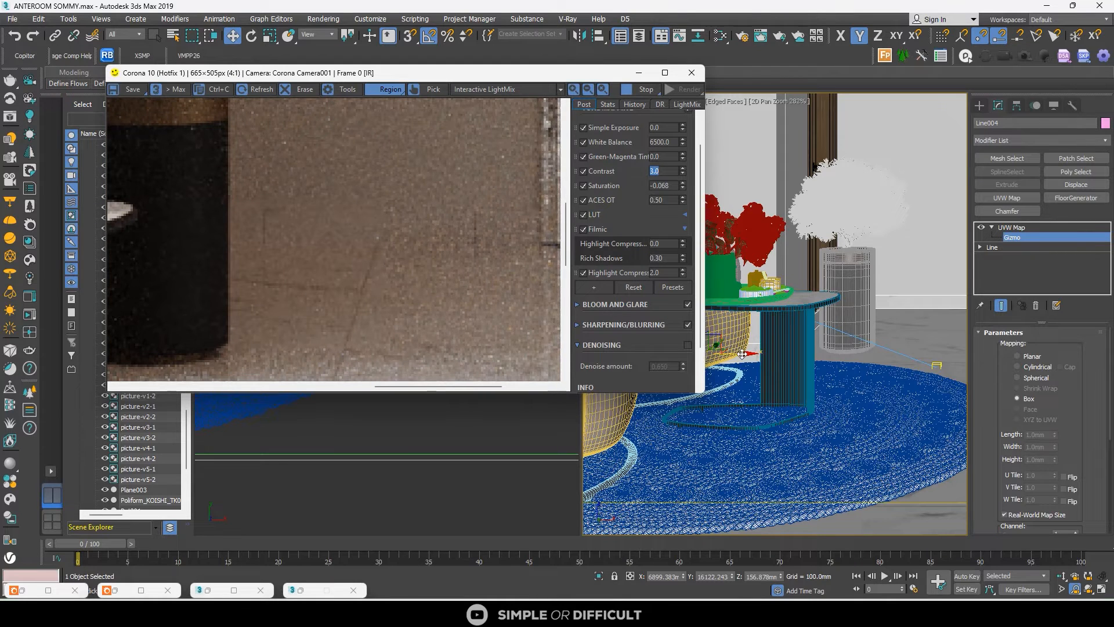
drag(742, 354, 720, 353)
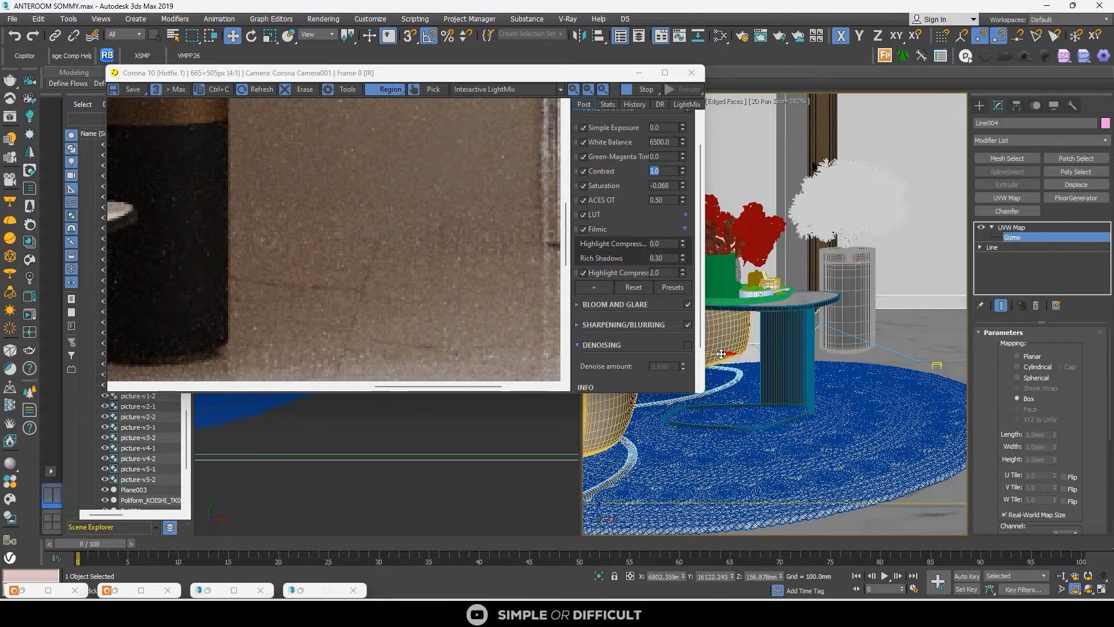
Move the back skirting's UVW gizmo along X to about 6609 mm in the Top viewport, checking the joint in the render
scroll(458, 234, down, 2)
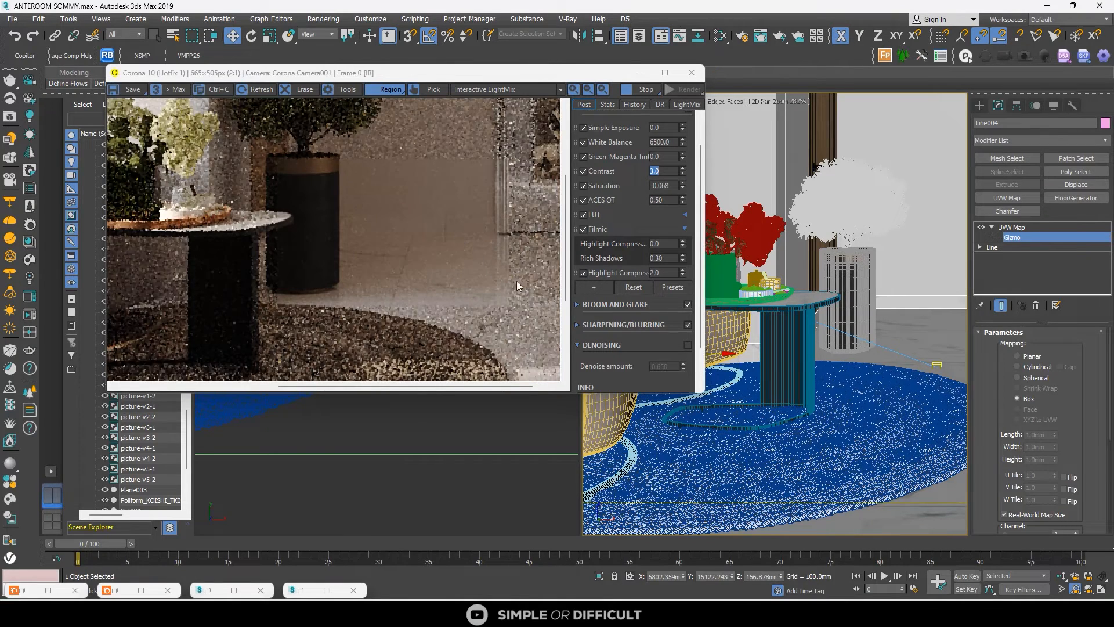
scroll(905, 303, up, 8)
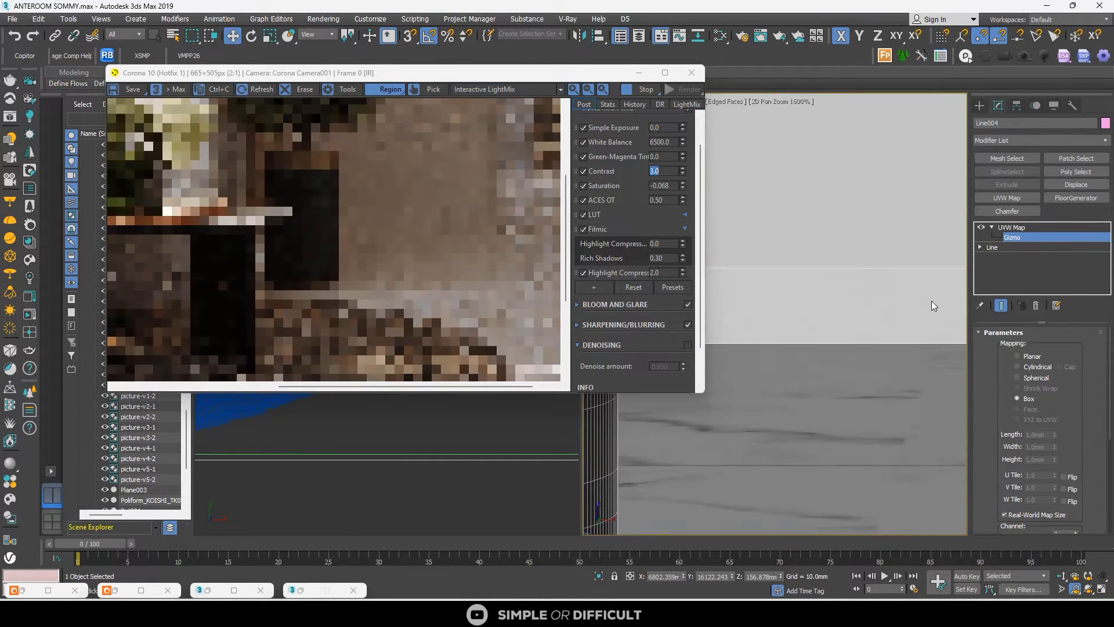
scroll(367, 281, down, 1)
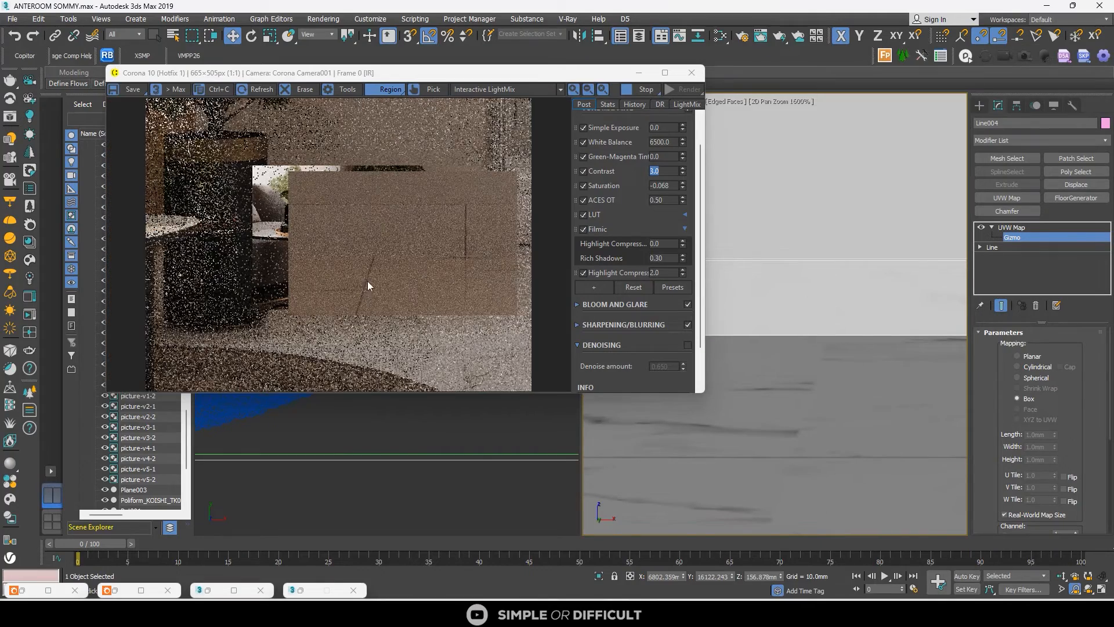
drag(460, 76, 842, 155)
scroll(343, 290, down, 12)
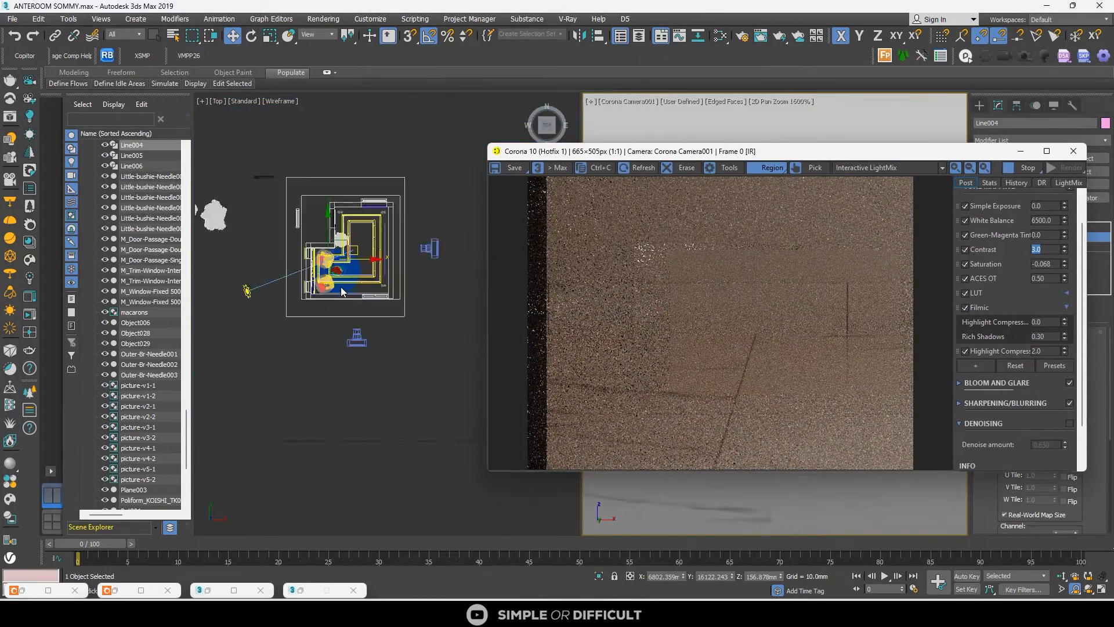
scroll(341, 258, up, 5)
click(351, 413)
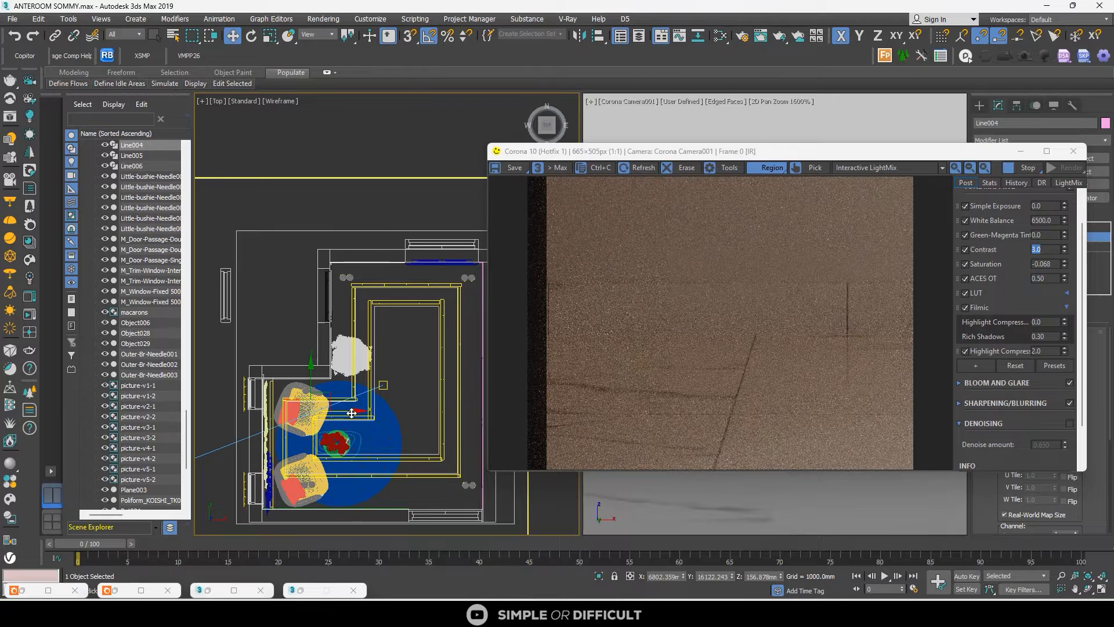
drag(352, 413, 348, 412)
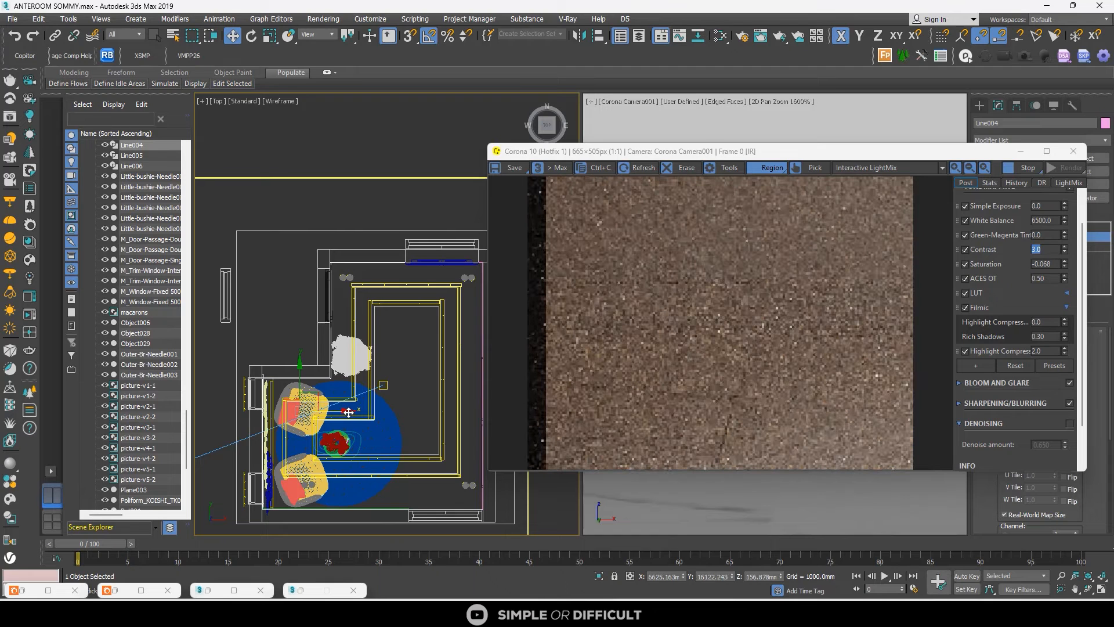
drag(347, 411, 346, 410)
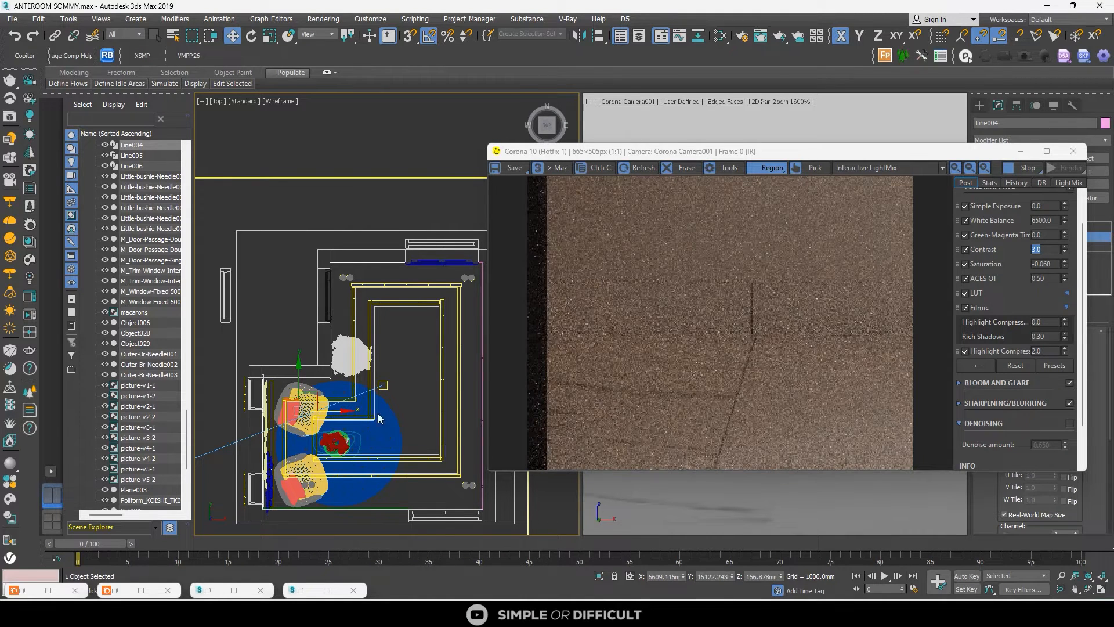
Fine-tune the back skirting's UVW gizmo along X to about 6622 mm to line its joint up with the floor joint
scroll(346, 410, up, 5)
scroll(252, 408, up, 2)
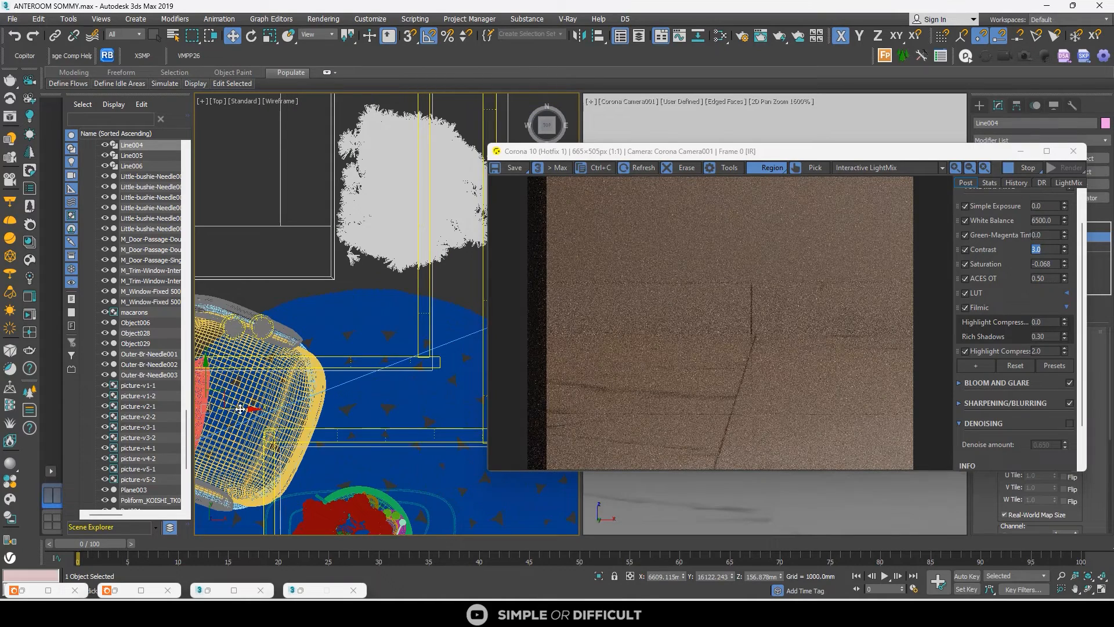
drag(239, 409, 243, 409)
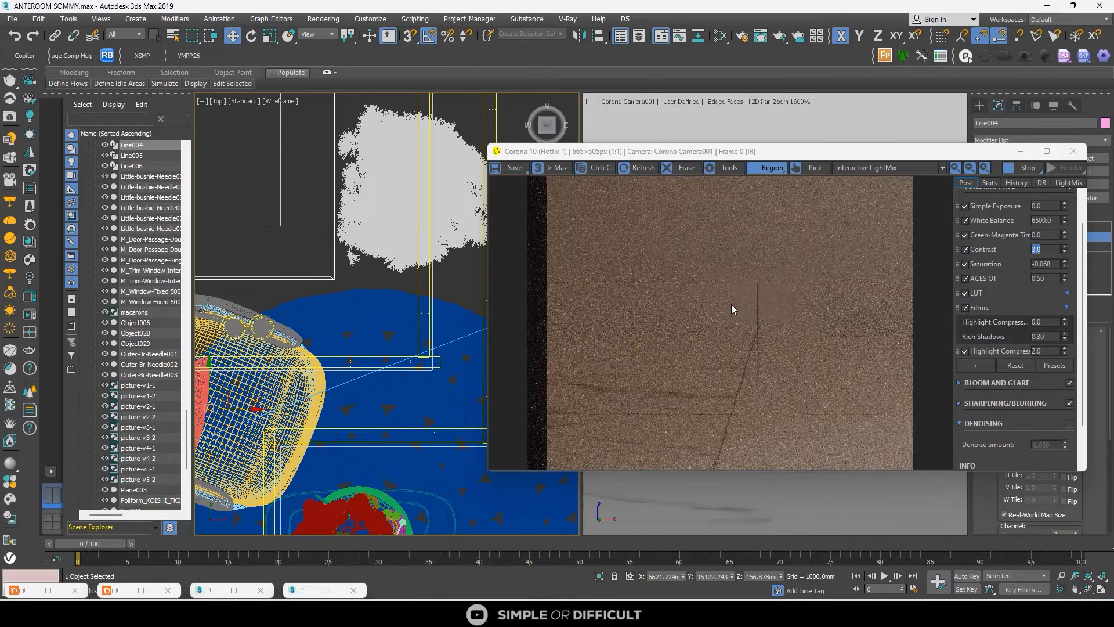
Switch the camera viewport out of 2D Pan Zoom mode to frame the whole room
drag(859, 151, 533, 142)
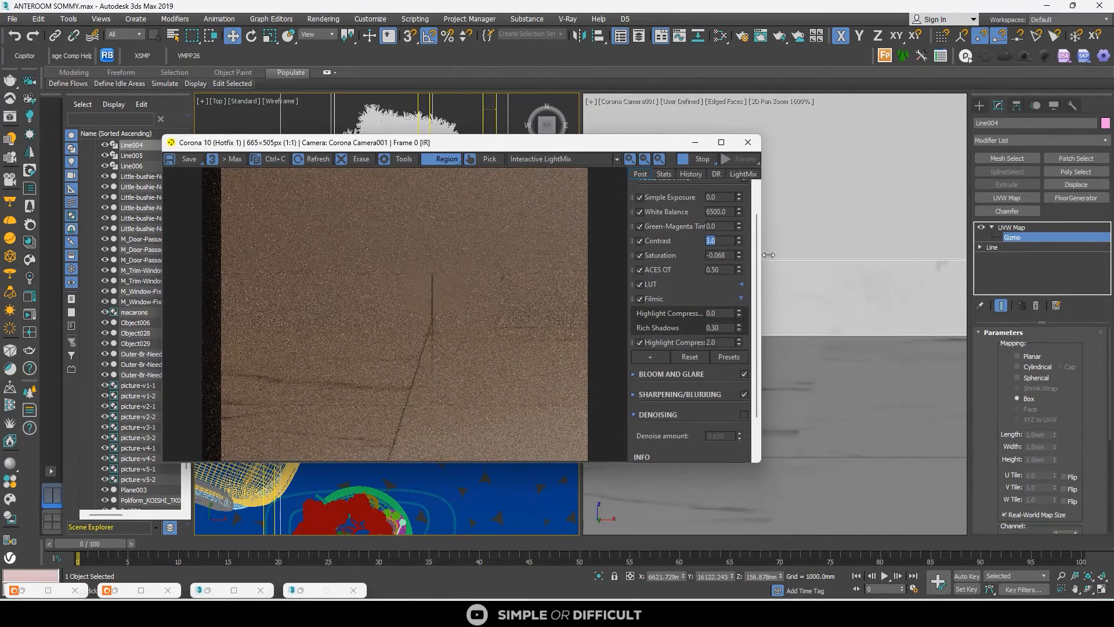
click(784, 104)
click(797, 111)
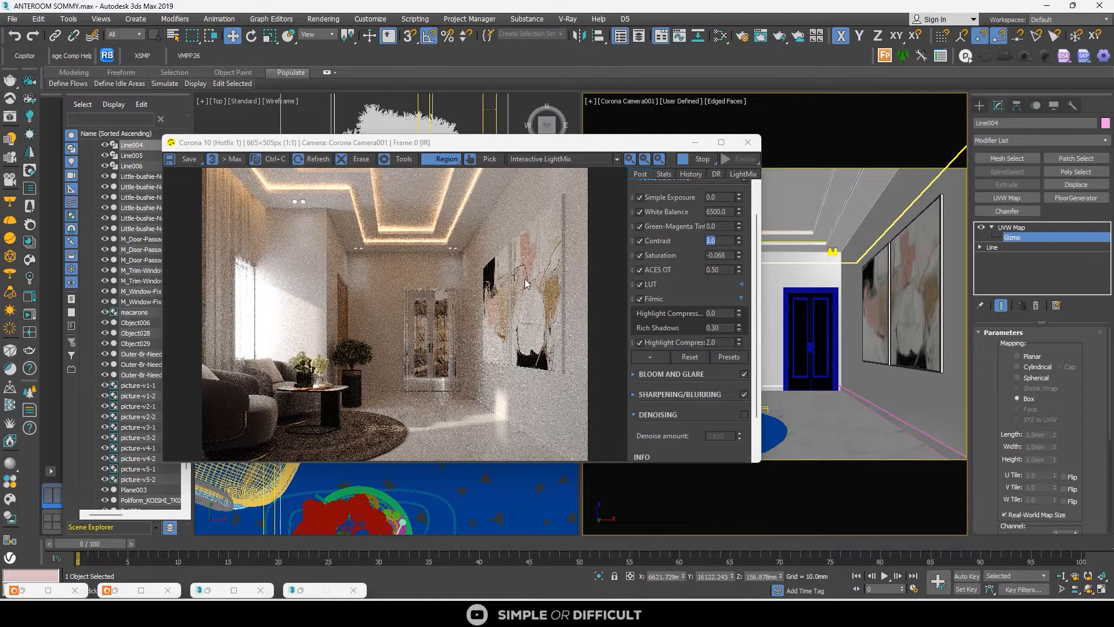
drag(650, 144, 903, 109)
scroll(281, 228, down, 8)
drag(759, 112, 520, 123)
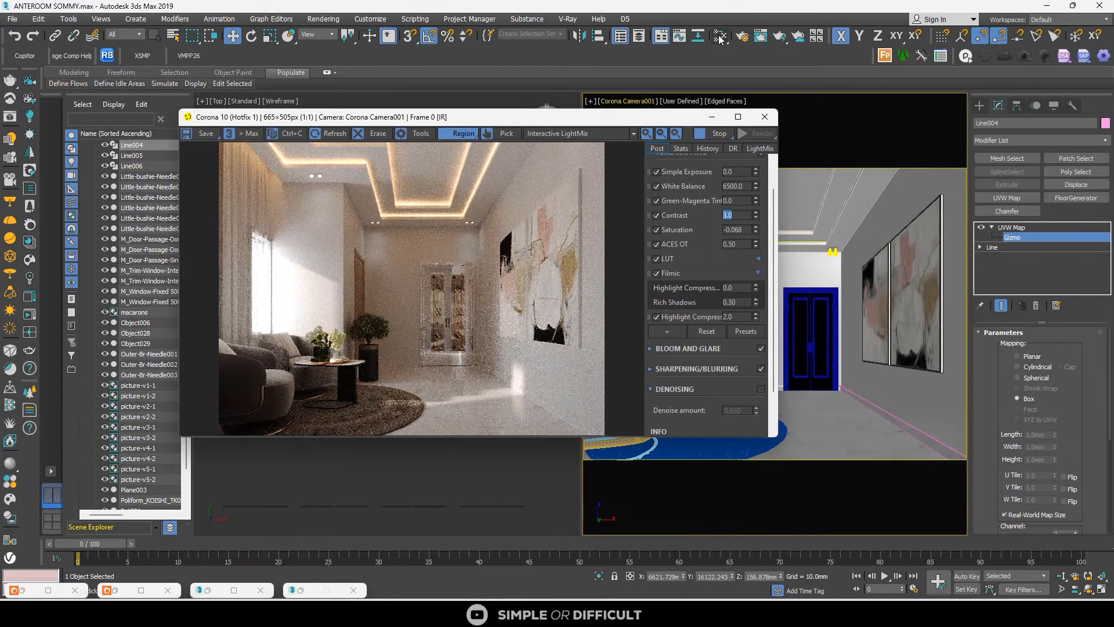
Open the wall picture's materials in the Slate Material Editor and line up the Canvas 2 node beneath Canvas 1
key(m)
drag(808, 213, 411, 134)
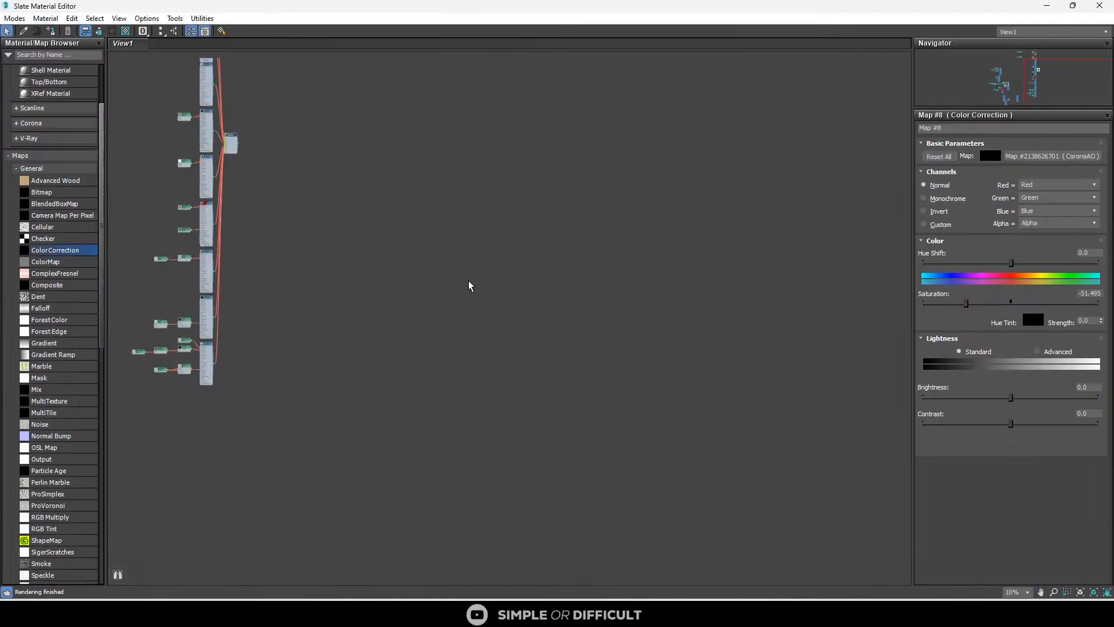
scroll(470, 286, up, 10)
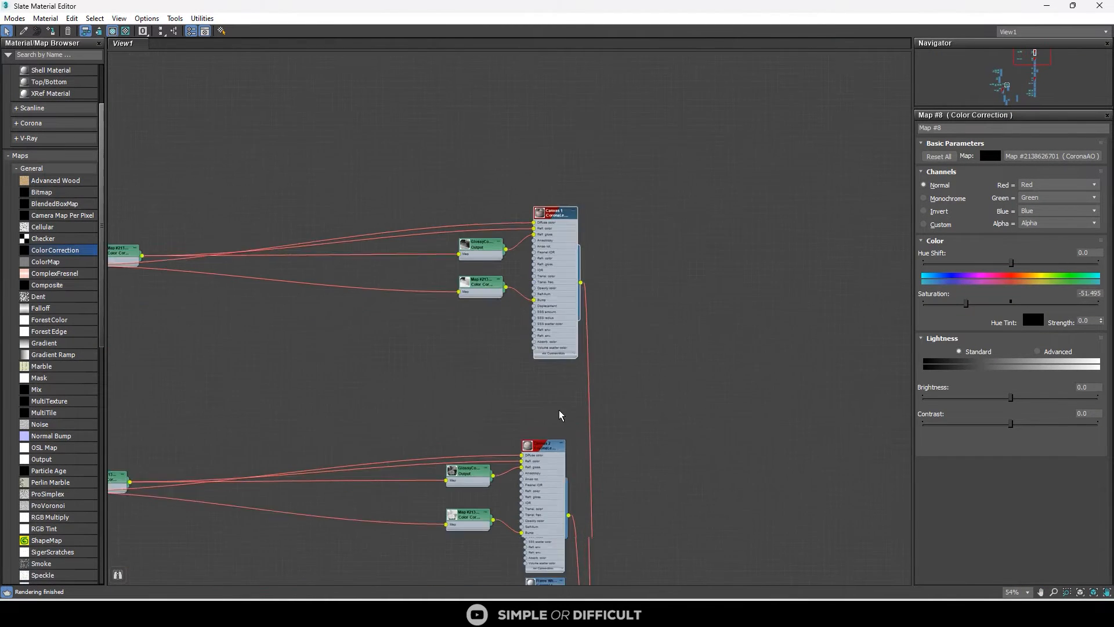
scroll(559, 415, up, 1)
drag(546, 450, 558, 395)
scroll(558, 395, down, 4)
middle_drag(578, 461, 589, 337)
scroll(567, 416, up, 4)
drag(567, 415, 563, 360)
scroll(562, 360, down, 3)
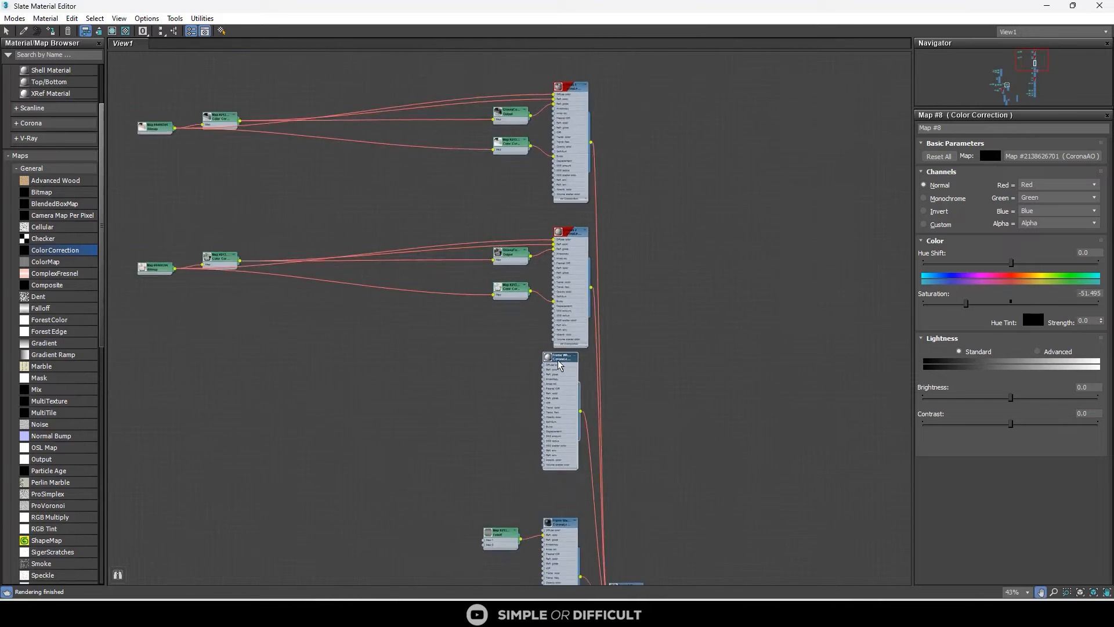
Set the Frame White material's diffuse color to a near-black with RGB 5
scroll(559, 365, up, 2)
double_click(560, 363)
click(1054, 164)
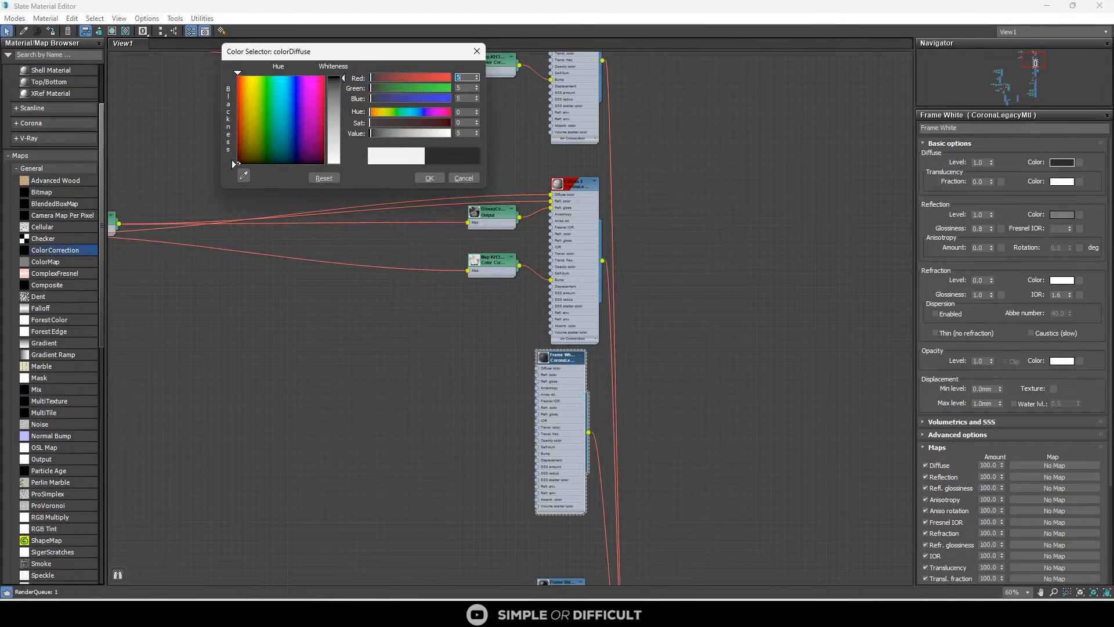
click(429, 178)
Raise the Frame White material's reflection color to a grey of 121, then 149, and return to the scene
scroll(543, 361, up, 2)
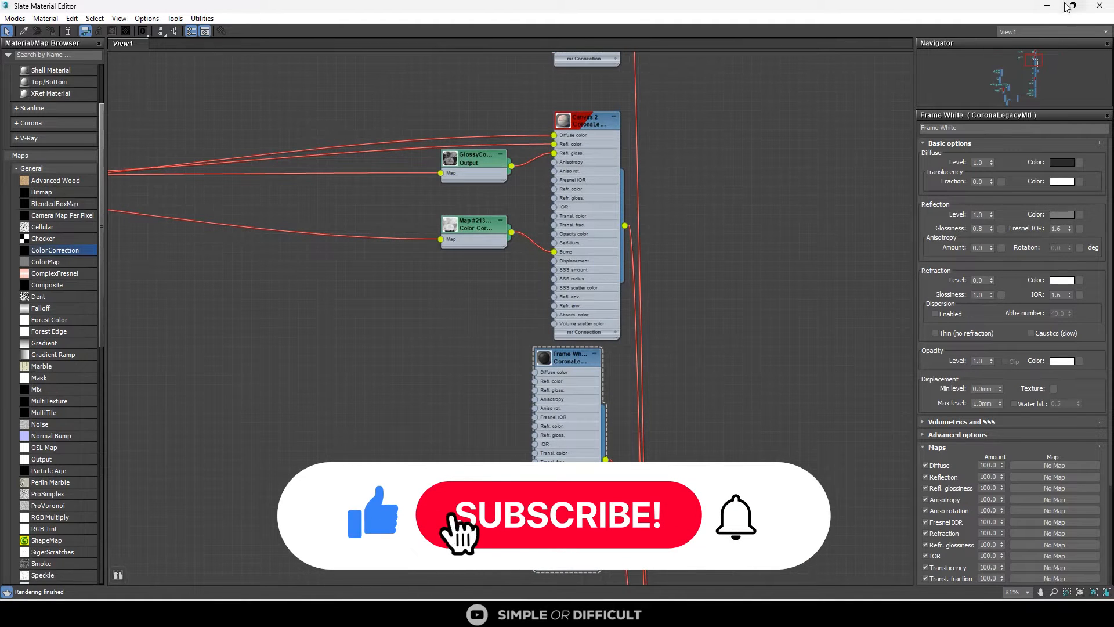
click(1062, 214)
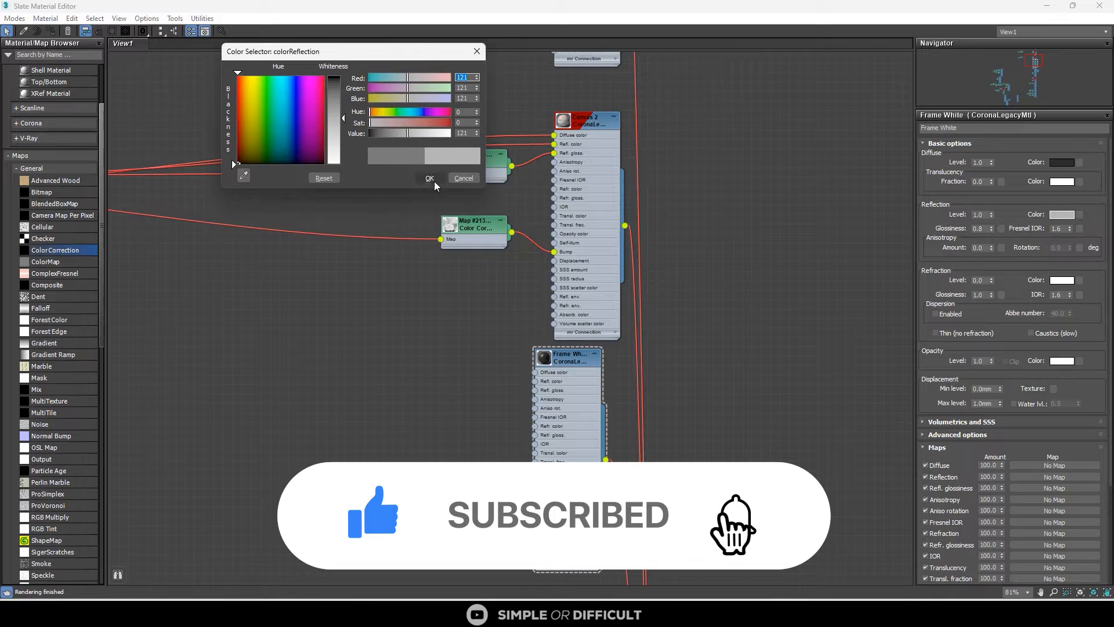
click(429, 177)
click(1062, 214)
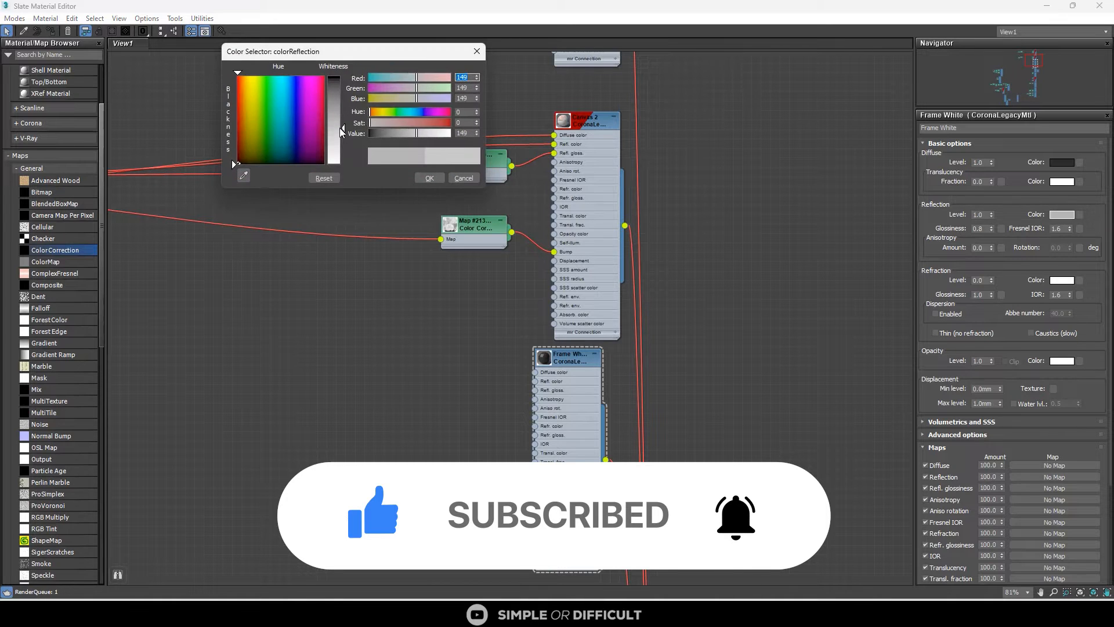
click(430, 178)
click(1044, 8)
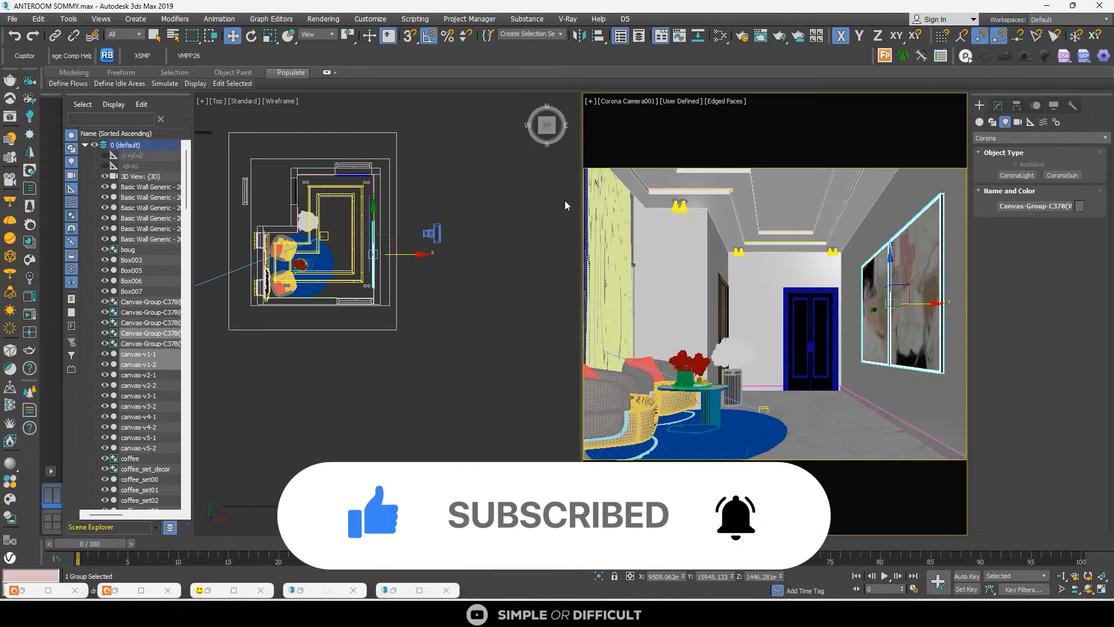
Clear the selection and examine the wall picture's dark frames in the interactive render
click(562, 200)
right_click(545, 196)
click(534, 188)
click(762, 136)
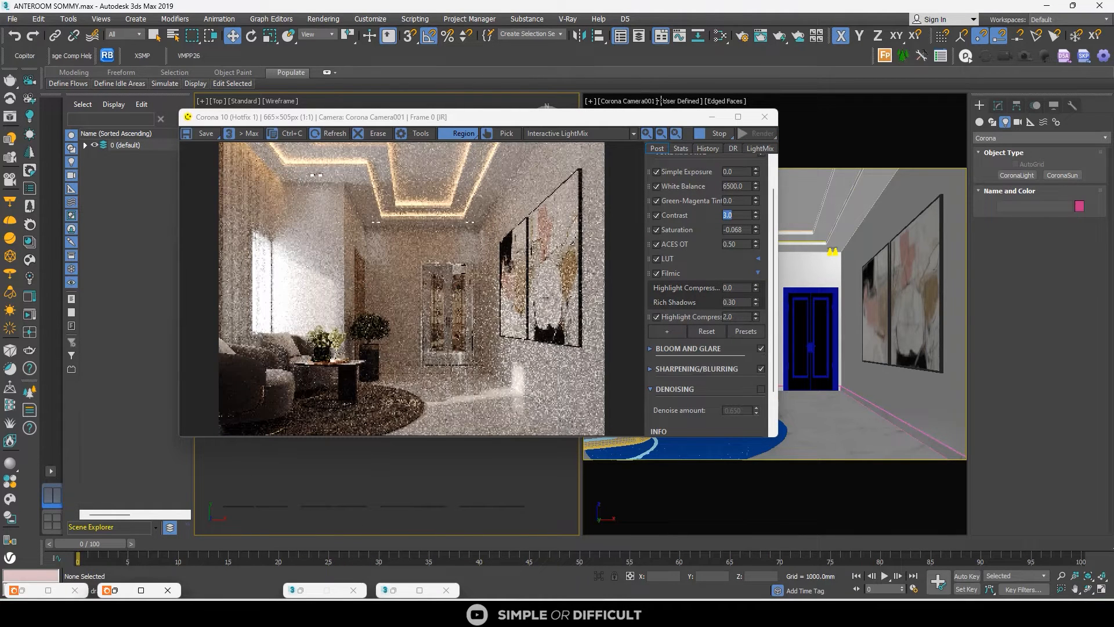
scroll(569, 232, up, 2)
scroll(556, 234, down, 2)
scroll(462, 224, up, 2)
scroll(465, 222, down, 2)
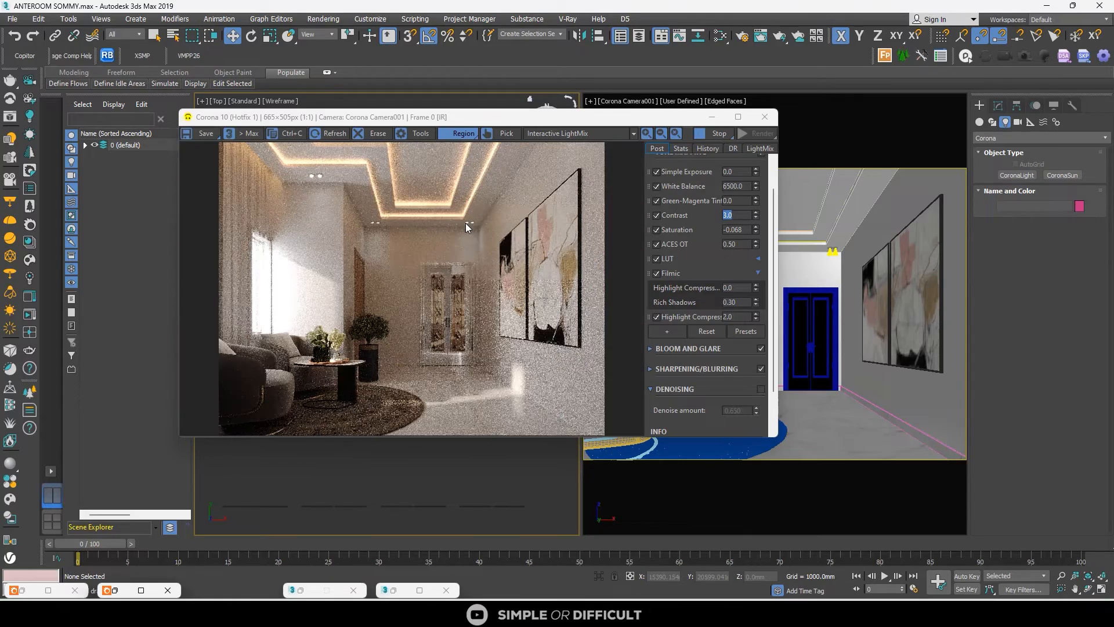
scroll(453, 319, up, 2)
scroll(453, 318, down, 2)
Enlarge the render window and lower Simple Exposure to -0.264 in the tone mapping
click(738, 116)
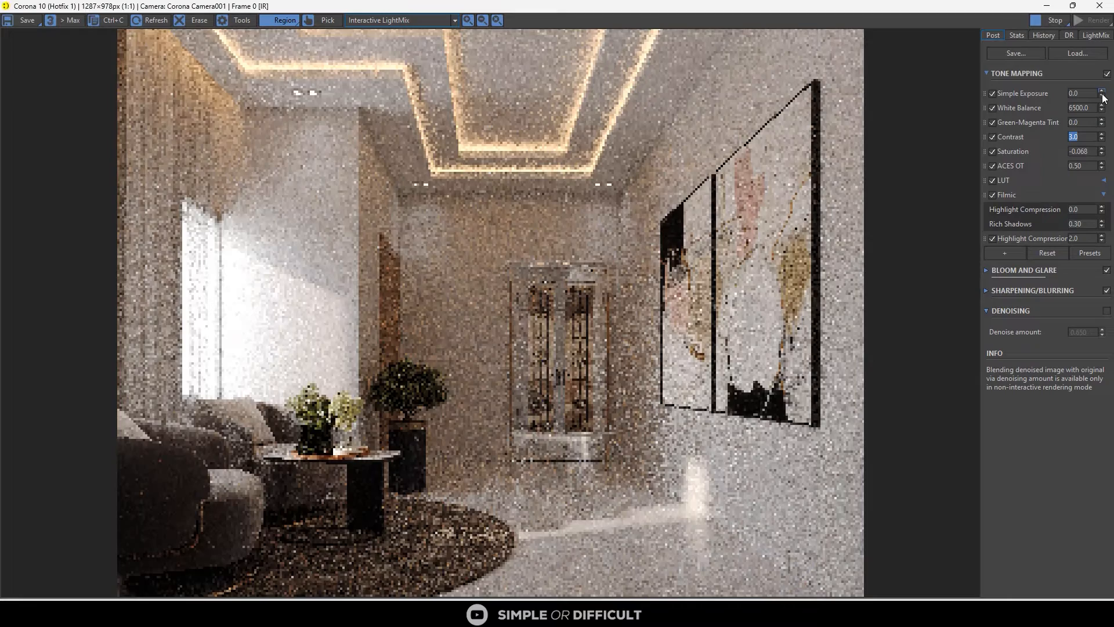
drag(1101, 96, 1100, 123)
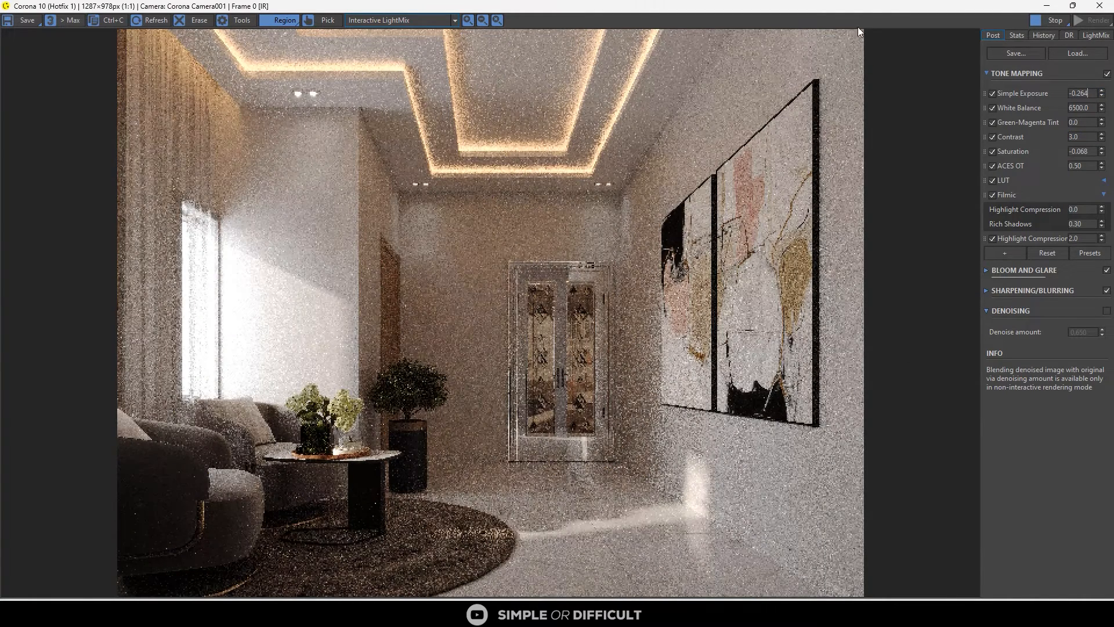
double_click(874, 6)
Switch the camera viewport to Corona Camera002 and enlarge the interactive render of that view
drag(607, 83, 476, 95)
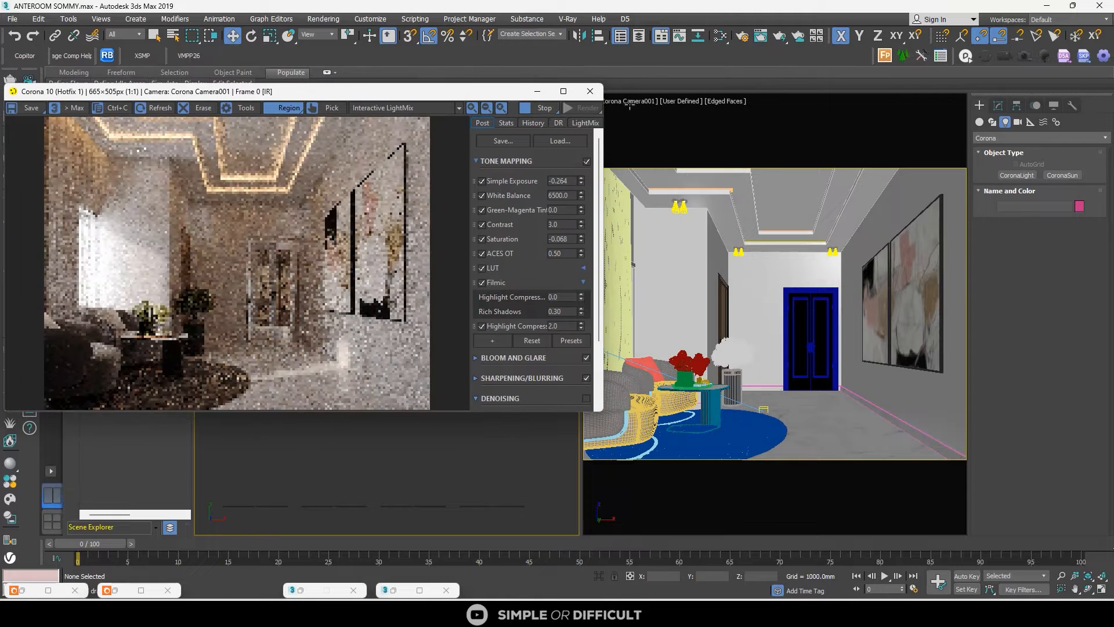
click(639, 99)
mouse_move(693, 113)
click(910, 138)
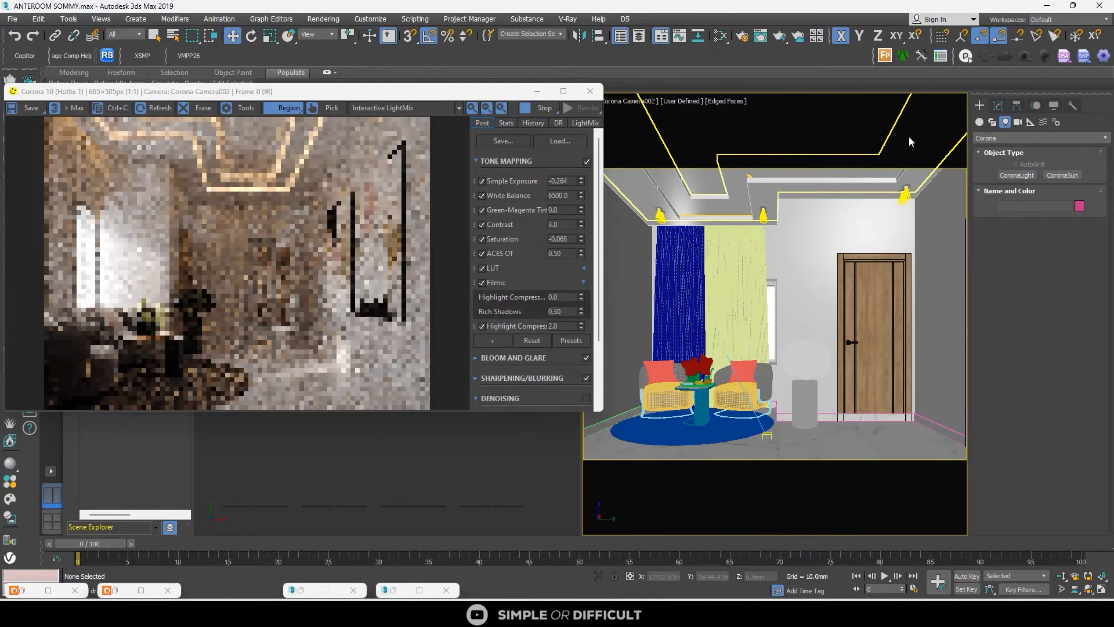
click(563, 91)
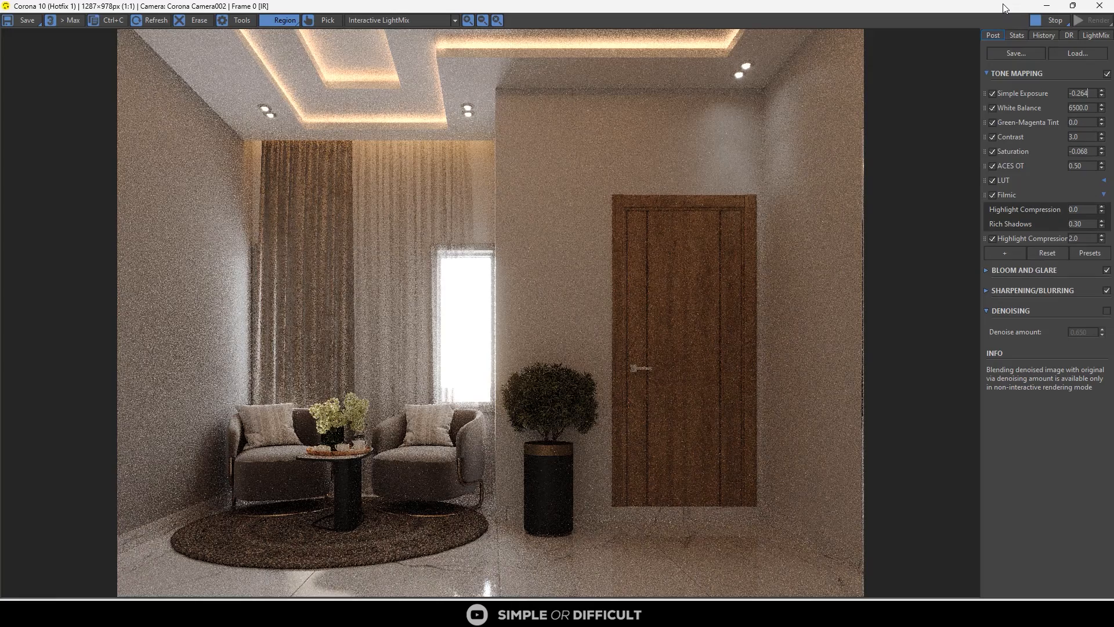
Select the wooden door and examine its placement in the wall in the top view beside the render
drag(1004, 6, 691, 70)
click(875, 328)
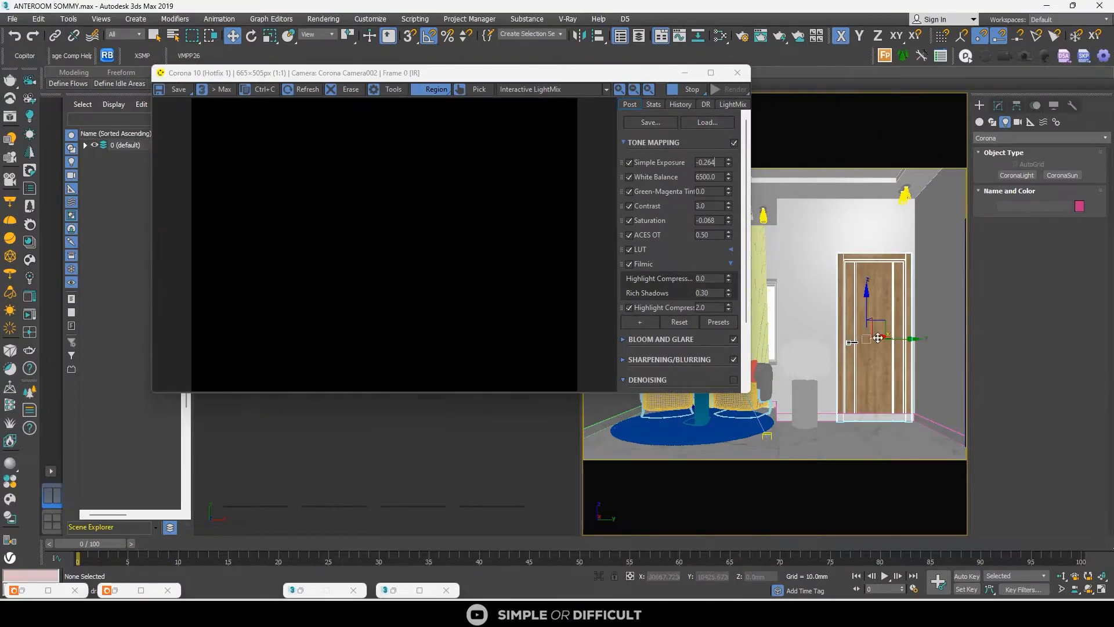
drag(510, 73, 800, 98)
scroll(262, 235, up, 6)
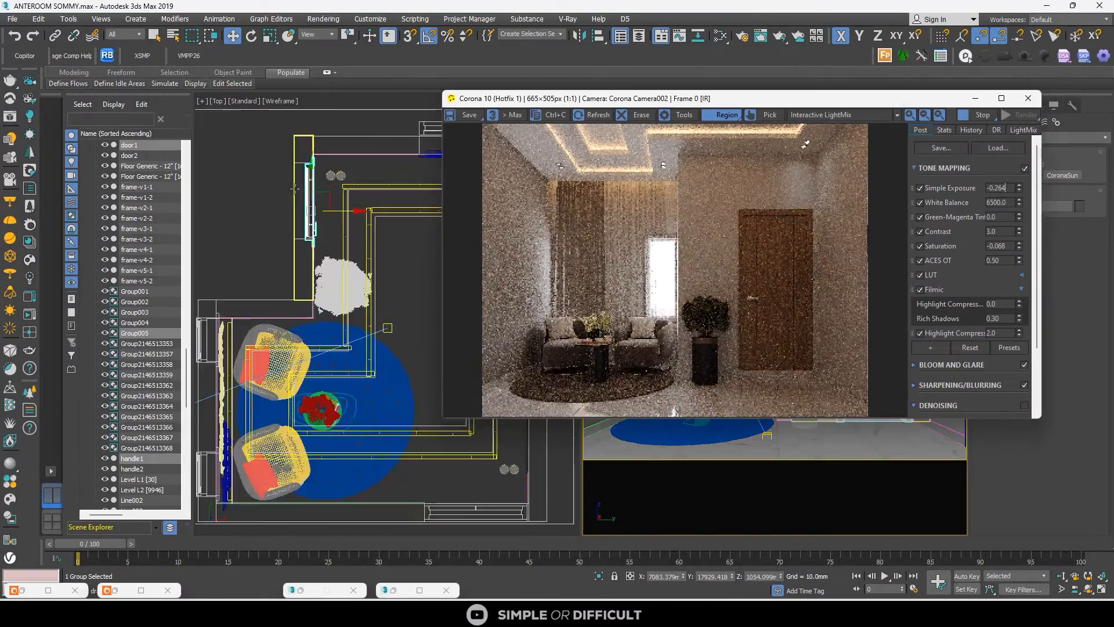
scroll(264, 247, up, 2)
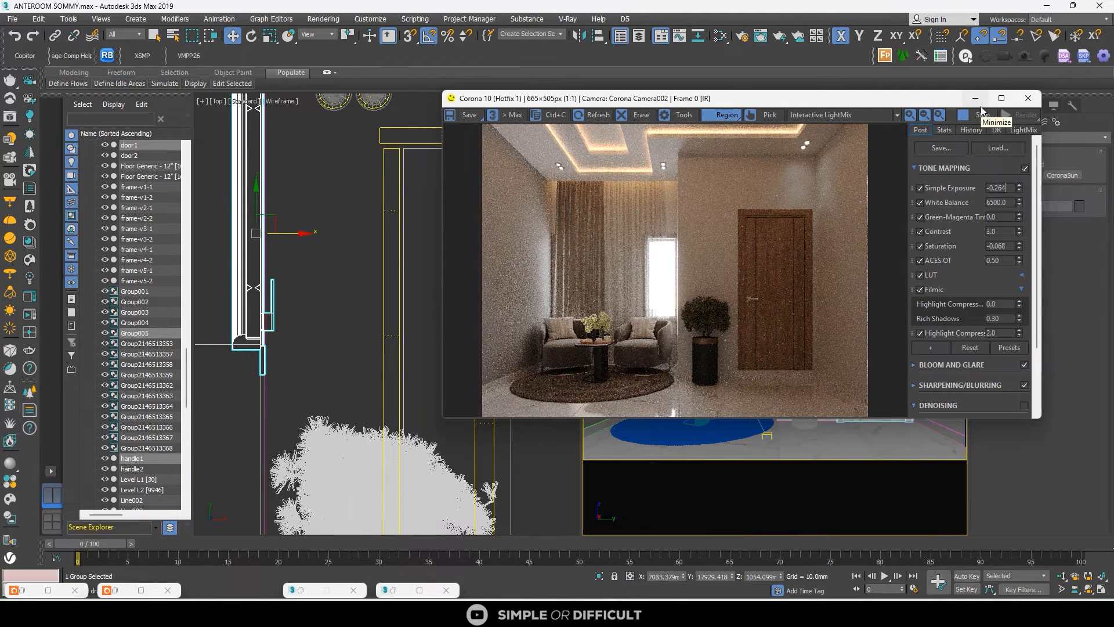
scroll(386, 267, down, 9)
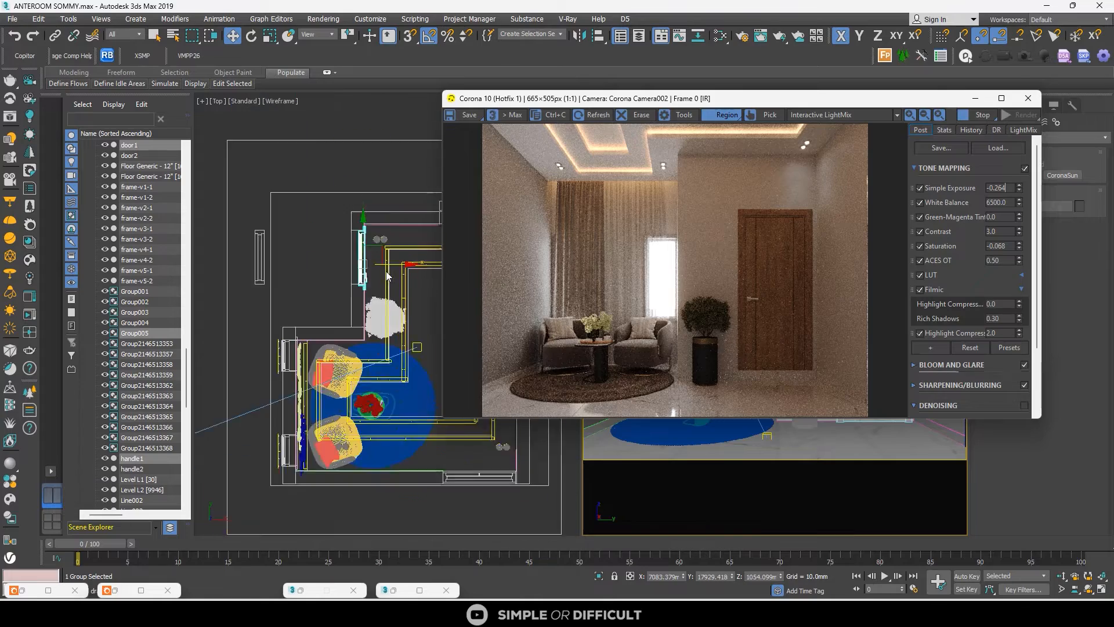
Move the armchair nearest the plant slightly along Y toward the plant in the top view
scroll(353, 319, up, 5)
click(364, 306)
scroll(364, 306, up, 6)
drag(361, 367, 361, 349)
scroll(363, 229, down, 8)
scroll(365, 352, up, 5)
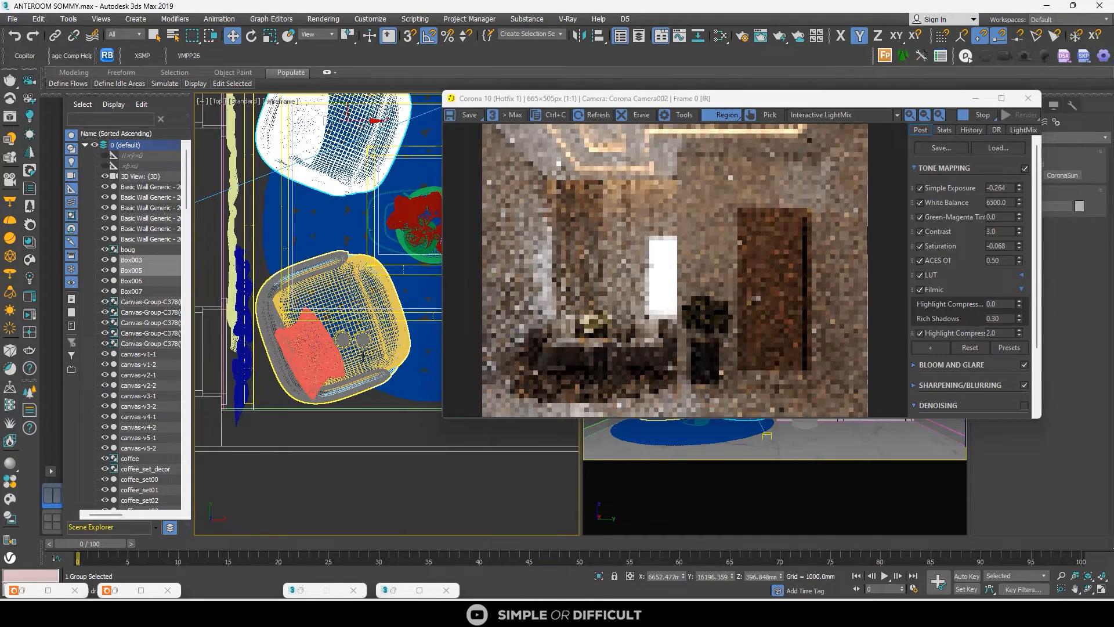
Examine the coffee table and its decor close up in the render, and return to the scene
scroll(583, 277, up, 2)
scroll(537, 301, up, 1)
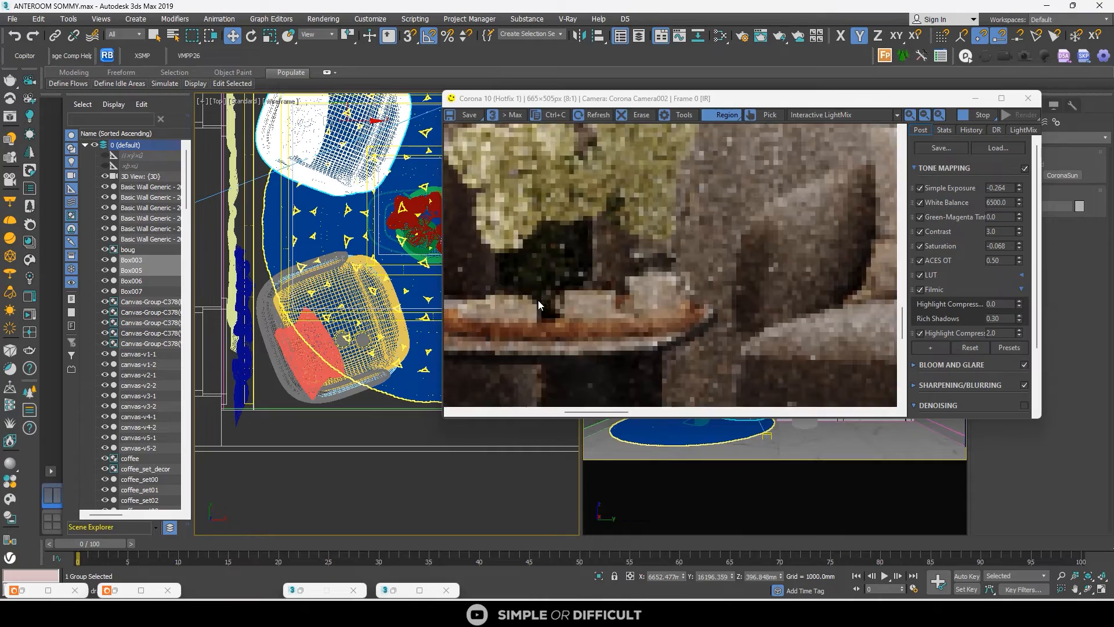
scroll(589, 298, down, 3)
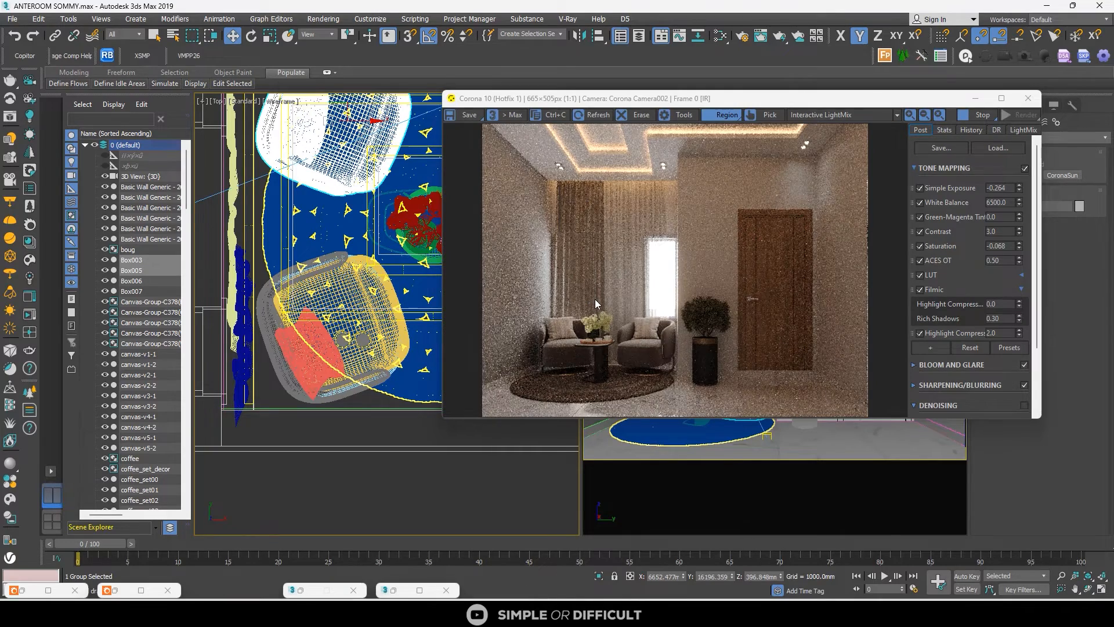
click(978, 98)
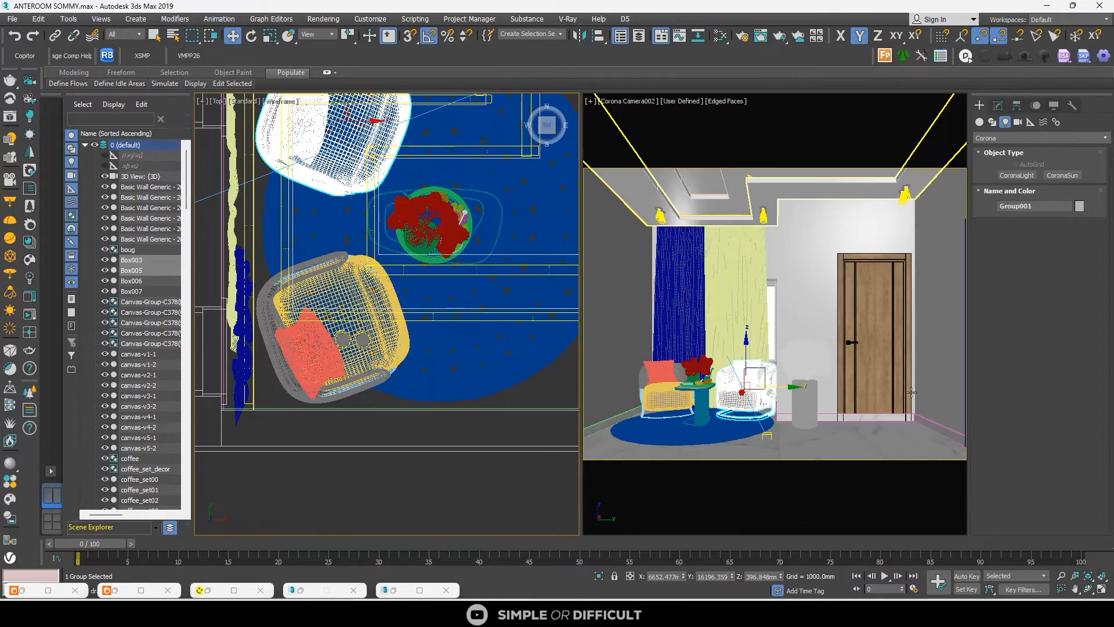
Insert an edge loop with Swift Loop in the skirting Line004 beside the wooden door frame's plant-side edge
click(869, 419)
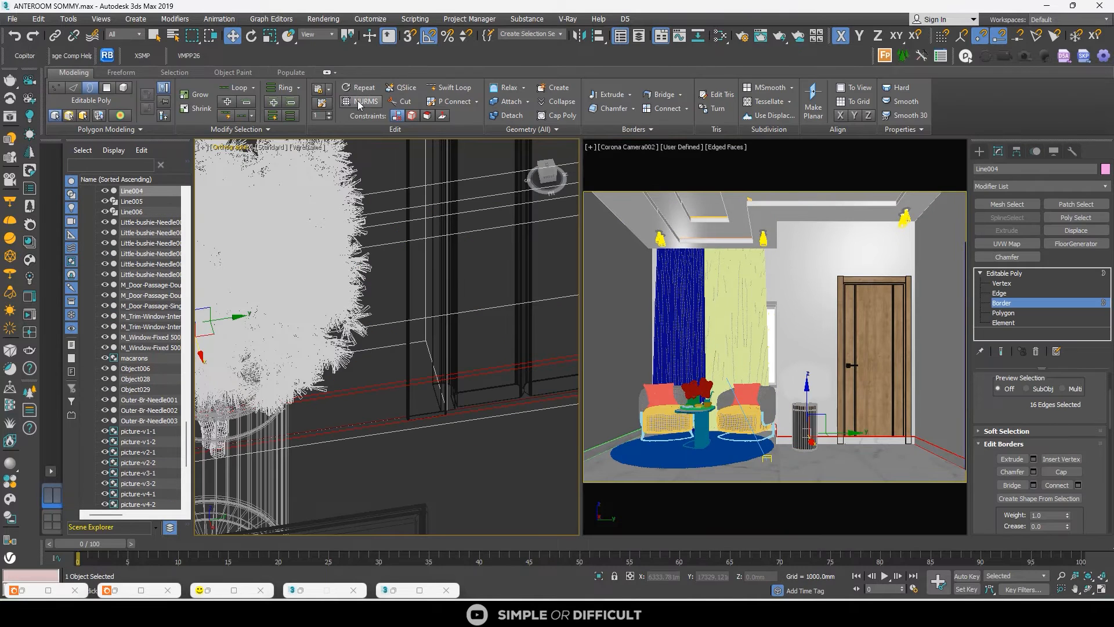
click(450, 87)
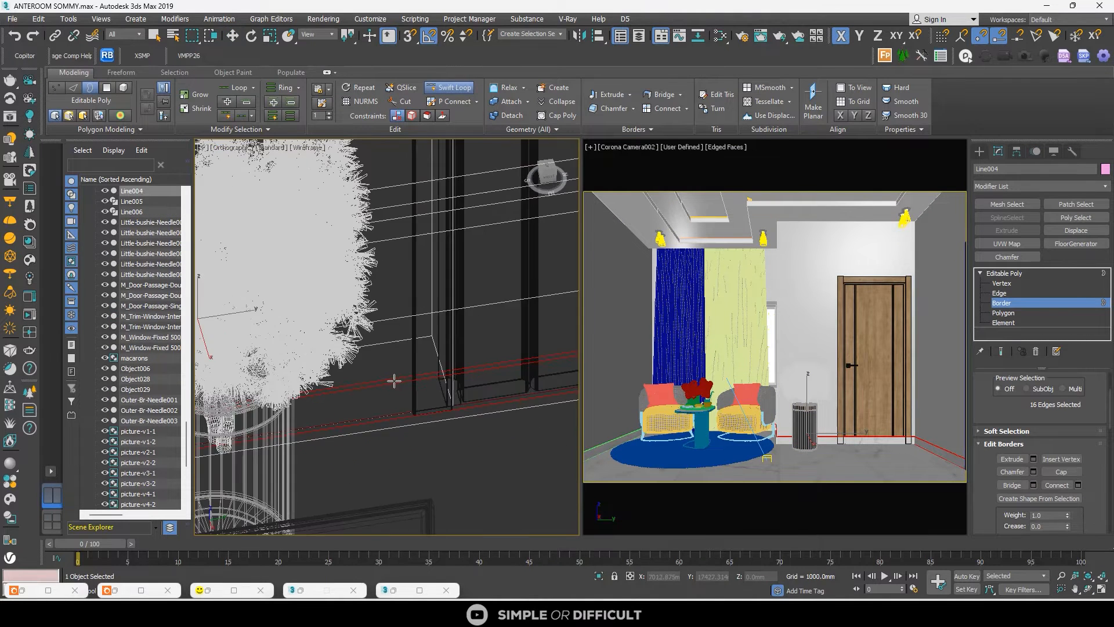
scroll(401, 381, down, 3)
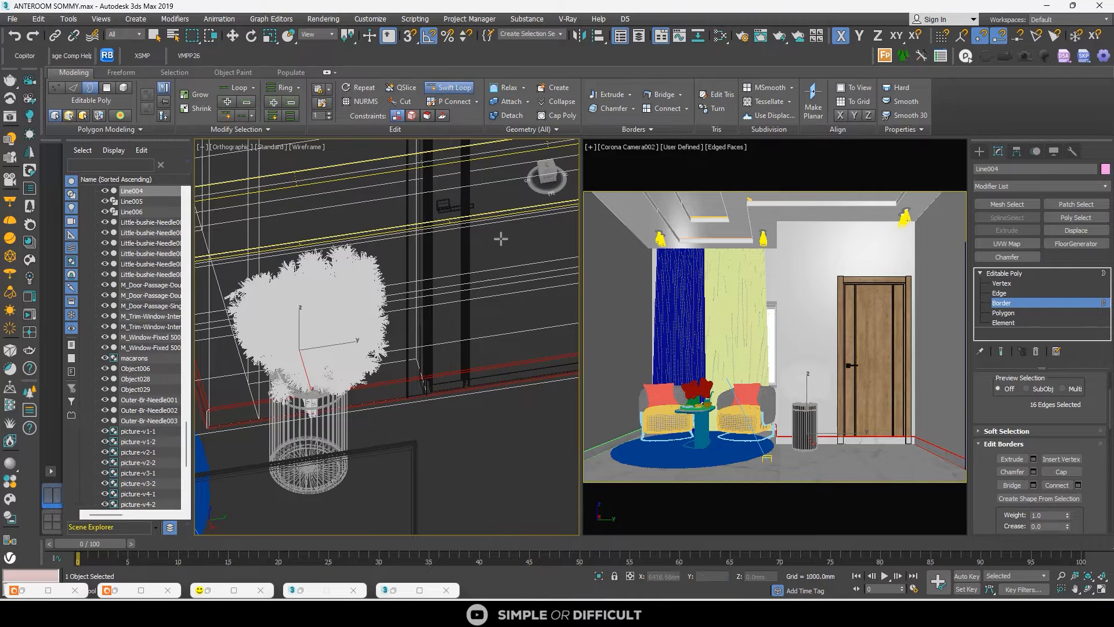
click(545, 166)
scroll(395, 373, down, 8)
middle_drag(362, 205, 366, 356)
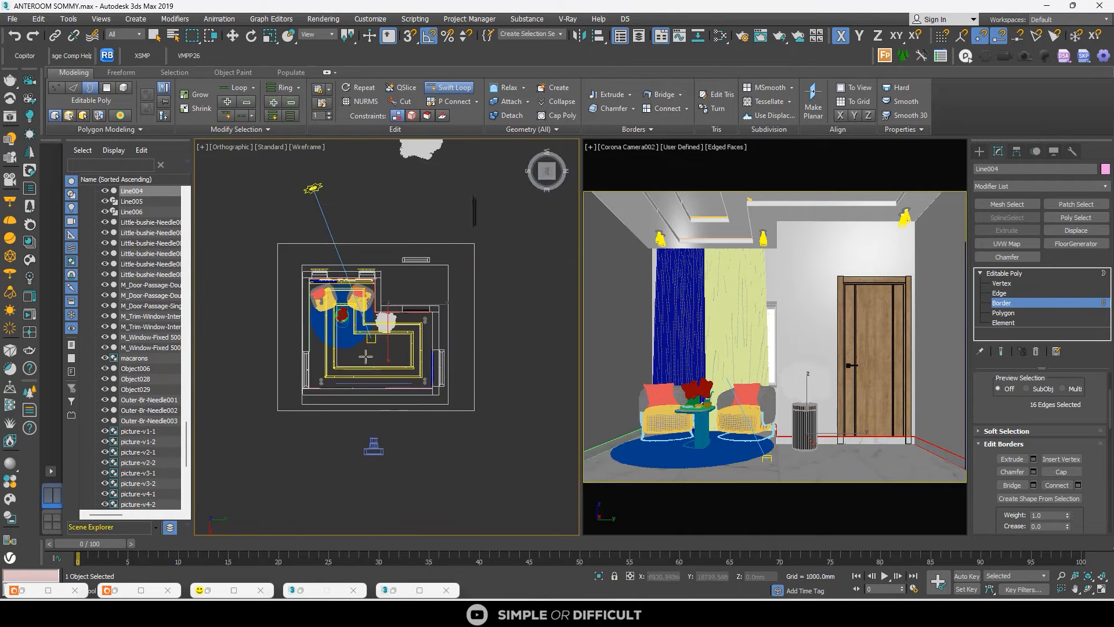
scroll(366, 356, up, 10)
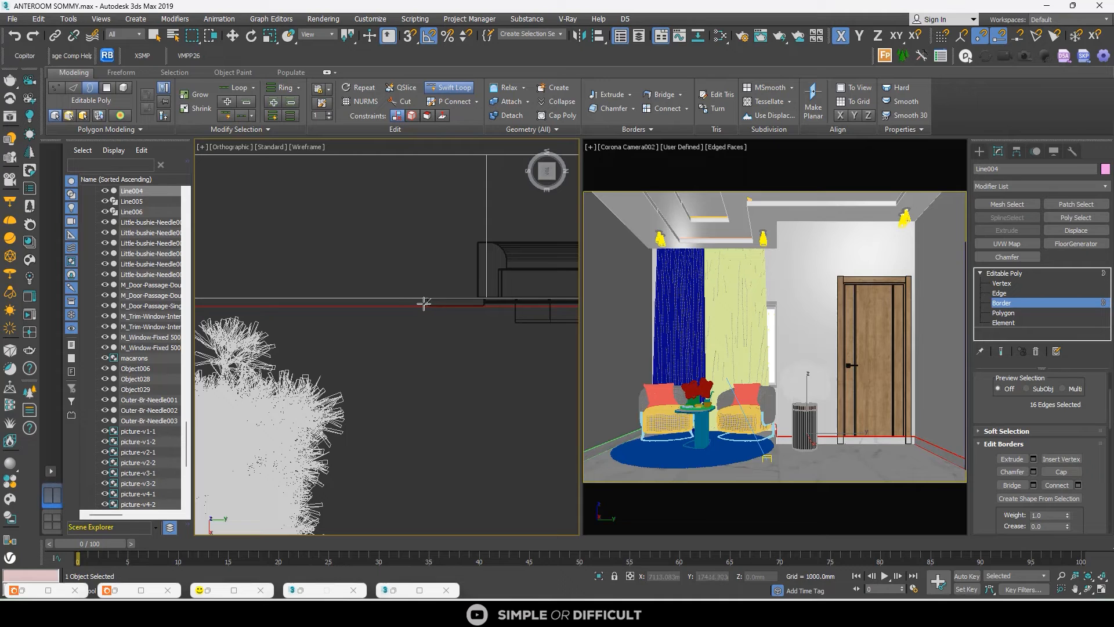
click(424, 304)
Add a second skirting edge loop just past the wooden door frame's far edge, near the room corner
middle_drag(419, 327, 283, 328)
scroll(283, 328, down, 3)
middle_drag(372, 331, 232, 334)
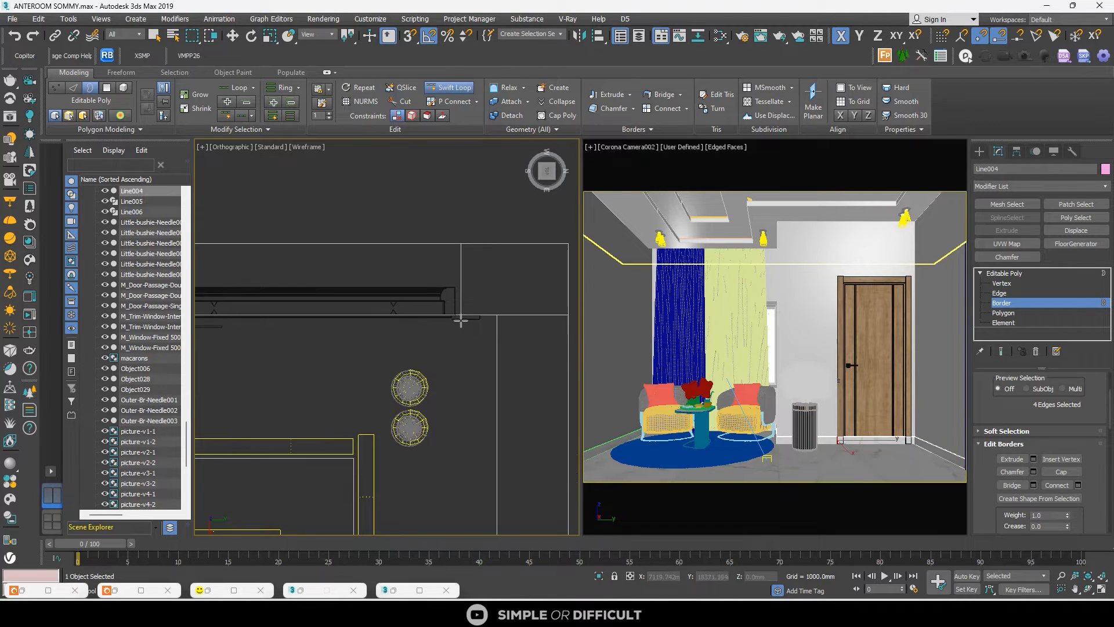
scroll(460, 319, up, 4)
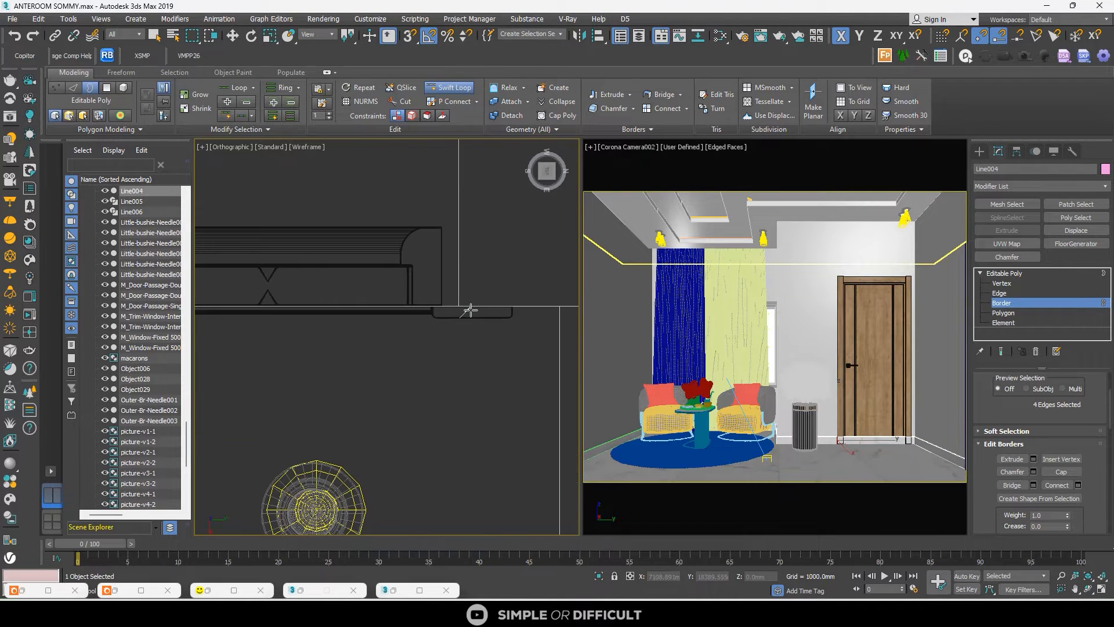
click(522, 308)
click(980, 152)
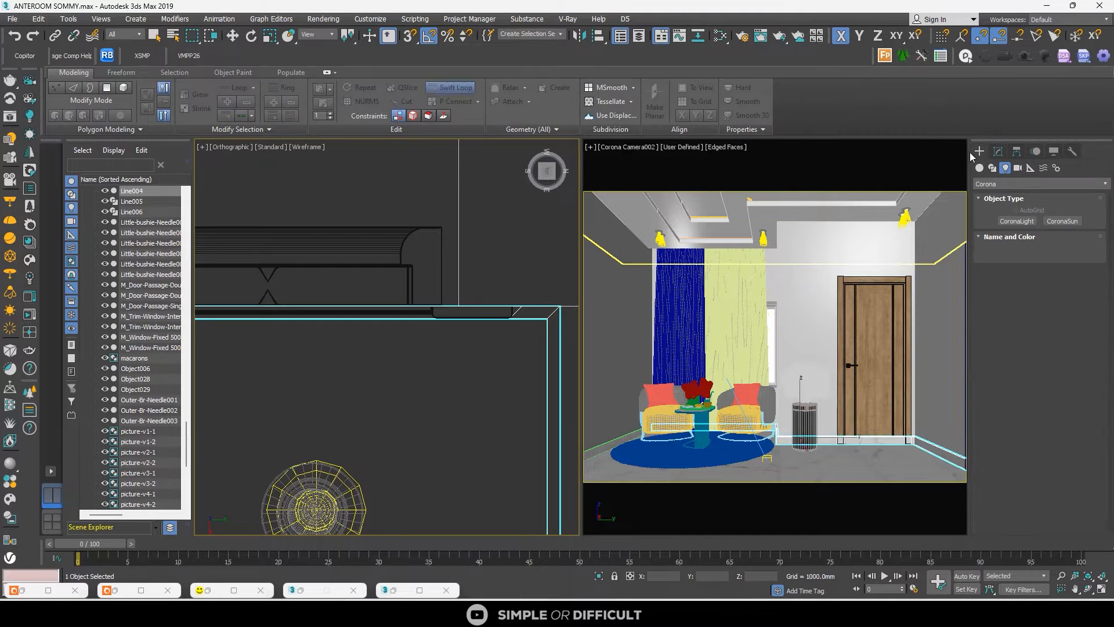
Straighten the corner-side skirting loop by moving its back vertices about -12 mm in Y, and shift all four about 3.4 mm to the frame edge
scroll(519, 315, up, 3)
scroll(410, 326, down, 2)
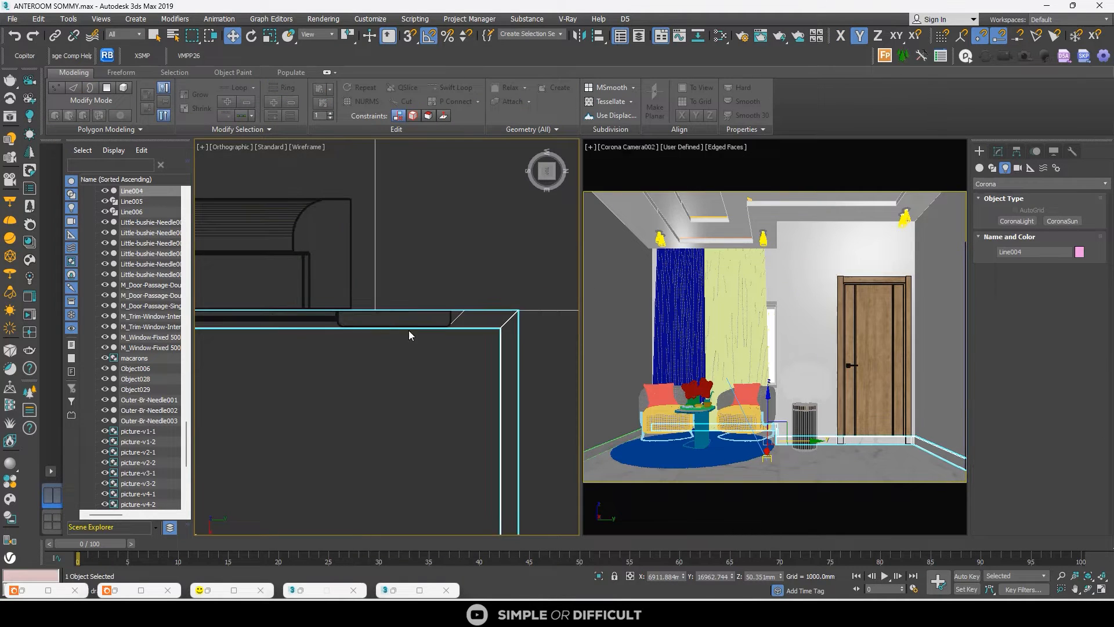
middle_drag(413, 336, 320, 340)
click(998, 152)
click(1001, 283)
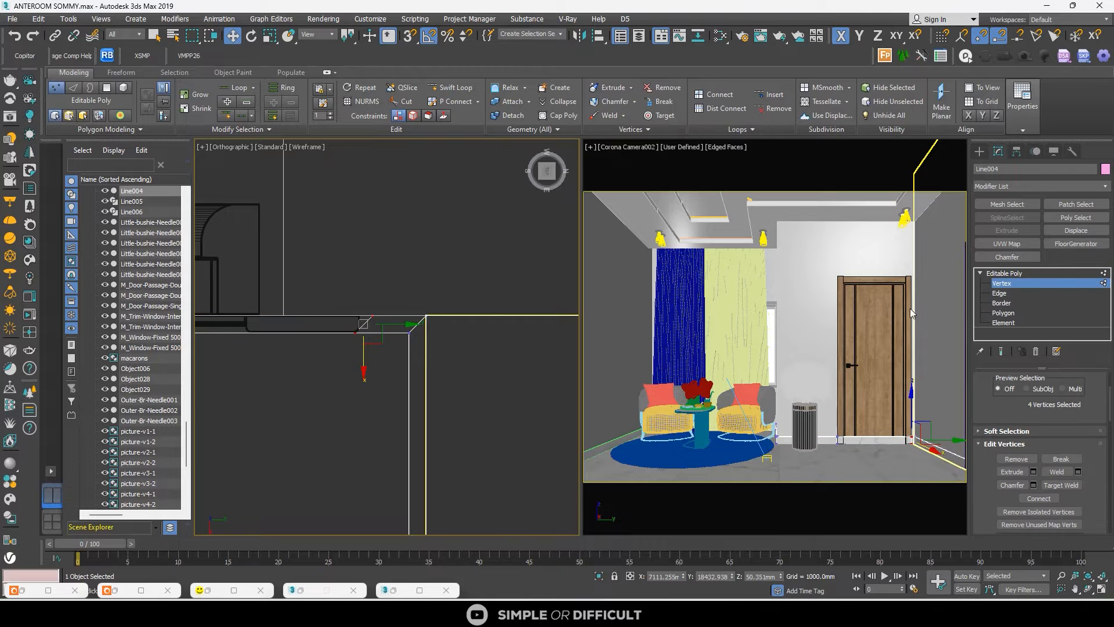
scroll(394, 316, up, 2)
click(427, 316)
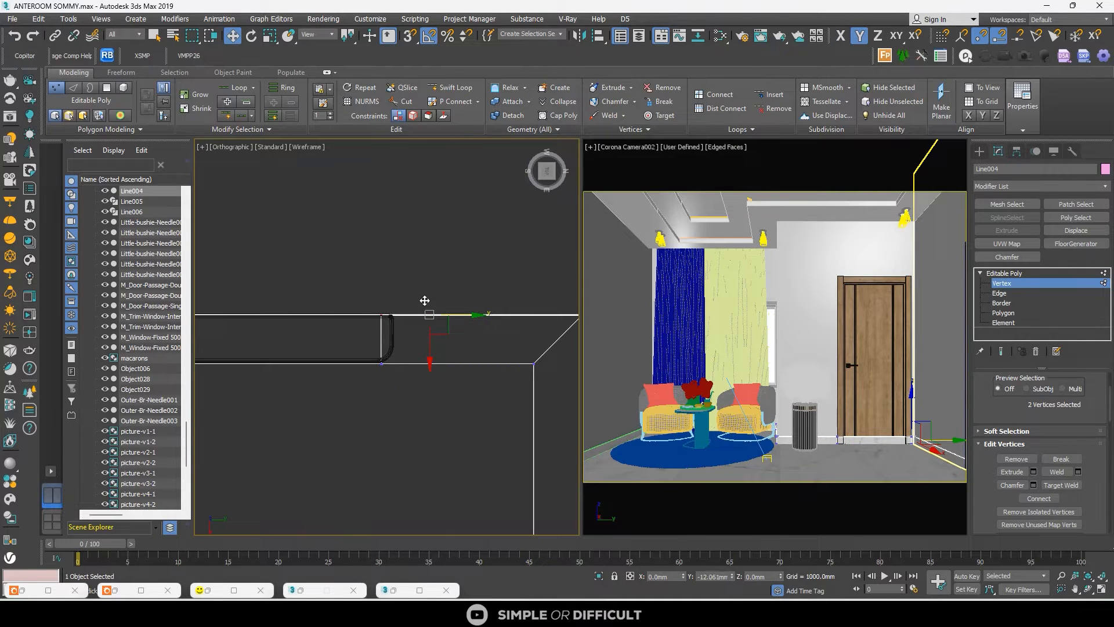
drag(425, 301, 431, 342)
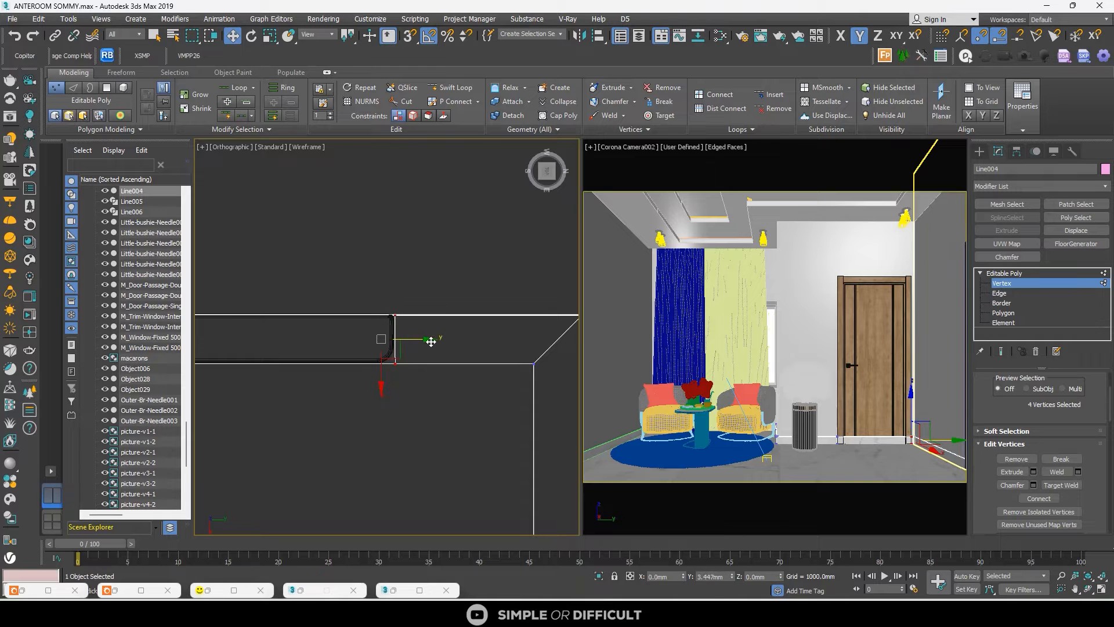
Straighten the slanted vertices of the plant-side skirting loop and align them with the door frame's edge
scroll(468, 290, down, 5)
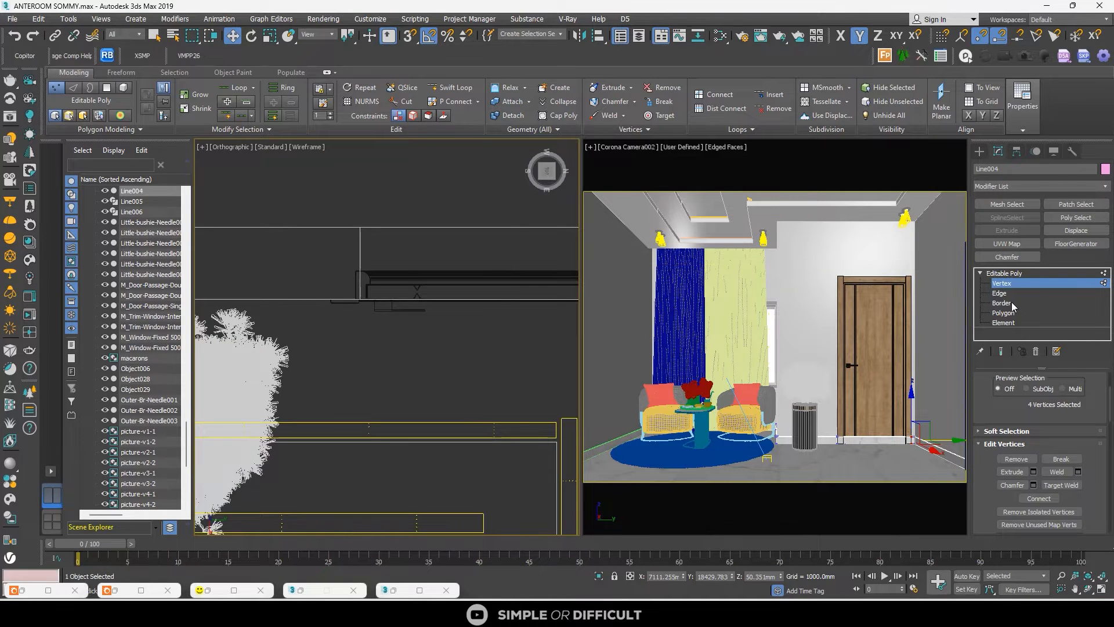
scroll(522, 284, down, 3)
drag(381, 270, 429, 313)
scroll(416, 297, up, 8)
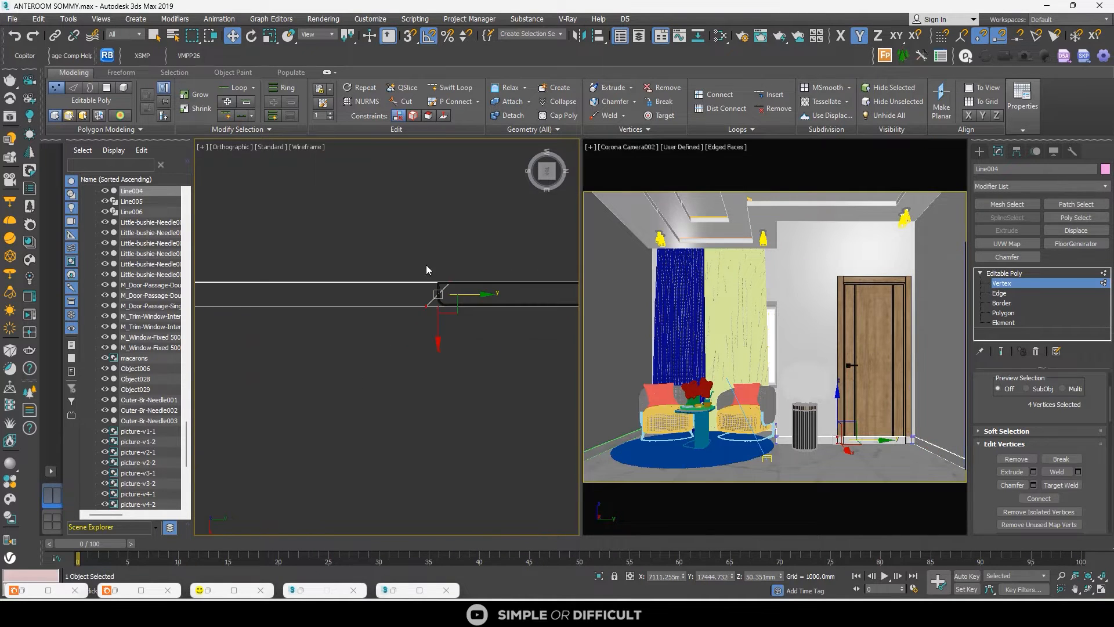
drag(426, 266, 384, 349)
scroll(468, 288, up, 5)
drag(380, 306, 413, 314)
Delete the skirting's front and bottom polygons that run across the wooden door
scroll(333, 315, down, 5)
mouse_move(362, 338)
alt+middle_down()
mouse_move(372, 304)
mouse_move(407, 322)
mouse_move(373, 323)
alt+middle_up()
scroll(364, 302, down, 2)
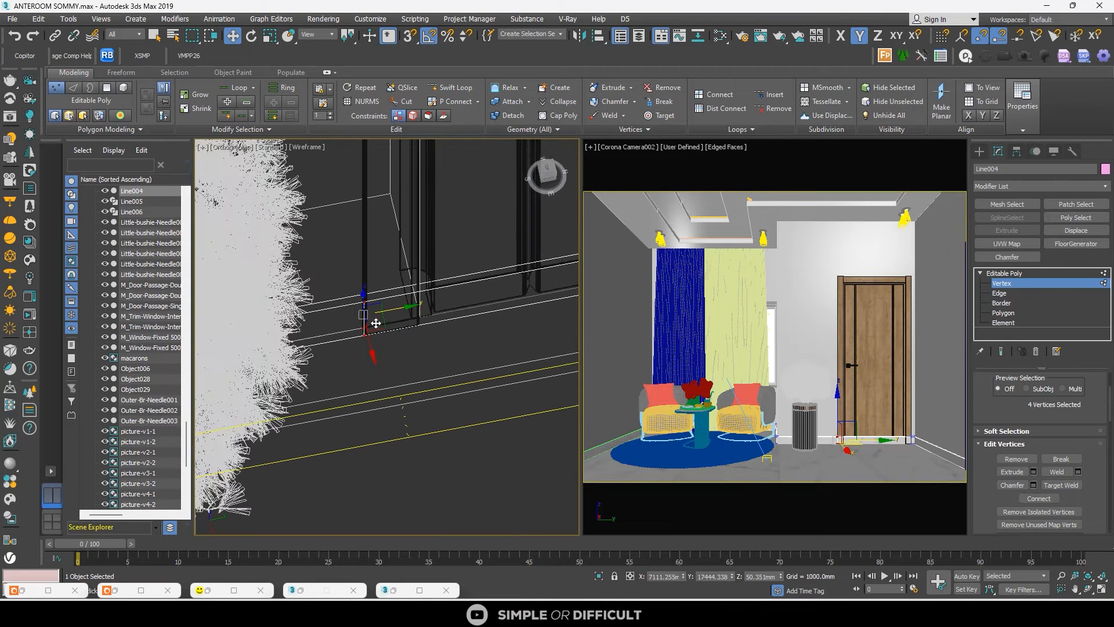
click(979, 151)
click(999, 152)
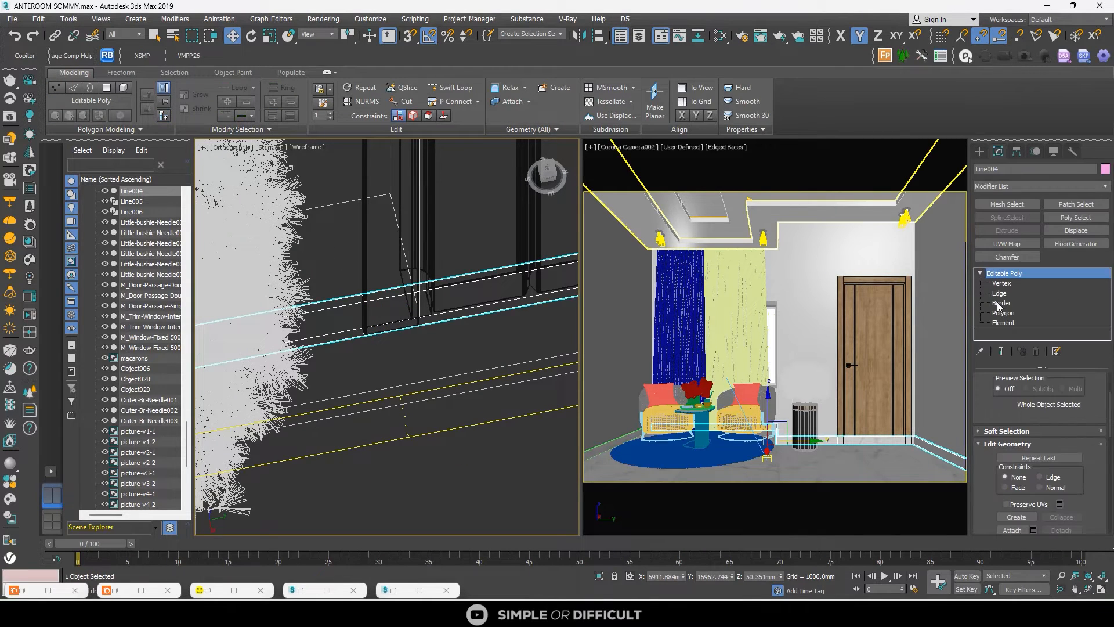
click(1003, 313)
click(451, 297)
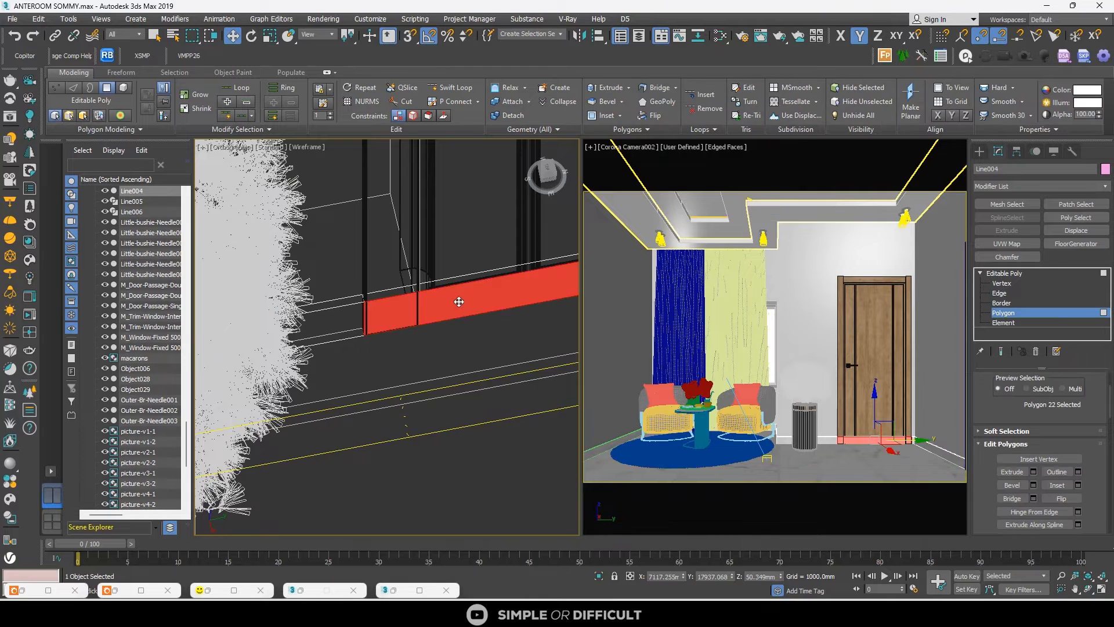
click(442, 316)
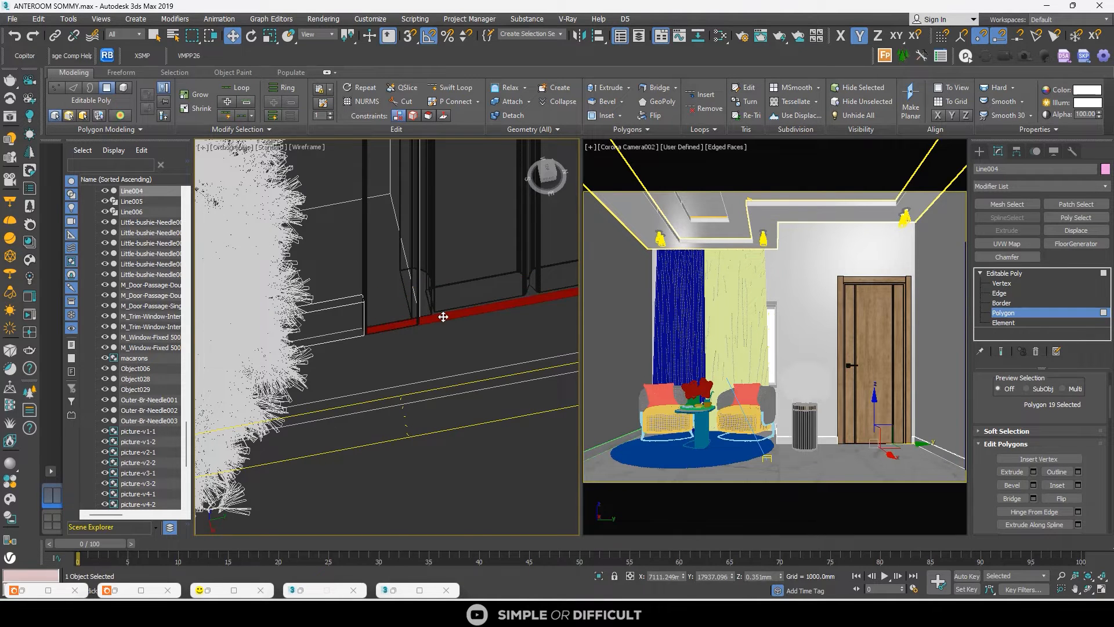
key(Delete)
Leave polygon editing and examine the skirting's cut ends around the wooden door
scroll(443, 317, down, 3)
middle_drag(443, 317, 406, 256)
scroll(406, 256, down, 2)
scroll(424, 256, up, 2)
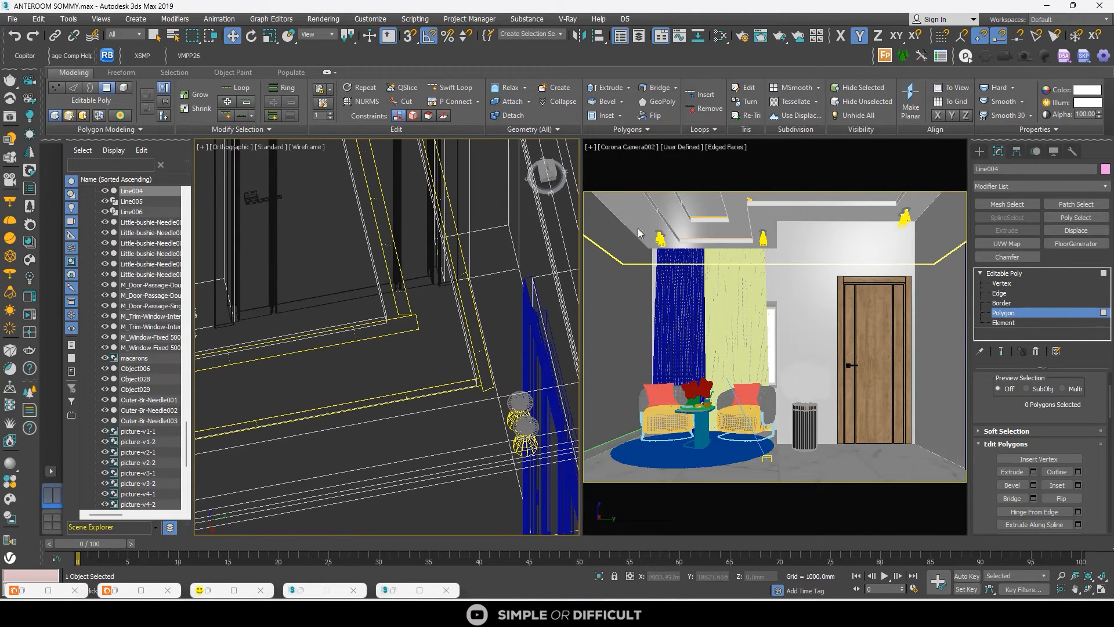
click(979, 151)
scroll(462, 276, down, 2)
scroll(282, 310, up, 4)
middle_drag(282, 310, 303, 305)
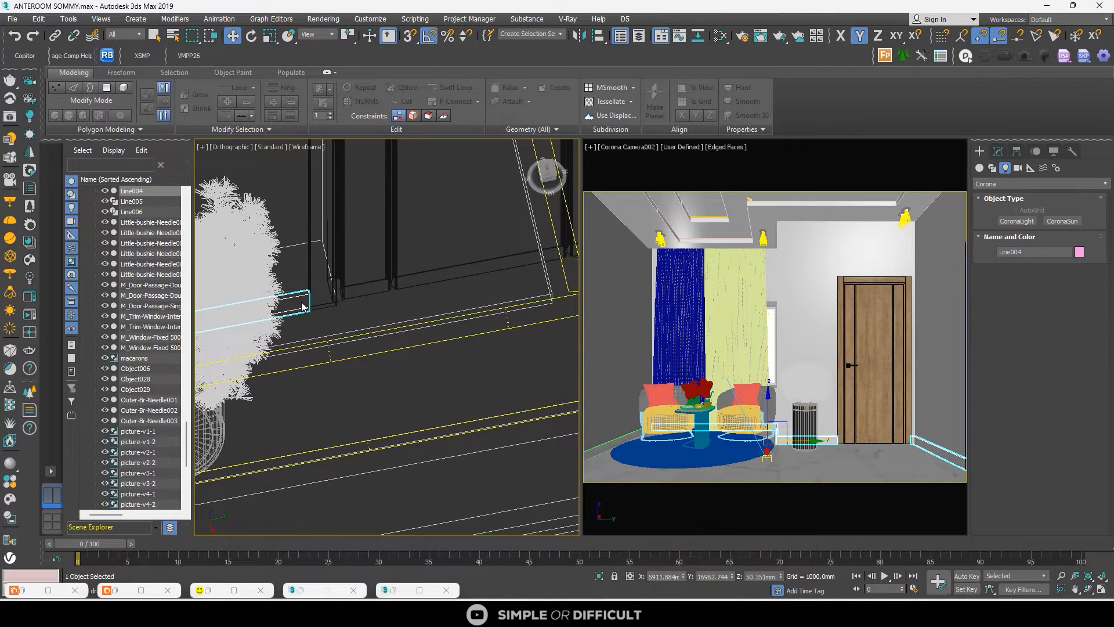
Run the interactive render from Corona Camera002 and inspect the base of the wooden door and the trimmed skirting beside it
scroll(317, 307, down, 6)
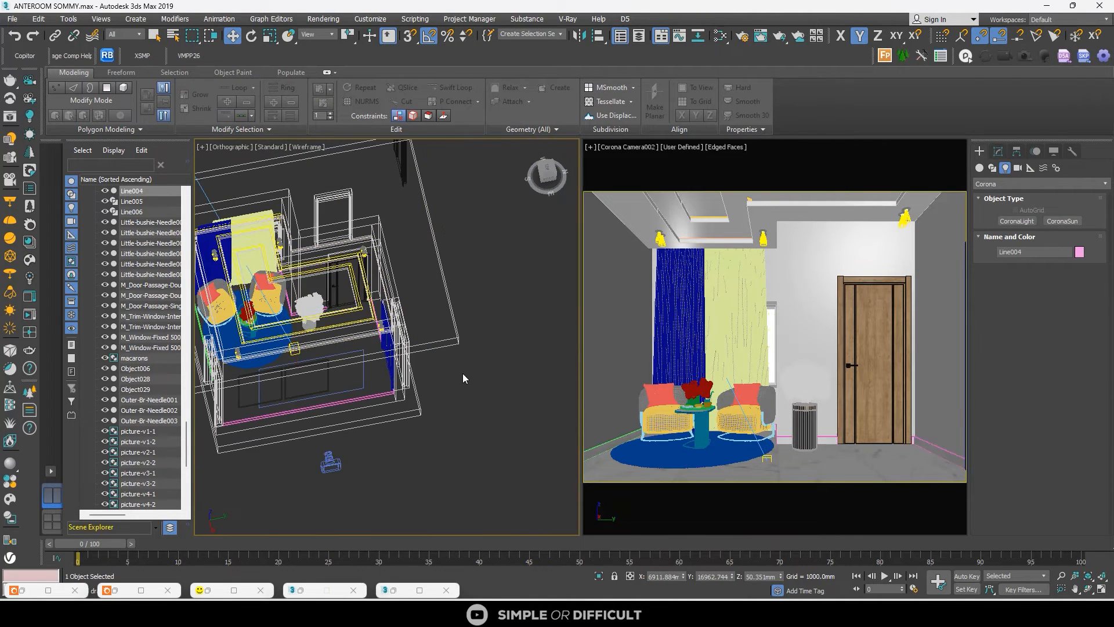
click(460, 251)
right_click(459, 251)
click(440, 238)
click(1014, 115)
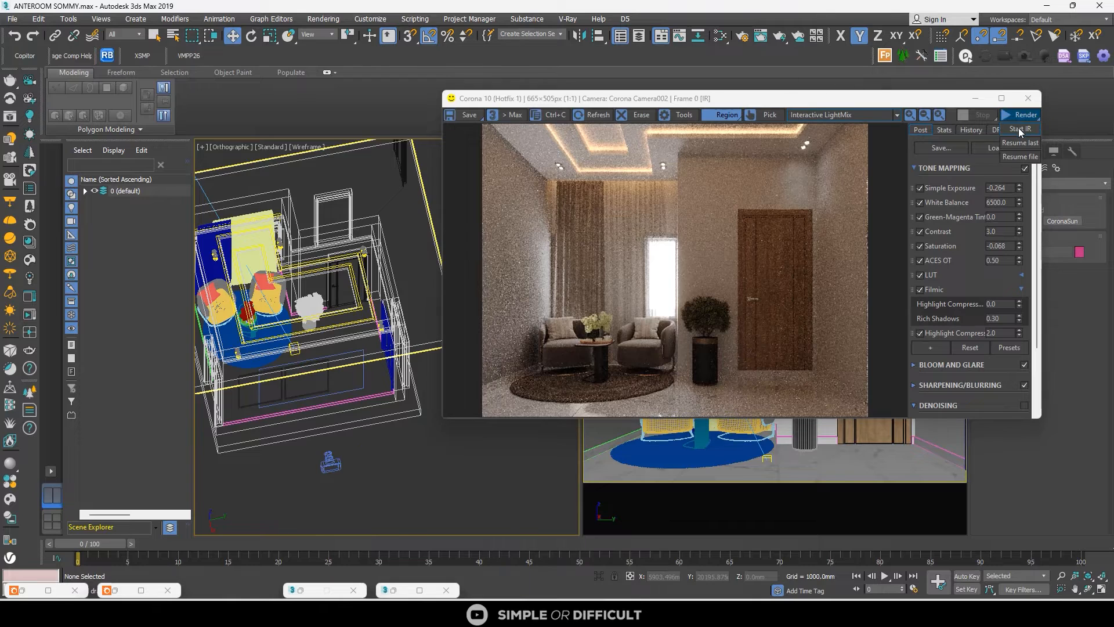
scroll(766, 370, up, 4)
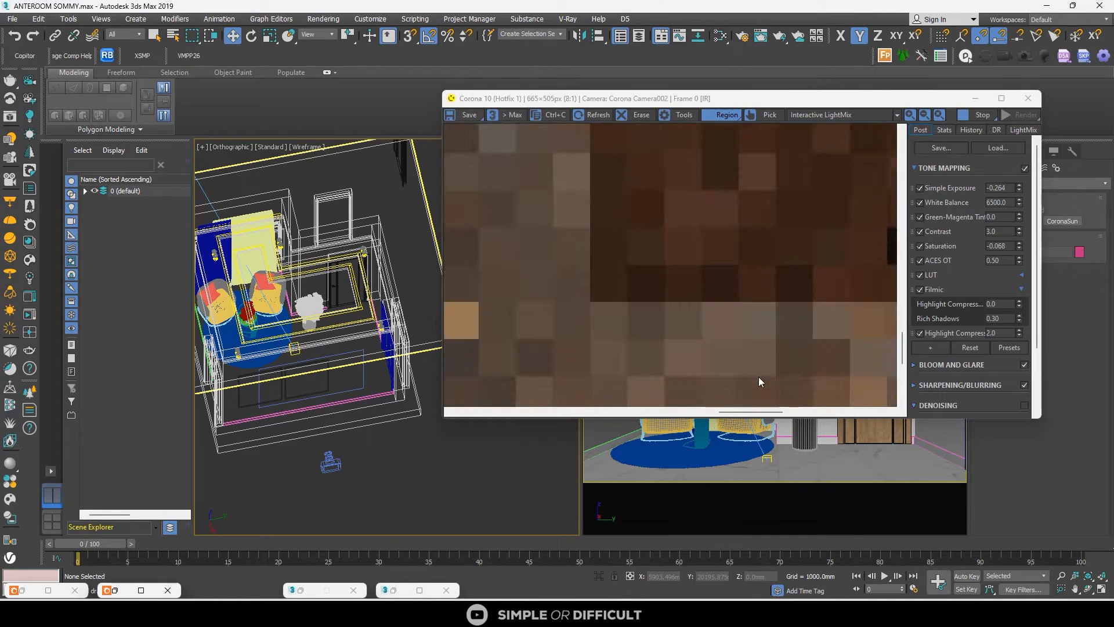
scroll(635, 276, down, 4)
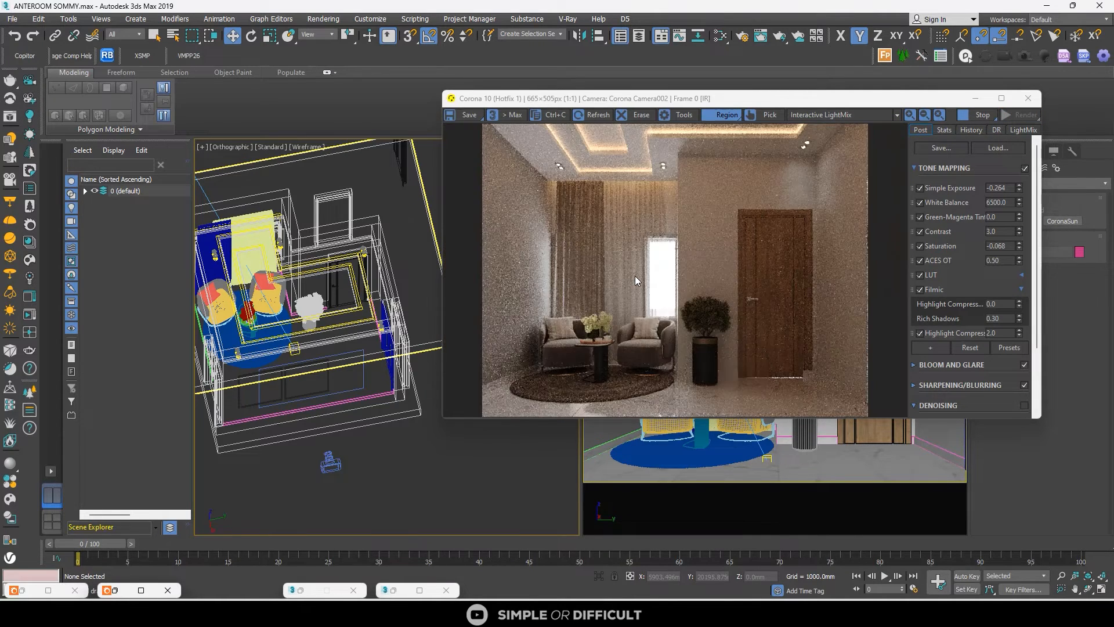
scroll(792, 337, up, 2)
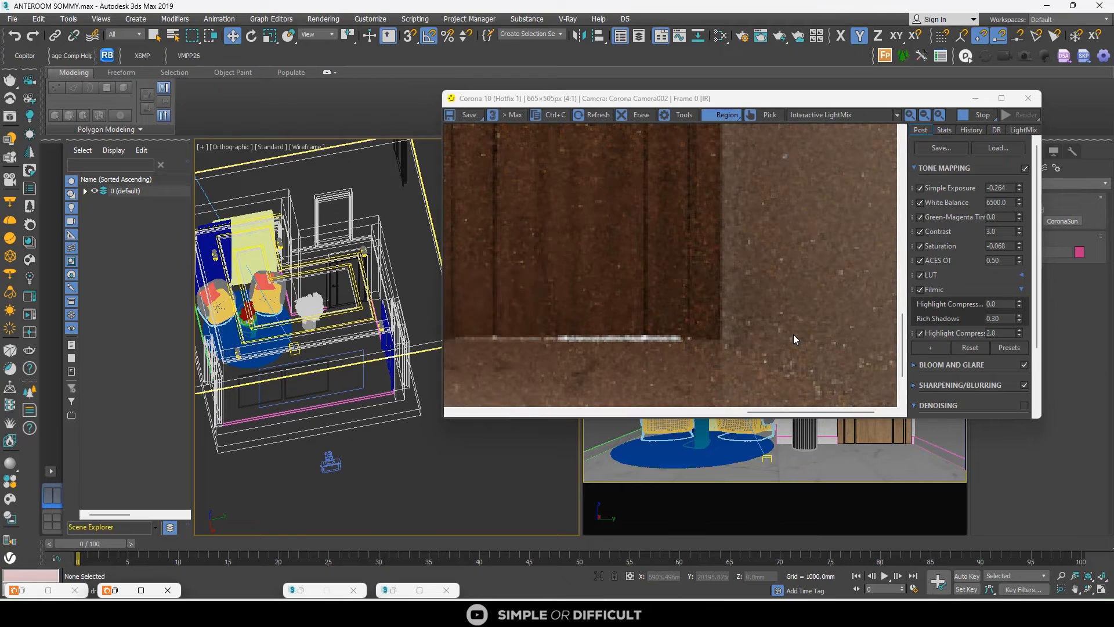
scroll(744, 330, down, 2)
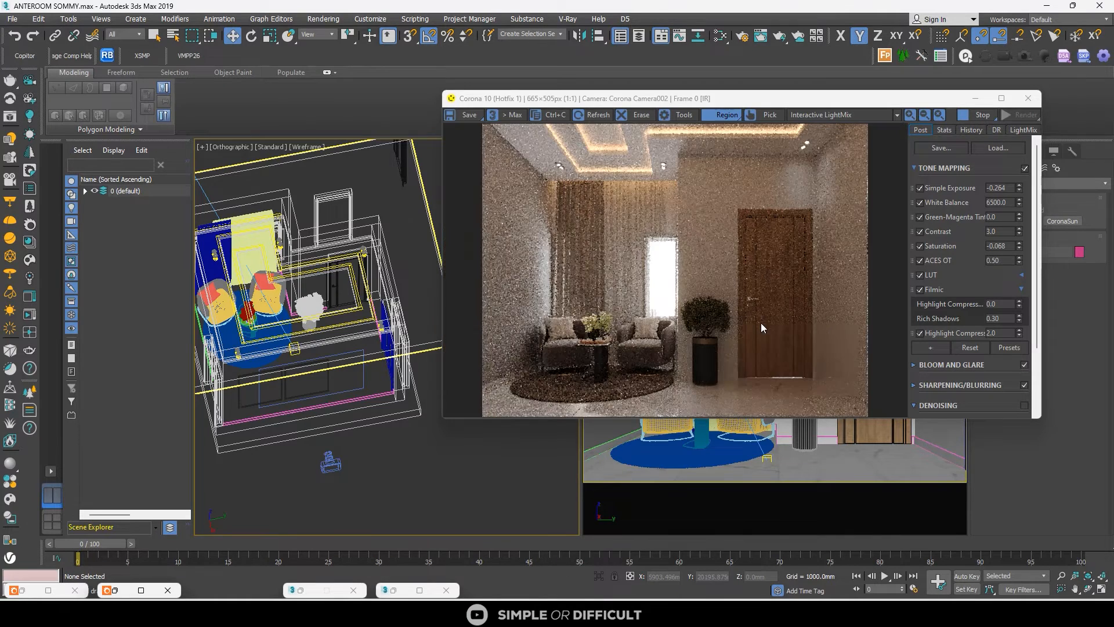
click(975, 98)
Isolate the skirting object Line004 and set the orthographic view's shading to Clay
click(822, 431)
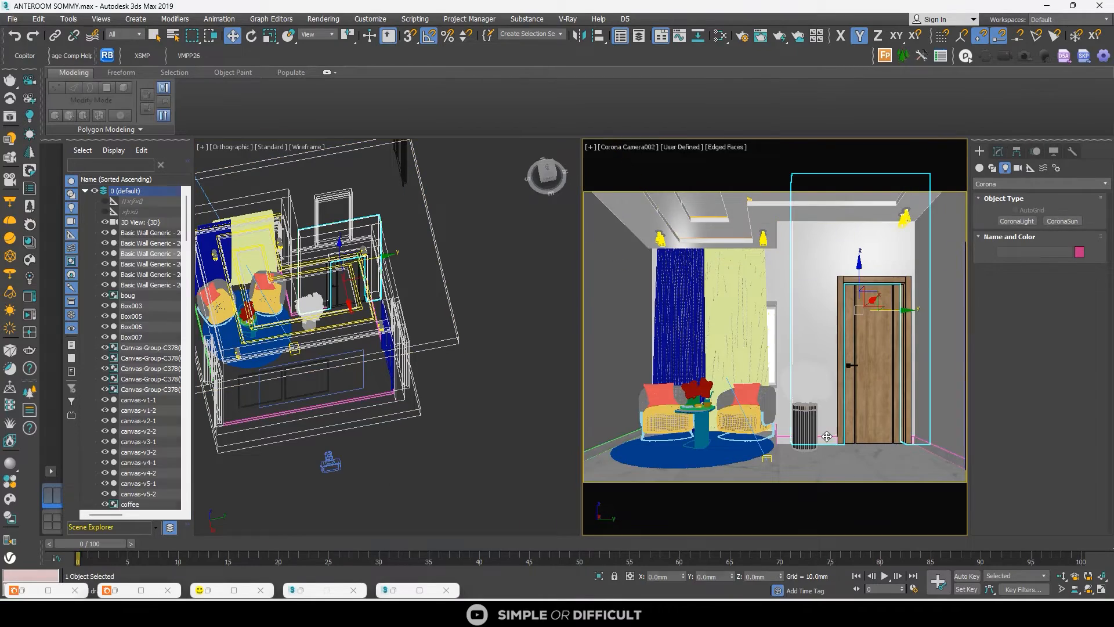
scroll(255, 302, up, 10)
click(444, 290)
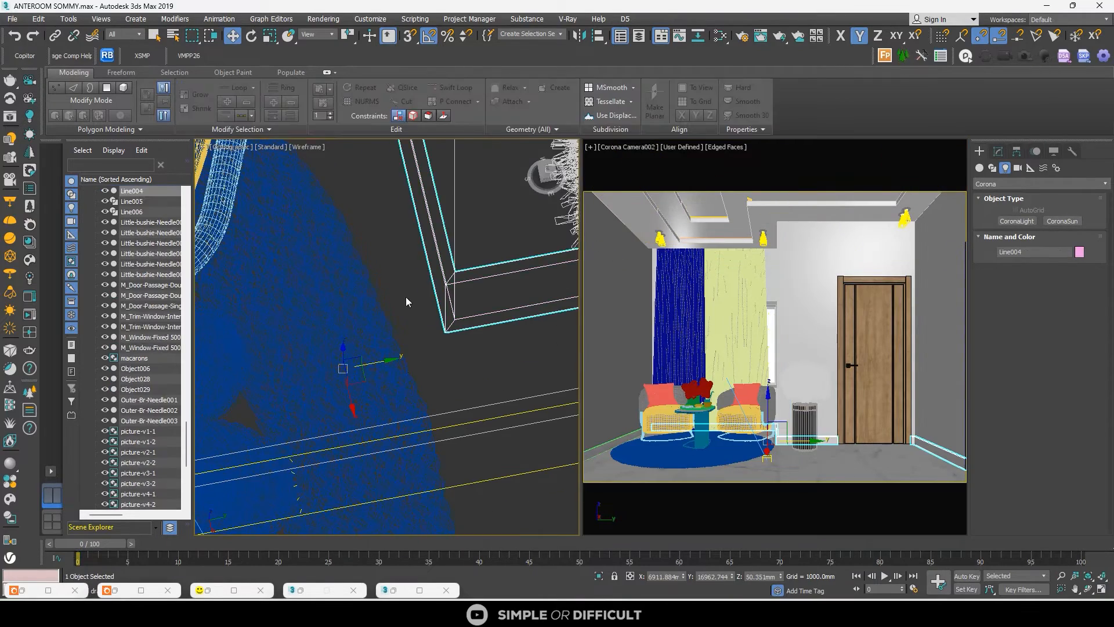
scroll(444, 290, down, 10)
click(598, 576)
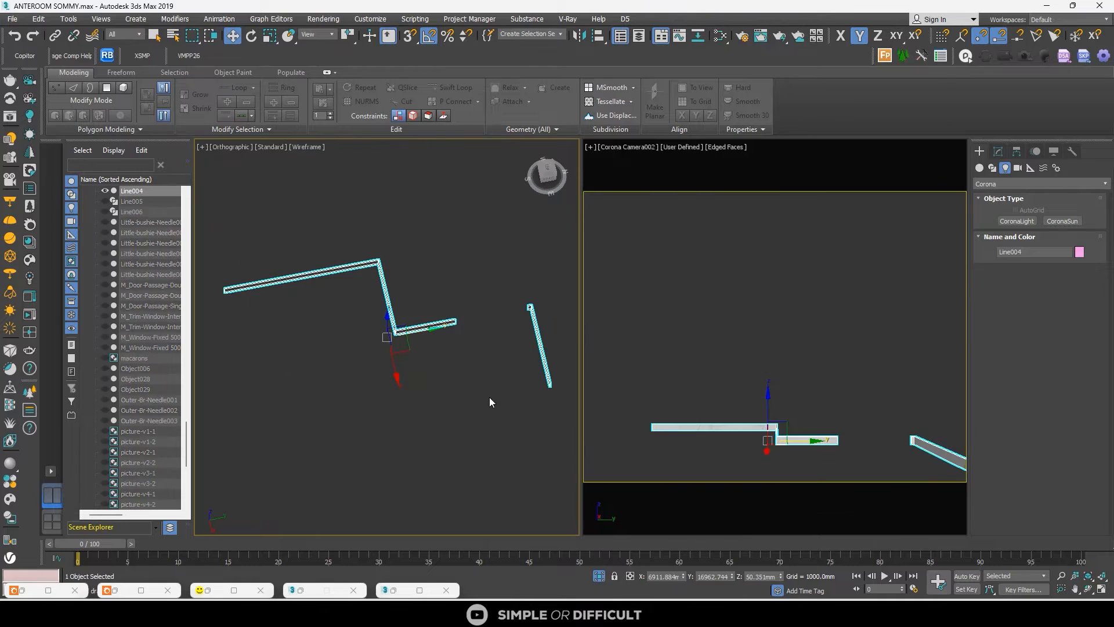
click(311, 147)
click(335, 222)
scroll(415, 328, up, 9)
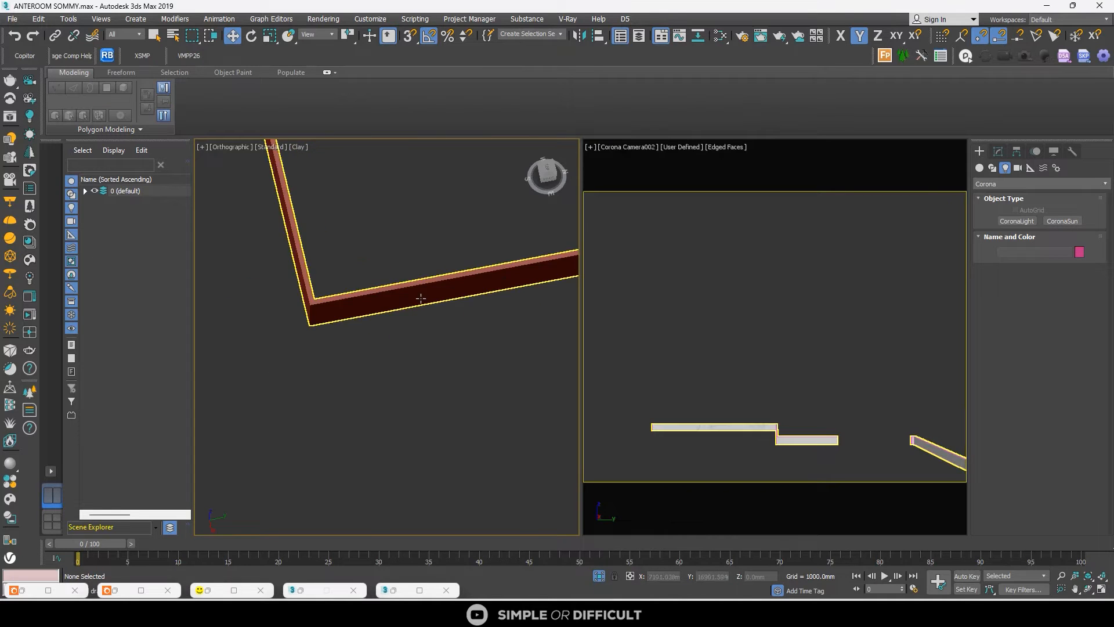
Examine the isolated skirting's corner and cut ends from several angles, and exit isolation with the skirting selected
click(420, 298)
scroll(418, 298, down, 4)
alt+middle_drag(418, 299, 309, 304)
scroll(408, 402, up, 8)
scroll(408, 402, up, 5)
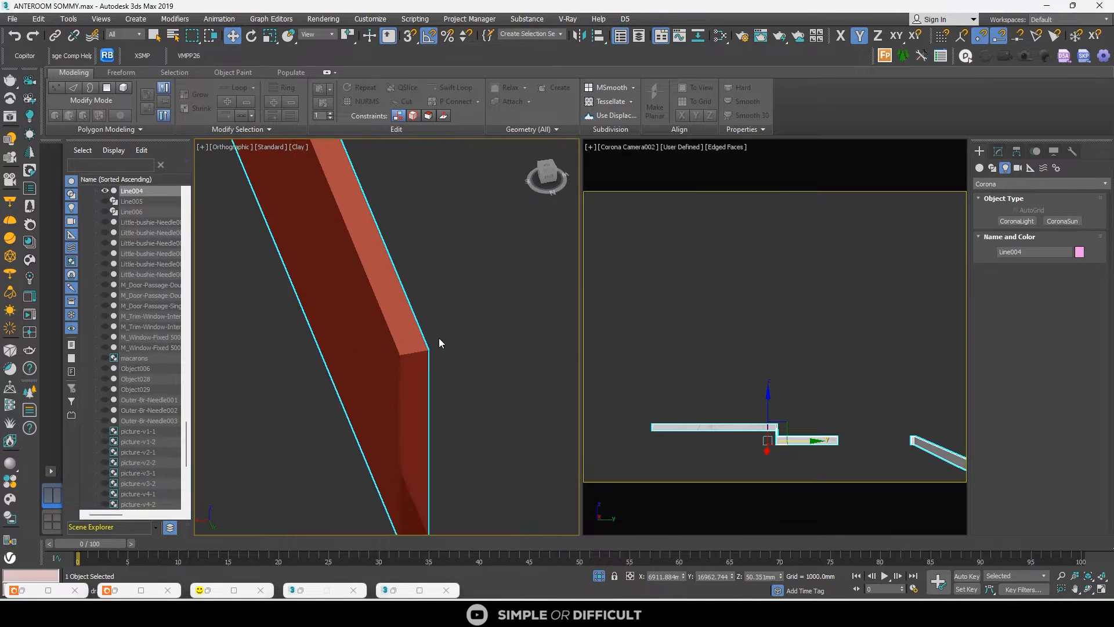
click(439, 337)
scroll(438, 339, down, 5)
alt+middle_drag(438, 402, 416, 378)
scroll(371, 385, down, 5)
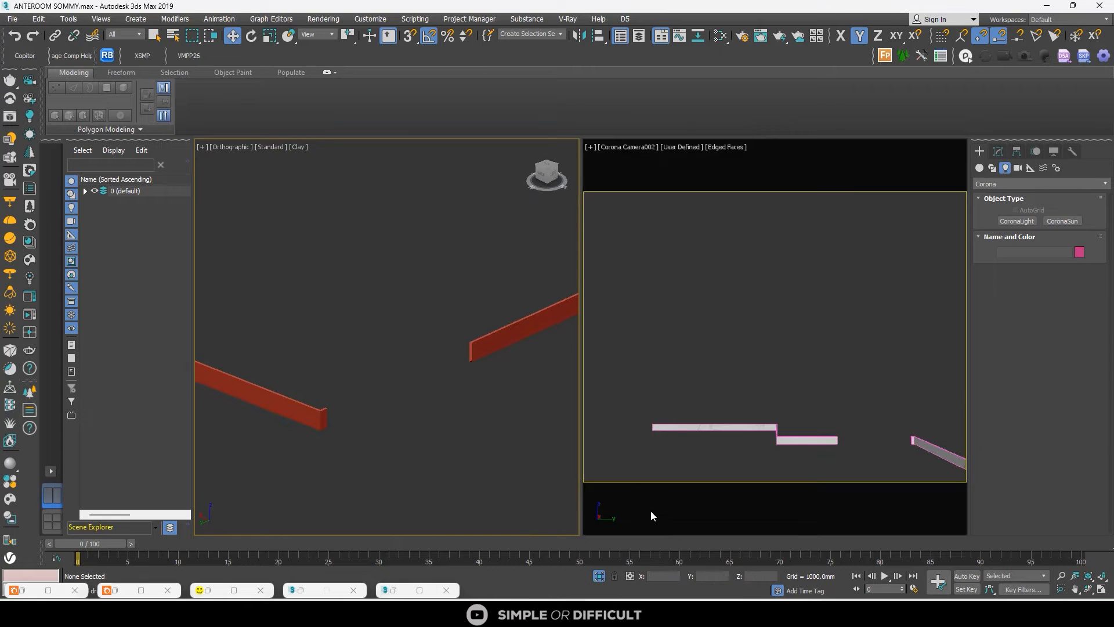
click(602, 577)
click(785, 439)
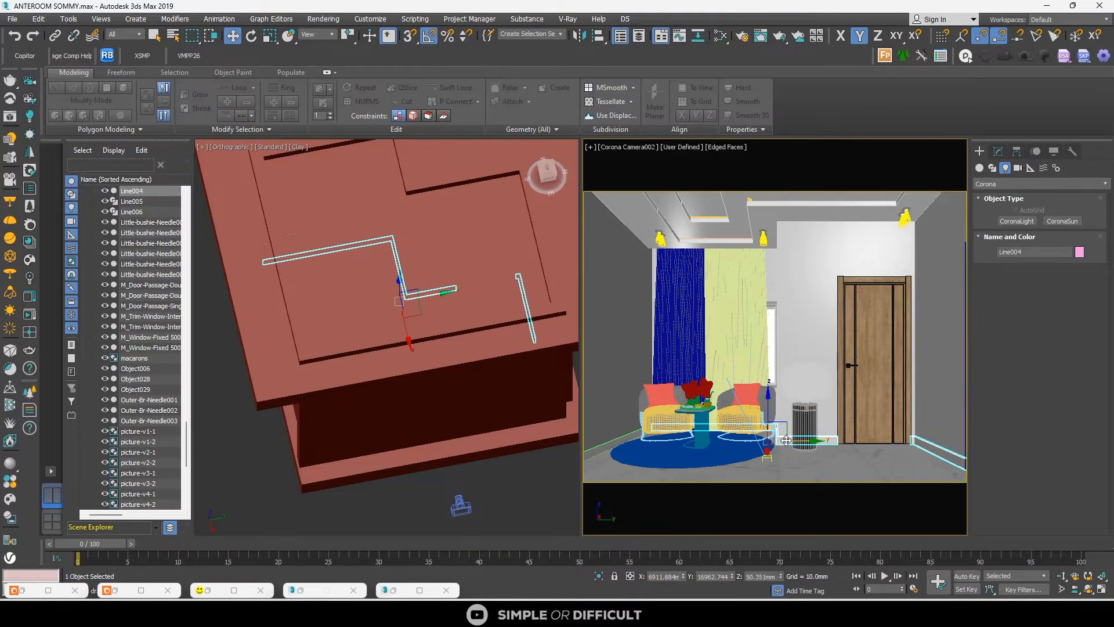
Bring back the Corona frame buffer and inspect the render around the plant pot and the door
middle_click(423, 447)
right_click(390, 428)
click(372, 418)
scroll(688, 365, up, 2)
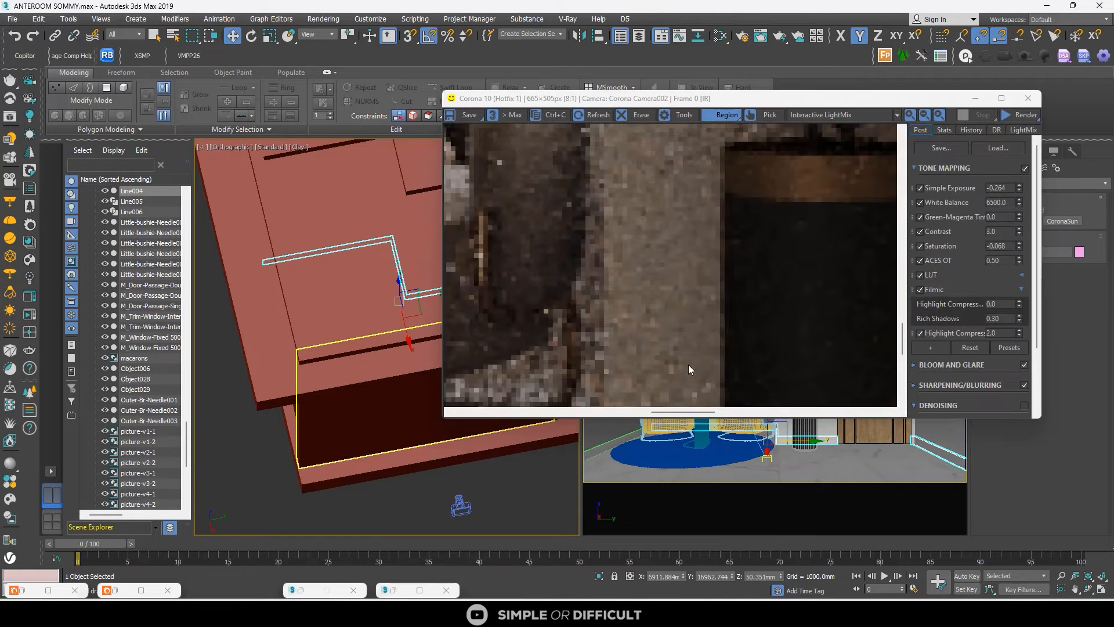
scroll(628, 319, down, 1)
scroll(628, 318, down, 2)
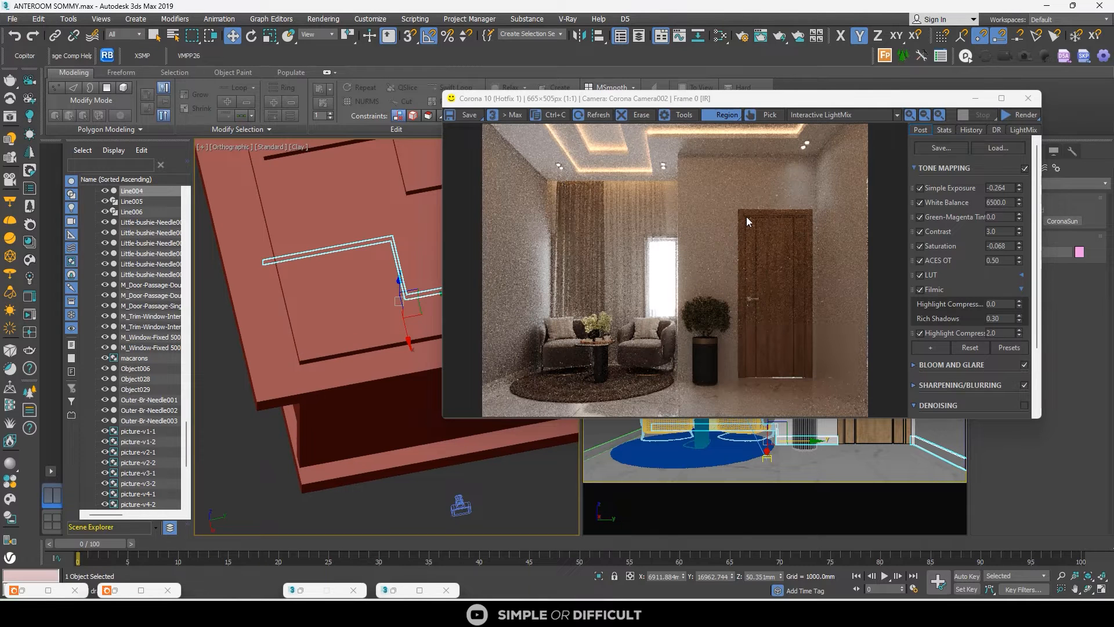
click(975, 98)
Assign the Wall Paint material, picked from the wall beside the door, to the side wall next to the curtains
click(606, 272)
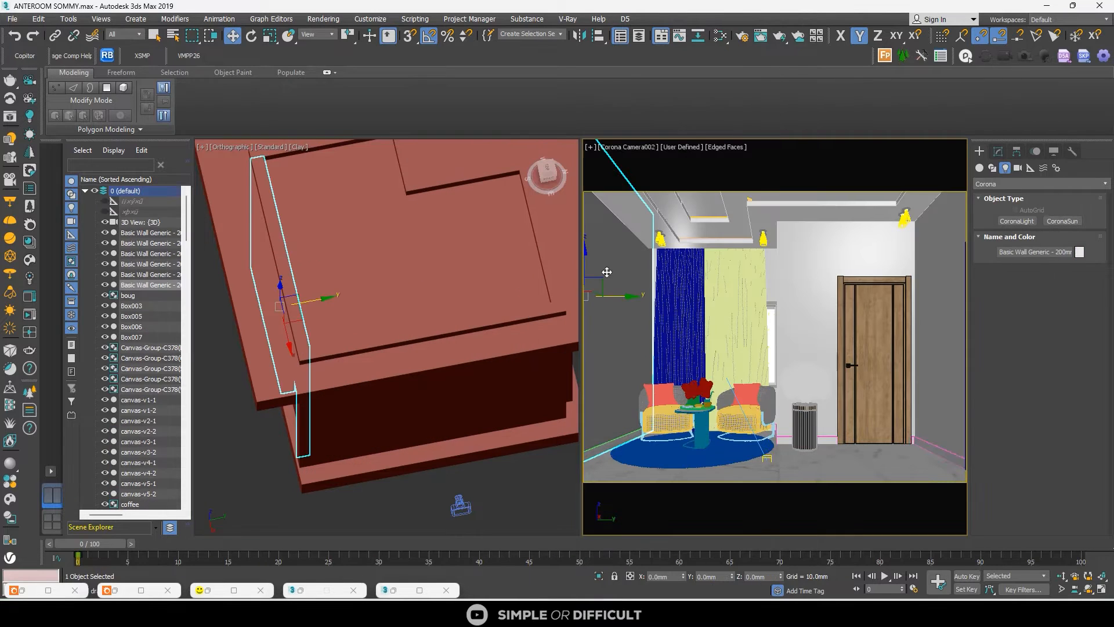
click(720, 36)
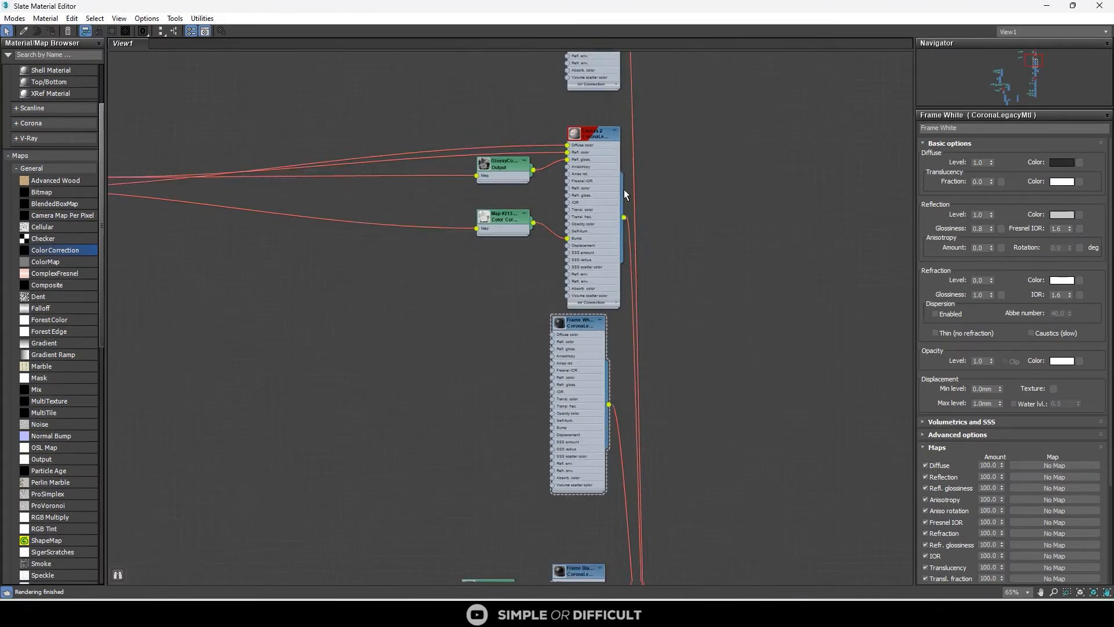
double_click(649, 3)
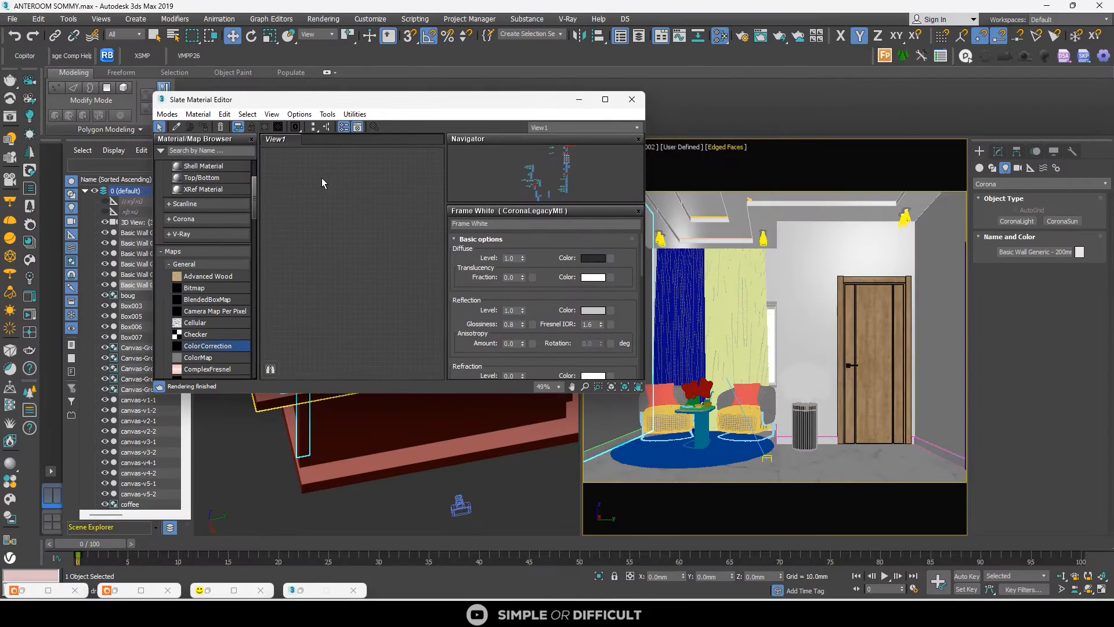
click(177, 128)
click(814, 264)
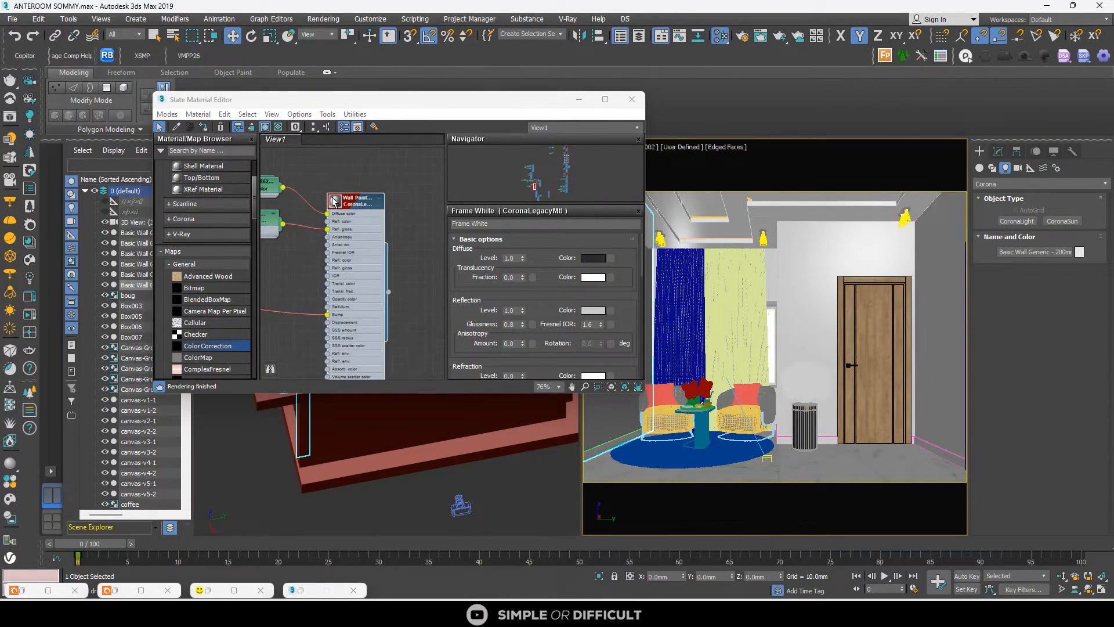
click(205, 130)
click(579, 100)
Rerun the interactive render to check the repainted side wall
scroll(398, 267, down, 6)
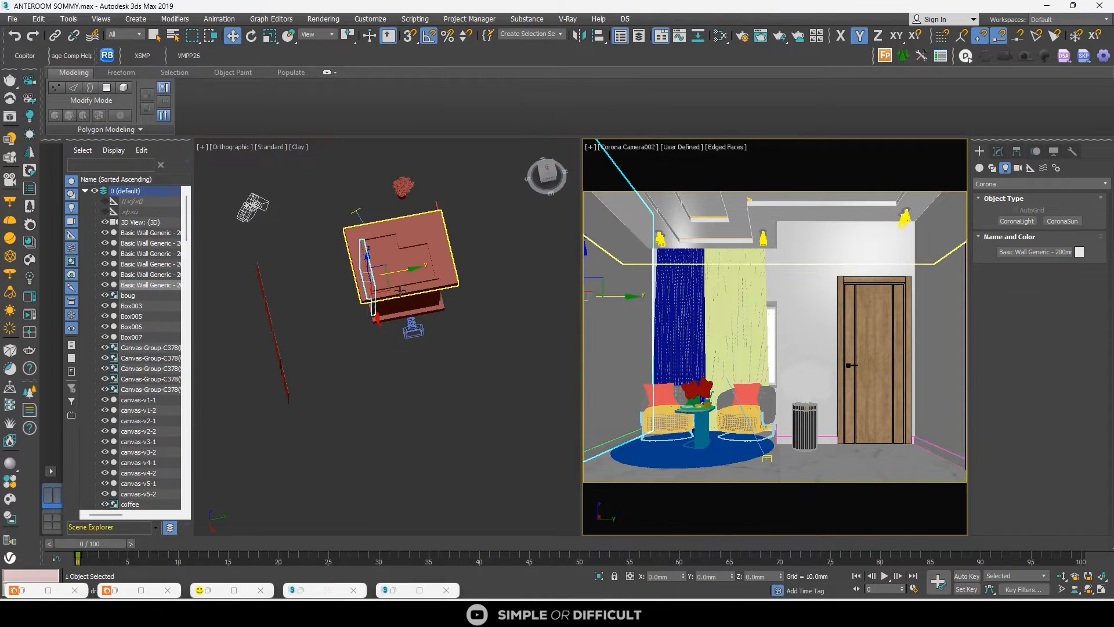
click(500, 293)
right_click(499, 281)
click(475, 277)
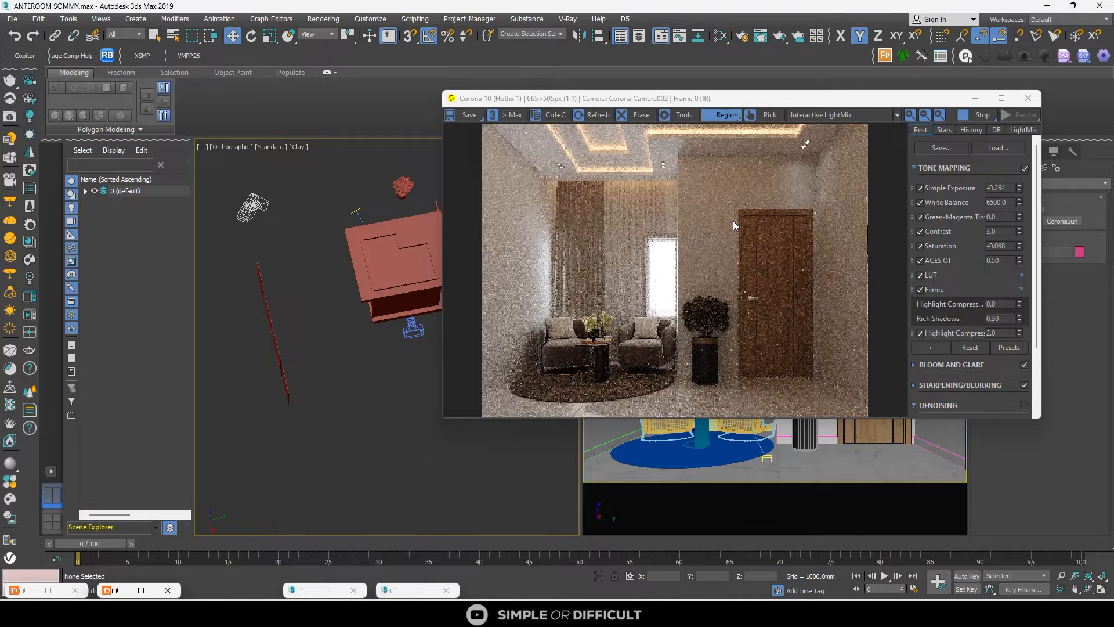
Move the round jute rug about 15 mm along positive Y in a wireframe top view
click(721, 450)
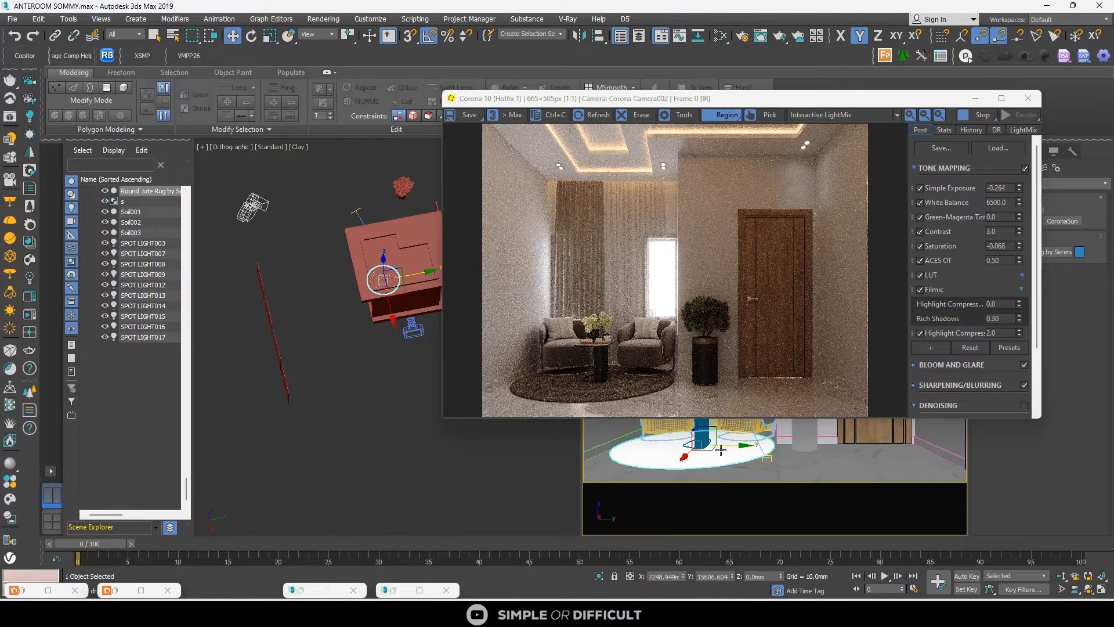
click(975, 98)
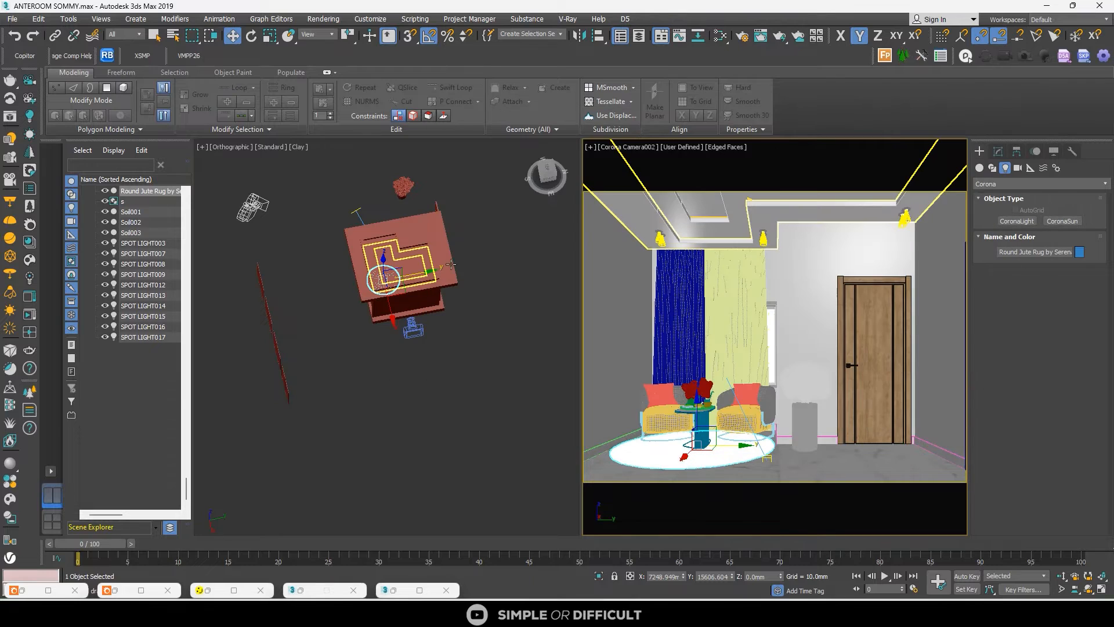
middle_click(369, 278)
key(t)
key(z)
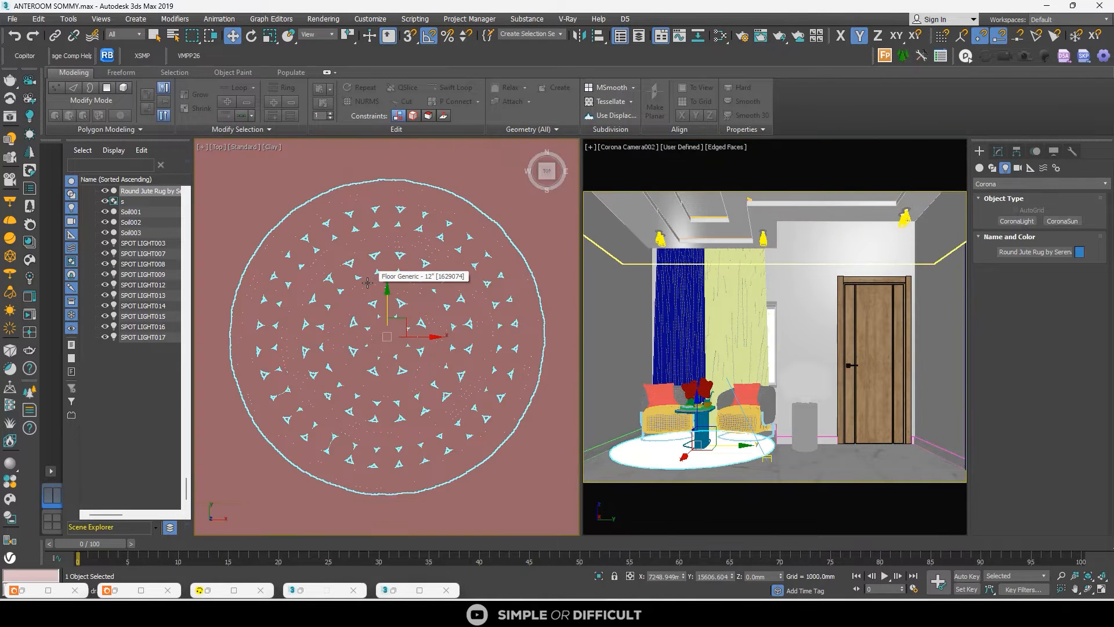
scroll(367, 284, down, 3)
scroll(367, 285, down, 1)
key(F3)
scroll(367, 284, up, 5)
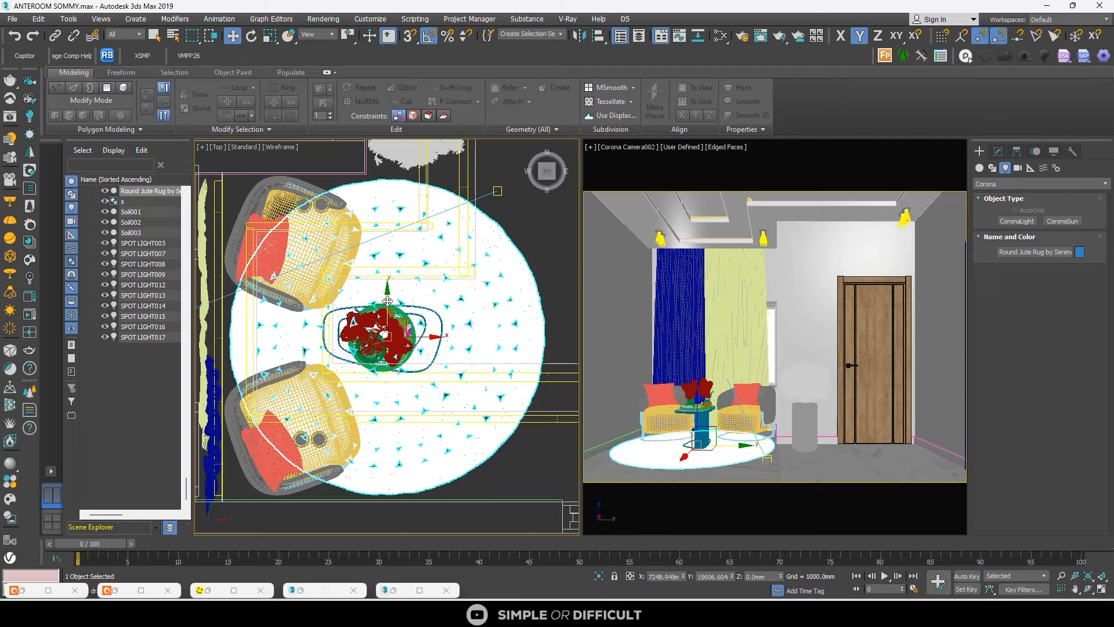
drag(388, 301, 388, 298)
scroll(388, 298, down, 3)
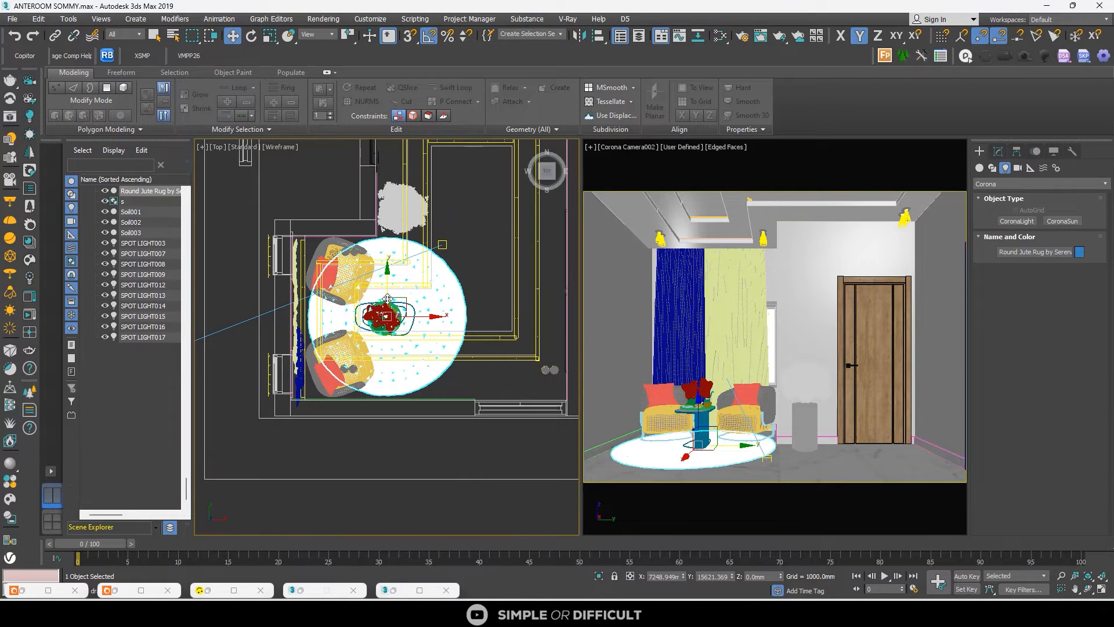
scroll(378, 302, down, 3)
Rerun the interactive render with nothing selected and inspect the curtains and window up close
click(238, 247)
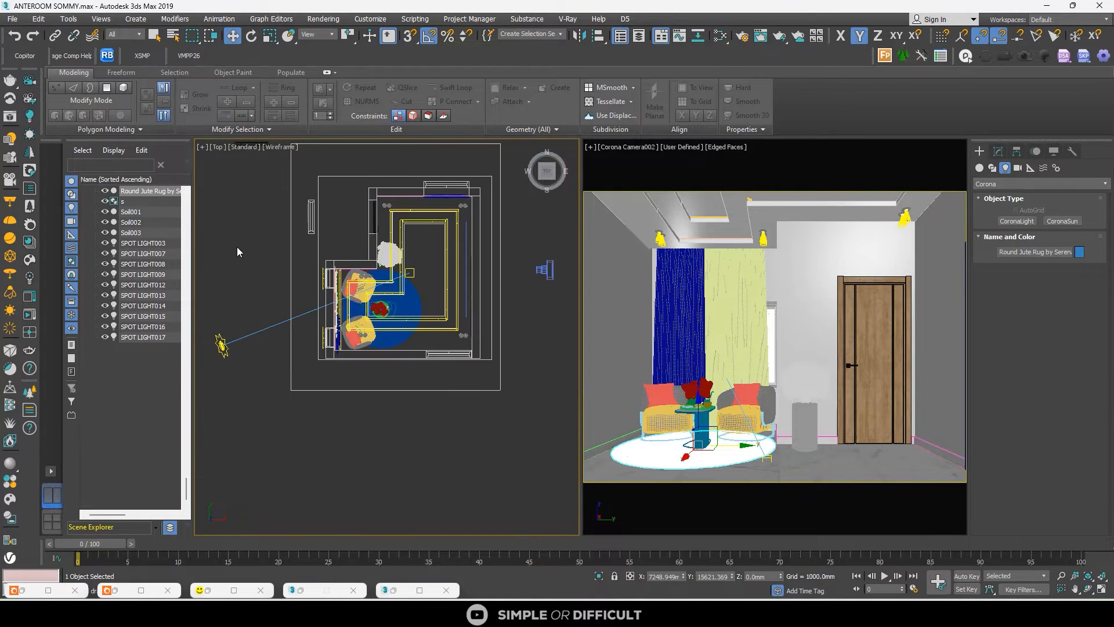
right_click(234, 244)
click(208, 226)
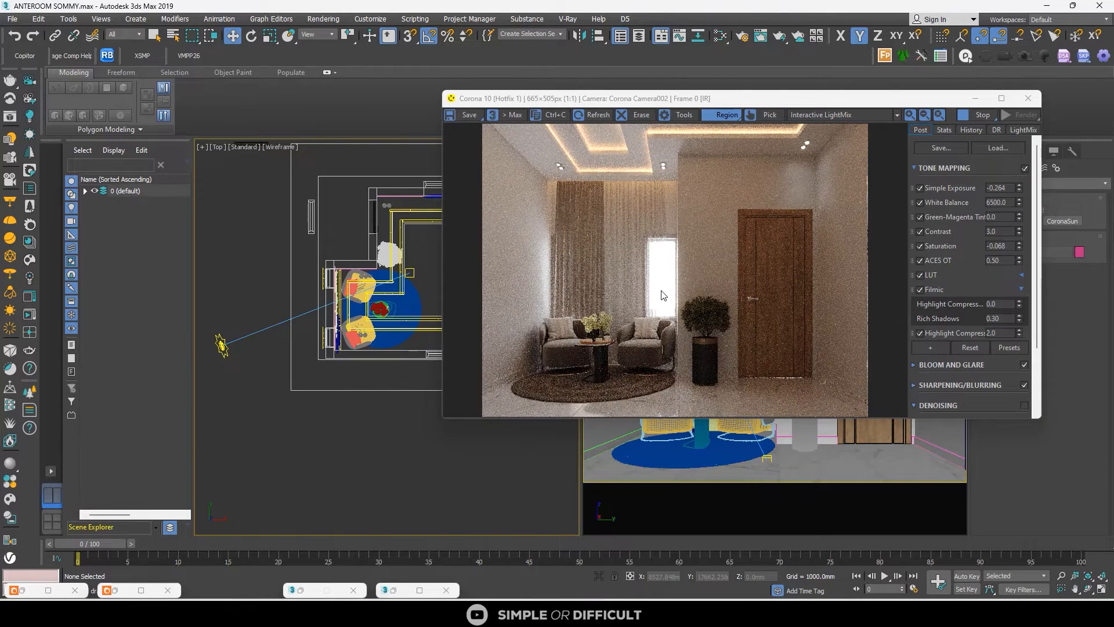
scroll(593, 224, up, 2)
scroll(593, 224, down, 1)
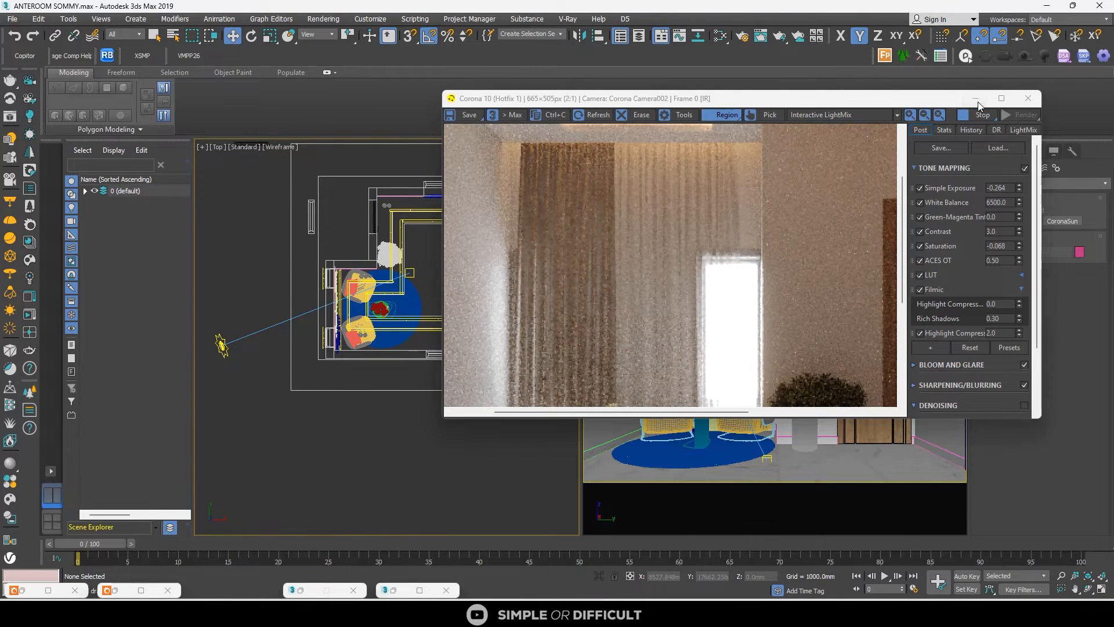
click(975, 99)
Turn on Cast Shadows in the object properties of the blue curtain, Object006
scroll(348, 326, up, 4)
click(344, 365)
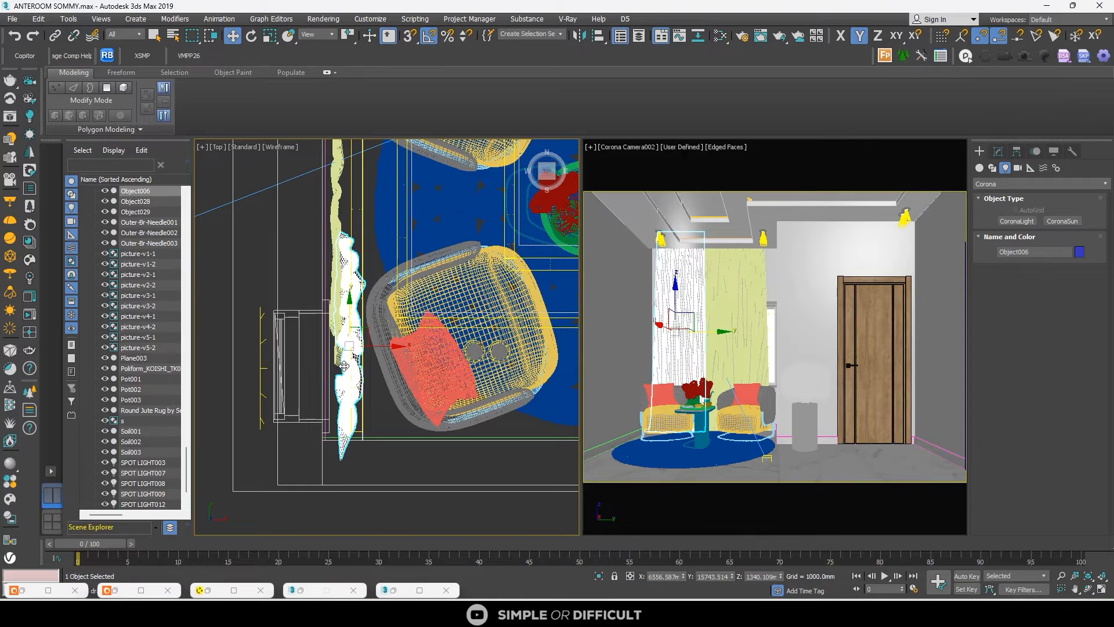
right_click(348, 365)
mouse_move(359, 353)
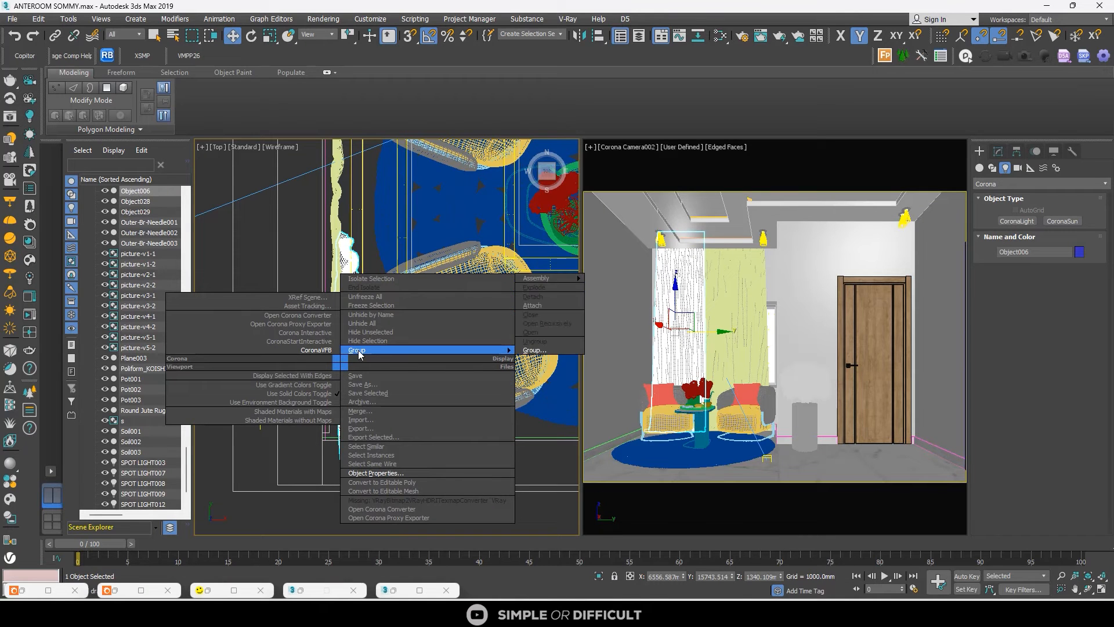
click(383, 473)
click(575, 337)
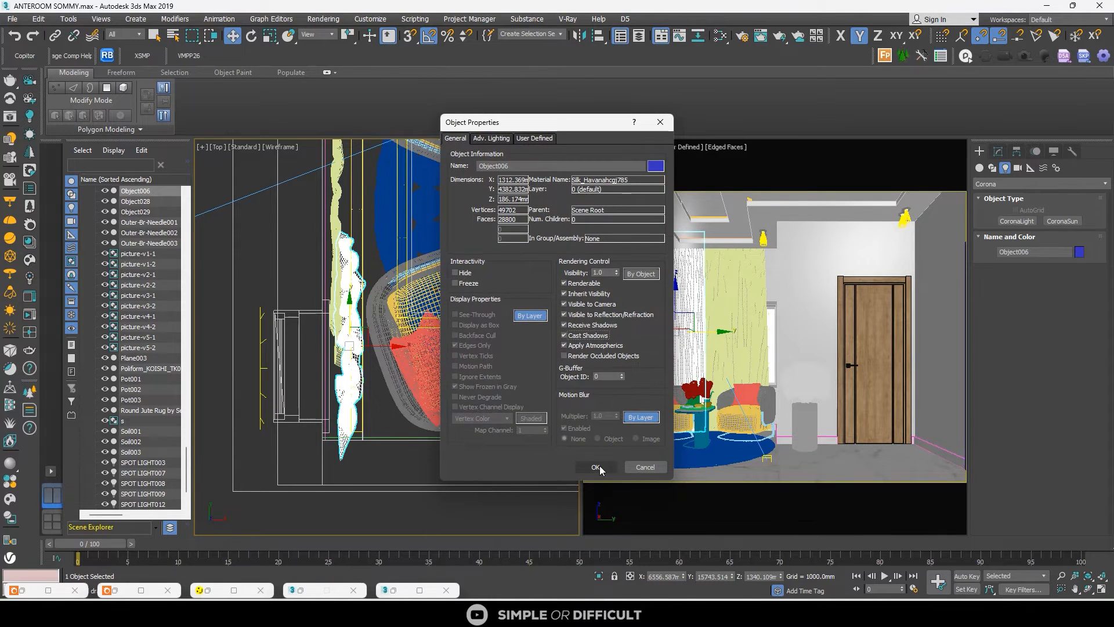
click(596, 466)
Show the interactive render full-screen and inspect how the curtain blocks the window light
click(234, 590)
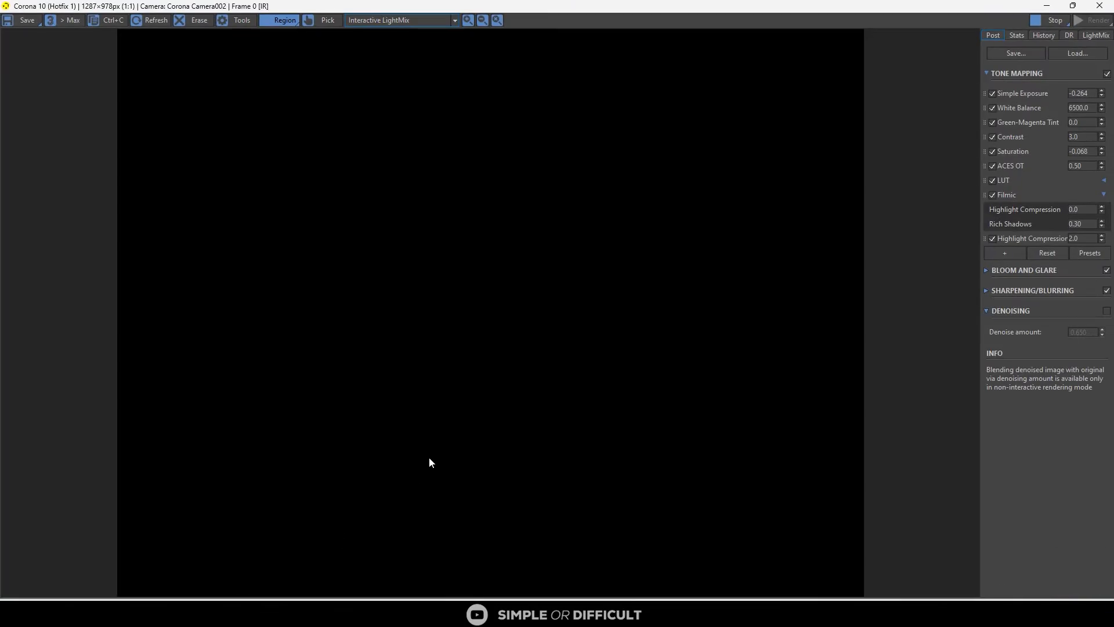
scroll(305, 319, up, 1)
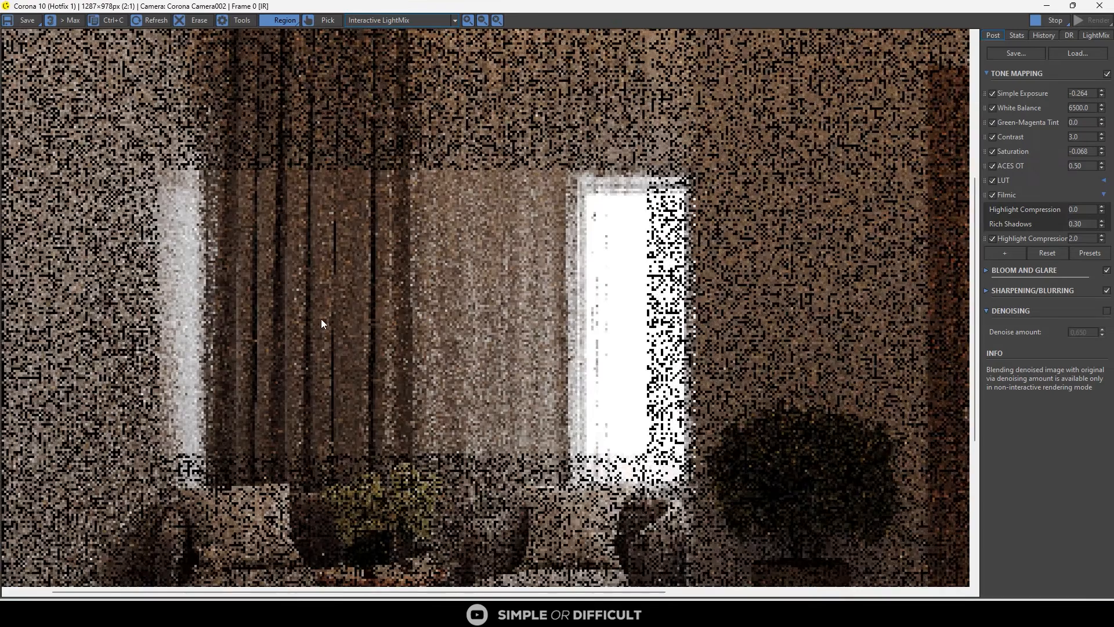
scroll(429, 344, down, 1)
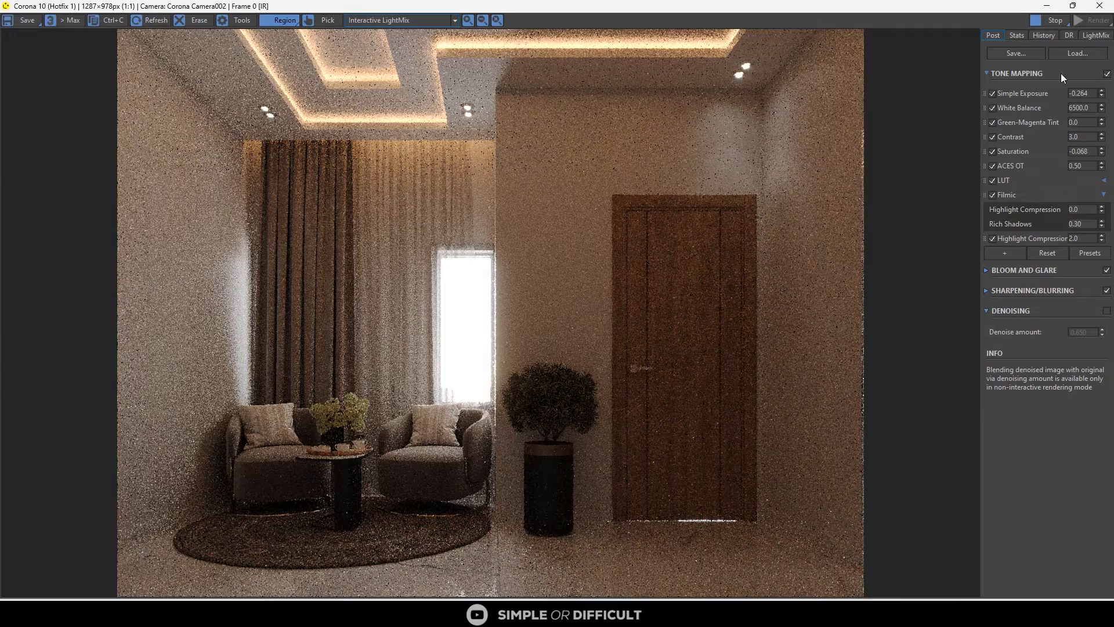
Set the render's Simple Exposure to 0 in tone mapping
click(1102, 91)
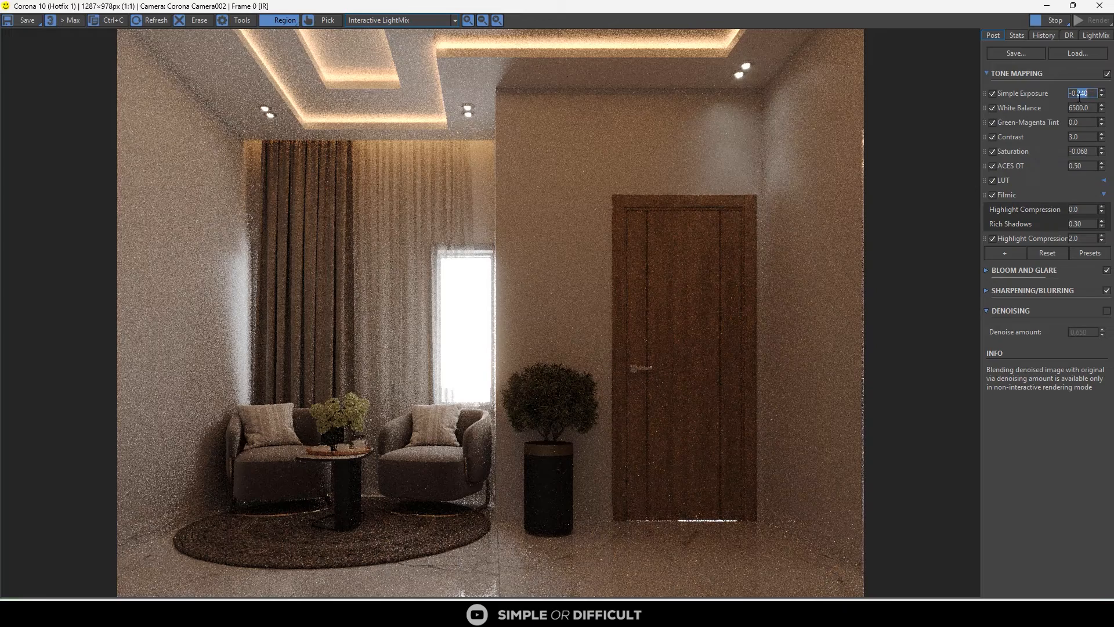
drag(1088, 94, 1043, 88)
text(0)
key(Return)
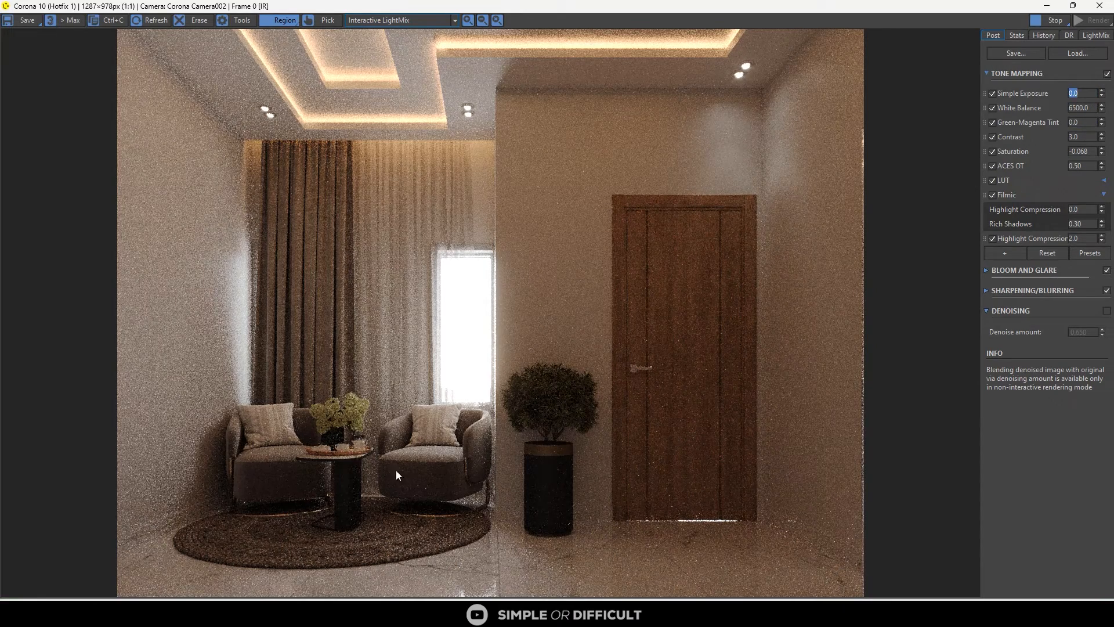
scroll(361, 446, up, 1)
scroll(364, 438, down, 1)
Set the intensity of the ceiling cove lights Corona Light008 and Corona Light013 to 10
drag(1038, 6, 820, 199)
click(855, 195)
scroll(469, 268, down, 5)
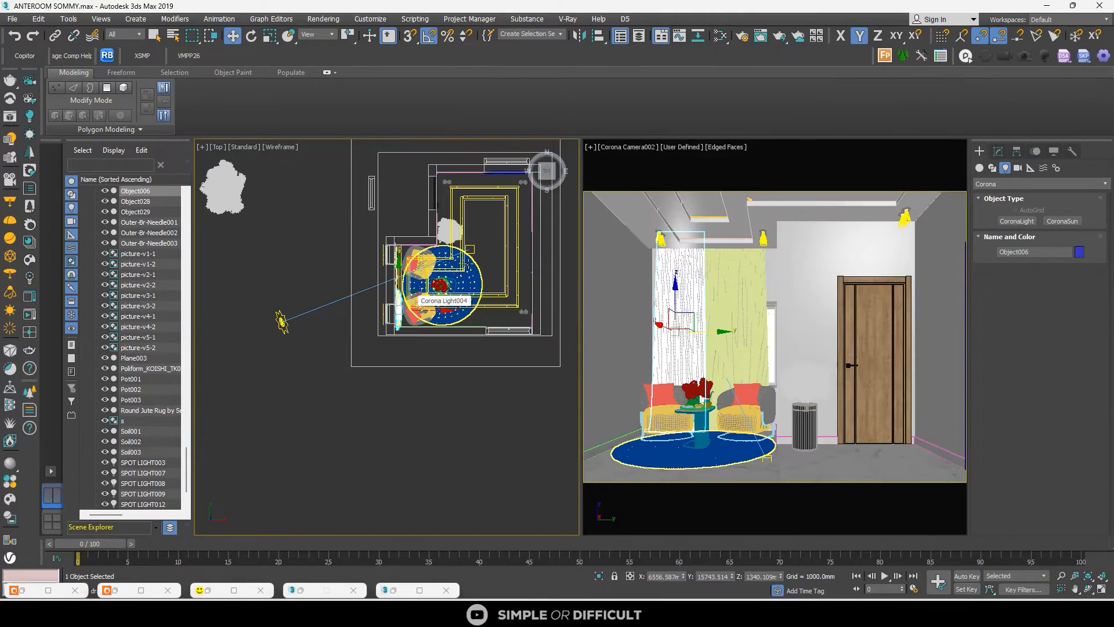
scroll(470, 268, up, 4)
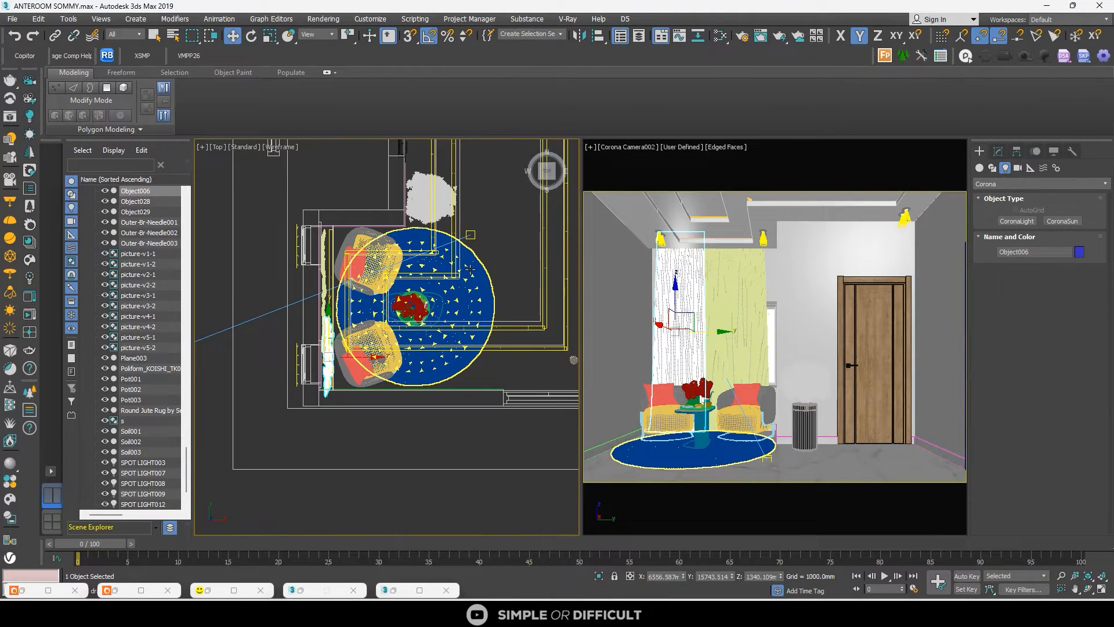
scroll(433, 172, up, 5)
click(441, 168)
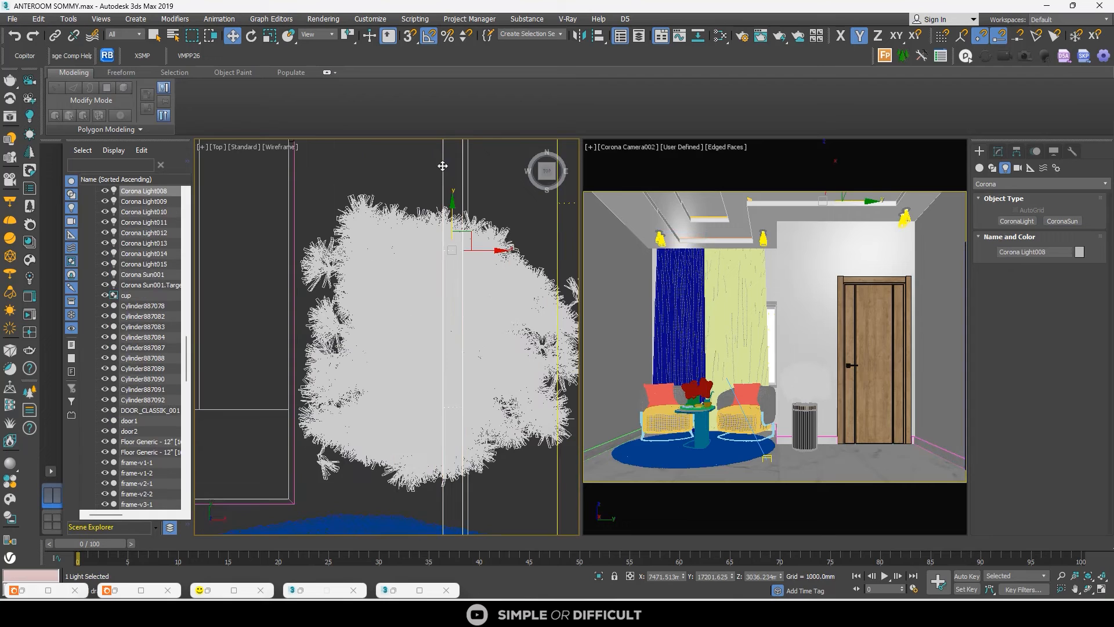
click(998, 151)
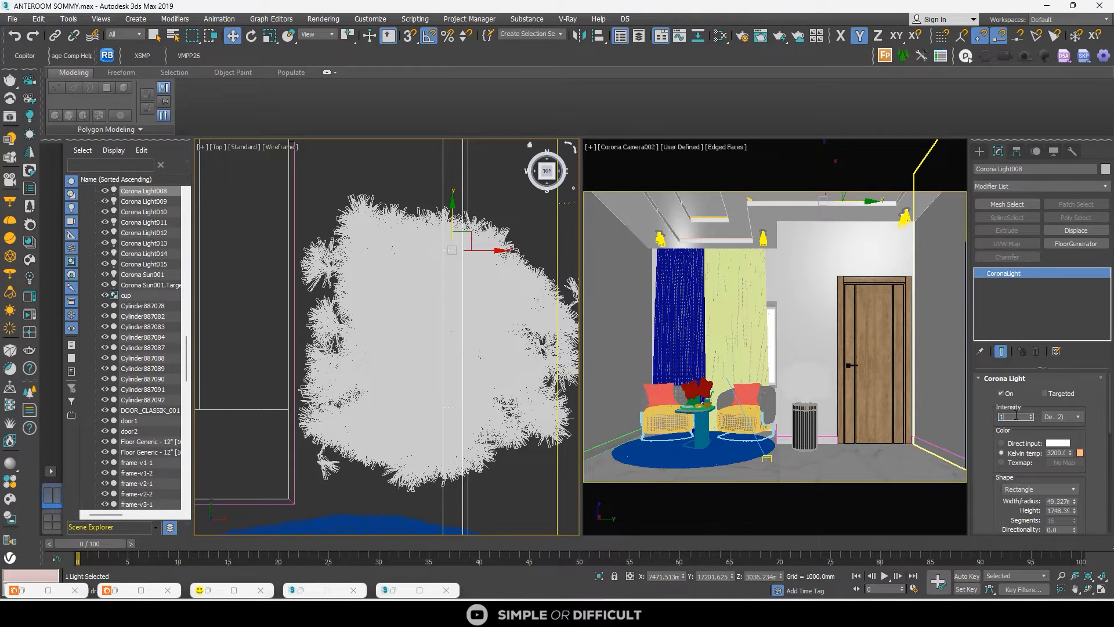
scroll(427, 264, down, 5)
click(433, 223)
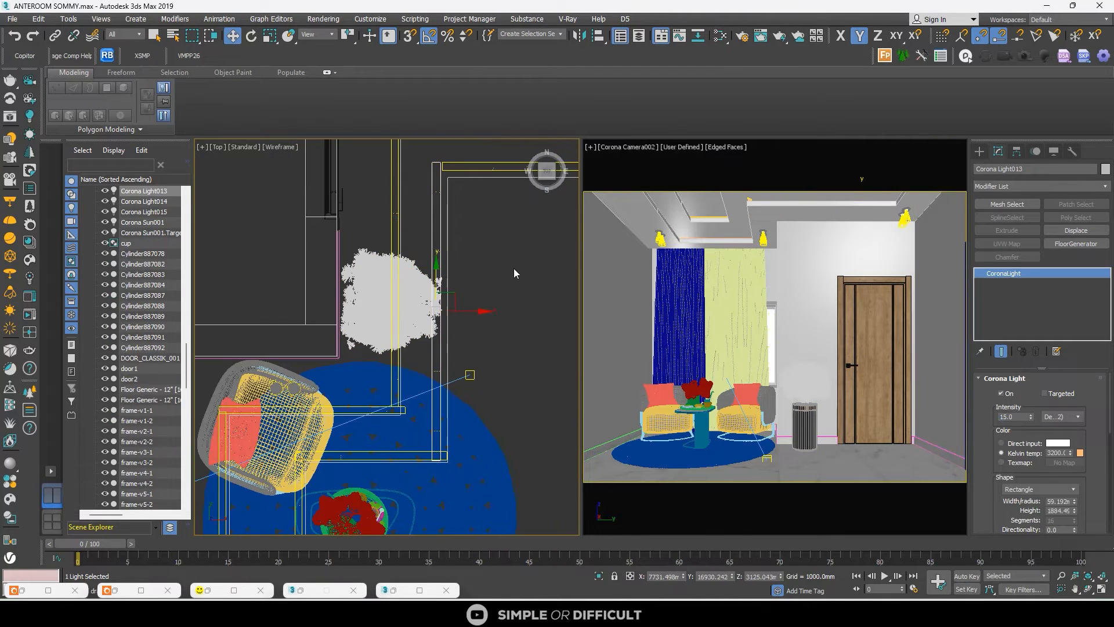
double_click(1014, 417)
Set the intensity of the long vertical cove lights Corona Light014 and Corona Light010 in the top view to 10
scroll(455, 350, down, 2)
middle_drag(542, 250, 448, 304)
scroll(480, 284, up, 2)
click(477, 287)
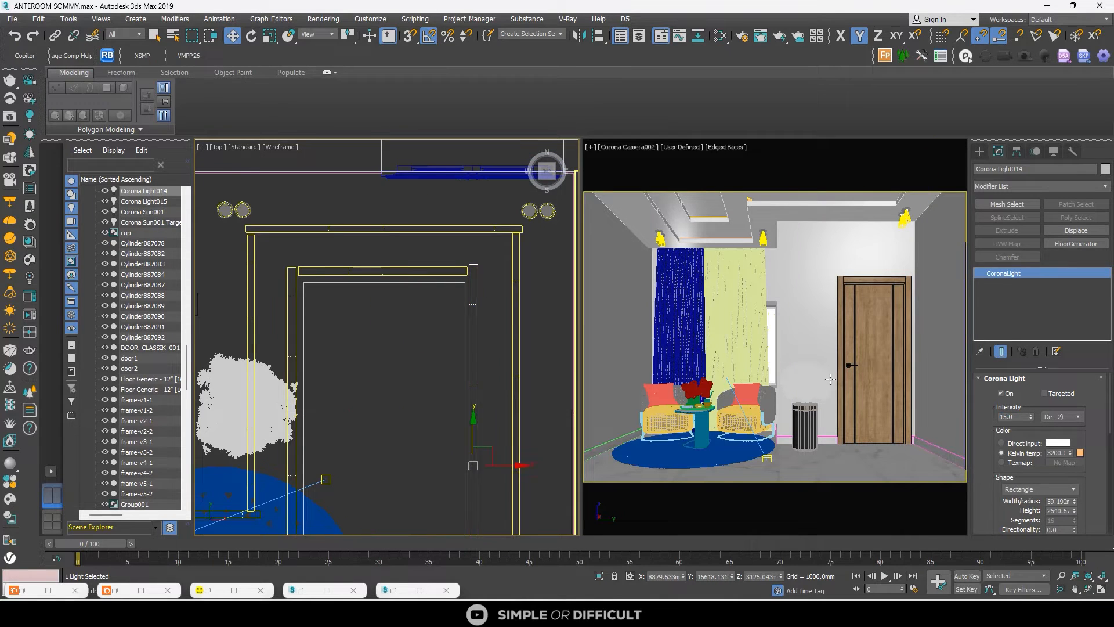
double_click(1010, 416)
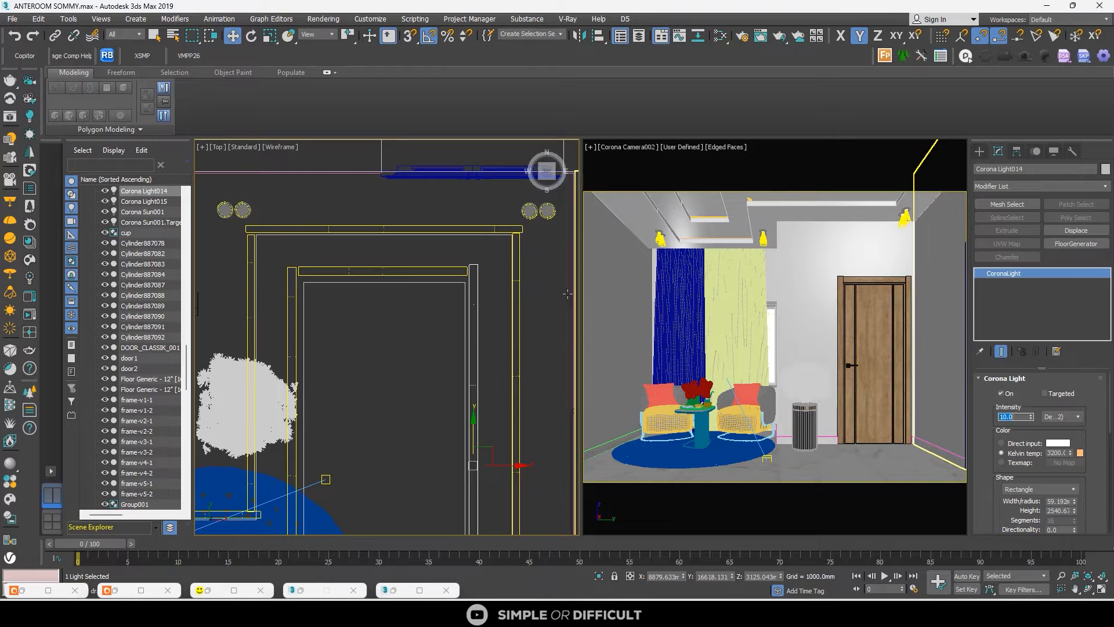
click(516, 341)
double_click(1025, 419)
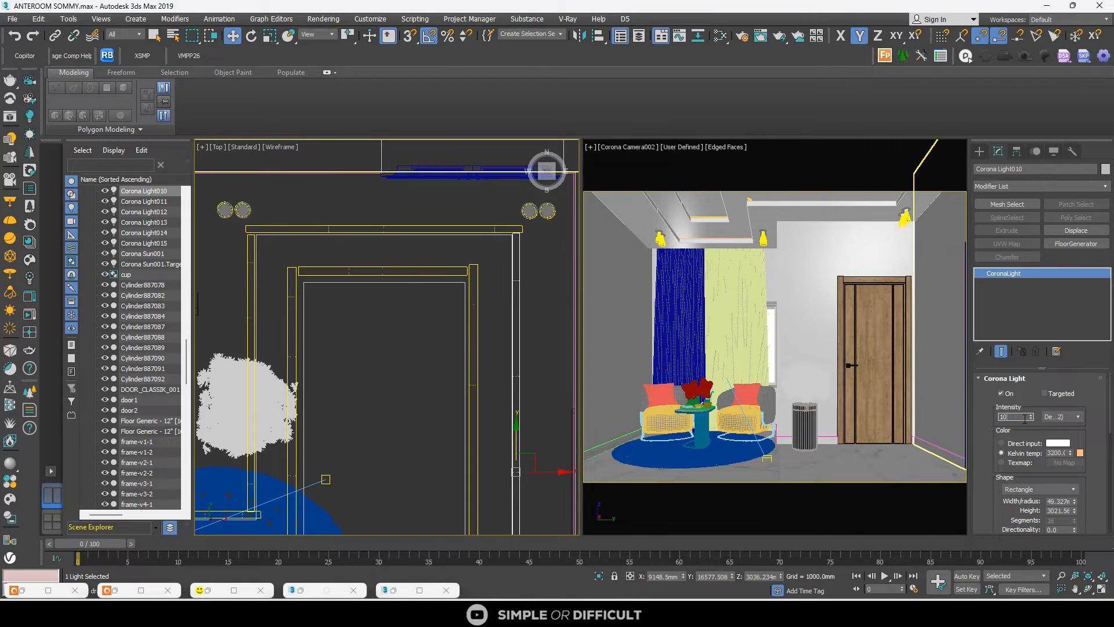
Set the intensity of the horizontal cove lights Corona Light009 and Corona Light012 in the top view to 10
click(465, 229)
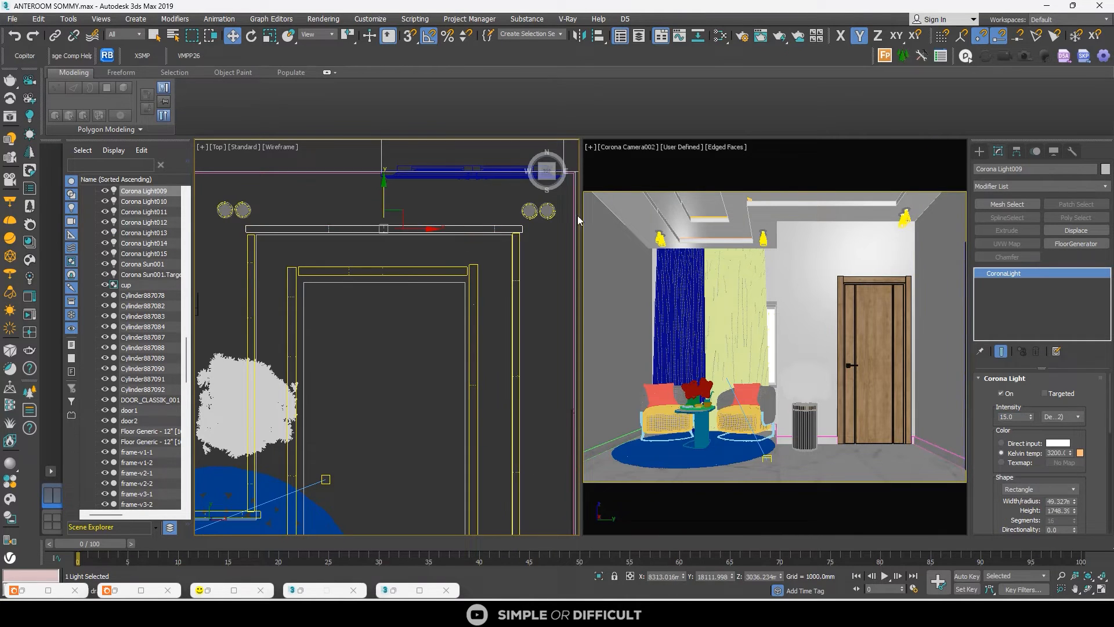
double_click(1010, 417)
click(707, 354)
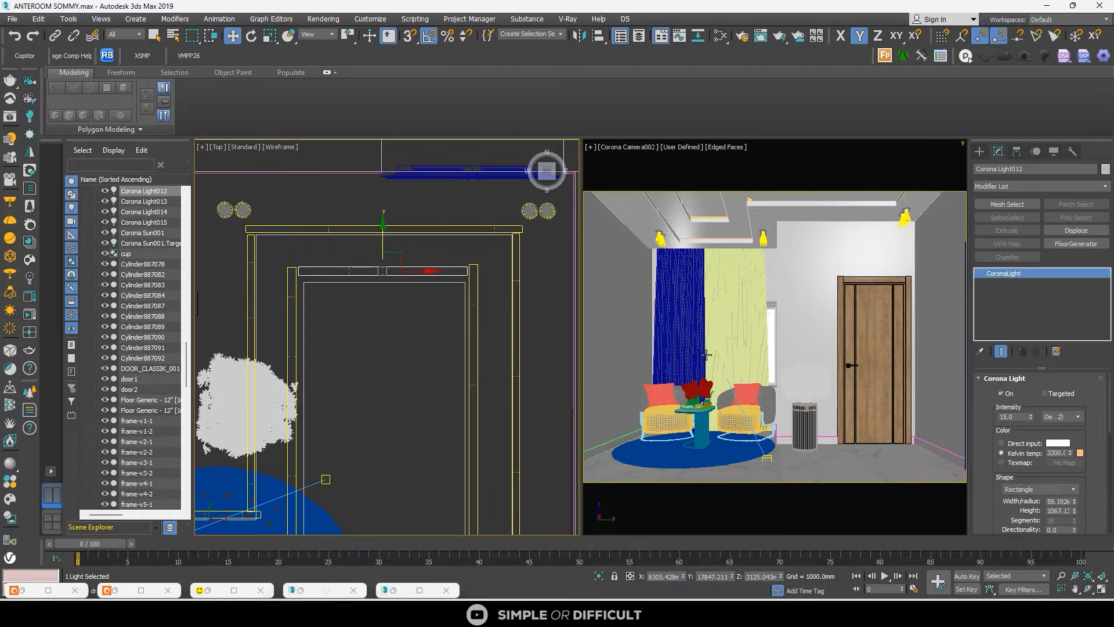
double_click(1018, 417)
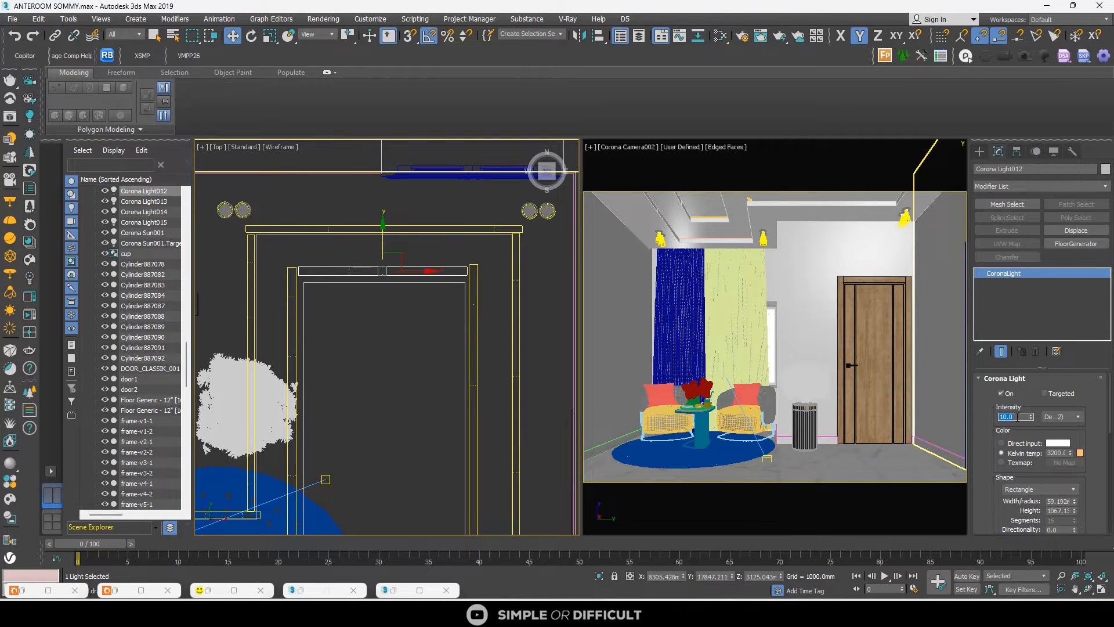
Set the intensity of the cove lights around the seating area, Corona Light011, Light004 and Light005, to 10
scroll(430, 356, down, 5)
scroll(433, 406, up, 8)
click(453, 347)
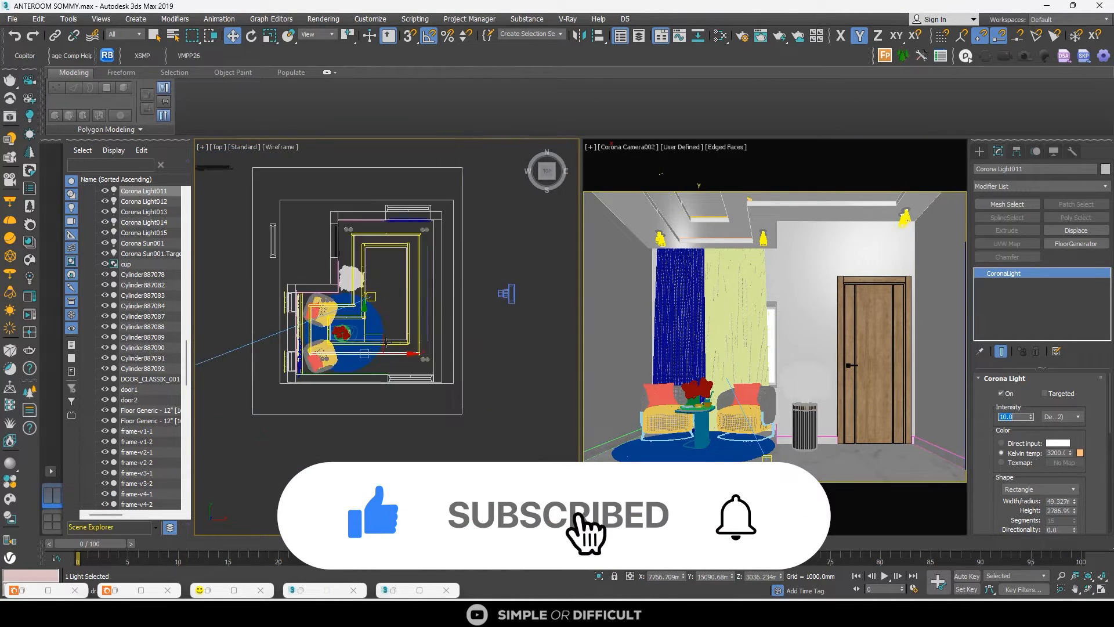
scroll(385, 342, up, 8)
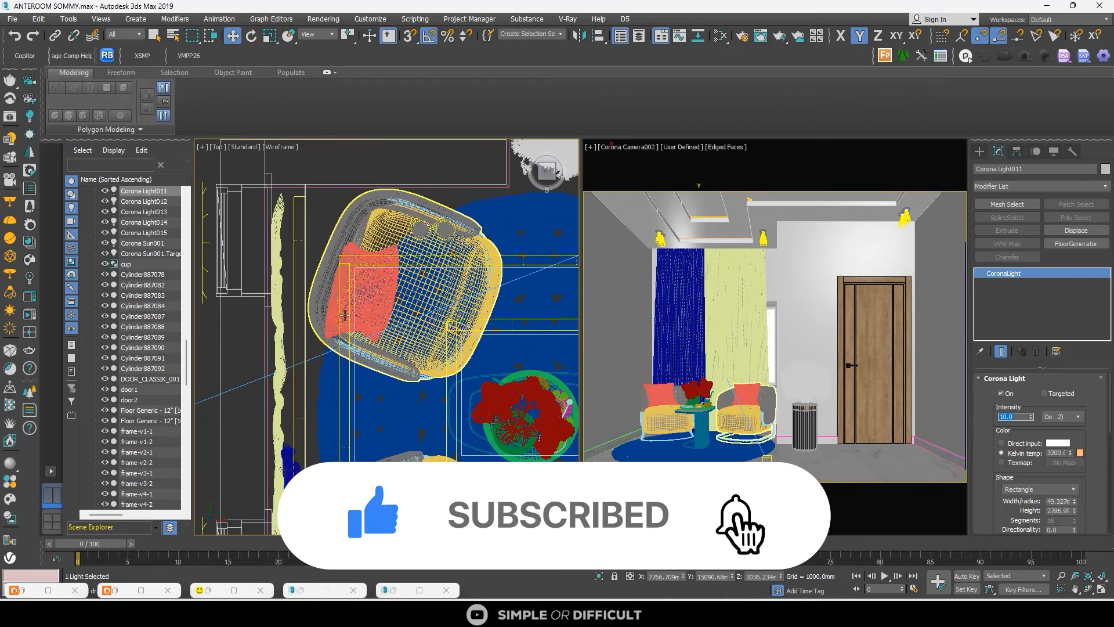
double_click(1019, 418)
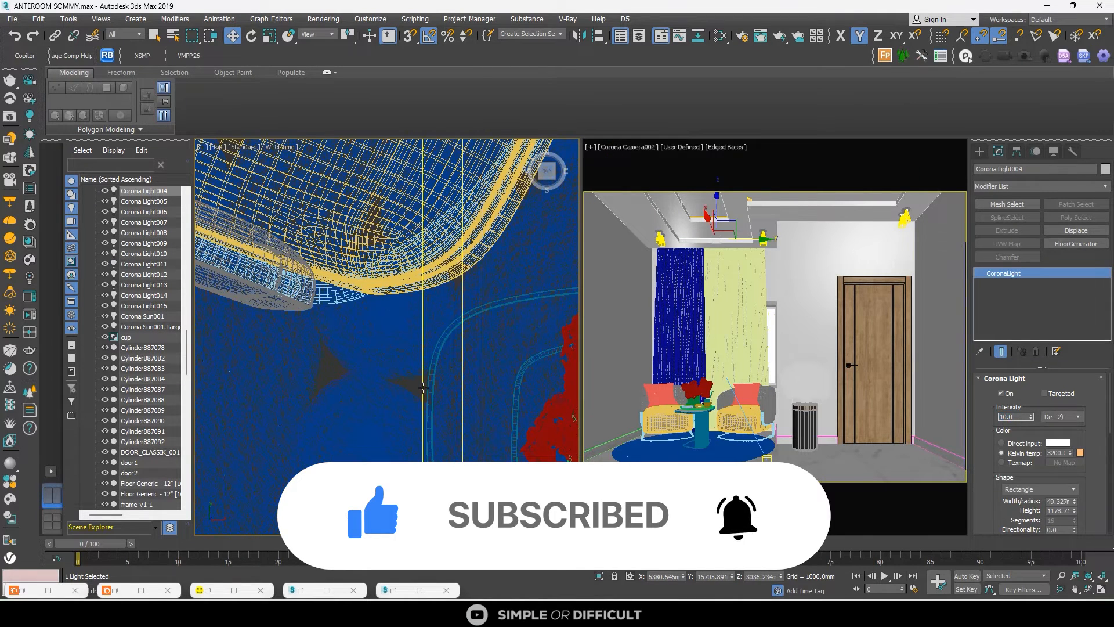
text(10)
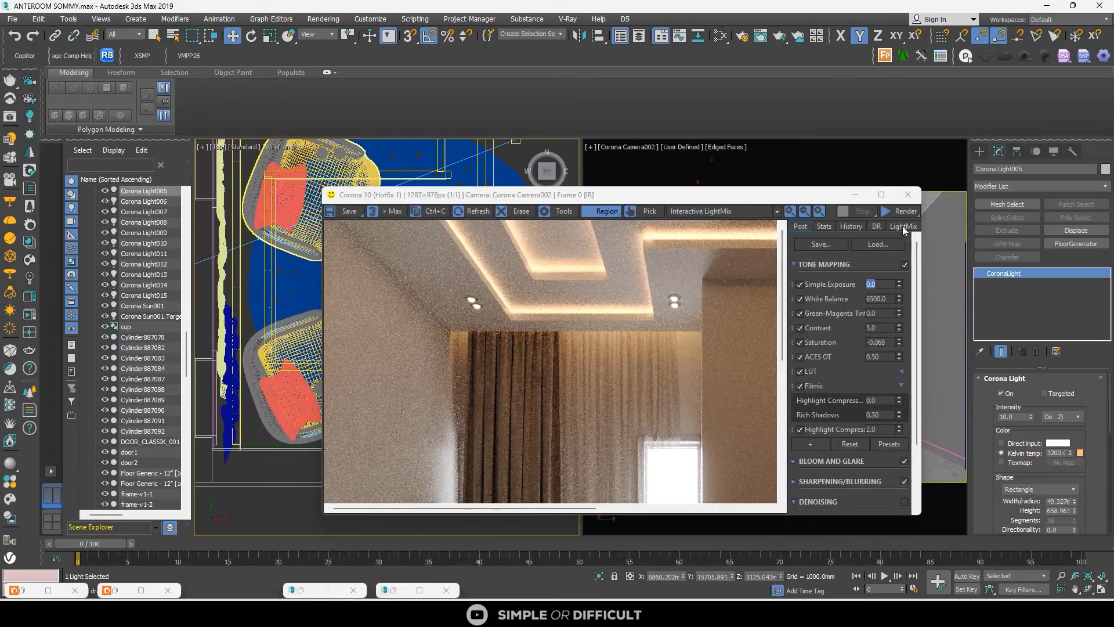
Inspect the dimmed cove lighting in the full-screen interactive render from Camera002, and stop the render
click(881, 194)
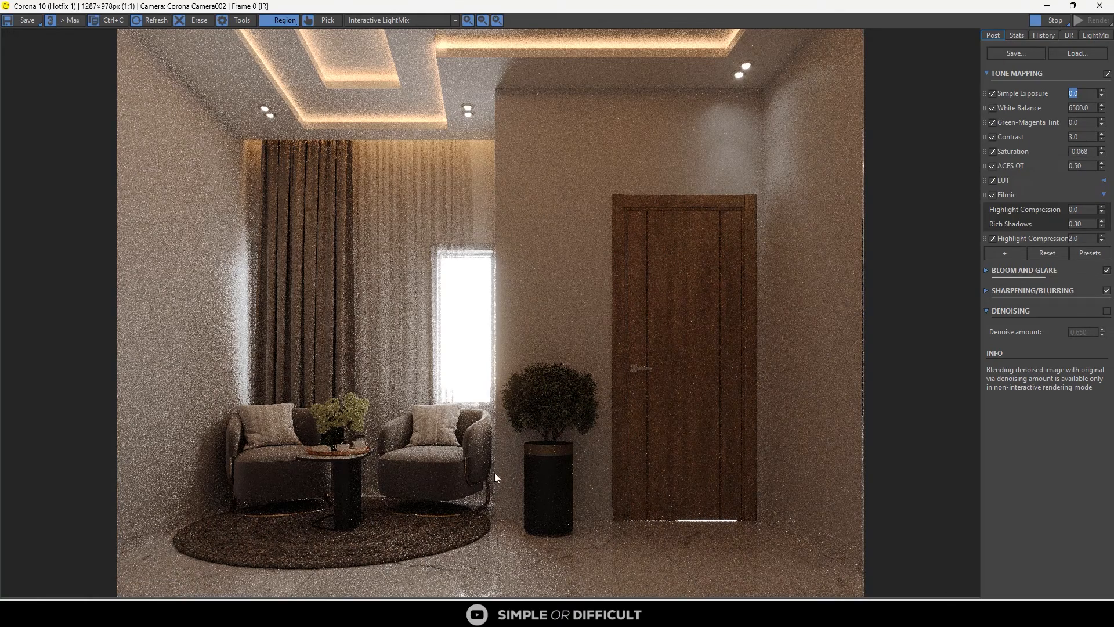
scroll(381, 489, up, 2)
scroll(408, 422, down, 2)
click(1049, 22)
click(1046, 6)
Save the anteroom scene file with nothing selected
scroll(281, 243, down, 3)
click(12, 20)
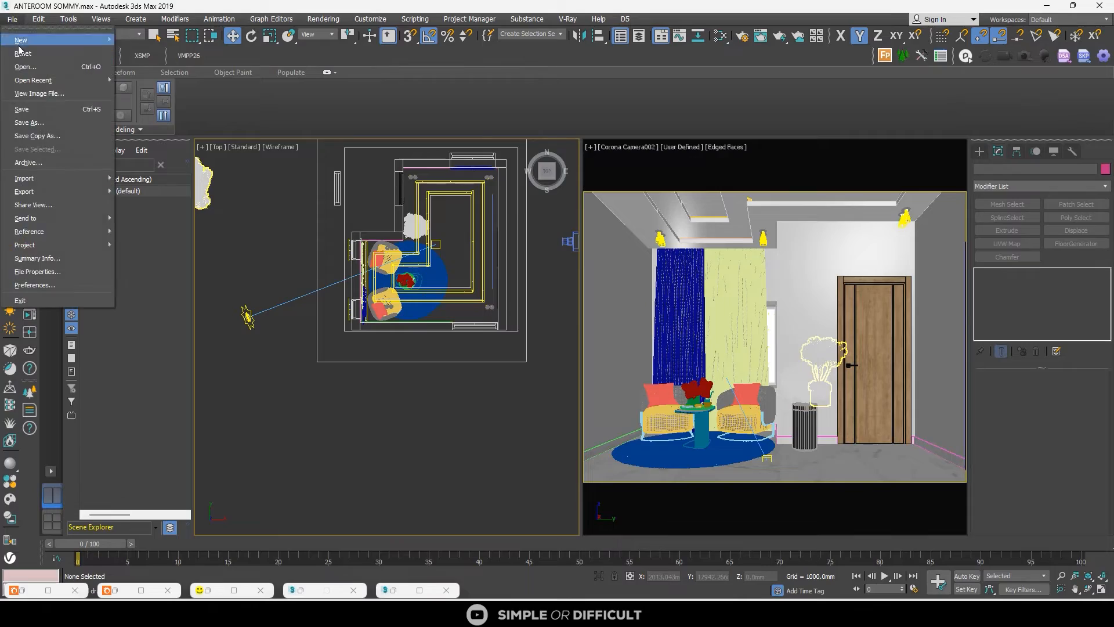
click(24, 110)
click(394, 590)
click(1046, 6)
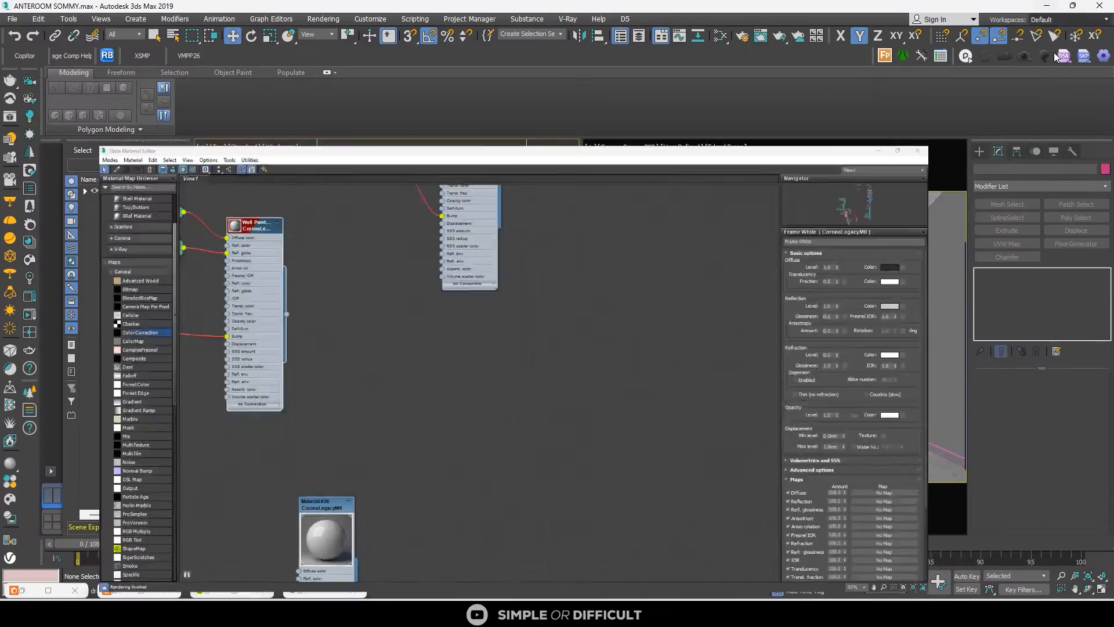
Move the restored render window clear of the camera viewport and switch that viewport to Corona Camera001
right_click(387, 420)
click(364, 411)
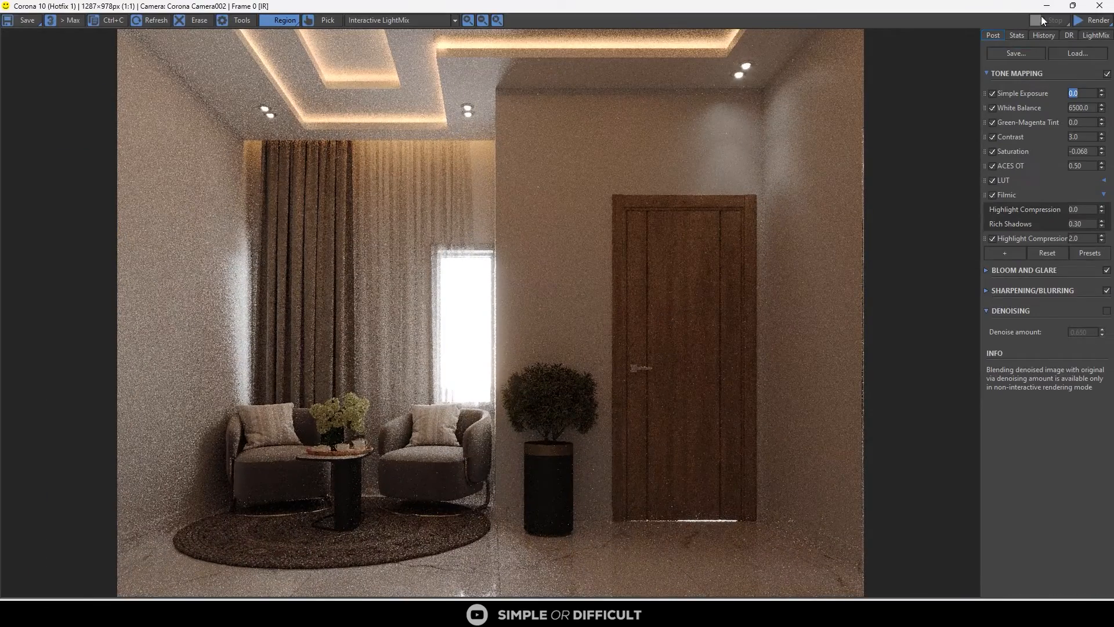
click(1073, 6)
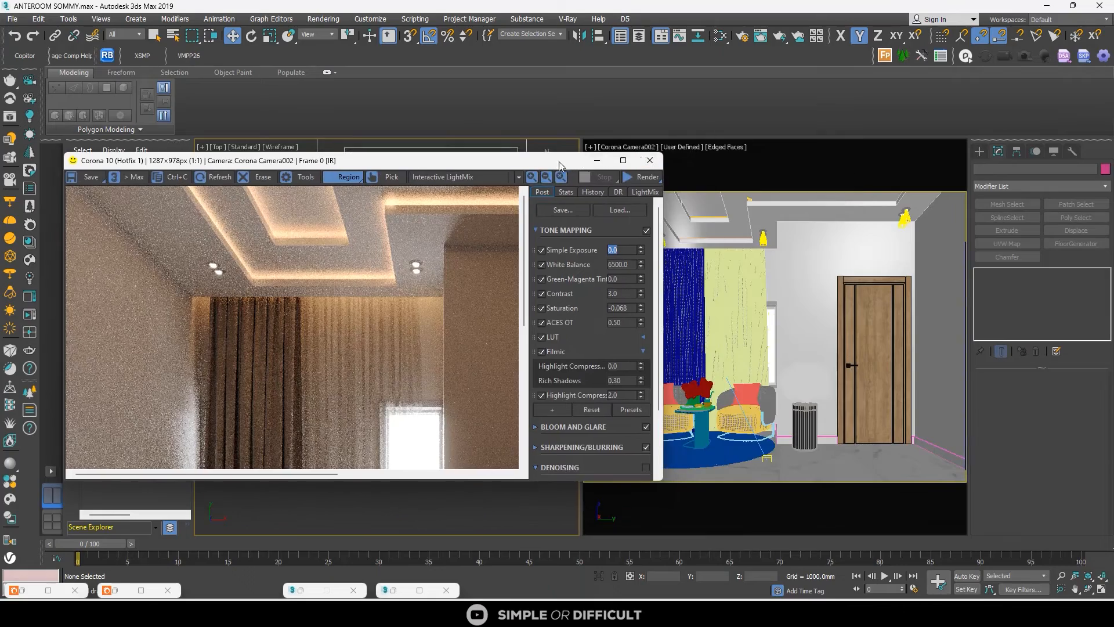
drag(560, 166, 460, 167)
click(627, 146)
click(843, 172)
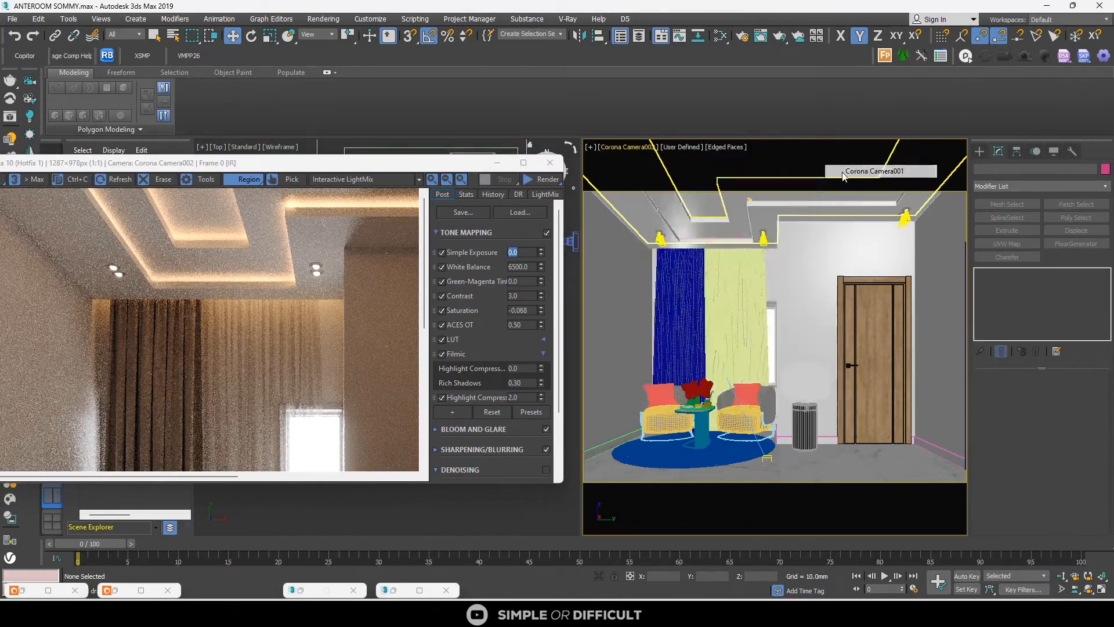
Adjust the render's White Balance to about 5834 and start the interactive render from Corona Camera001
click(523, 163)
click(1095, 23)
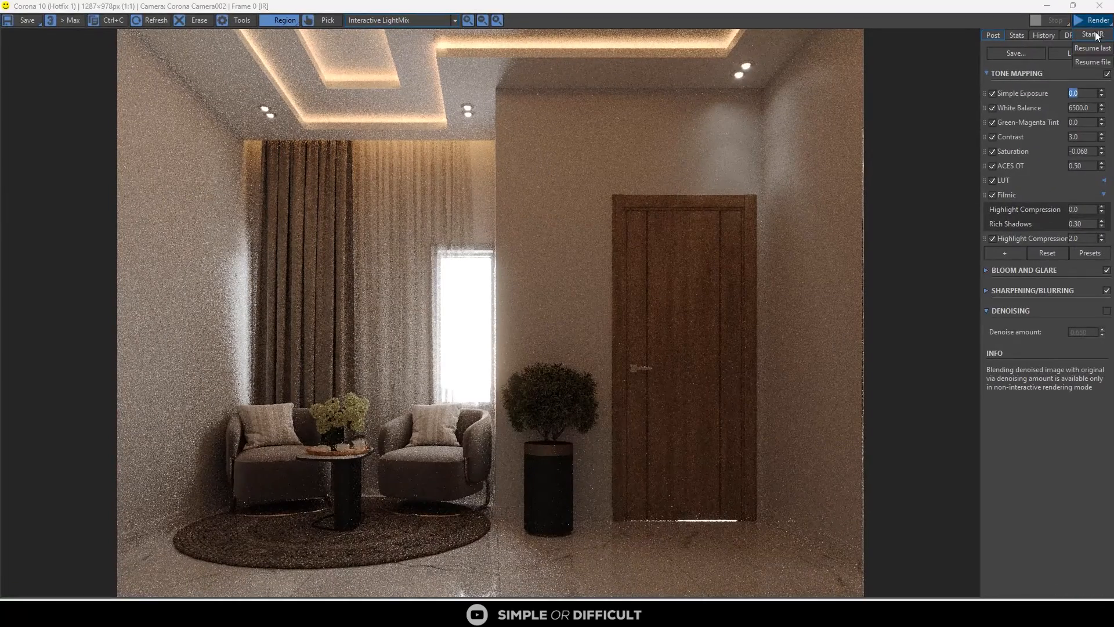
click(967, 12)
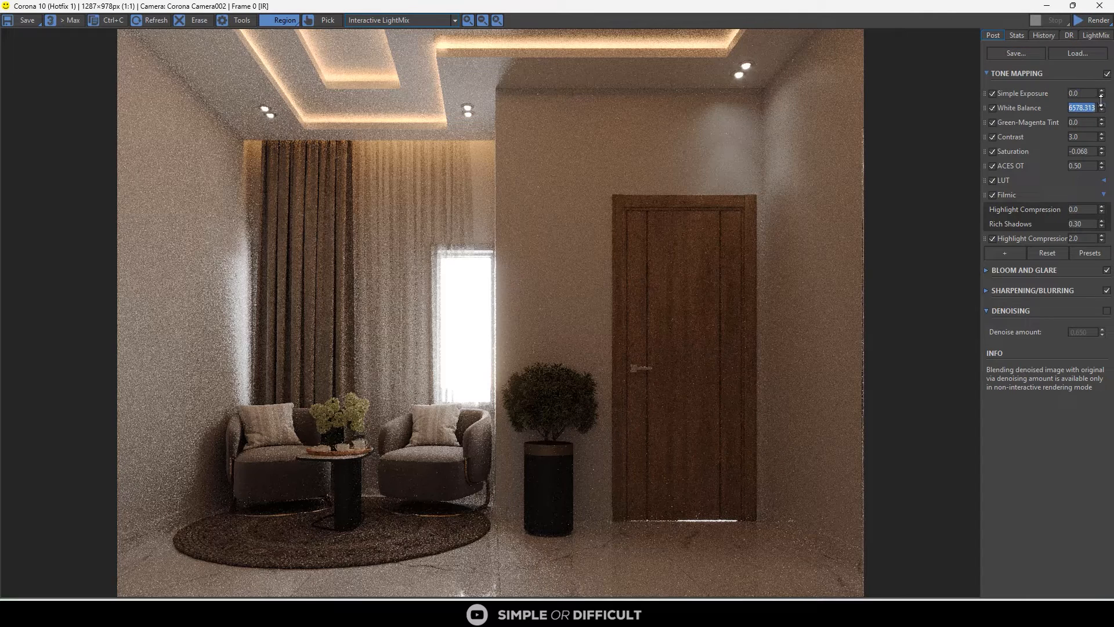
drag(1101, 99, 1101, 123)
drag(1085, 23, 1096, 37)
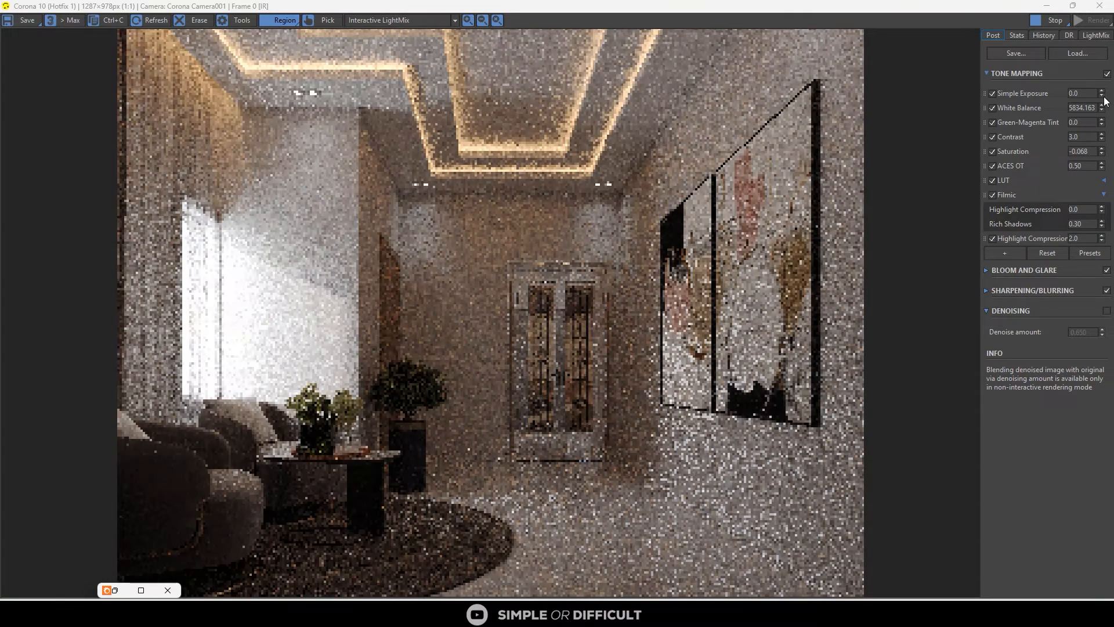
Try a Simple Exposure of 1.0 on the Camera001 render, and settle on 0.50
click(1101, 91)
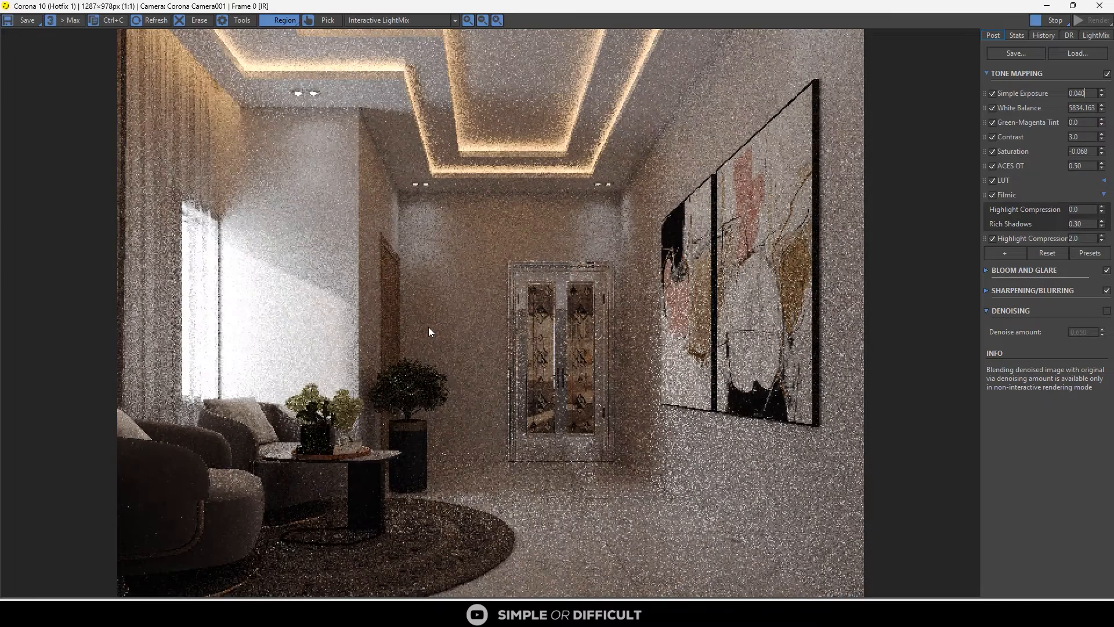
click(1088, 93)
text(1)
key(Return)
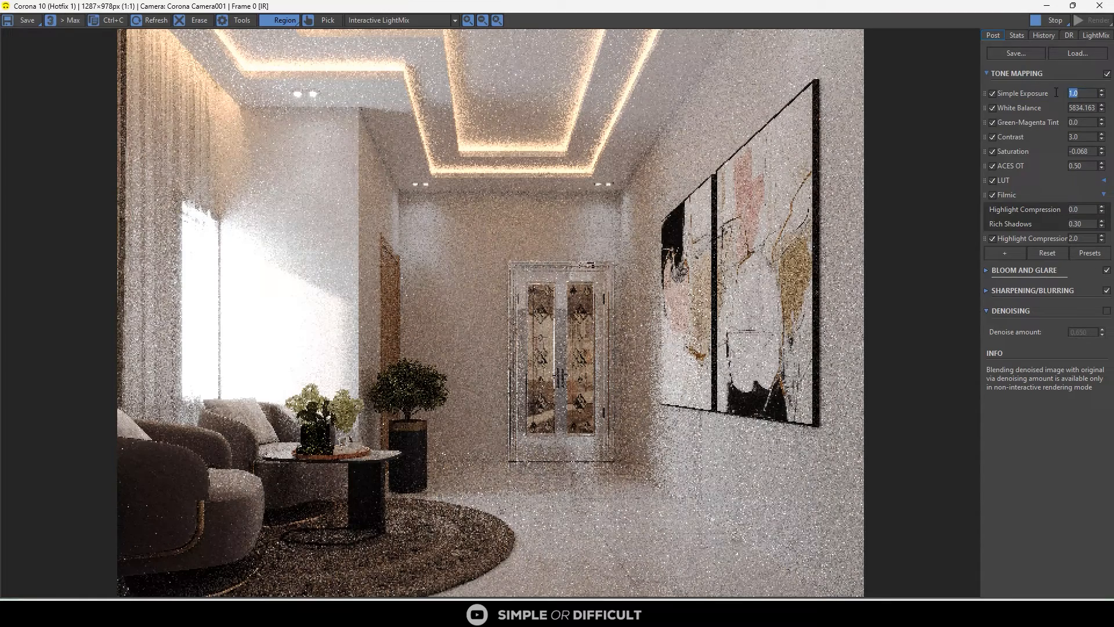
key(Return)
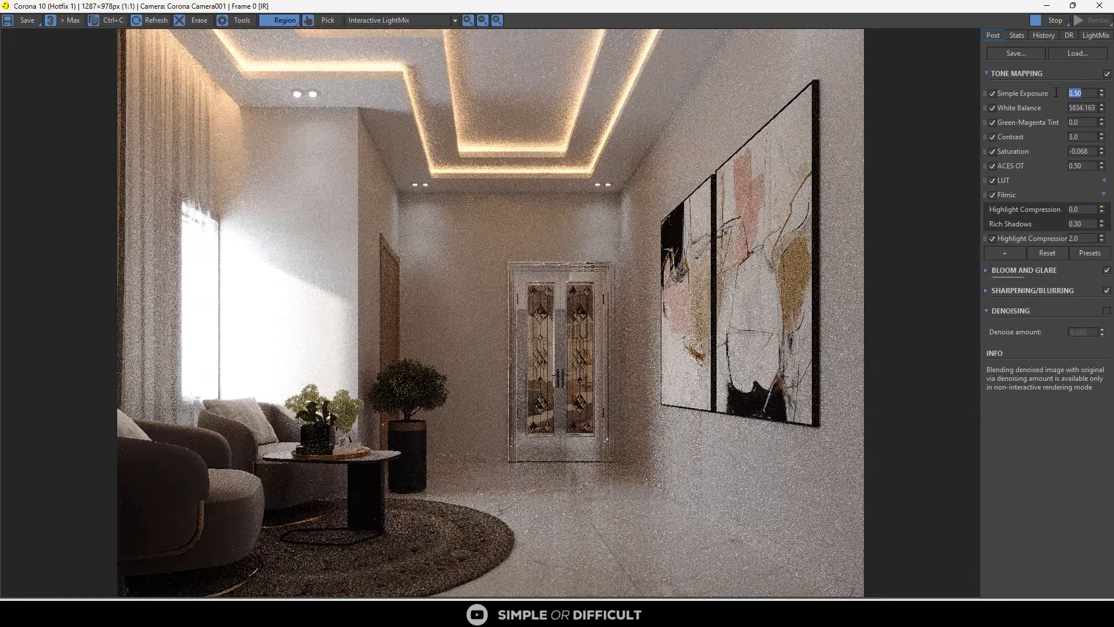
Select Corona Camera001 from its viewport and set its Z position to 1000 mm
drag(786, 7, 380, 103)
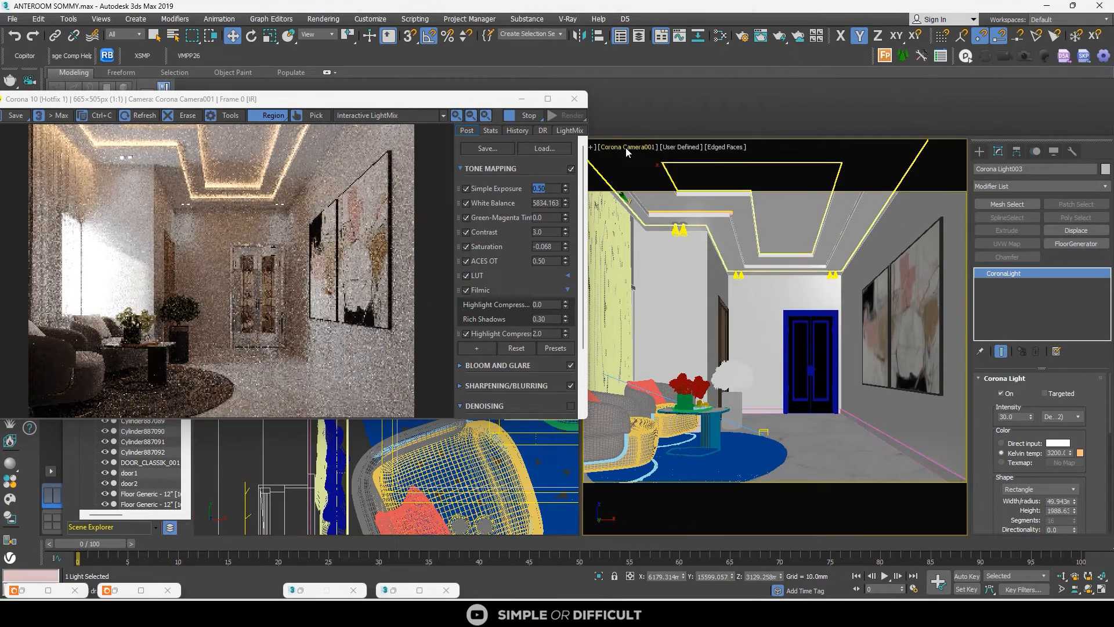
click(626, 147)
click(680, 372)
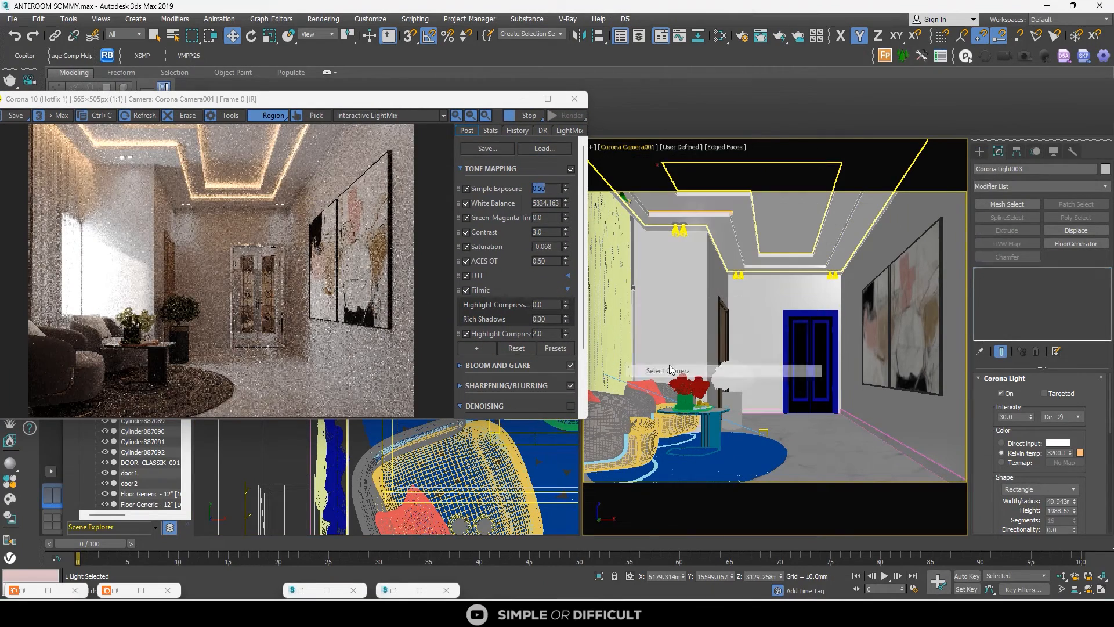
click(759, 576)
text(1000)
key(Return)
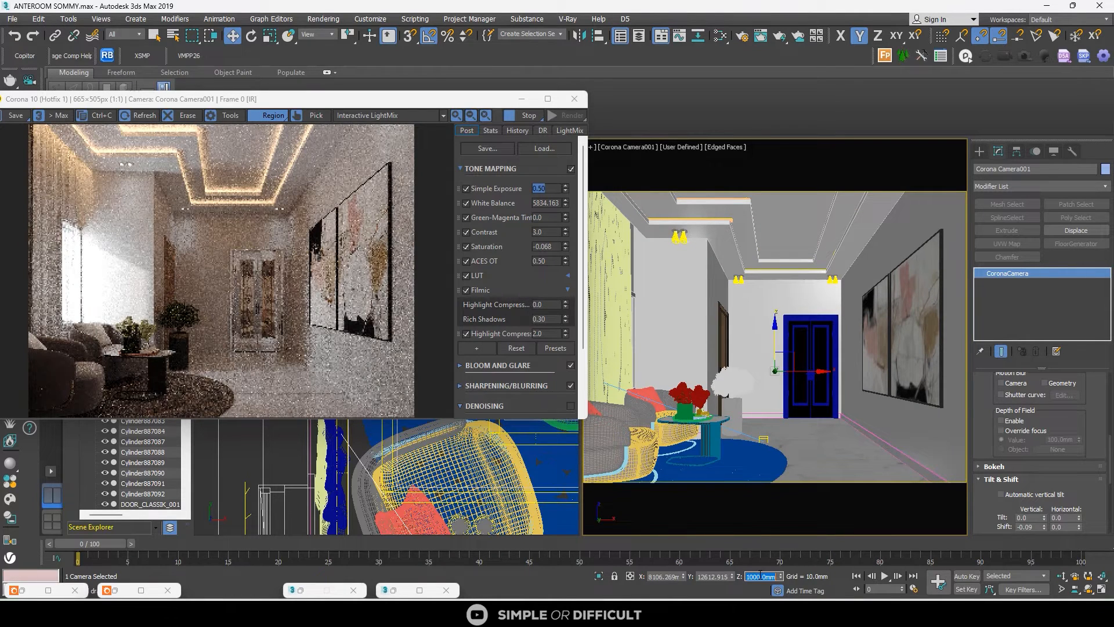
Stop the interactive render and inspect the lowered Camera001 view full-screen
click(516, 118)
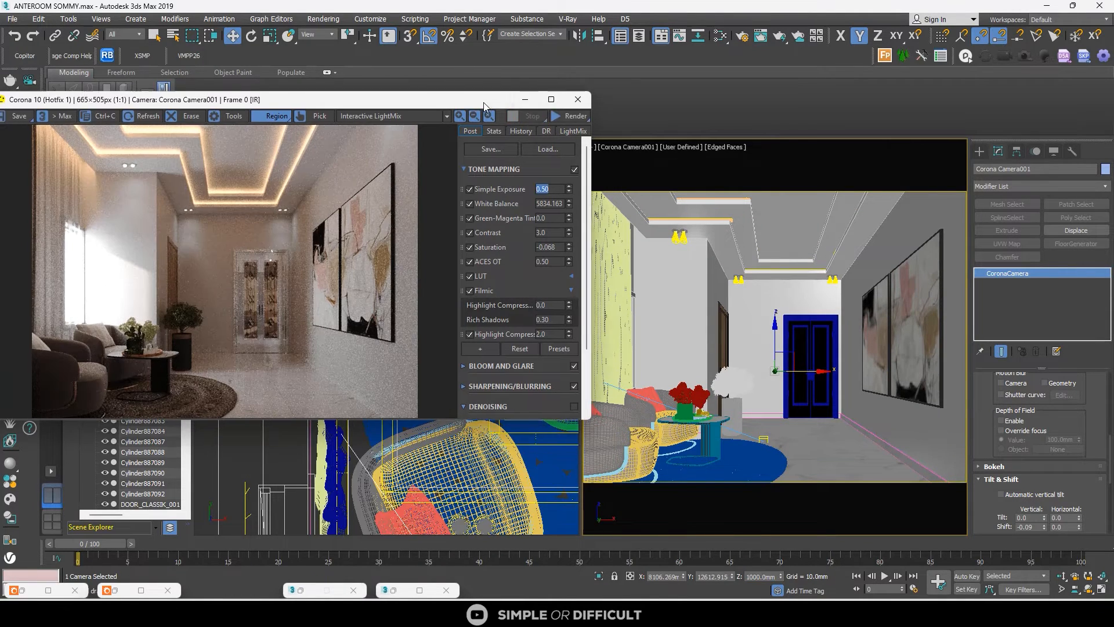
drag(468, 103, 633, 105)
click(712, 100)
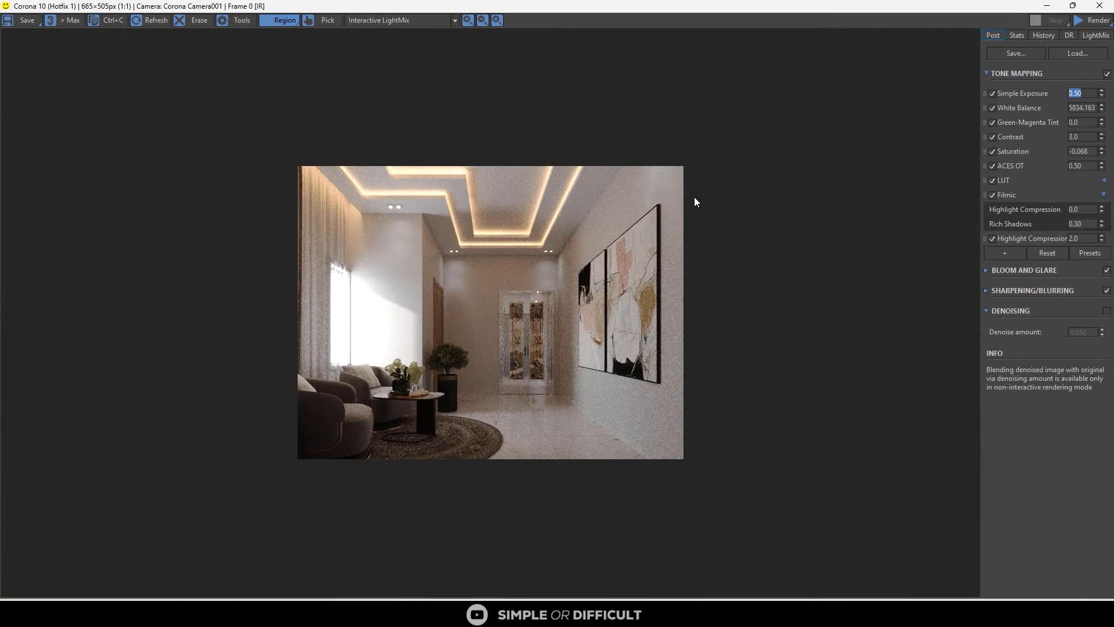
scroll(689, 208, up, 1)
scroll(689, 208, down, 1)
double_click(965, 4)
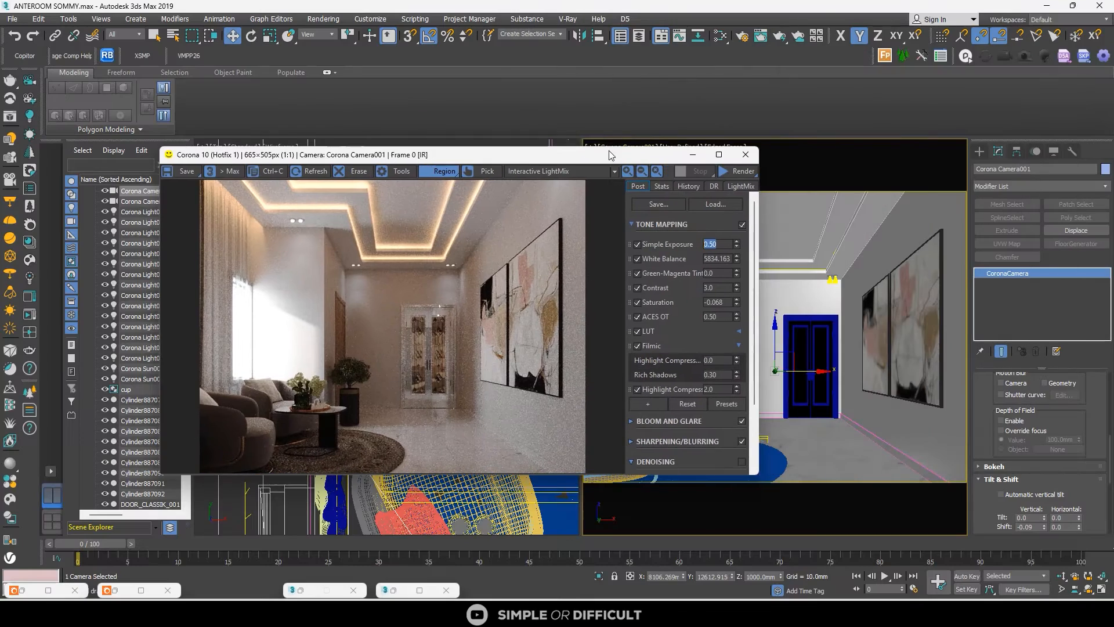
Set the render's denoising mode to Corona High Quality in the scene settings and enable Denoising on the maximized frame buffer
click(744, 37)
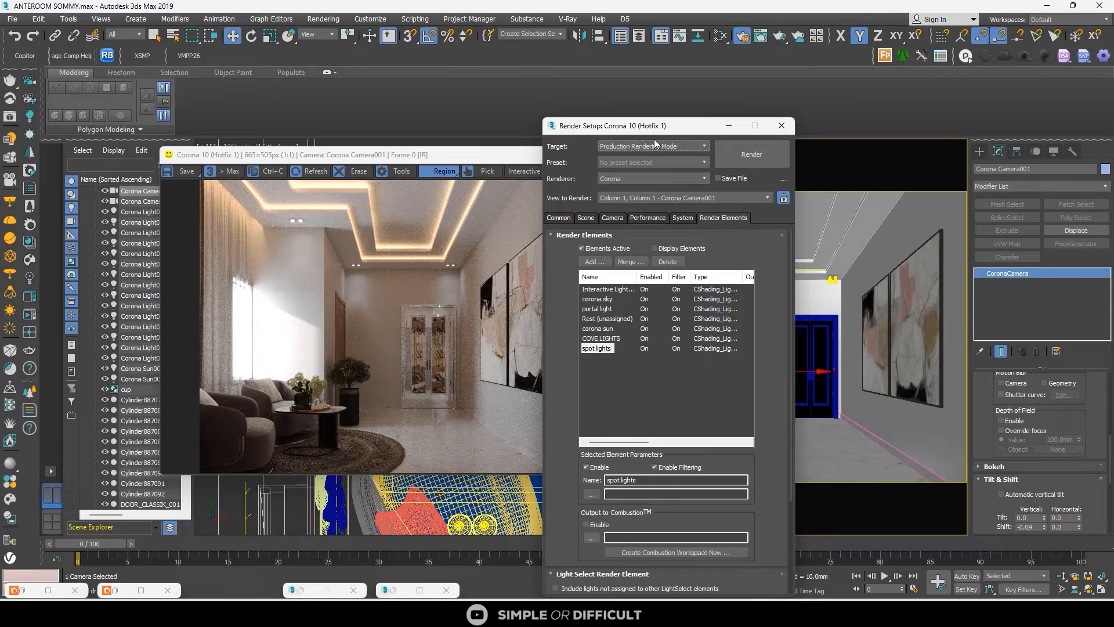
click(558, 218)
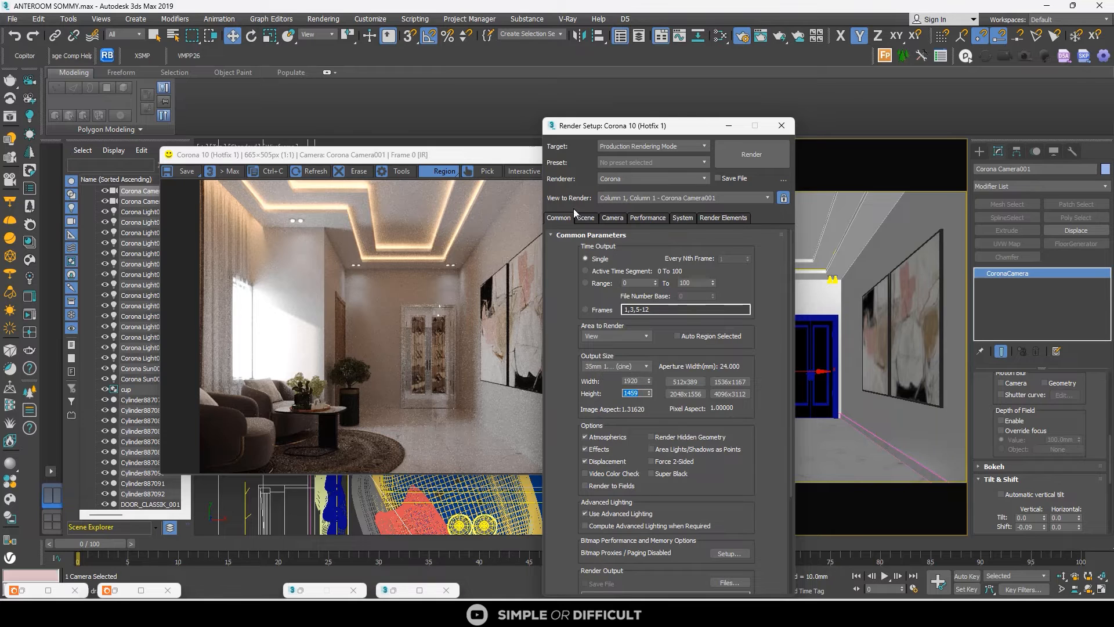
click(586, 217)
click(703, 400)
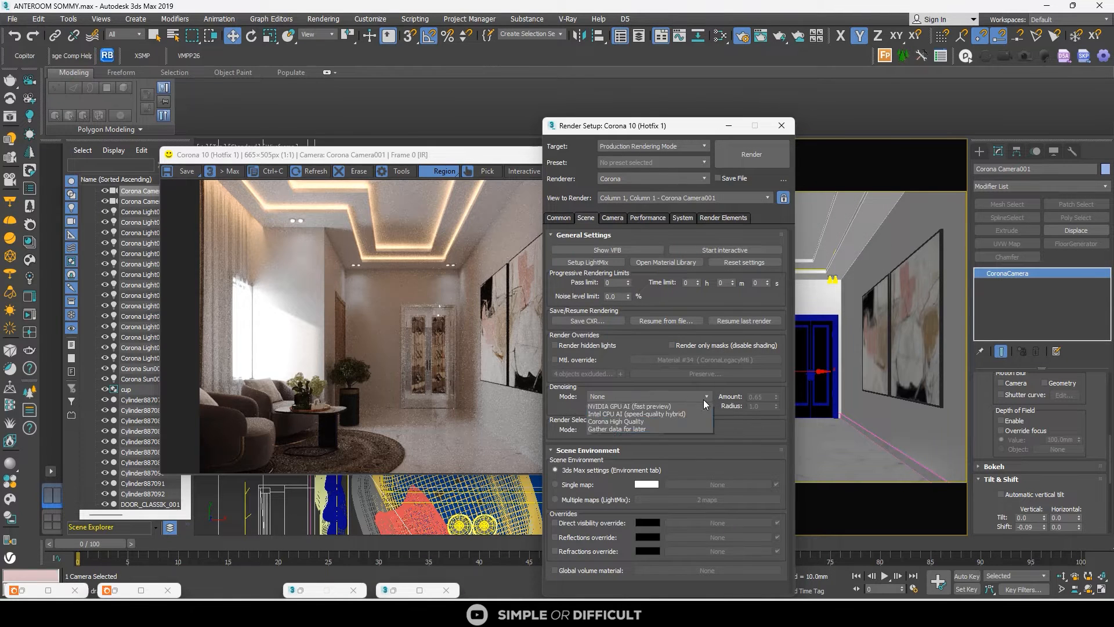
click(655, 434)
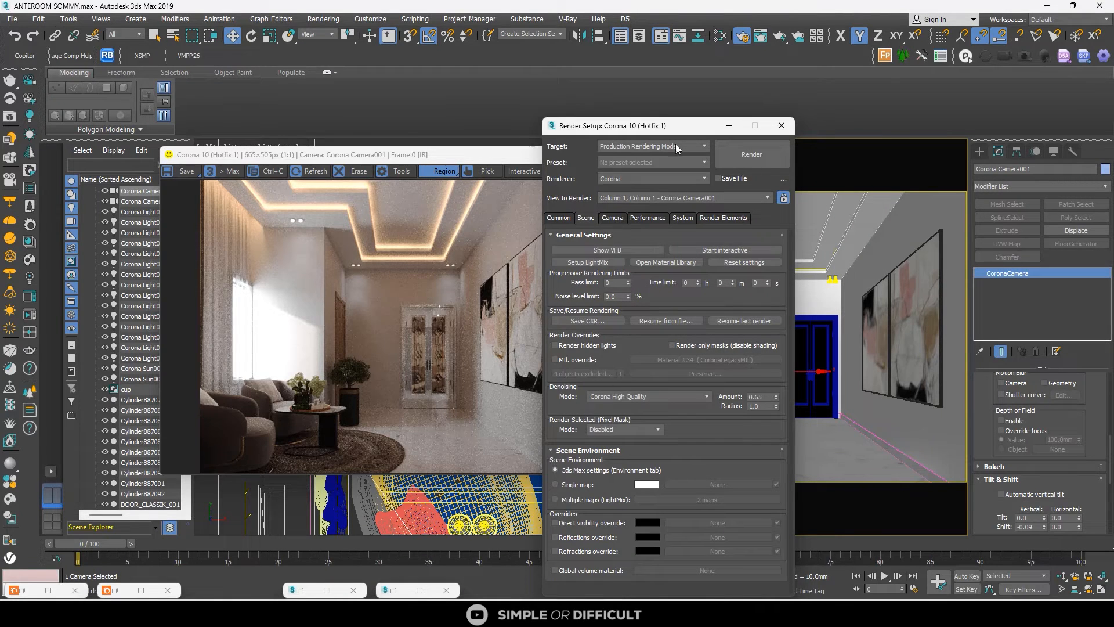
click(781, 125)
click(732, 154)
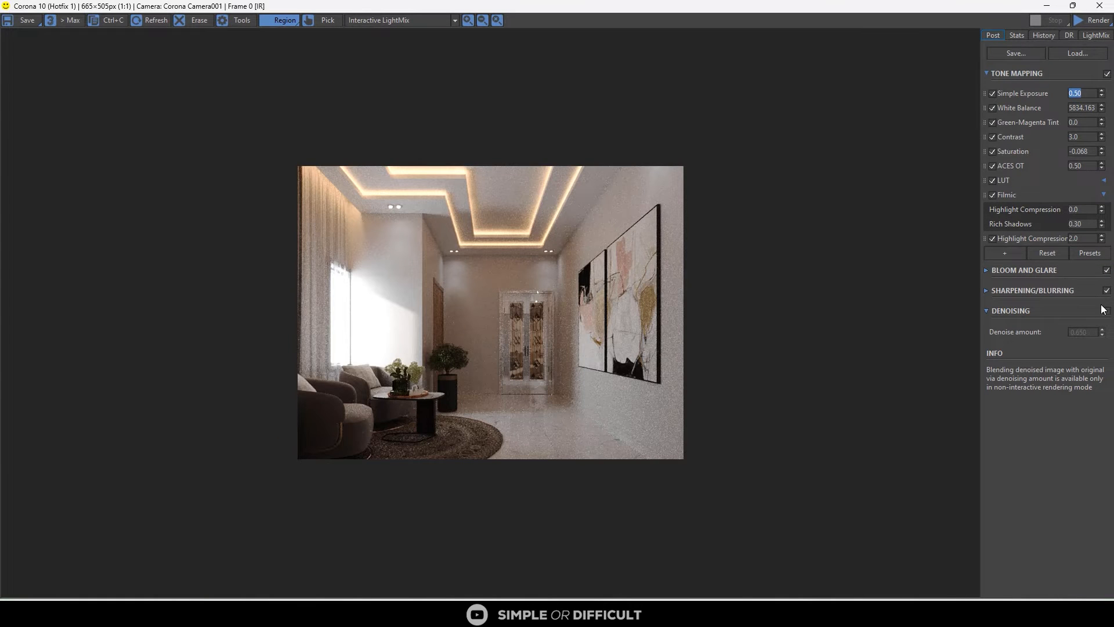
Compare the LightMix with the cove lights, corona sun and corona sky toggled, and lower the corona sky intensity to 0.120
click(1018, 35)
click(1096, 35)
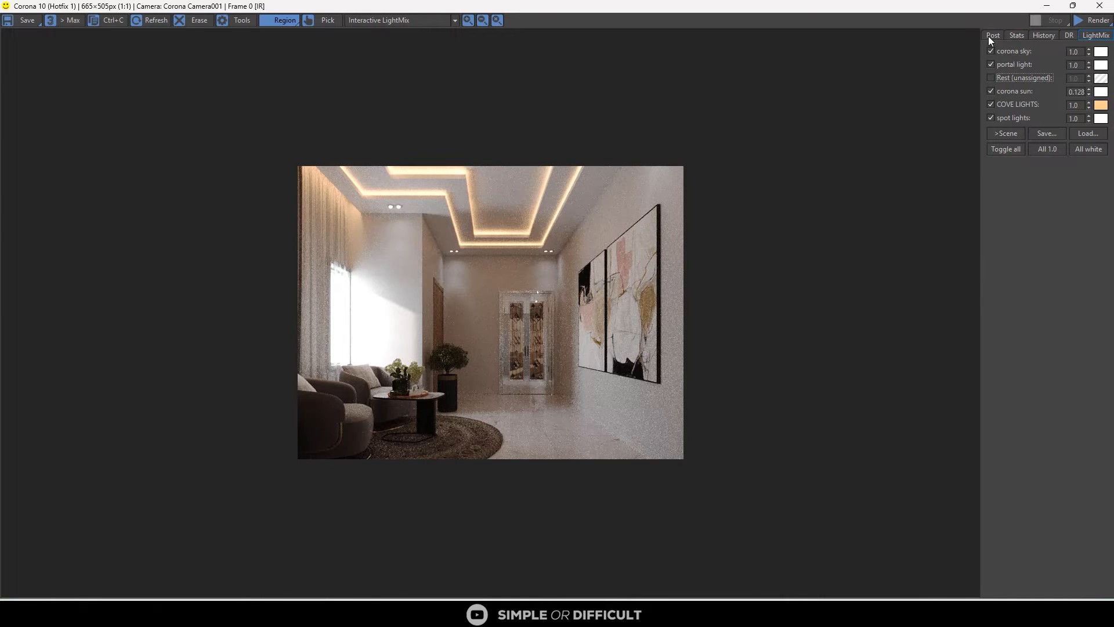
click(993, 35)
click(1095, 35)
click(990, 104)
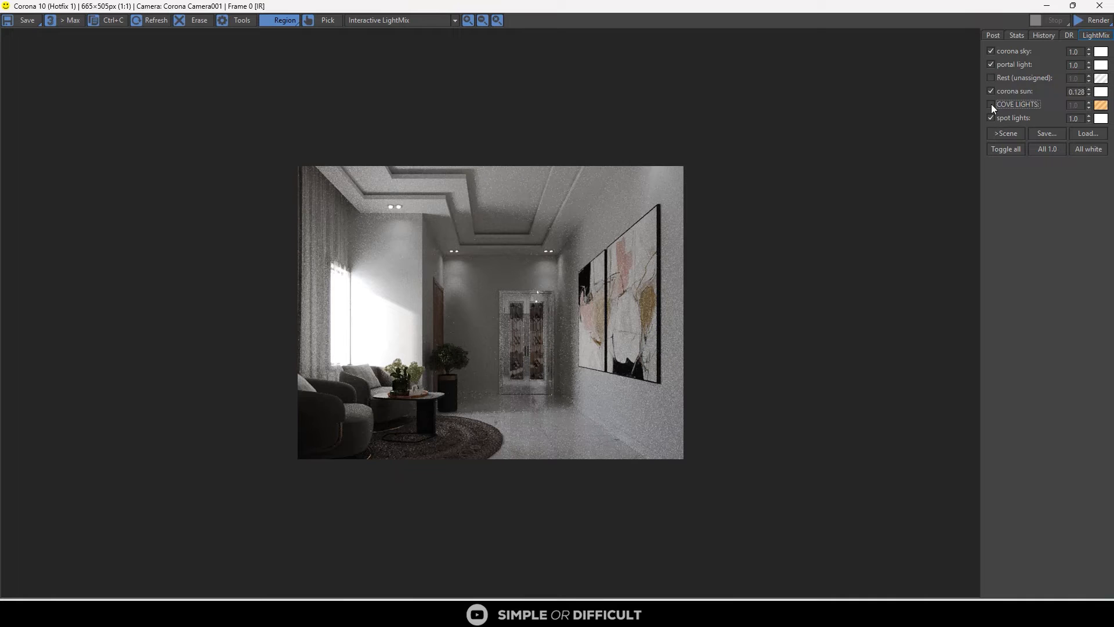
click(990, 91)
click(989, 91)
click(988, 51)
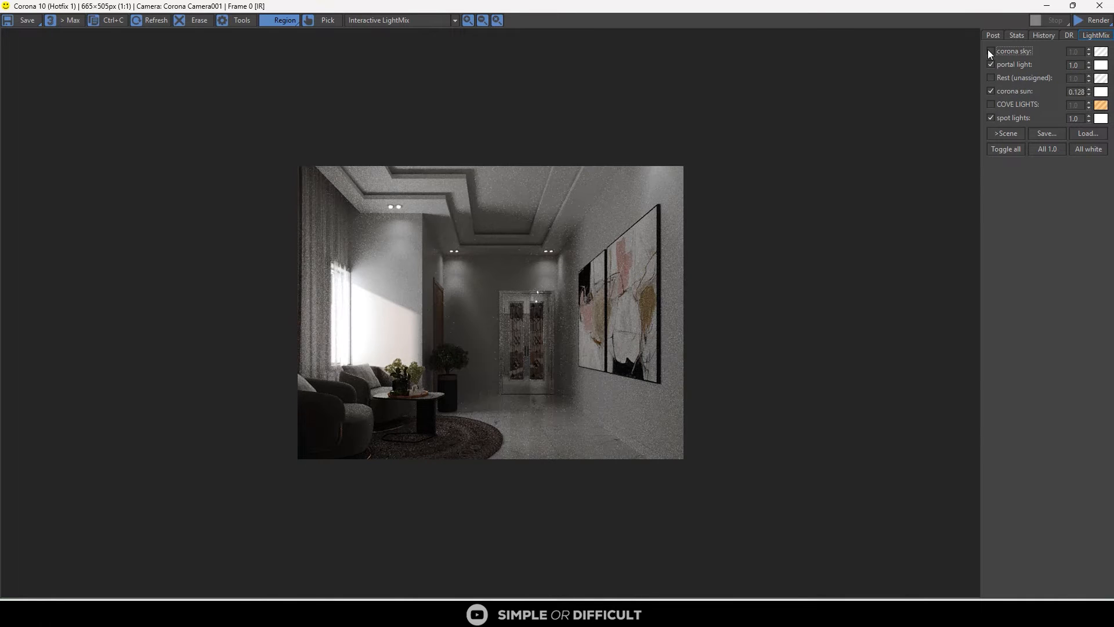
click(988, 51)
drag(1088, 52, 1080, 119)
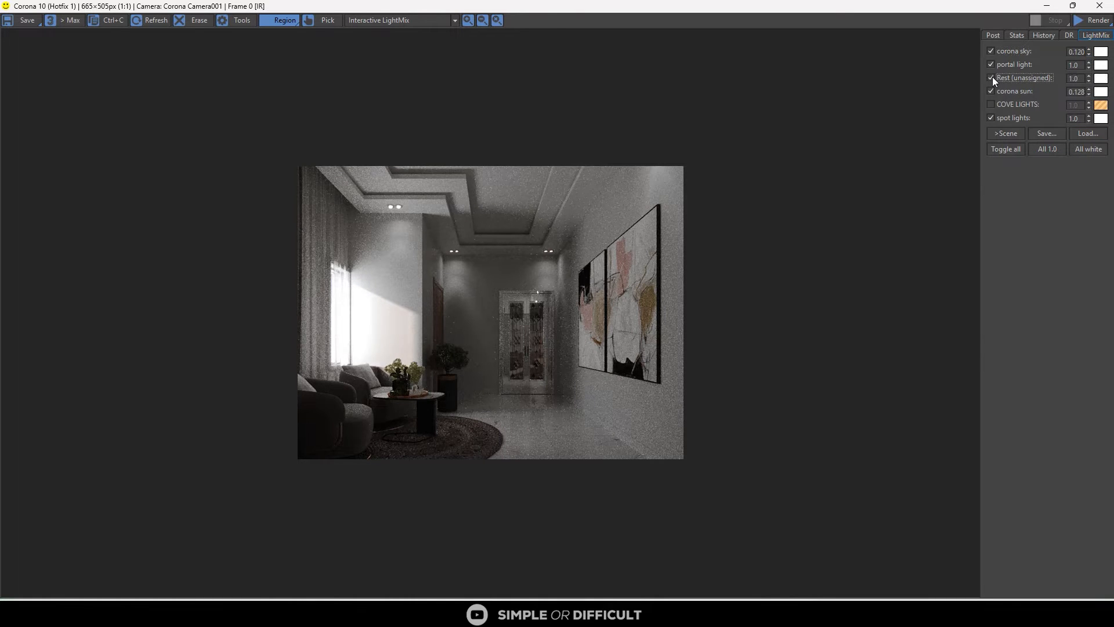
click(992, 104)
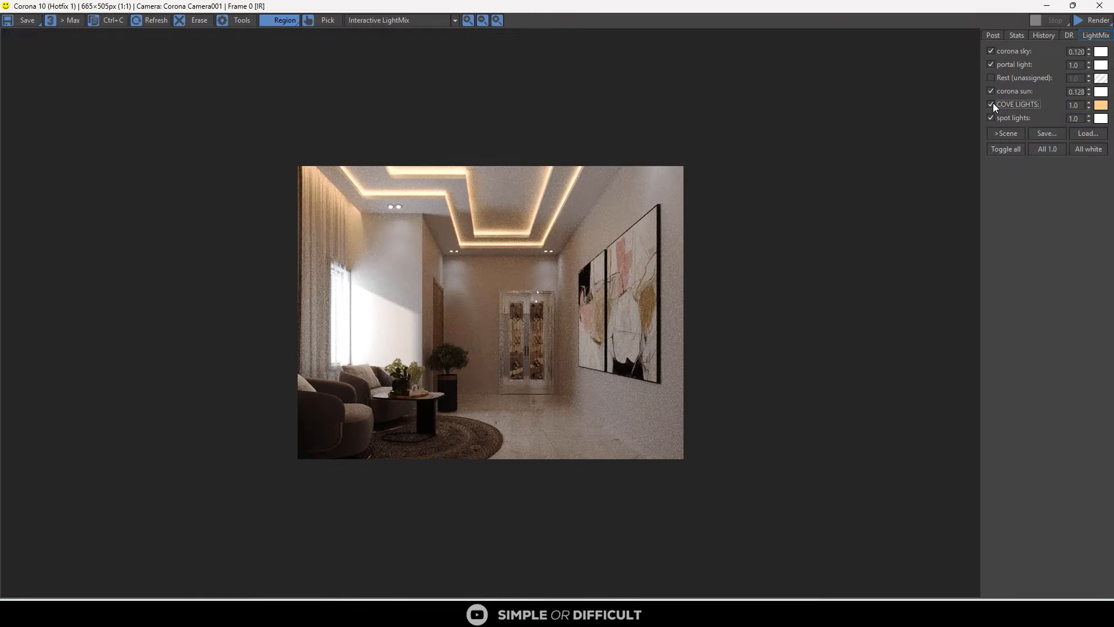
Set the Simple Exposure to 0.60 and restore the frame buffer to a floating window
click(992, 35)
double_click(1091, 94)
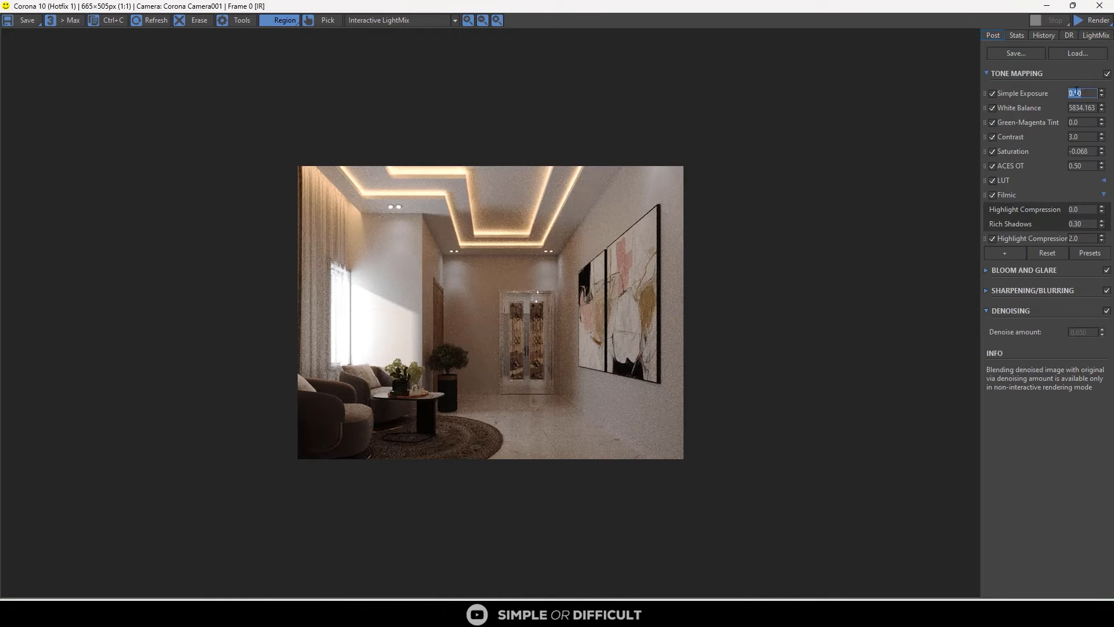
double_click(1077, 92)
drag(946, 4, 986, 109)
Draw a rectangular Corona Light about 482 by 83 mm in the Top view, along the wall beside the lower armchair
scroll(367, 230, down, 4)
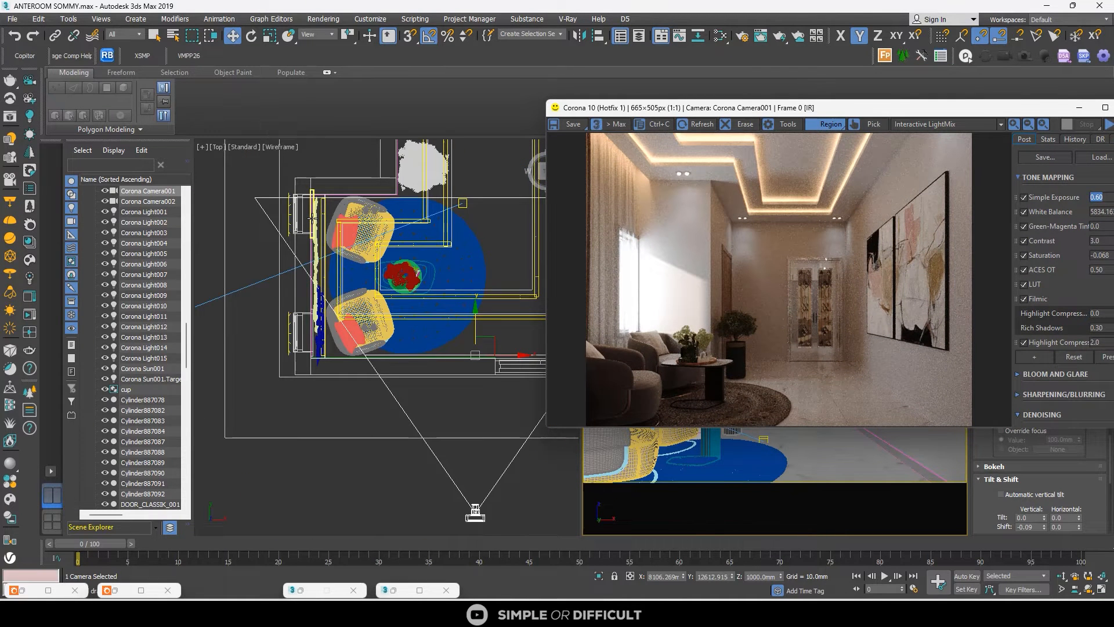
scroll(252, 333, down, 5)
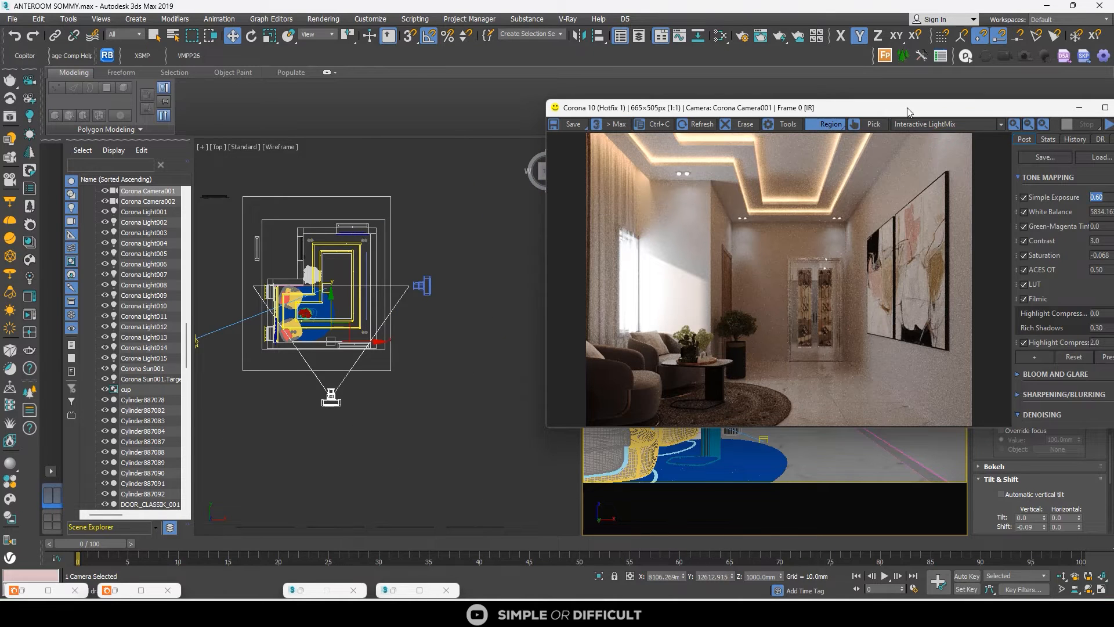
drag(907, 107, 838, 175)
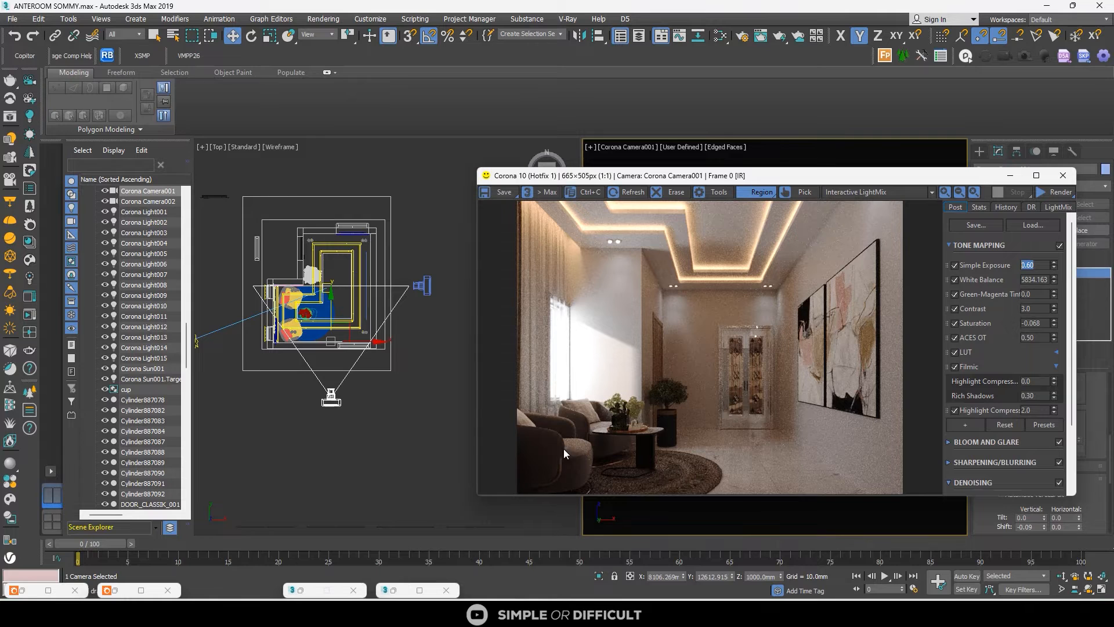
drag(964, 175, 822, 144)
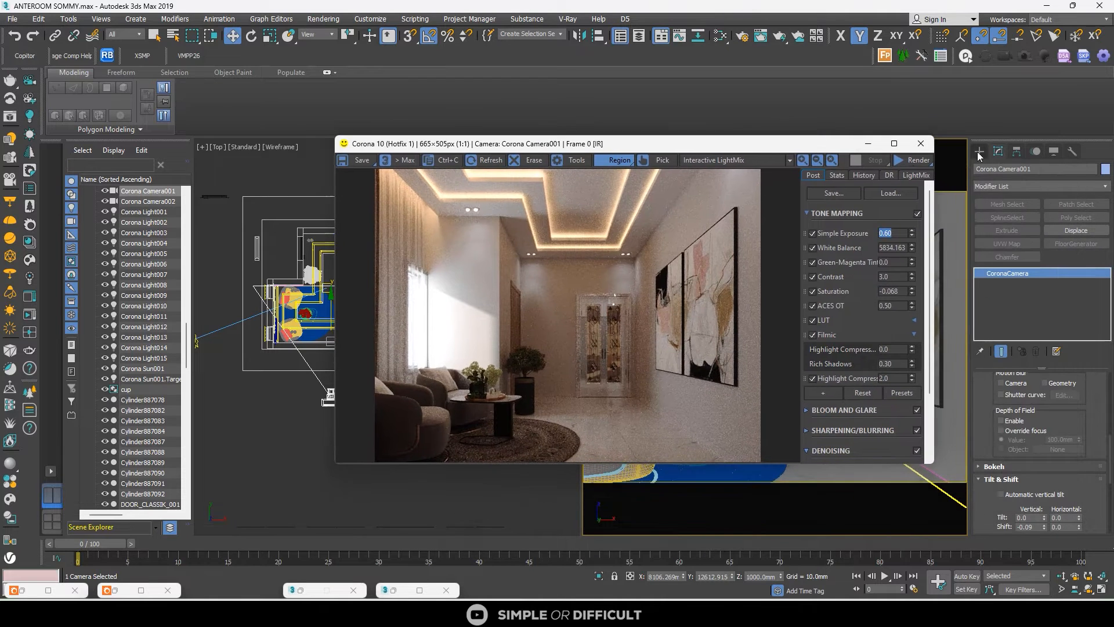
click(978, 152)
click(1019, 221)
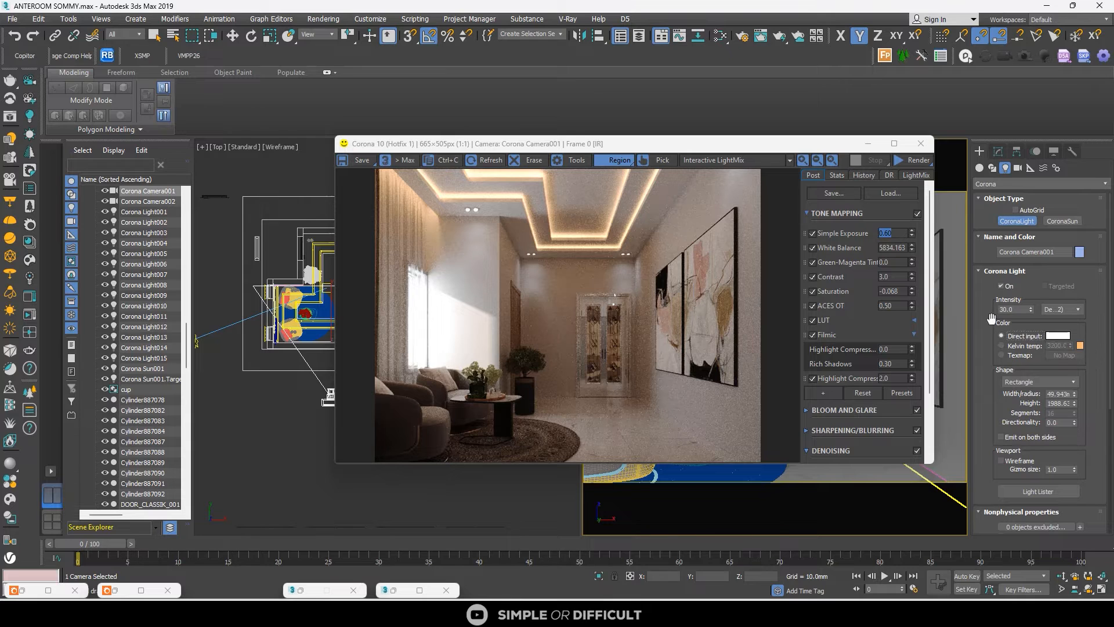
drag(710, 143, 840, 151)
scroll(273, 341, up, 6)
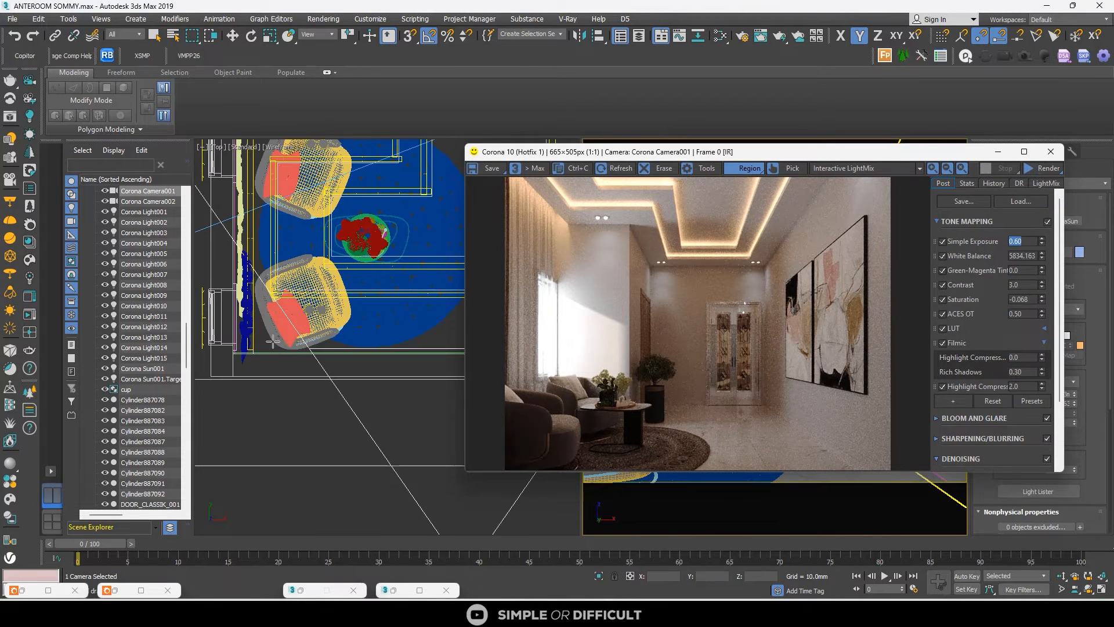
drag(270, 340, 323, 348)
scroll(319, 337, down, 3)
Raise the new light in the Front view to a Z position of about 2480 mm, just below the ceiling
click(238, 41)
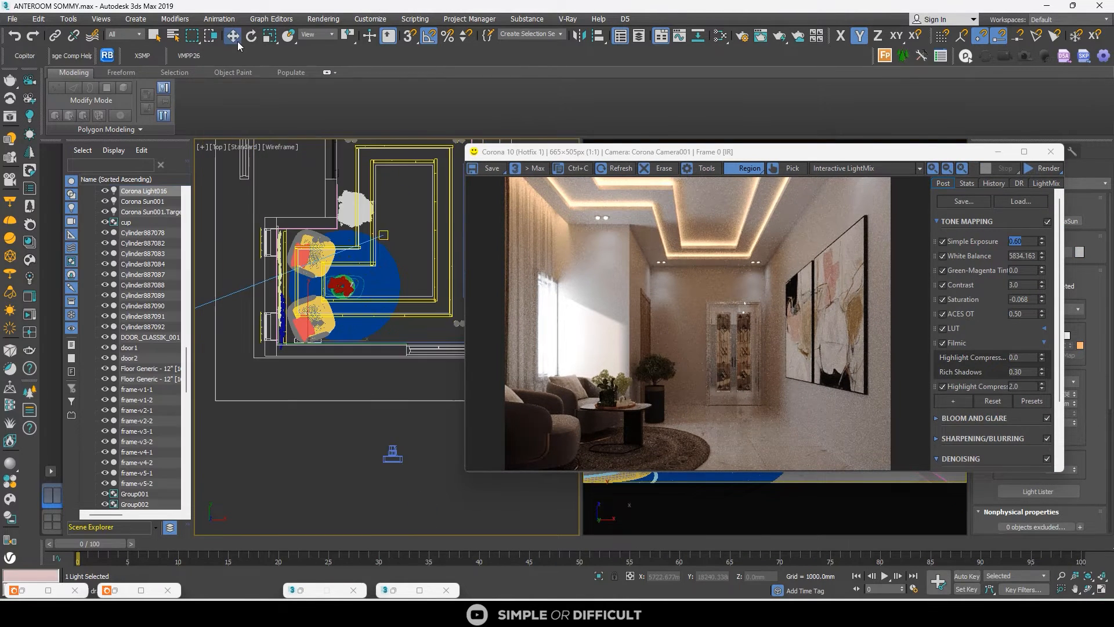
drag(754, 152, 910, 151)
key(f)
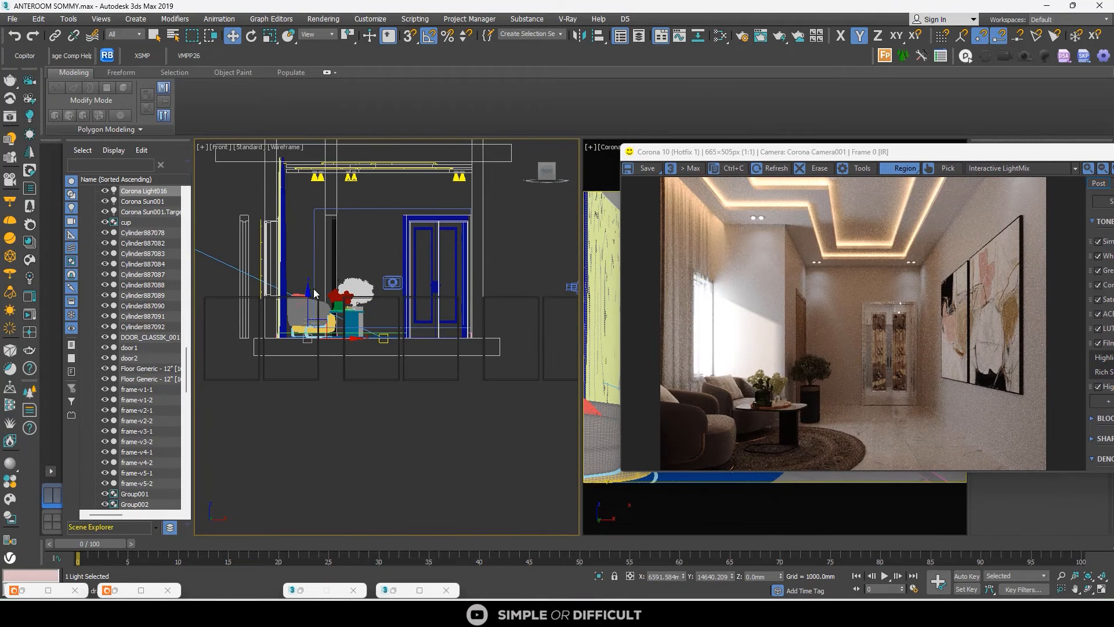
drag(316, 293, 313, 177)
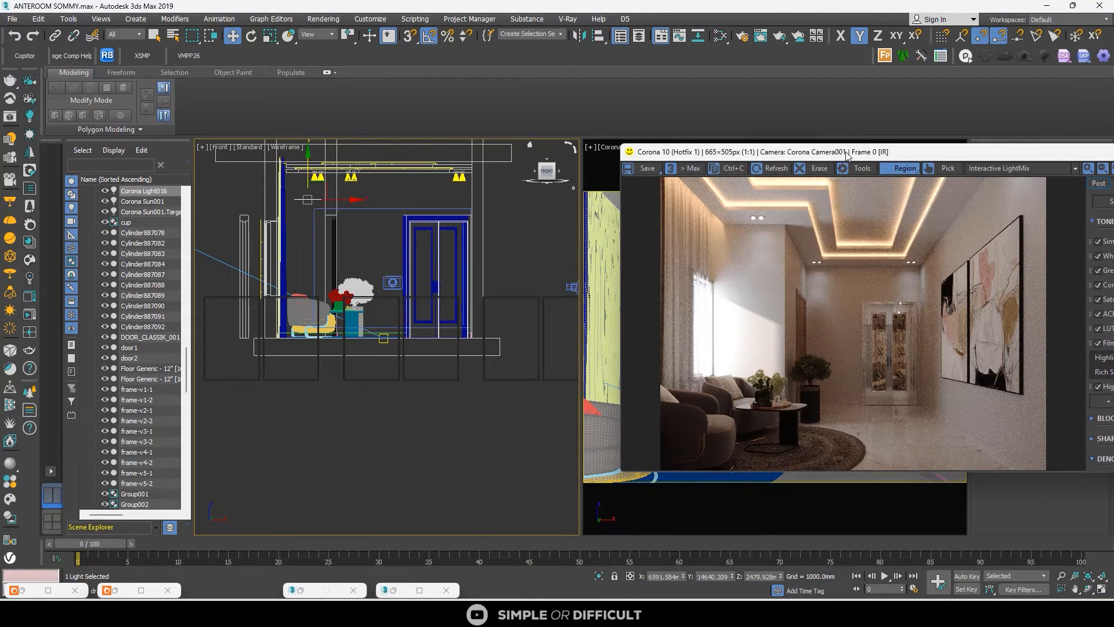
drag(847, 151, 442, 206)
Start the interactive render from Camera001 and review the new light's intensity and shape parameters
click(795, 223)
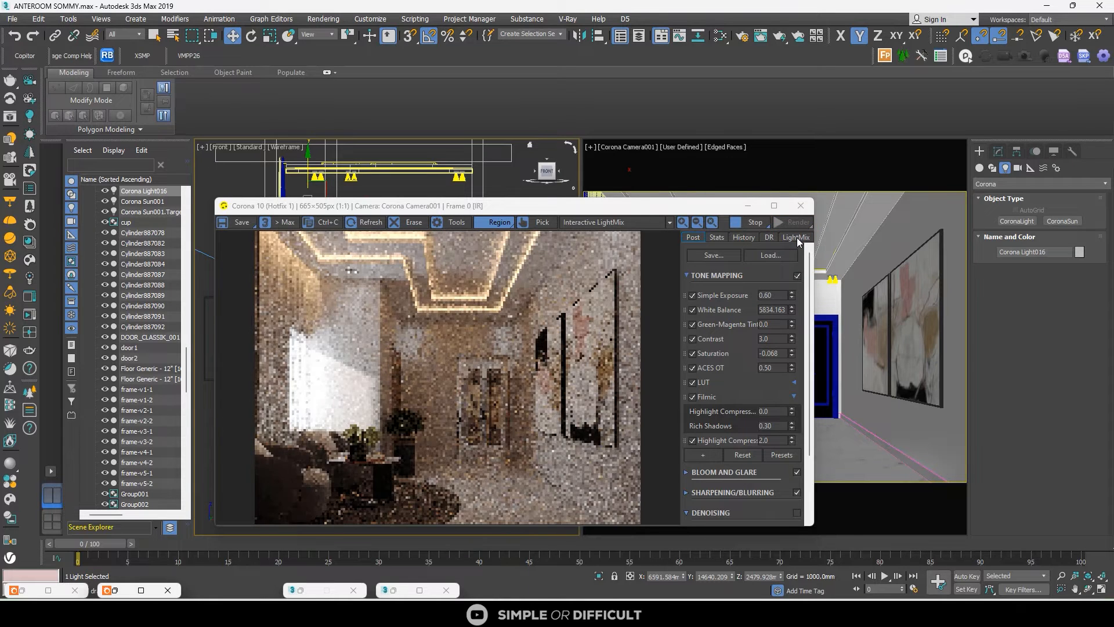
click(997, 151)
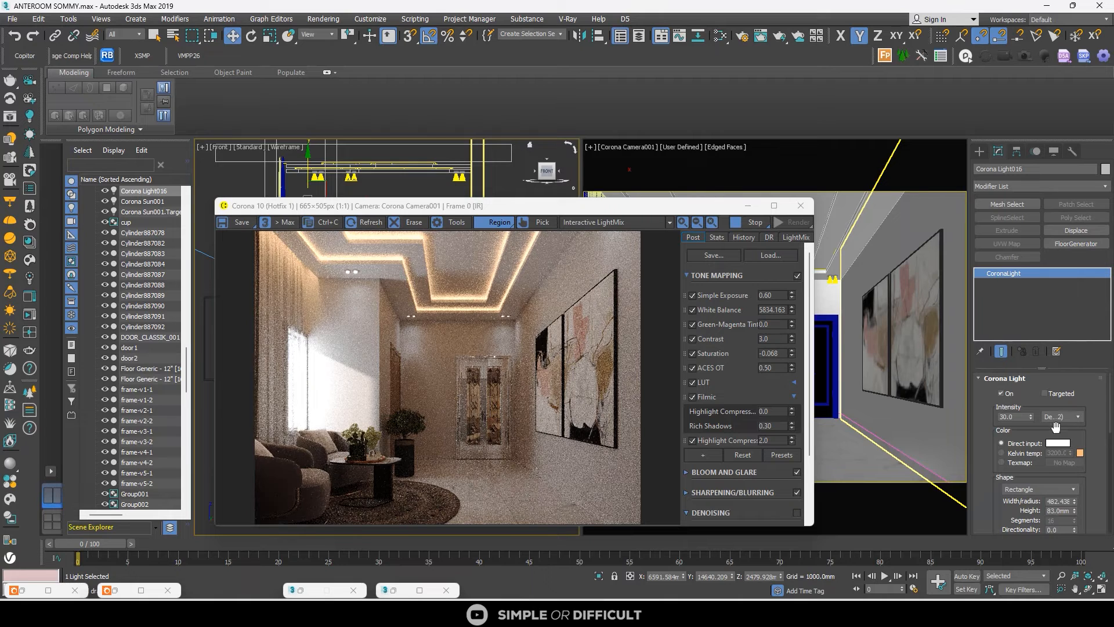
scroll(1103, 491, down, 4)
scroll(1103, 491, up, 4)
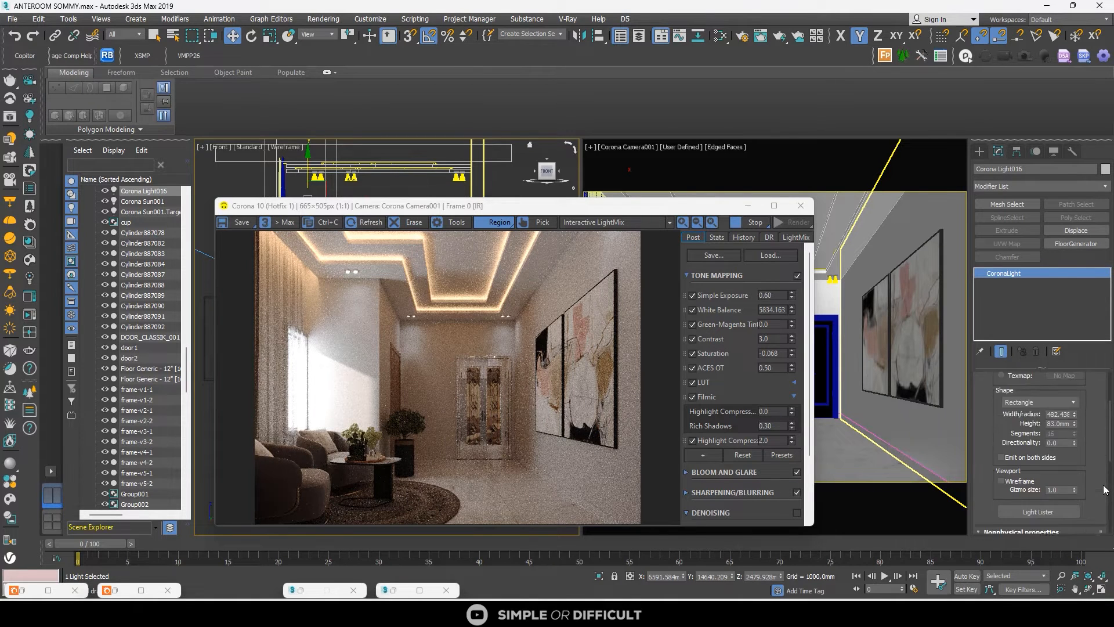
Nudge the new light away from the wall in the Top view to a Y position of about 14681 mm
drag(443, 198, 647, 222)
alt+middle_drag(267, 273, 231, 301)
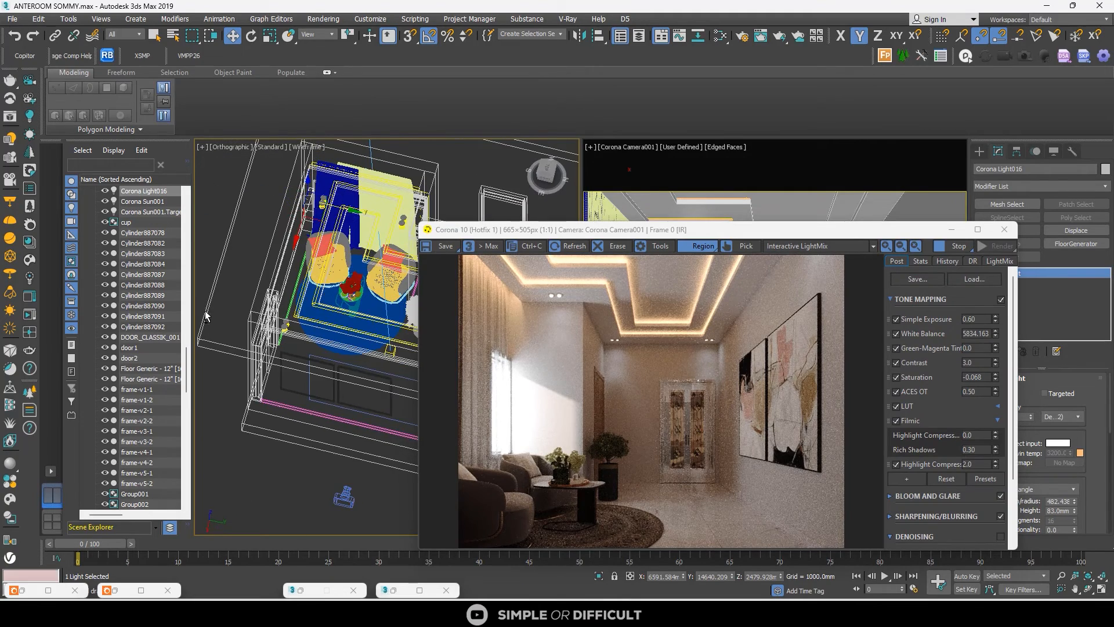
click(546, 170)
scroll(360, 207, down, 5)
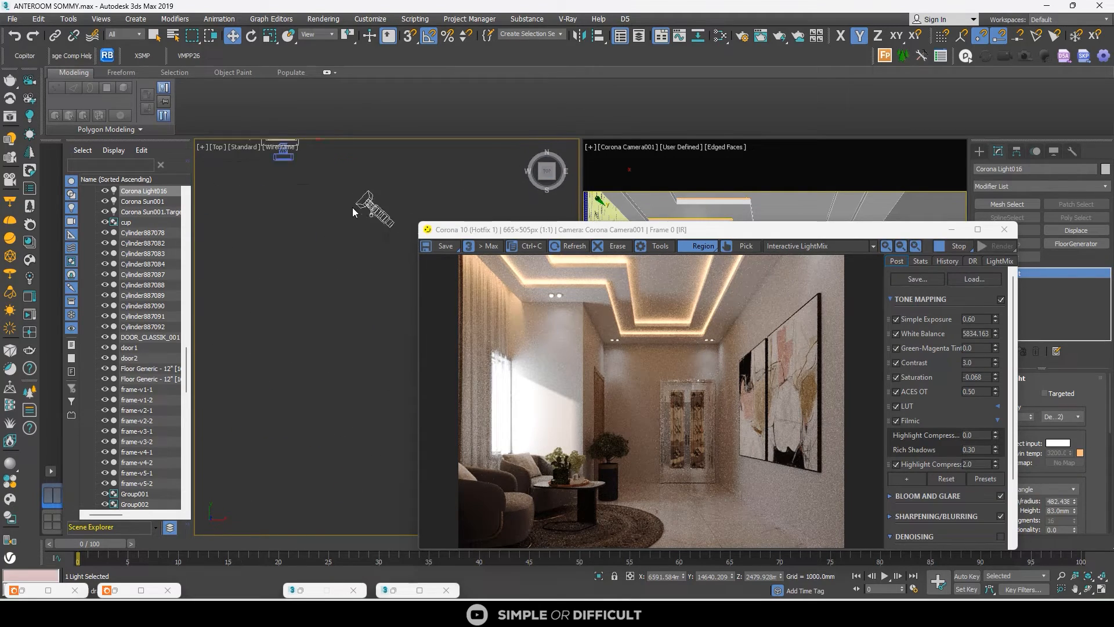
middle_drag(298, 164, 243, 252)
scroll(332, 233, up, 10)
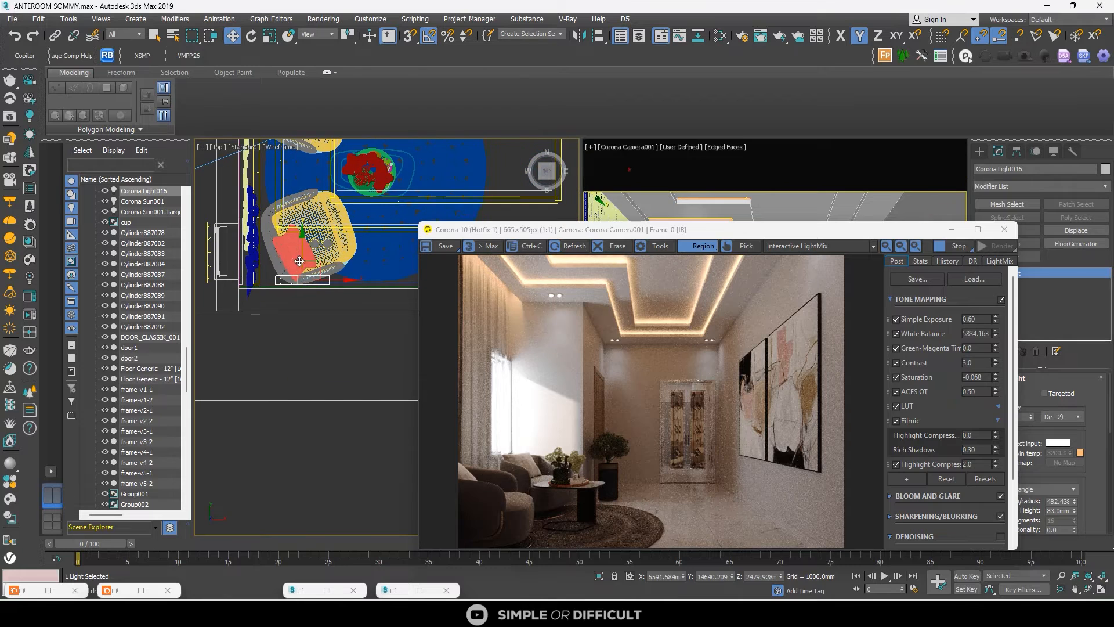
drag(302, 259, 302, 255)
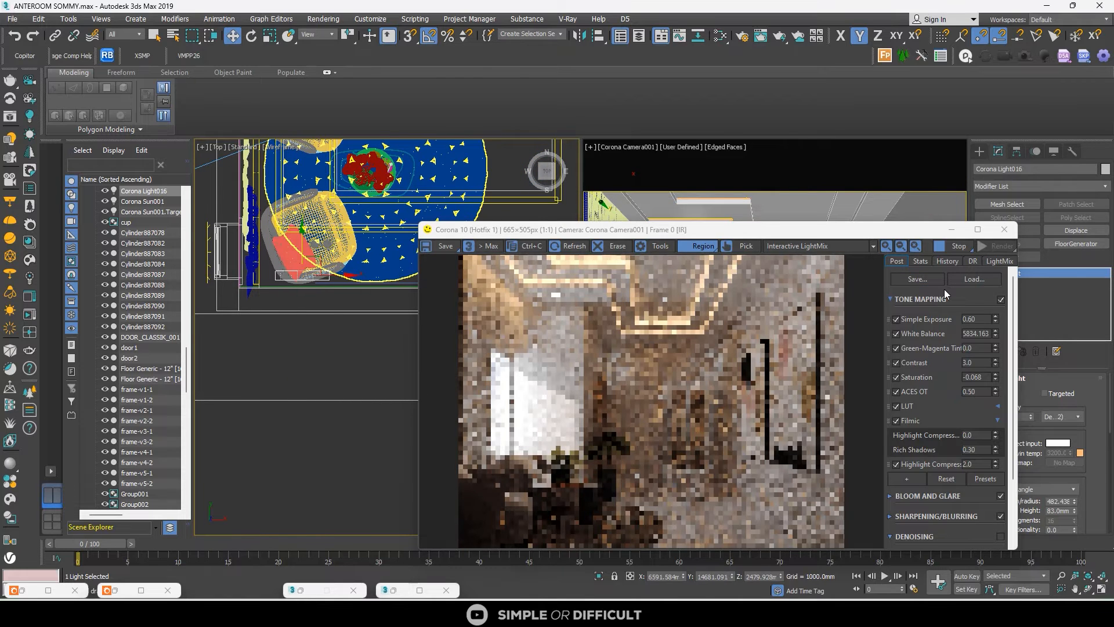
Set the new Corona Light's intensity to 50
drag(883, 237, 754, 258)
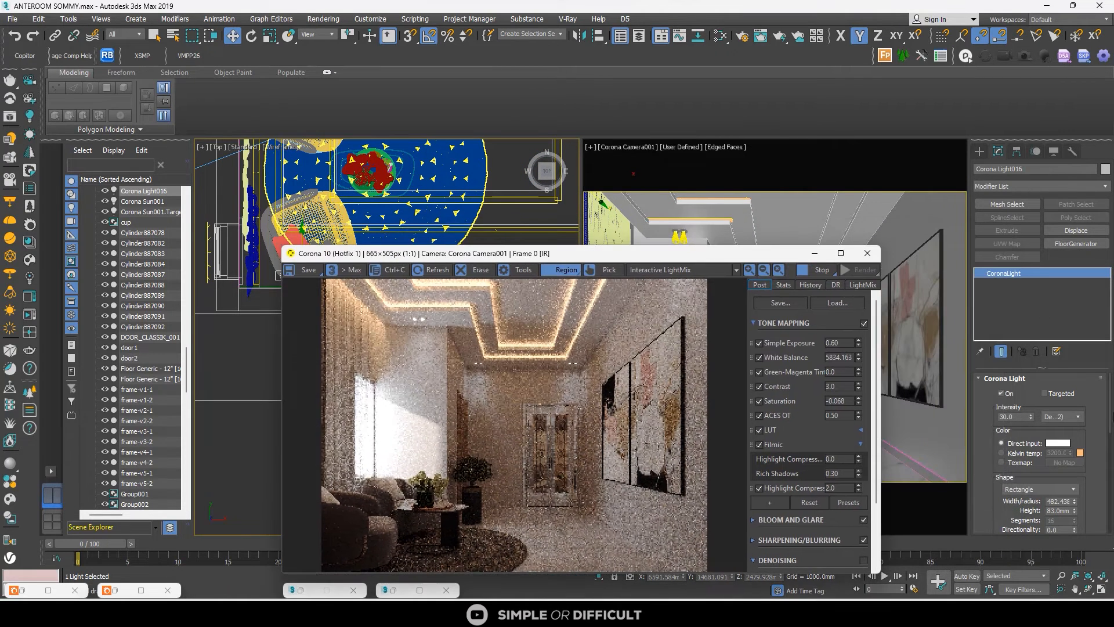
drag(1024, 417, 982, 415)
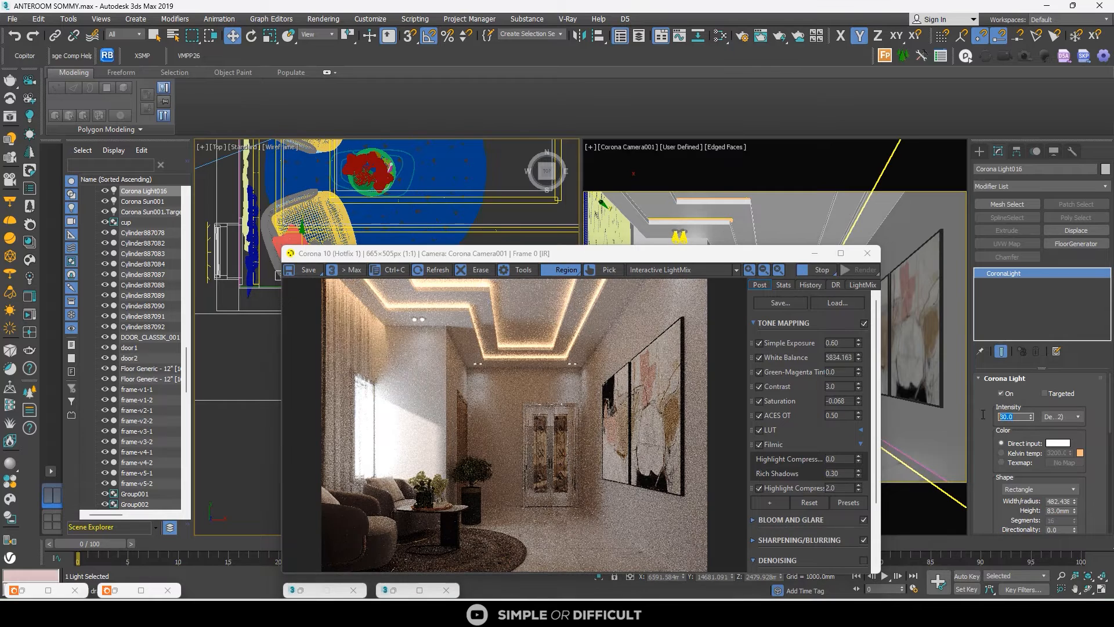
text(50)
key(Return)
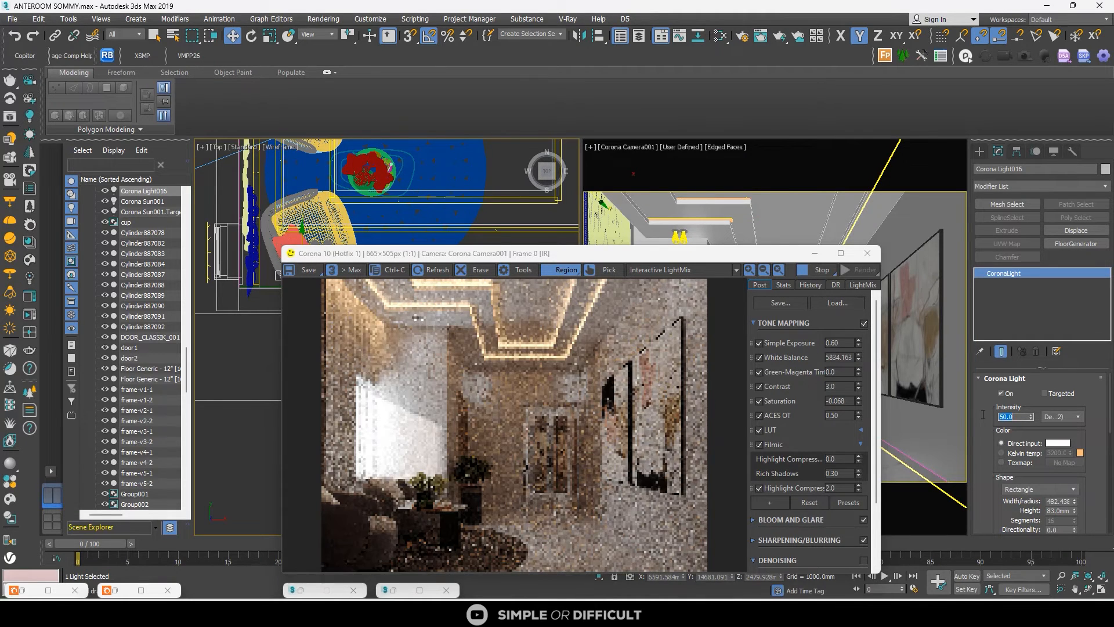
Lower the new light to a Z position of about 580 mm and enable Rest (unassigned) in the LightMix
drag(636, 261, 803, 260)
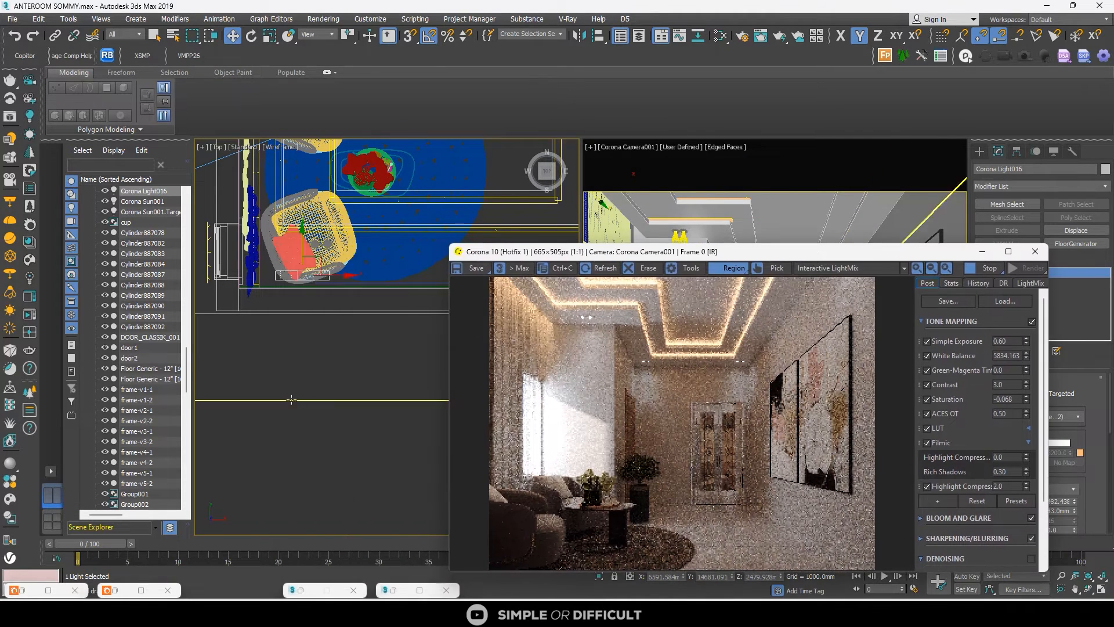
alt+middle_drag(342, 309, 302, 259)
drag(302, 258, 313, 369)
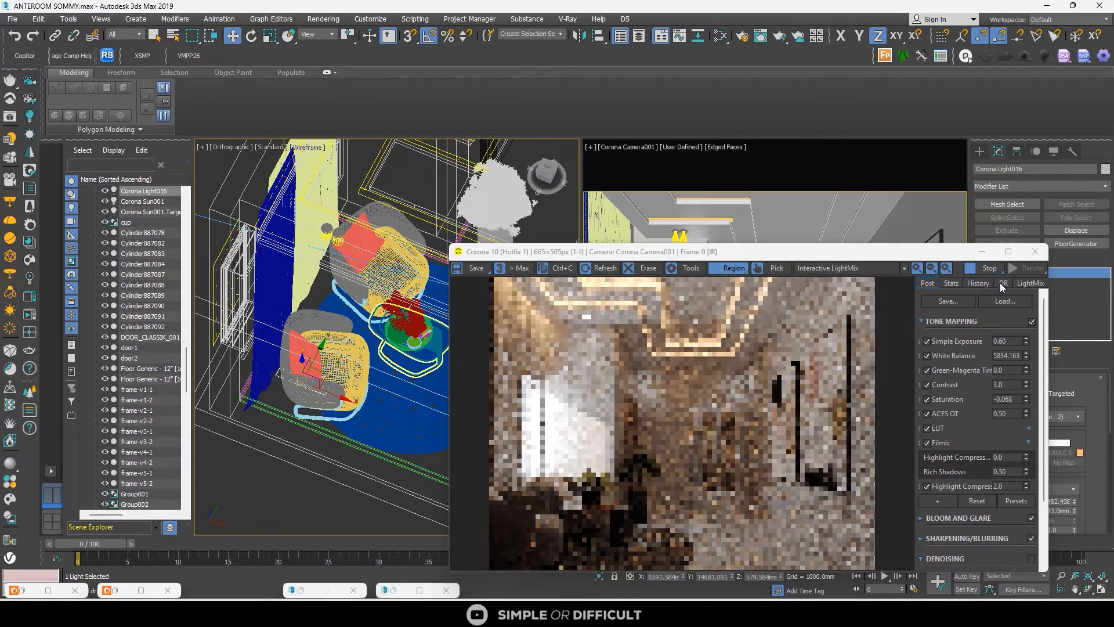
click(1025, 283)
click(926, 326)
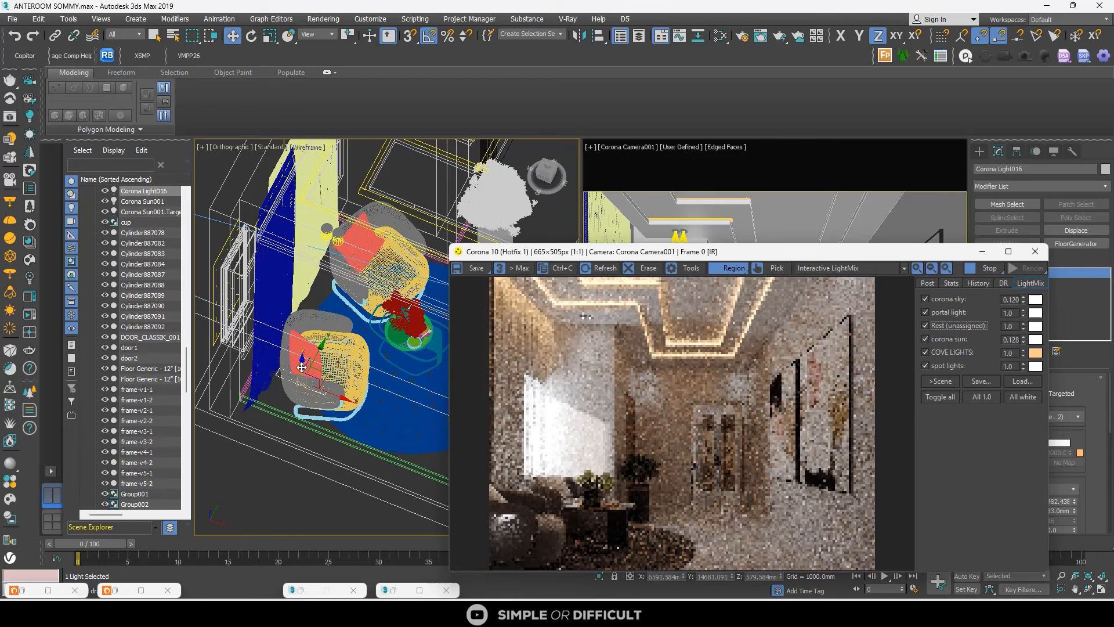
Raise the new light to a Z position of about 2290 mm and toggle Rest (unassigned) to compare its effect
drag(308, 360, 312, 274)
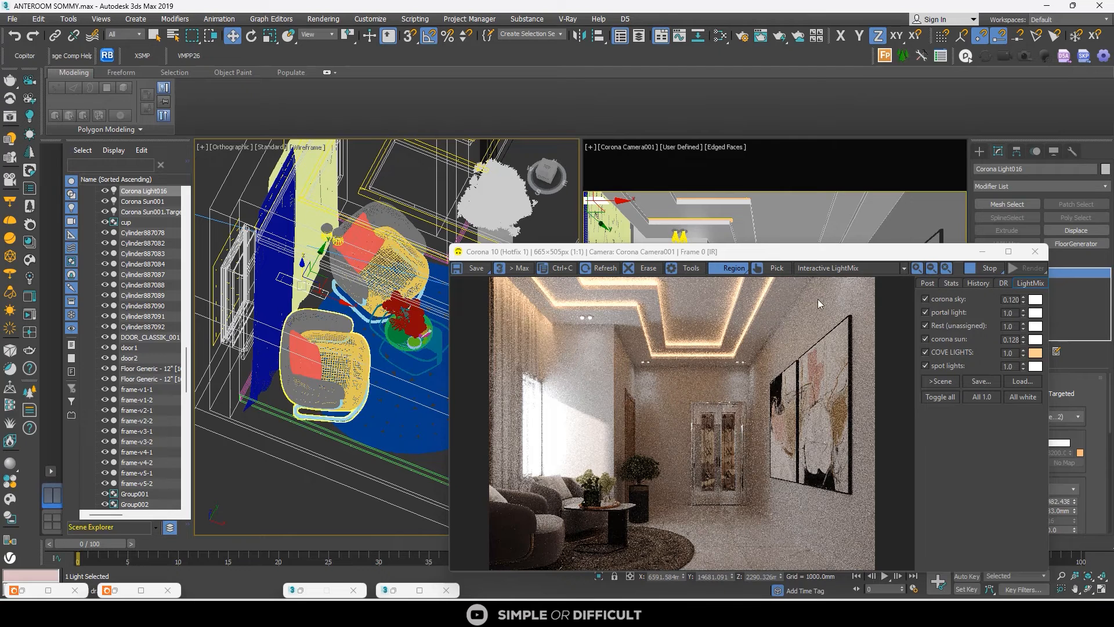
click(924, 323)
click(924, 324)
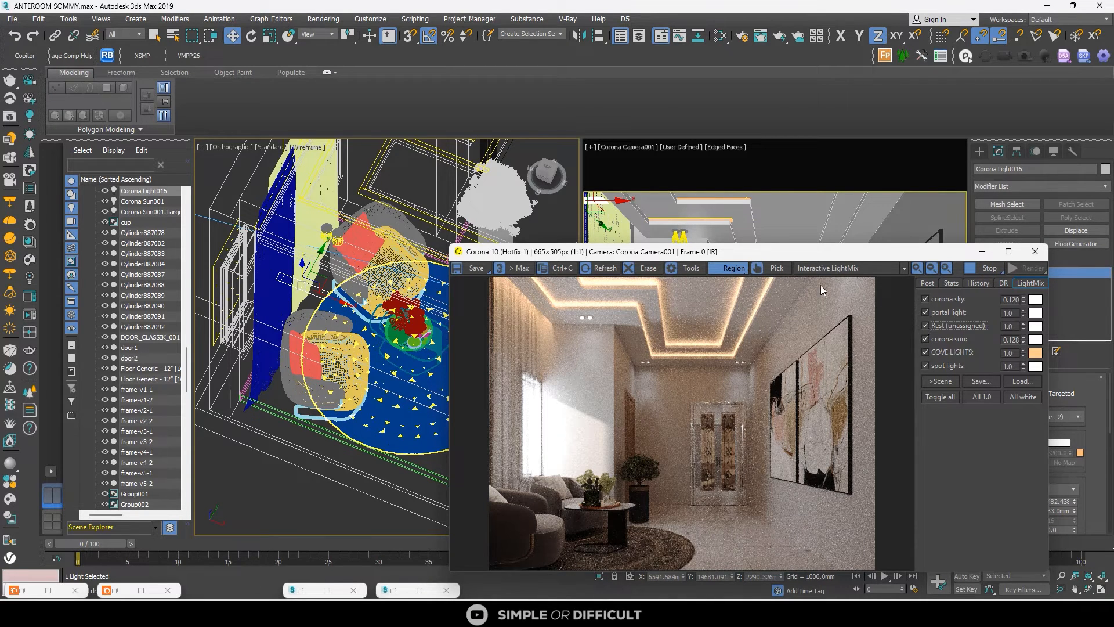
Try the fill light at an intensity of 70 and inspect the armchairs up close in the interactive render
drag(926, 252, 796, 245)
click(1012, 417)
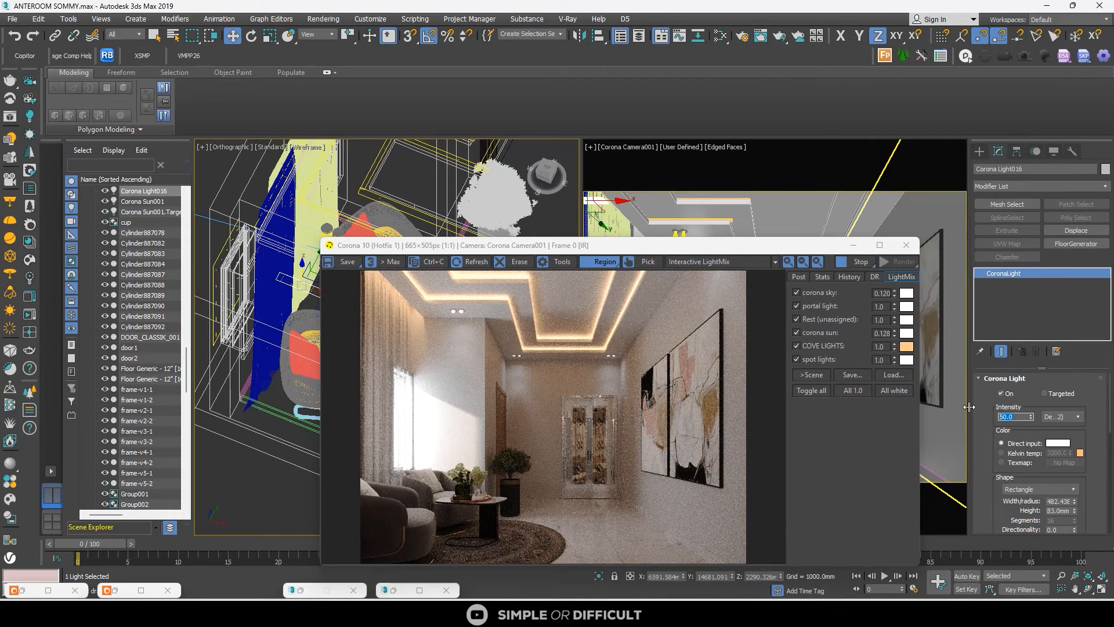
text(70)
key(Return)
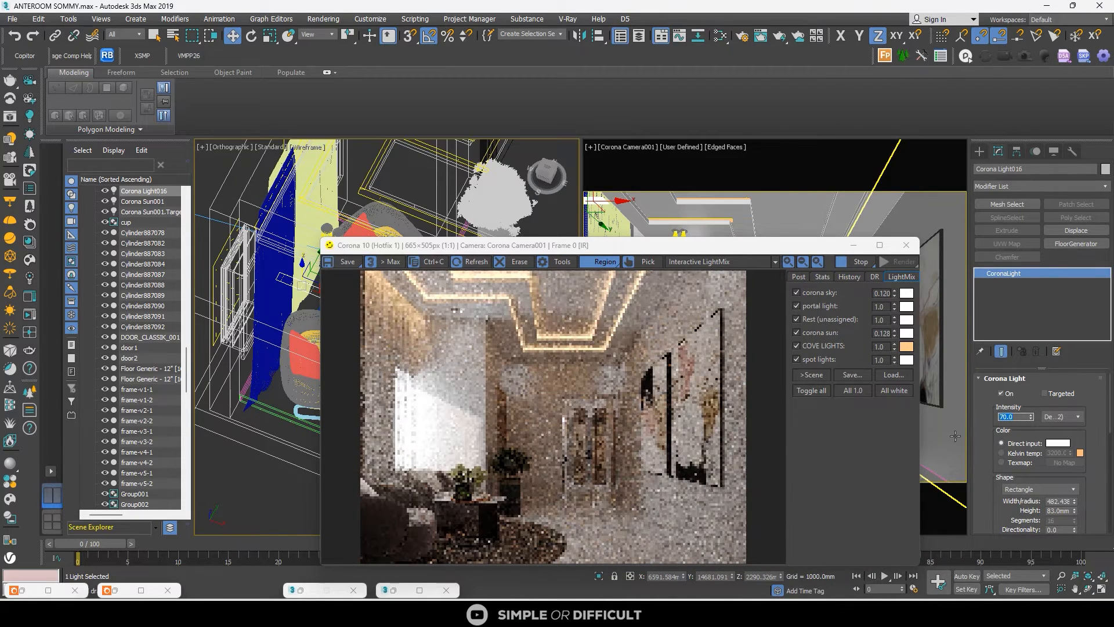
drag(703, 243, 786, 160)
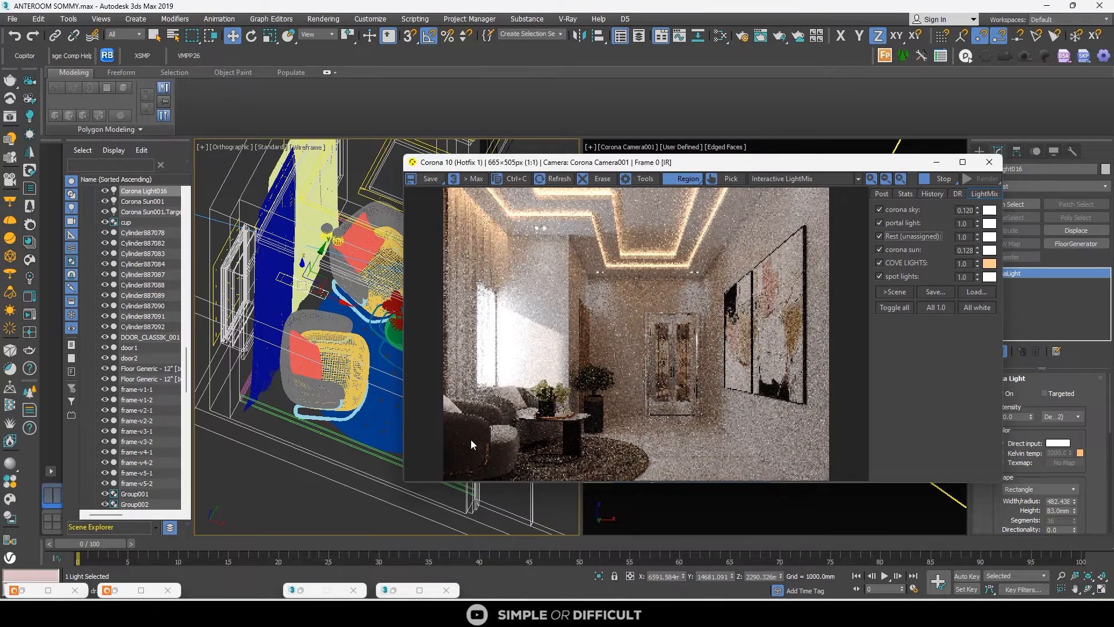
scroll(471, 441, up, 2)
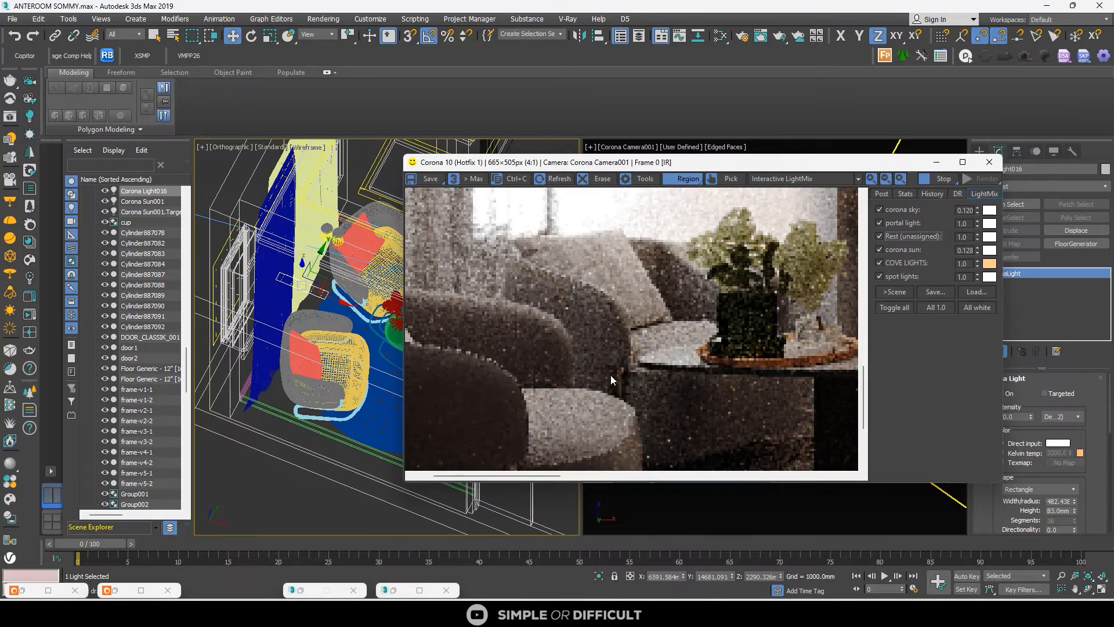
scroll(611, 377, down, 2)
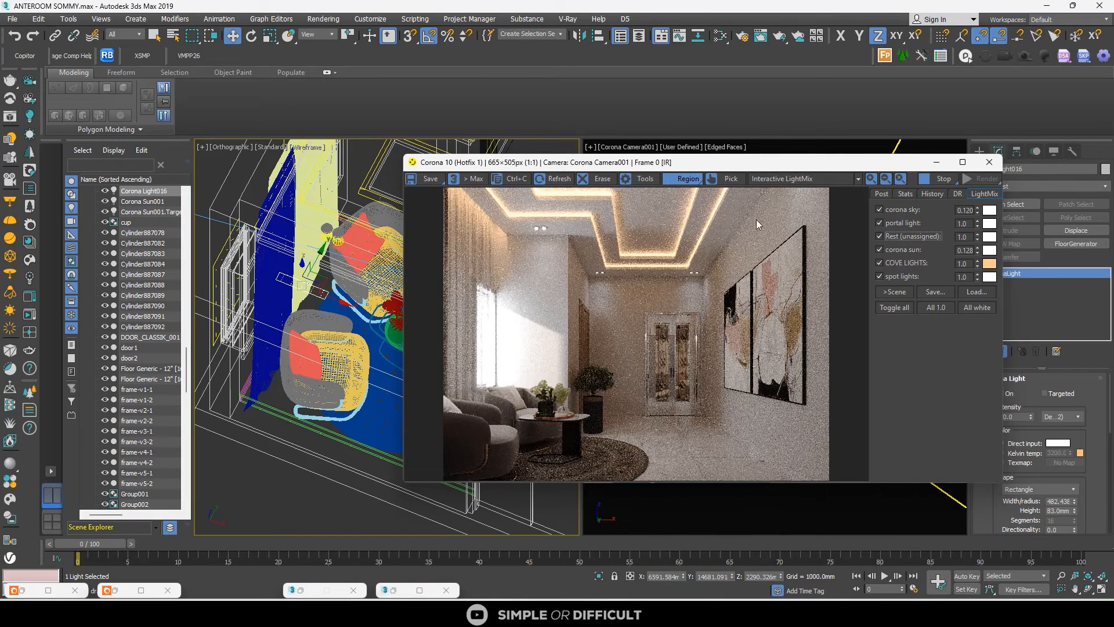
Move the fill light in the Top view to a Y position of about 14626 mm
scroll(1098, 505, down, 5)
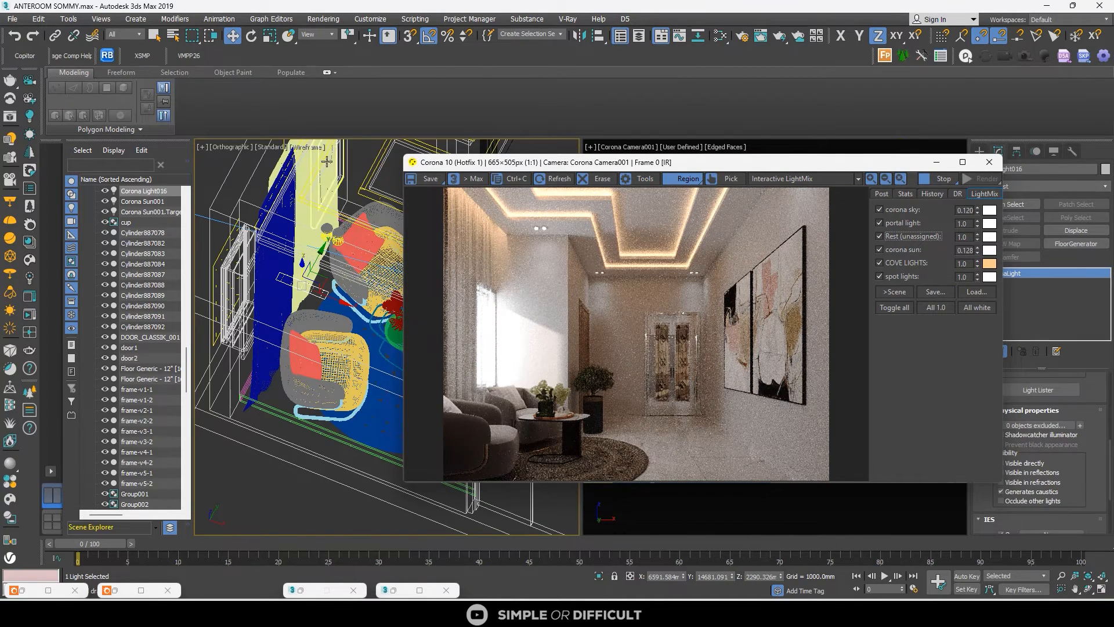
scroll(253, 216, down, 5)
drag(603, 162, 694, 187)
click(548, 167)
scroll(299, 301, up, 8)
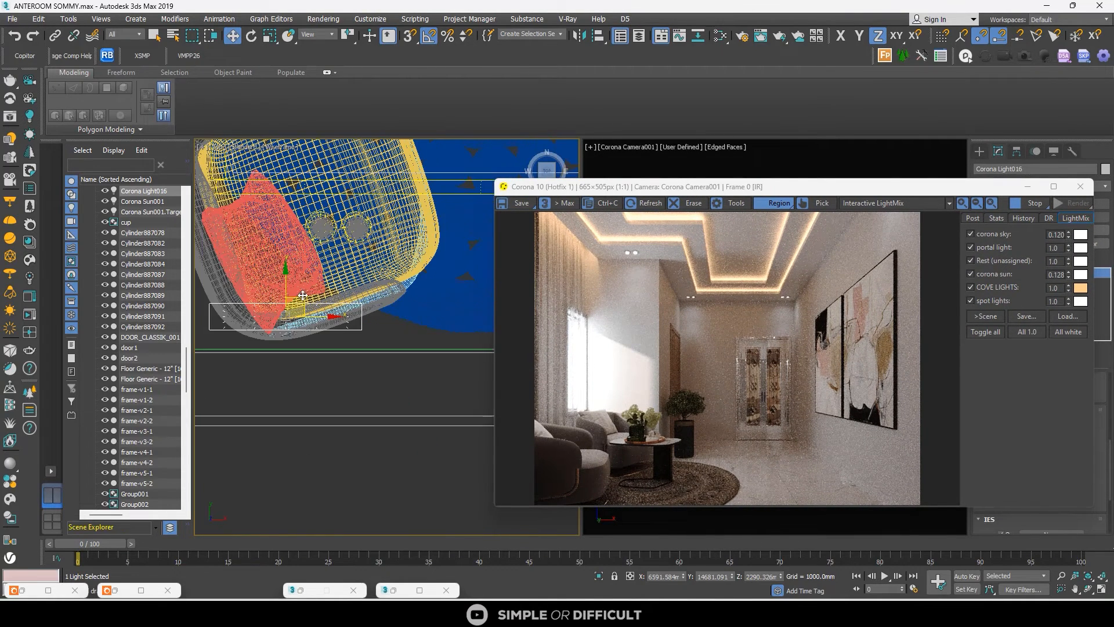
drag(287, 285, 295, 300)
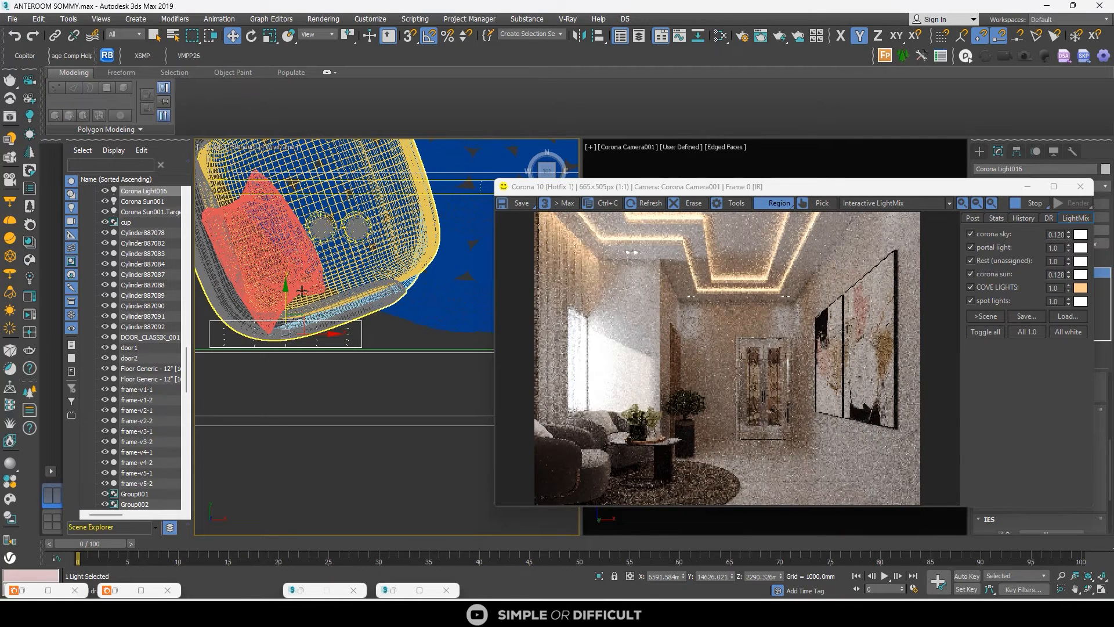
scroll(316, 279, down, 3)
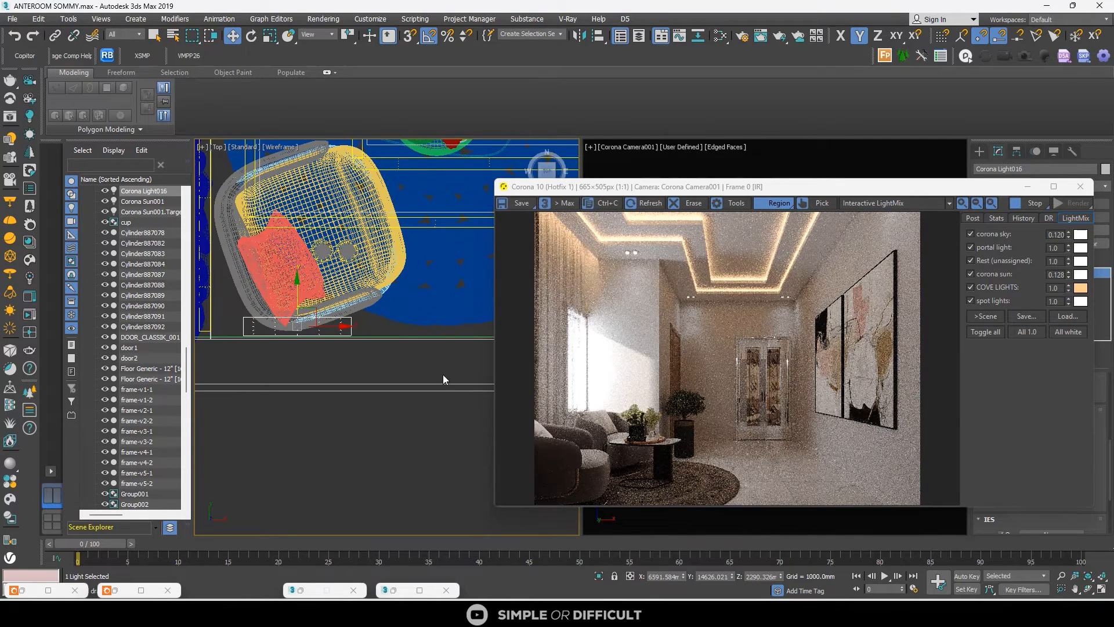
Lower the fill light to a Z position of about 1258 mm and shift it along X to about 7167 mm
alt+middle_drag(329, 349, 252, 316)
drag(295, 322, 296, 445)
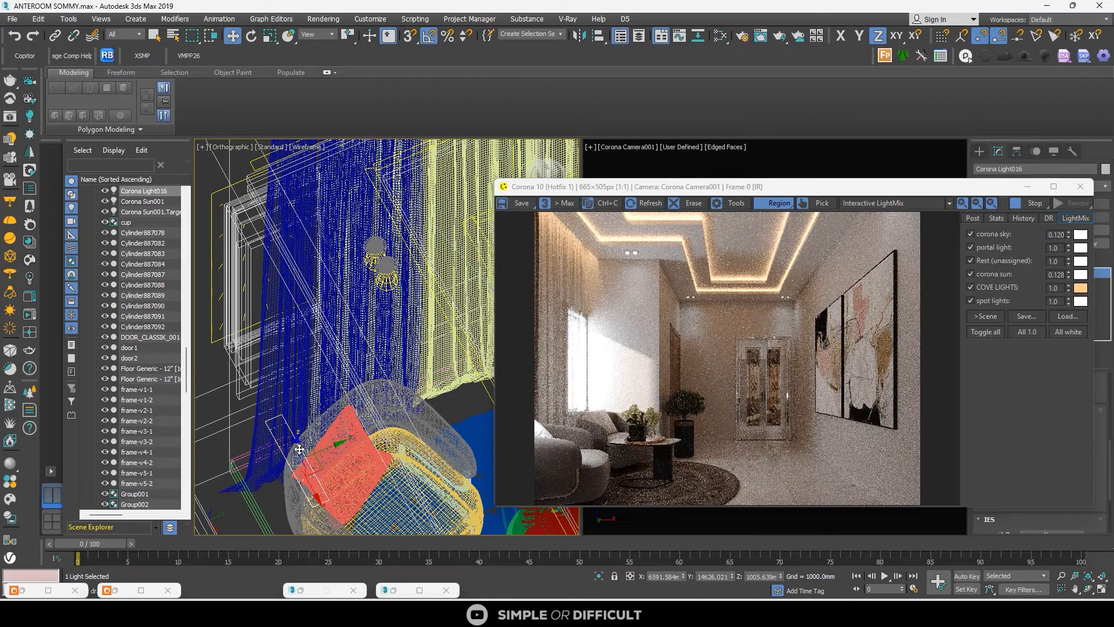
drag(299, 449, 299, 422)
scroll(292, 365, down, 4)
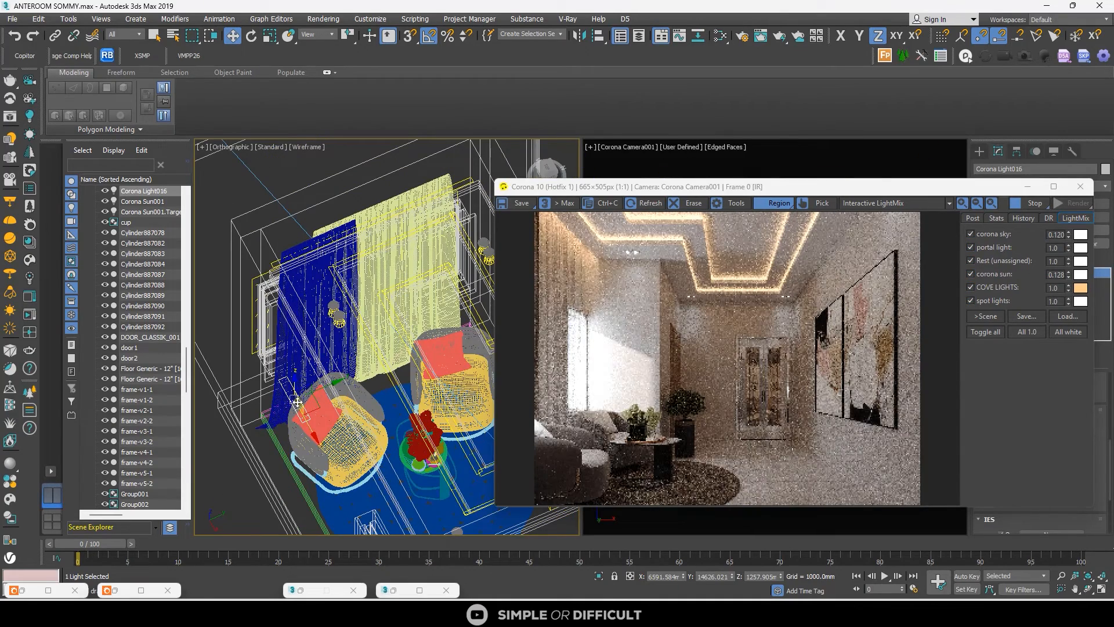
drag(297, 401, 322, 432)
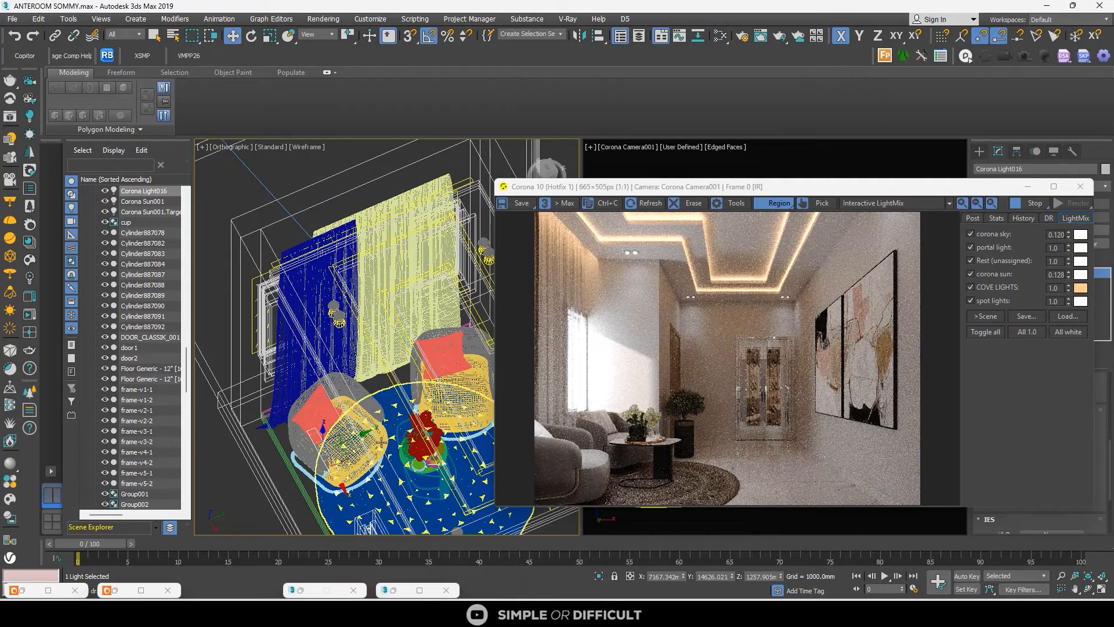
Nudge the fill light to a Y position of about 14612 mm and lower it to a Z position of about 1129 mm
alt+middle_drag(419, 496, 351, 475)
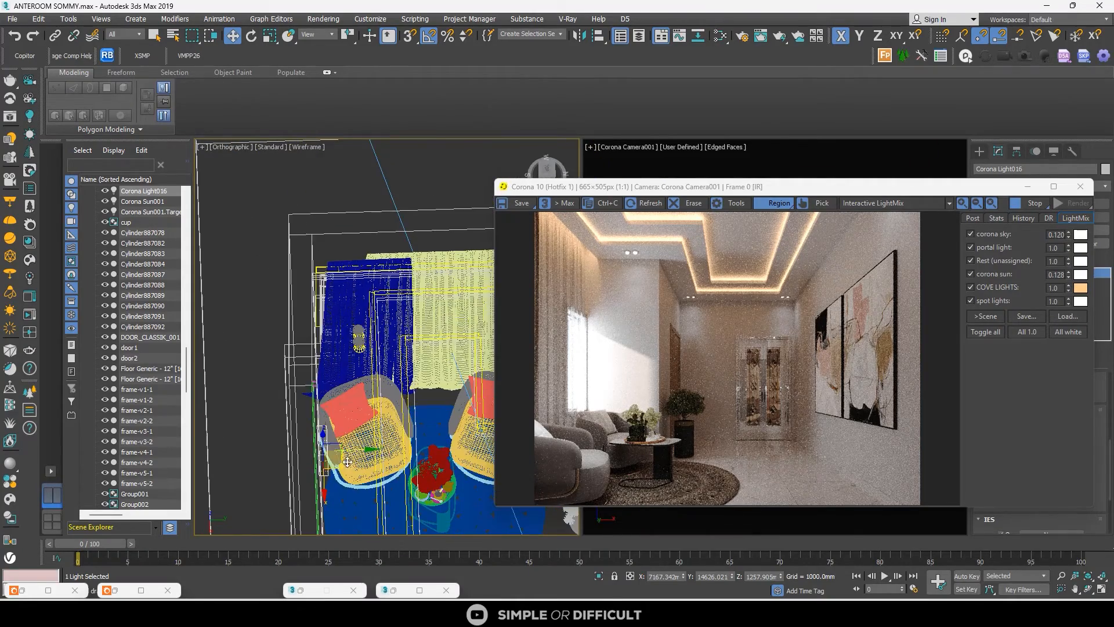
click(549, 171)
scroll(331, 456, up, 6)
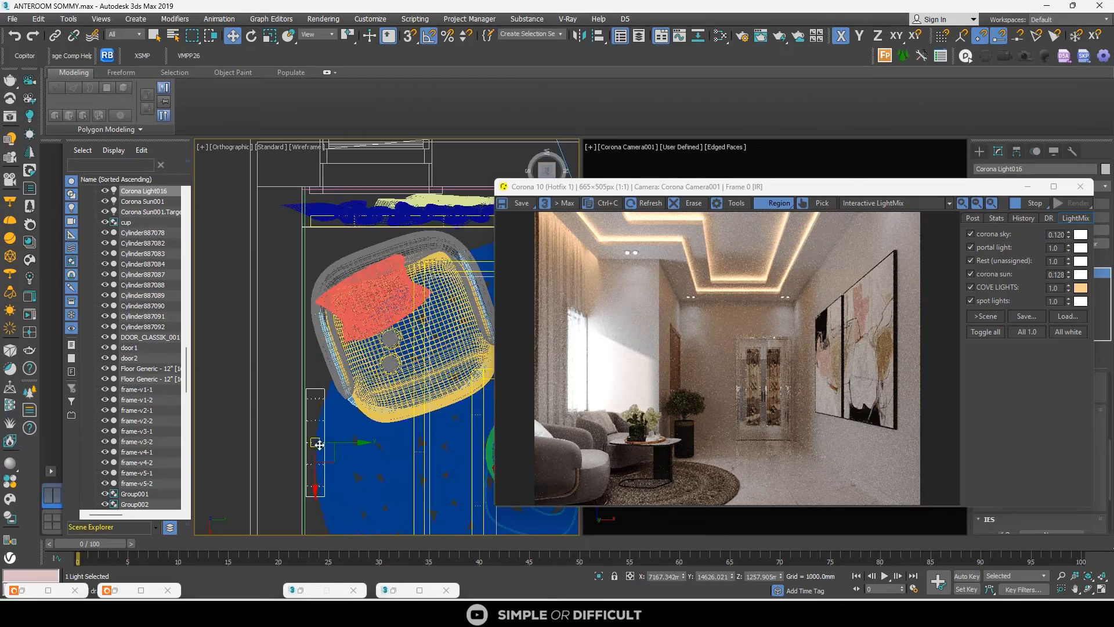
drag(344, 445, 339, 444)
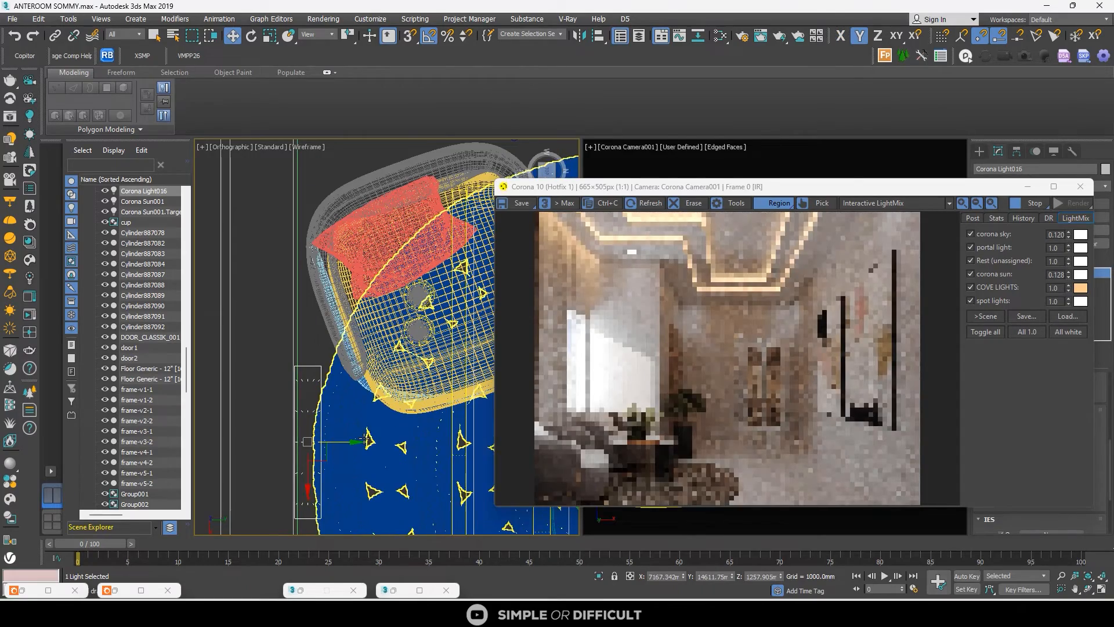
alt+middle_drag(346, 356, 329, 393)
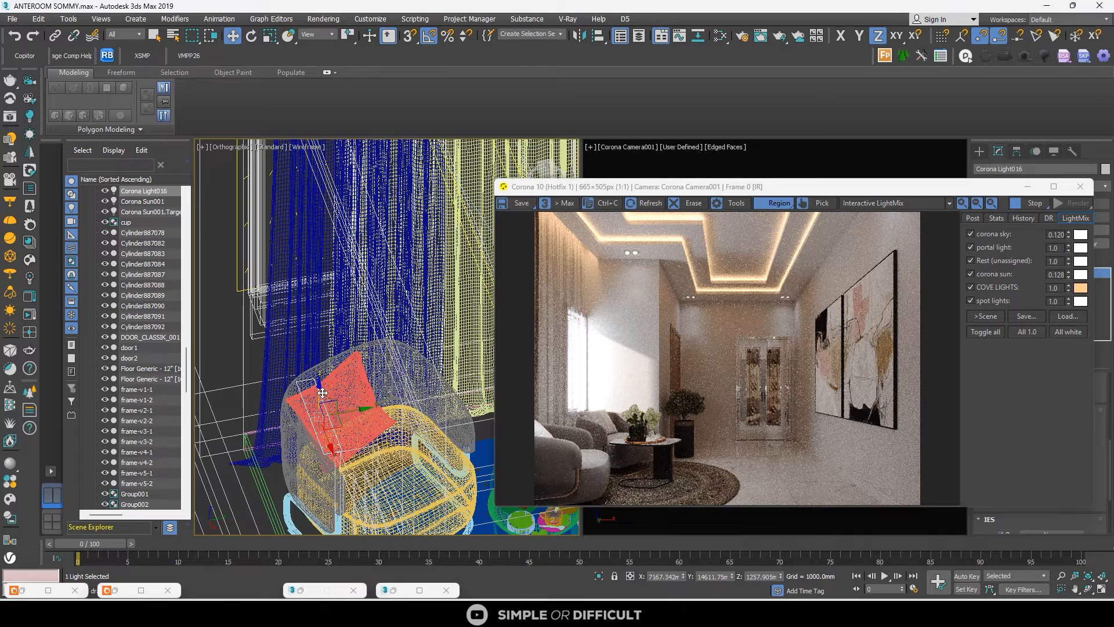
drag(322, 392, 500, 398)
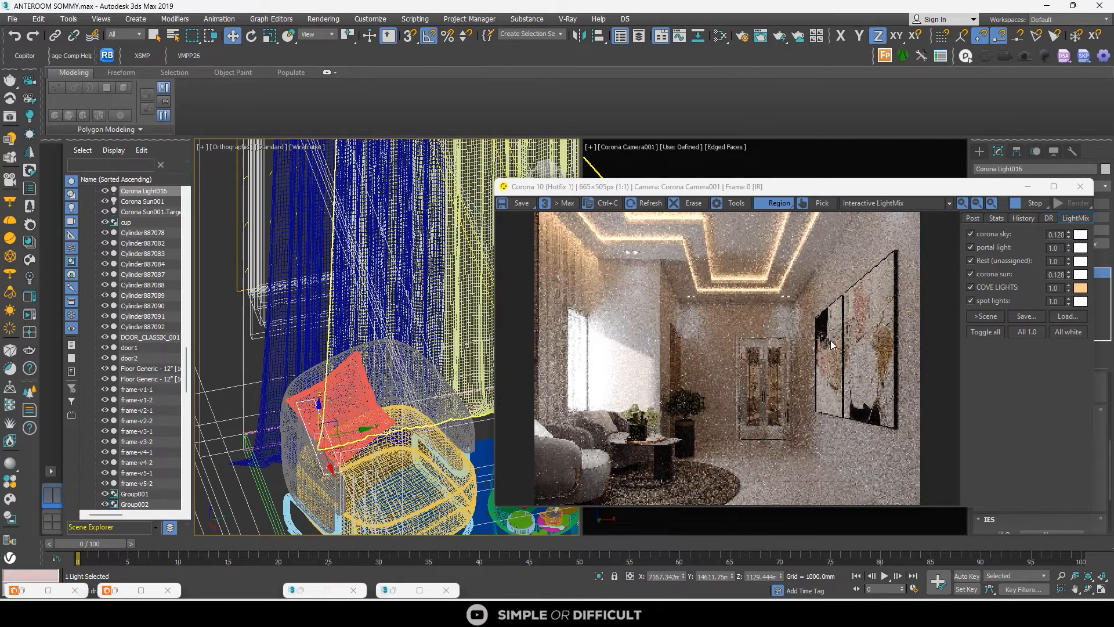
Try the fill light at an intensity of 50 and check the armchairs in the interactive render
drag(924, 194, 758, 169)
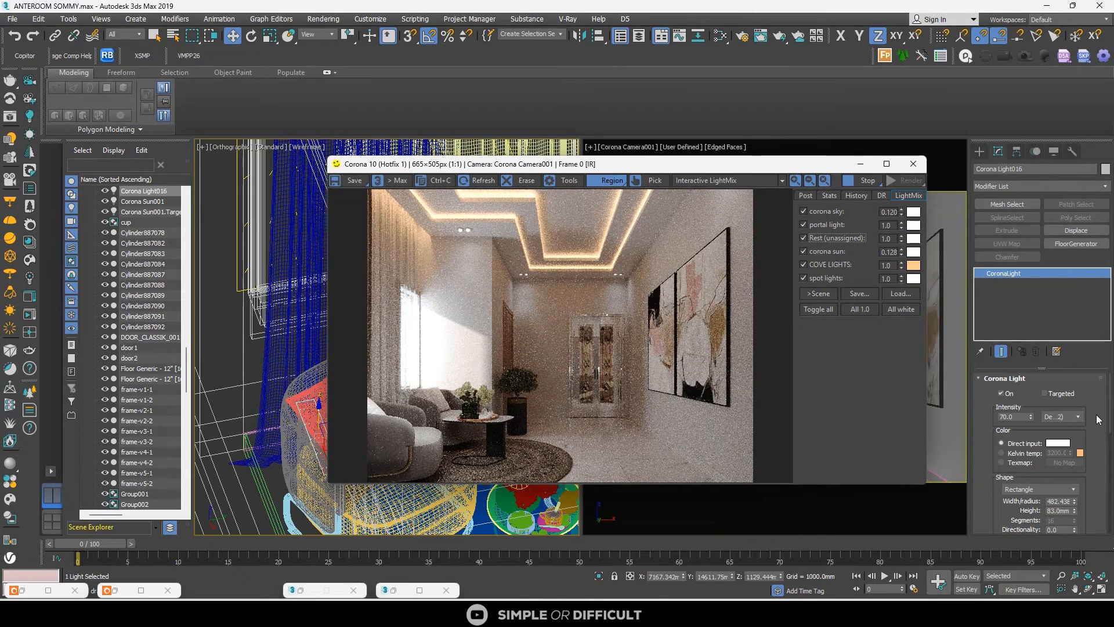
click(1016, 417)
text(50)
key(Return)
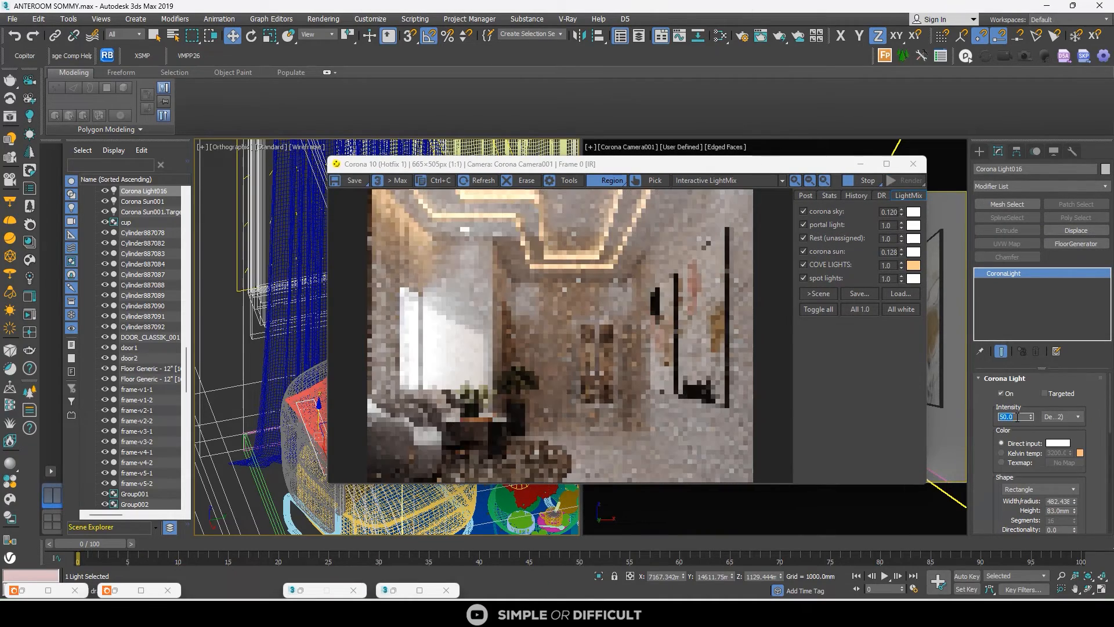
scroll(406, 467, up, 1)
scroll(405, 370, down, 1)
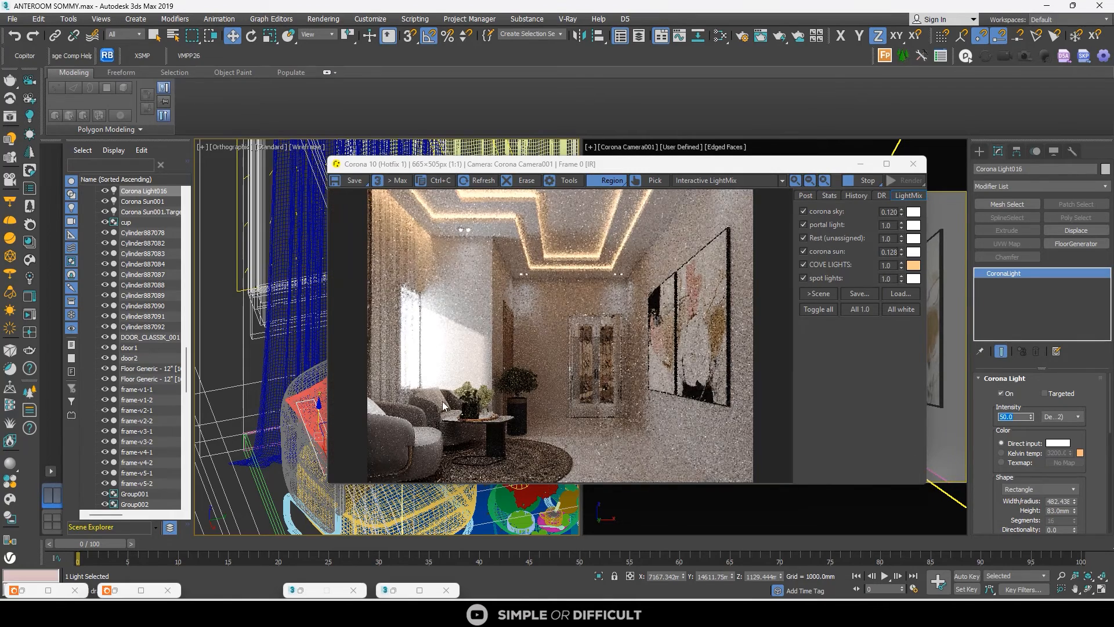
Set the fill light's intensity to 40, check the seating area in the render and stop the interactive rendering
text(40)
key(Return)
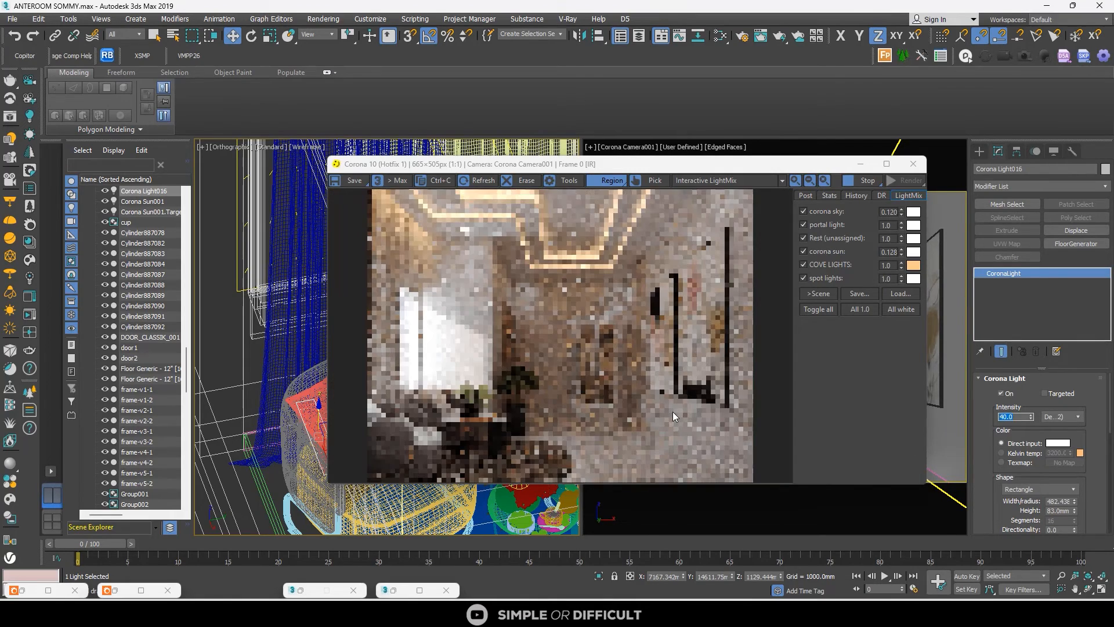
scroll(400, 452, up, 1)
scroll(397, 451, down, 1)
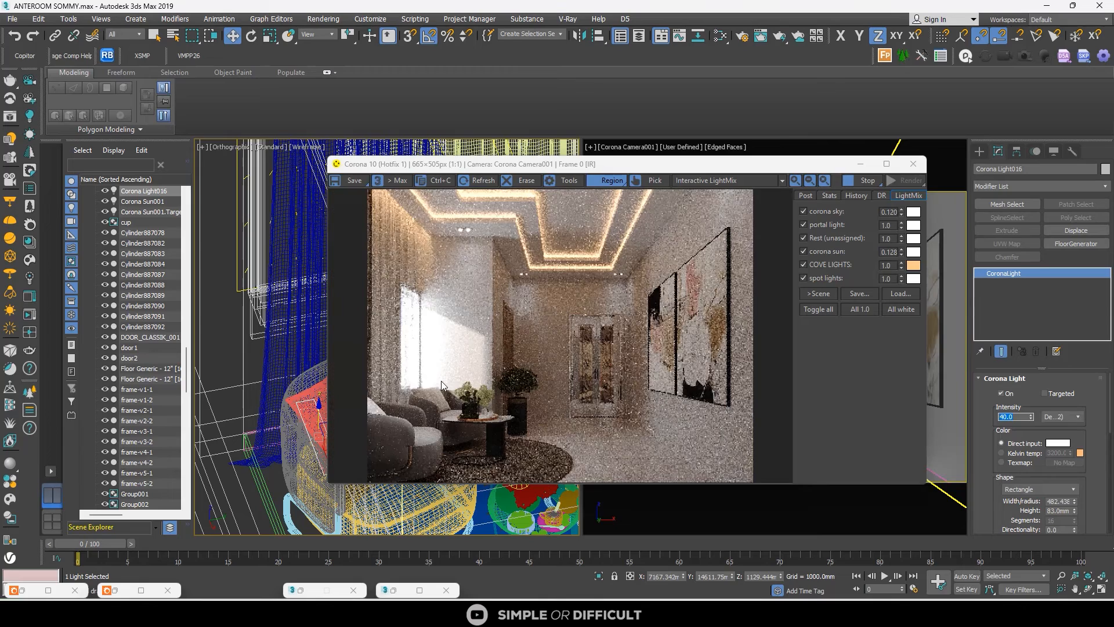
click(868, 182)
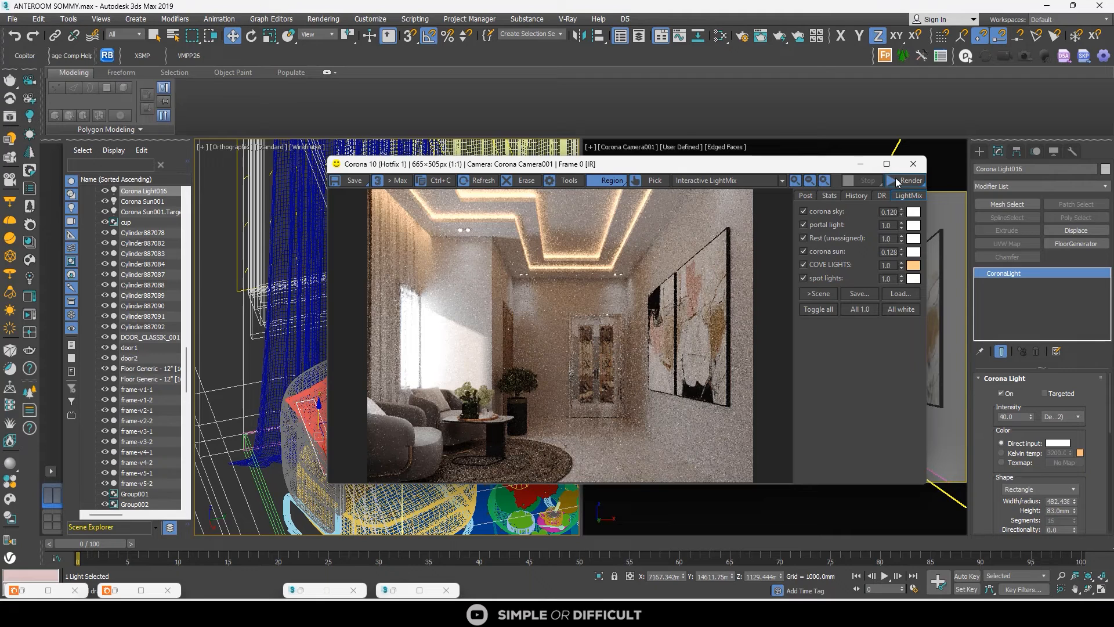
Try dimming COVE LIGHTS in the LightMix to 0.304 and restore it to 1.0
drag(901, 266, 908, 363)
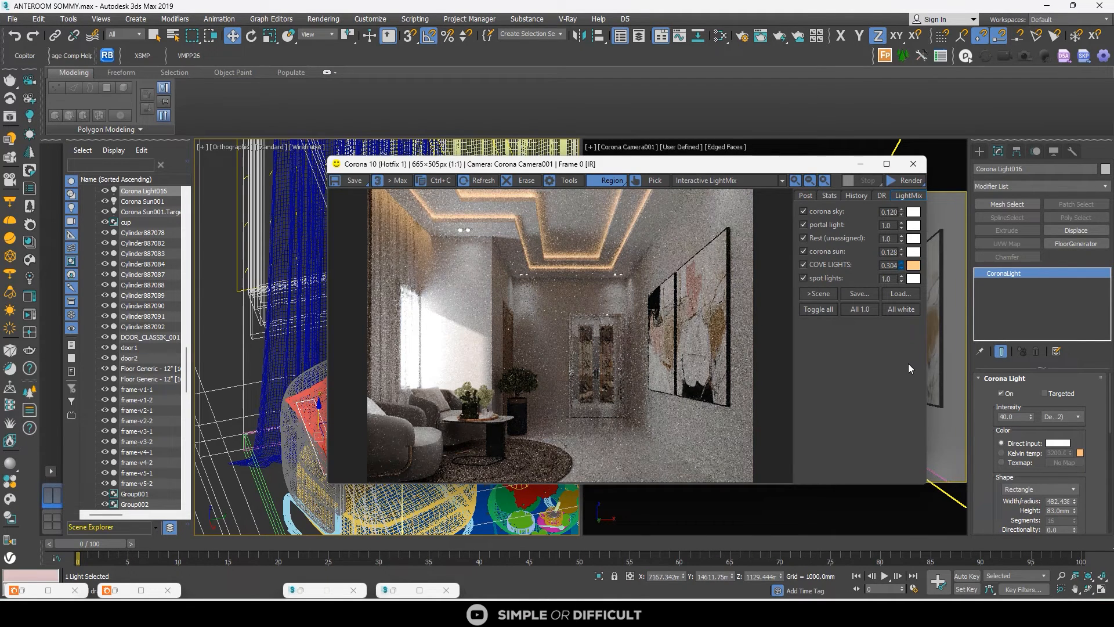
text(1)
key(Return)
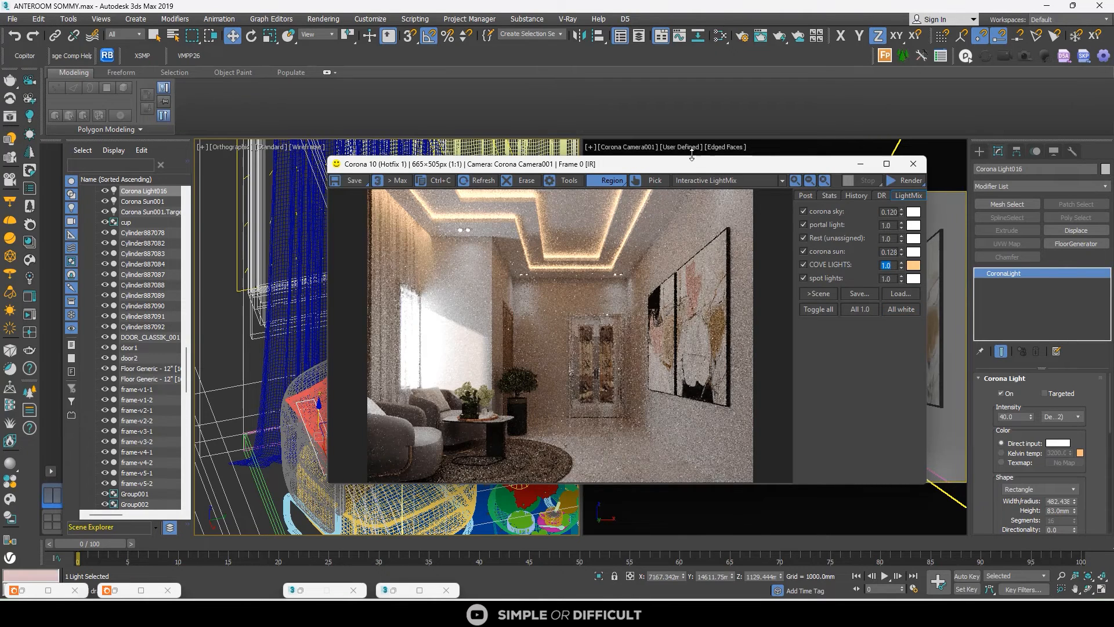
Restrict selection to Lights, set the intensity of the ceiling cove light Corona Light006 to 10 and restart the interactive render
drag(621, 163, 761, 330)
click(124, 34)
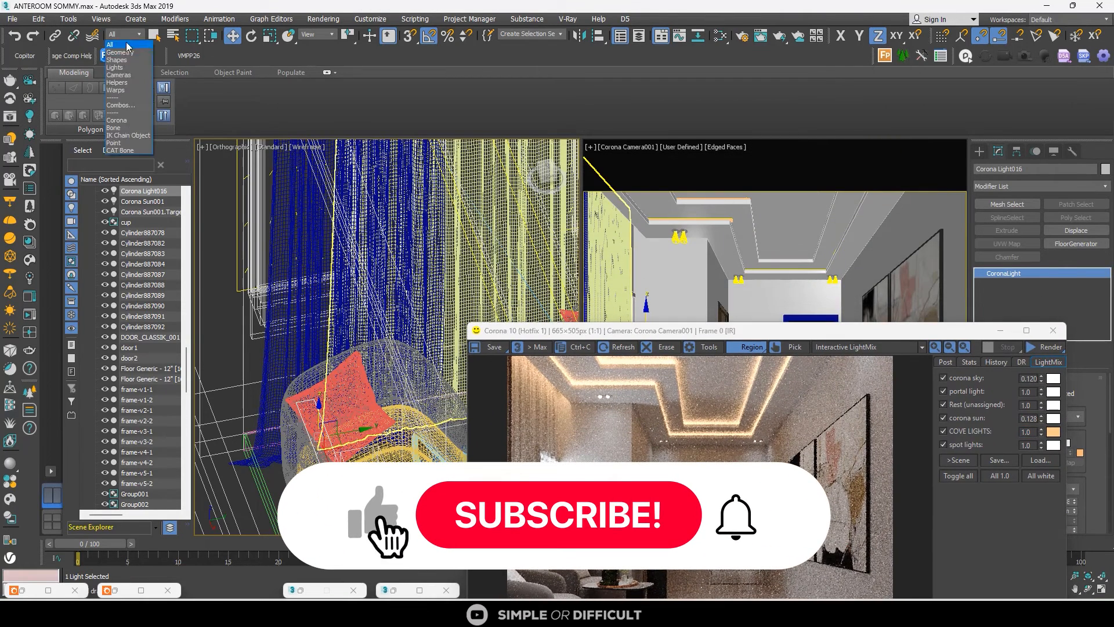
click(123, 64)
click(698, 201)
drag(947, 333, 748, 272)
double_click(1022, 419)
text(10)
key(Return)
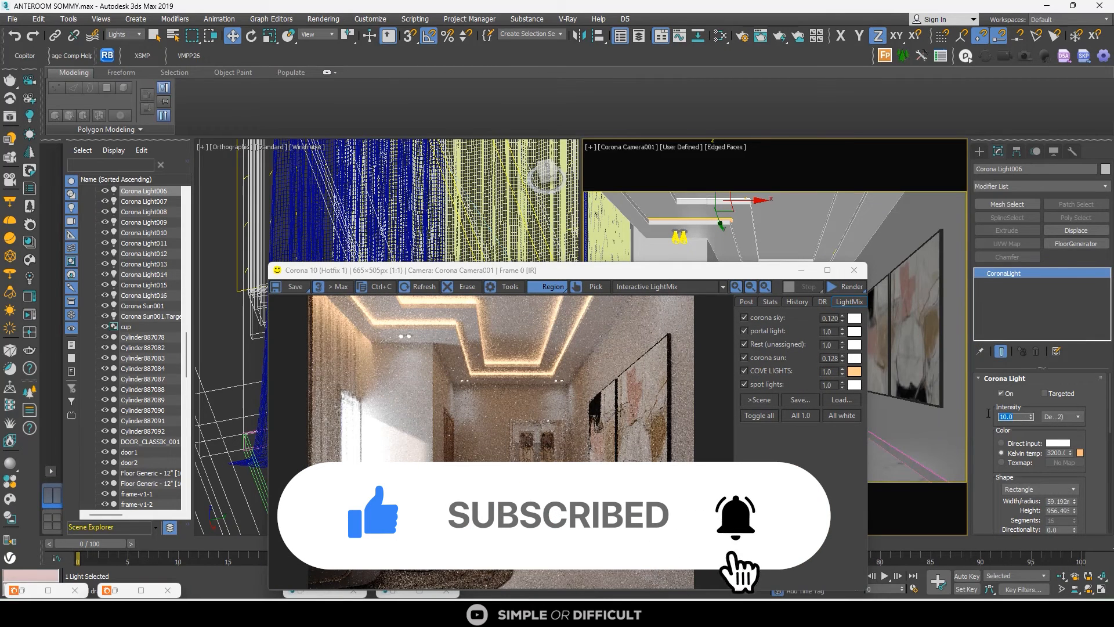
click(851, 287)
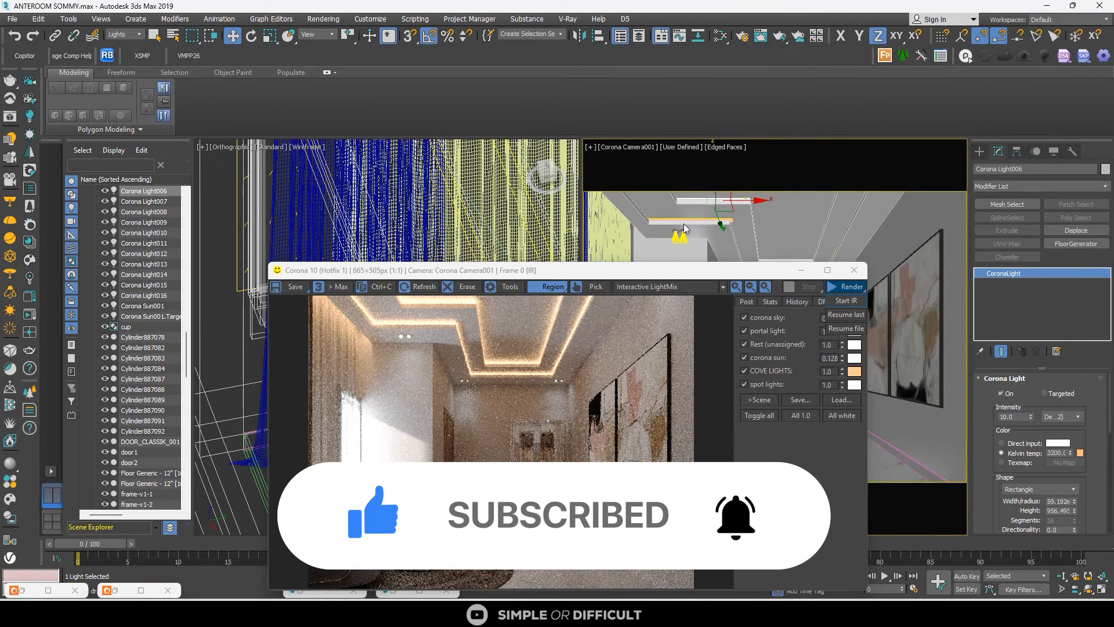
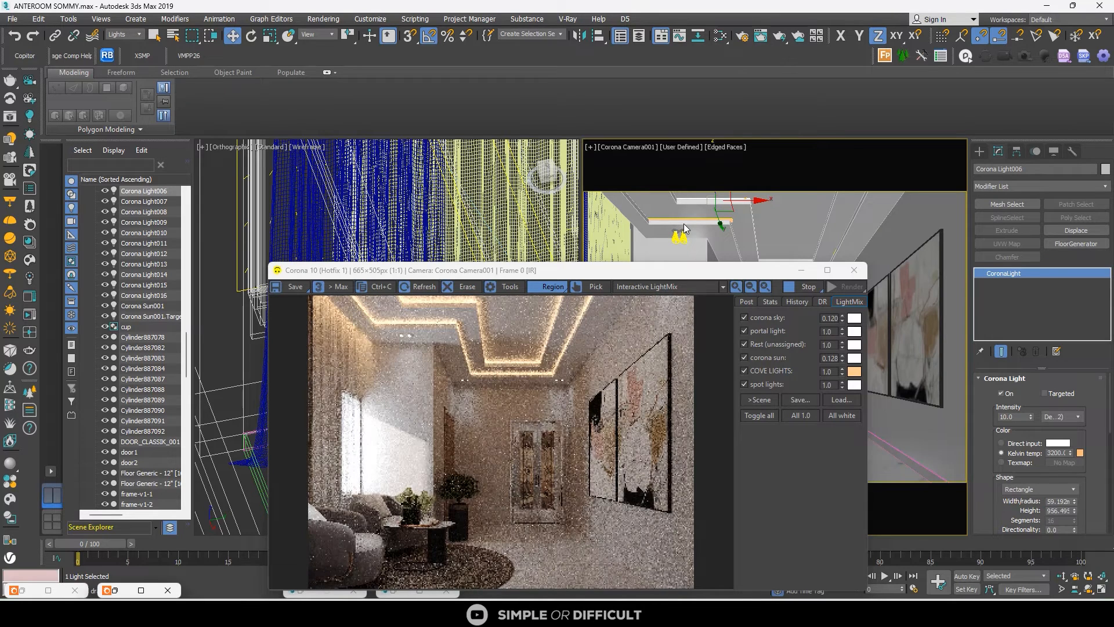
Set the intensity of the selected cove light, Corona Light006, to 5
click(1018, 418)
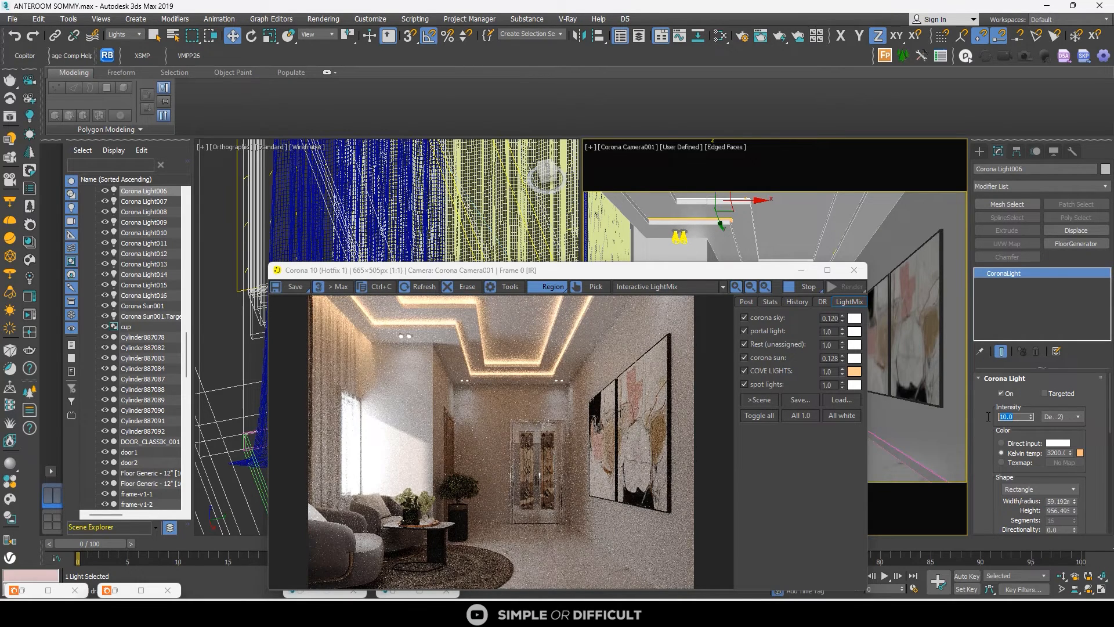
text(5)
key(Return)
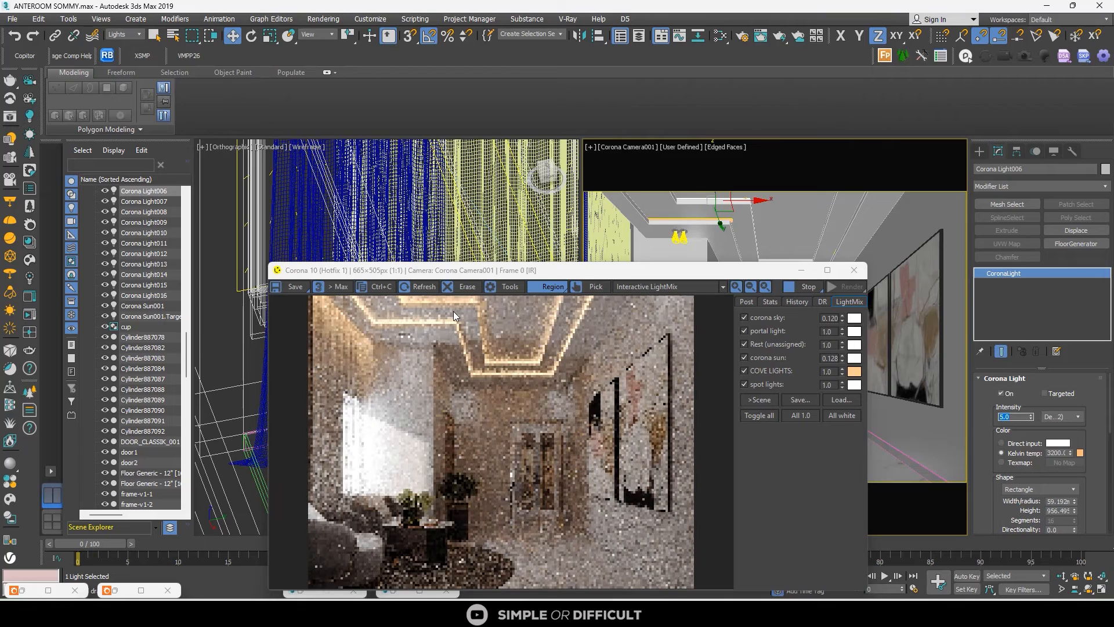
Set the intensity of the neighbouring cove lights Corona Light007 and Corona Light008 to 5 each
click(699, 220)
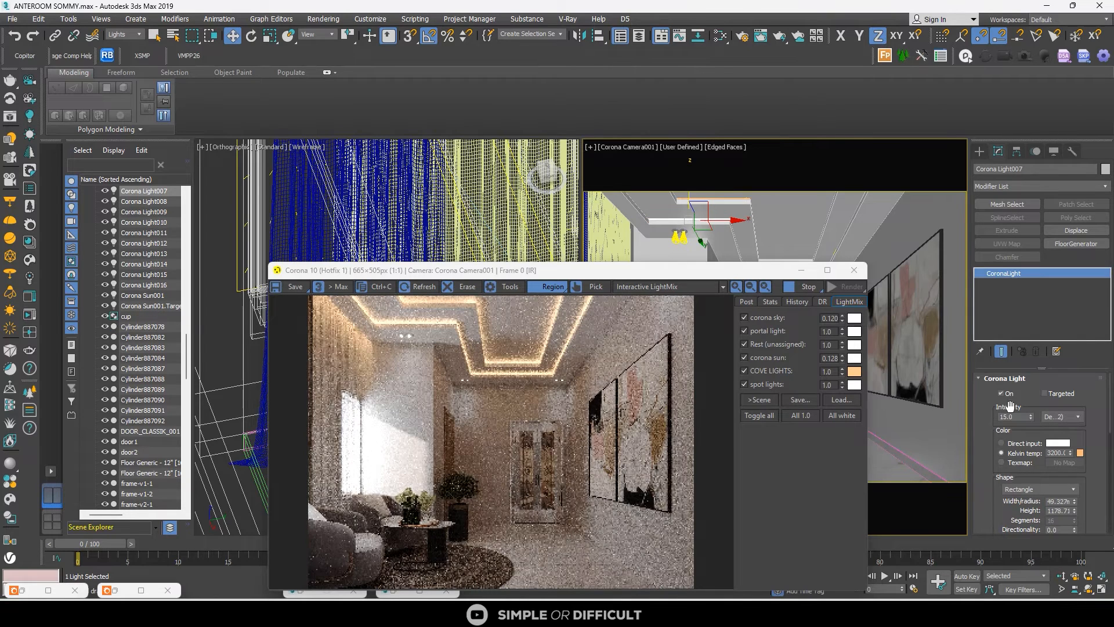
click(1015, 416)
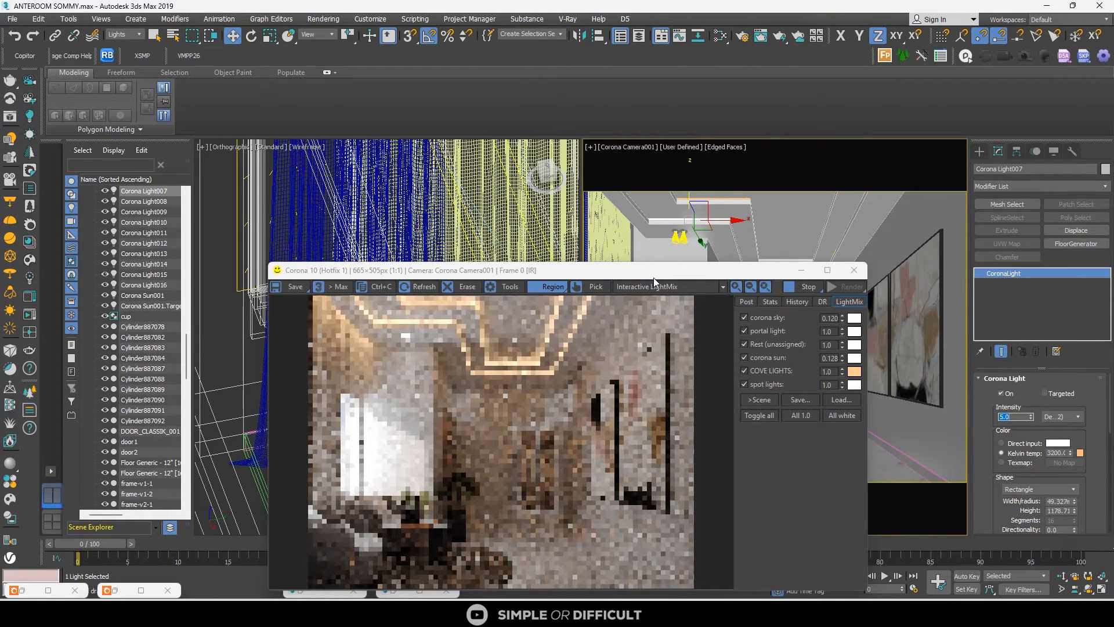
click(734, 243)
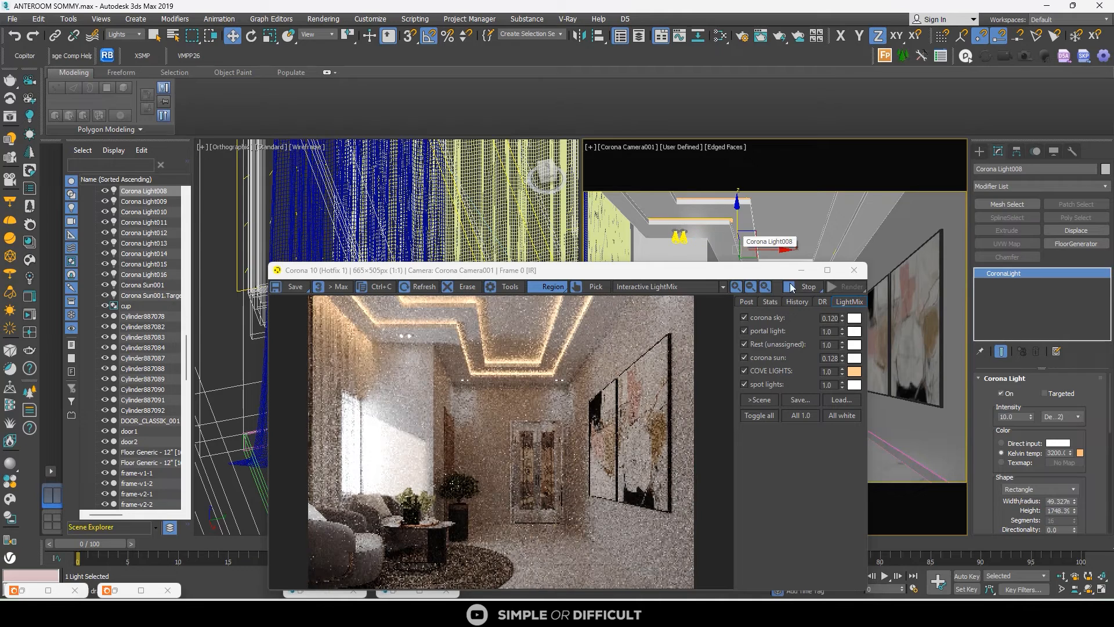
click(1015, 417)
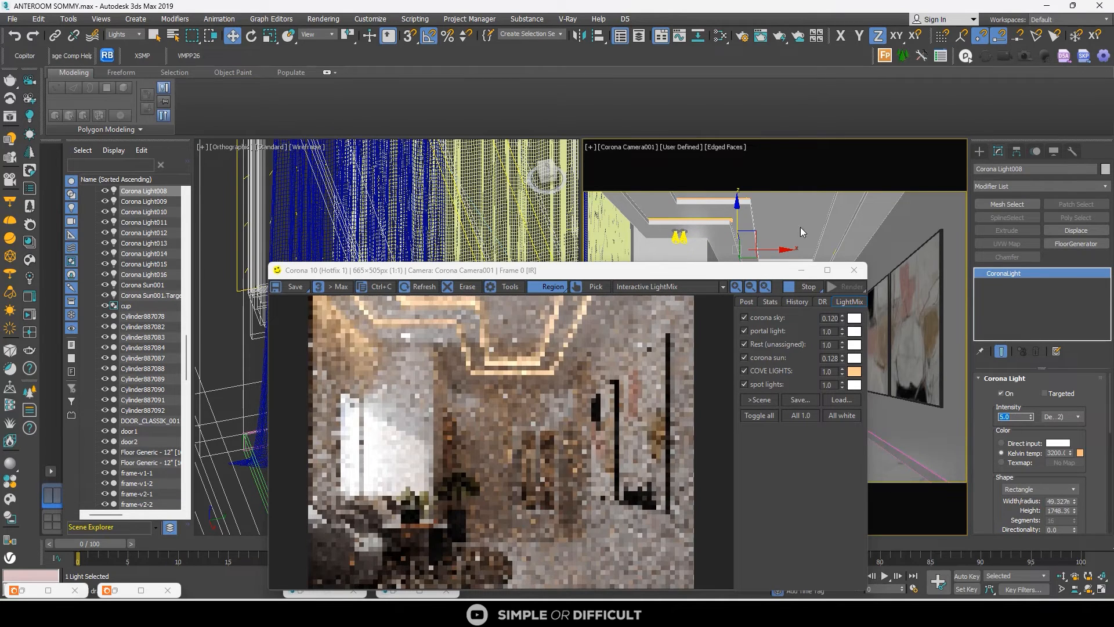
Set the intensity of ceiling cove lights Corona Light013 and Corona Light014 to 5 each
click(751, 214)
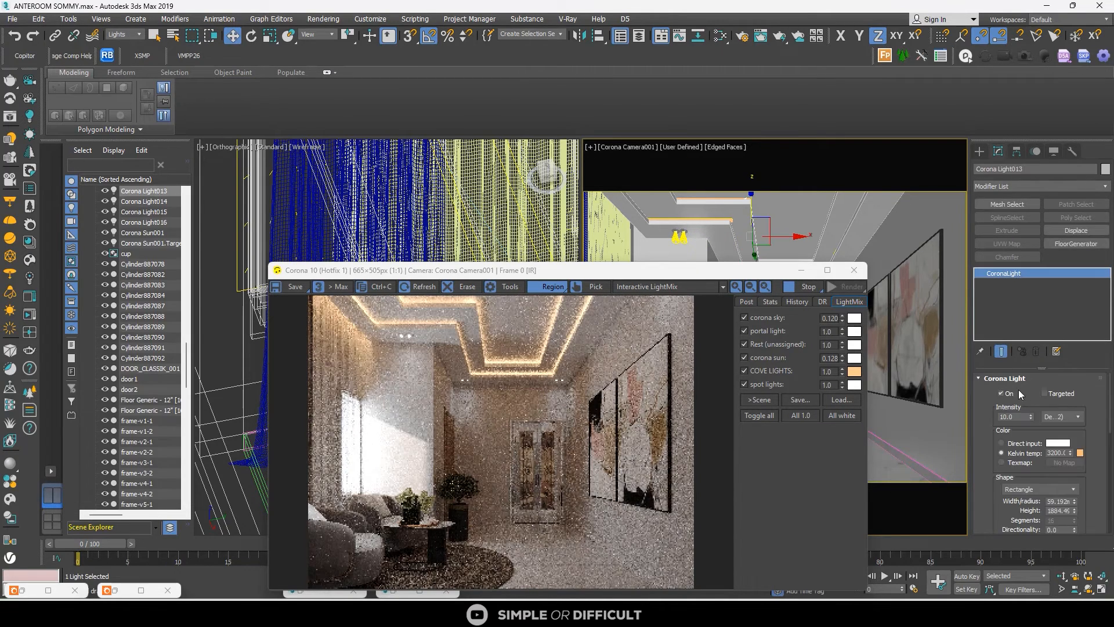
double_click(1015, 417)
text(5)
key(Return)
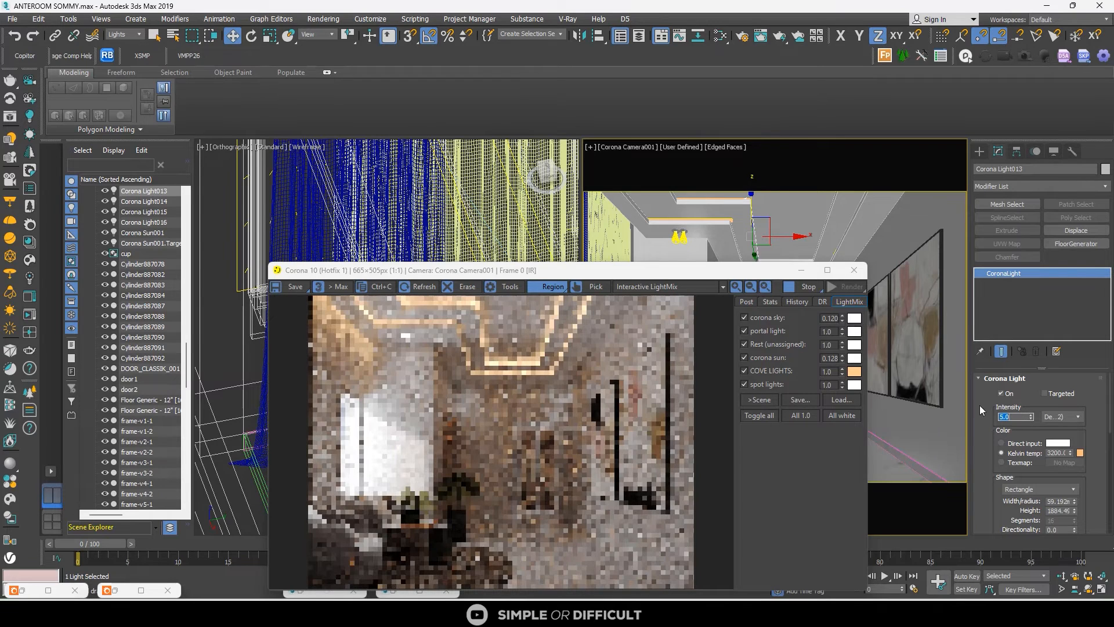
click(827, 214)
double_click(1021, 417)
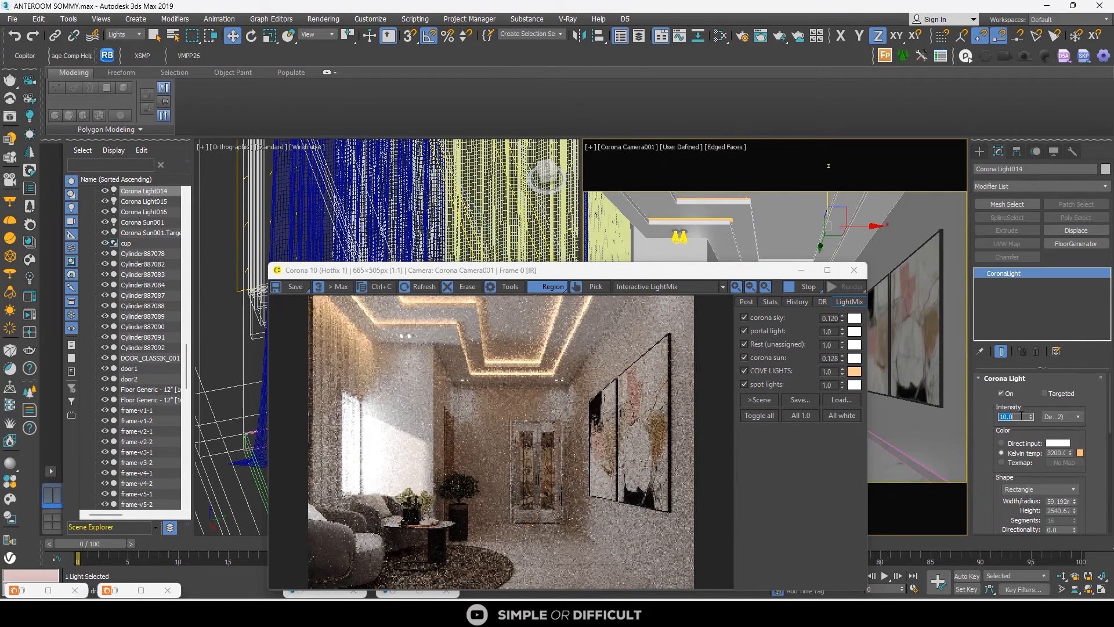
text(5)
key(Return)
Set the intensity of the cove lights above the door, Corona Light012 and Corona Light009, to 5 each
drag(726, 273, 653, 295)
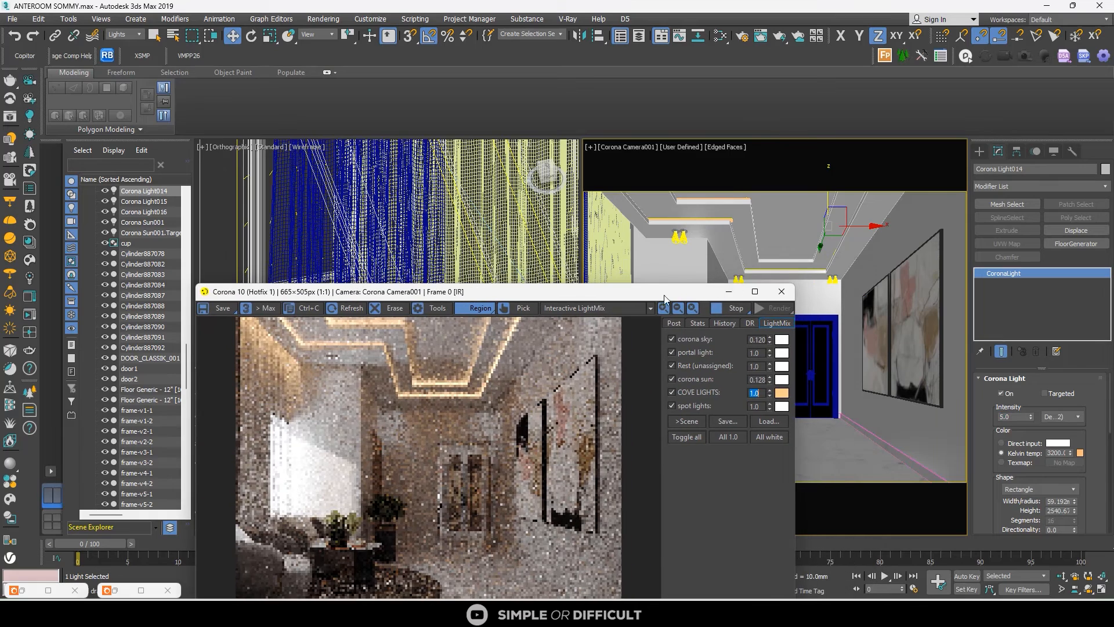
click(794, 259)
double_click(1021, 416)
text(5)
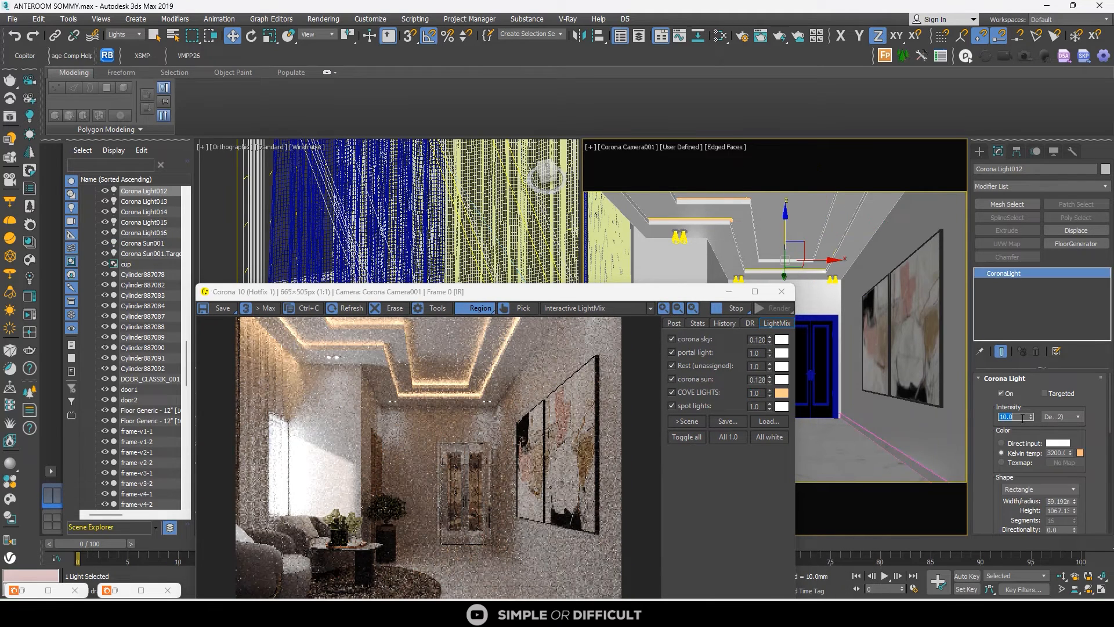
key(Return)
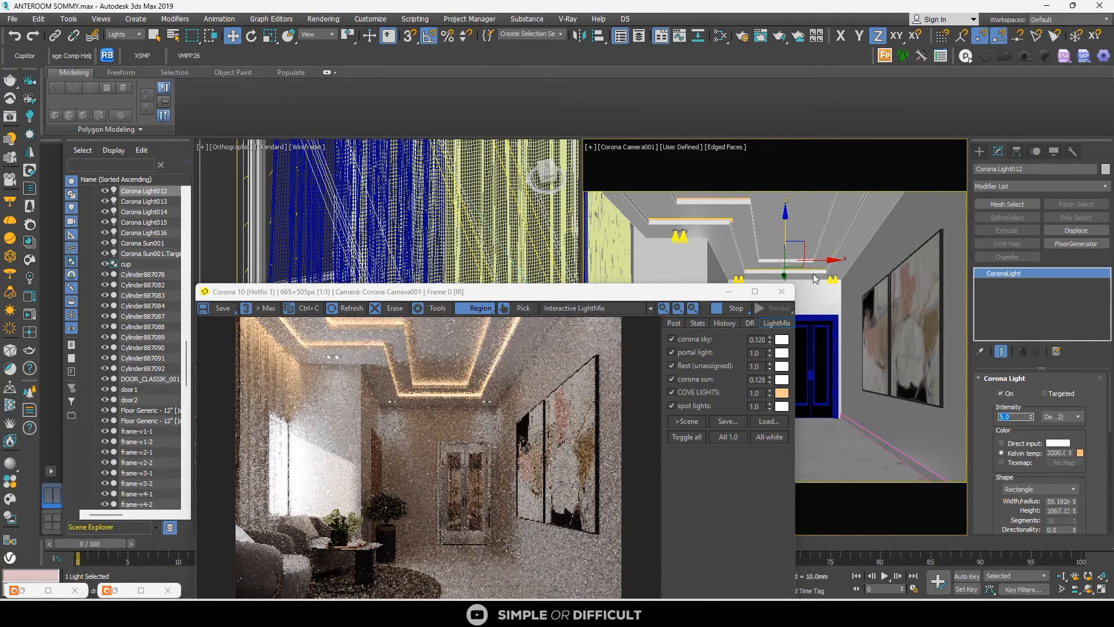
click(811, 274)
double_click(1010, 417)
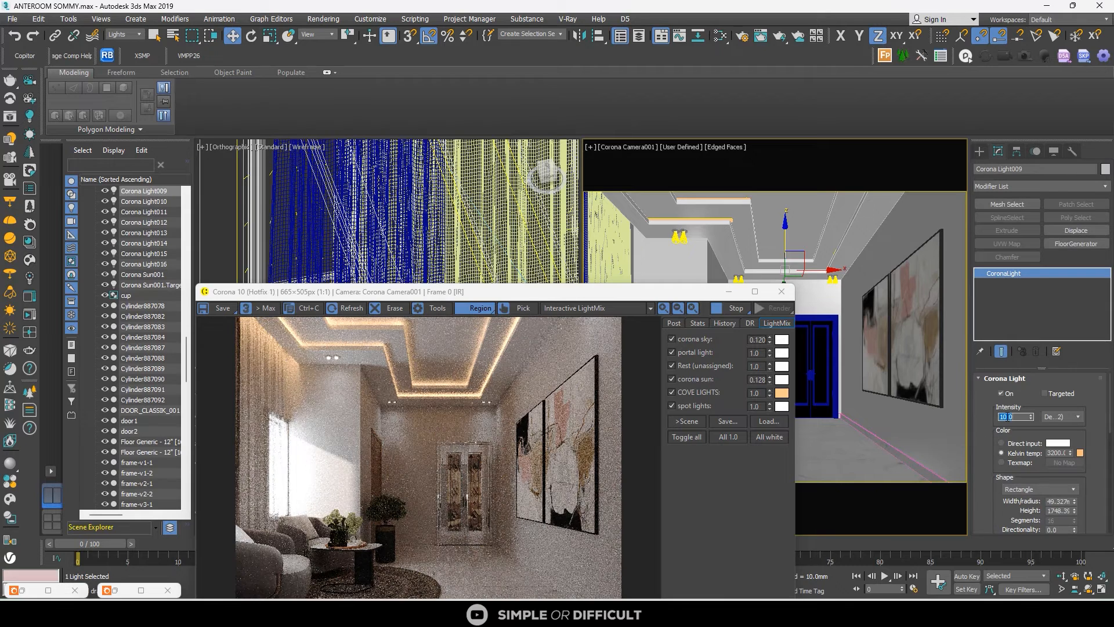
text(5)
key(Return)
Set the intensity of the cove light Corona Light010, along the painting-wall side of the ceiling, to 5
click(862, 242)
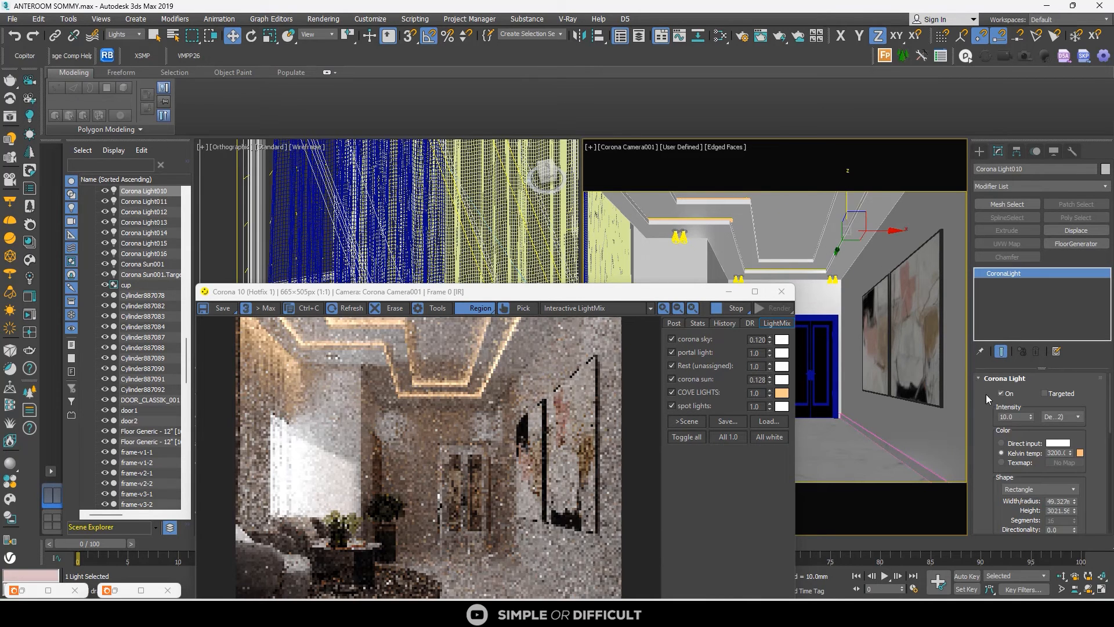
click(1013, 415)
text(5)
key(Return)
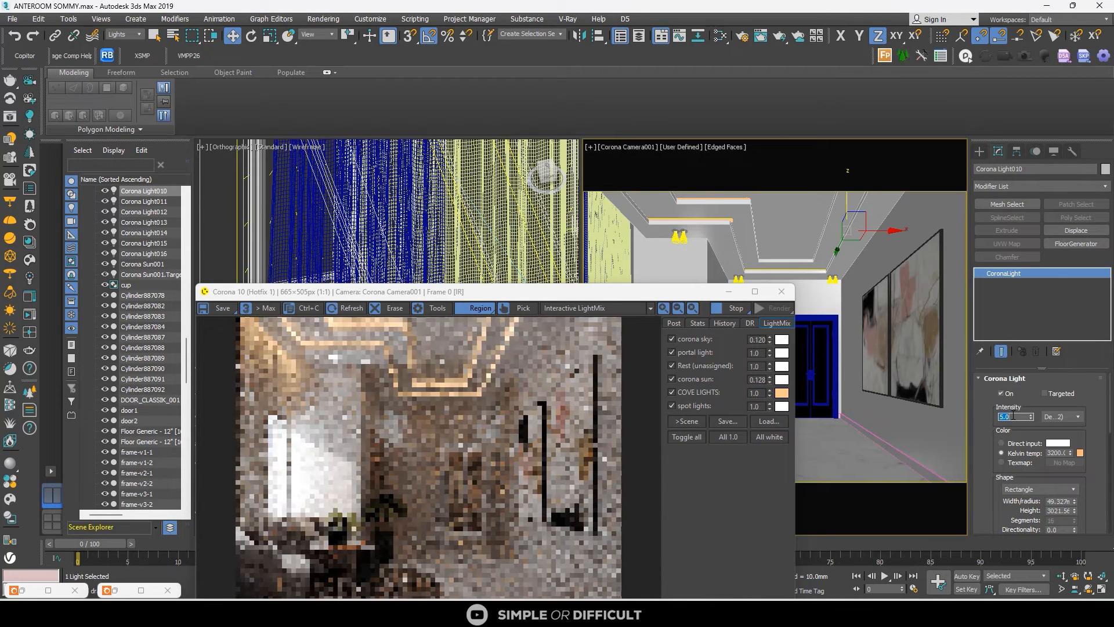
Set the intensity of the curtain-side cove lights Corona Light004 and Corona Light005 to 5 each
drag(539, 296, 611, 273)
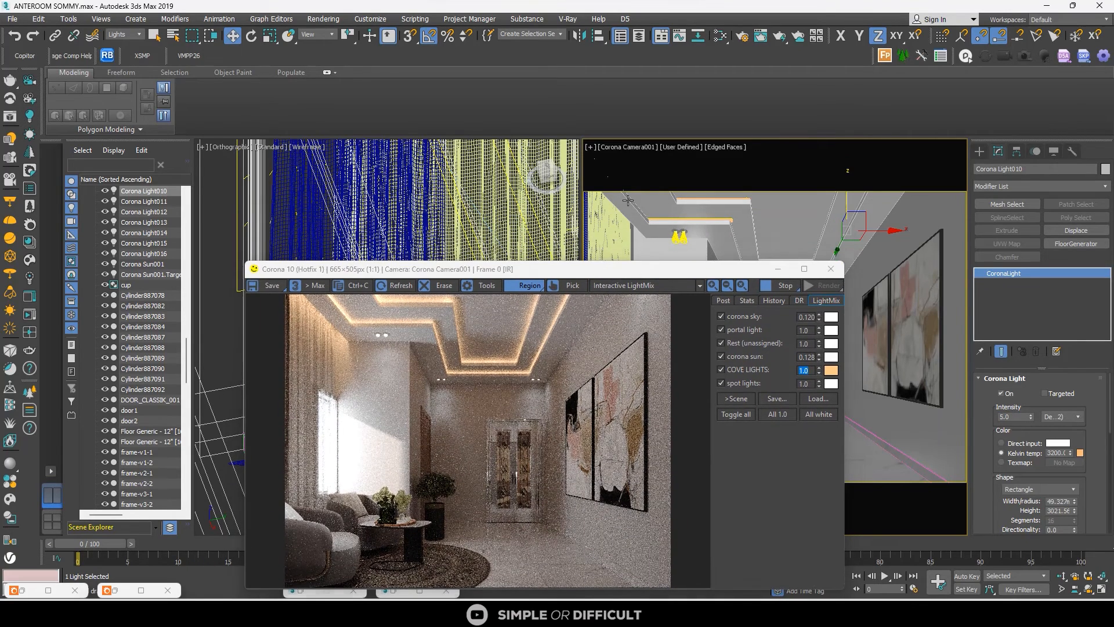
click(659, 214)
double_click(1013, 416)
text(5)
key(Return)
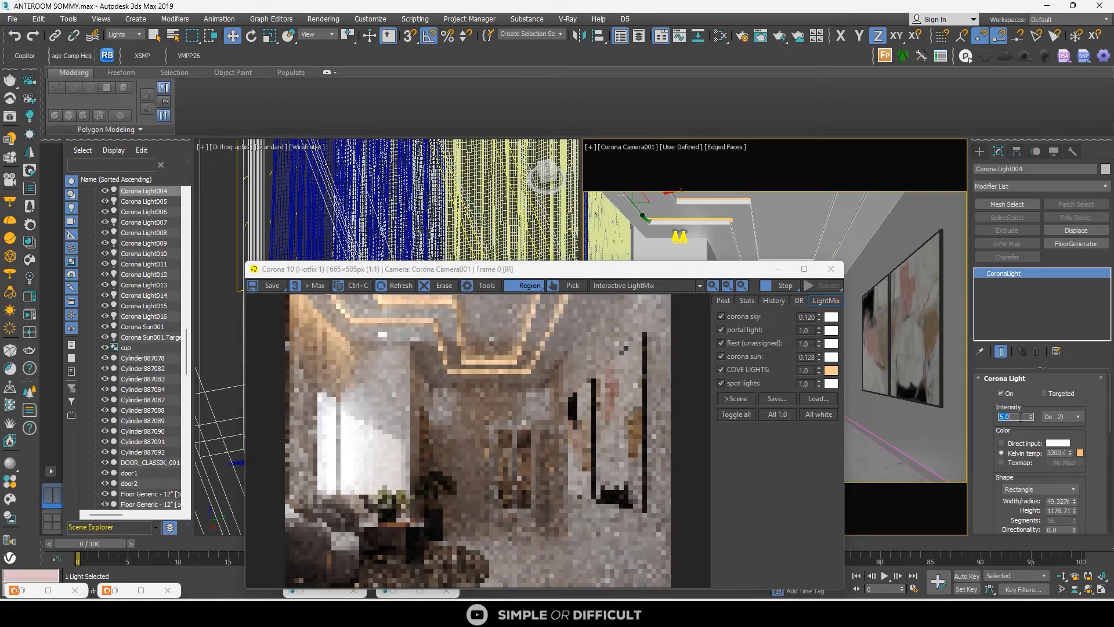
click(672, 201)
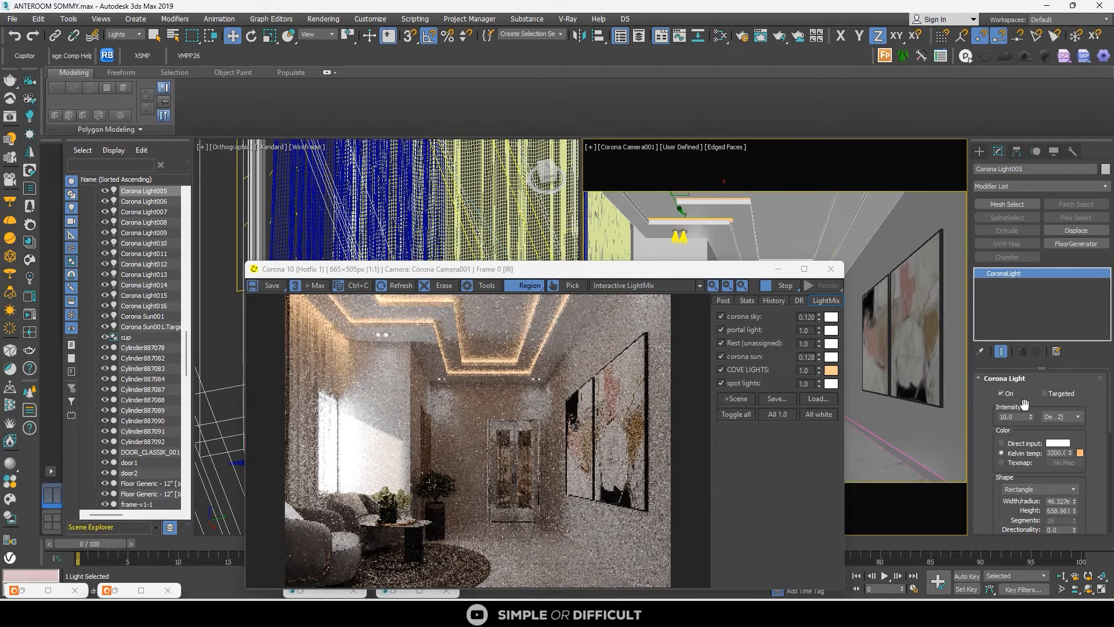
double_click(1013, 416)
text(5)
key(Return)
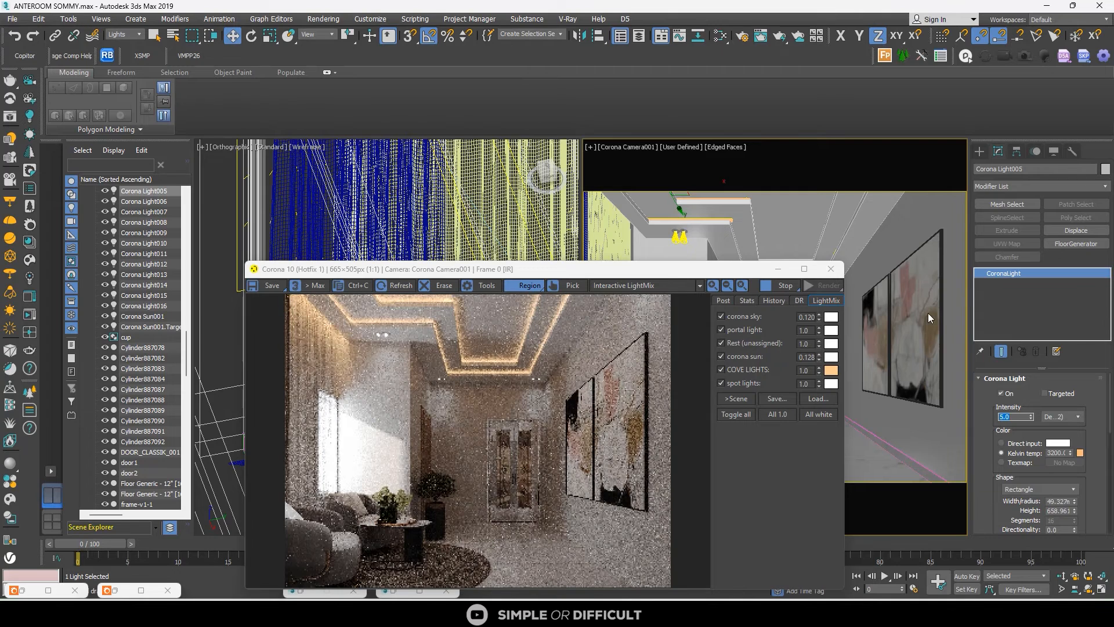
Set the render's Simple Exposure to 0.80 in the tone mapping settings and stop the interactive render
drag(754, 268, 830, 191)
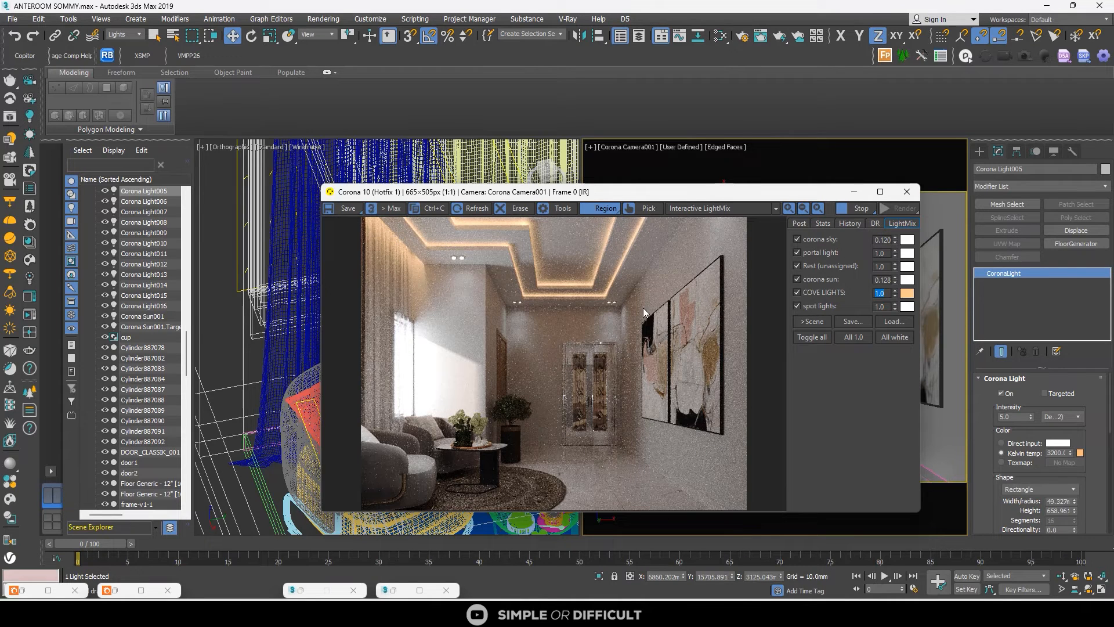
click(797, 224)
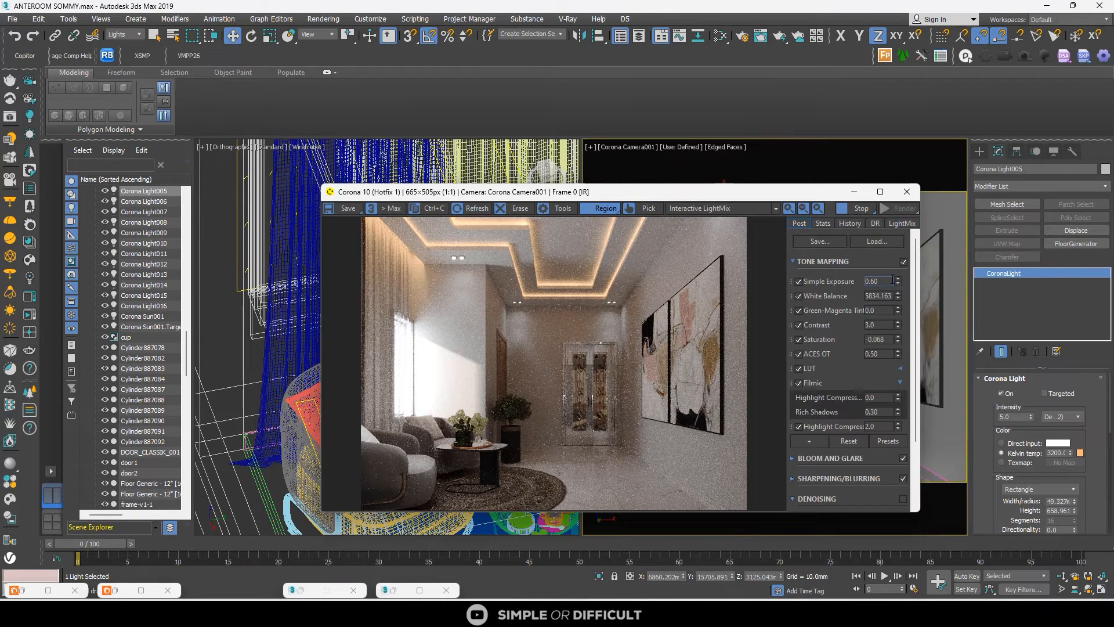
double_click(873, 280)
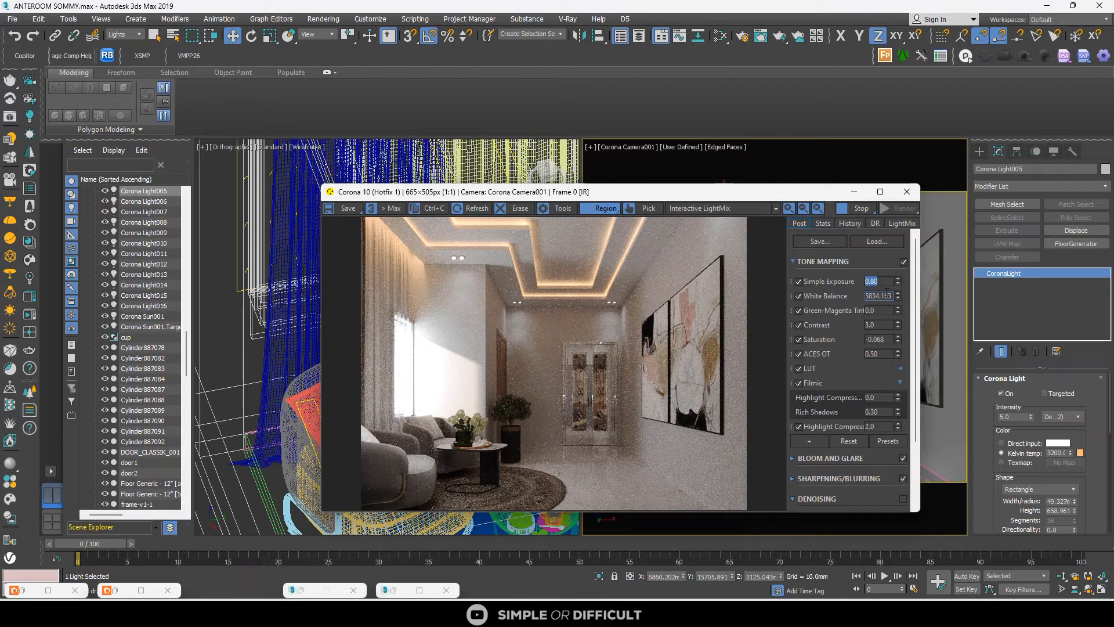
key(Return)
click(861, 207)
Compare the render with and without Contrast, keep it enabled, and set the Filmic Rich Shadows to 0.80
click(799, 325)
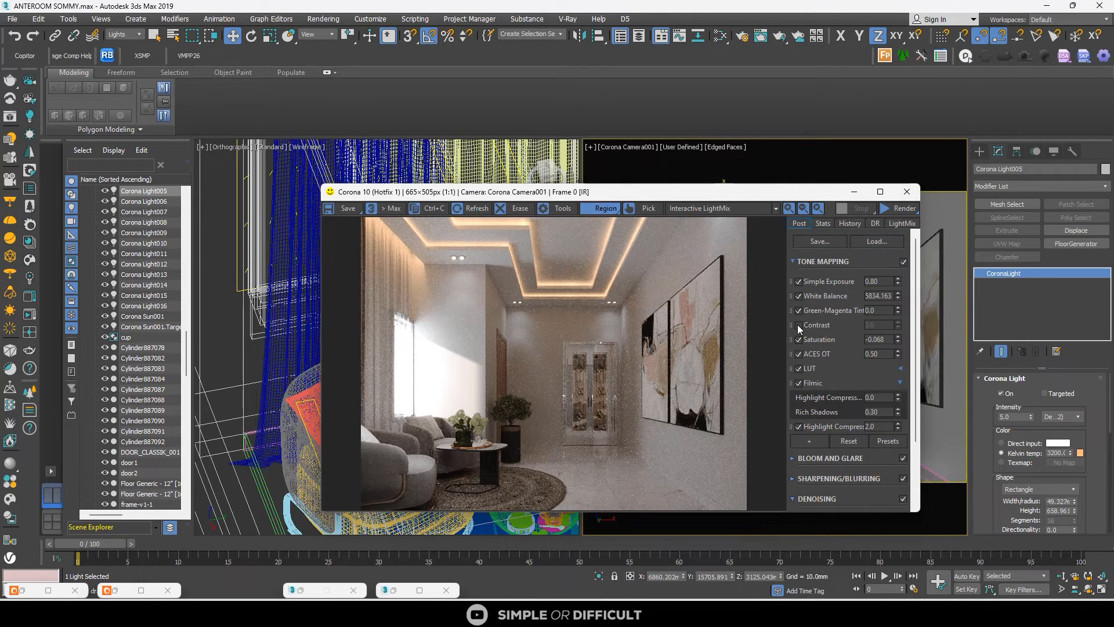
click(799, 325)
click(882, 411)
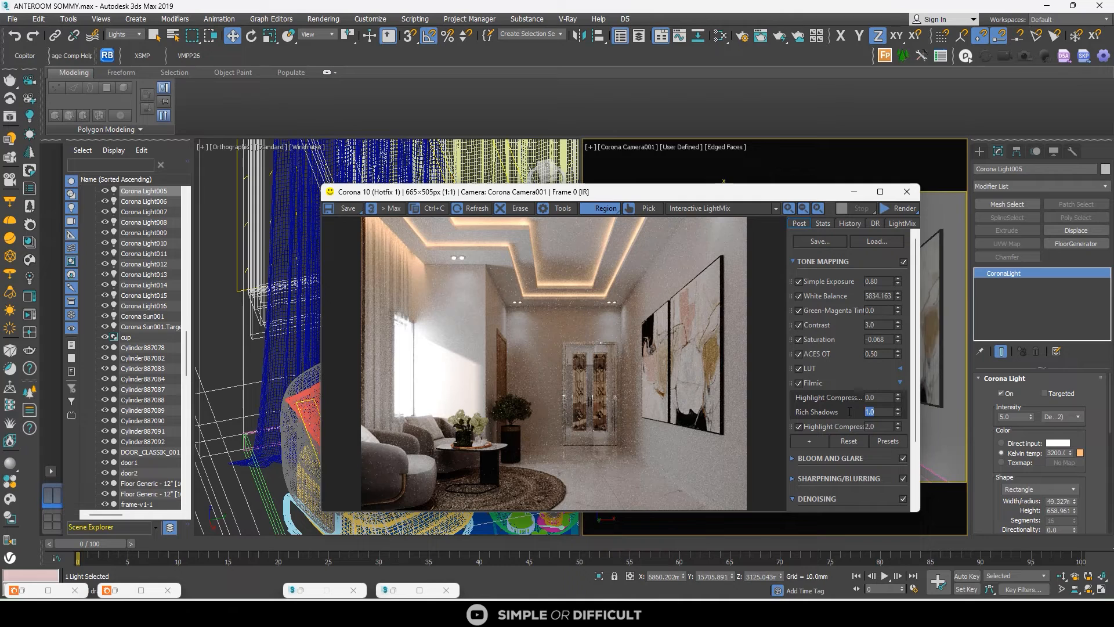
key(BackSpace)
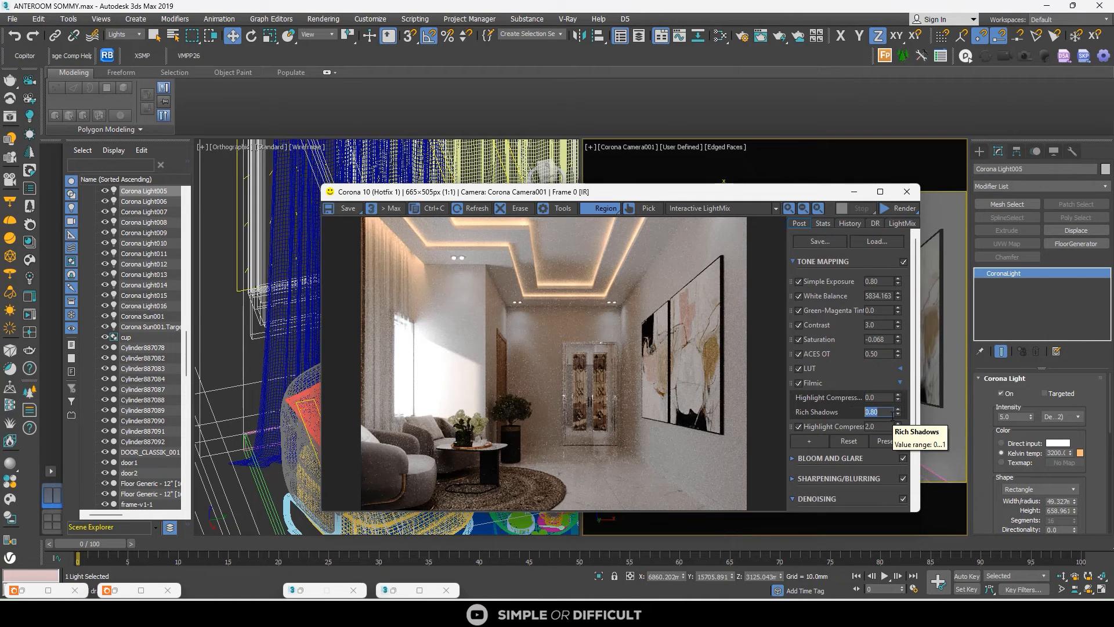
click(887, 398)
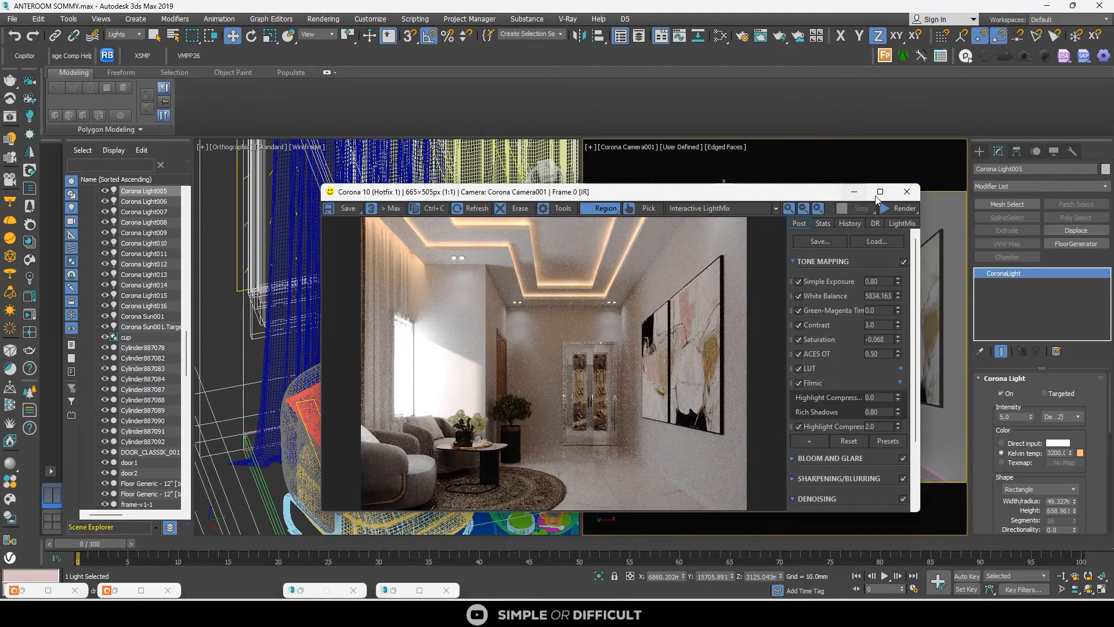
Start the final render of Corona Camera001 and maximise the frame buffer window
mouse_move(880, 192)
click(913, 207)
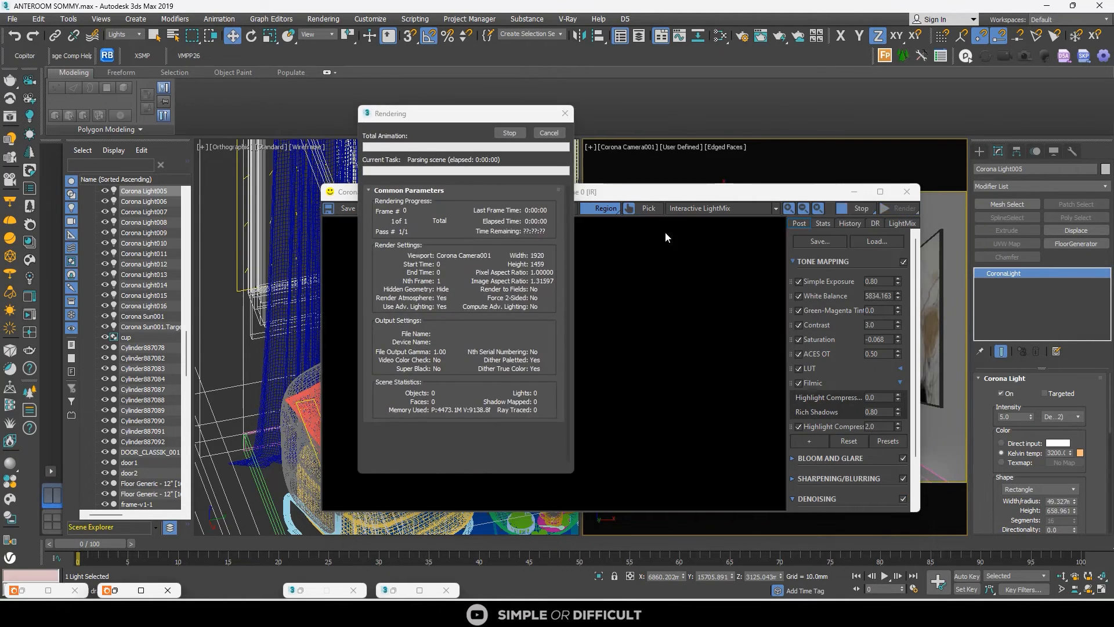
drag(873, 192, 702, 86)
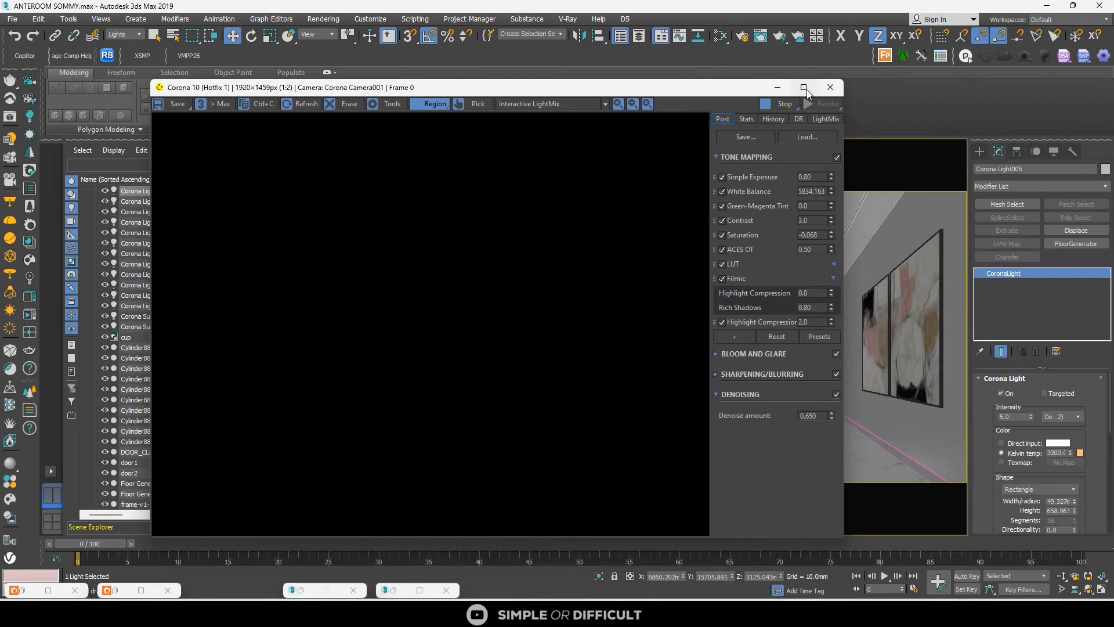
click(803, 87)
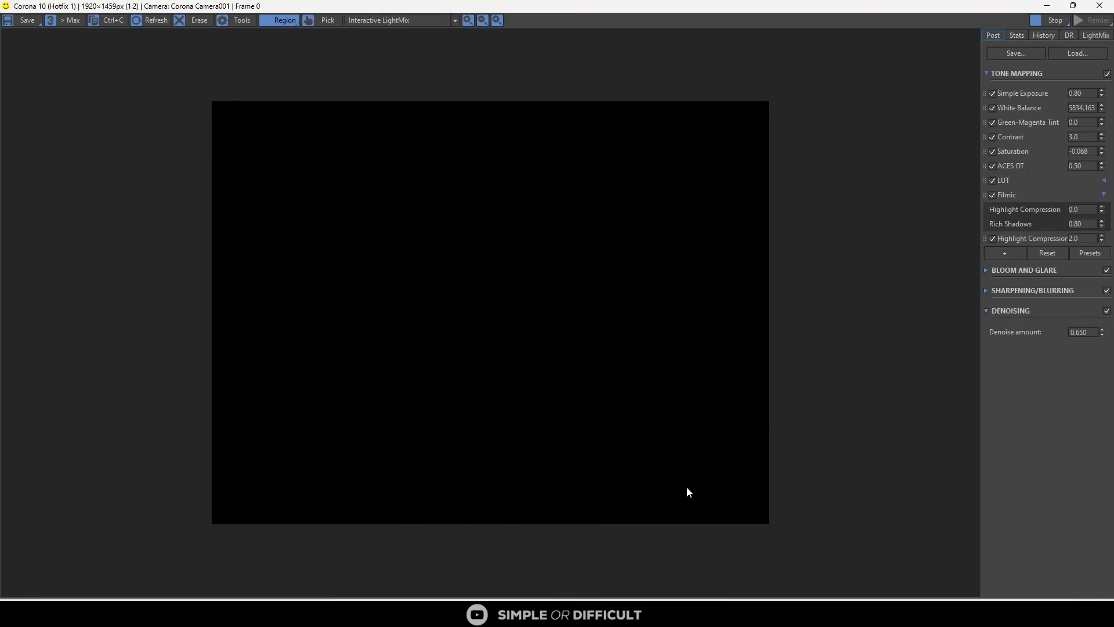
Examine the progressing final render at different zoom levels and check its render statistics
scroll(206, 280, up, 1)
scroll(715, 322, down, 1)
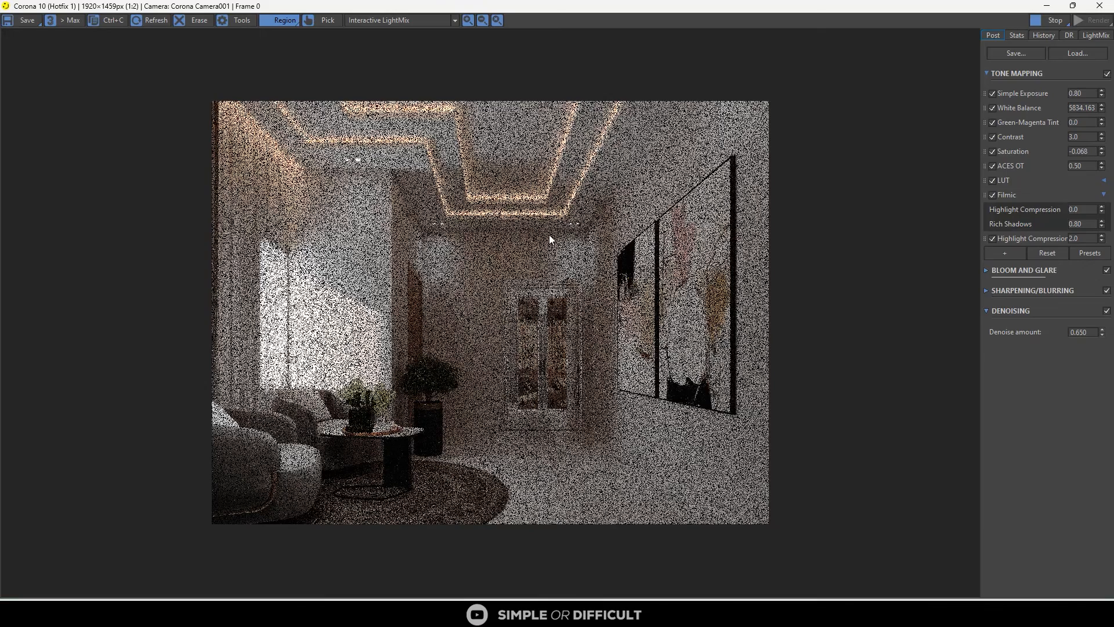
scroll(549, 235, up, 1)
scroll(549, 235, down, 1)
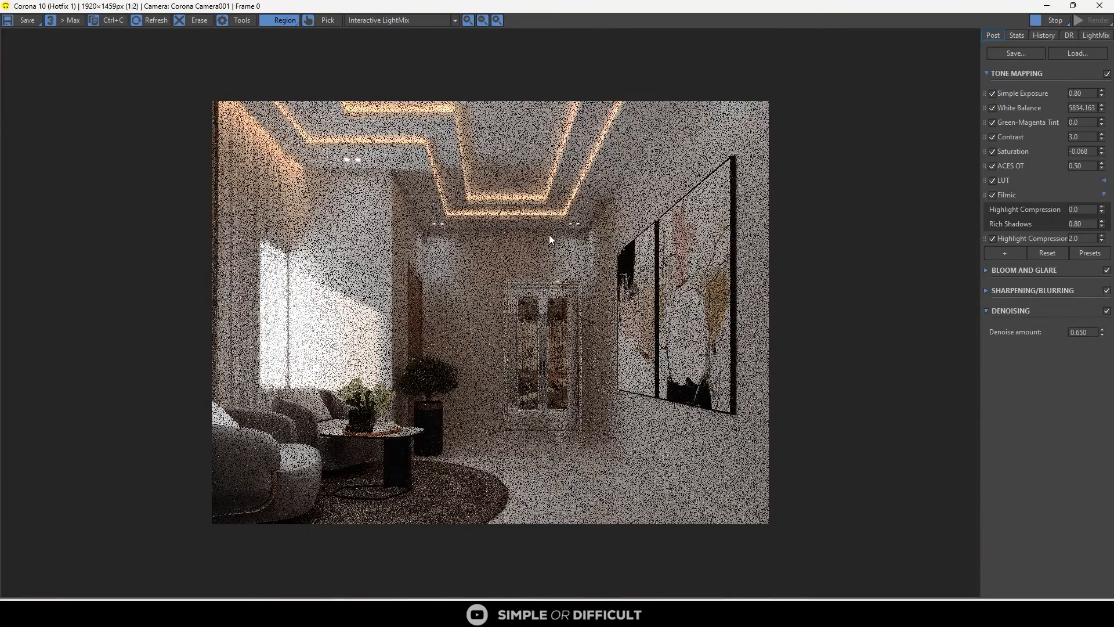
click(1015, 36)
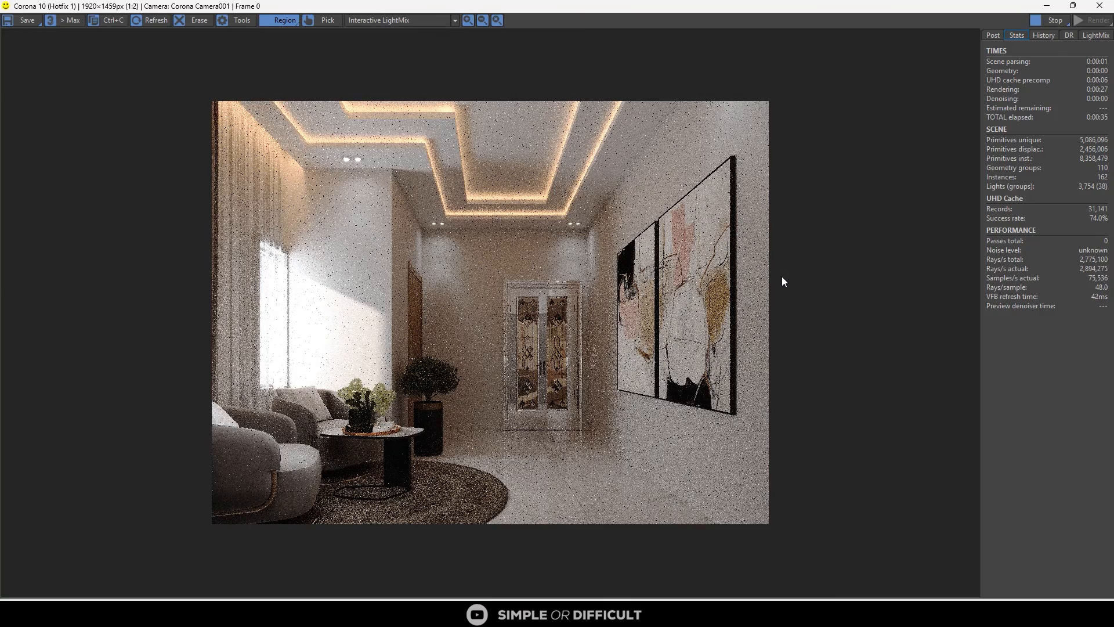
scroll(306, 308, up, 2)
scroll(308, 301, down, 1)
scroll(308, 301, down, 2)
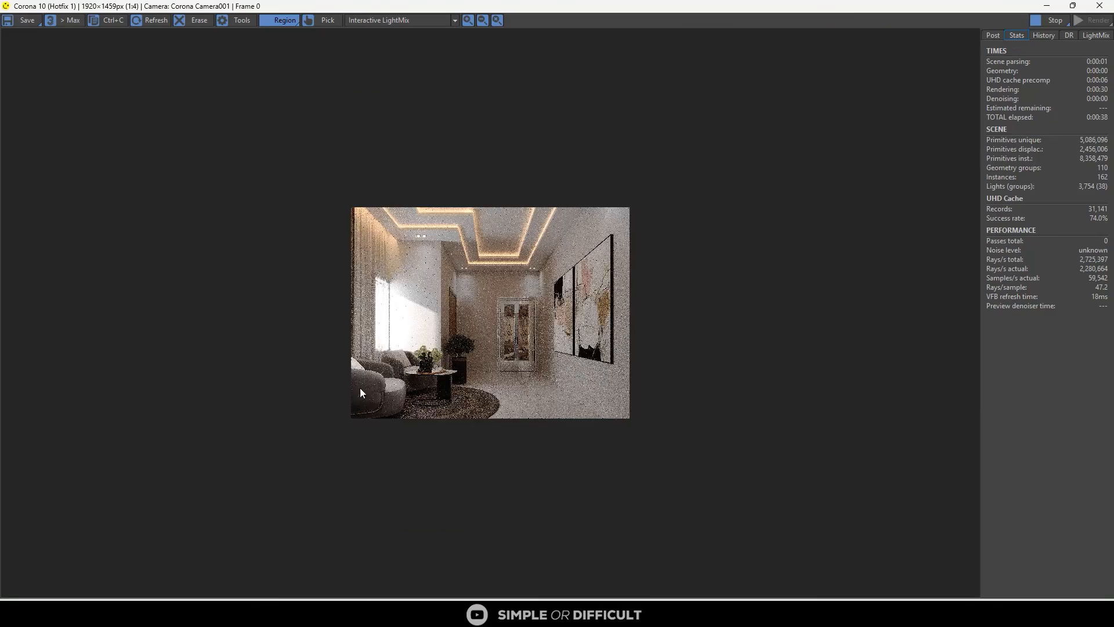
scroll(360, 387, up, 1)
Disable corona sky in the LightMix and compare the render with portal light and corona sun switched off and on
click(1095, 35)
click(991, 51)
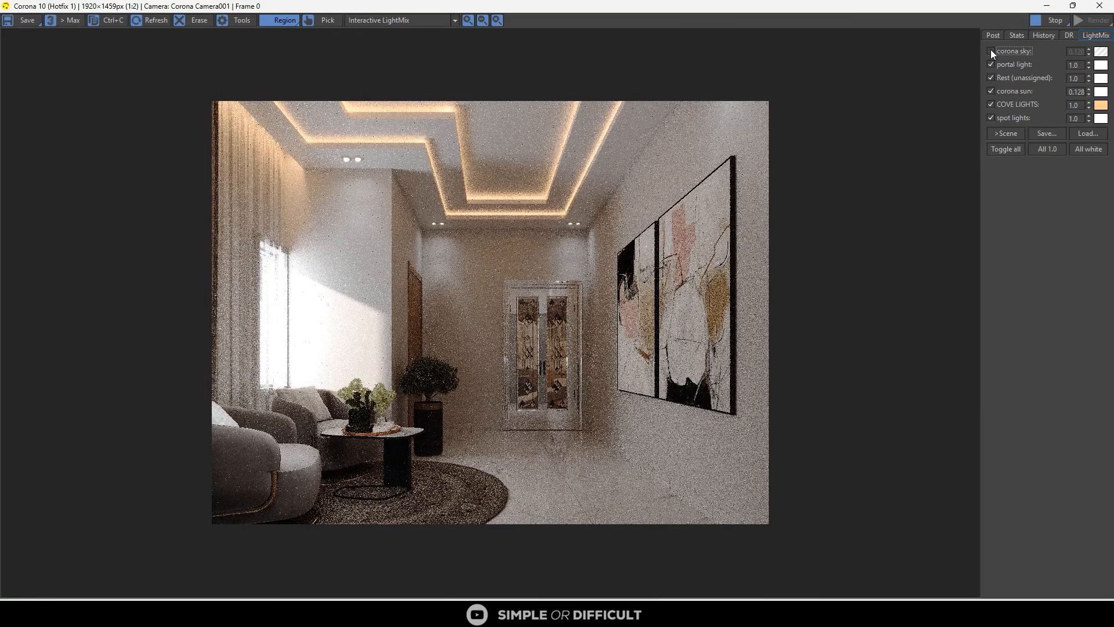
click(990, 65)
click(991, 64)
click(991, 91)
click(991, 90)
Try corona sun intensities of 1.0 and 0.1 in the LightMix and settle on 0.2
double_click(1075, 91)
key(Return)
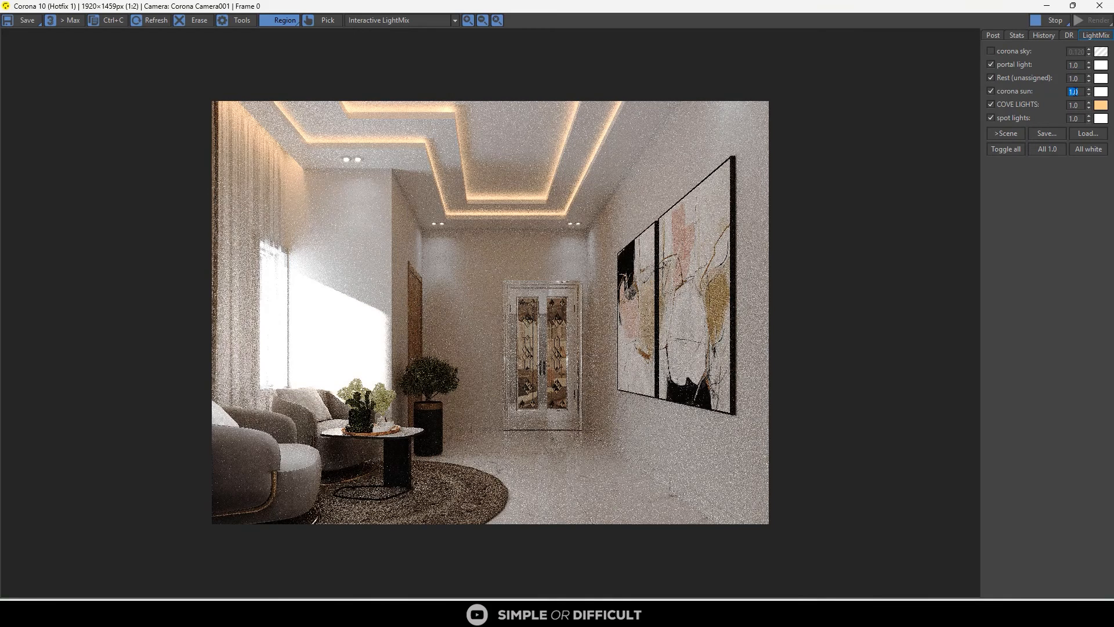
text(0.1)
key(Return)
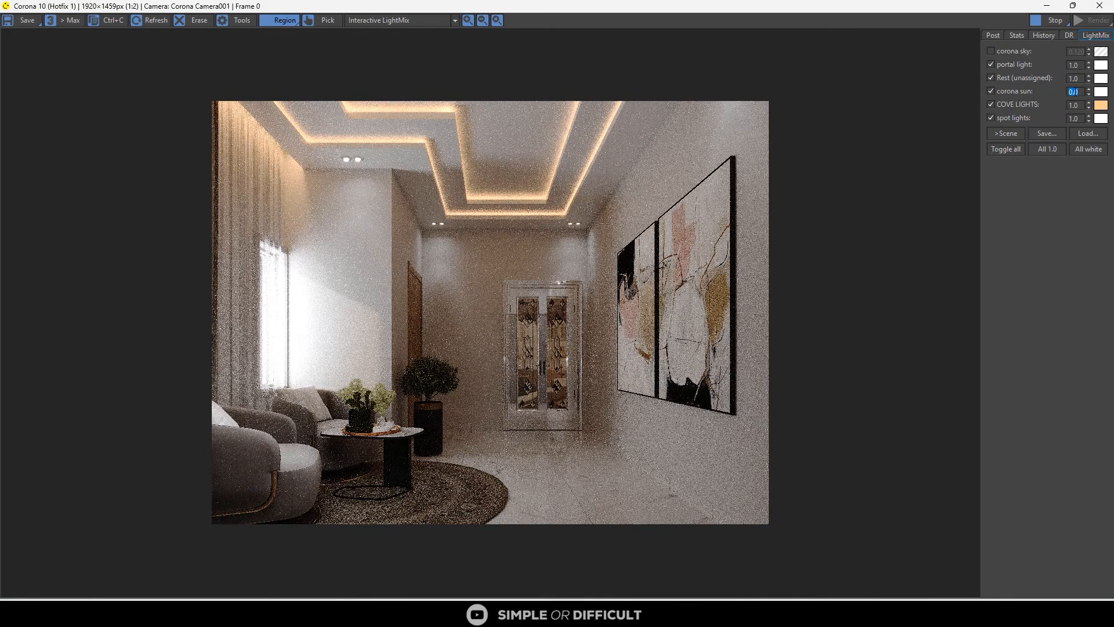
text(0.2)
key(Return)
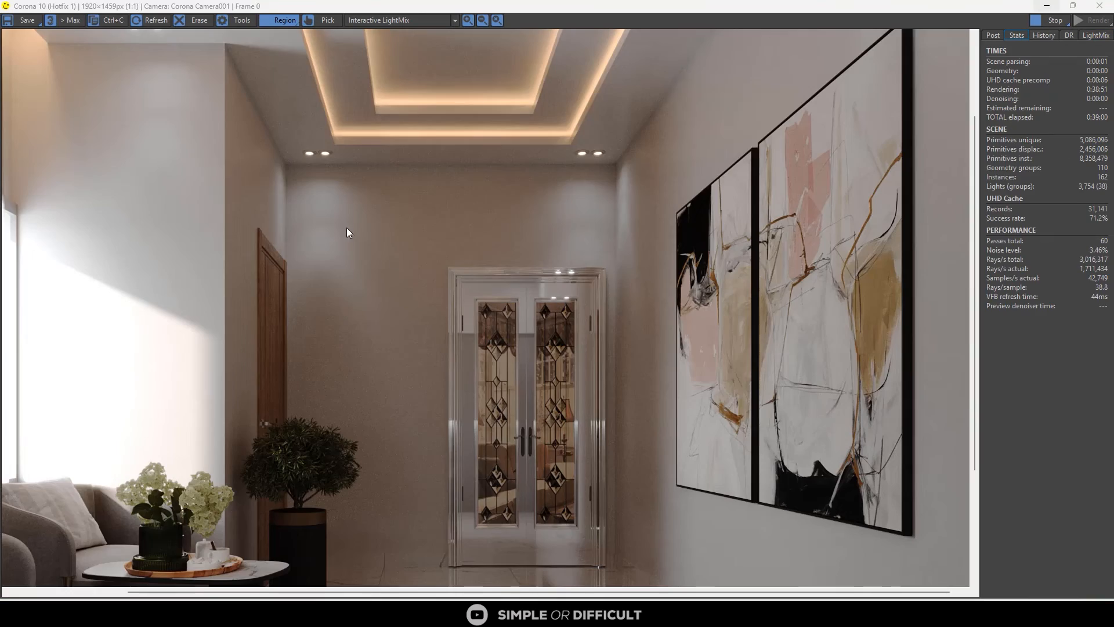
Stop the final render, restore the frame buffer to a smaller window and minimise the Slate Material Editor
scroll(326, 348, down, 1)
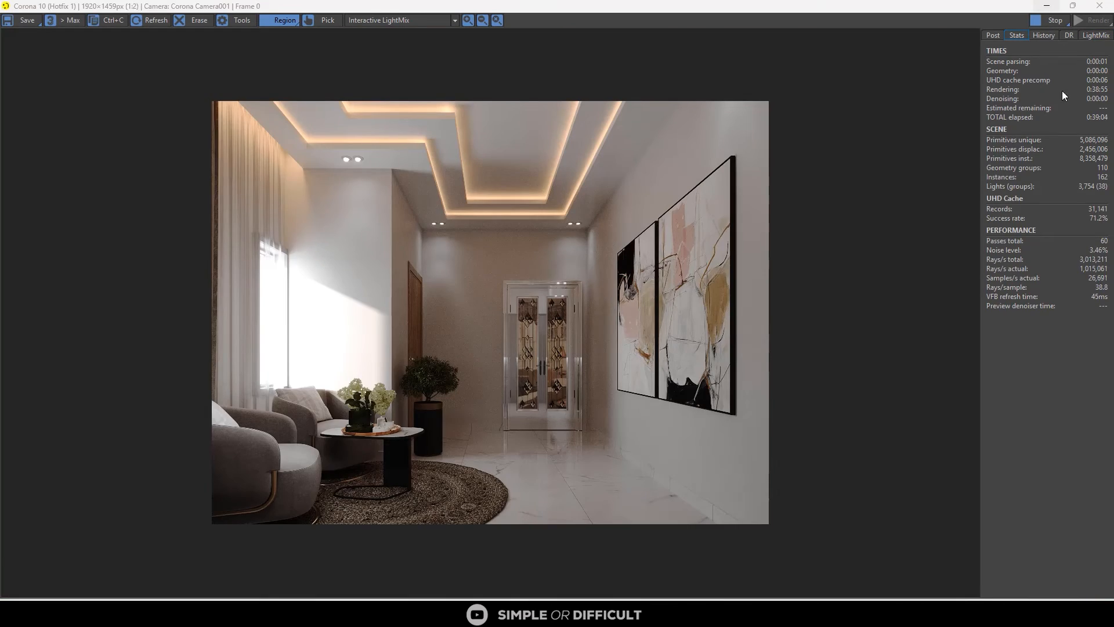
click(1038, 20)
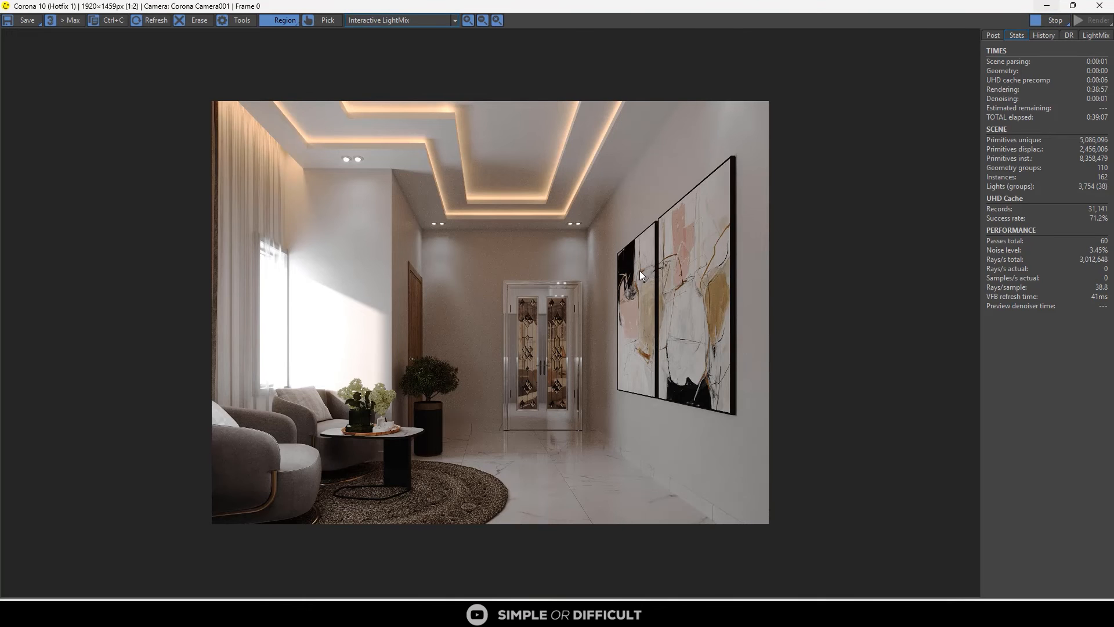
drag(643, 6, 712, 172)
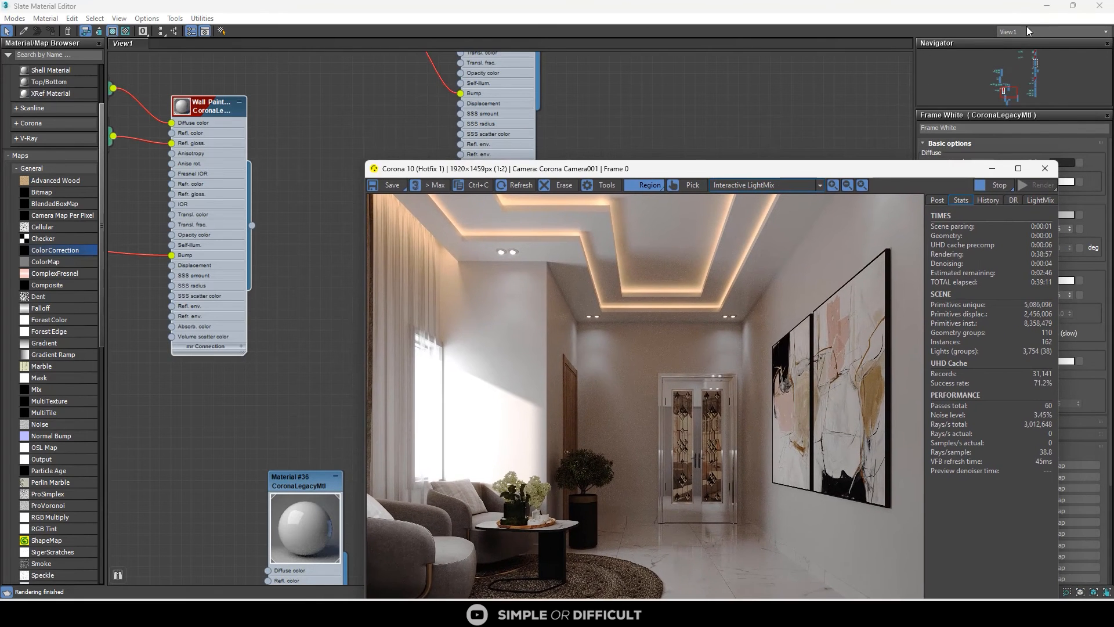
click(1044, 6)
click(1045, 7)
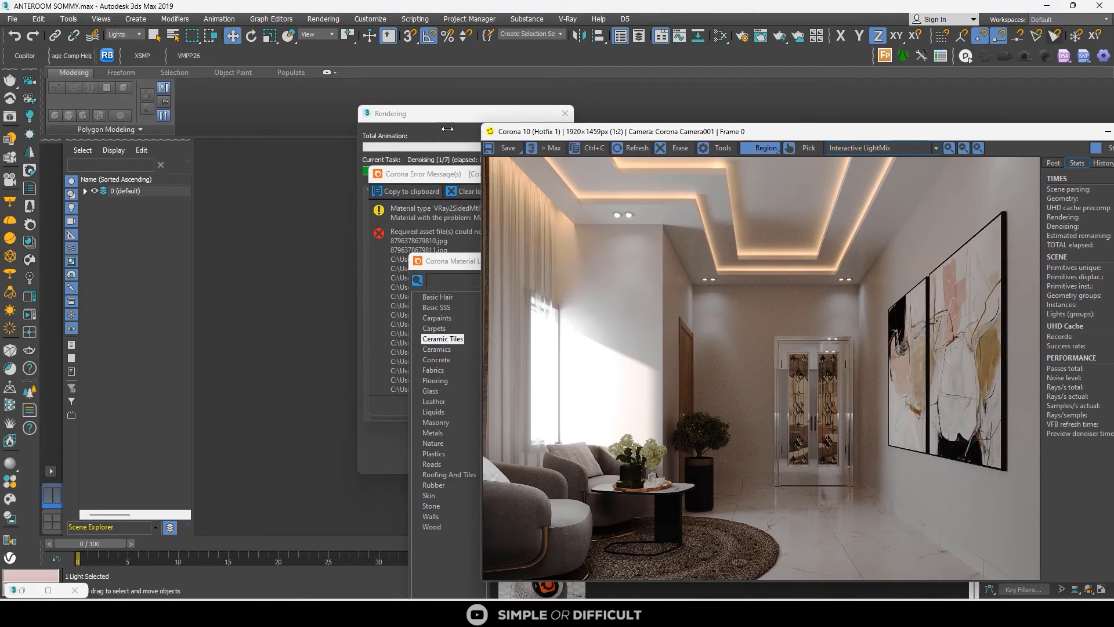
Arrange the rendering progress window and the frame buffer side by side and show the LightMix settings
drag(444, 120, 248, 124)
drag(580, 132, 490, 99)
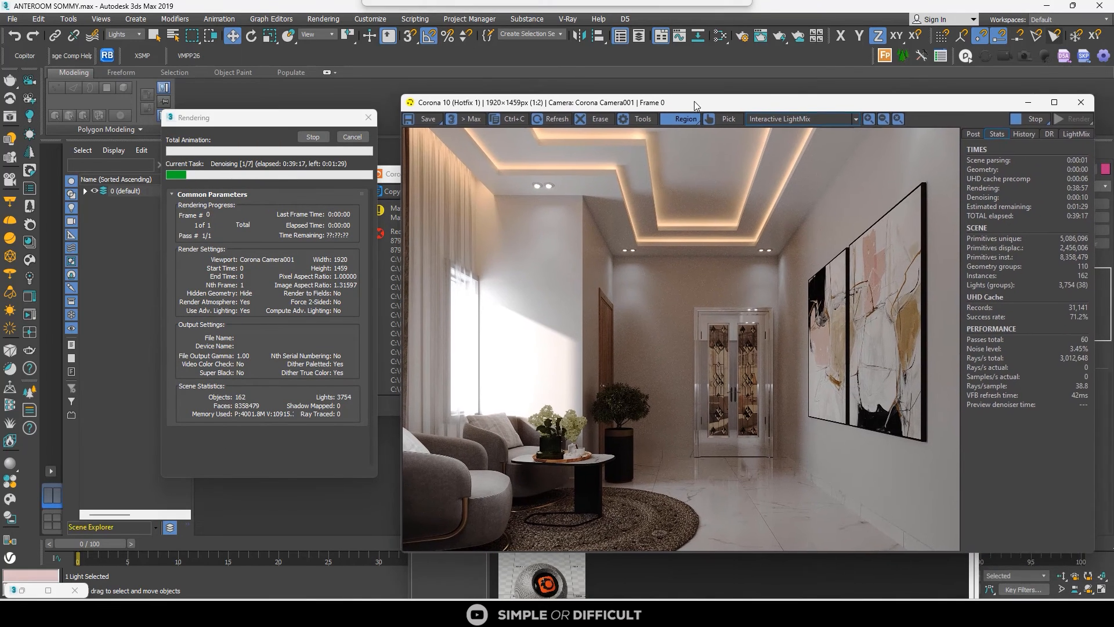
click(1071, 130)
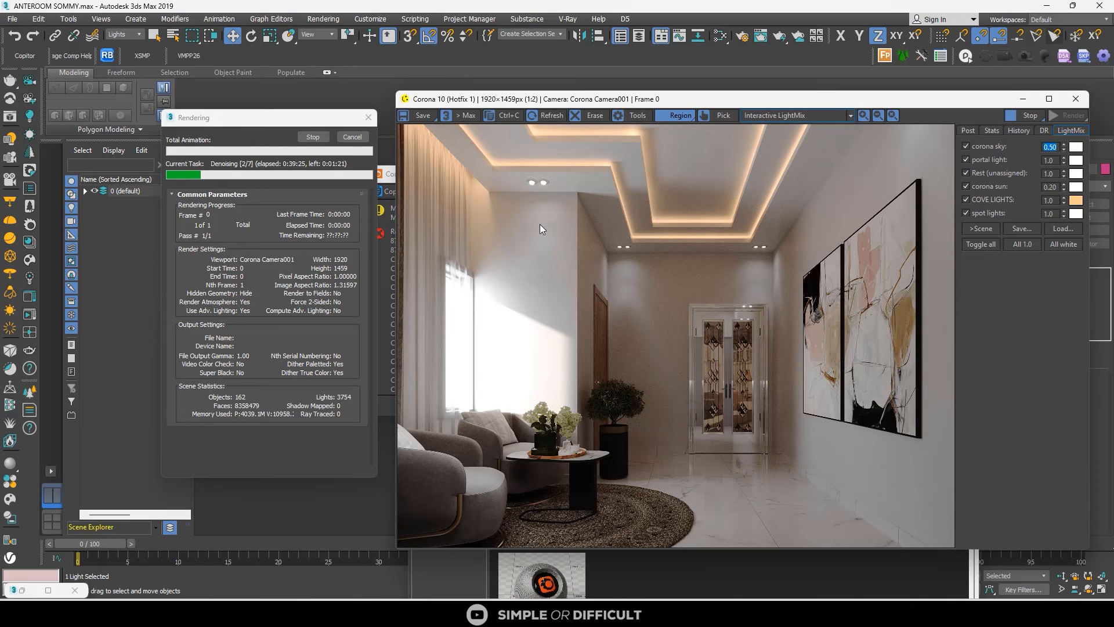
Examine the plants, coffee table, walls and ceiling of the render at different zoom levels during denoising
scroll(650, 250, up, 1)
scroll(634, 262, down, 1)
scroll(557, 460, up, 2)
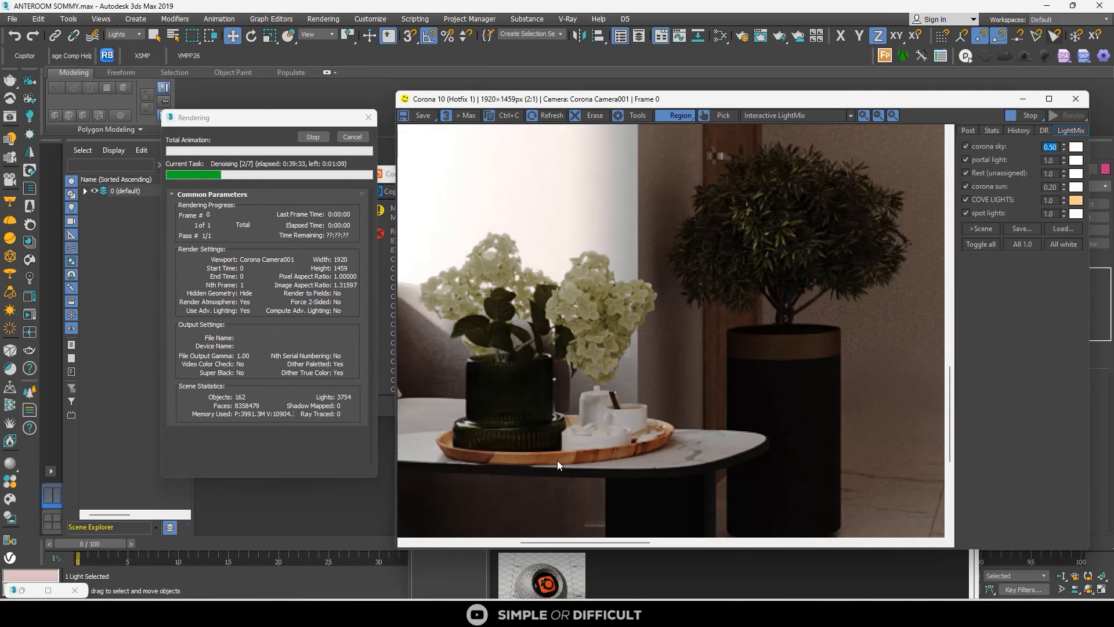
scroll(660, 299, down, 2)
scroll(665, 284, up, 3)
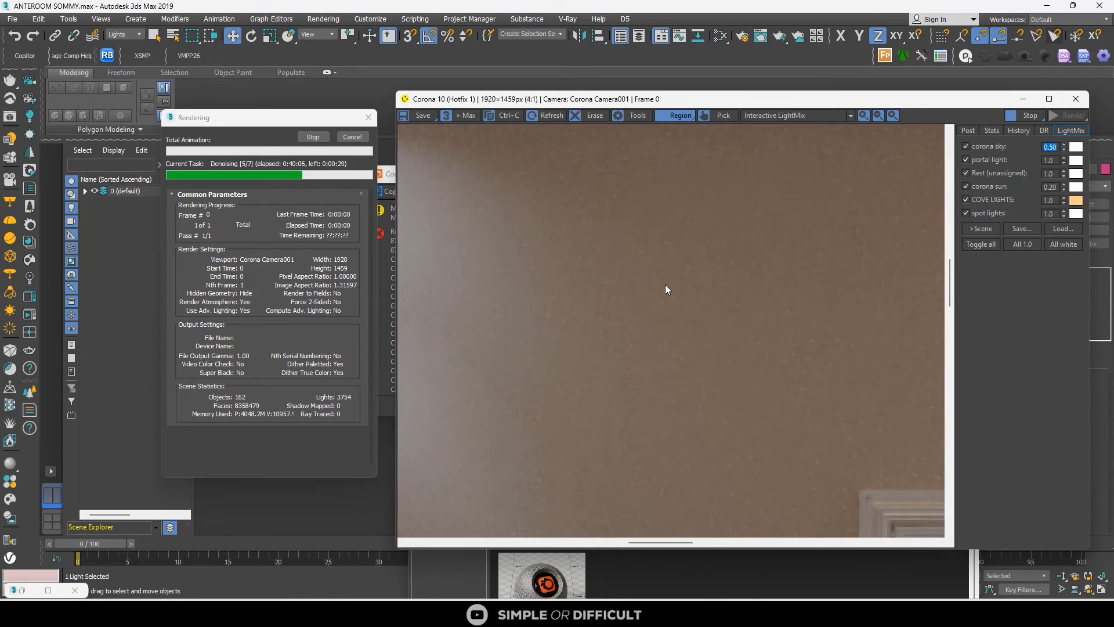
scroll(511, 224, down, 3)
scroll(492, 209, up, 3)
scroll(492, 209, down, 3)
scroll(615, 261, up, 4)
scroll(541, 263, down, 3)
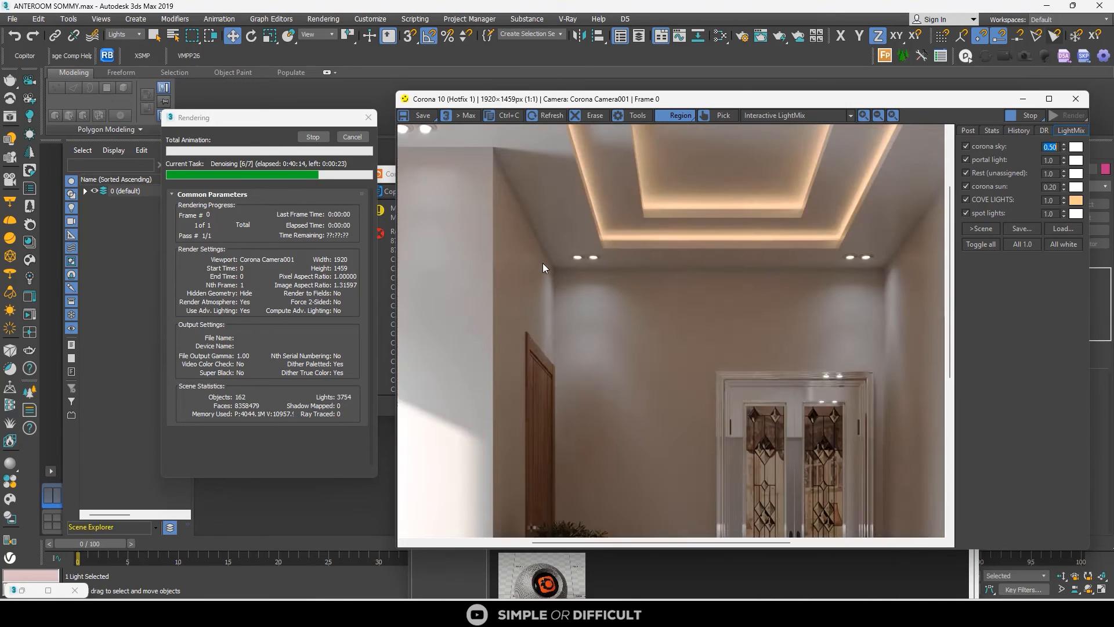
scroll(758, 263, down, 1)
scroll(758, 263, up, 1)
scroll(757, 263, down, 1)
scroll(608, 389, up, 1)
scroll(608, 388, down, 1)
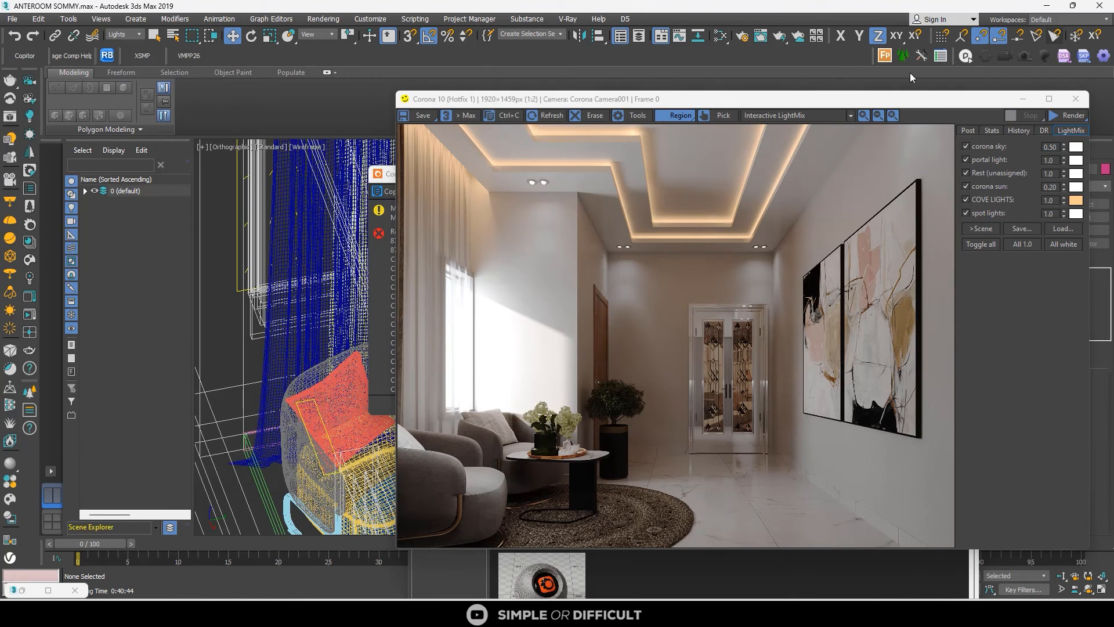
Maximise the frame buffer and open the dialog for saving the finished render as an image
click(1049, 99)
scroll(643, 214, up, 1)
scroll(643, 214, down, 1)
click(23, 21)
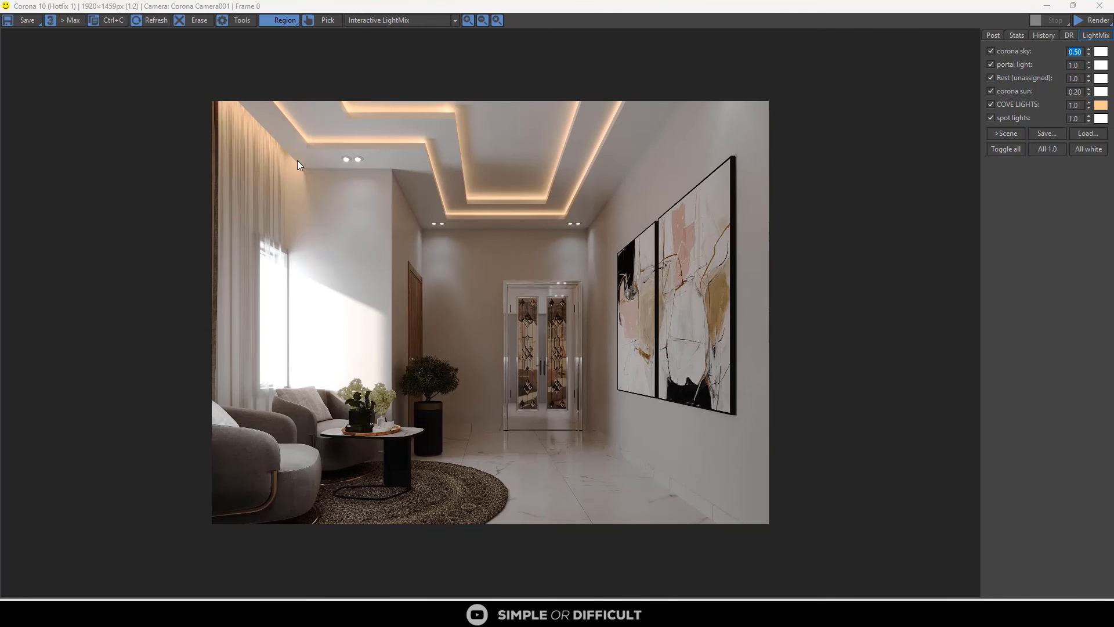
click(33, 127)
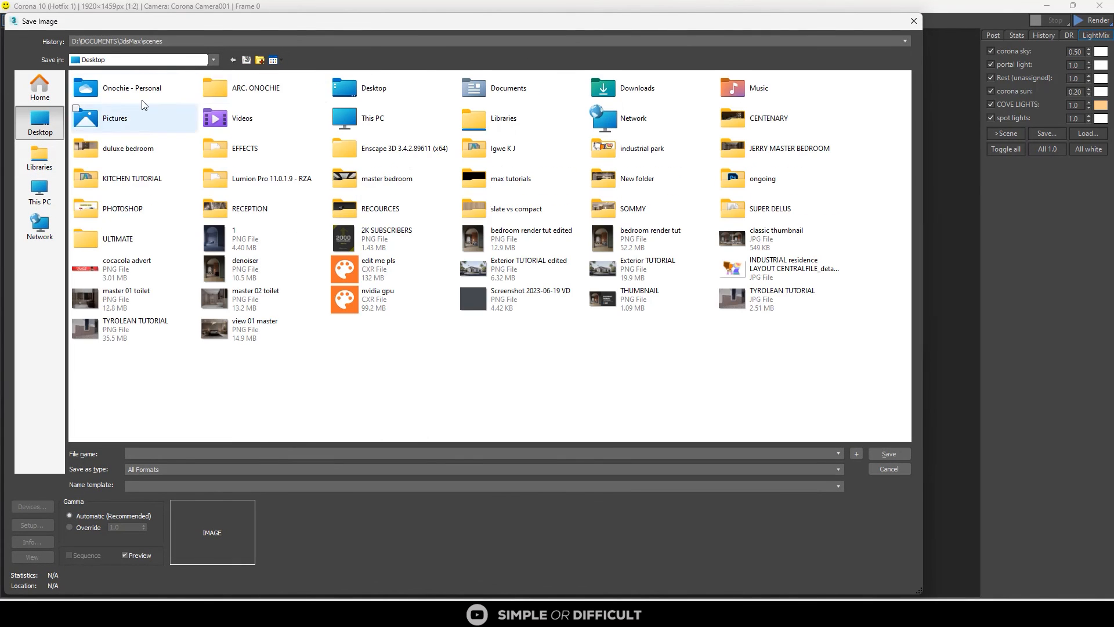
Create a folder named ANTE ROOM on the desktop and open it as the save location
click(260, 59)
text(ANTE)
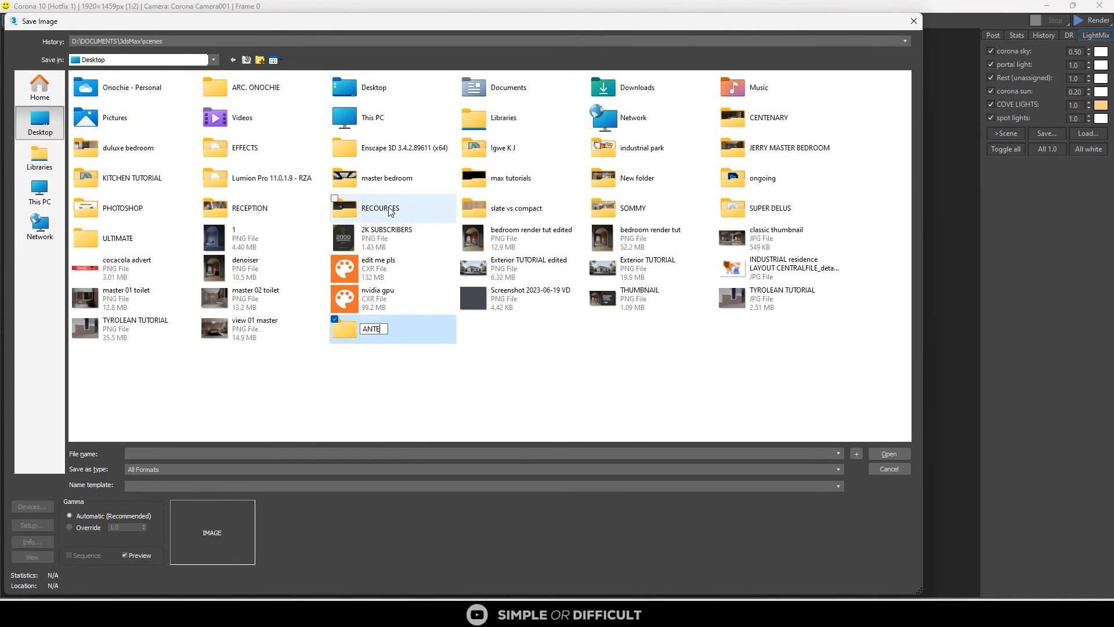
text( ROOM)
key(Return)
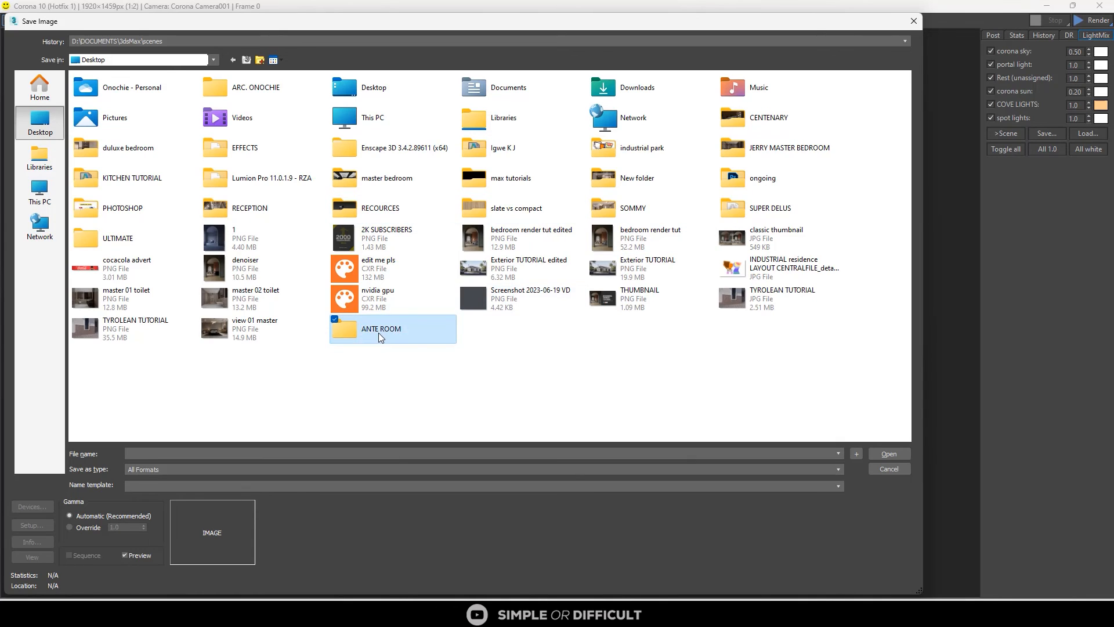
double_click(379, 333)
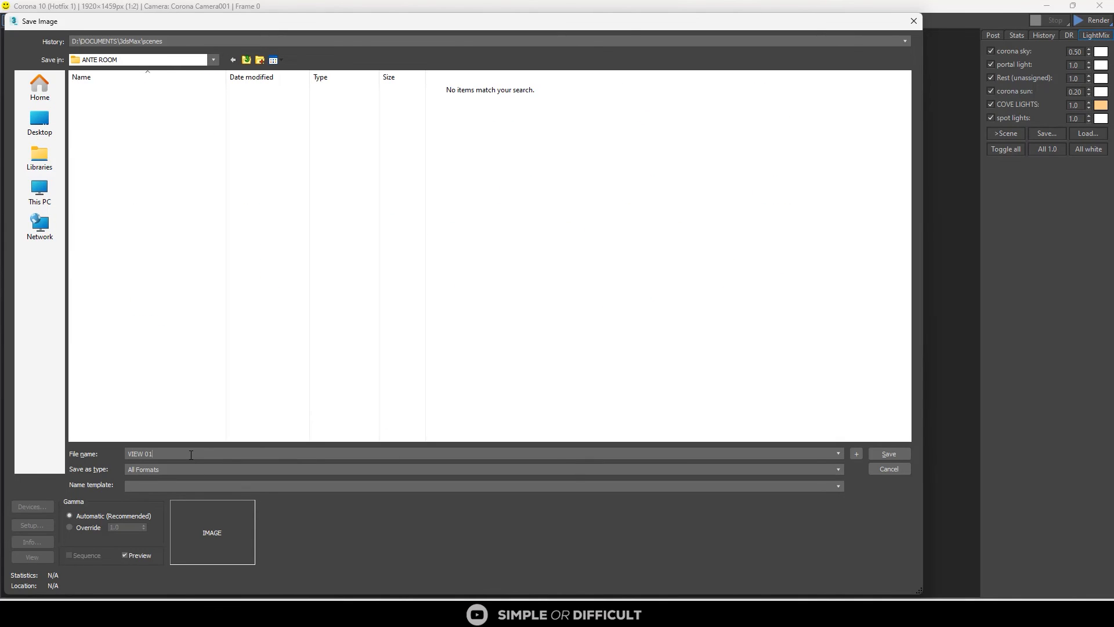
Save the render as VIEW 01 in PNG format with the gamma override set to 2.2
click(183, 470)
click(90, 527)
double_click(123, 526)
text(2.2)
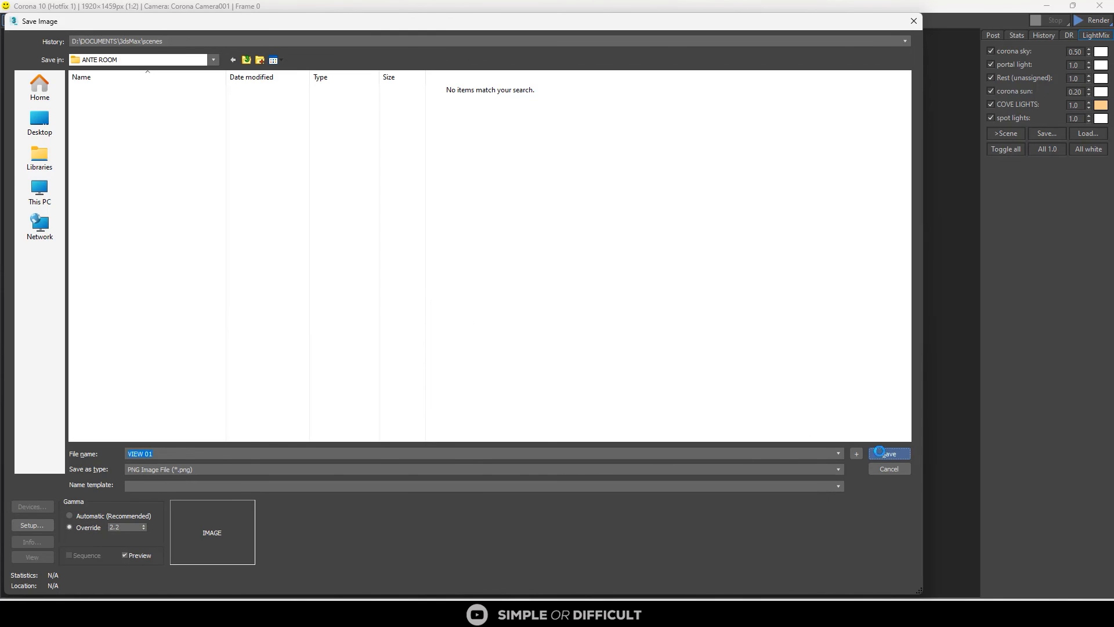
click(888, 453)
click(82, 146)
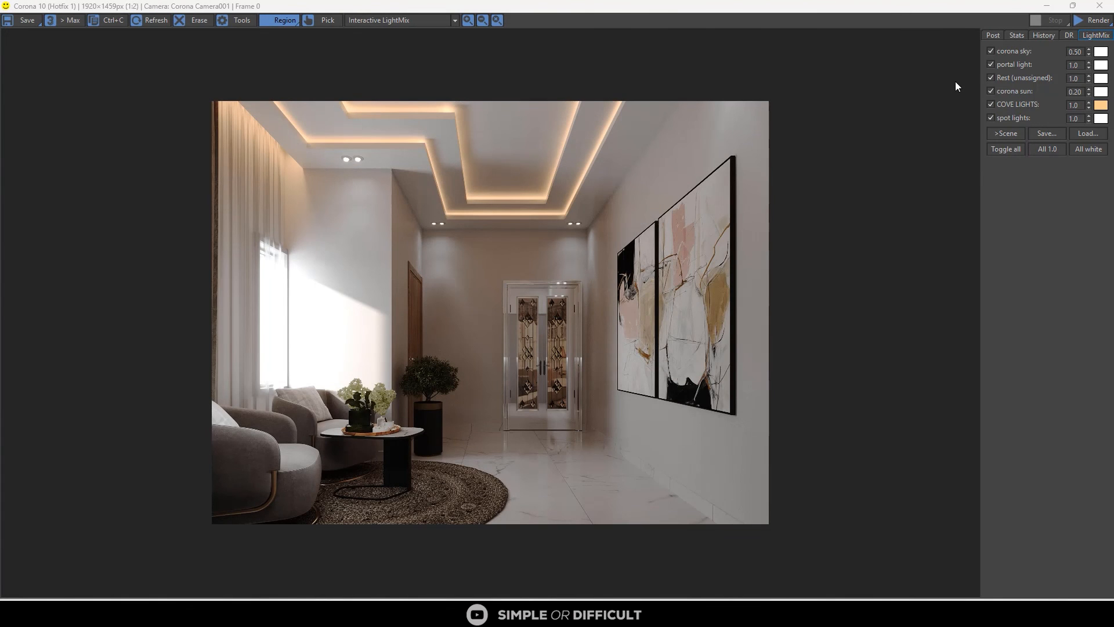